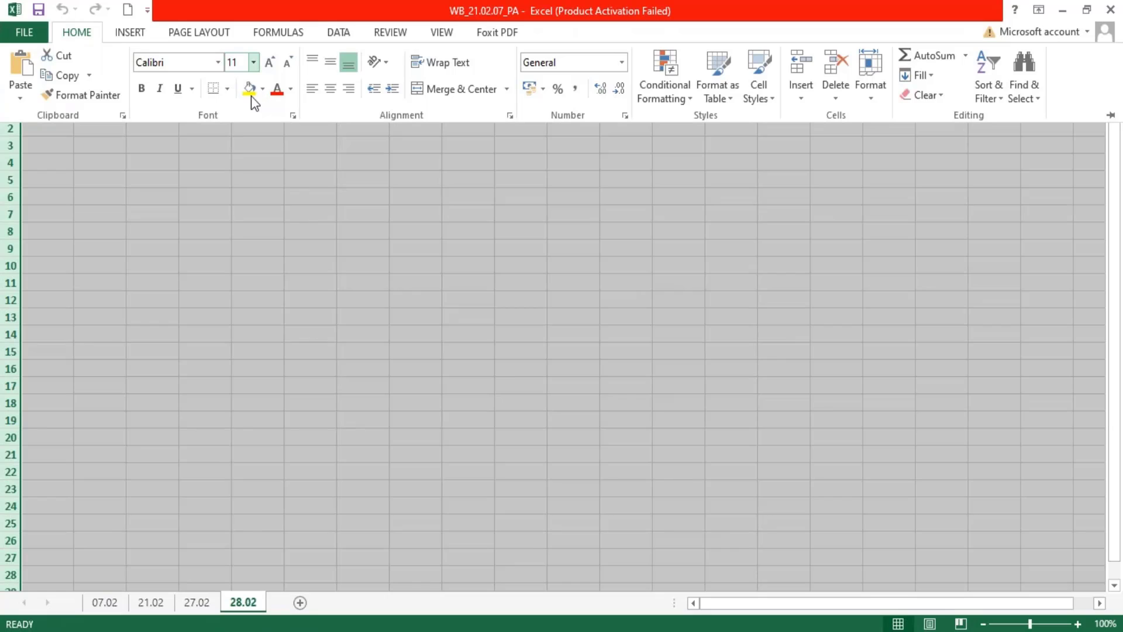
# Wrap text and set the font size to 9 for all cells of the 28.02 sheet.
pyautogui.click(454, 59)
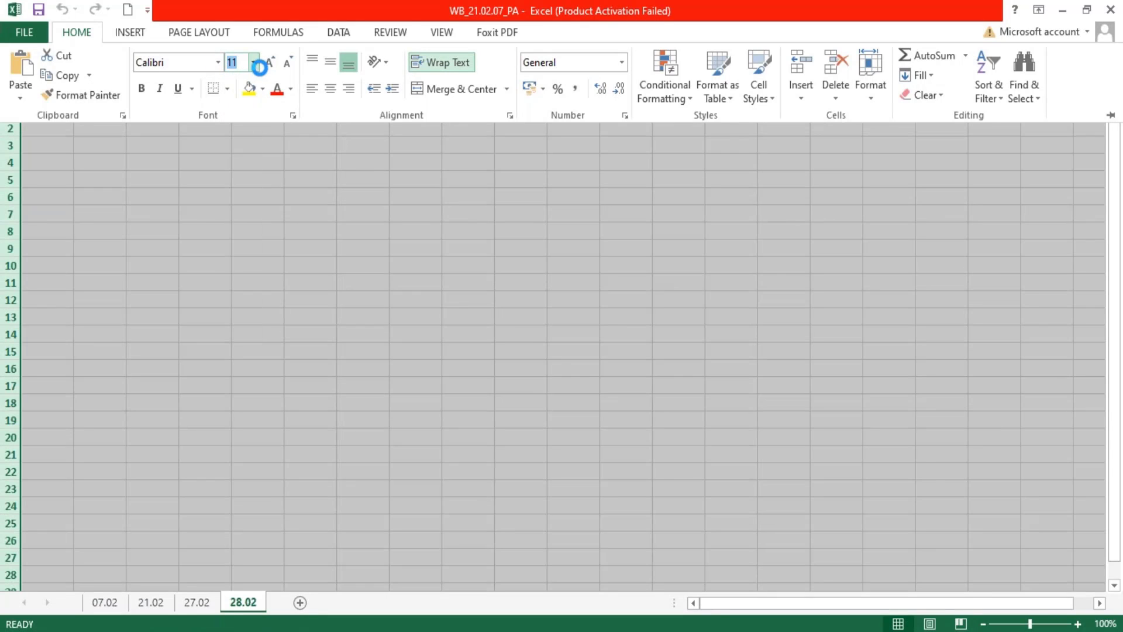
pyautogui.click(254, 63)
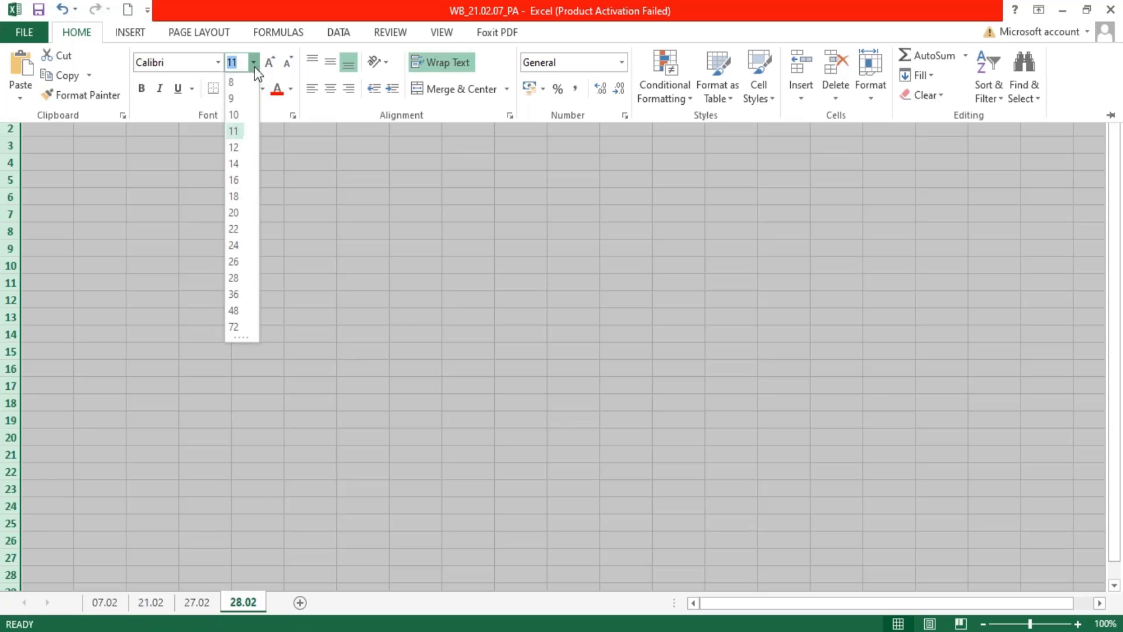
pyautogui.click(232, 102)
# Make column A bold and slightly wider, and widen column B to fill over half of the visible sheet.
pyautogui.click(56, 89)
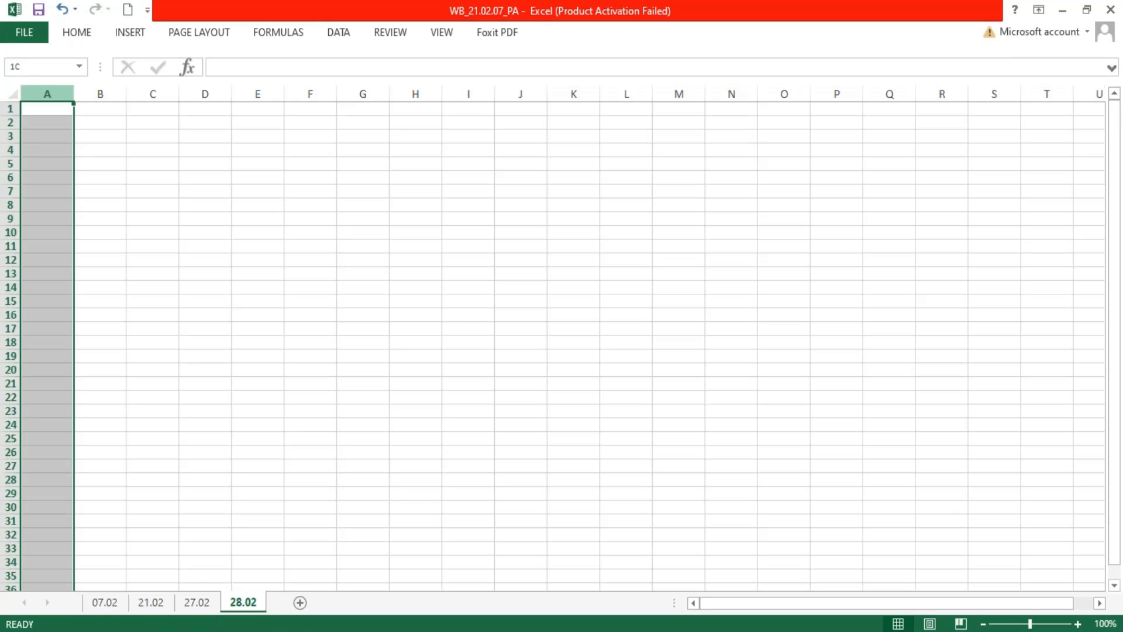
pyautogui.moveTo(75, 92); pyautogui.dragTo(677, 116)
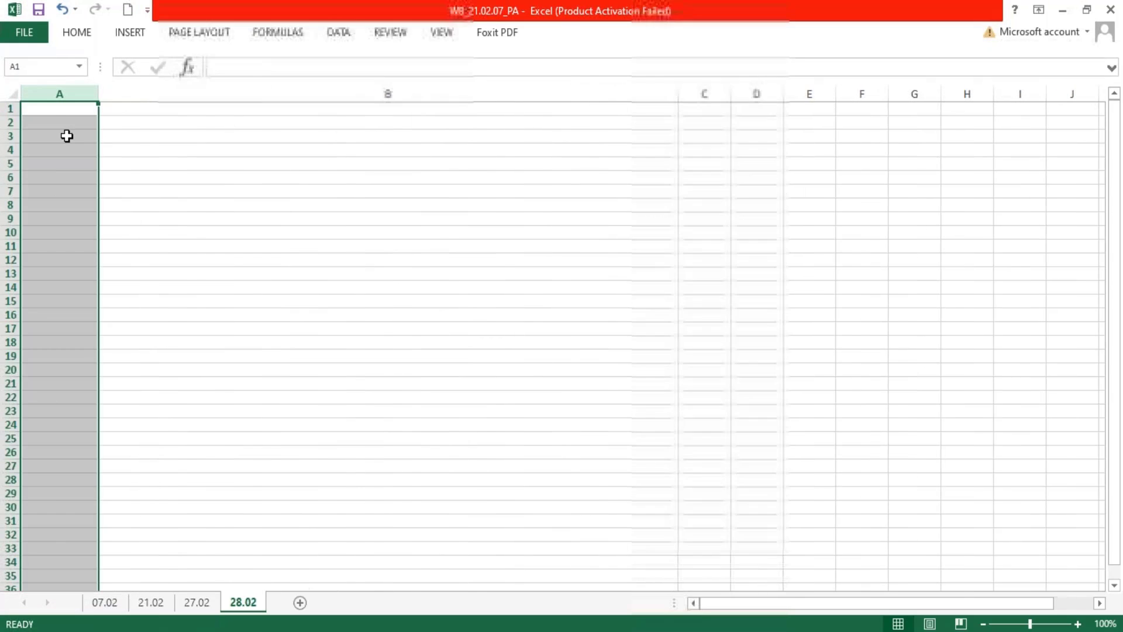
# Enter the heading "Create Base Dataset - SFTP" in cell A1.
pyautogui.click(52, 111)
pyautogui.write('Cr')
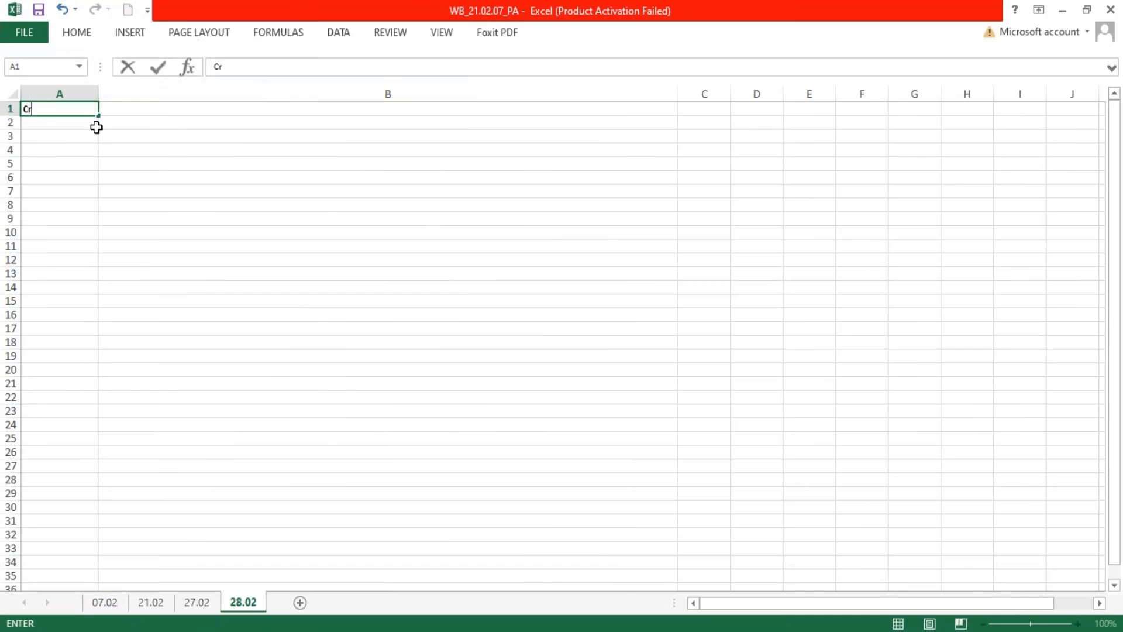
pyautogui.write('eate Base DAt')
pyautogui.press('BackSpace')
pyautogui.press('BackSpace')
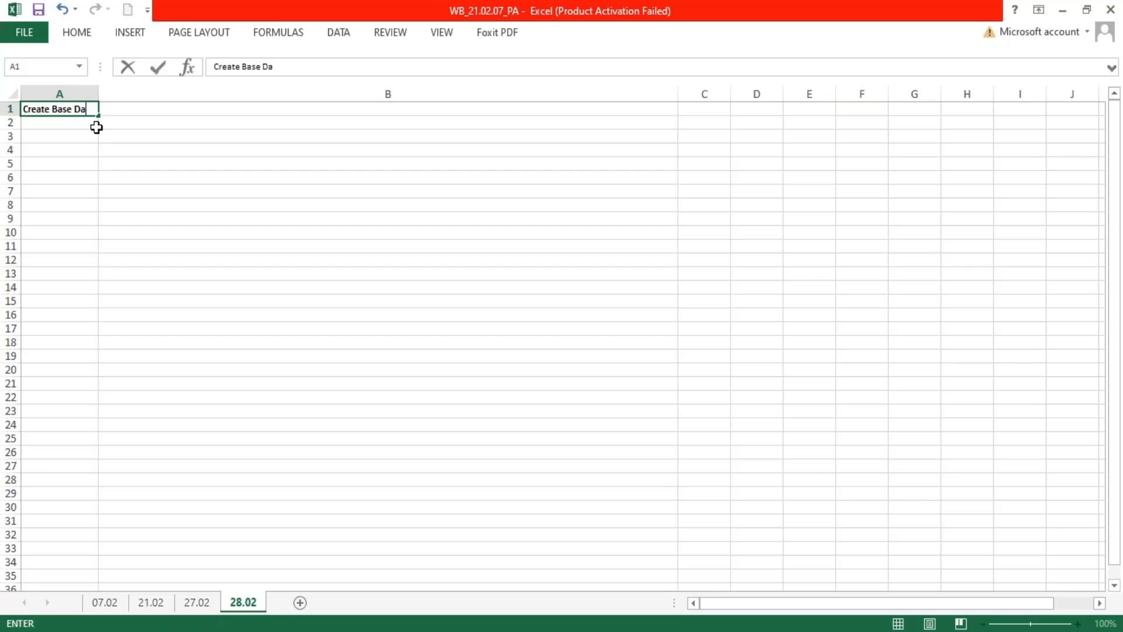
pyautogui.write('ataset - SF')
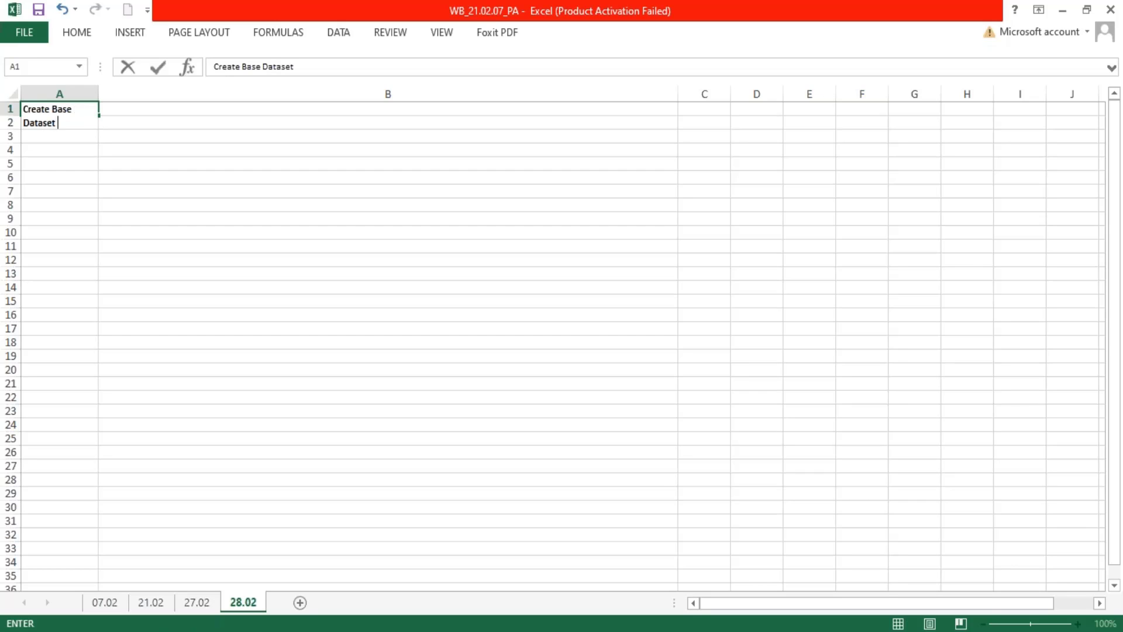
pyautogui.write('TP')
pyautogui.press('Return')
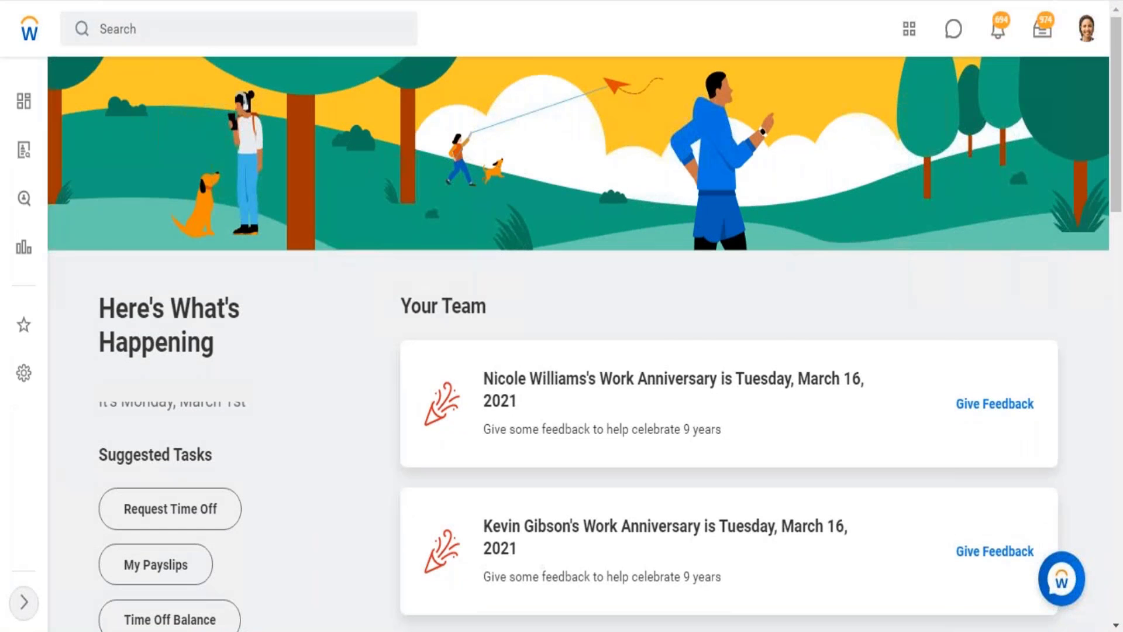
# Switch to Workday, search for "start proxy" and open the Start Proxy task.
pyautogui.click(160, 38)
pyautogui.write('data')
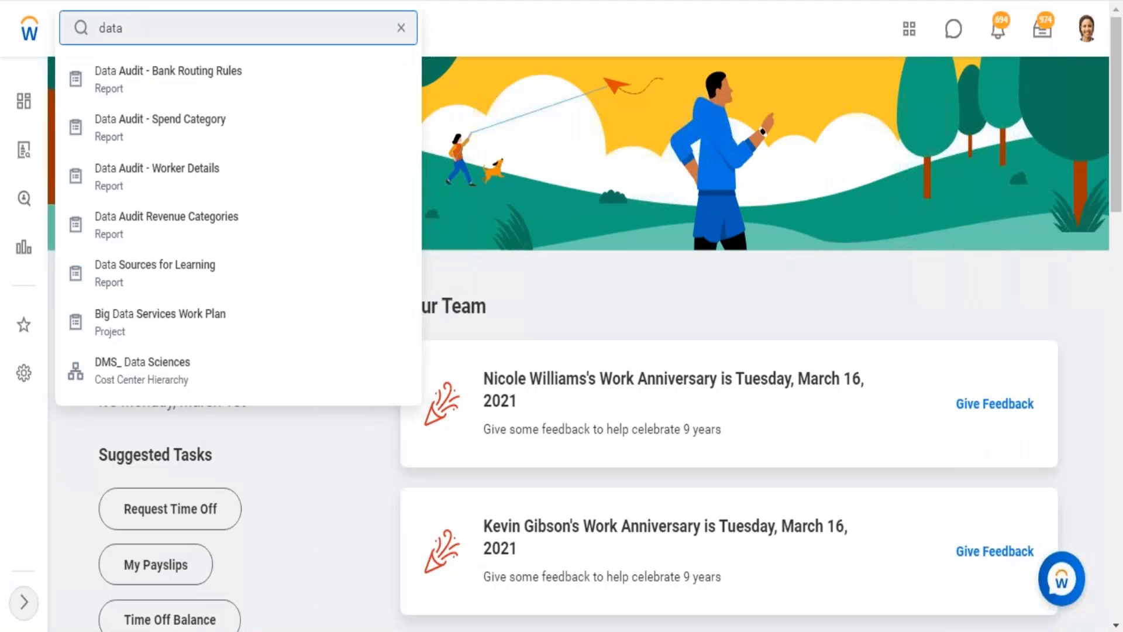
pyautogui.press('BackSpace')
pyautogui.press('BackSpace')
pyautogui.press('BackSpace')
pyautogui.press('BackSpace')
pyautogui.write('sta')
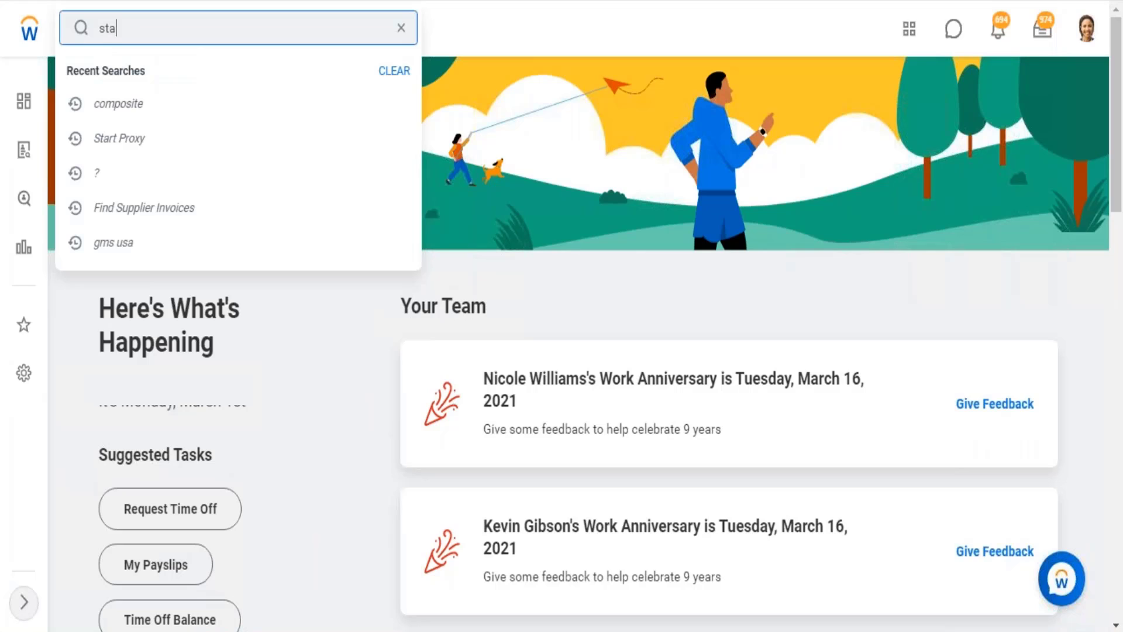
pyautogui.write('rt proxy')
pyautogui.click(137, 79)
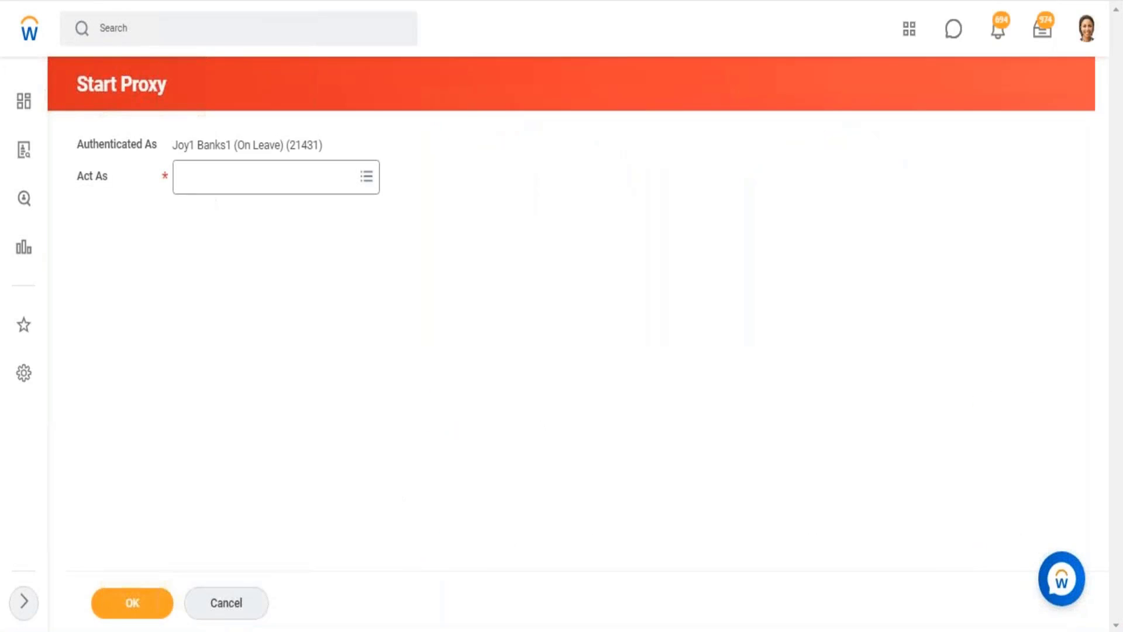
# Start the proxy session with the required worker's name in Act As, and dismiss the Implementation Preview banner.
pyautogui.click(253, 188)
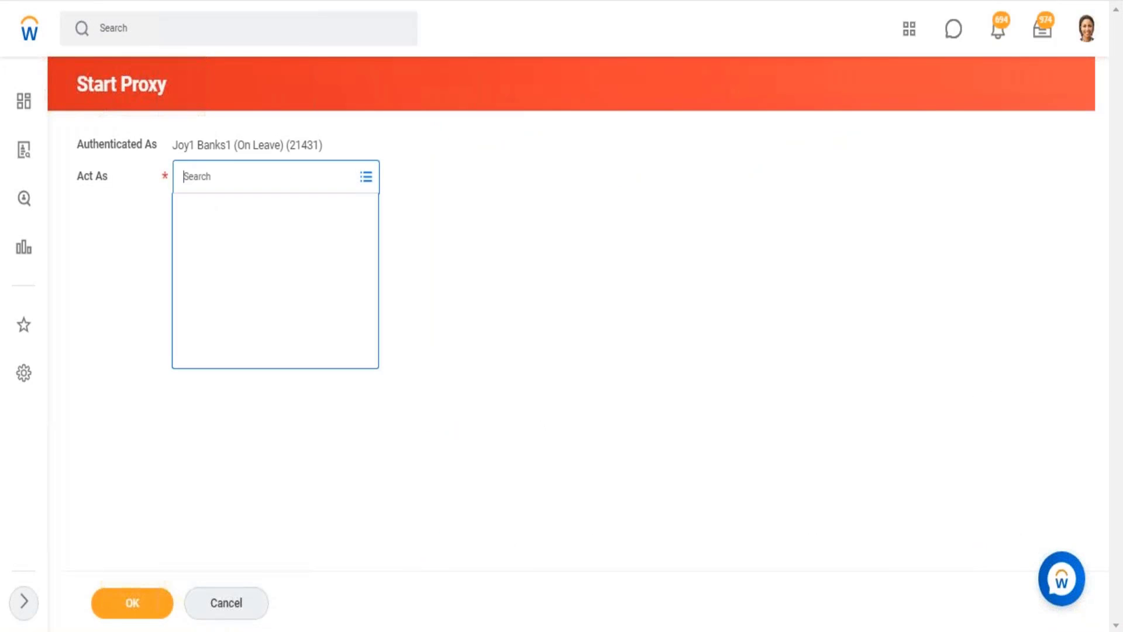
pyautogui.write('logan mcn')
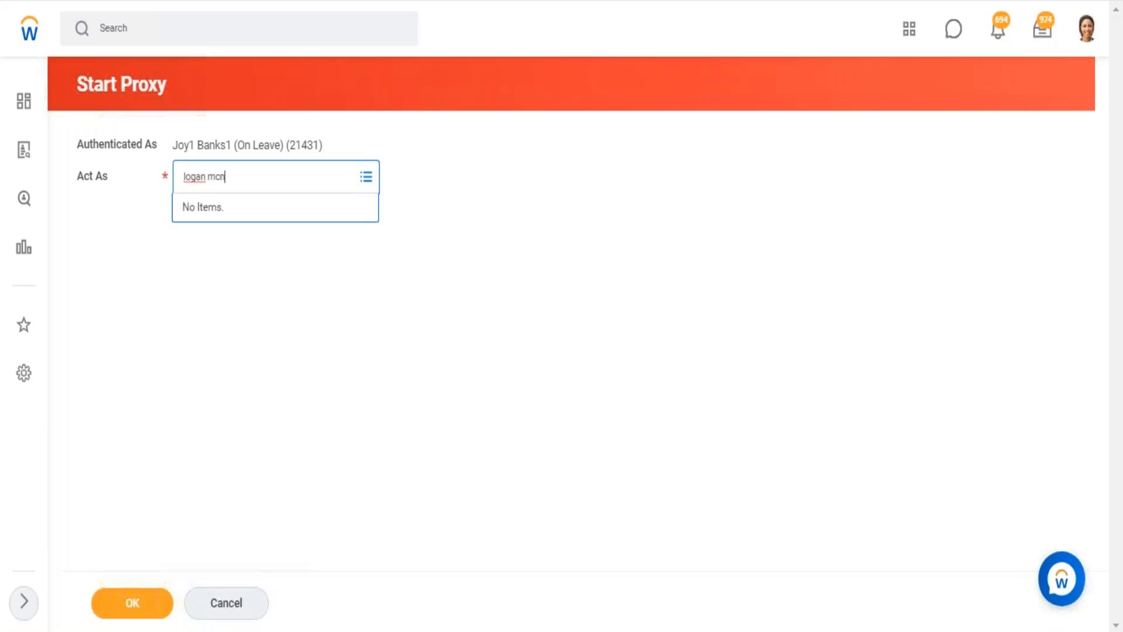
pyautogui.write('eil')
pyautogui.press('Return')
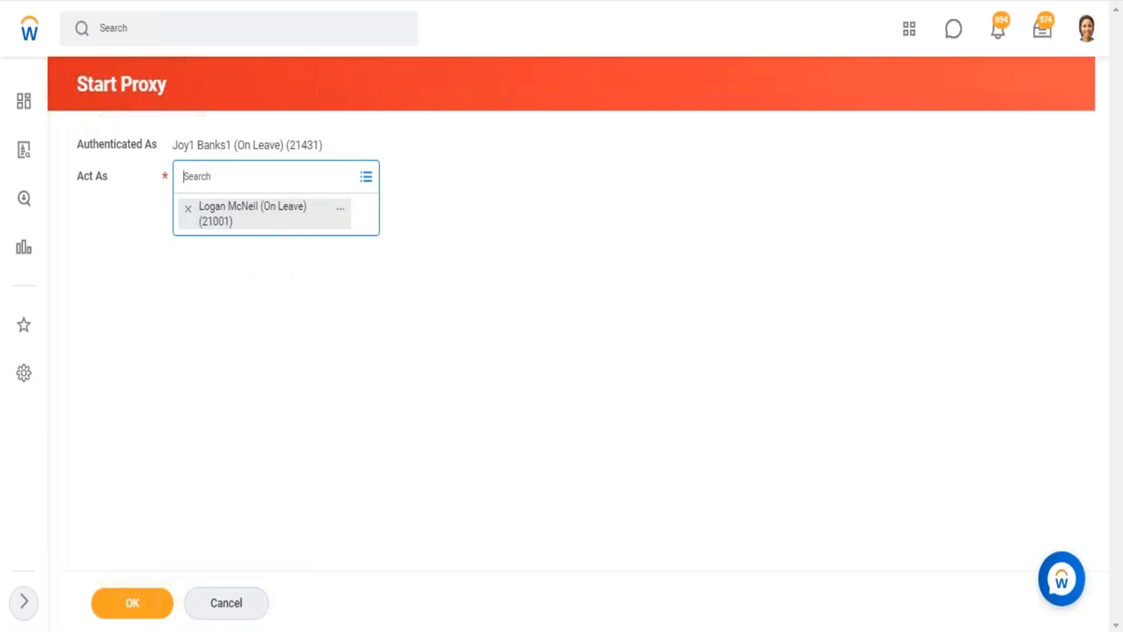
pyautogui.click(146, 611)
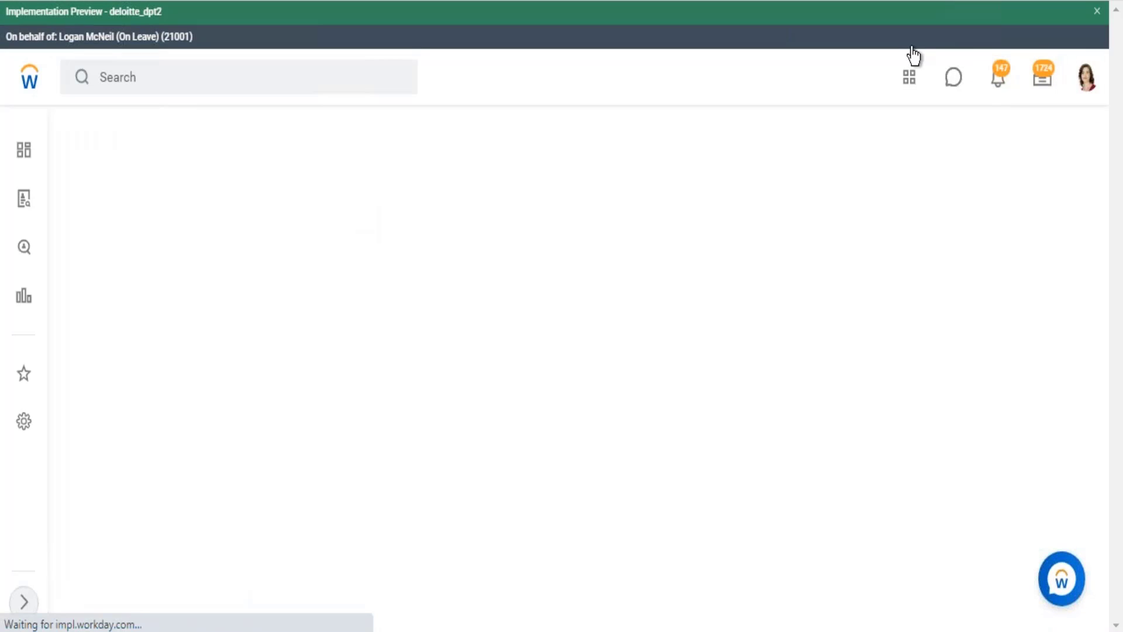
pyautogui.click(1097, 11)
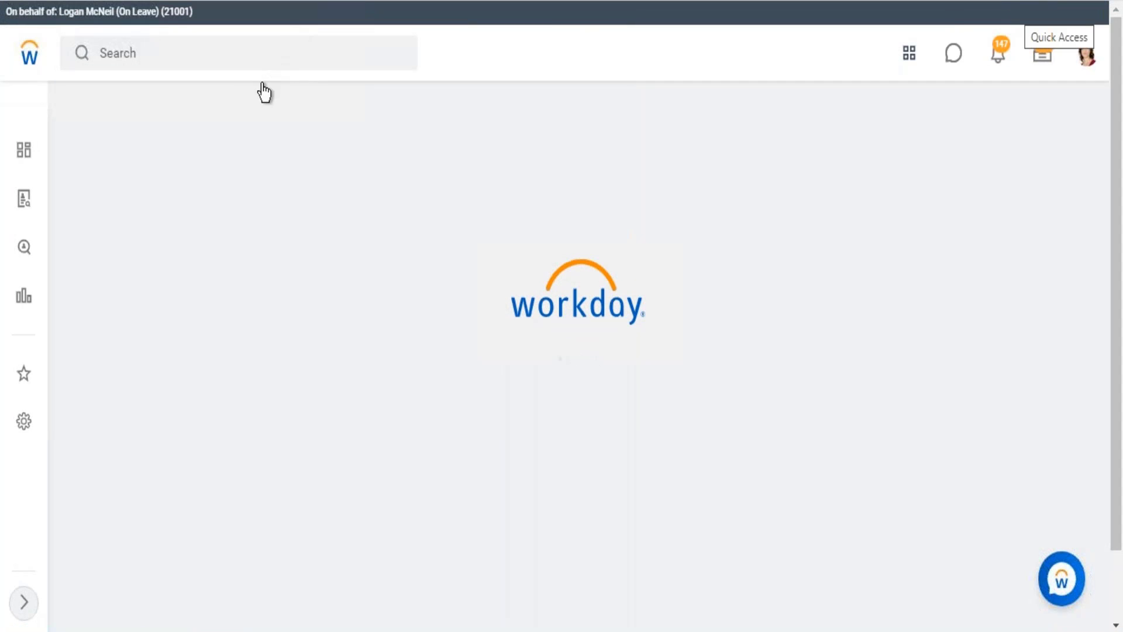
# Search for "data cata" and open the Data Catalog report.
pyautogui.click(208, 53)
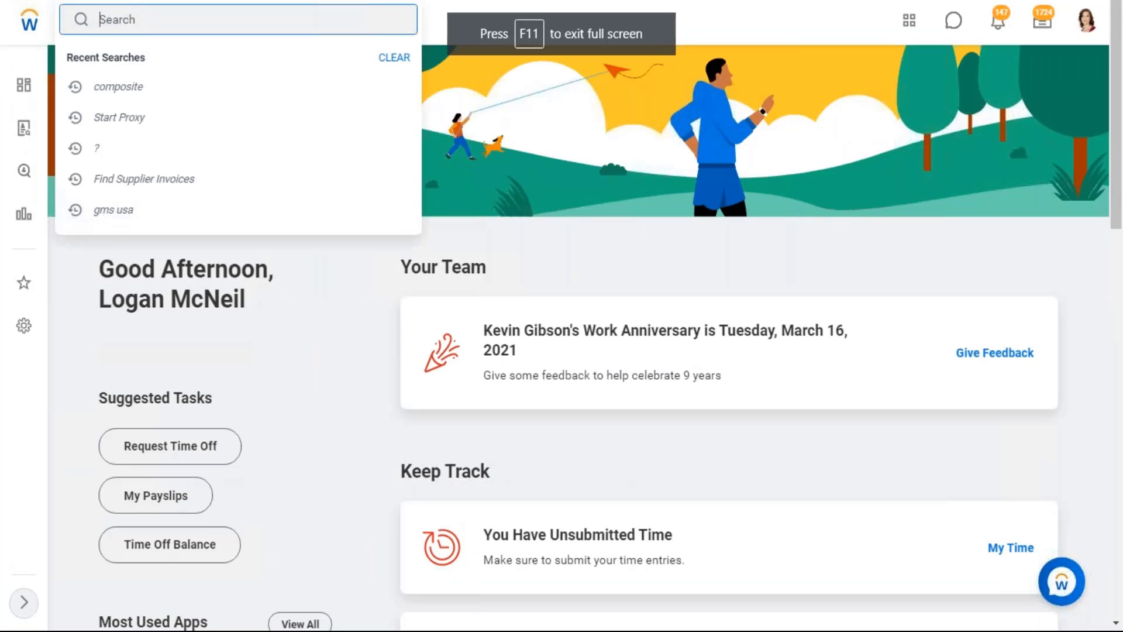
pyautogui.write('data cata')
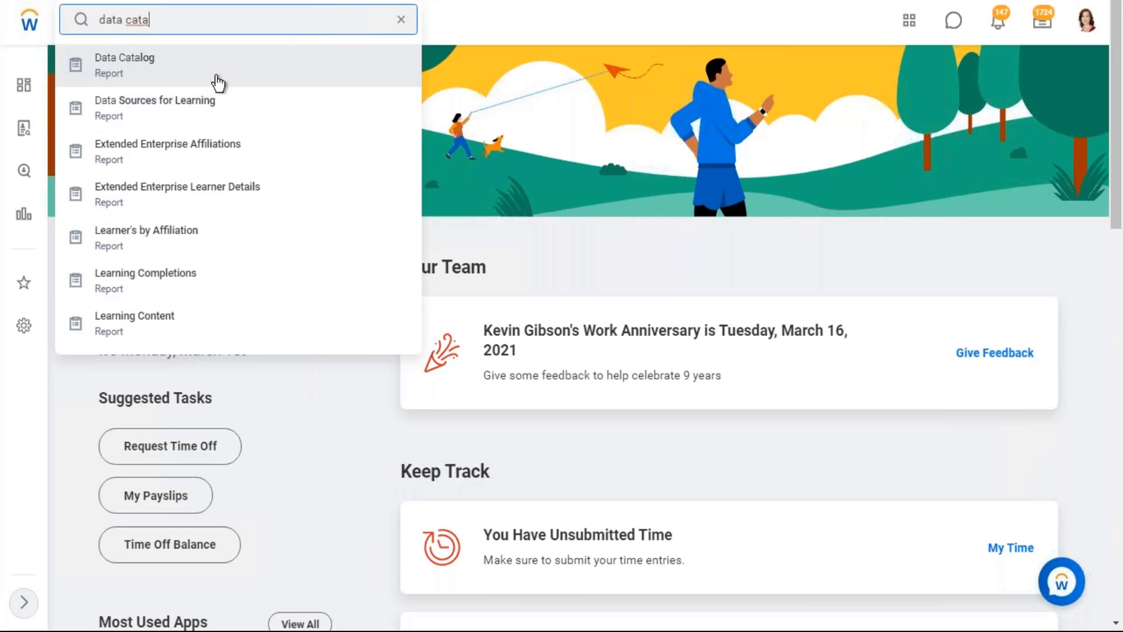
pyautogui.click(224, 82)
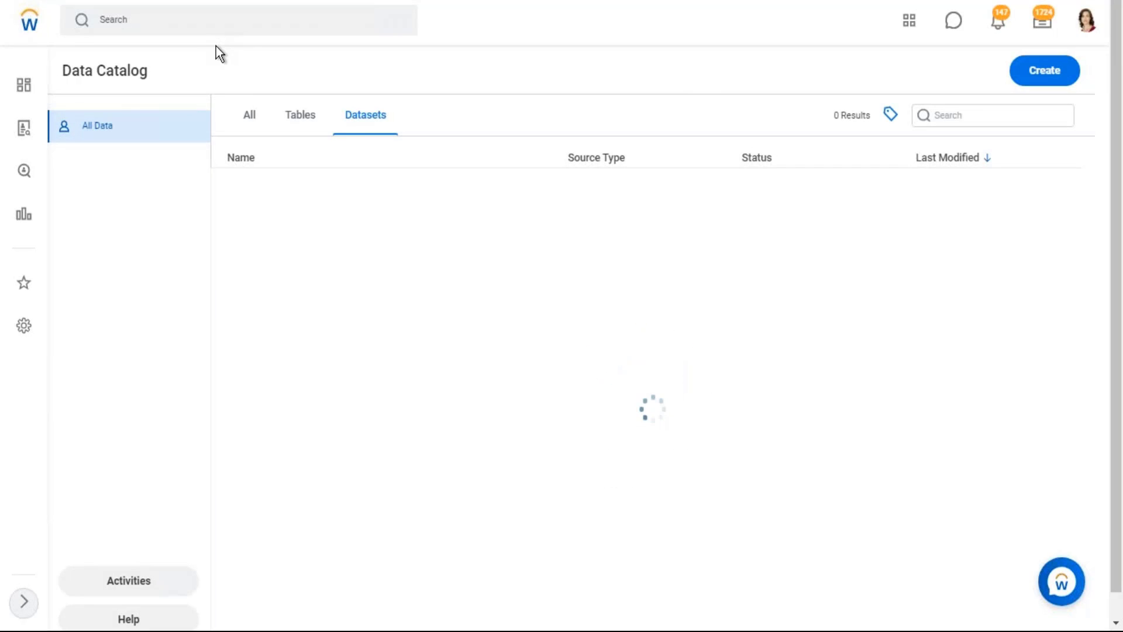
# Start creating a base dataset from SFTP and review the File Name/Pattern and Transport settings of the file retrieval form.
pyautogui.click(1045, 73)
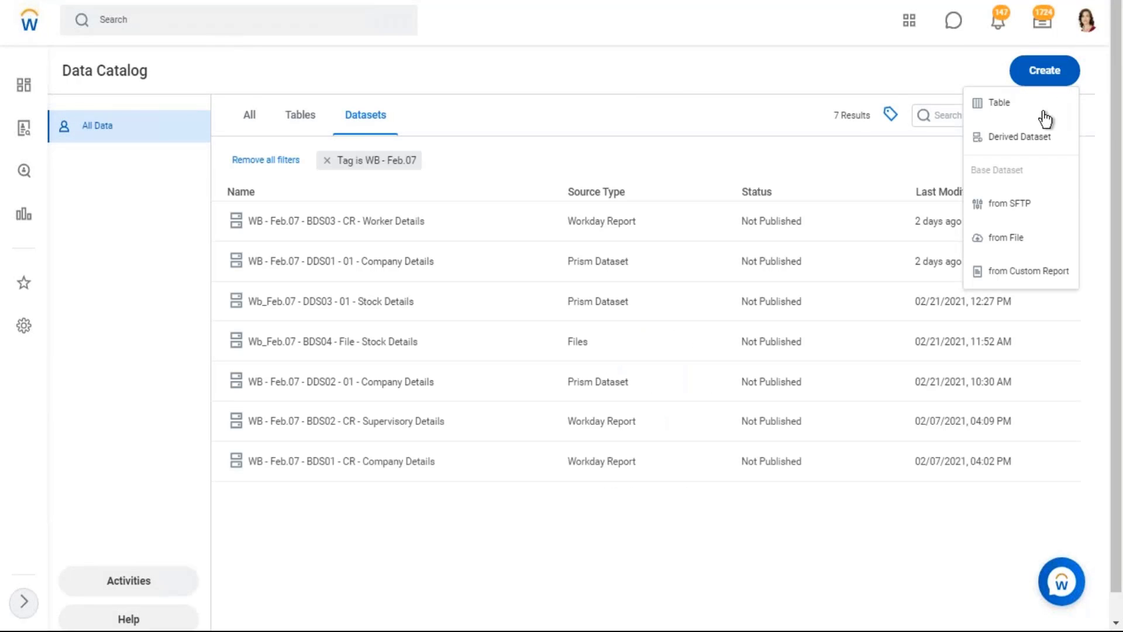
pyautogui.click(1010, 204)
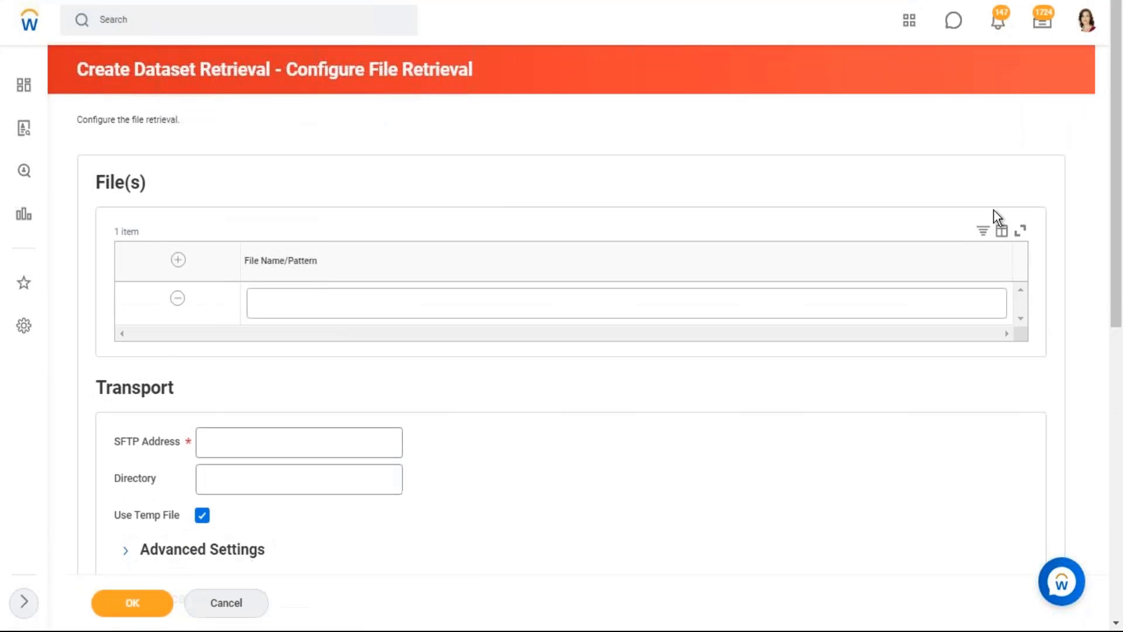
pyautogui.scroll(-2, 421, 258)
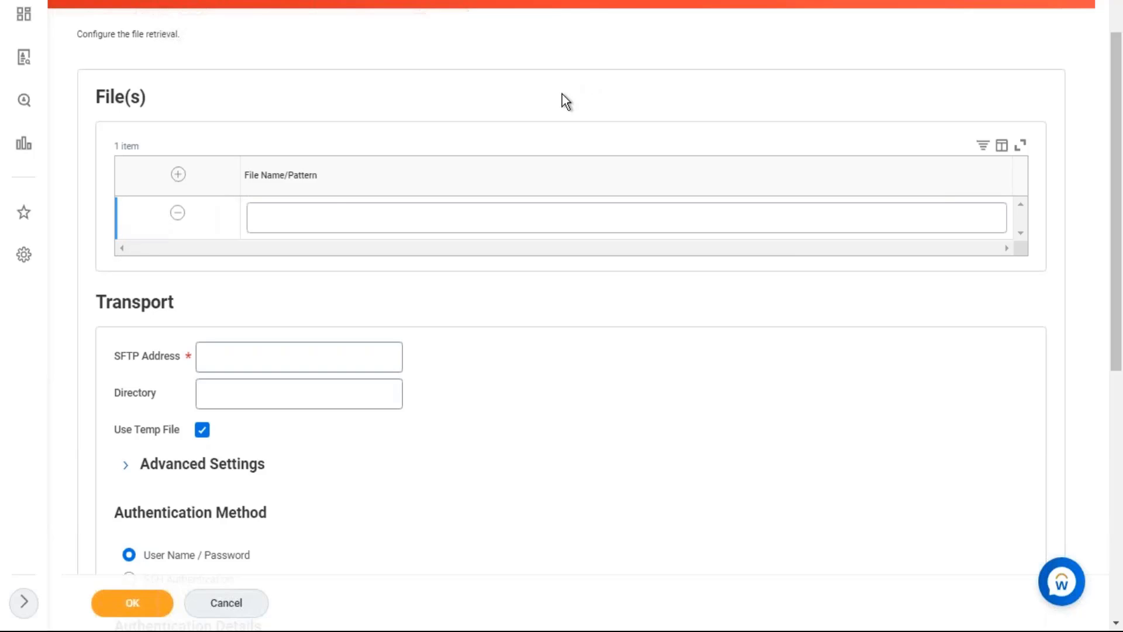
pyautogui.moveTo(246, 177); pyautogui.dragTo(331, 193)
pyautogui.click(871, 454)
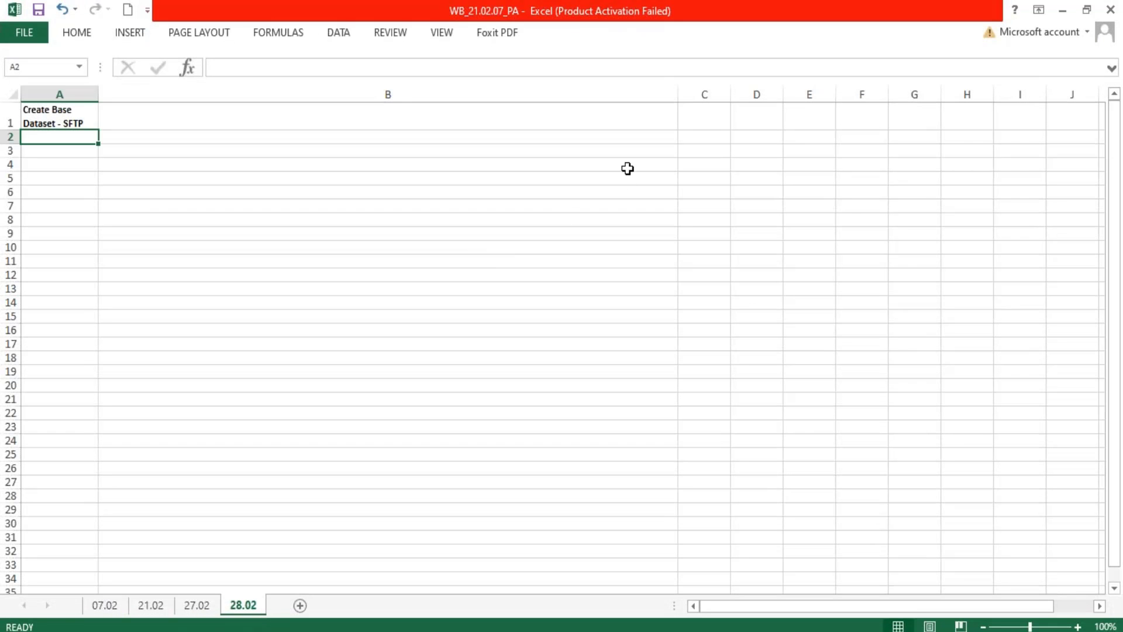
# Switch to the 28.02 sheet in Excel and enter "wb_Feb.07_Prism File_1.csv" in cell B4.
pyautogui.click(448, 167)
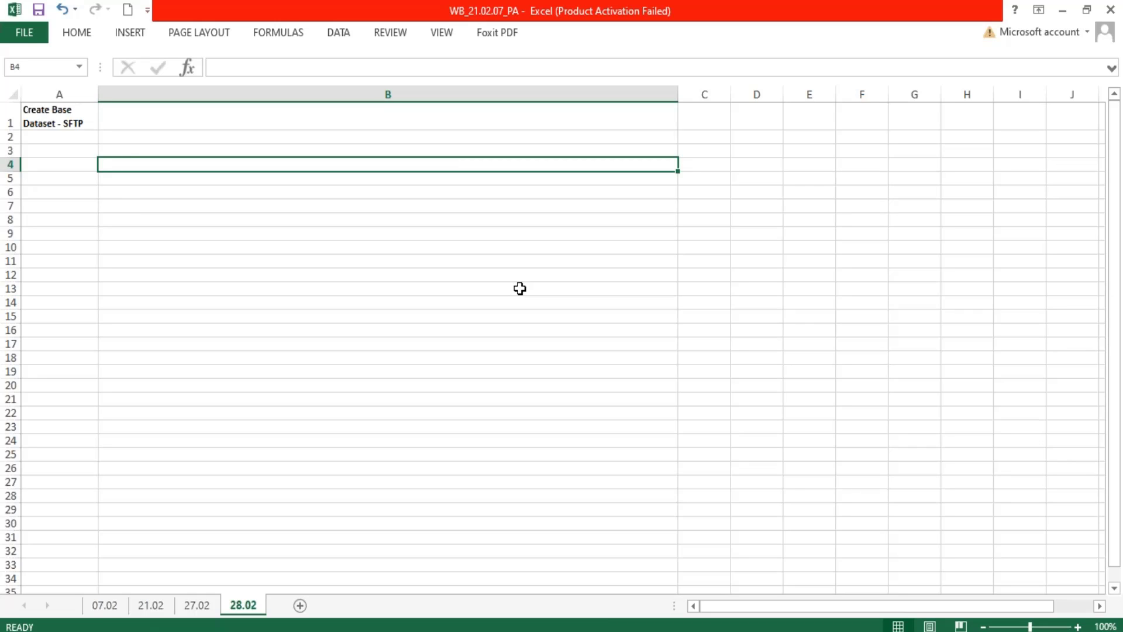
pyautogui.write('wb')
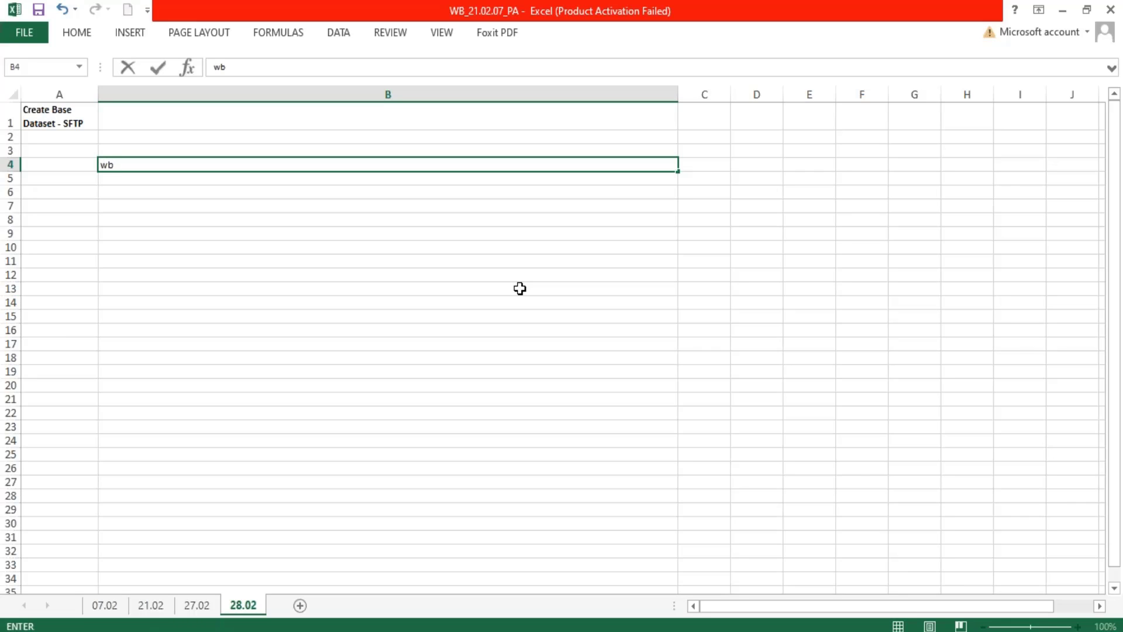
pyautogui.write('_Feb.07_Prism')
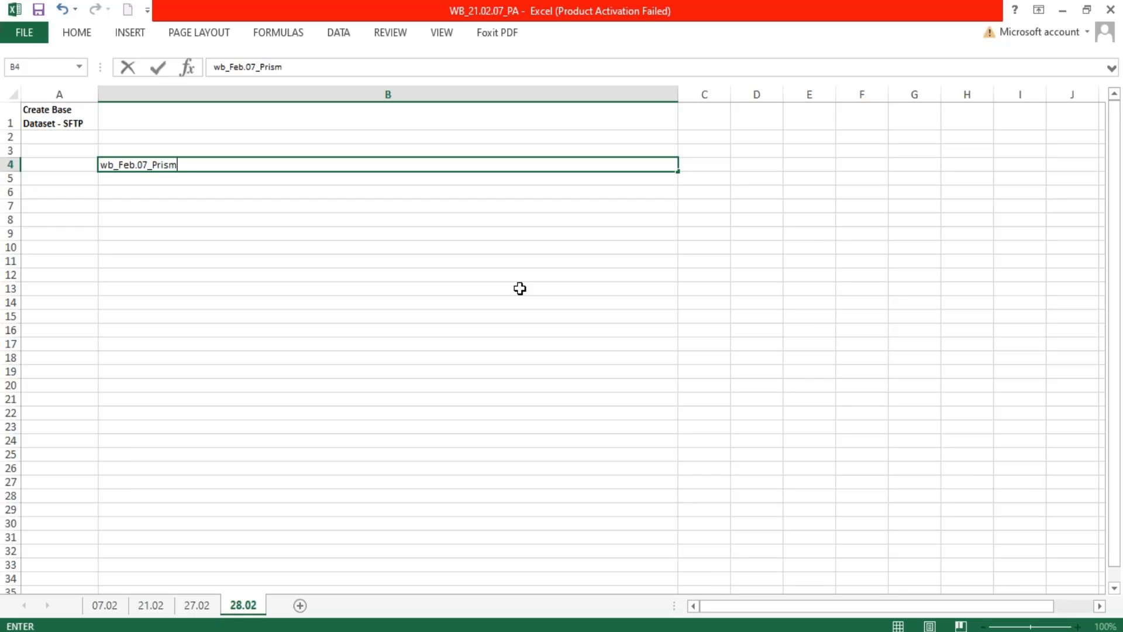
pyautogui.write(' File _1.csv')
pyautogui.press('Return')
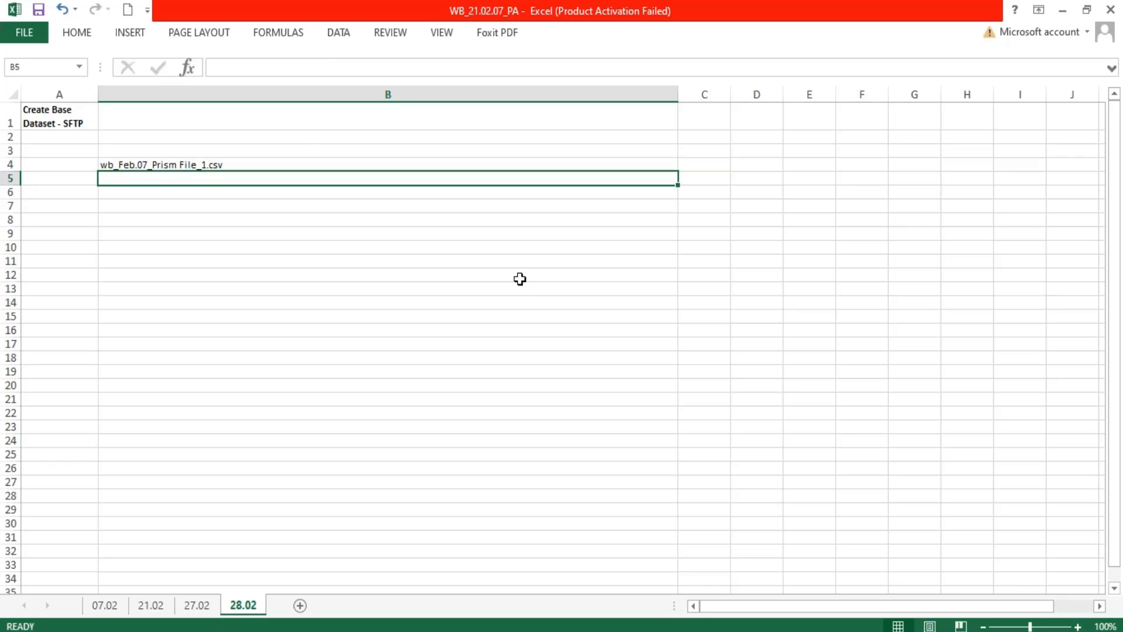
# Fill the file name from B4 down into B5 and change the copy to "wb_Feb.07_Prism File_2.csv".
pyautogui.press('Up')
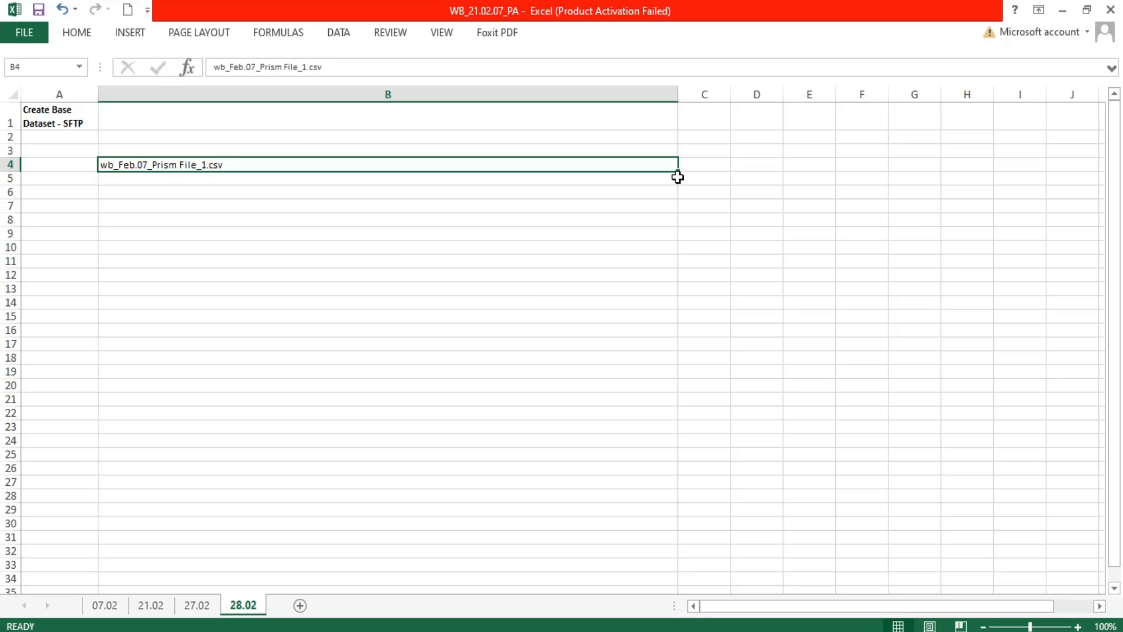
pyautogui.moveTo(677, 173); pyautogui.dragTo(281, 181)
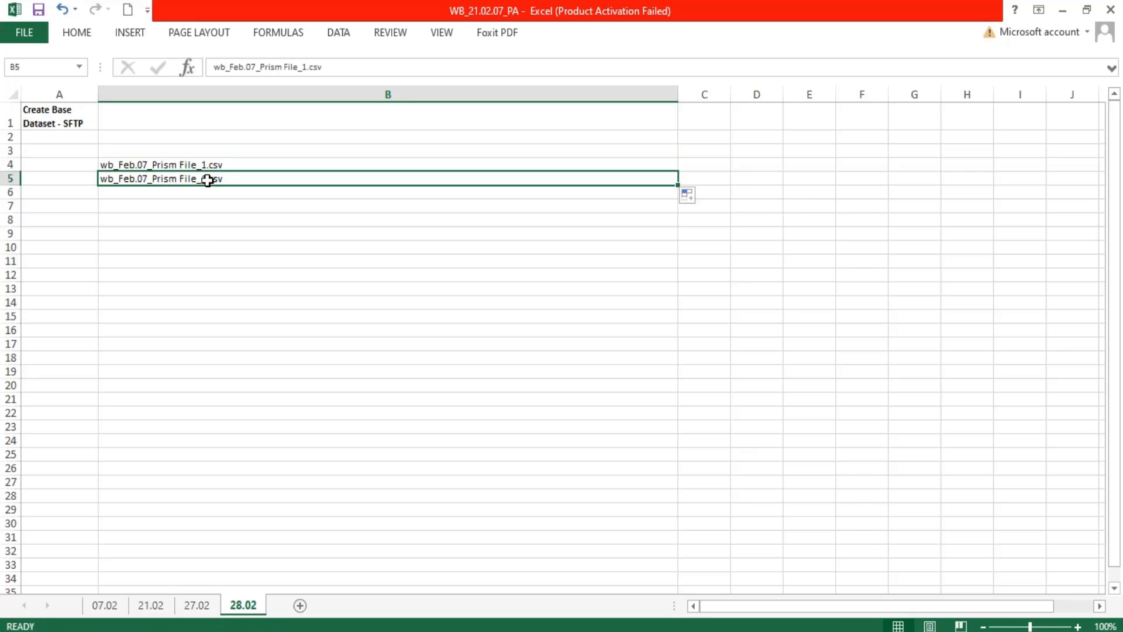
pyautogui.doubleClick(208, 180)
pyautogui.press('BackSpace')
pyautogui.write('2')
pyautogui.press('Return')
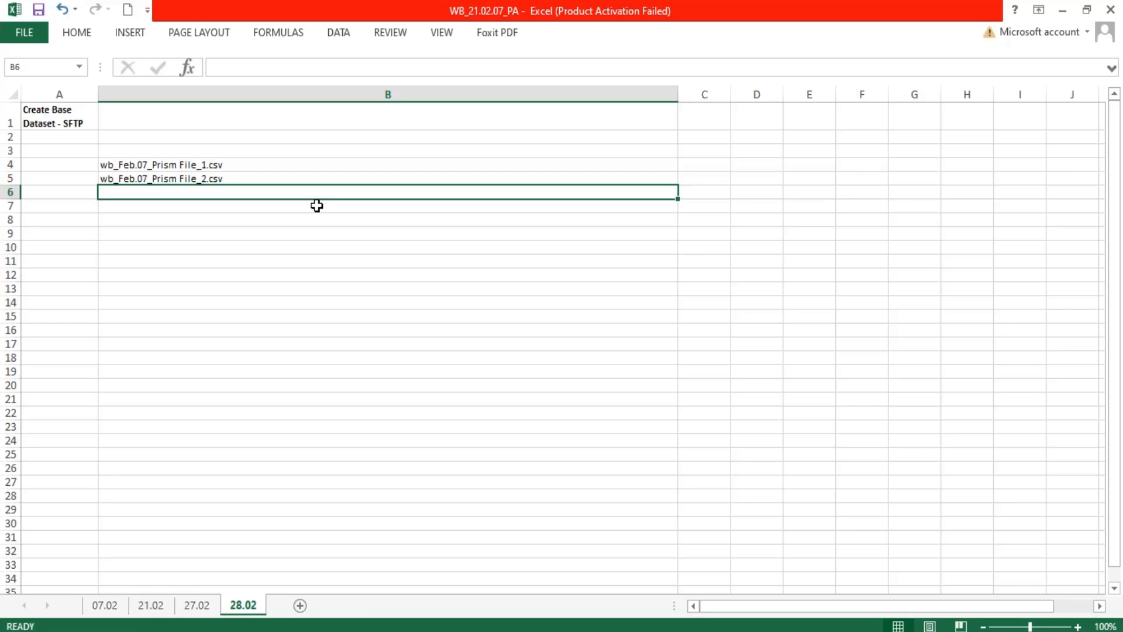
# Review the two file names in B4:B5, then switch to Workday and examine the File Name/Pattern field.
pyautogui.click(200, 167)
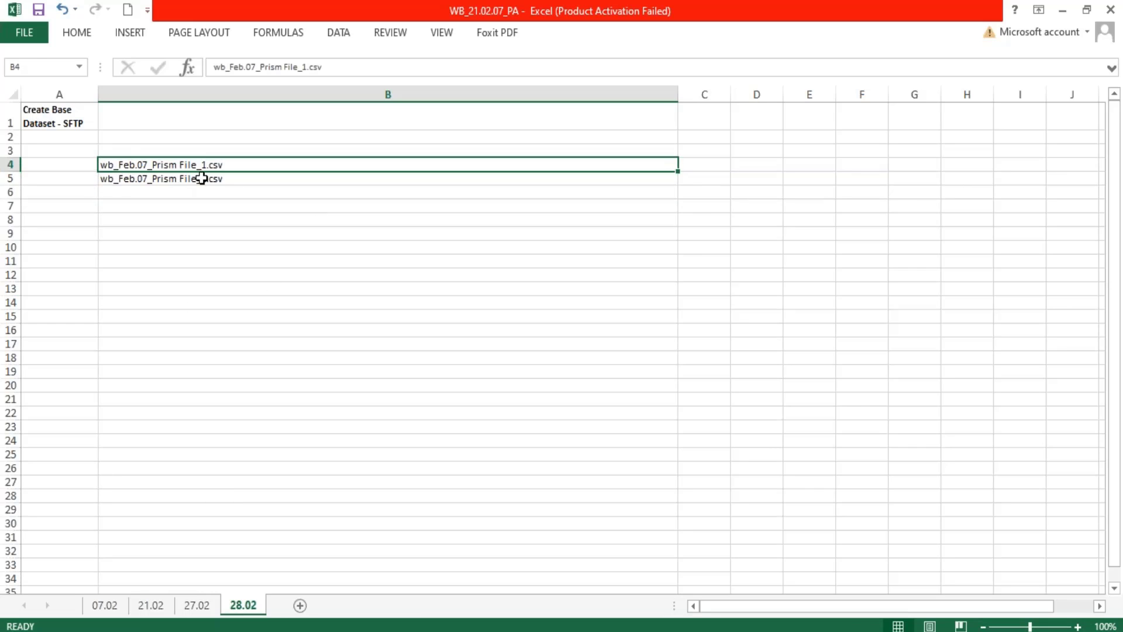
pyautogui.moveTo(202, 178); pyautogui.dragTo(194, 174)
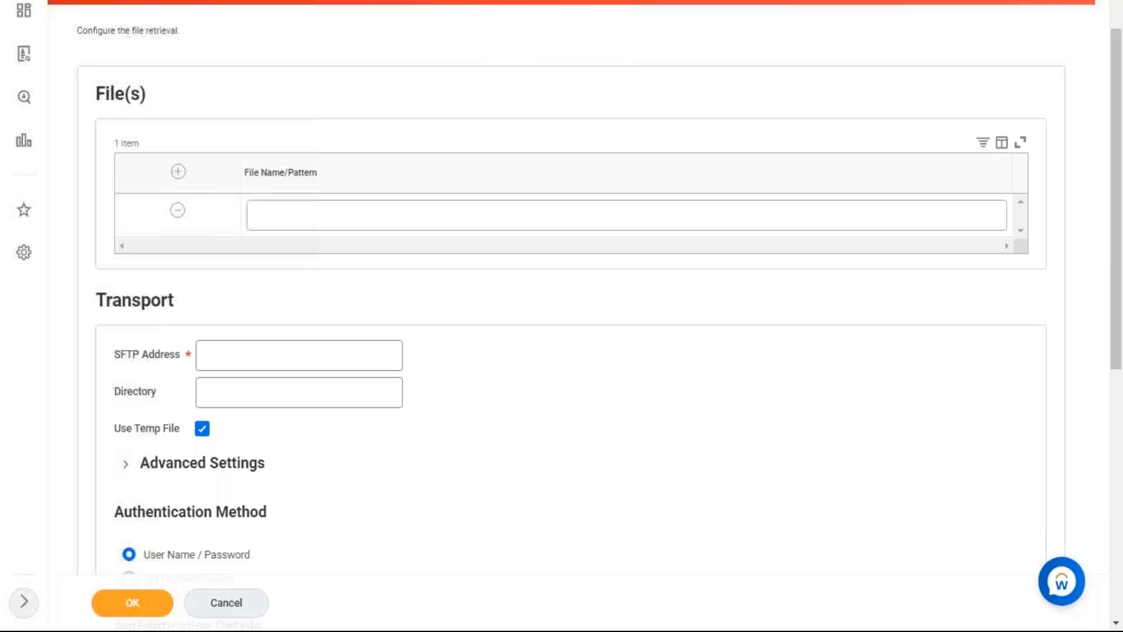
pyautogui.scroll(-8, 250, 211)
pyautogui.scroll(7, 249, 141)
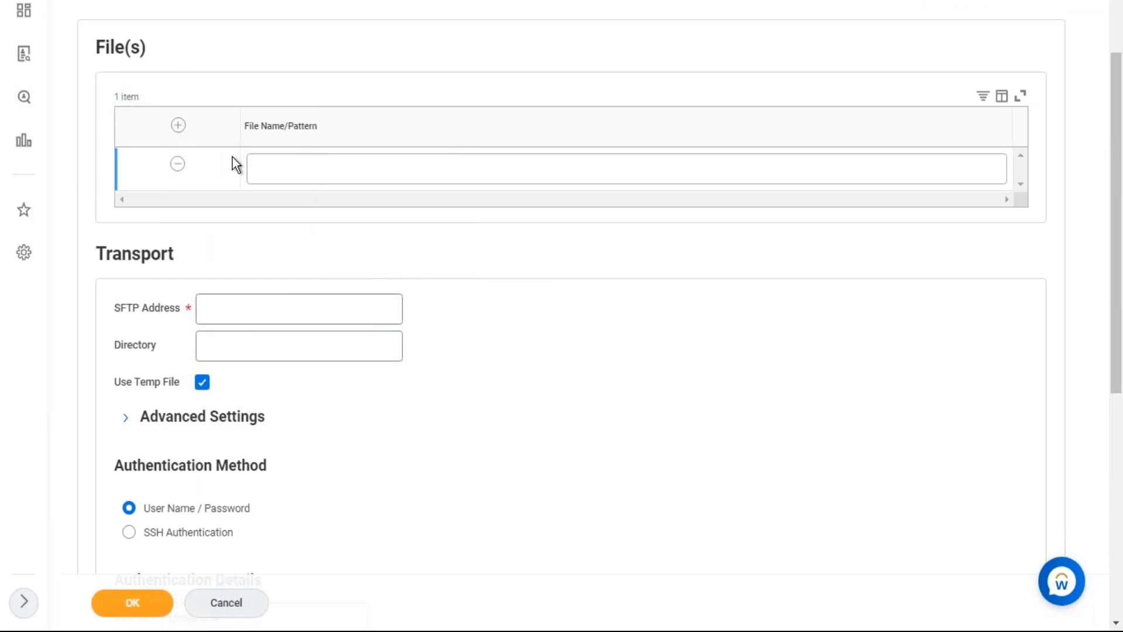
pyautogui.scroll(2, 233, 153)
# Switch to the Excel notes sheet and enter "? Or *" in cell B7.
pyautogui.hotkey('alt', 'Tab')
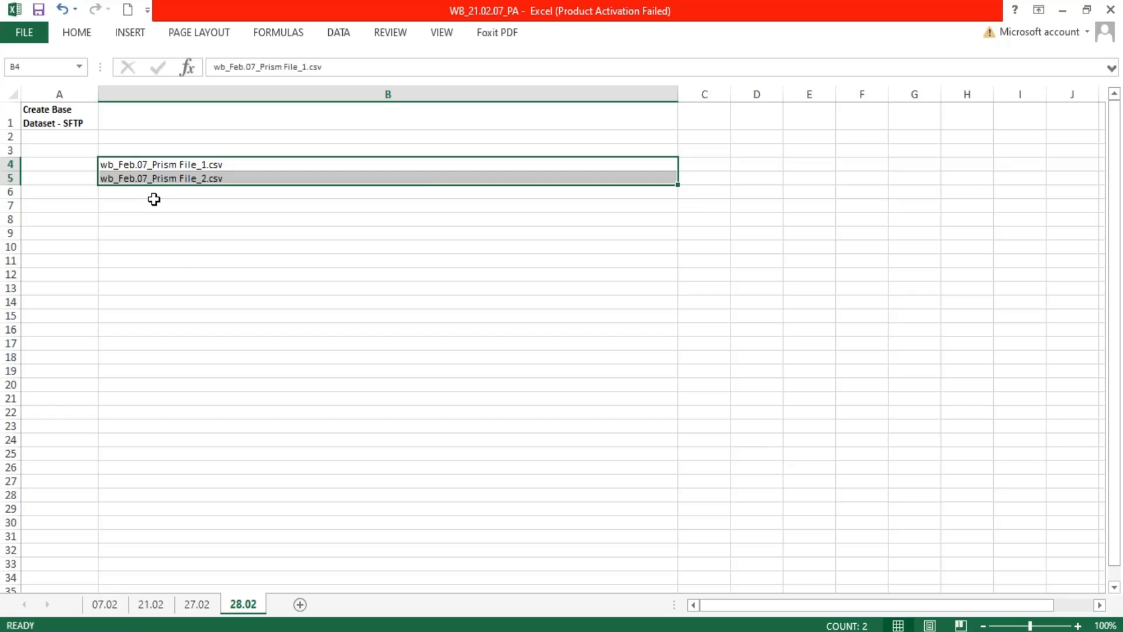
pyautogui.click(175, 206)
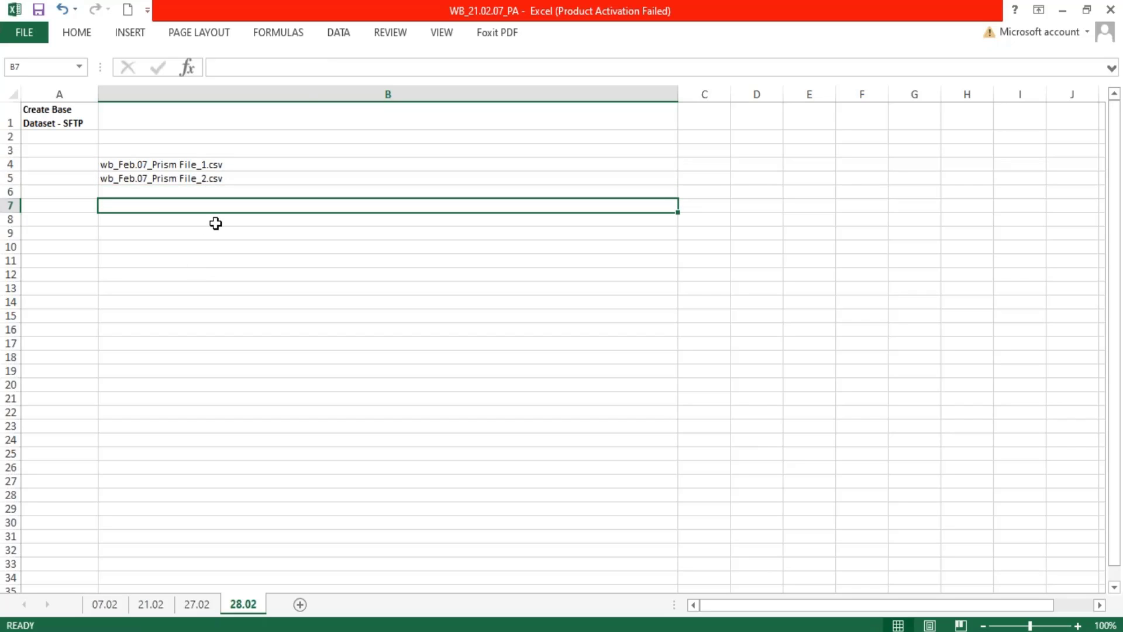
pyautogui.write('? Or')
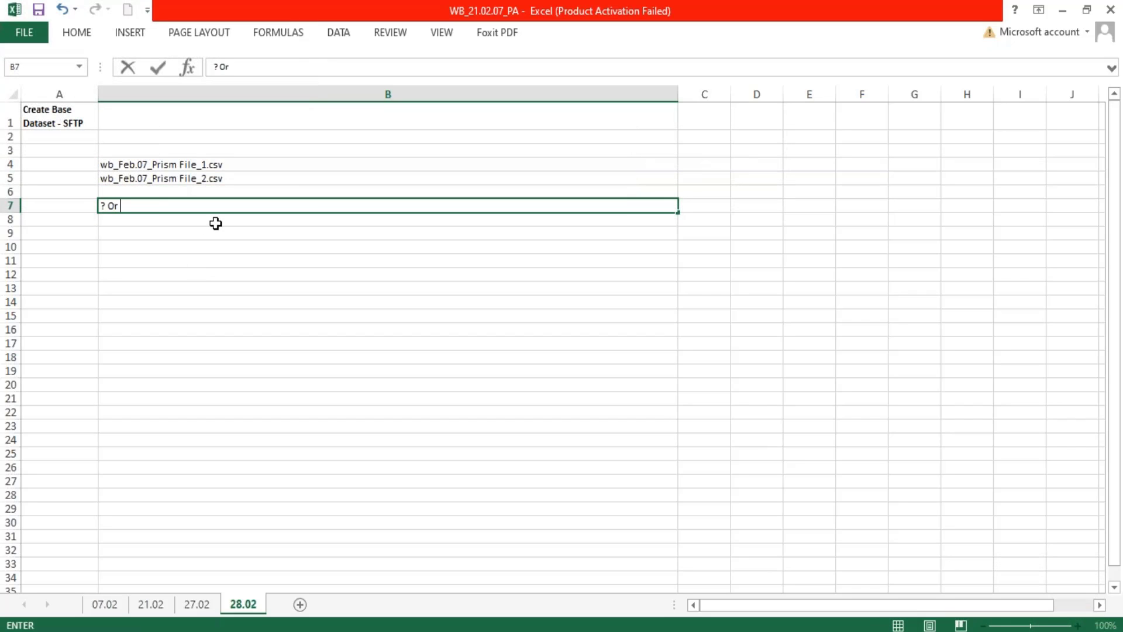
pyautogui.write(' *')
# Copy the file name text from cell B4 and paste it into the File Name/Pattern field of the Workday retrieval form.
pyautogui.click(232, 164)
pyautogui.moveTo(341, 66); pyautogui.dragTo(202, 67)
pyautogui.hotkey('ctrl', 'c')
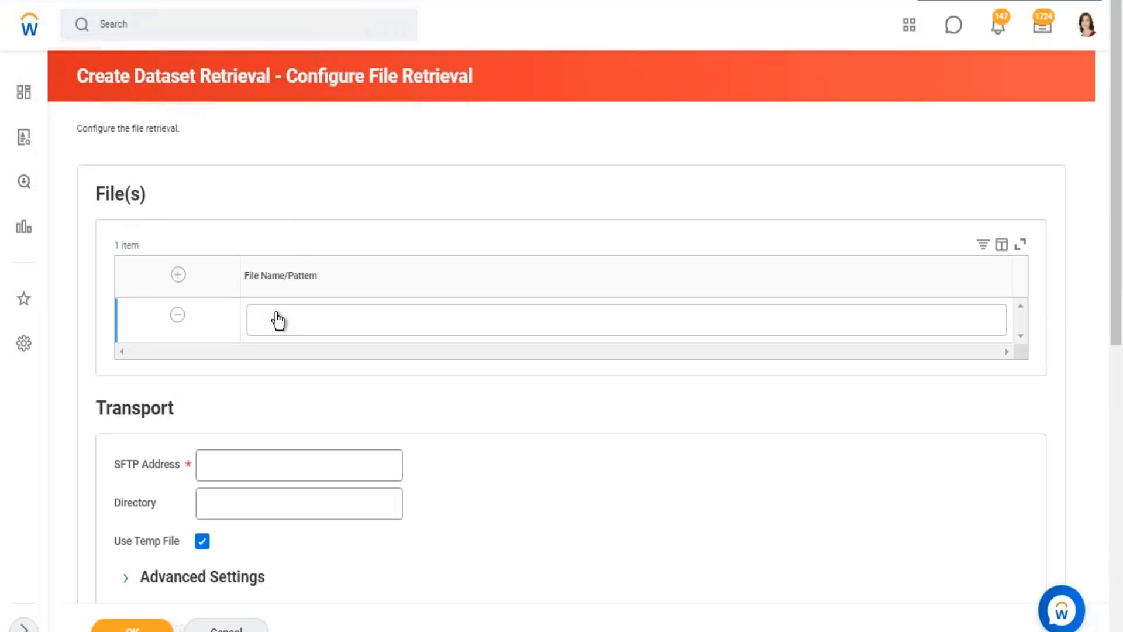
pyautogui.click(276, 319)
pyautogui.hotkey('ctrl', 'v')
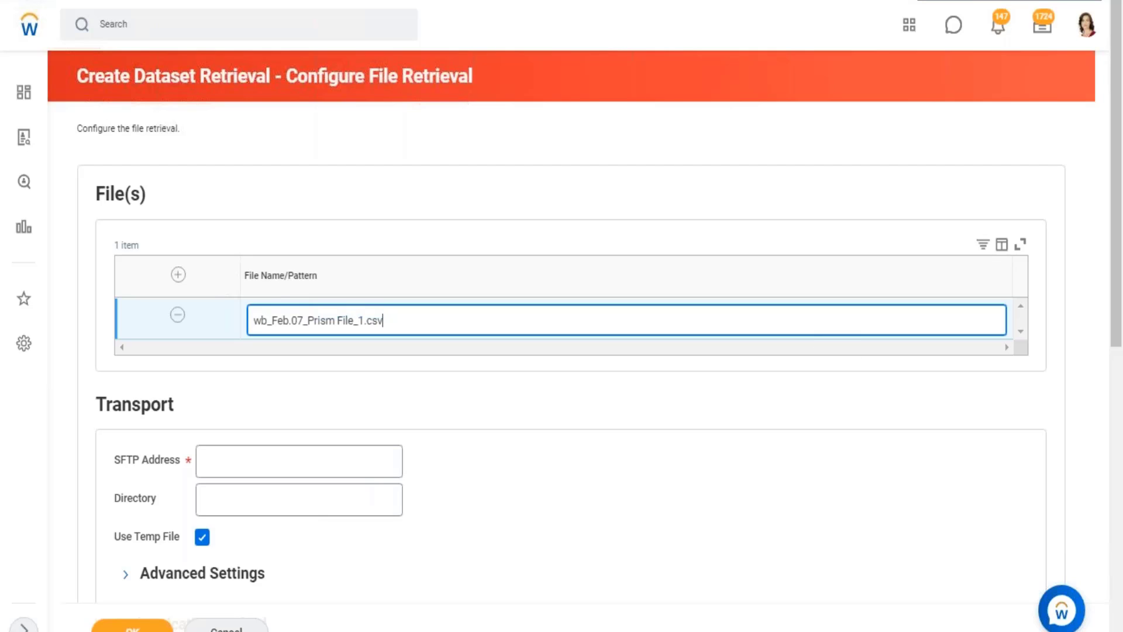
# Replace the file number and extension with an asterisk wildcard so the pattern reads "wb_Feb.07_Prism File_*".
pyautogui.press('BackSpace')
pyautogui.press('BackSpace')
pyautogui.press('BackSpace')
pyautogui.press('BackSpace')
pyautogui.press('BackSpace')
pyautogui.press('BackSpace')
pyautogui.write('_')
pyautogui.write('?')
pyautogui.press('BackSpace')
pyautogui.write('*')
# Examine the fixed prefix and the trailing wildcard of the file name pattern by highlighting each part.
pyautogui.click(1057, 2)
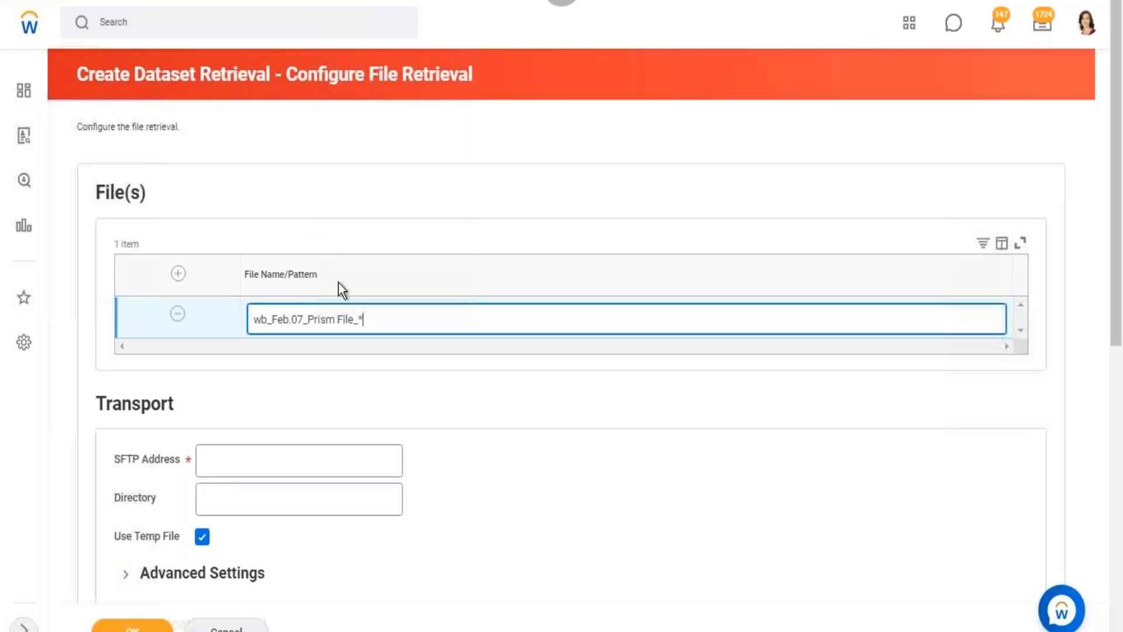
pyautogui.doubleClick(363, 320)
pyautogui.click(345, 320)
pyautogui.moveTo(345, 319)
pyautogui.mouseDown()
pyautogui.moveTo(254, 319)
pyautogui.moveTo(365, 320)
pyautogui.mouseUp()
pyautogui.click(457, 323)
pyautogui.moveTo(358, 320); pyautogui.dragTo(237, 320)
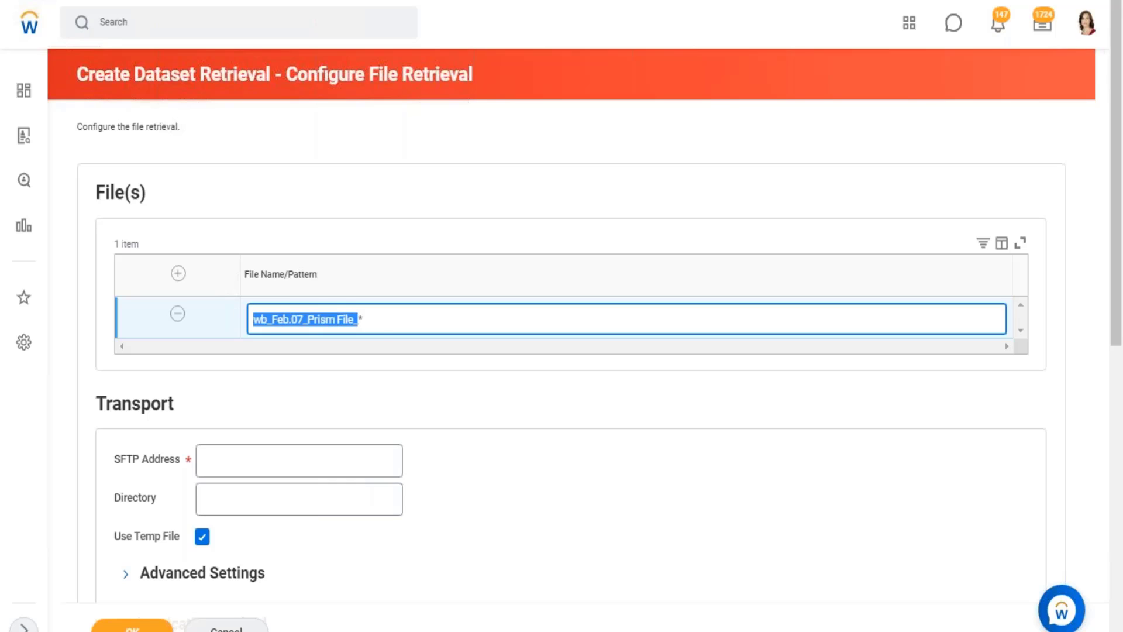
pyautogui.click(384, 319)
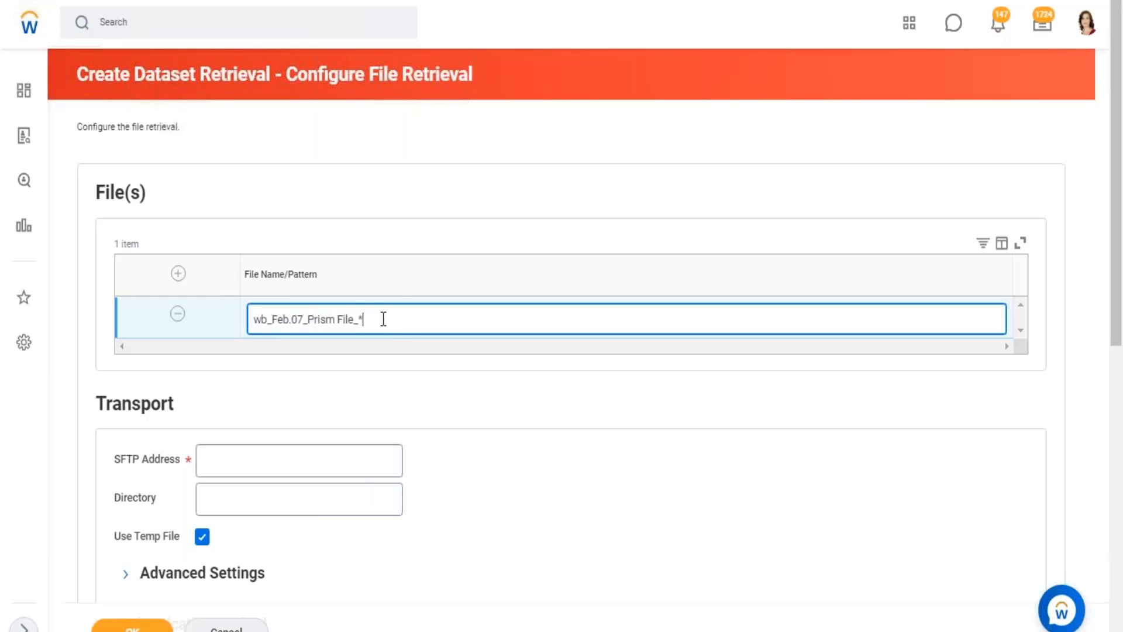
# Replace the asterisk with a question mark so the File Name/Pattern reads "wb_Feb.07_Prism File_?".
pyautogui.press('BackSpace')
pyautogui.write('?')
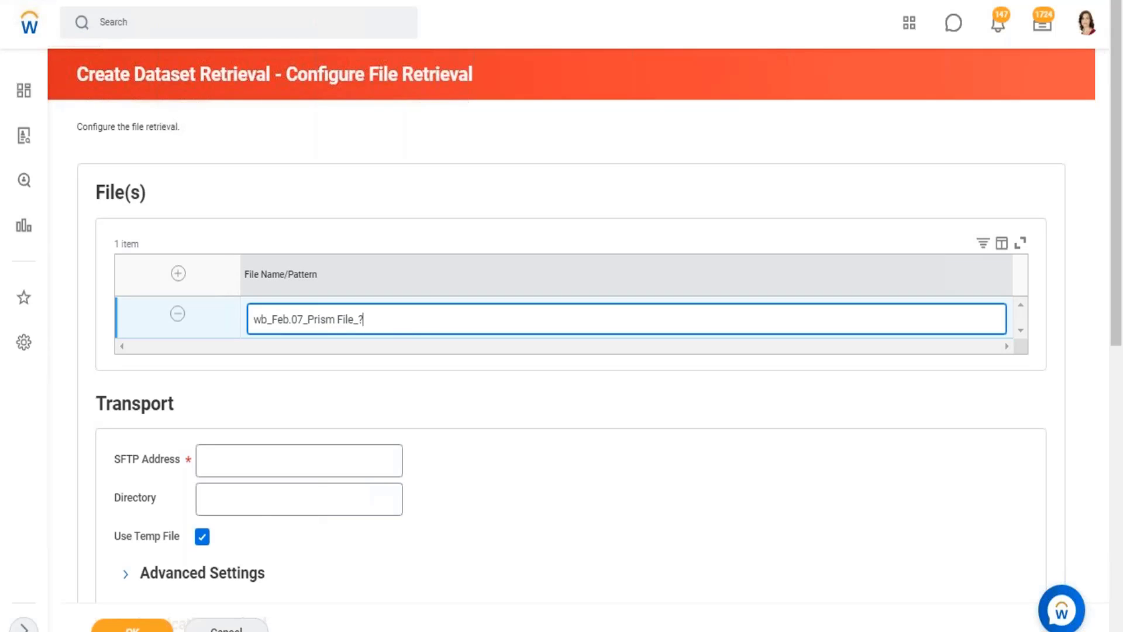
pyautogui.doubleClick(368, 320)
pyautogui.write('v')
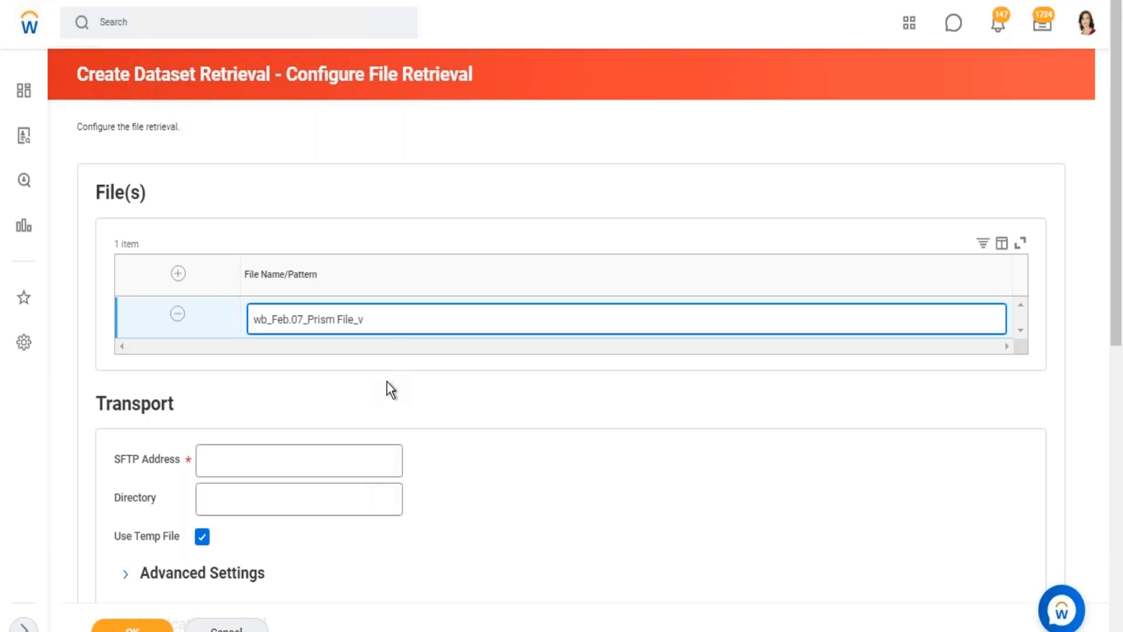
pyautogui.press('BackSpace')
pyautogui.write('?')
pyautogui.click(712, 455)
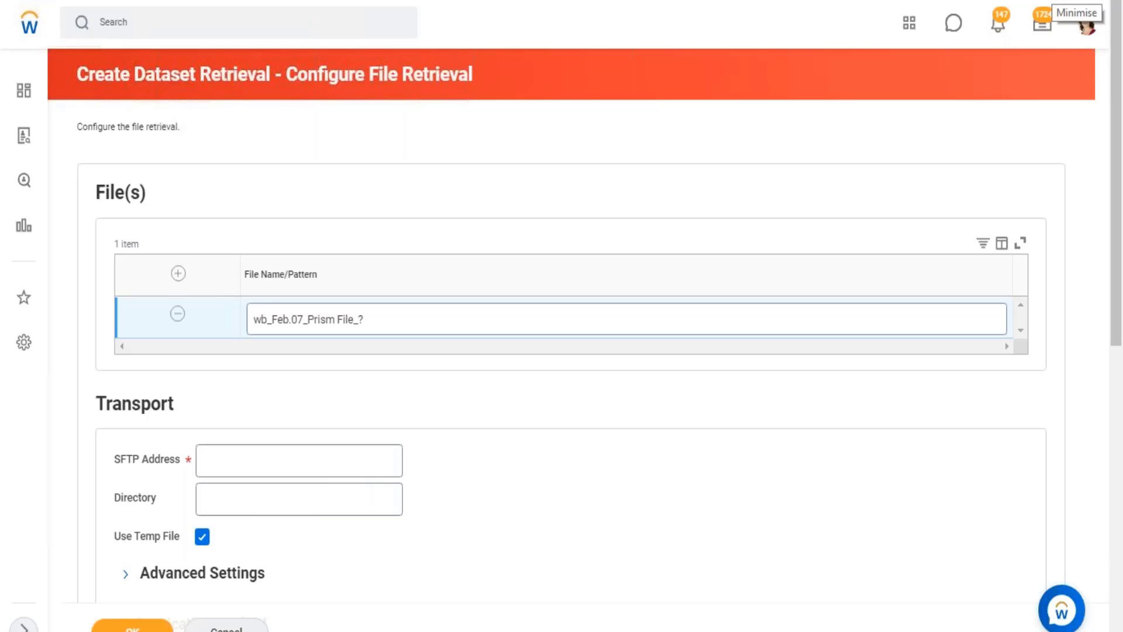
# Switch to the Excel notes and enter "< you can create a dataset be transferring data from an sftp." in cell B1.
pyautogui.hotkey('alt', 'Tab')
pyautogui.click(145, 90)
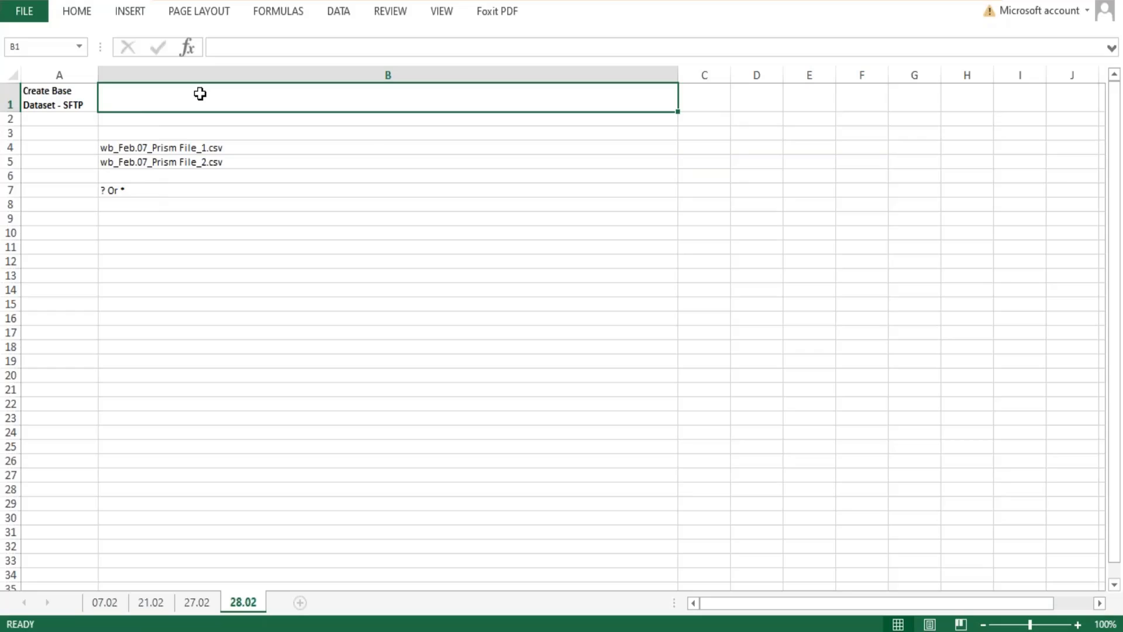
pyautogui.write('< ')
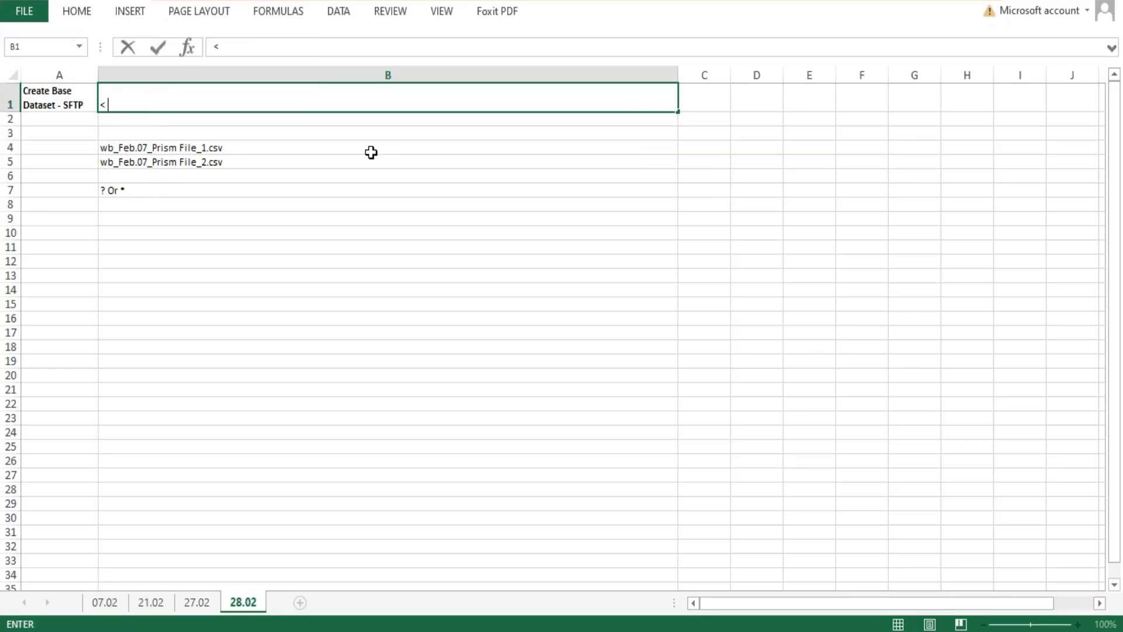
pyautogui.write('you can create a dae')
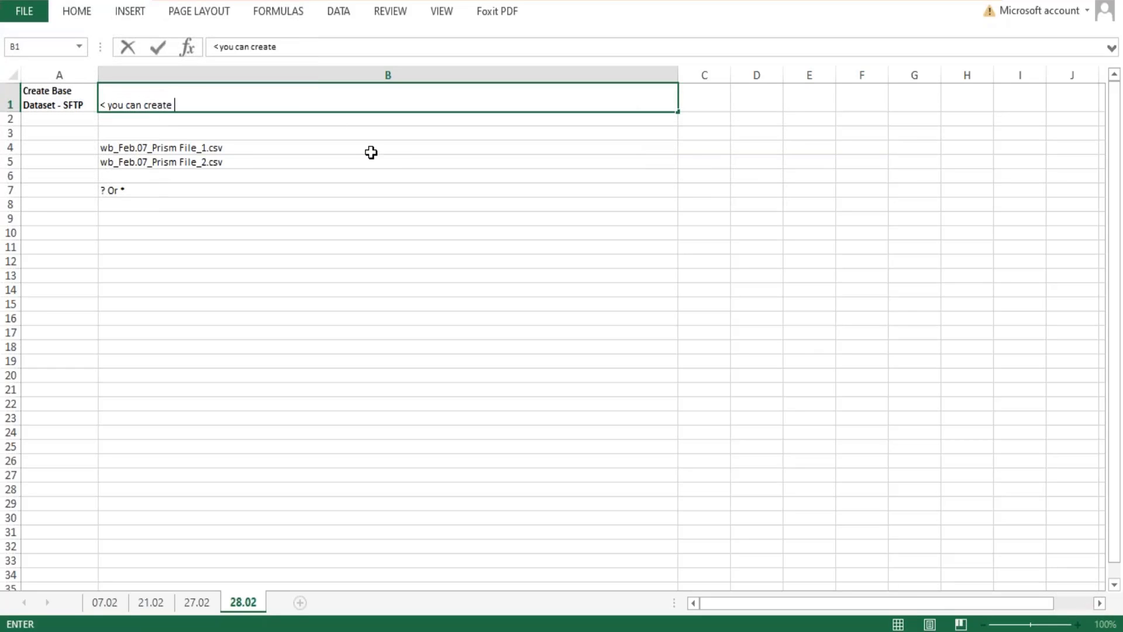
pyautogui.press('BackSpace')
pyautogui.write('taset be t')
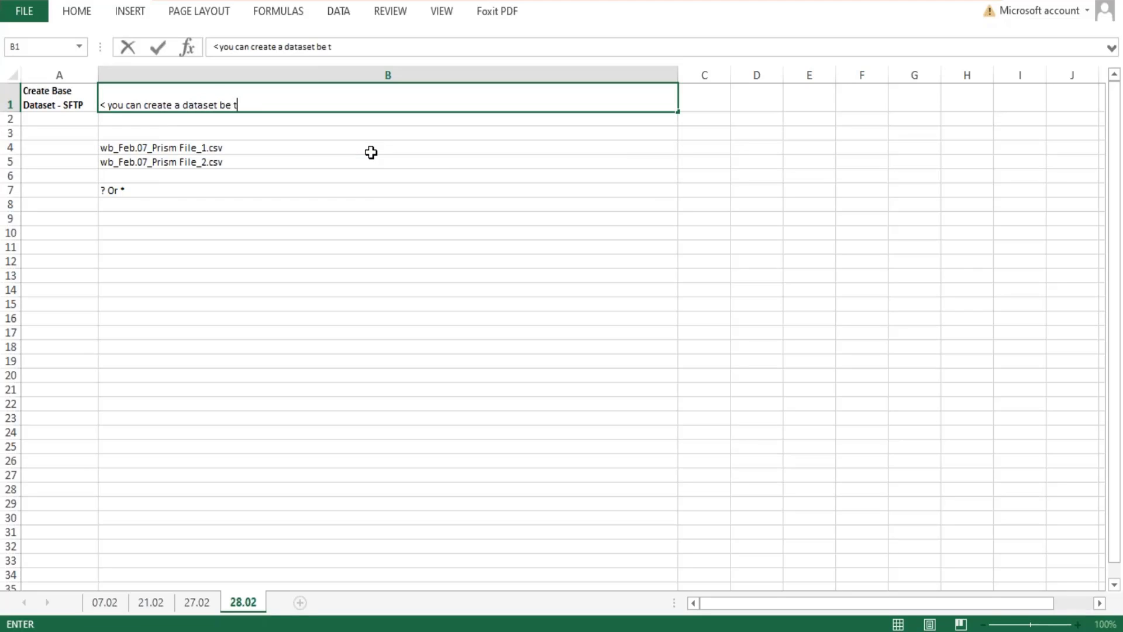
pyautogui.write('ransferring data from ')
pyautogui.write('an ')
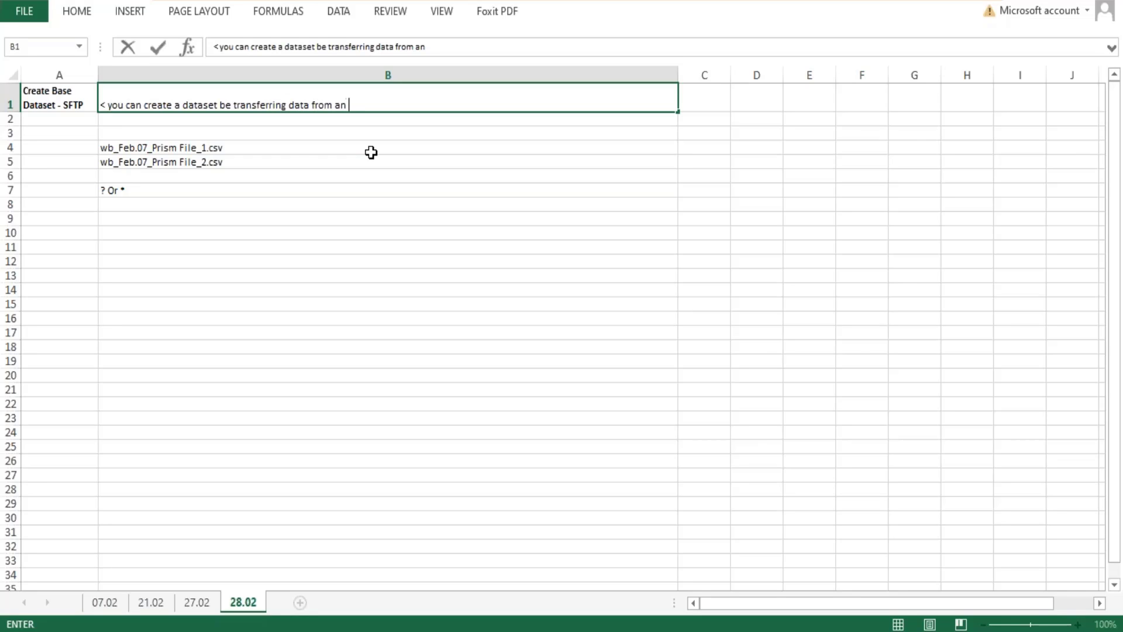
pyautogui.write('sftp.')
# Check the Workday retrieval form and add a second line to B1 reading "< This option is usually used when the source data changes often.".
pyautogui.hotkey('alt', 'Return')
pyautogui.write('<')
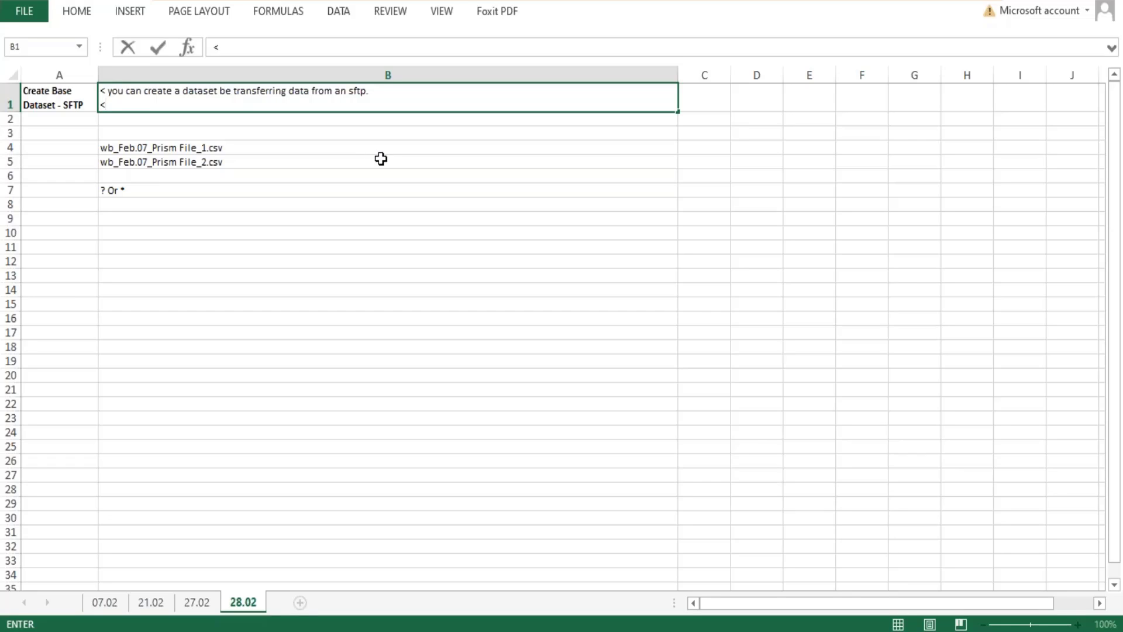
pyautogui.hotkey('alt', 'Tab')
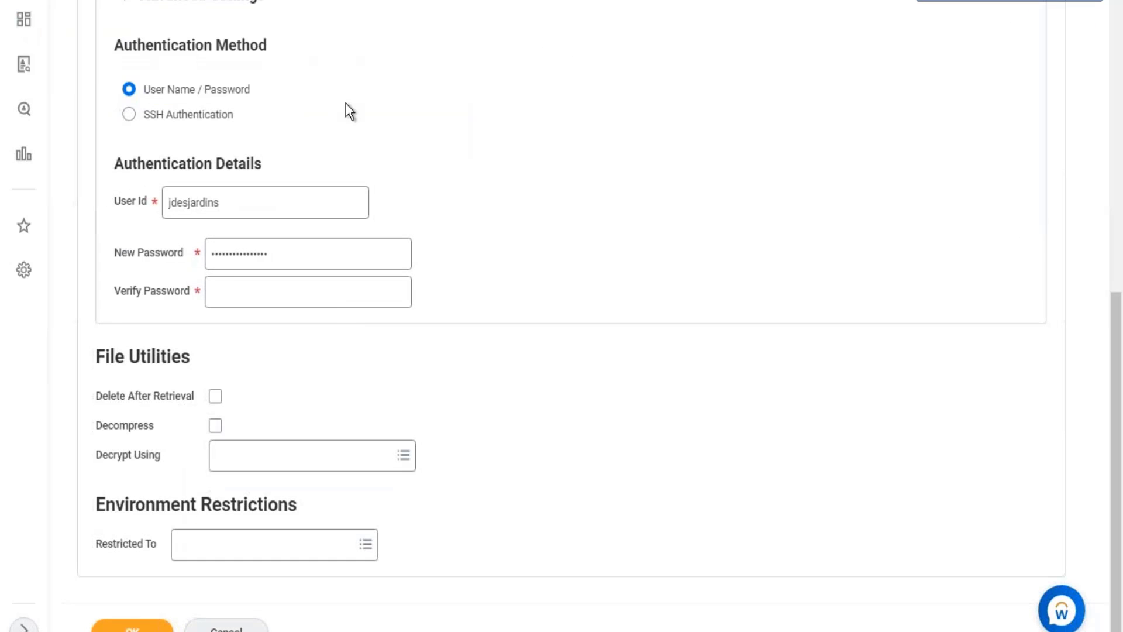
pyautogui.scroll(5, 346, 104)
pyautogui.scroll(5, 336, 112)
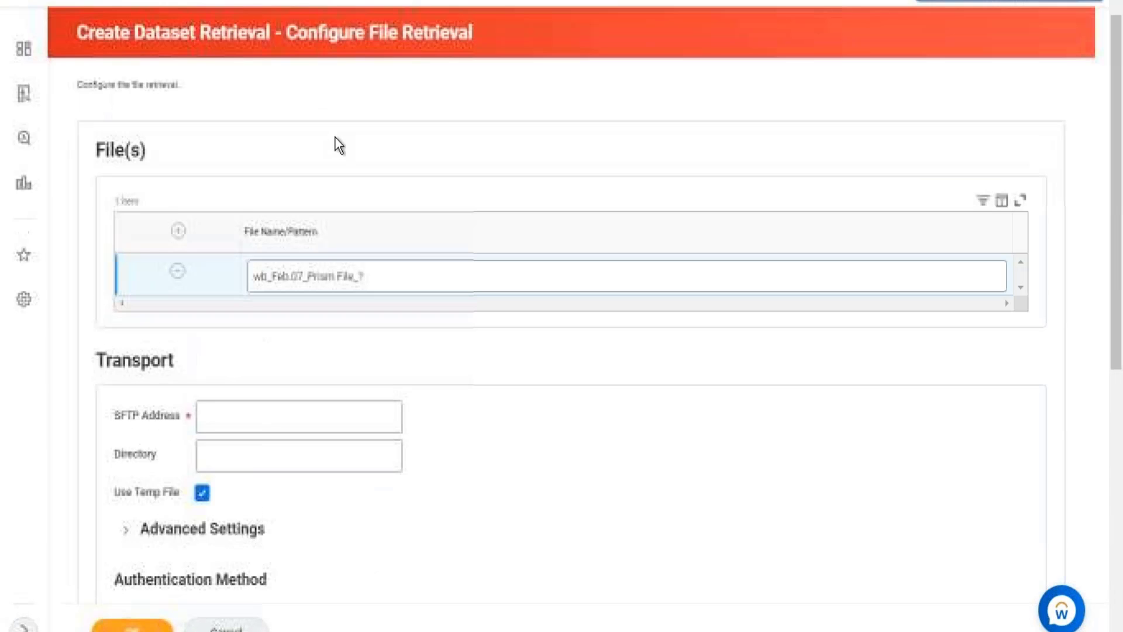
pyautogui.click(1057, 2)
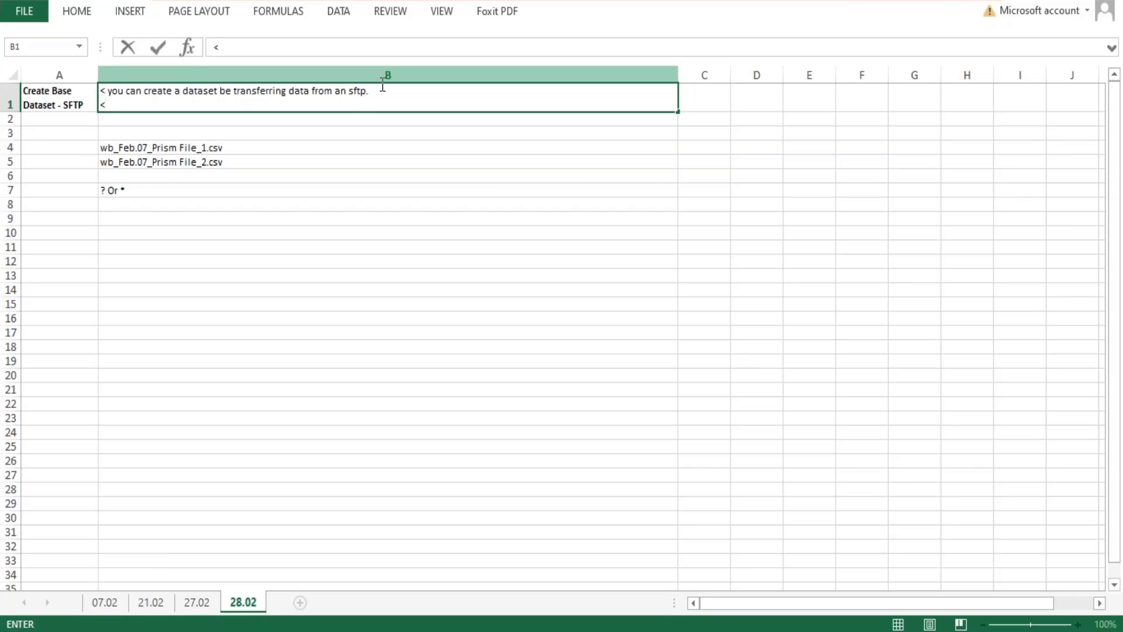
pyautogui.write('This')
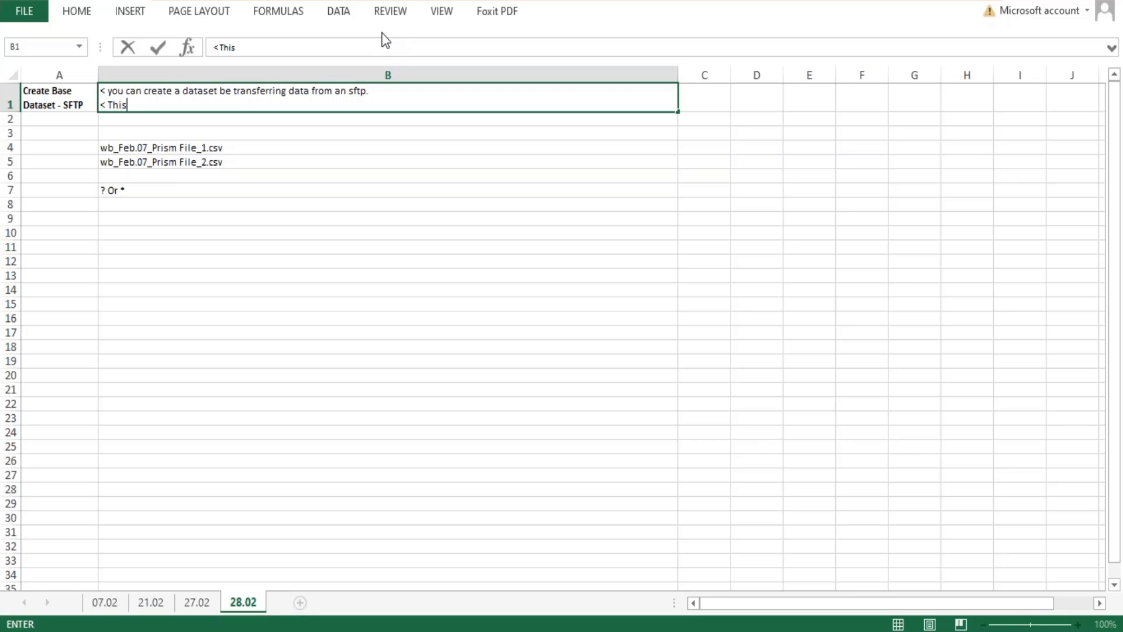
pyautogui.write(' option is usually')
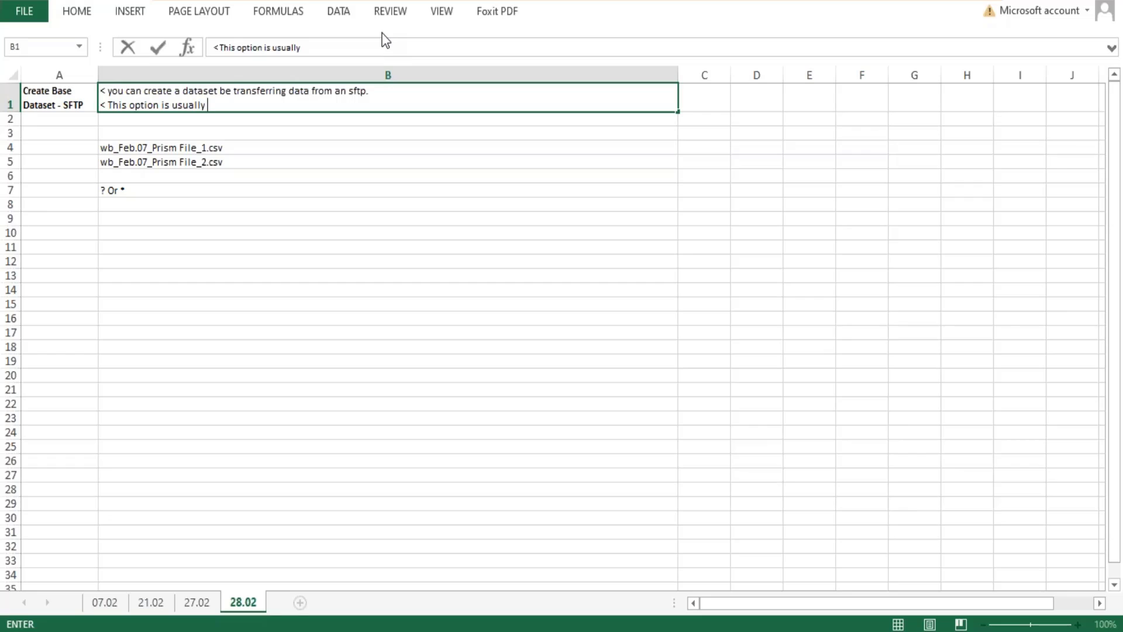
pyautogui.write('used when the')
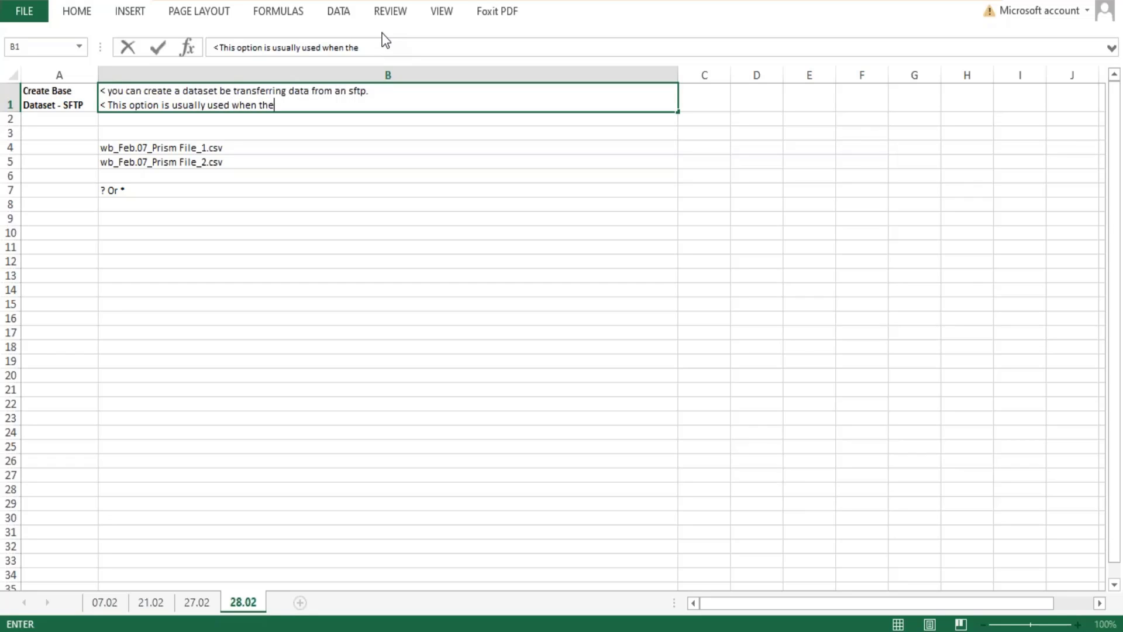
pyautogui.write(' source data changes often.')
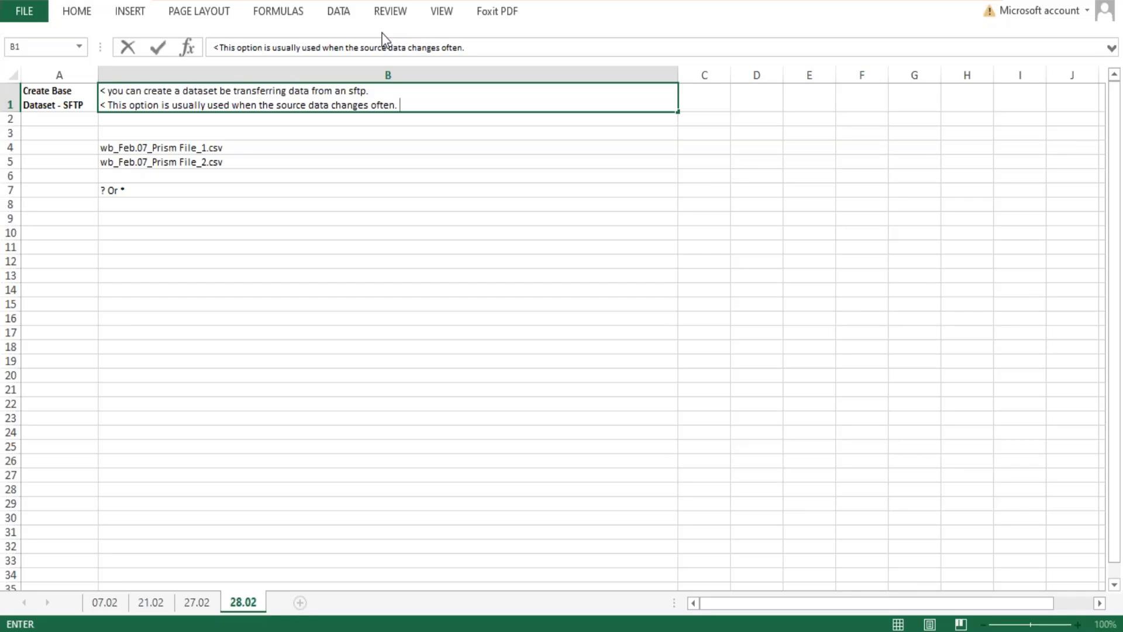
# Add a numbered point on a new line in B1 reading "1. The number of files must be less than 1000".
pyautogui.hotkey('alt', 'Return')
pyautogui.write('1.')
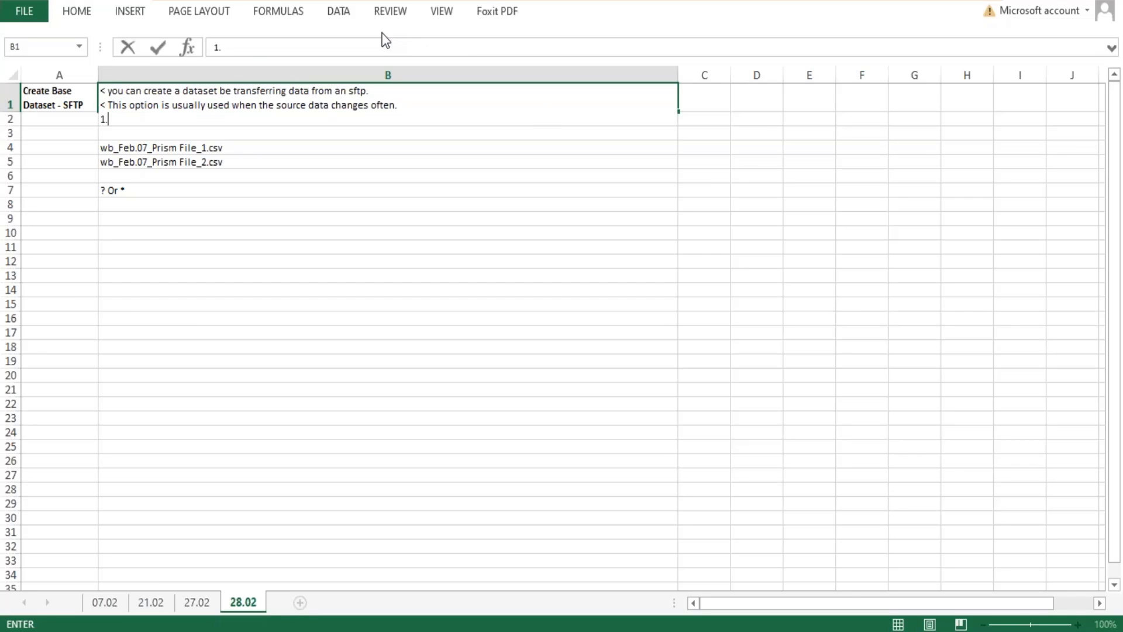
pyautogui.write(' The number of fi')
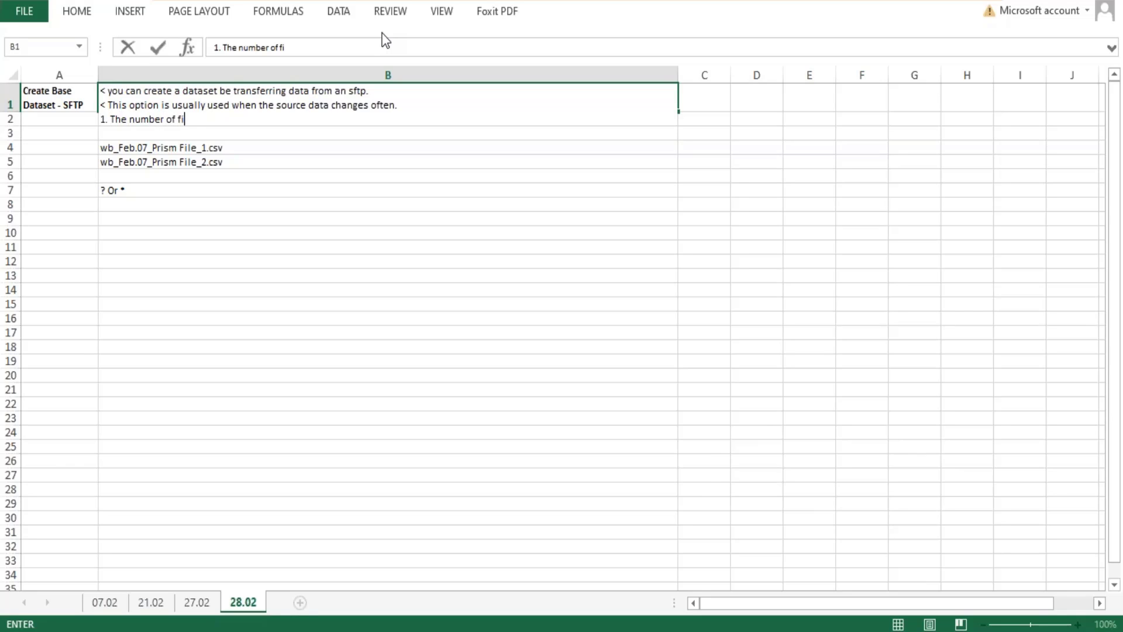
pyautogui.write('les must be less tha')
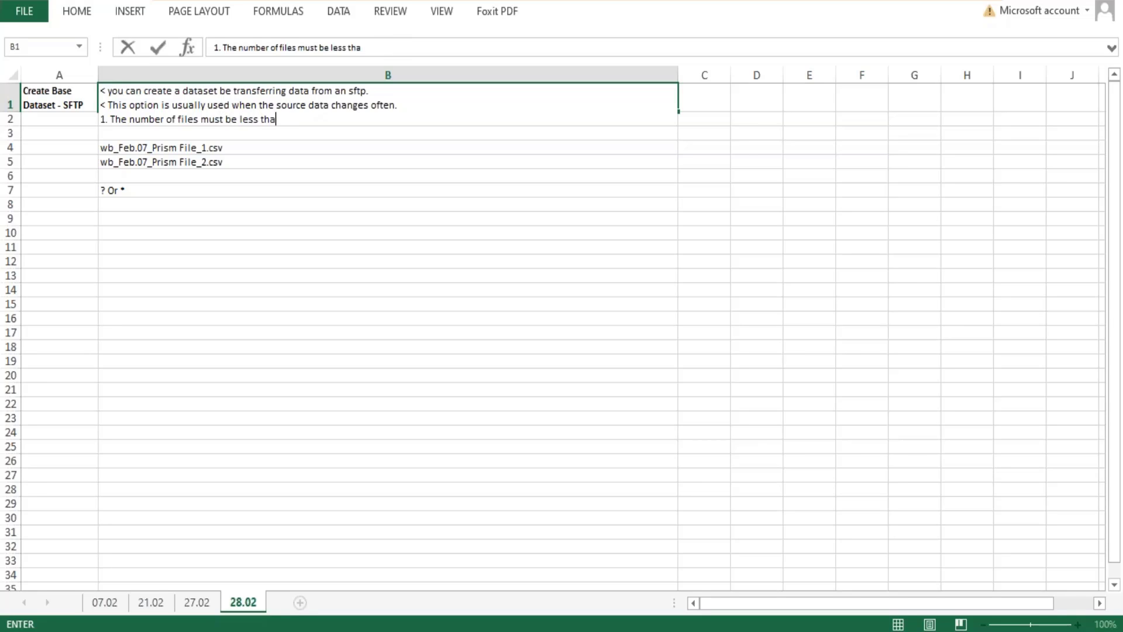
pyautogui.write('n 2000')
pyautogui.press('BackSpace')
pyautogui.press('BackSpace')
pyautogui.press('BackSpace')
pyautogui.press('BackSpace')
pyautogui.write('1000')
# Add the next point to B1 reading "2. The time to transfer in a single integration run should be less than 6 hours".
pyautogui.hotkey('alt', 'Return')
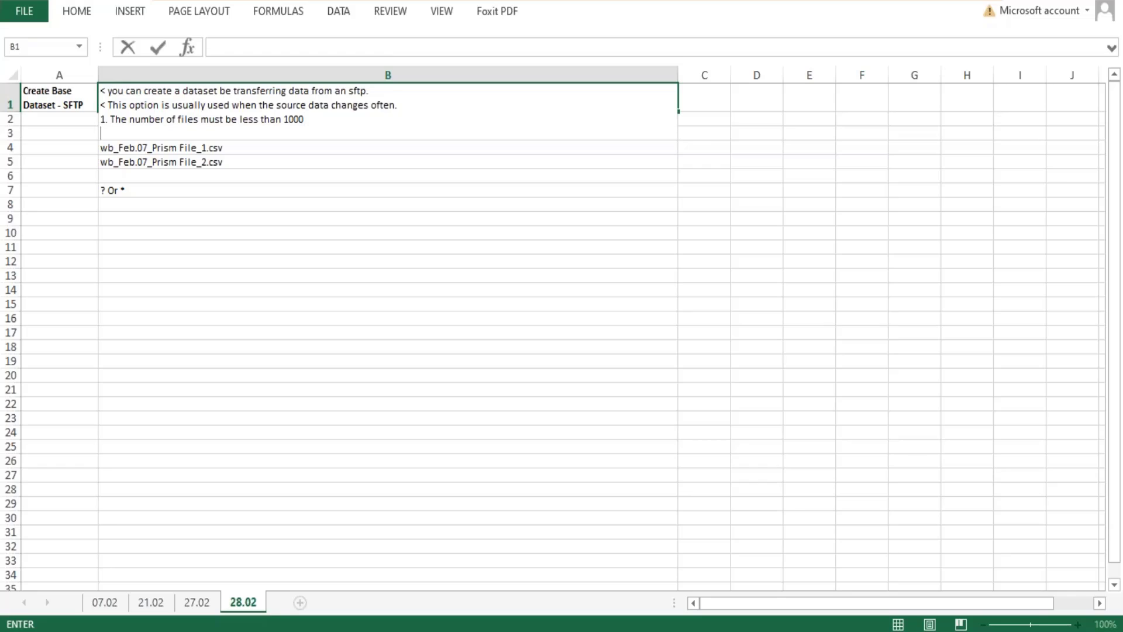
pyautogui.write('2. The time to transfer ')
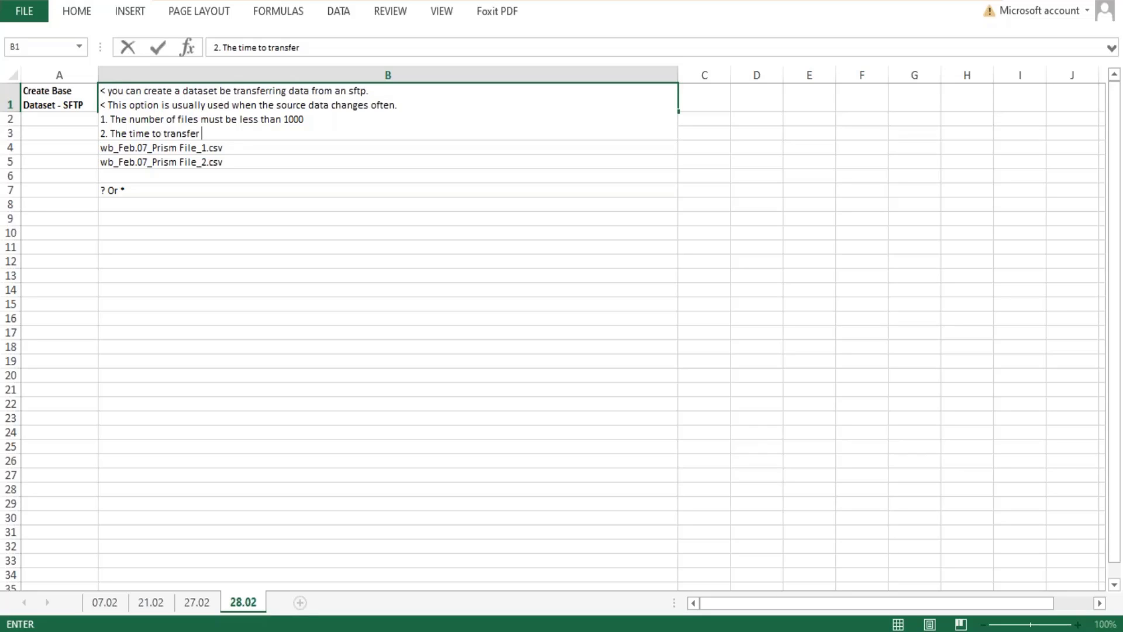
pyautogui.write('in a single integrati')
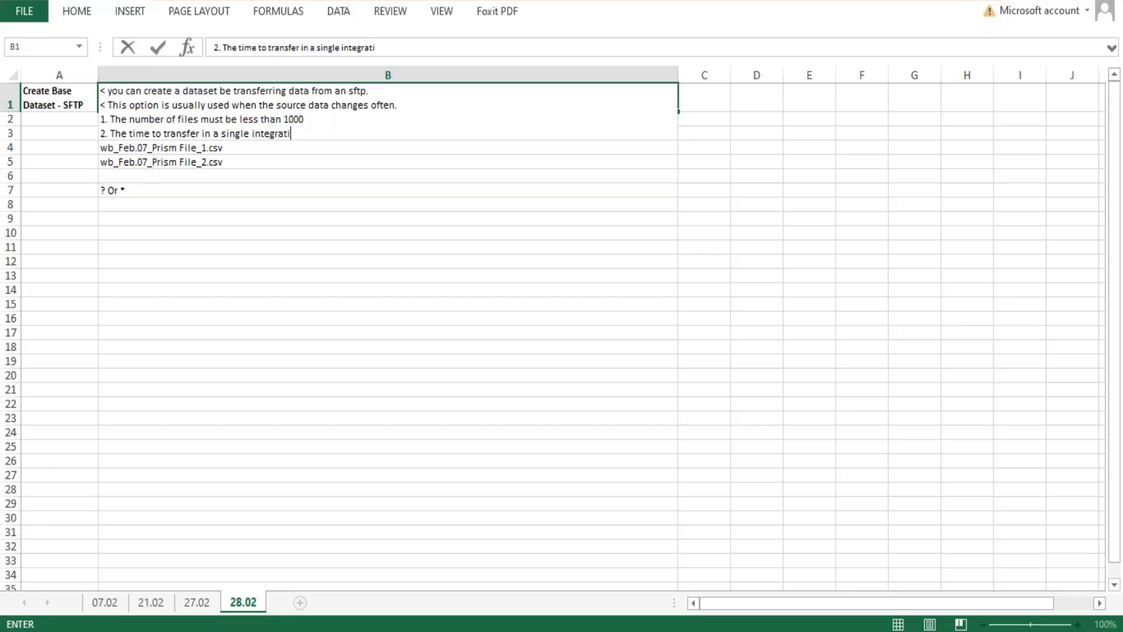
pyautogui.write('on run should be less tha')
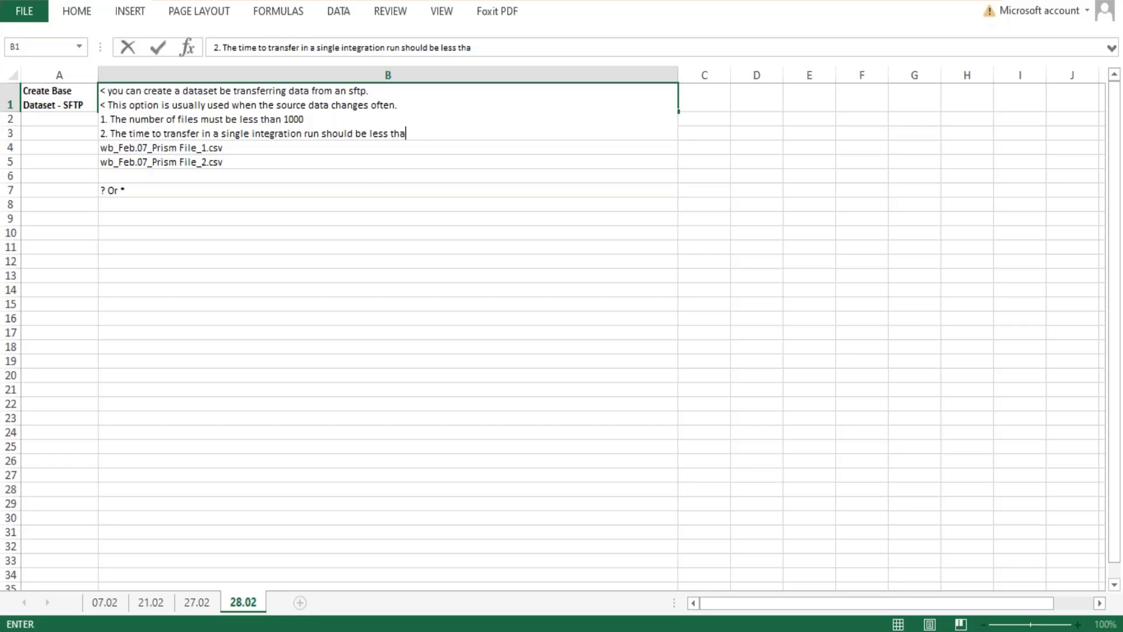
pyautogui.write('n 6 hours')
# Add a third numbered point on a new line in B1 reading "3. Each files must be < 1 GB compressed".
pyautogui.hotkey('alt', 'Return')
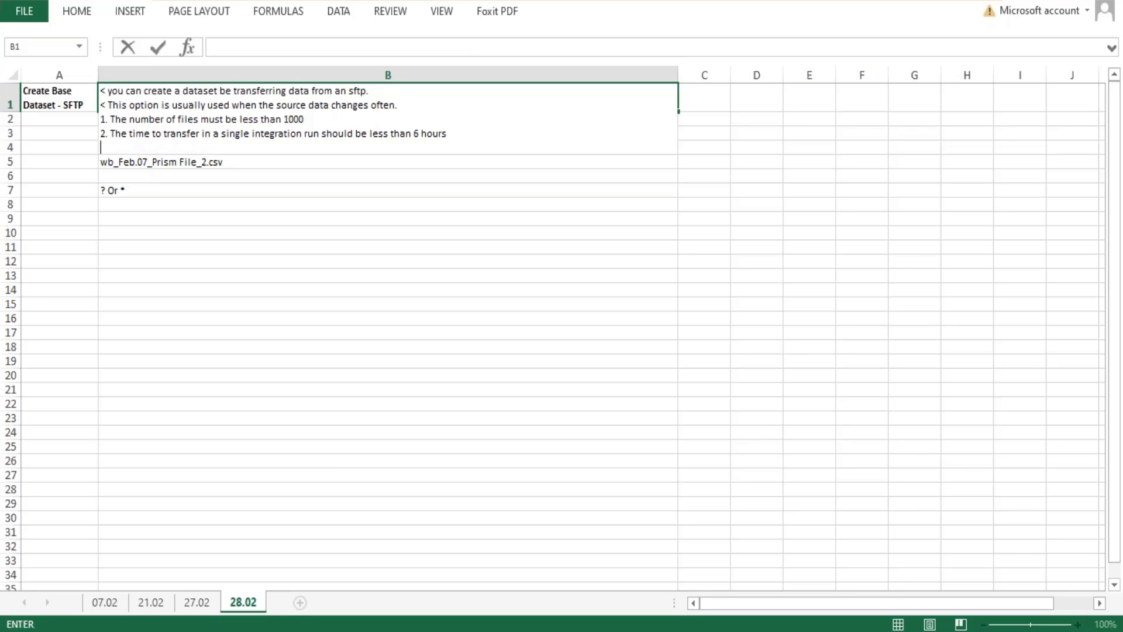
pyautogui.write('3')
pyautogui.write('Each files must be less')
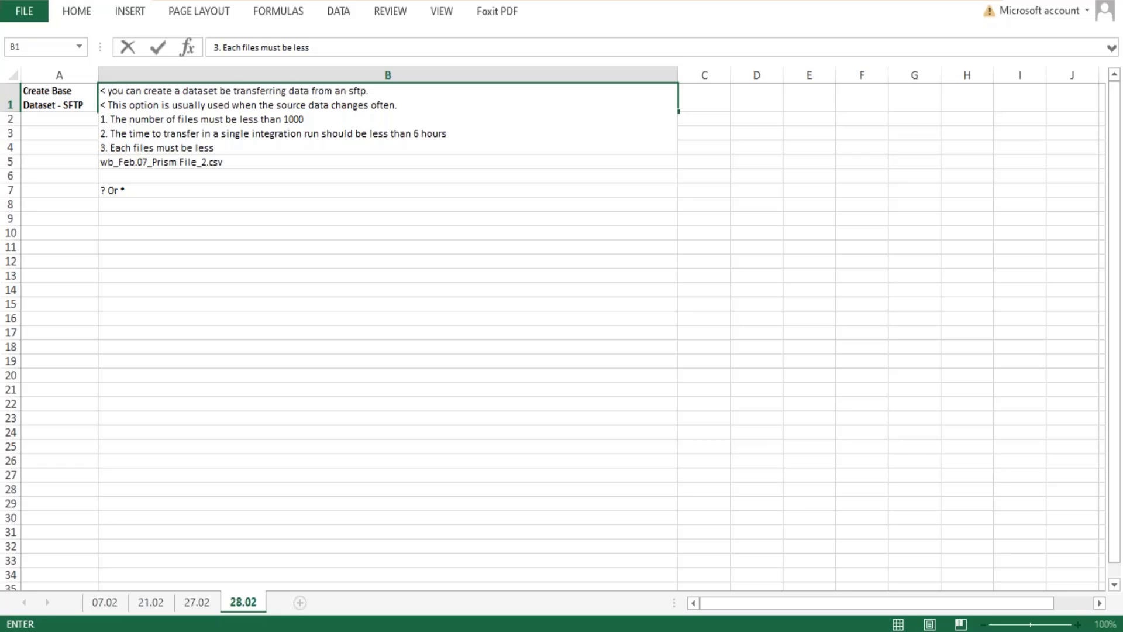
pyautogui.press('BackSpace')
pyautogui.press('BackSpace')
pyautogui.press('BackSpace')
pyautogui.press('BackSpace')
pyautogui.press('BackSpace')
pyautogui.write('< 1 GB compressed ')
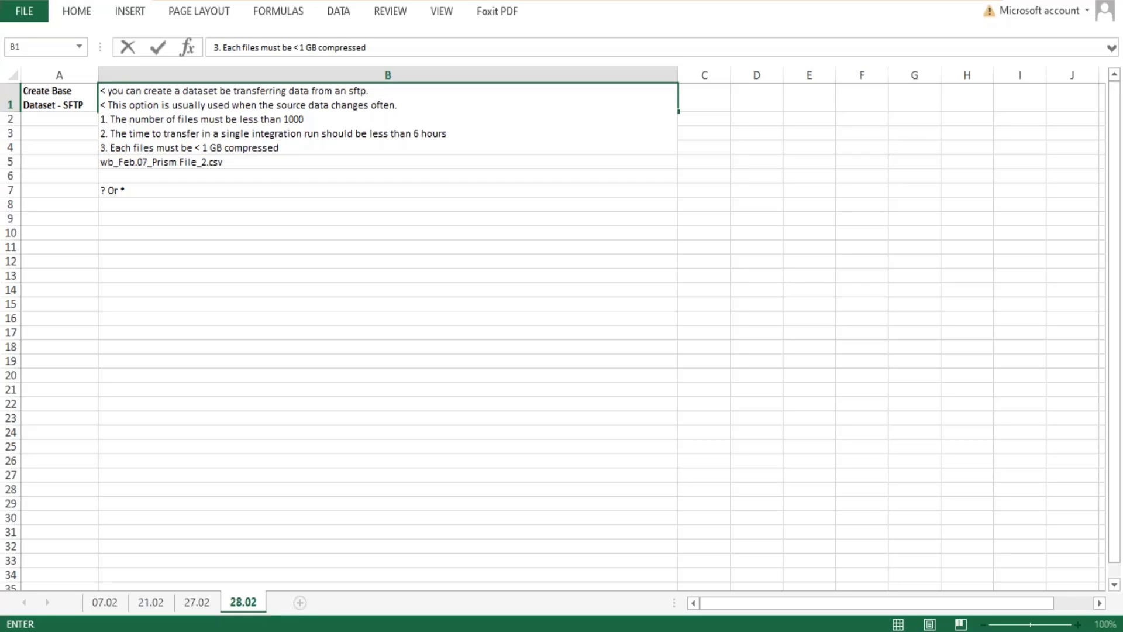
pyautogui.write('(<10 GB uncomr')
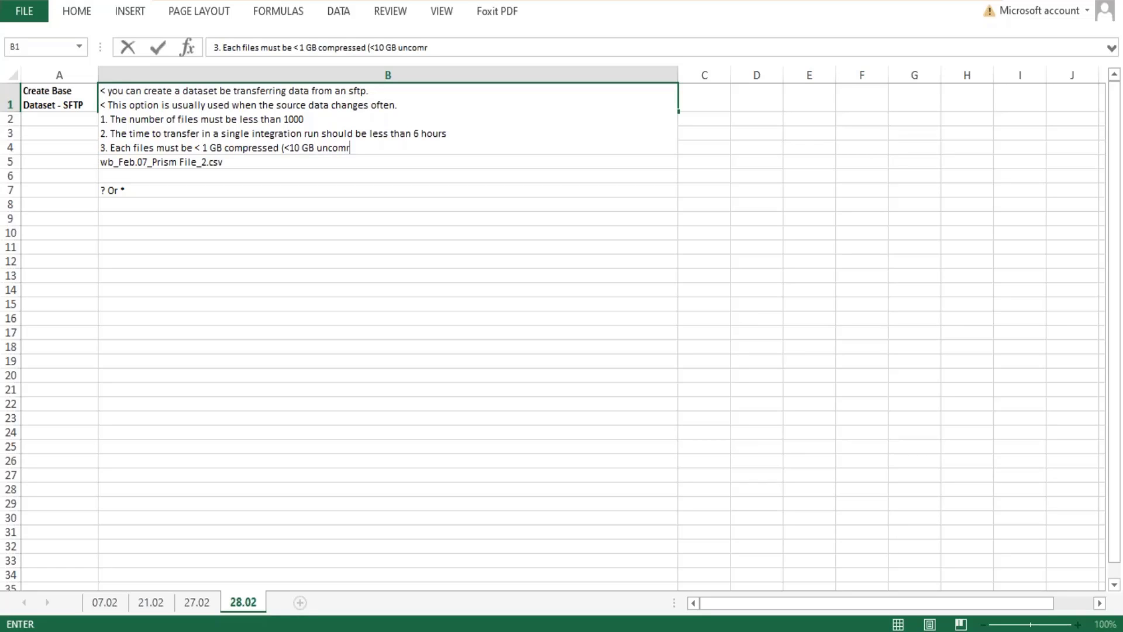
pyautogui.write('presse')
# Extend point 3 in B1 with "(<10 GB uncompressed)" and commit the cell.
pyautogui.press('BackSpace')
pyautogui.press('BackSpace')
pyautogui.press('BackSpace')
pyautogui.press('BackSpace')
pyautogui.press('BackSpace')
pyautogui.press('BackSpace')
pyautogui.press('BackSpace')
pyautogui.write('pressed)')
pyautogui.press('Return')
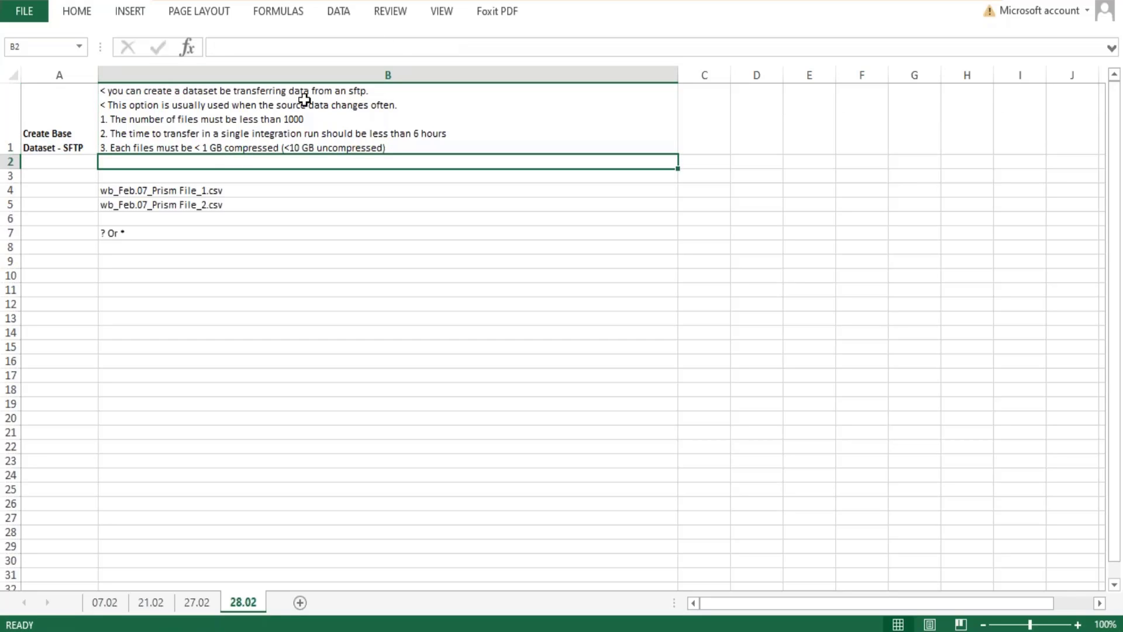
# Review the transfer time limit in point 2 of cell B1.
pyautogui.click(289, 118)
pyautogui.doubleClick(289, 118)
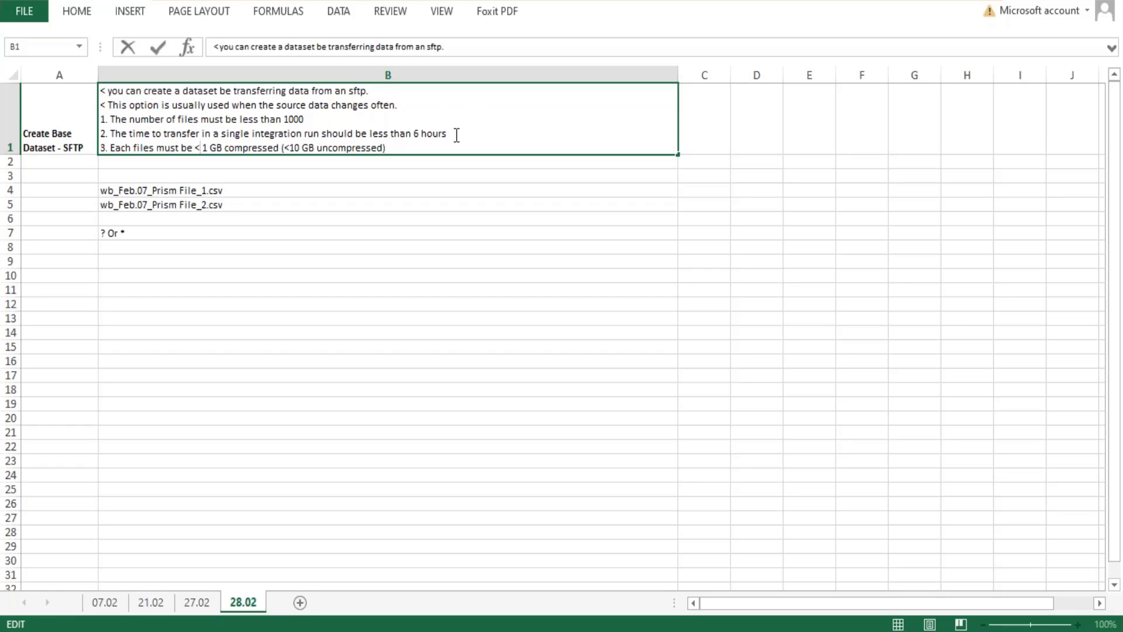
pyautogui.moveTo(451, 134); pyautogui.dragTo(173, 134)
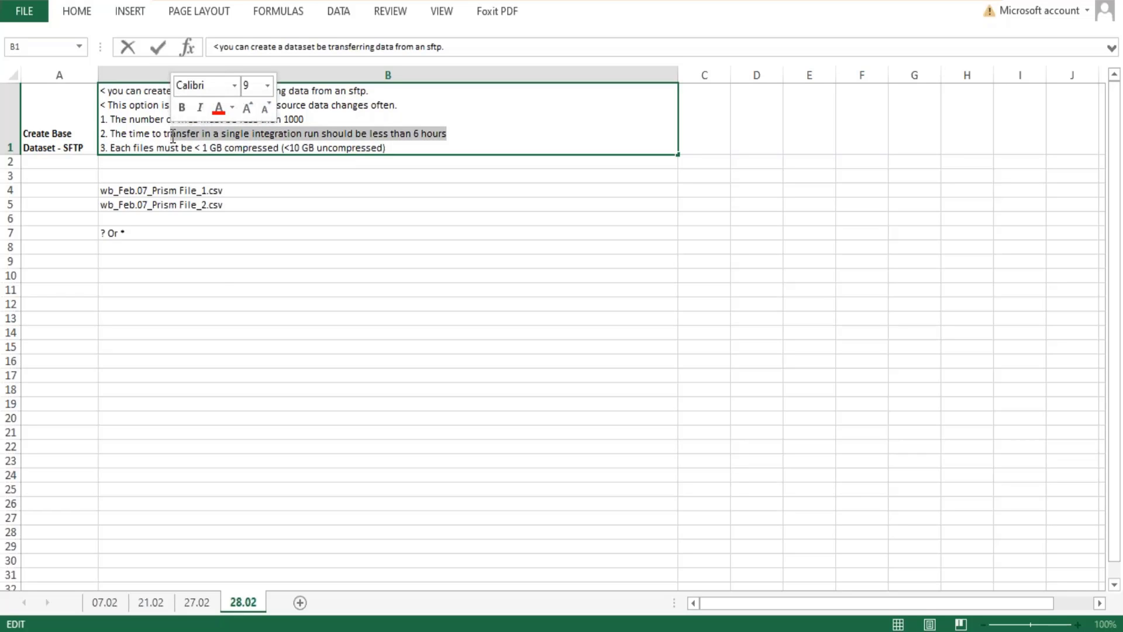
pyautogui.click(220, 292)
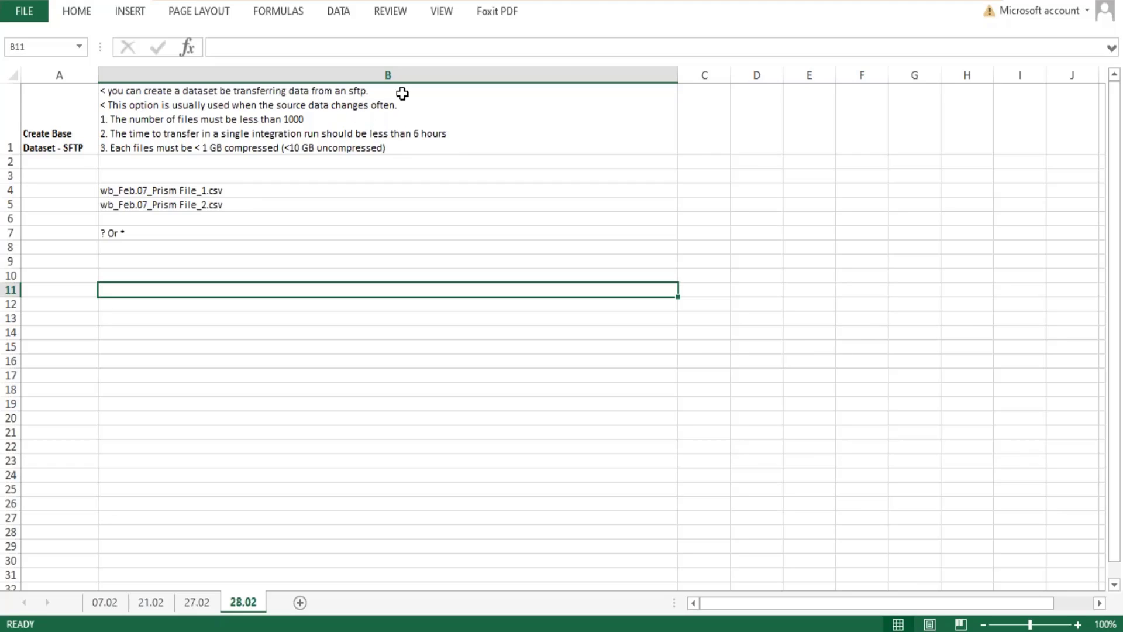
# Leave a blank line after point 3 in B1 and add "< File Names or file name pattern may be define.".
pyautogui.doubleClick(396, 146)
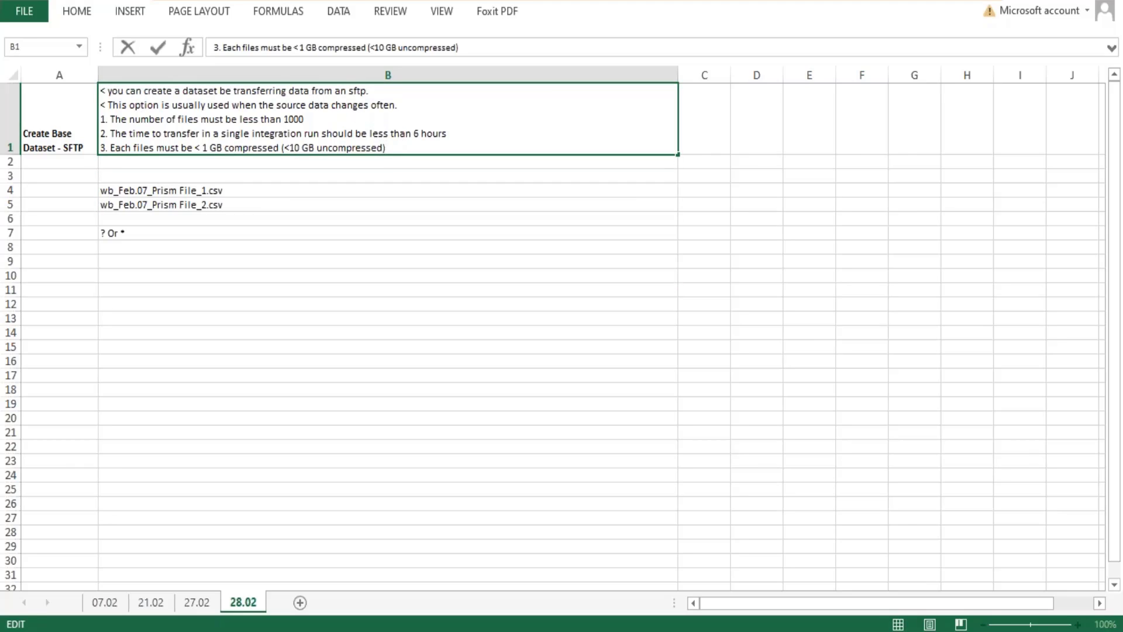
pyautogui.hotkey('alt', 'Return')
pyautogui.write('< F')
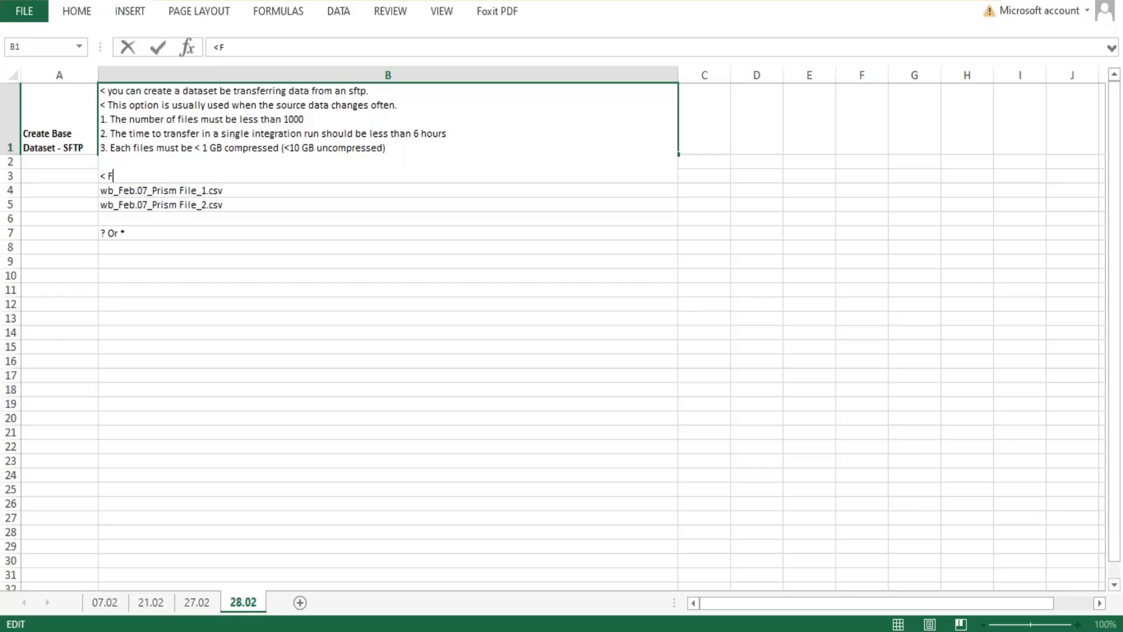
pyautogui.write('ile Names o')
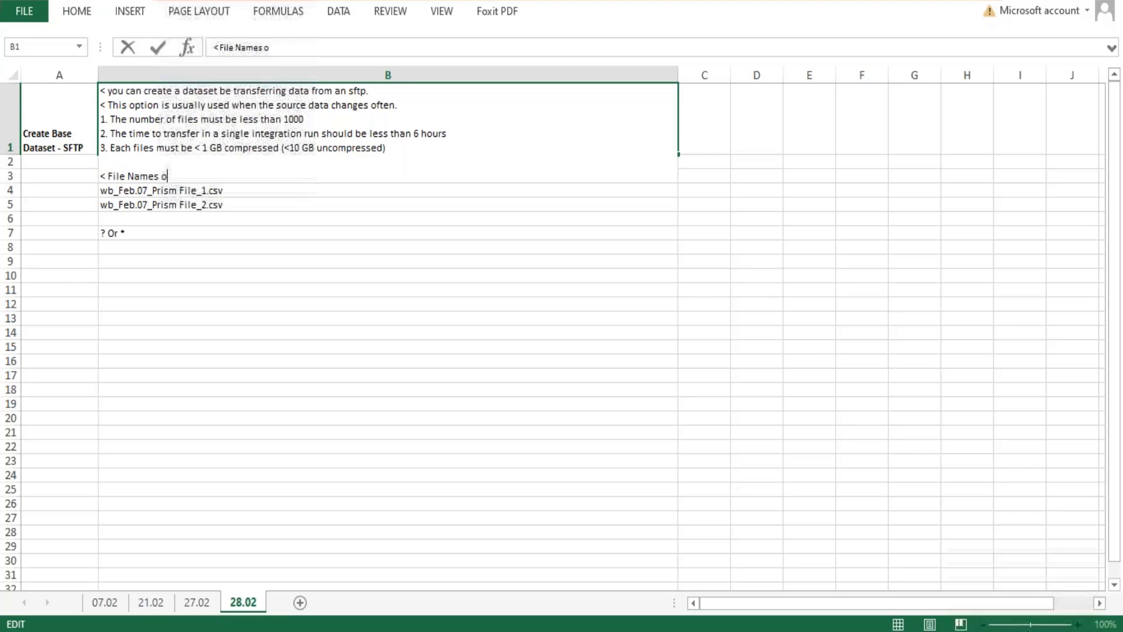
pyautogui.write('r file name ')
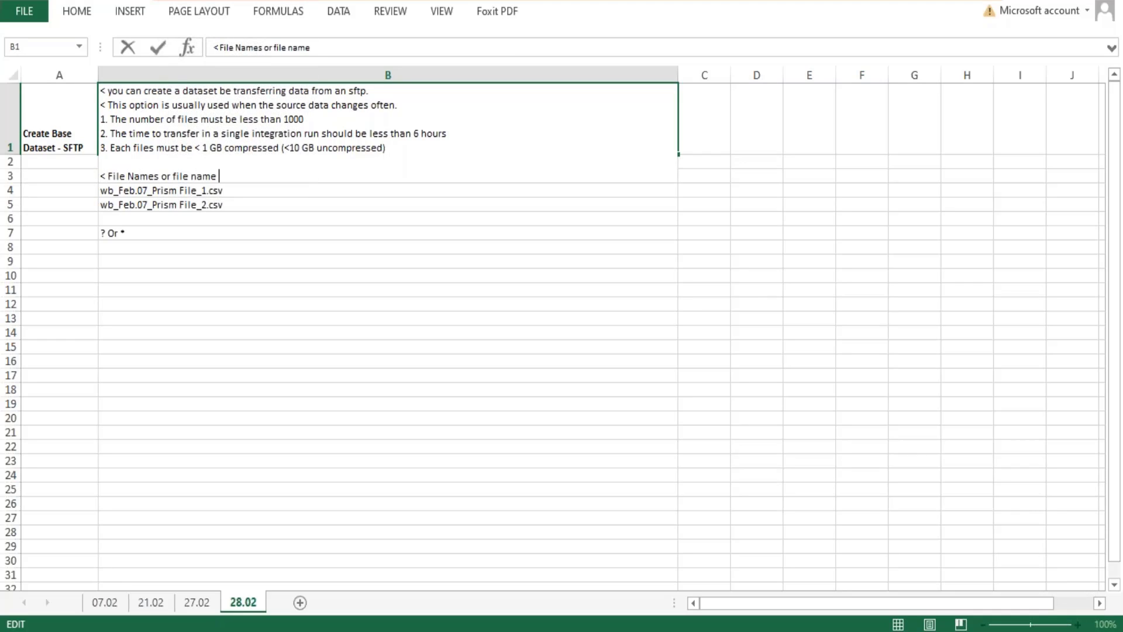
pyautogui.write('pattern may be define. ')
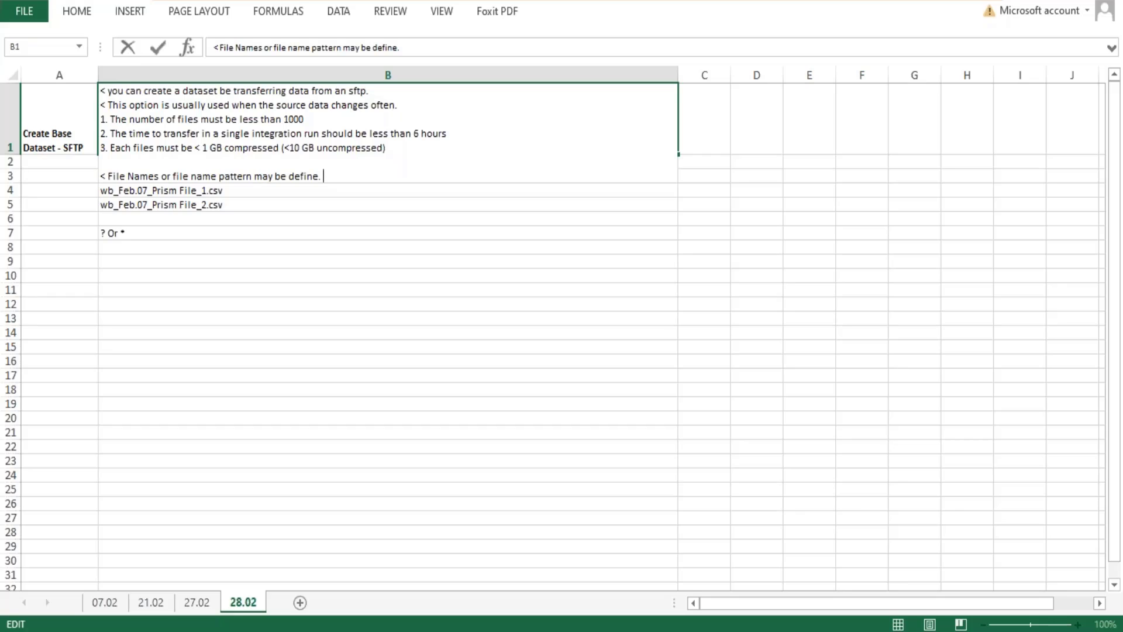
pyautogui.write('* specify 0 or mo')
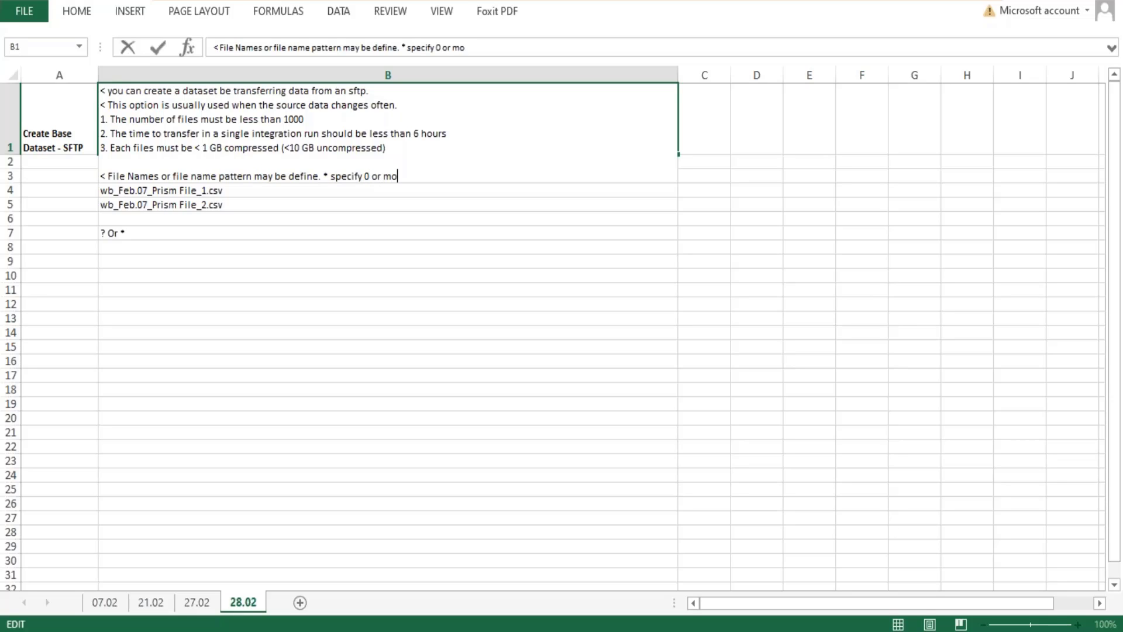
pyautogui.write('re characters, ')
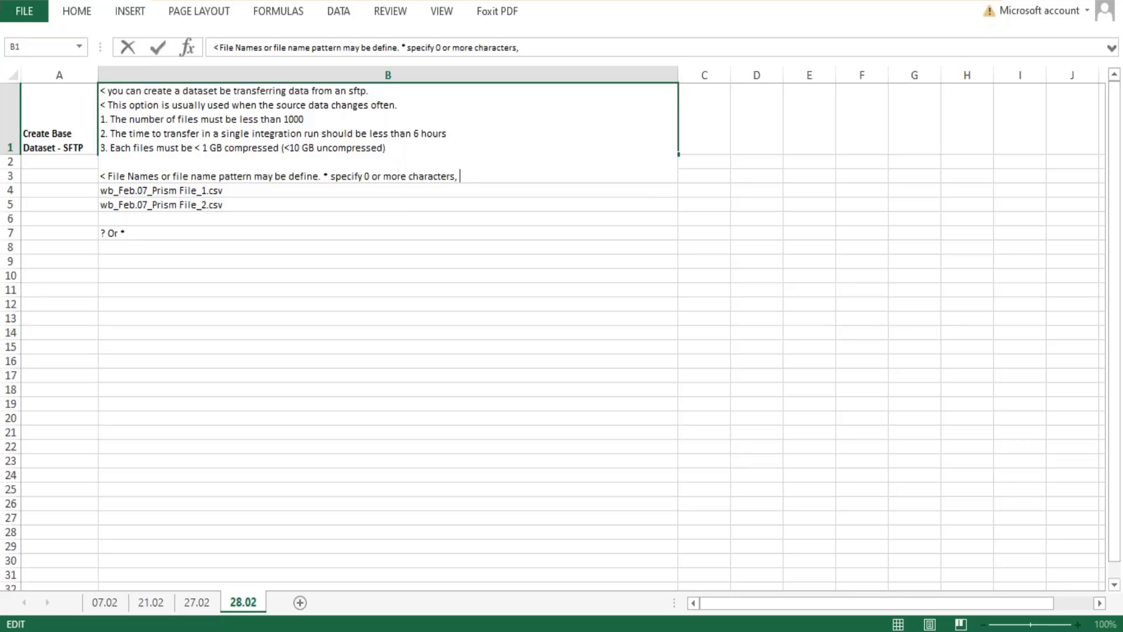
pyautogui.write('? specify exactly 2 c')
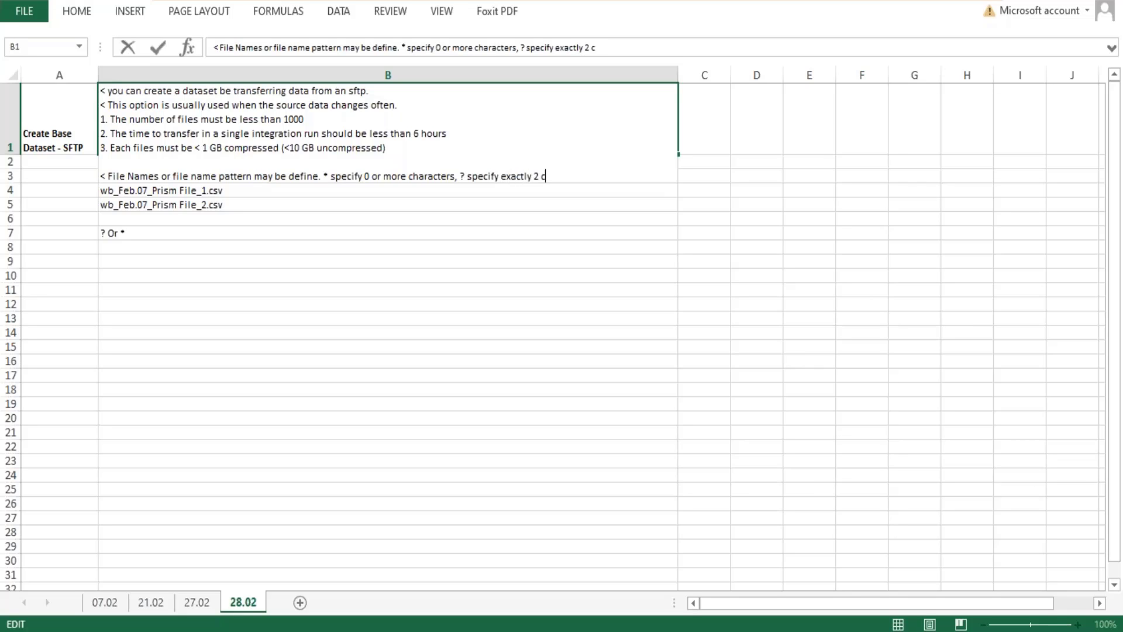
# Finish the pattern line in B1 with "? specify exactly 1 character." and save the workbook.
pyautogui.press('BackSpace')
pyautogui.press('BackSpace')
pyautogui.press('BackSpace')
pyautogui.write('1 character.')
pyautogui.press('Return')
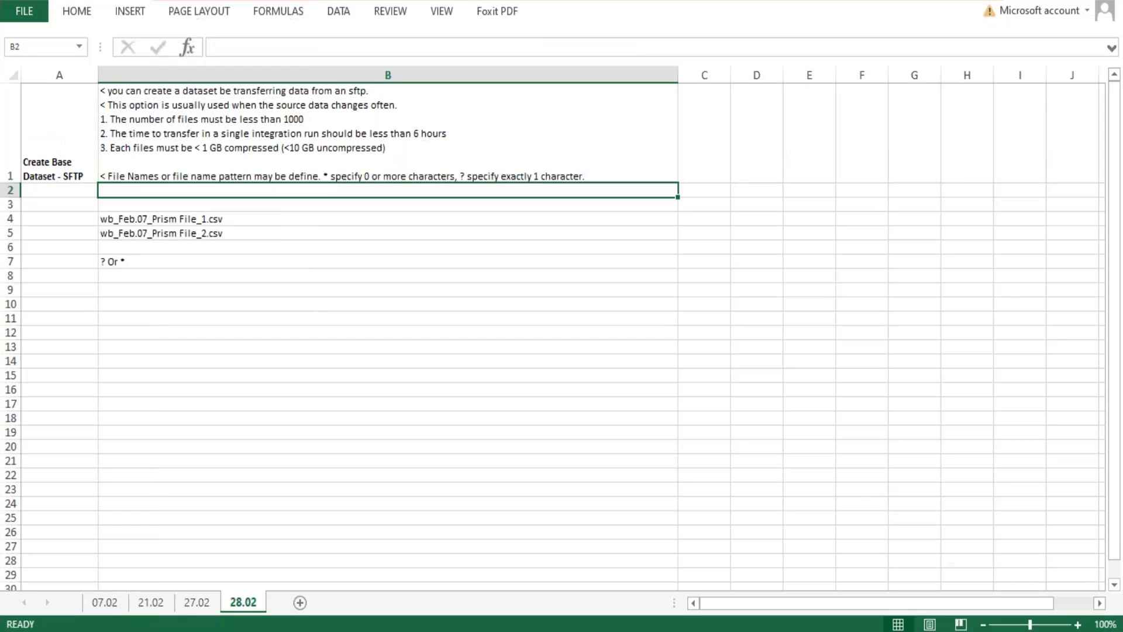
pyautogui.hotkey('ctrl', 's')
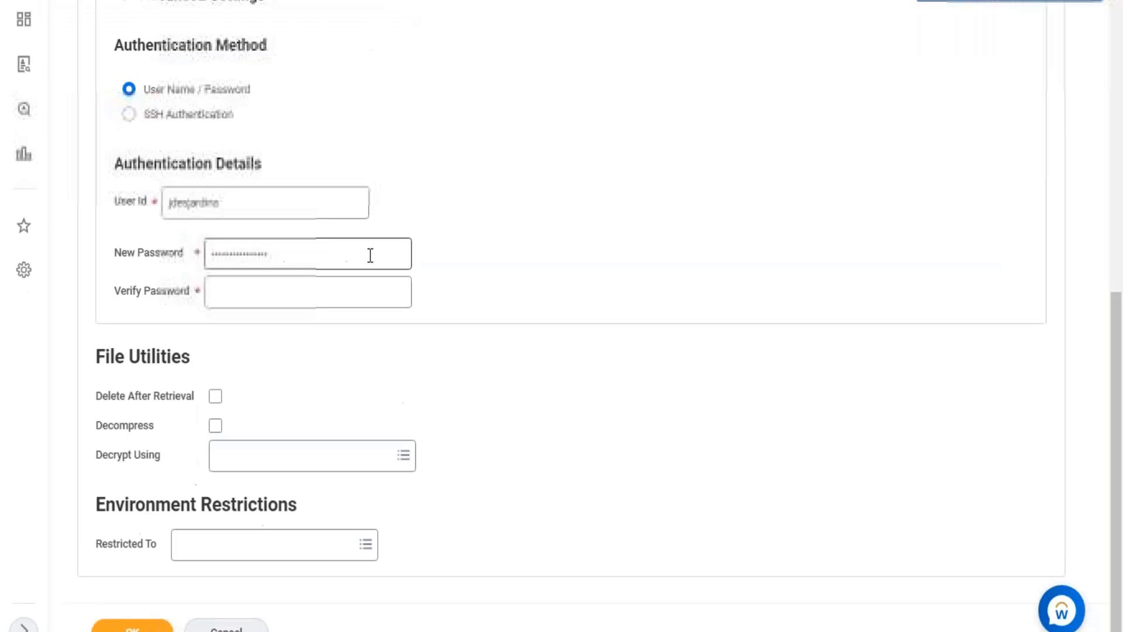
# Examine the SFTP address, directory, Use Temp File and authentication settings in the Workday file retrieval form.
pyautogui.scroll(10, 374, 238)
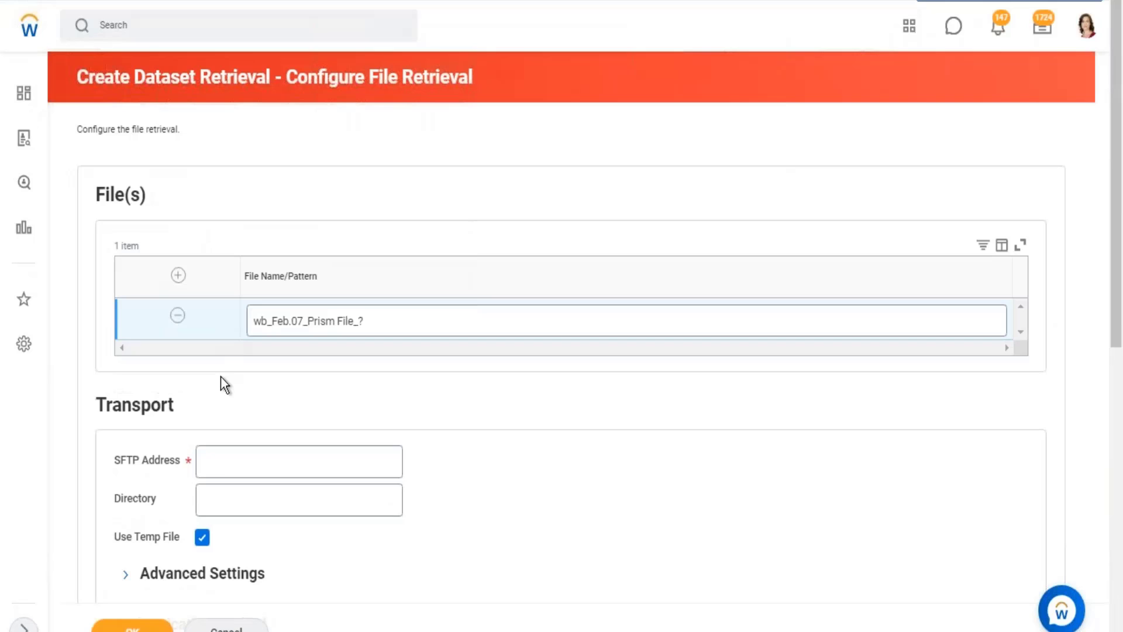
pyautogui.click(229, 455)
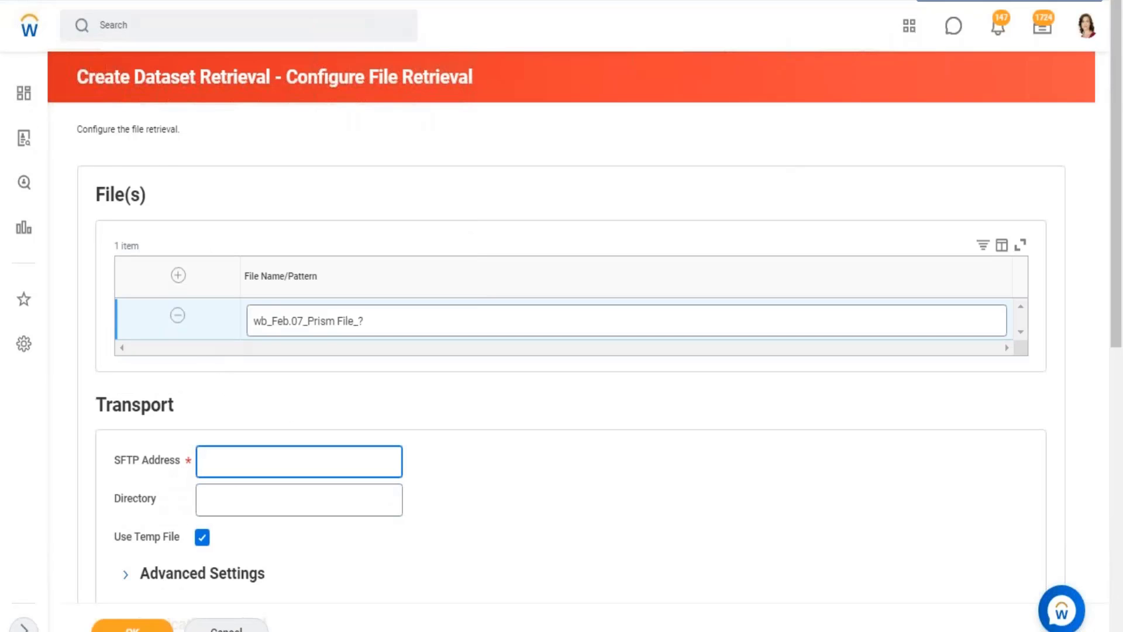
pyautogui.scroll(-6, 296, 524)
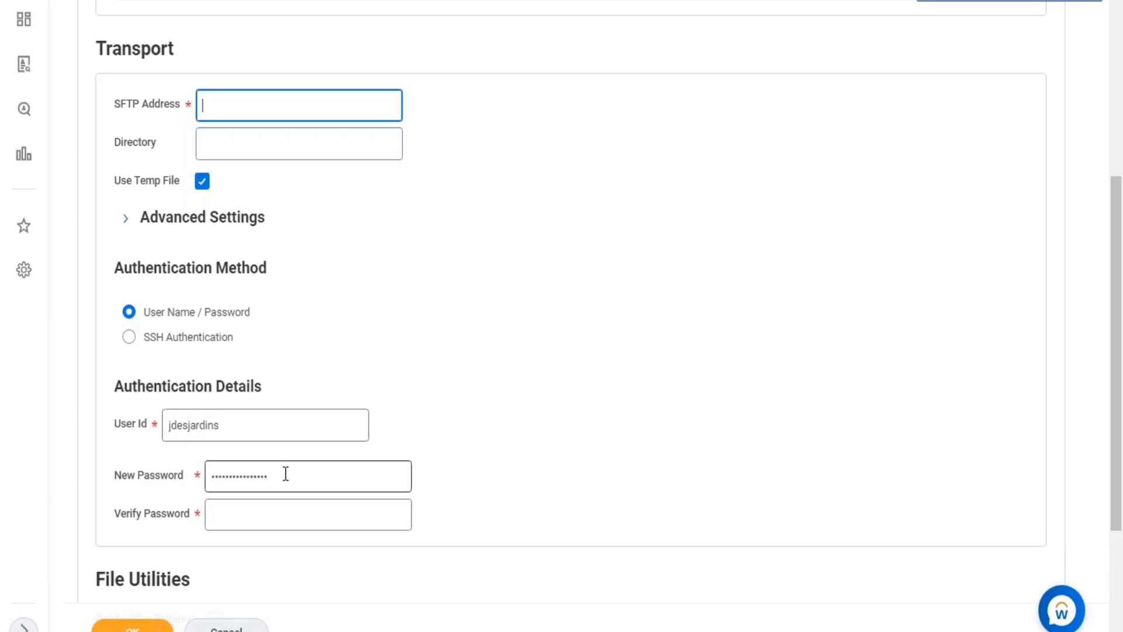
pyautogui.scroll(2, 136, 247)
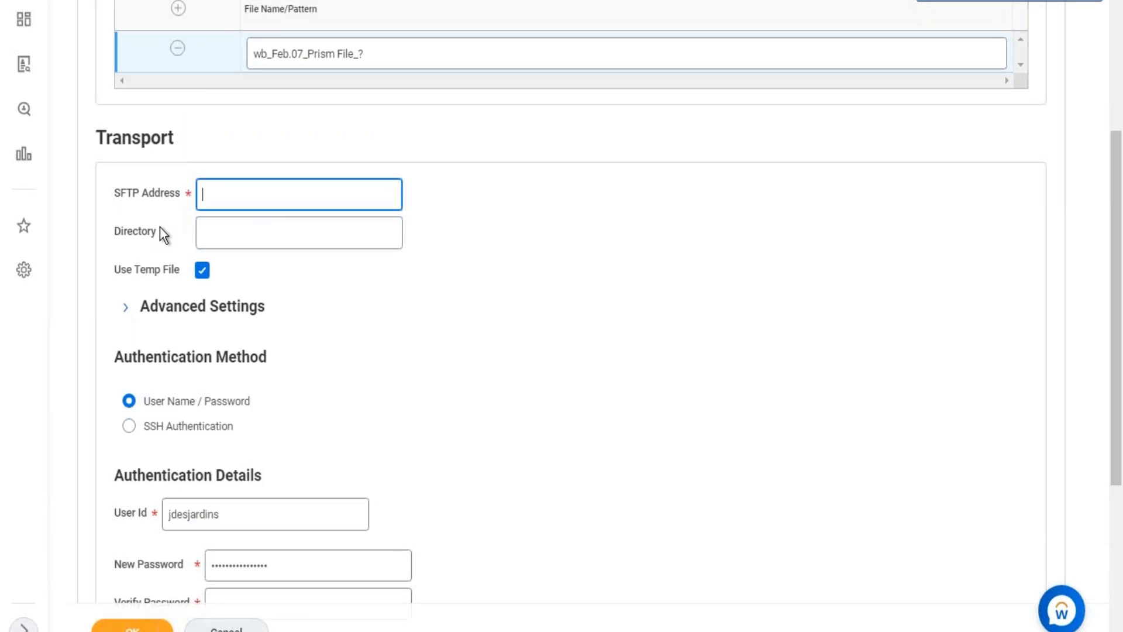
pyautogui.moveTo(162, 225)
pyautogui.moveTo(125, 272); pyautogui.dragTo(152, 275)
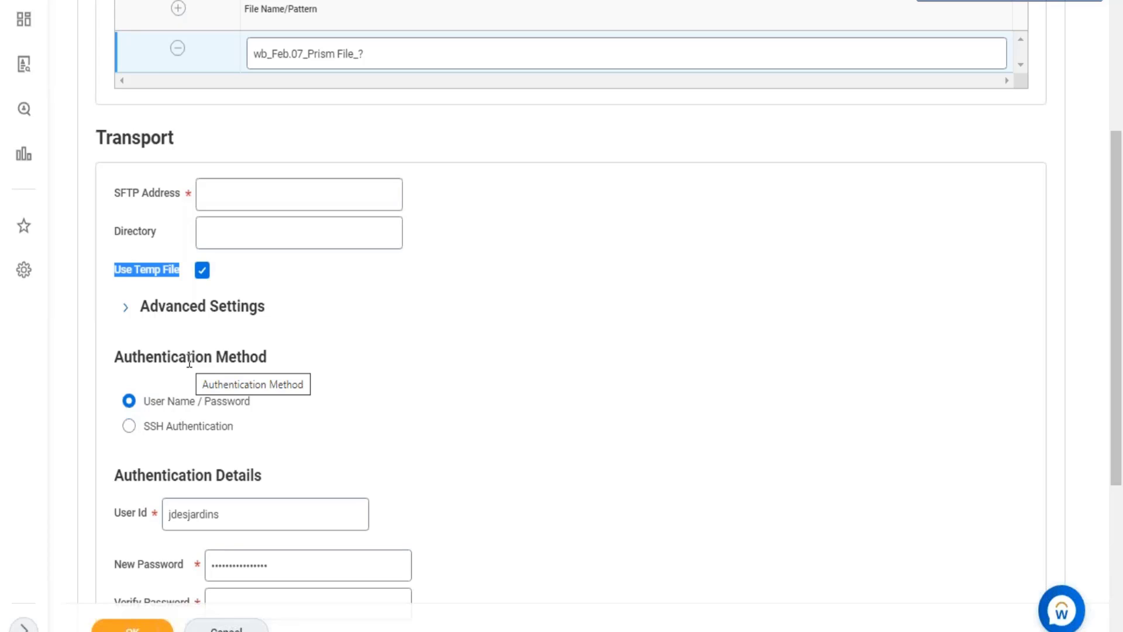
pyautogui.scroll(-5, 341, 426)
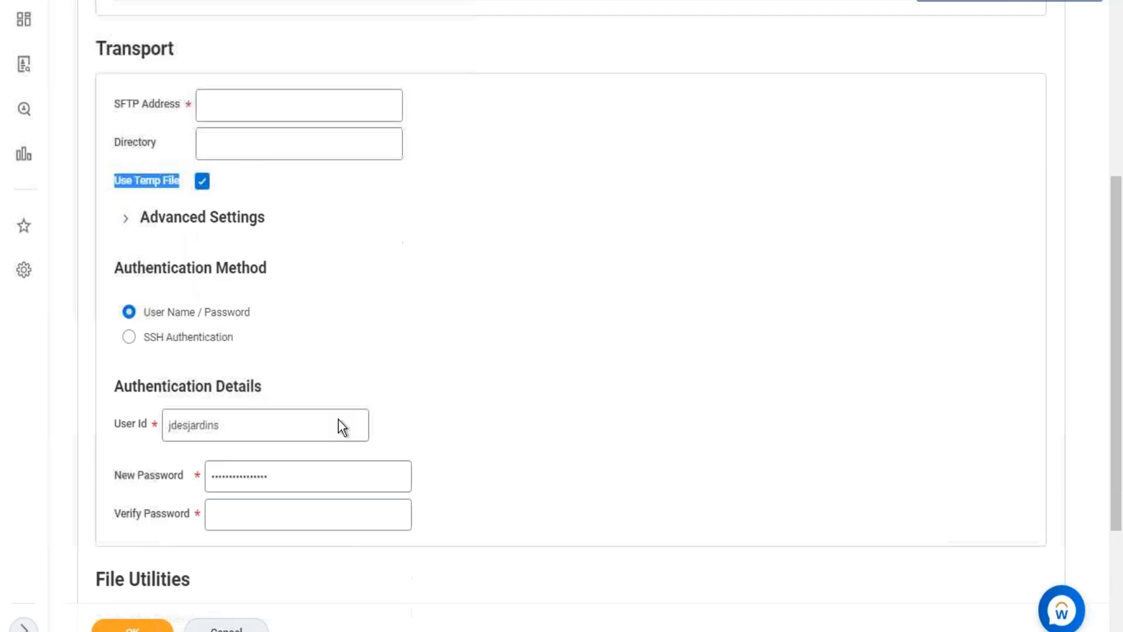
# Enable Delete After Retrieval in the File Utilities section of the retrieval form.
pyautogui.moveTo(107, 399); pyautogui.dragTo(186, 395)
pyautogui.click(216, 397)
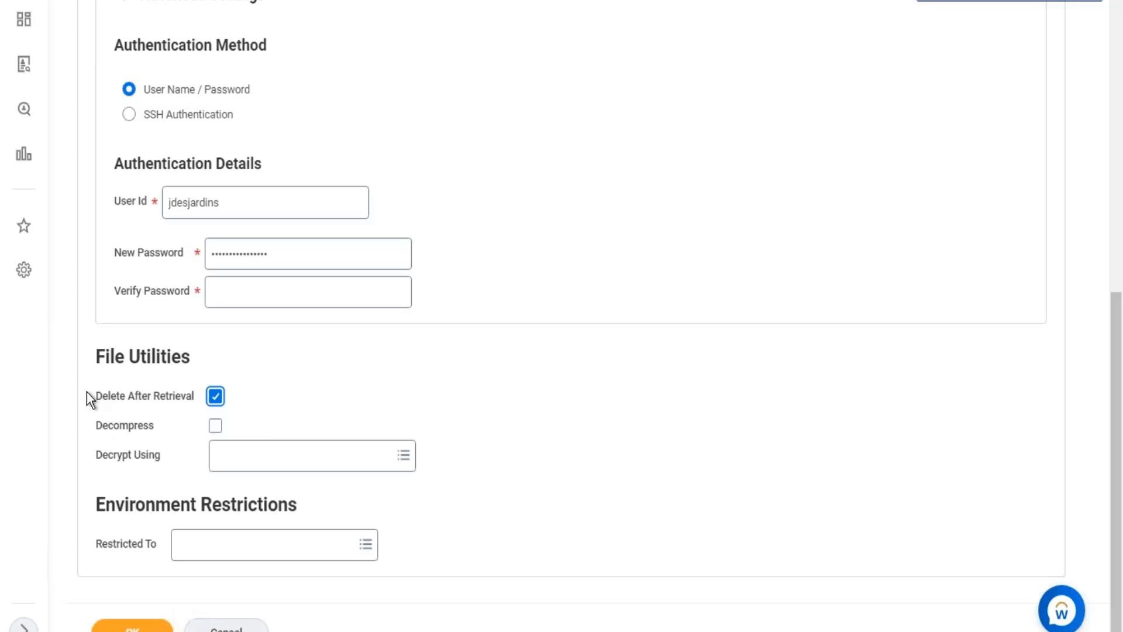
pyautogui.moveTo(91, 395); pyautogui.dragTo(197, 398)
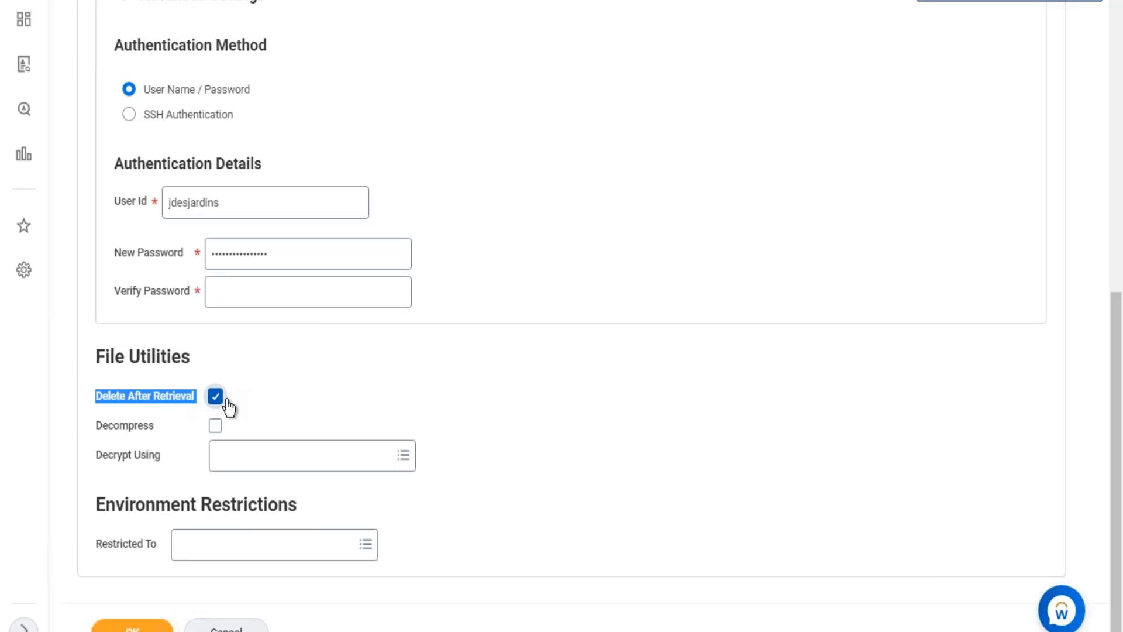
# Review the Use Temp File and Delete After Retrieval options in the file retrieval form.
pyautogui.scroll(10, 248, 296)
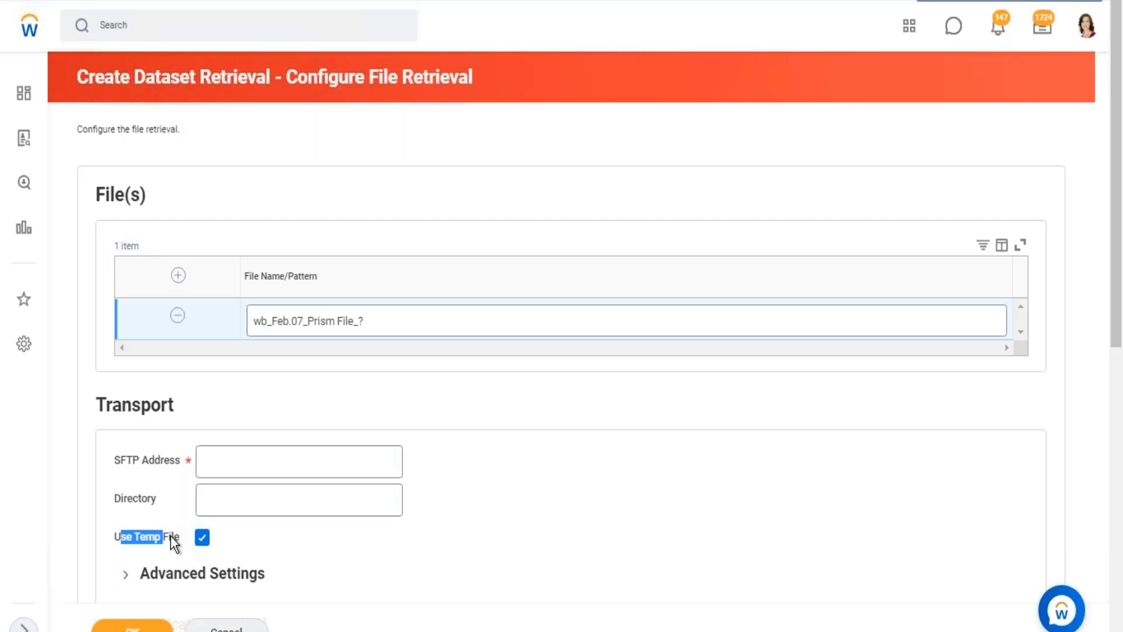
pyautogui.moveTo(170, 534)
pyautogui.scroll(-10, 173, 516)
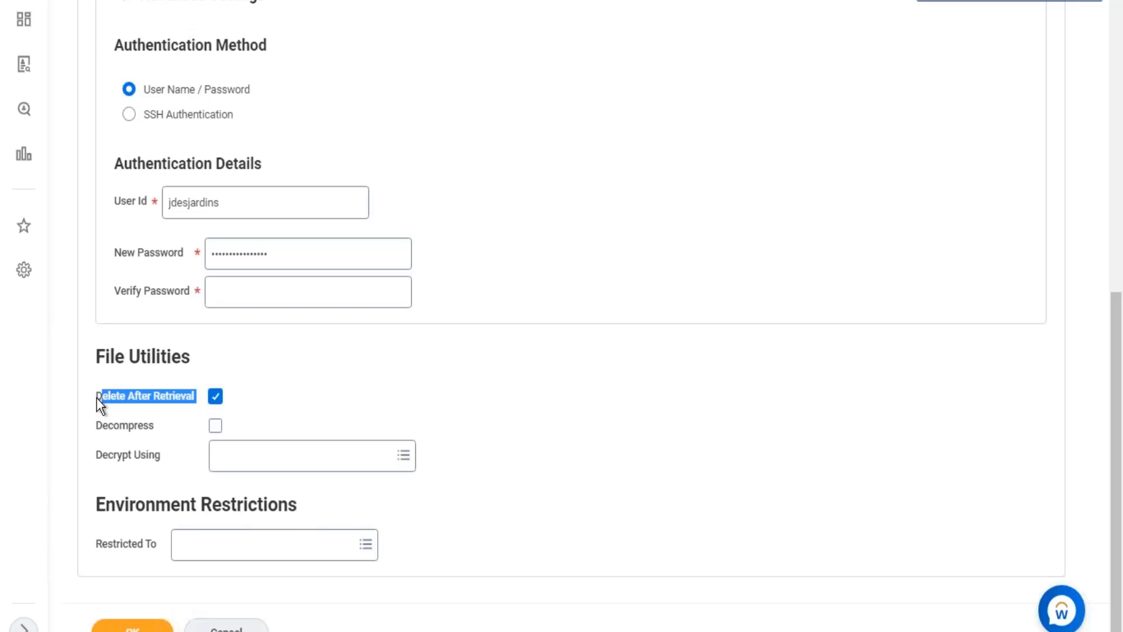
pyautogui.click(127, 397)
pyautogui.scroll(5, 151, 413)
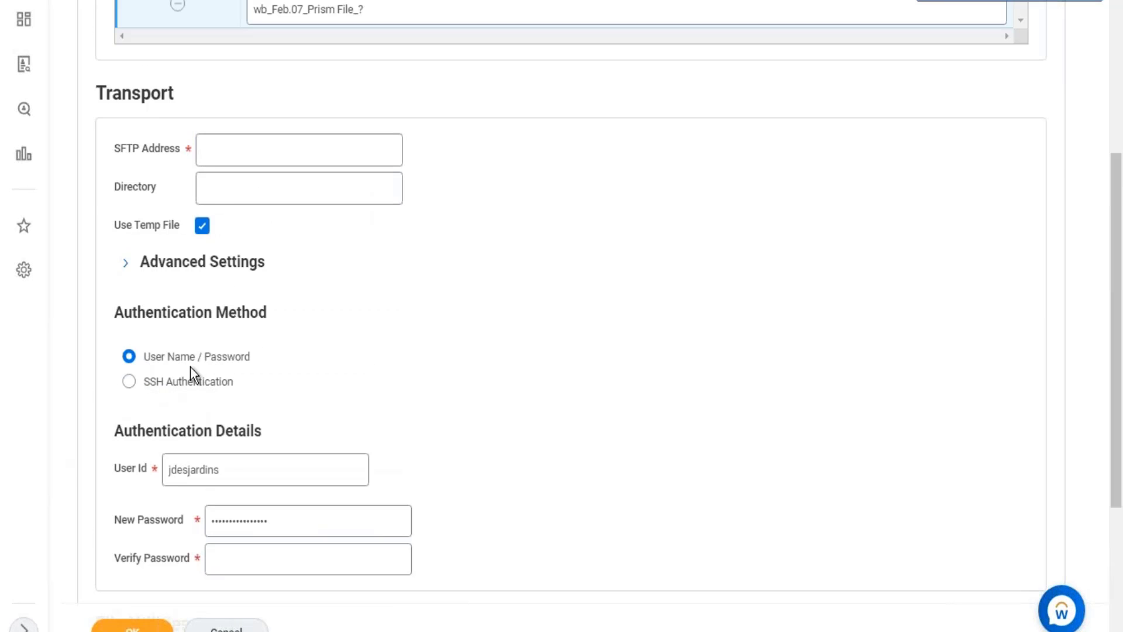
pyautogui.scroll(5, 191, 366)
pyautogui.scroll(-4, 219, 369)
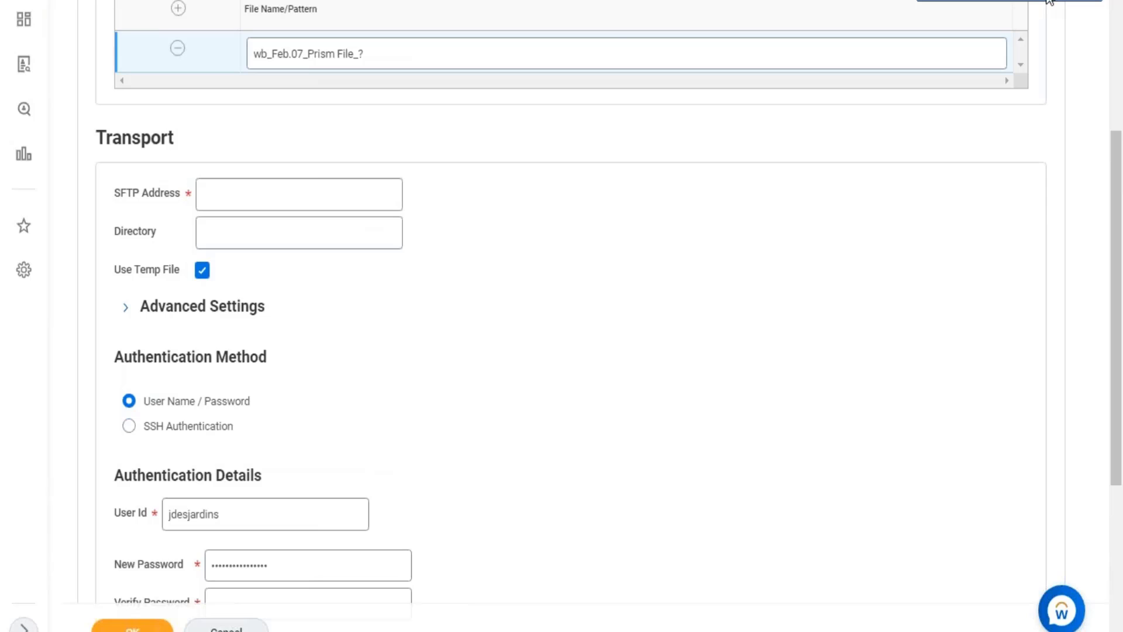
# Switch to the Excel notes and add a new line in B1 starting with "< Use Temp File".
pyautogui.hotkey('alt', 'Tab')
pyautogui.doubleClick(623, 177)
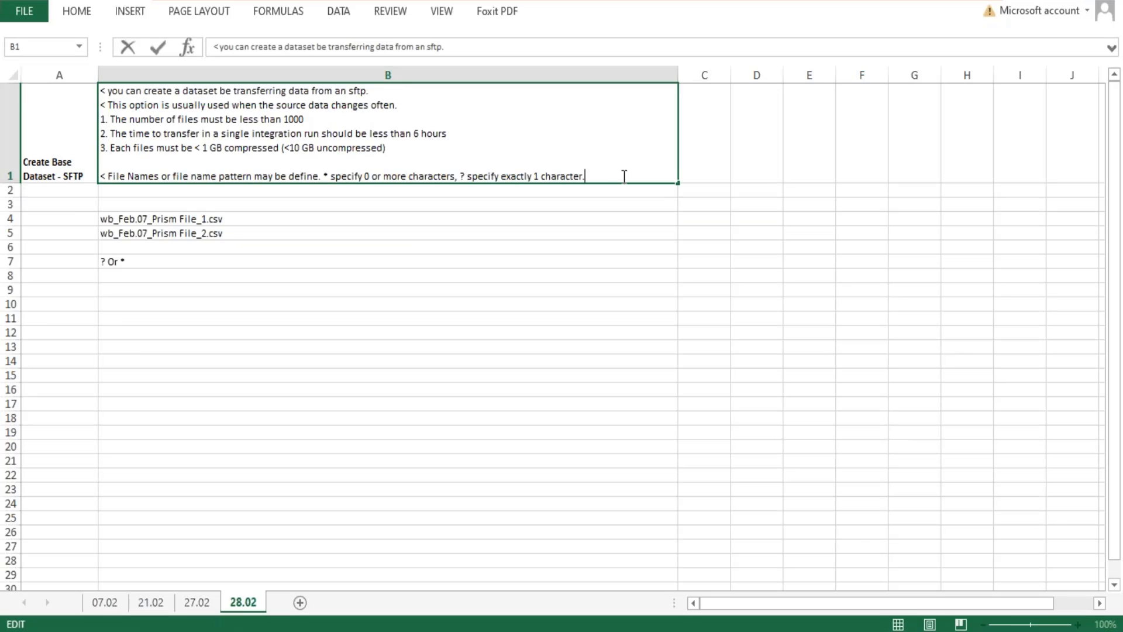
pyautogui.hotkey('alt', 'Return')
pyautogui.write('< U')
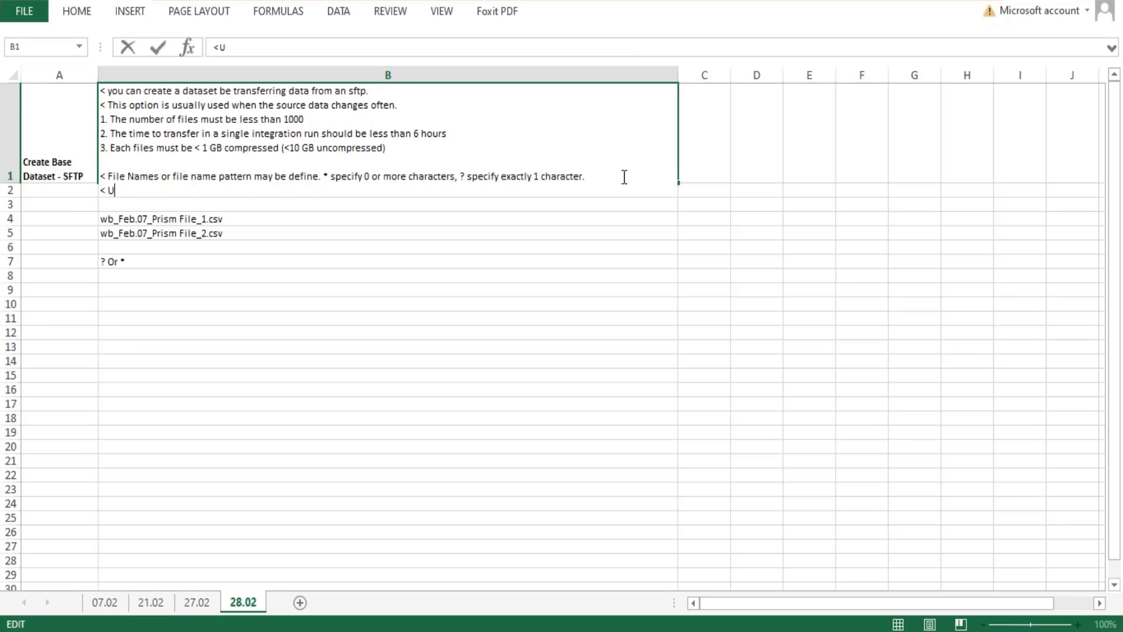
pyautogui.write('se Temp File ')
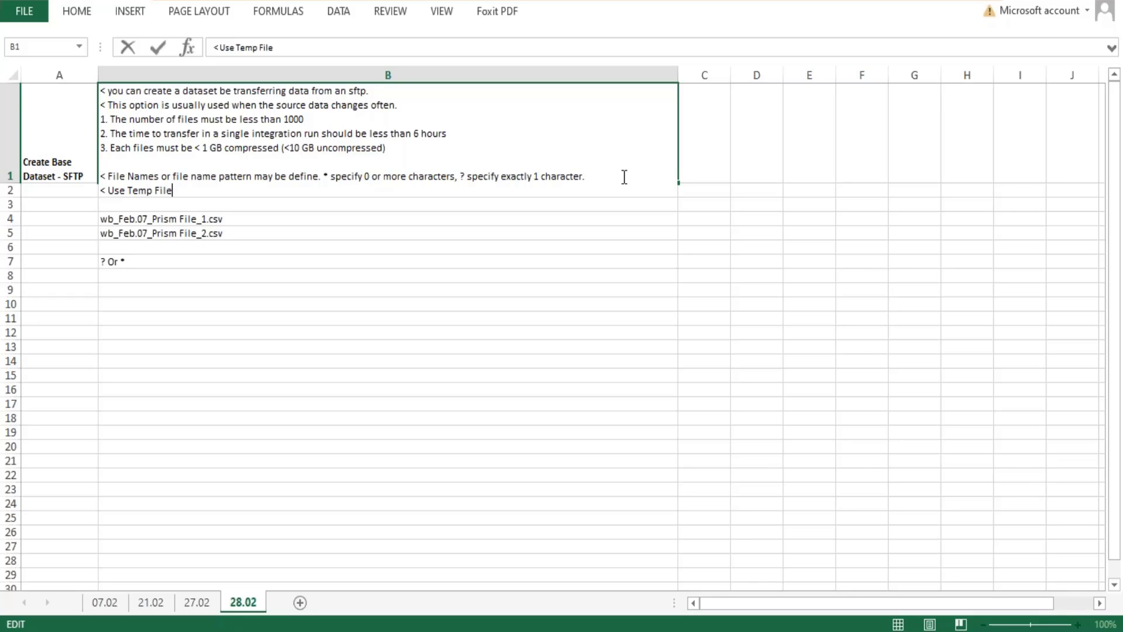
pyautogui.write('- Writes the imported ')
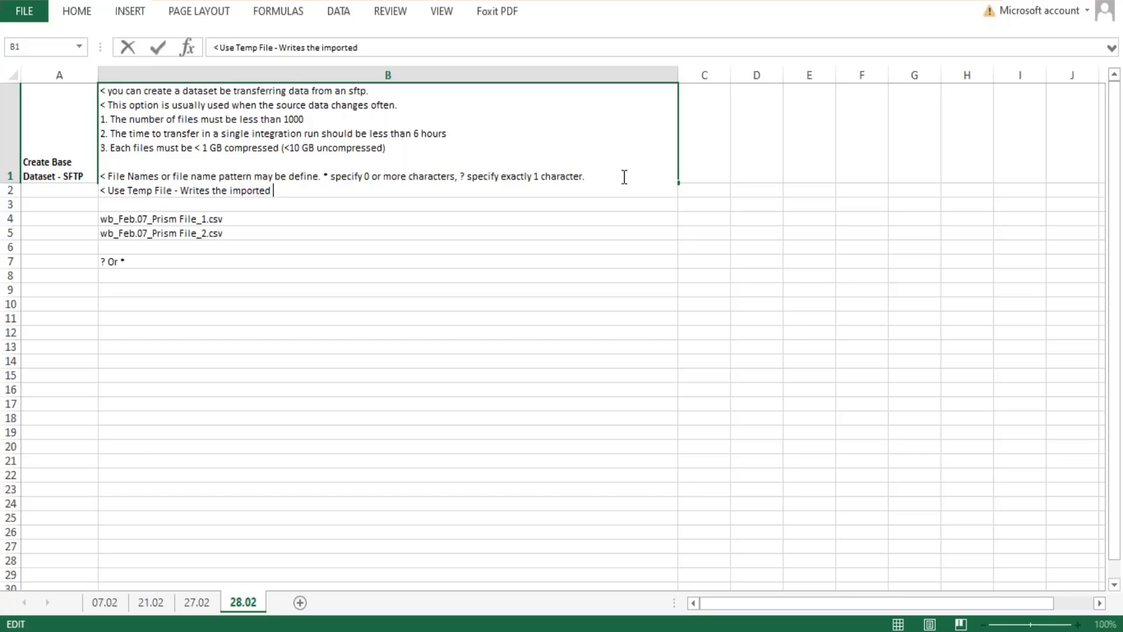
pyautogui.write('data to a temporary')
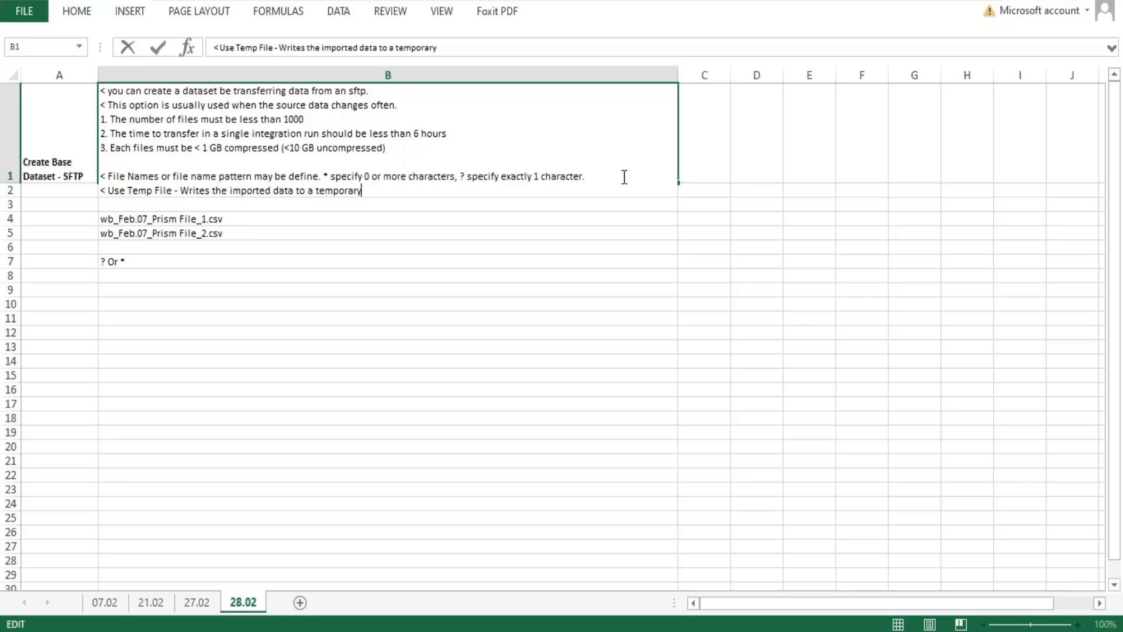
pyautogui.write(' file in workday ')
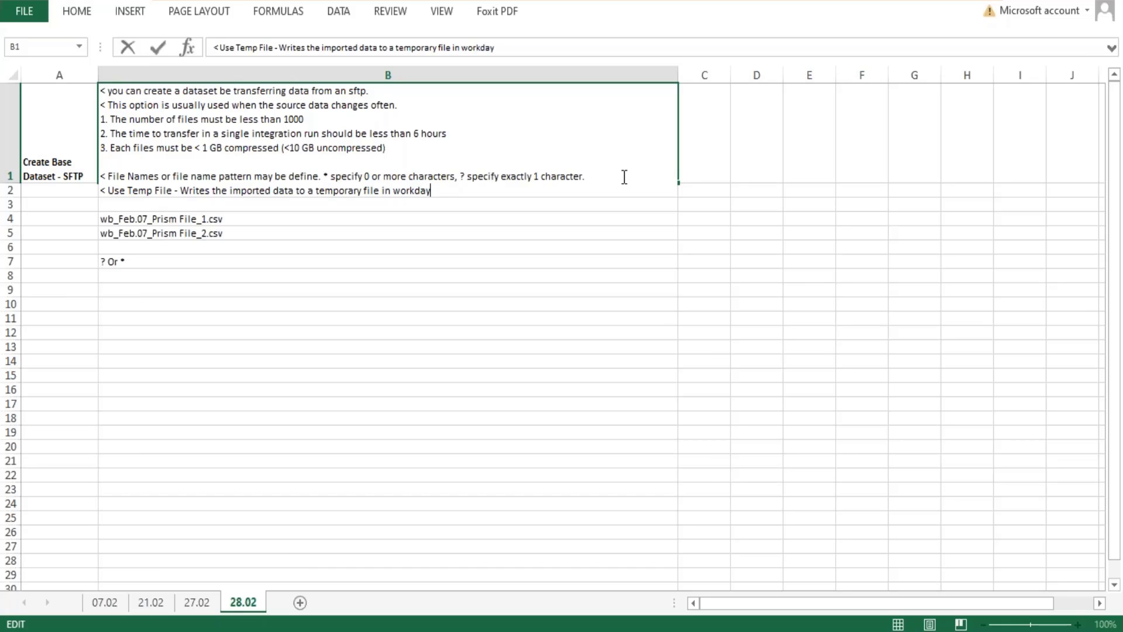
pyautogui.write(' . After the data import is ')
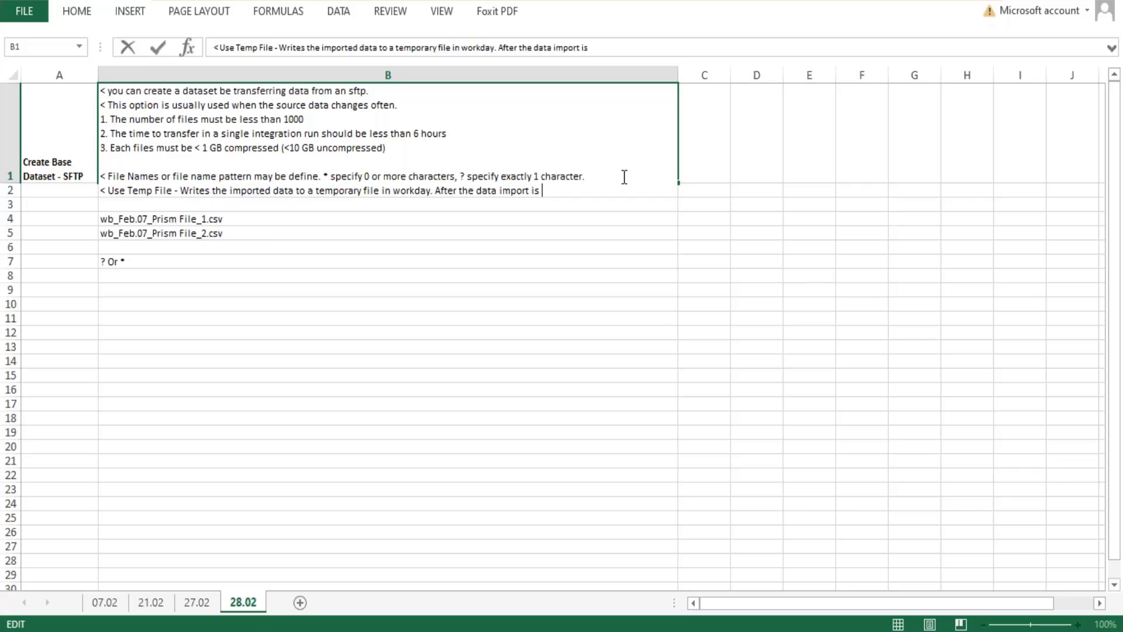
pyautogui.write('complete, work')
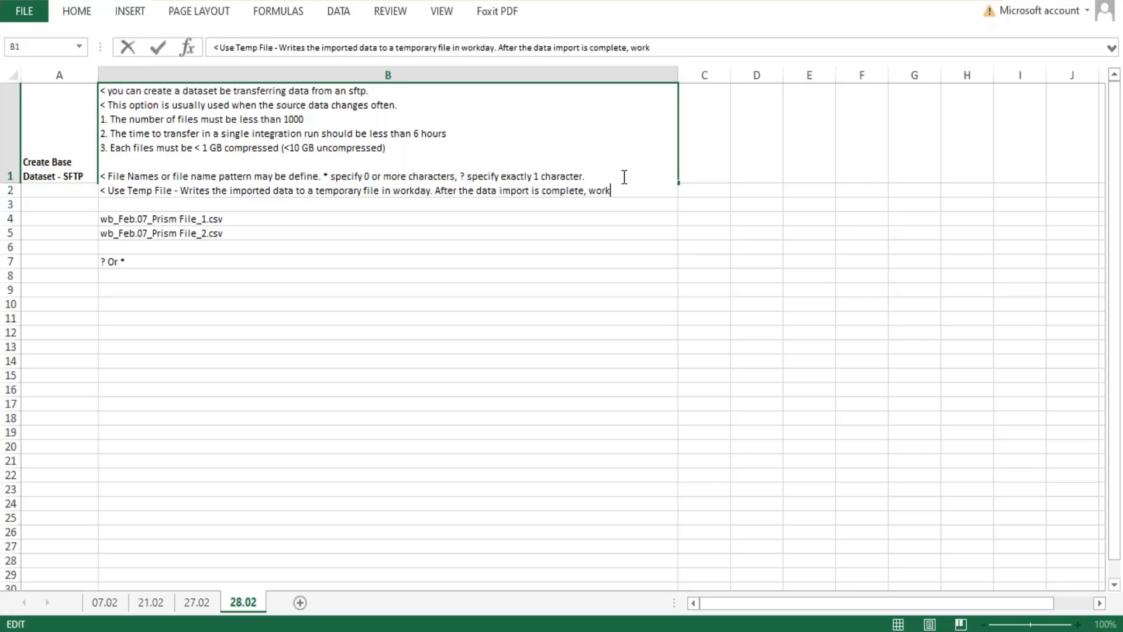
pyautogui.write('day automatically ')
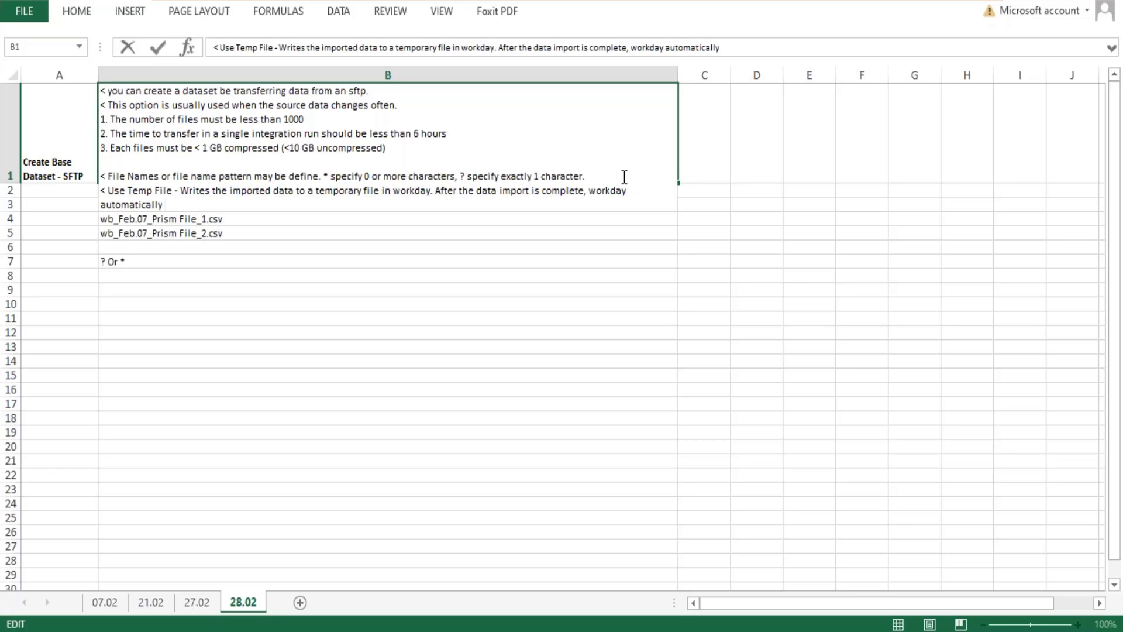
pyautogui.write('rena')
# Add ". After the data import is complete, workday automatically removes the file." to the Use Temp File note in B1.
pyautogui.press('BackSpace')
pyautogui.press('BackSpace')
pyautogui.press('BackSpace')
pyautogui.write('emoves the file.')
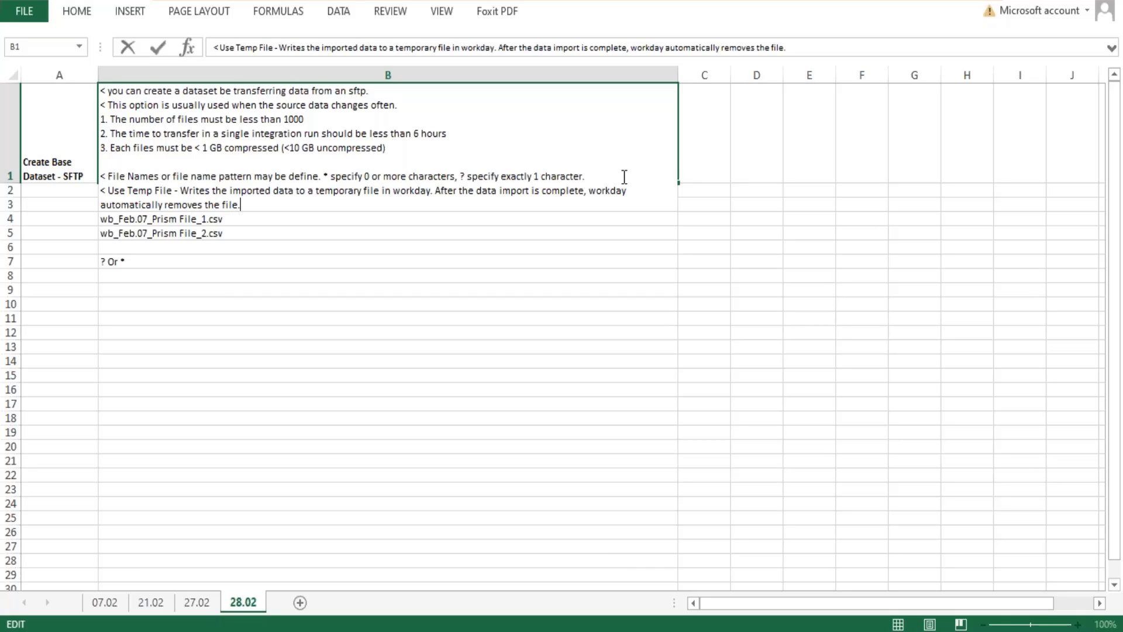
pyautogui.write(' You might want')
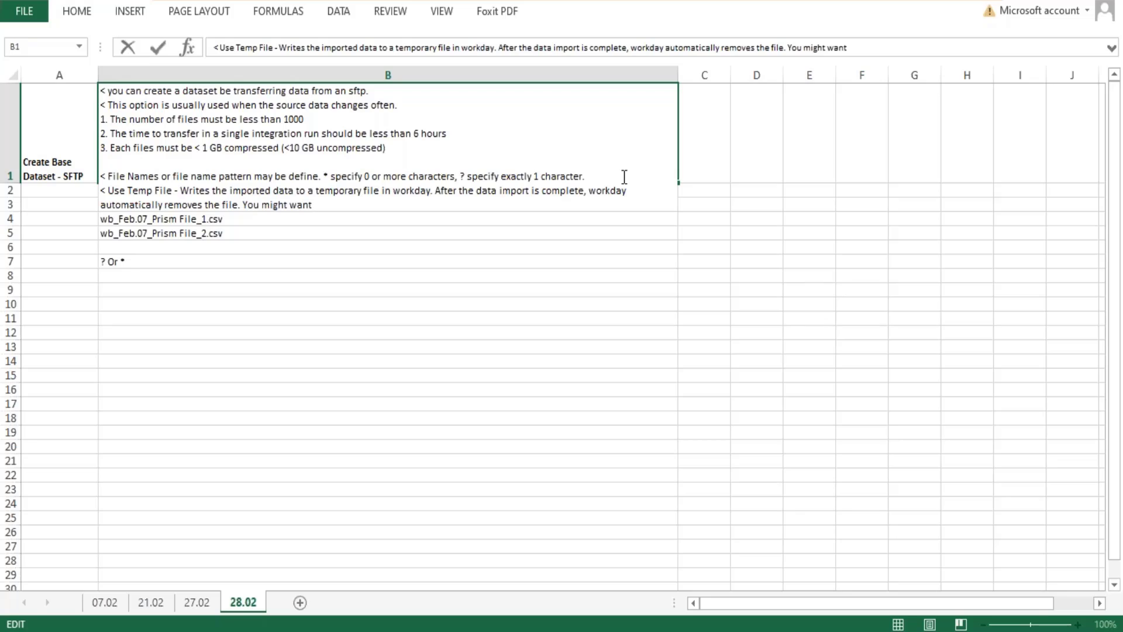
pyautogui.write(' to enable this option')
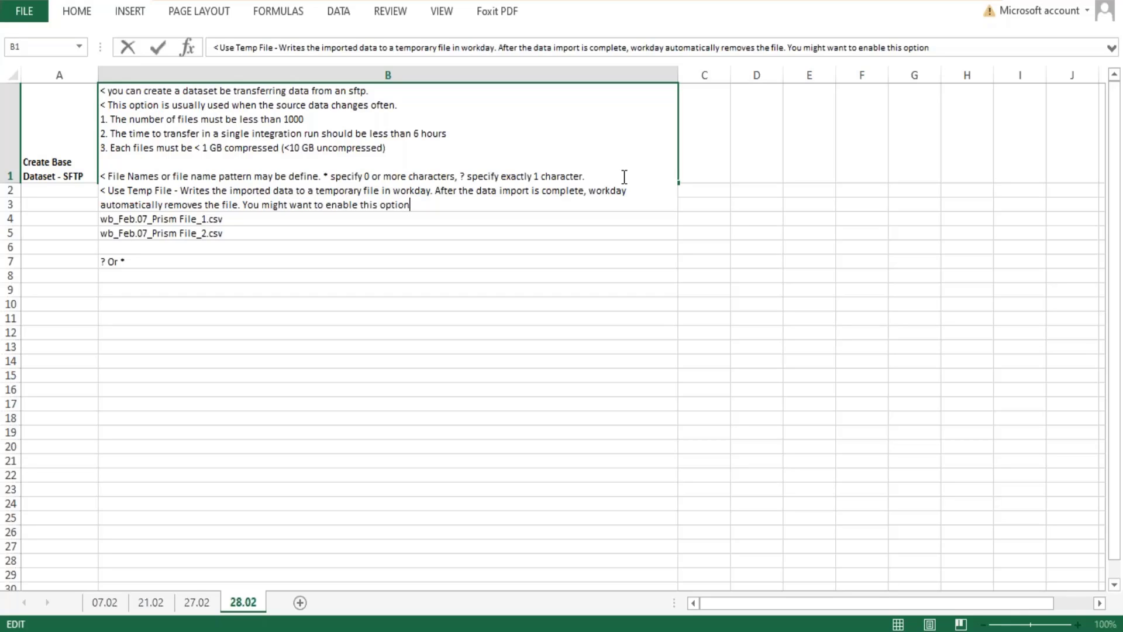
# Continue the Use Temp File note with "You might want to enable this option if data import takes a very long time".
pyautogui.write('if data import takes l')
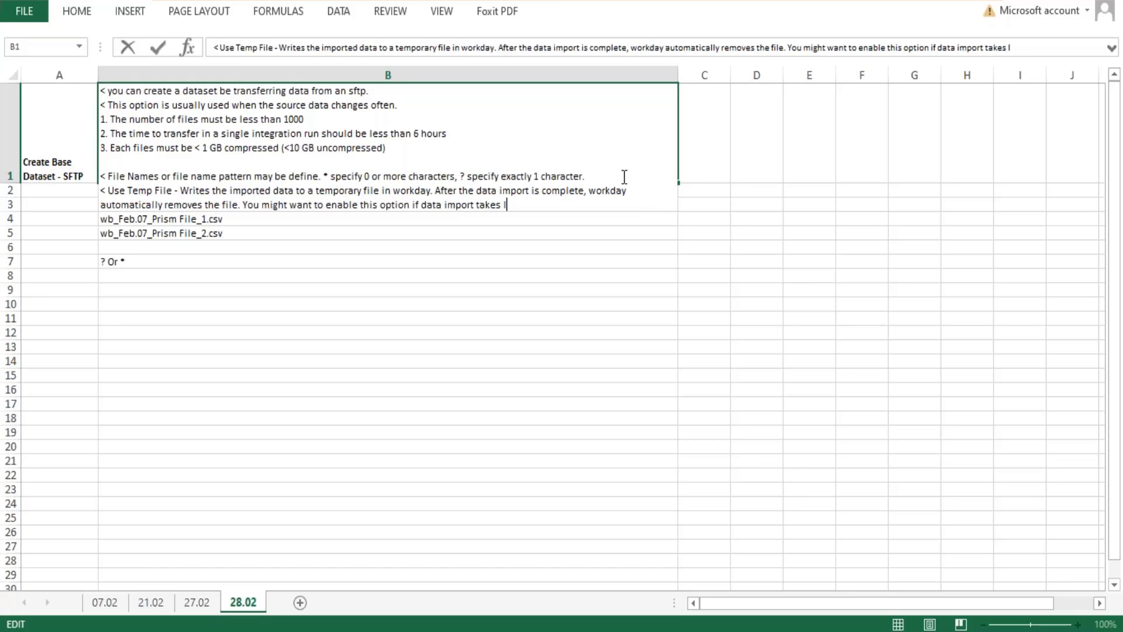
pyautogui.write('on')
pyautogui.press('BackSpace')
pyautogui.press('BackSpace')
pyautogui.press('BackSpace')
pyautogui.write('a very long time to')
pyautogui.press('BackSpace')
pyautogui.press('BackSpace')
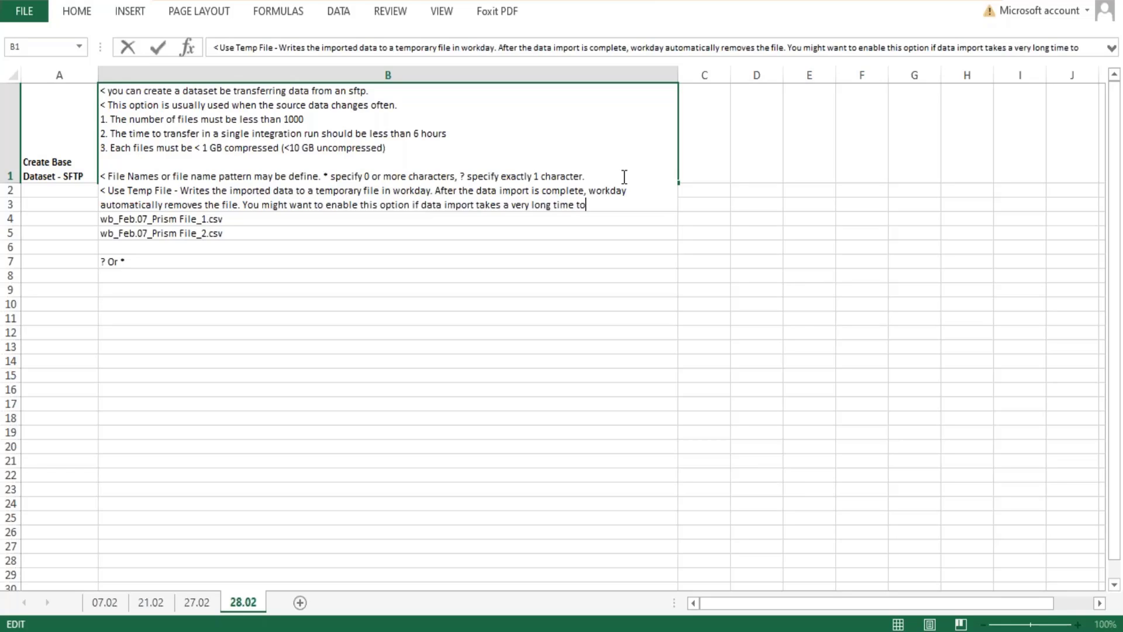
pyautogui.press('BackSpace')
# Finish the Use Temp File note in B1 with "and might not finish before the next schedule time to import data from server.".
pyautogui.write('and t')
pyautogui.press('BackSpace')
pyautogui.write('might o')
pyautogui.press('BackSpace')
pyautogui.press('BackSpace')
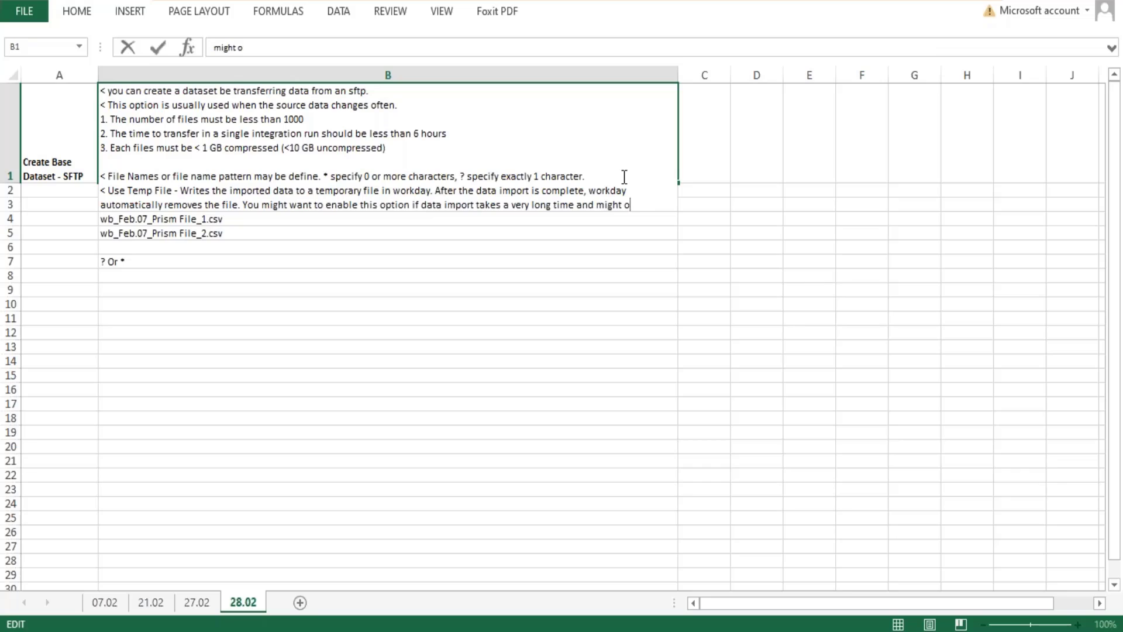
pyautogui.write('not finish before the')
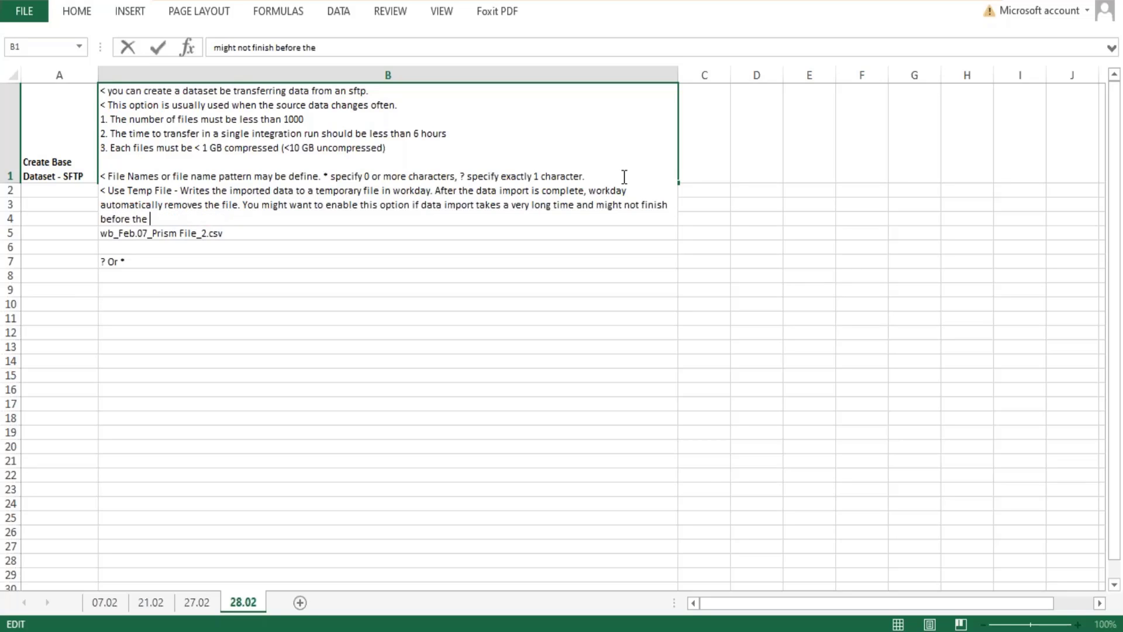
pyautogui.write(' next schedule time to impot')
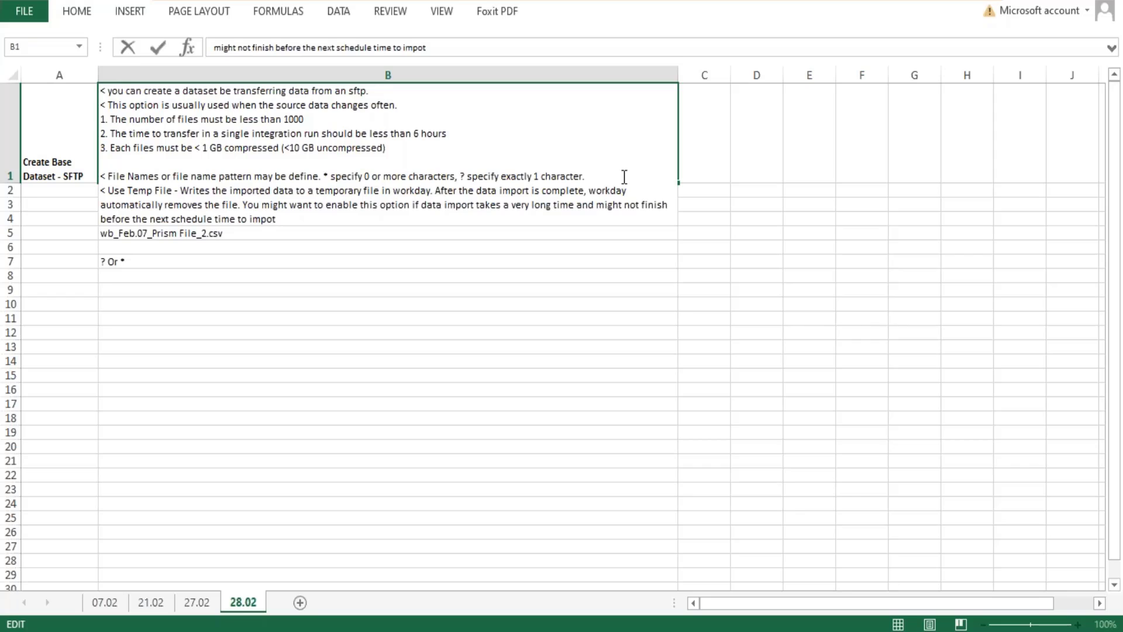
pyautogui.press('BackSpace')
pyautogui.write('rt data from server.')
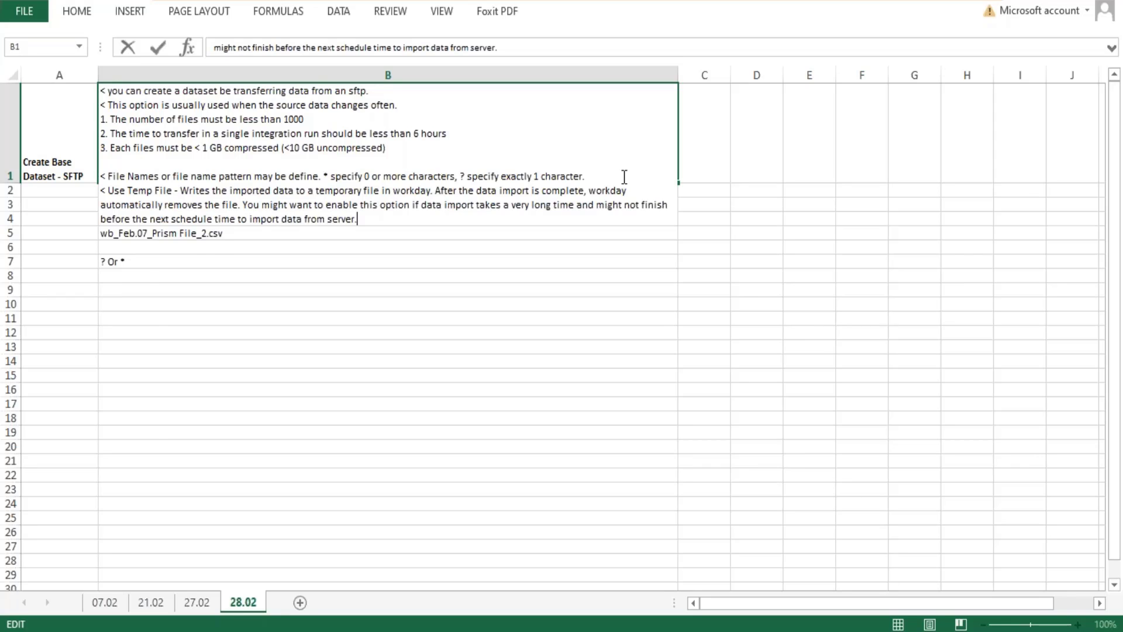
pyautogui.press('Return')
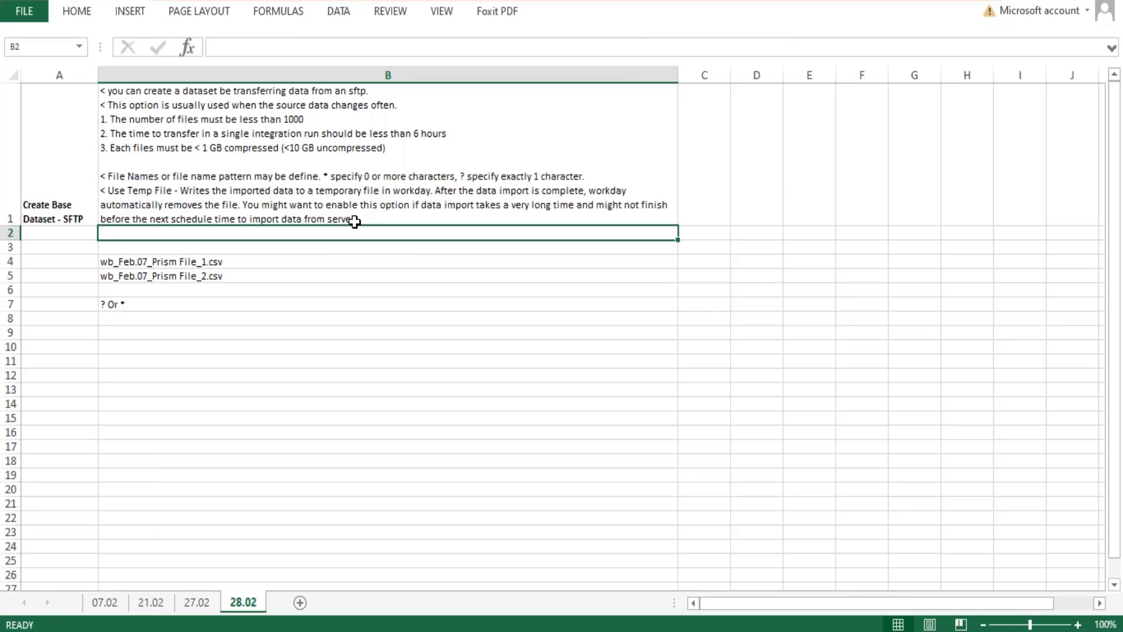
# Add a new line at the end of cell B1 starting with "< Delete after Retreiveal -".
pyautogui.doubleClick(374, 217)
pyautogui.hotkey('alt', 'Return')
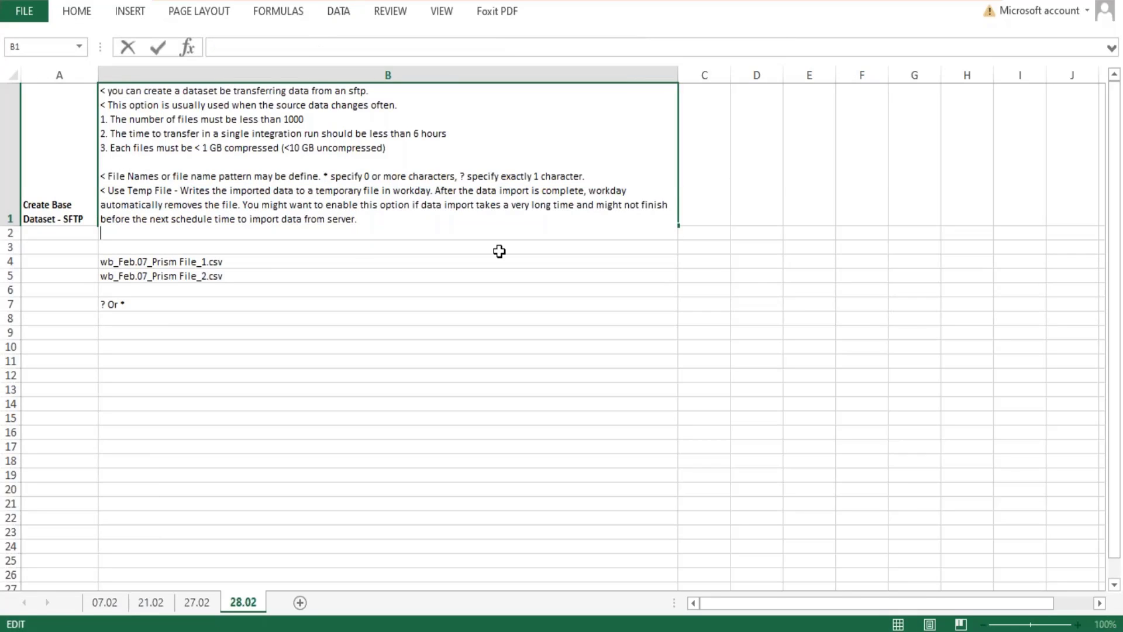
pyautogui.write('< Delete after R')
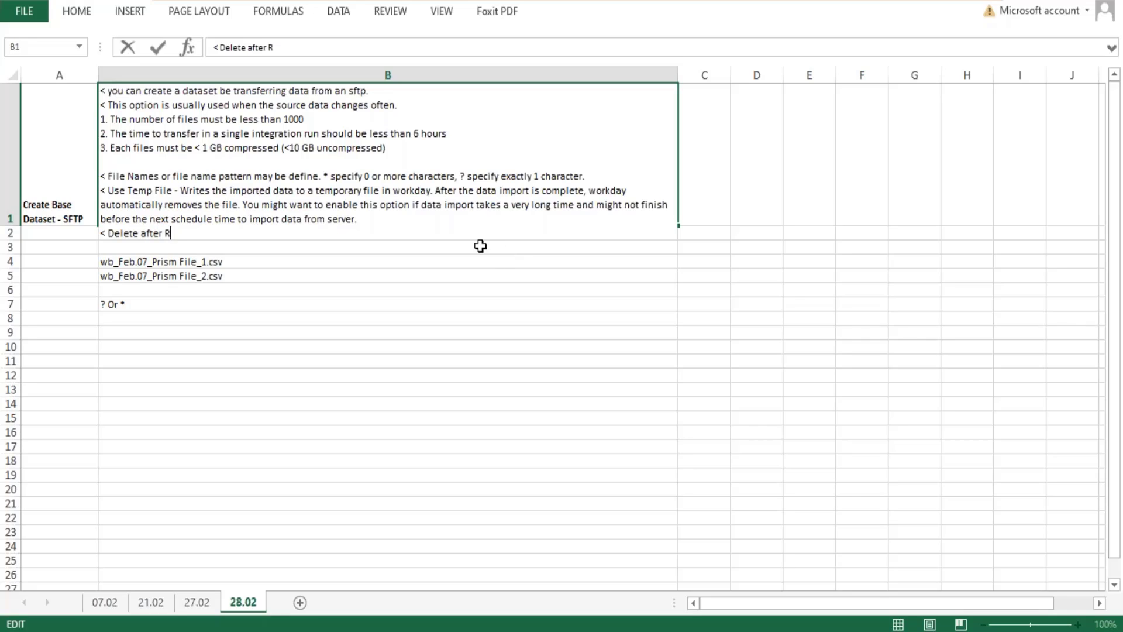
pyautogui.write('etreiveal - Delet')
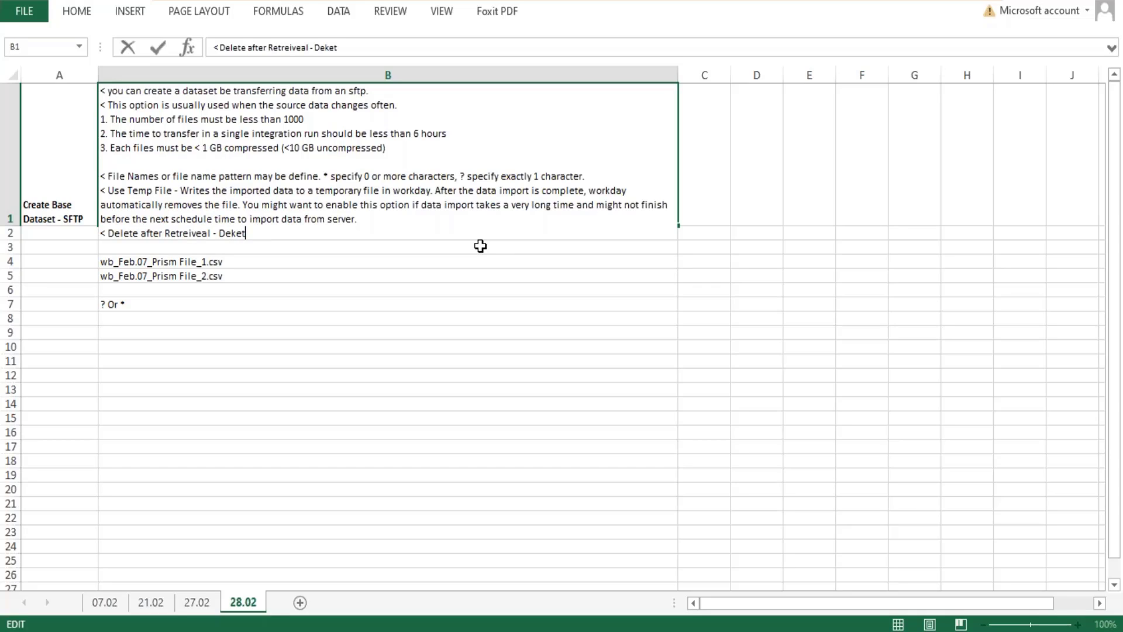
# Describe the delete option in B1 as "Deletes the files on the SFTP server after the data is imported into dataset.".
pyautogui.press('BackSpace')
pyautogui.press('BackSpace')
pyautogui.write('ets')
pyautogui.press('BackSpace')
pyautogui.write('es the files')
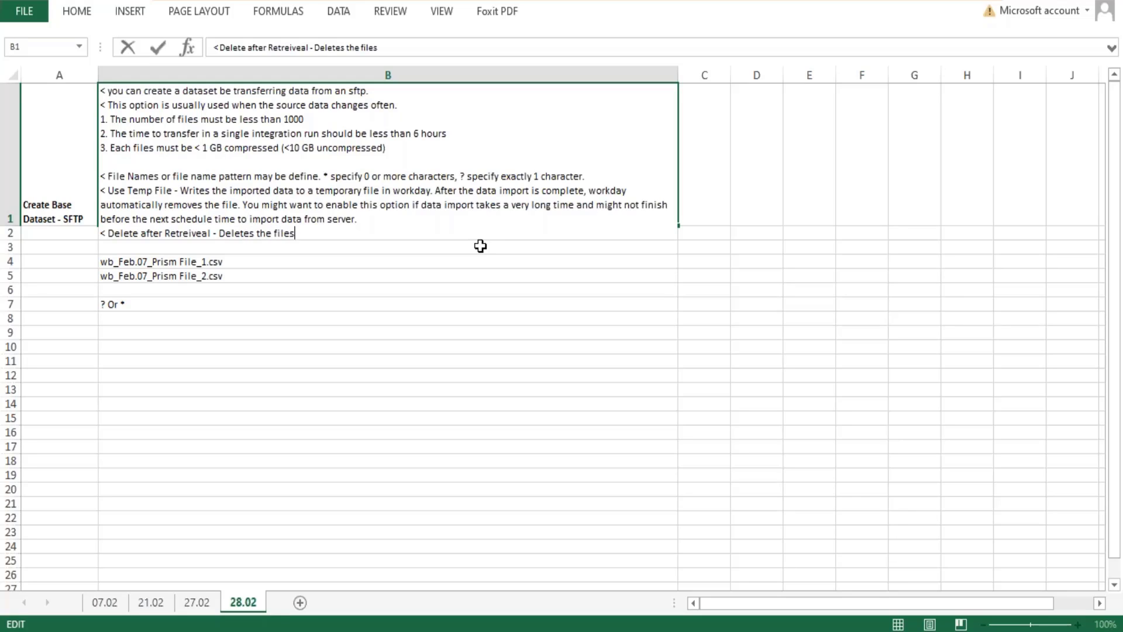
pyautogui.write(' on the SFTP ser')
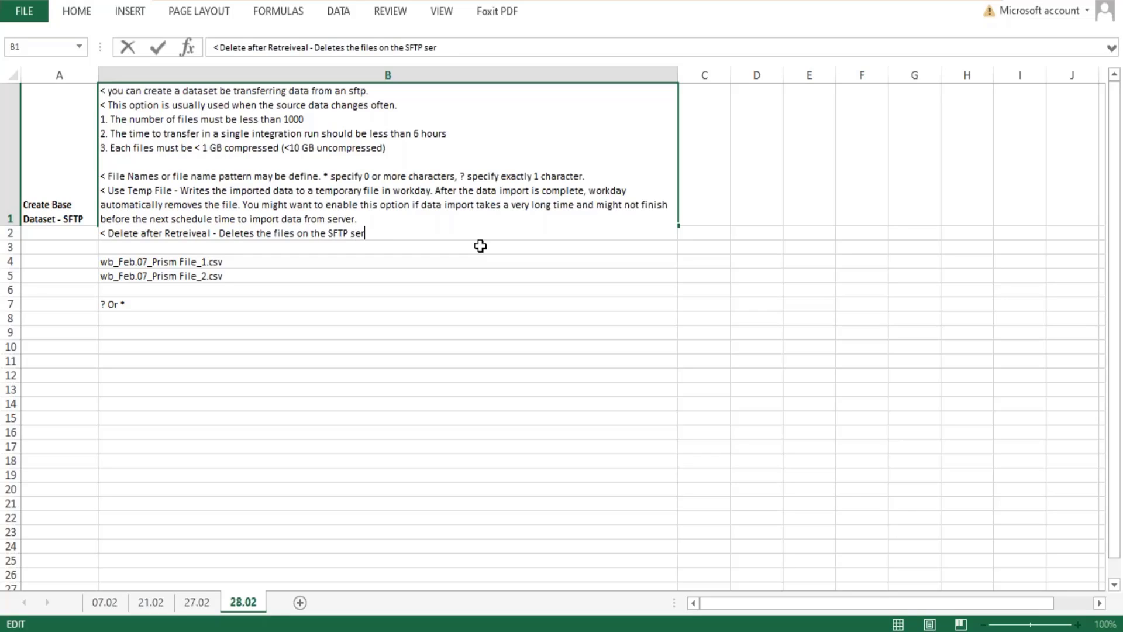
pyautogui.write('ver after the data is im')
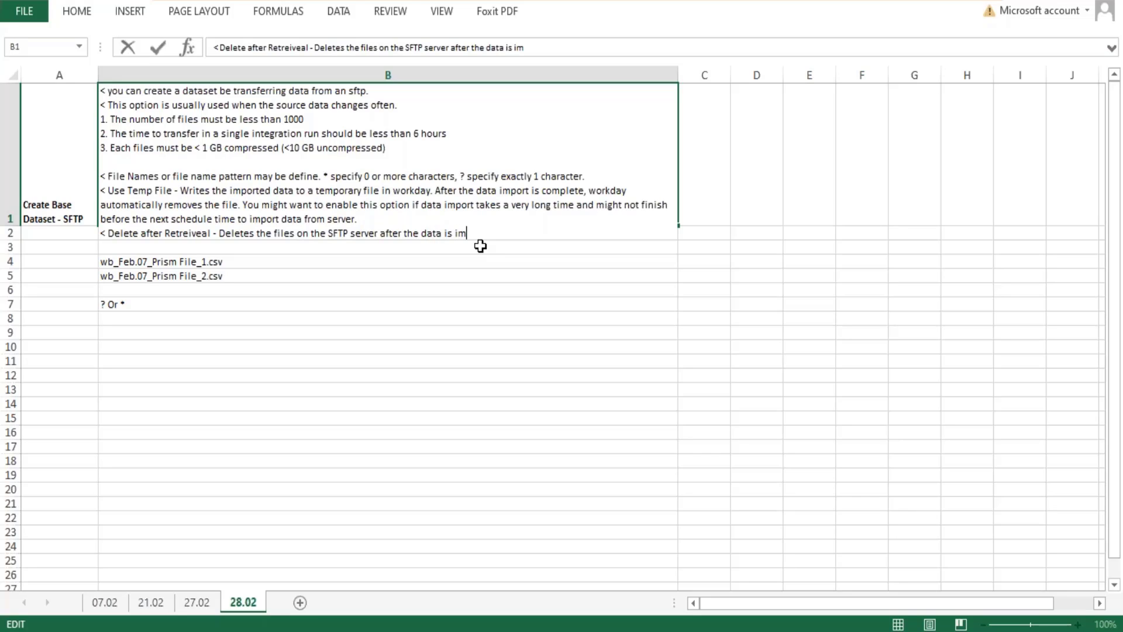
pyautogui.write('ported into dataset. ')
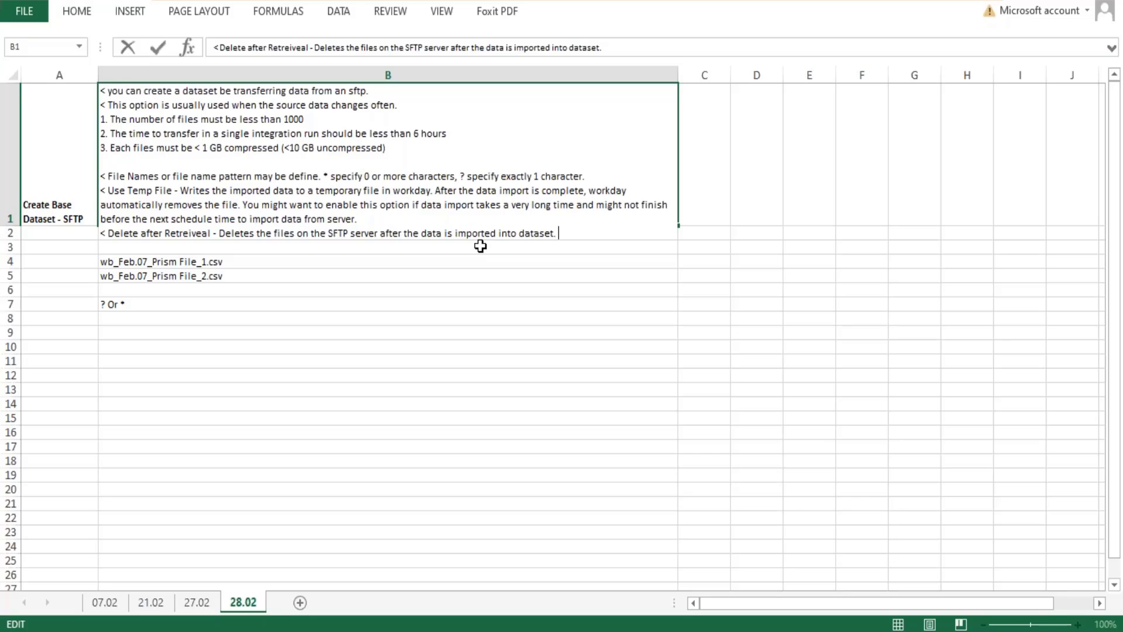
pyautogui.write('If workday is not abl')
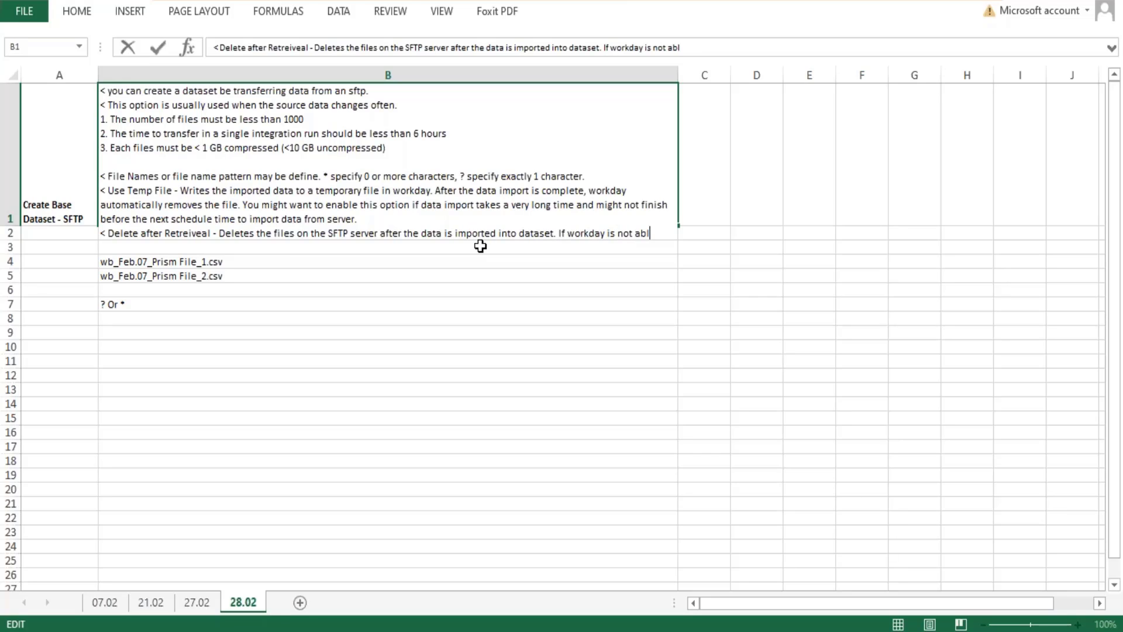
pyautogui.write('e to delete')
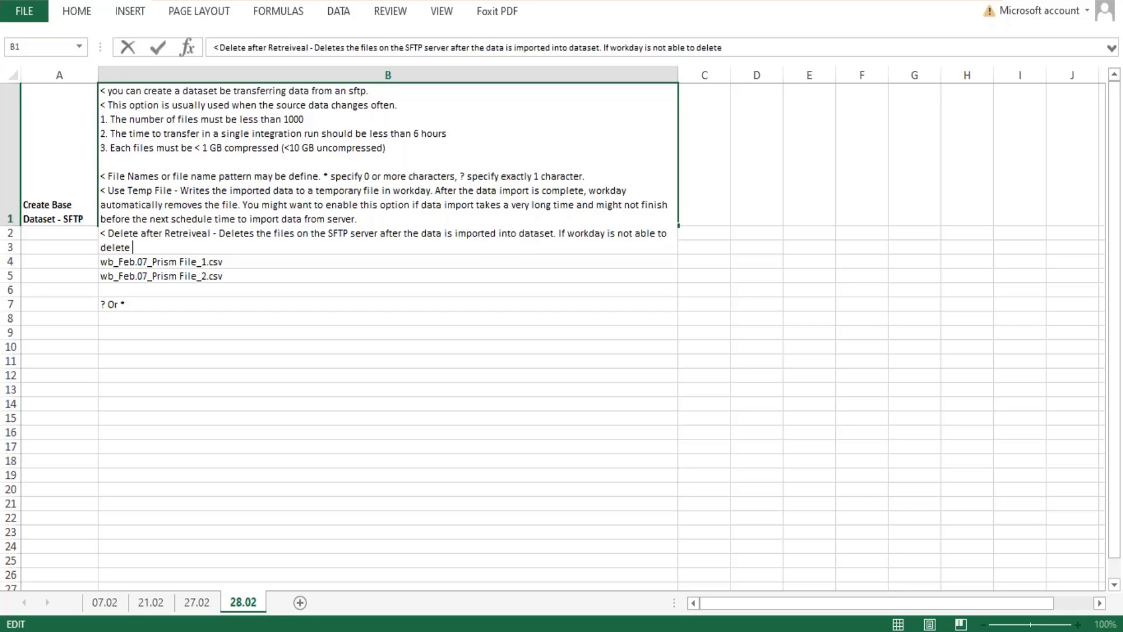
# Complete the B1 note with "If workday is not able to delete the files the data retrieval fails.".
pyautogui.press('BackSpace')
pyautogui.write('e the files the data re')
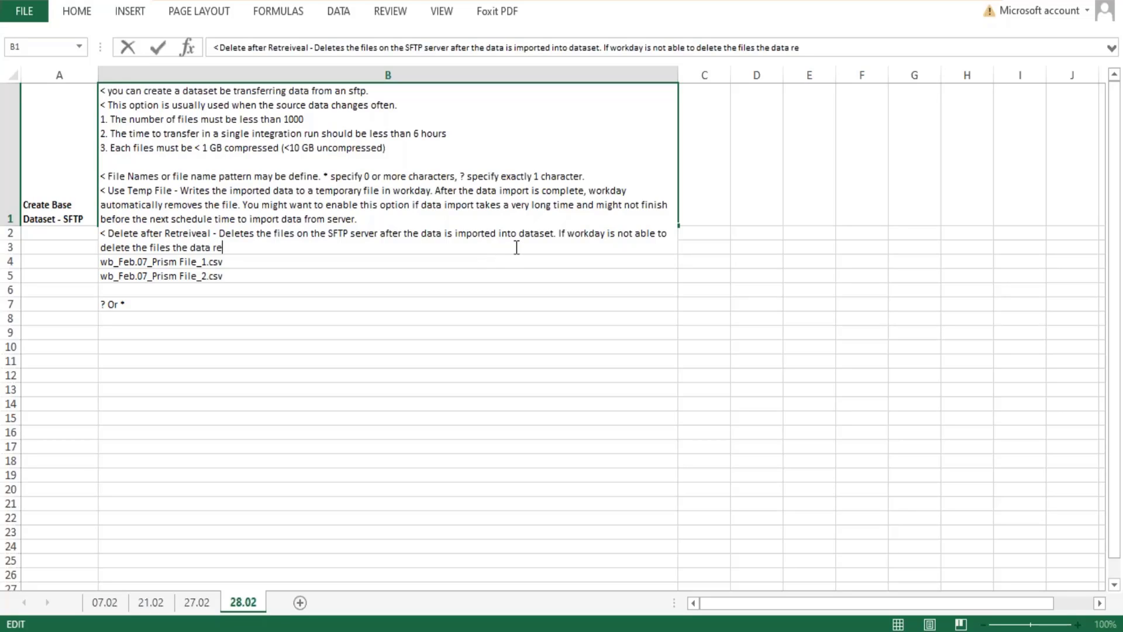
pyautogui.write('trieval fails.')
pyautogui.press('Return')
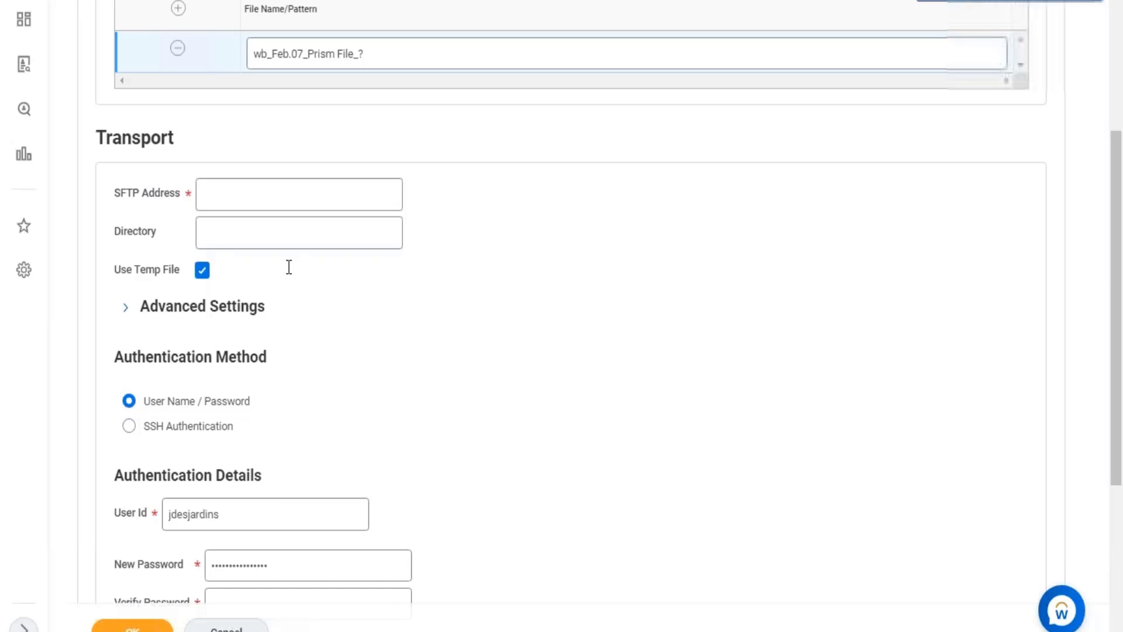
# Switch to Workday and review the authentication details, Decompress option and SFTP Address field in the file retrieval form.
pyautogui.scroll(-5, 288, 263)
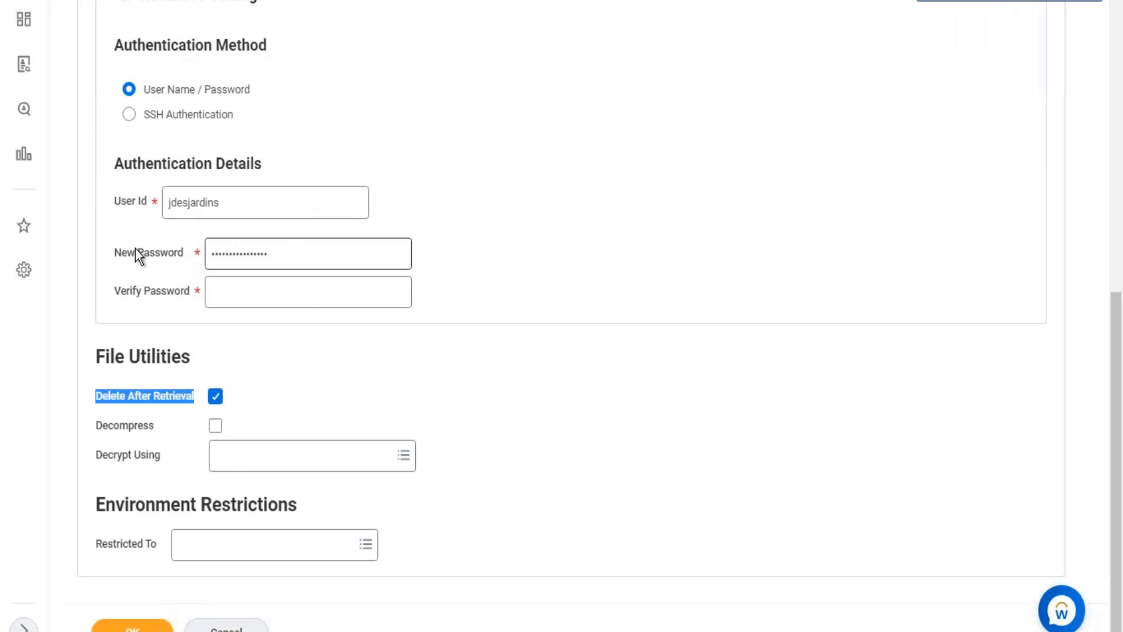
pyautogui.moveTo(238, 206); pyautogui.dragTo(624, 212)
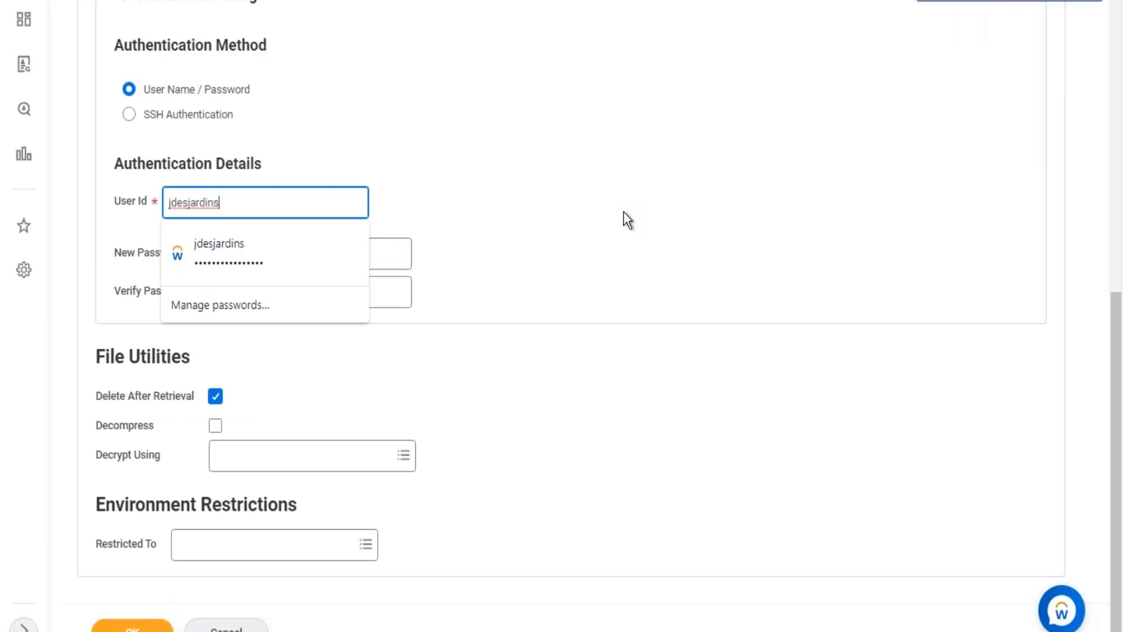
pyautogui.click(624, 213)
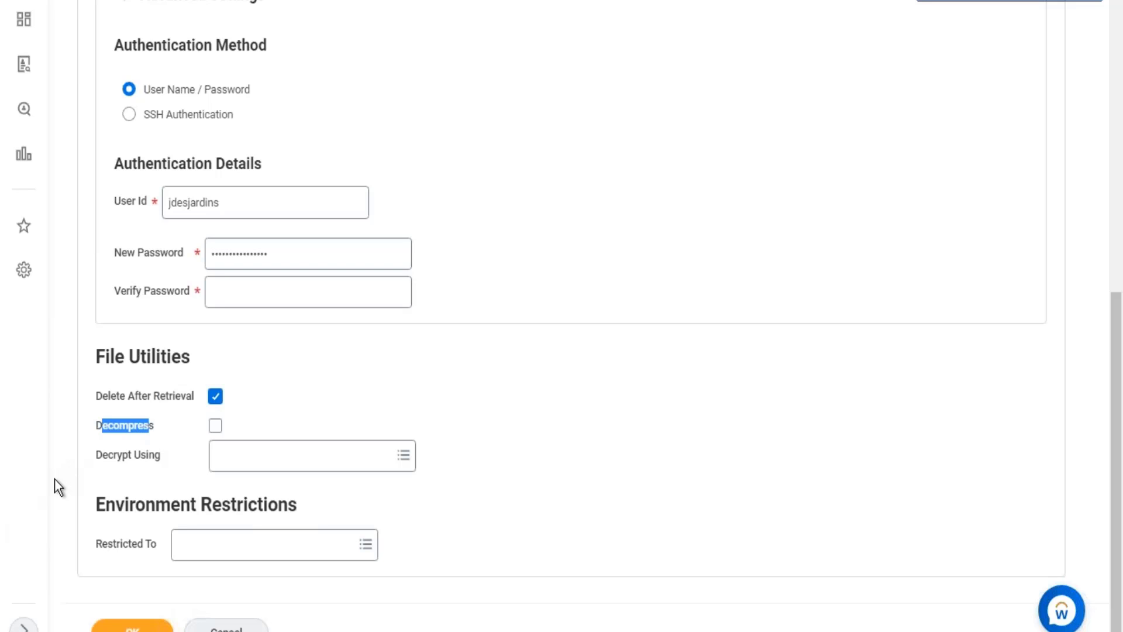
pyautogui.scroll(10, 441, 331)
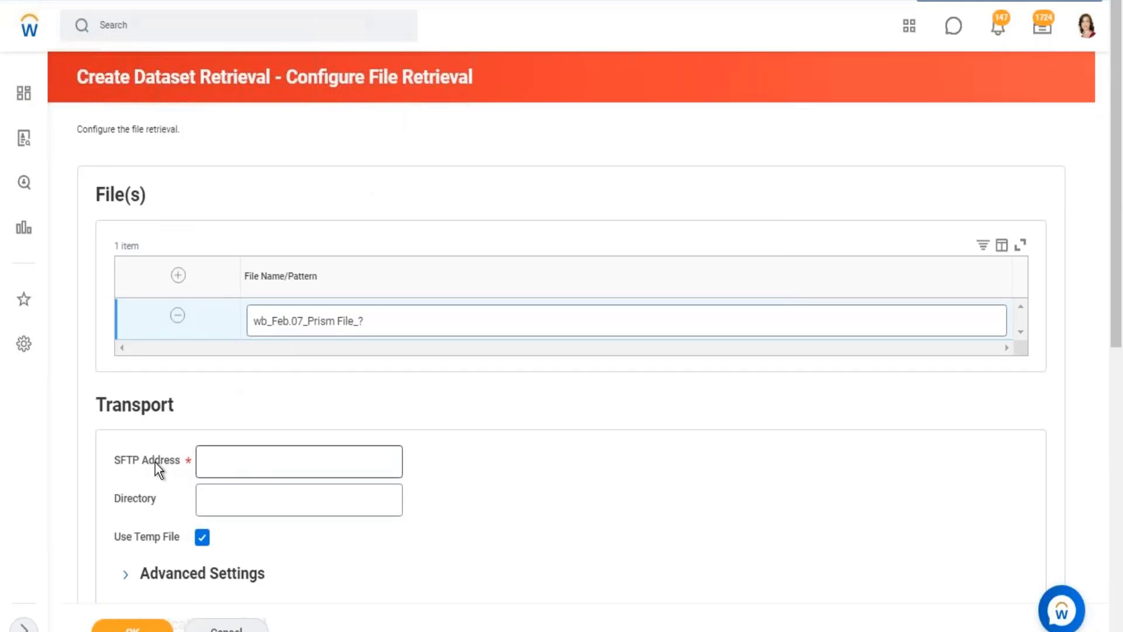
pyautogui.click(250, 468)
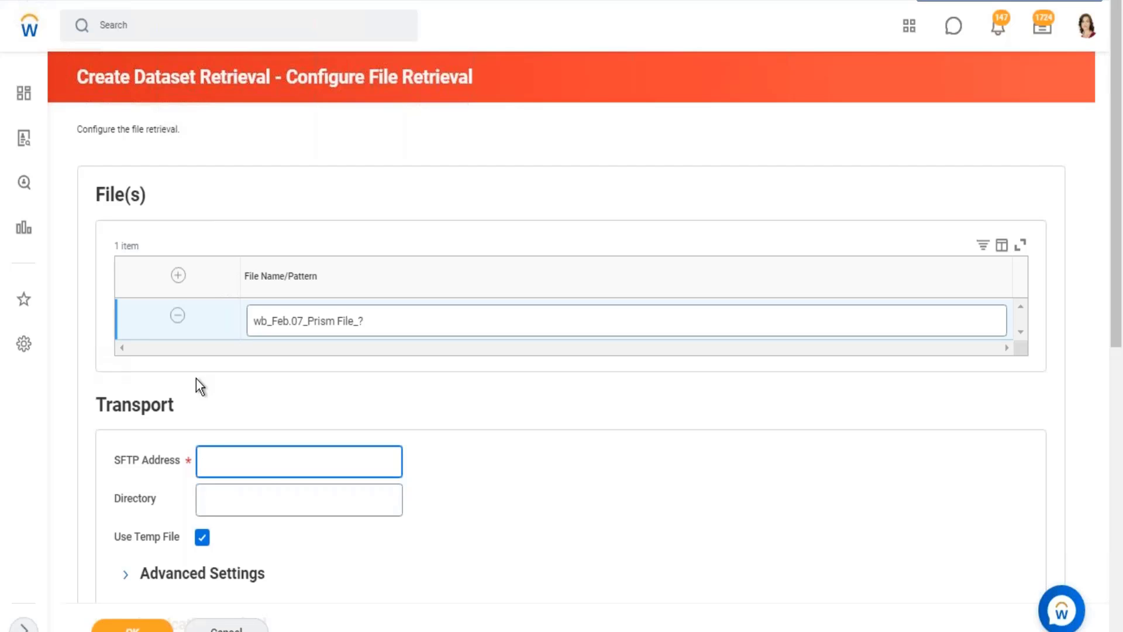
# Discard the file retrieval configuration and show the details of the WB - Feb.07 - BDS03 - CR - Worker Details dataset.
pyautogui.scroll(-3, 571, 351)
pyautogui.click(226, 628)
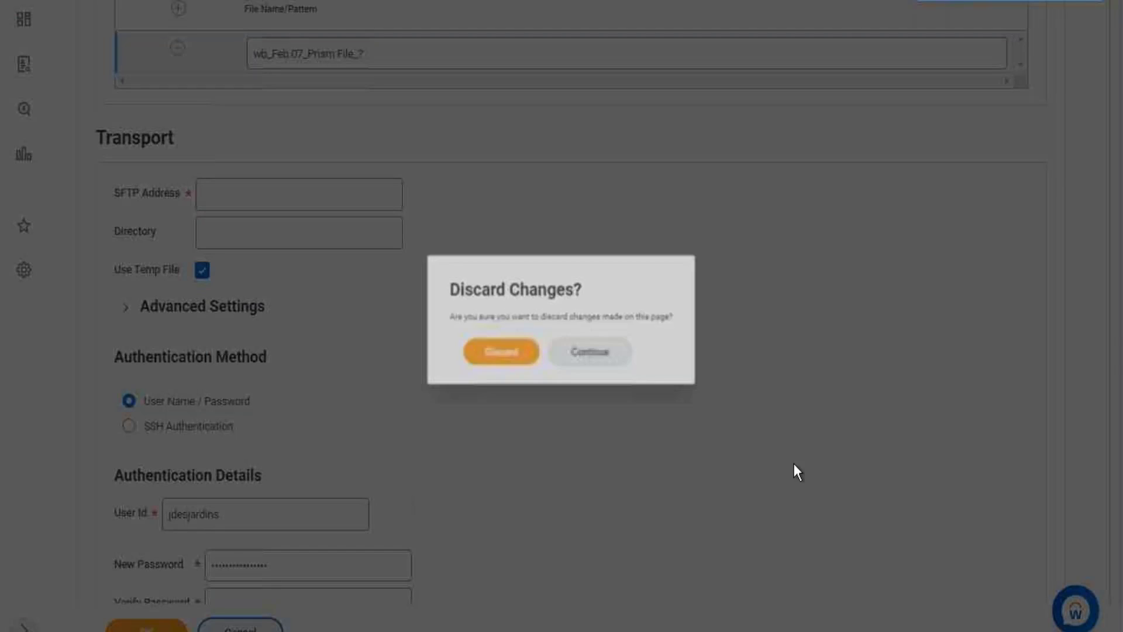
pyautogui.click(491, 358)
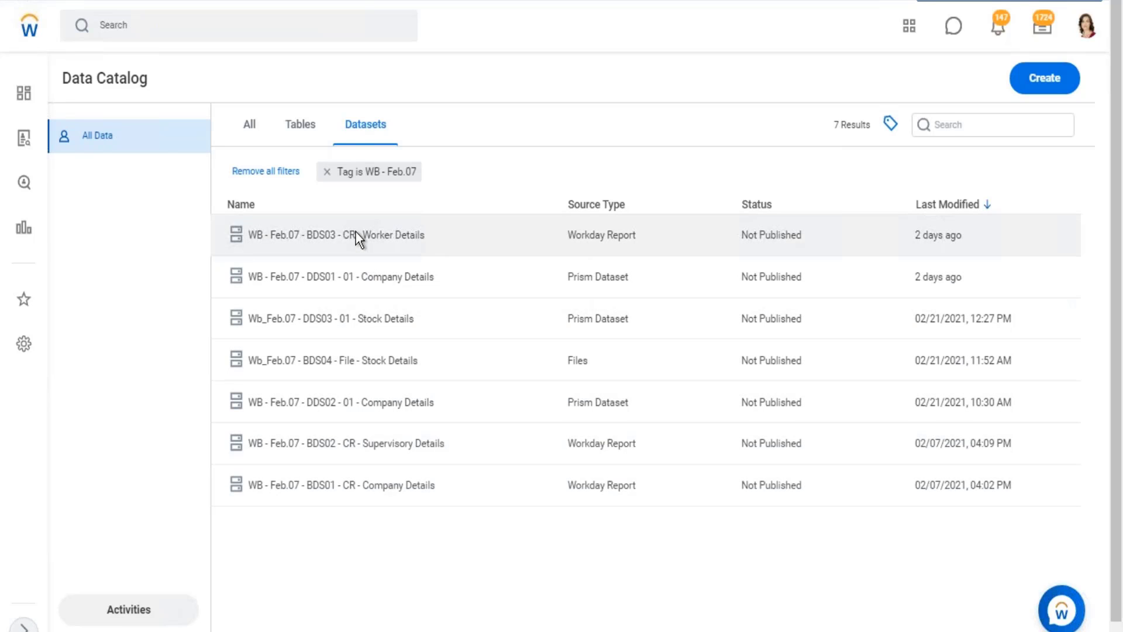
pyautogui.click(355, 232)
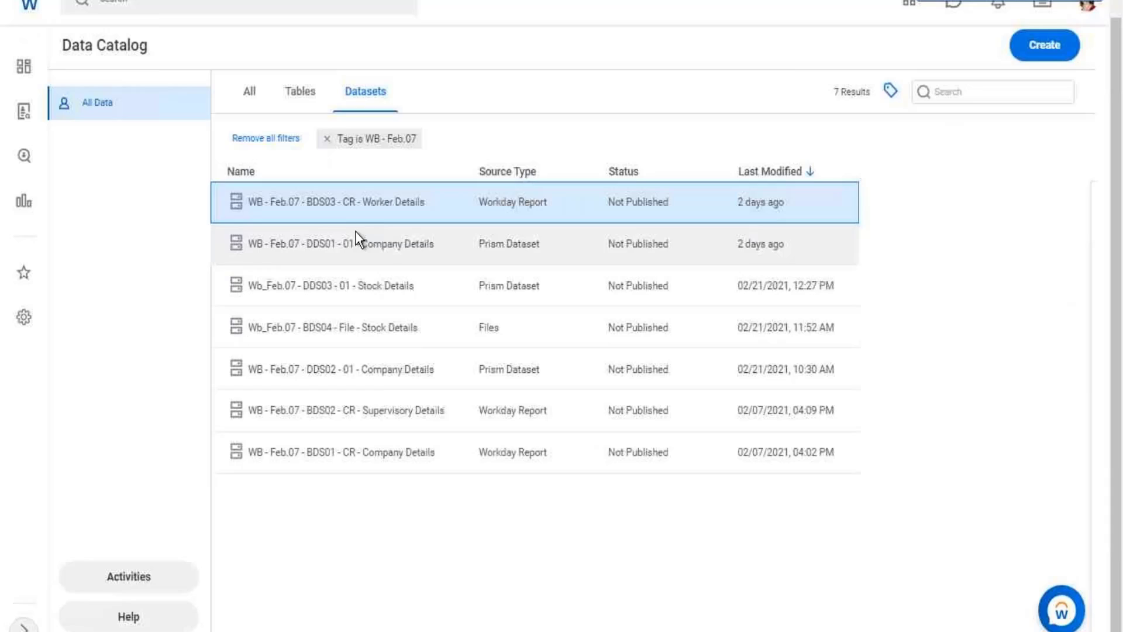
# Open the full View Dataset page of WB - Feb.07 - BDS03 - CR - Worker Details and look over its details and fields.
pyautogui.rightClick(349, 203)
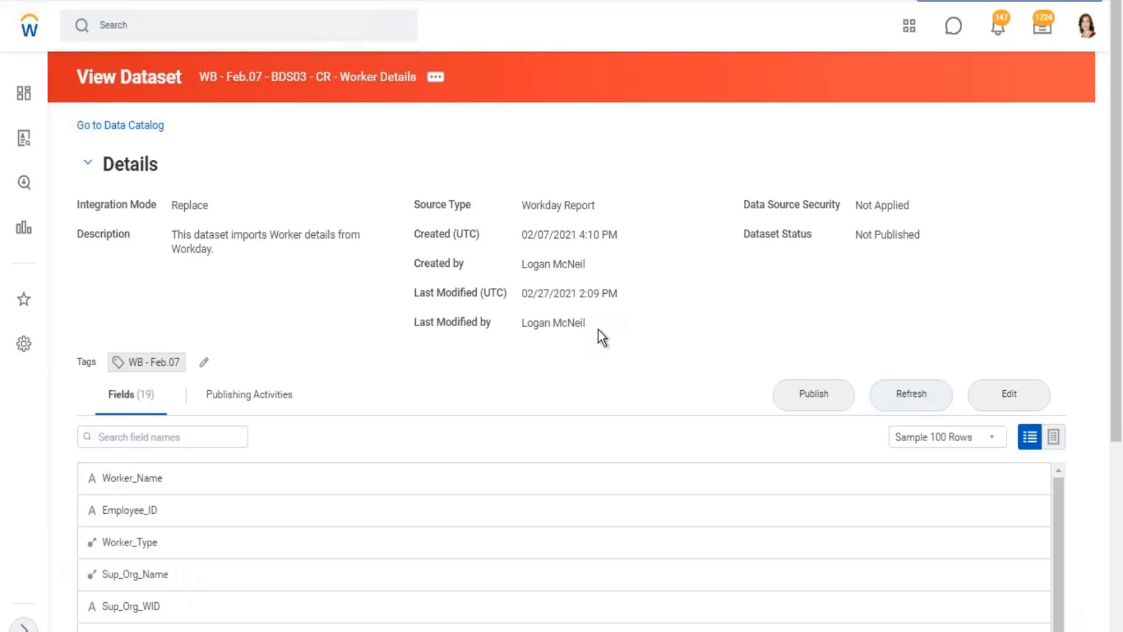
pyautogui.scroll(-2, 601, 328)
pyautogui.scroll(2, 689, 347)
# View the dataset's integration details and review its retrieval configuration and the start dates of its background processes.
pyautogui.click(436, 78)
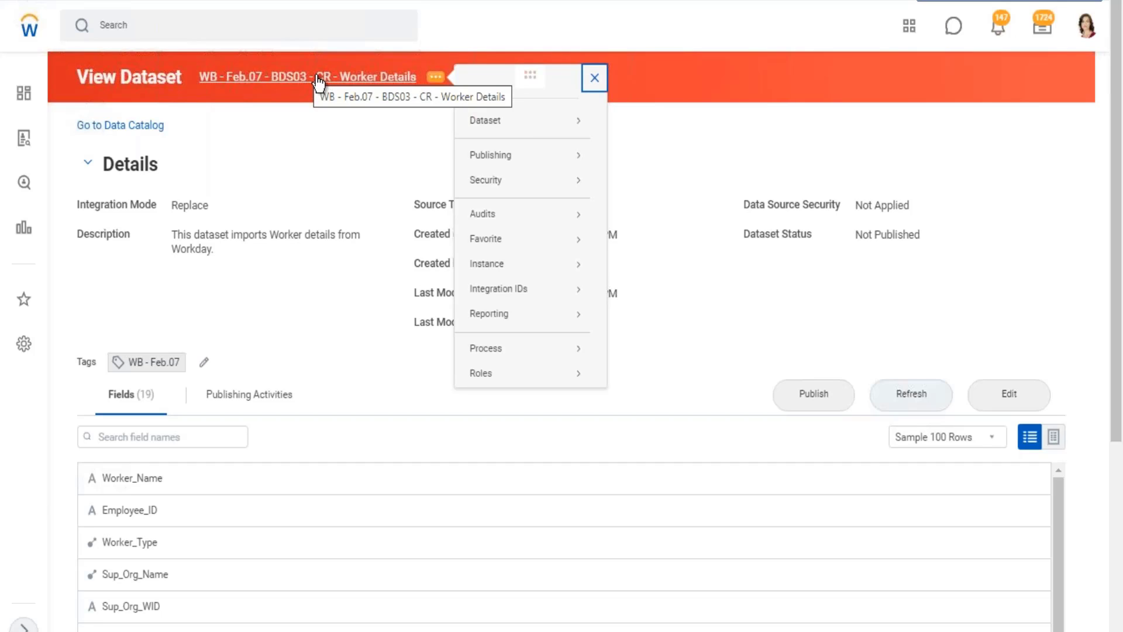
pyautogui.moveTo(482, 124)
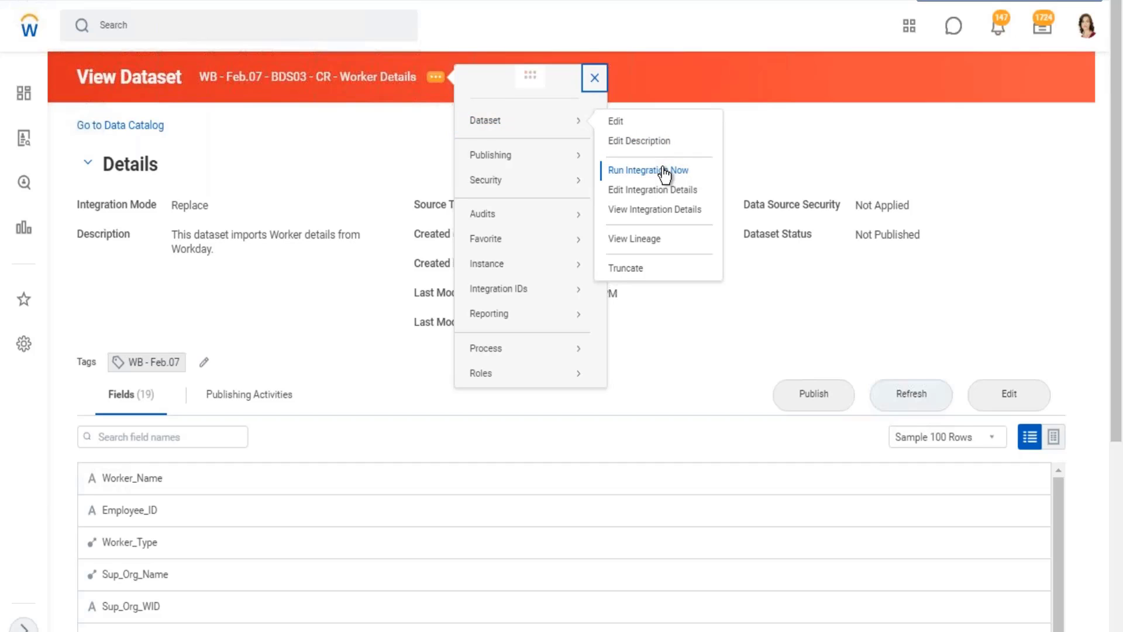
pyautogui.click(652, 212)
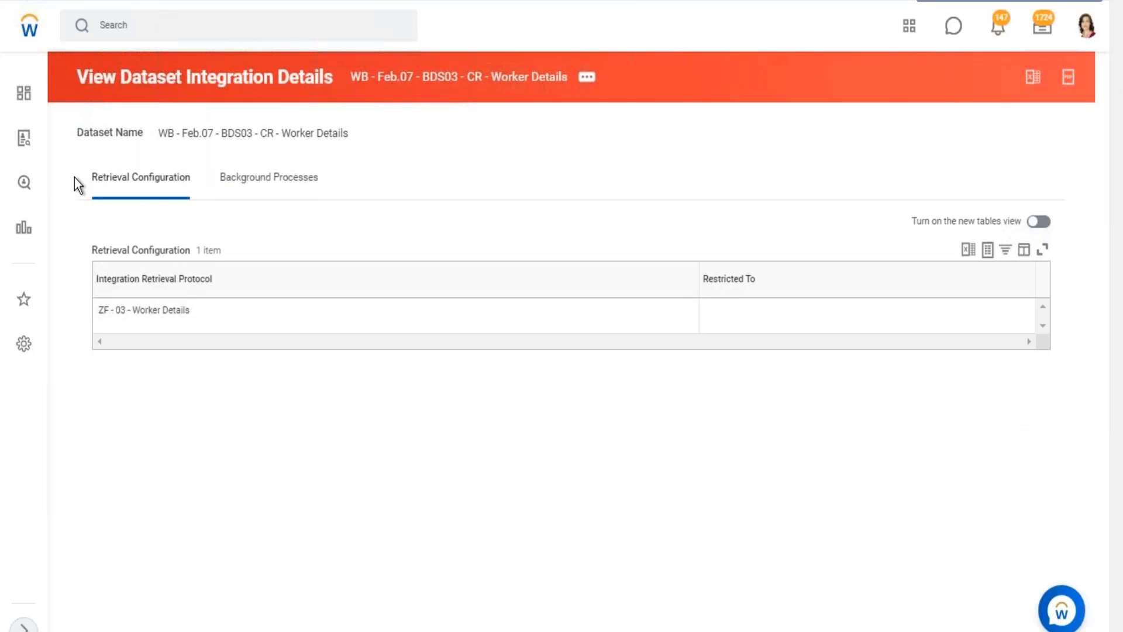
pyautogui.moveTo(74, 177); pyautogui.dragTo(166, 181)
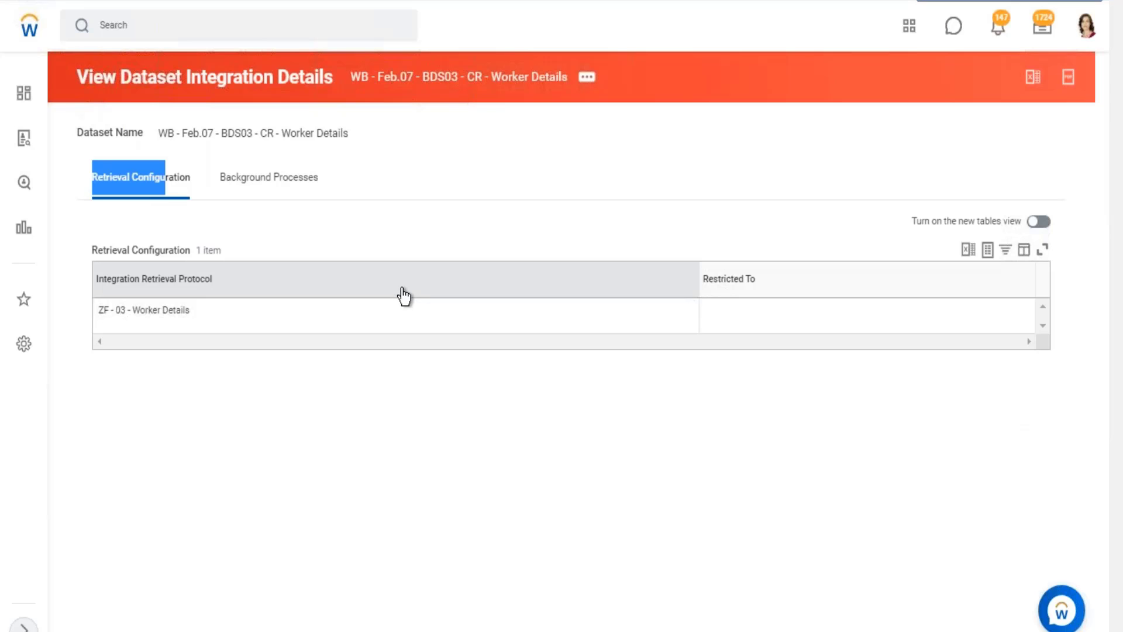
pyautogui.click(256, 186)
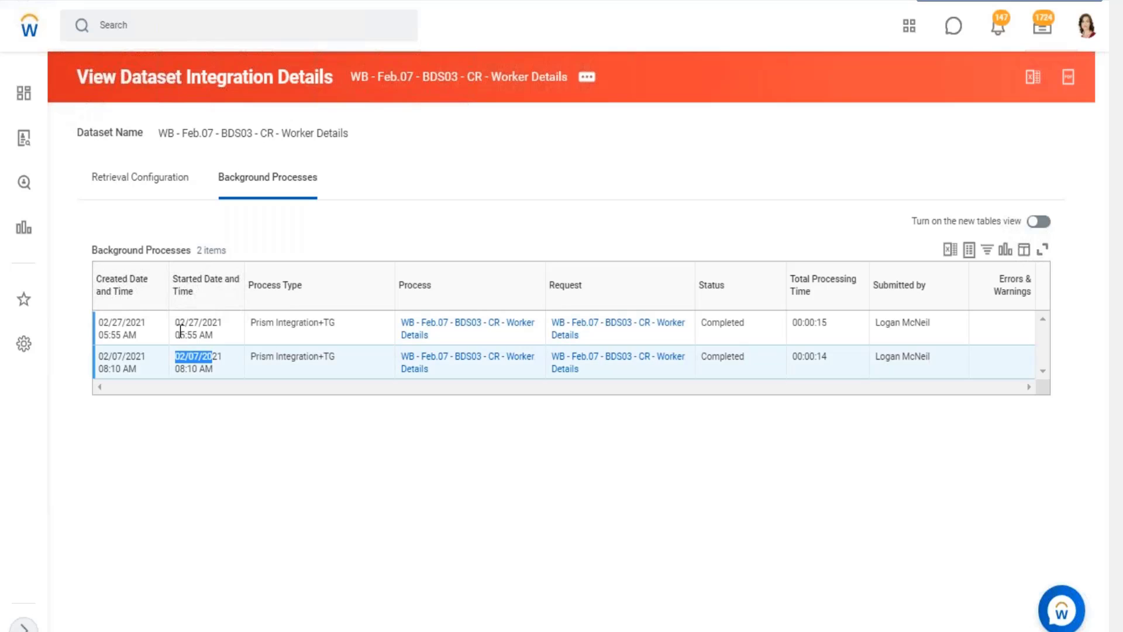
pyautogui.moveTo(180, 322); pyautogui.dragTo(212, 323)
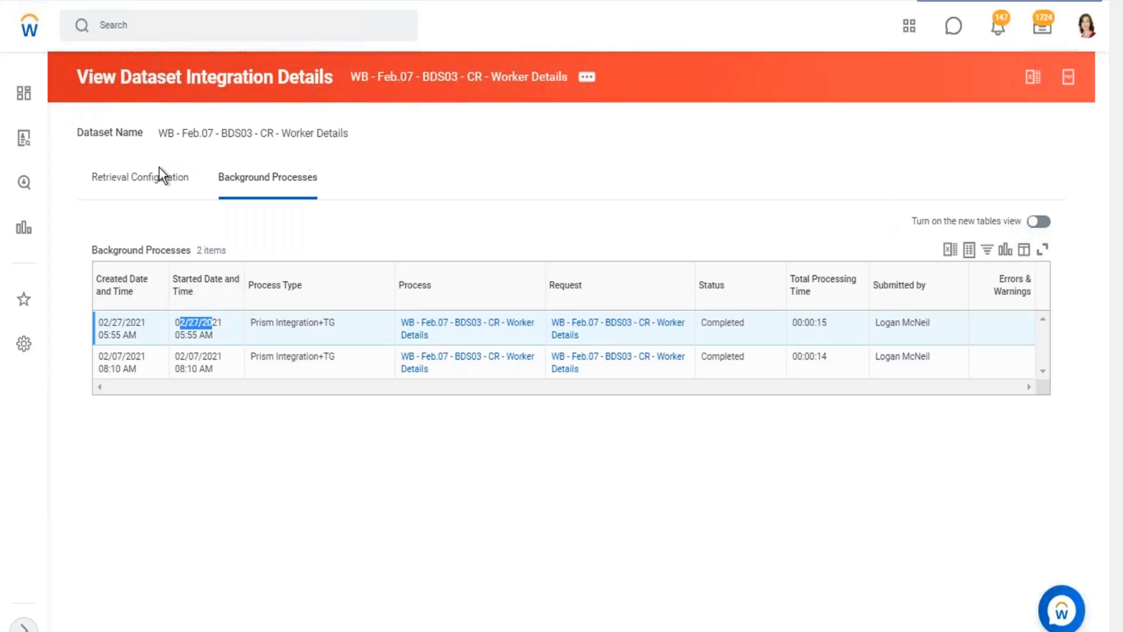
pyautogui.click(259, 136)
# Open the Worker Details dataset's integration details for editing and review the custom report under Transport.
pyautogui.click(587, 76)
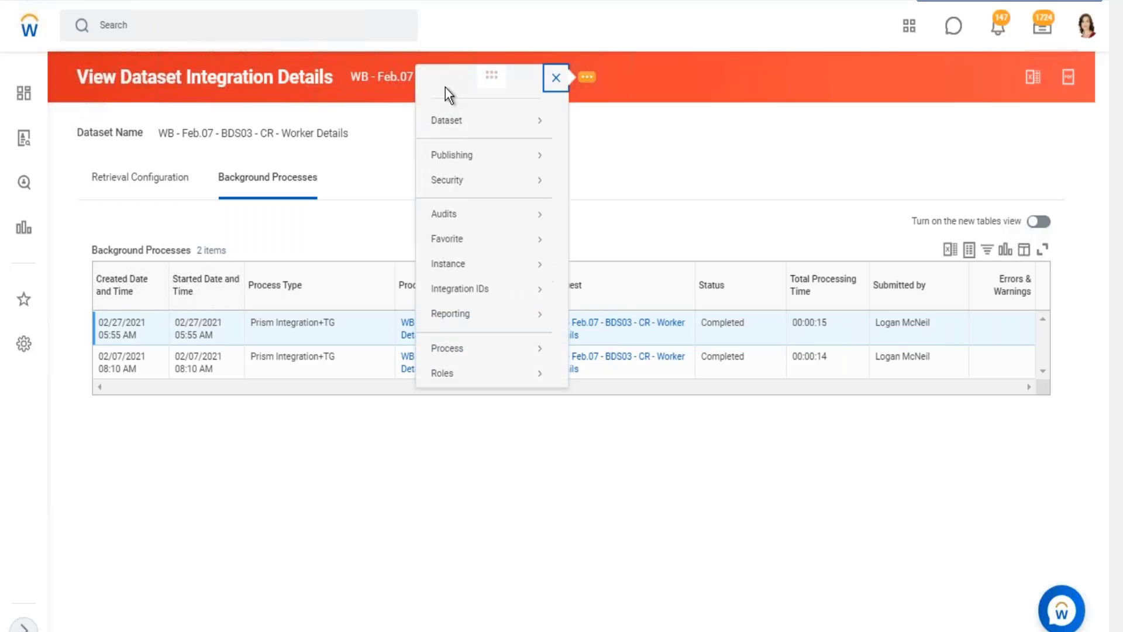
pyautogui.moveTo(458, 127)
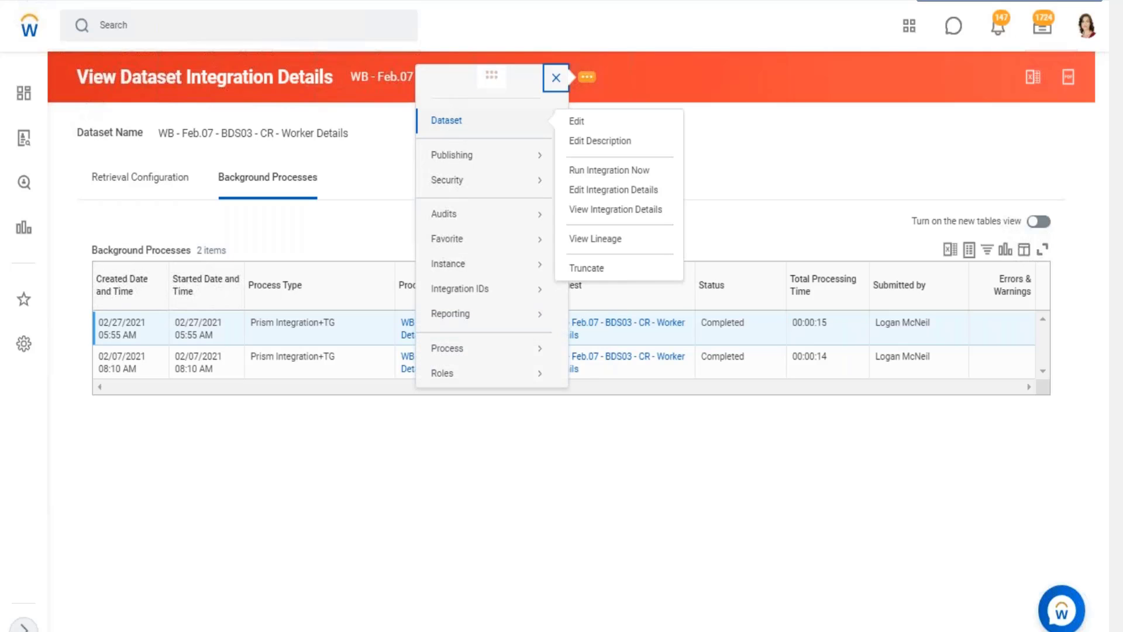
pyautogui.click(591, 190)
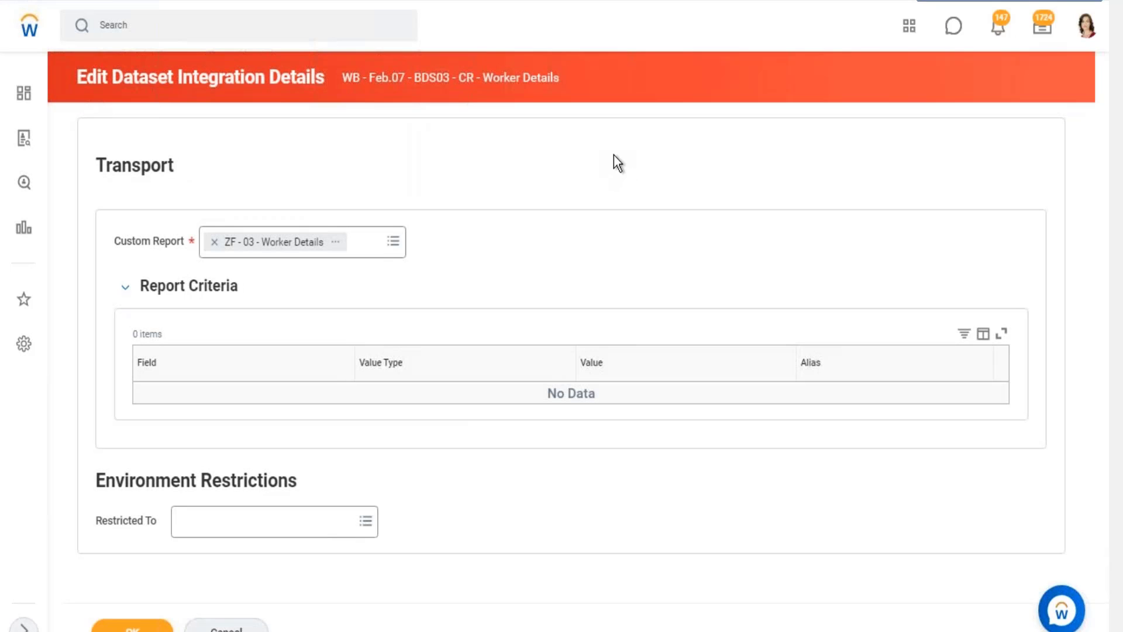
pyautogui.moveTo(94, 166); pyautogui.dragTo(186, 169)
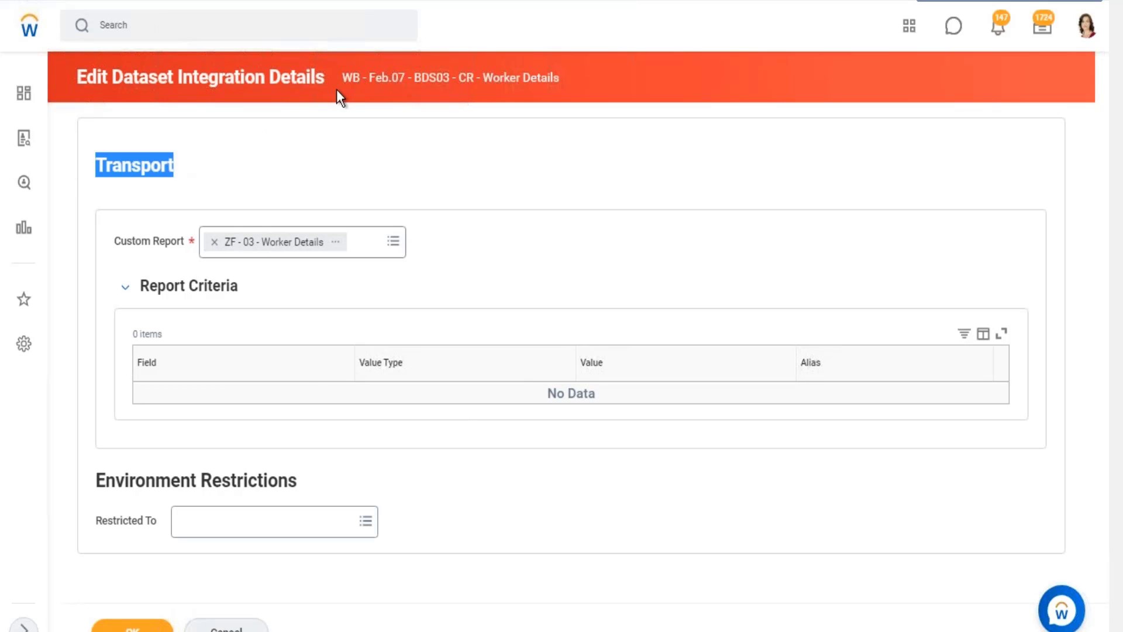
pyautogui.moveTo(128, 240); pyautogui.dragTo(163, 241)
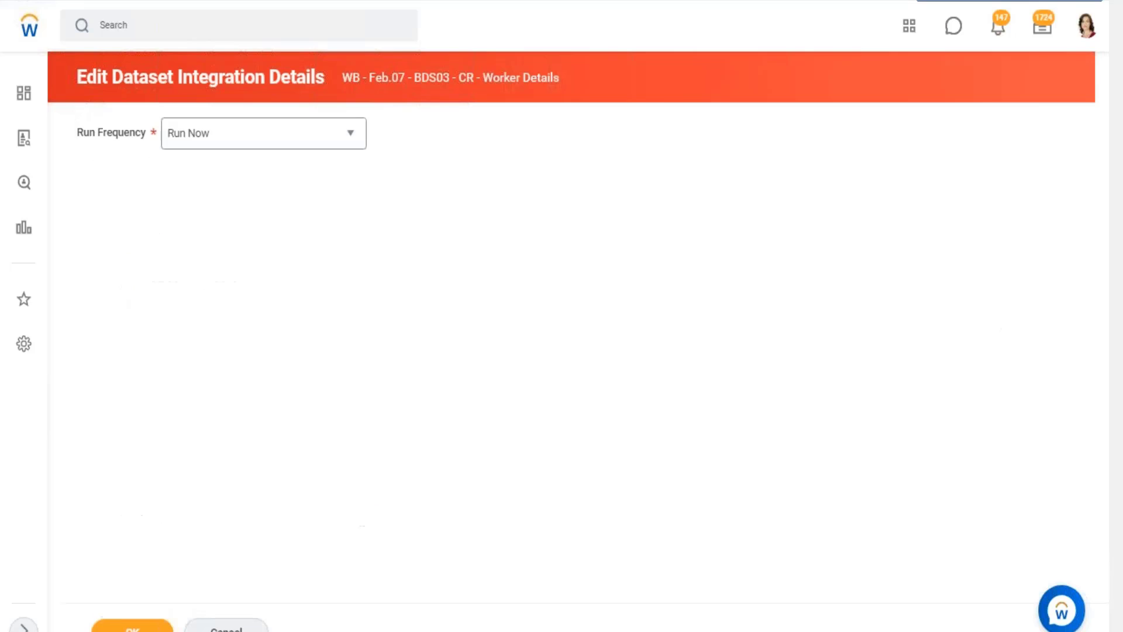
# Set the dataset integration's Run Frequency to Daily Recurrence.
pyautogui.moveTo(88, 136); pyautogui.dragTo(149, 209)
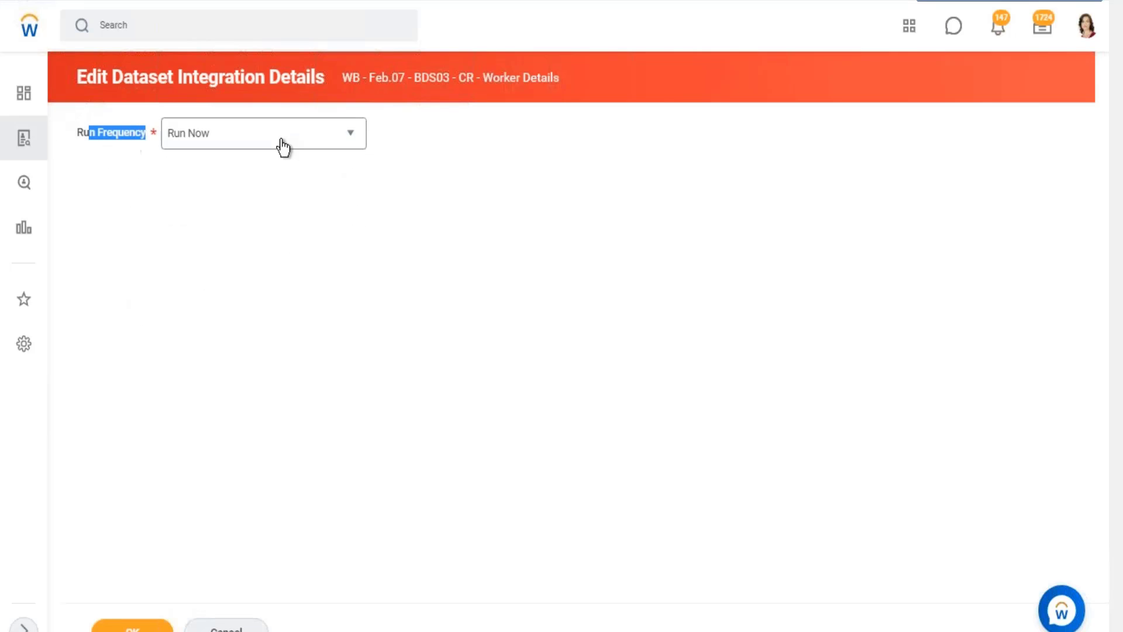
pyautogui.click(339, 143)
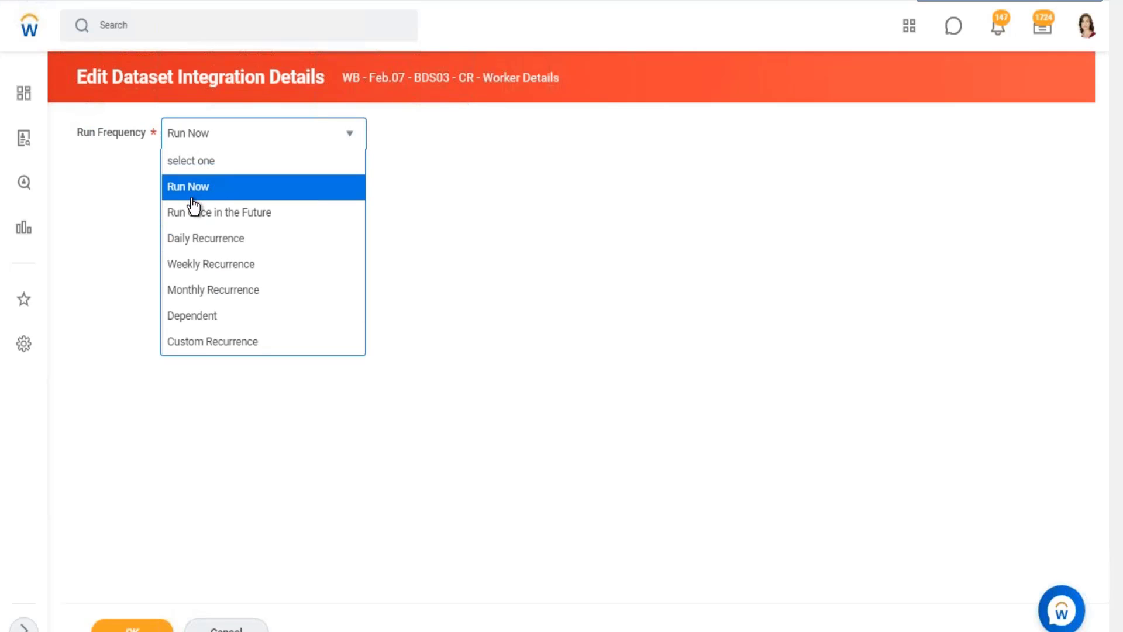
pyautogui.click(250, 248)
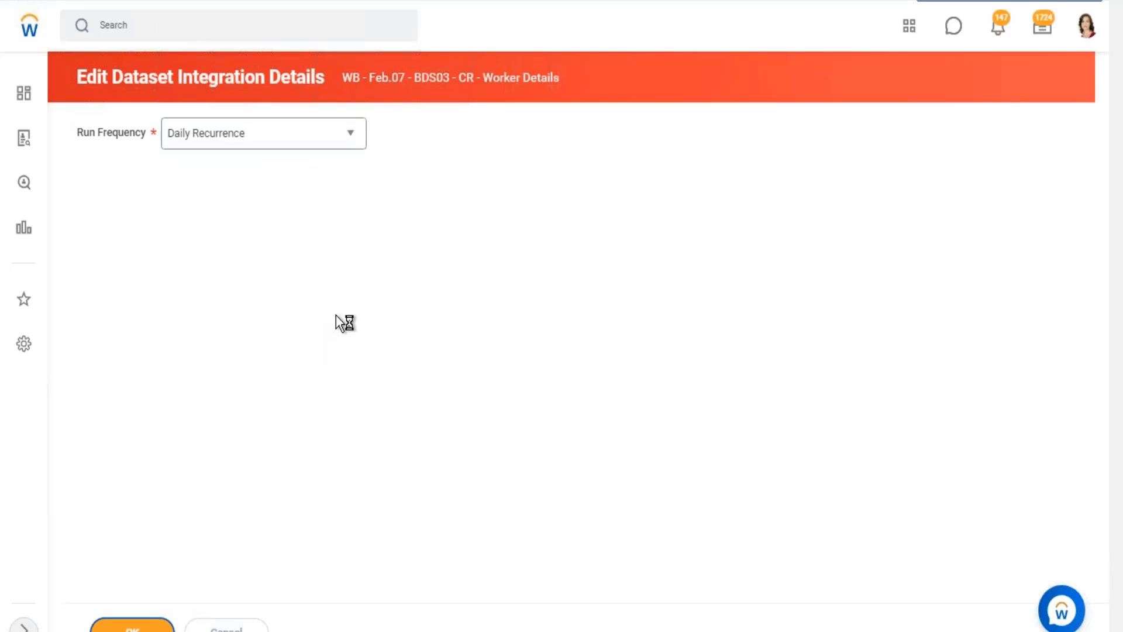
# Make the integration recur every 1 day and review the Start Time, Time Zone and Catch Up Behavior fields.
pyautogui.scroll(-1, 451, 269)
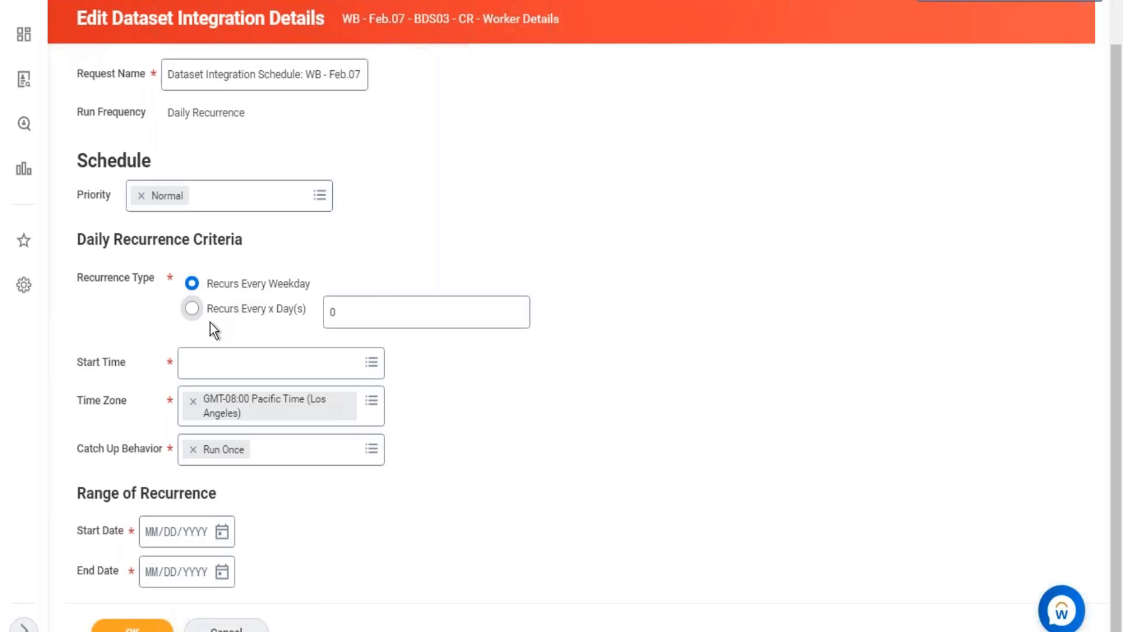
pyautogui.click(192, 309)
pyautogui.click(329, 312)
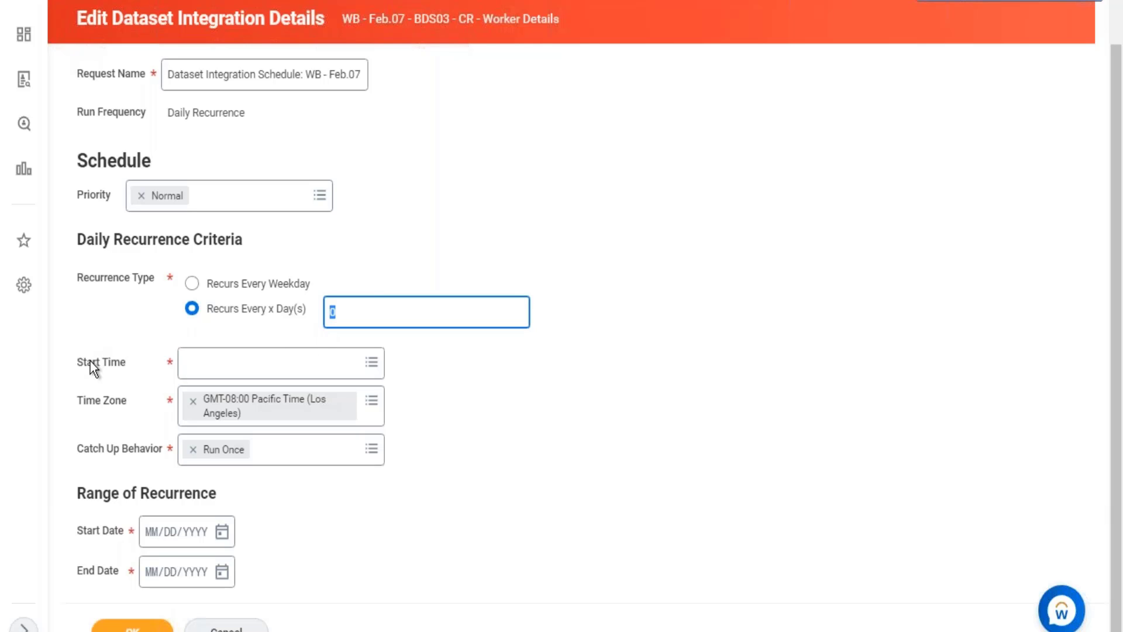
pyautogui.click(123, 363)
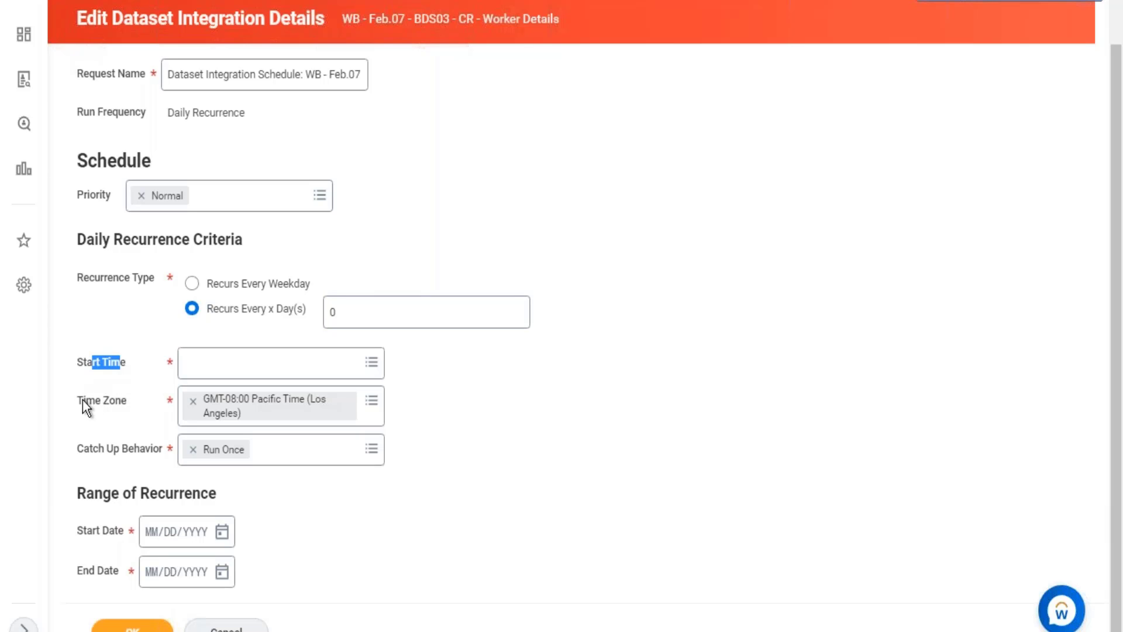
pyautogui.moveTo(82, 398); pyautogui.dragTo(113, 403)
pyautogui.click(374, 459)
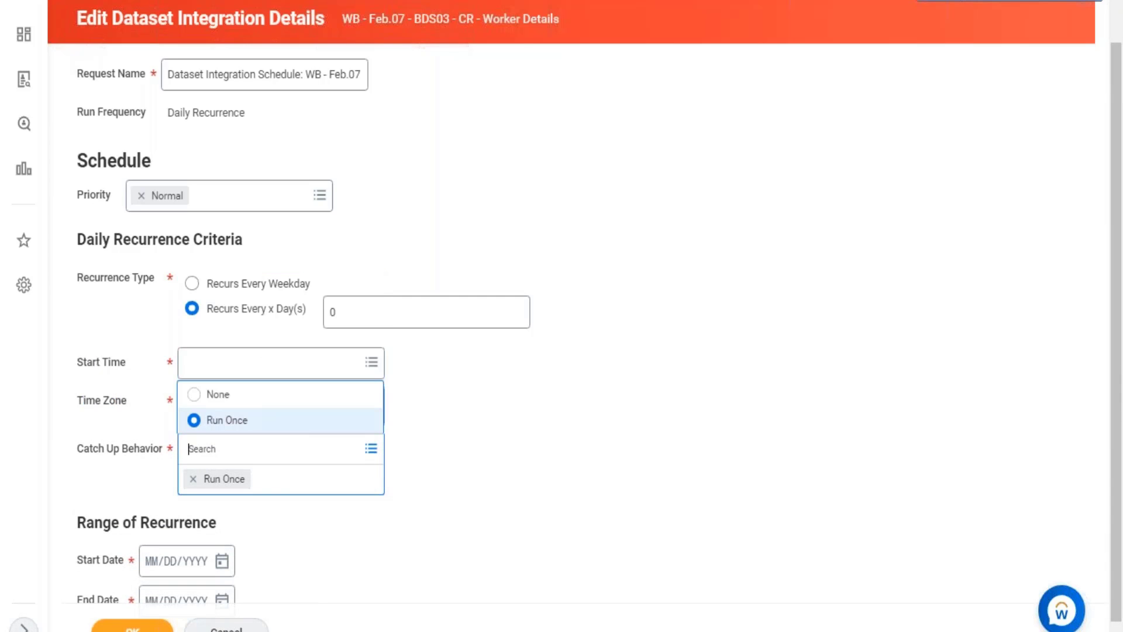
pyautogui.click(523, 425)
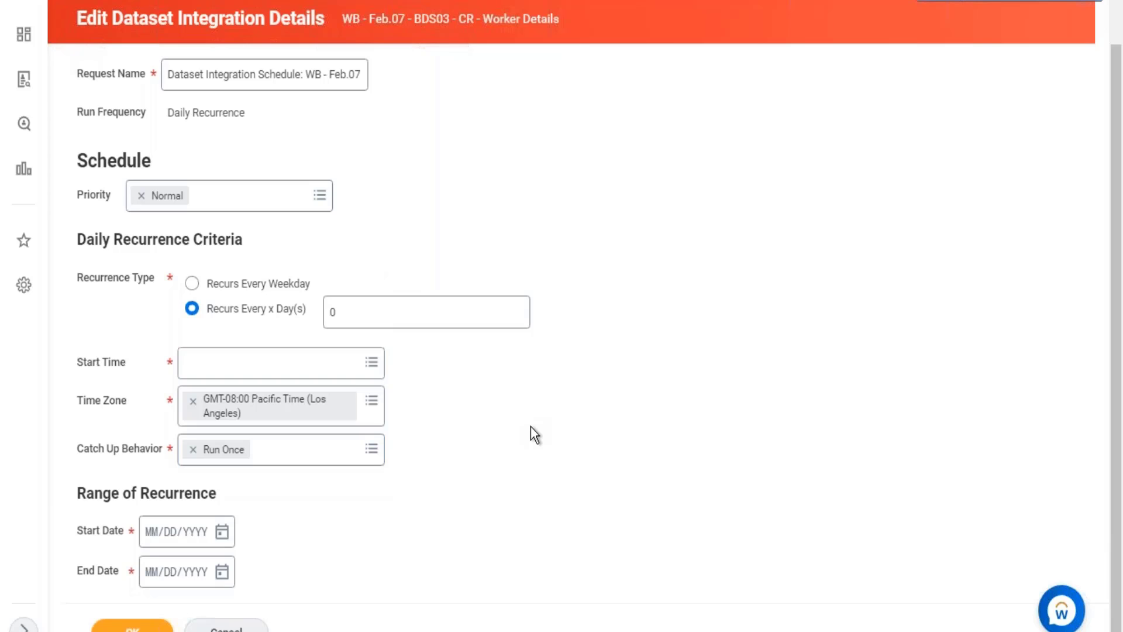
pyautogui.click(359, 312)
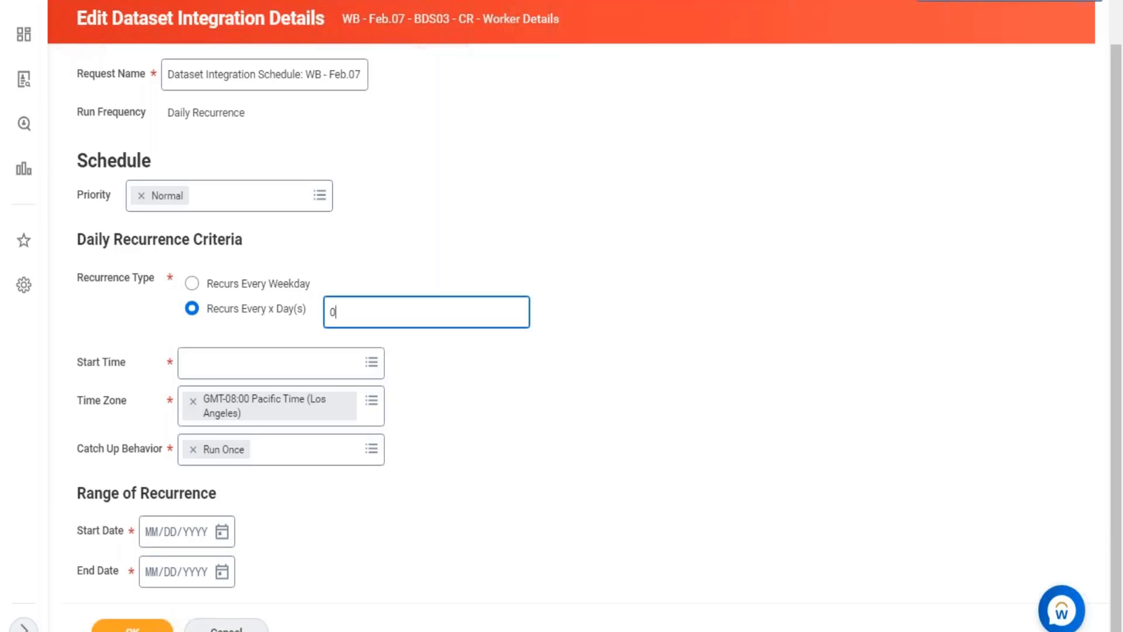
pyautogui.write('1')
pyautogui.click(683, 374)
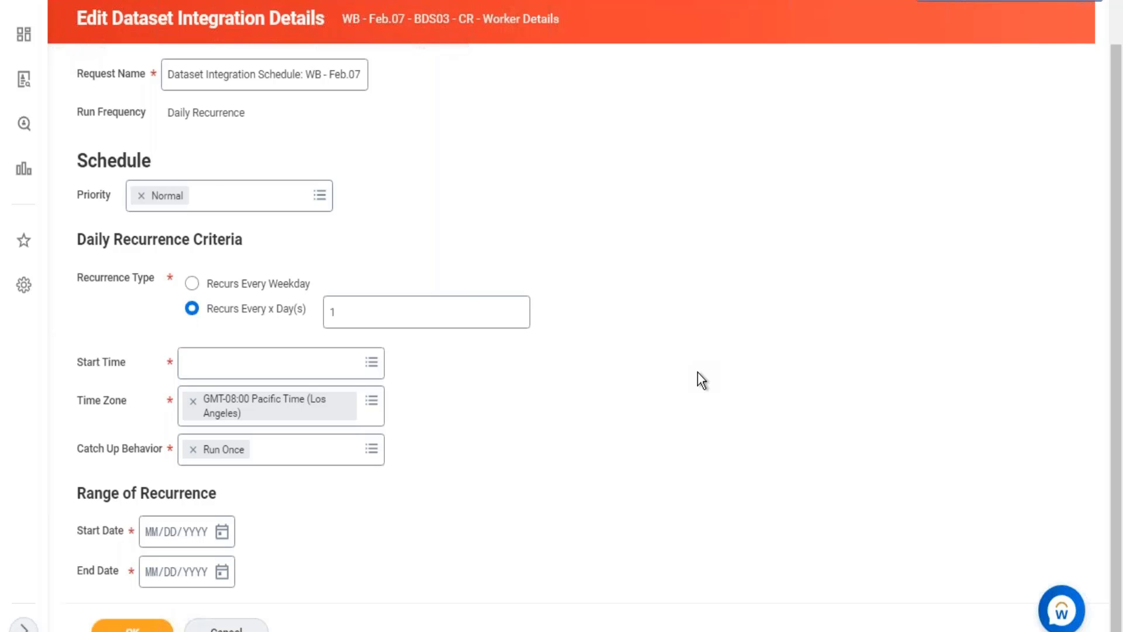
# Try None as the schedule's Catch Up Behavior and restore it to Run Once.
pyautogui.click(369, 453)
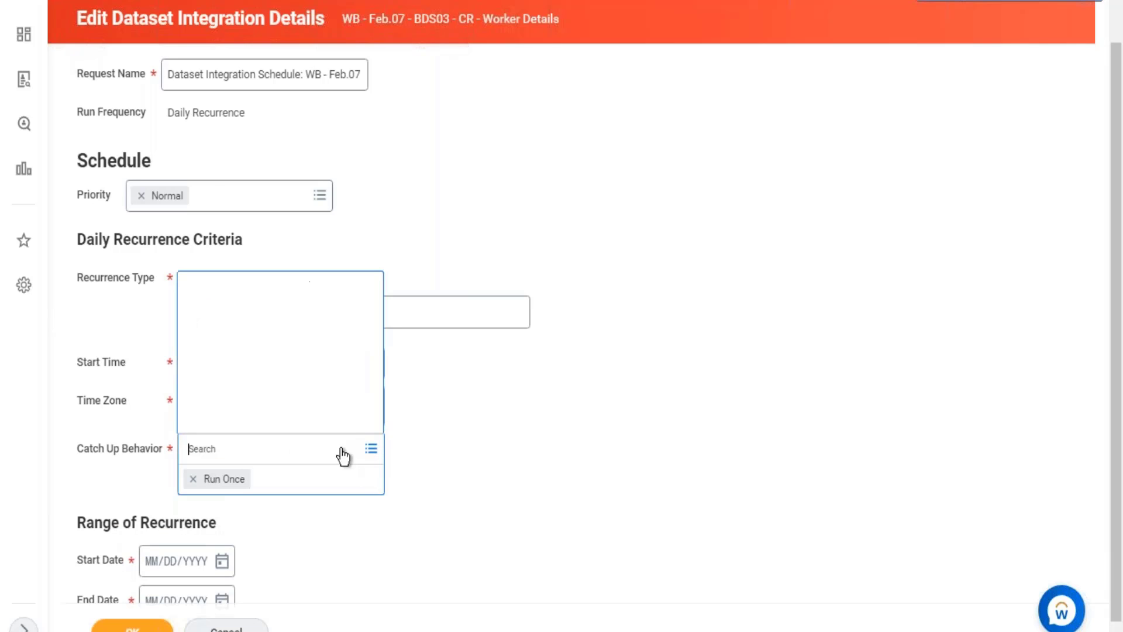
pyautogui.click(258, 397)
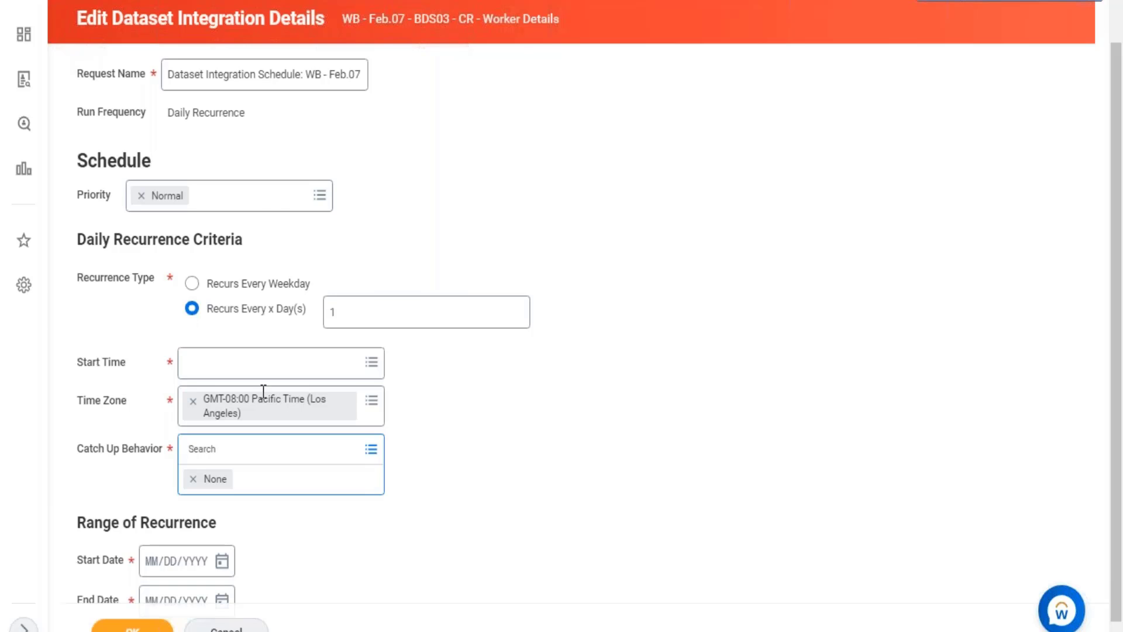
pyautogui.scroll(2, 454, 62)
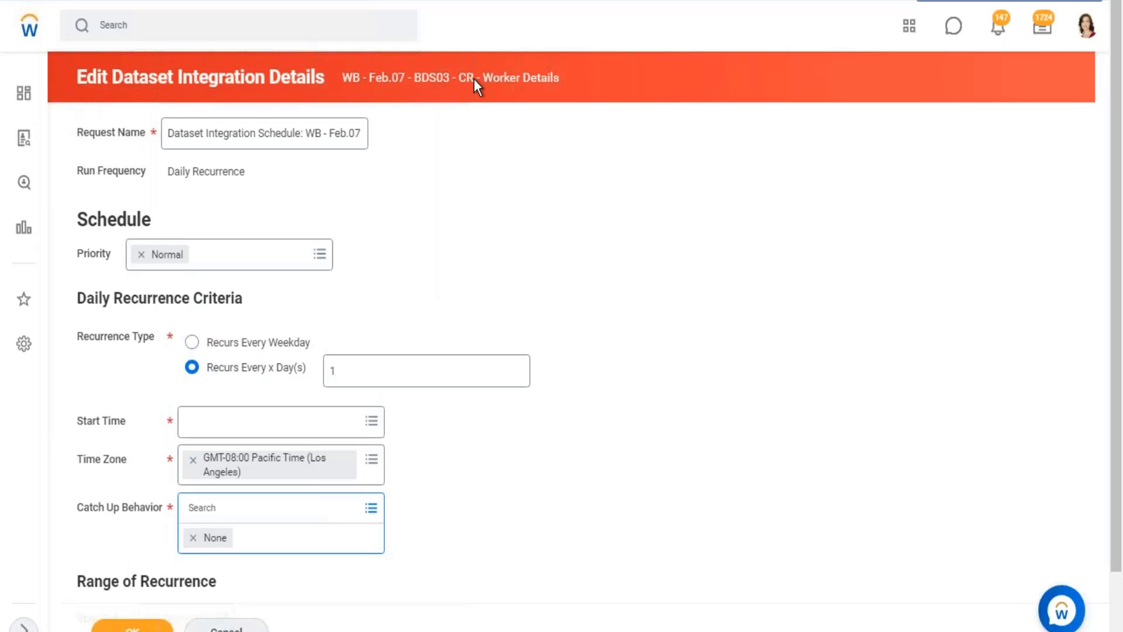
pyautogui.moveTo(474, 78); pyautogui.dragTo(529, 108)
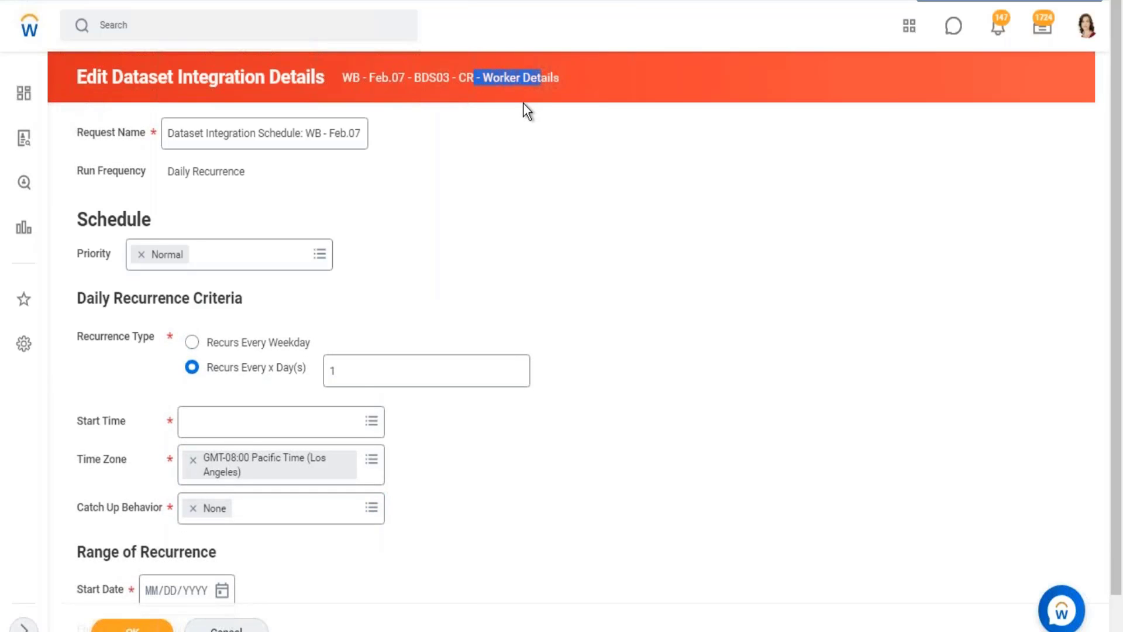
pyautogui.scroll(-1, 328, 514)
pyautogui.click(372, 449)
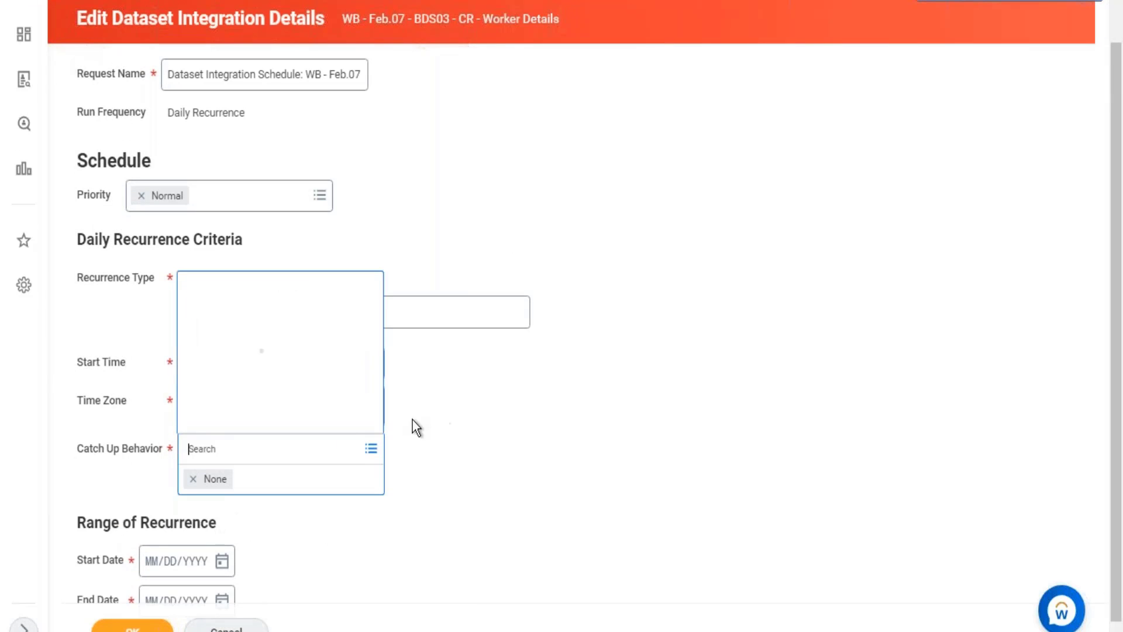
pyautogui.click(231, 420)
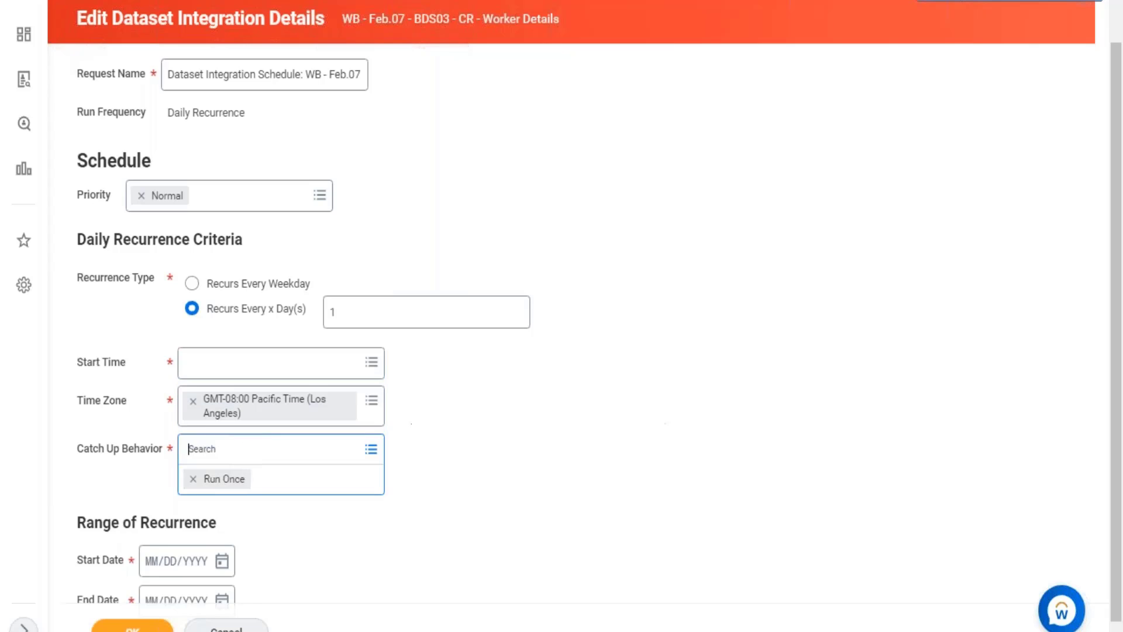
pyautogui.click(660, 405)
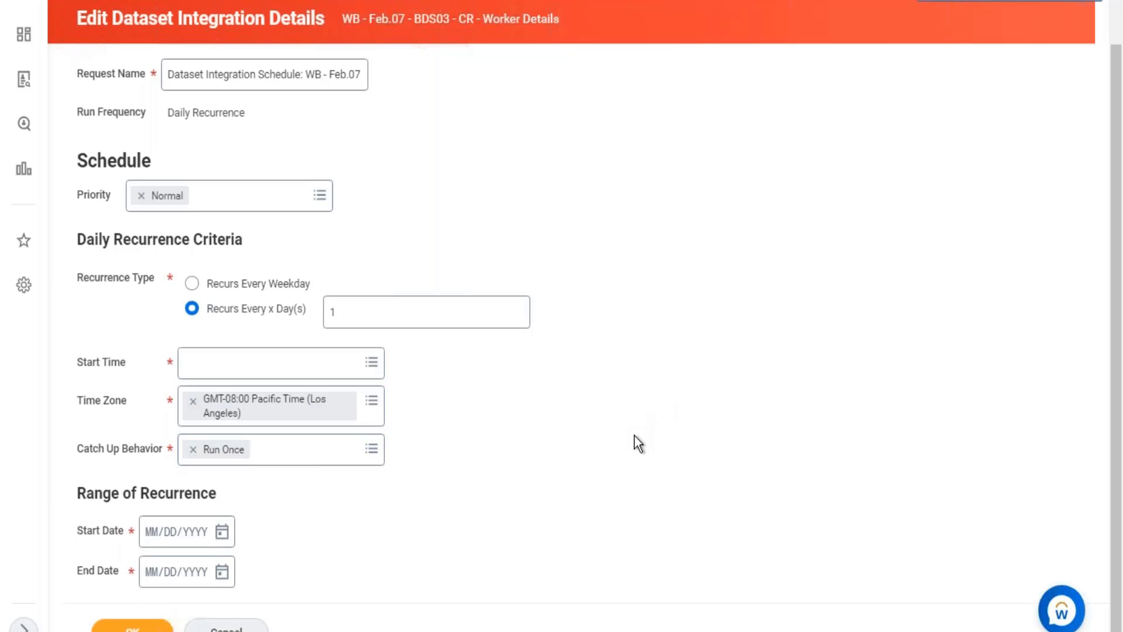
# Switch to Excel and enter "CR >" in C7, "Hire" in D7 and 12:00 PM in E7 of sheet 28.02.
pyautogui.moveTo(339, 19); pyautogui.dragTo(537, 19)
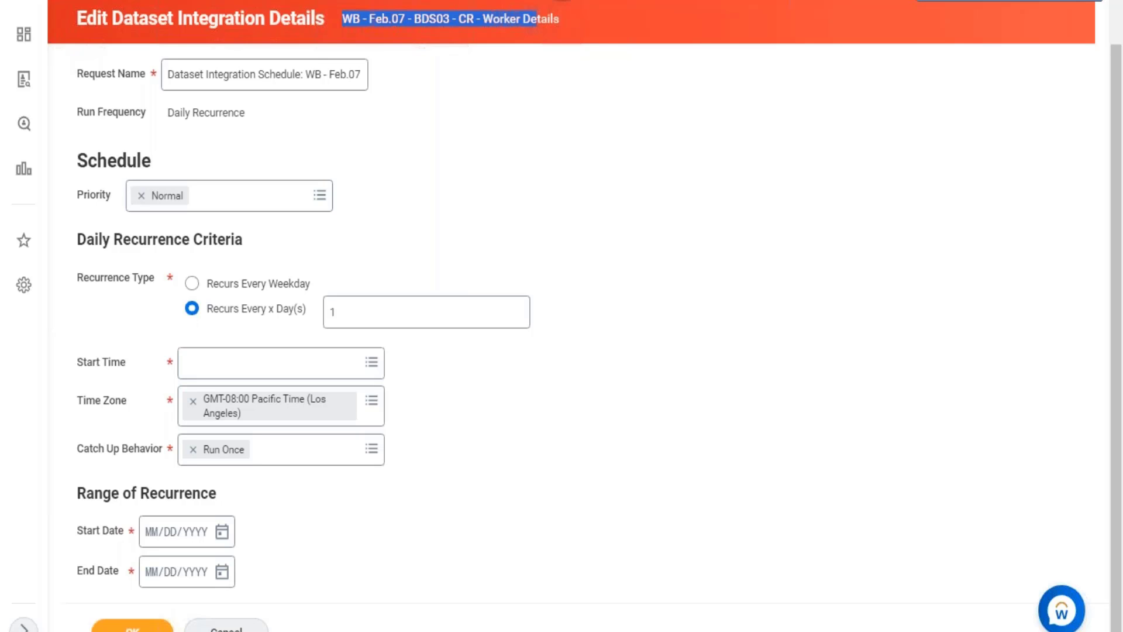
pyautogui.click(1054, 1)
pyautogui.click(704, 333)
pyautogui.write('C')
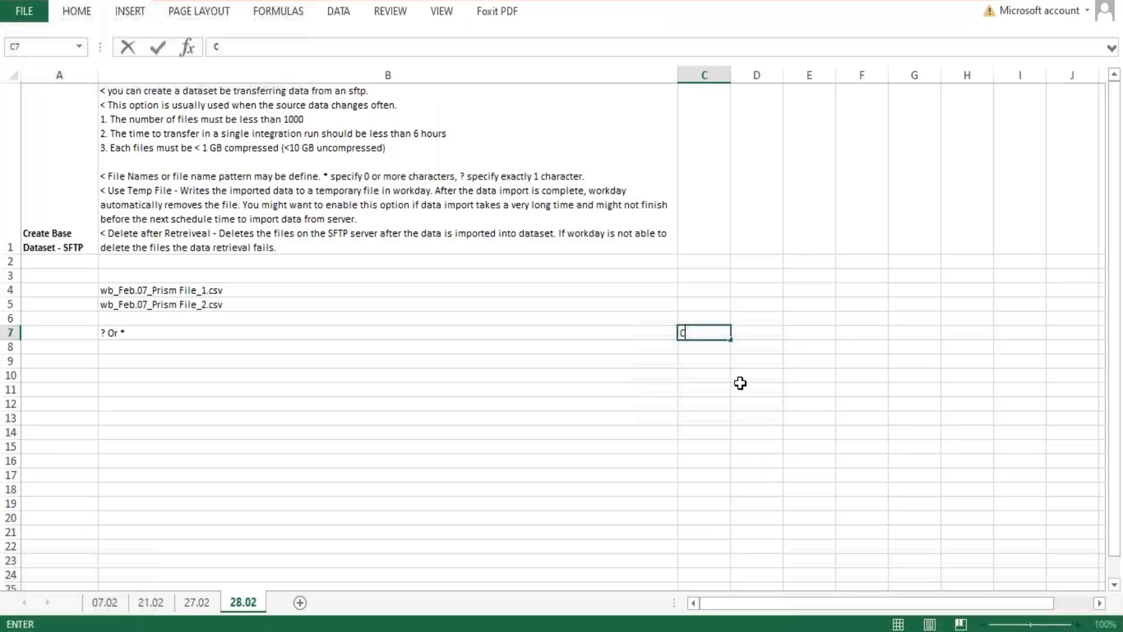
pyautogui.write('R >')
pyautogui.press('Tab')
pyautogui.write('Hire')
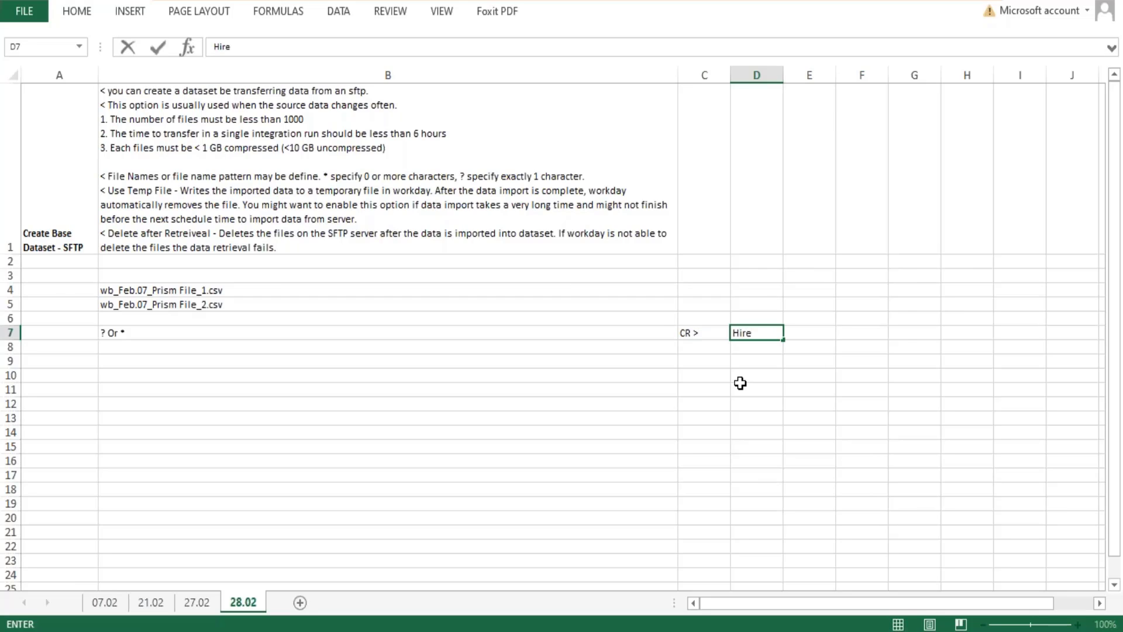
pyautogui.press('Tab')
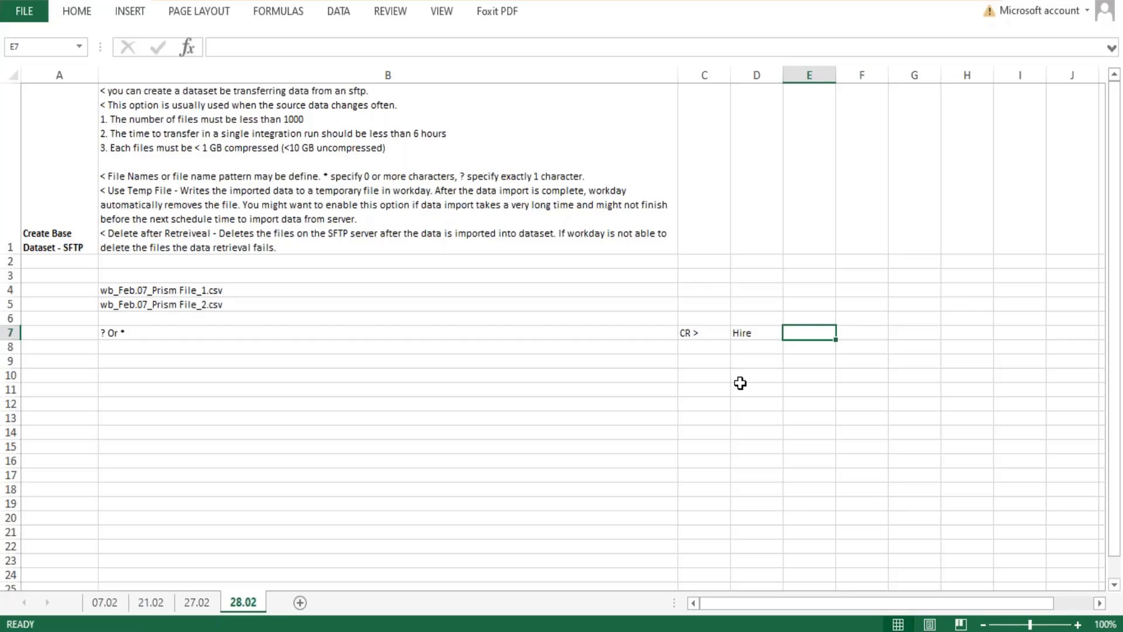
pyautogui.write('12')
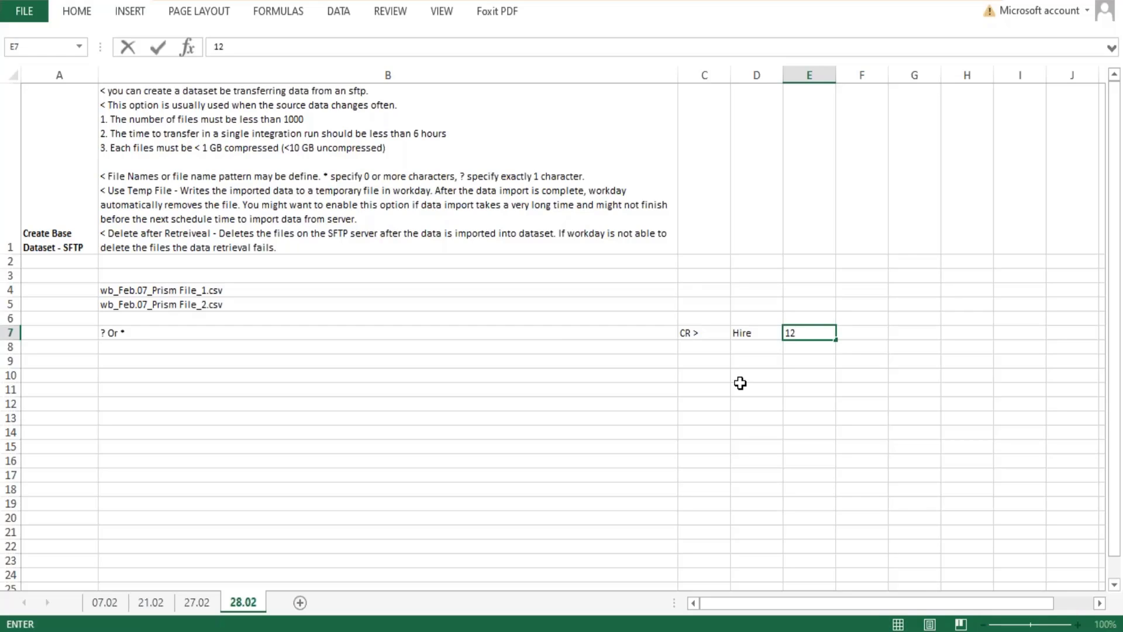
pyautogui.write(':00 PM')
pyautogui.press('Tab')
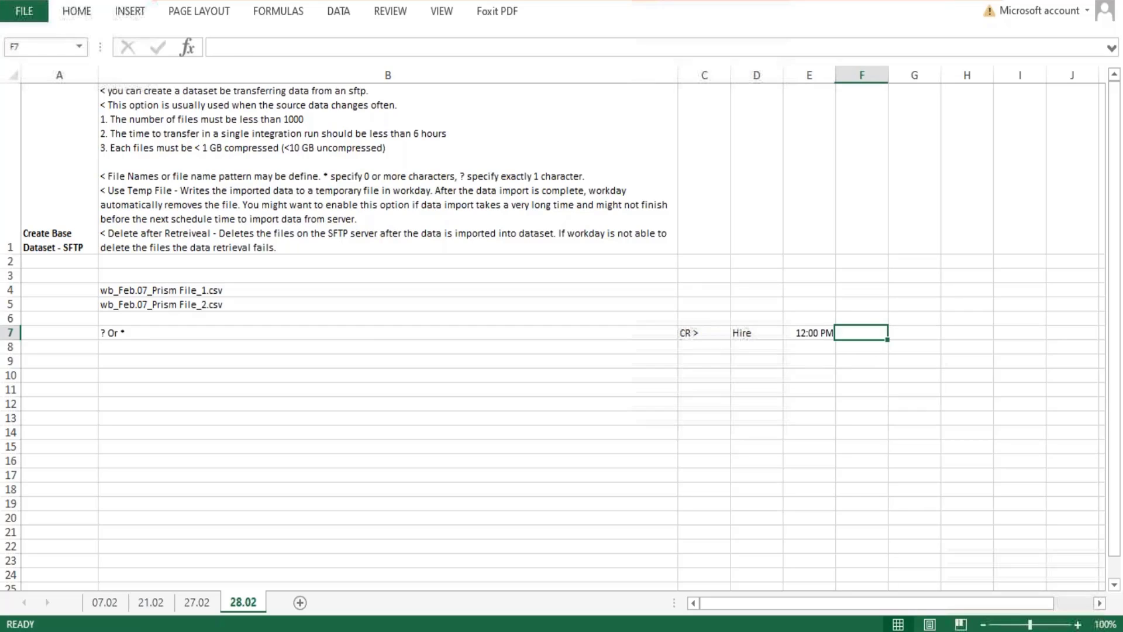
# Enter 11:55 PM in F7 and "Integration" in G7 of sheet 28.02.
pyautogui.write('11')
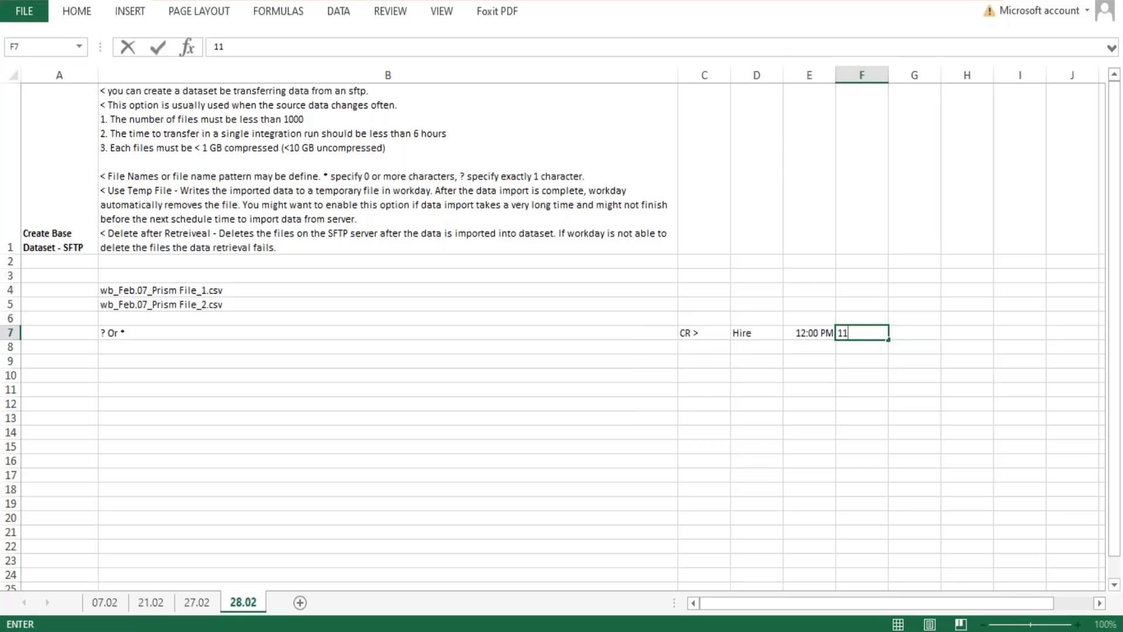
pyautogui.write(':55 PM')
pyautogui.press('Tab')
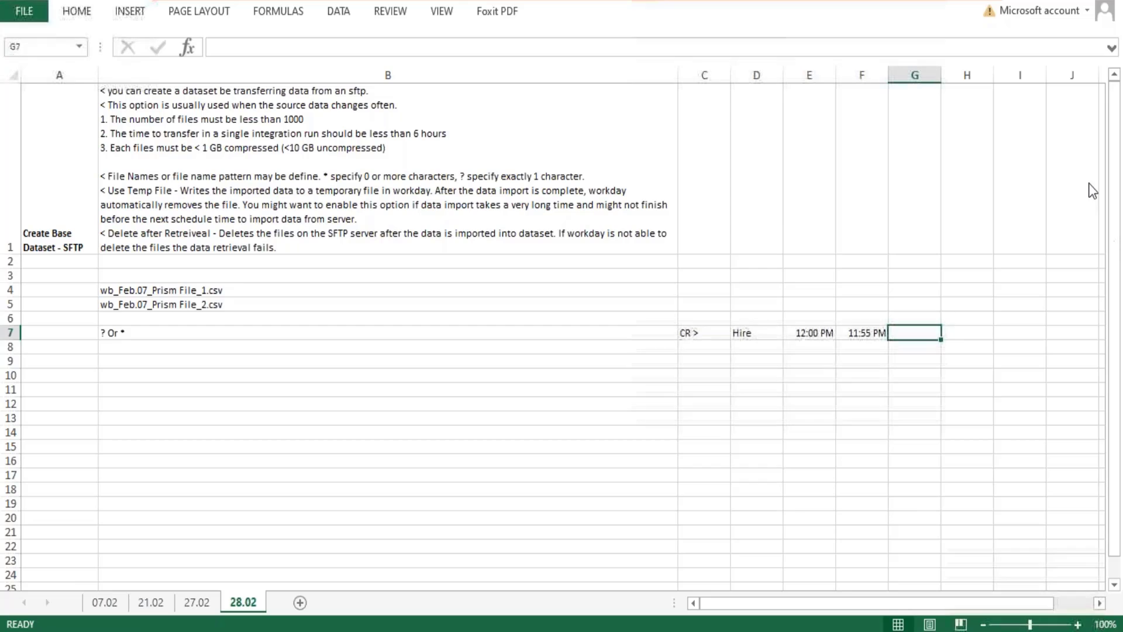
pyautogui.write('Integra')
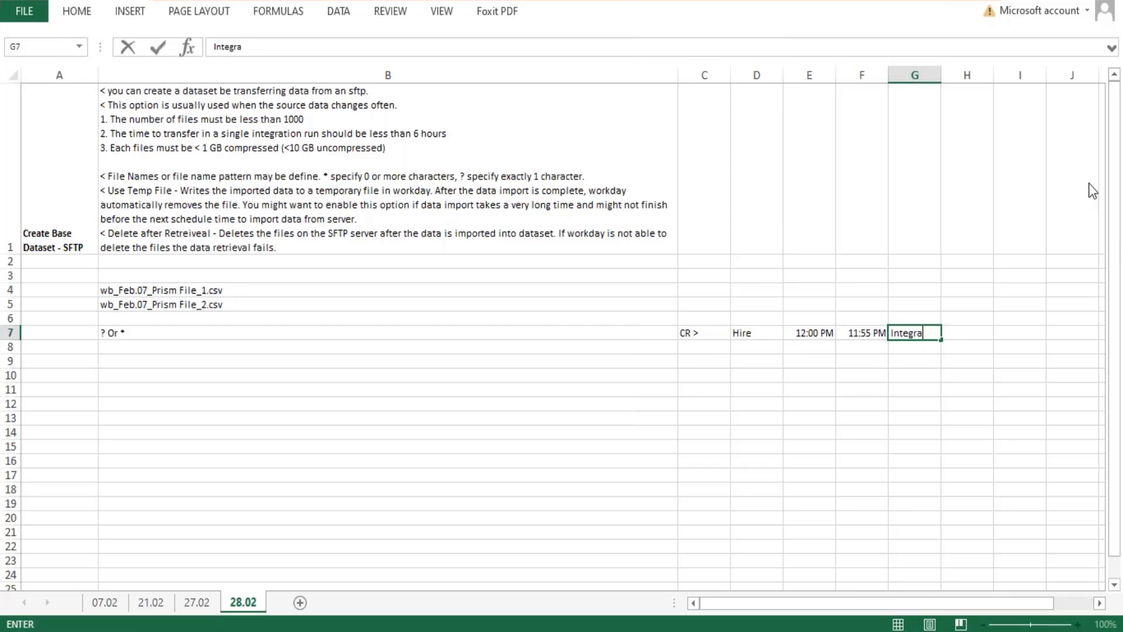
pyautogui.write('tion')
pyautogui.press('Return')
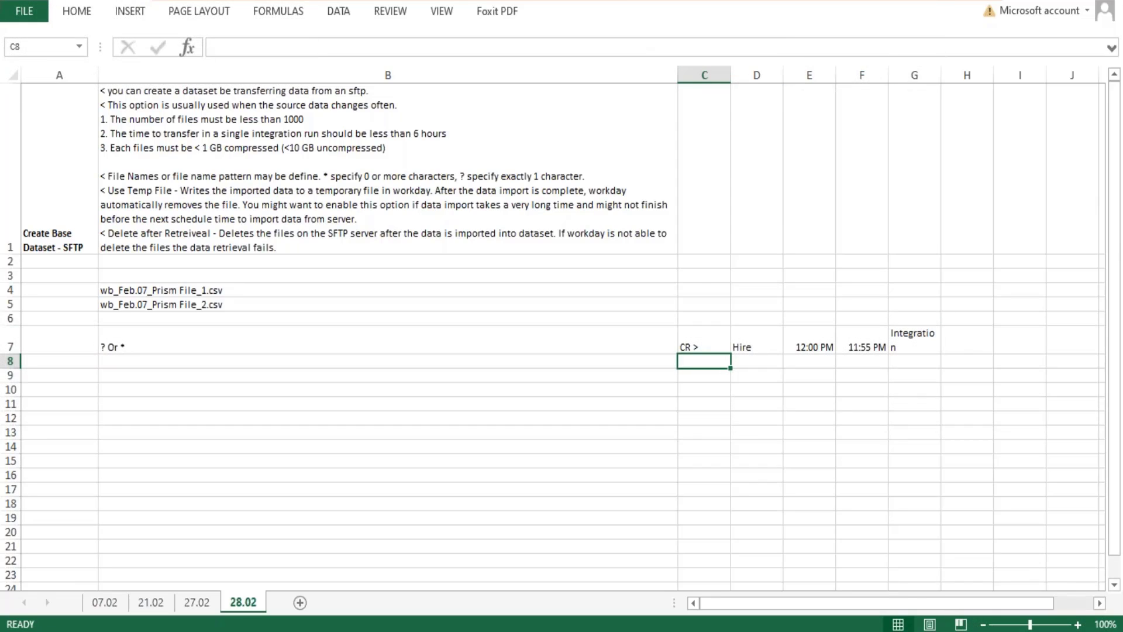
# Widen column G so that "Integration" fits on a single line in G7.
pyautogui.click(915, 342)
pyautogui.click(867, 345)
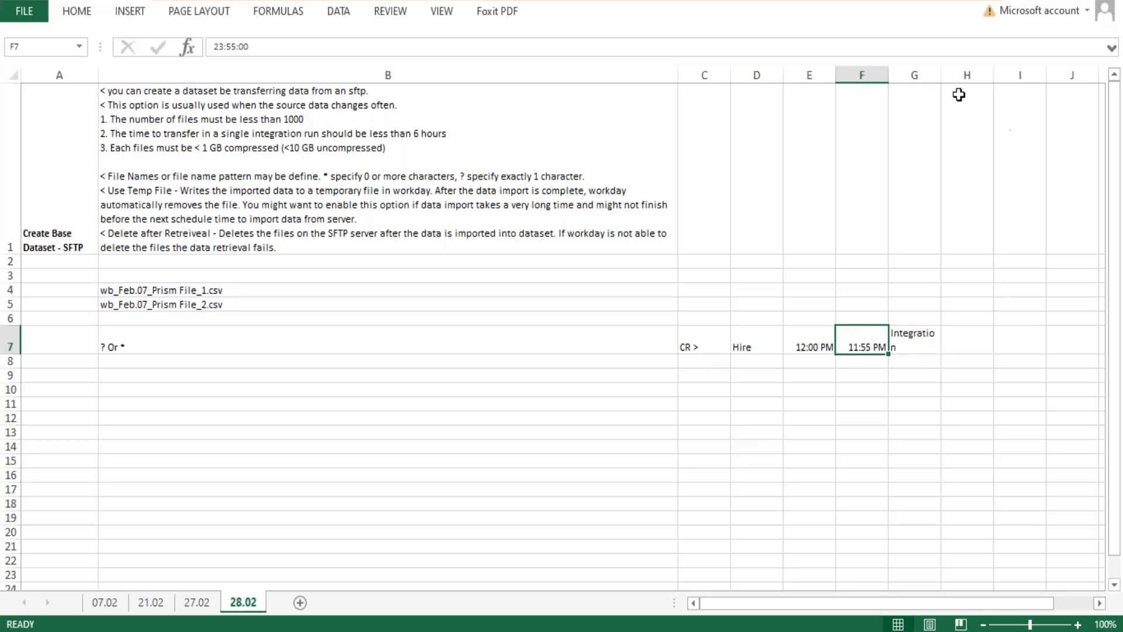
pyautogui.moveTo(942, 75); pyautogui.dragTo(975, 75)
# Change the time in E7 beside "Hire" to 12:00 AM.
pyautogui.click(829, 345)
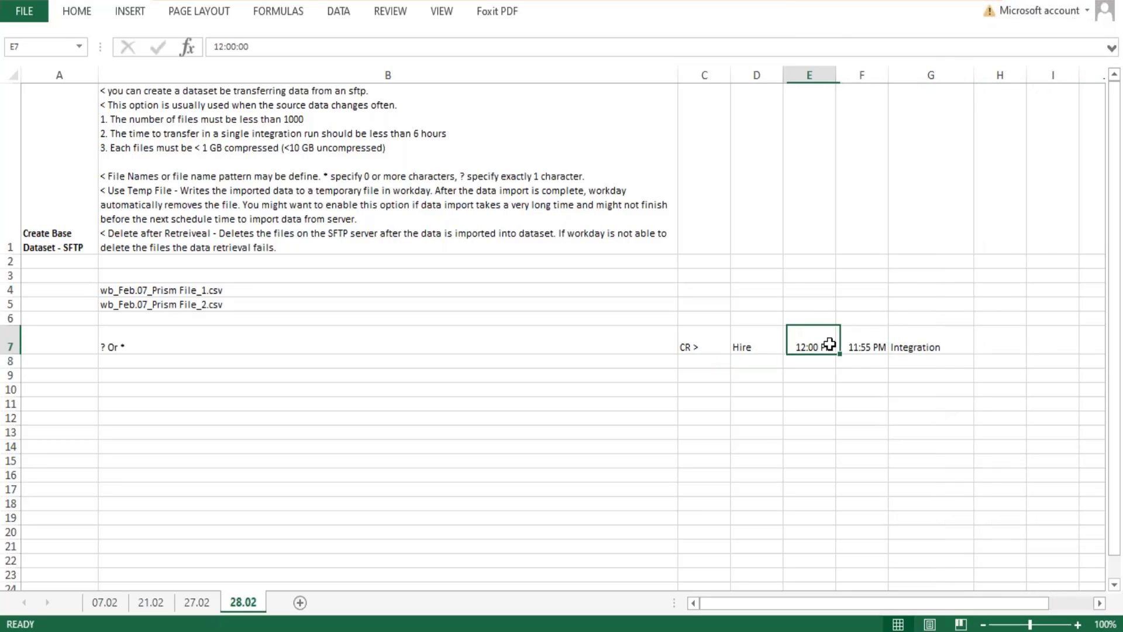
pyautogui.doubleClick(830, 345)
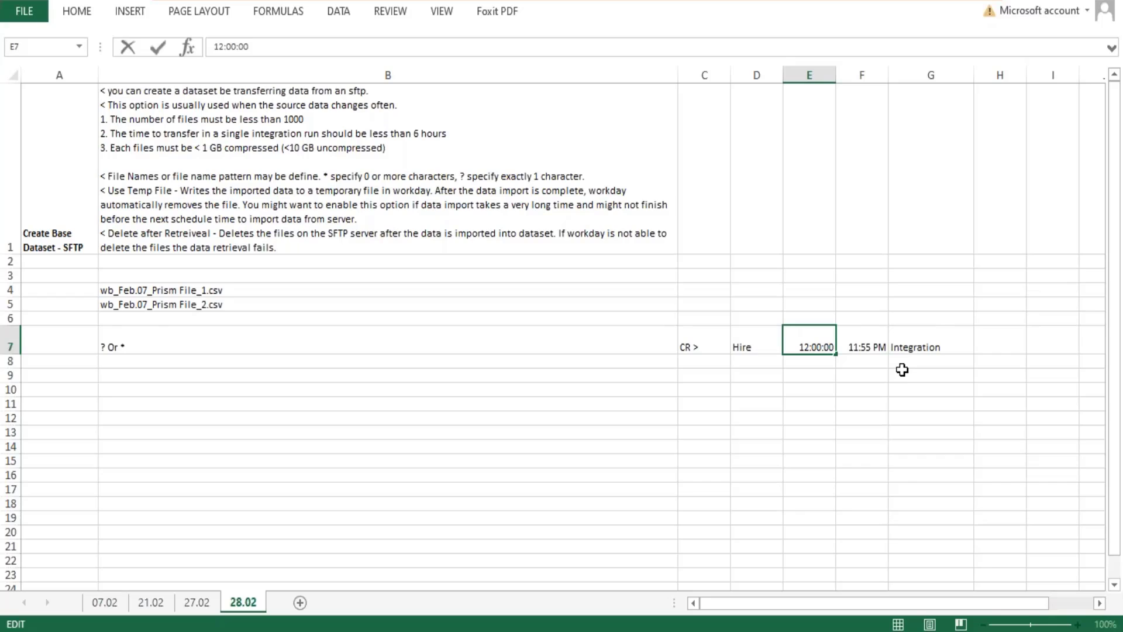
pyautogui.press('Return')
pyautogui.click(805, 333)
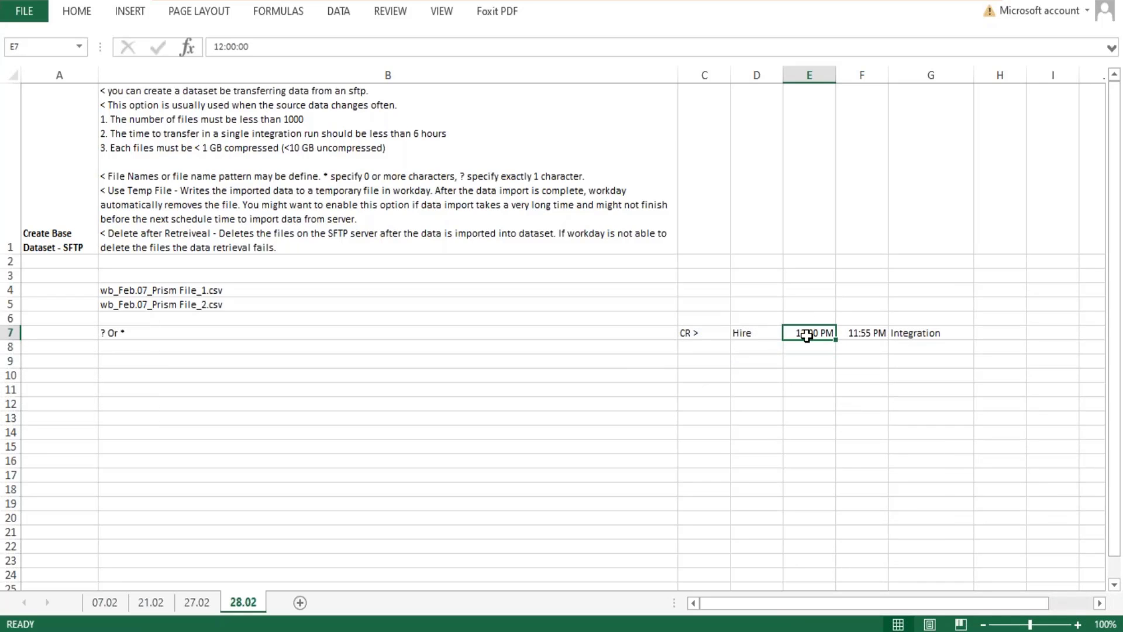
pyautogui.write('12:')
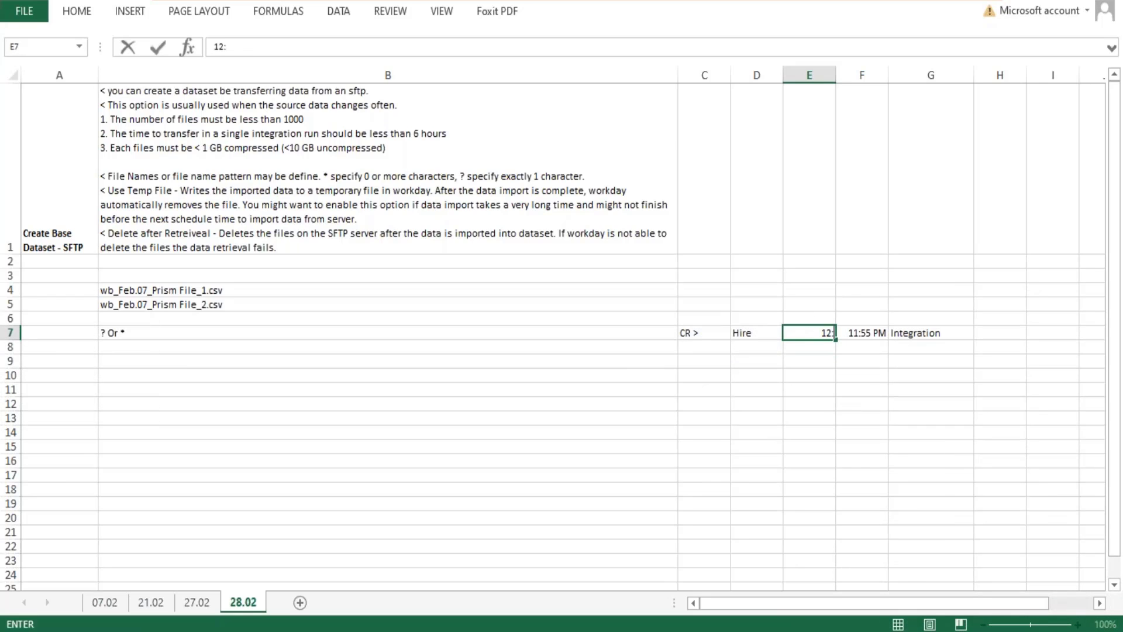
pyautogui.write('00 AM')
pyautogui.press('Return')
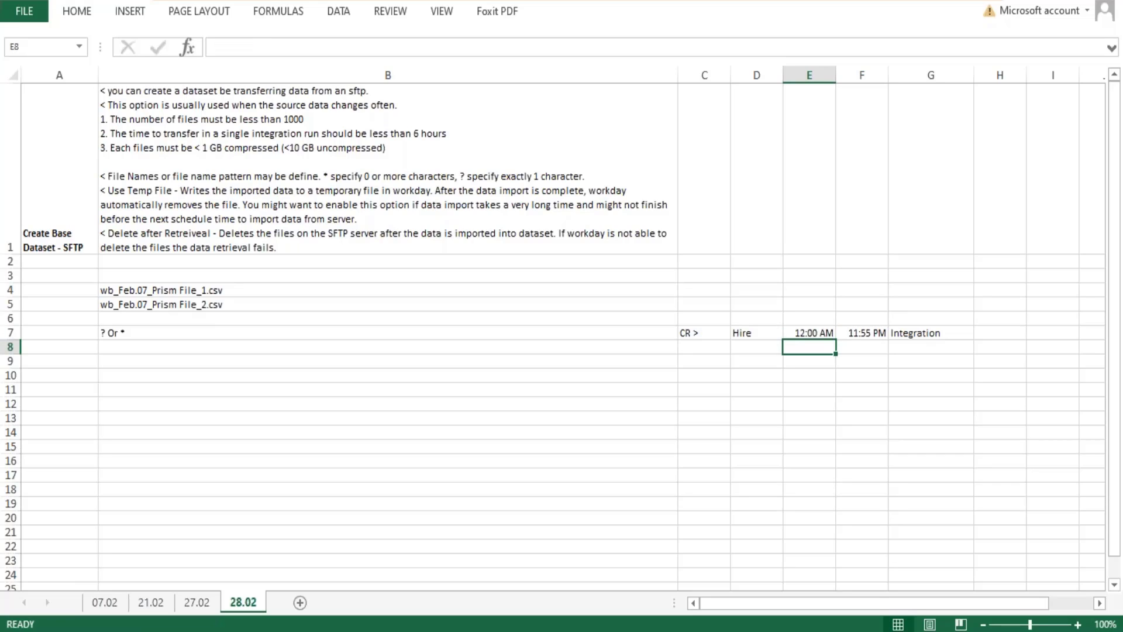
# Review the row 7 example, pointing out the time range in E7:F7, the "CR >" entry and the "Integration" entry.
pyautogui.click(818, 334)
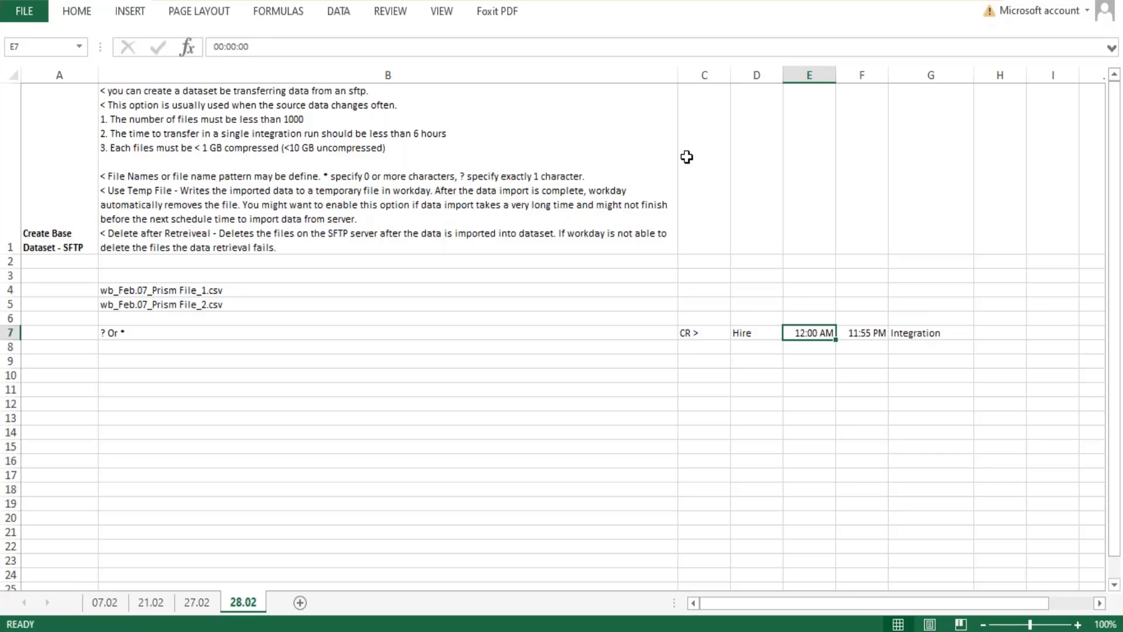
pyautogui.click(932, 334)
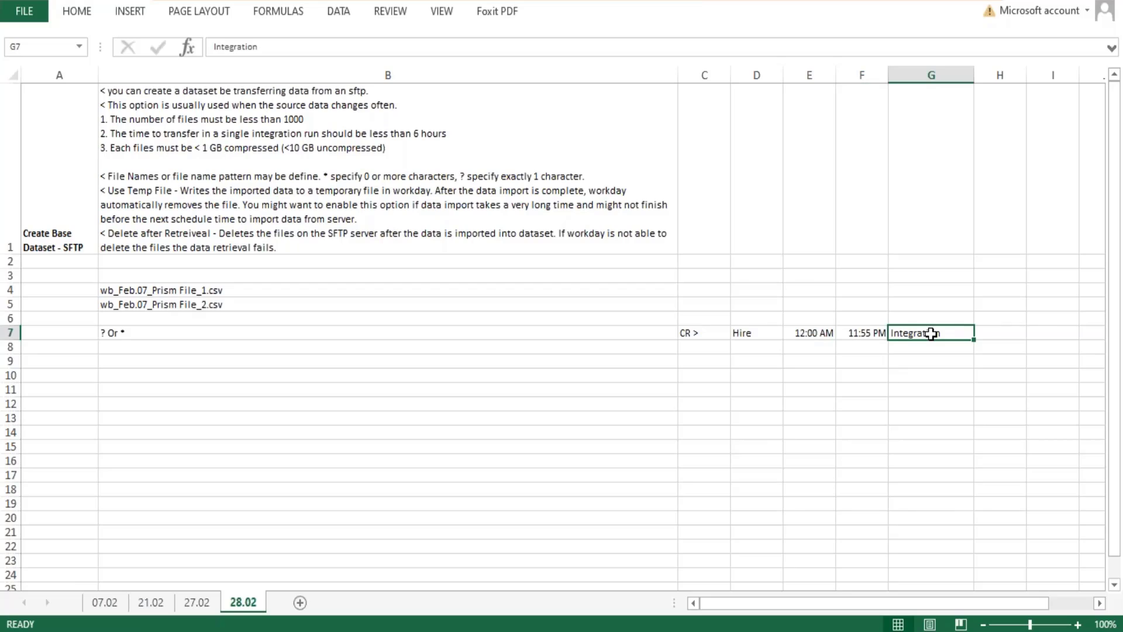
pyautogui.click(691, 334)
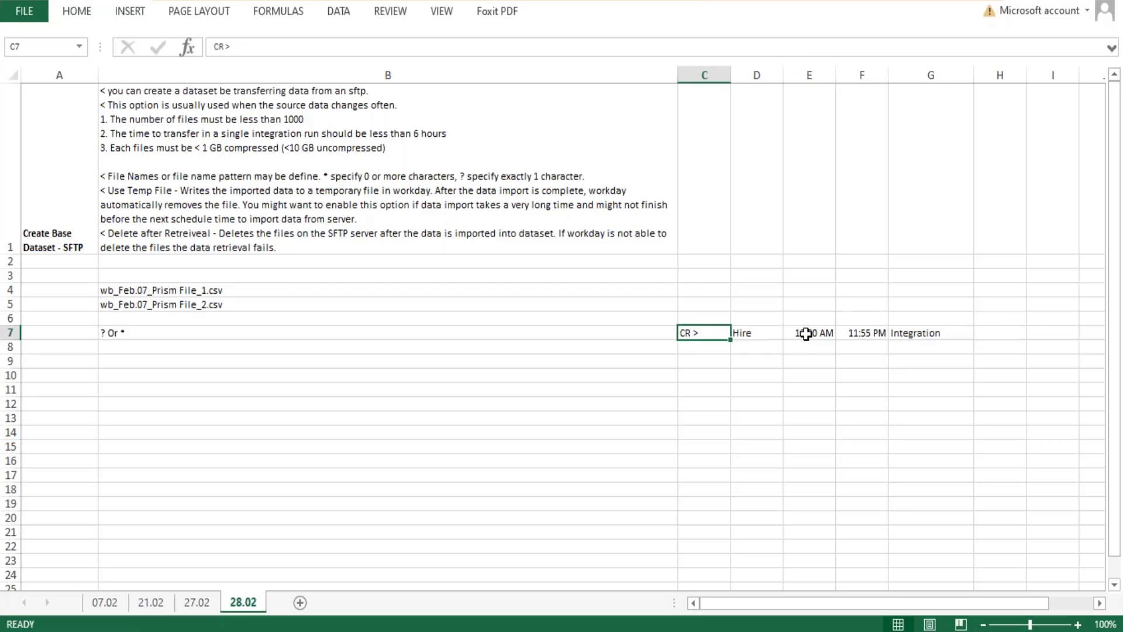
pyautogui.moveTo(806, 334); pyautogui.dragTo(858, 331)
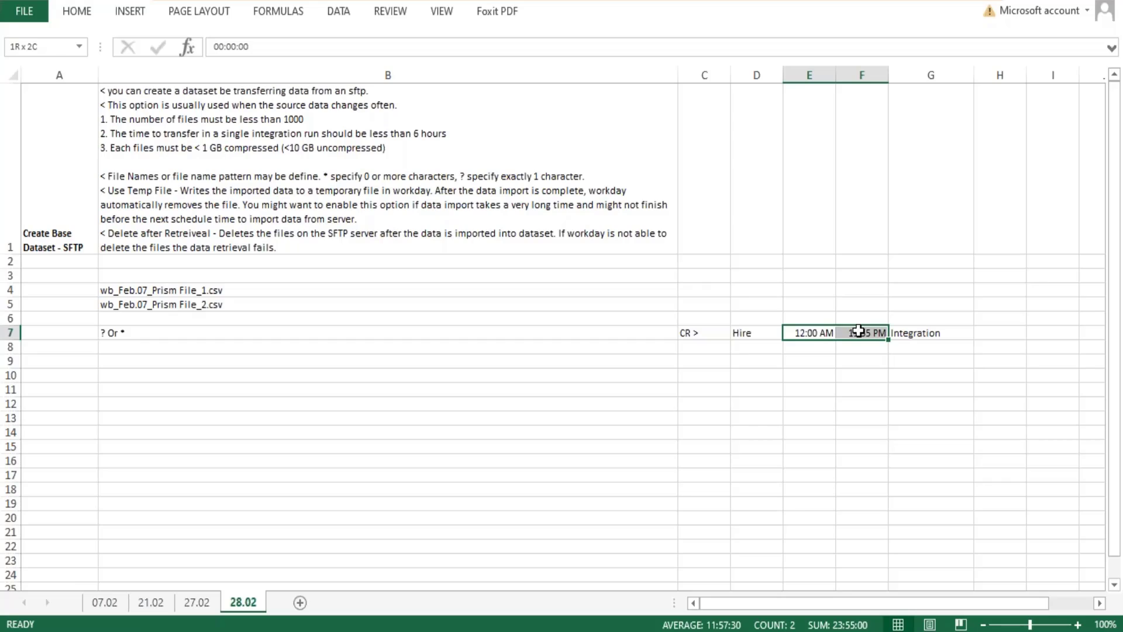
pyautogui.moveTo(858, 332); pyautogui.dragTo(858, 331)
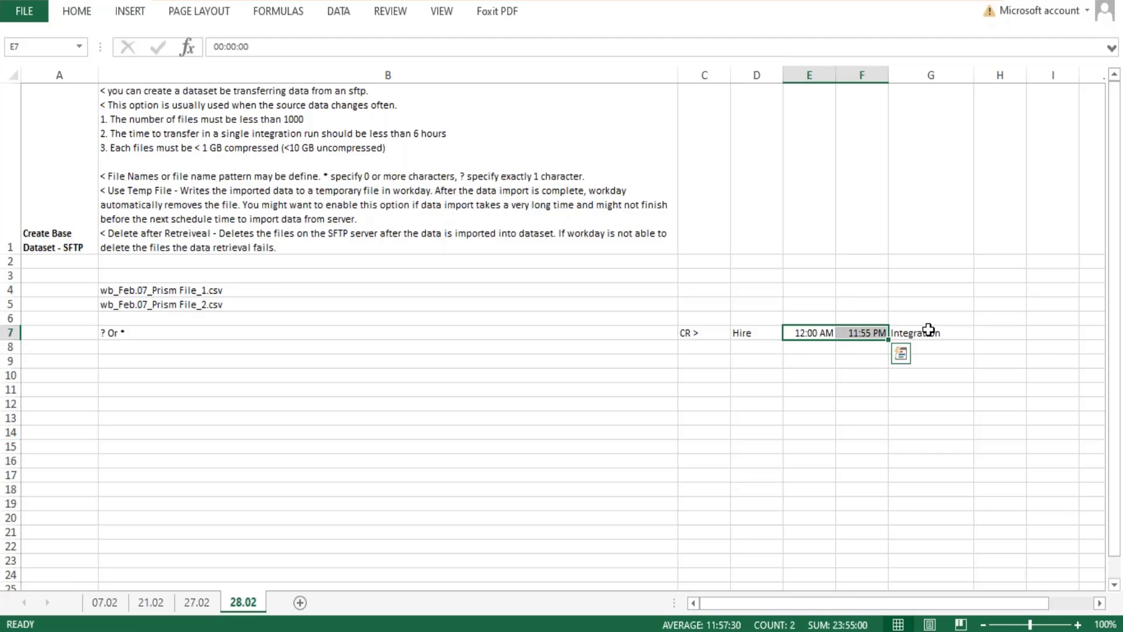
pyautogui.moveTo(928, 330)
pyautogui.mouseDown()
pyautogui.moveTo(920, 371)
pyautogui.moveTo(924, 342)
pyautogui.mouseUp()
pyautogui.moveTo(805, 339); pyautogui.dragTo(856, 335)
# Switch back to Workday and highlight the dataset name WB - Feb.07 - BDS03 - CR - Worker Details in the Edit Dataset Integration Details heading.
pyautogui.hotkey('alt', 'Tab')
pyautogui.scroll(1, 515, 246)
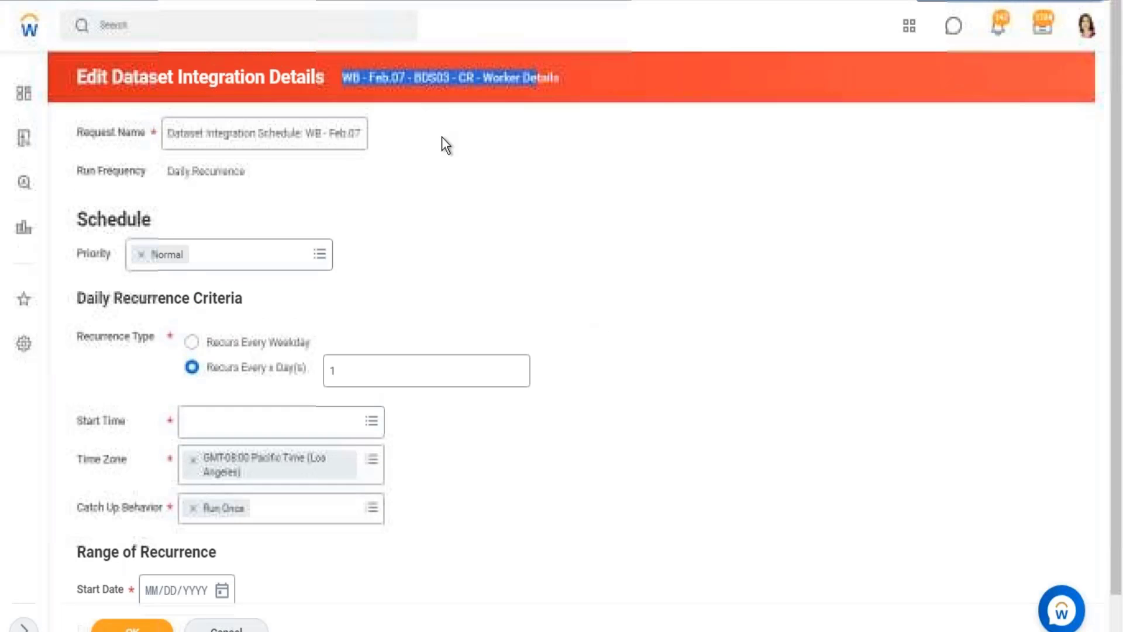
pyautogui.moveTo(571, 82); pyautogui.dragTo(342, 78)
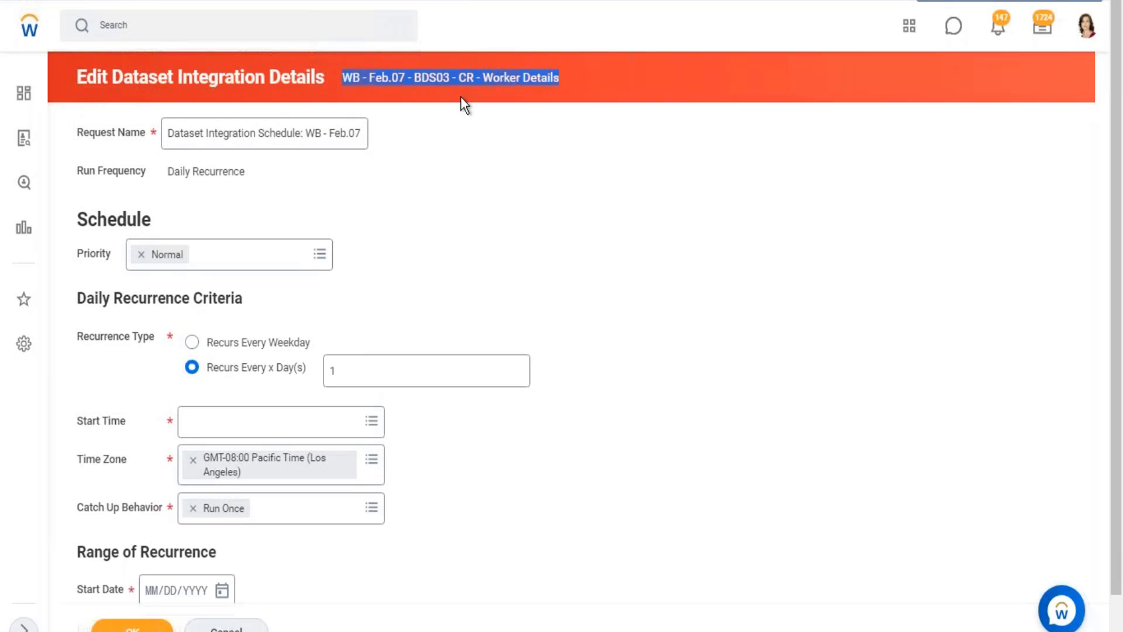
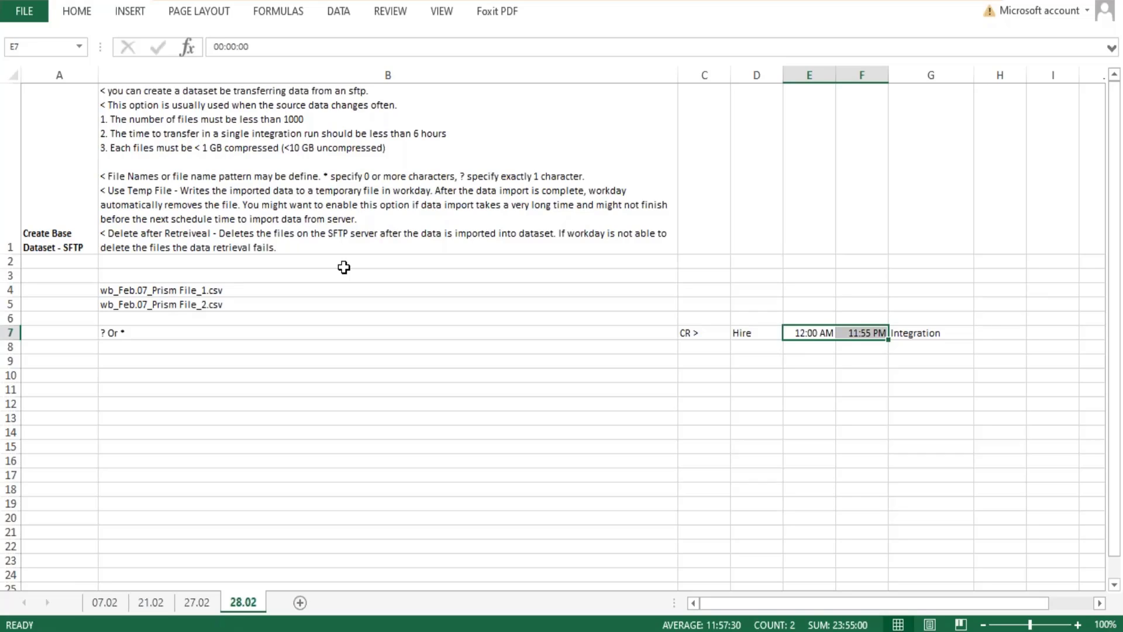
# Highlight the file name examples and wildcard note in B4:B7, and return to Workday to review the integration's daily recurrence settings.
pyautogui.moveTo(114, 294); pyautogui.dragTo(111, 332)
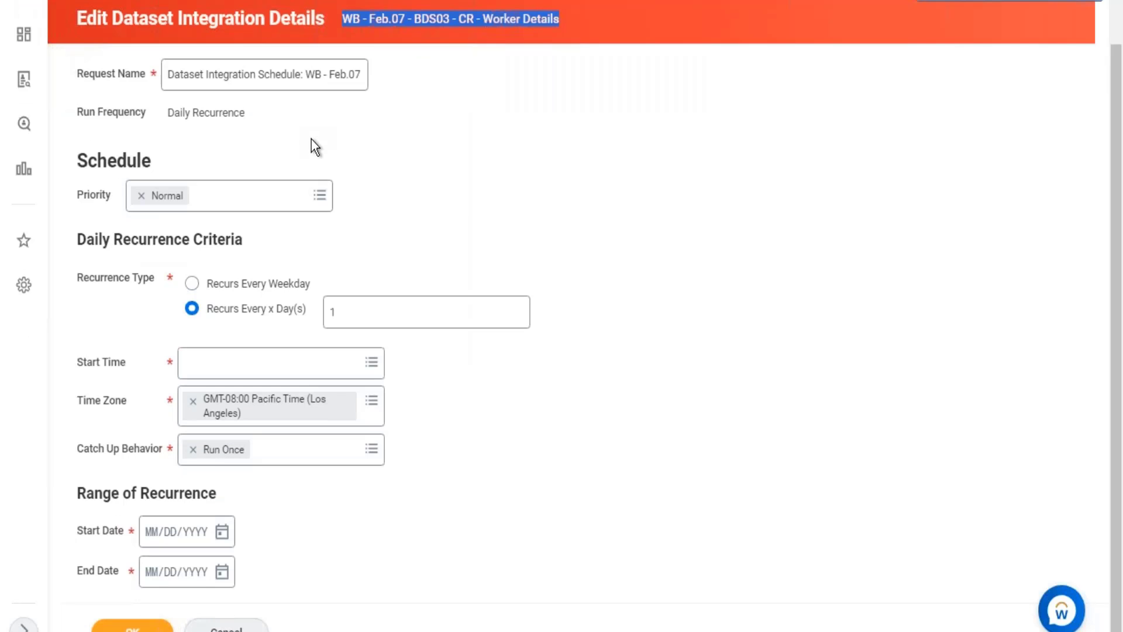
pyautogui.scroll(1, 386, 158)
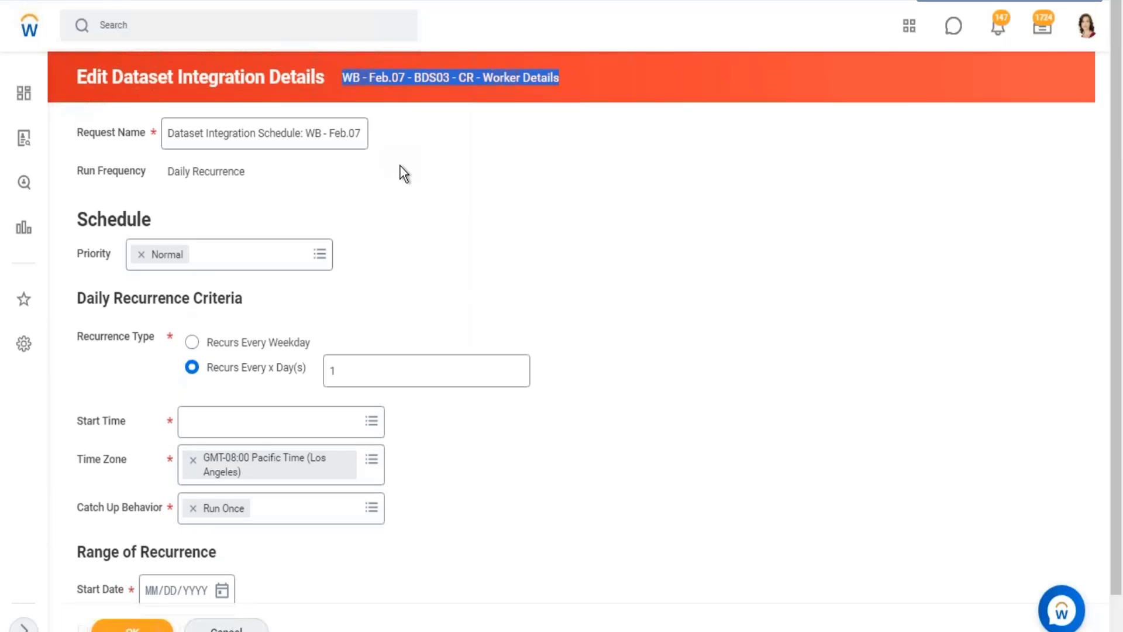
pyautogui.scroll(-1, 288, 246)
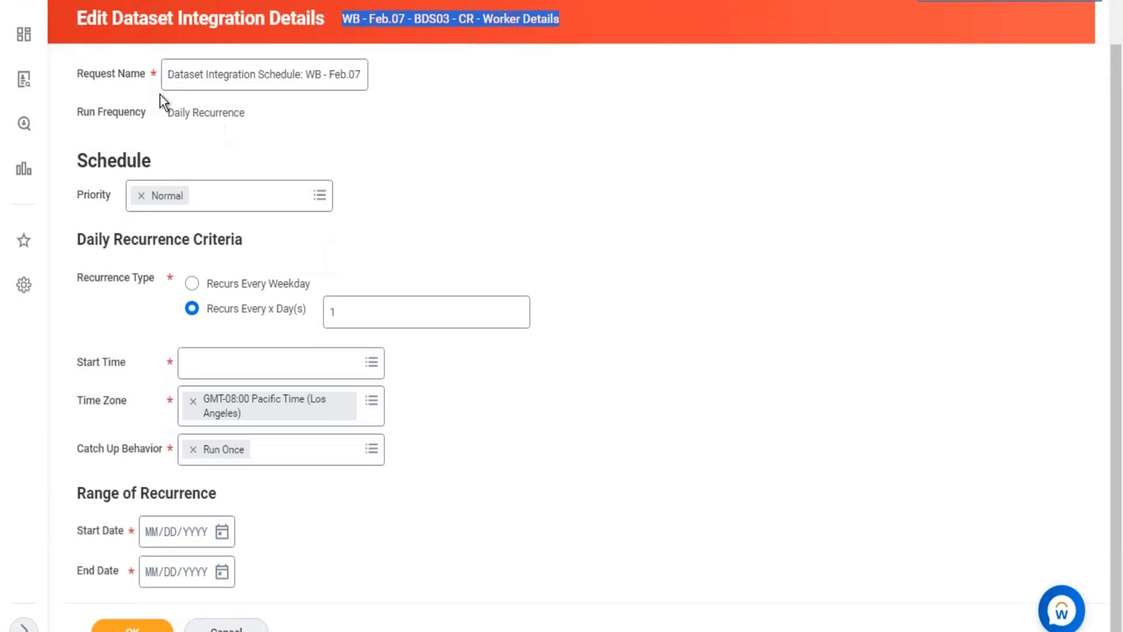
# Cancel editing the dataset integration details and discard the changes.
pyautogui.click(166, 75)
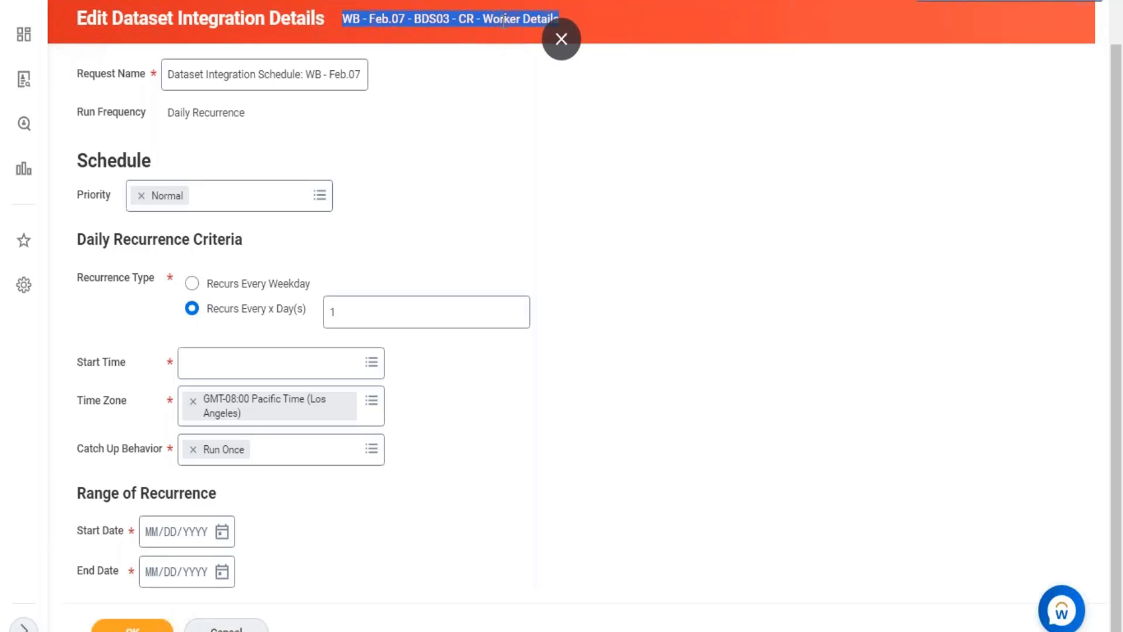
pyautogui.click(582, 37)
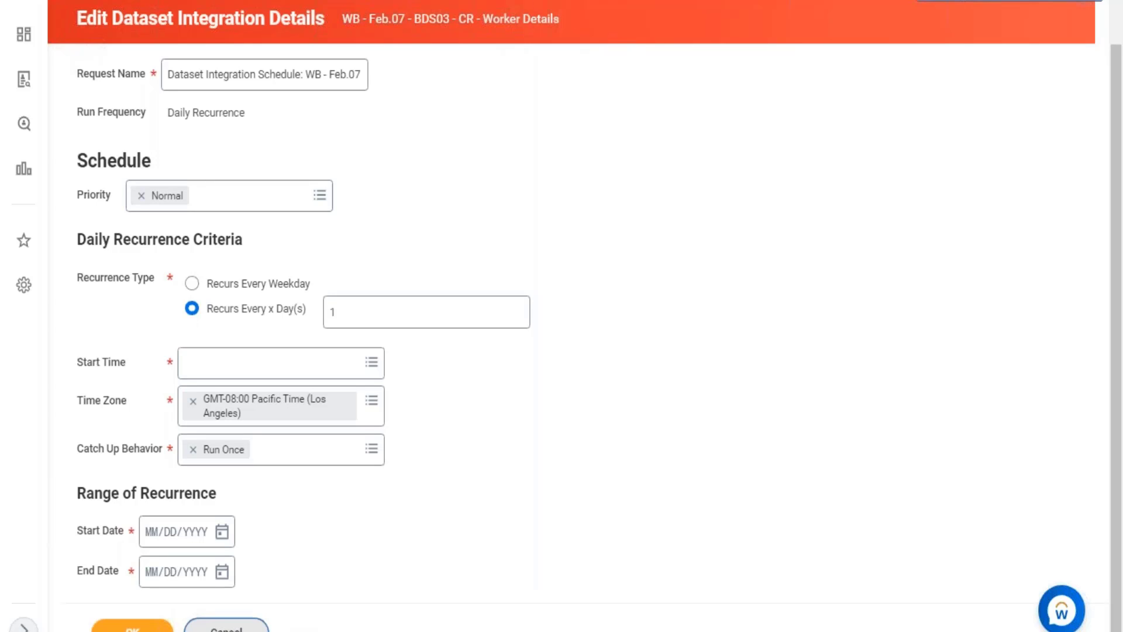
pyautogui.click(227, 624)
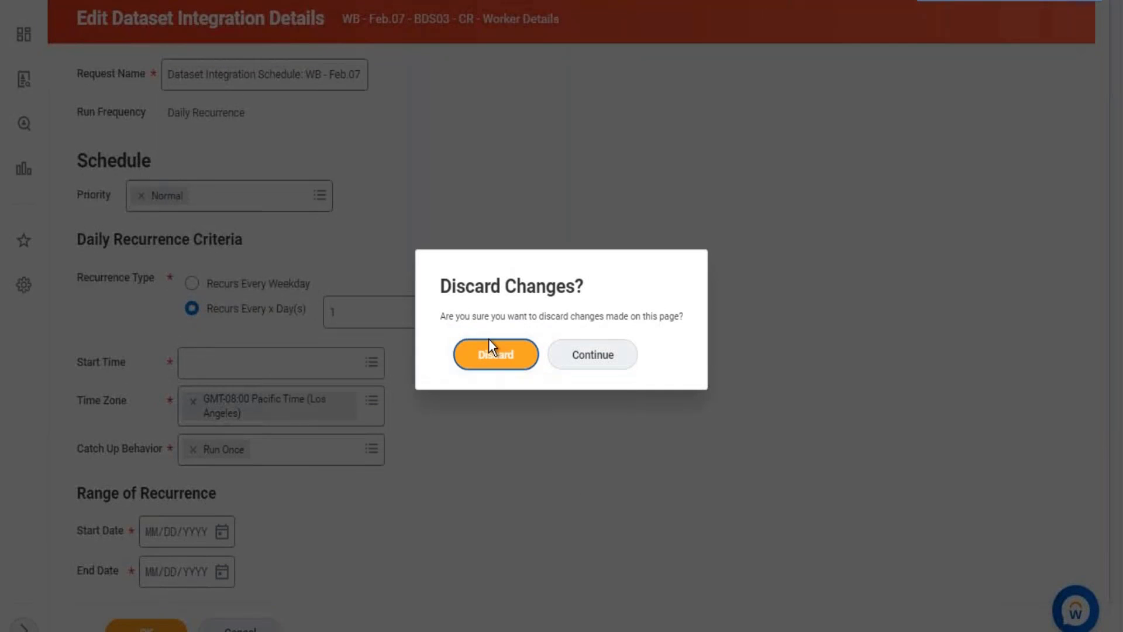
pyautogui.click(602, 362)
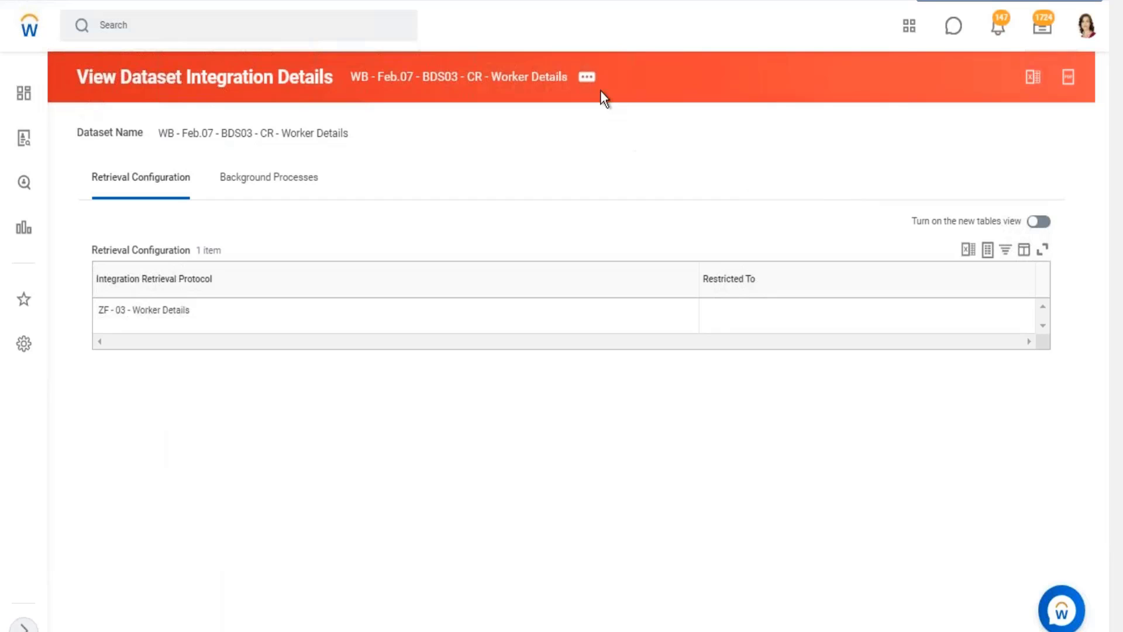
# Open the dataset WB - Feb.07 - BDS03 - CR - Worker Details through its related actions.
pyautogui.click(587, 76)
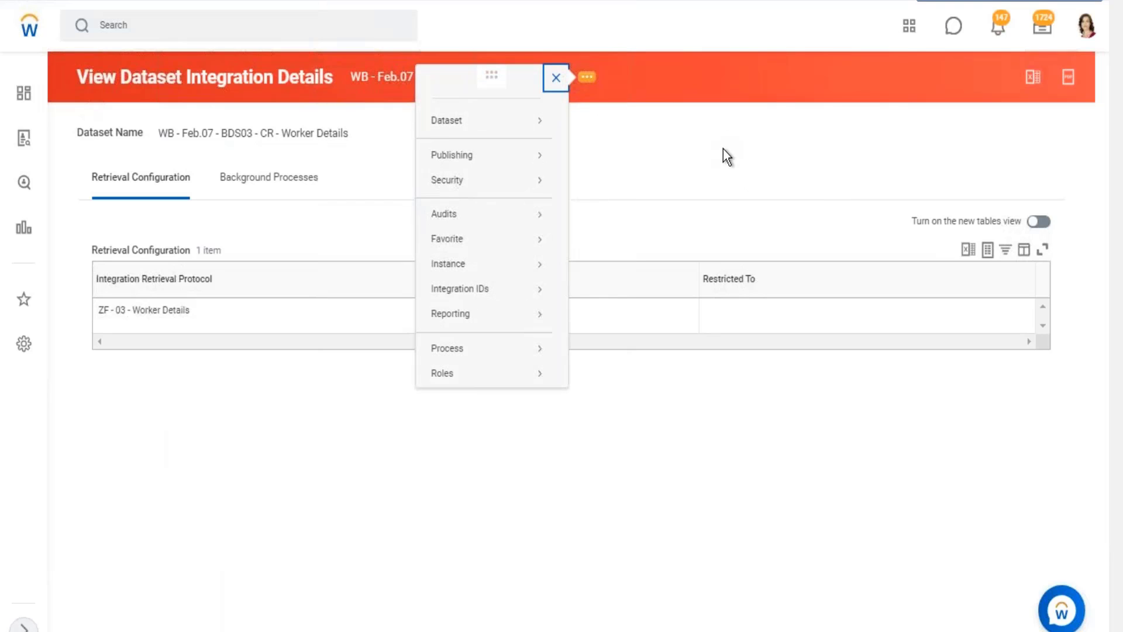
pyautogui.moveTo(507, 133)
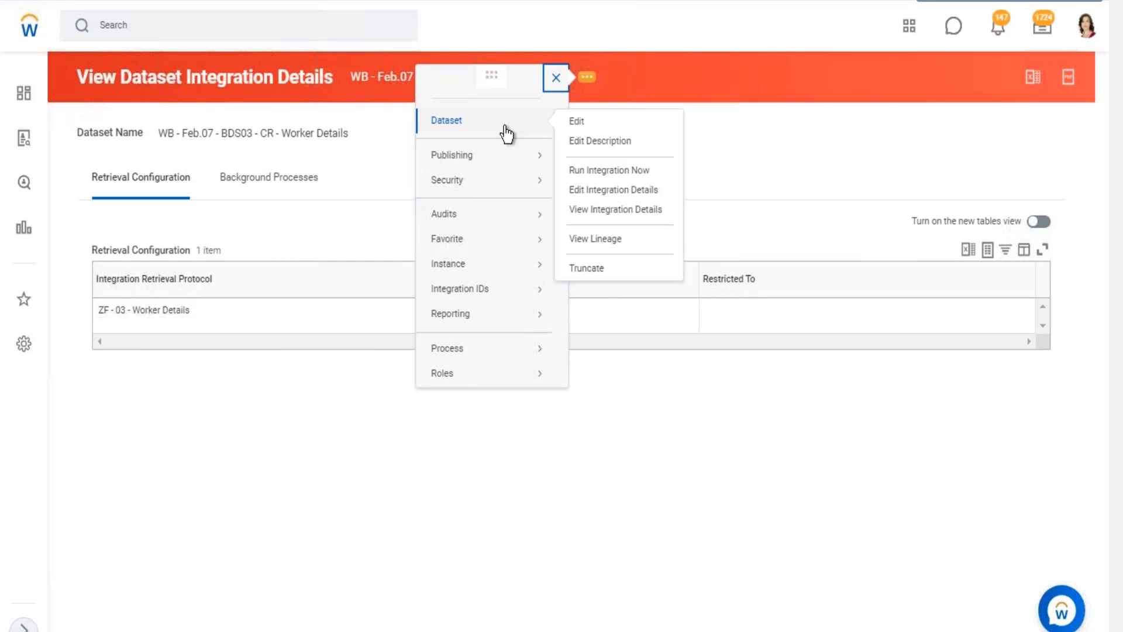
pyautogui.click(578, 124)
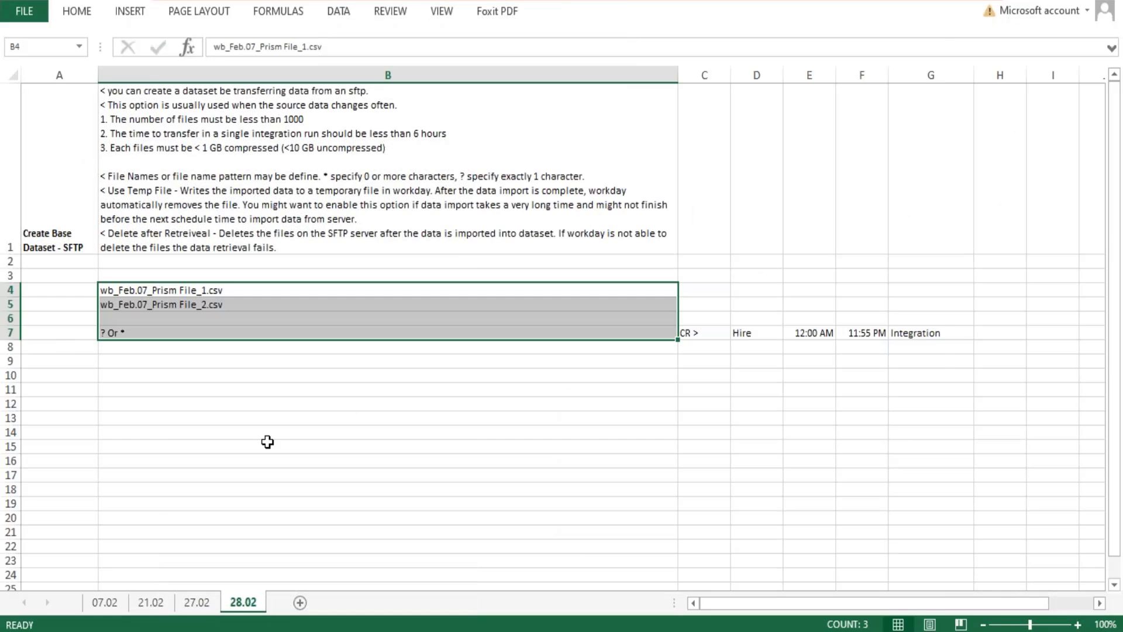
# Switch to Excel and point out the SFTP entry in the topic list on sheet 27.02.
pyautogui.scroll(-2, 275, 438)
pyautogui.scroll(2, 275, 439)
pyautogui.click(216, 605)
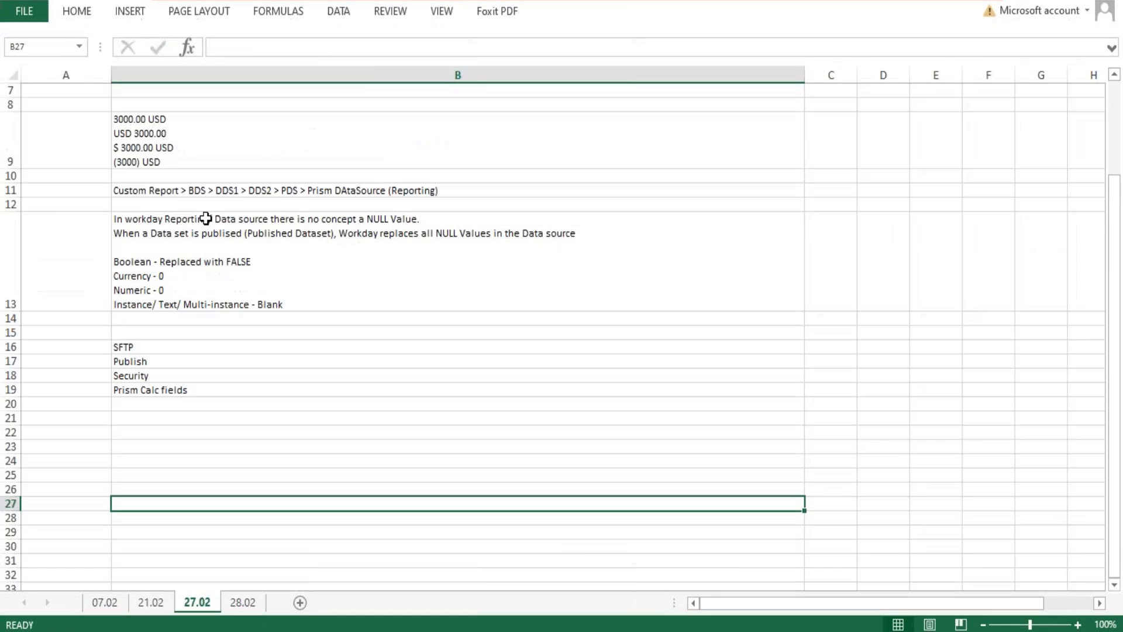
pyautogui.click(143, 338)
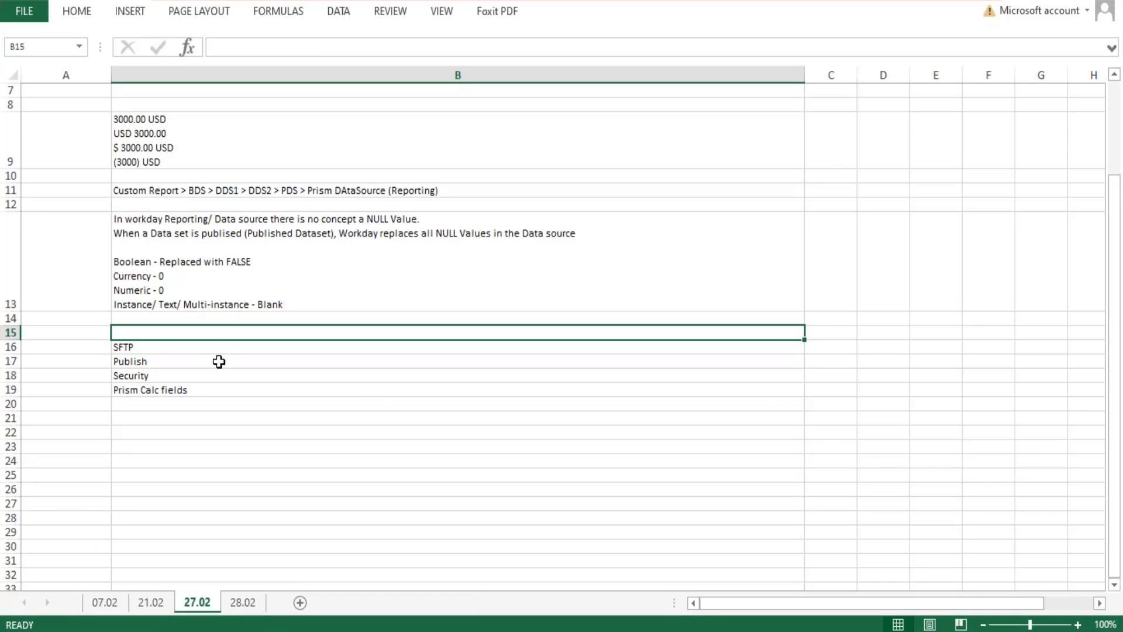
pyautogui.click(155, 350)
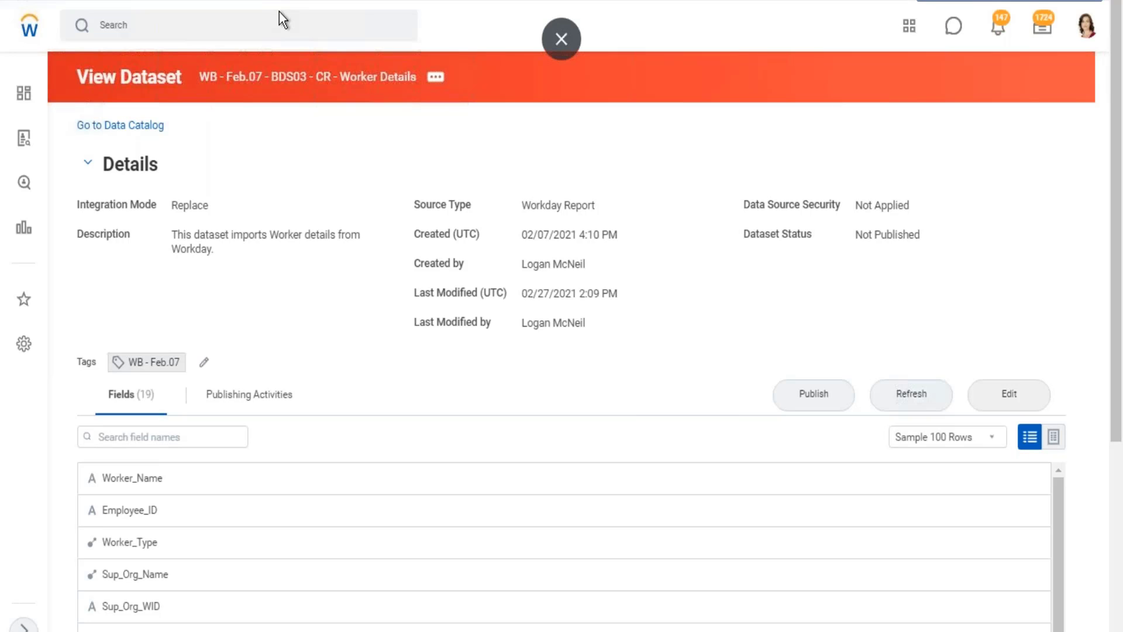
# Switch back to Workday, search for "zf 03" and open the report ZF - 03 - Worker Details.
pyautogui.click(227, 24)
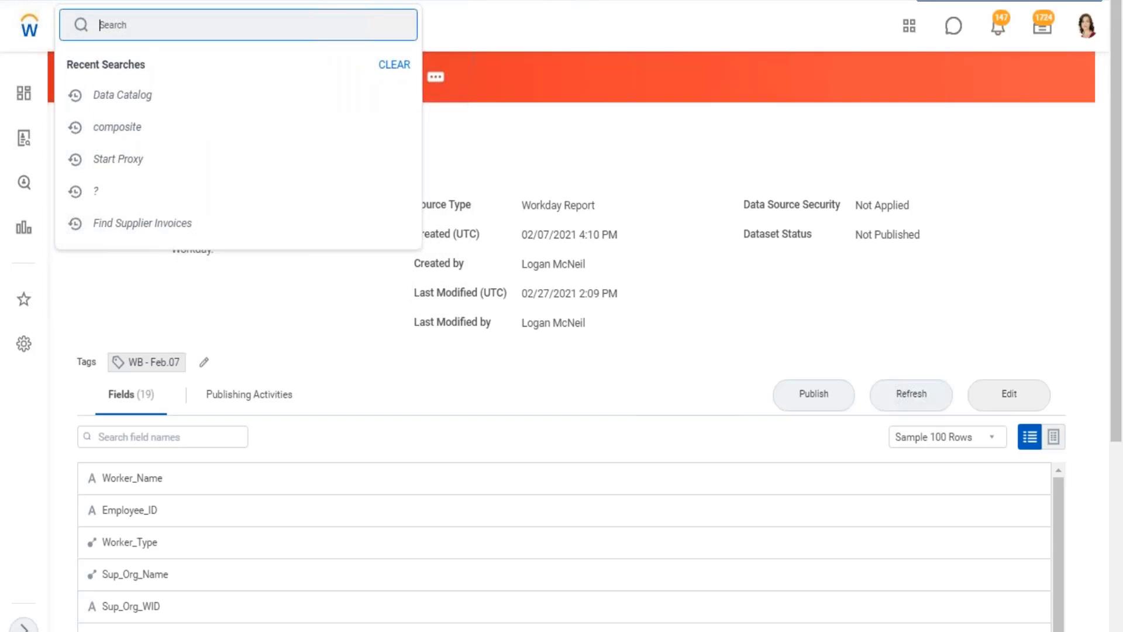
pyautogui.write('zf 03')
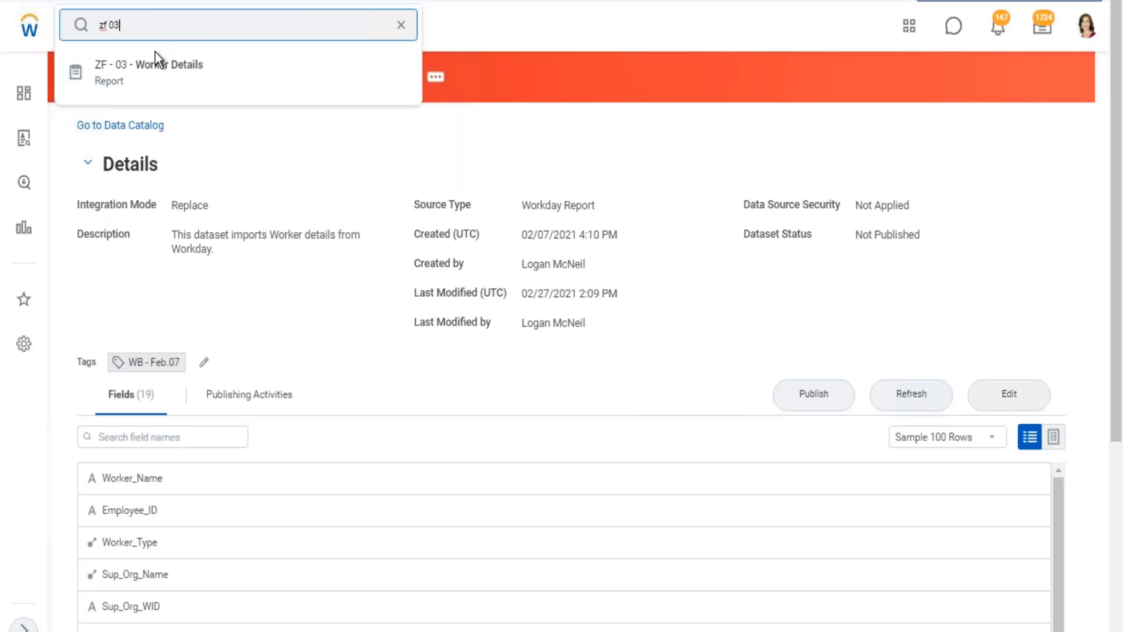
pyautogui.click(155, 58)
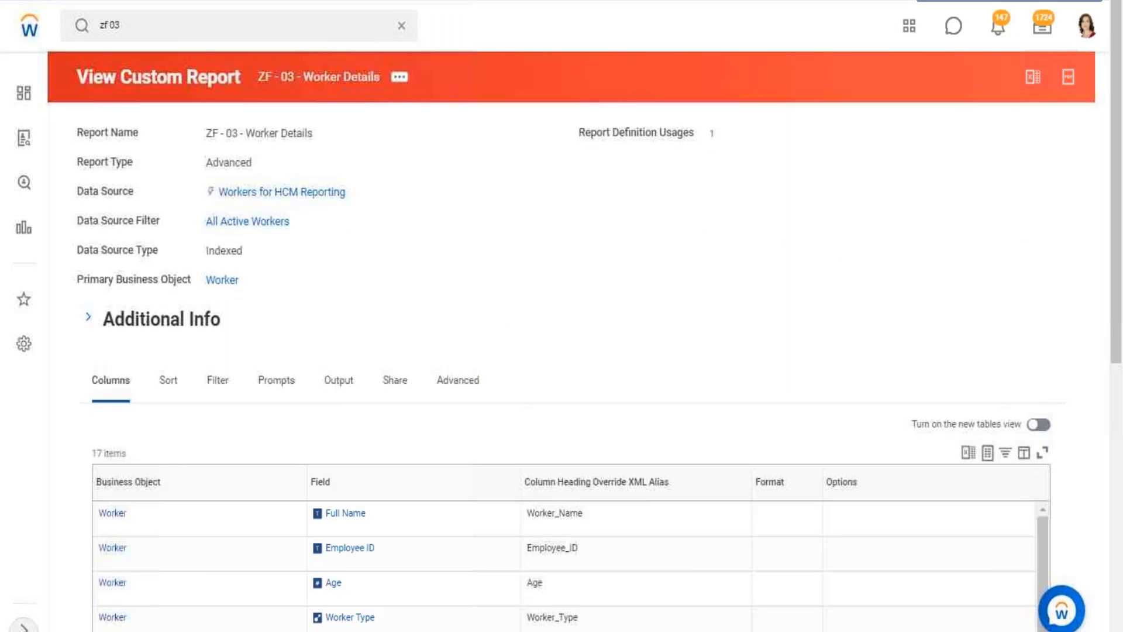
# Examine the report field details of Full Name and Age, highlighting the field source of both and the type and description of Full Name.
pyautogui.scroll(-5, 335, 285)
pyautogui.moveTo(376, 247)
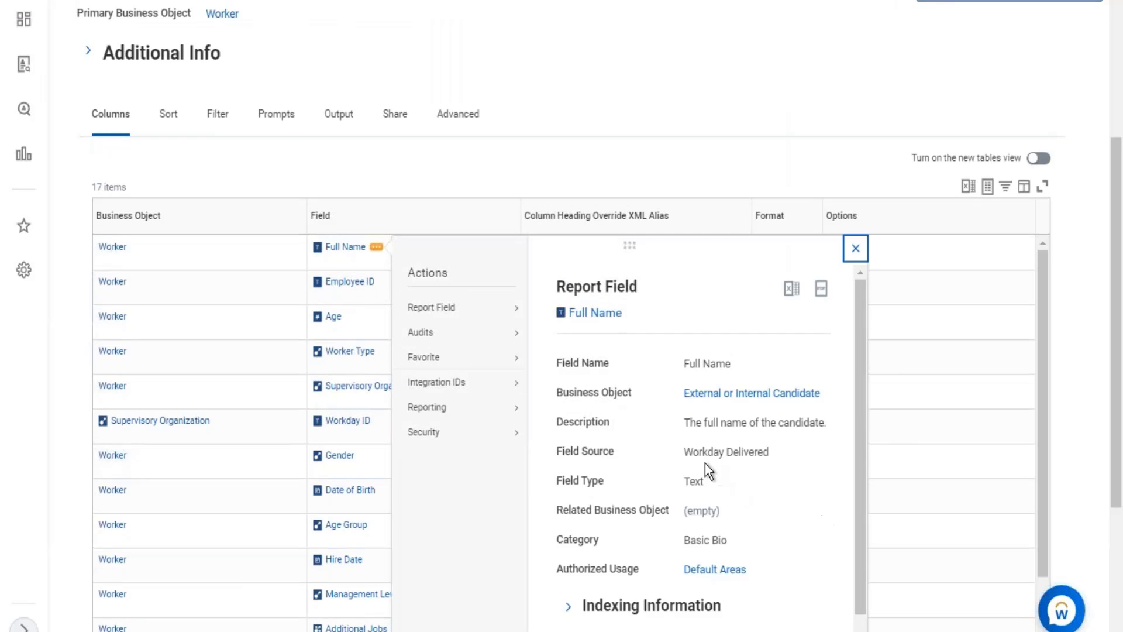
pyautogui.moveTo(684, 453); pyautogui.dragTo(770, 453)
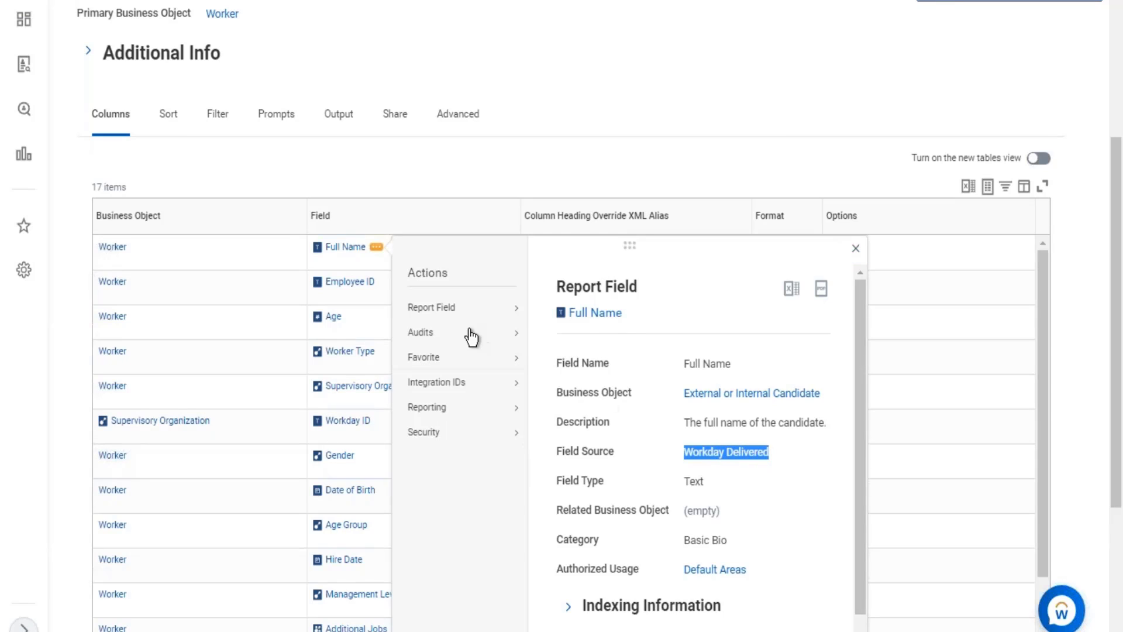
pyautogui.moveTo(685, 483); pyautogui.dragTo(701, 483)
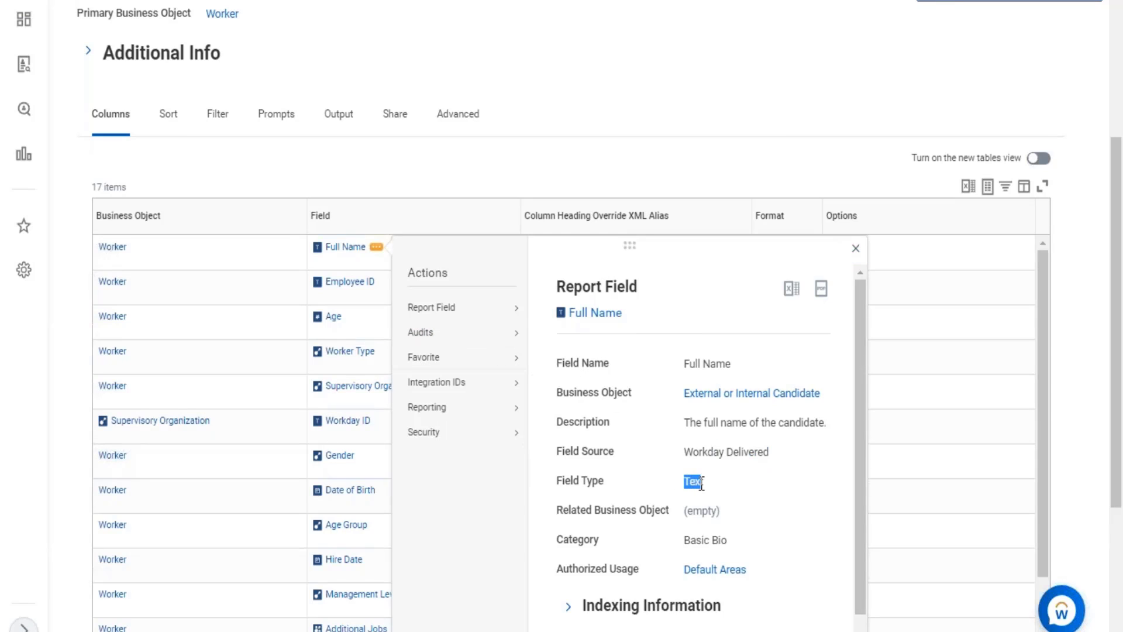
pyautogui.moveTo(684, 422); pyautogui.dragTo(815, 423)
pyautogui.click(356, 313)
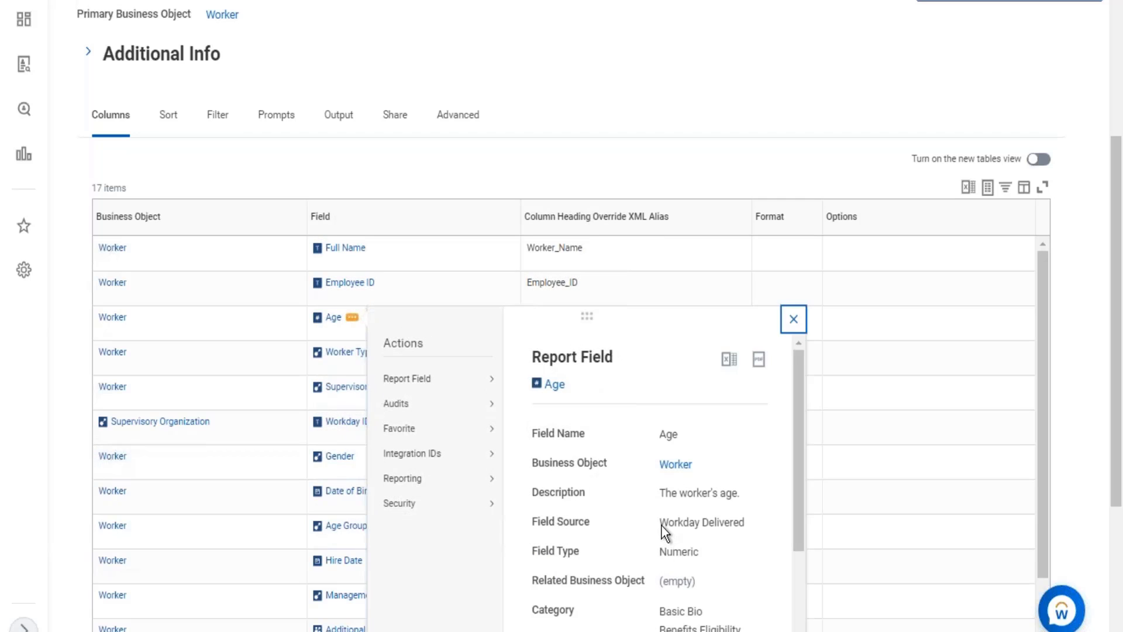
pyautogui.moveTo(662, 522); pyautogui.dragTo(709, 523)
pyautogui.click(818, 107)
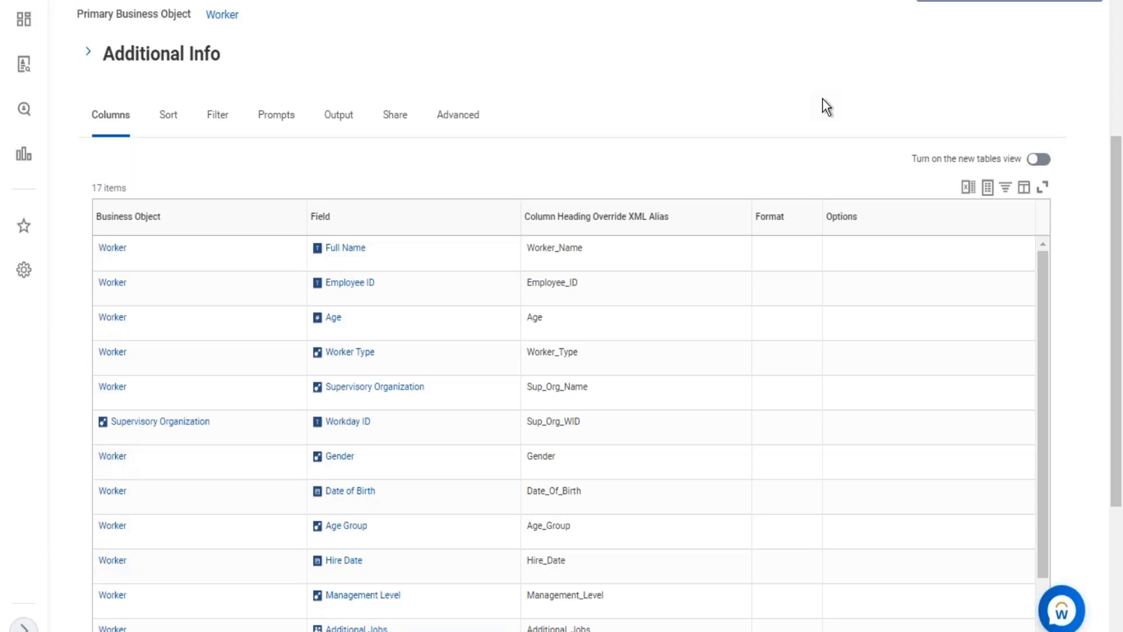
# Return to the report heading and highlight the report name ZF - 03 - Worker Details.
pyautogui.scroll(2, 824, 105)
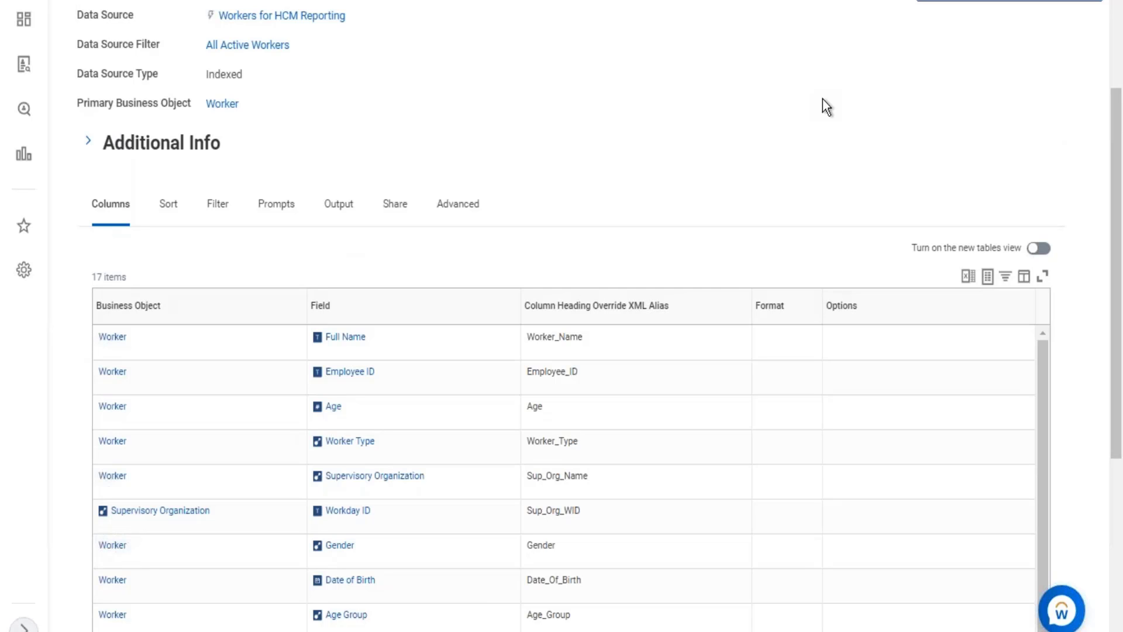
pyautogui.scroll(4, 822, 107)
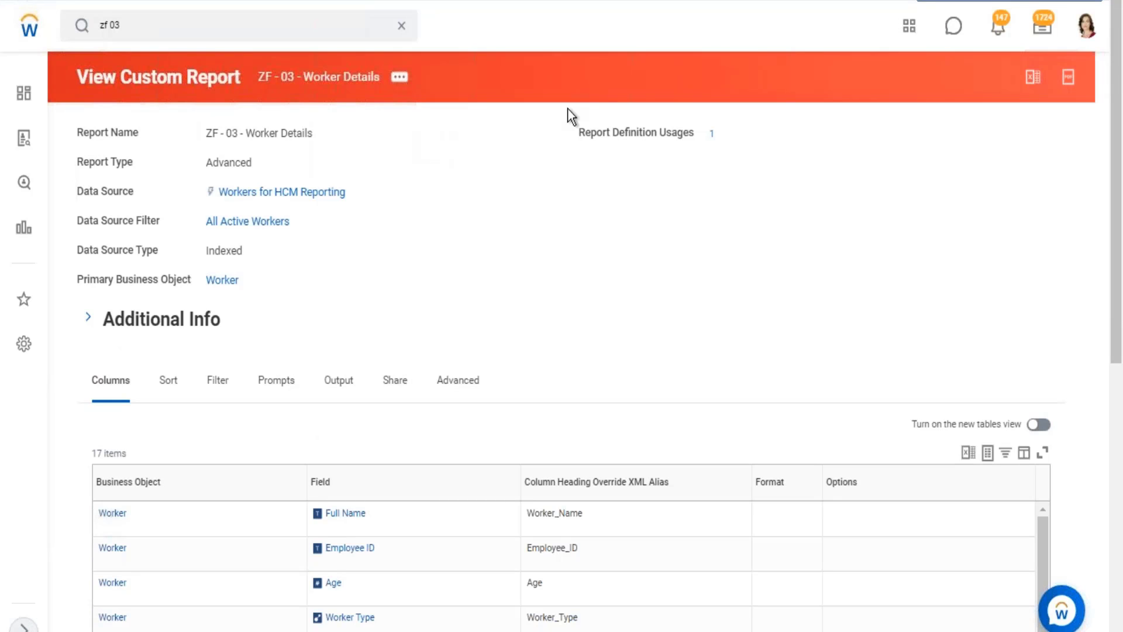
pyautogui.click(246, 40)
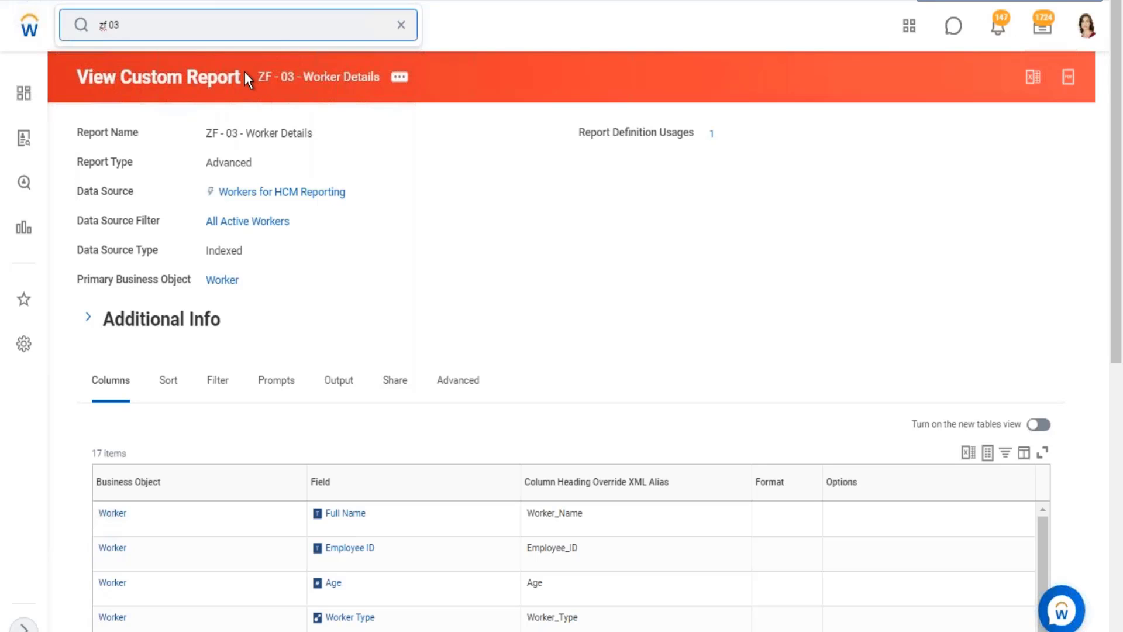
pyautogui.moveTo(244, 71); pyautogui.dragTo(400, 184)
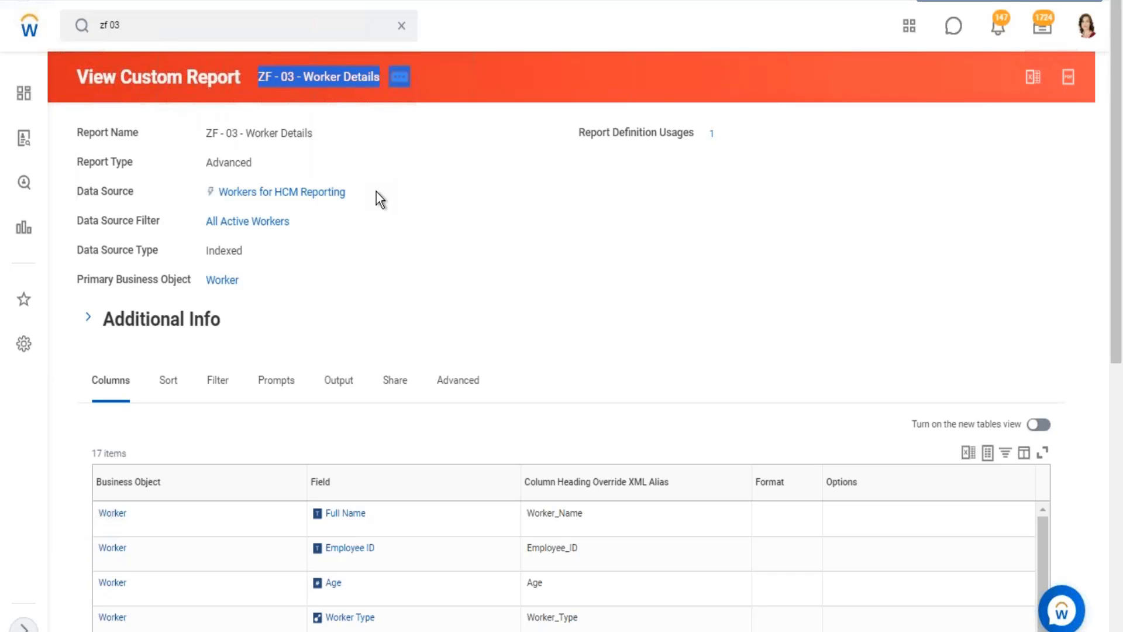
# Go to the Data Catalog and open the dataset WB - Feb.07 - DDS01 - 01 - Company Details for editing.
pyautogui.click(403, 25)
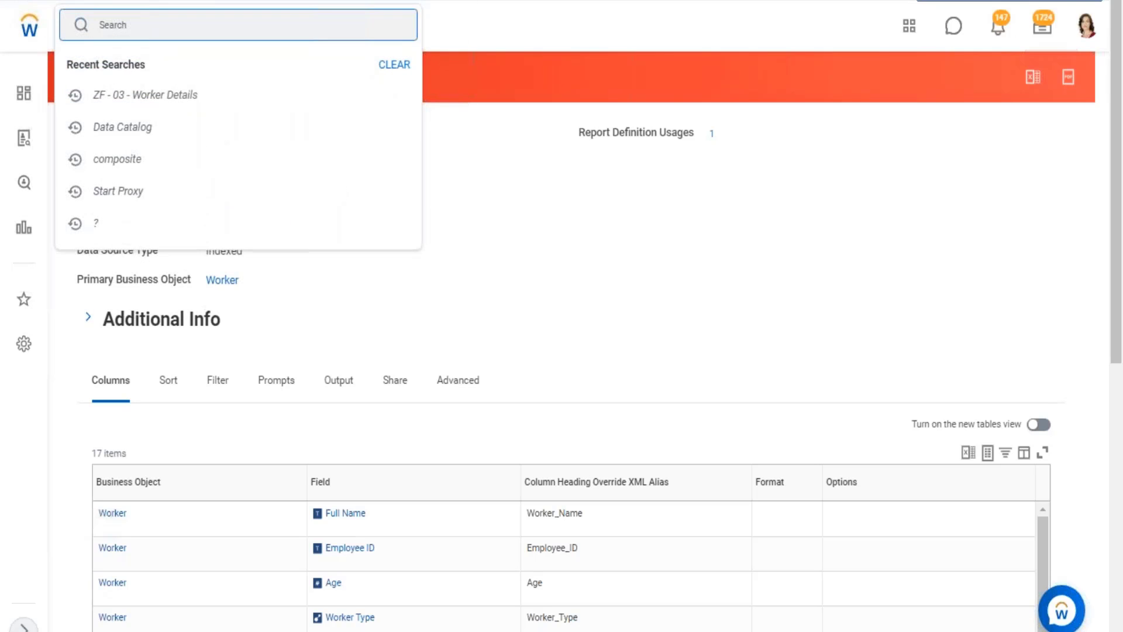
pyautogui.click(190, 136)
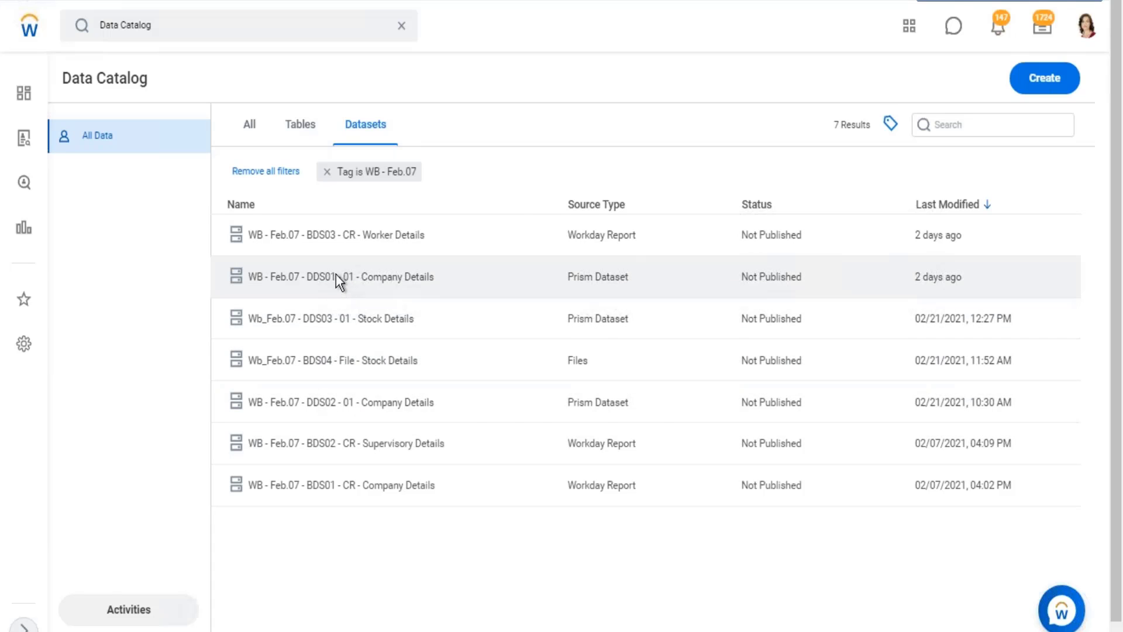
pyautogui.click(336, 275)
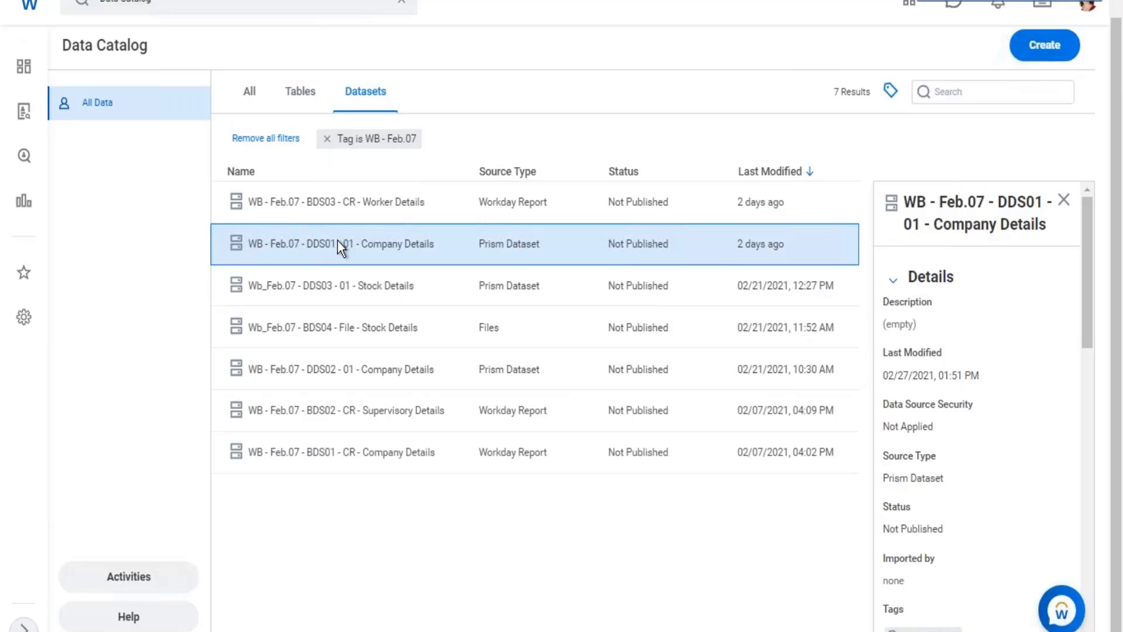
pyautogui.click(345, 243)
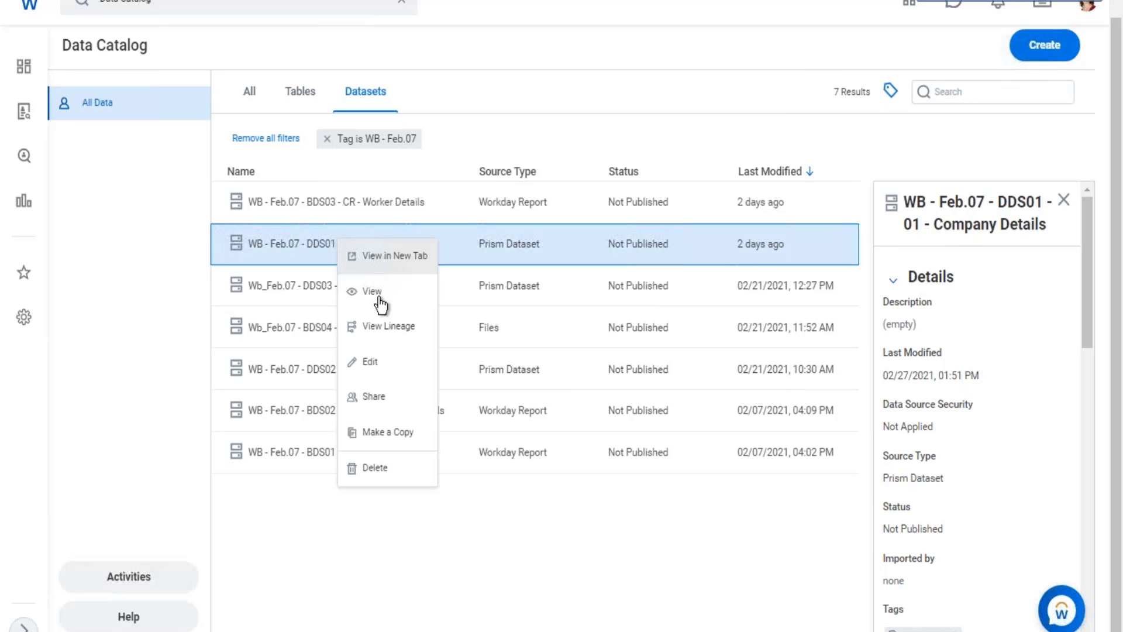
pyautogui.click(418, 366)
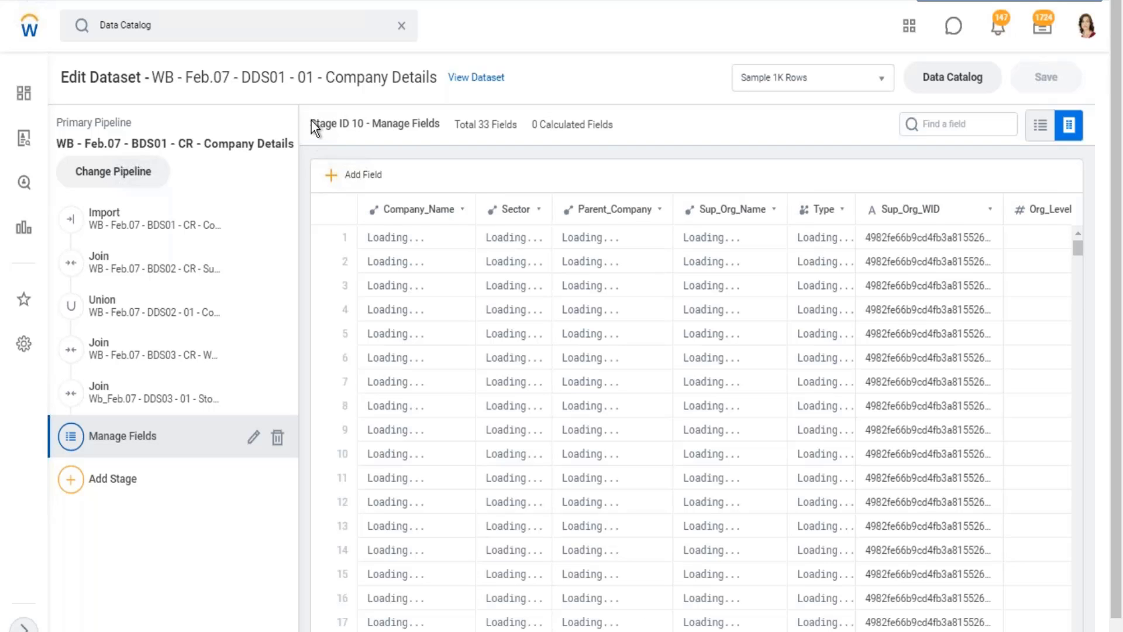
# Review the Manage Fields stage, highlighting its total and calculated field counts and examining the columns across to Vesting Quantity Value.
pyautogui.moveTo(312, 120); pyautogui.dragTo(627, 121)
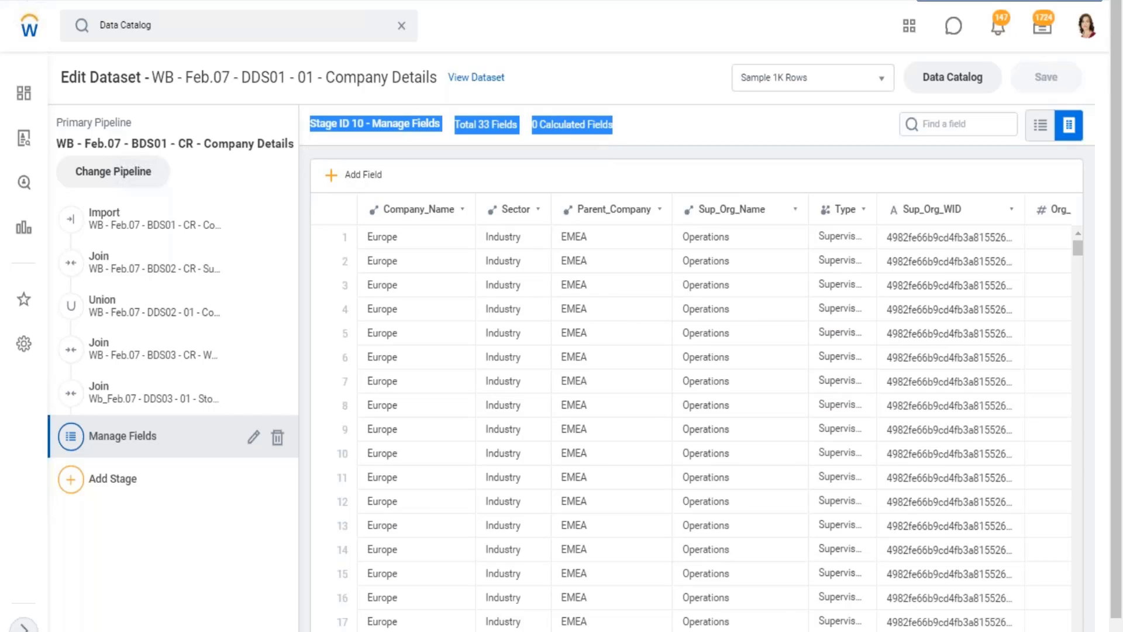
pyautogui.click(360, 123)
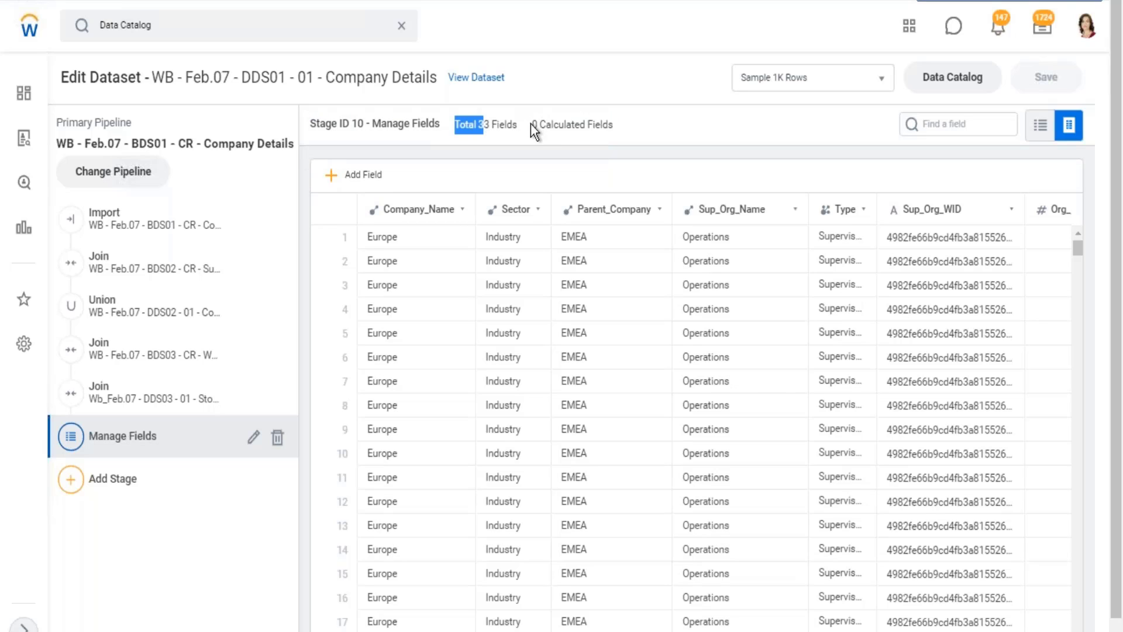
pyautogui.moveTo(532, 124); pyautogui.dragTo(621, 126)
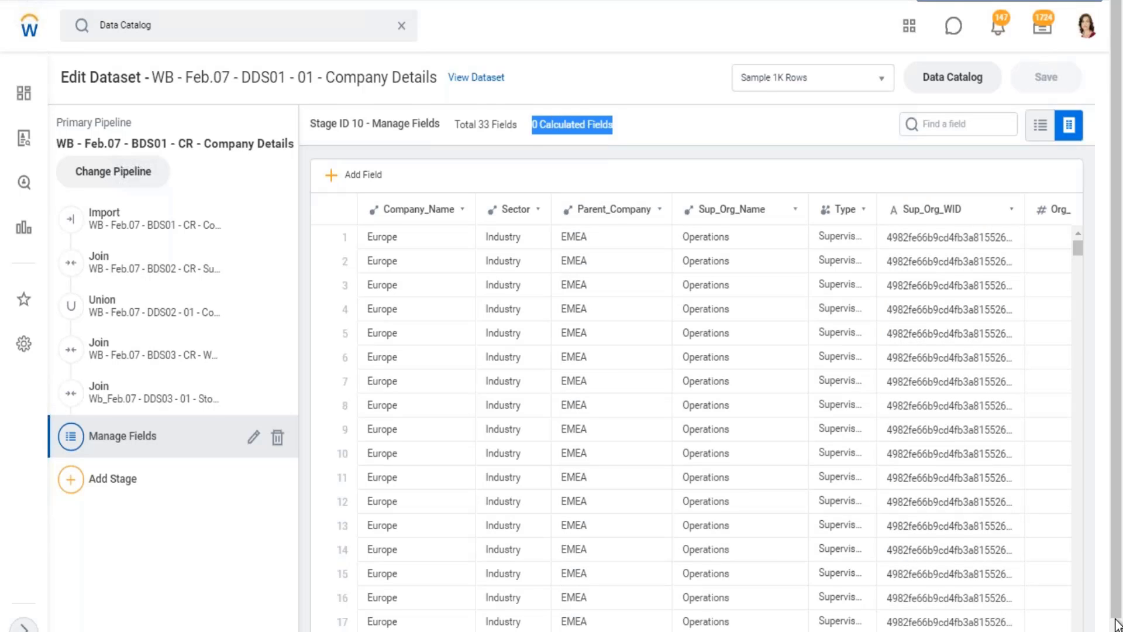
pyautogui.scroll(-1, 562, 316)
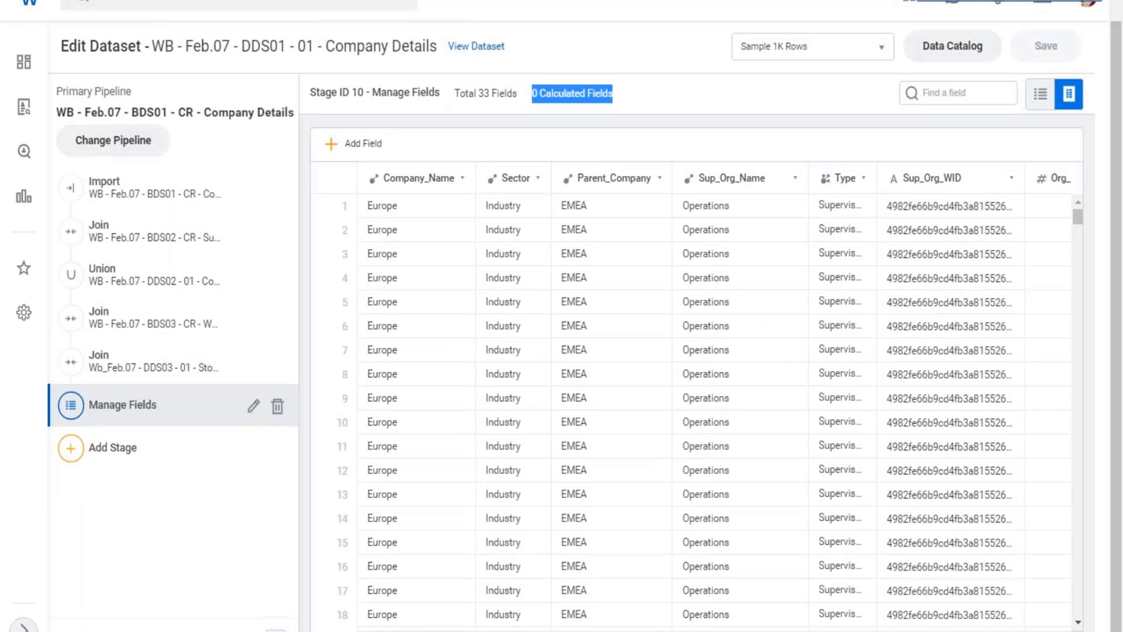
pyautogui.hscroll(10, 714, 396)
pyautogui.hscroll(10, 696, 403)
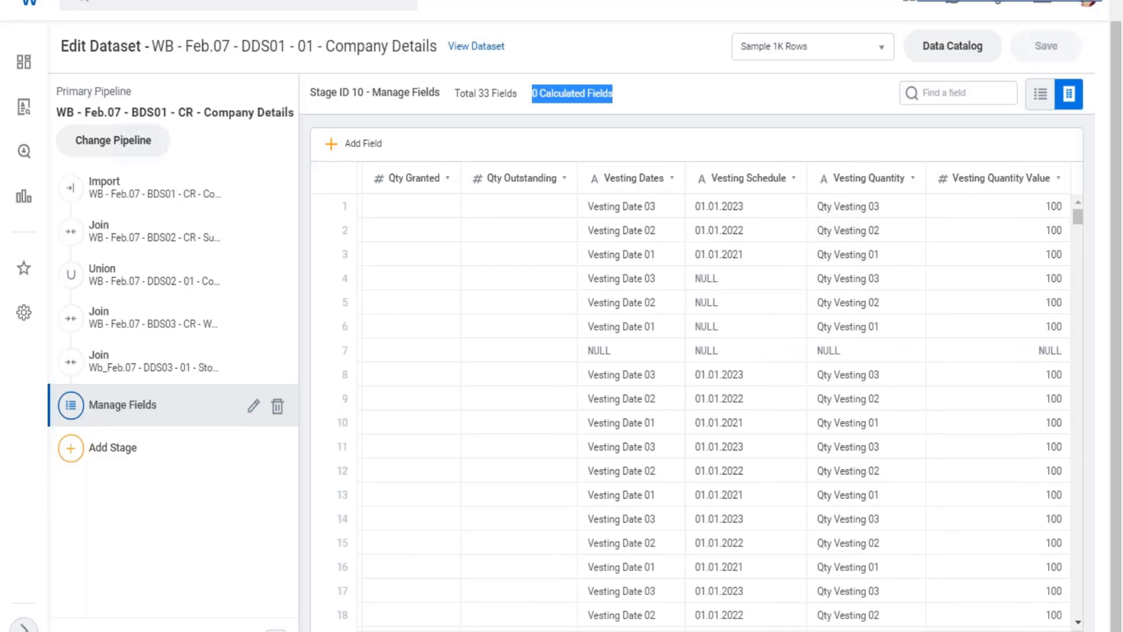
# Add a new calculated field to the Manage Fields stage and inspect the field info of Vesting Quantity Value, highlighting its field type.
pyautogui.hscroll(3, 696, 404)
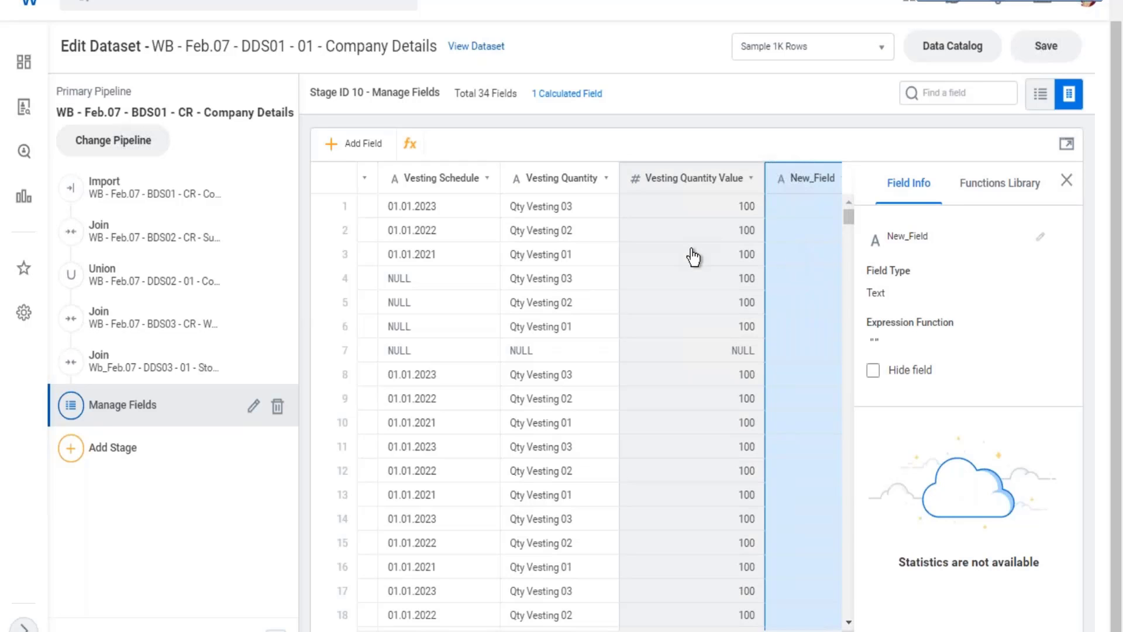
pyautogui.click(694, 256)
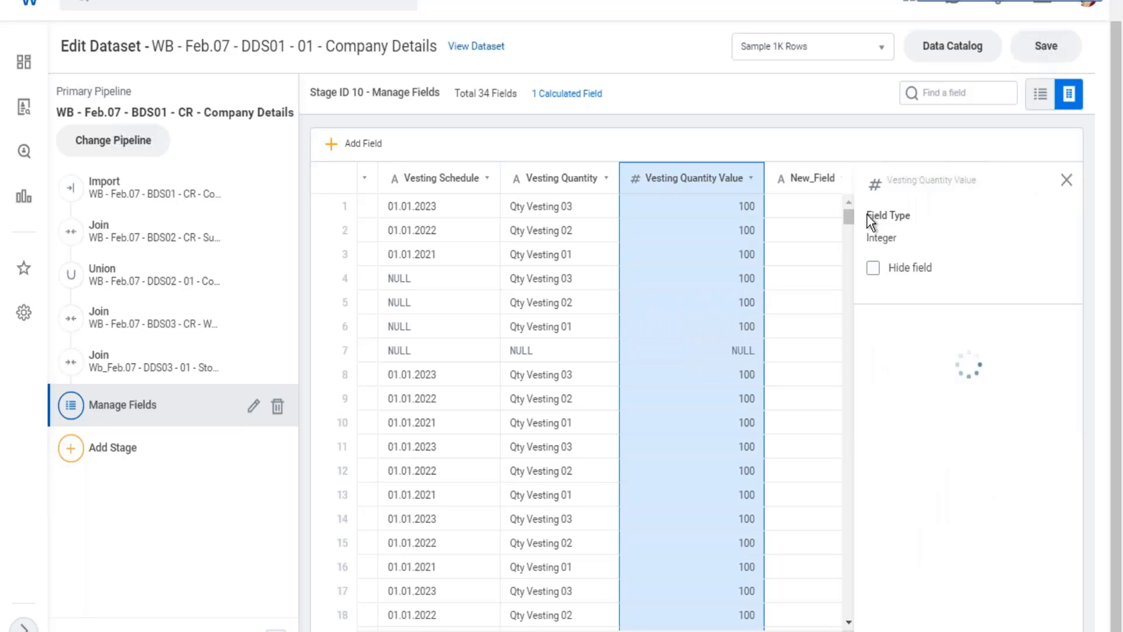
pyautogui.moveTo(867, 215); pyautogui.dragTo(907, 220)
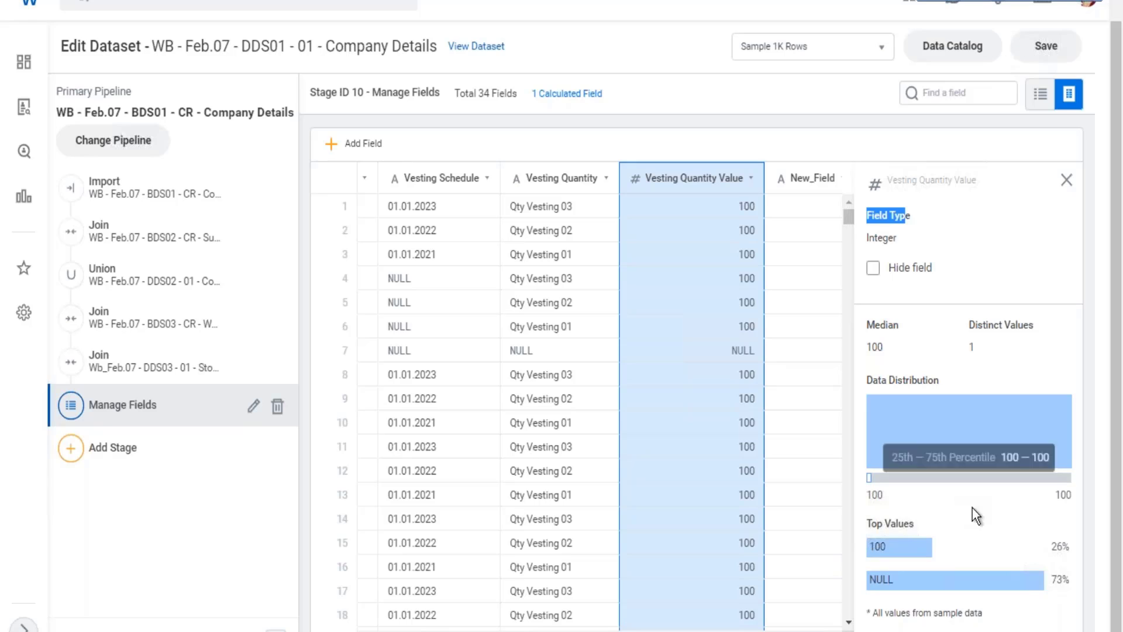
pyautogui.moveTo(920, 553)
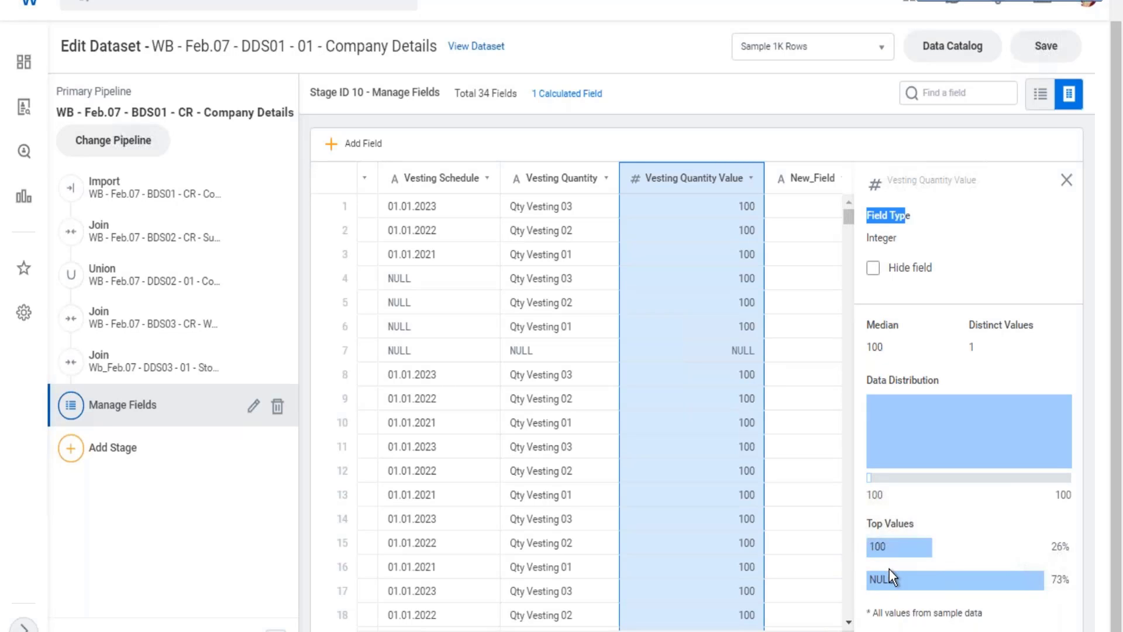
# Select the new calculated field and open its Functions Library, highlighting the library's heading.
pyautogui.click(789, 242)
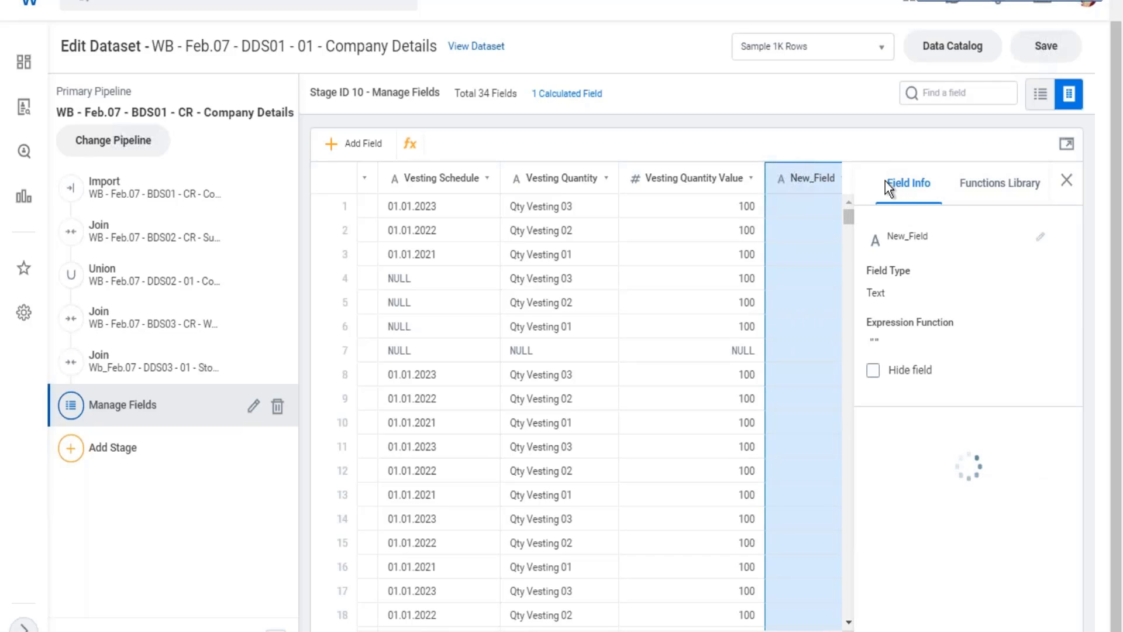
pyautogui.moveTo(885, 181); pyautogui.dragTo(1031, 186)
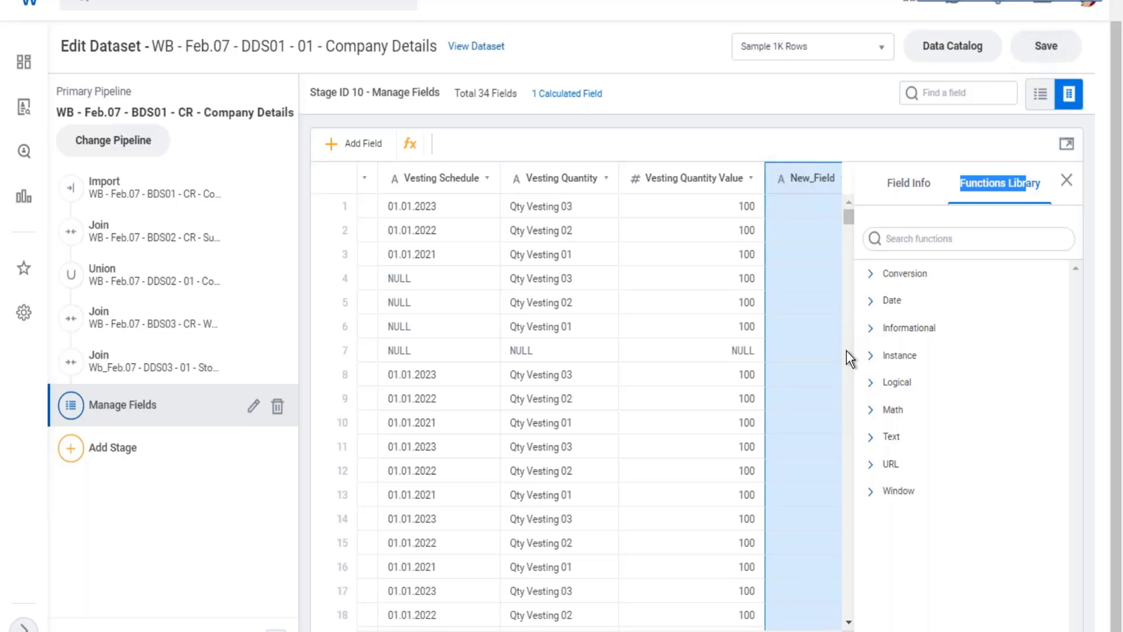
pyautogui.click(934, 239)
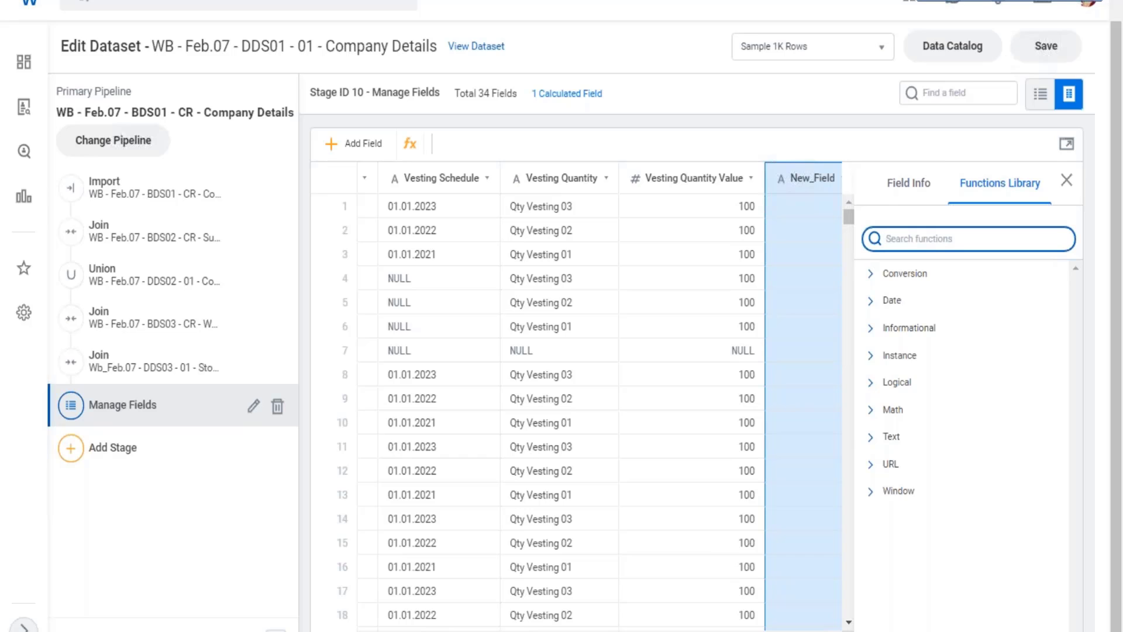
# Expand the Date function category and look through its functions, from DATE_ADD to YEAR_DIFF.
pyautogui.click(874, 306)
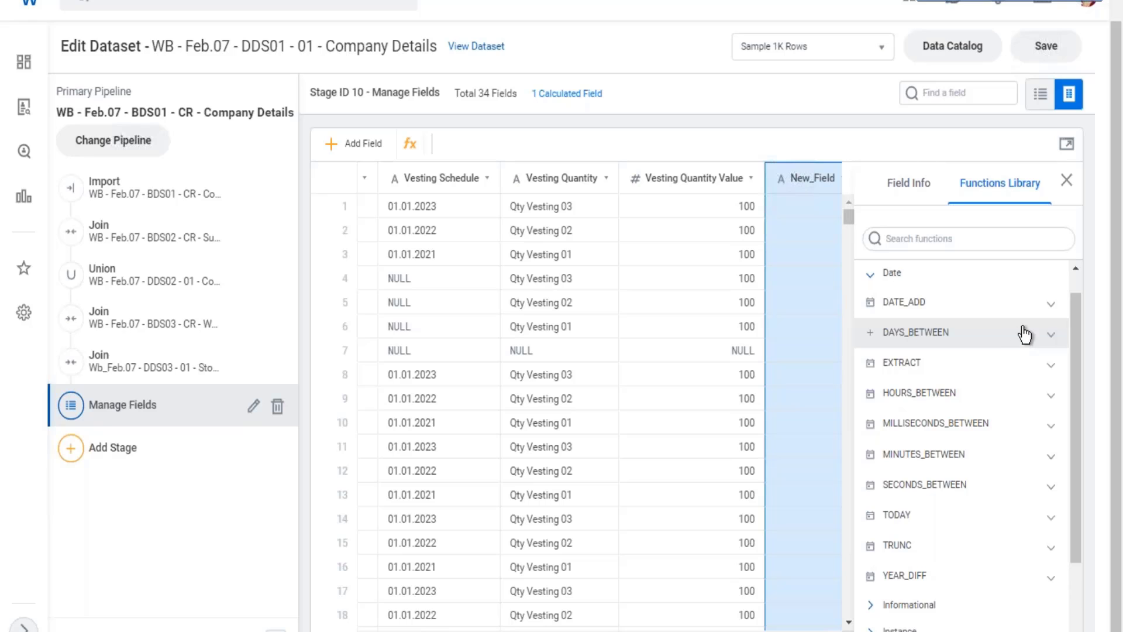
pyautogui.scroll(-2, 1019, 339)
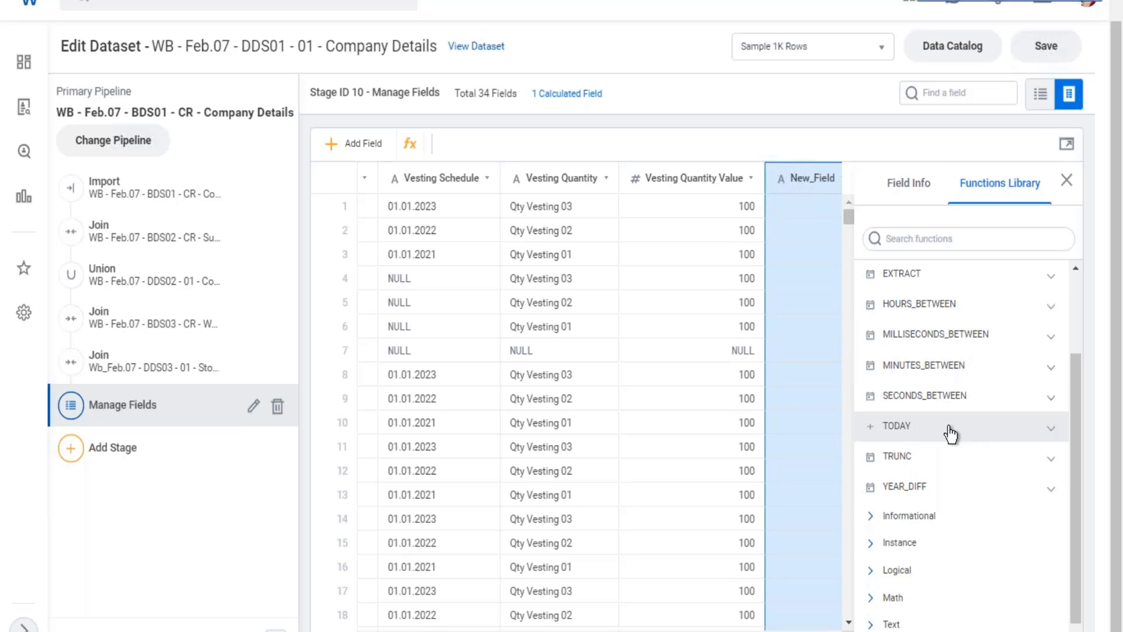
pyautogui.scroll(2, 946, 413)
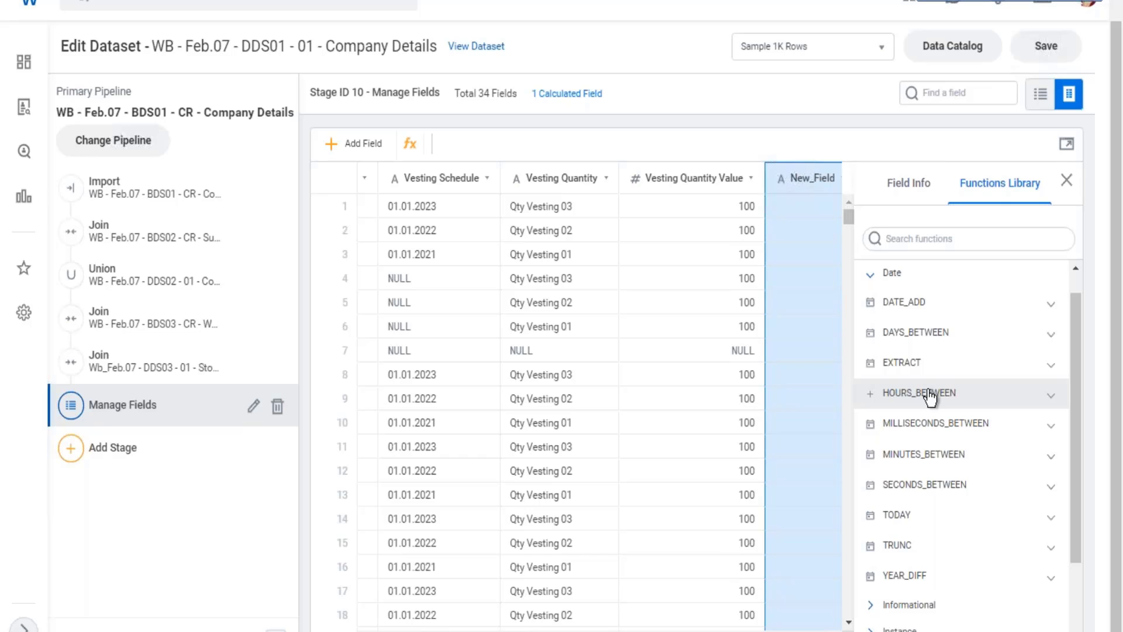
pyautogui.scroll(-3, 948, 386)
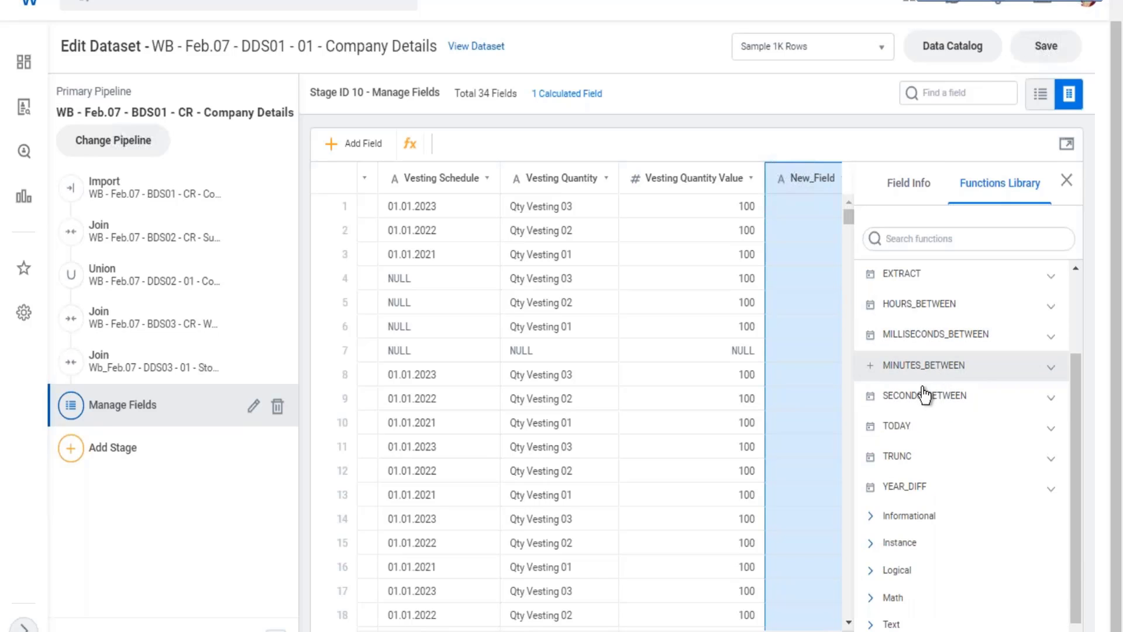
pyautogui.scroll(-1, 957, 432)
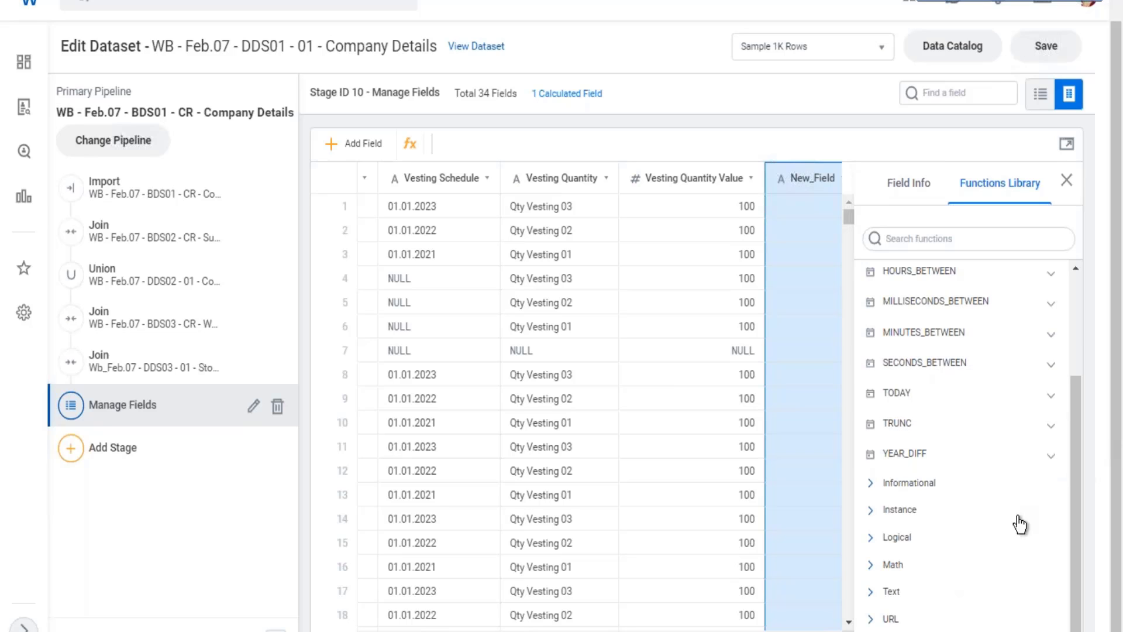
# Examine the YEAR_DIFF documentation, highlighting its example, syntax and DOUBLE return type, and close the field details.
pyautogui.click(1055, 459)
pyautogui.scroll(-2, 1002, 403)
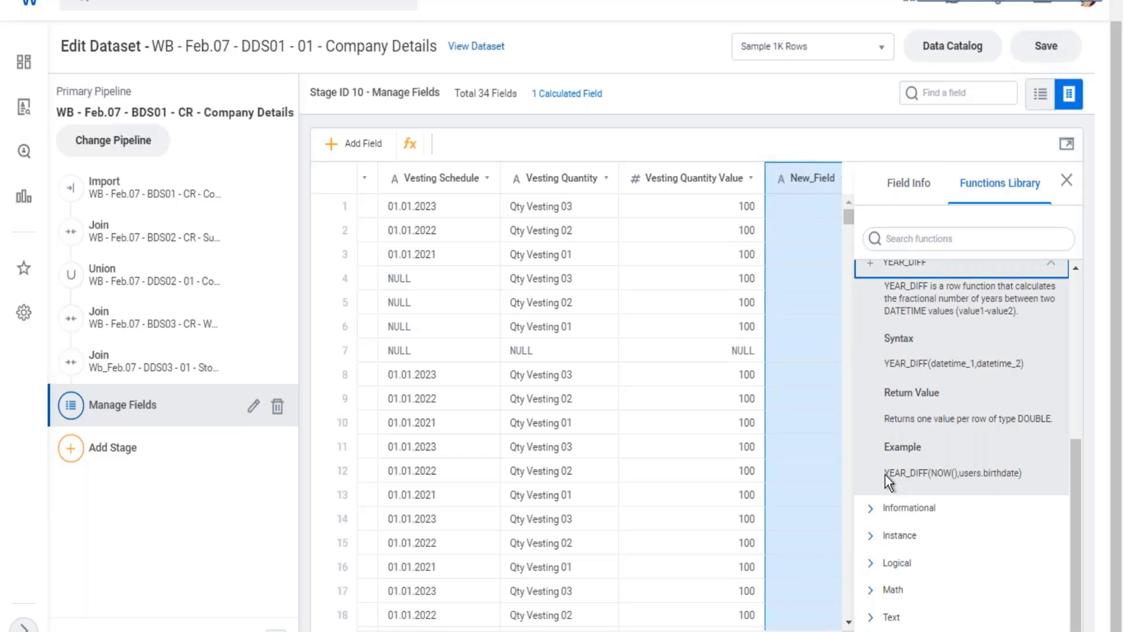
pyautogui.moveTo(886, 475); pyautogui.dragTo(1027, 481)
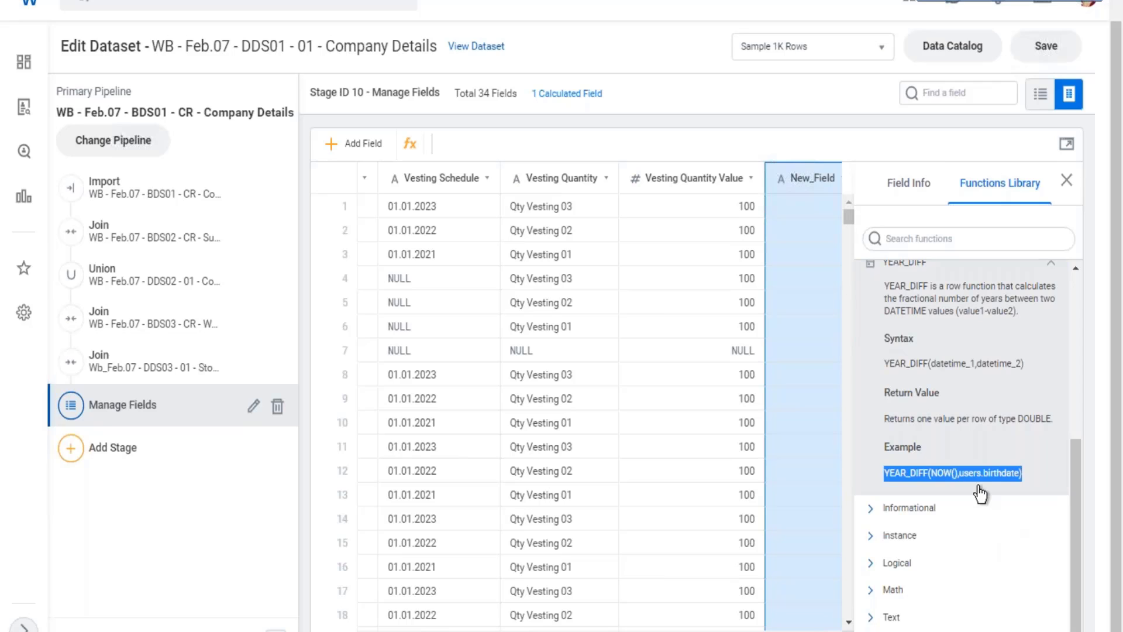
pyautogui.scroll(2, 957, 372)
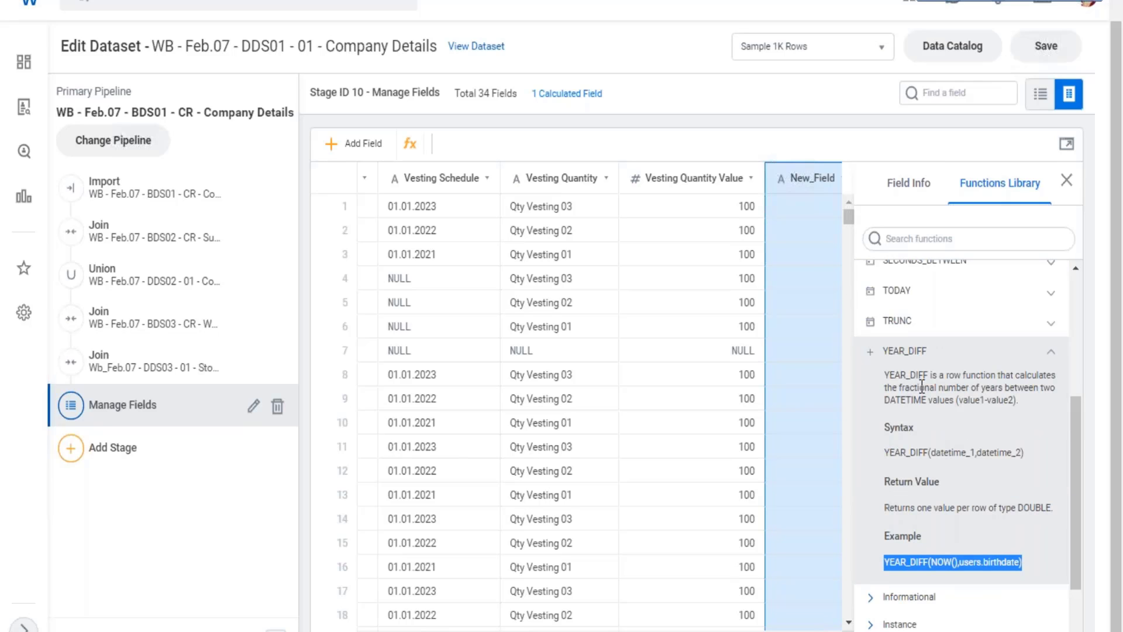
pyautogui.moveTo(936, 387); pyautogui.dragTo(893, 375)
pyautogui.moveTo(894, 452); pyautogui.dragTo(982, 452)
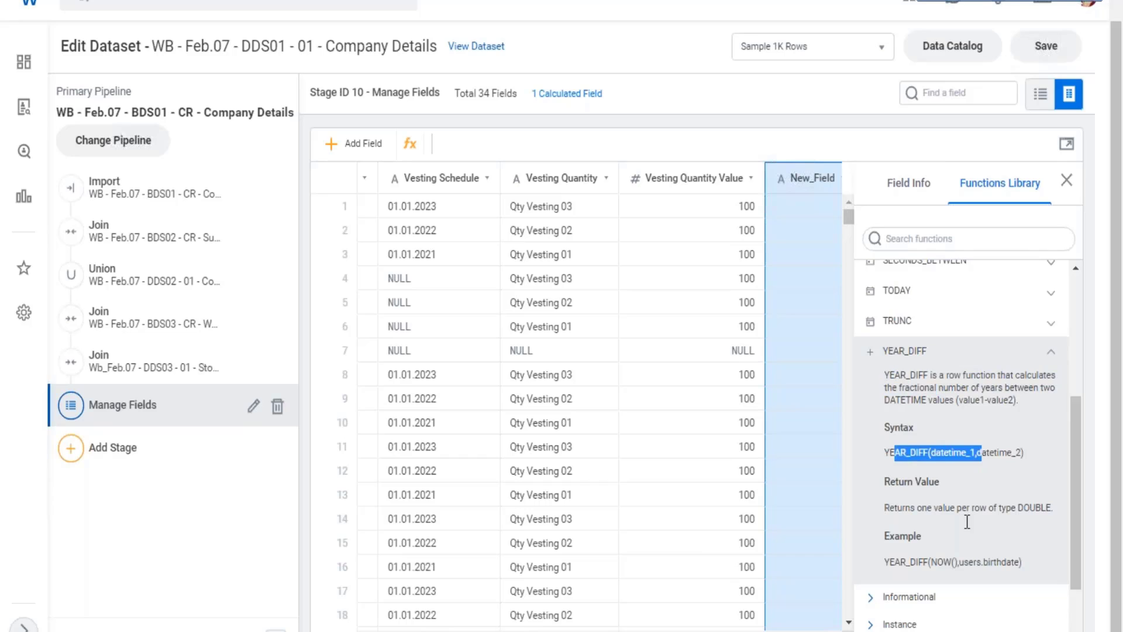
pyautogui.moveTo(928, 508); pyautogui.dragTo(948, 507)
pyautogui.moveTo(887, 483); pyautogui.dragTo(941, 486)
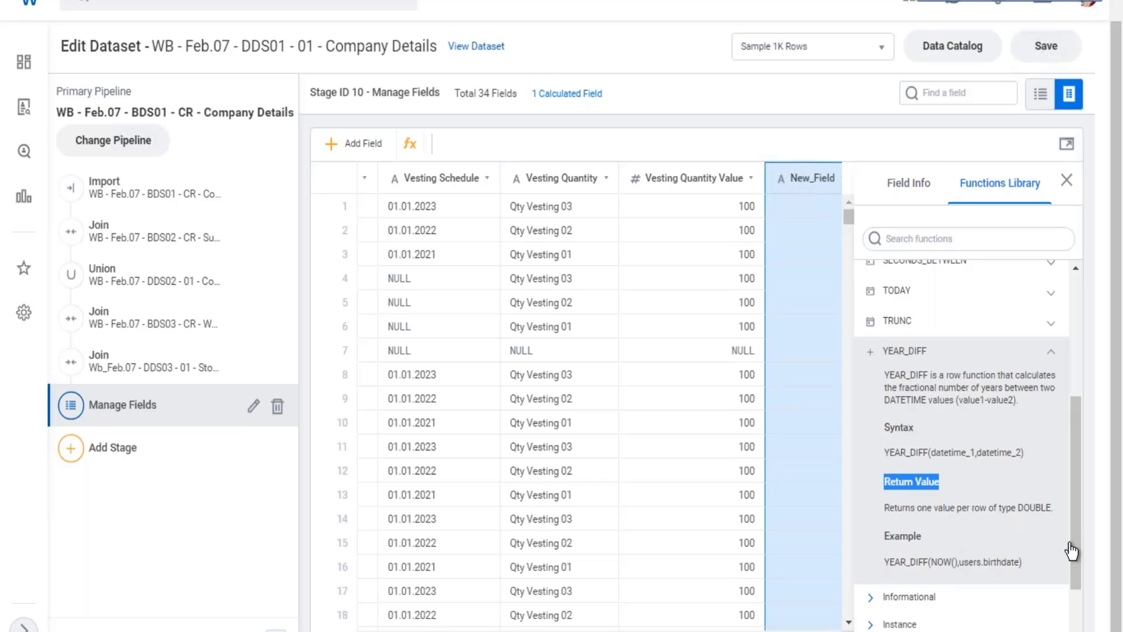
pyautogui.moveTo(1020, 508); pyautogui.dragTo(1052, 507)
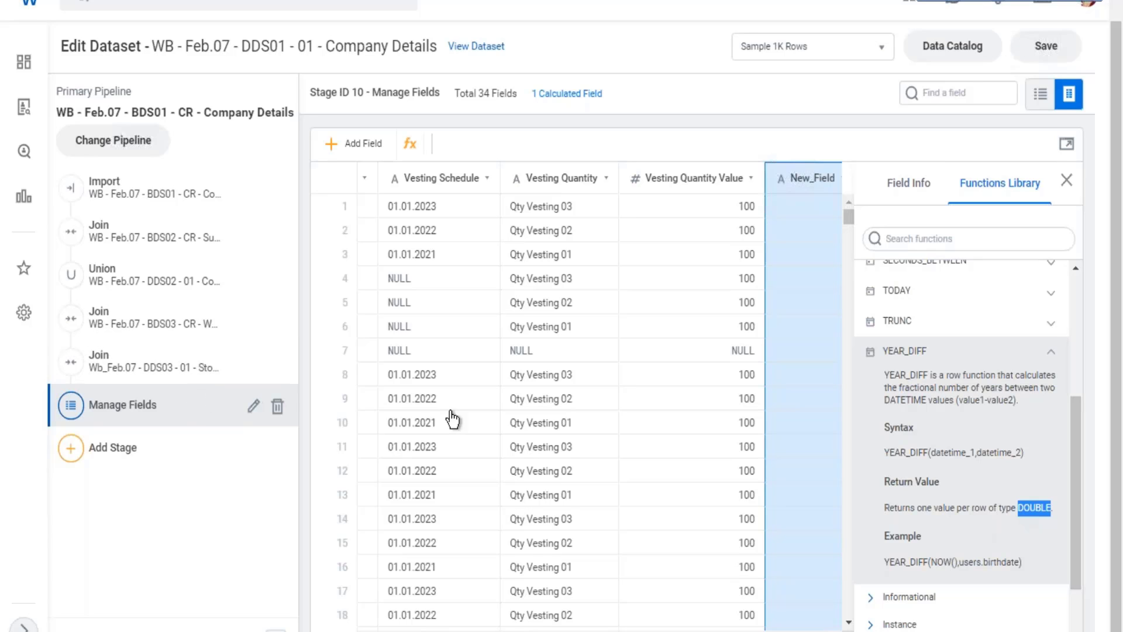
pyautogui.click(822, 623)
pyautogui.click(837, 630)
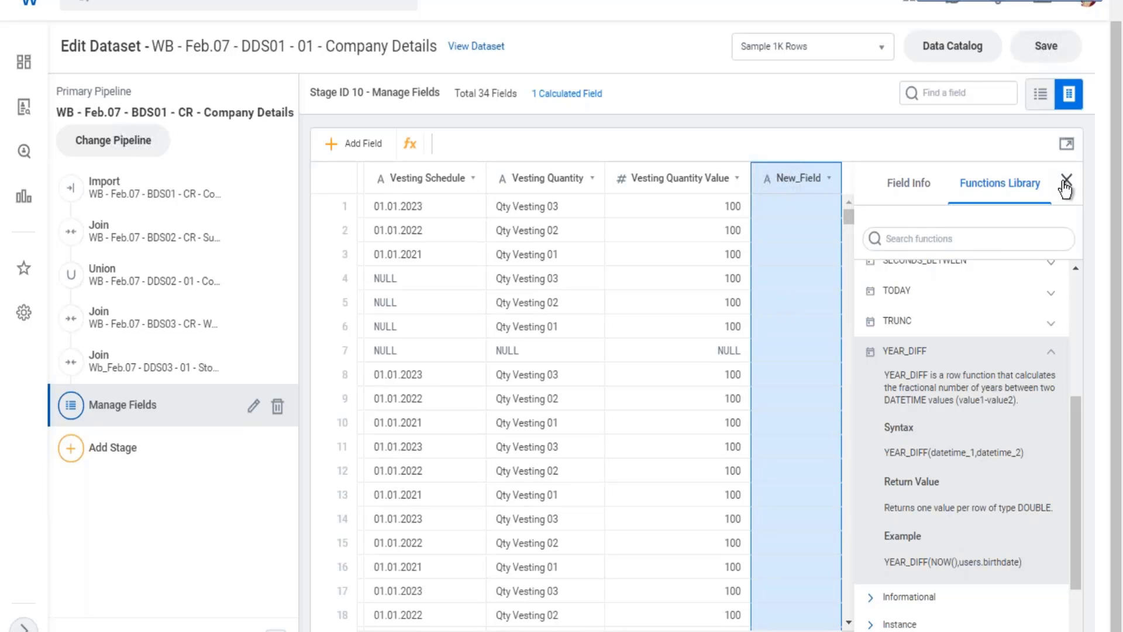
pyautogui.click(1066, 186)
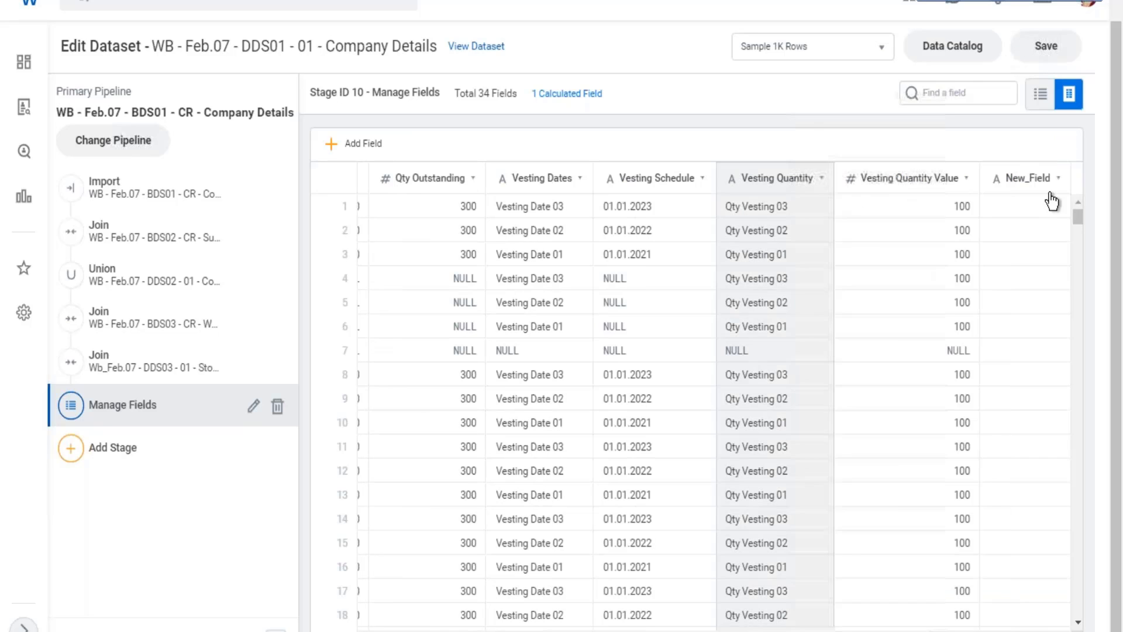
# Rename the new calculated field to Age on Hire and highlight its field type.
pyautogui.click(1055, 184)
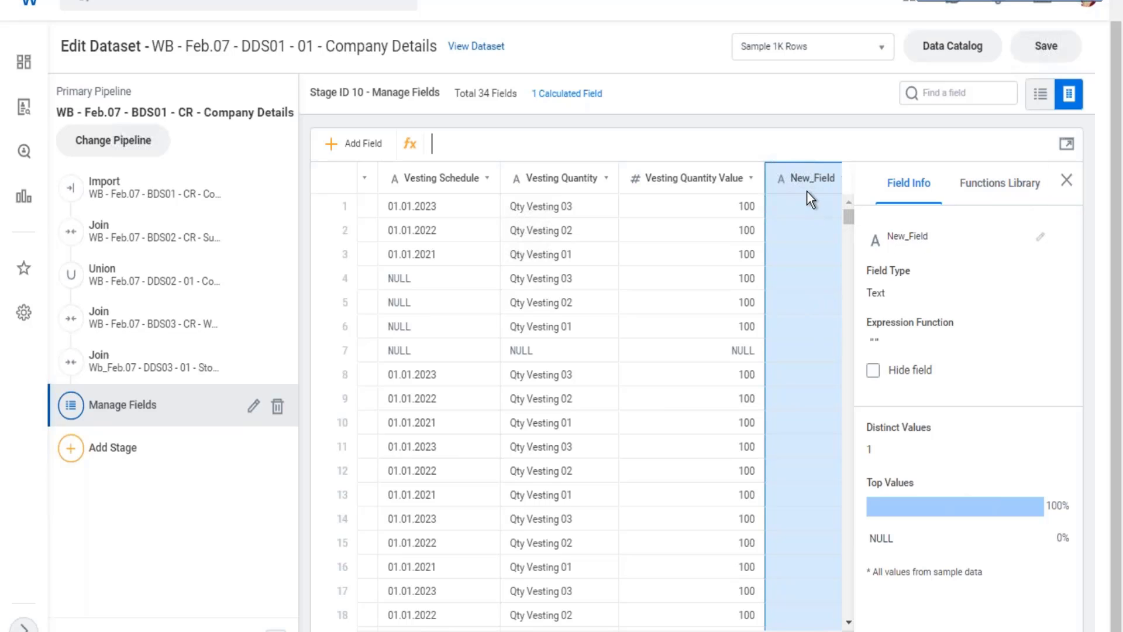
pyautogui.click(1040, 238)
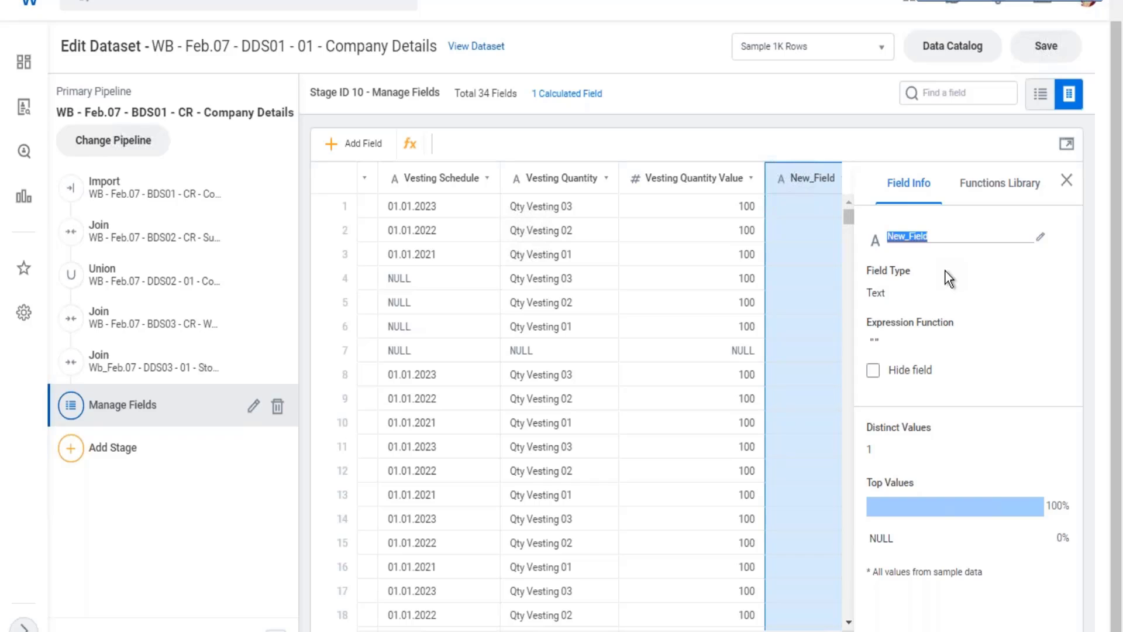
pyautogui.write('Age on Hire')
pyautogui.moveTo(871, 292); pyautogui.dragTo(887, 293)
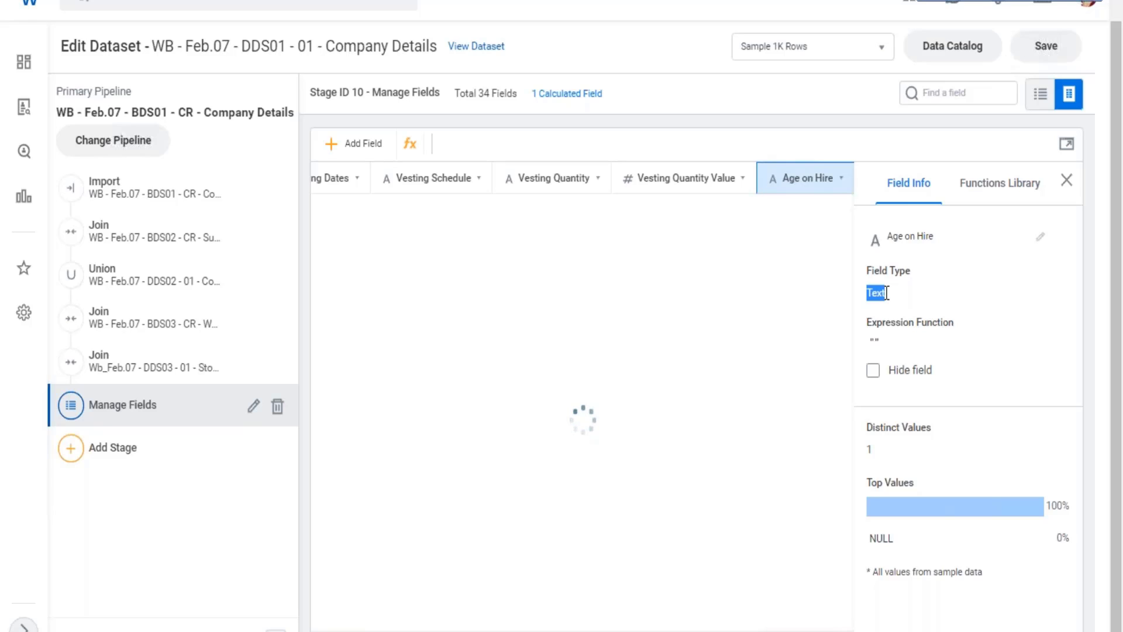
# Insert the YEAR_DIFF date function from the Functions Library into the Age on Hire expression.
pyautogui.click(983, 188)
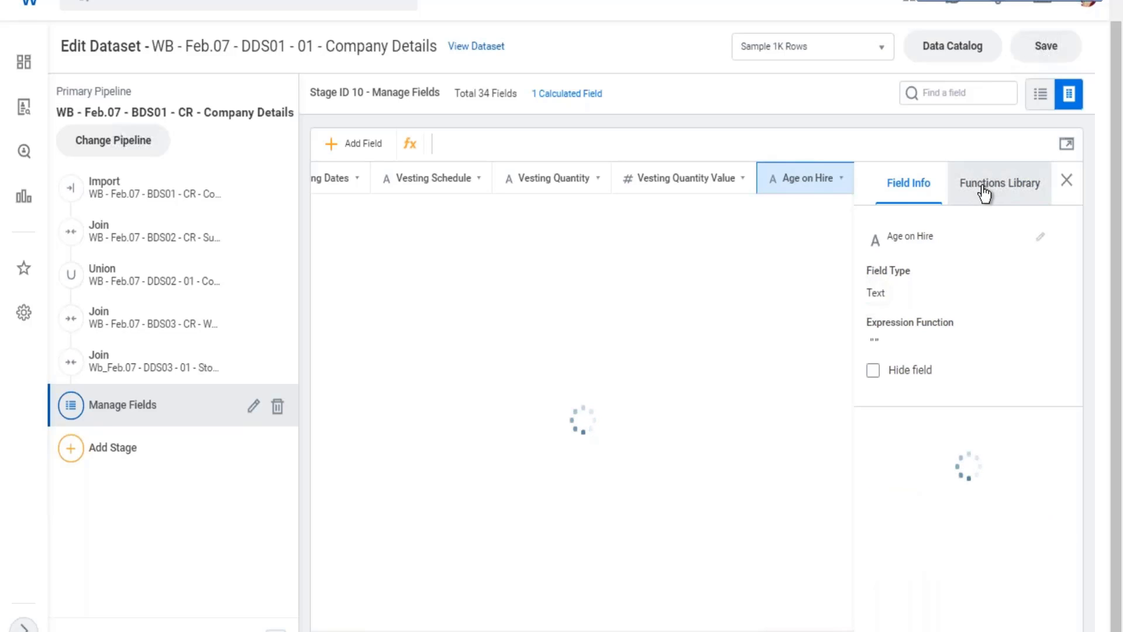
pyautogui.click(985, 192)
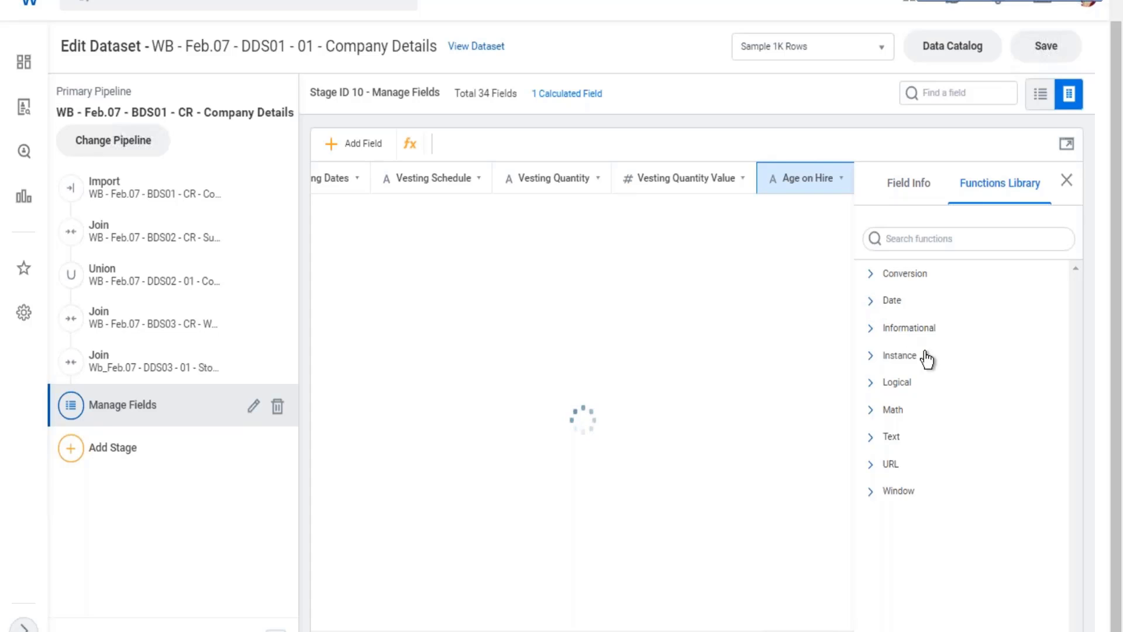
pyautogui.click(912, 301)
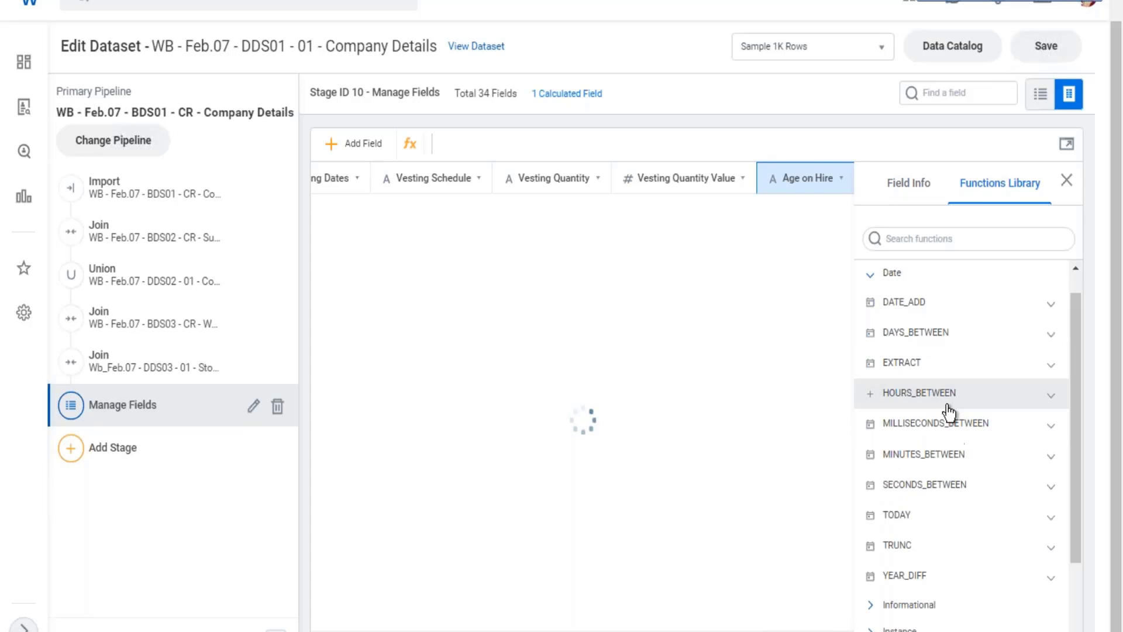
pyautogui.scroll(-1, 975, 452)
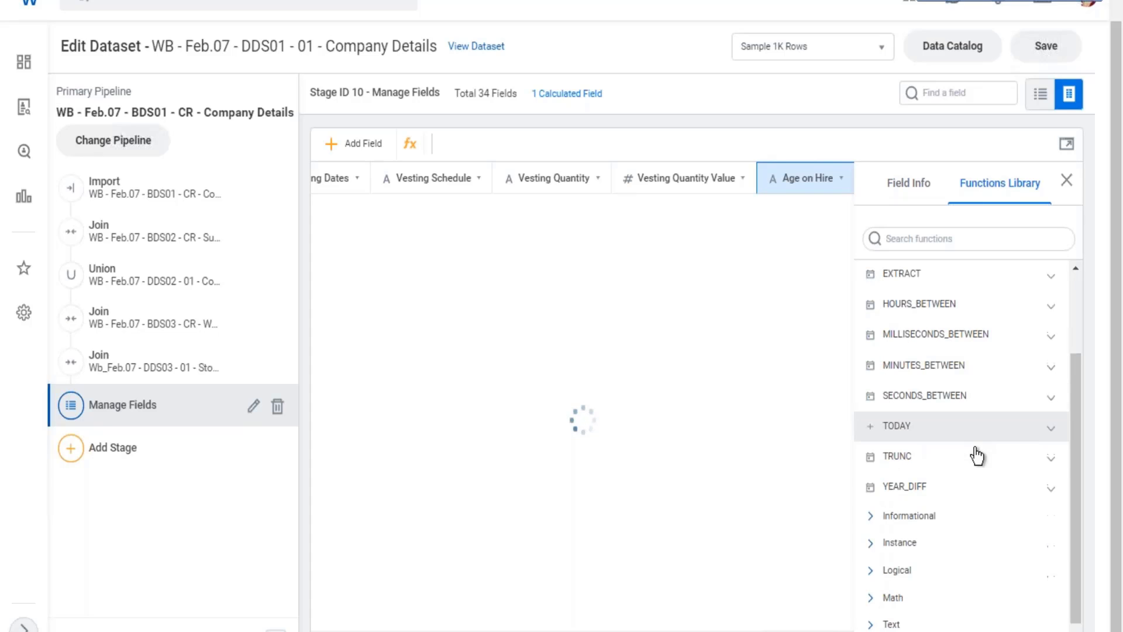
pyautogui.click(871, 489)
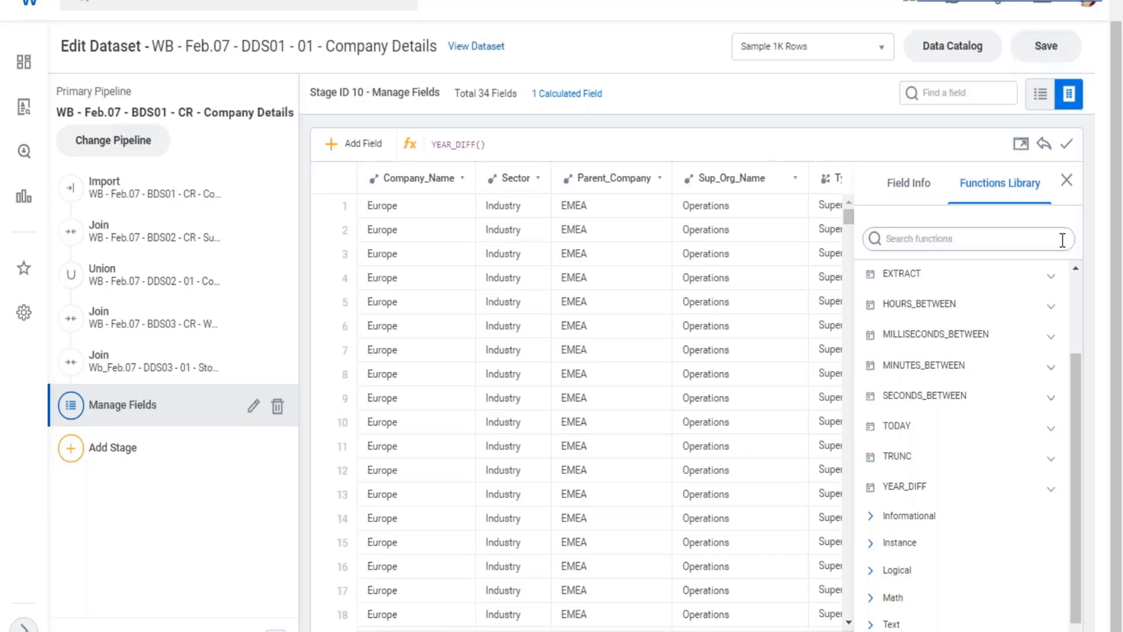
pyautogui.write('a')
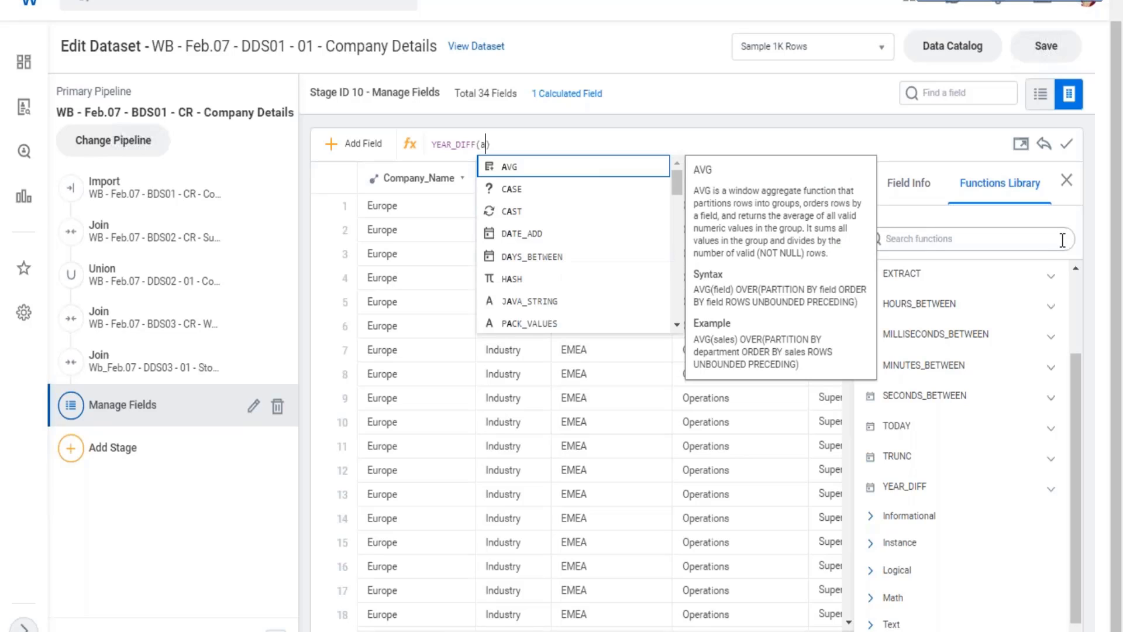
pyautogui.scroll(-10, 557, 273)
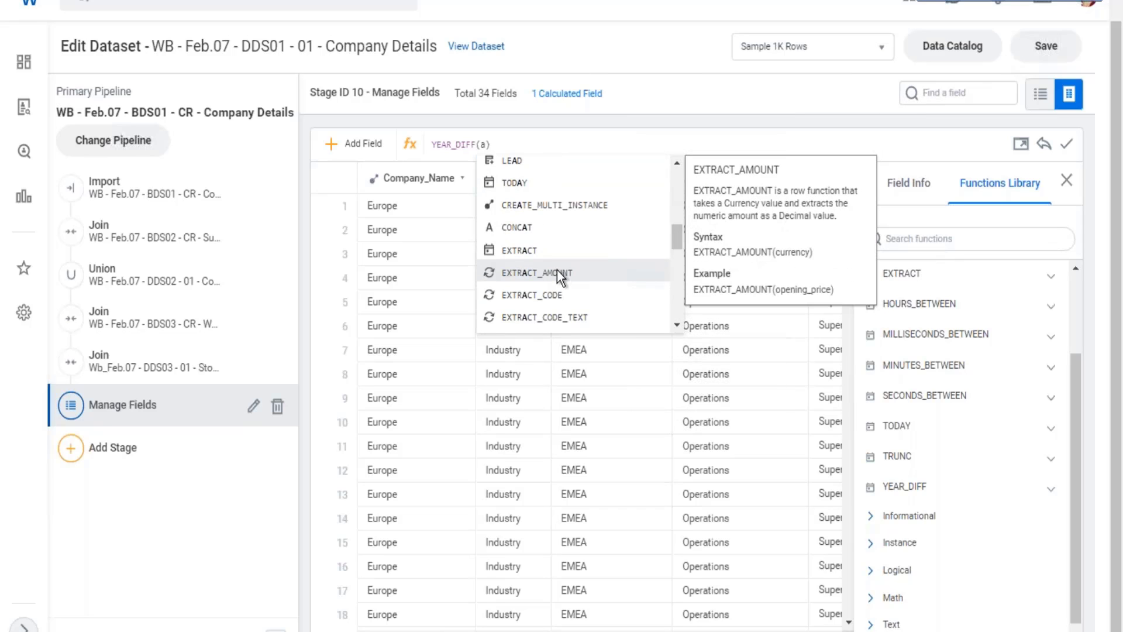
pyautogui.scroll(-4, 553, 268)
pyautogui.scroll(-5, 554, 269)
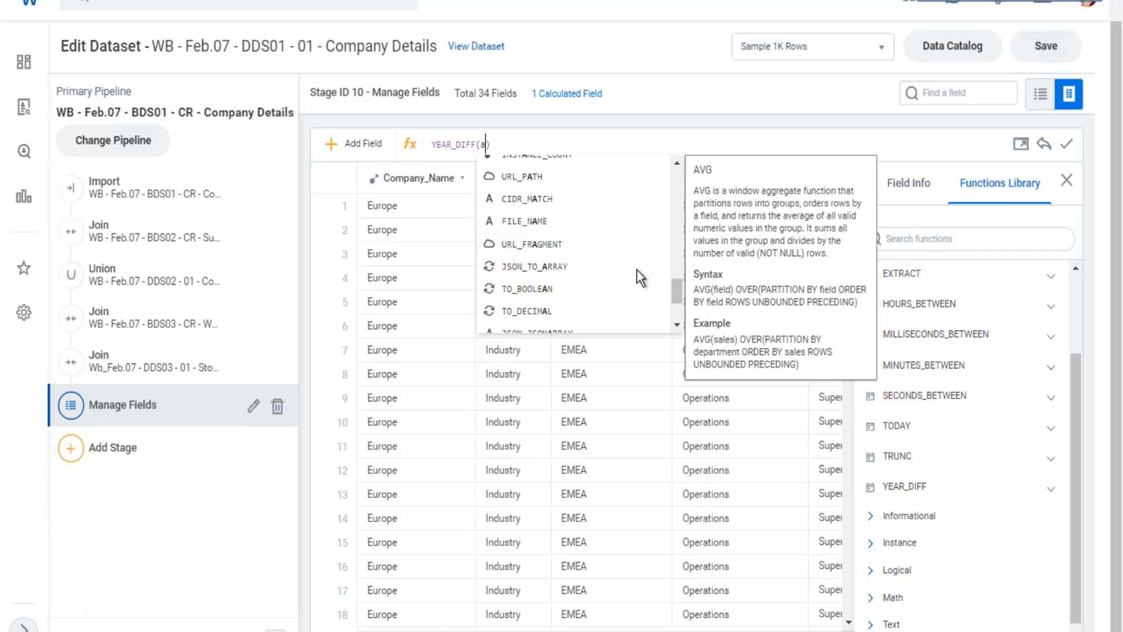
pyautogui.scroll(5, 588, 201)
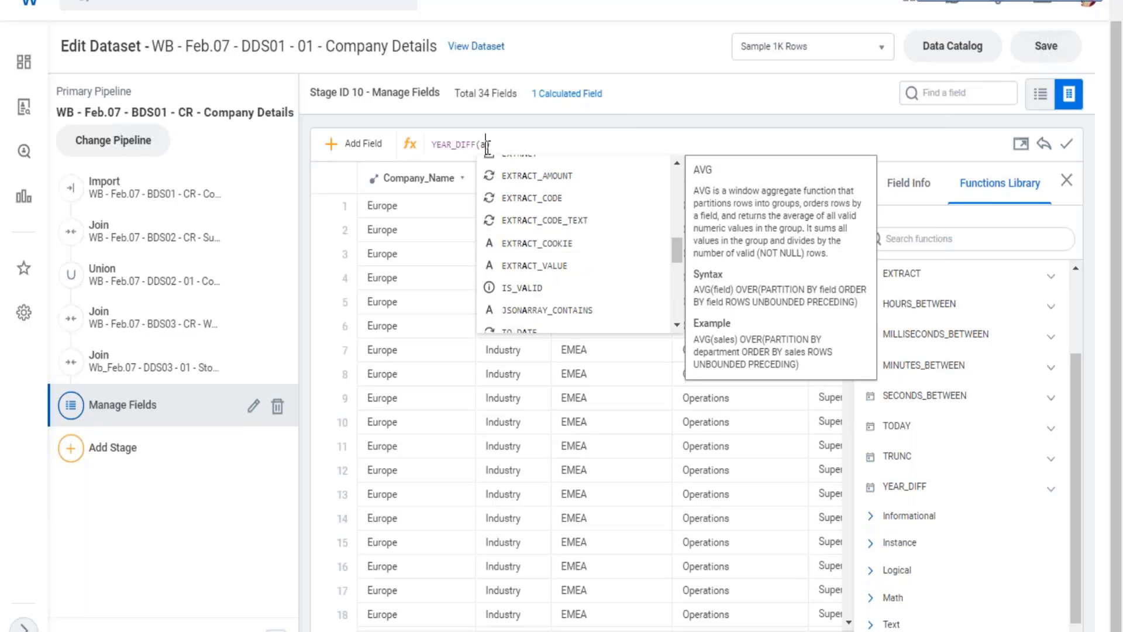
pyautogui.press('BackSpace')
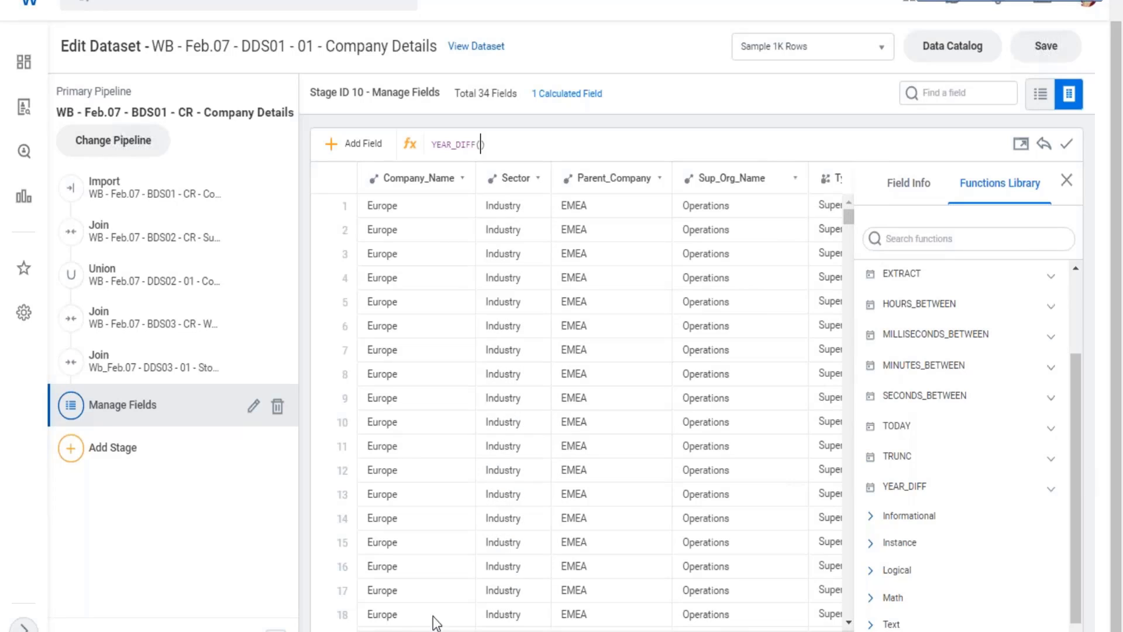
# Look through the dataset's field list for the Date_Of_Birth and Hire_Date fields.
pyautogui.click(967, 92)
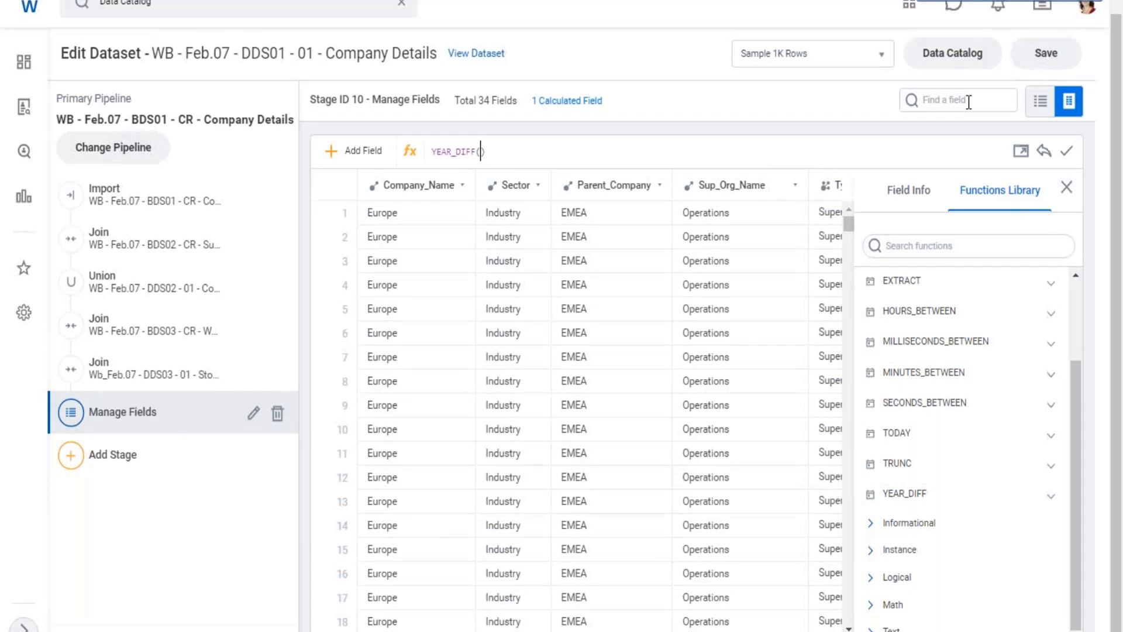
pyautogui.click(973, 102)
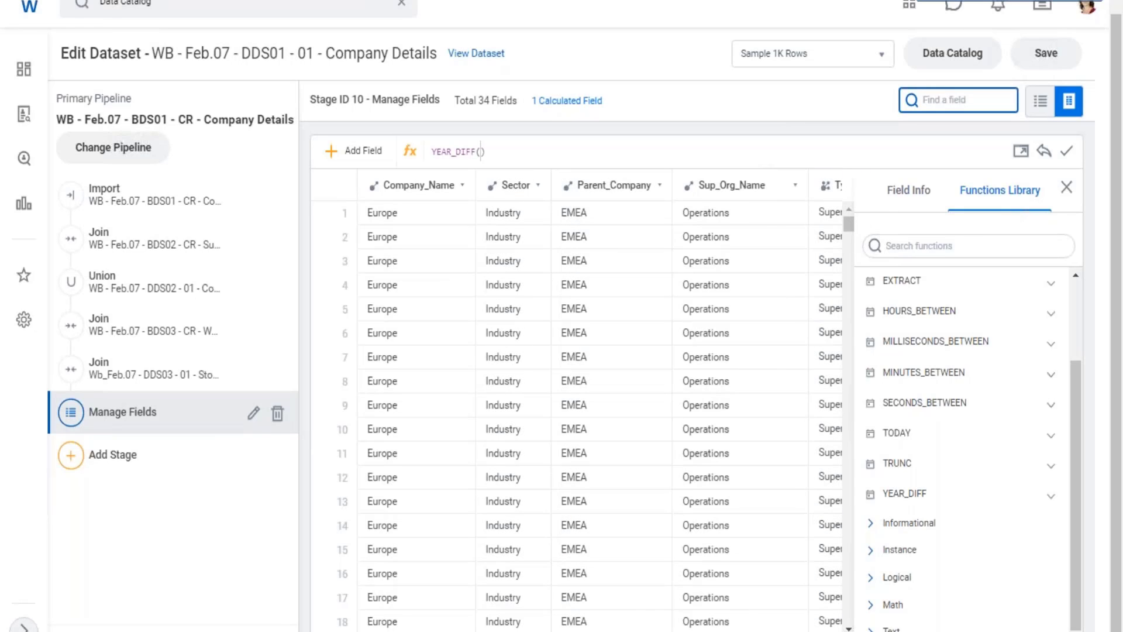
pyautogui.moveTo(392, 631); pyautogui.dragTo(816, 631)
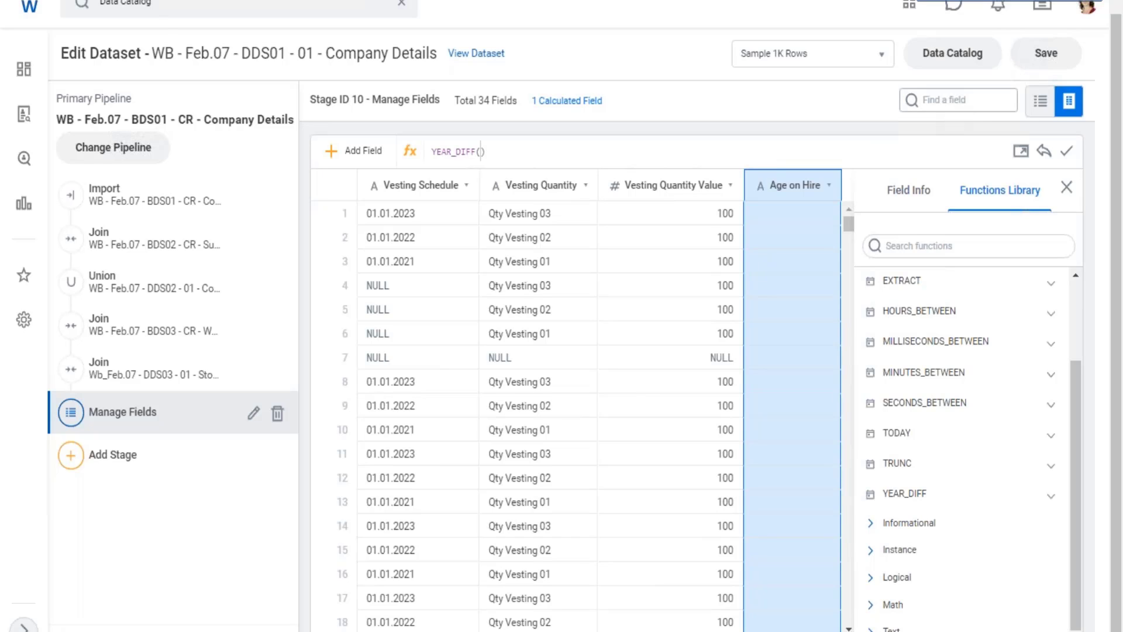
pyautogui.click(952, 102)
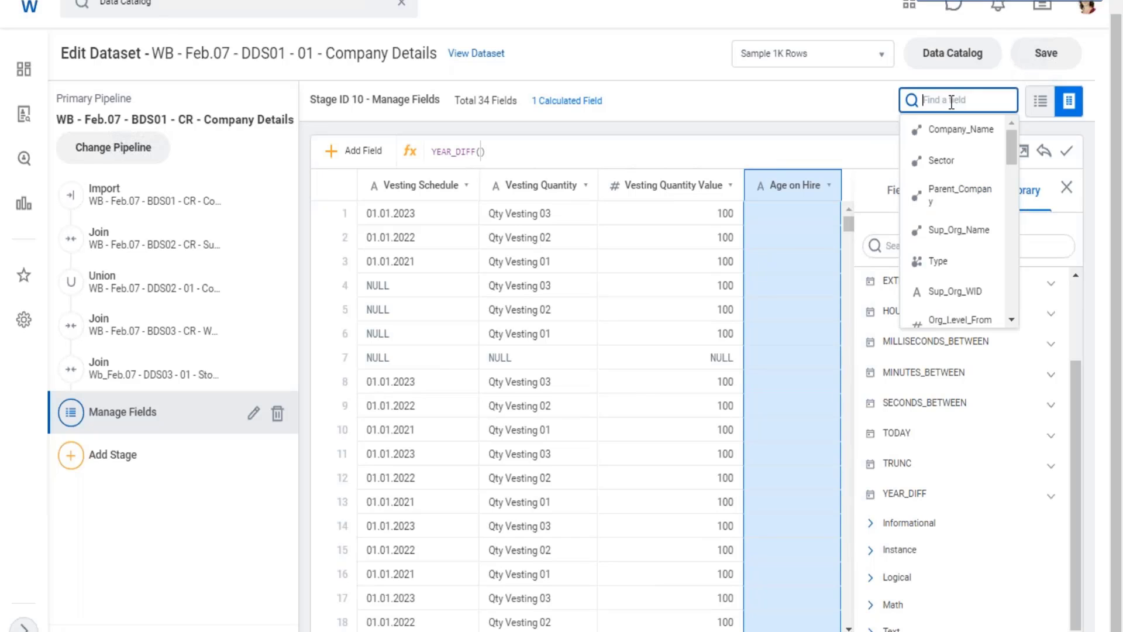
pyautogui.scroll(-3, 987, 213)
pyautogui.scroll(-5, 986, 213)
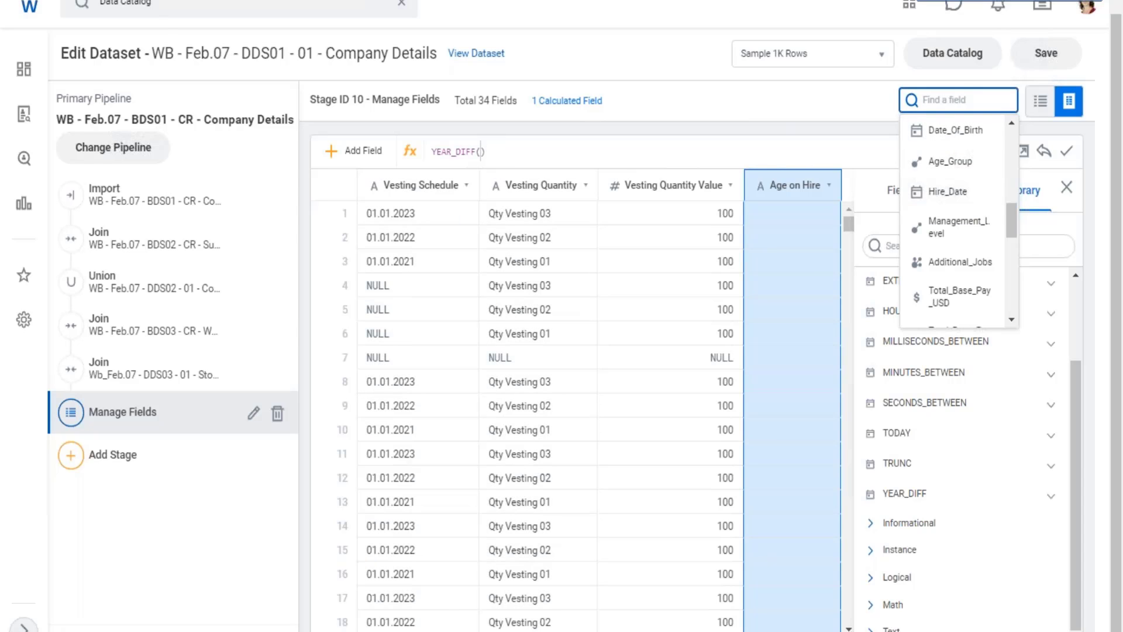
pyautogui.write('[')
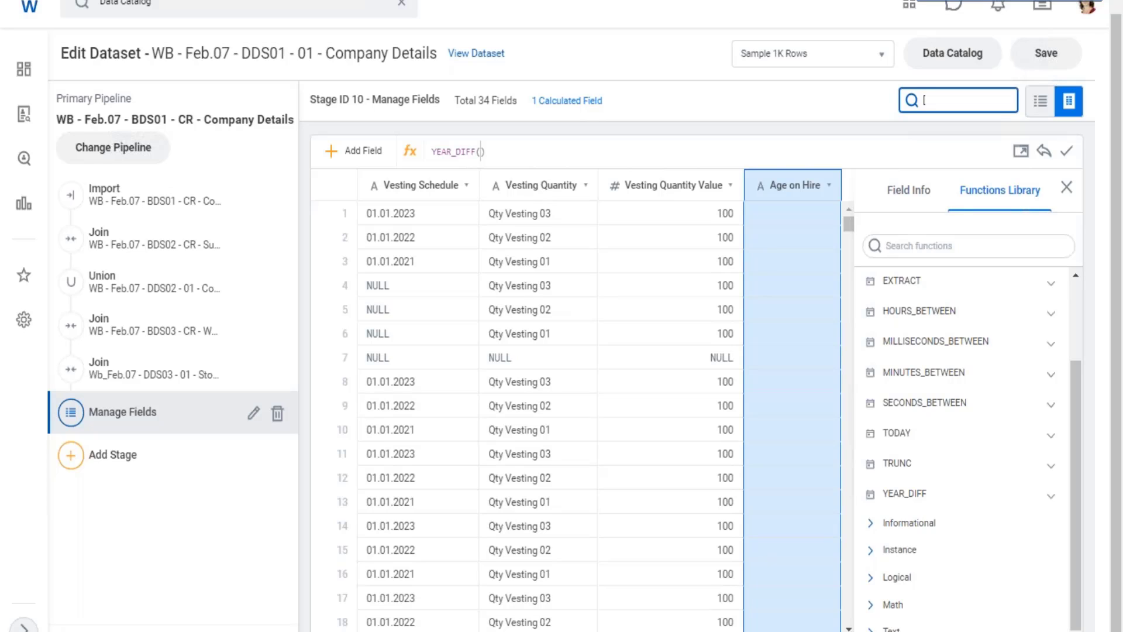
pyautogui.press('BackSpace')
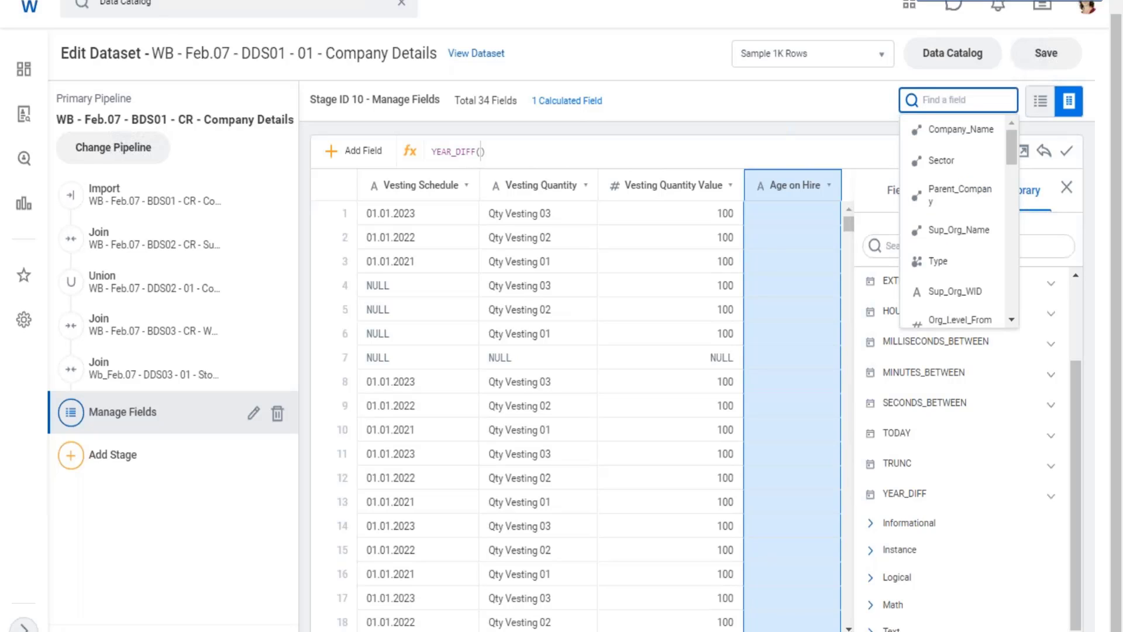
# Insert the Hire_Date field as the first argument of the YEAR_DIFF expression for Age on Hire.
pyautogui.click(482, 151)
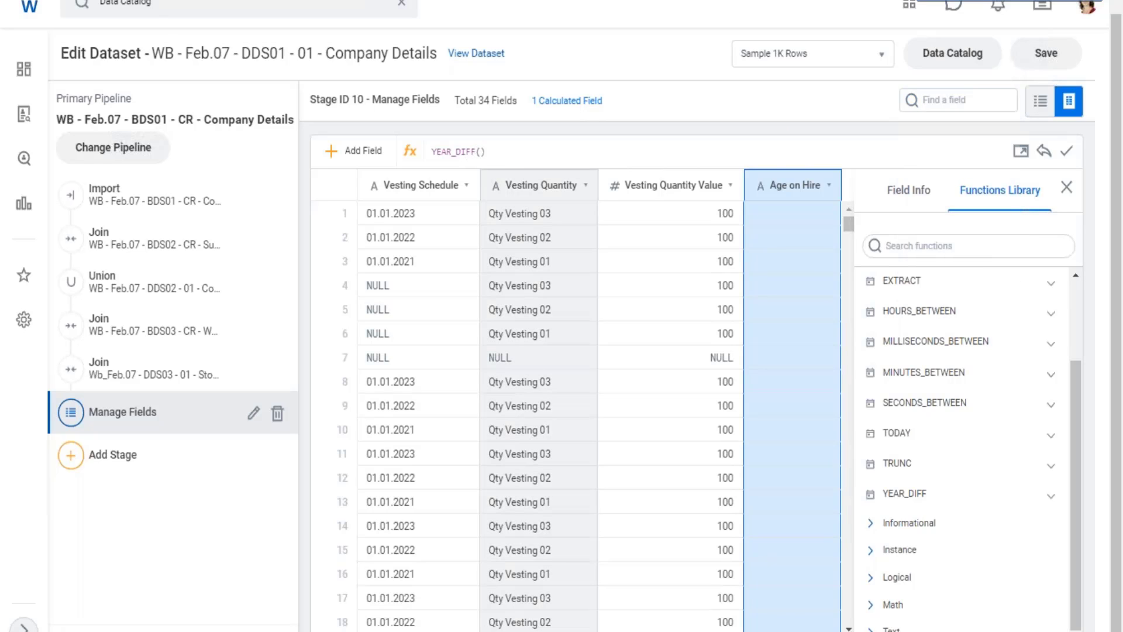
pyautogui.write('[')
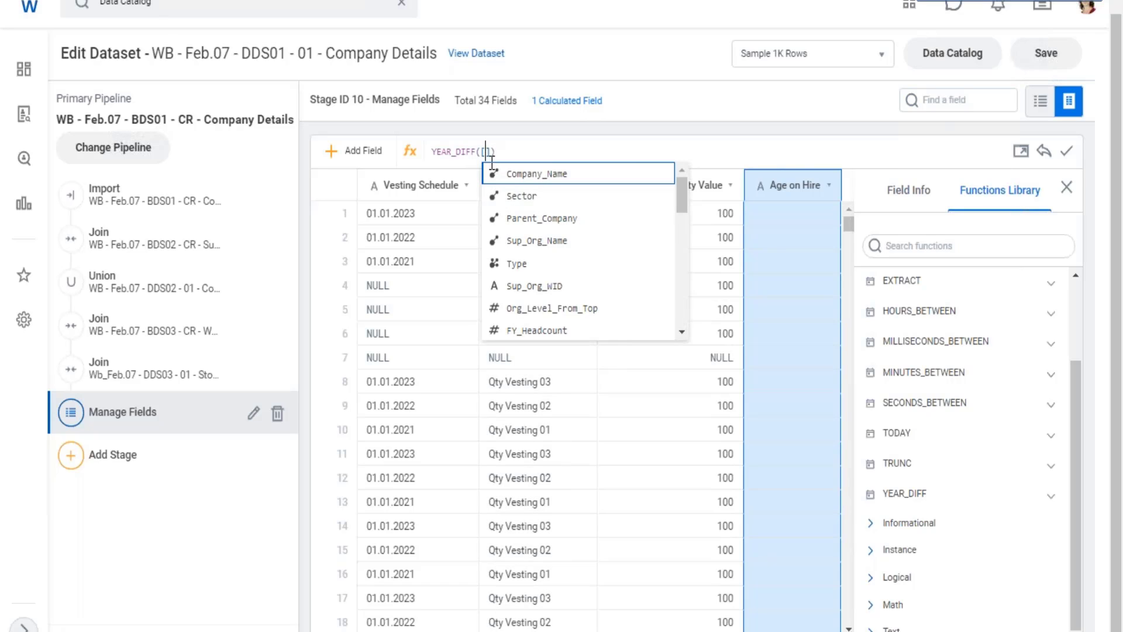
pyautogui.scroll(-2, 532, 298)
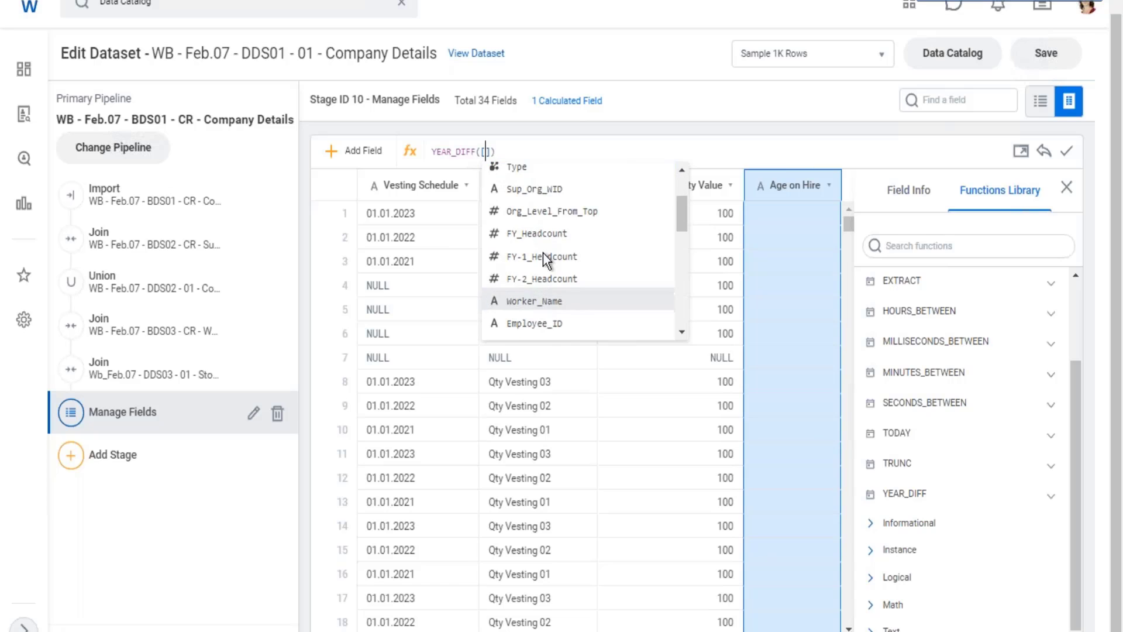
pyautogui.scroll(-4, 549, 257)
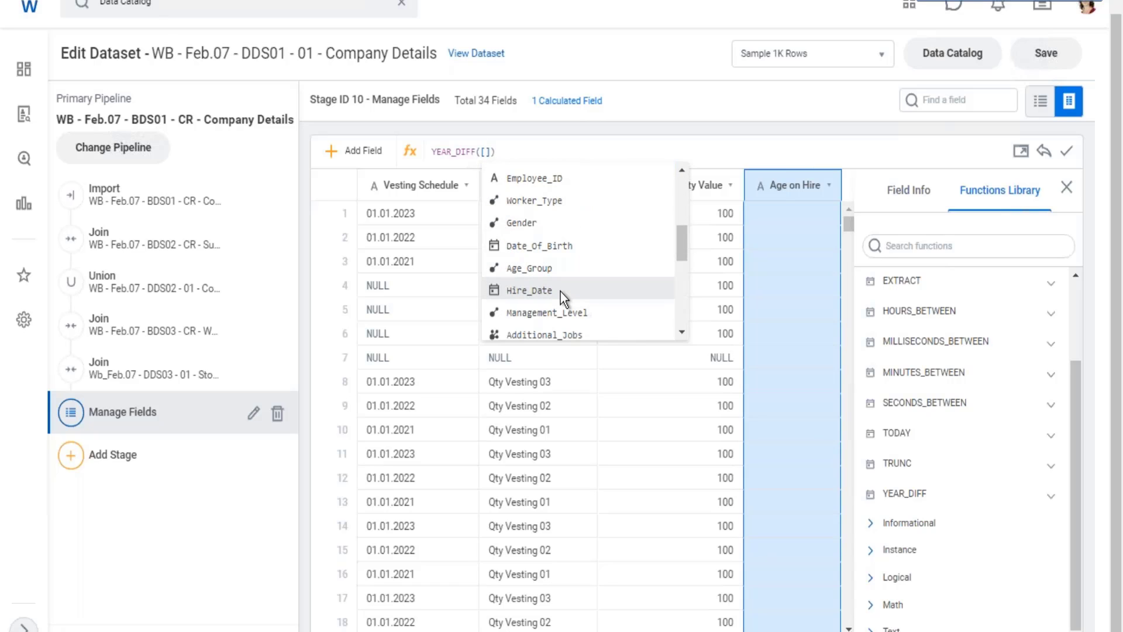
pyautogui.scroll(-1, 560, 291)
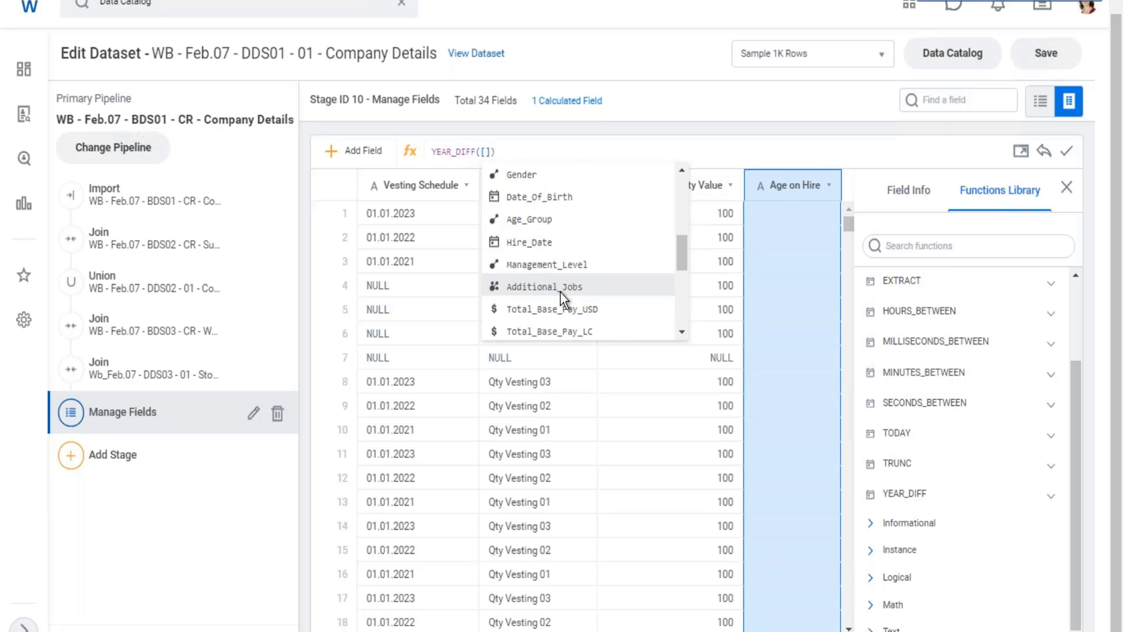
pyautogui.click(598, 246)
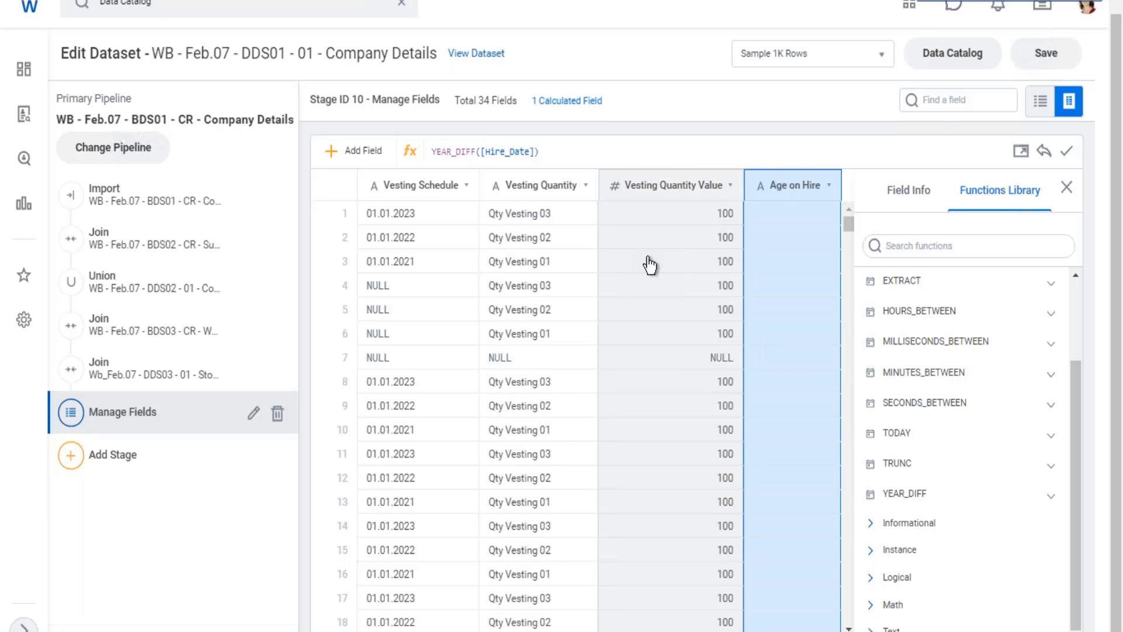
# Add Date_Of_Birth as the second argument and apply the expression YEAR_DIFF([Hire_Date],[Date_Of_Birth]).
pyautogui.write(',')
pyautogui.write('[')
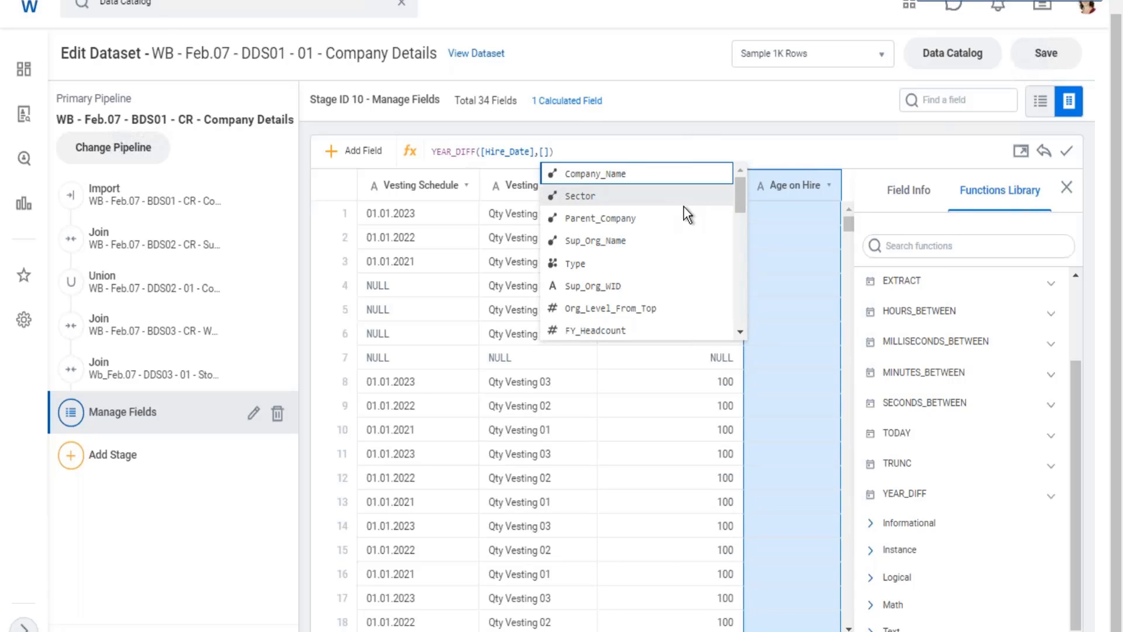
pyautogui.scroll(-2, 629, 234)
pyautogui.scroll(-3, 628, 234)
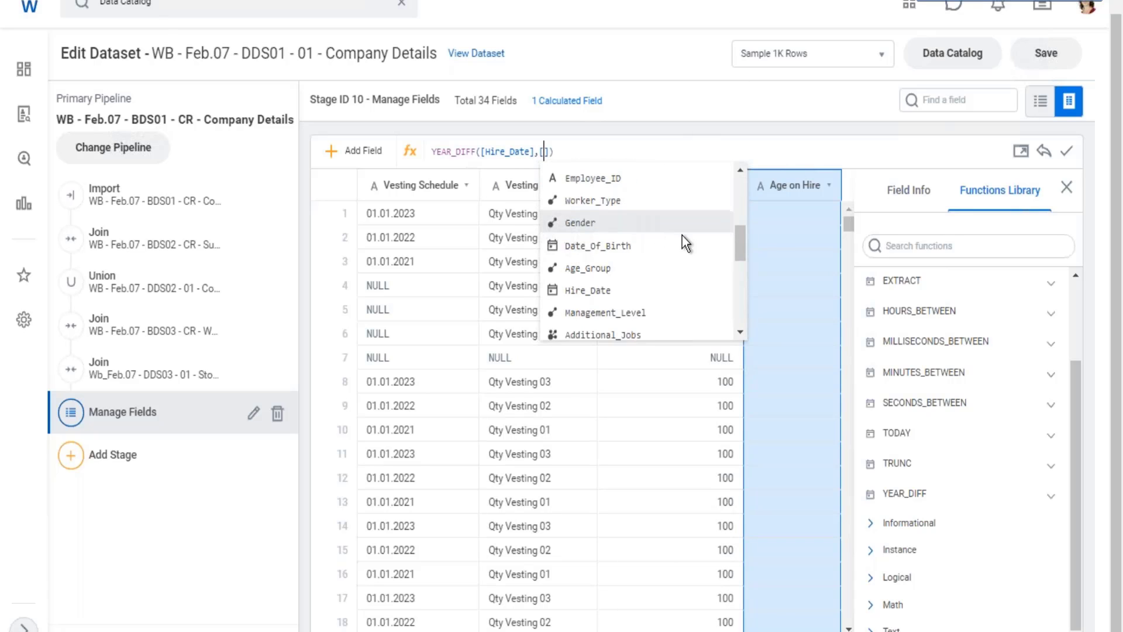
pyautogui.click(626, 247)
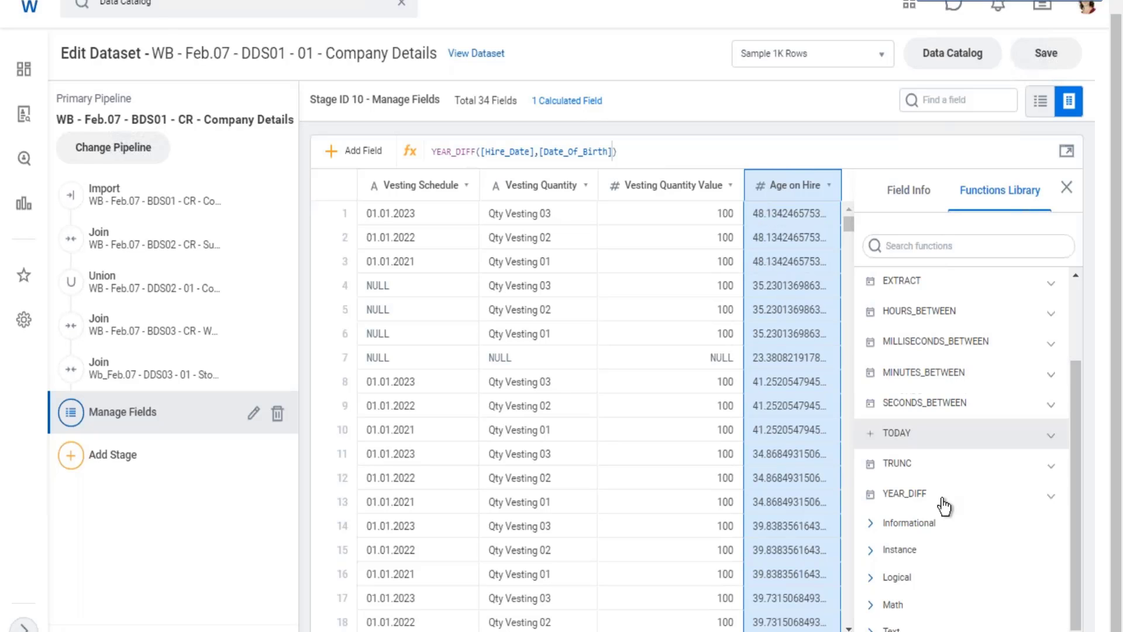
# Expand the YEAR_DIFF documentation in the Functions Library and highlight its DOUBLE return type.
pyautogui.click(1052, 496)
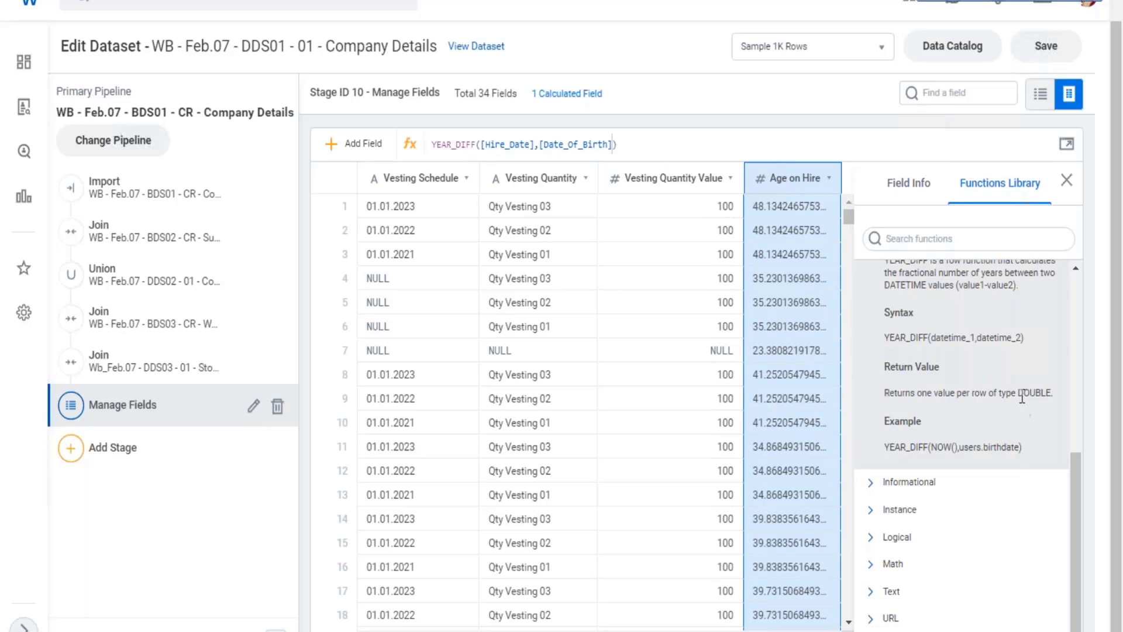
pyautogui.moveTo(1017, 393); pyautogui.dragTo(1053, 393)
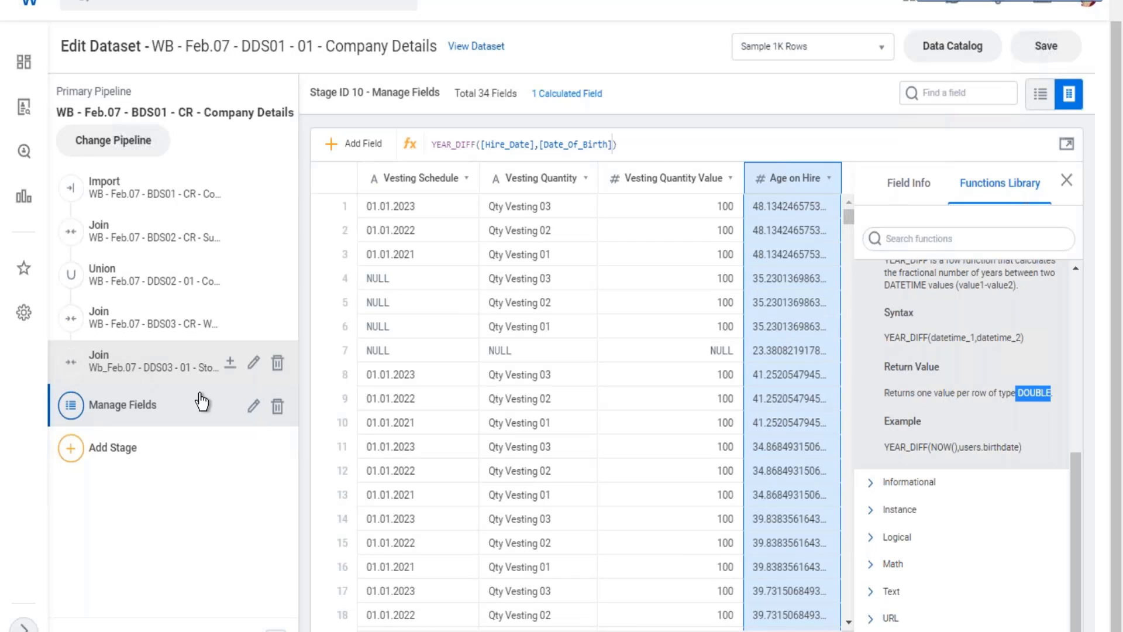
# Open the Manage Fields stage for editing, check its input fields for Age on Hire, and return to the dataset.
pyautogui.click(255, 405)
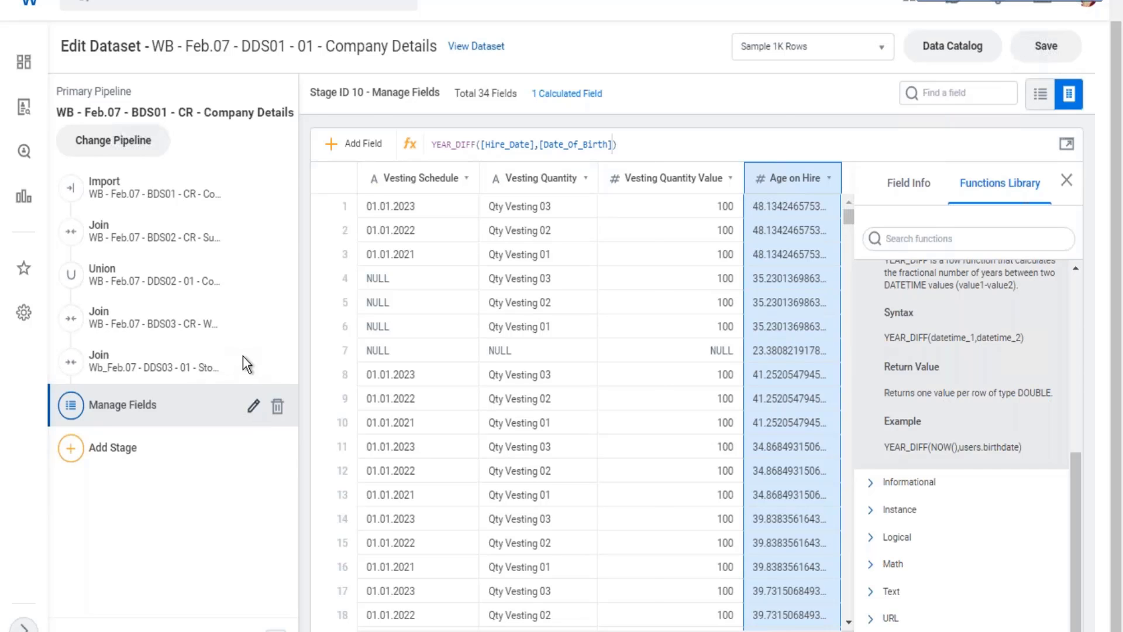
pyautogui.scroll(-12, 149, 413)
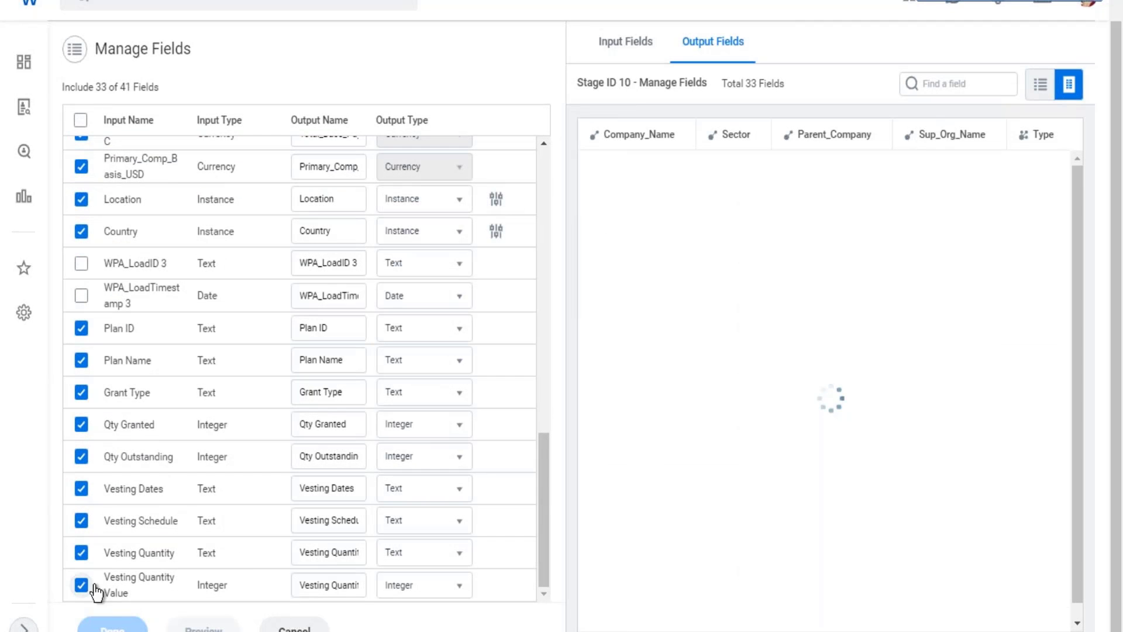
pyautogui.scroll(15, 151, 572)
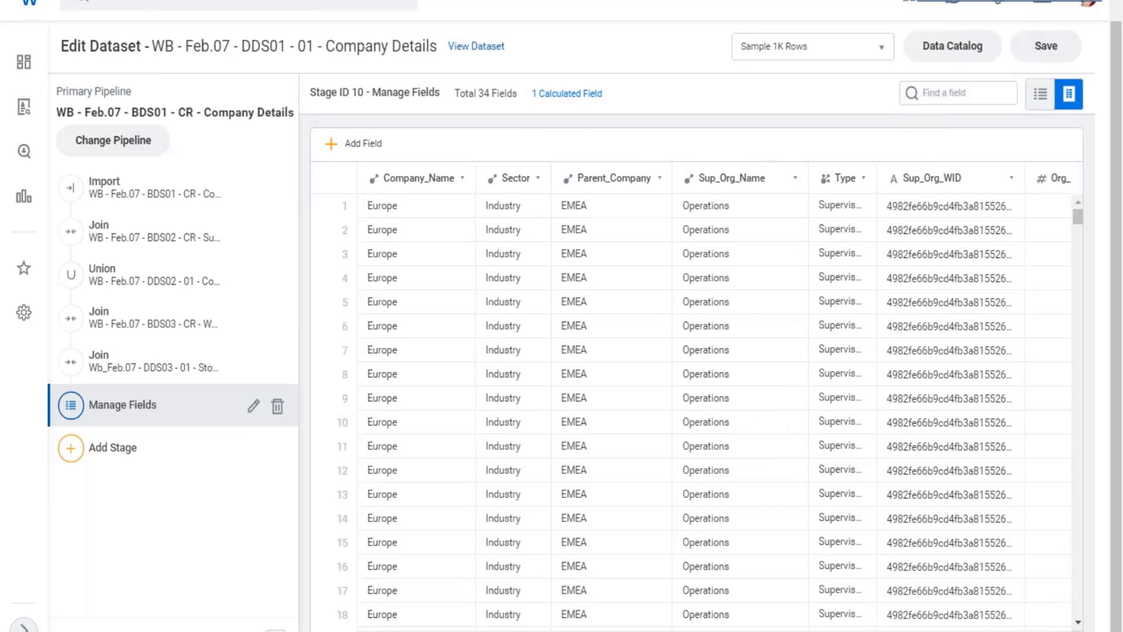
# Examine the Age on Hire field's details and highlight the dataset's total and calculated field counts.
pyautogui.hscroll(10, 696, 398)
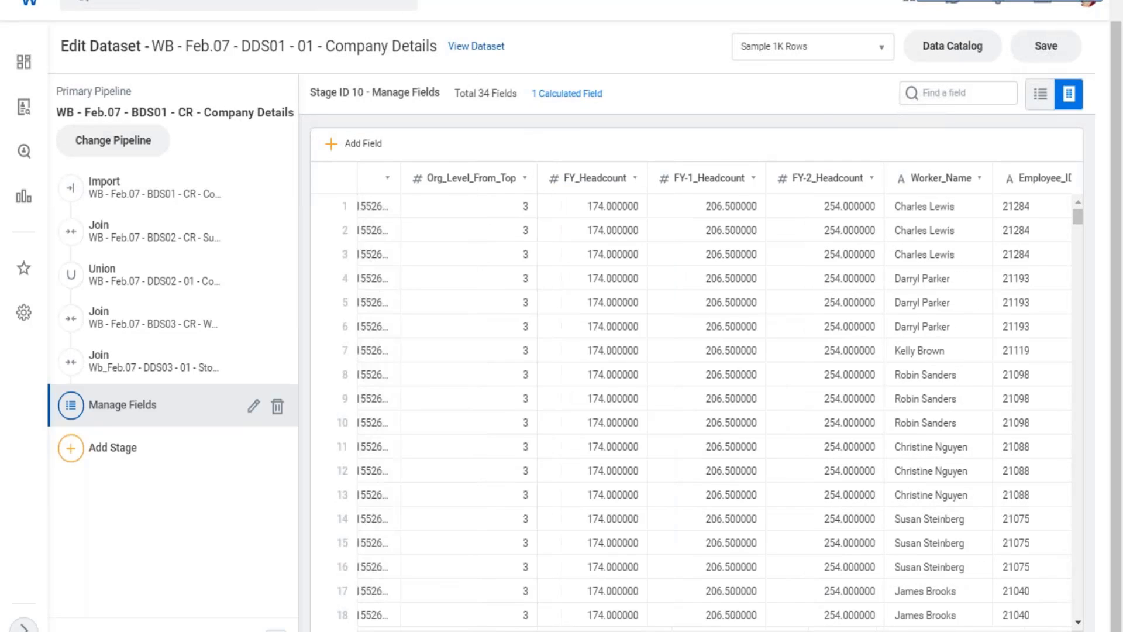
pyautogui.hscroll(10, 696, 398)
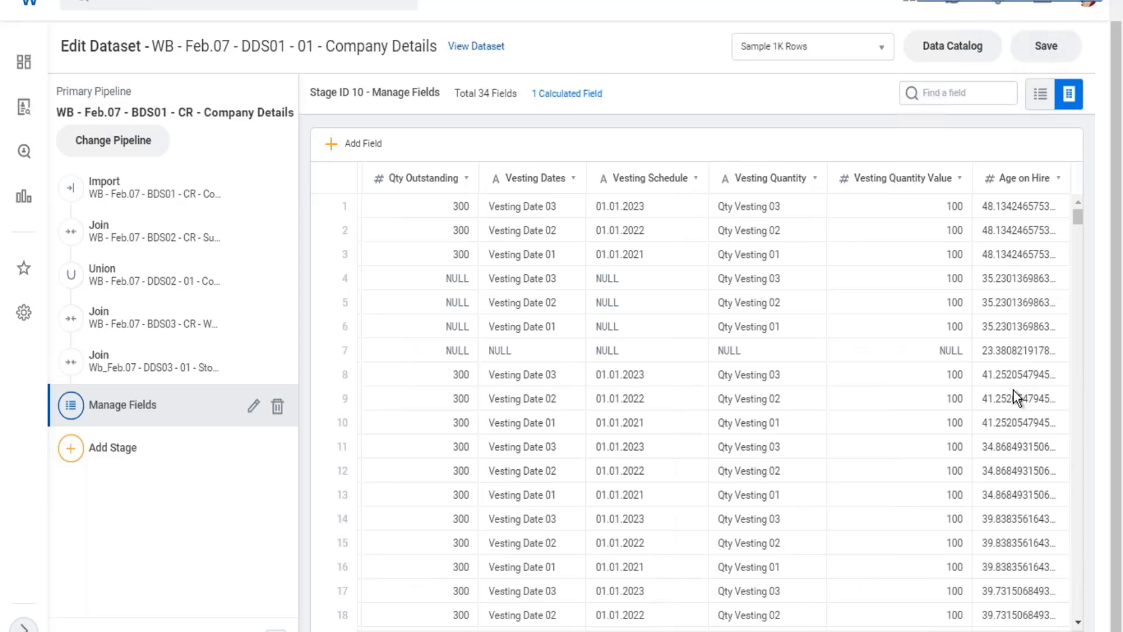
pyautogui.click(1017, 349)
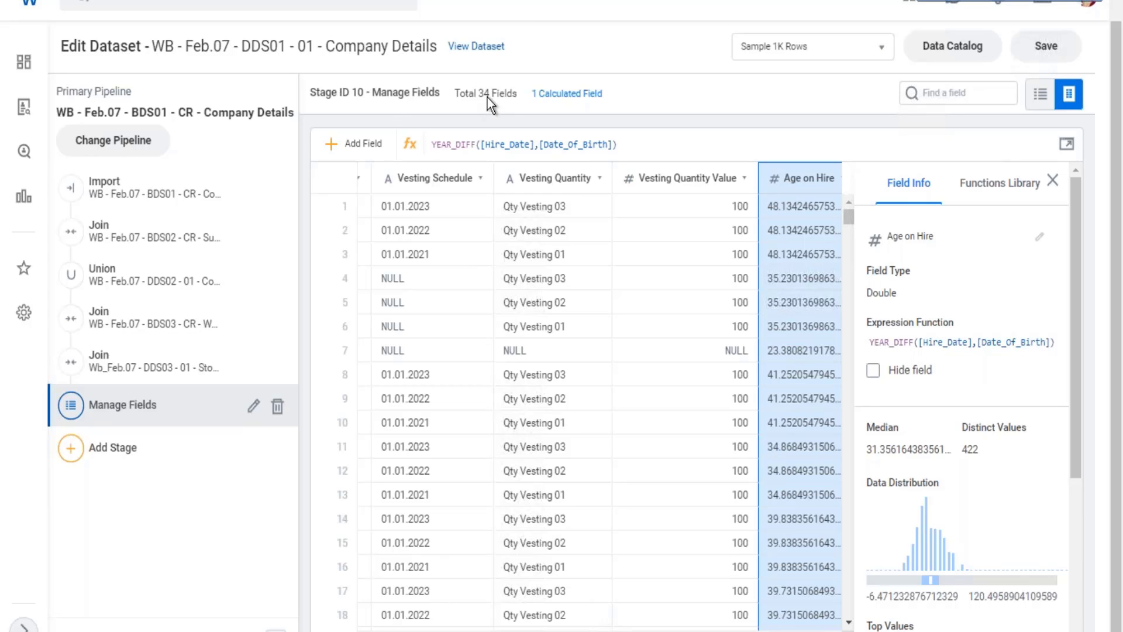
pyautogui.moveTo(469, 91); pyautogui.dragTo(630, 96)
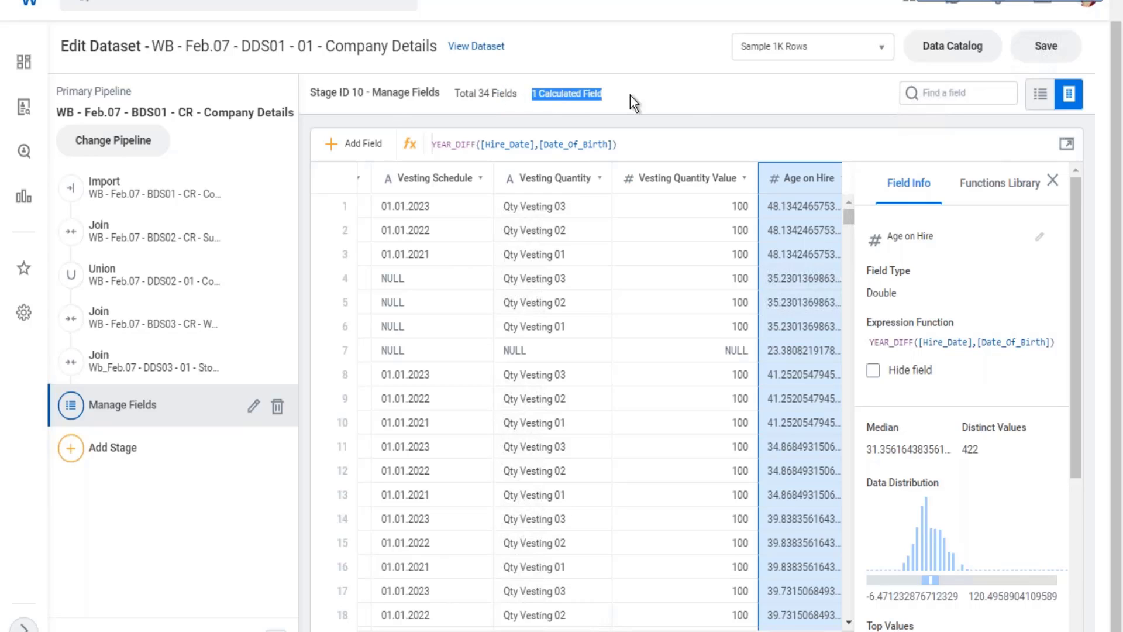
# Add a second calculated field to the Manage Fields stage and name it Function.
pyautogui.click(344, 151)
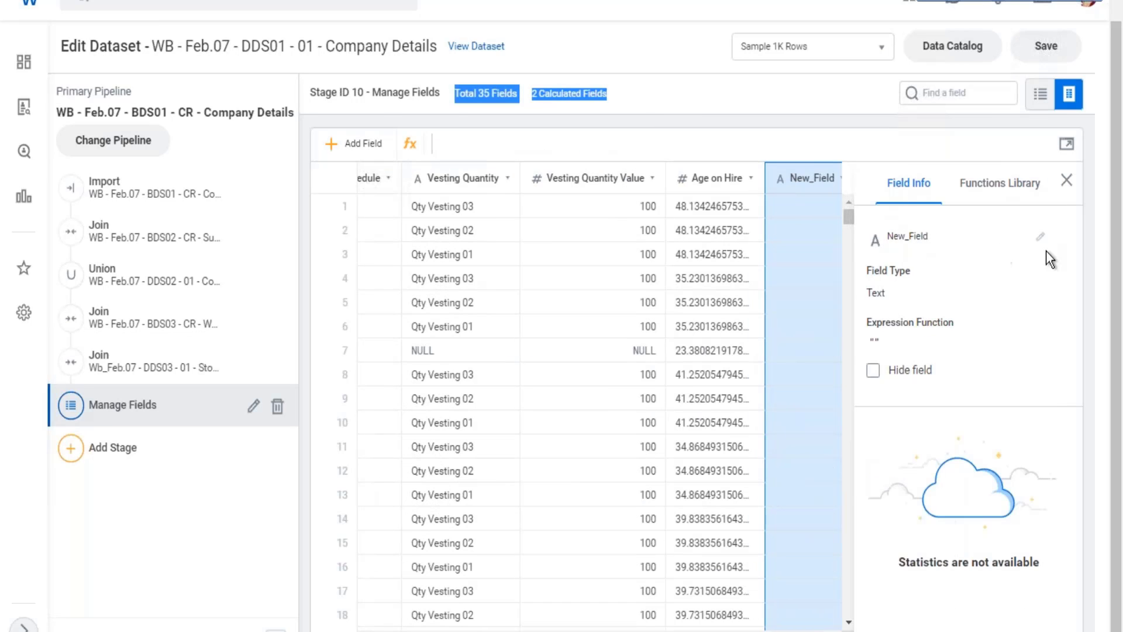
pyautogui.click(1040, 236)
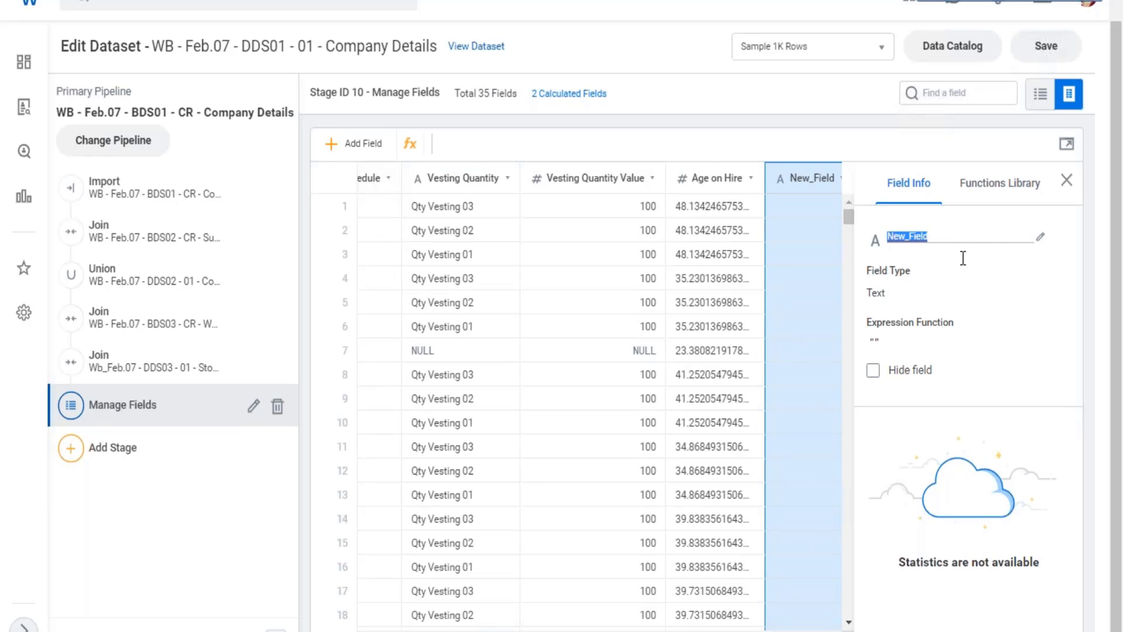
pyautogui.write('Function')
# Find the Org_Level_From_Top field and examine its integer type, distribution and row values.
pyautogui.click(926, 95)
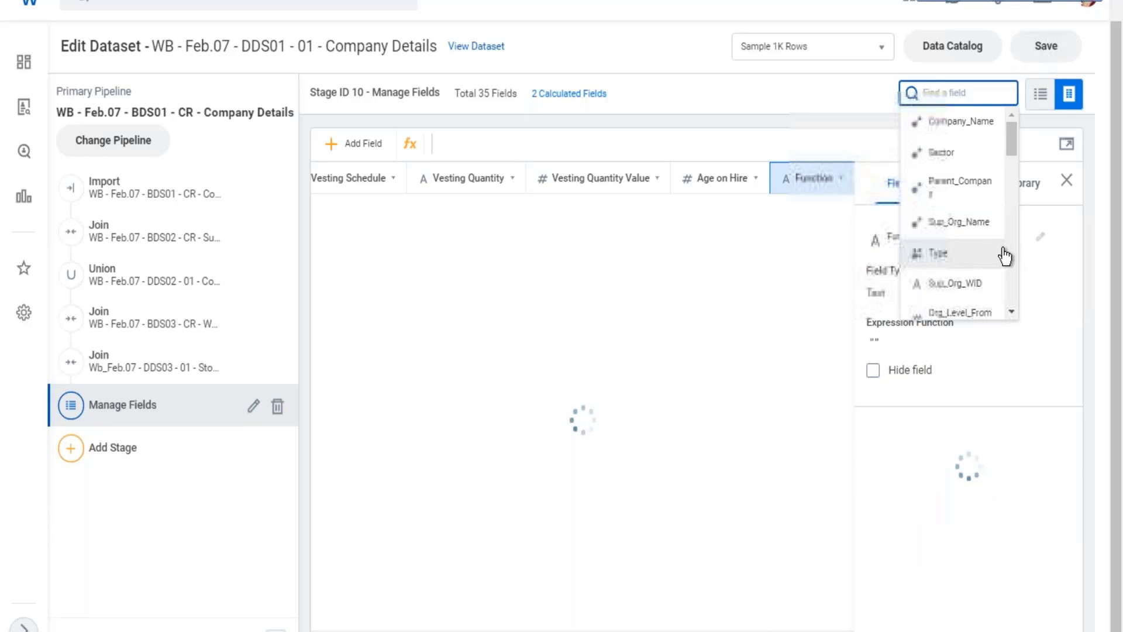
pyautogui.scroll(-2, 1005, 251)
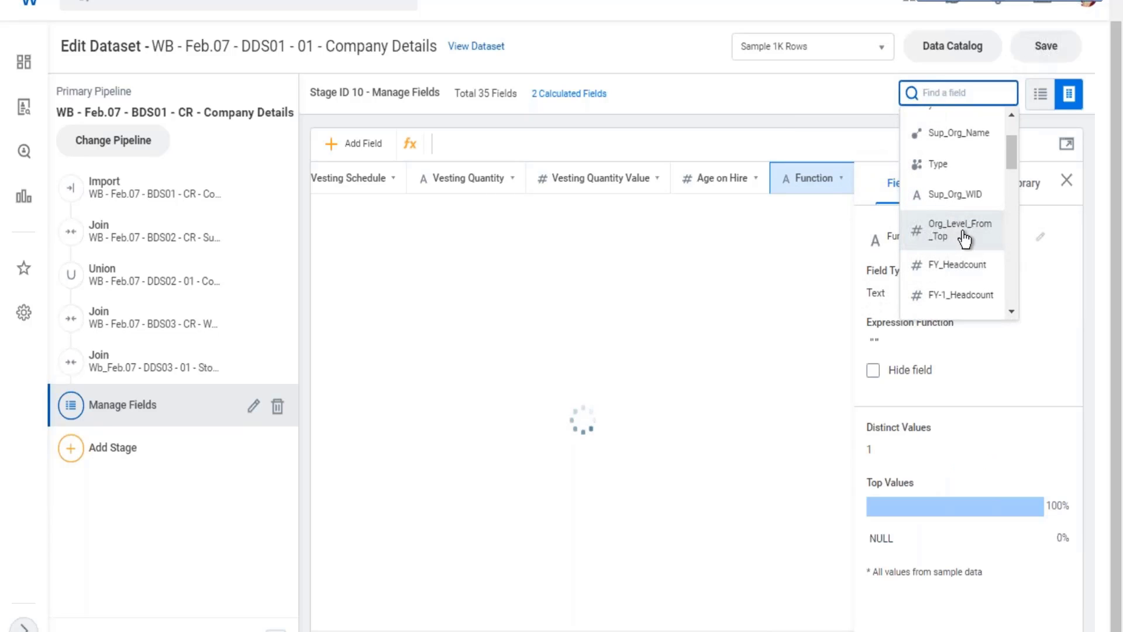
pyautogui.click(1011, 237)
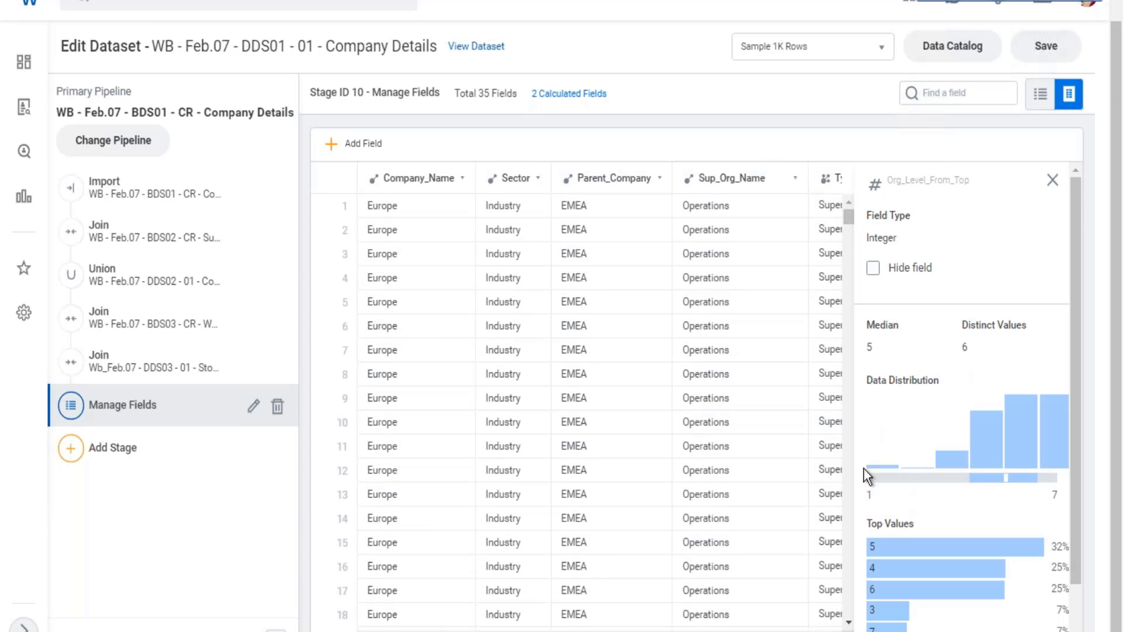
pyautogui.hscroll(3, 600, 403)
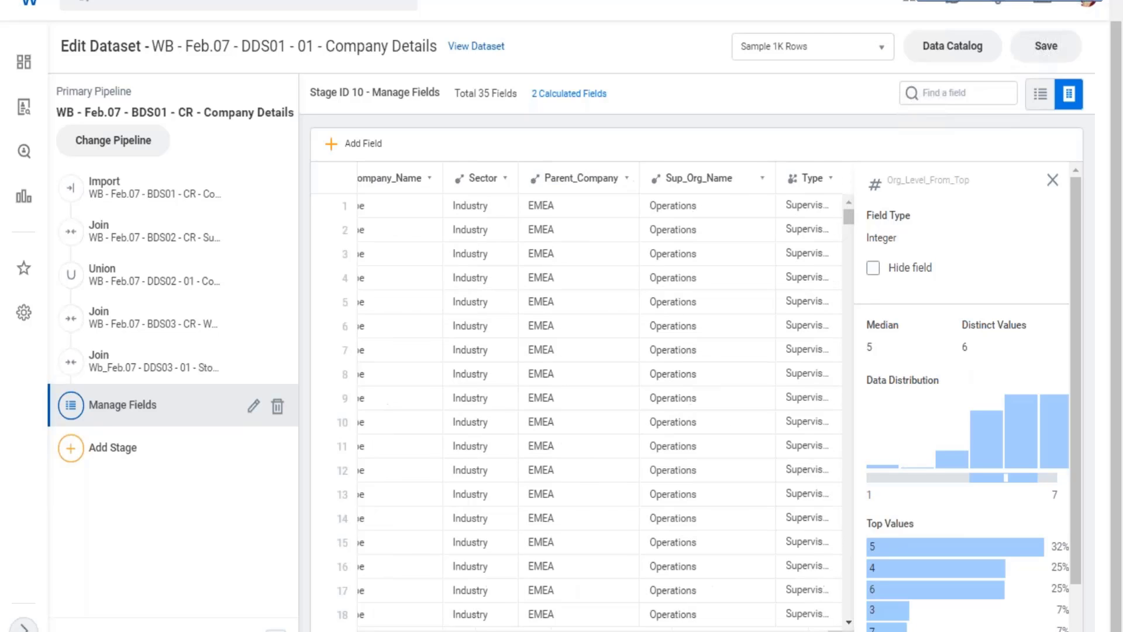
pyautogui.hscroll(3, 600, 403)
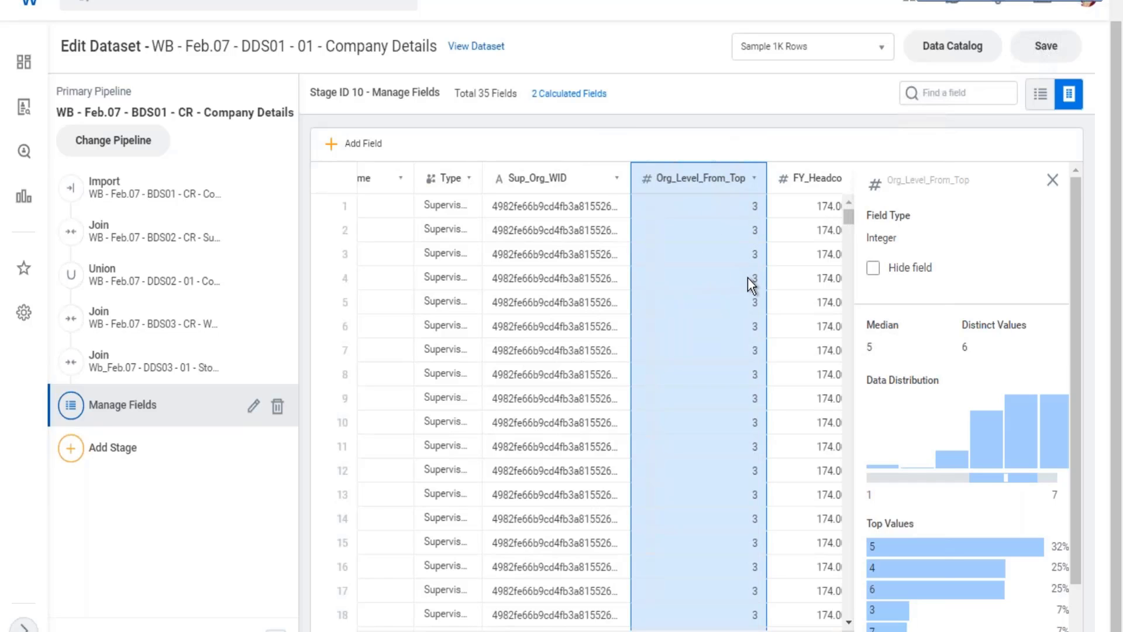
pyautogui.scroll(-10, 748, 277)
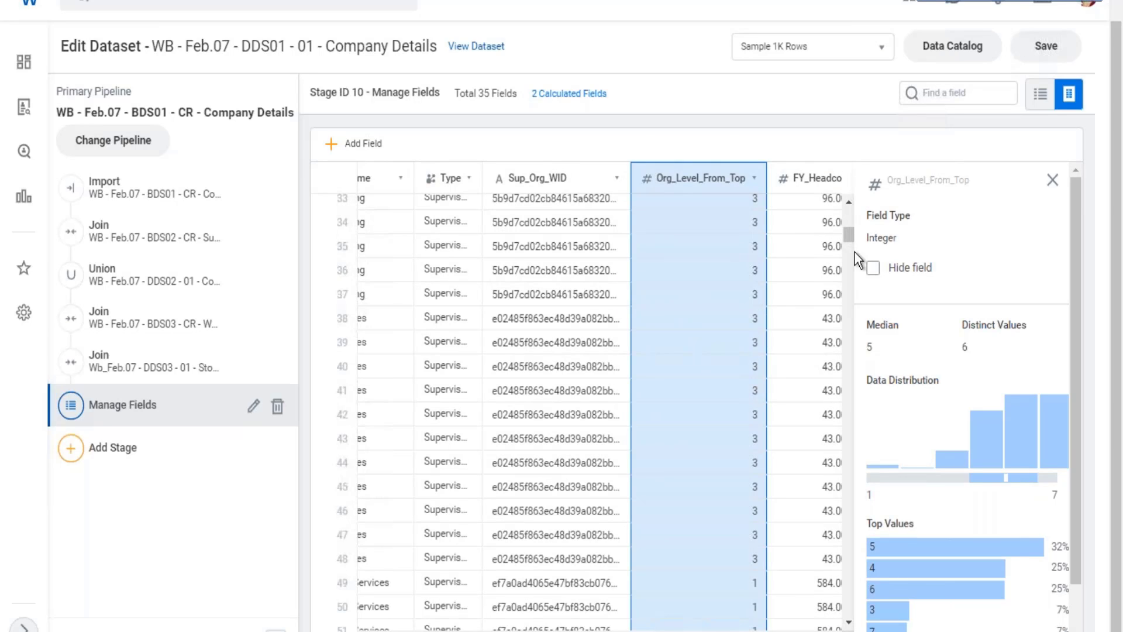
pyautogui.scroll(4, 854, 252)
# Switch to the Excel notes, enter Business Line in cell D19 and widen column D to fit the text.
pyautogui.hotkey('alt', 'Tab')
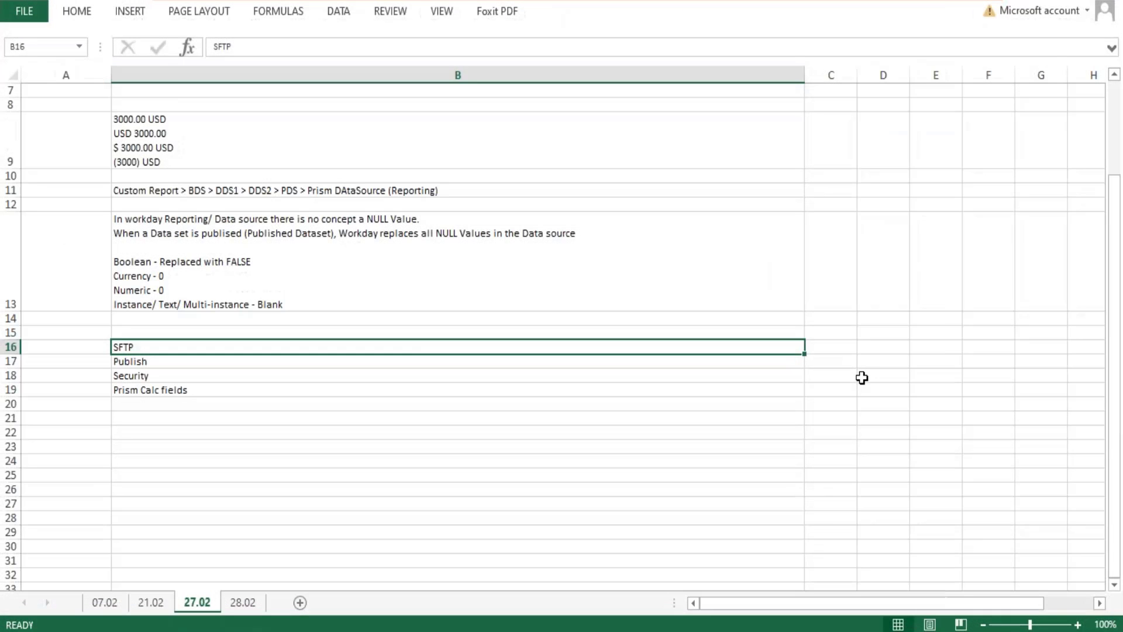
pyautogui.click(862, 378)
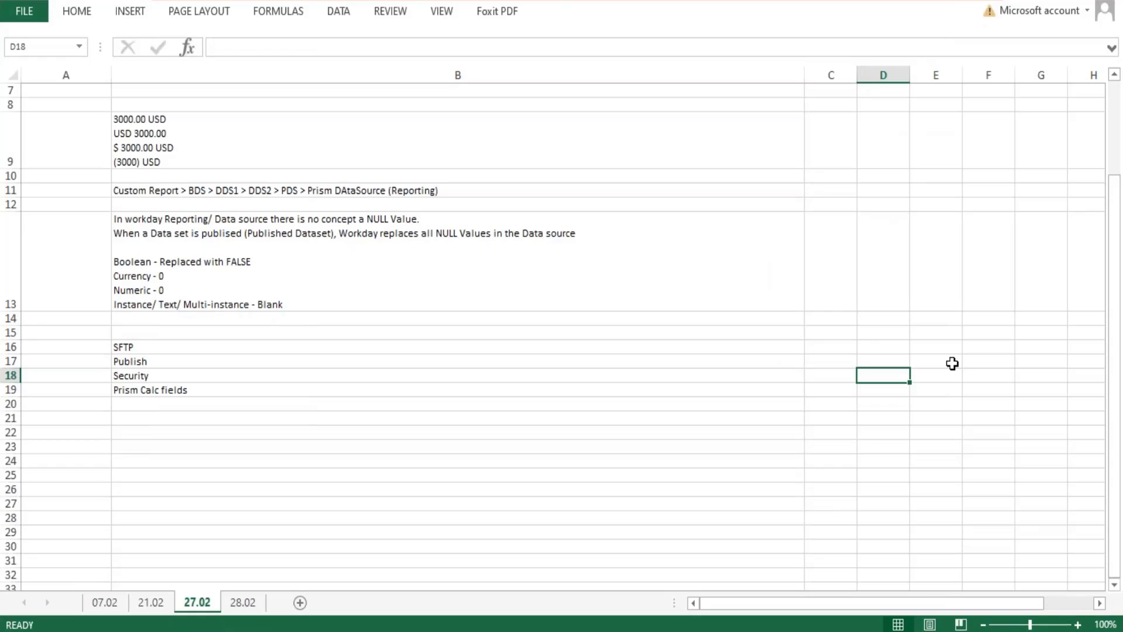
pyautogui.press('Down')
pyautogui.write('Bus')
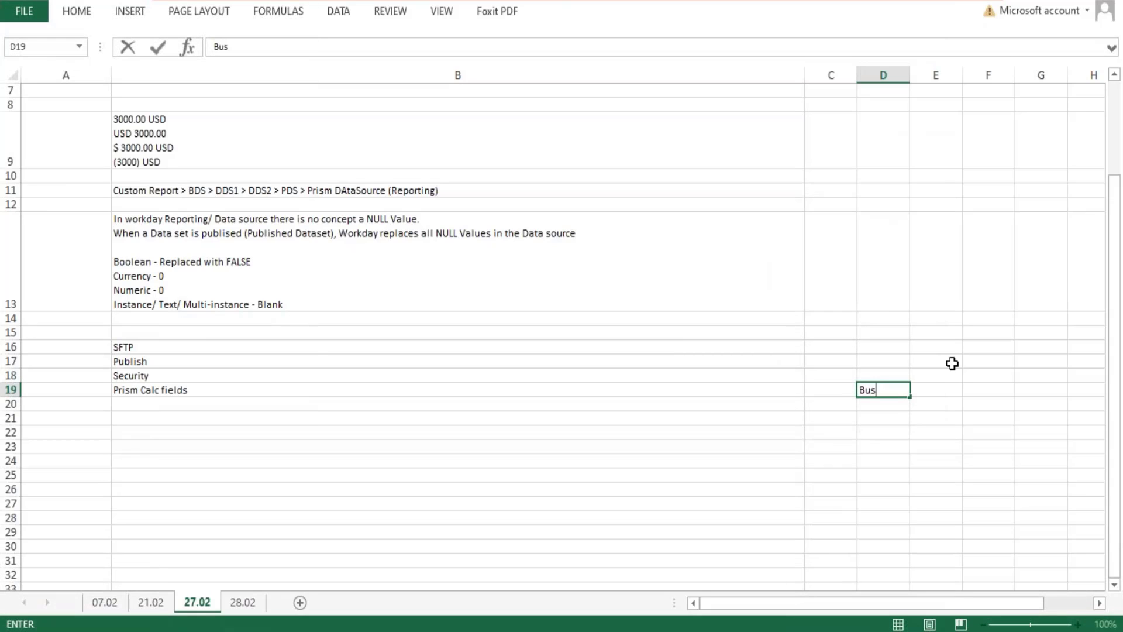
pyautogui.write('iness Line')
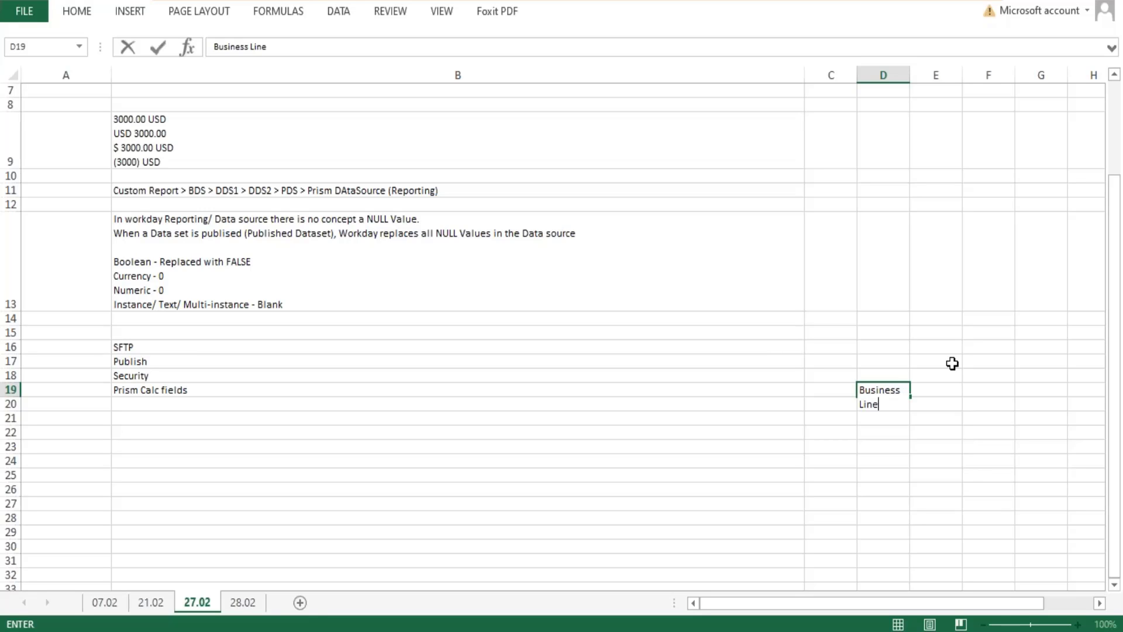
pyautogui.press('Return')
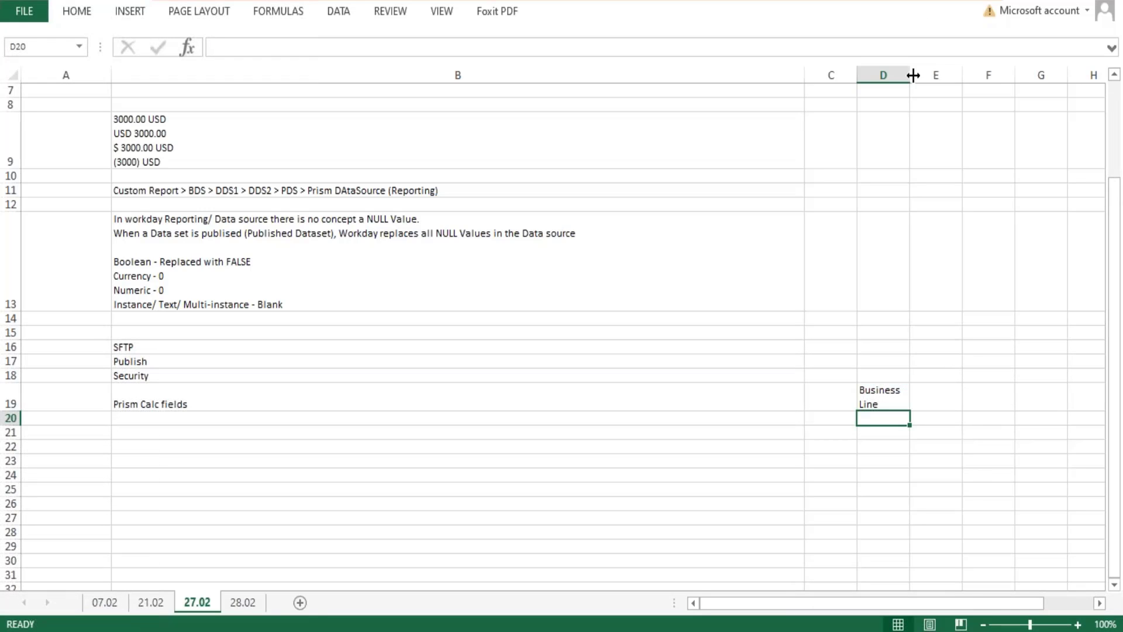
pyautogui.moveTo(910, 75); pyautogui.dragTo(947, 70)
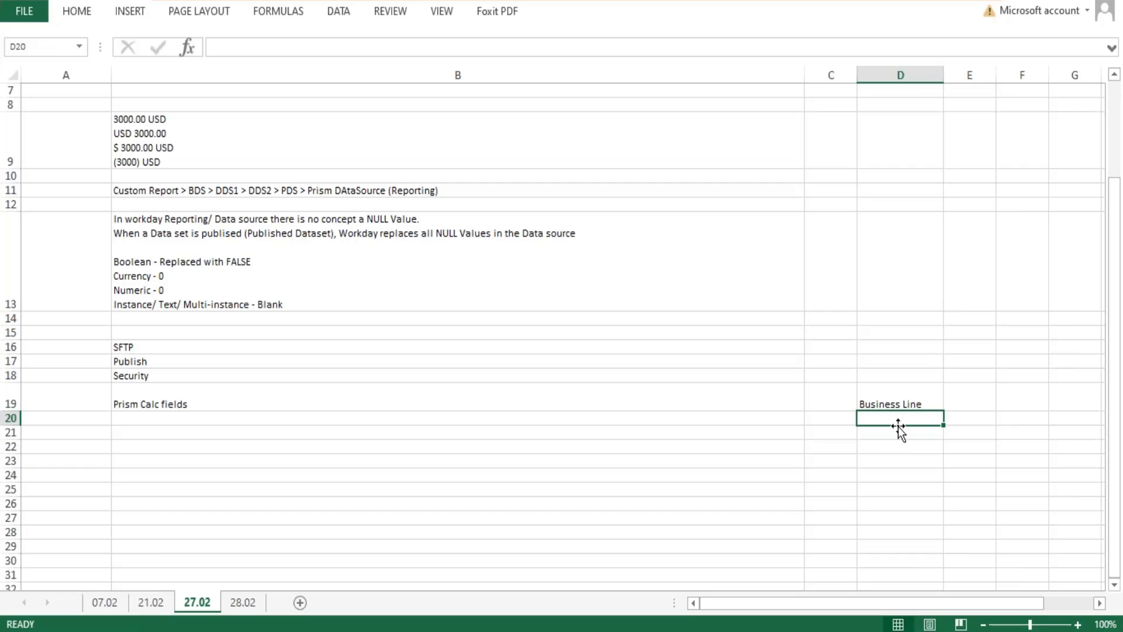
# Add Hubs in cell D20 and Divison in cell D21 beneath Business Line.
pyautogui.write('Hubs')
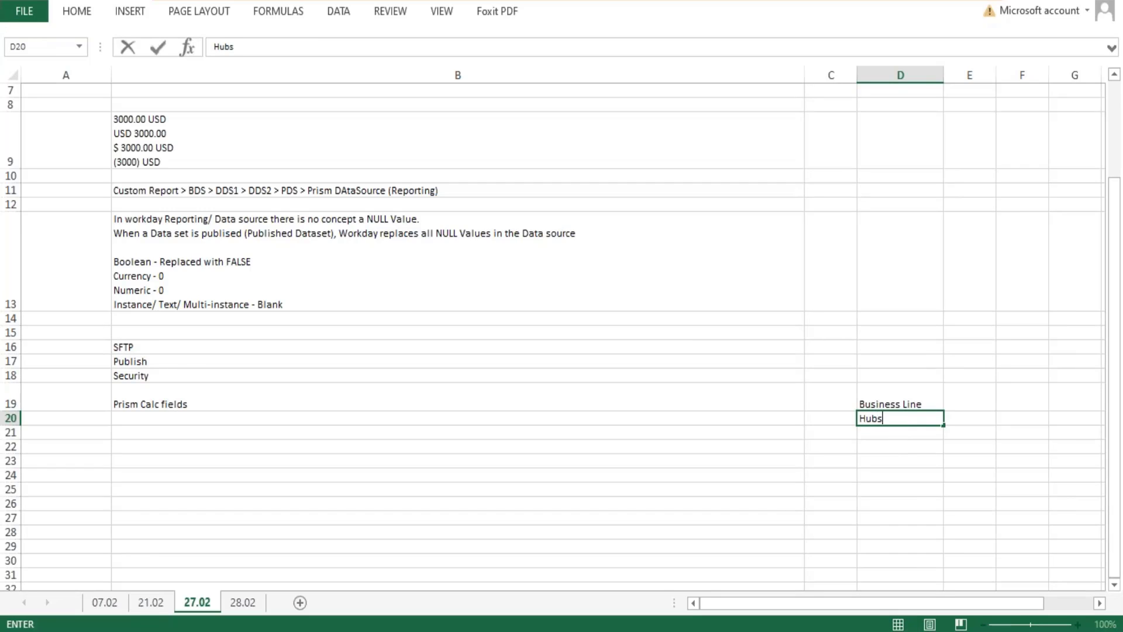
pyautogui.press('Return')
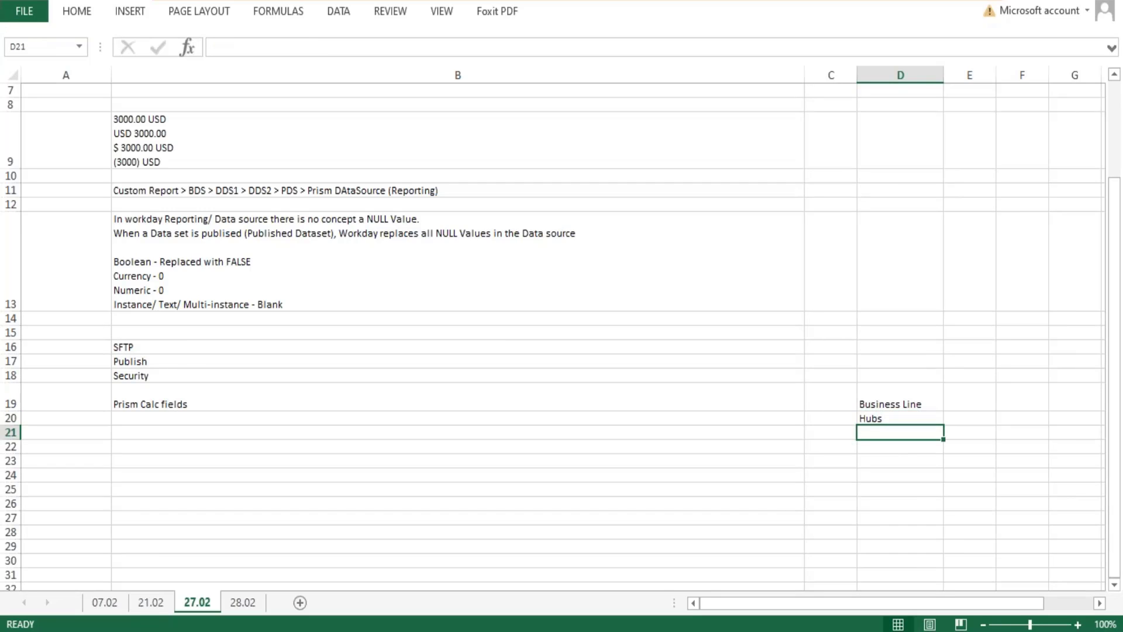
pyautogui.write('Divison')
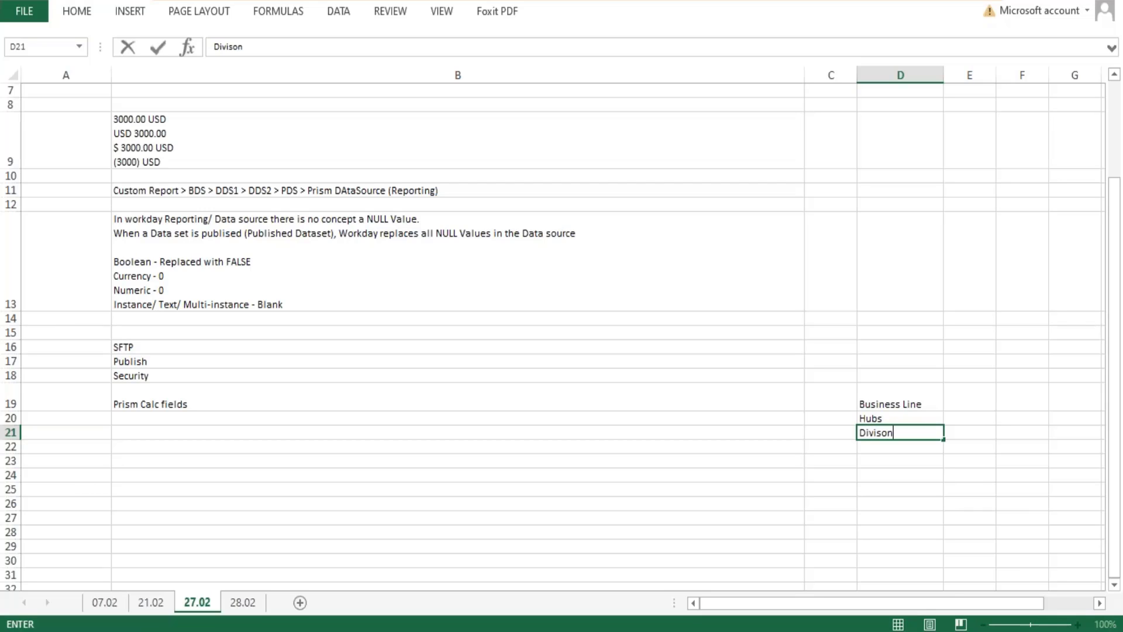
pyautogui.press('Return')
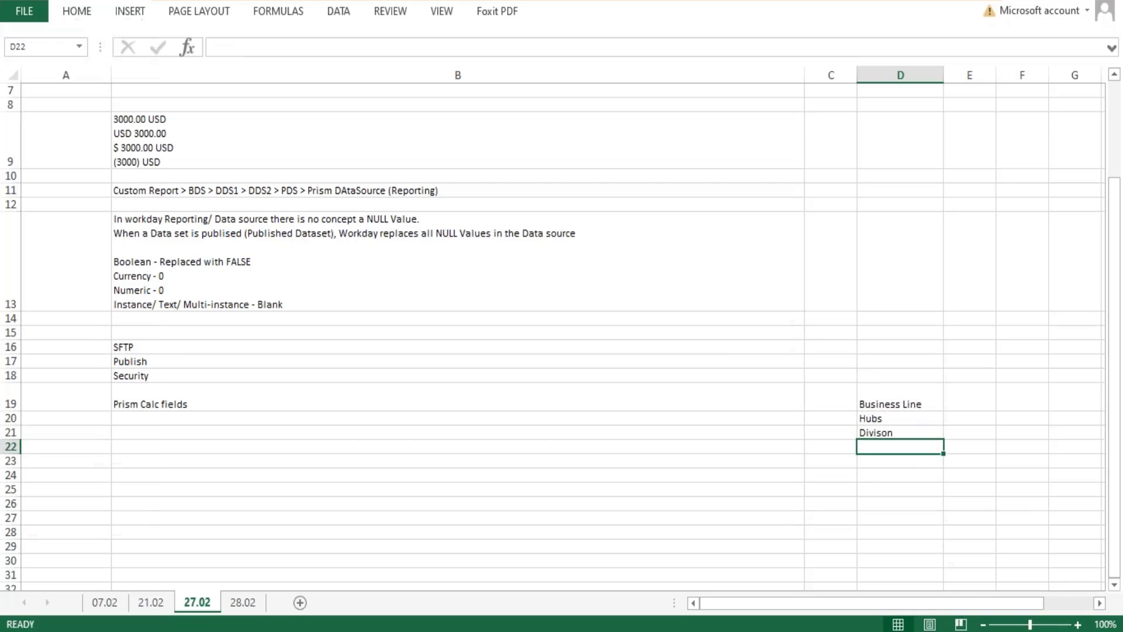
# Review the levels listed so far and continue the list with Departments, Groups and Teams in cells D22 to D24.
pyautogui.press('Up')
pyautogui.press('Up')
pyautogui.press('Up')
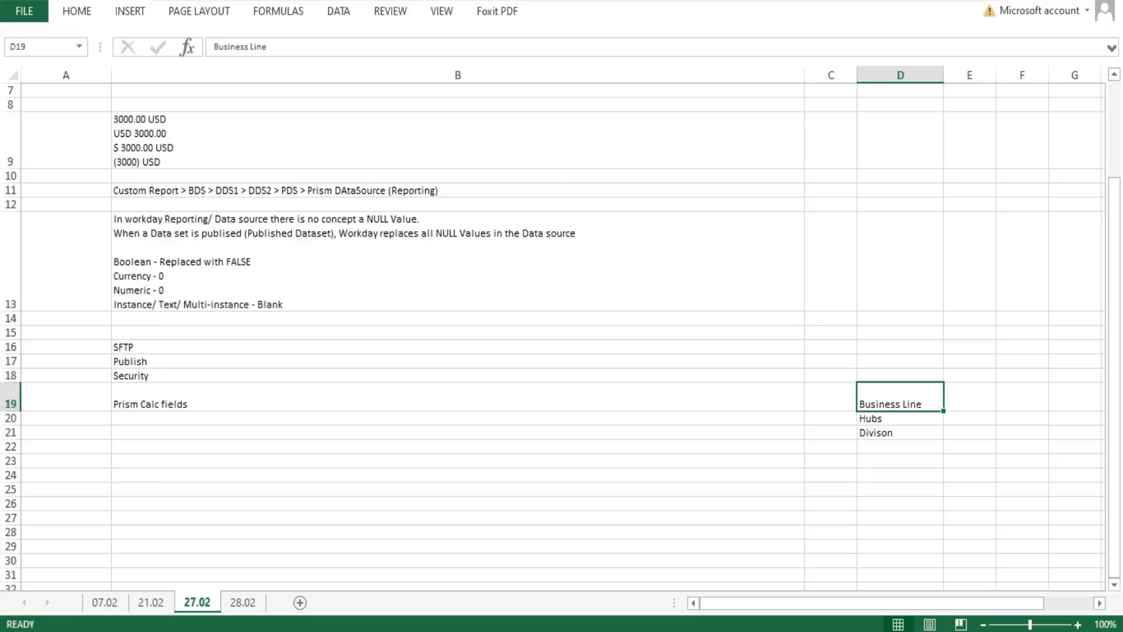
pyautogui.press('Down')
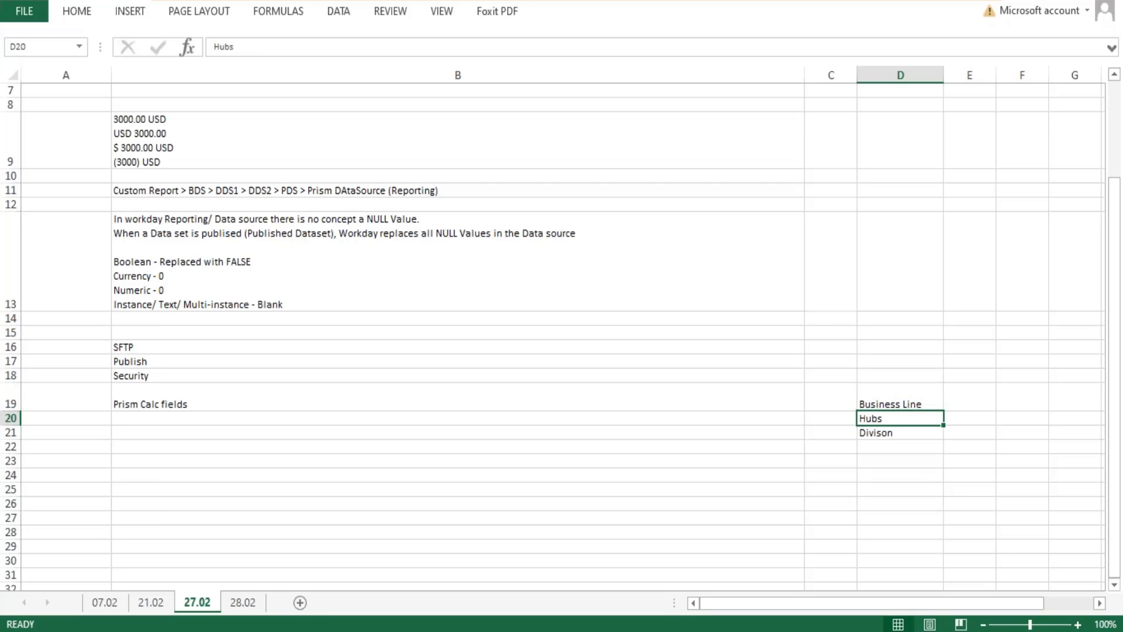
pyautogui.press('Down')
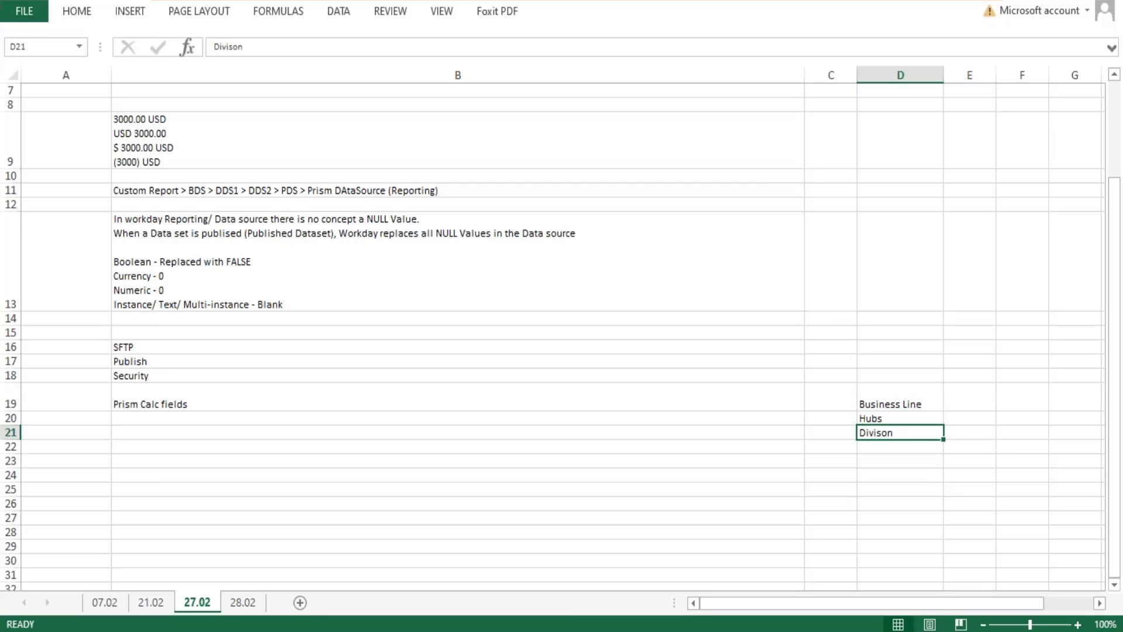
pyautogui.press('Down')
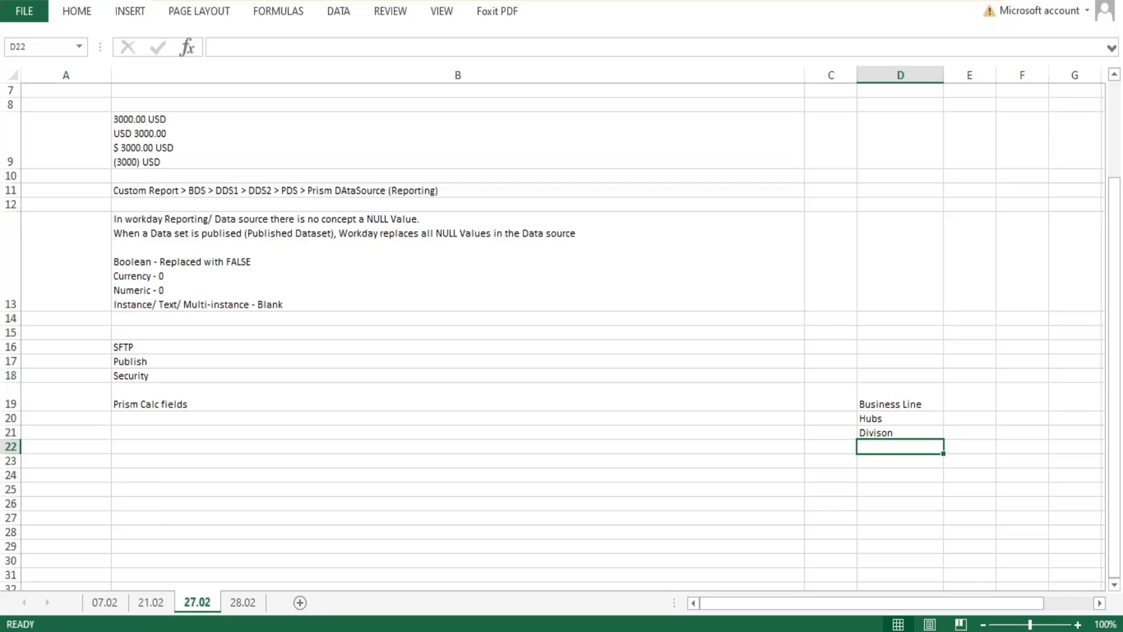
pyautogui.write('Dep')
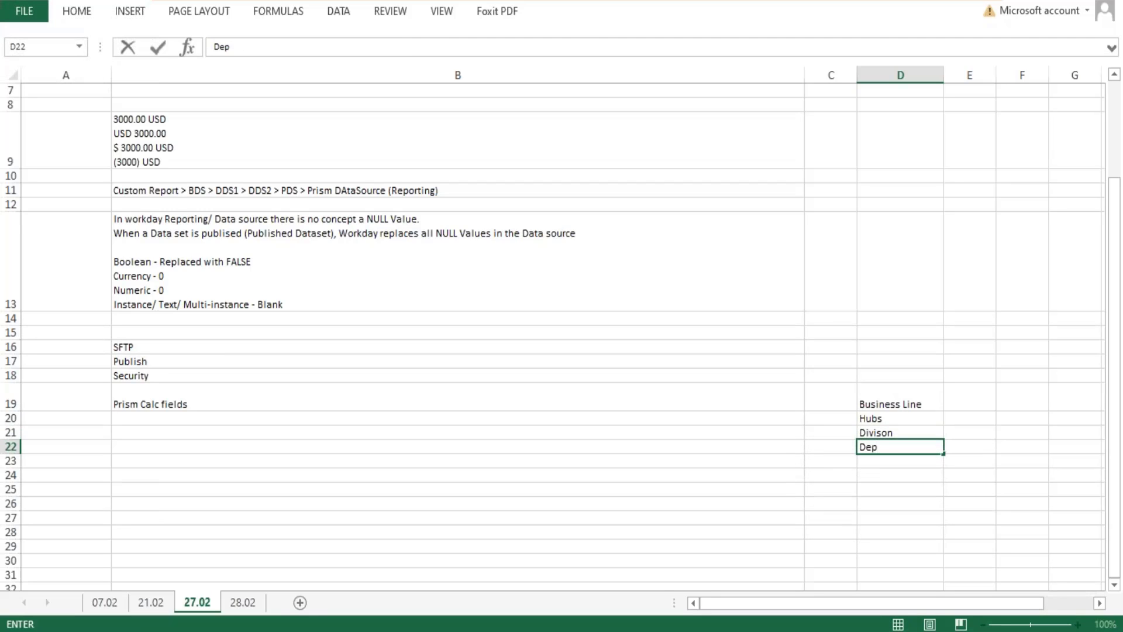
pyautogui.write('artments')
pyautogui.press('Return')
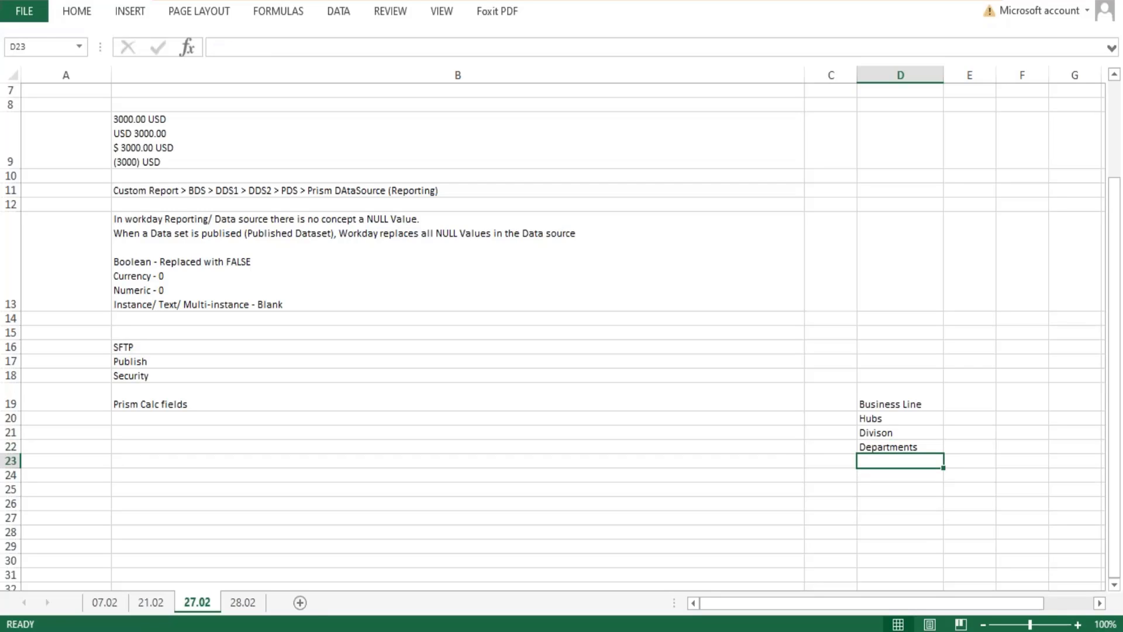
pyautogui.write('Groups')
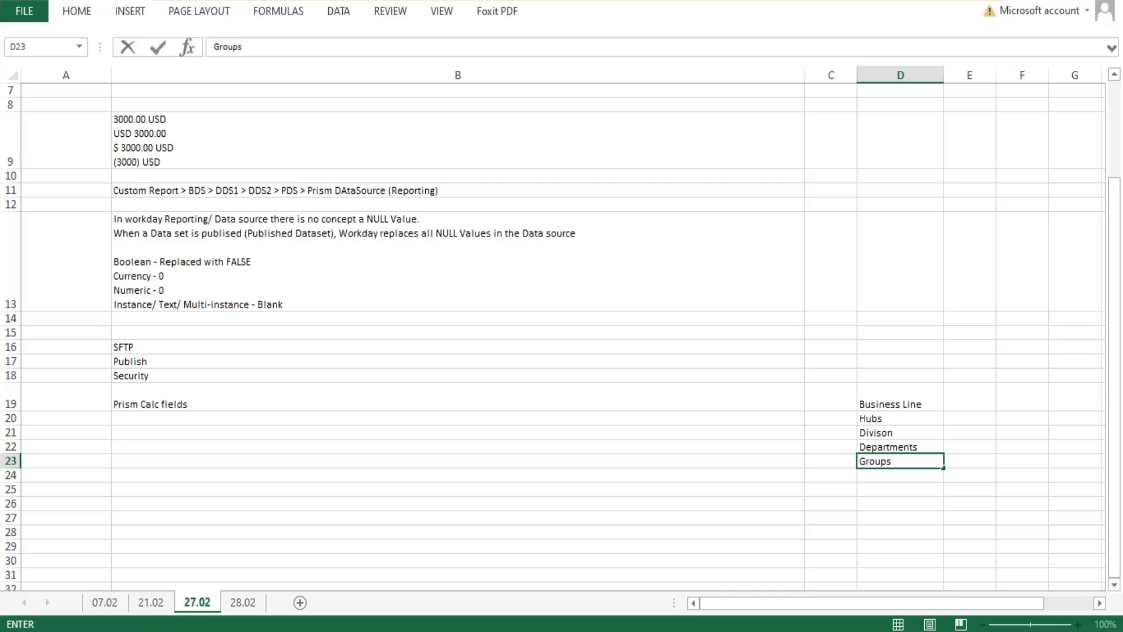
pyautogui.press('Return')
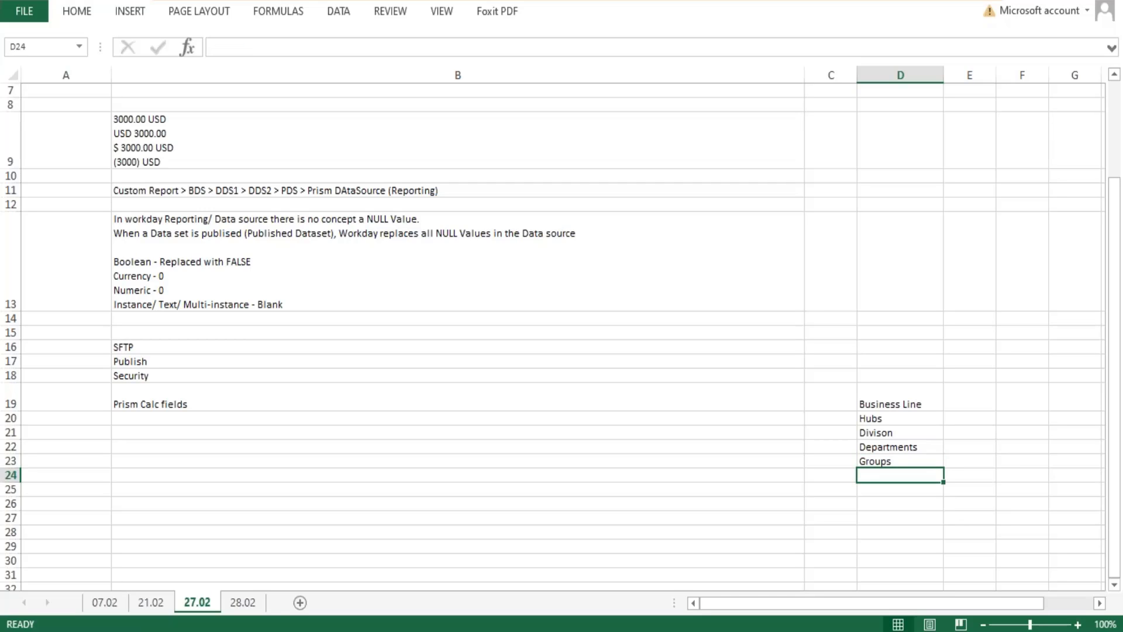
pyautogui.write('Teams')
pyautogui.press('Return')
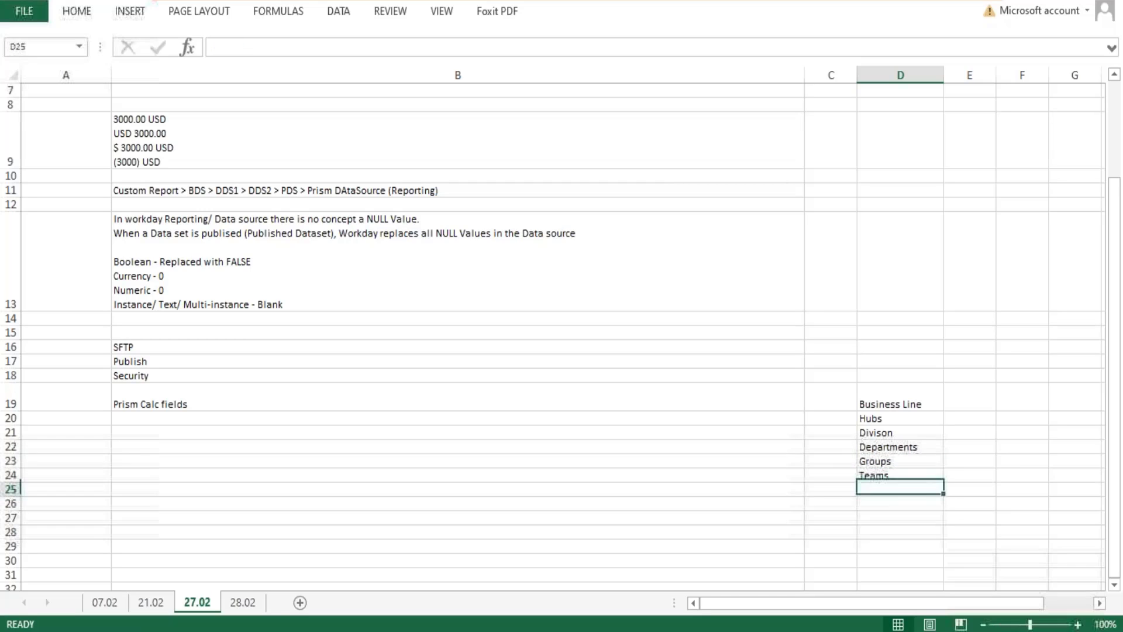
# Enter Headoffice in cell D18 as the highest organization level above Business Line.
pyautogui.click(894, 374)
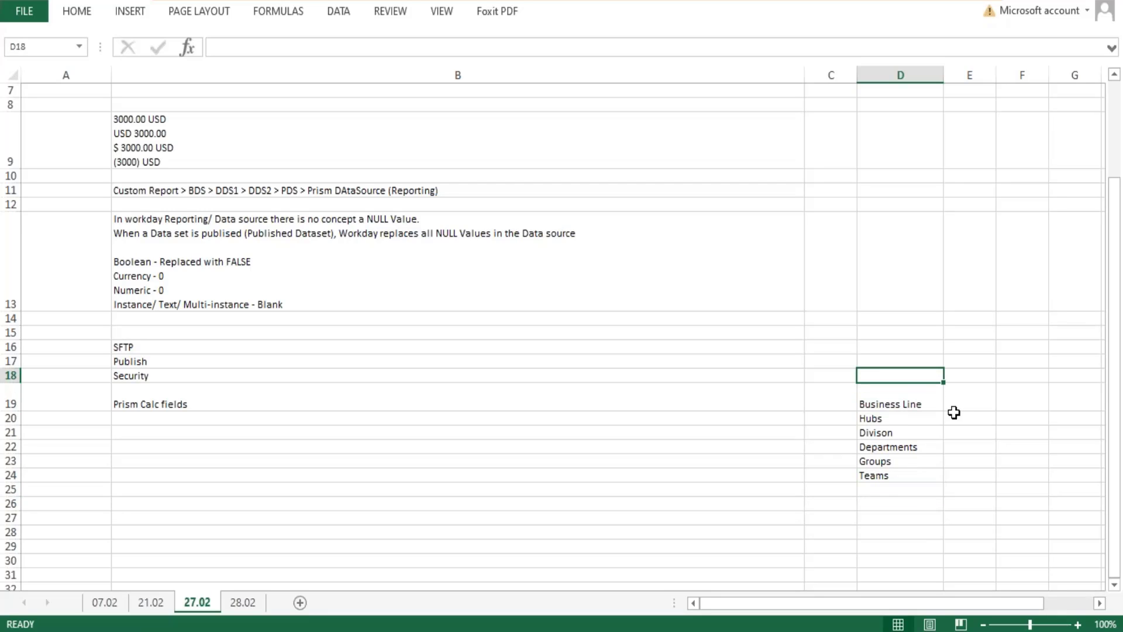
pyautogui.write('Compan')
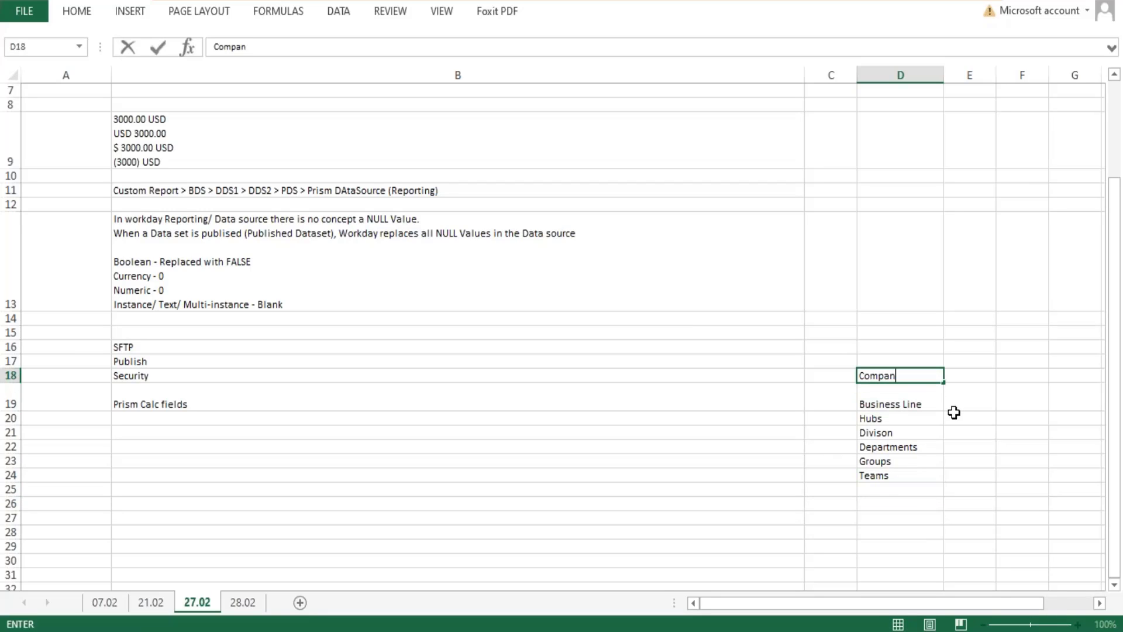
pyautogui.write('ty')
pyautogui.press('BackSpace')
pyautogui.press('BackSpace')
pyautogui.press('BackSpace')
pyautogui.press('BackSpace')
pyautogui.press('BackSpace')
pyautogui.press('BackSpace')
pyautogui.press('BackSpace')
pyautogui.write('Headoffice')
pyautogui.press('Return')
pyautogui.click(883, 373)
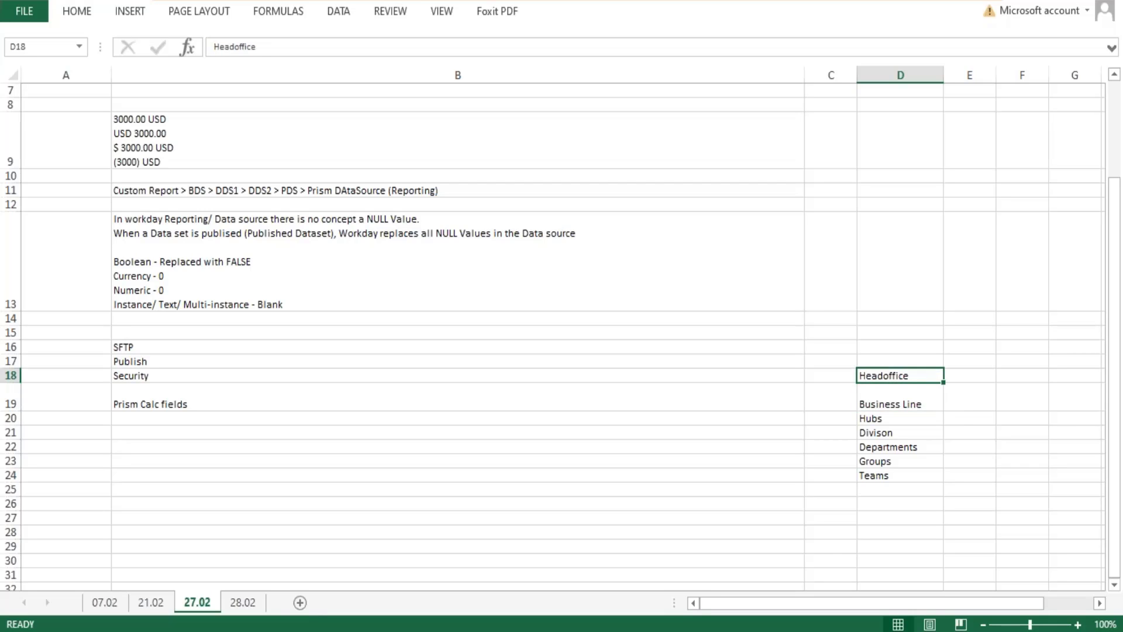
pyautogui.doubleClick(885, 375)
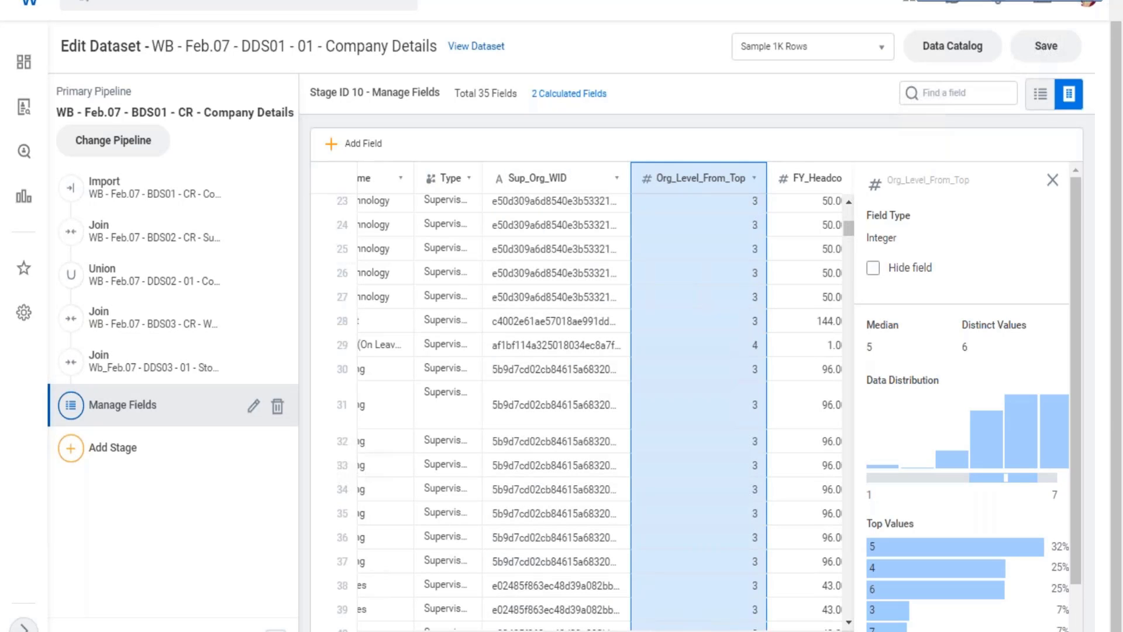
# Return to the Workday dataset, select the Function field and expand the Logical CASE function's reference in the functions library.
pyautogui.moveTo(579, 631); pyautogui.dragTo(866, 631)
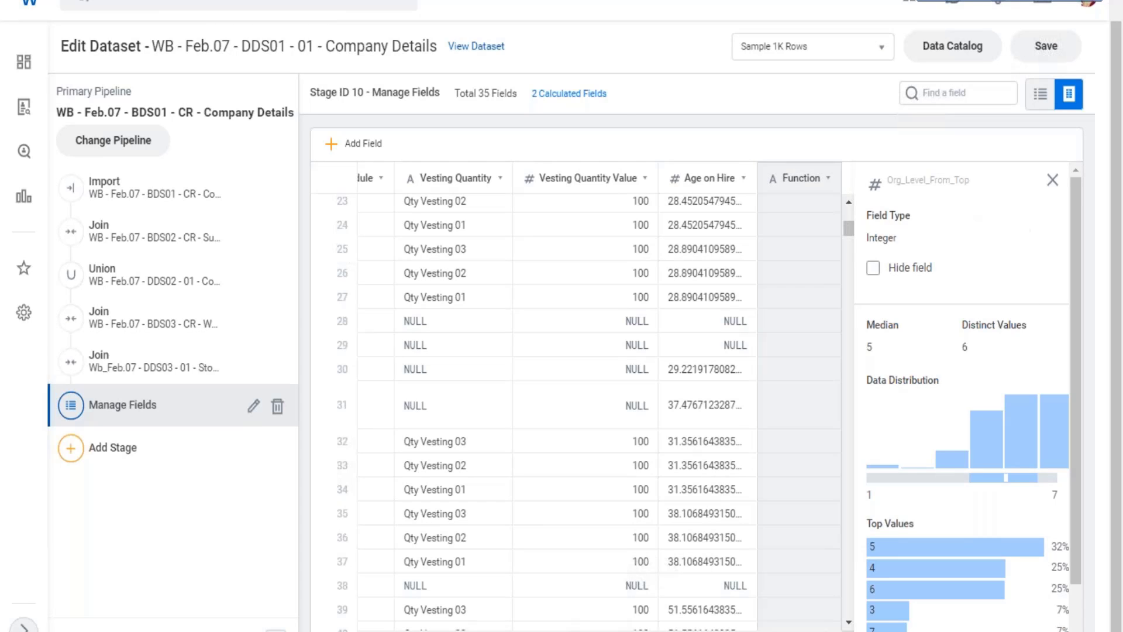
pyautogui.click(810, 244)
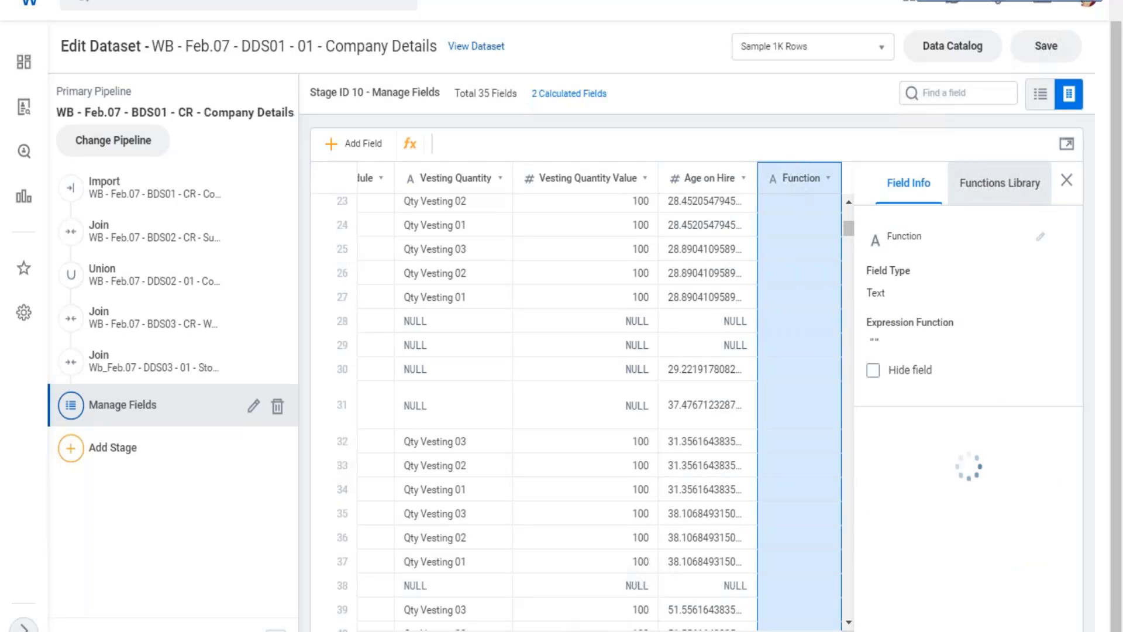
pyautogui.click(999, 183)
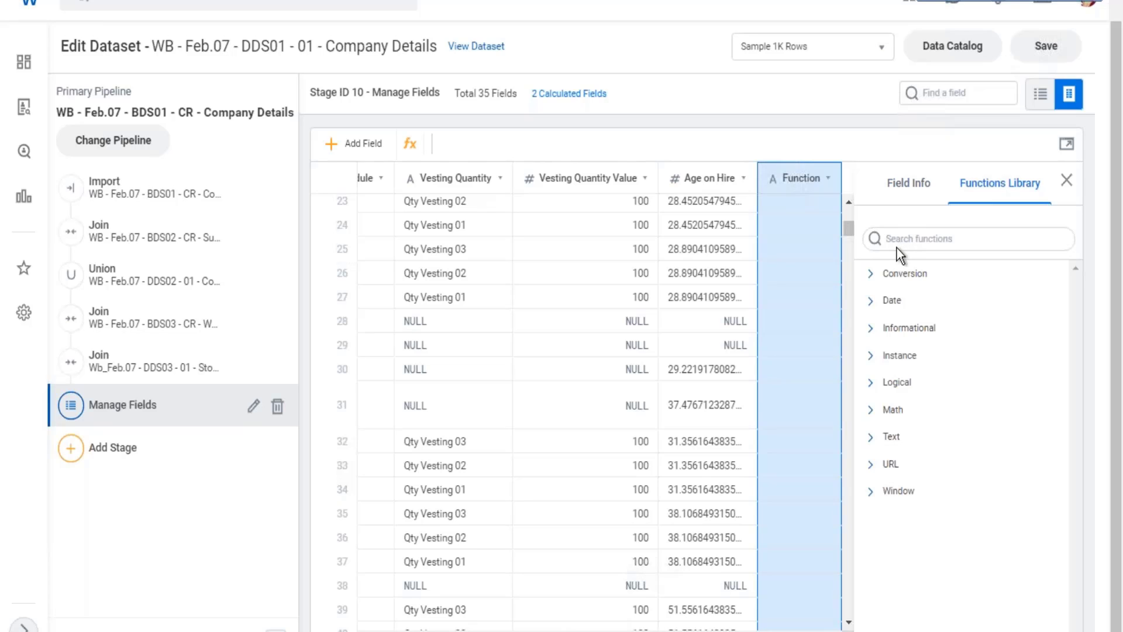
pyautogui.click(873, 398)
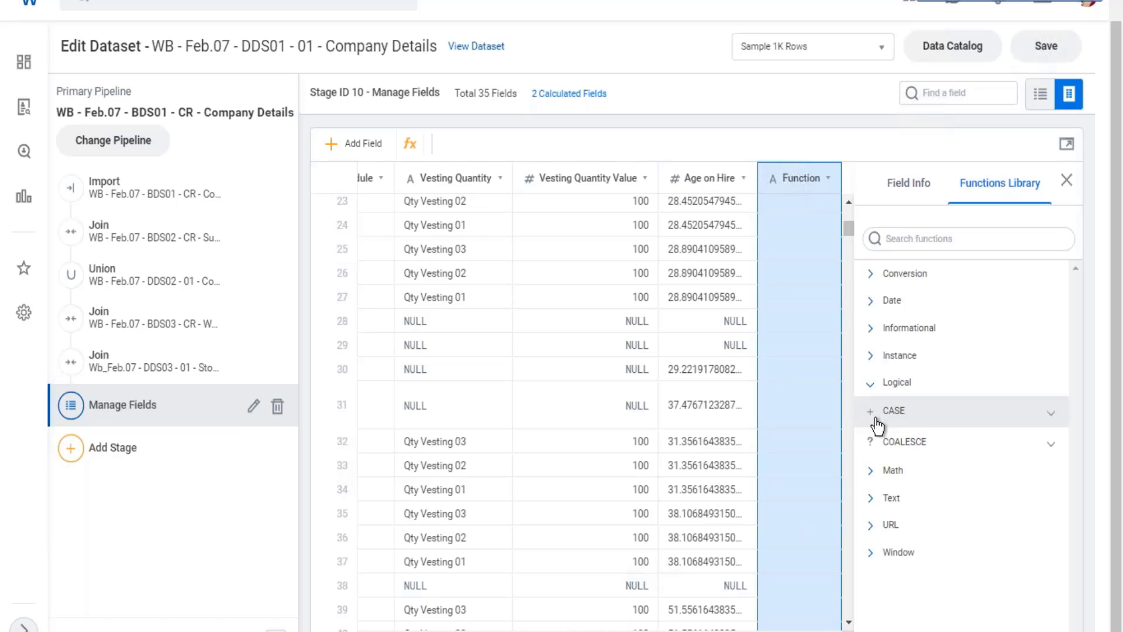
pyautogui.click(1053, 414)
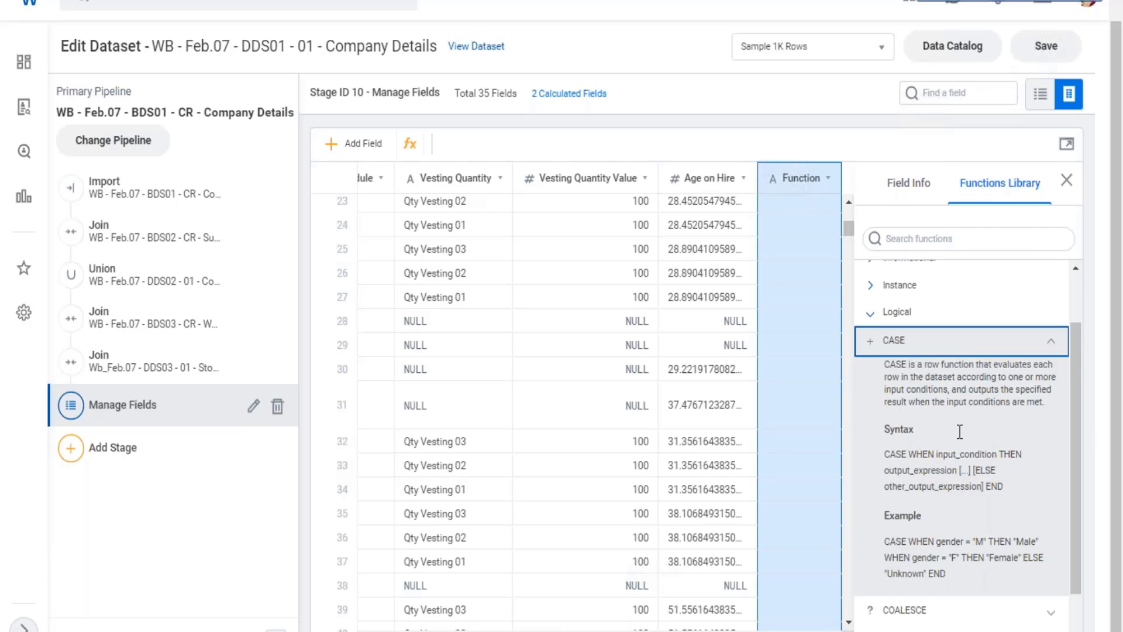
# Examine the CASE function's description, syntax and gender example, matching input conditions, output expressions and the ELSE value.
pyautogui.moveTo(901, 301); pyautogui.dragTo(954, 326)
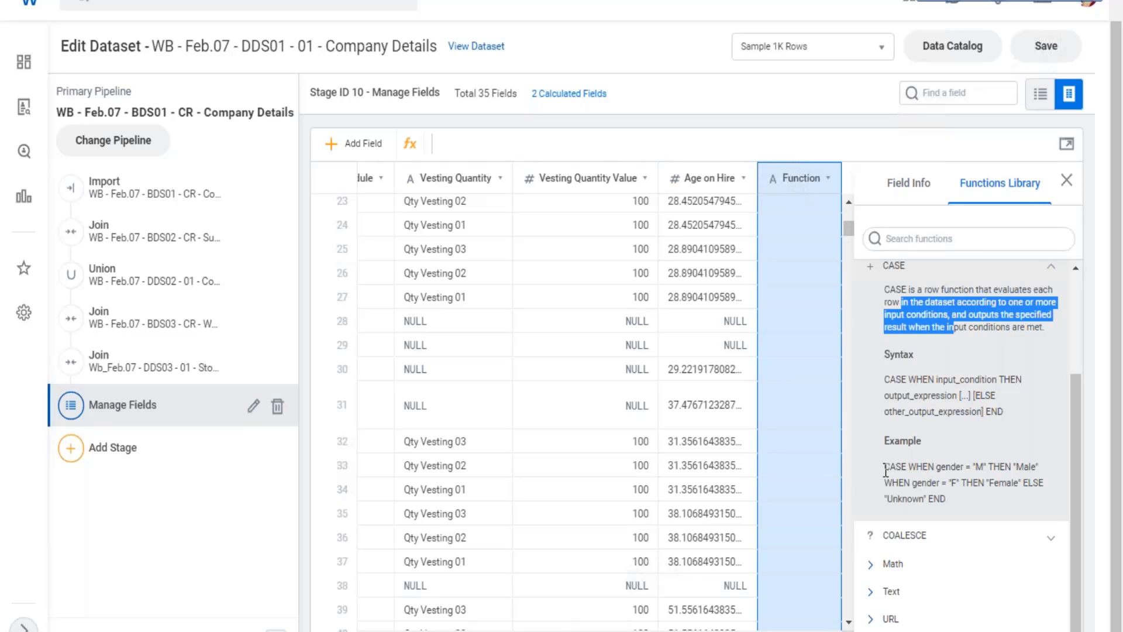
pyautogui.moveTo(885, 468); pyautogui.dragTo(988, 468)
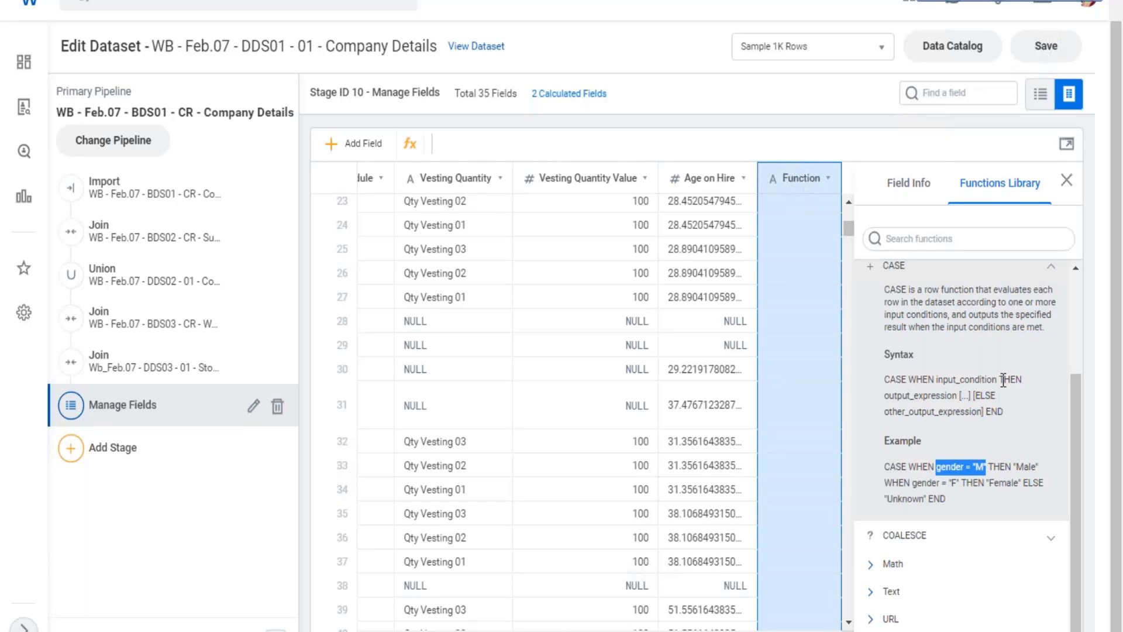
pyautogui.moveTo(1005, 381)
pyautogui.mouseDown()
pyautogui.moveTo(1020, 380)
pyautogui.moveTo(1000, 382)
pyautogui.mouseUp()
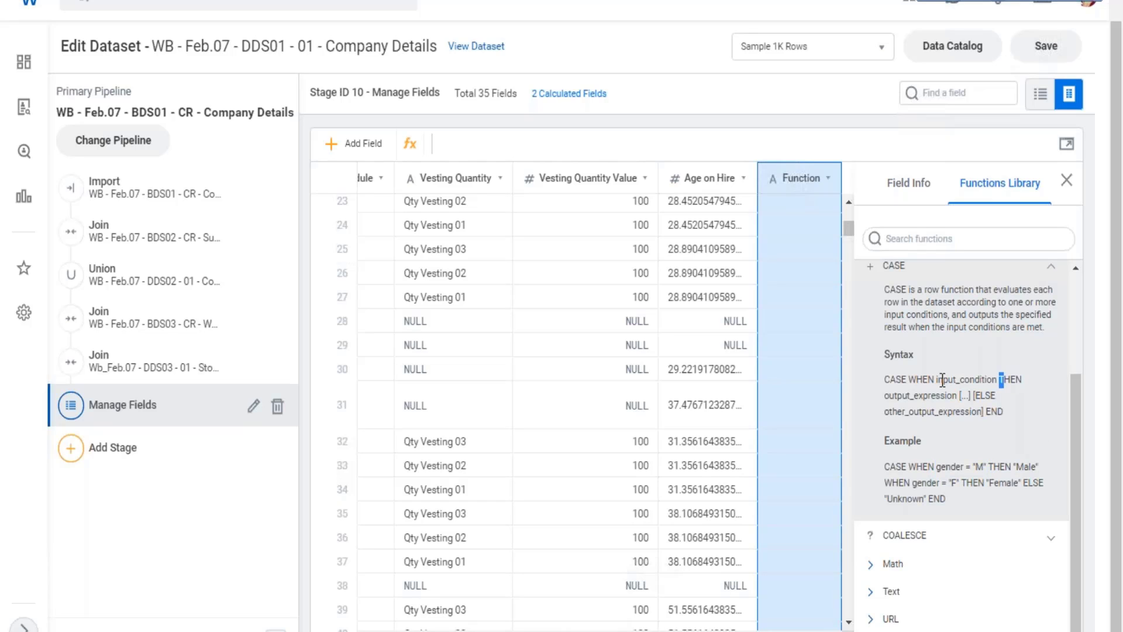
pyautogui.moveTo(889, 380); pyautogui.dragTo(987, 380)
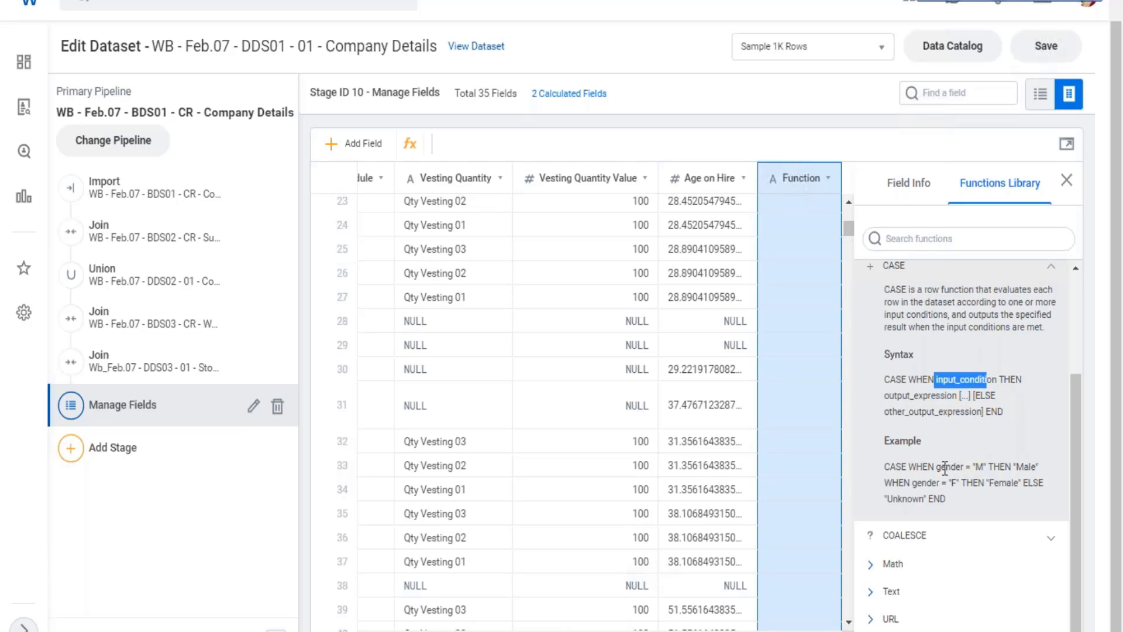
pyautogui.moveTo(936, 466); pyautogui.dragTo(987, 466)
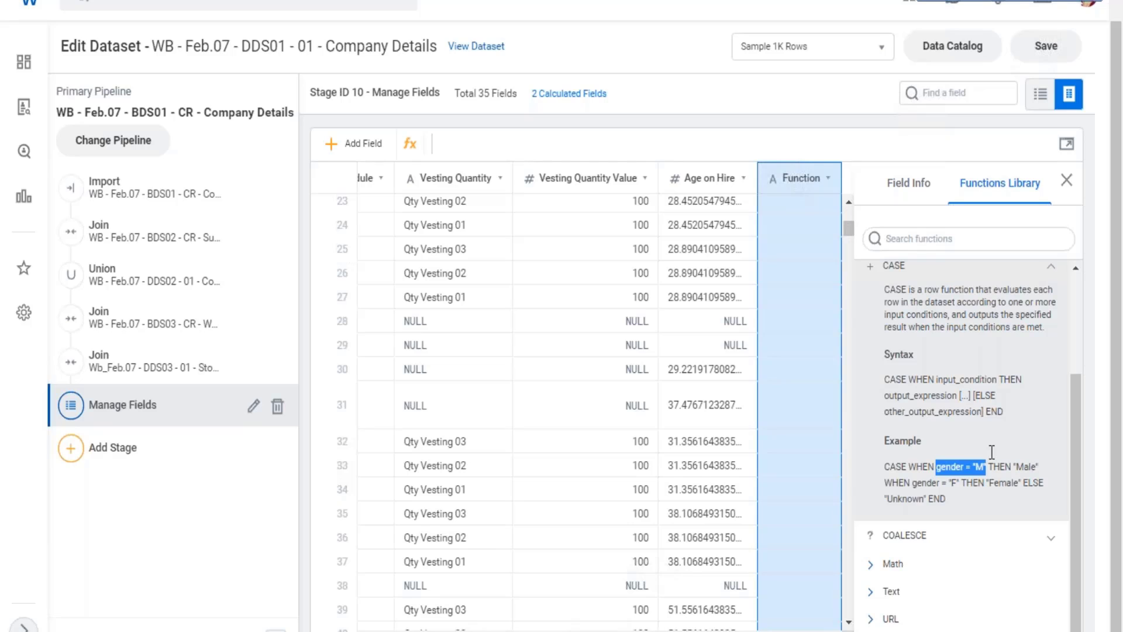
pyautogui.doubleClick(1017, 379)
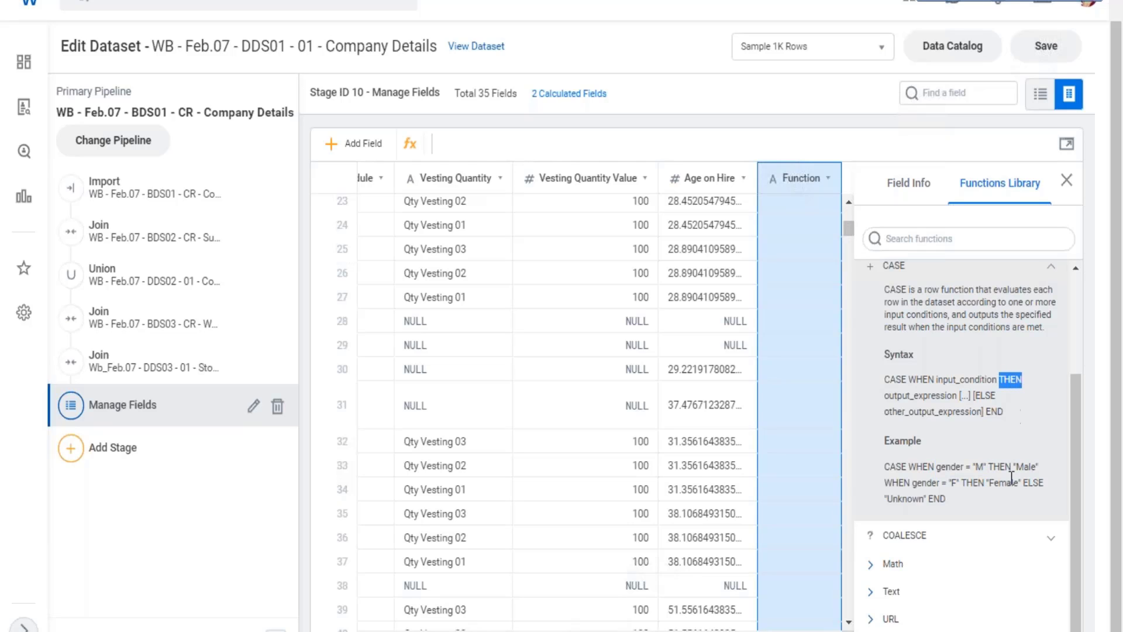
pyautogui.moveTo(1013, 466); pyautogui.dragTo(1039, 466)
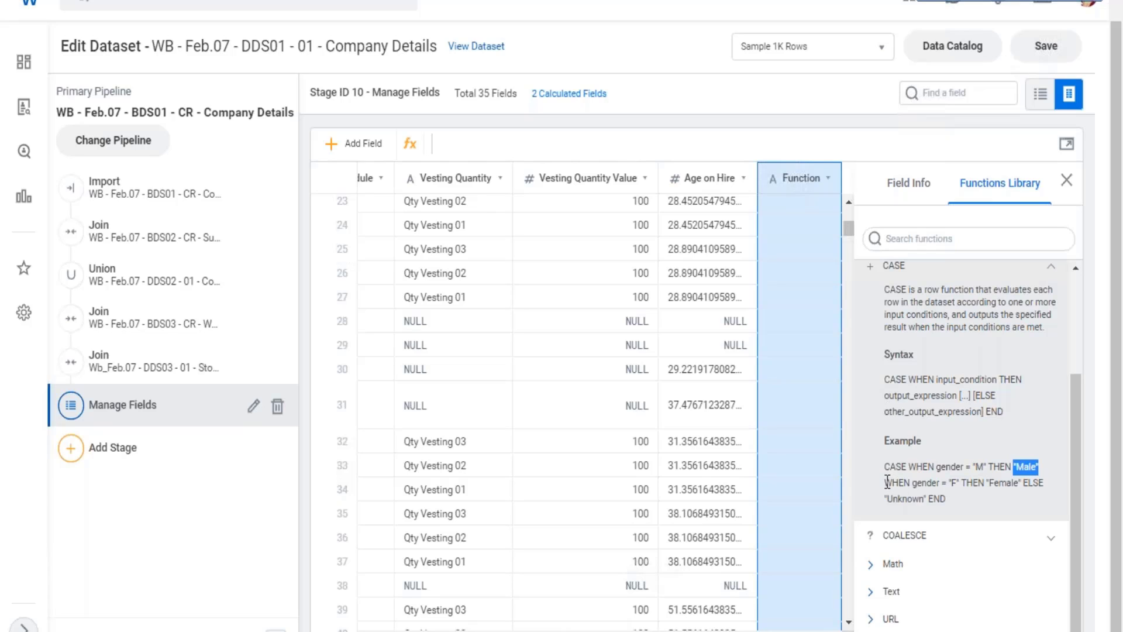
pyautogui.moveTo(888, 481); pyautogui.dragTo(1045, 484)
pyautogui.moveTo(885, 499); pyautogui.dragTo(920, 477)
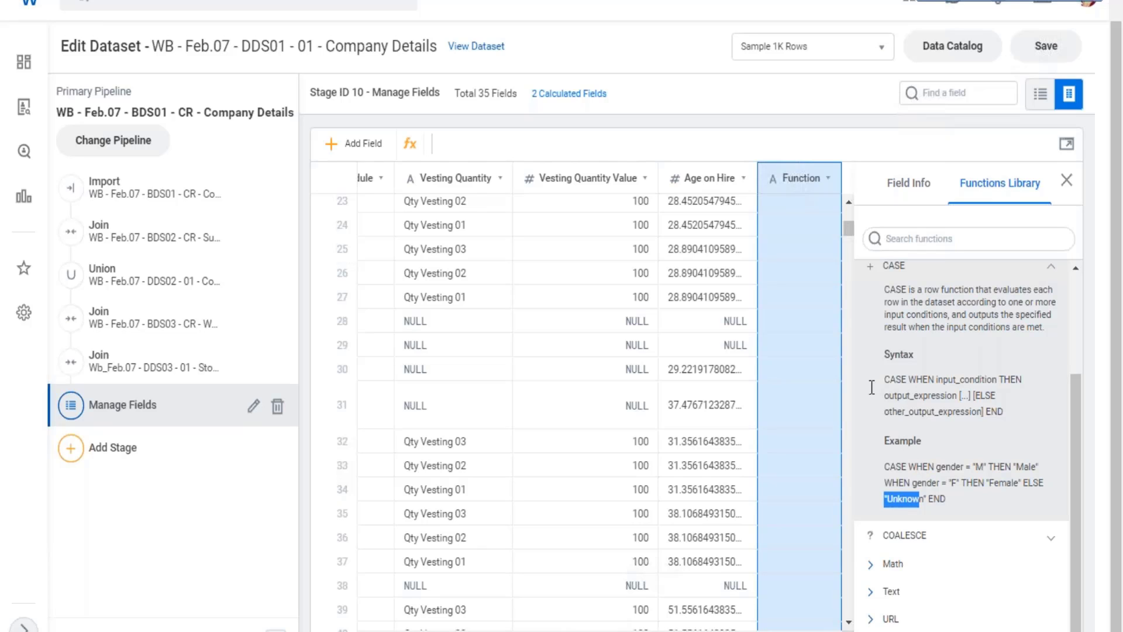
pyautogui.moveTo(1004, 412); pyautogui.dragTo(889, 379)
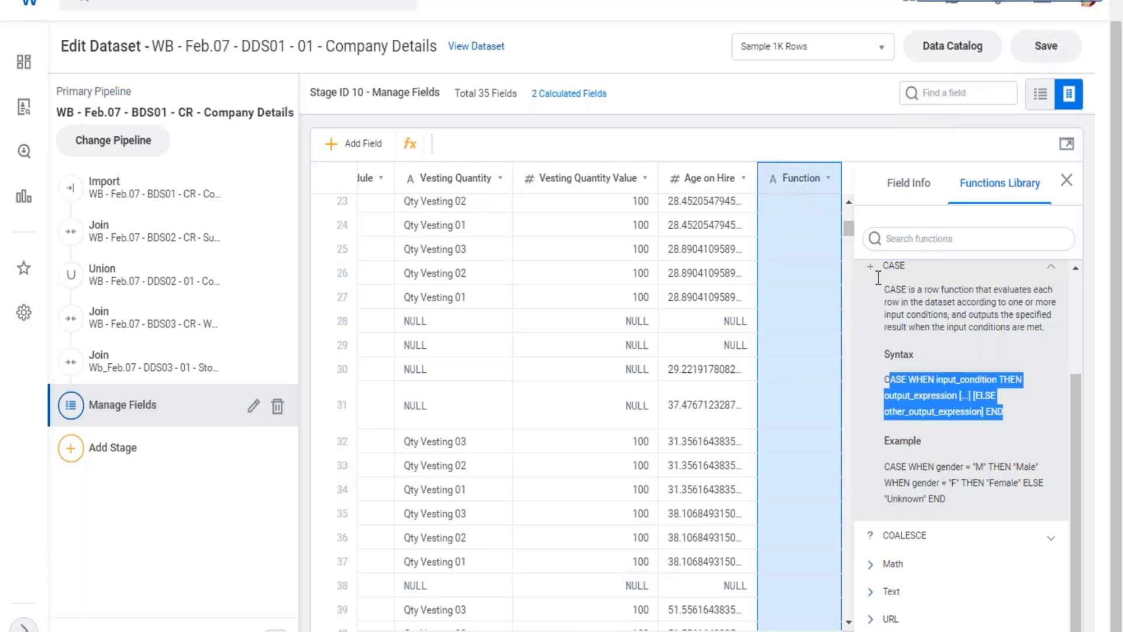
# Insert the CASE template into the Function field's expression, open it in the expanded editor and move THEN onto a second line.
pyautogui.click(891, 353)
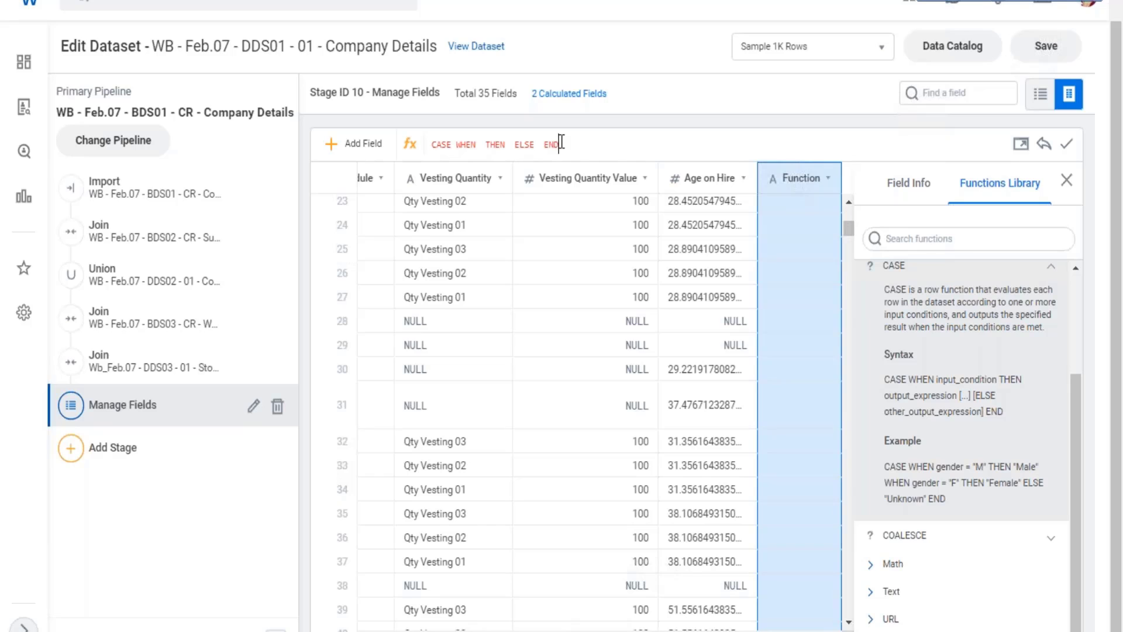
pyautogui.moveTo(431, 143); pyautogui.dragTo(567, 144)
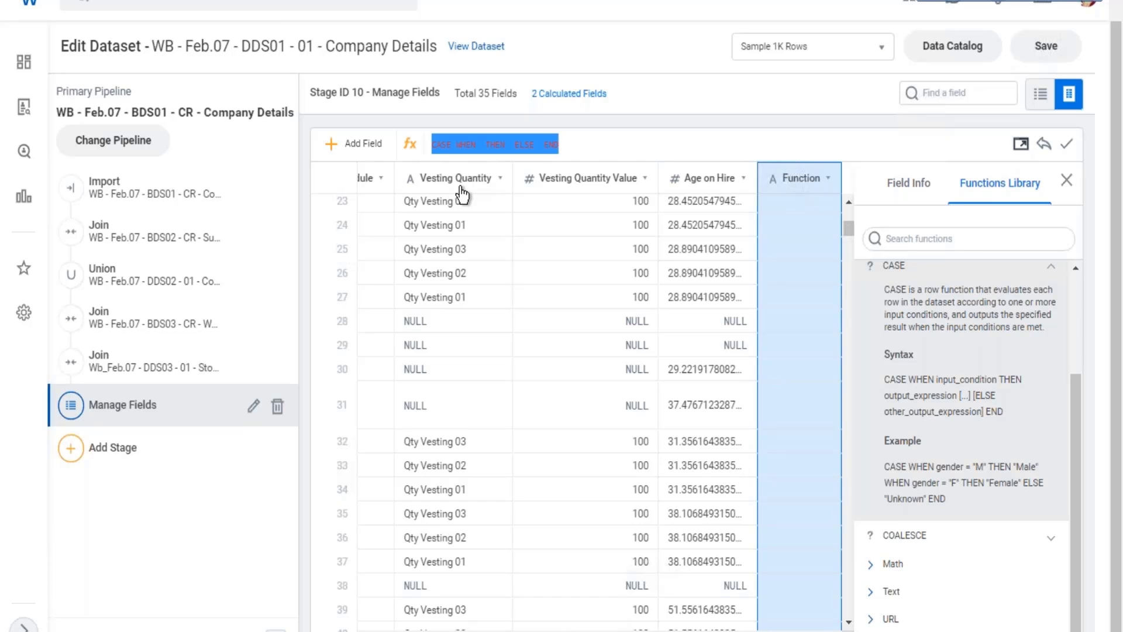
pyautogui.click(1021, 143)
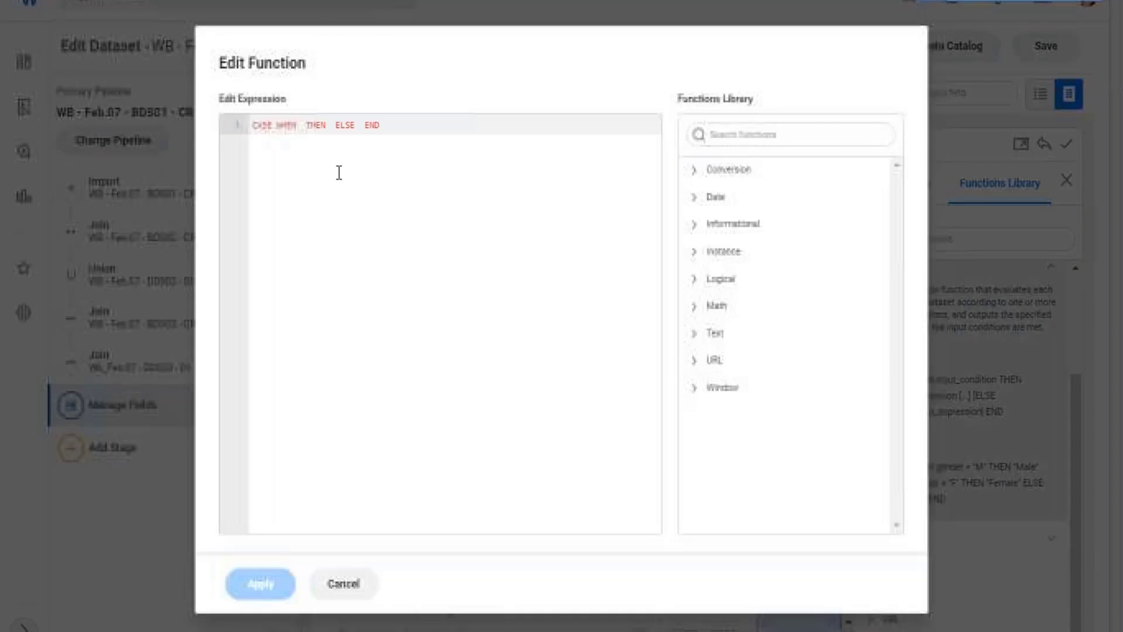
pyautogui.click(302, 125)
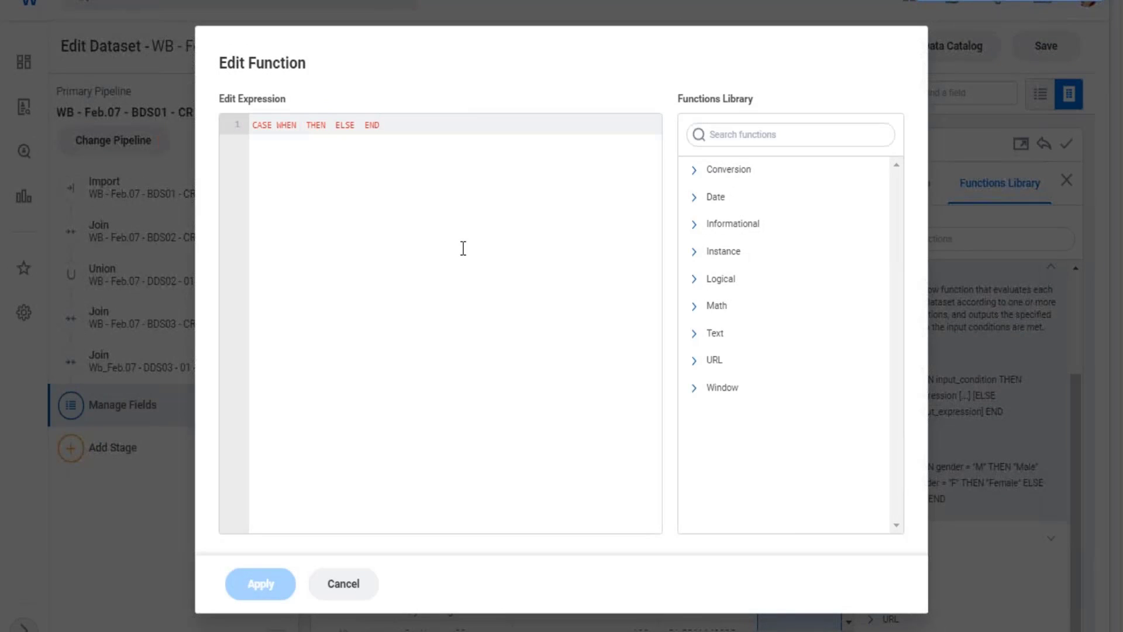
pyautogui.press('Return')
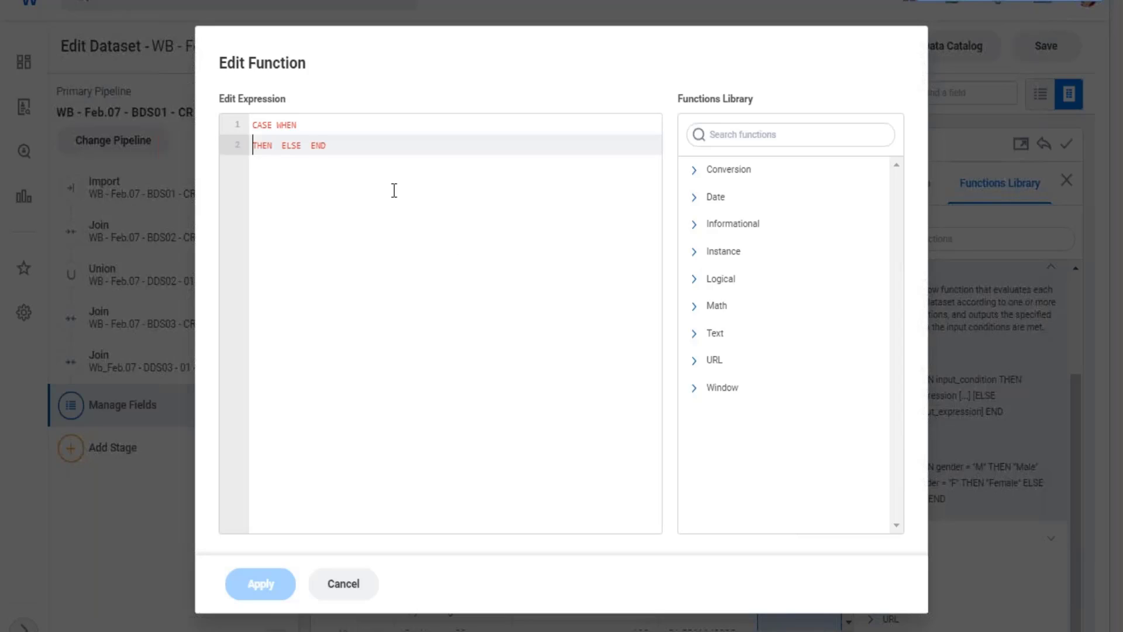
# Set the first CASE condition to [Org_Level_From_Top] = 1 OR [Org_Level_From_Top] = 2.
pyautogui.click(324, 122)
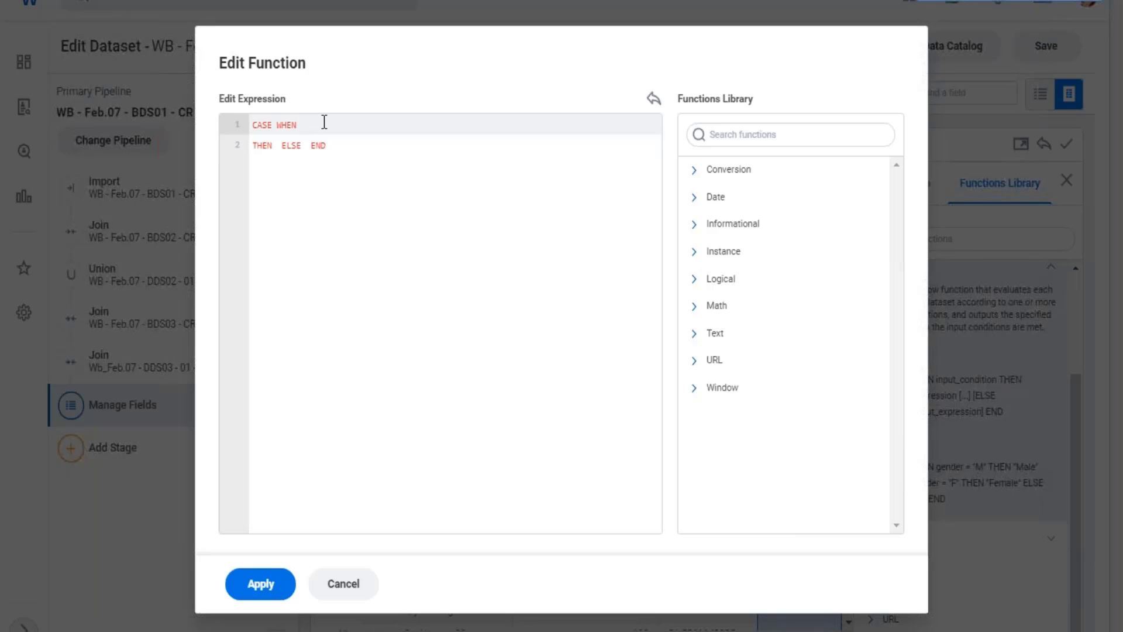
pyautogui.write('[')
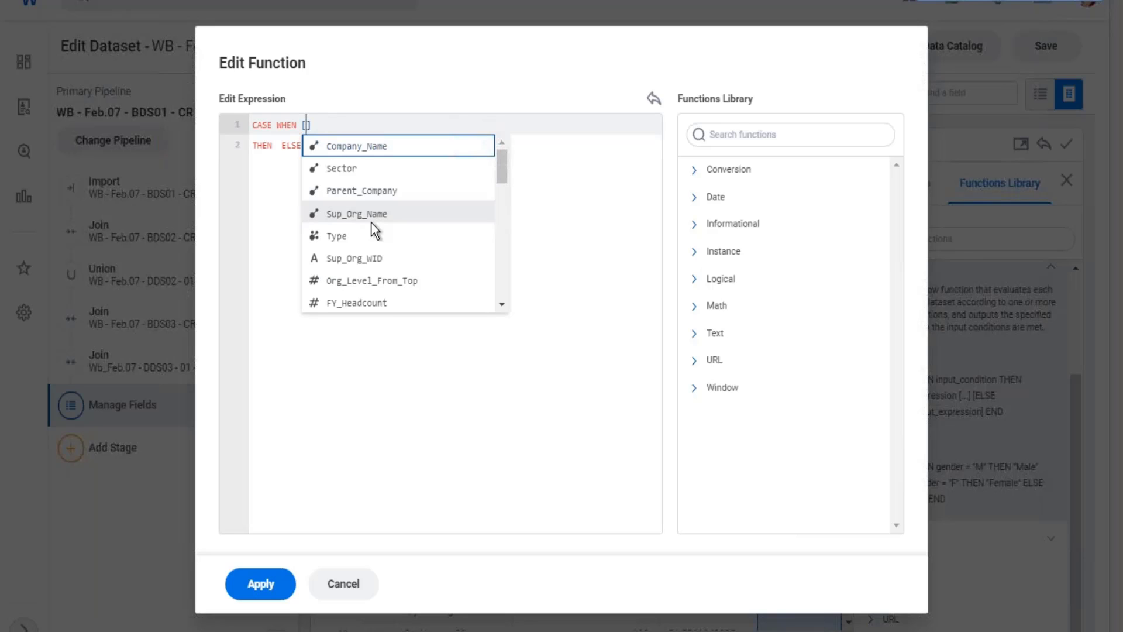
pyautogui.click(395, 282)
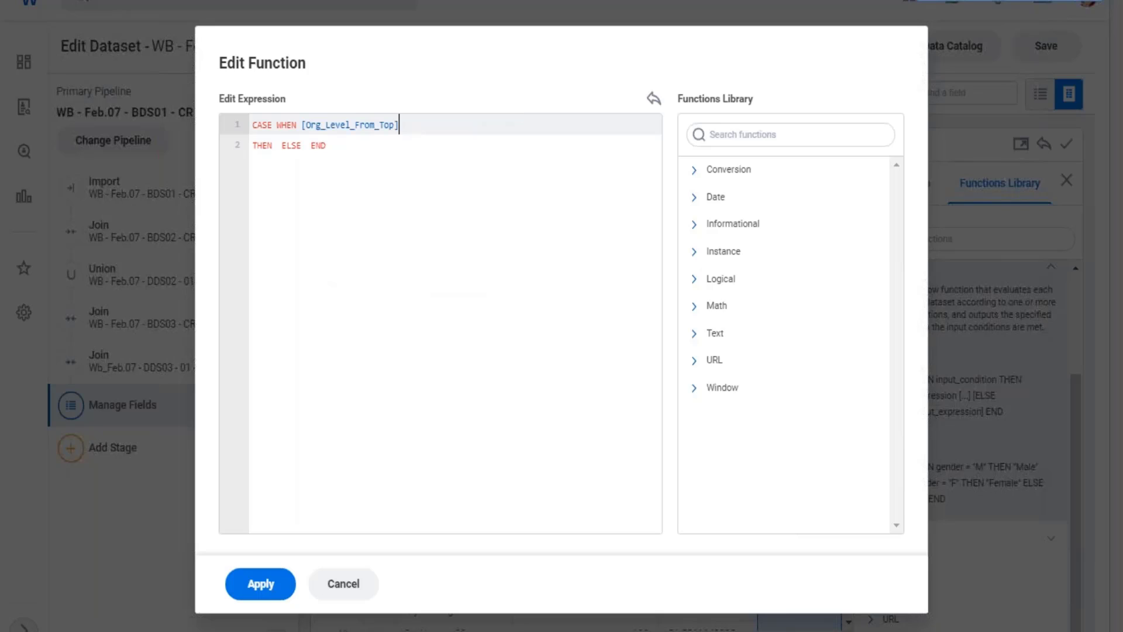
pyautogui.write('=')
pyautogui.write(' 1')
pyautogui.write(' OR')
pyautogui.write(' [or')
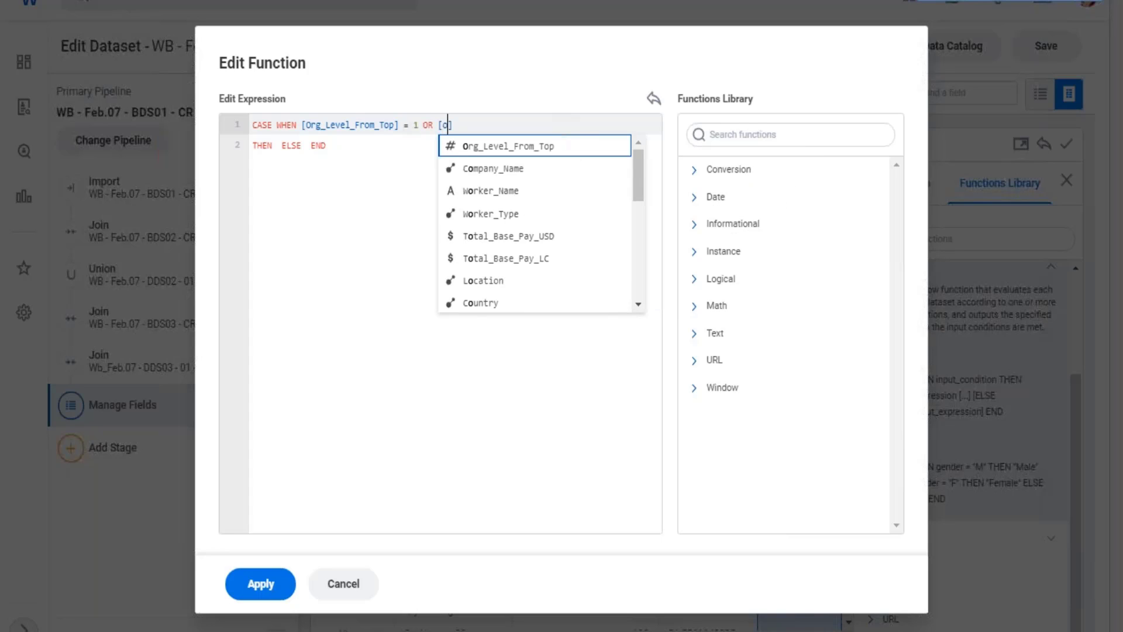
pyautogui.click(518, 147)
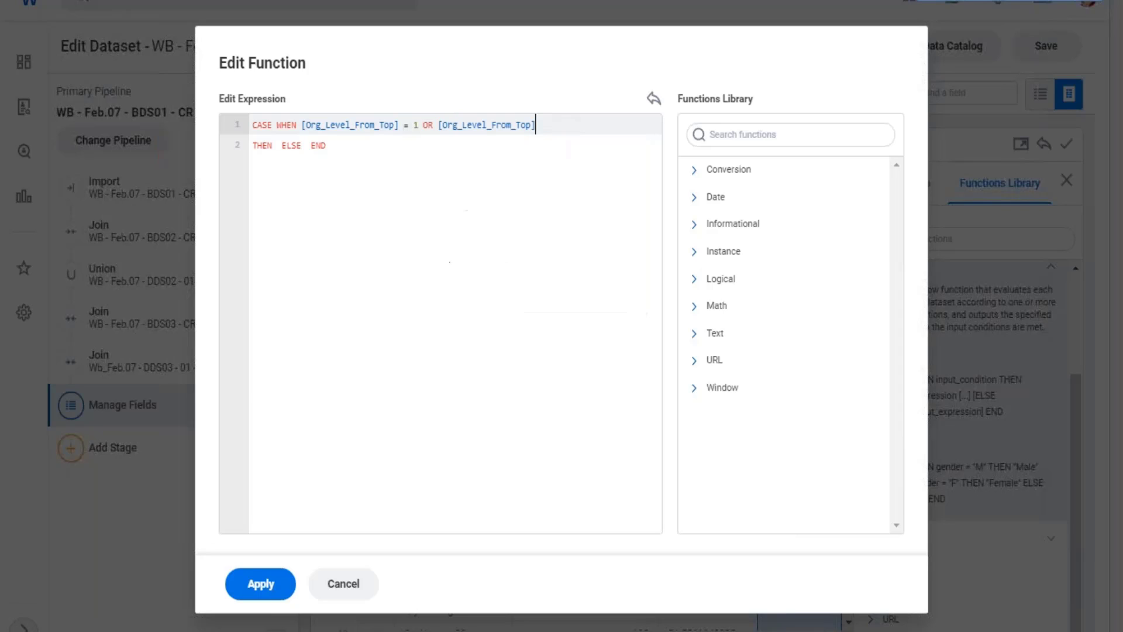
pyautogui.write('= 2')
# Enter "Head Office" as the first THEN result and move ELSE END onto its own line.
pyautogui.click(277, 147)
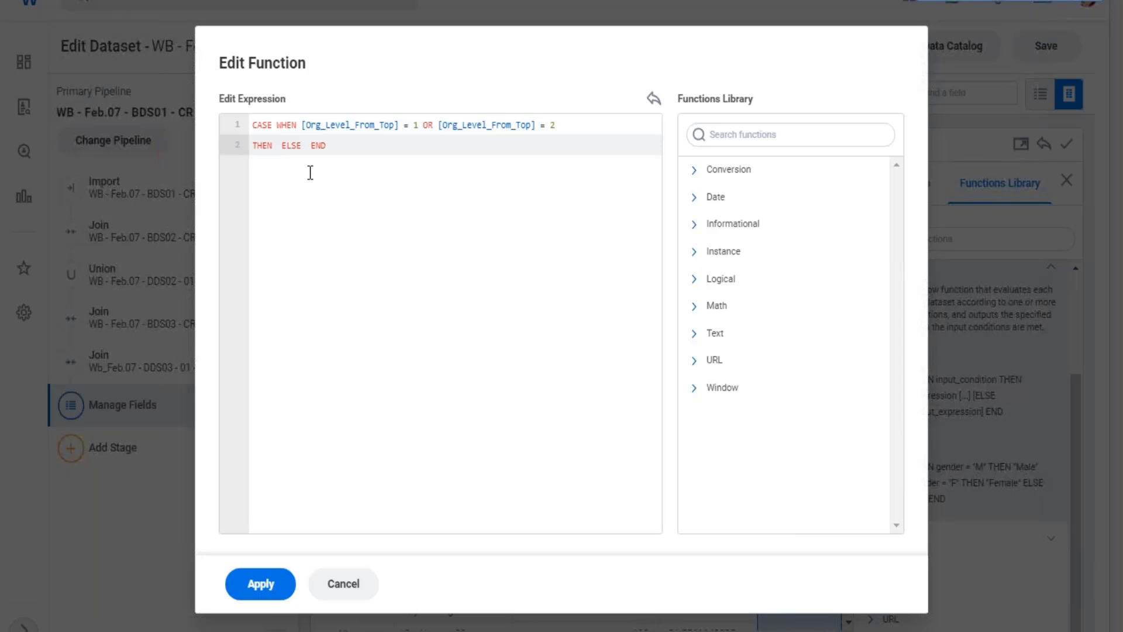
pyautogui.write('"Head O')
pyautogui.write('ffice"')
pyautogui.press('Return')
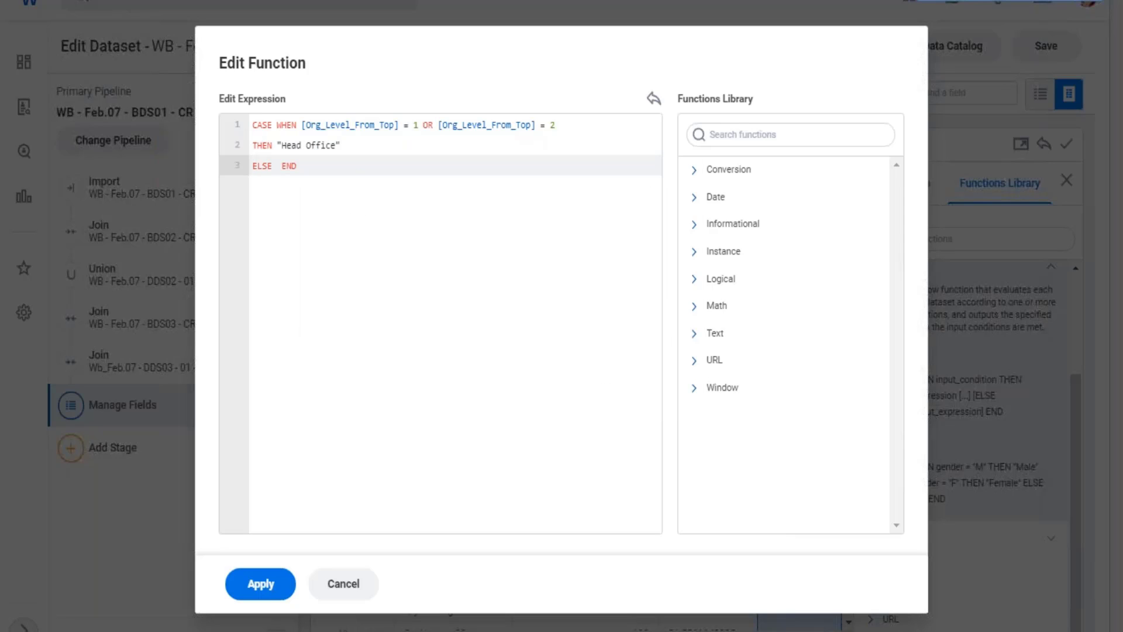
# Start a WHEN clause on the [Org_Level_From_Top] field in a new line between the Head Office result and ELSE.
pyautogui.click(274, 167)
pyautogui.click(354, 145)
pyautogui.press('Return')
pyautogui.write('when')
pyautogui.press('BackSpace')
pyautogui.press('BackSpace')
pyautogui.press('BackSpace')
pyautogui.press('BackSpace')
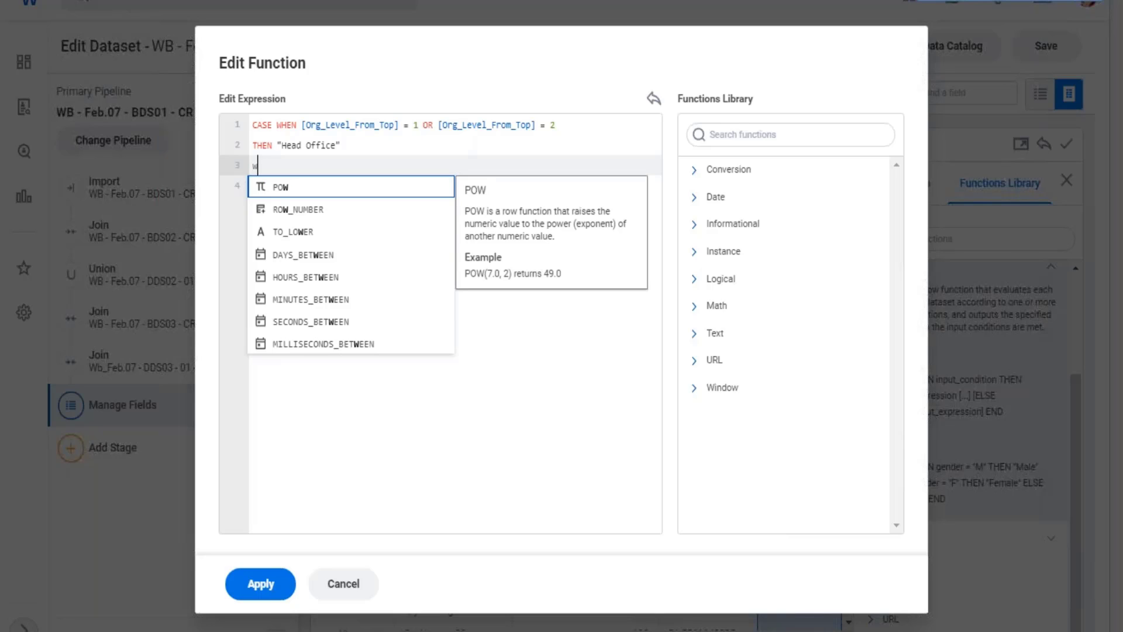
pyautogui.write('WHEN')
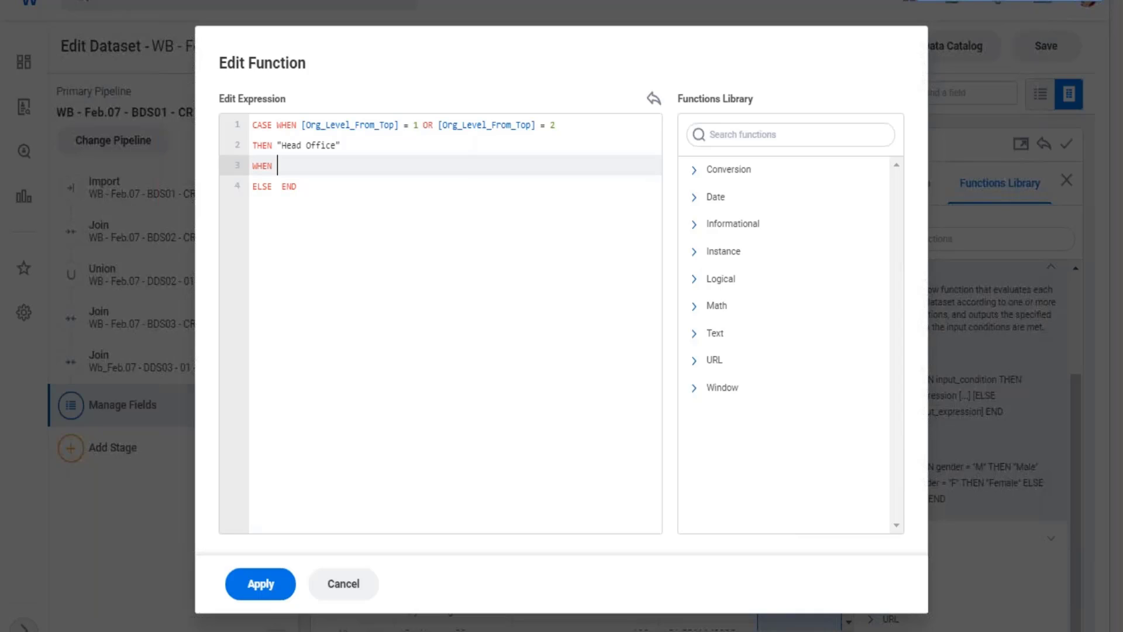
pyautogui.write('[')
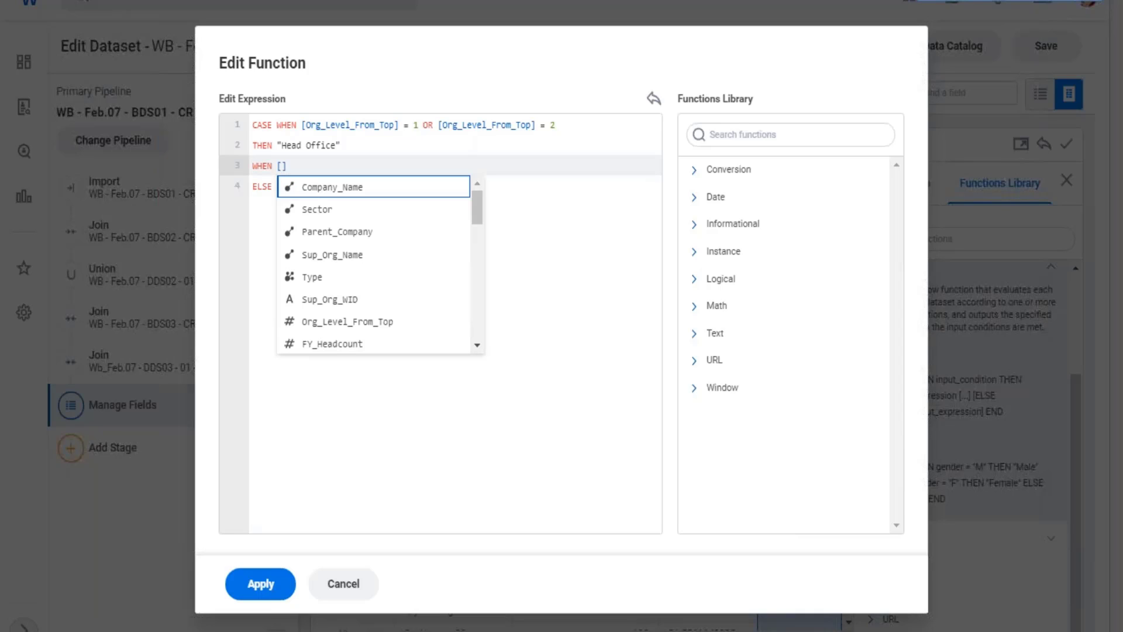
pyautogui.write('Or')
pyautogui.press('Return')
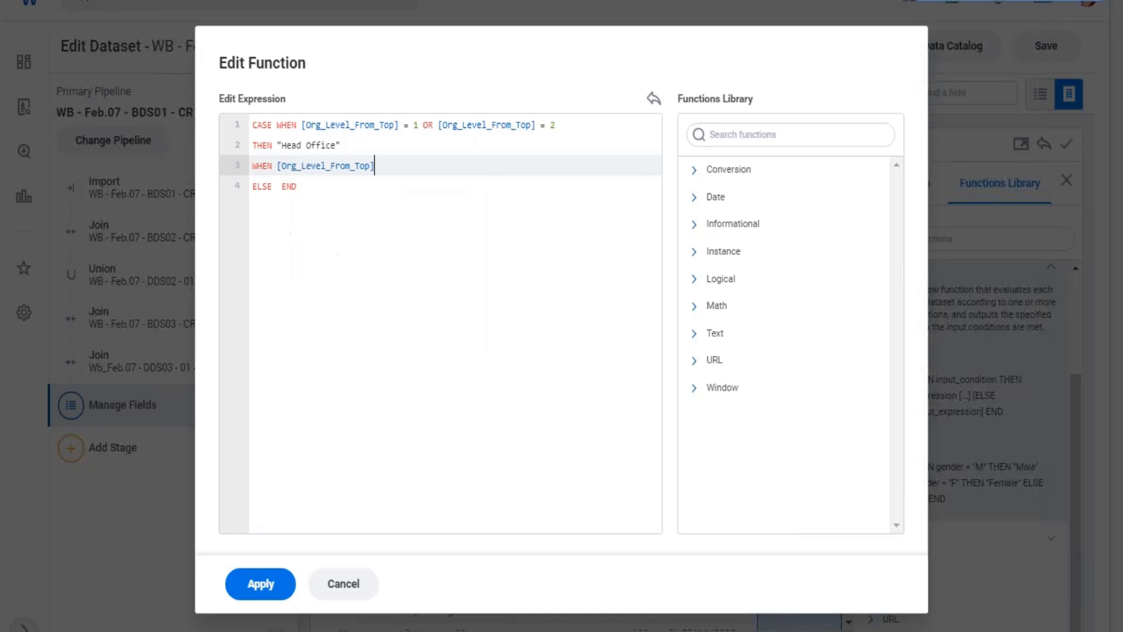
# Complete the second WHEN clause with = 2 THEN "Business Line" and add an empty line beneath it.
pyautogui.write('= 2 THEN "Business Line')
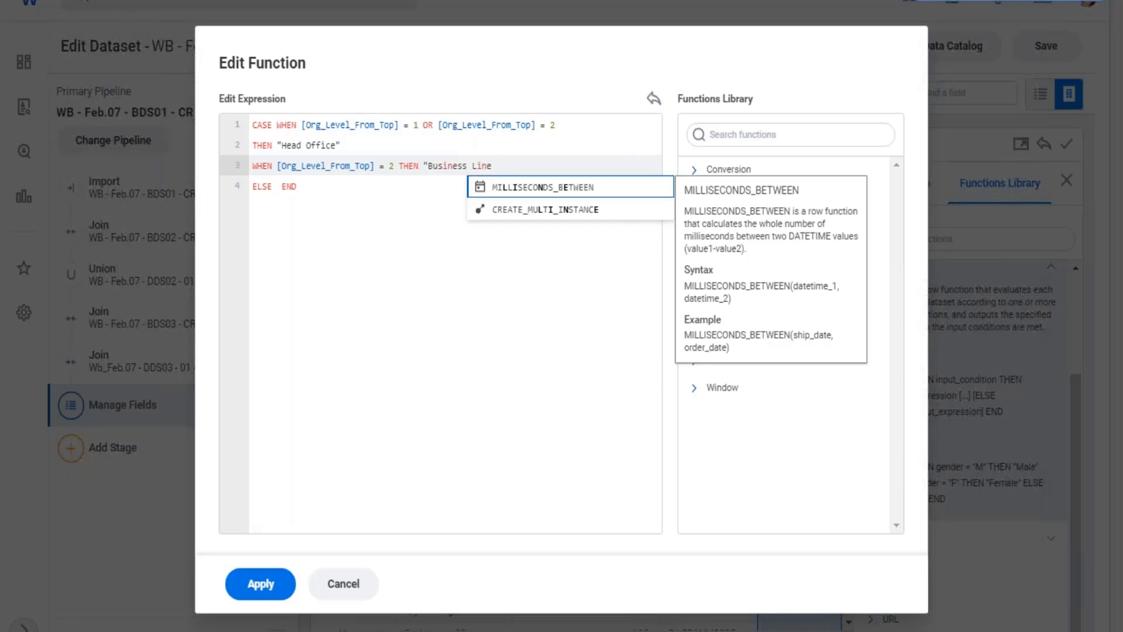
pyautogui.write('"')
pyautogui.press('Return')
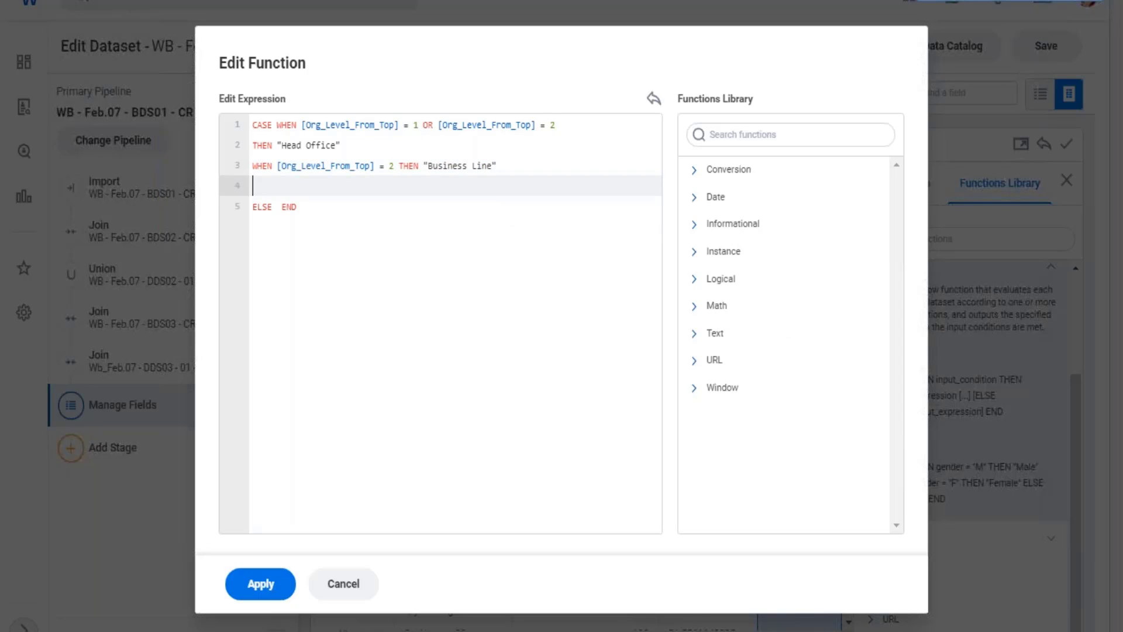
# Add the condition WHEN [Org_Level_From_Top] = 3 beneath the Business Line clause.
pyautogui.write('WHEN [Or')
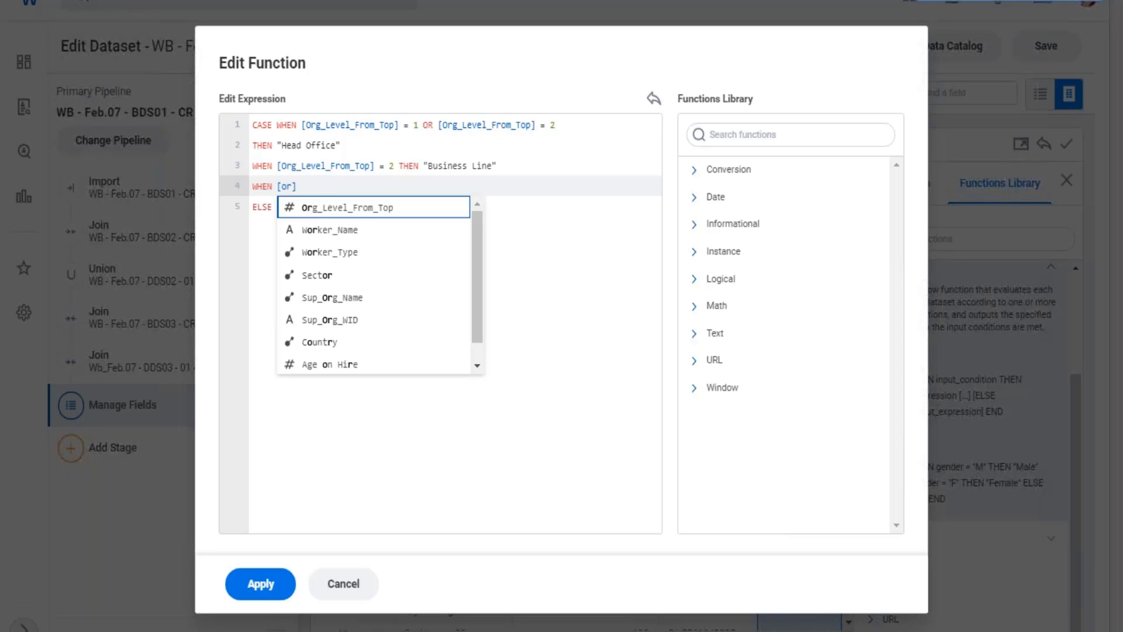
pyautogui.press('Return')
pyautogui.write('= 3')
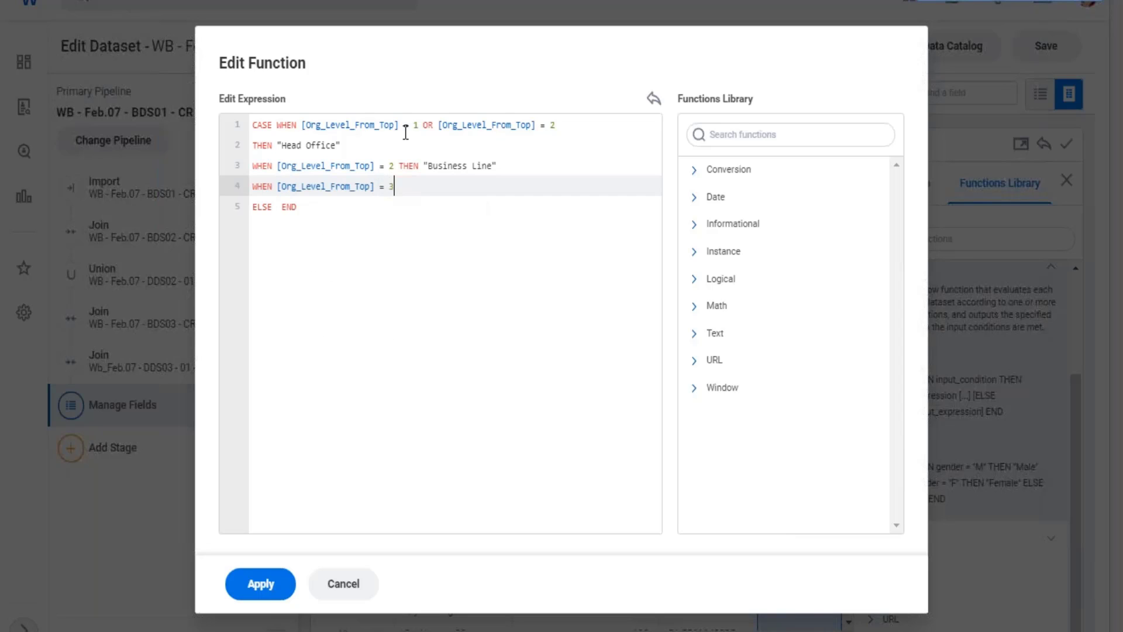
# Change the level compared in the Business Line clause to 3.
pyautogui.click(394, 166)
pyautogui.press('BackSpace')
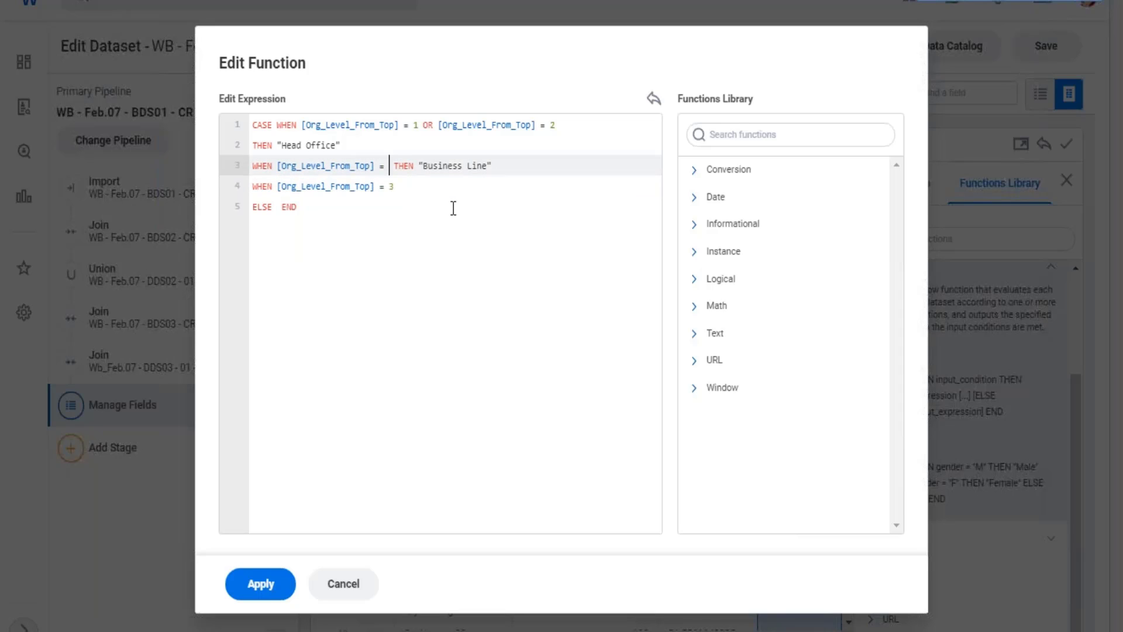
pyautogui.write('3')
pyautogui.press('Down')
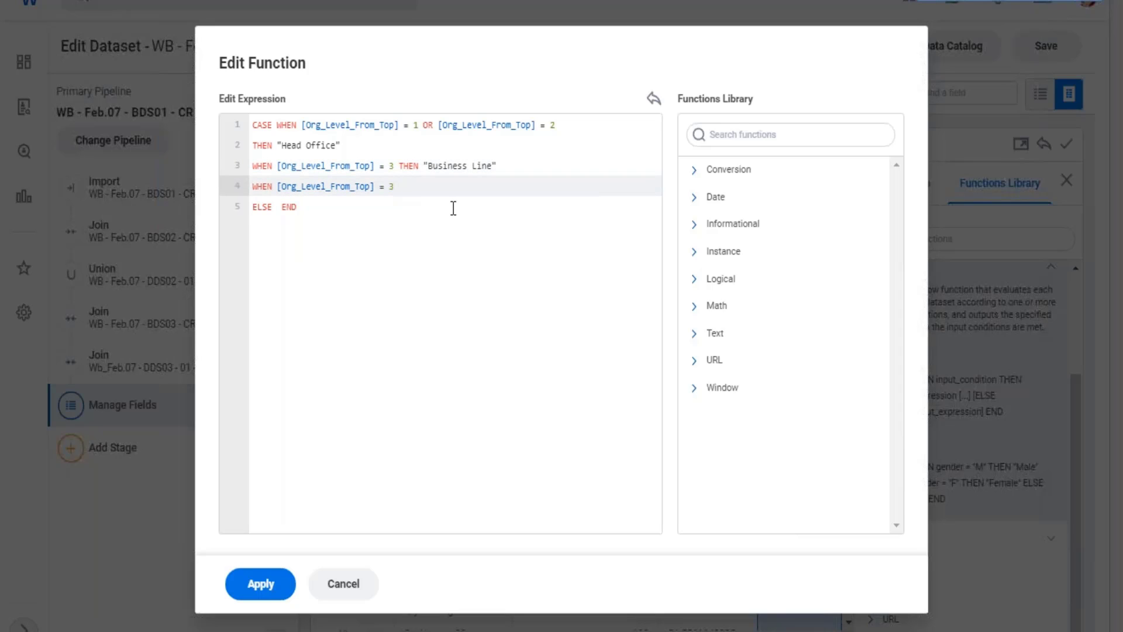
# Set the clause below Business Line to level 4 with THEN "Hub" as its result and add an empty line.
pyautogui.press('BackSpace')
pyautogui.write('4 THEN "Hub"')
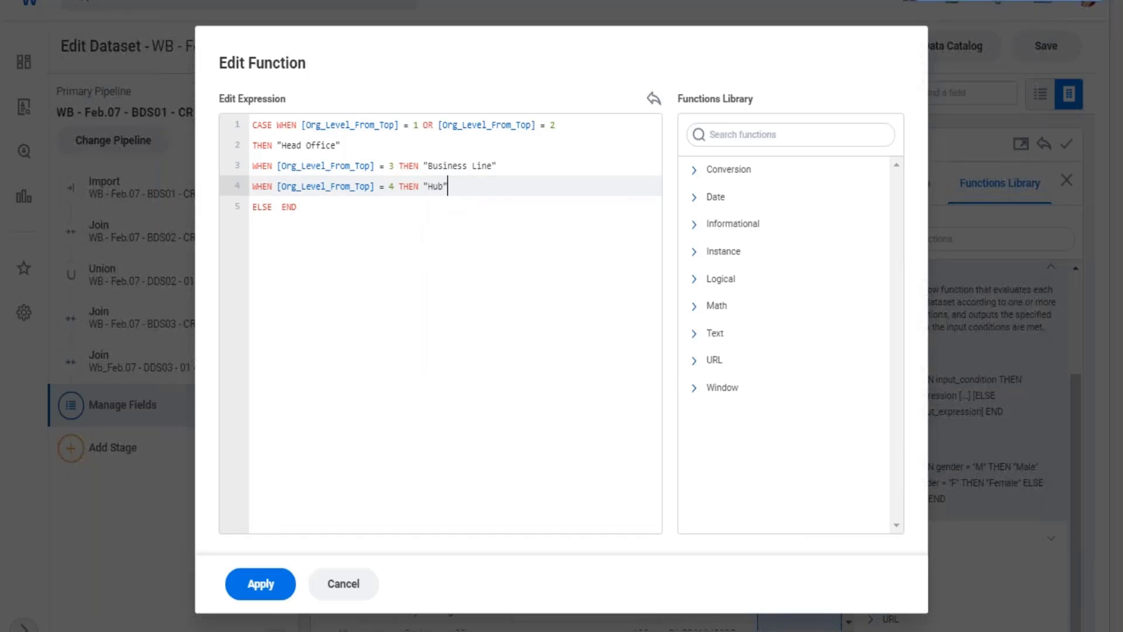
pyautogui.press('Return')
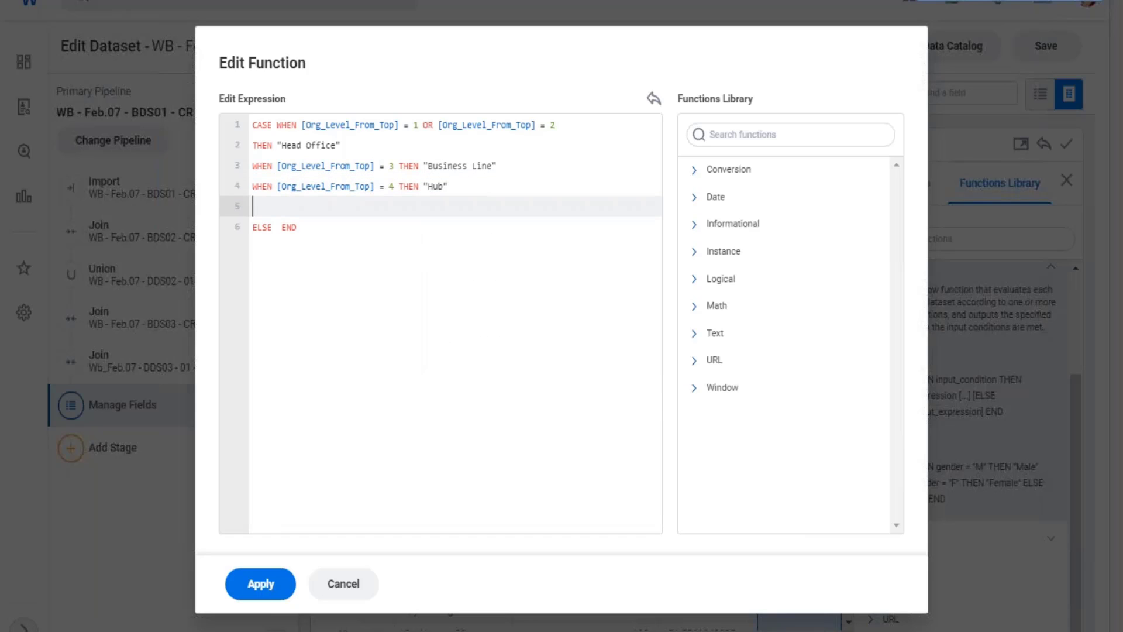
# Add the clause WHEN [Org_Level_From_Top] = 5 THEN "Division" beneath the Hub clause.
pyautogui.write('WHE')
pyautogui.write('N [or')
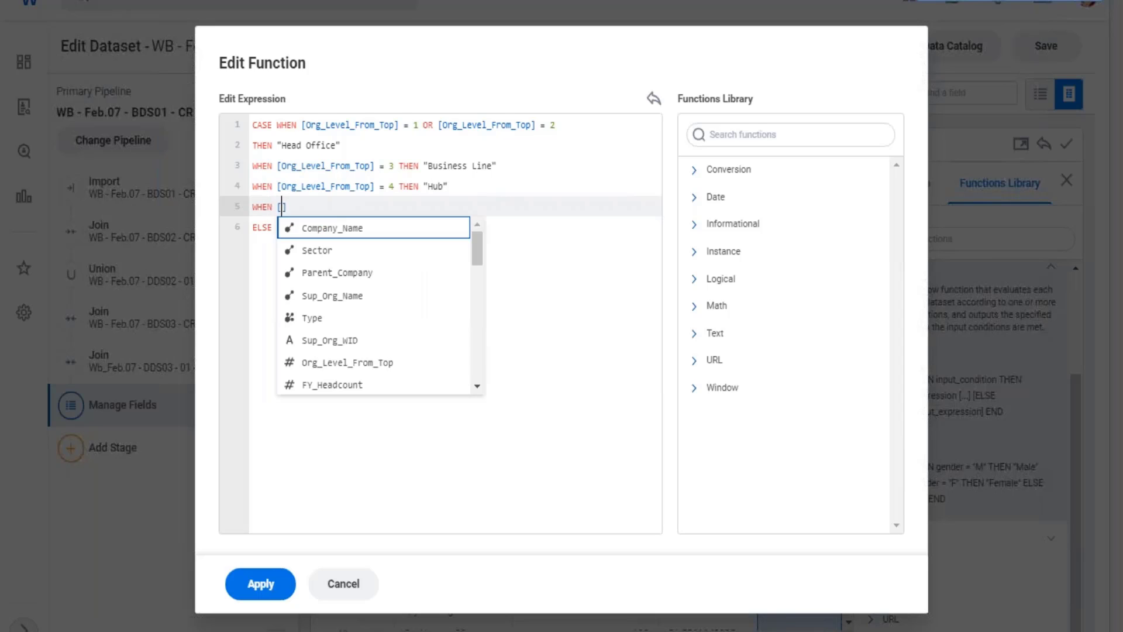
pyautogui.press('Return')
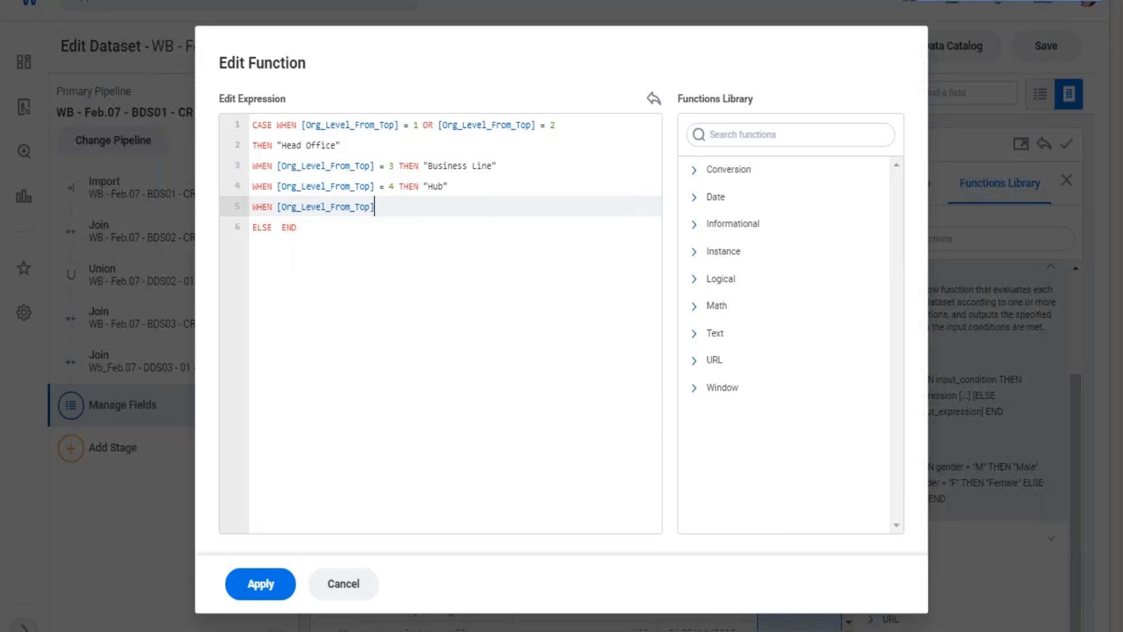
pyautogui.write('= 5 T')
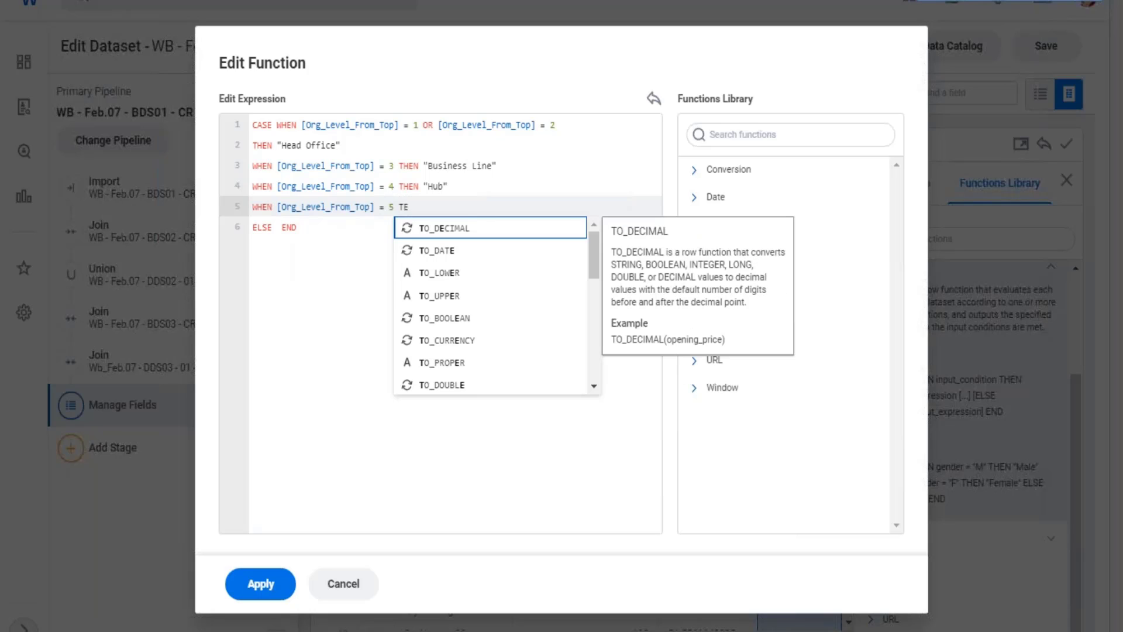
pyautogui.write('HEN ')
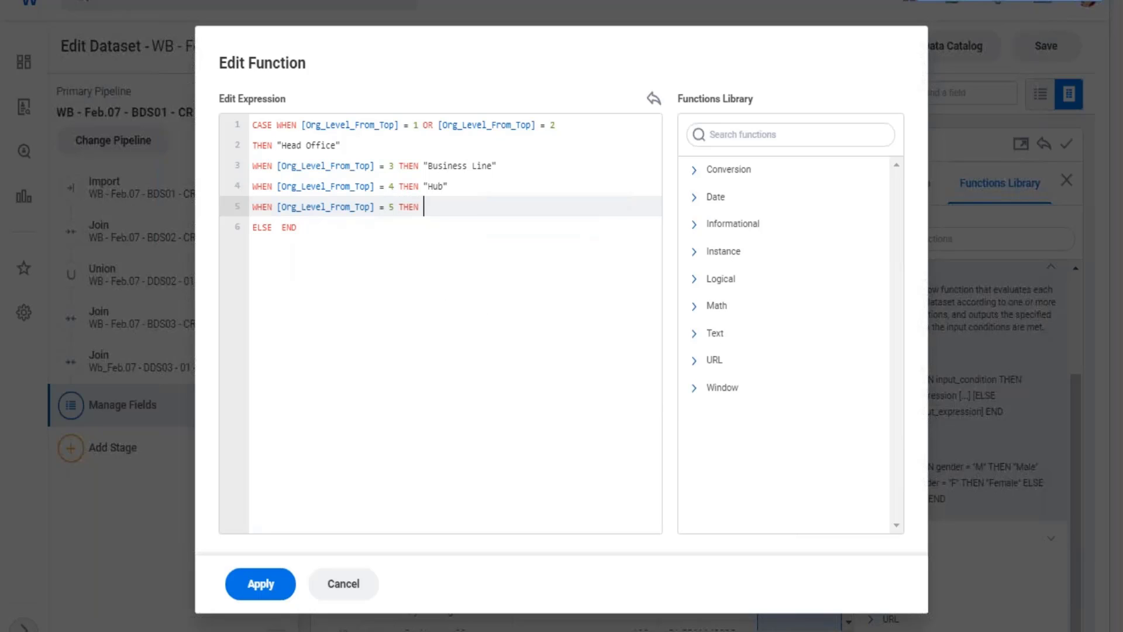
pyautogui.write('"D')
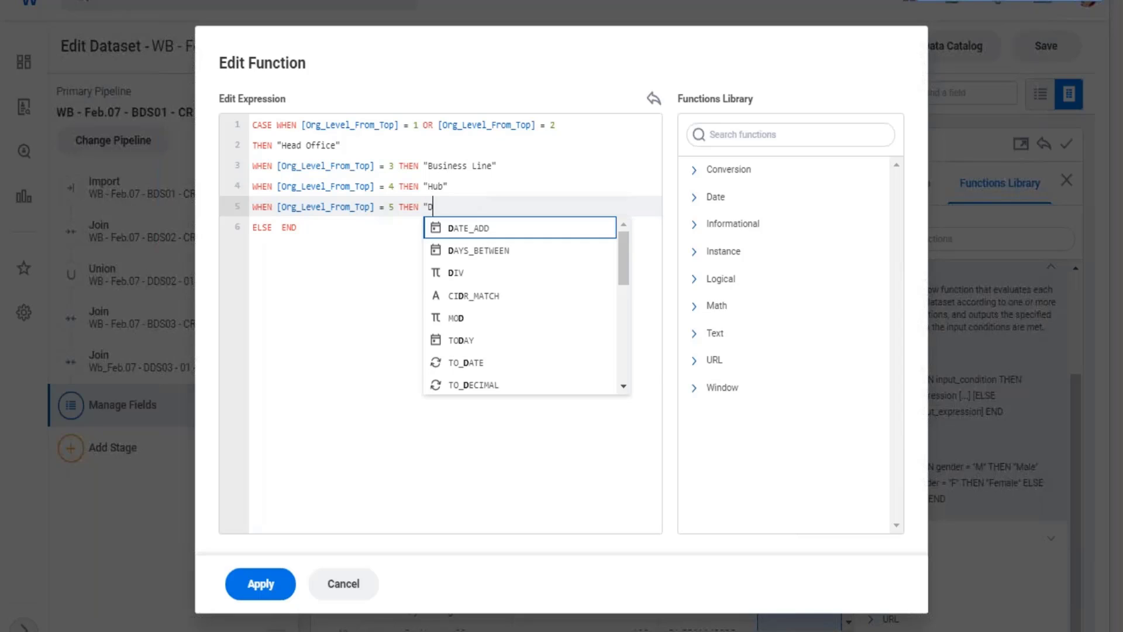
pyautogui.write('ivision"')
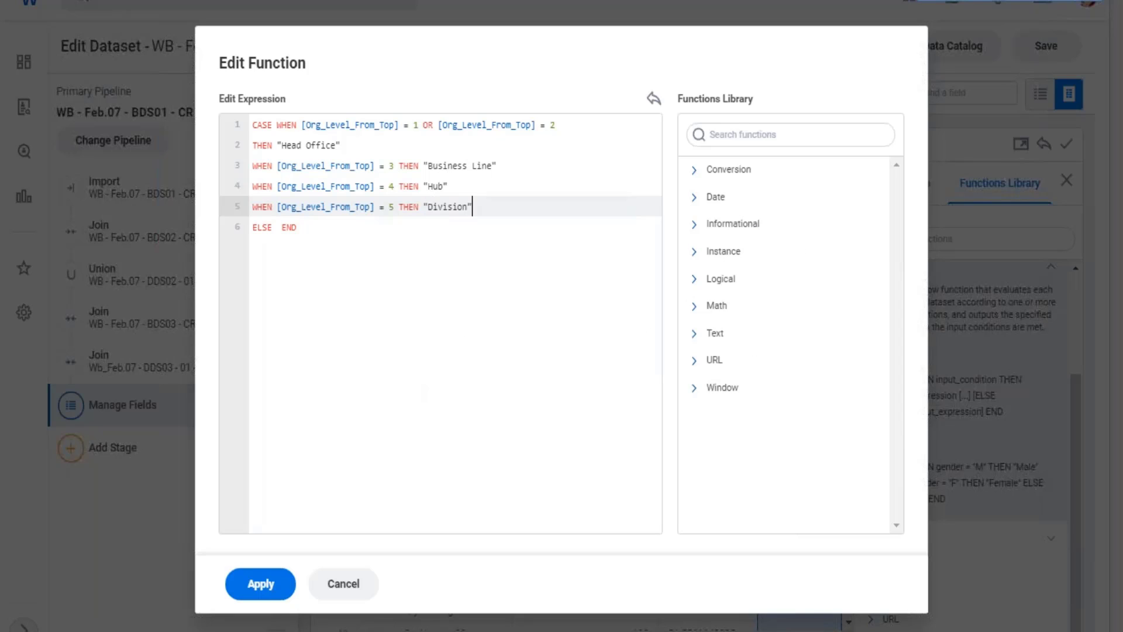
# Add the clause WHEN [Org_Level_From_Top] = 6 THEN "Department" on a new line beneath the Division clause.
pyautogui.press('Return')
pyautogui.write('W')
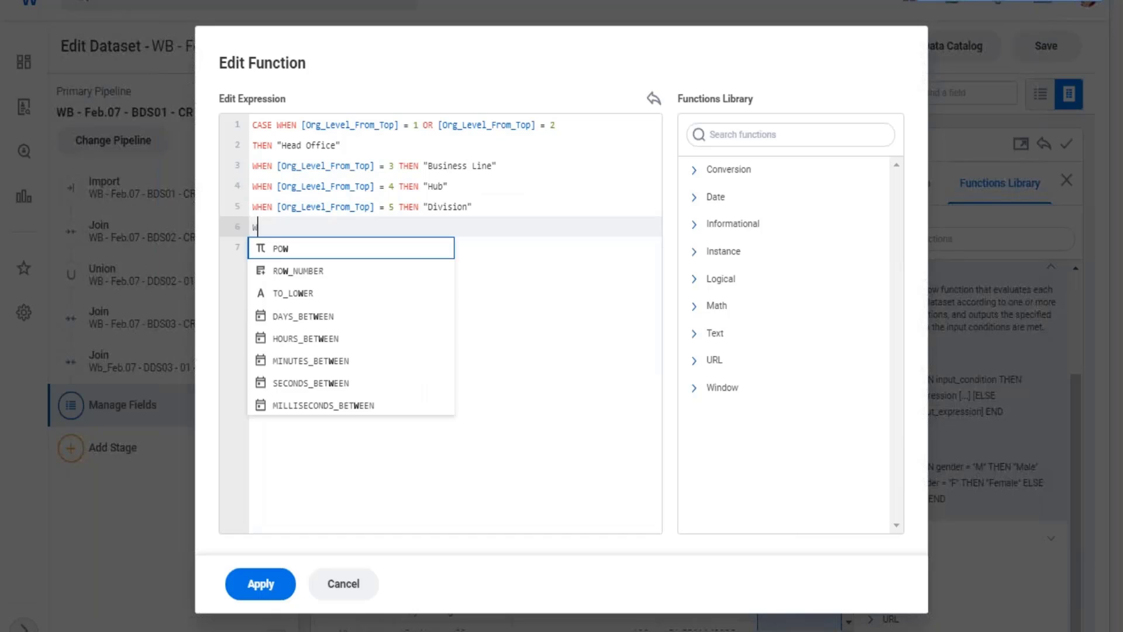
pyautogui.write('HEN [or')
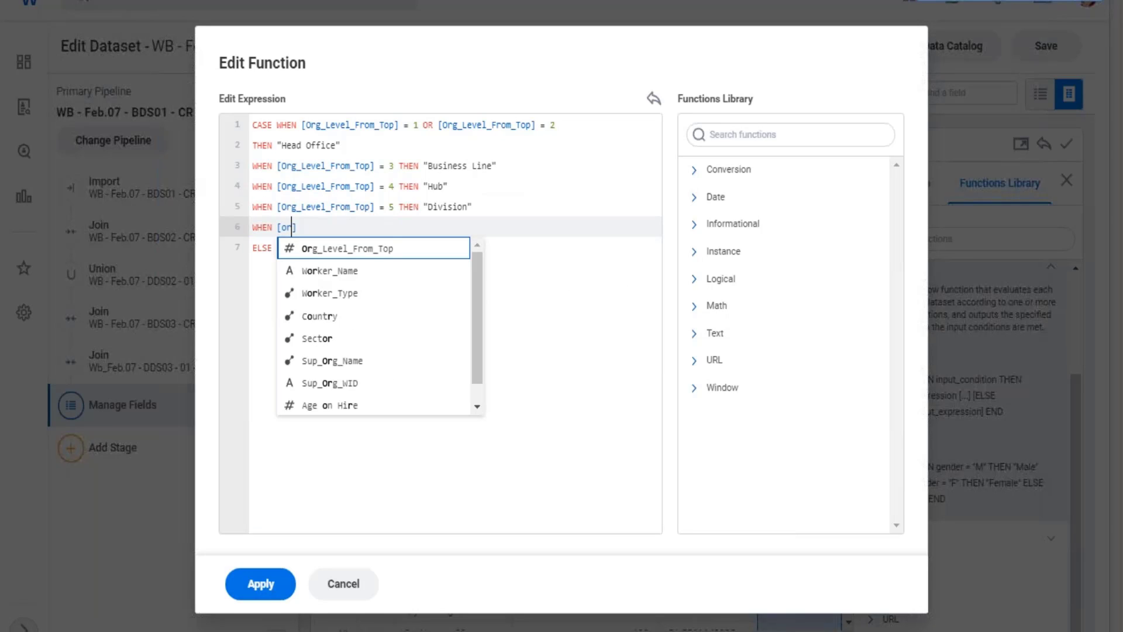
pyautogui.press('Return')
pyautogui.write('= ')
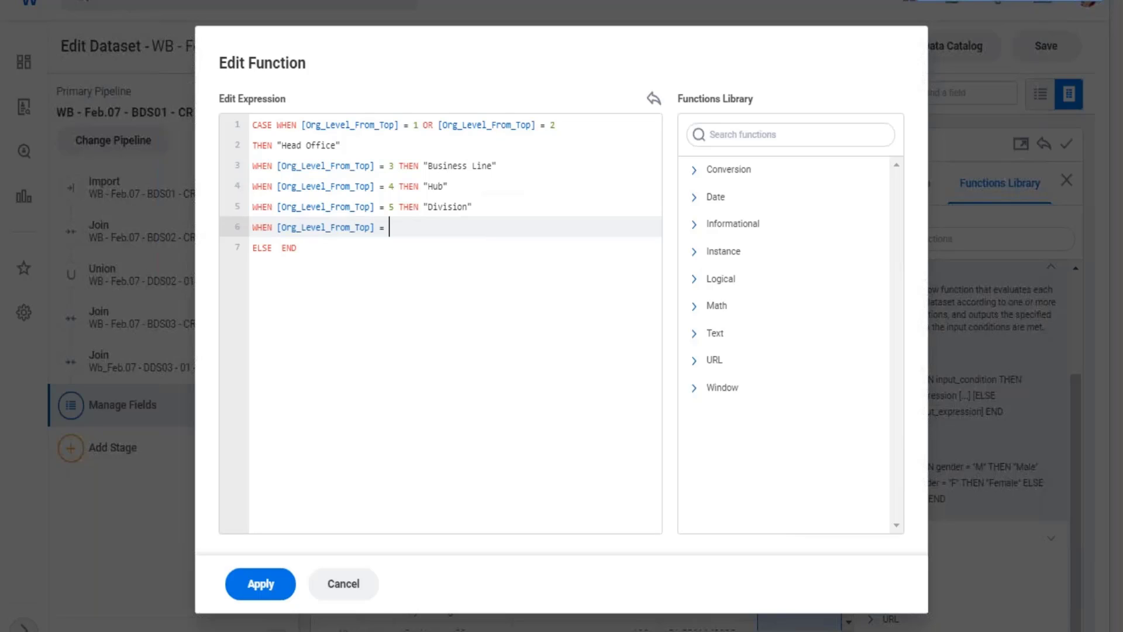
pyautogui.write('6 THEN "Department"')
# Set the ELSE result of the CASE expression to "Team" and apply the expression to the Function field.
pyautogui.press('Down')
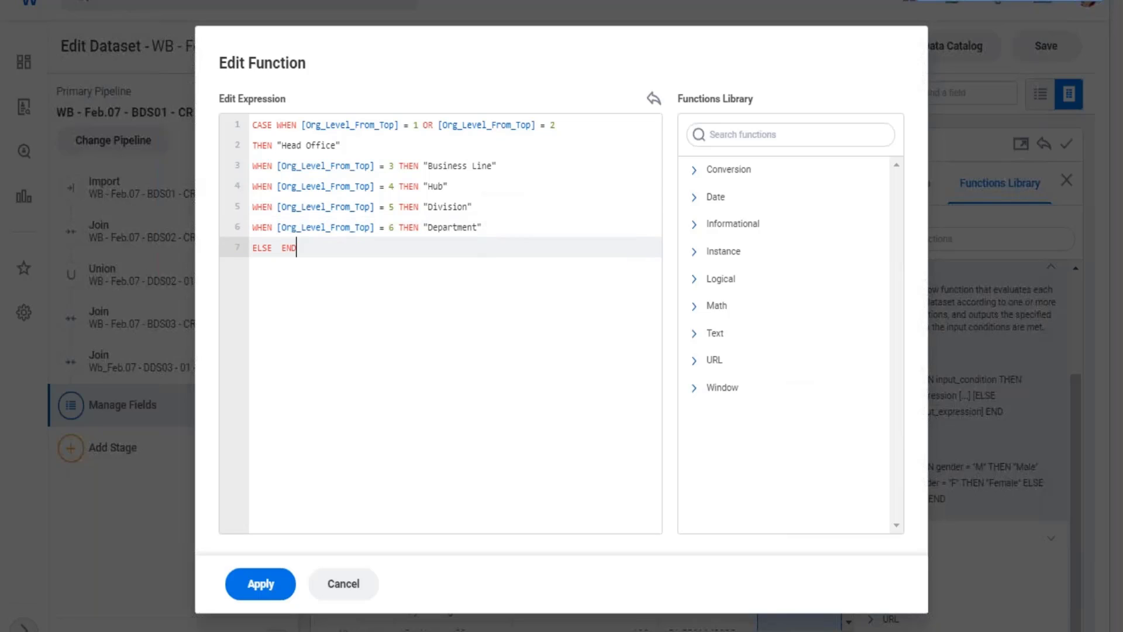
pyautogui.press('Left')
pyautogui.press('Left')
pyautogui.press('Left')
pyautogui.press('Left')
pyautogui.write('"Team"')
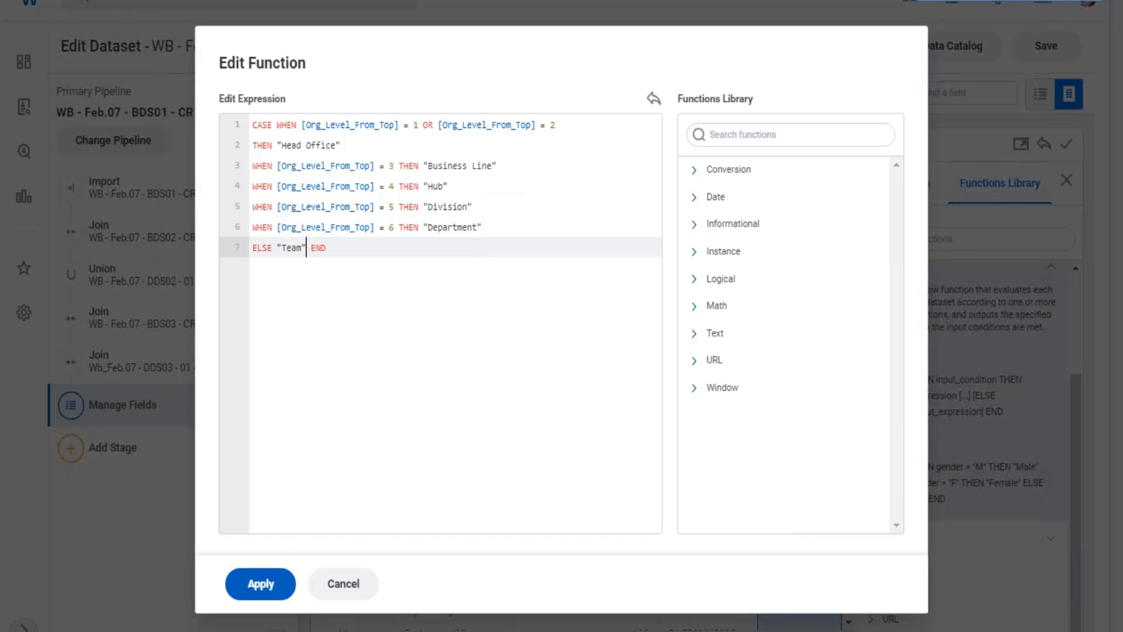
pyautogui.click(260, 582)
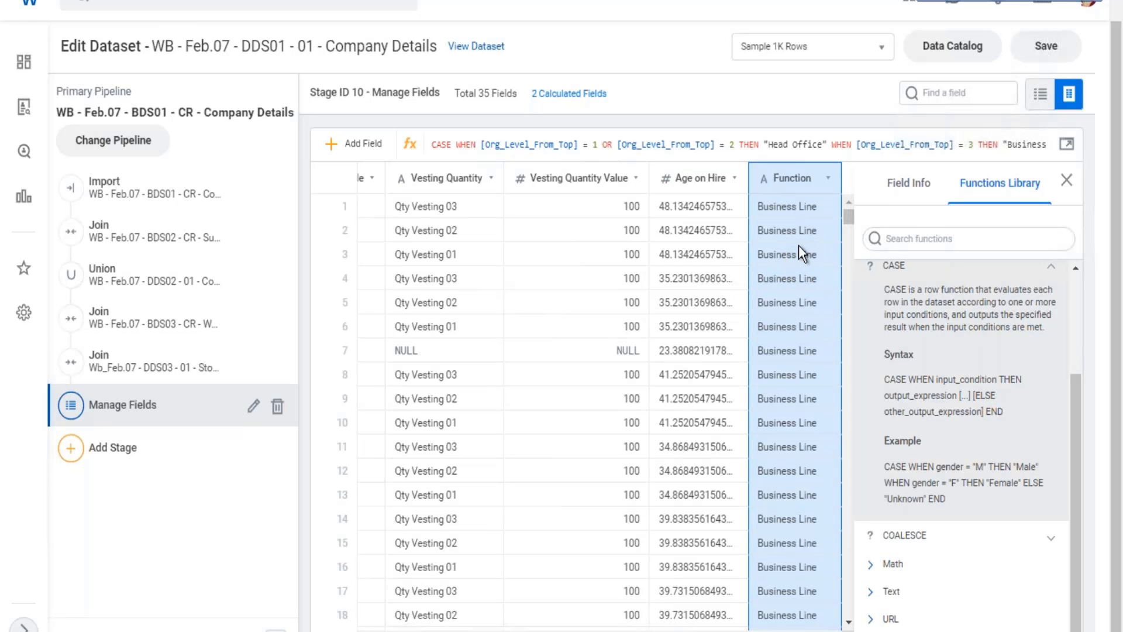
# Examine the Function column's values across the rows, and the field's name and type in its field details.
pyautogui.scroll(-6, 798, 253)
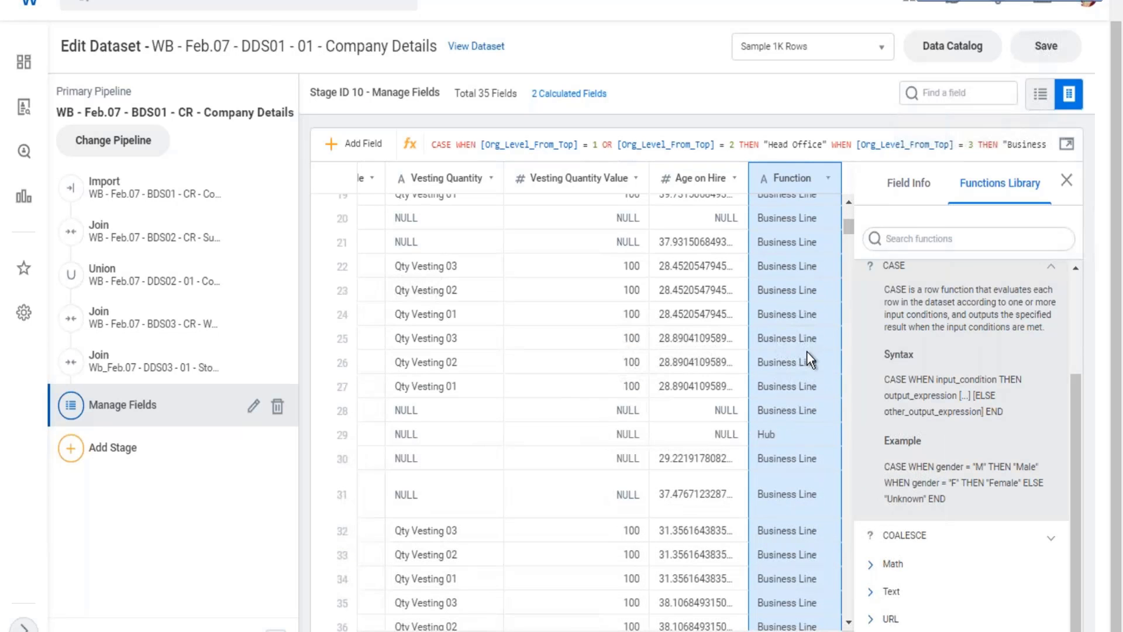
pyautogui.scroll(-6, 788, 433)
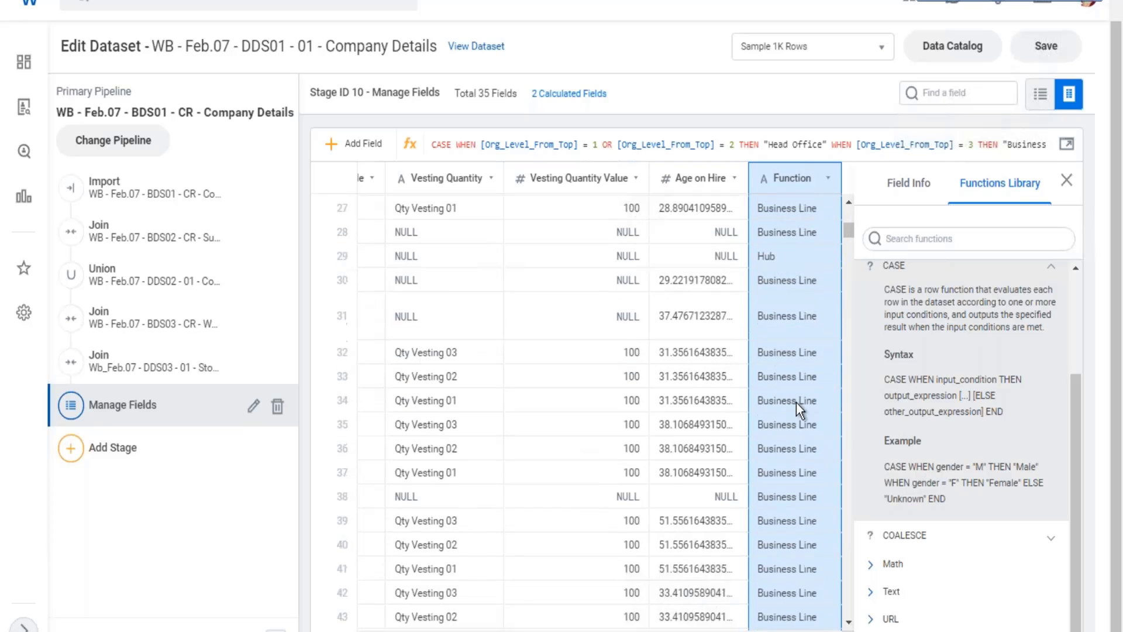
pyautogui.scroll(-4, 801, 402)
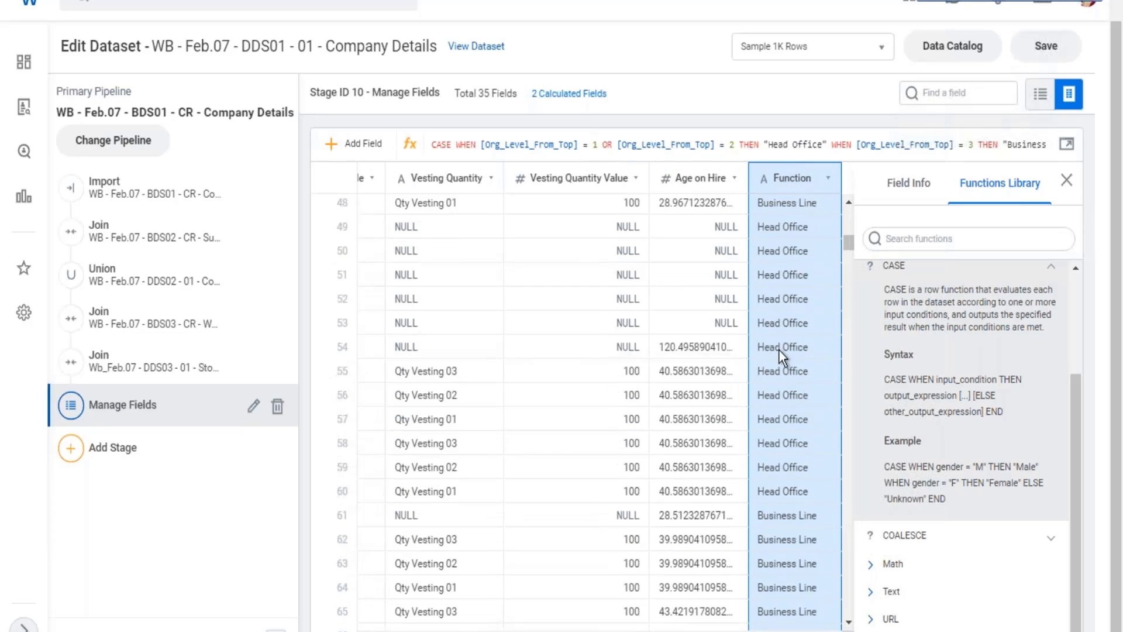
pyautogui.scroll(-10, 789, 345)
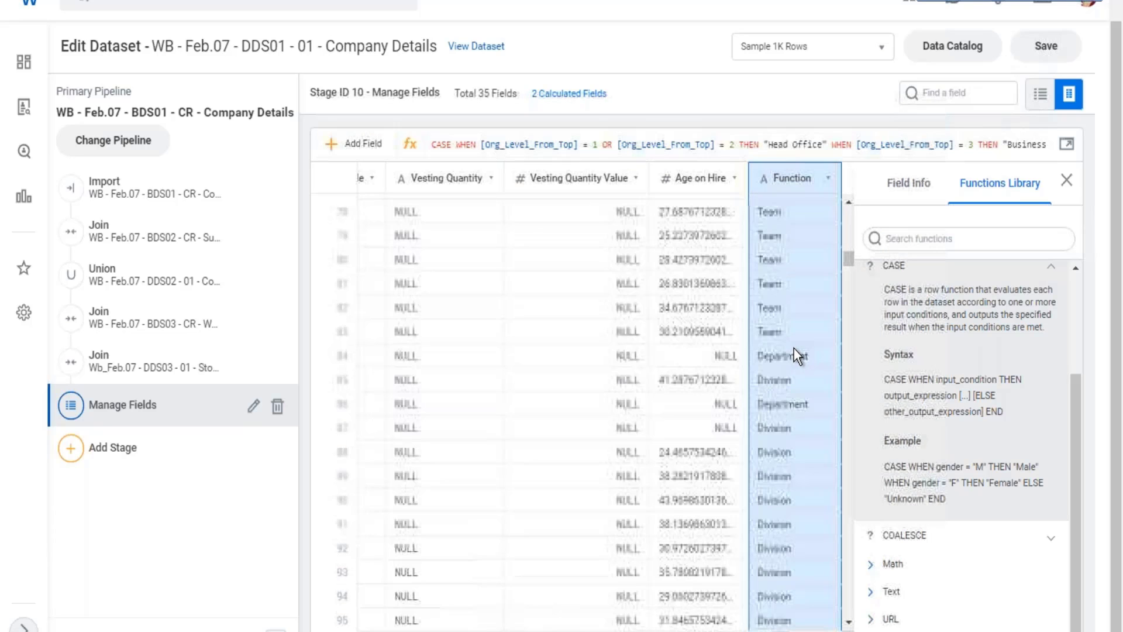
pyautogui.scroll(15, 804, 351)
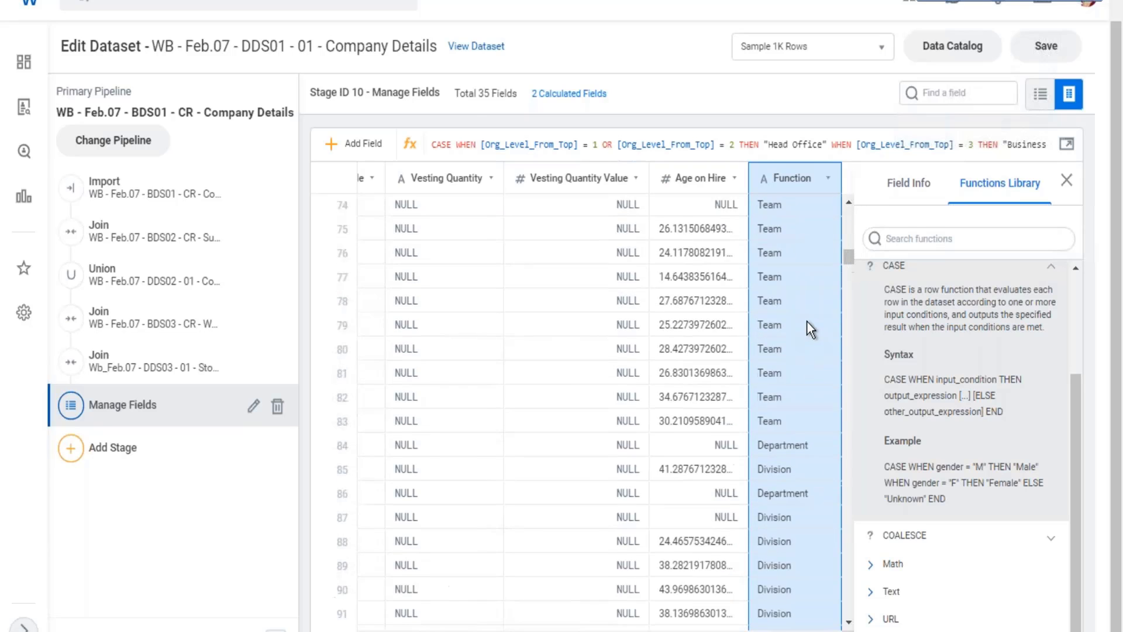
pyautogui.click(901, 186)
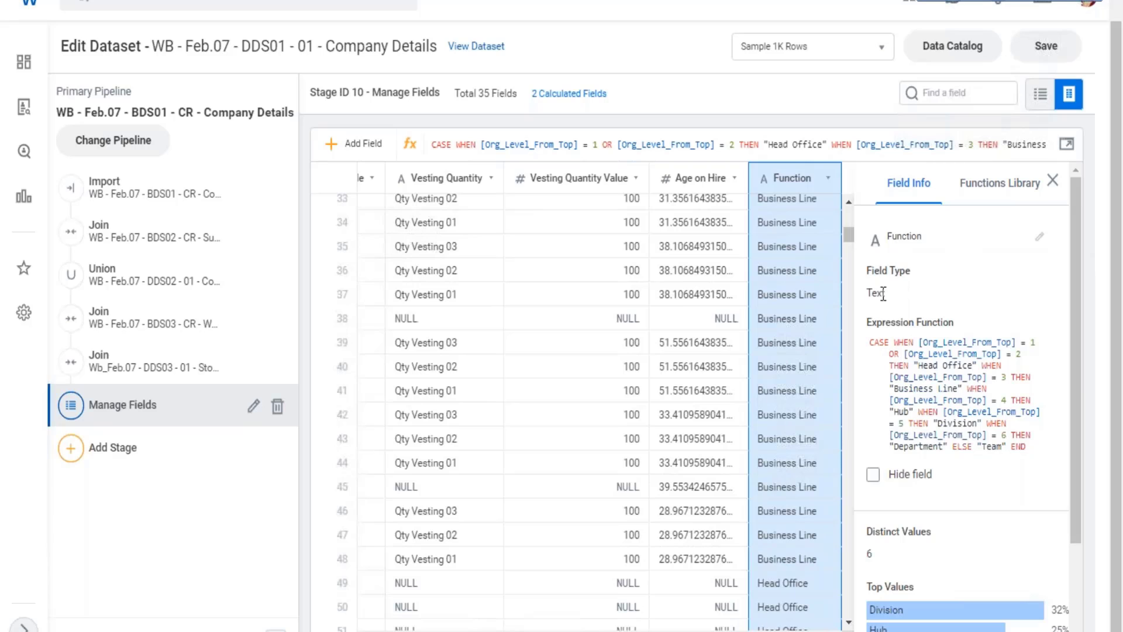
pyautogui.click(1040, 236)
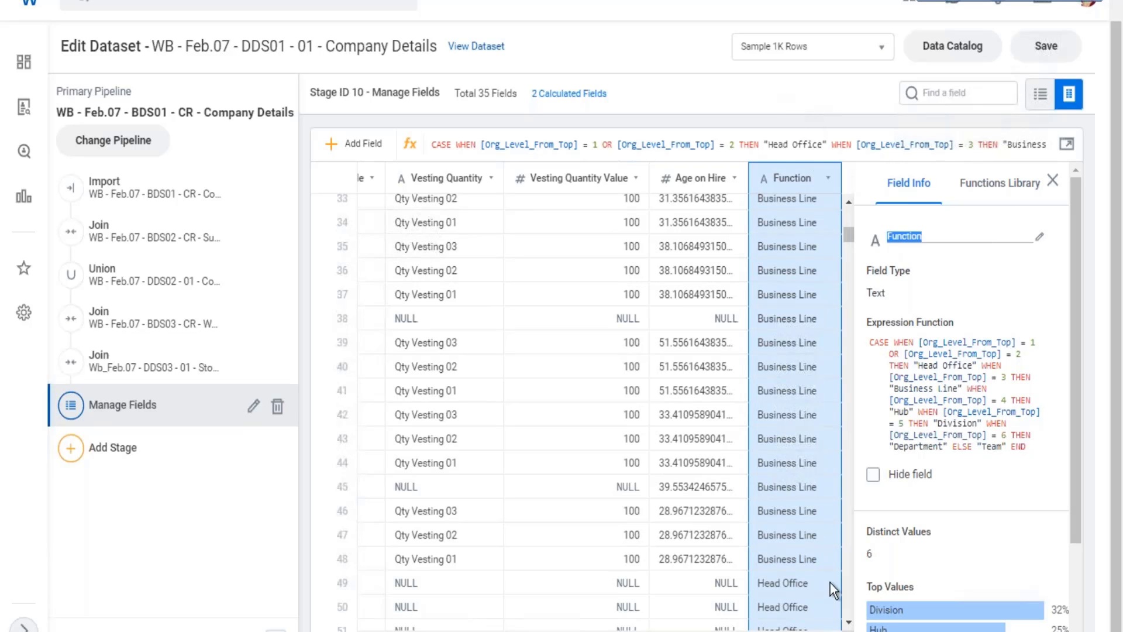
pyautogui.click(856, 352)
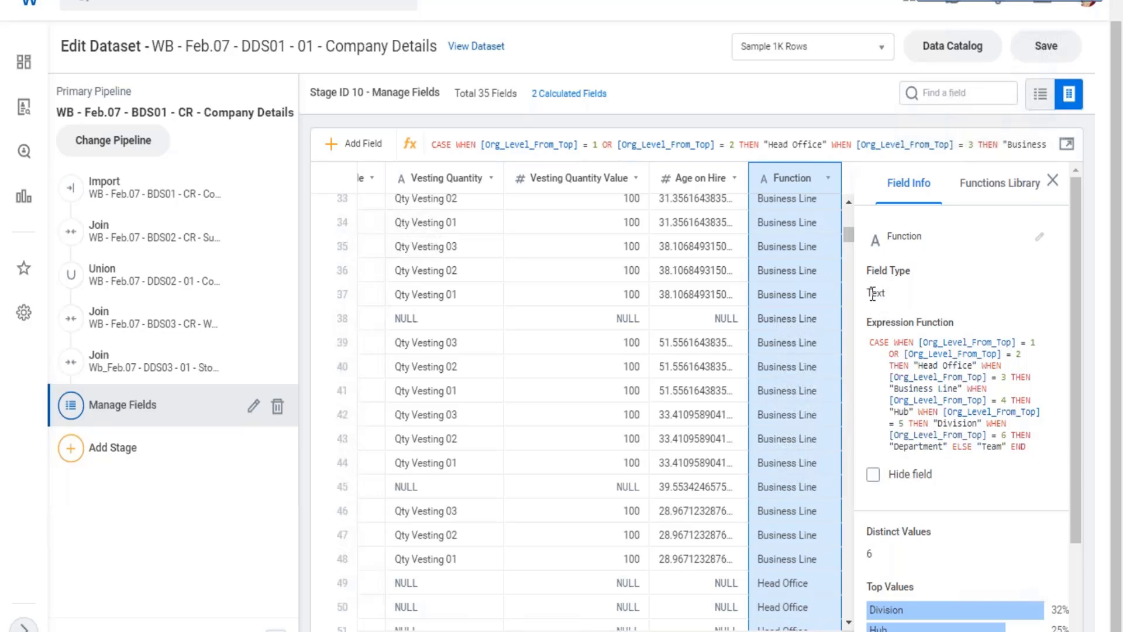
pyautogui.moveTo(873, 293); pyautogui.dragTo(890, 294)
# Add a new calculated field and expand the Text category of the functions library.
pyautogui.click(994, 191)
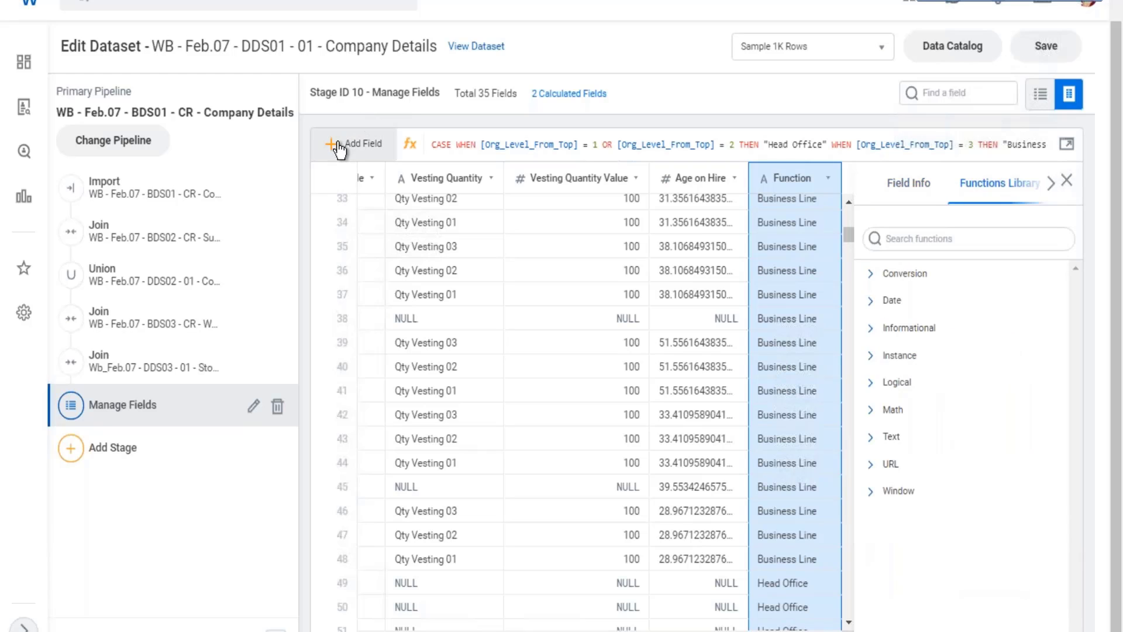
pyautogui.click(410, 155)
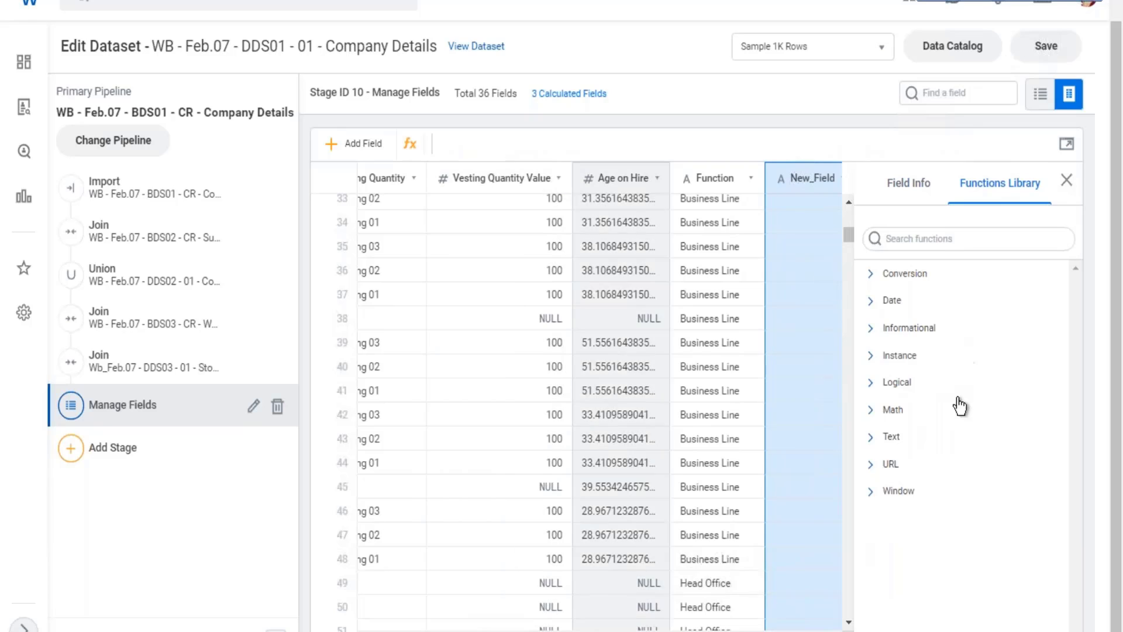
pyautogui.click(943, 449)
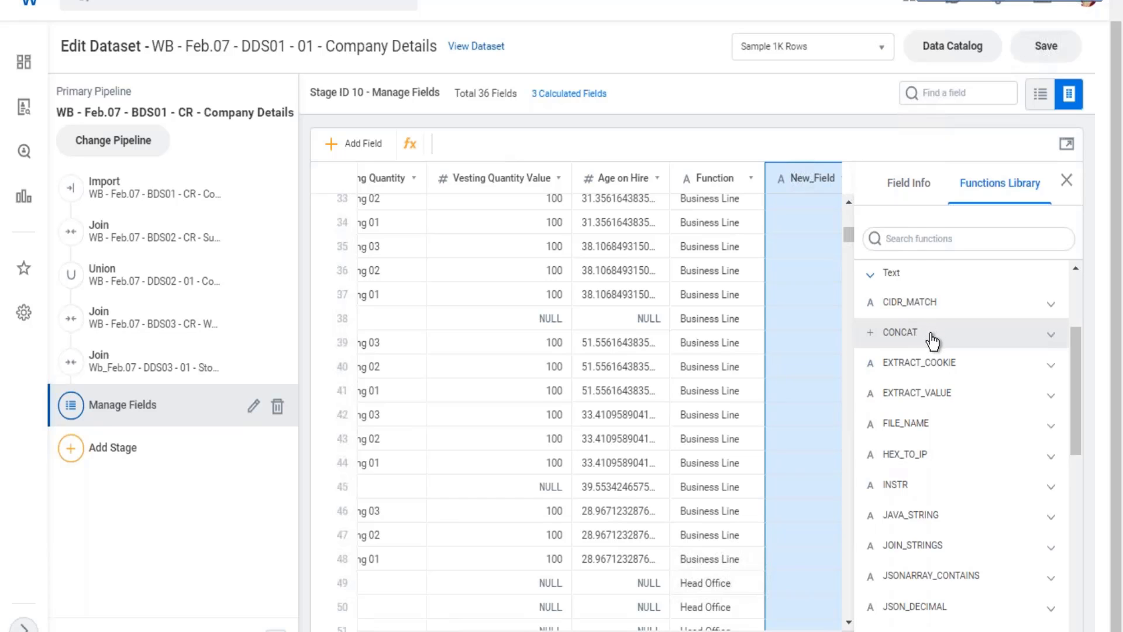
# Look through the Text functions, read CONCAT's description, syntax, return value and example, and collapse the category.
pyautogui.scroll(-3, 933, 363)
pyautogui.scroll(-5, 957, 365)
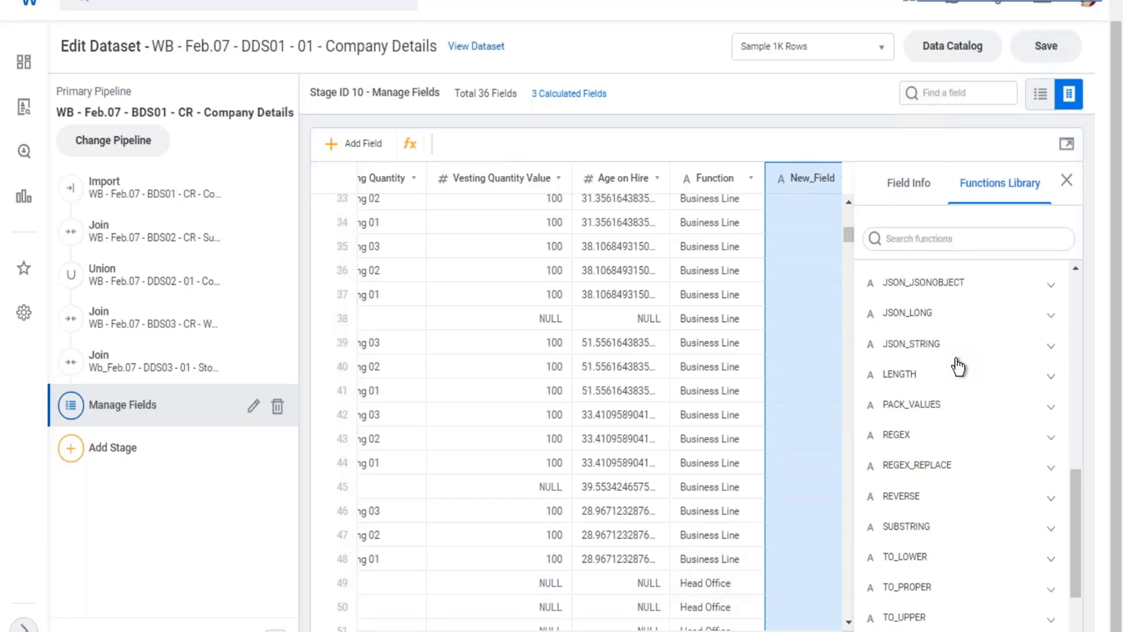
pyautogui.scroll(6, 965, 355)
pyautogui.scroll(4, 965, 355)
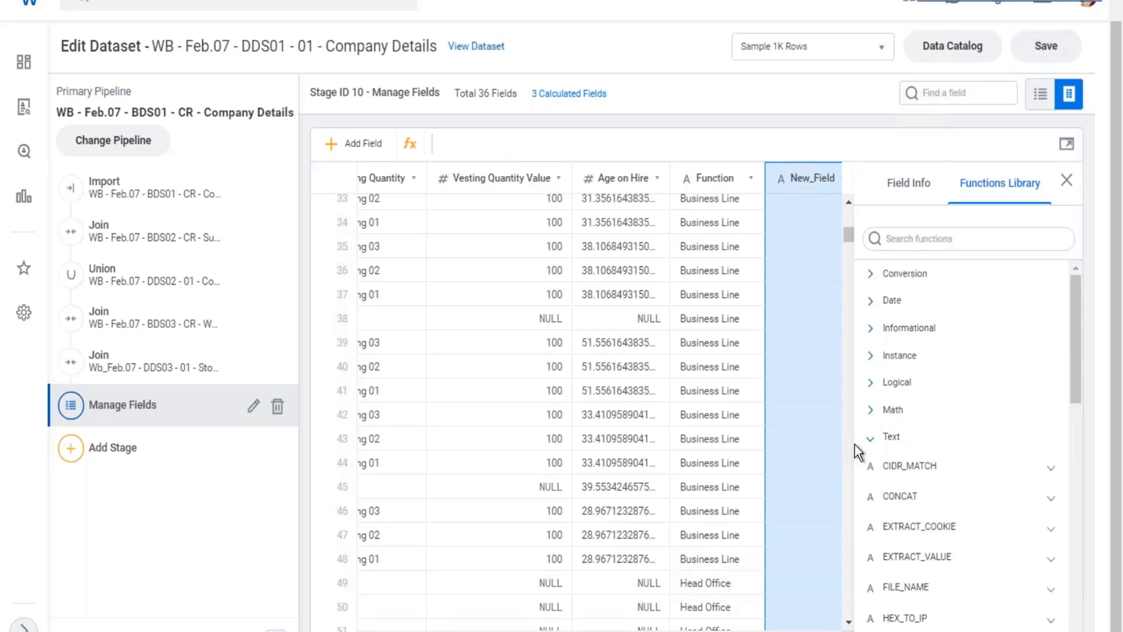
pyautogui.click(878, 444)
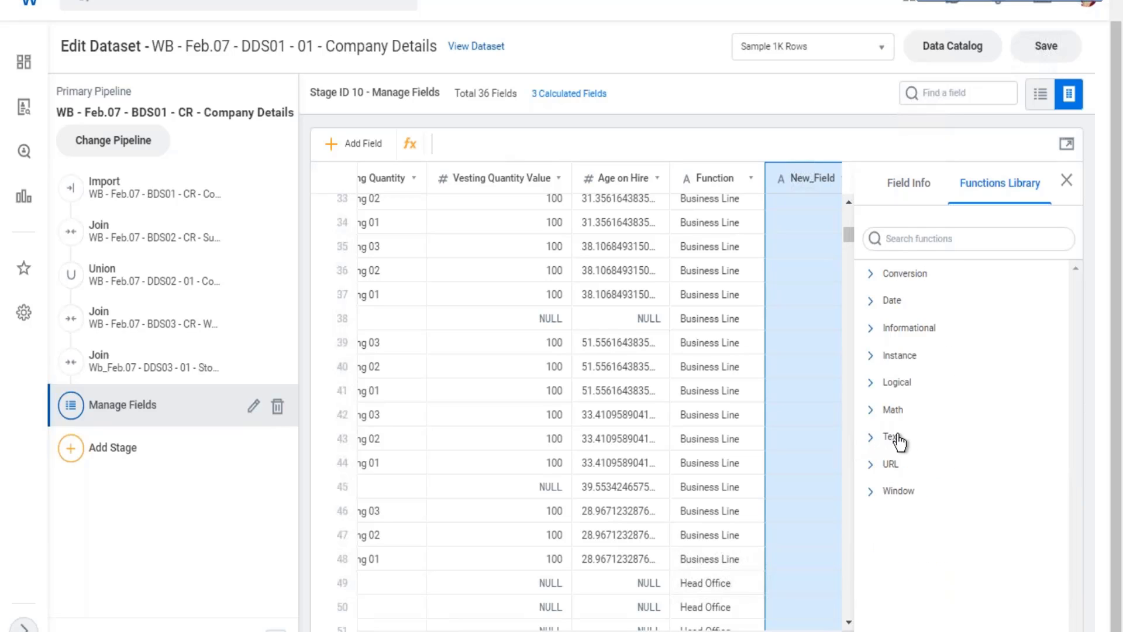
pyautogui.click(875, 448)
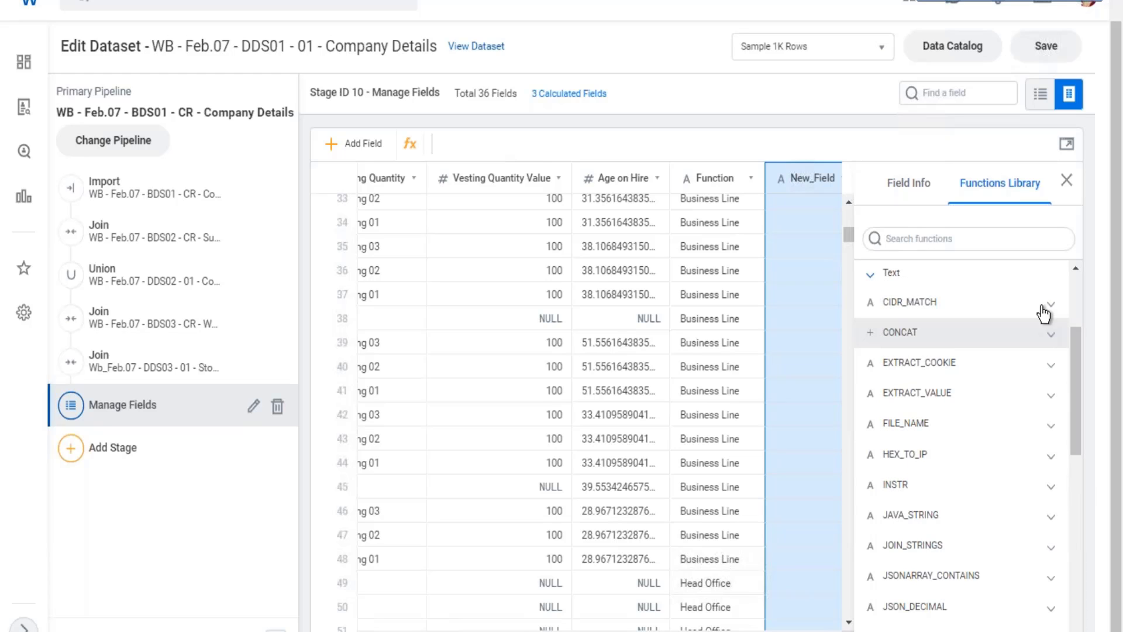
pyautogui.click(1052, 335)
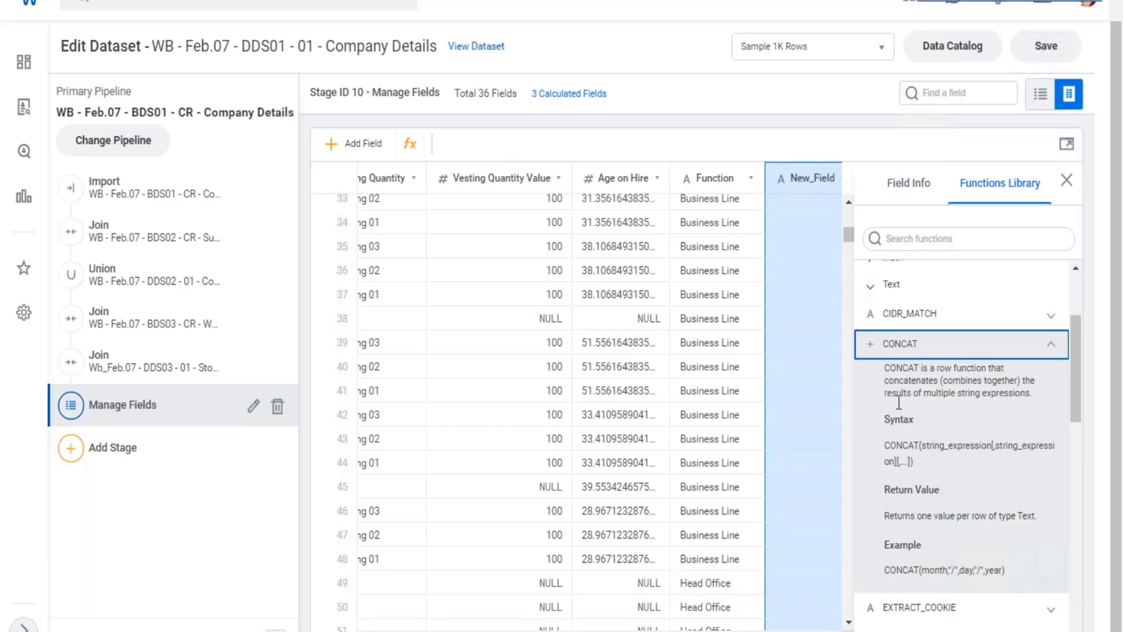
pyautogui.moveTo(896, 393); pyautogui.dragTo(916, 516)
pyautogui.click(849, 269)
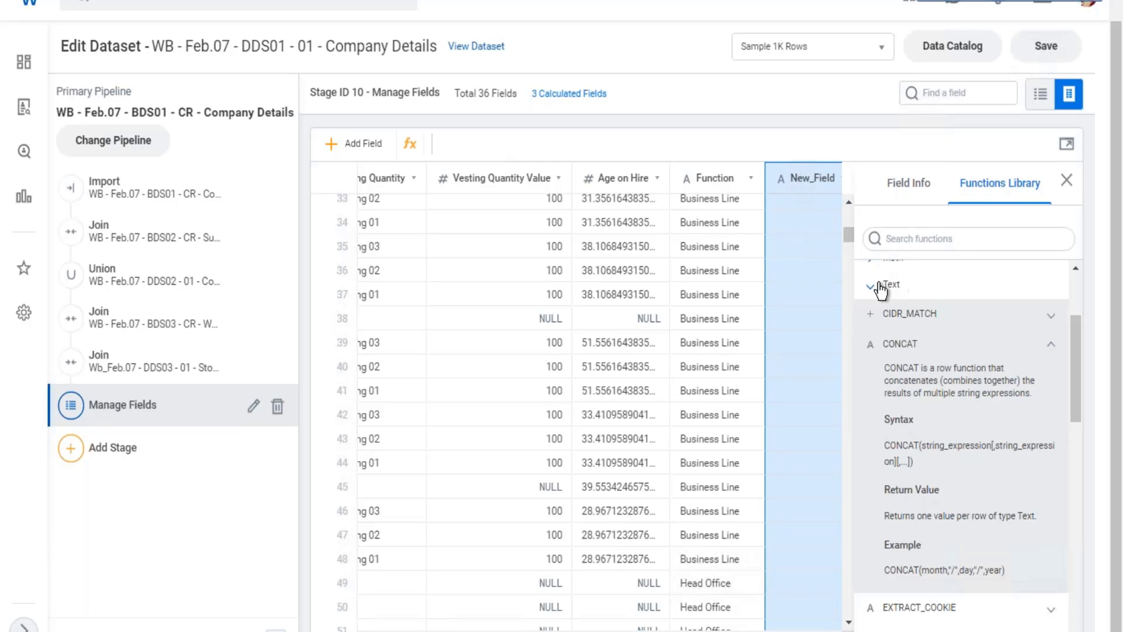
pyautogui.click(903, 318)
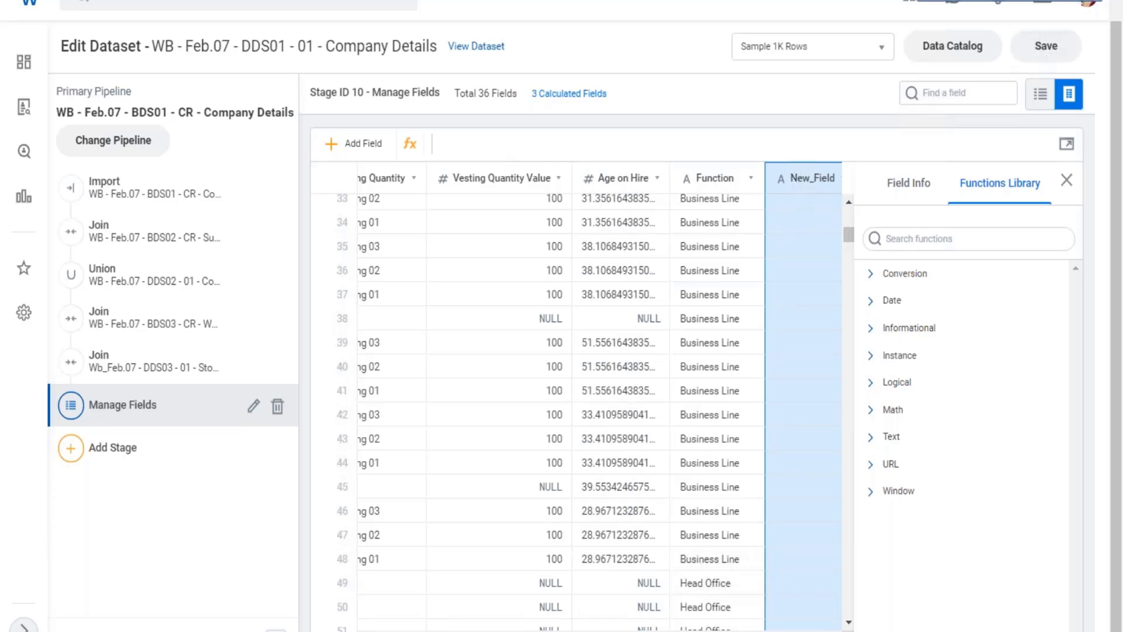
# Examine the dataset's existing columns, particularly the values in the multi-instance Additional_Jobs column.
pyautogui.hscroll(-15, 579, 404)
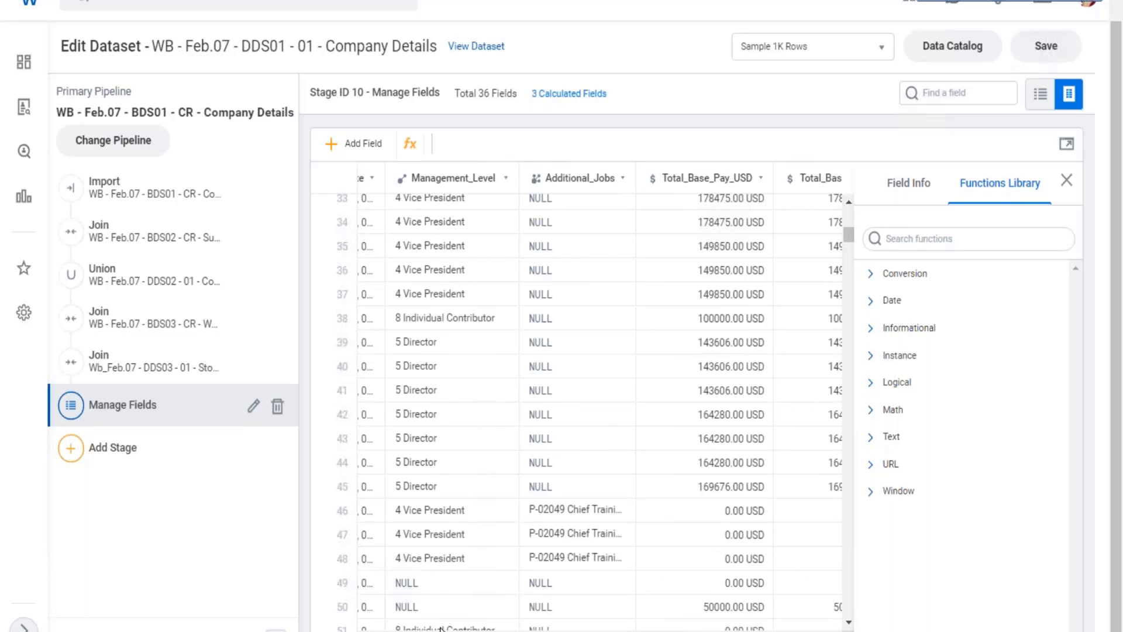
pyautogui.hscroll(-5, 579, 404)
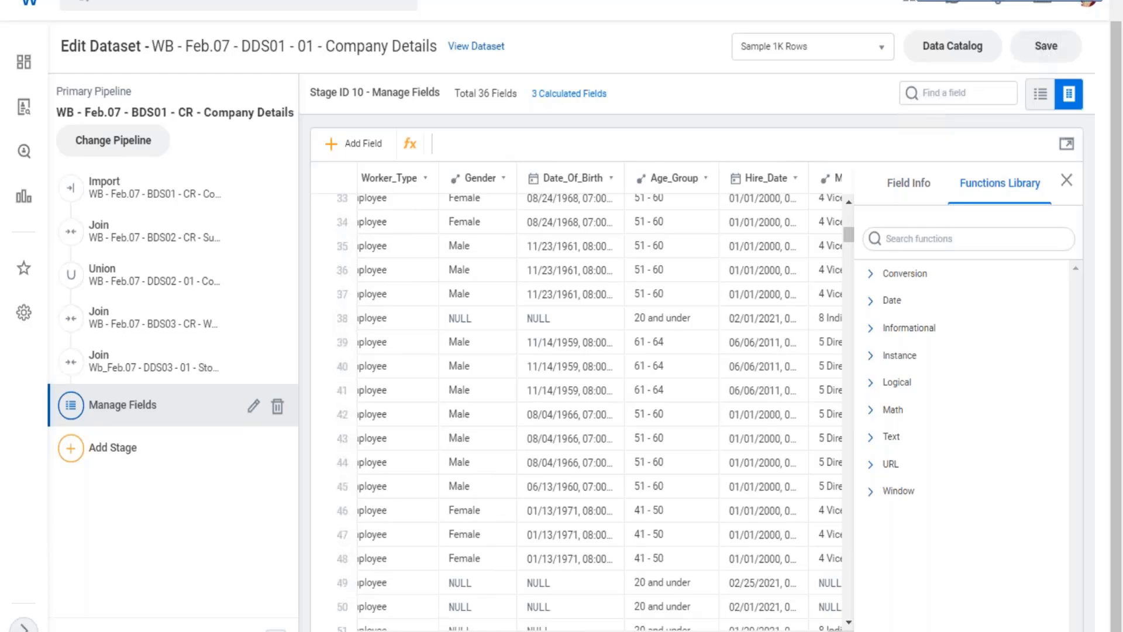
pyautogui.hscroll(2, 579, 404)
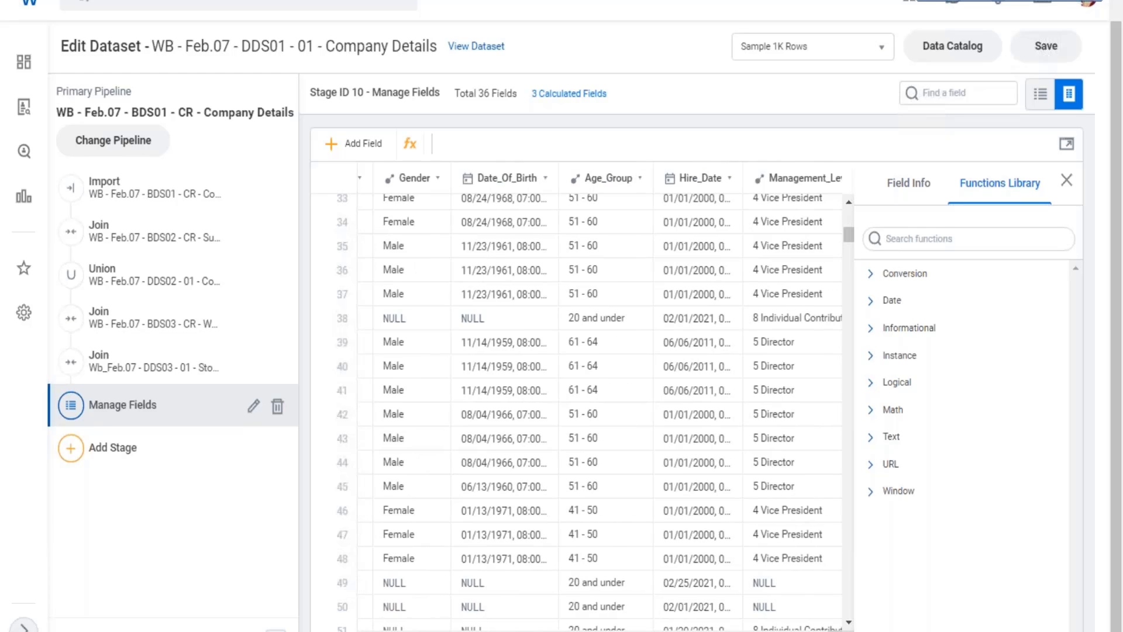
pyautogui.hscroll(1, 599, 398)
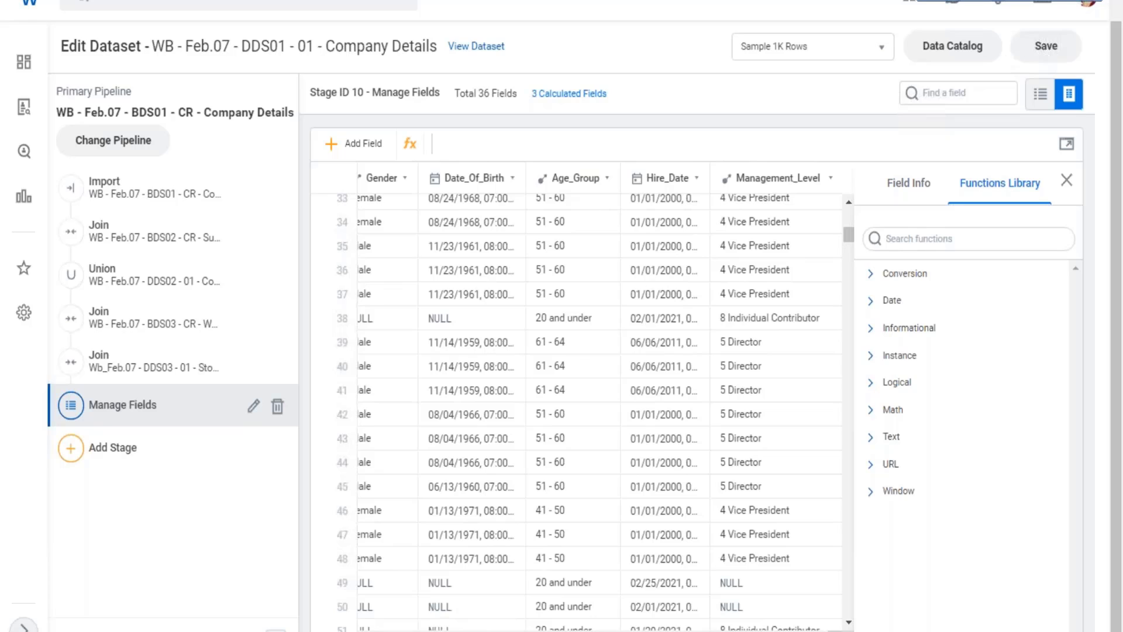
pyautogui.hscroll(1, 599, 398)
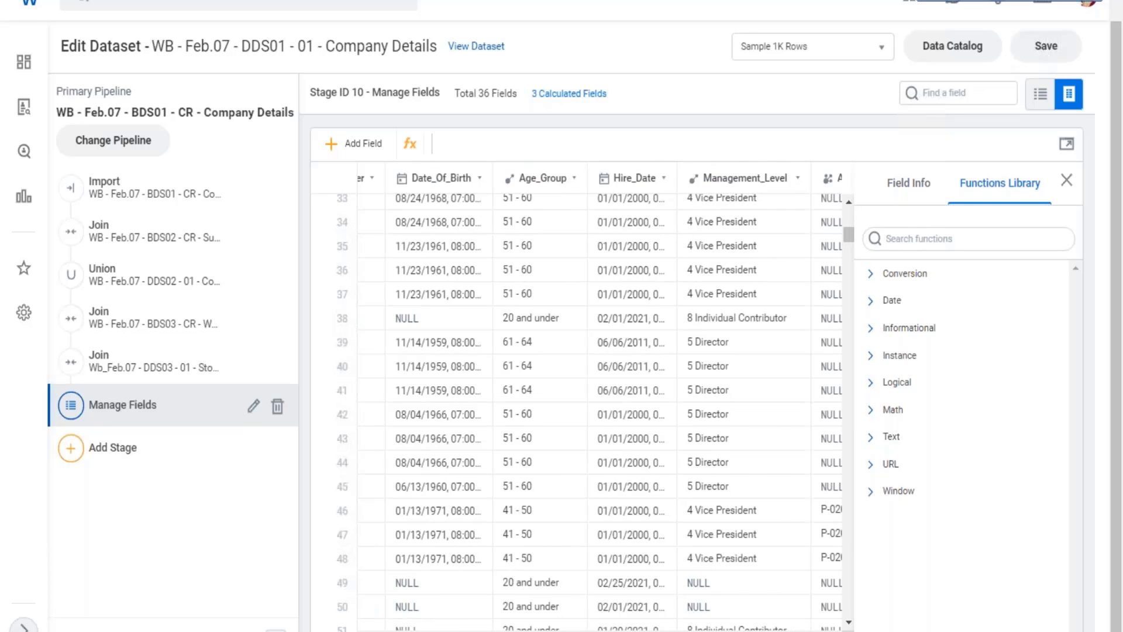
pyautogui.hscroll(10, 579, 404)
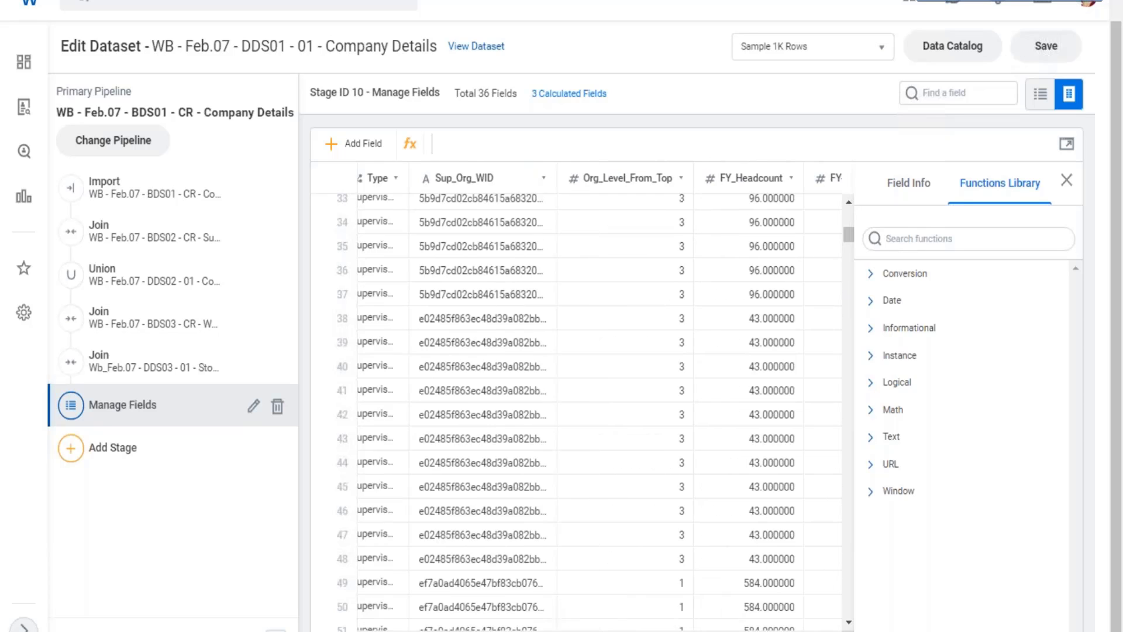
pyautogui.hscroll(2, 576, 404)
pyautogui.hscroll(-10, 576, 404)
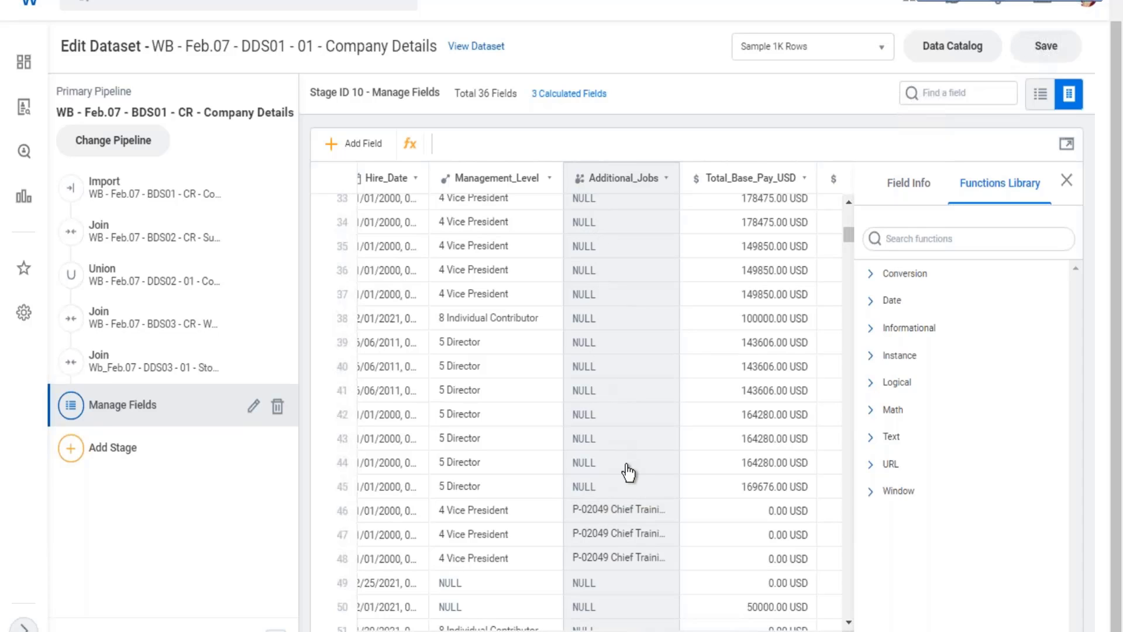
pyautogui.scroll(-2, 638, 501)
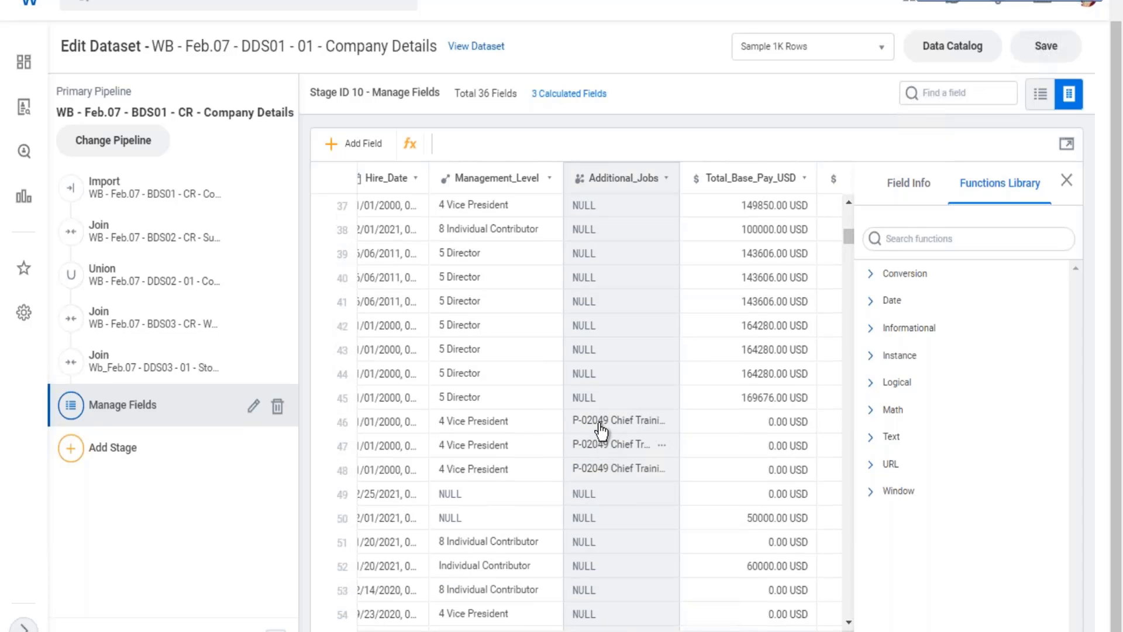
pyautogui.scroll(-8, 605, 426)
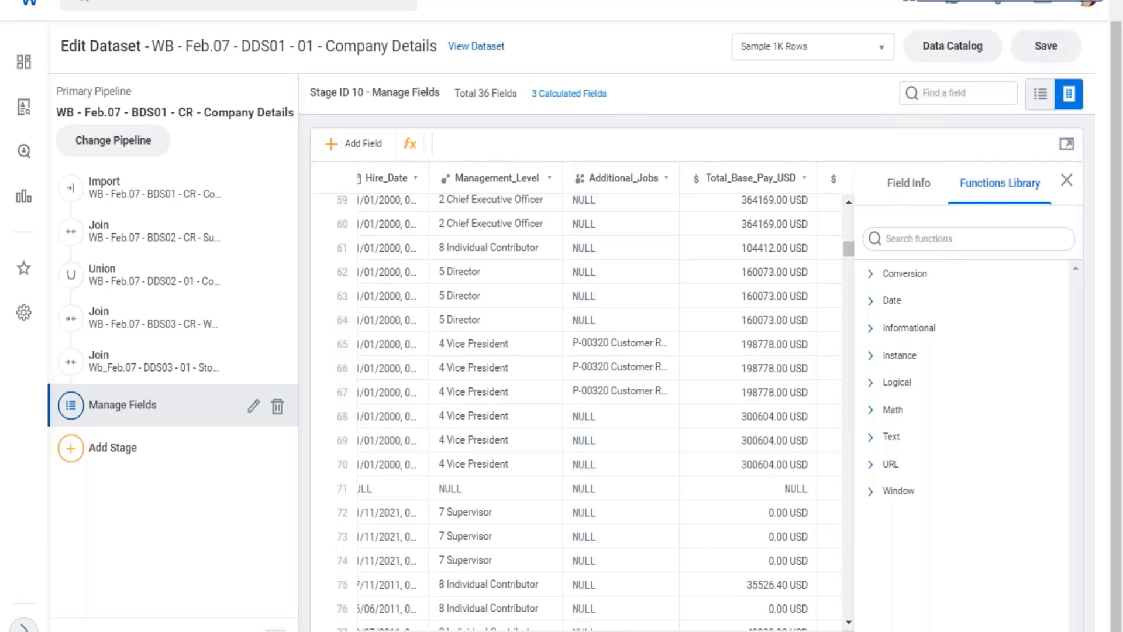
# Define the new field's expression as INSTANCE_COUNT([Additional_Jobs]) using the Instance functions and apply it.
pyautogui.hscroll(15, 599, 398)
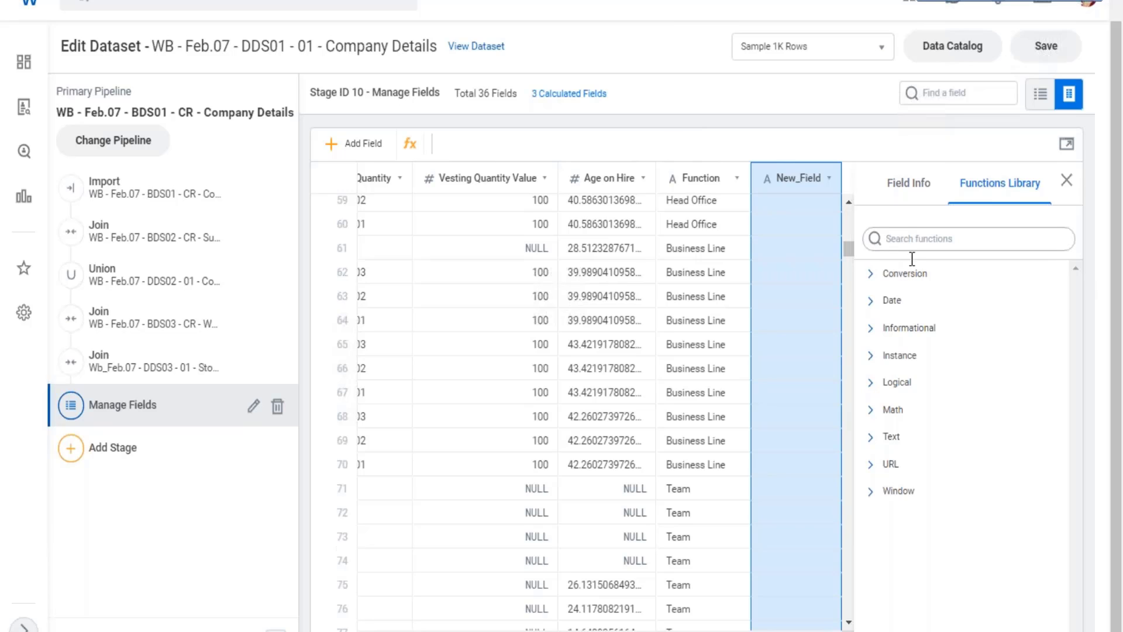
pyautogui.click(901, 357)
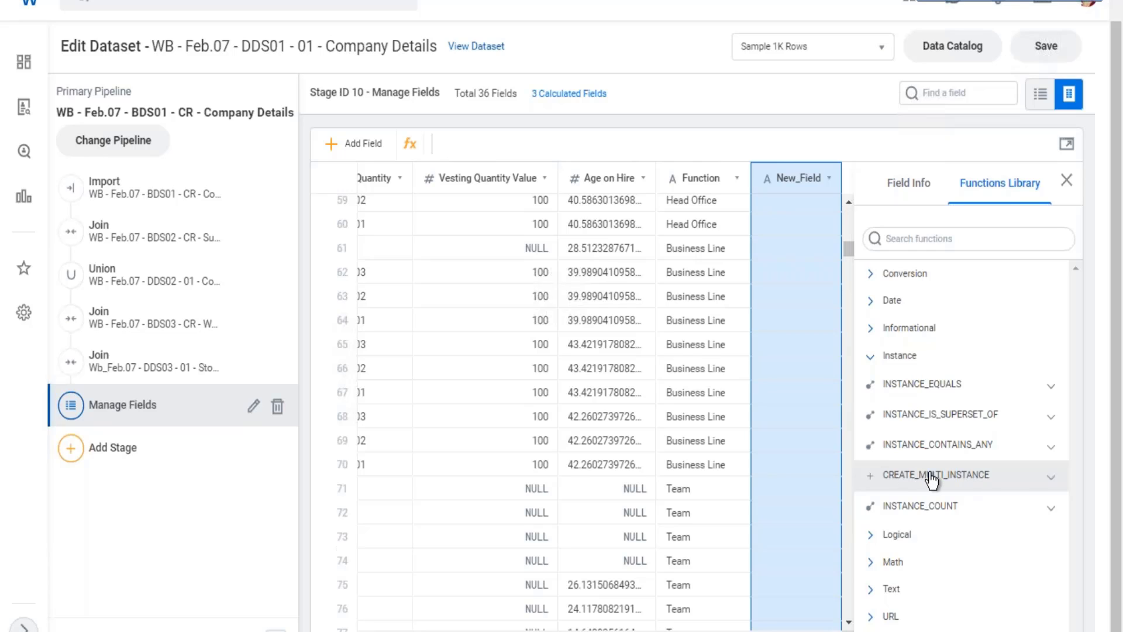
pyautogui.click(901, 513)
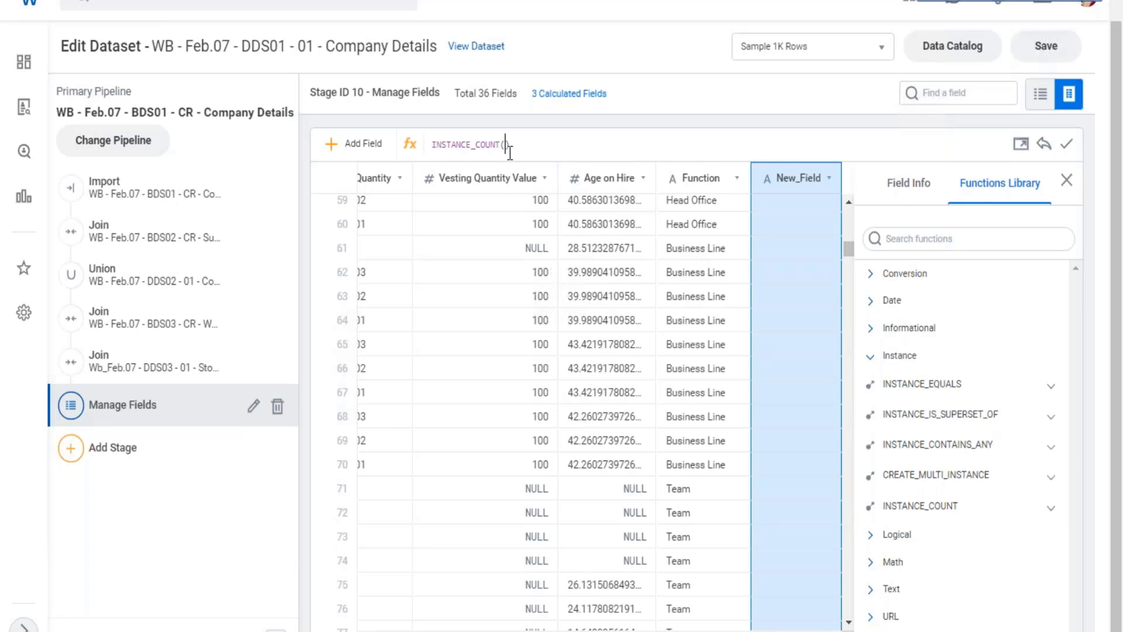
pyautogui.write('[')
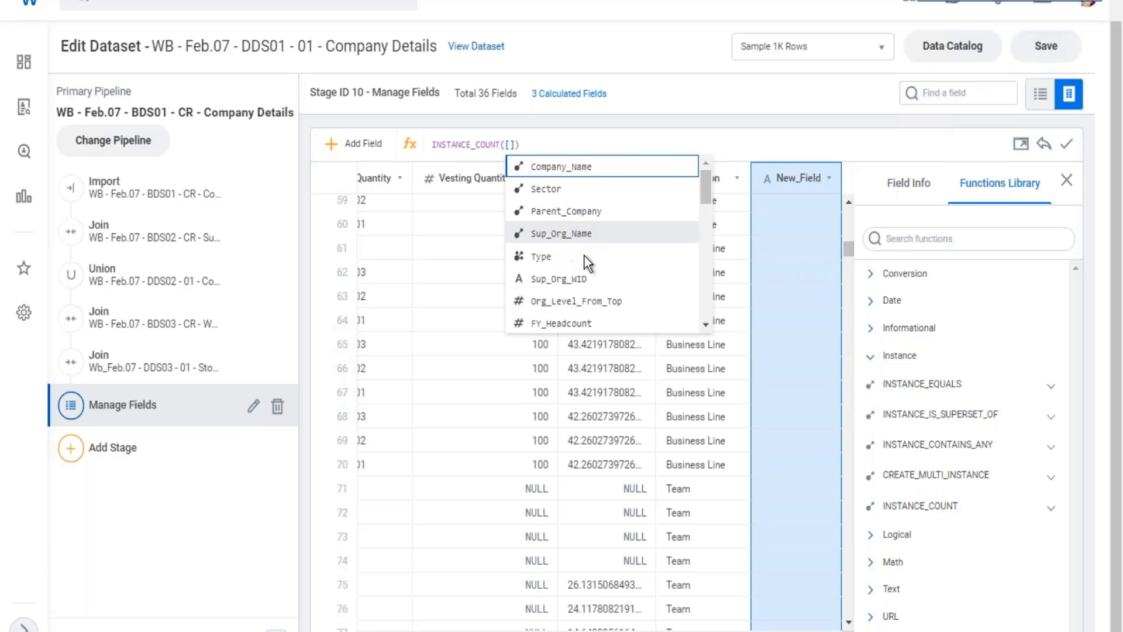
pyautogui.scroll(-1, 590, 253)
pyautogui.scroll(-2, 614, 273)
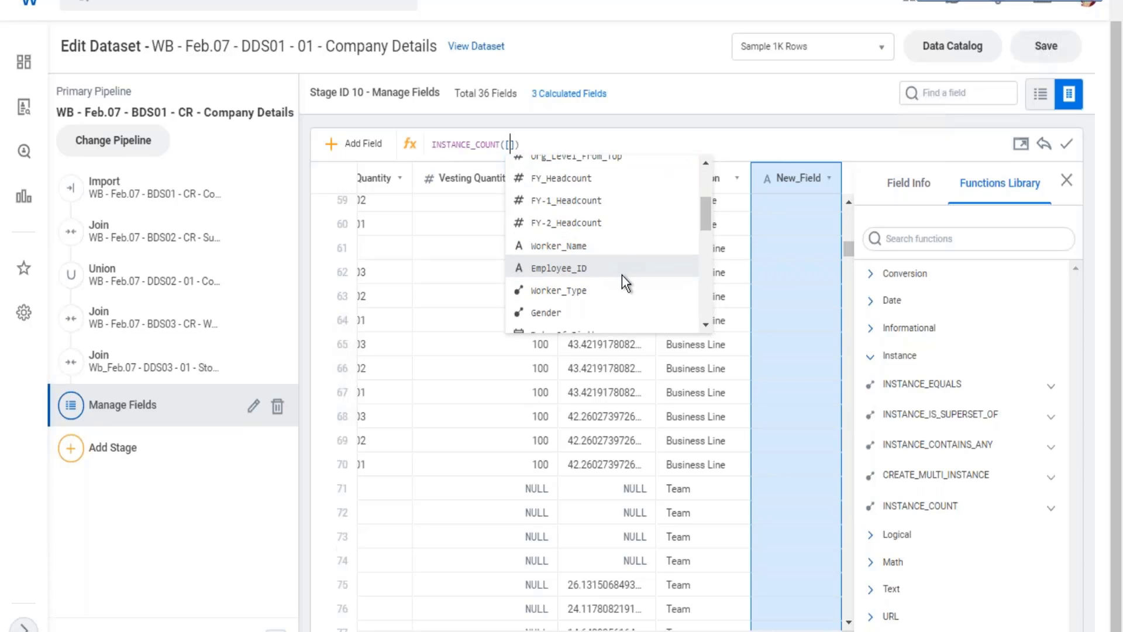
pyautogui.scroll(-2, 623, 277)
pyautogui.scroll(-1, 623, 276)
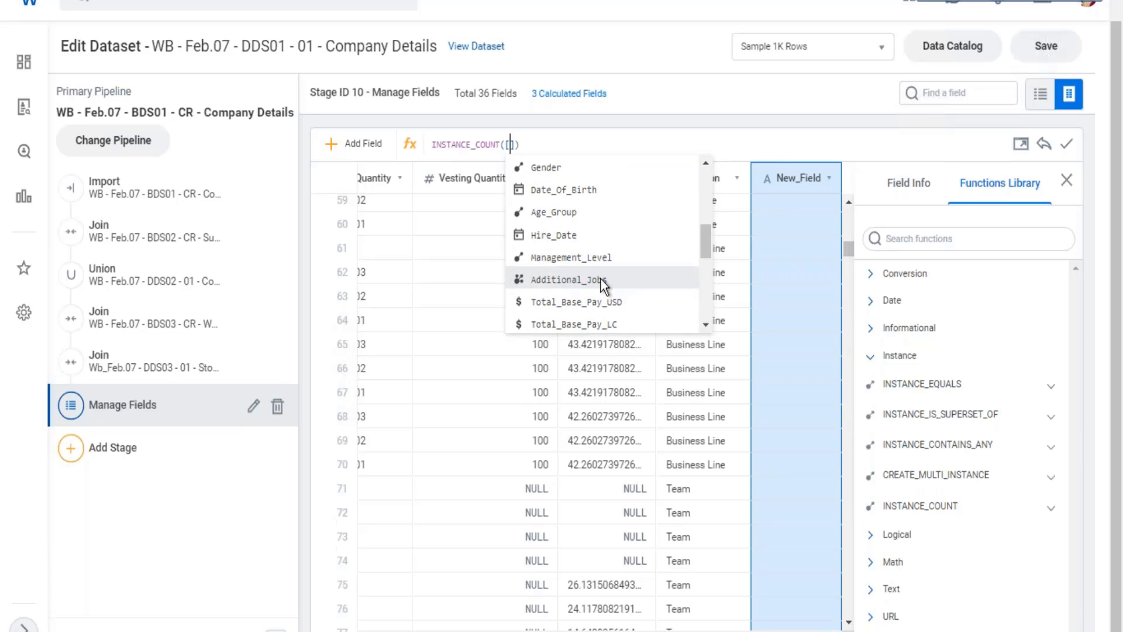
pyautogui.click(615, 279)
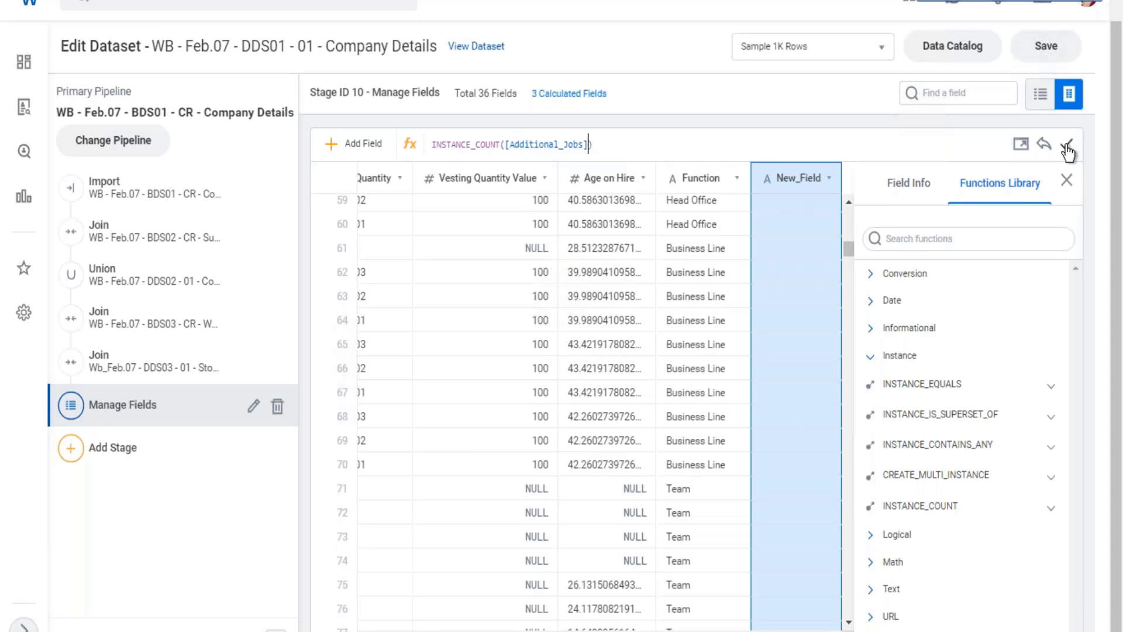
pyautogui.click(1066, 144)
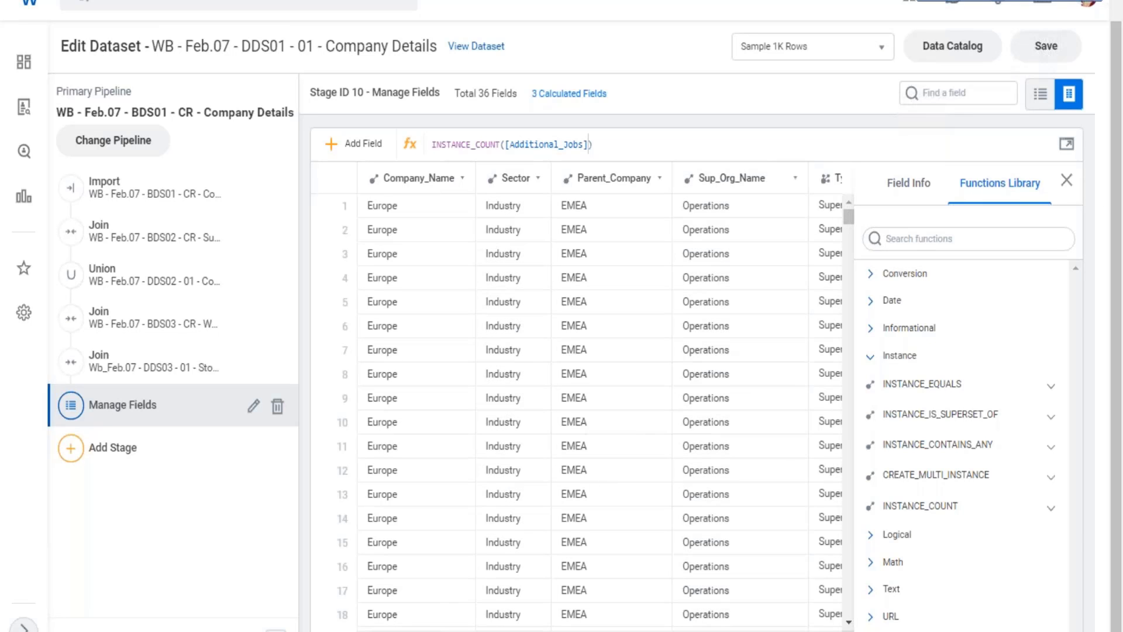
# Examine the new field's counts across the rows and compare them with the matching Additional_Jobs values.
pyautogui.hscroll(10, 599, 404)
pyautogui.hscroll(10, 576, 404)
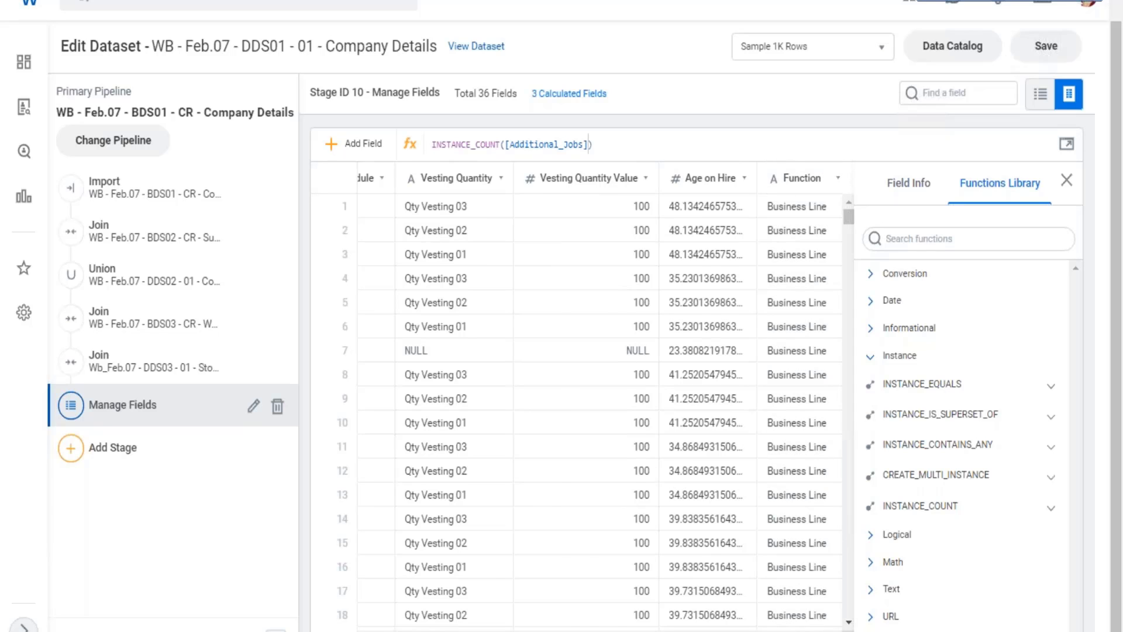
pyautogui.hscroll(3, 576, 404)
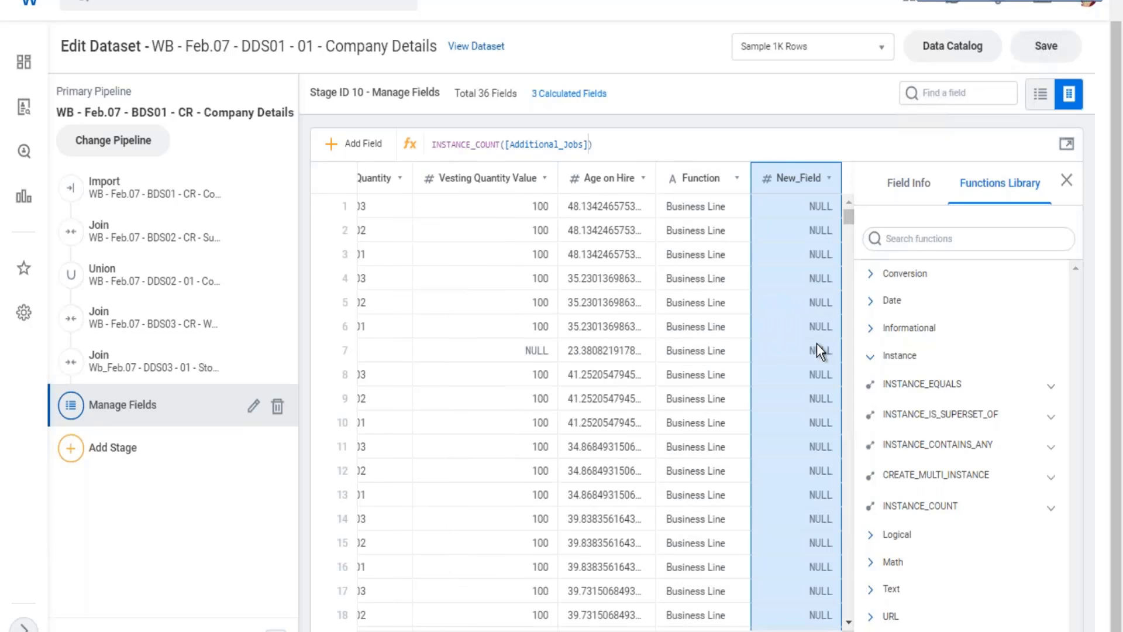
pyautogui.scroll(-5, 817, 342)
pyautogui.scroll(-2, 818, 345)
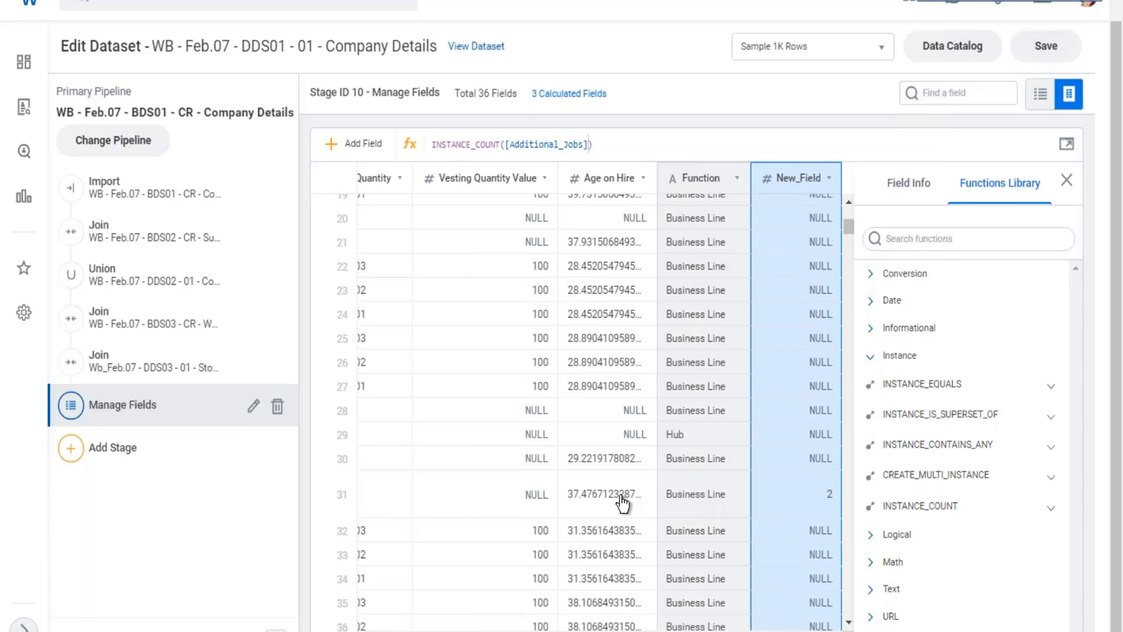
pyautogui.hscroll(-10, 599, 397)
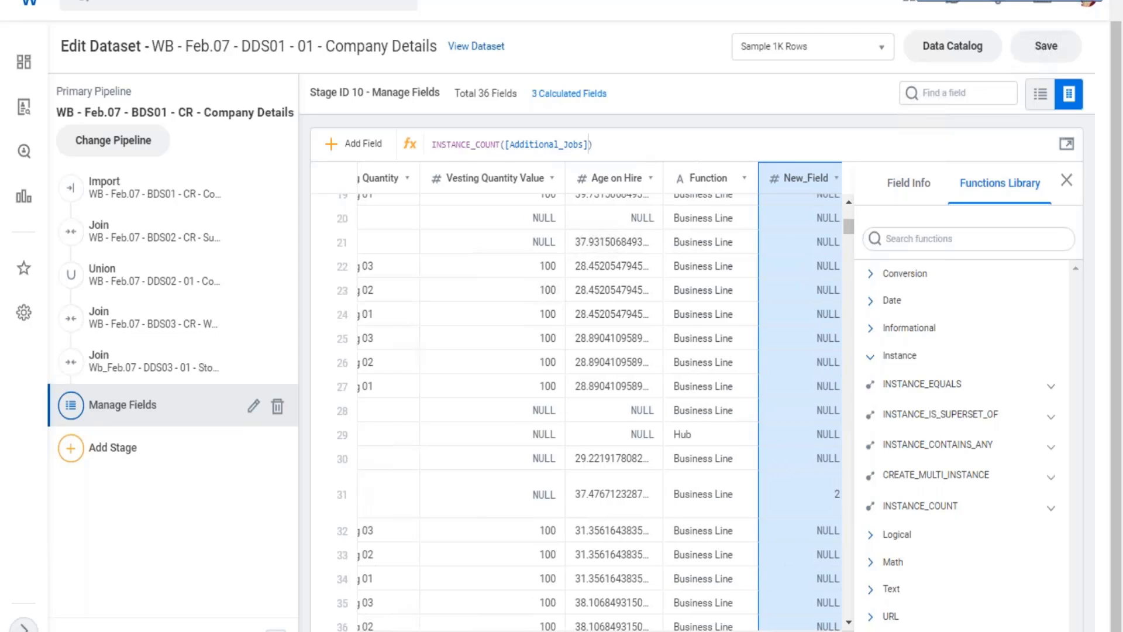
pyautogui.hscroll(-5, 579, 398)
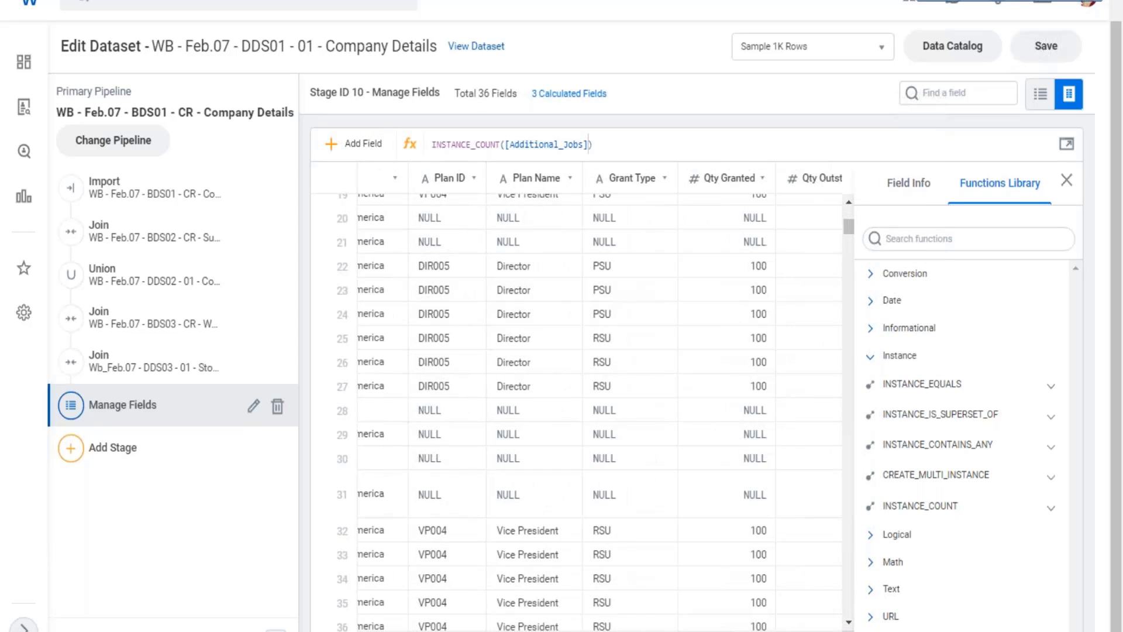
pyautogui.hscroll(-5, 580, 397)
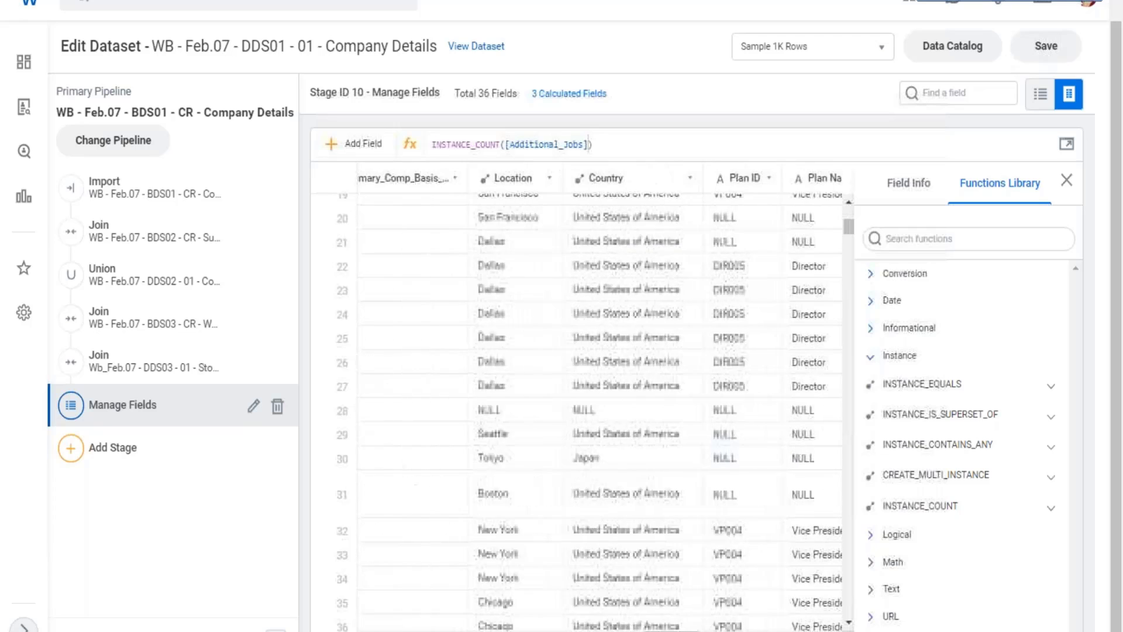
pyautogui.hscroll(-3, 462, 493)
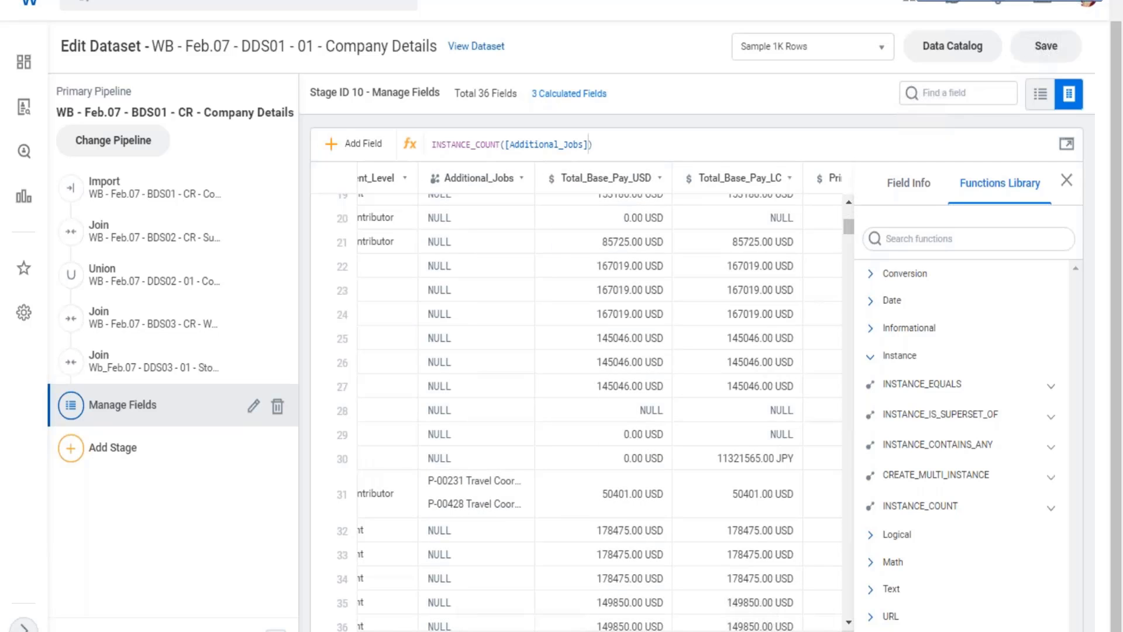
pyautogui.hscroll(20, 600, 397)
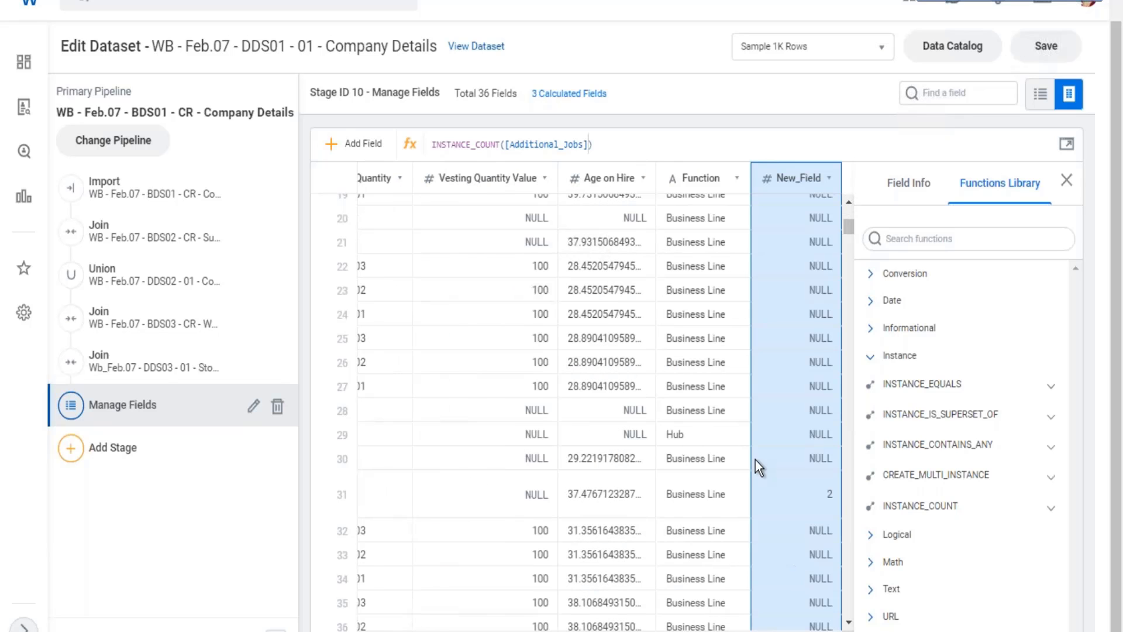
pyautogui.scroll(-5, 785, 477)
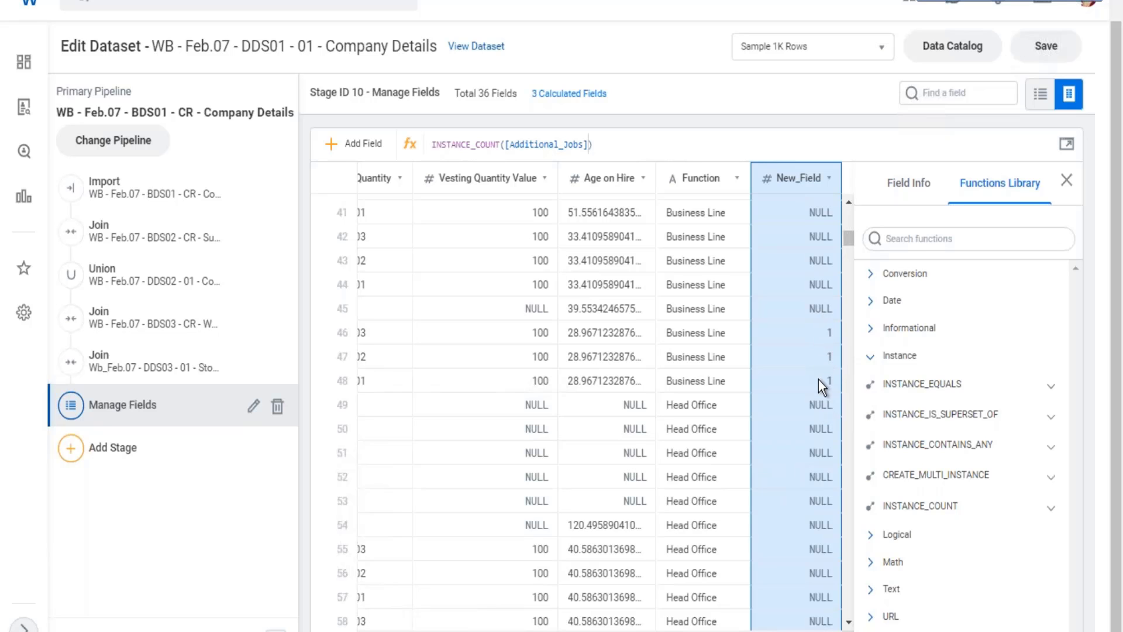
pyautogui.scroll(10, 819, 379)
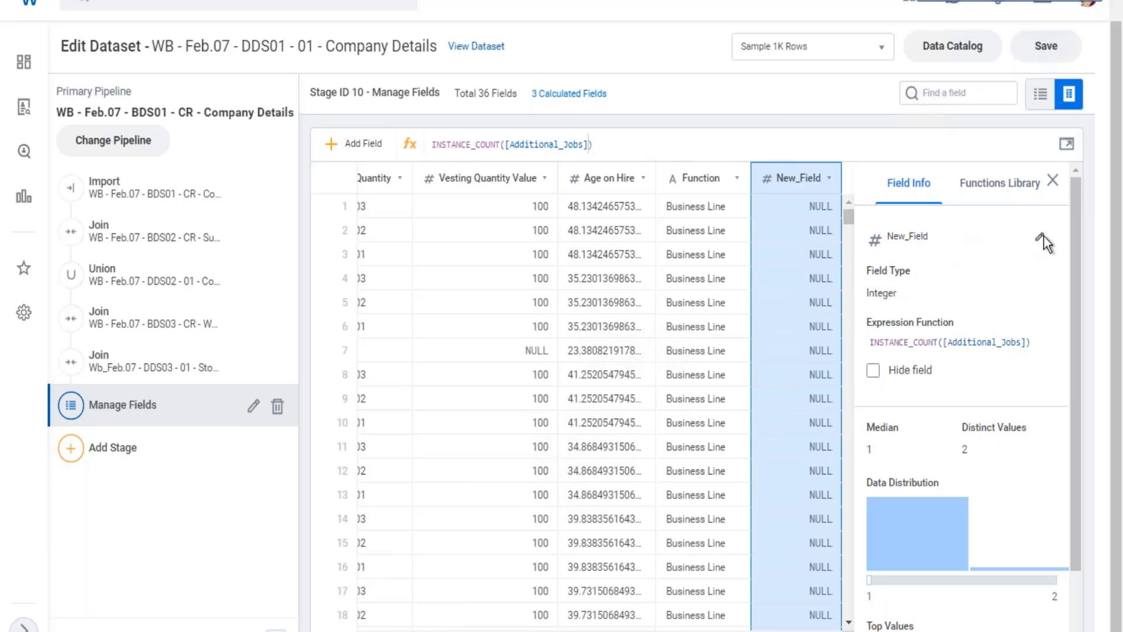
# Rename the new calculated field as "Additional Job count".
pyautogui.click(1042, 238)
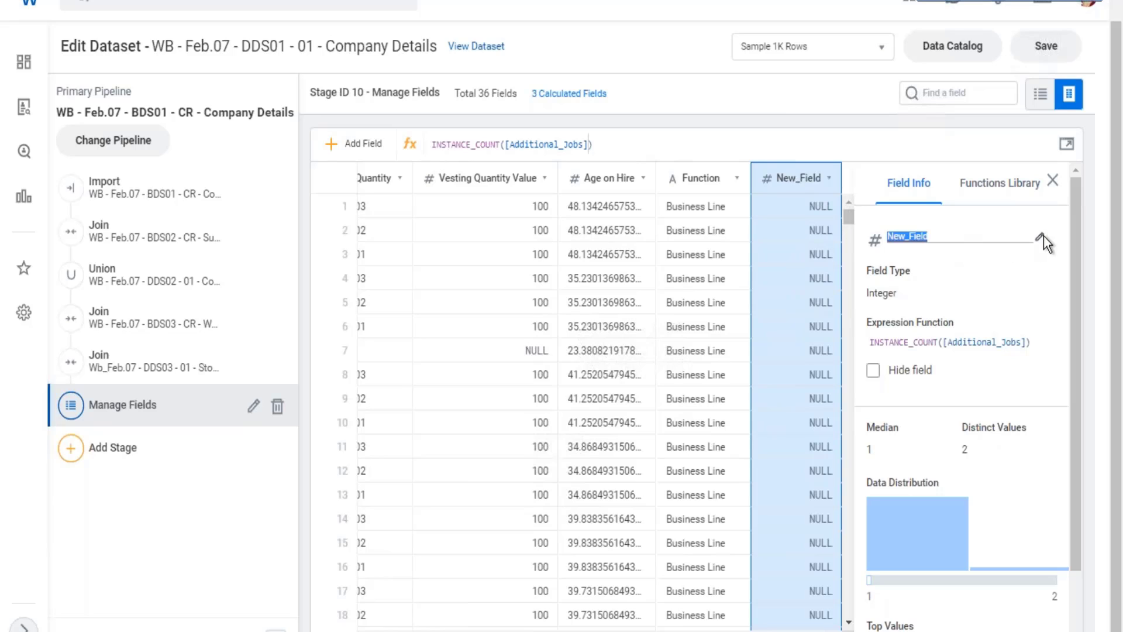
pyautogui.write('number of Additional Job')
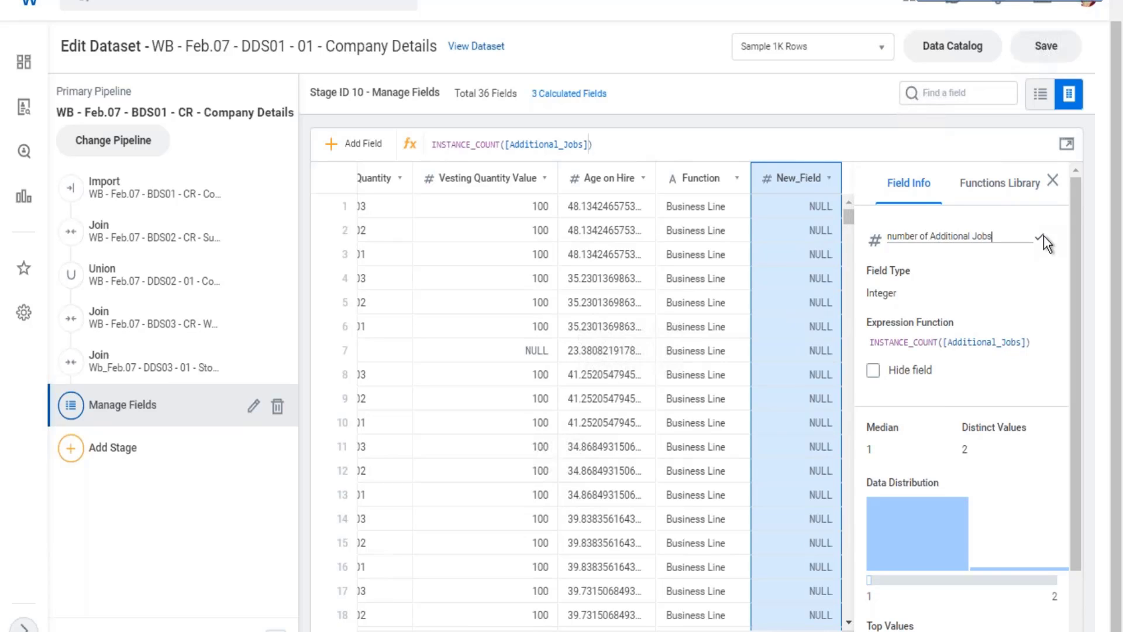
pyautogui.write(' count')
pyautogui.press('Left')
pyautogui.press('Left')
pyautogui.press('Left')
pyautogui.press('Left')
pyautogui.press('Left')
pyautogui.press('Left')
pyautogui.press('Left')
pyautogui.press('Left')
pyautogui.press('Left')
pyautogui.press('Left')
pyautogui.press('Left')
pyautogui.press('Left')
pyautogui.press('Left')
pyautogui.press('Left')
pyautogui.press('Left')
pyautogui.press('Left')
pyautogui.press('Left')
pyautogui.press('Left')
pyautogui.press('Left')
pyautogui.press('Left')
pyautogui.press('BackSpace')
pyautogui.press('BackSpace')
pyautogui.press('BackSpace')
pyautogui.press('BackSpace')
pyautogui.press('BackSpace')
pyautogui.press('BackSpace')
pyautogui.press('BackSpace')
pyautogui.press('BackSpace')
pyautogui.press('BackSpace')
pyautogui.press('BackSpace')
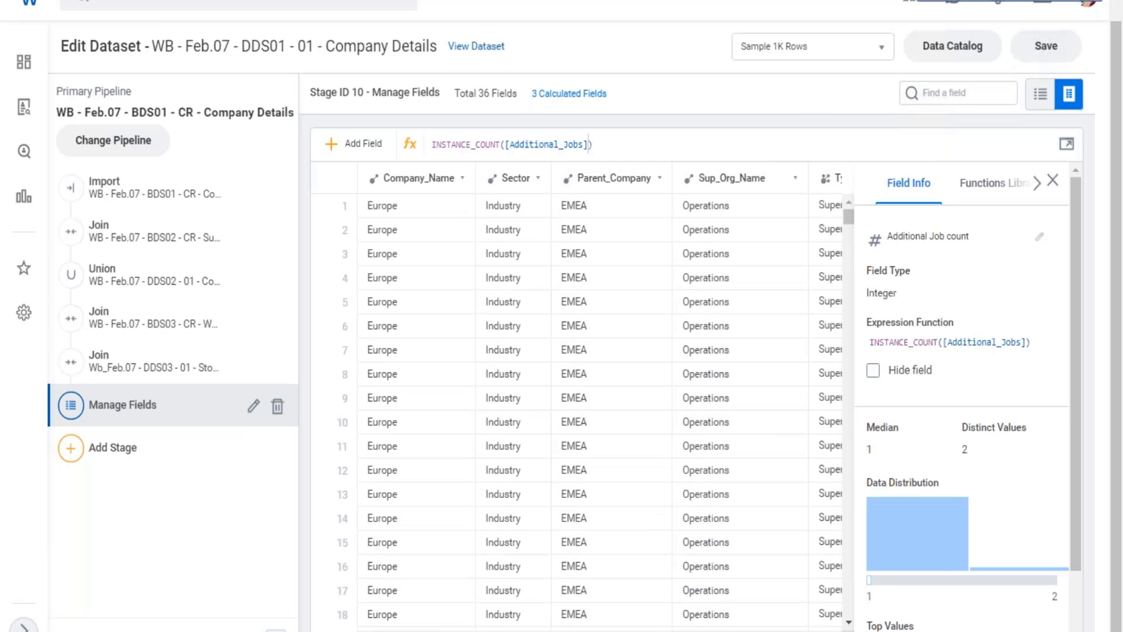
pyautogui.hscroll(20, 599, 395)
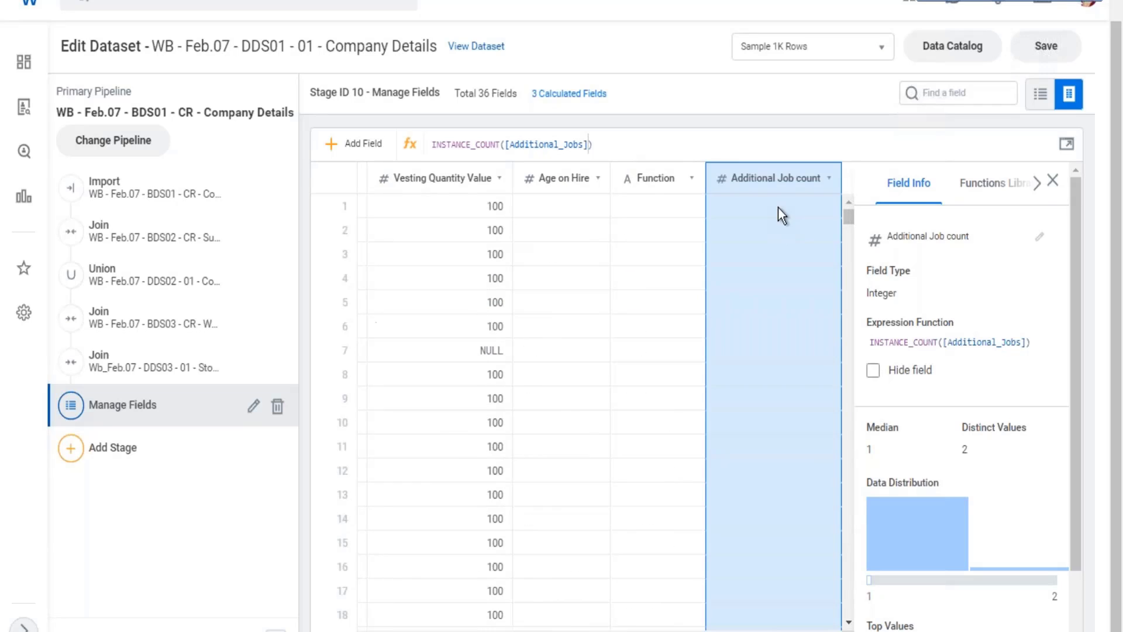
# Find the Org_Level_From_Top field used in the Function expression and hide it from the stages that follow.
pyautogui.click(648, 265)
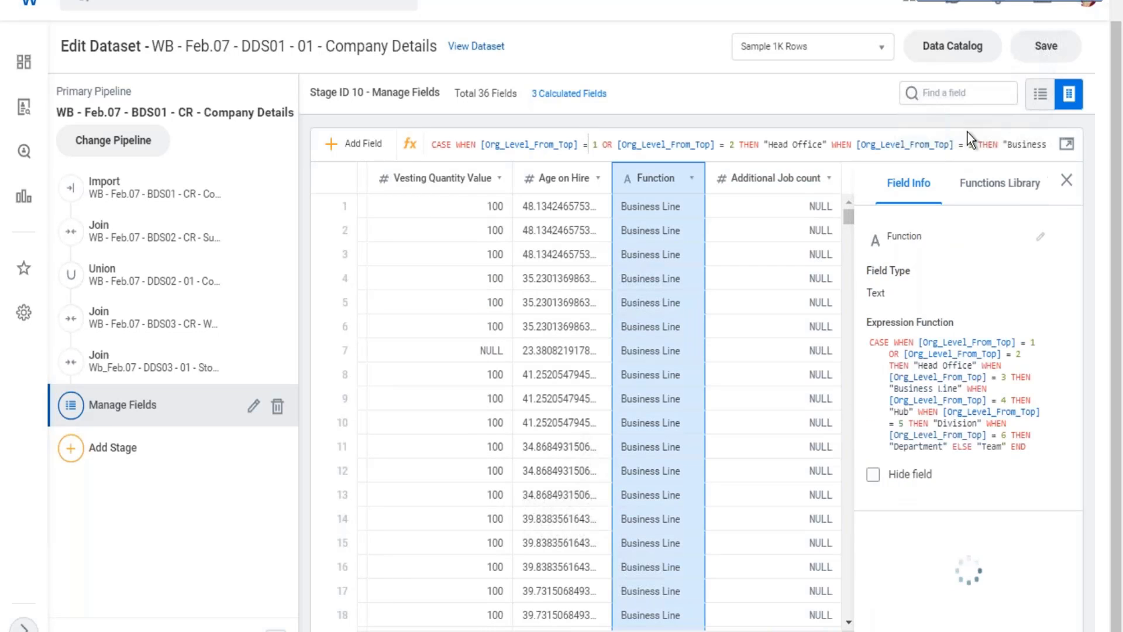
pyautogui.click(953, 93)
pyautogui.scroll(-2, 953, 185)
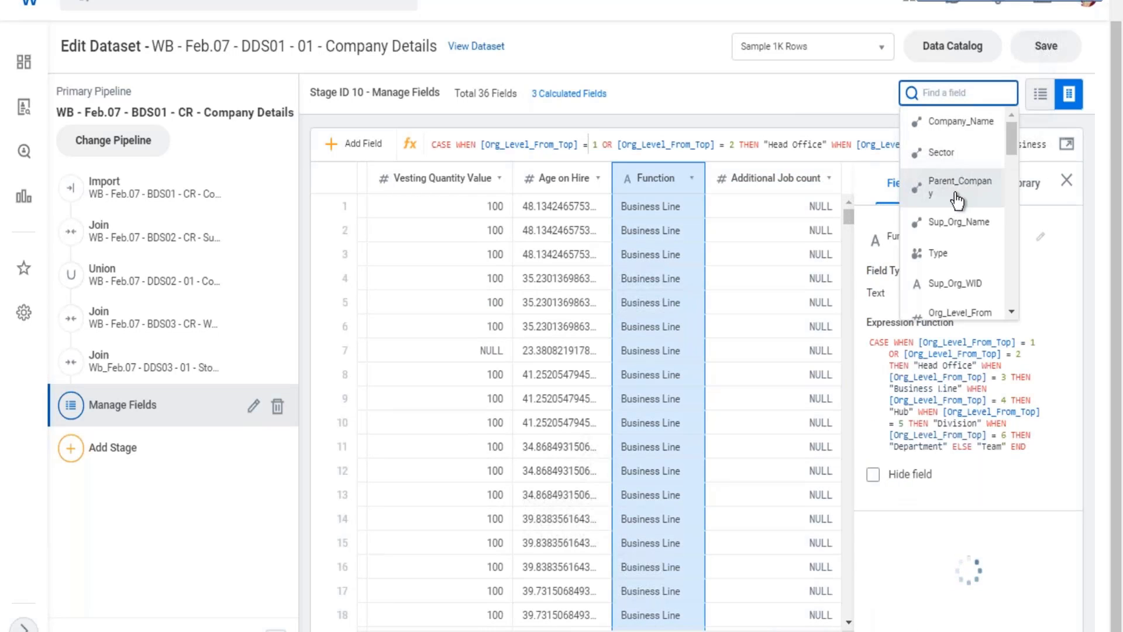
pyautogui.click(957, 234)
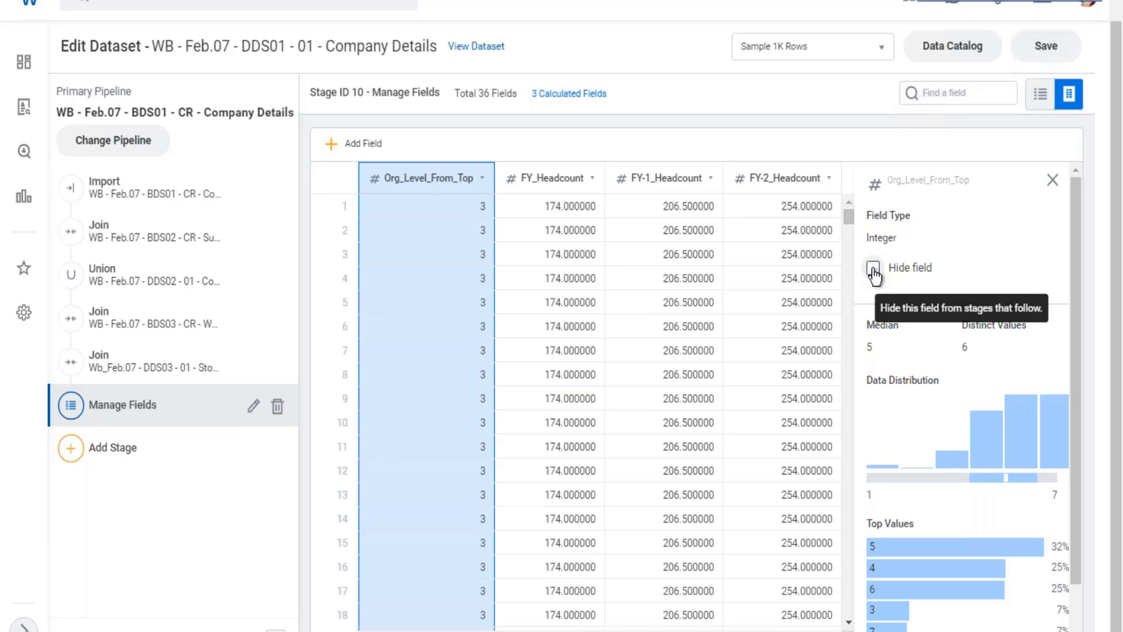
pyautogui.click(873, 269)
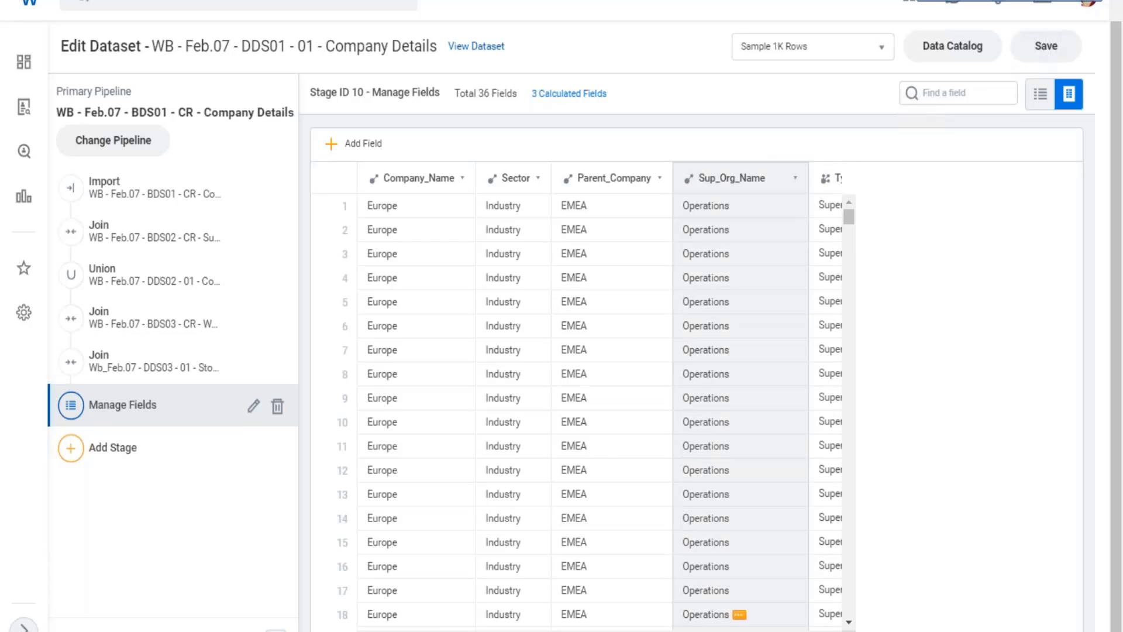
# Locate the Total_Base_Pay_USD column in the dataset.
pyautogui.moveTo(398, 631); pyautogui.dragTo(641, 631)
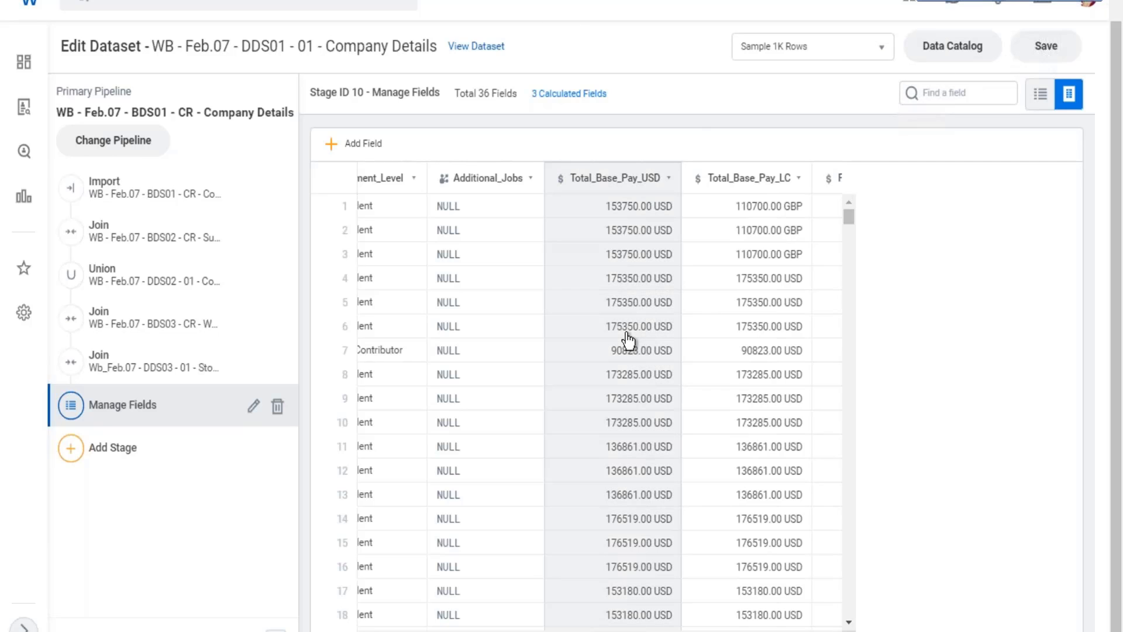
# Check the field type of the Total_Base_Pay_USD column and add a new calculated field.
pyautogui.click(627, 339)
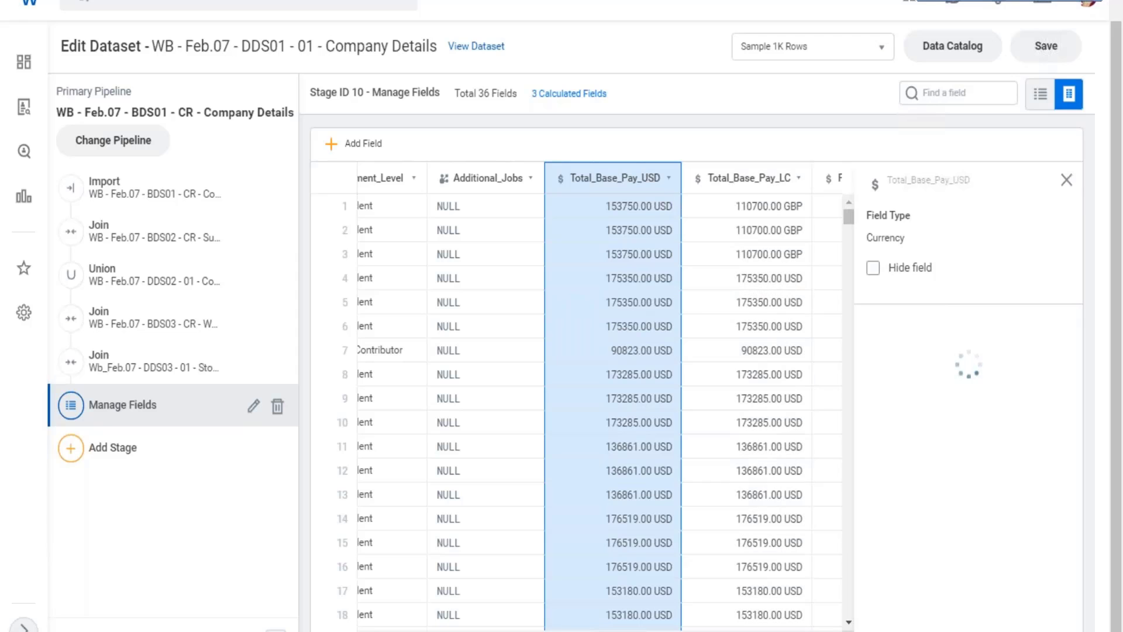
pyautogui.moveTo(612, 631)
pyautogui.mouseDown()
pyautogui.moveTo(659, 631)
pyautogui.moveTo(583, 631)
pyautogui.moveTo(607, 631)
pyautogui.mouseUp()
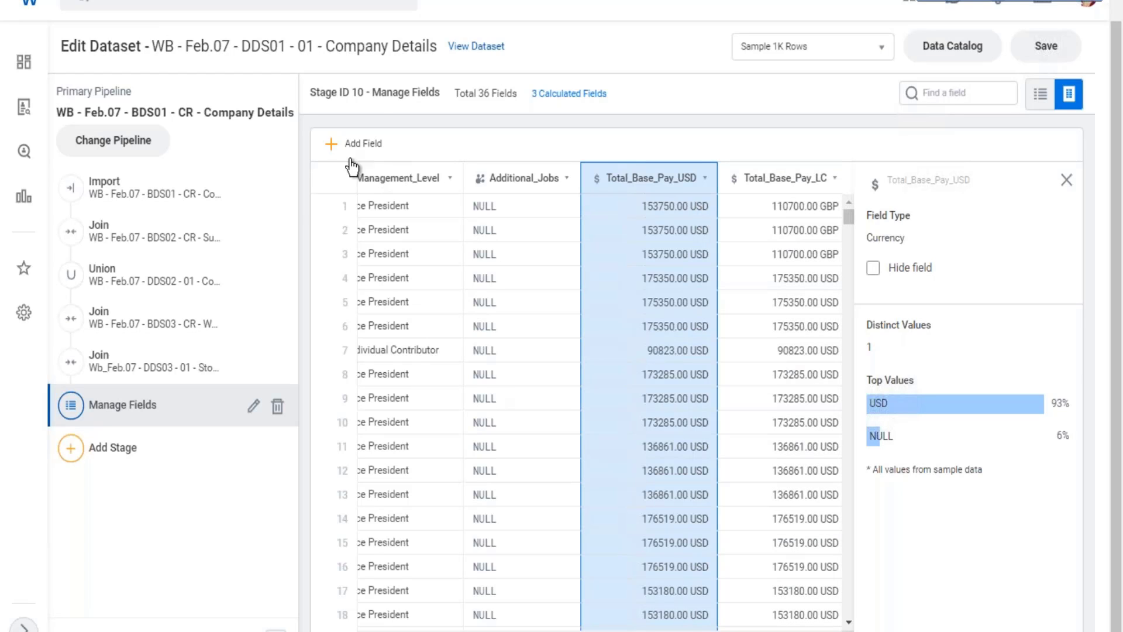
pyautogui.click(334, 147)
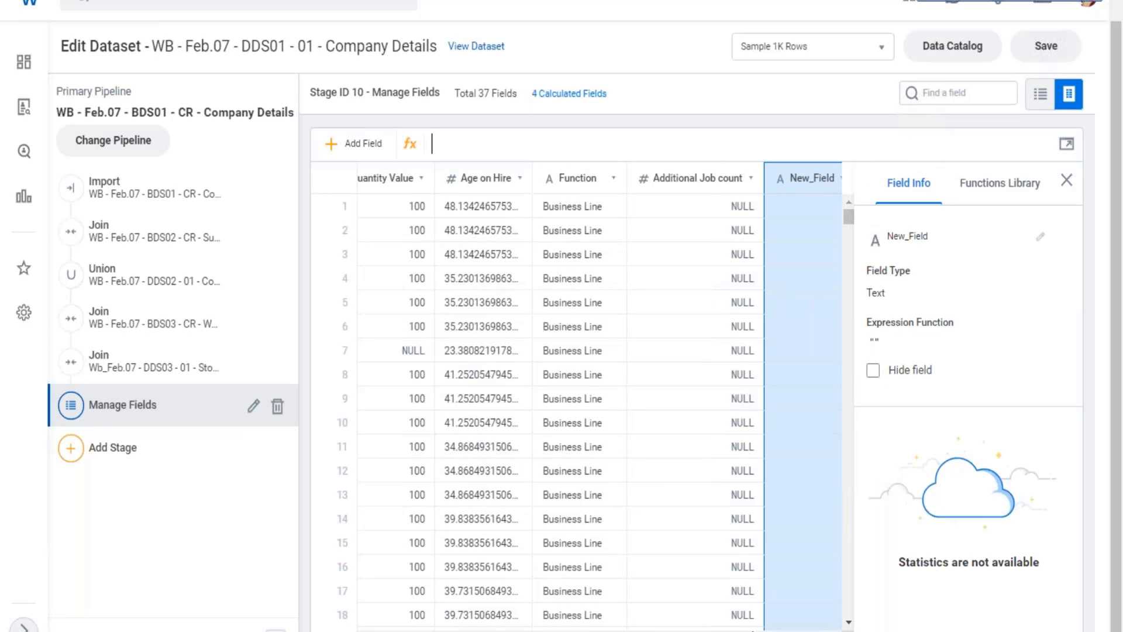
# Read the EXTRACT_AMOUNT description among the conversion functions, noting what input it takes and what it returns.
pyautogui.click(987, 199)
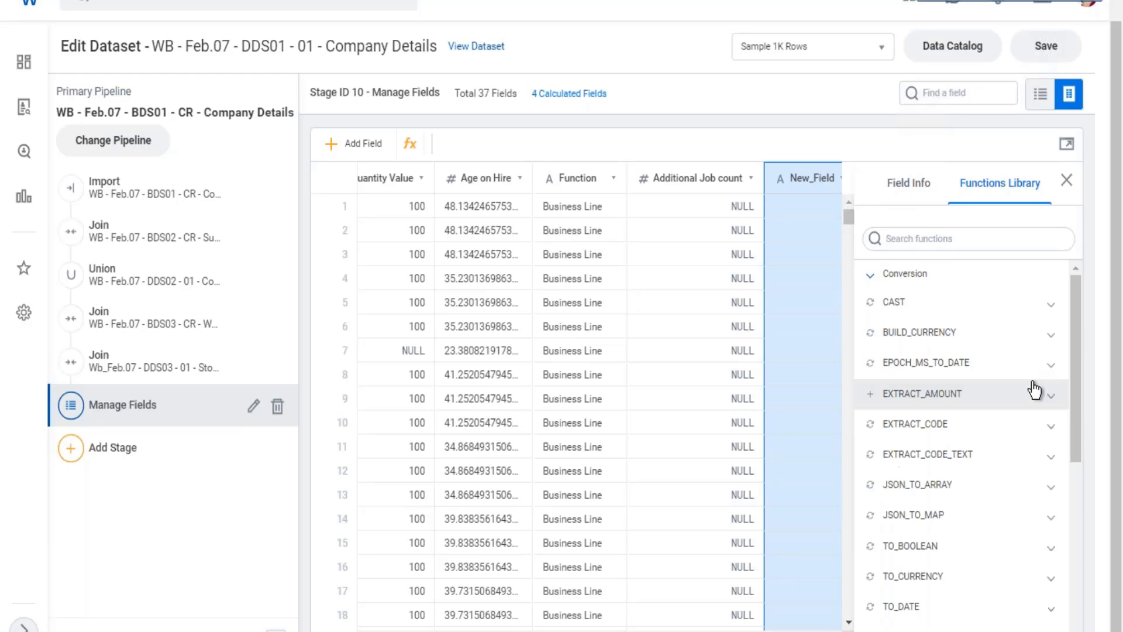
pyautogui.scroll(-2, 1017, 344)
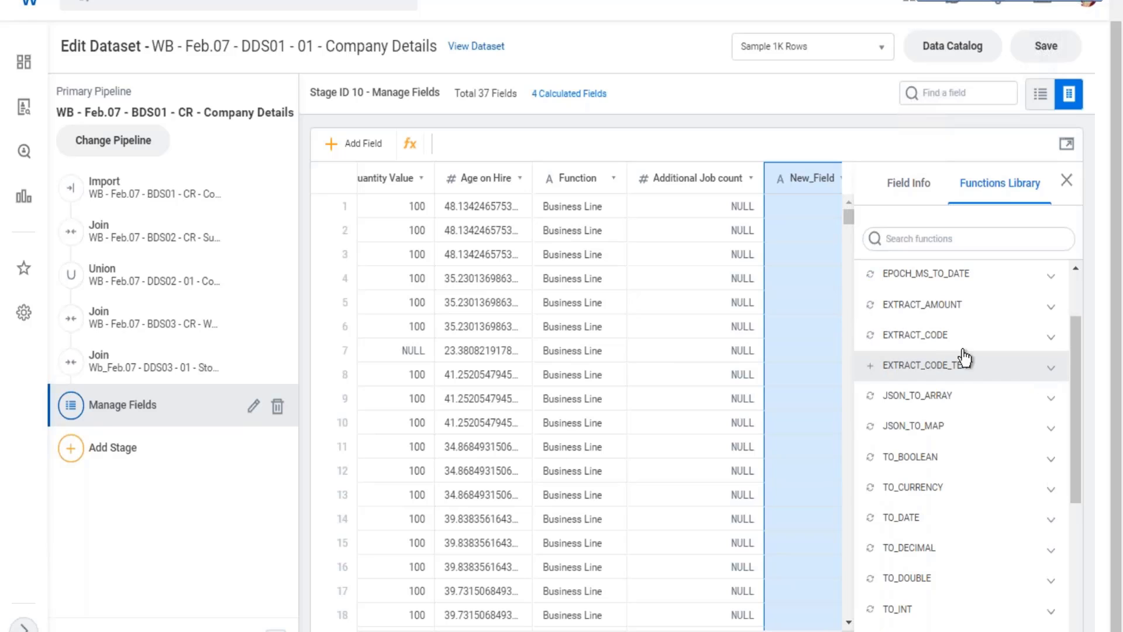
pyautogui.click(1053, 305)
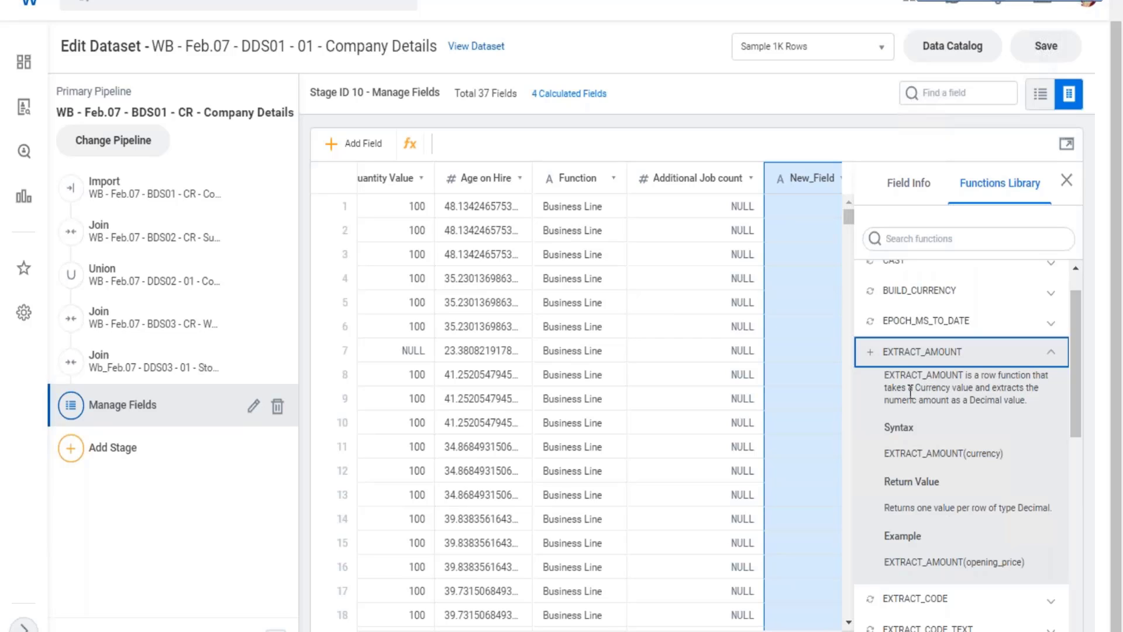
pyautogui.moveTo(908, 388); pyautogui.dragTo(953, 404)
pyautogui.click(1011, 381)
pyautogui.scroll(-2, 1030, 374)
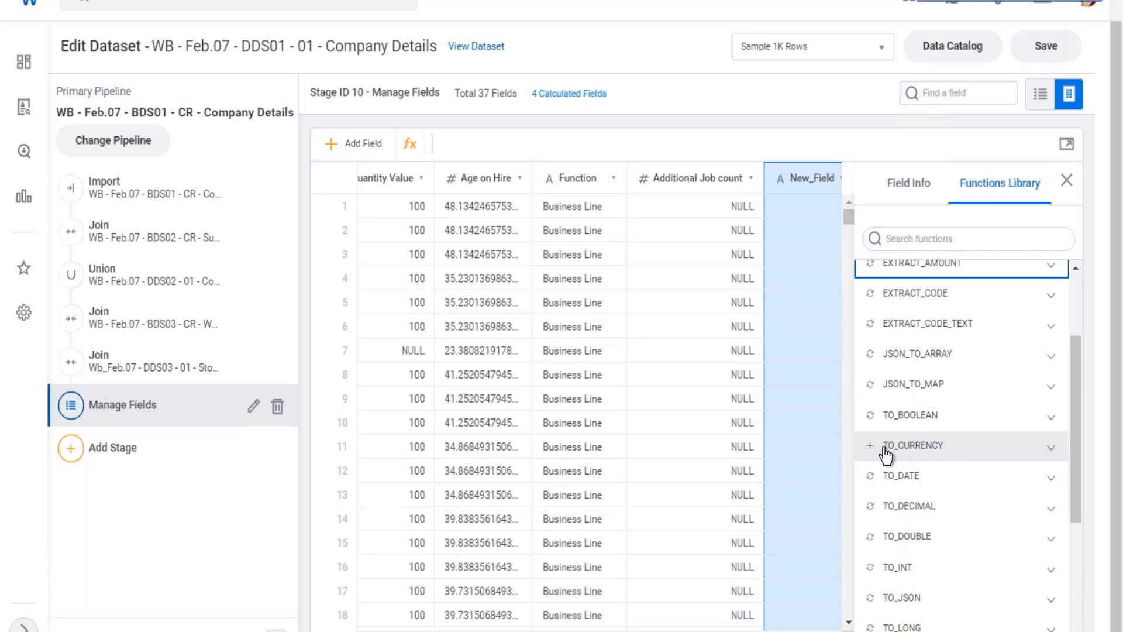
# Read the TO_CURRENCY description and look through the remaining conversion functions.
pyautogui.click(970, 446)
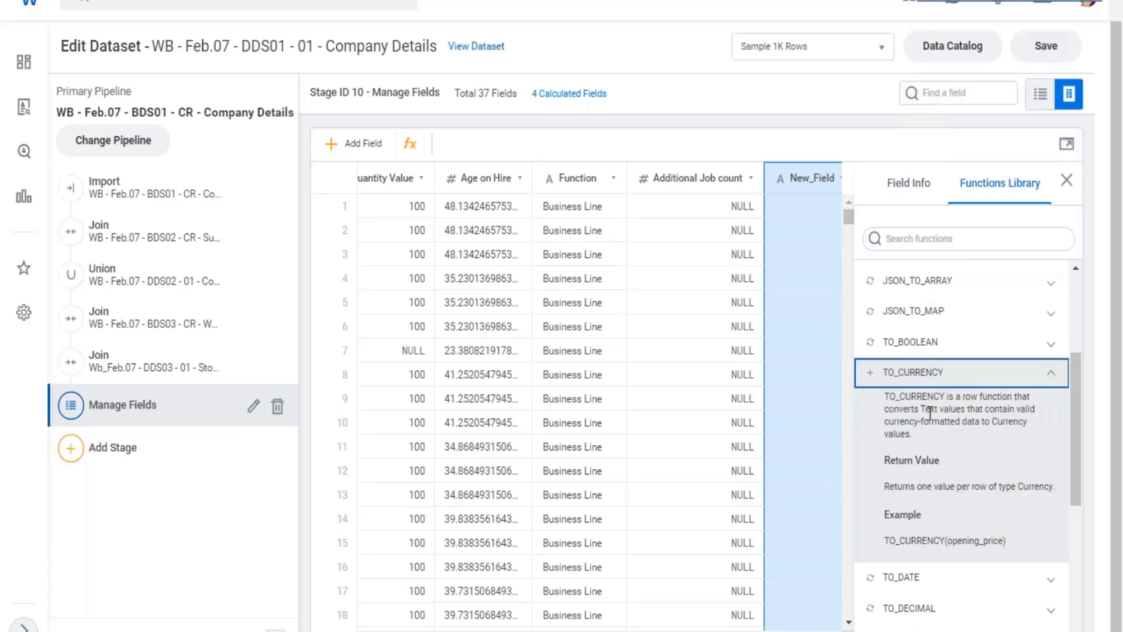
pyautogui.moveTo(925, 409); pyautogui.dragTo(973, 412)
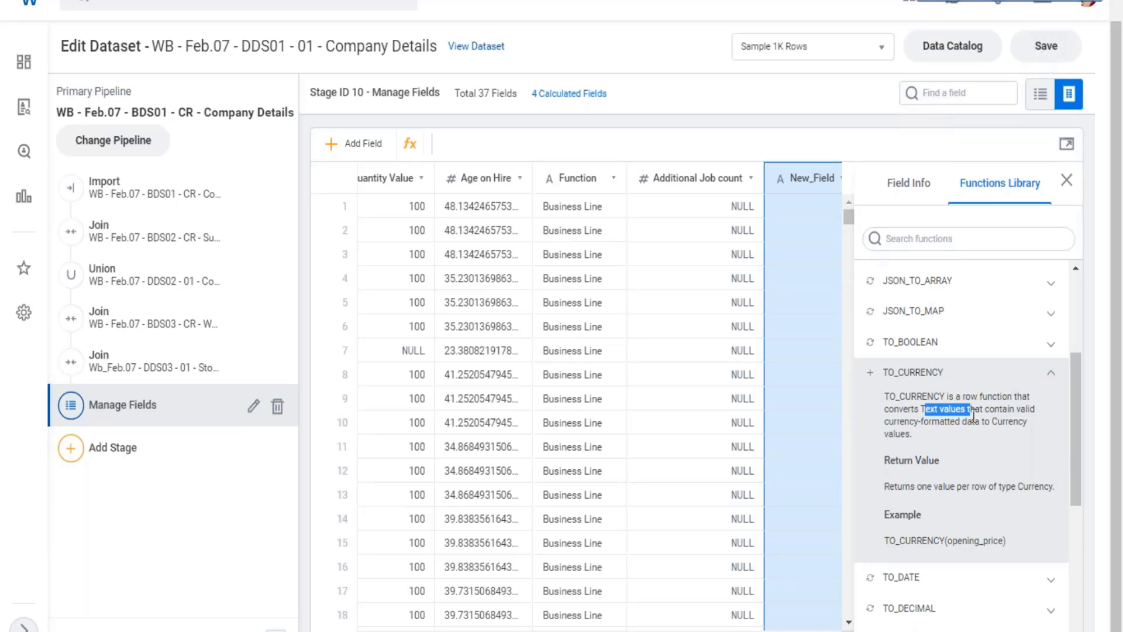
pyautogui.moveTo(916, 423); pyautogui.dragTo(998, 434)
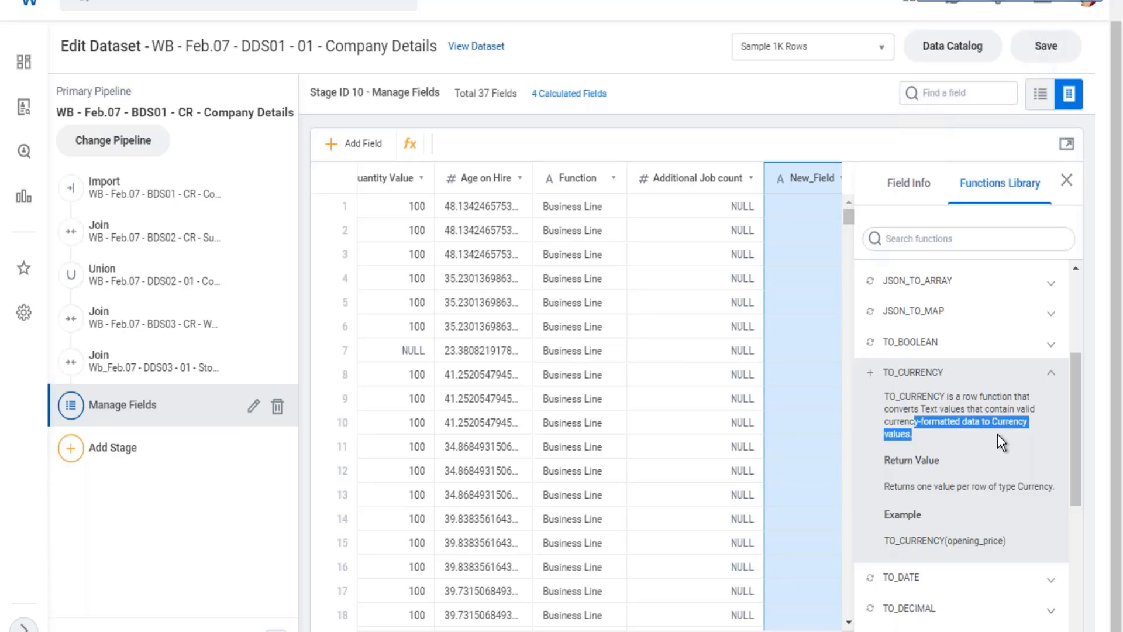
pyautogui.click(978, 378)
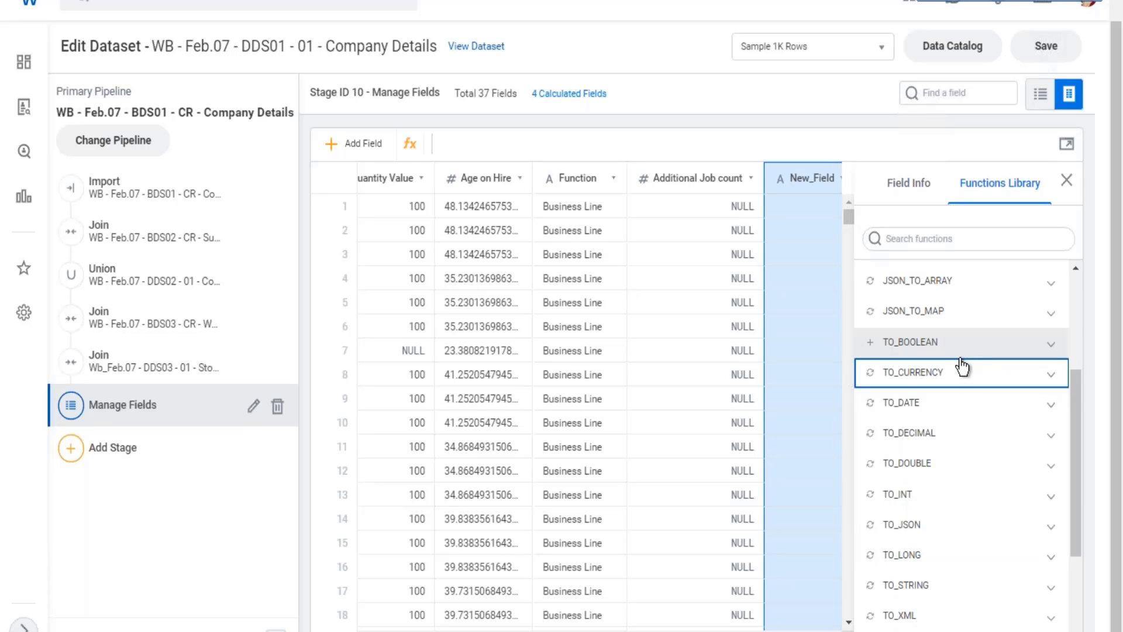
pyautogui.scroll(-3, 962, 369)
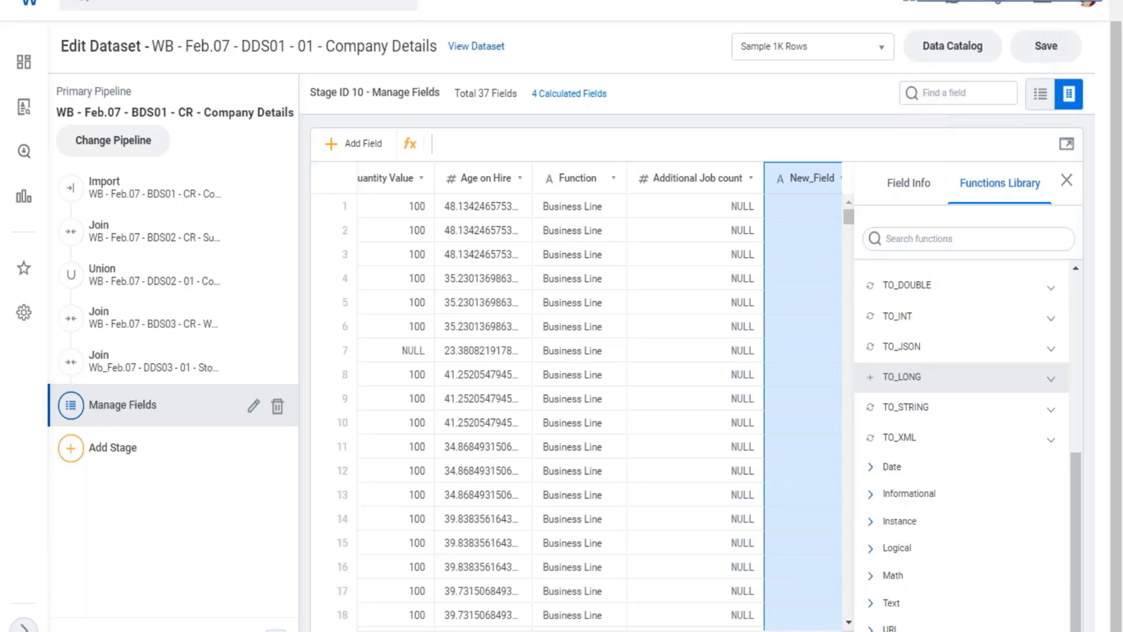
pyautogui.scroll(3, 962, 375)
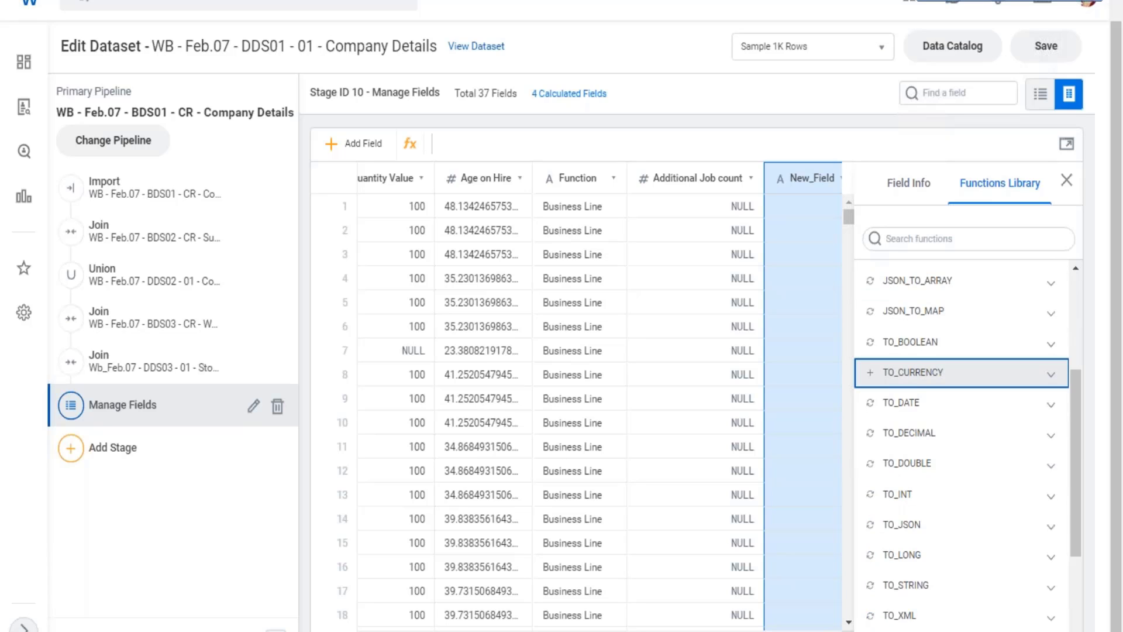
pyautogui.scroll(3, 962, 375)
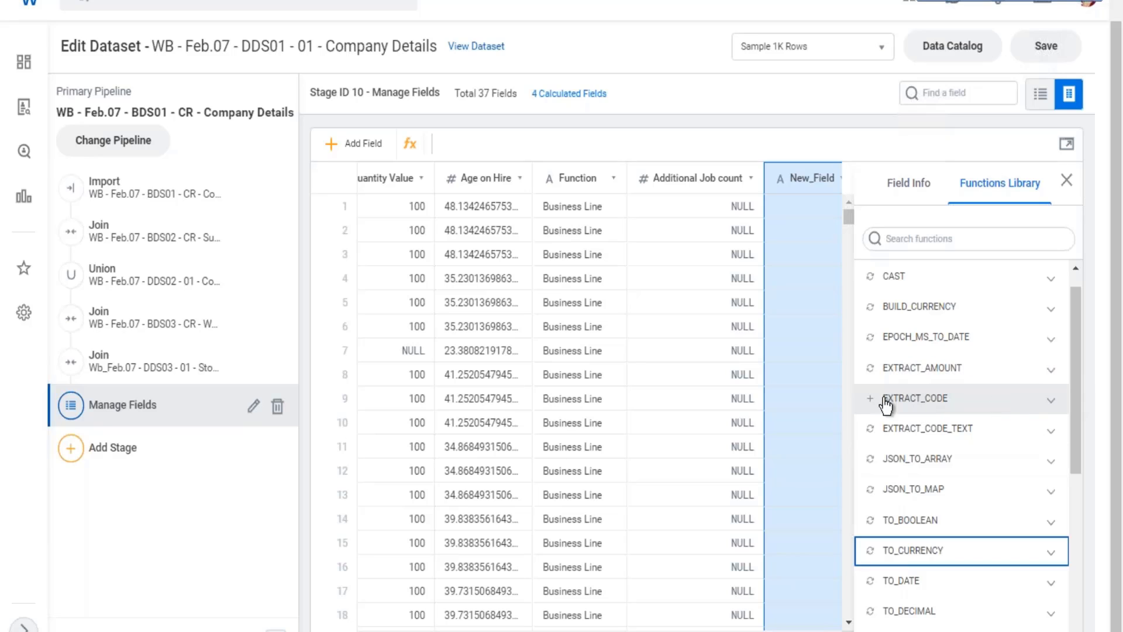
# Read the EXTRACT_CODE description, noting what it extracts from a currency value.
pyautogui.click(1052, 403)
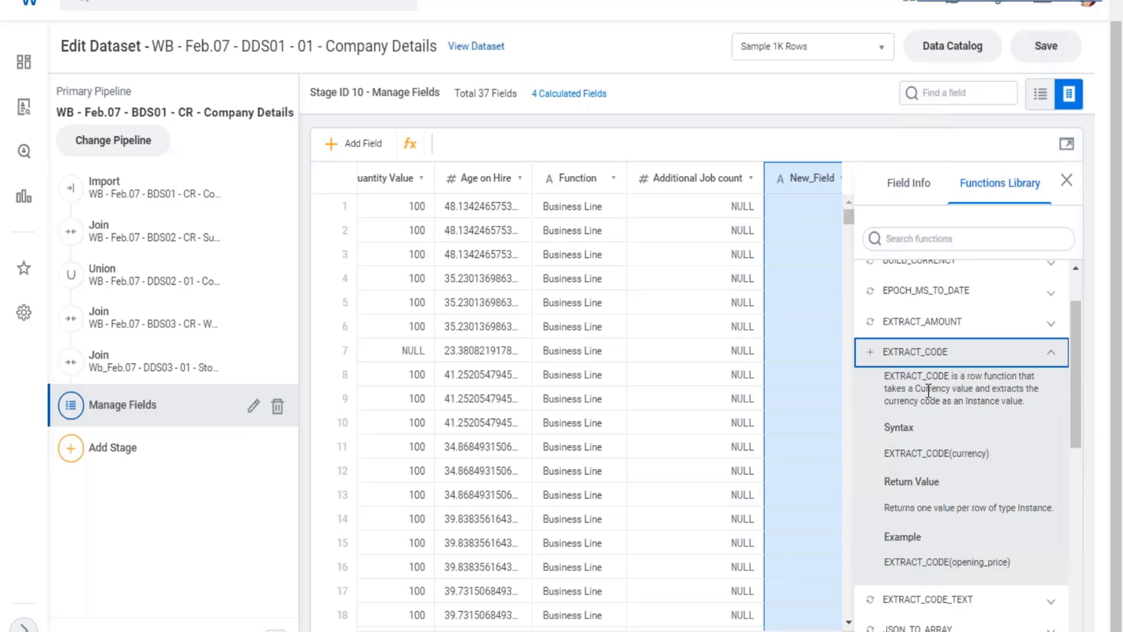
pyautogui.moveTo(923, 389); pyautogui.dragTo(952, 401)
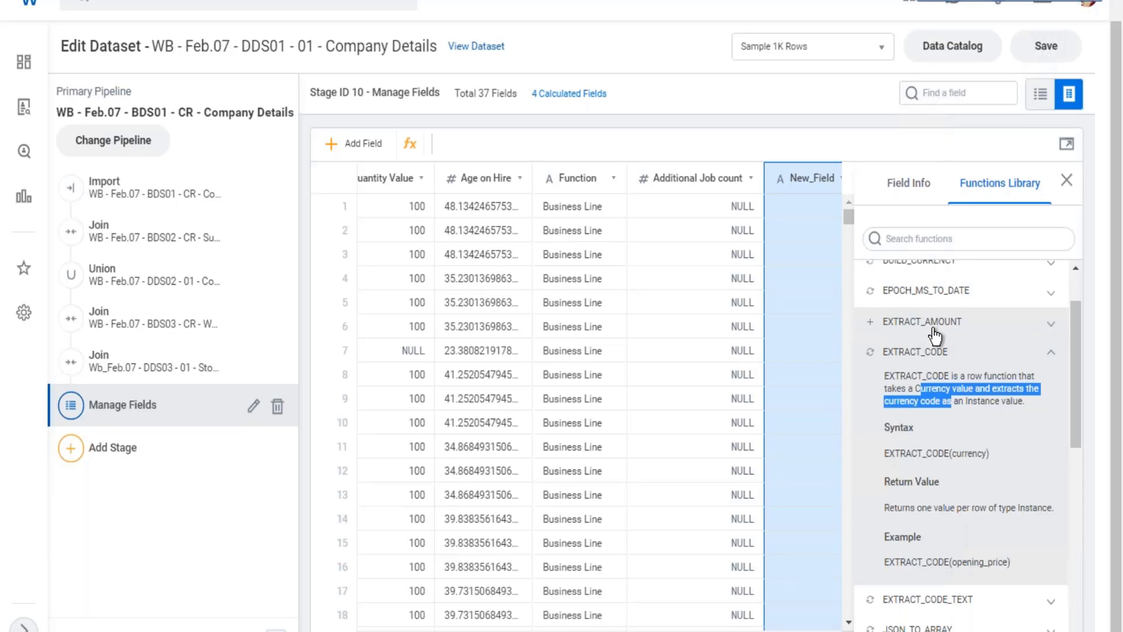
# Define the new field's expression as EXTRACT_AMOUNT([Total_Base_Pay_USD]) and apply it.
pyautogui.click(871, 326)
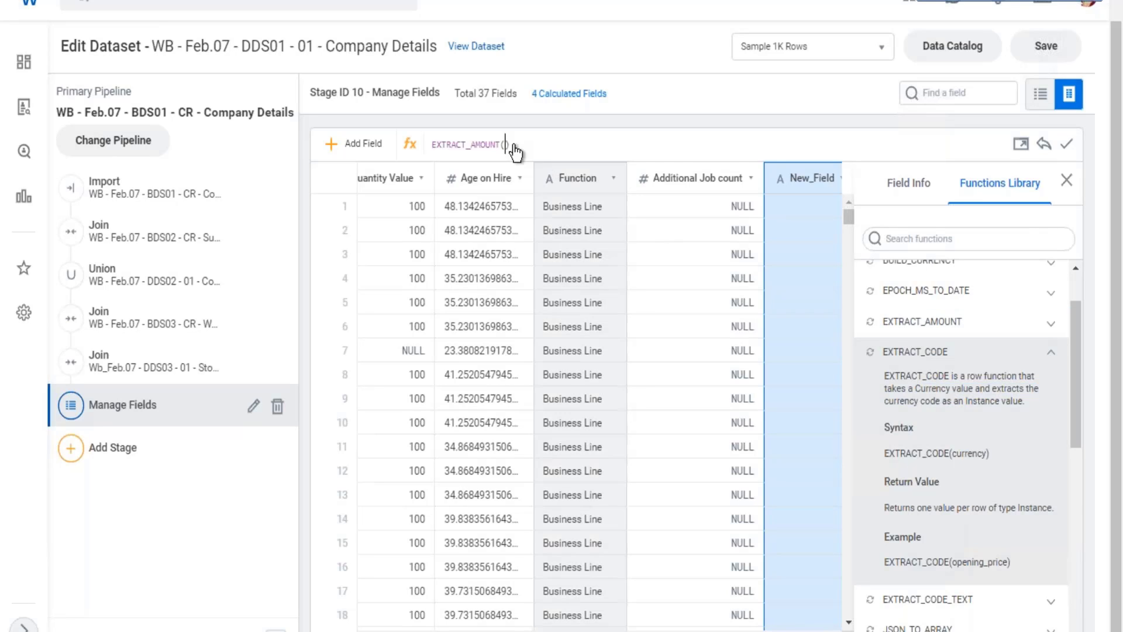
pyautogui.write('[')
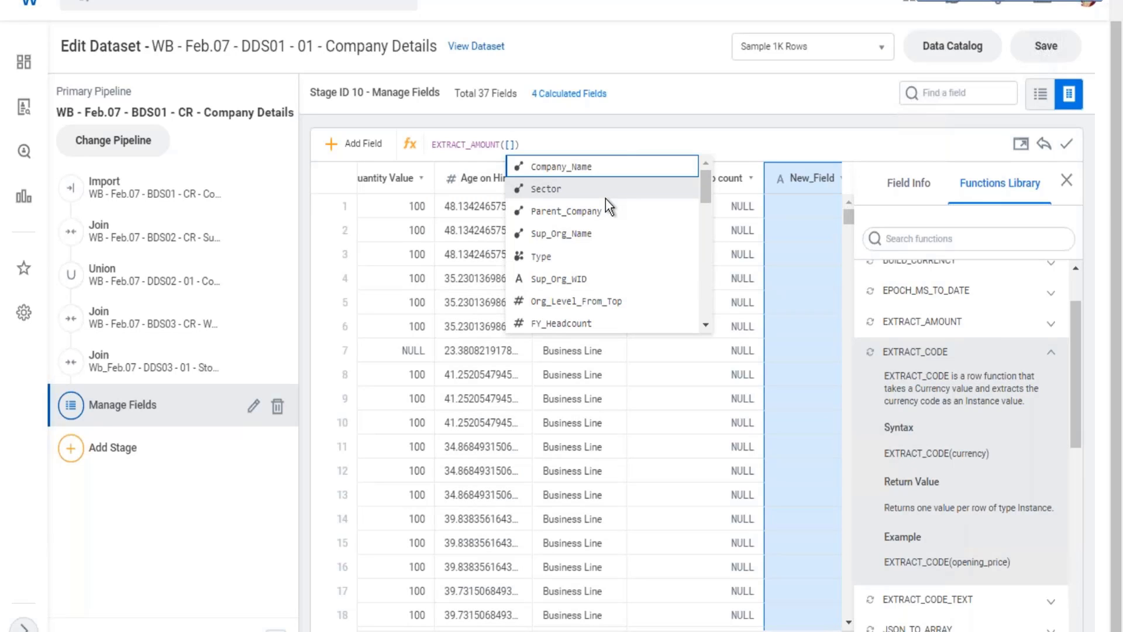
pyautogui.write('tot')
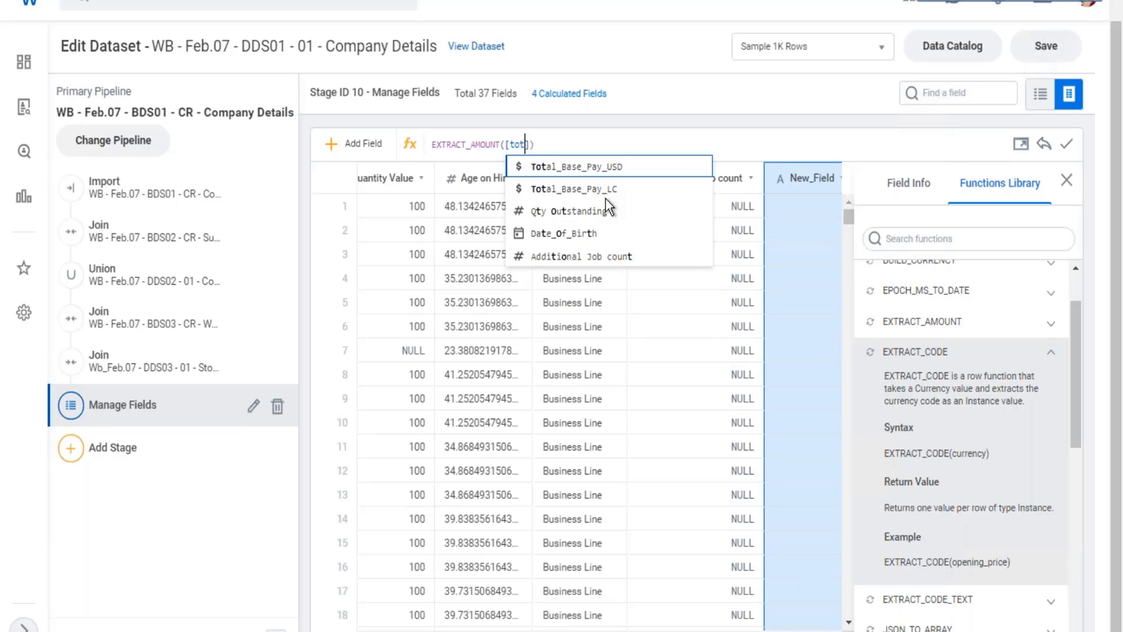
pyautogui.click(584, 167)
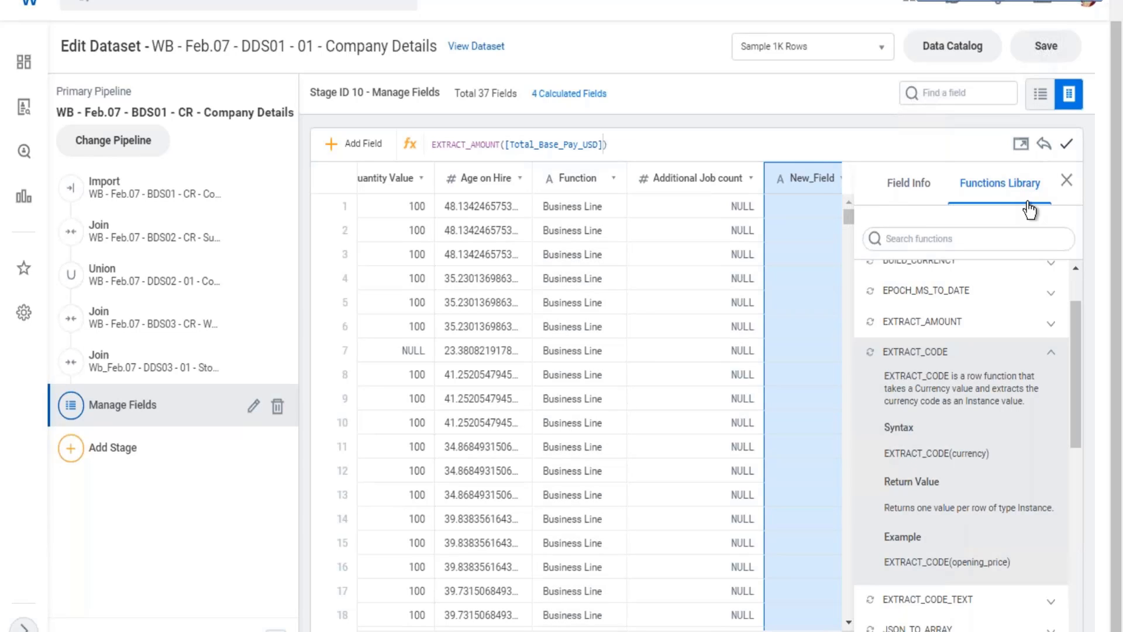
pyautogui.press('Return')
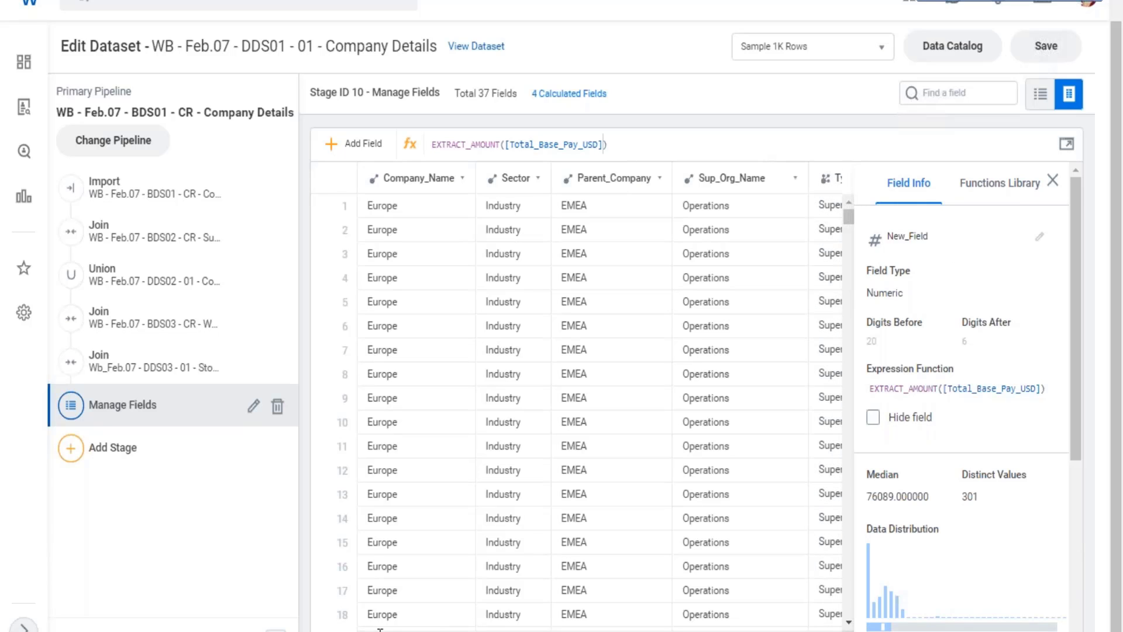
# Examine the new field's extracted amounts across the rows and its field type.
pyautogui.hscroll(15, 600, 409)
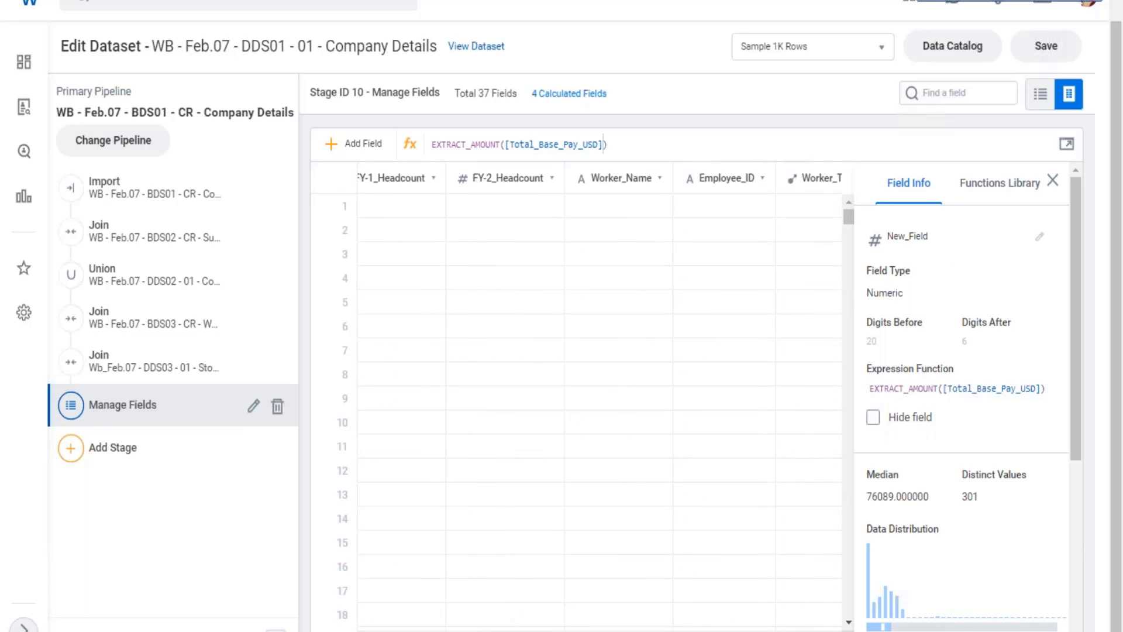
pyautogui.hscroll(15, 600, 410)
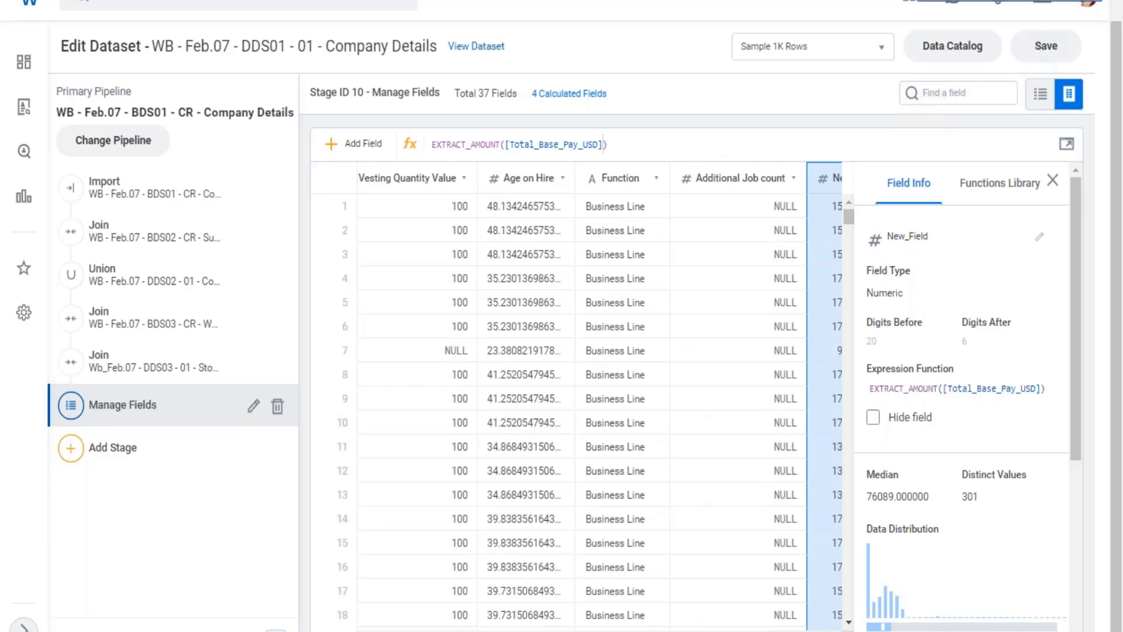
pyautogui.hscroll(1, 600, 410)
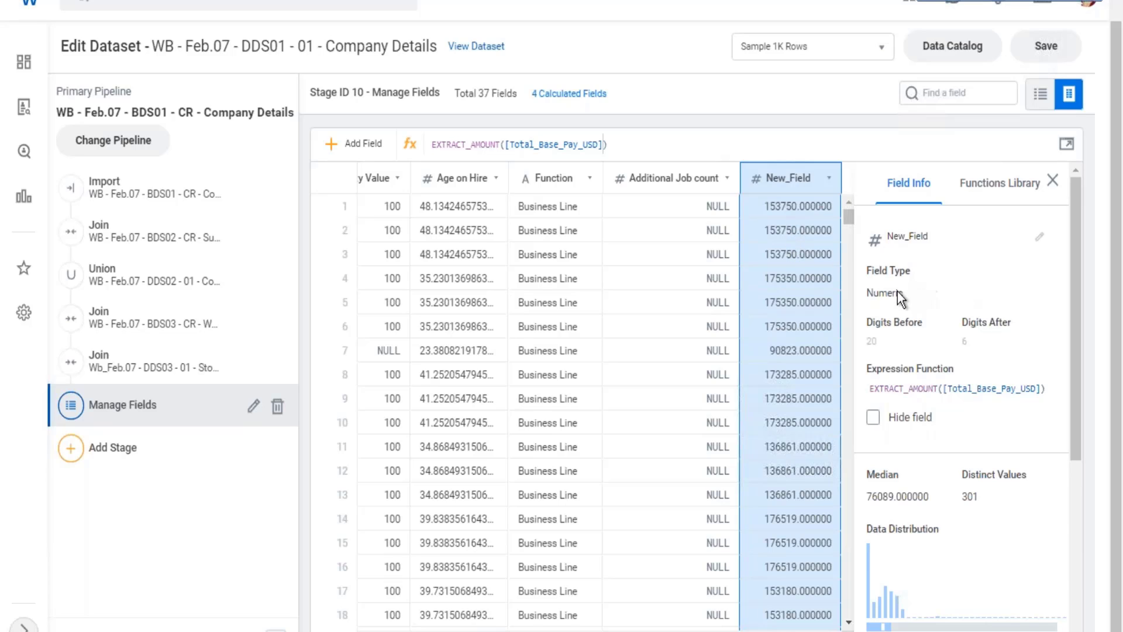
pyautogui.moveTo(873, 294); pyautogui.dragTo(906, 299)
# Rename the new calculated field as "Emp Base Pay" and save the dataset.
pyautogui.click(913, 237)
pyautogui.hotkey('ctrl', 'a')
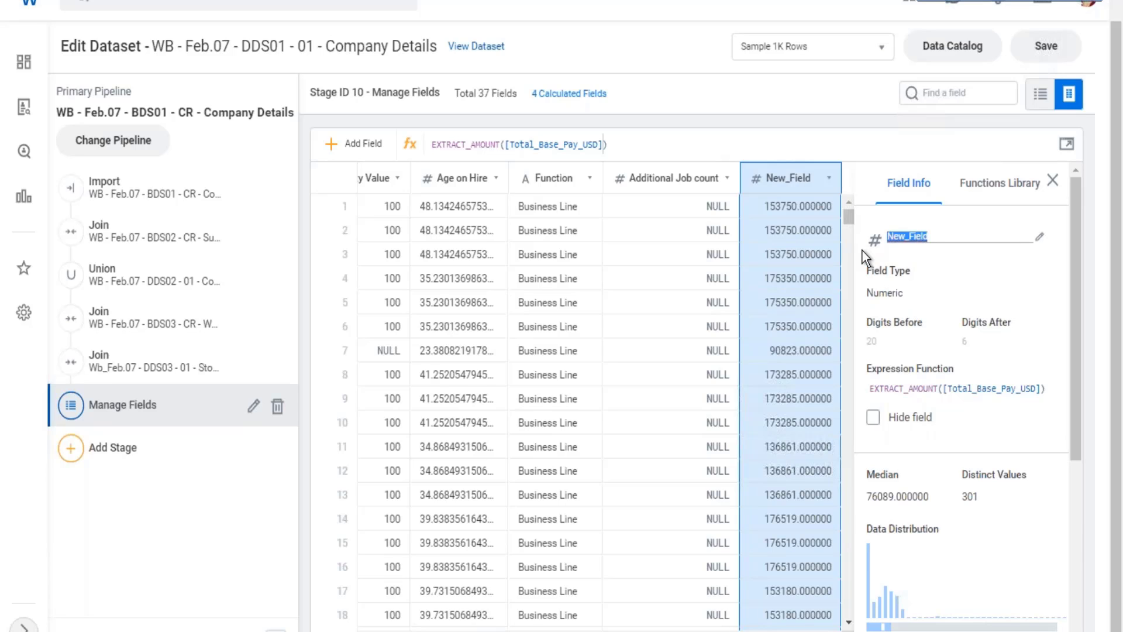
pyautogui.write('Emp BAse Pay')
pyautogui.press('BackSpace')
pyautogui.write('a')
pyautogui.hotkey('ctrl', 's')
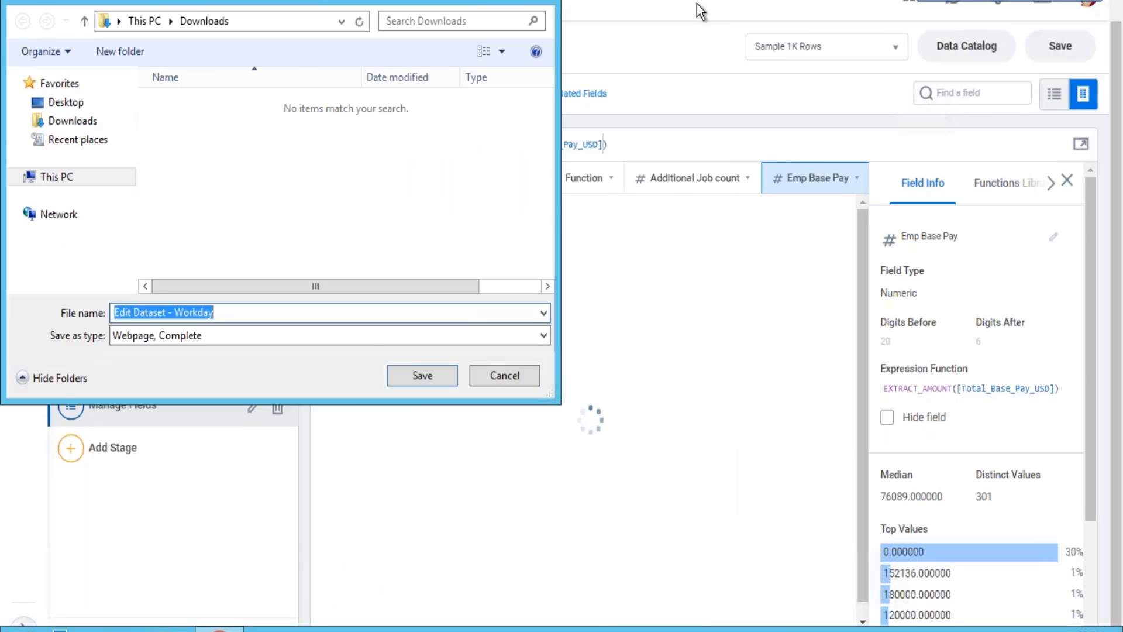
pyautogui.press('Escape')
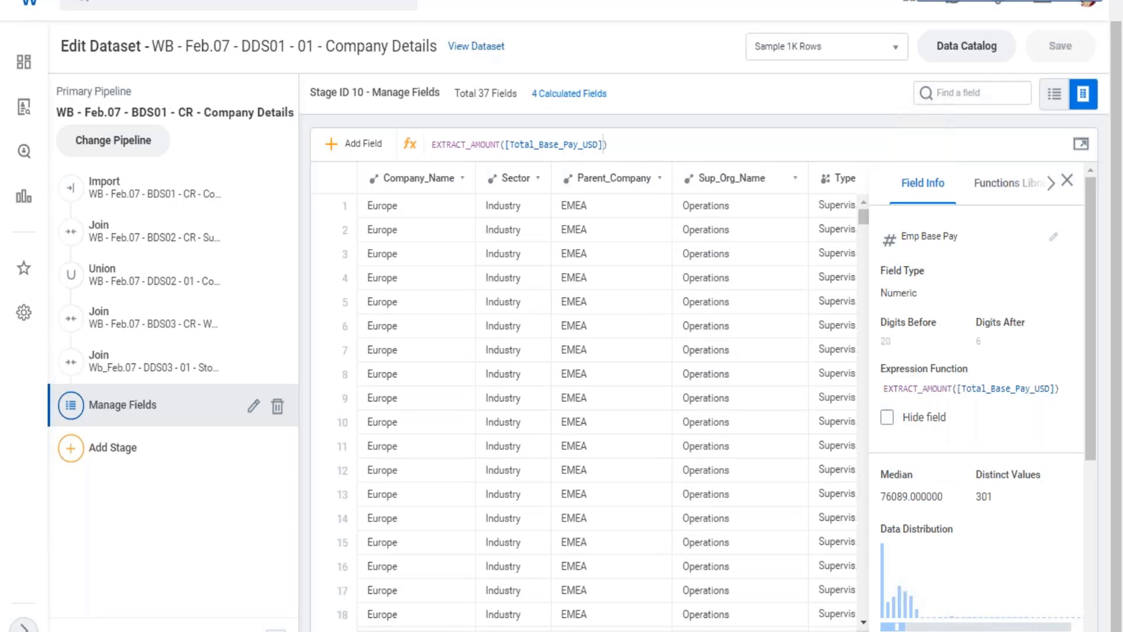
# Review the Emp Base Pay column beside the other calculated fields and close the field details.
pyautogui.hscroll(1, 607, 394)
pyautogui.hscroll(12, 826, 573)
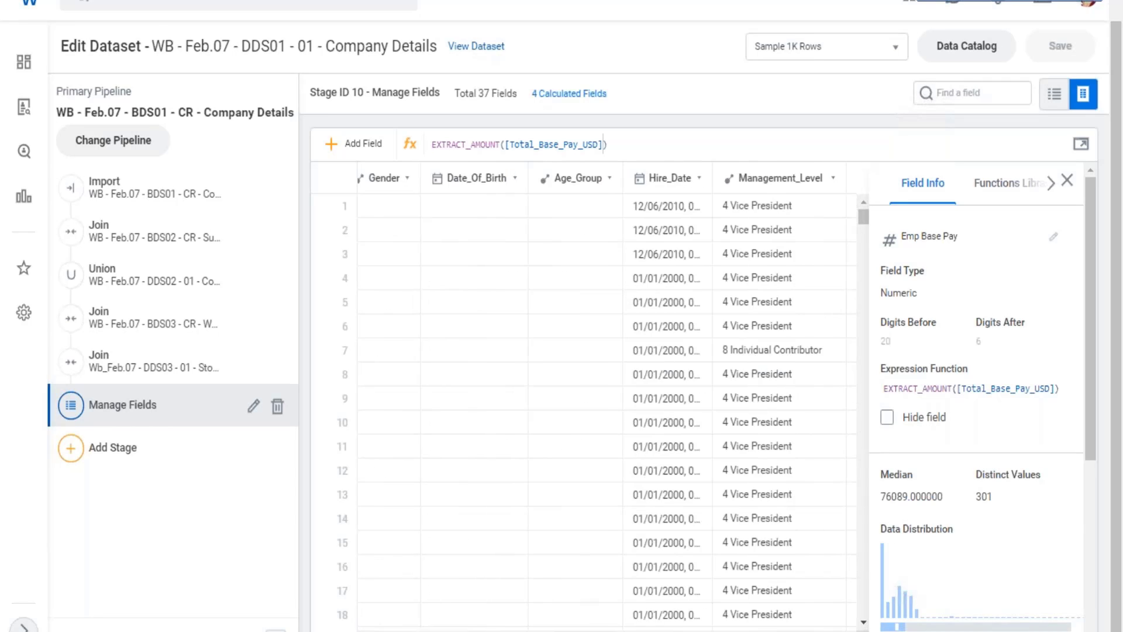
pyautogui.hscroll(1, 826, 573)
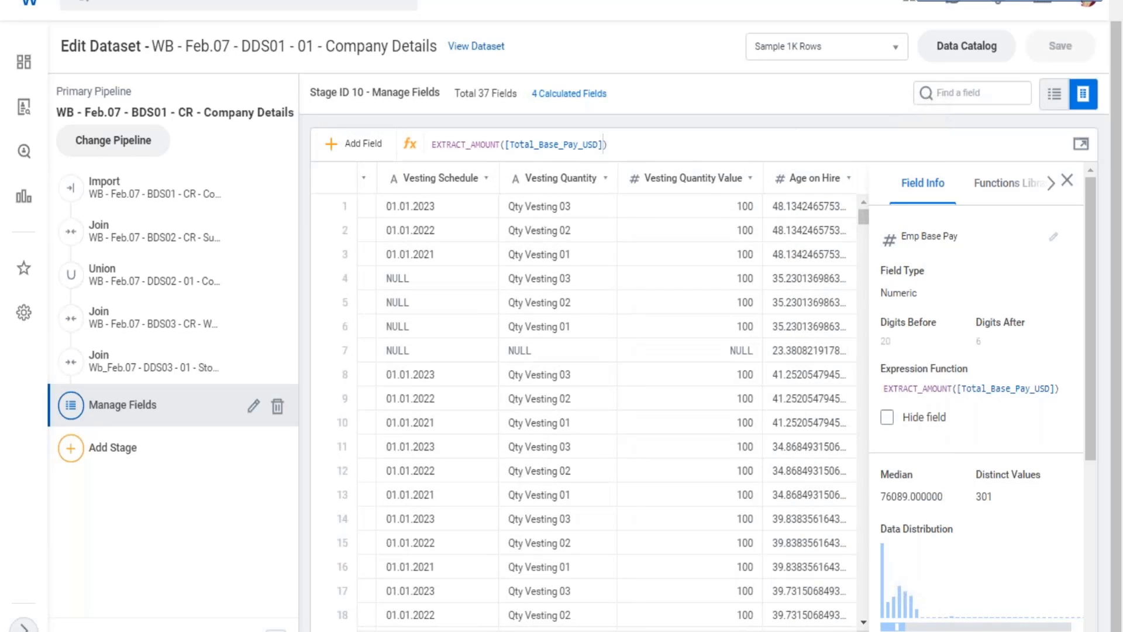
pyautogui.hscroll(6, 842, 590)
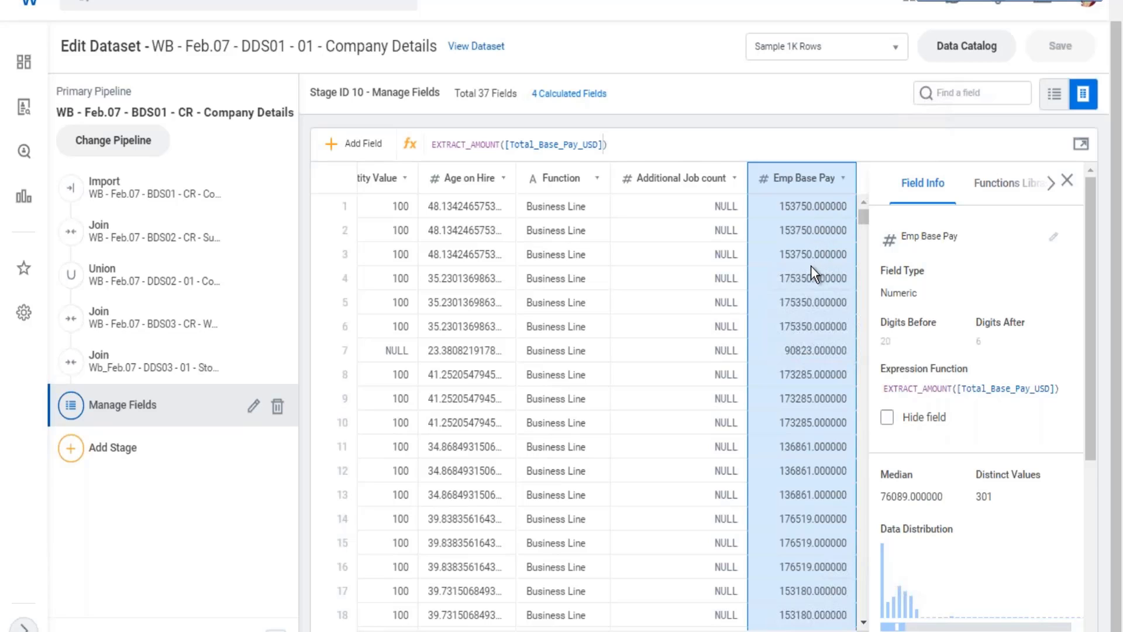
pyautogui.click(1066, 182)
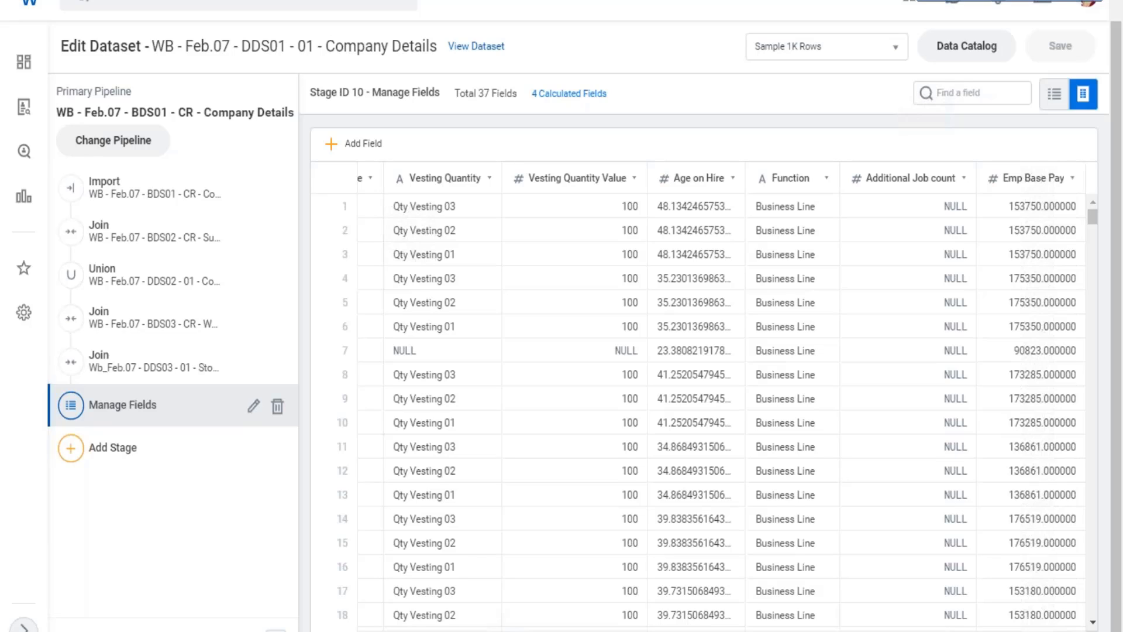
# Add a new calculated field to the Manage Fields stage and name it "Max Base Pay by Sup Org".
pyautogui.click(334, 151)
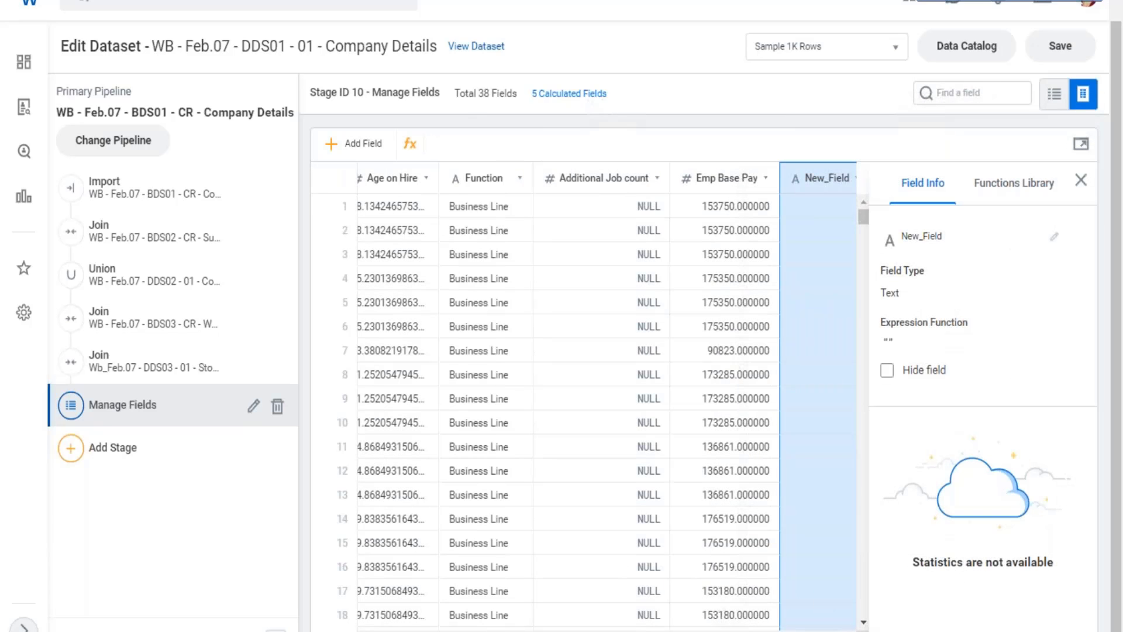
pyautogui.click(1055, 237)
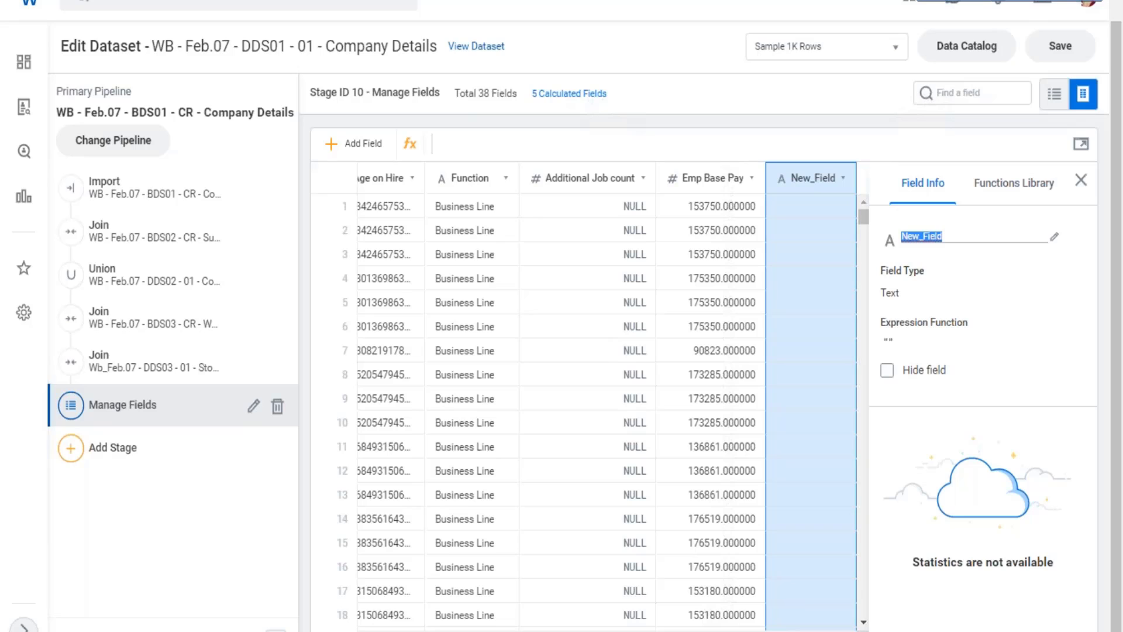
pyautogui.write('Max Base pay')
pyautogui.press('BackSpace')
pyautogui.press('BackSpace')
pyautogui.press('BackSpace')
pyautogui.write('Pay by')
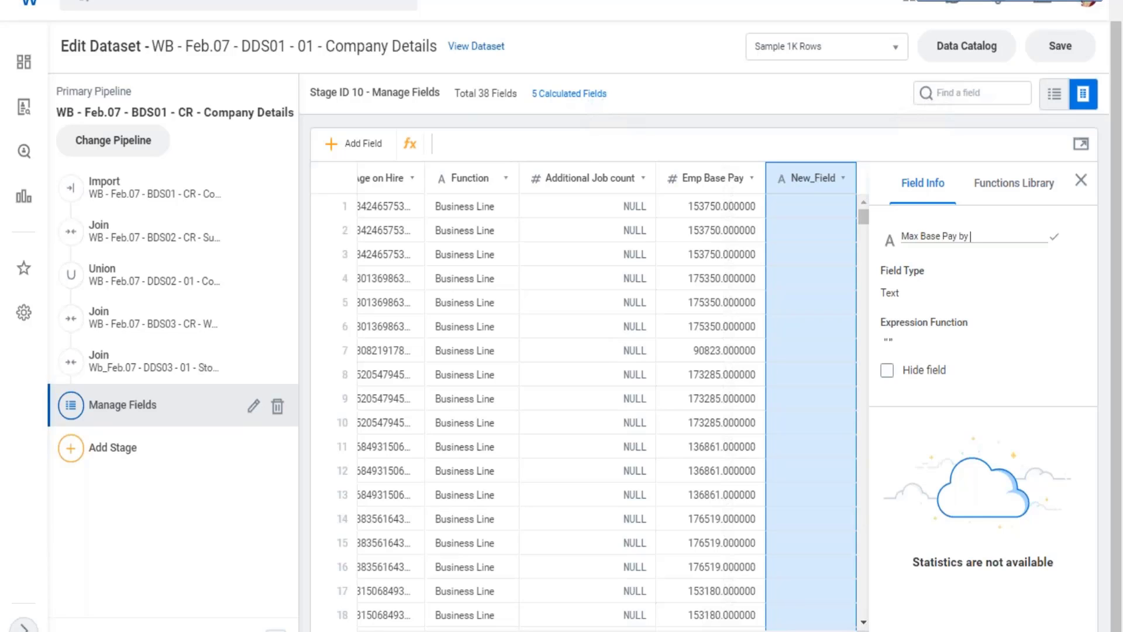
pyautogui.write(' Sup Org')
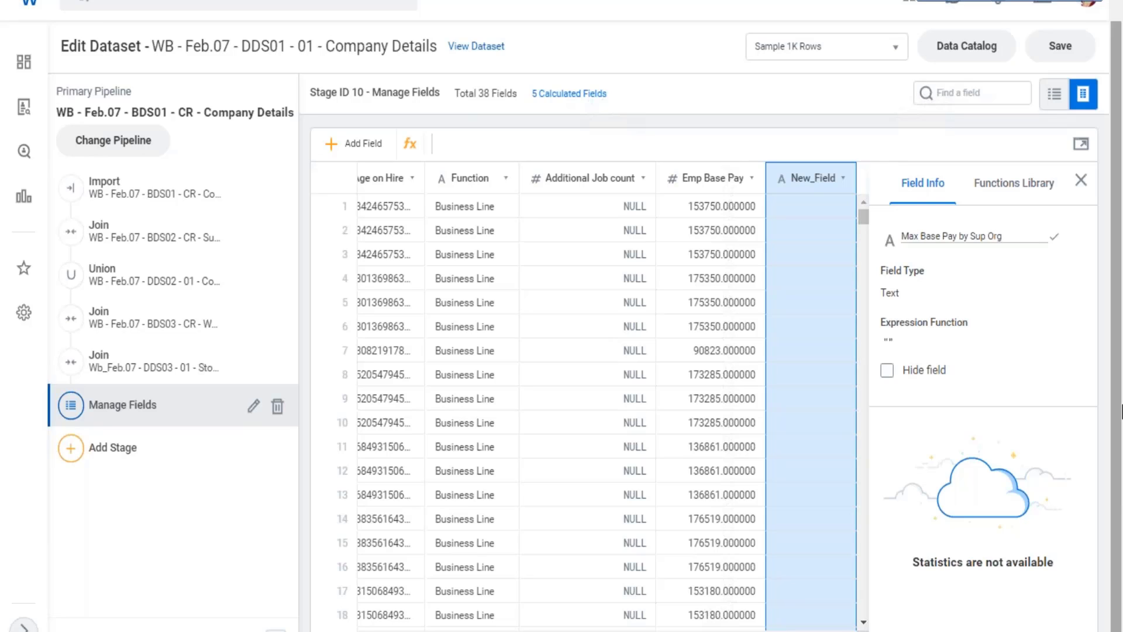
pyautogui.press('Return')
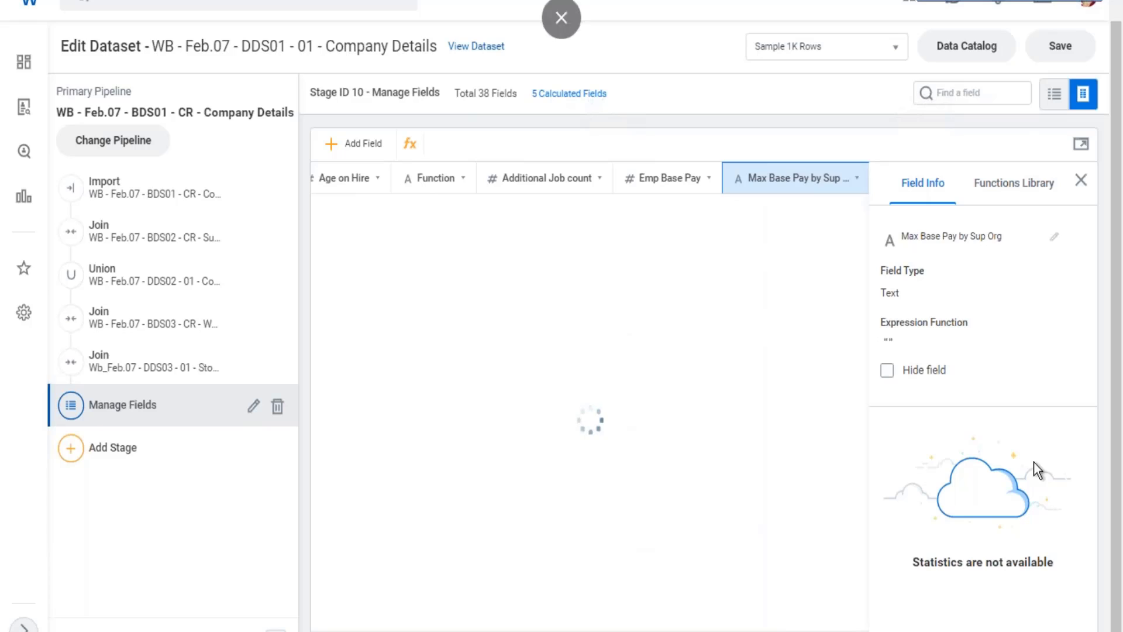
# Insert the MAX window function template as the expression of the Max Base Pay by Sup Org field.
pyautogui.click(1015, 200)
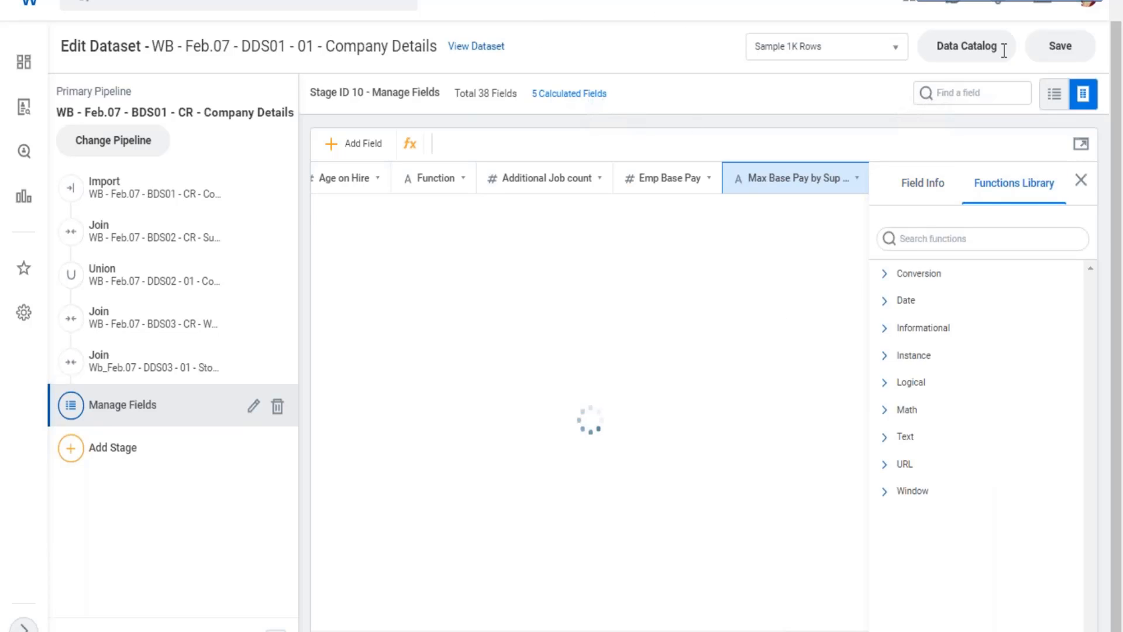
pyautogui.click(886, 490)
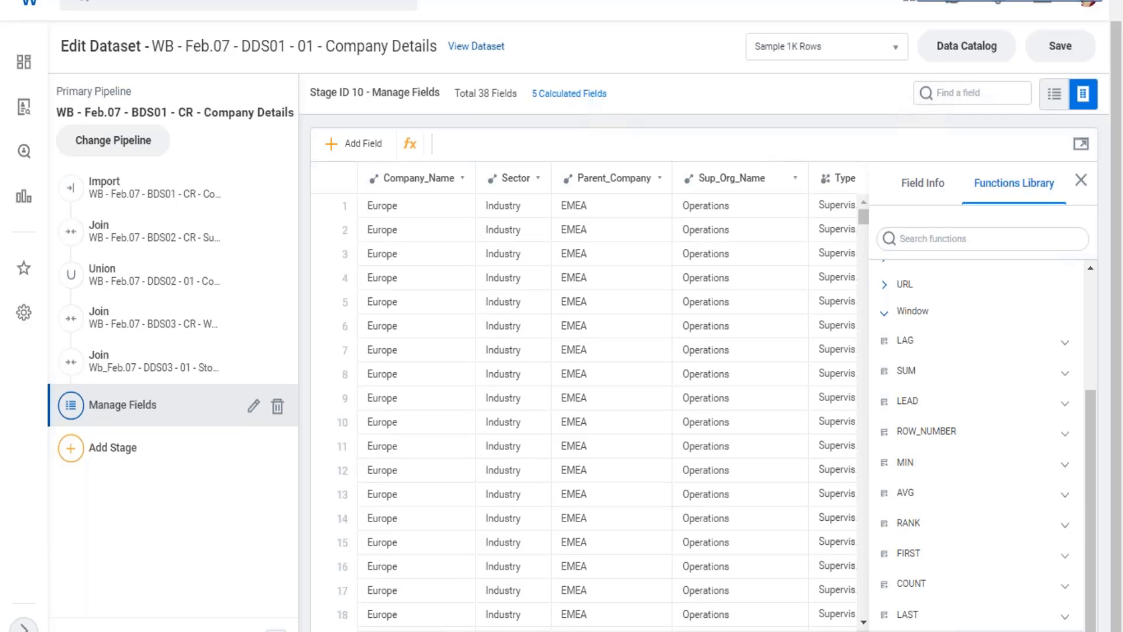
pyautogui.click(885, 630)
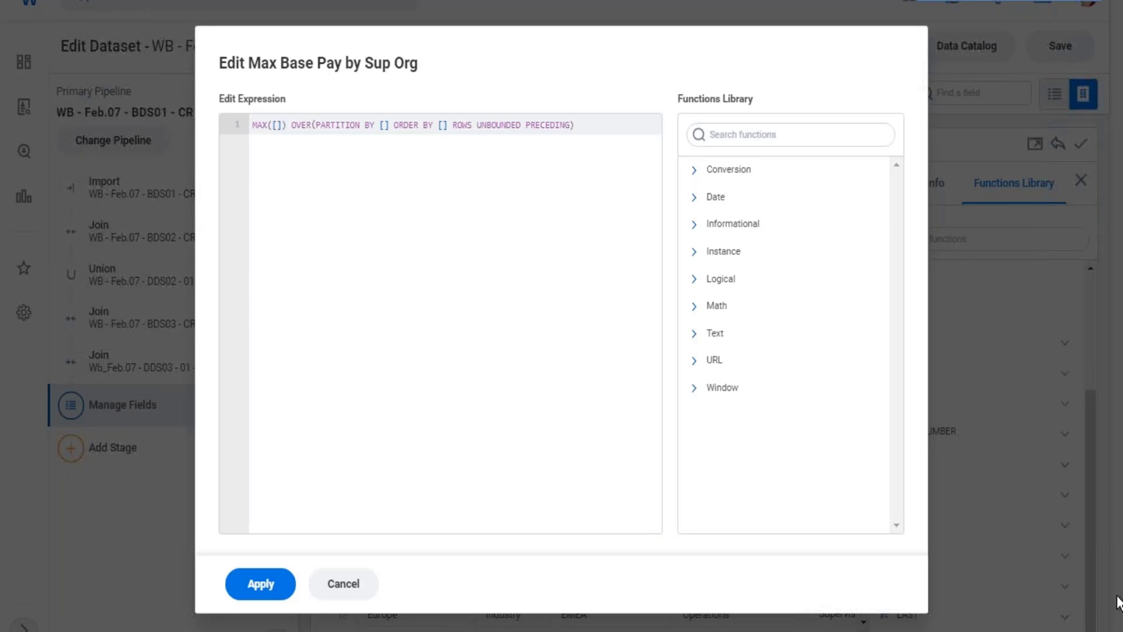
# Set [Emp Base Pay] as the argument of MAX and start the OVER clause on its own line.
pyautogui.write('emp')
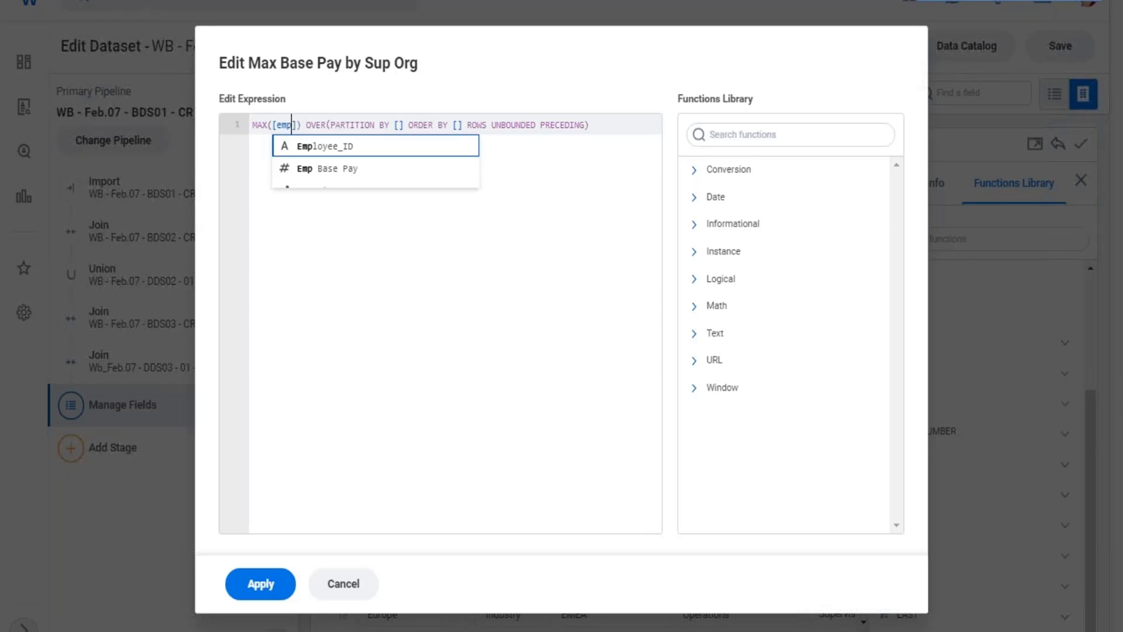
pyautogui.press('Escape')
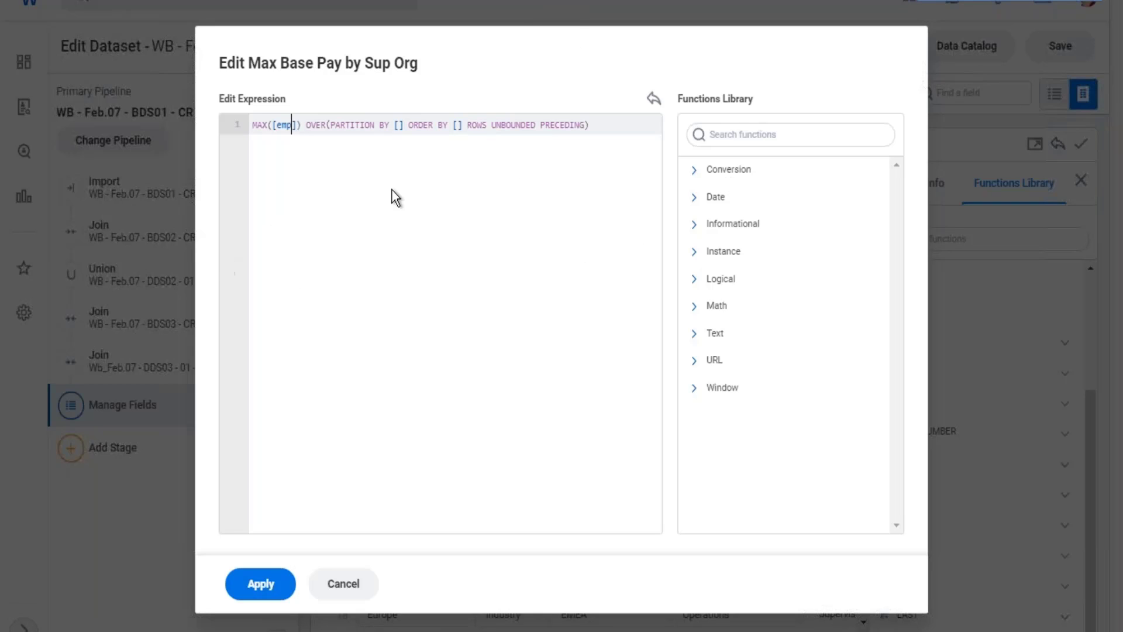
pyautogui.press('BackSpace')
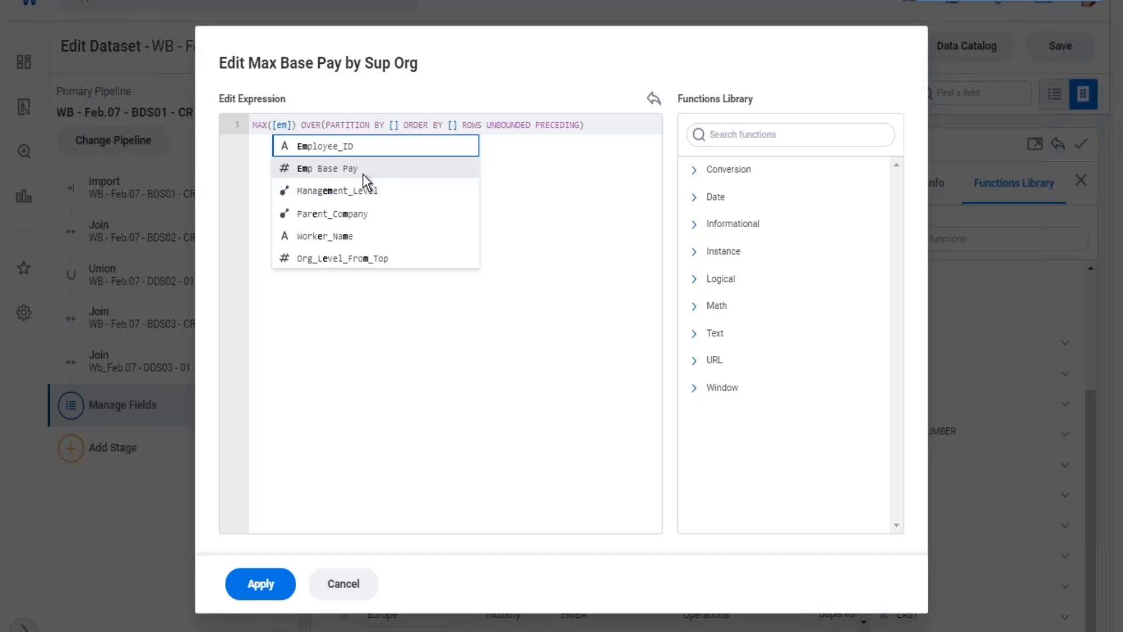
pyautogui.click(416, 168)
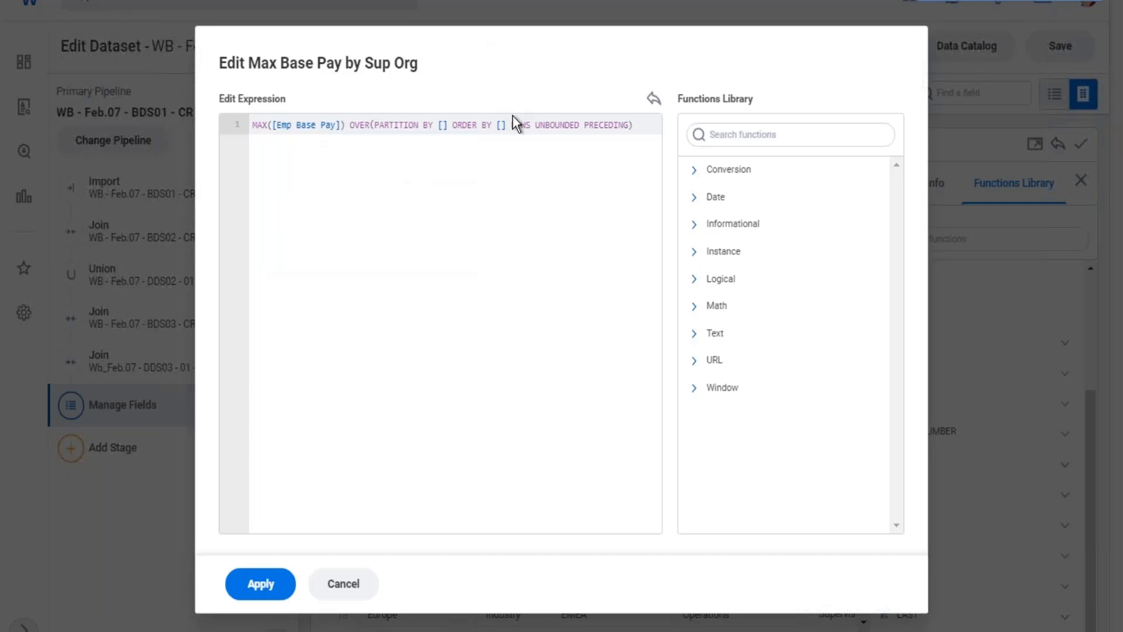
pyautogui.press('Right')
pyautogui.press('Return')
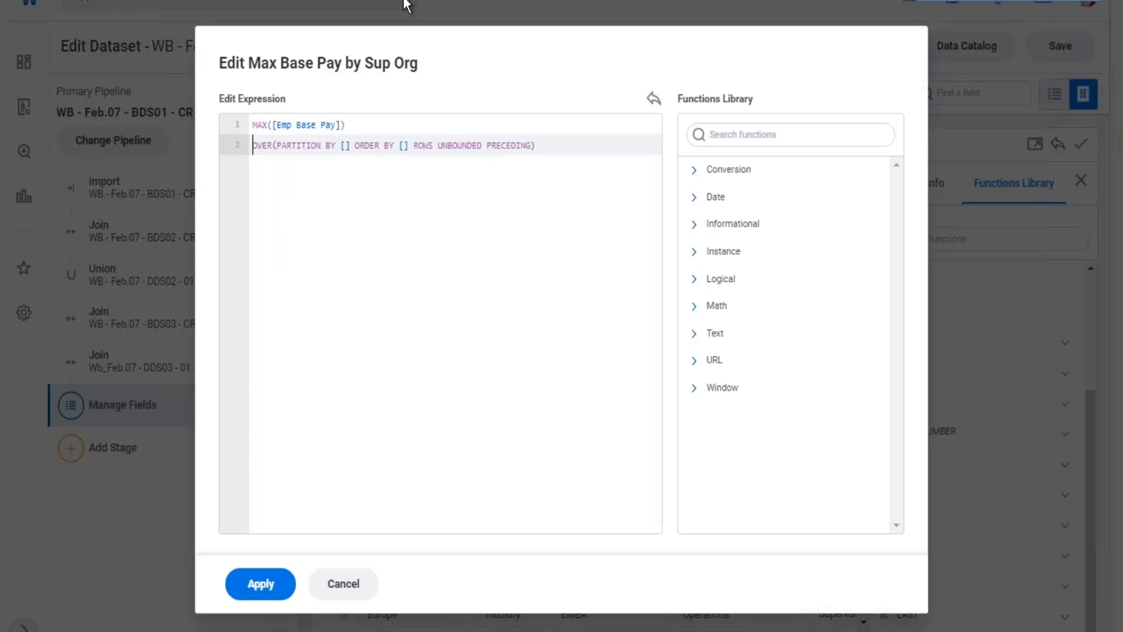
# Partition the window function by [Sup_Org_Name].
pyautogui.moveTo(549, 151); pyautogui.dragTo(325, 125)
pyautogui.click(274, 125)
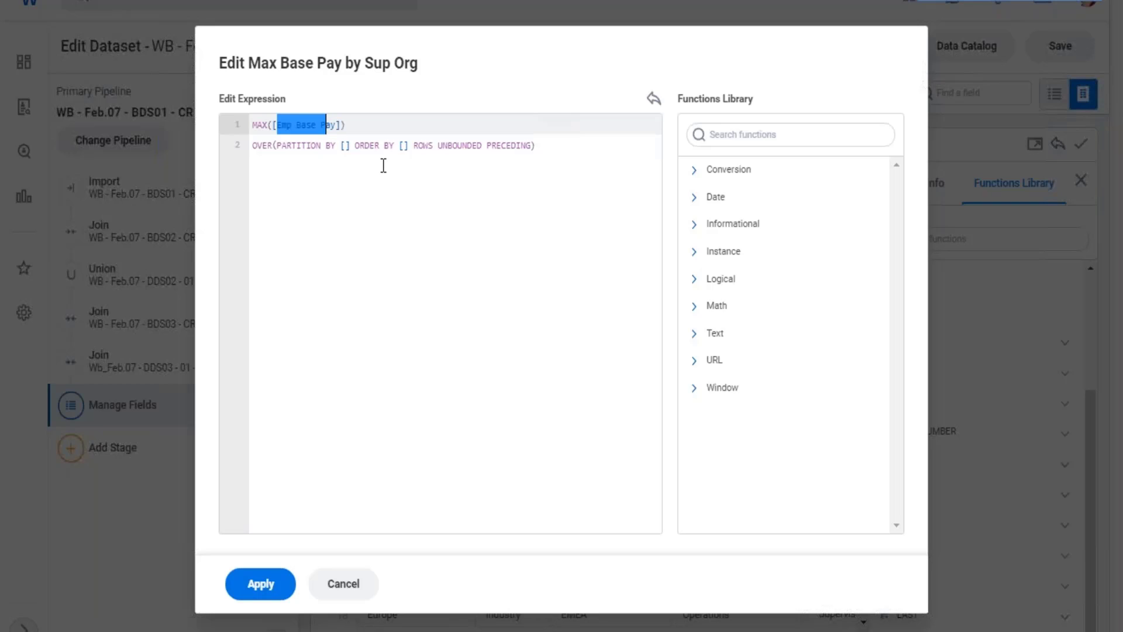
pyautogui.click(346, 145)
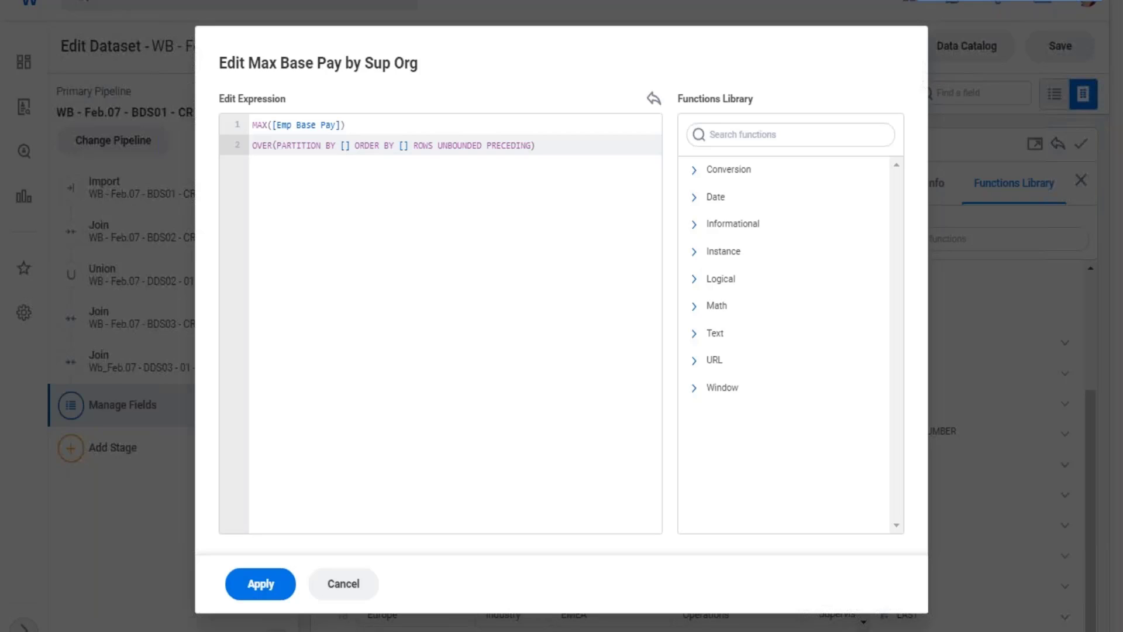
pyautogui.write('su')
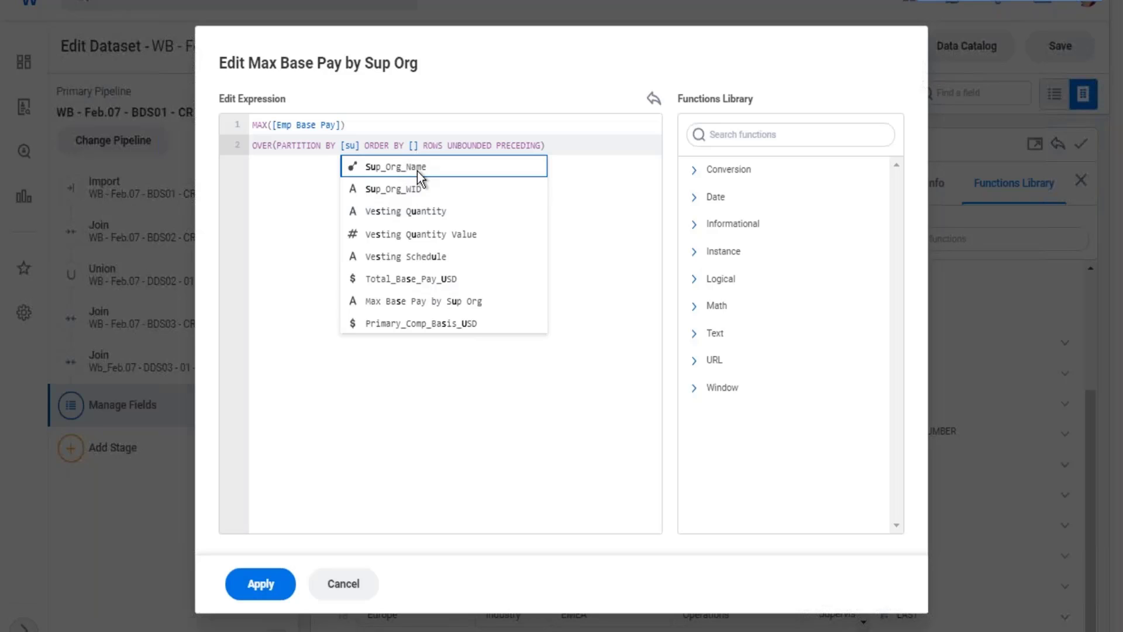
pyautogui.press('Return')
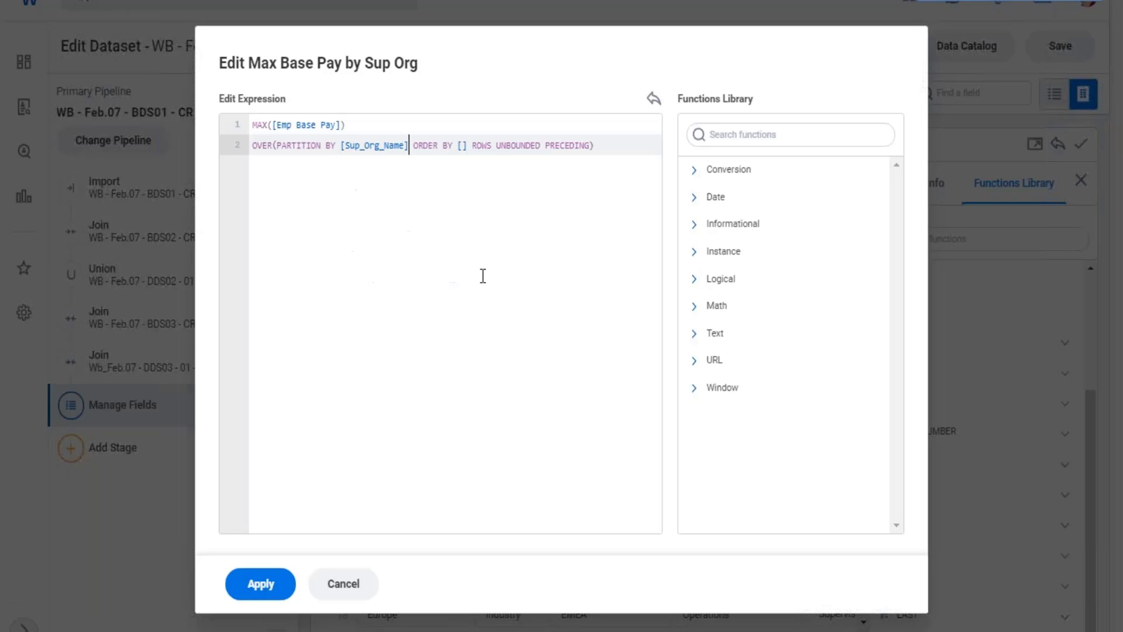
# Order the window function by [Emp Base Pay] in descending order with DESC.
pyautogui.click(463, 146)
pyautogui.moveTo(278, 130); pyautogui.dragTo(320, 130)
pyautogui.click(462, 147)
pyautogui.write('emp')
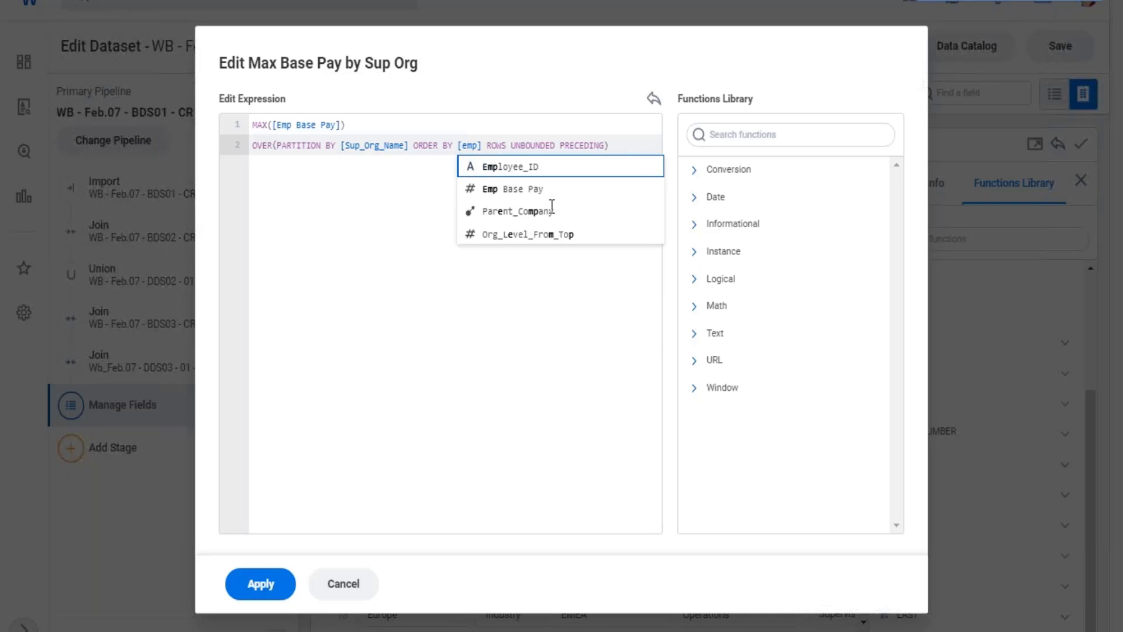
pyautogui.click(521, 197)
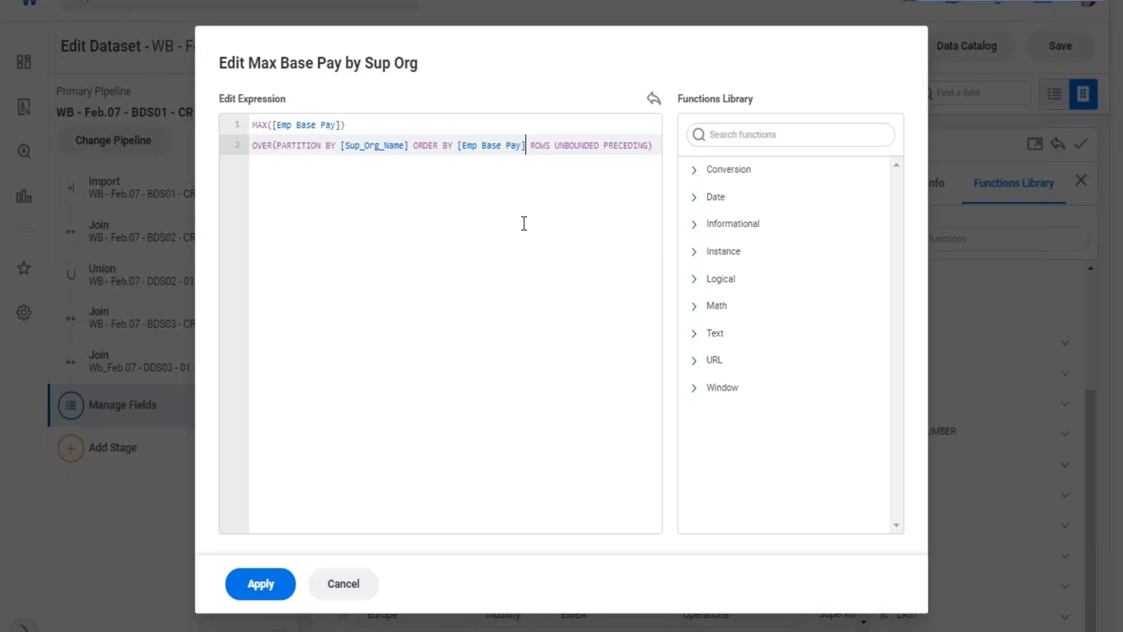
pyautogui.write('DES')
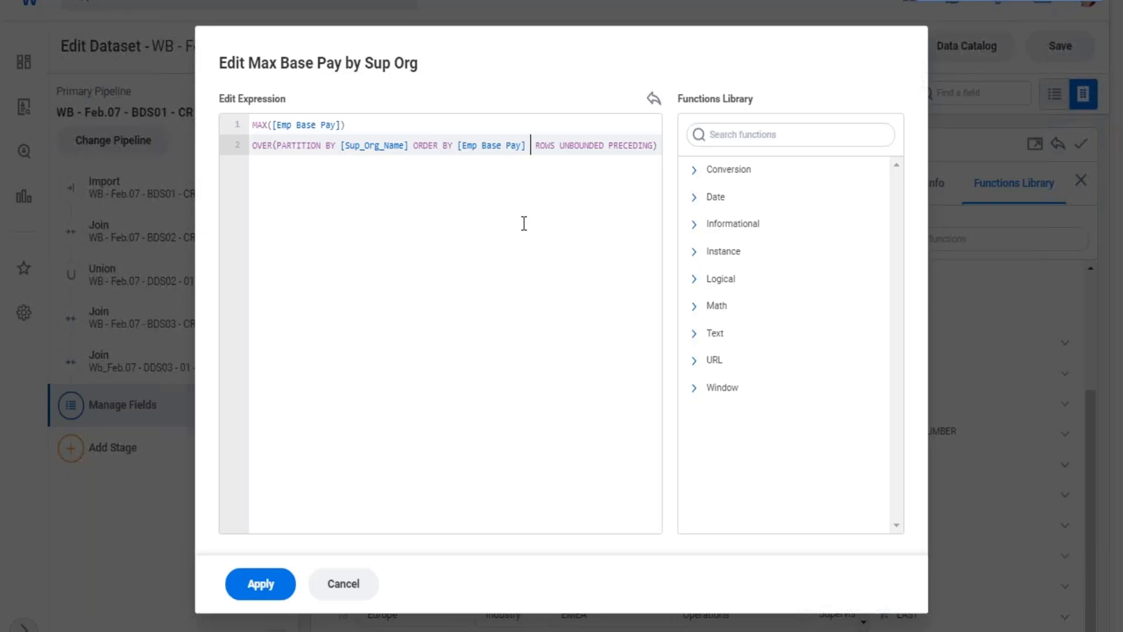
pyautogui.write('C')
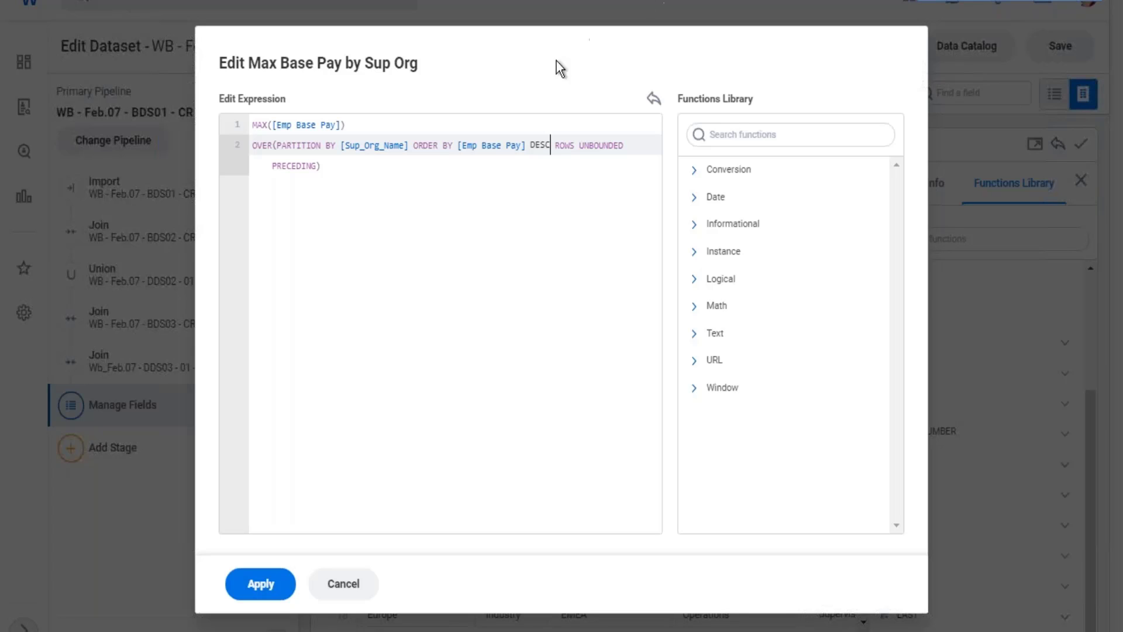
# Put DESC ROWS UNBOUNDED PRECEDING on a separate line, review the expression's parts and apply it.
pyautogui.click(532, 145)
pyautogui.press('Return')
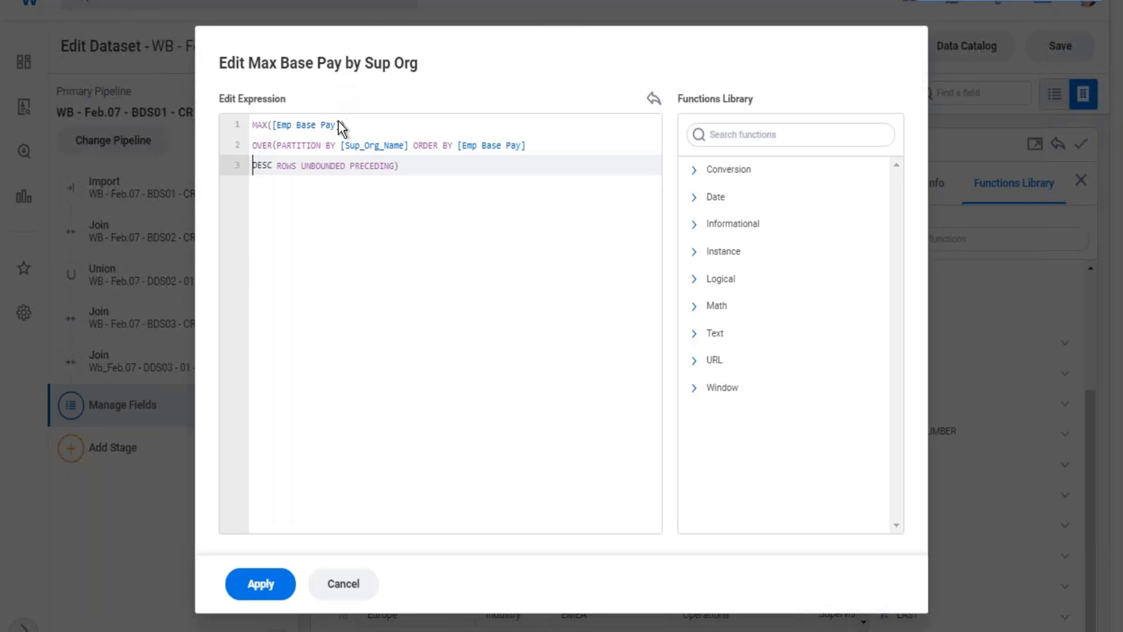
pyautogui.moveTo(337, 124); pyautogui.dragTo(291, 124)
pyautogui.moveTo(350, 144); pyautogui.dragTo(394, 144)
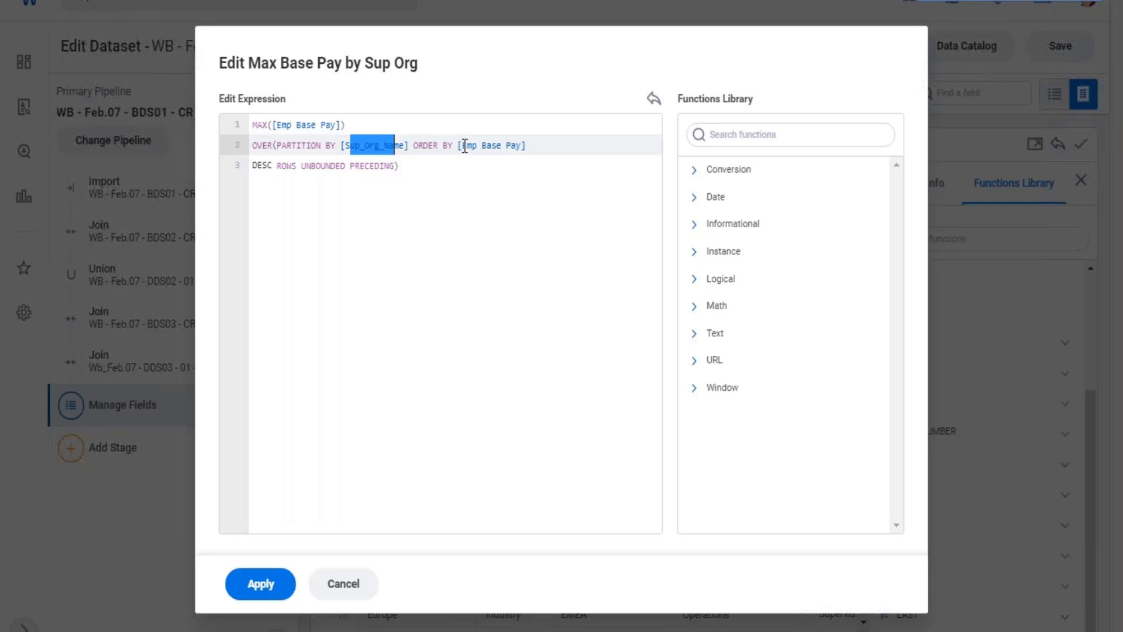
pyautogui.moveTo(463, 145); pyautogui.dragTo(511, 150)
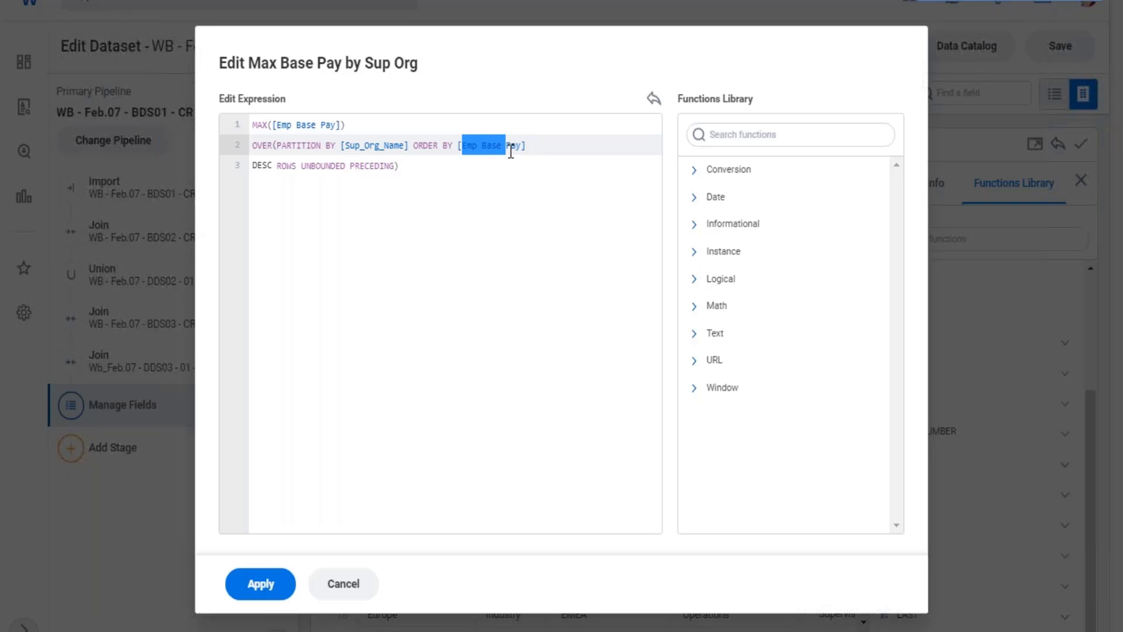
pyautogui.moveTo(276, 167); pyautogui.dragTo(249, 165)
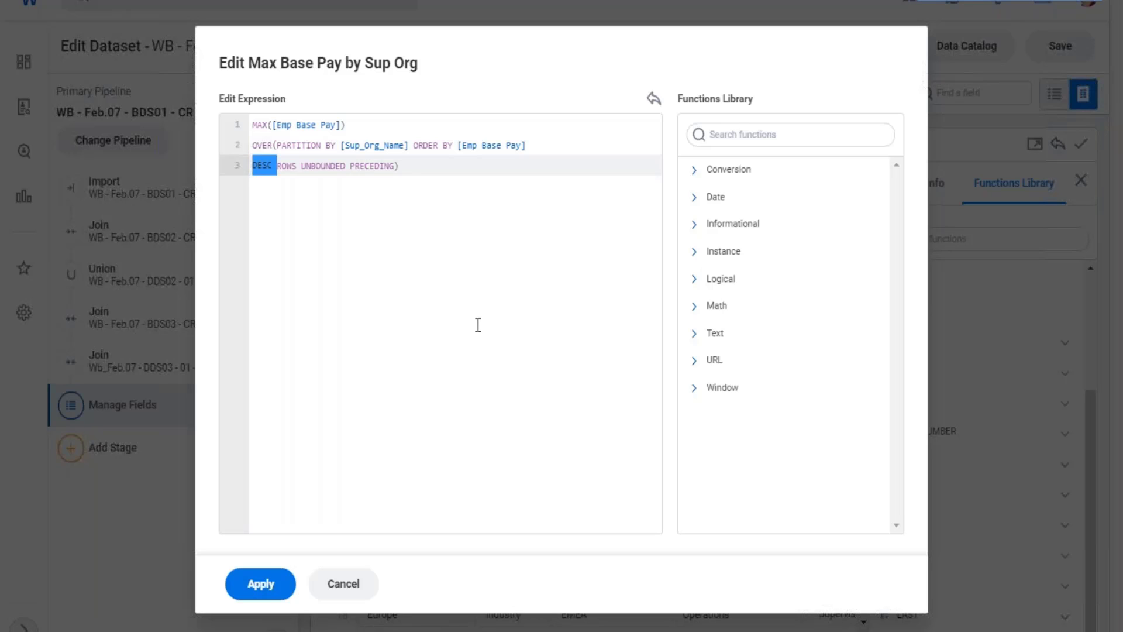
pyautogui.click(256, 592)
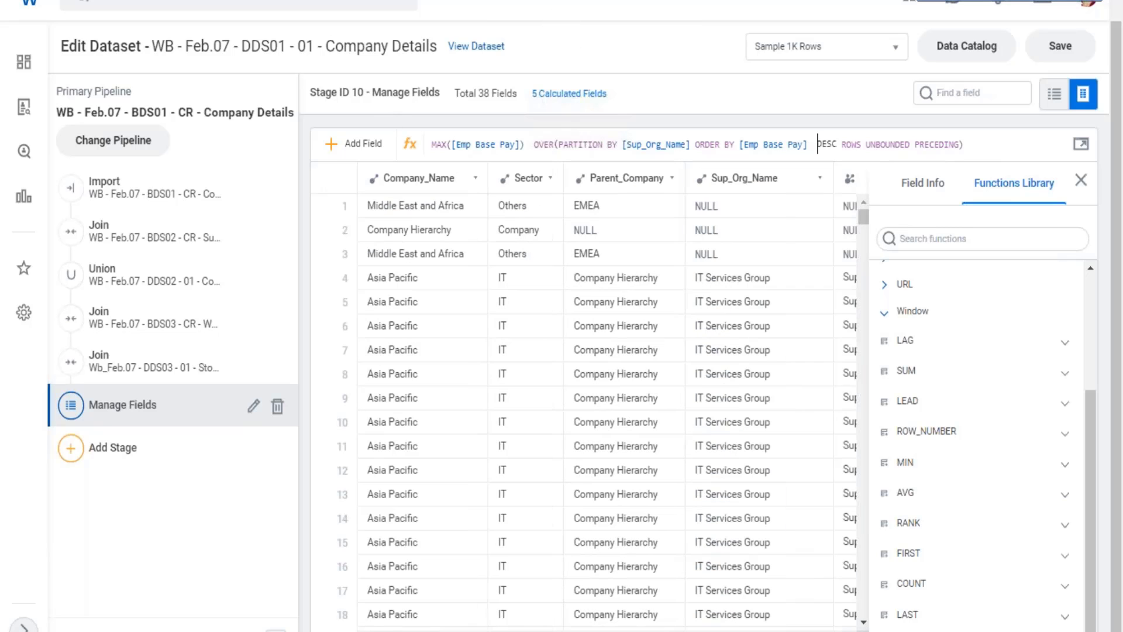
# Examine the Max Base Pay by Sup Org values against Emp Base Pay and the groups in the Sup_Org_Name field.
pyautogui.hscroll(20, 585, 404)
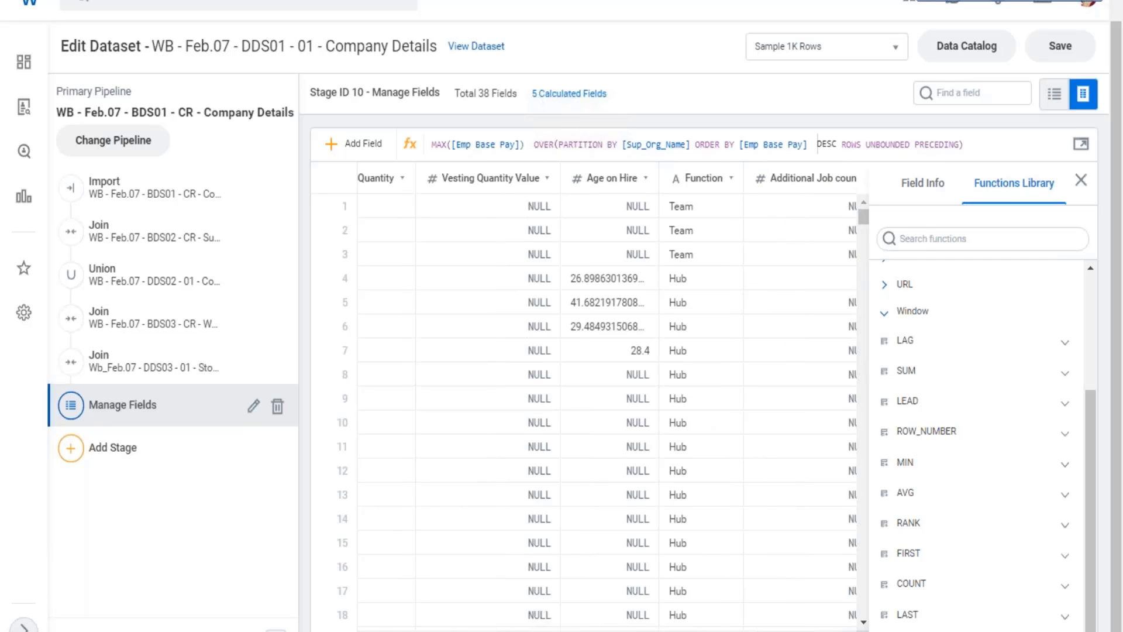
pyautogui.hscroll(5, 585, 404)
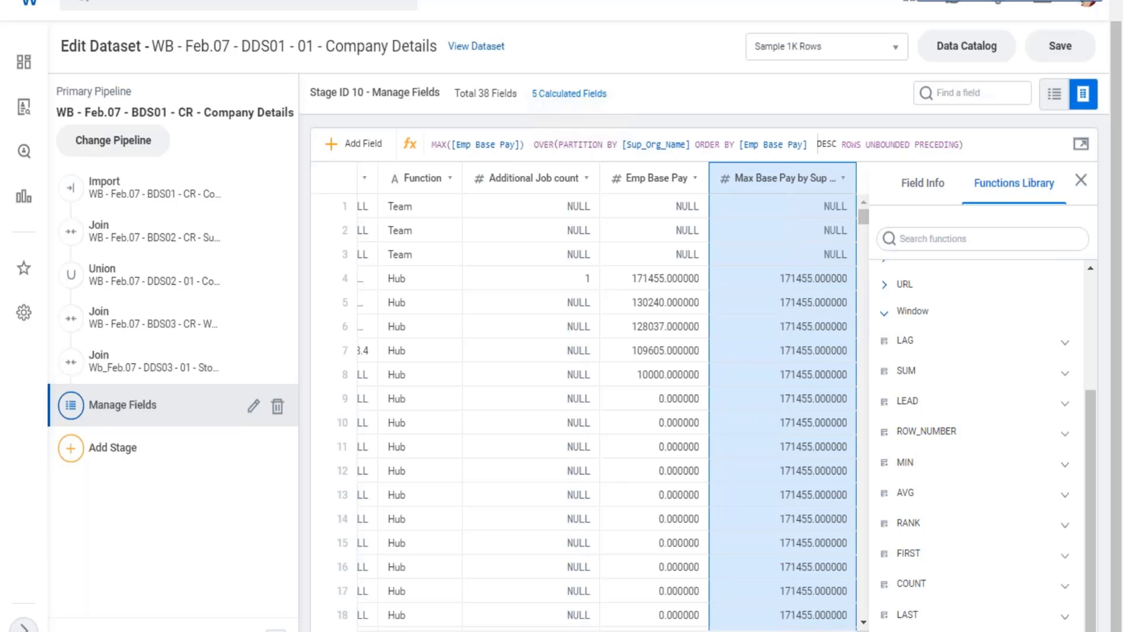
pyautogui.hscroll(-10, 608, 403)
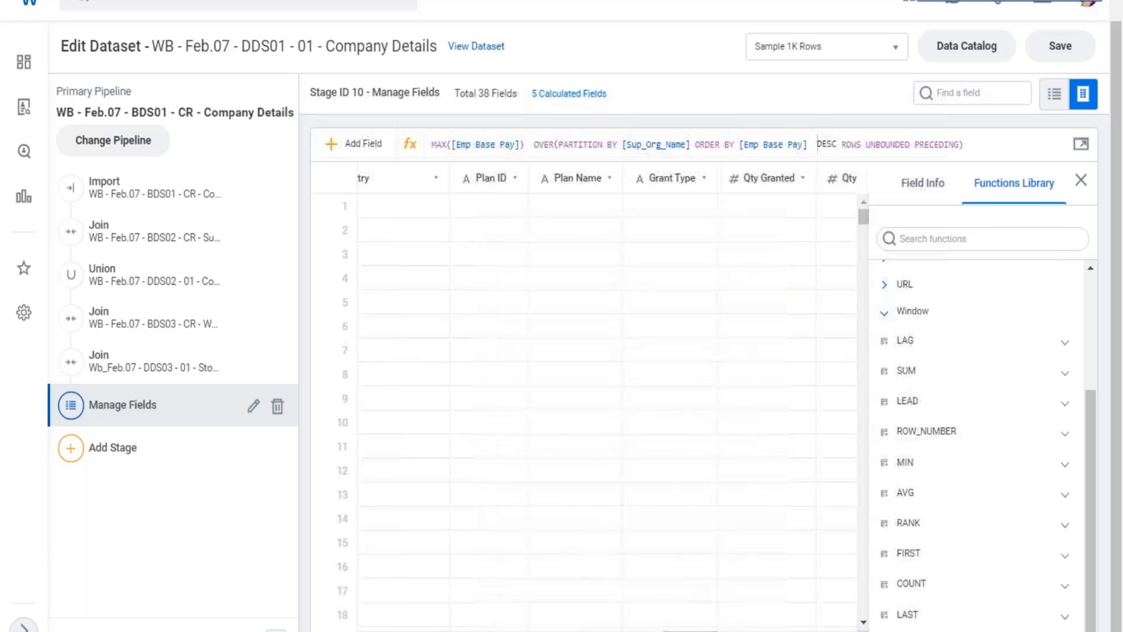
pyautogui.hscroll(-10, 607, 404)
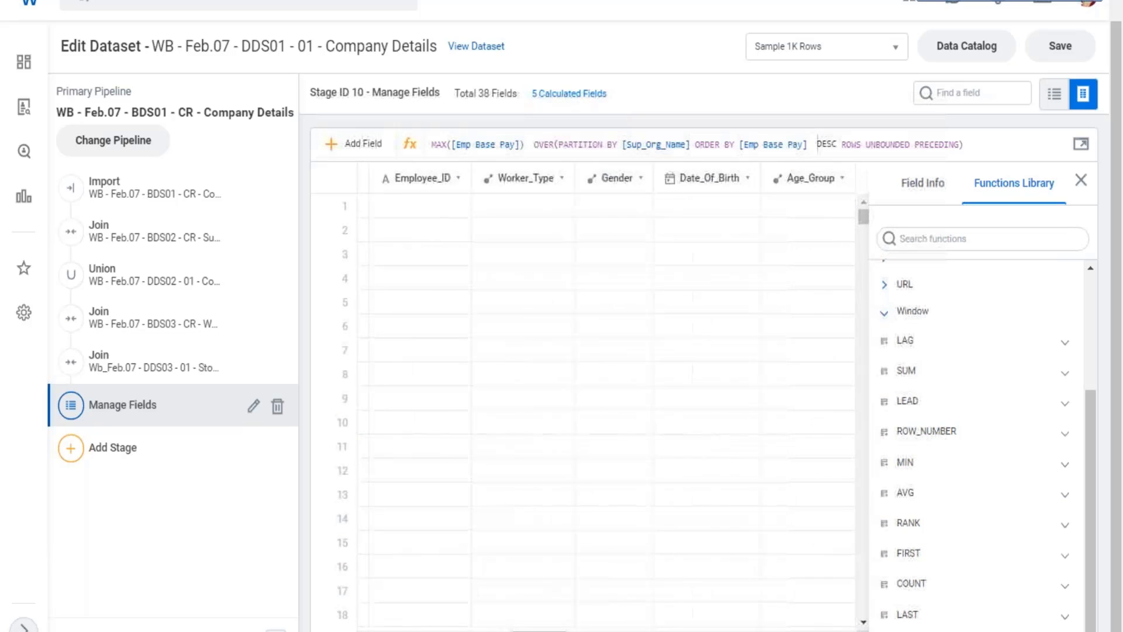
pyautogui.click(968, 99)
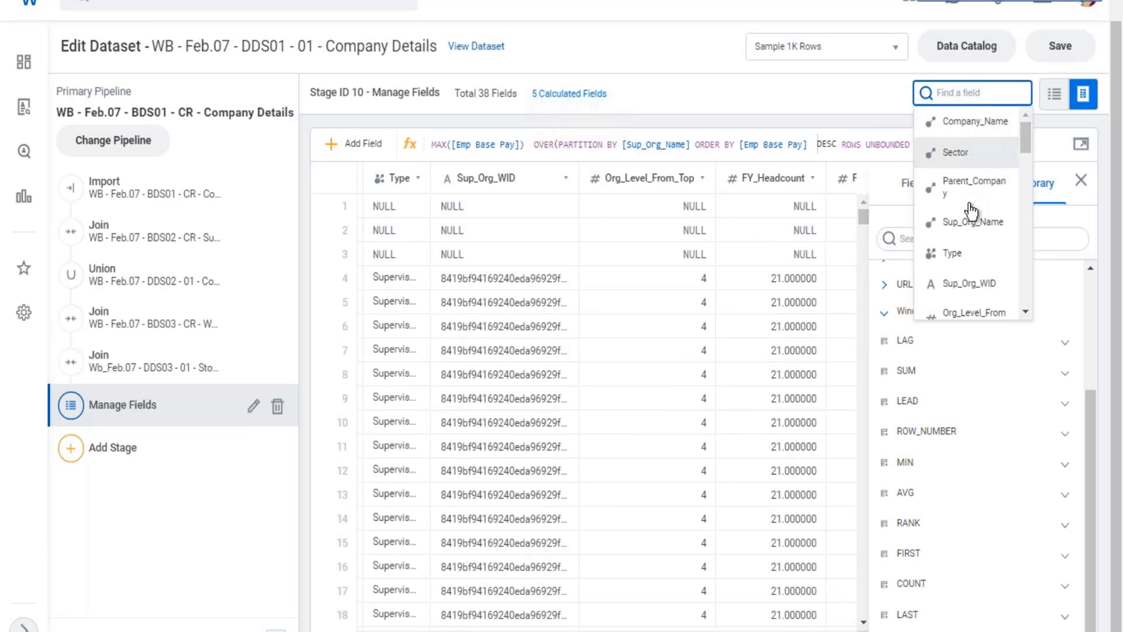
pyautogui.click(973, 222)
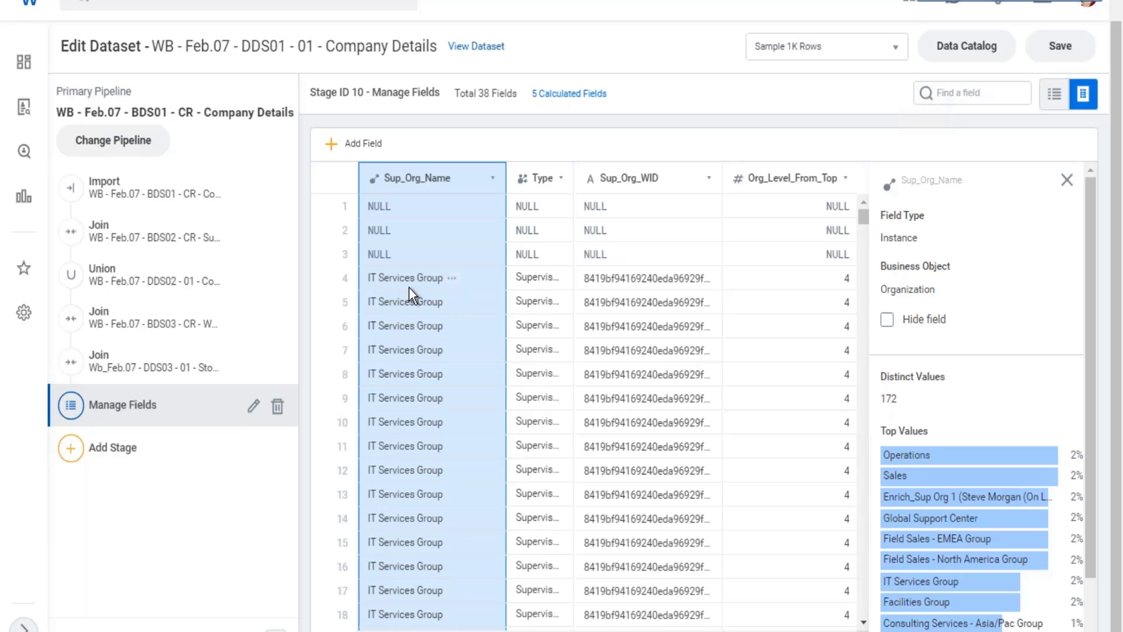
pyautogui.scroll(-3, 408, 286)
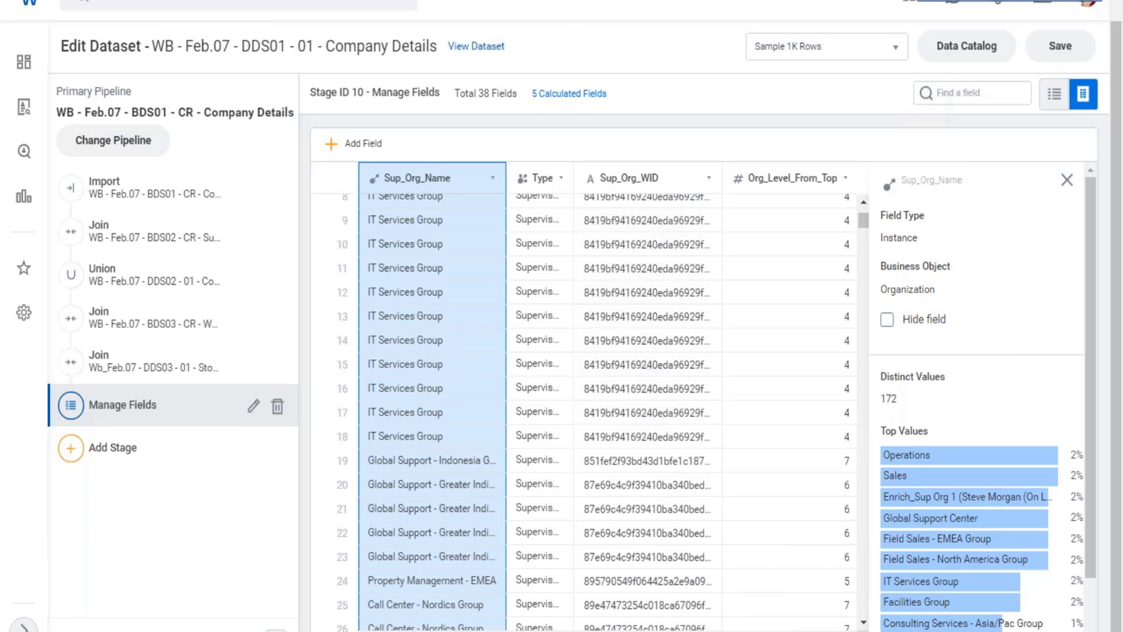
pyautogui.hscroll(10, 584, 398)
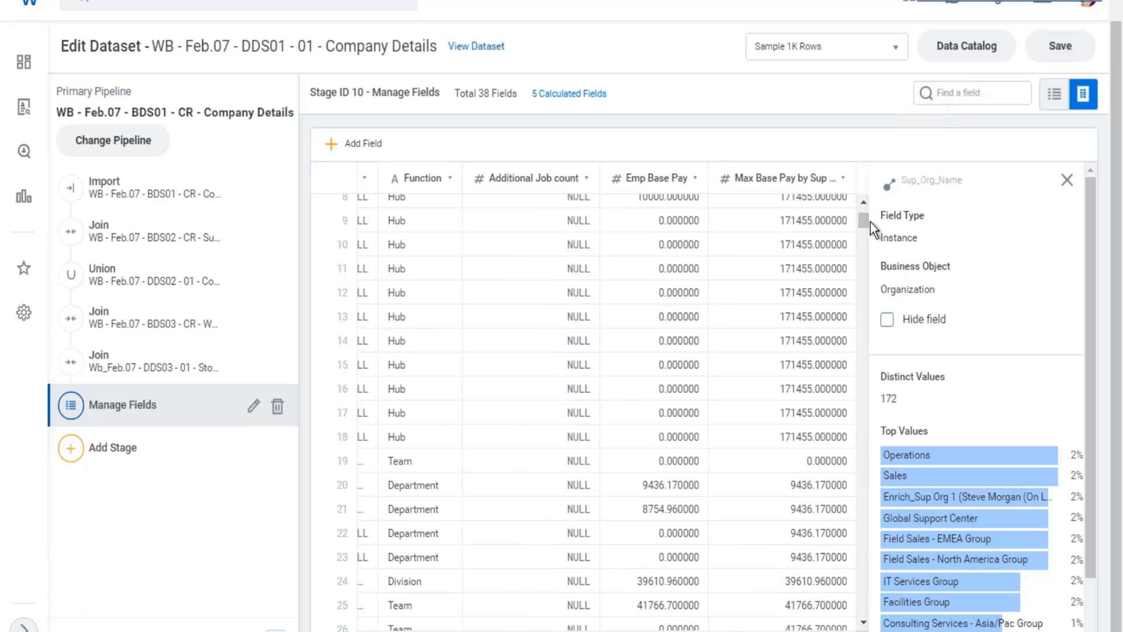
pyautogui.moveTo(864, 209); pyautogui.dragTo(864, 225)
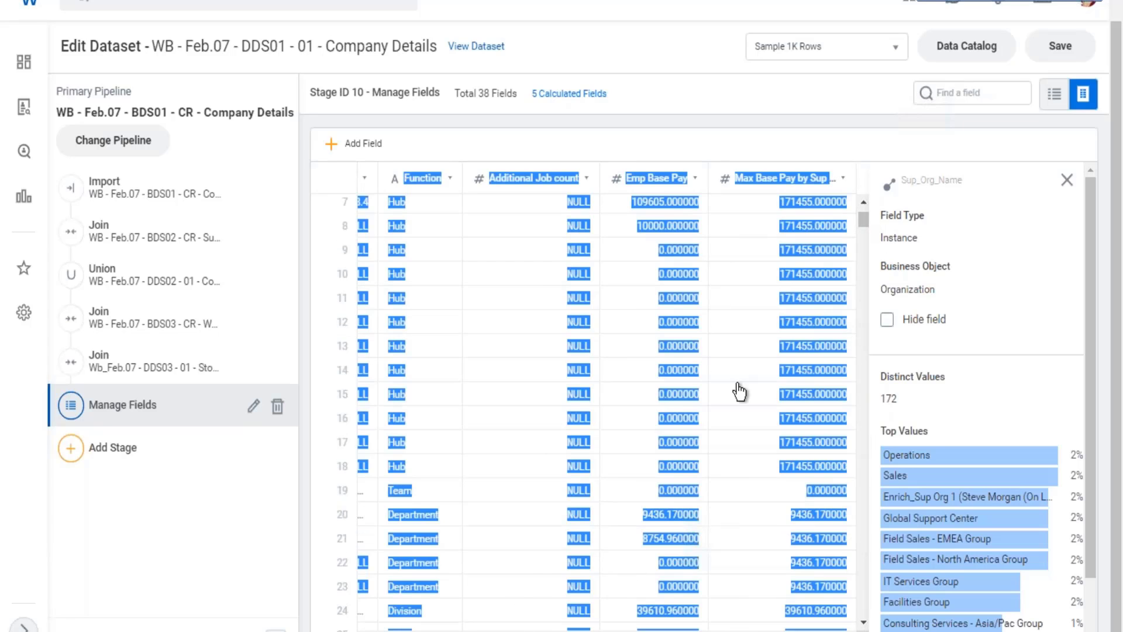
# Add [Gender] after [Sup_Org_Name] in the PARTITION BY clause of Max Base Pay by Sup Org and apply the expression.
pyautogui.scroll(3, 743, 345)
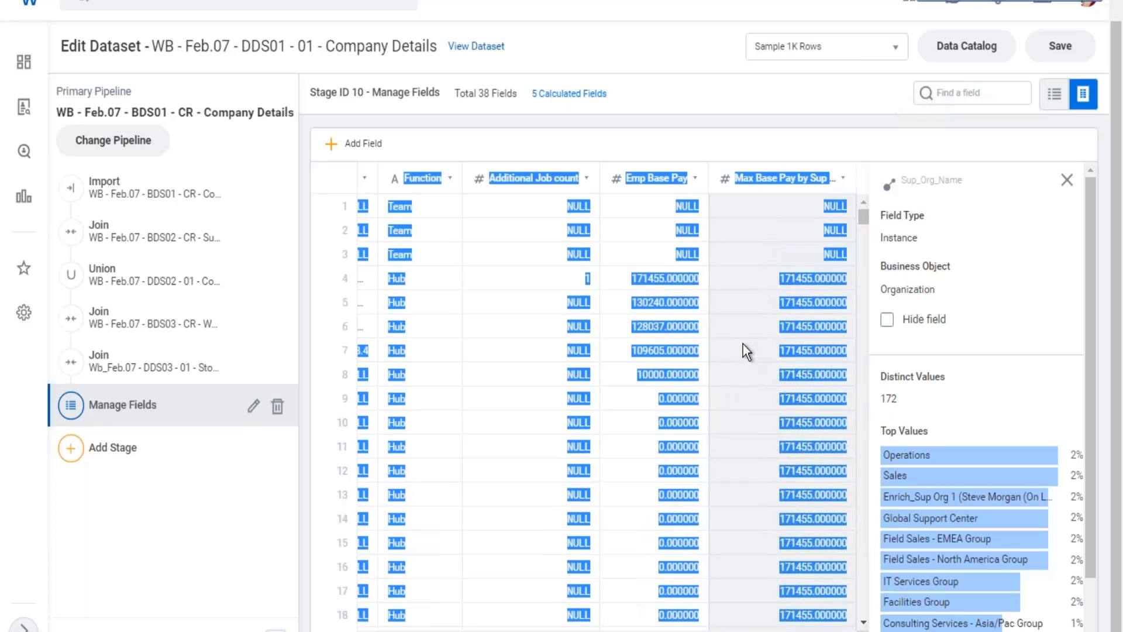
pyautogui.click(806, 256)
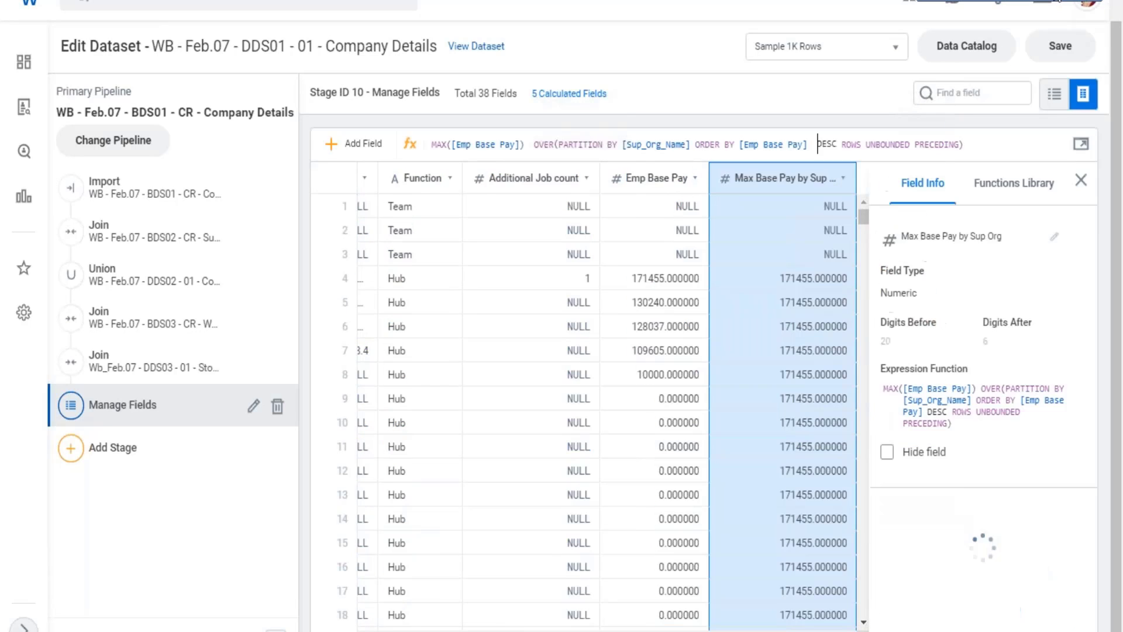
pyautogui.click(1053, 0)
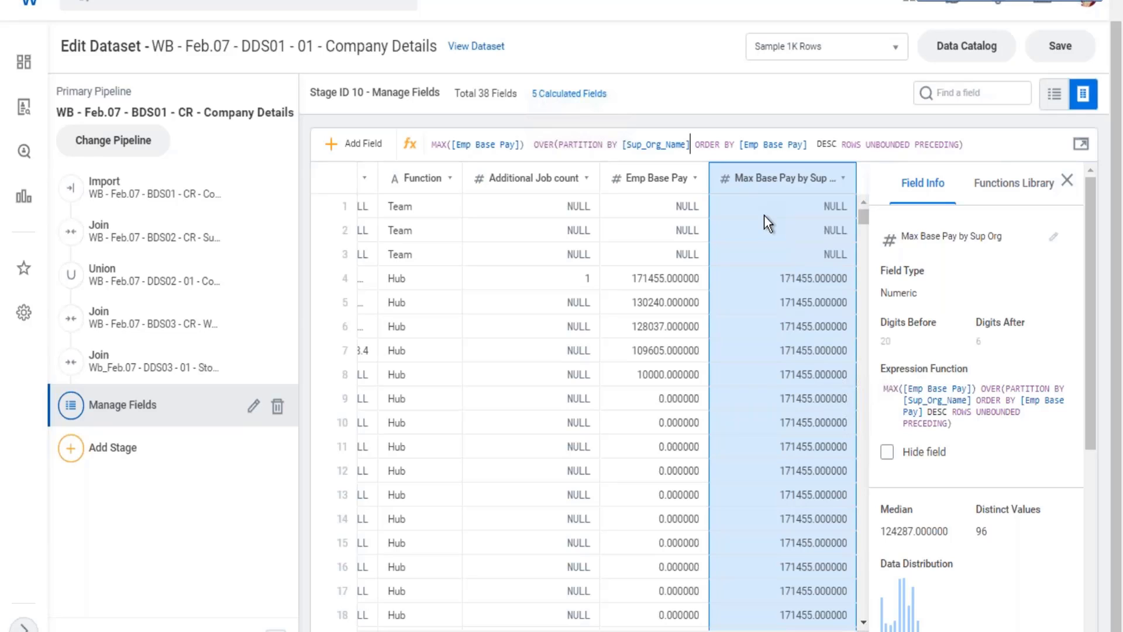
pyautogui.write(',[')
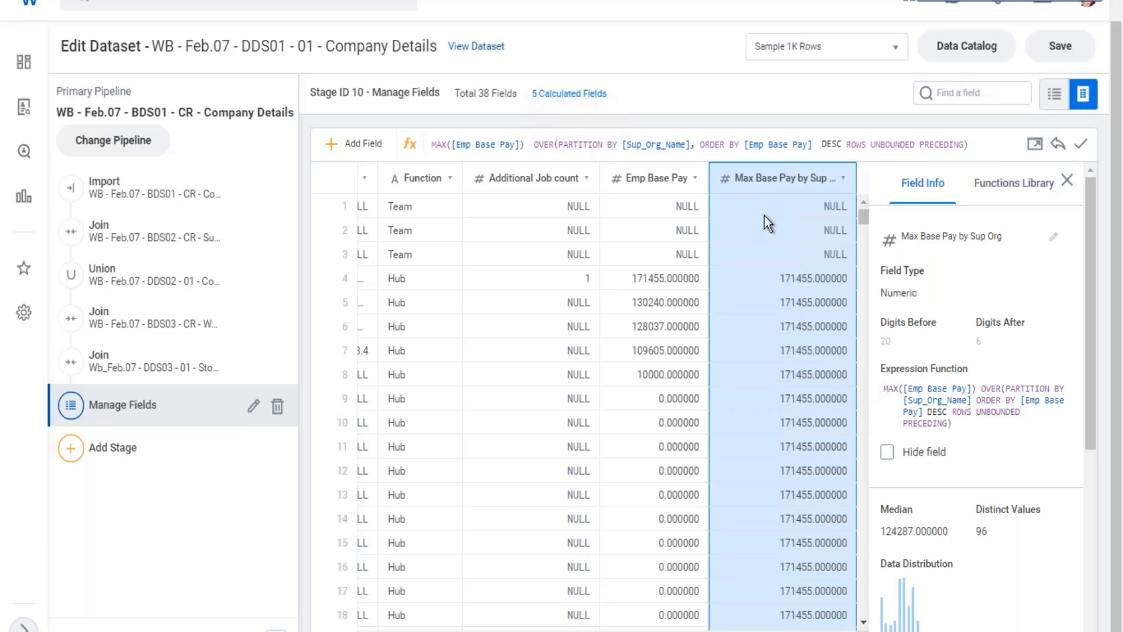
pyautogui.write('ge')
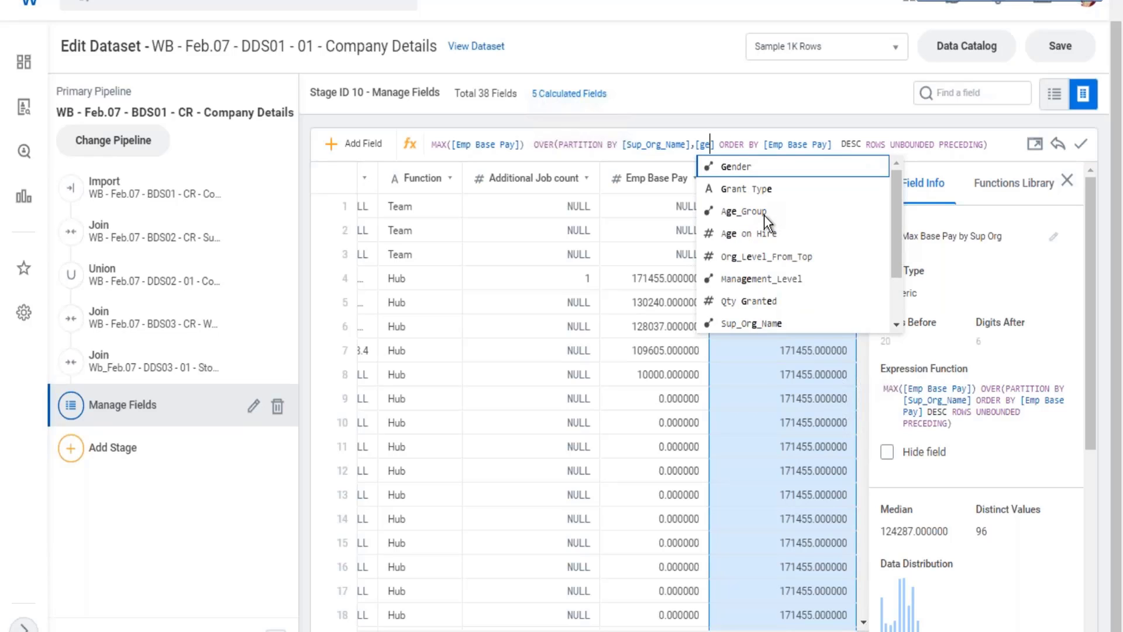
pyautogui.click(735, 166)
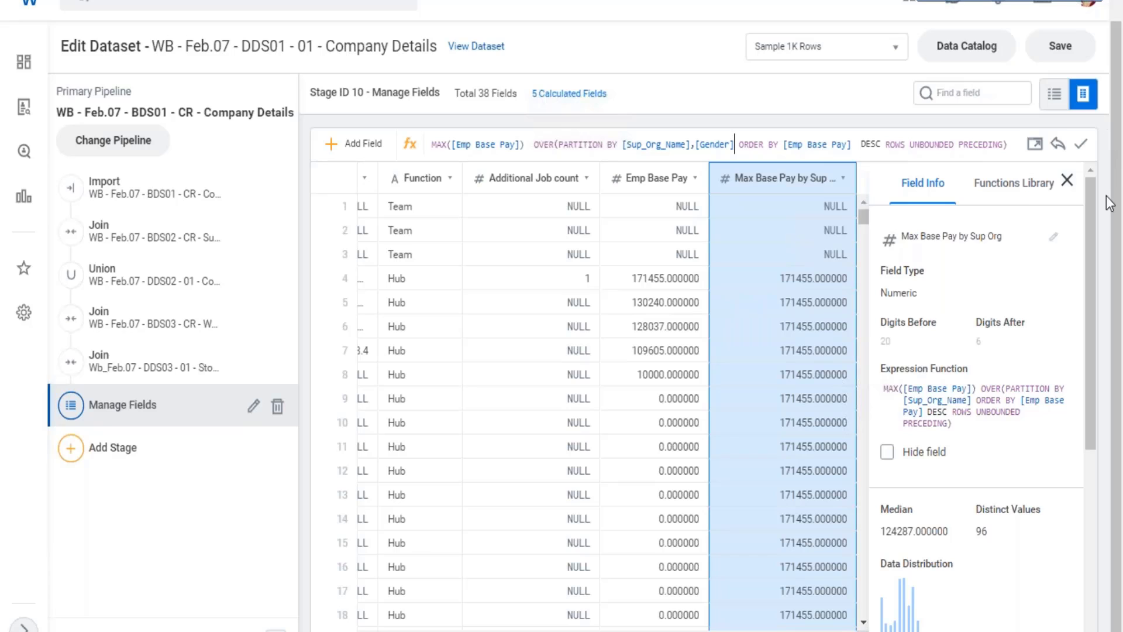
pyautogui.click(1081, 144)
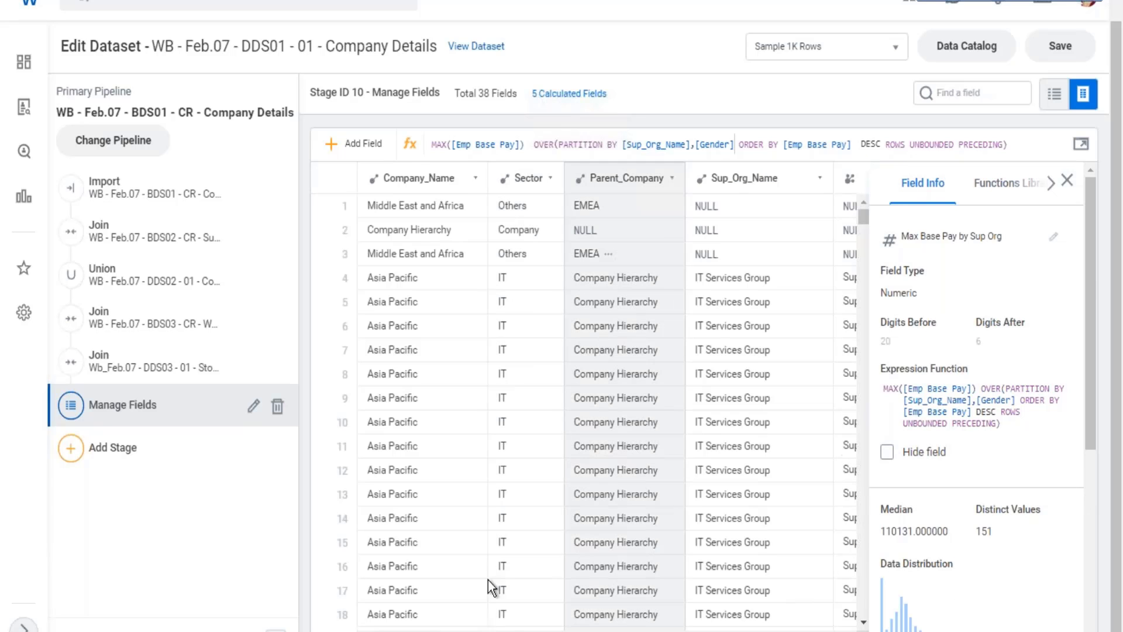
# Examine the recalculated Max Base Pay by Sup Org values against Emp Base Pay and the Sup_Org_Name groups.
pyautogui.hscroll(2, 585, 398)
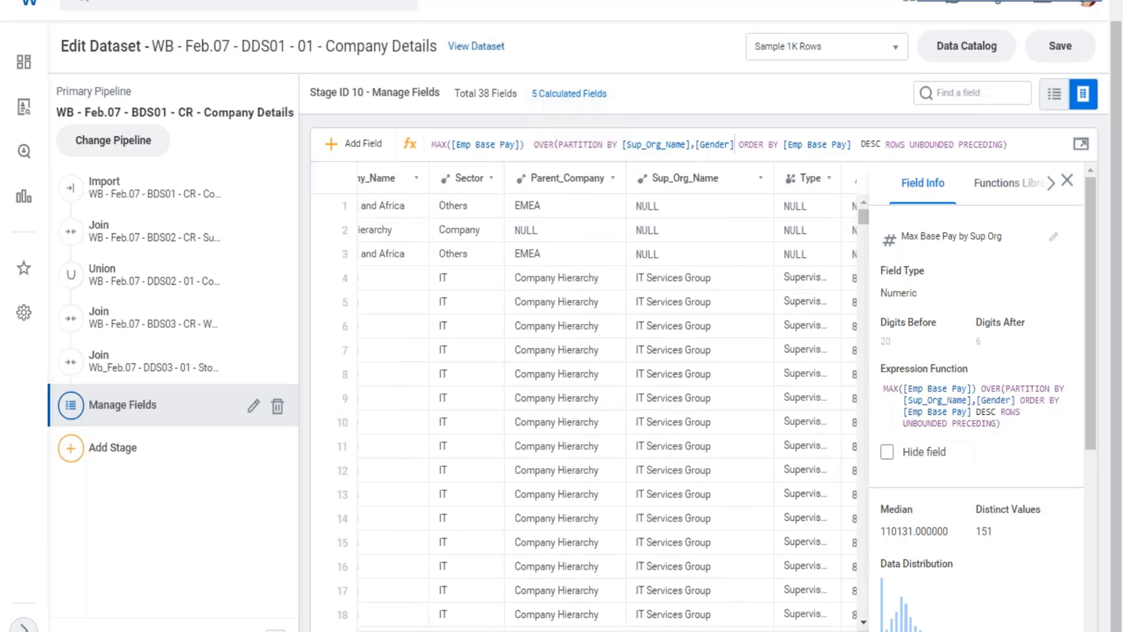
pyautogui.hscroll(10, 585, 398)
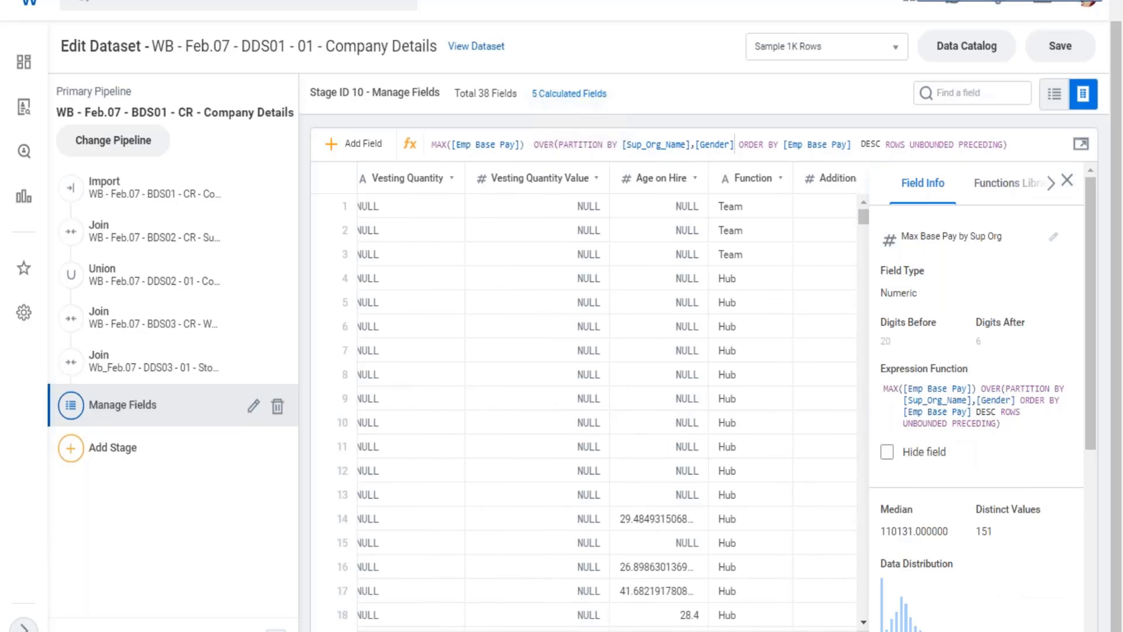
pyautogui.hscroll(5, 585, 398)
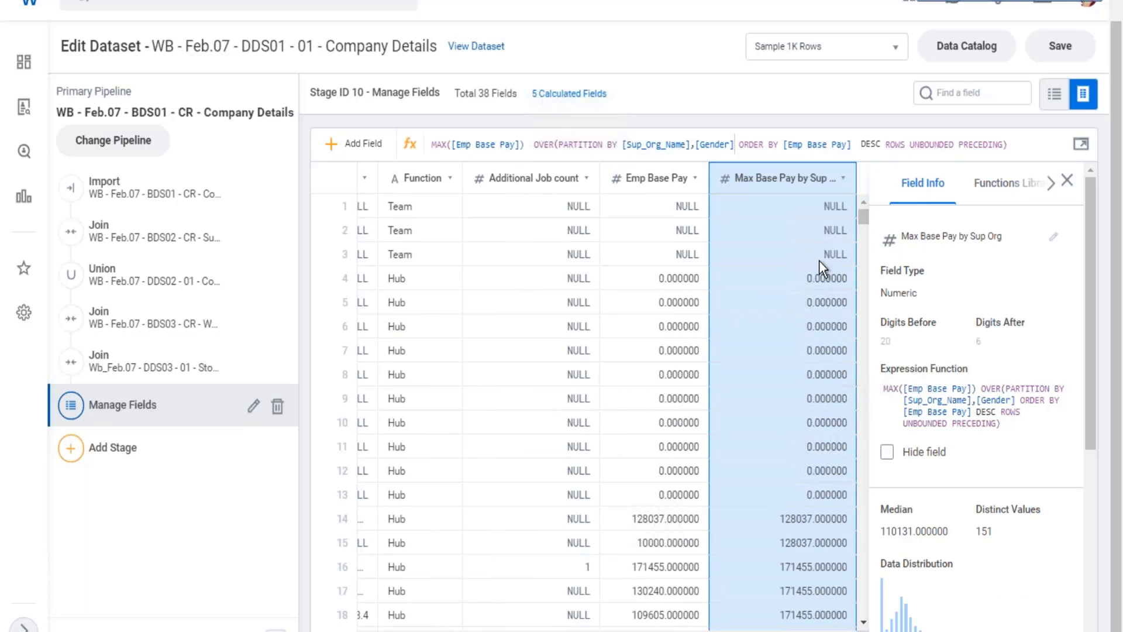
pyautogui.scroll(-2, 831, 285)
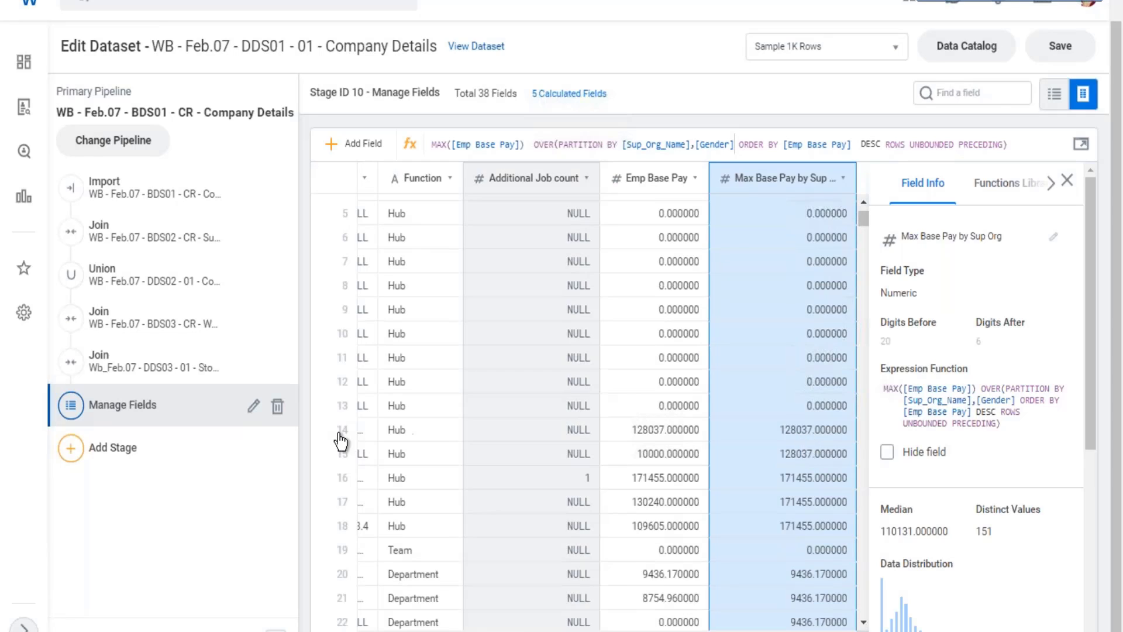
pyautogui.click(953, 95)
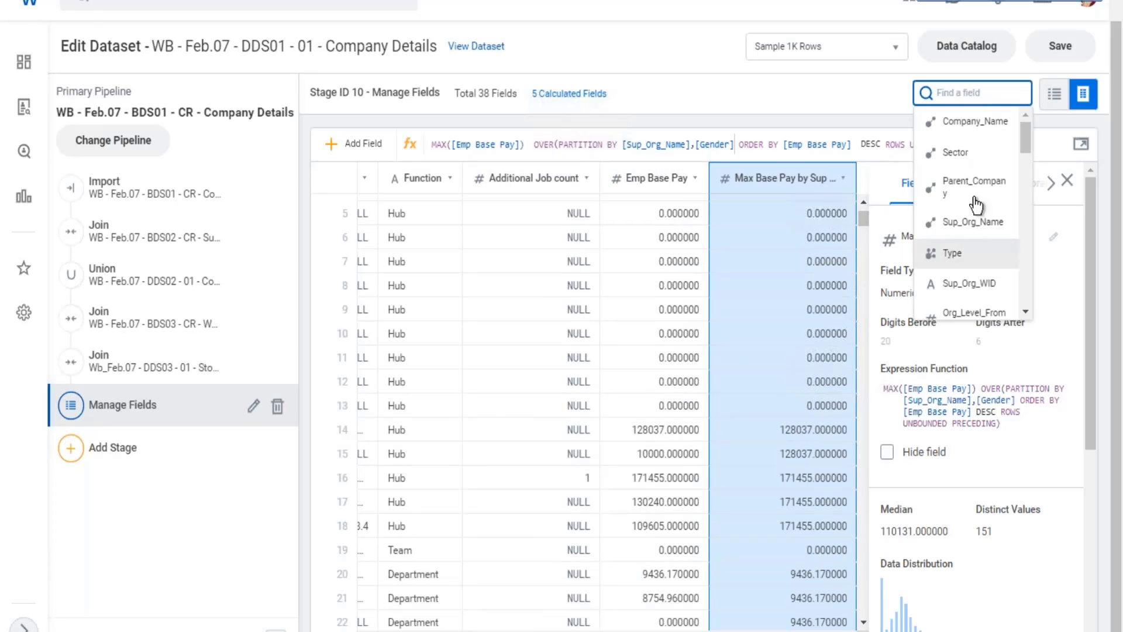
pyautogui.click(985, 223)
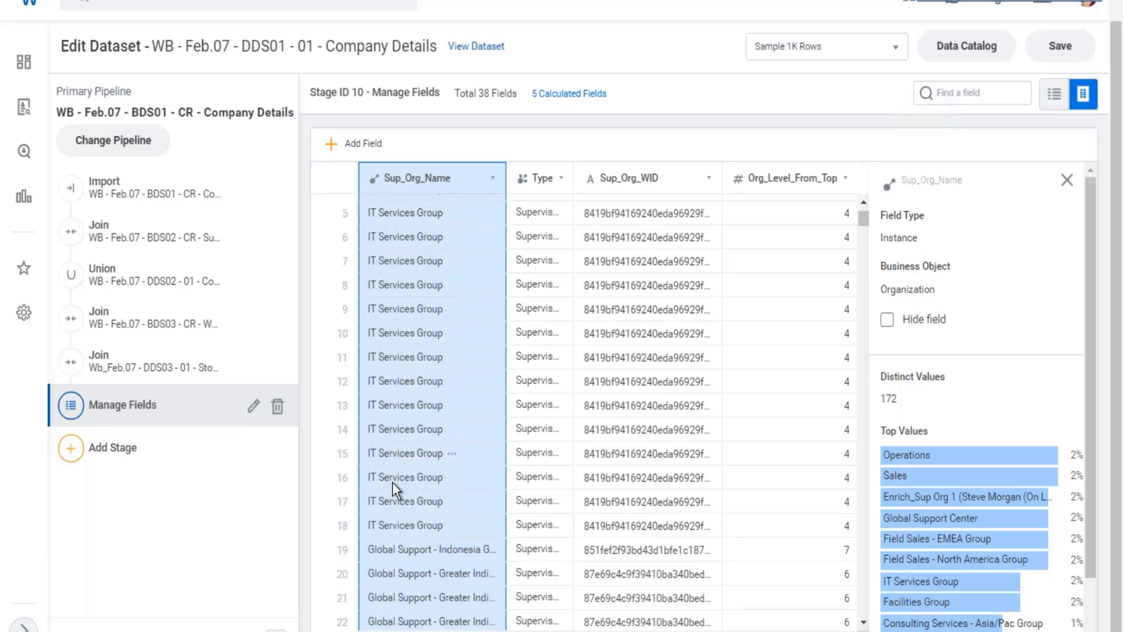
# Find the Gender field and compare its values with Emp Base Pay and Max Base Pay by Sup Org row by row.
pyautogui.click(968, 94)
pyautogui.scroll(-3, 971, 222)
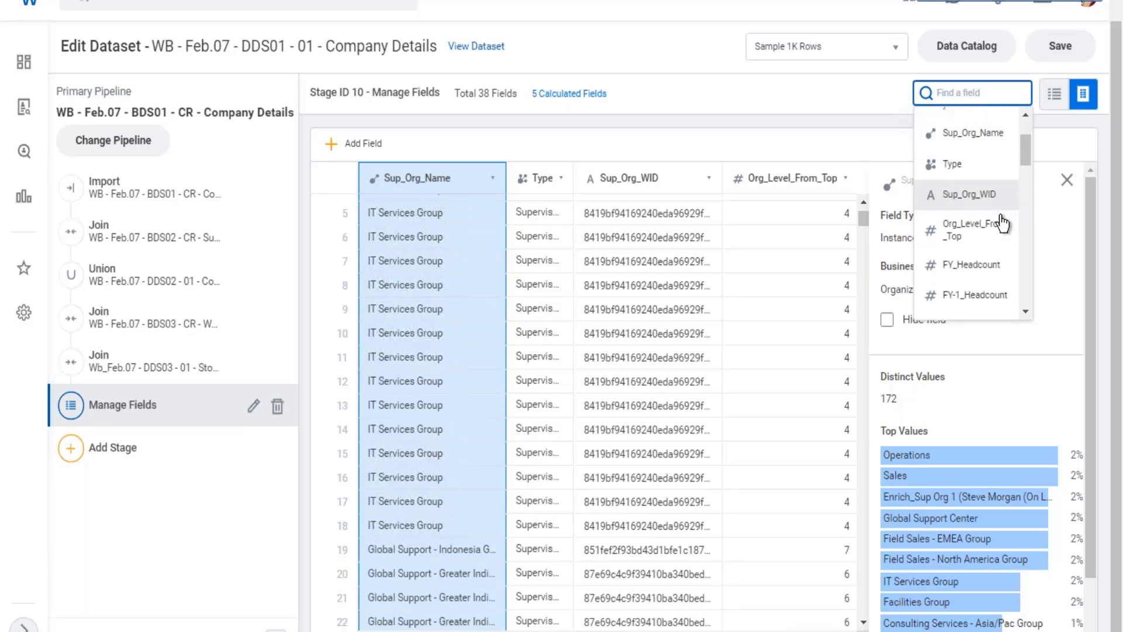
pyautogui.scroll(-6, 1005, 221)
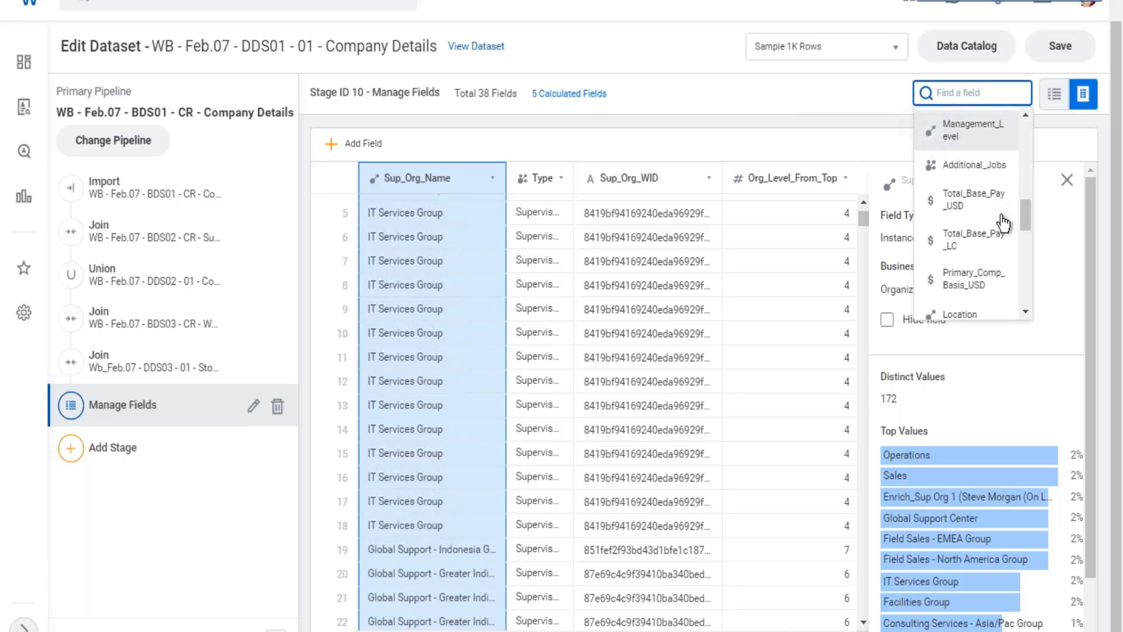
pyautogui.scroll(-3, 1005, 221)
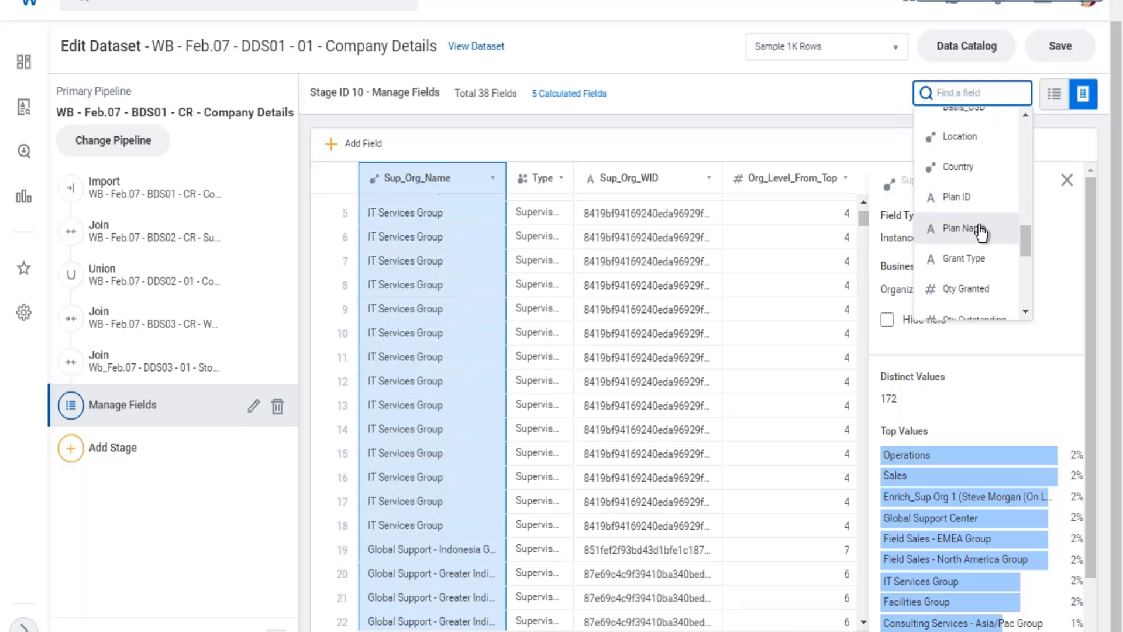
pyautogui.scroll(-2, 998, 231)
pyautogui.scroll(-4, 986, 214)
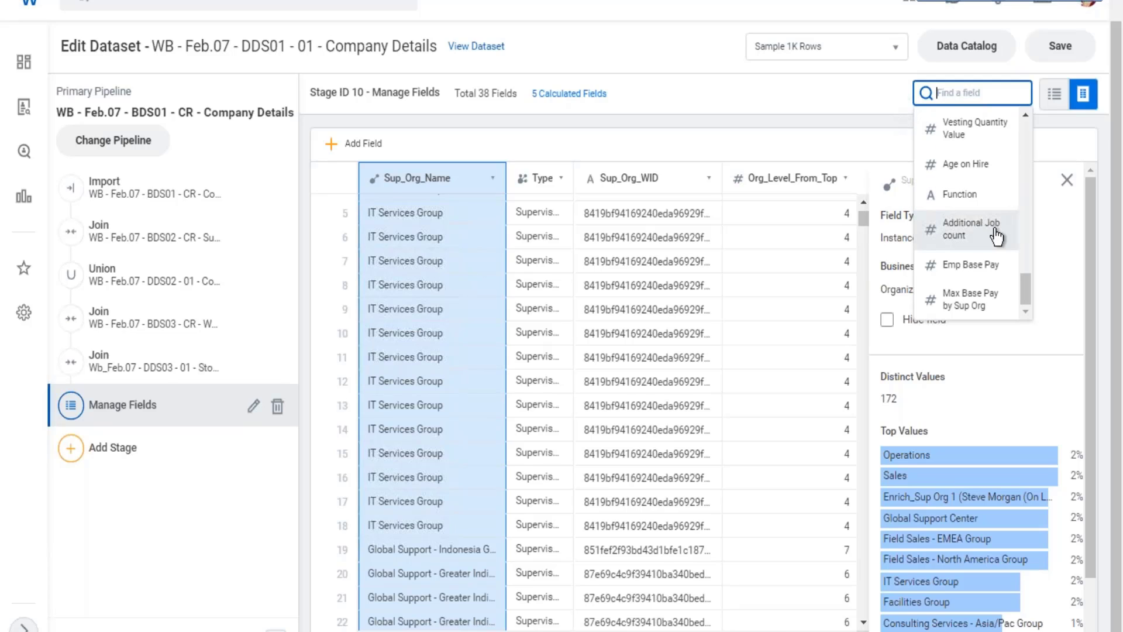
pyautogui.scroll(3, 999, 232)
pyautogui.scroll(2, 1001, 230)
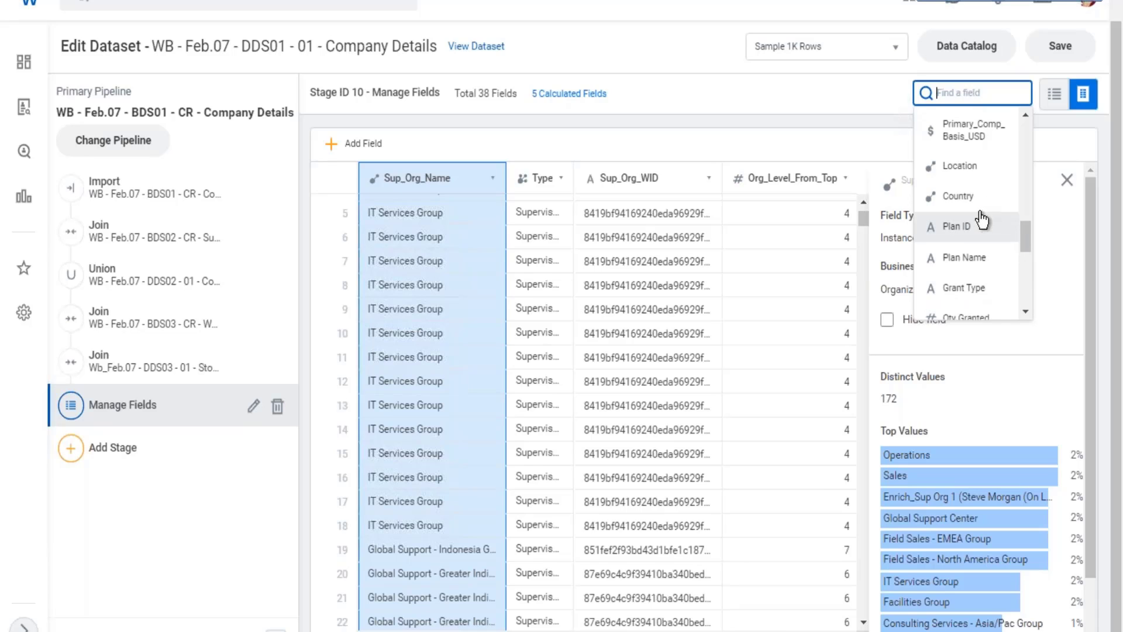
pyautogui.scroll(1, 991, 222)
pyautogui.scroll(5, 989, 218)
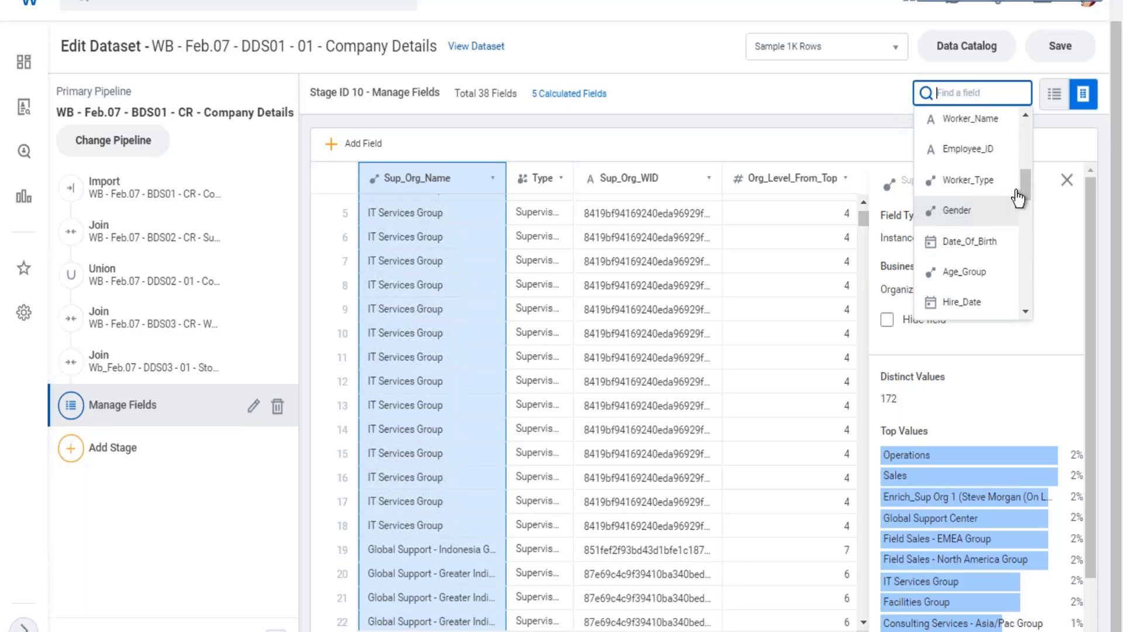
pyautogui.click(985, 213)
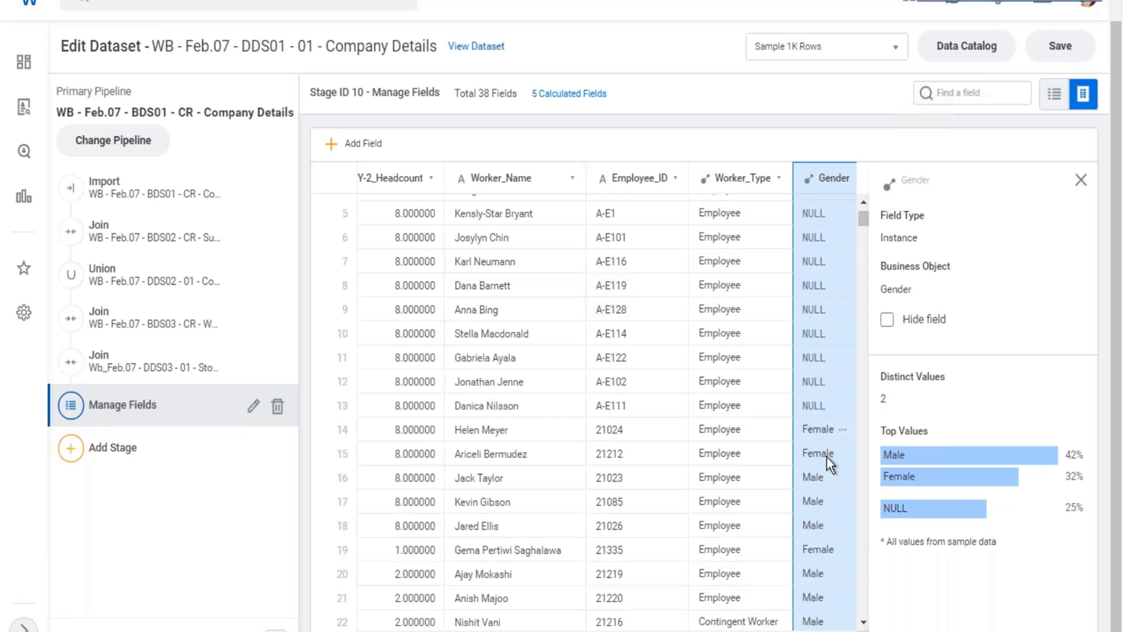
pyautogui.hscroll(10, 582, 409)
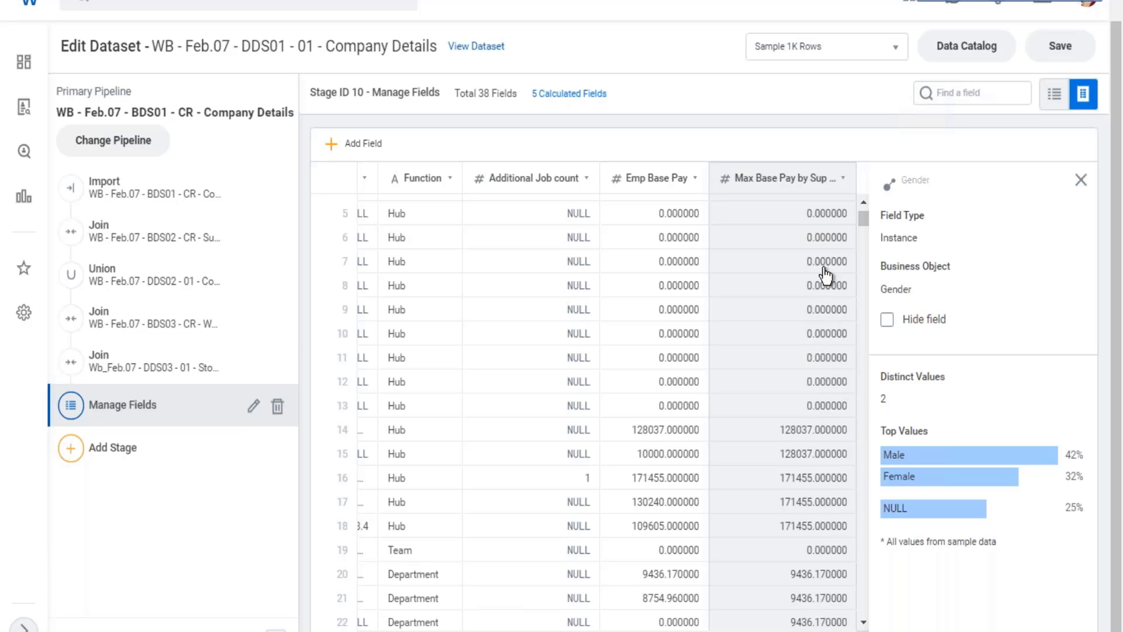
pyautogui.scroll(-15, 799, 426)
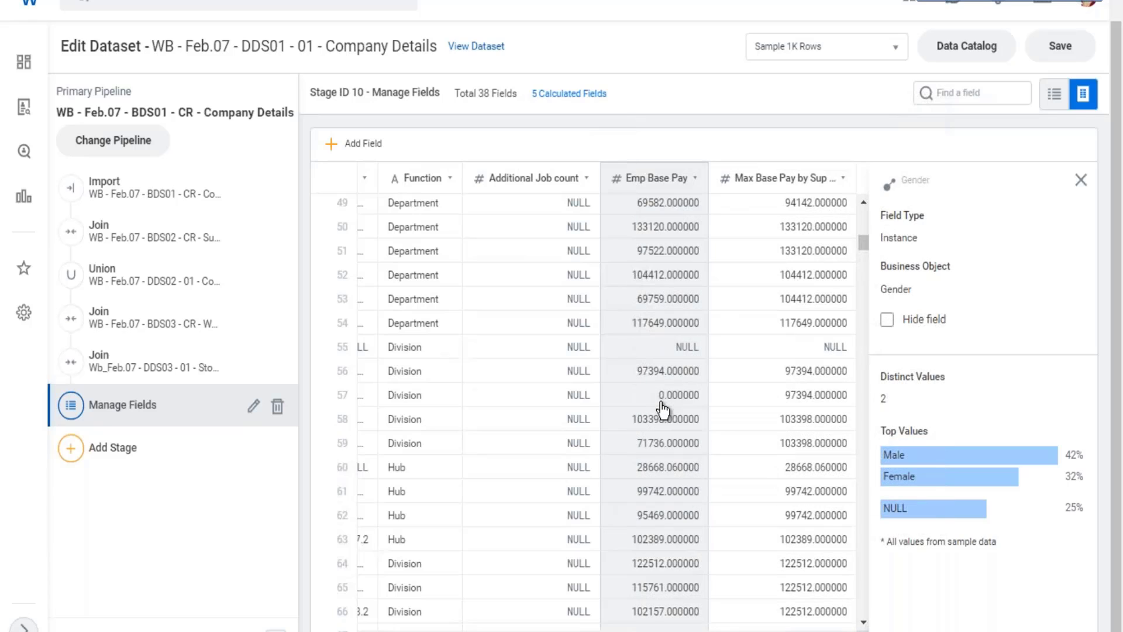
# View the function categories available for the Emp Base Pay field and save the dataset.
pyautogui.click(659, 406)
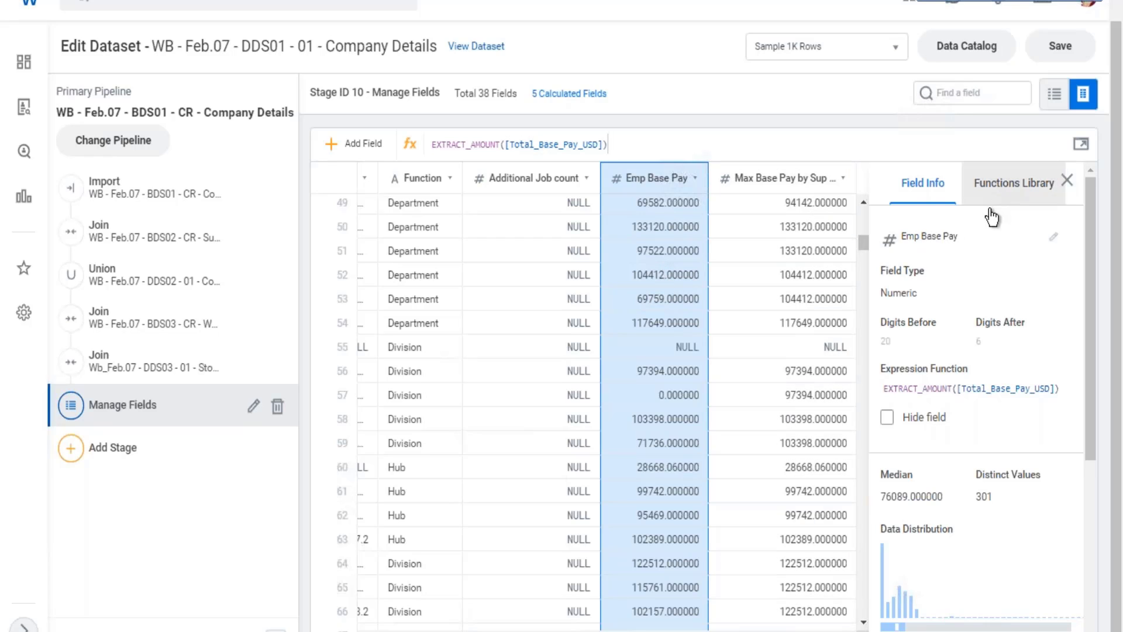
pyautogui.click(985, 186)
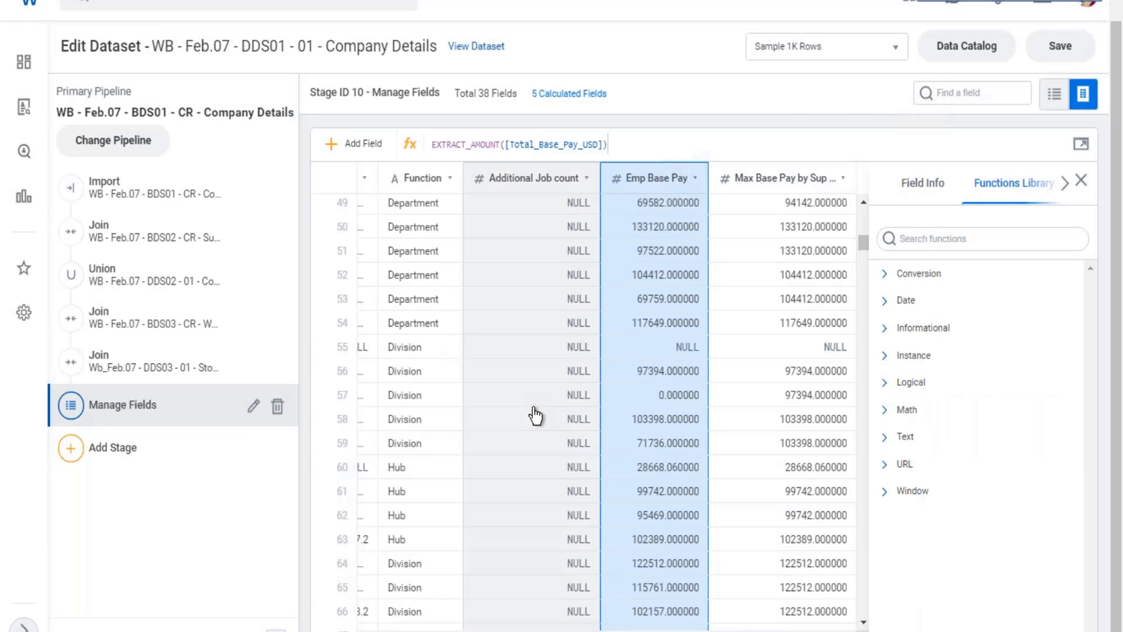
pyautogui.click(1065, 46)
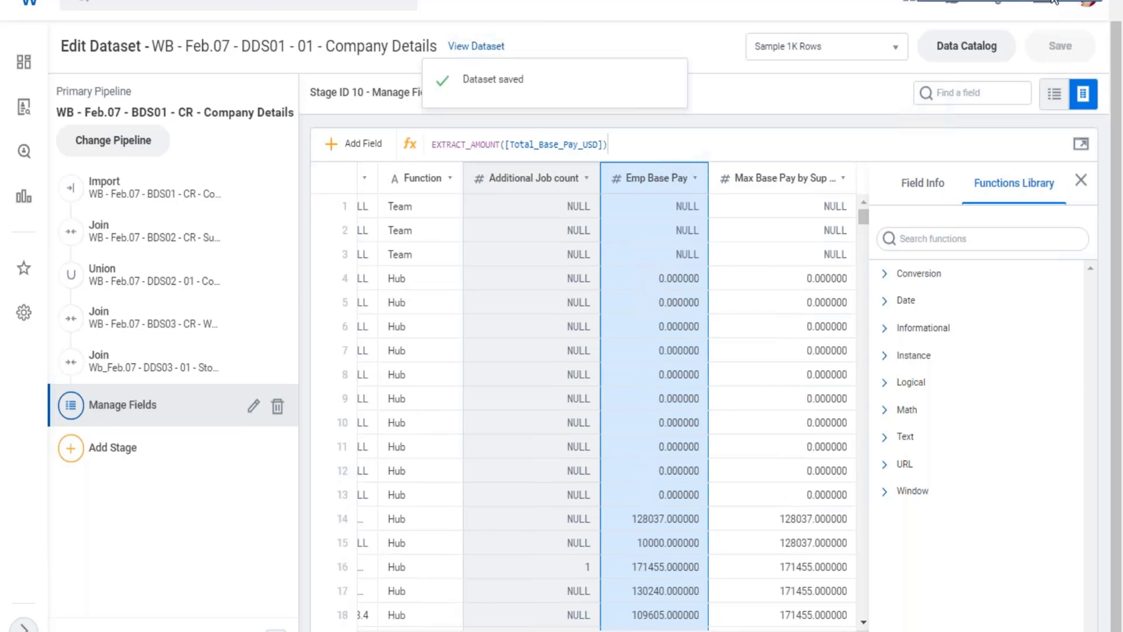
# Switch to the Excel notes, select the Prism Calc fields cell on the 27.02 sheet and save the workbook.
pyautogui.hotkey('alt', 'Tab')
pyautogui.click(663, 386)
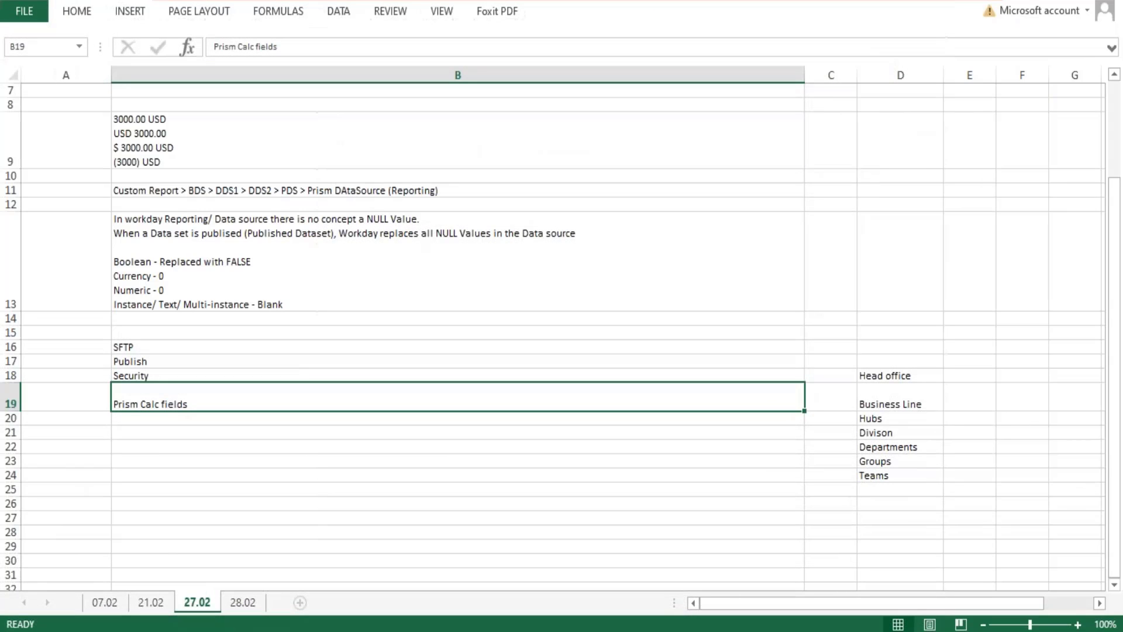
pyautogui.hotkey('ctrl', 's')
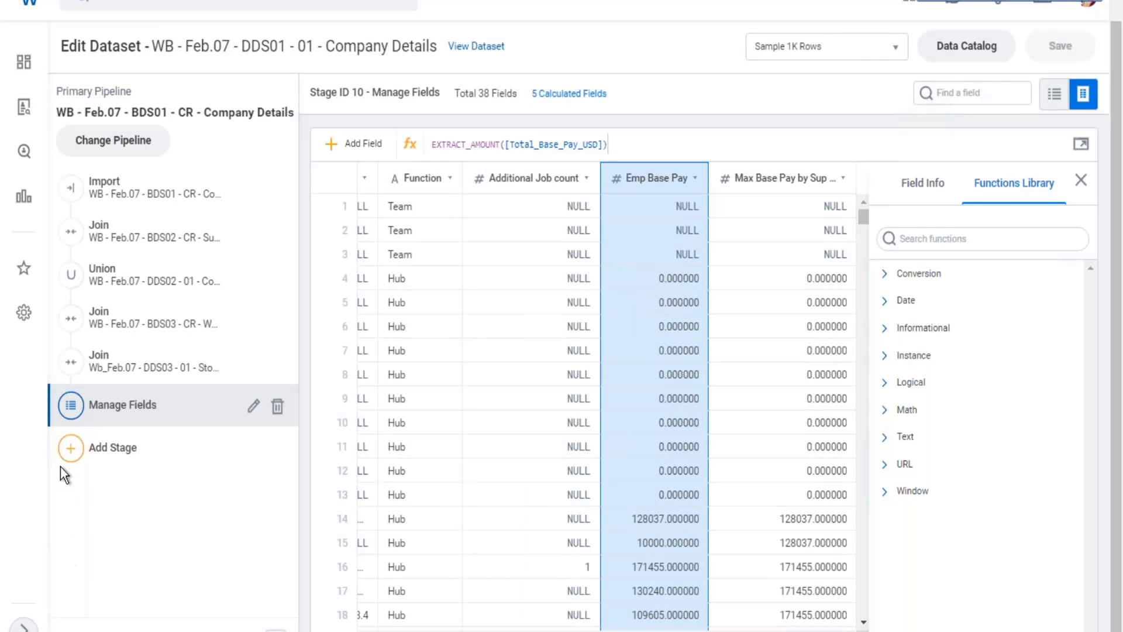
# Add a second Manage Fields stage to the end of the primary pipeline with all fields included.
pyautogui.click(76, 453)
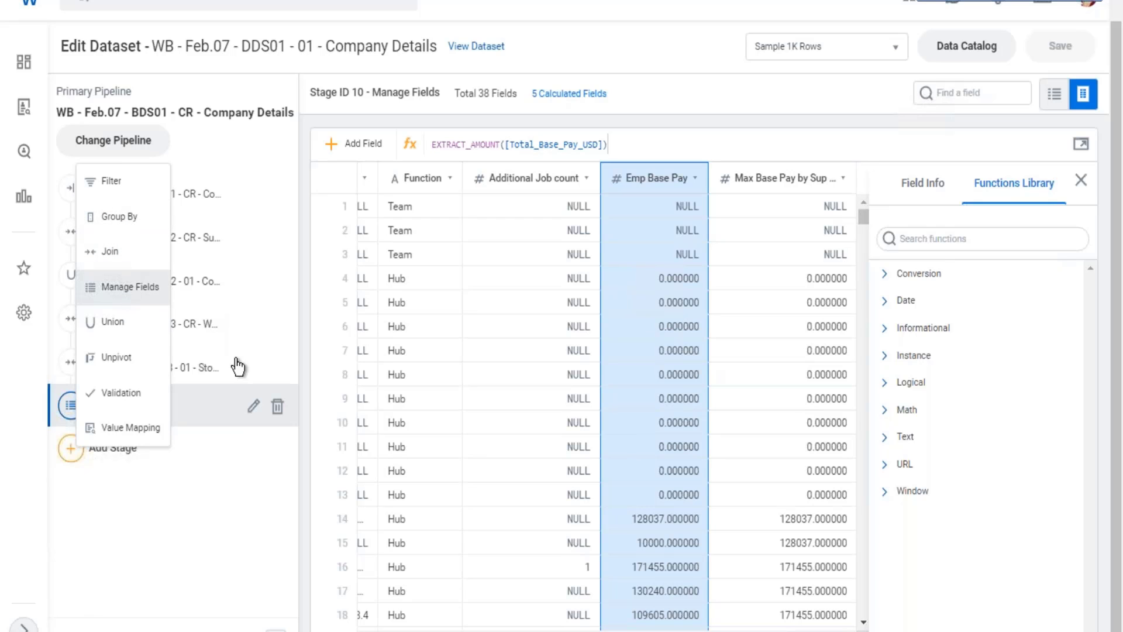
pyautogui.click(130, 287)
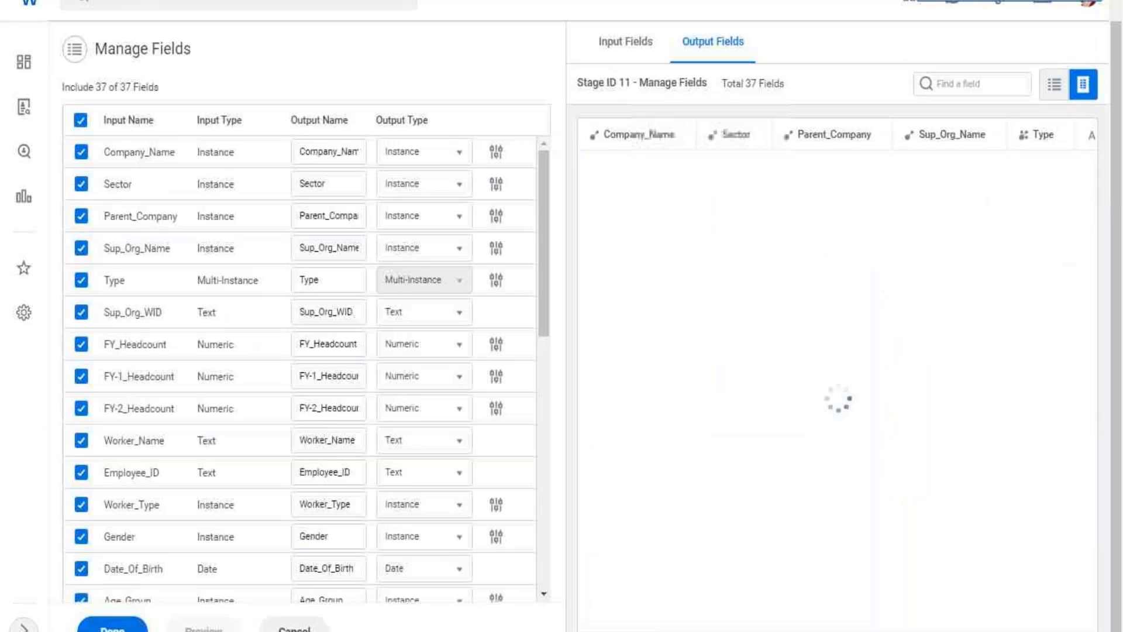
pyautogui.click(119, 628)
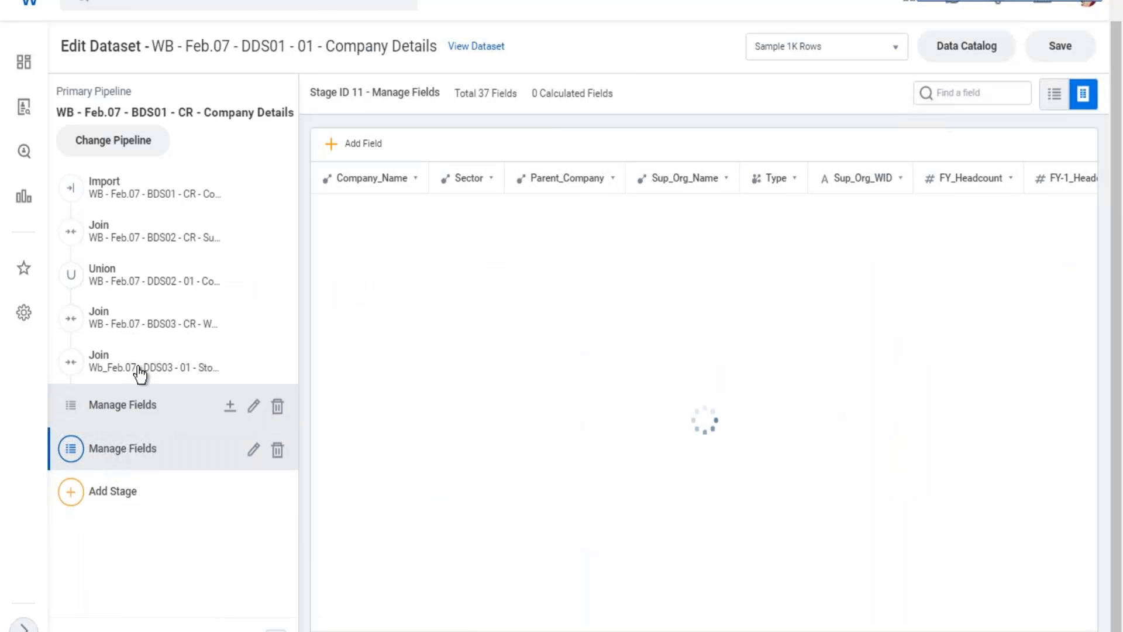
# Compare the data of the last Join stage with that of the first Manage Fields stage in the pipeline.
pyautogui.click(149, 366)
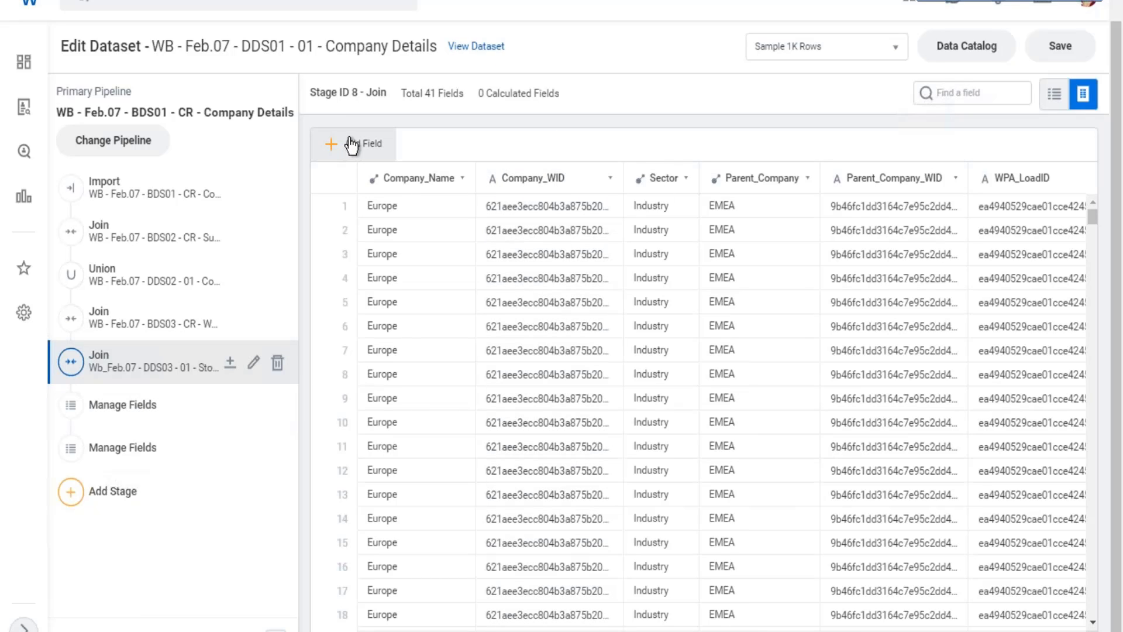
pyautogui.click(144, 410)
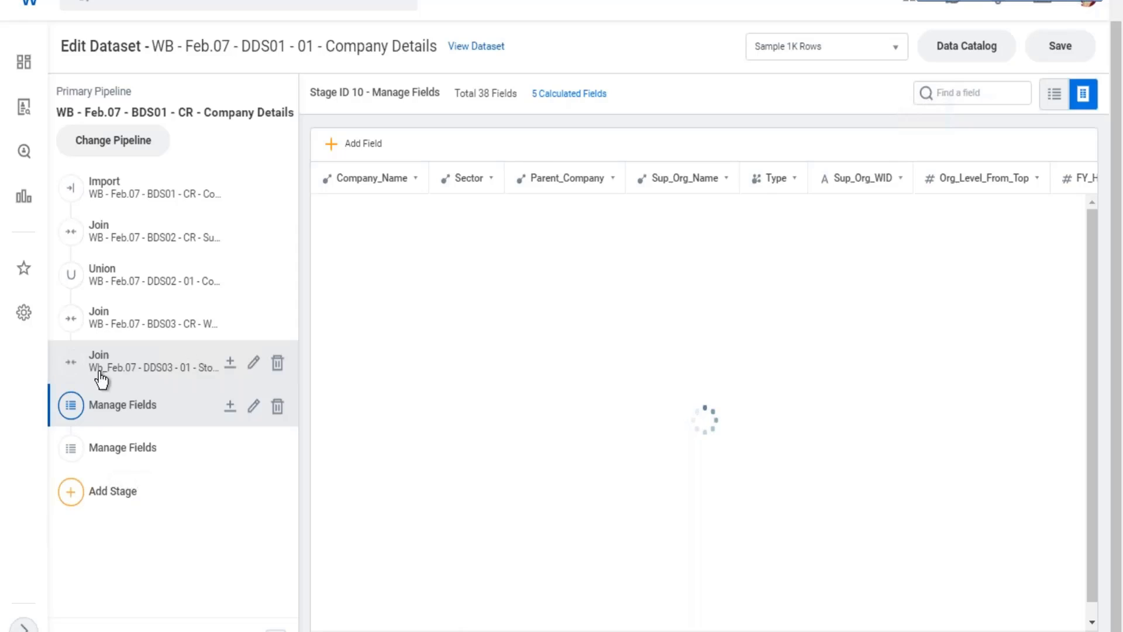
pyautogui.click(127, 368)
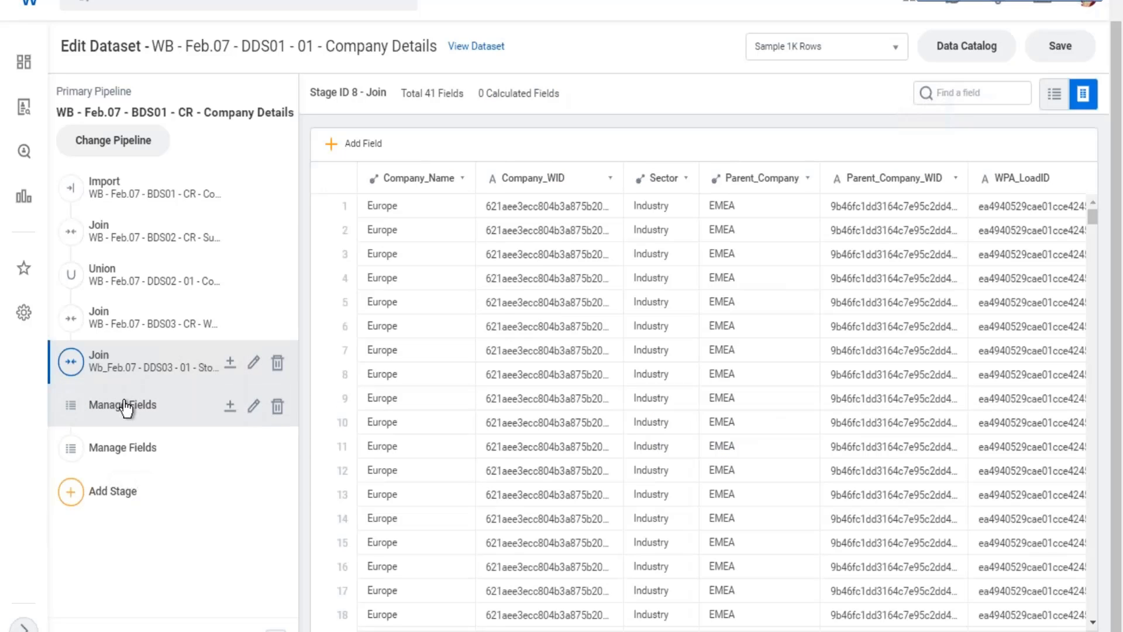
pyautogui.click(176, 422)
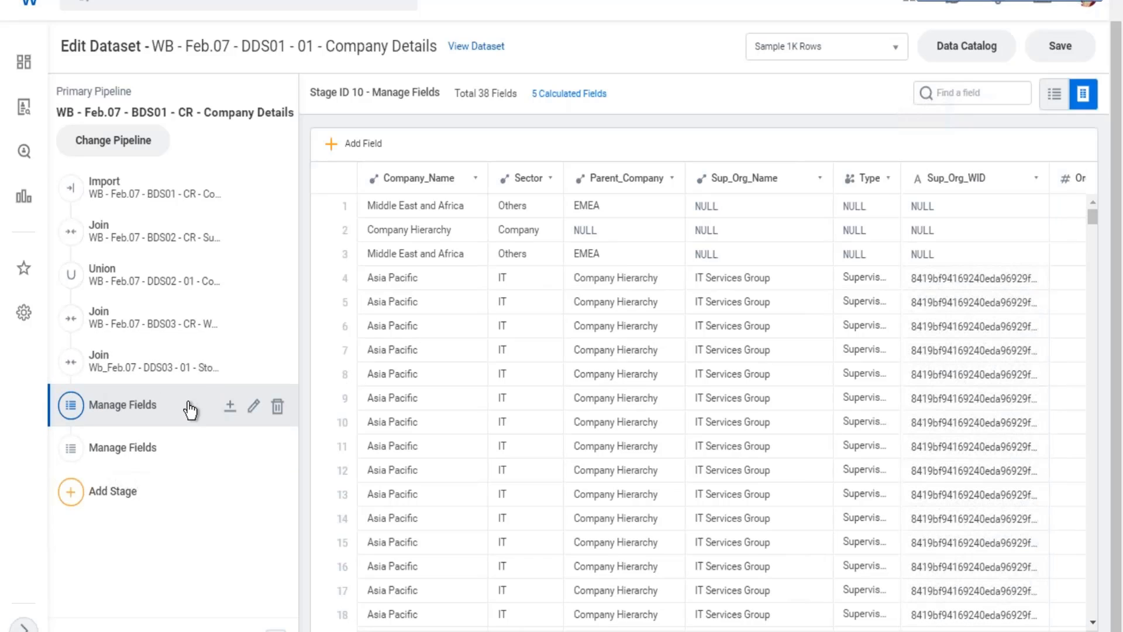
# Edit the second Manage Fields stage and set the Age on Hire output type to Numeric with 2 digits after the decimal.
pyautogui.click(110, 461)
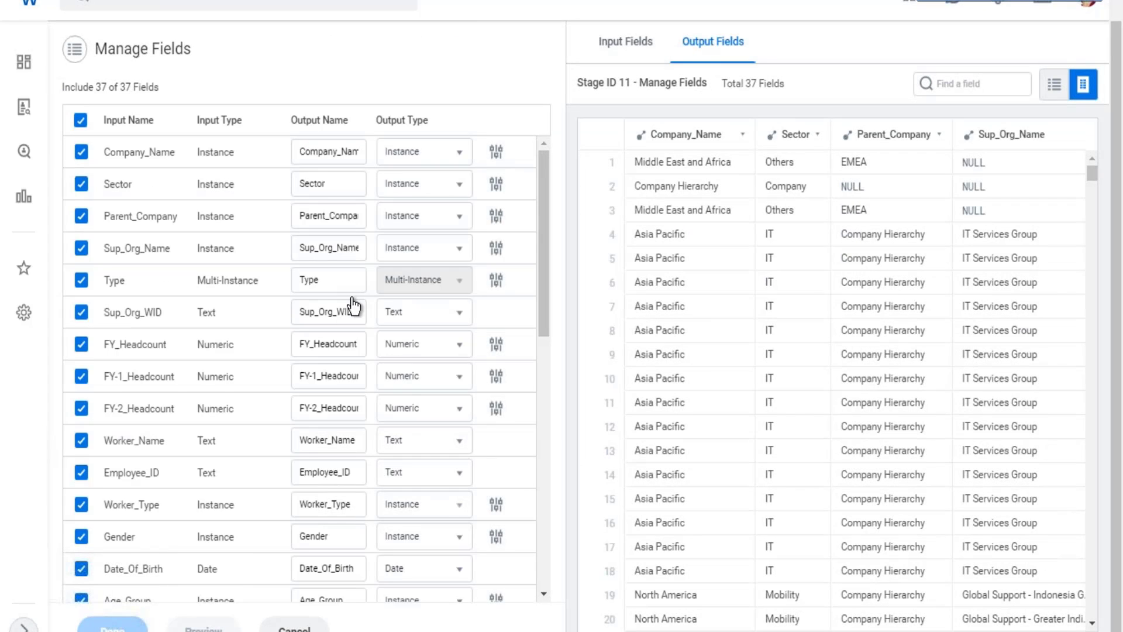
pyautogui.scroll(-10, 351, 310)
pyautogui.scroll(-1, 261, 425)
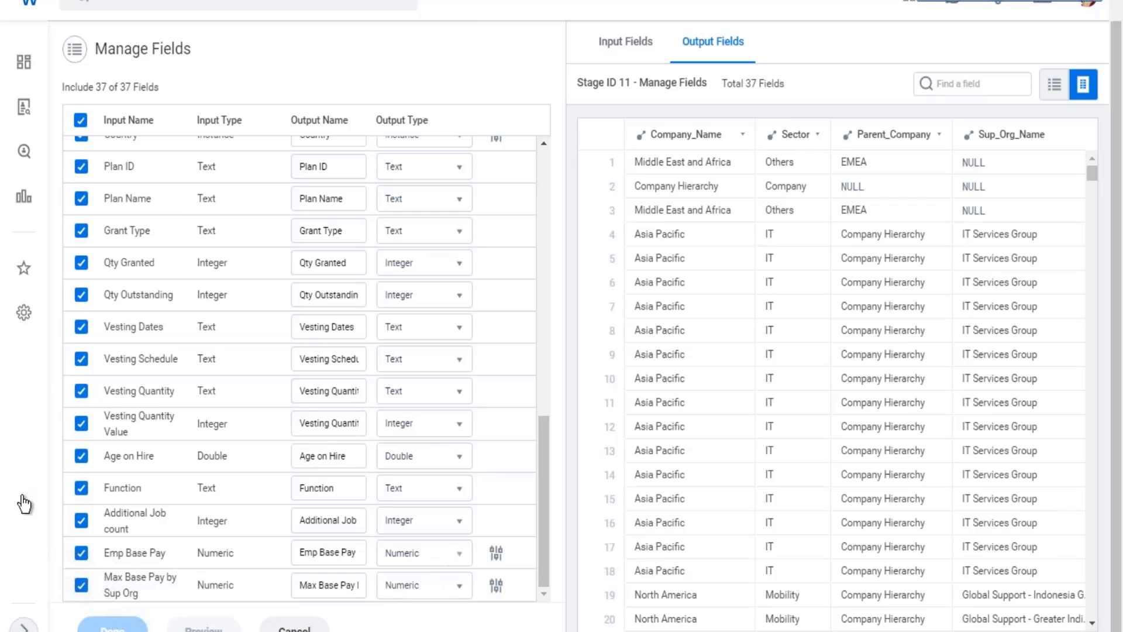
pyautogui.click(461, 463)
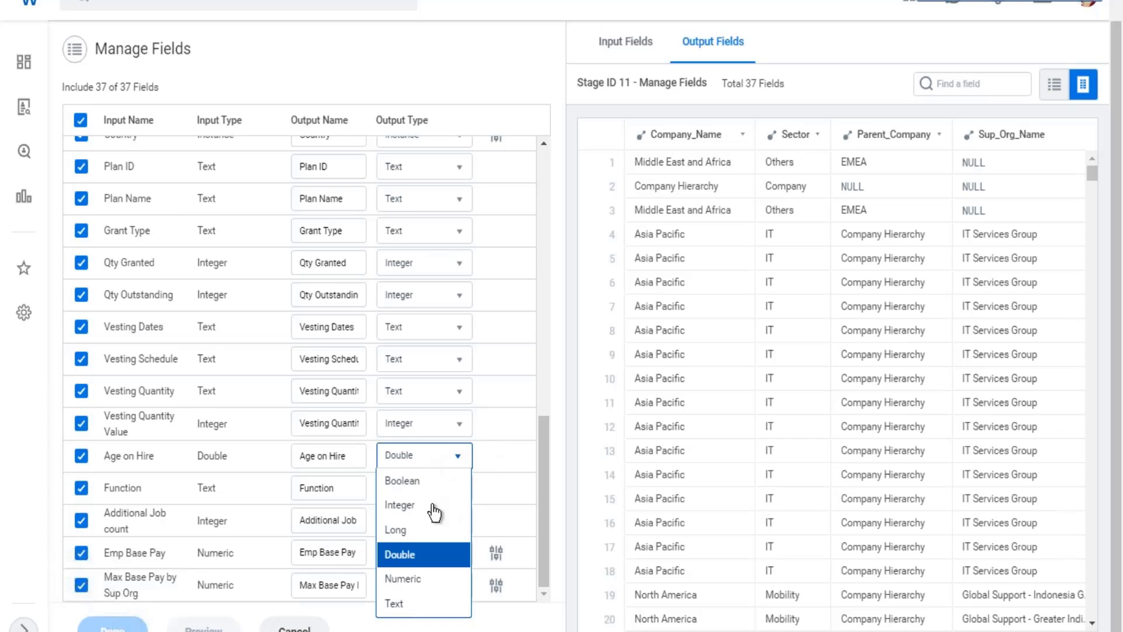
pyautogui.click(415, 579)
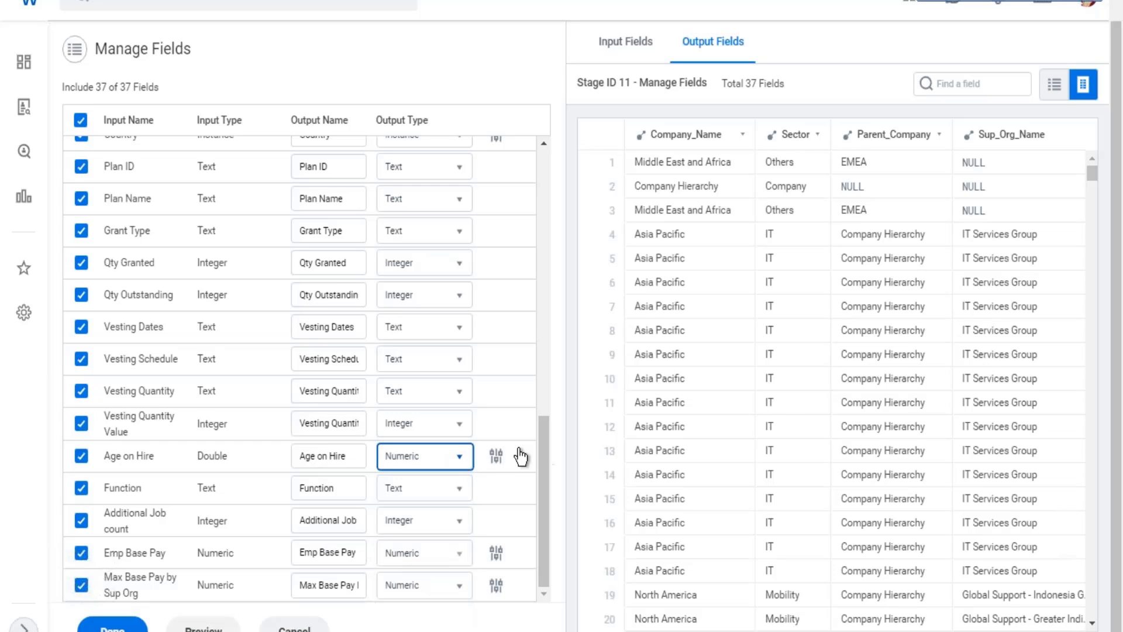
pyautogui.click(496, 460)
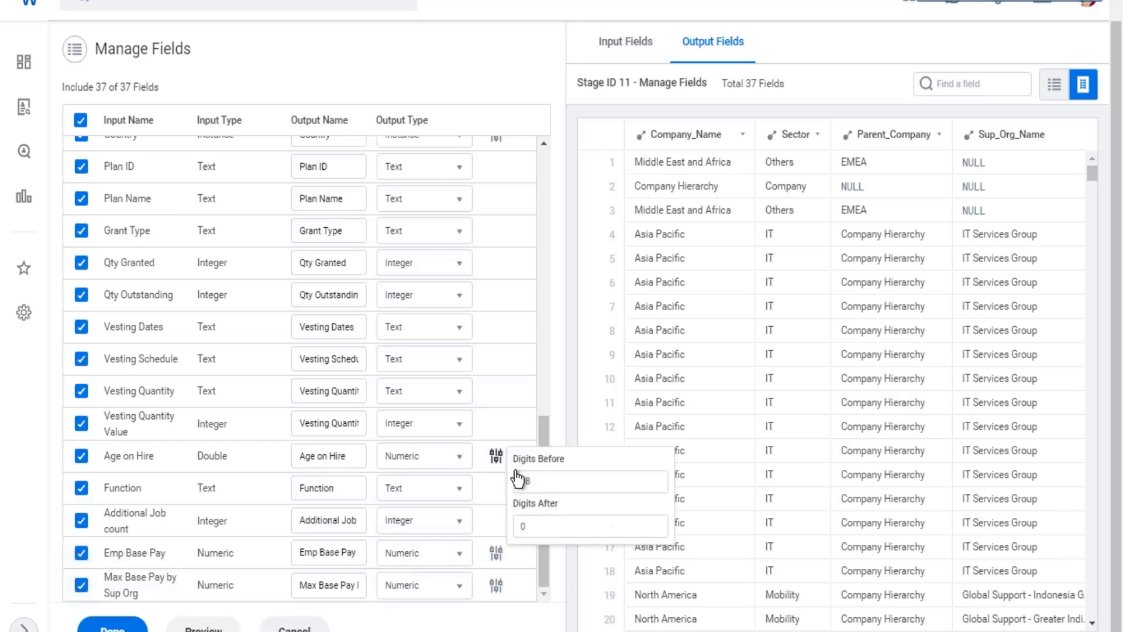
pyautogui.moveTo(532, 526); pyautogui.dragTo(507, 529)
pyautogui.click(545, 429)
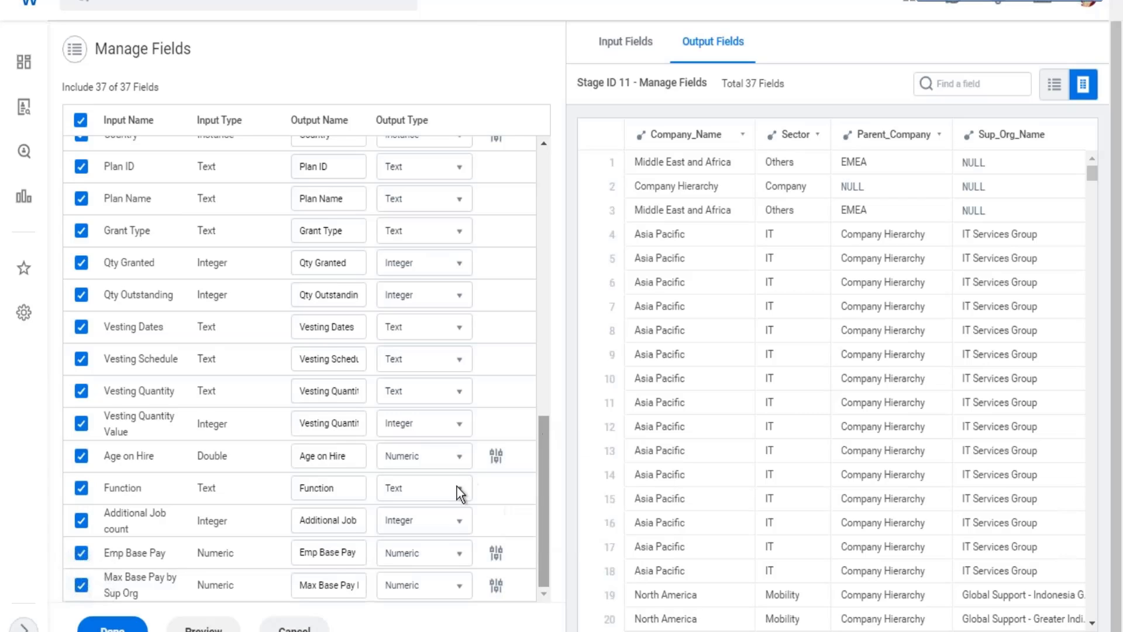
# Set Emp Base Pay and Max Base Pay by Sup Org to 2 digits after the decimal and finish editing the stage.
pyautogui.click(497, 554)
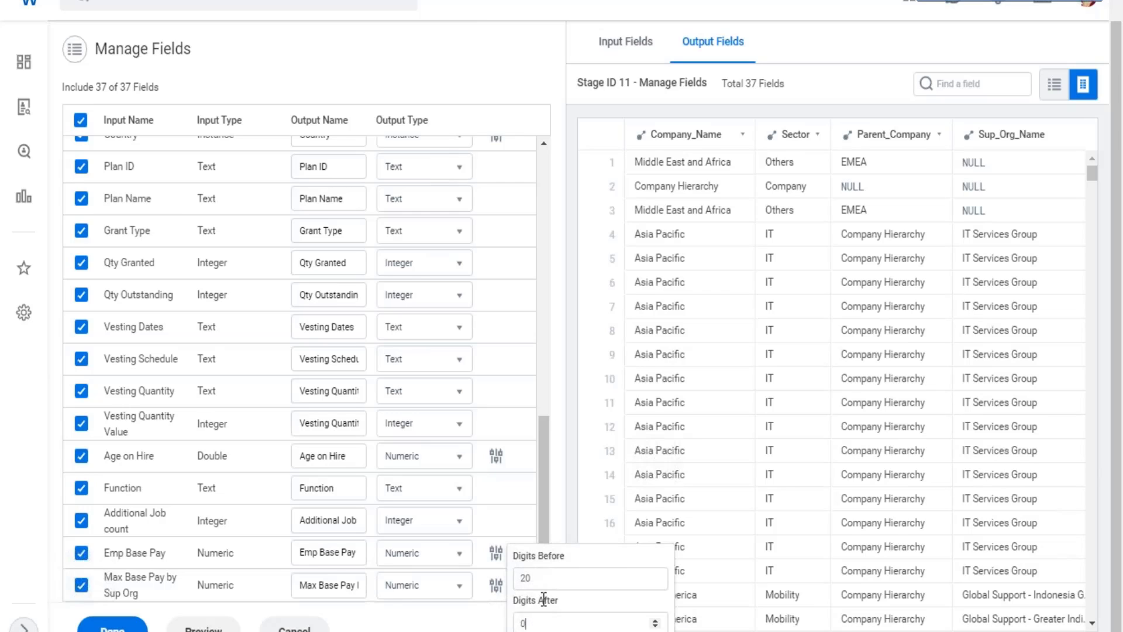
pyautogui.press('BackSpace')
pyautogui.write('2')
pyautogui.click(496, 583)
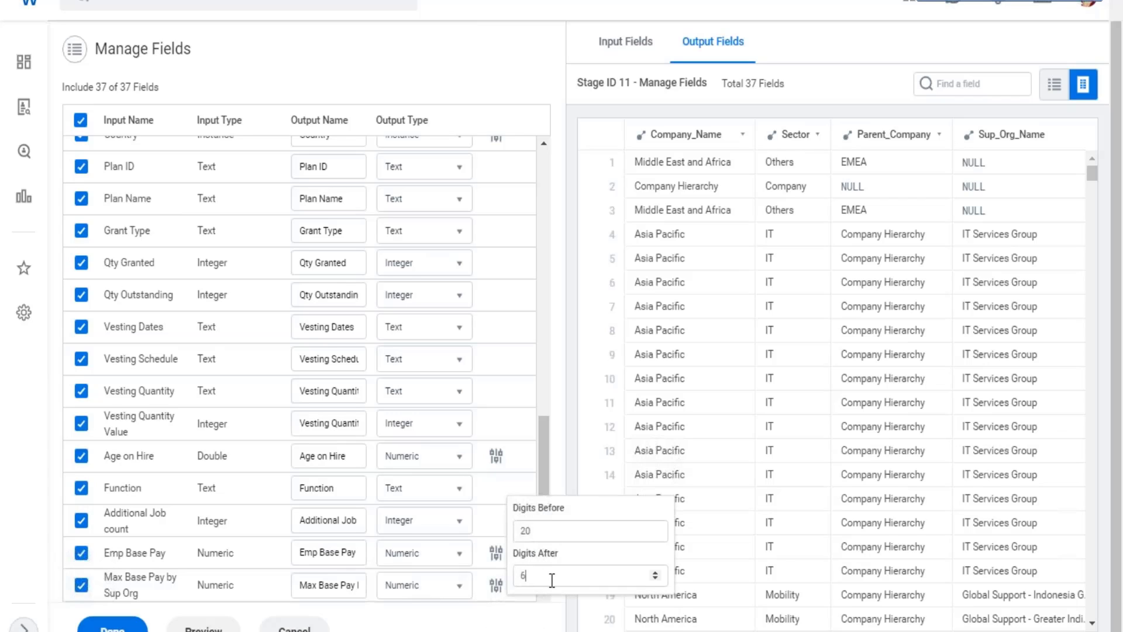
pyautogui.click(544, 582)
pyautogui.press('BackSpace')
pyautogui.write('2')
pyautogui.click(545, 441)
pyautogui.scroll(5, 447, 237)
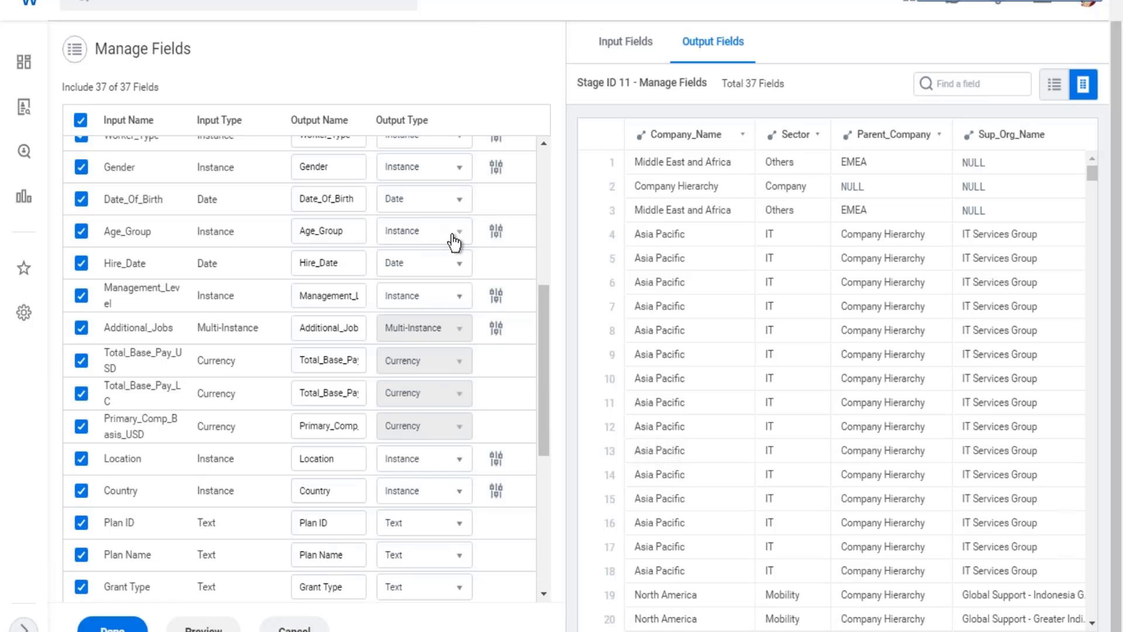
pyautogui.scroll(5, 454, 241)
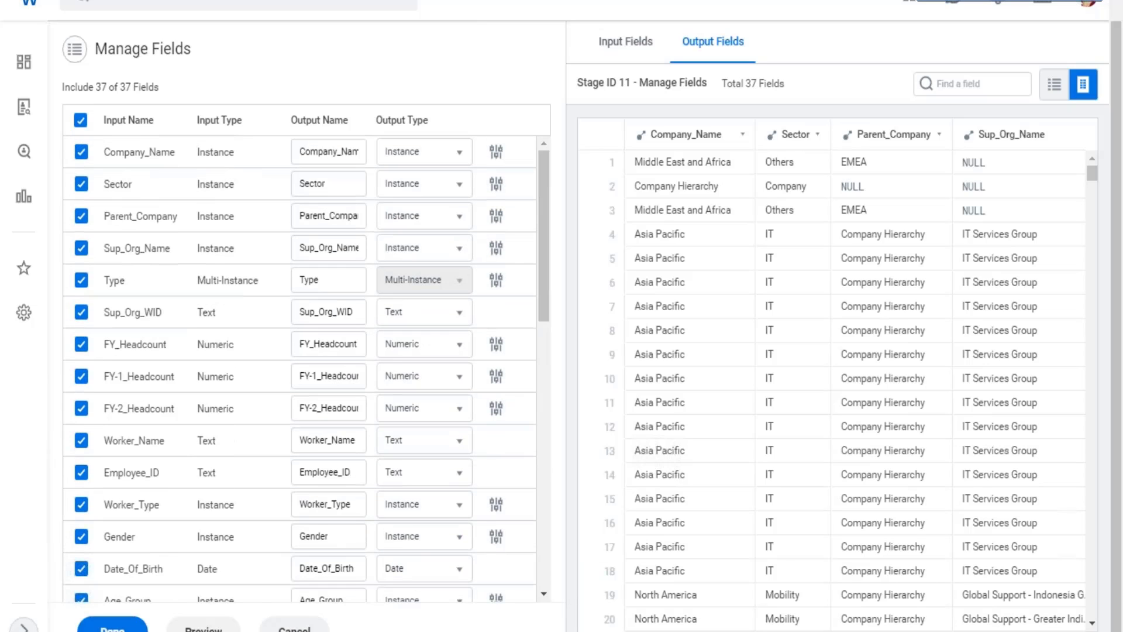
pyautogui.click(112, 628)
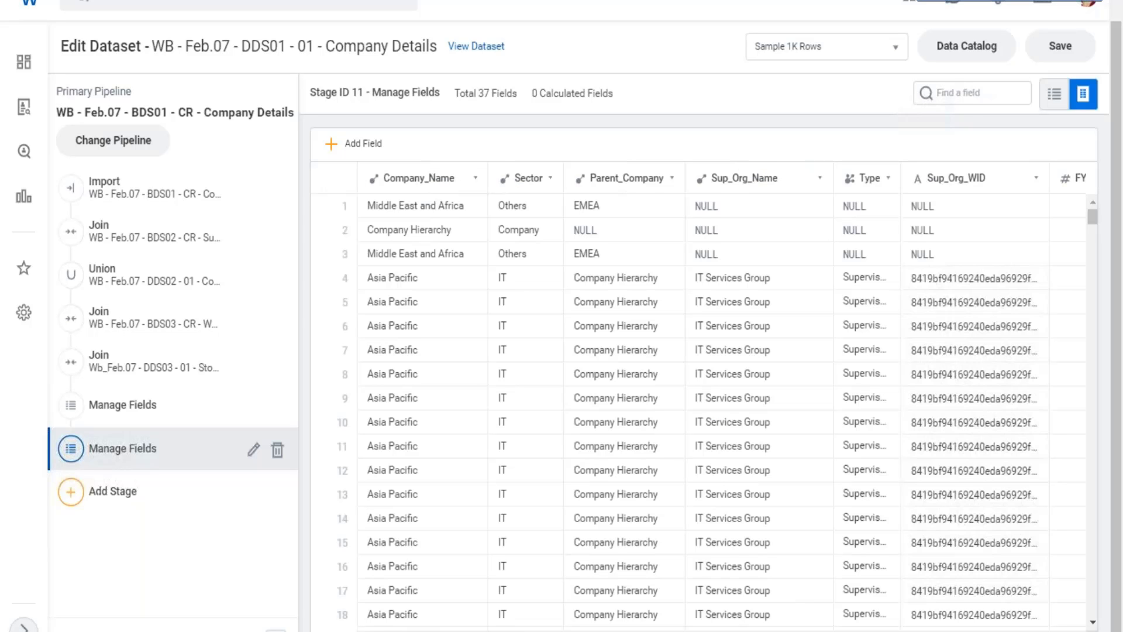
# Compare the decimals of Age on Hire, Emp Base Pay and Max Base Pay by Sup Org between the two Manage Fields stages.
pyautogui.hscroll(15, 696, 410)
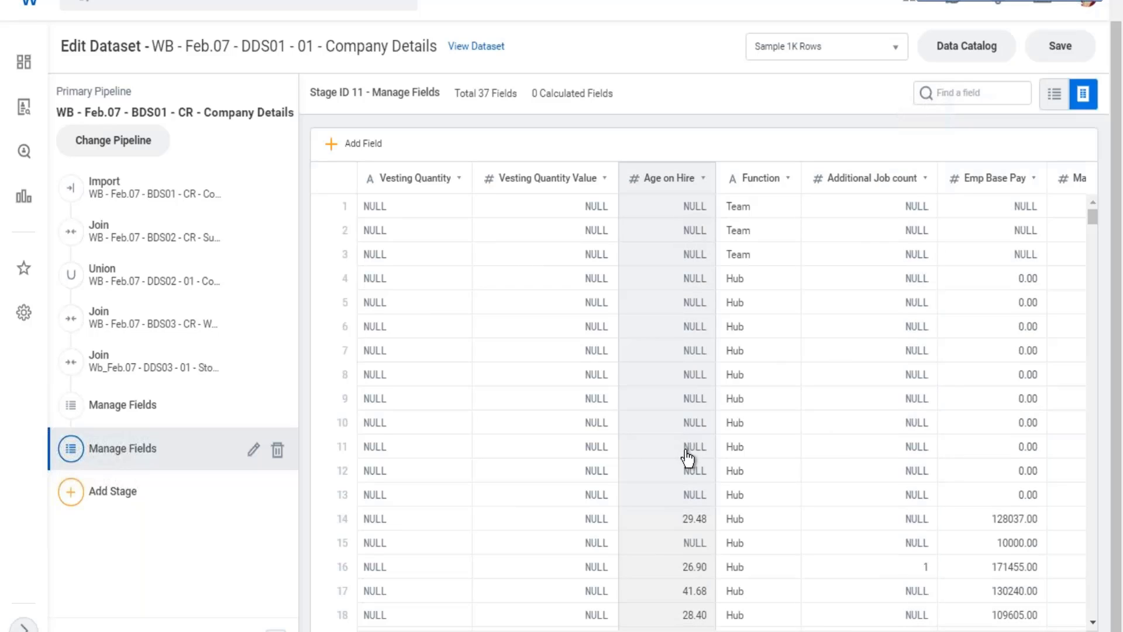
pyautogui.scroll(-3, 688, 455)
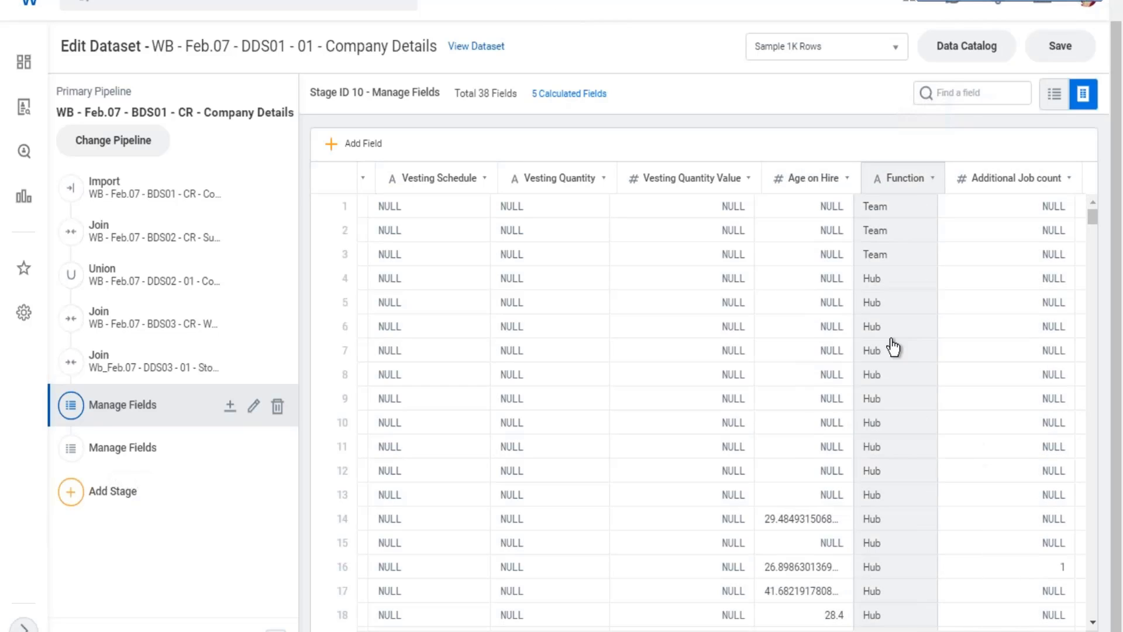
pyautogui.scroll(-10, 1013, 378)
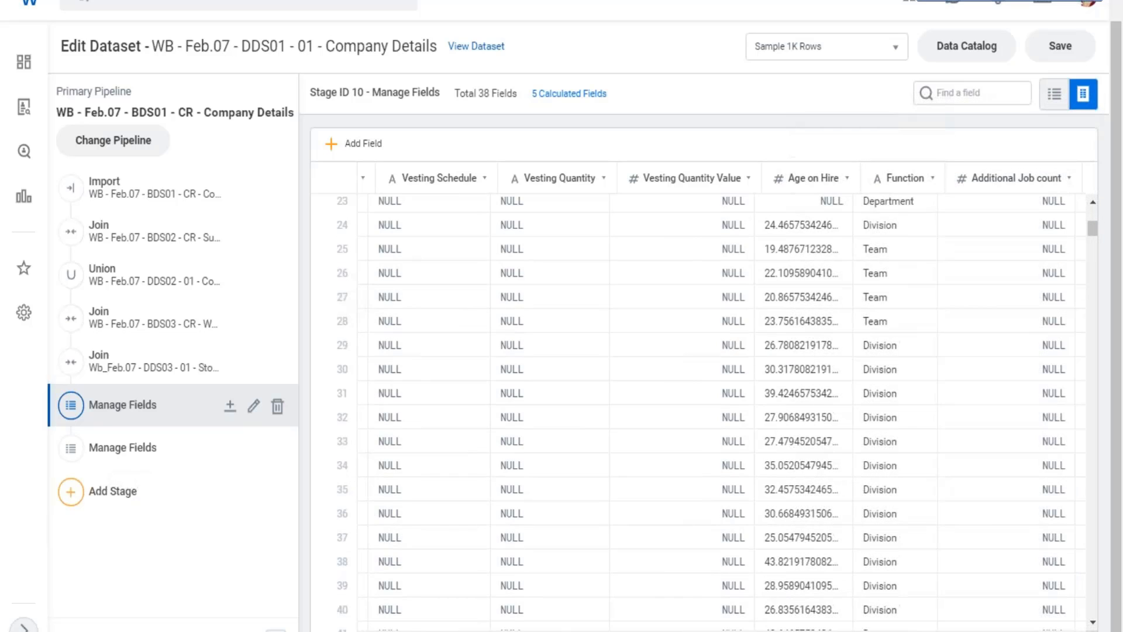
pyautogui.hscroll(5, 879, 494)
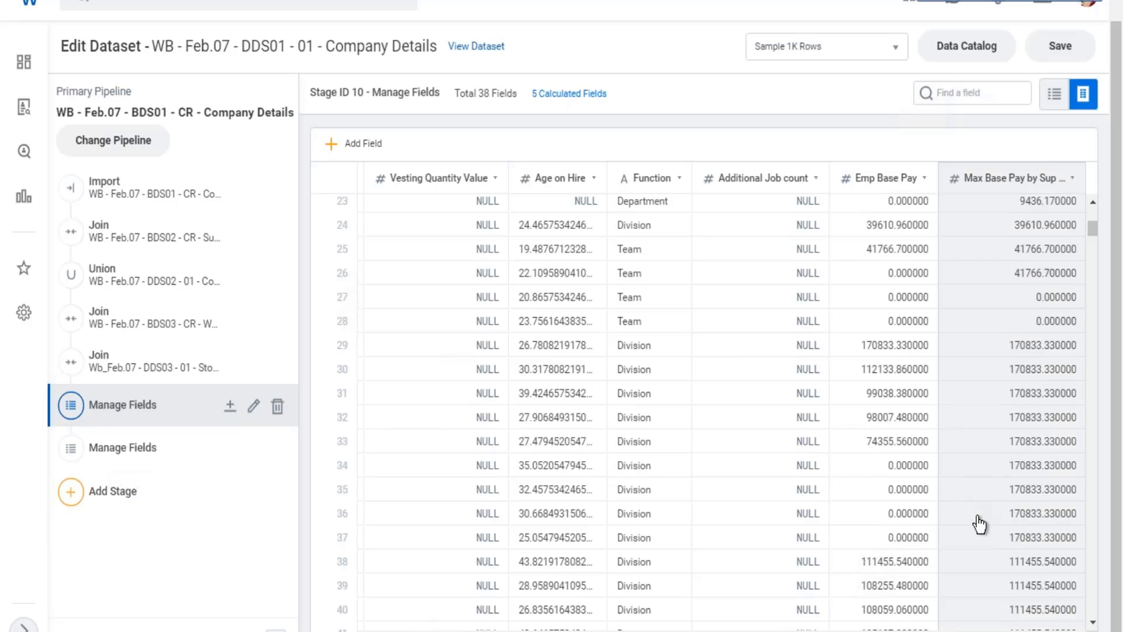
pyautogui.scroll(-2, 955, 501)
pyautogui.scroll(-5, 953, 492)
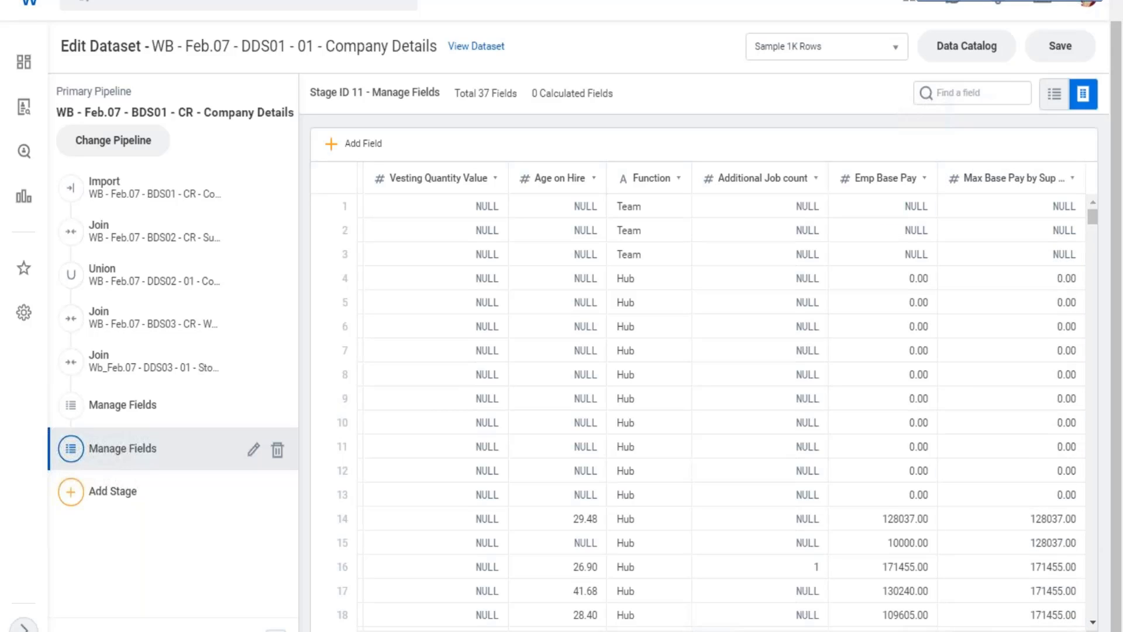
pyautogui.hscroll(-15, 722, 393)
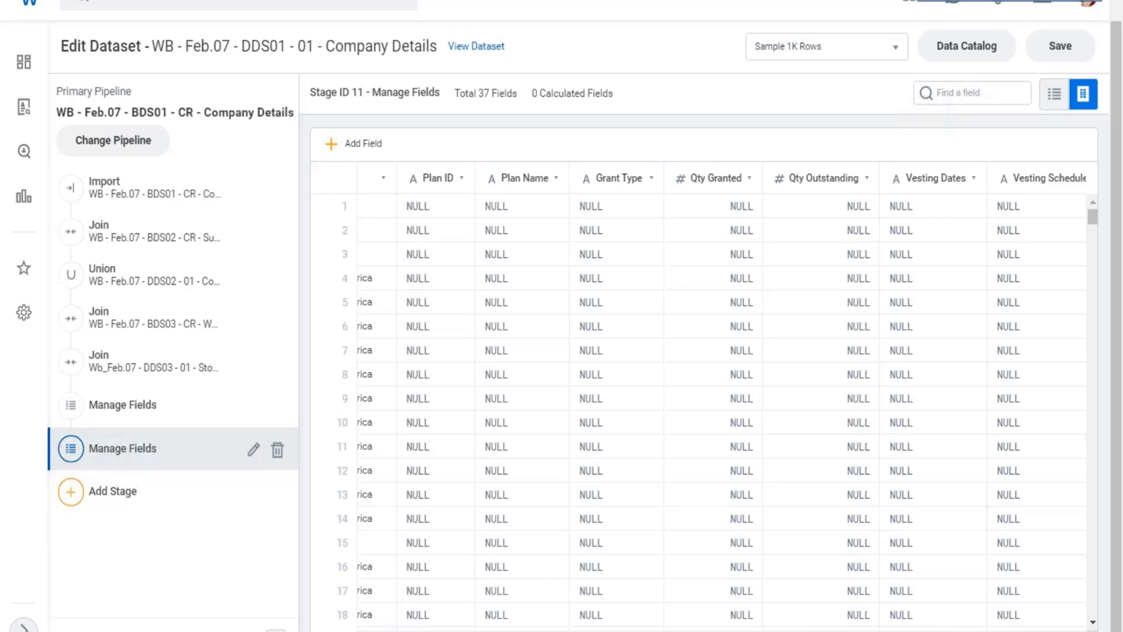
# Check the Excel notes on the 27.02 sheet, return to the dataset in Workday and save it.
pyautogui.click(1048, 0)
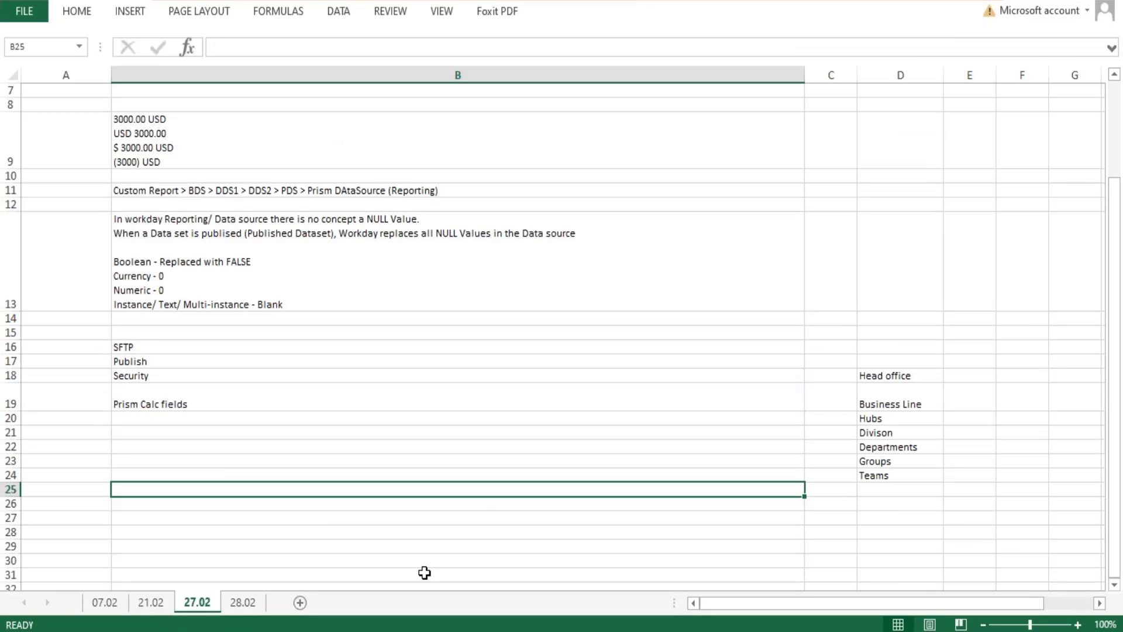
pyautogui.click(235, 486)
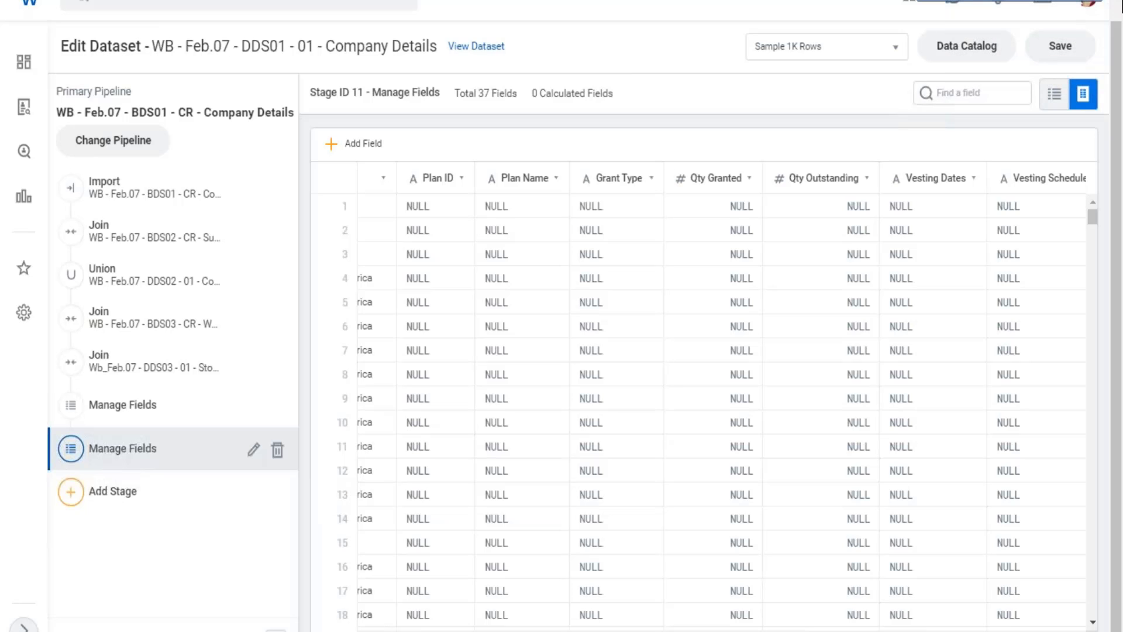
pyautogui.click(1062, 48)
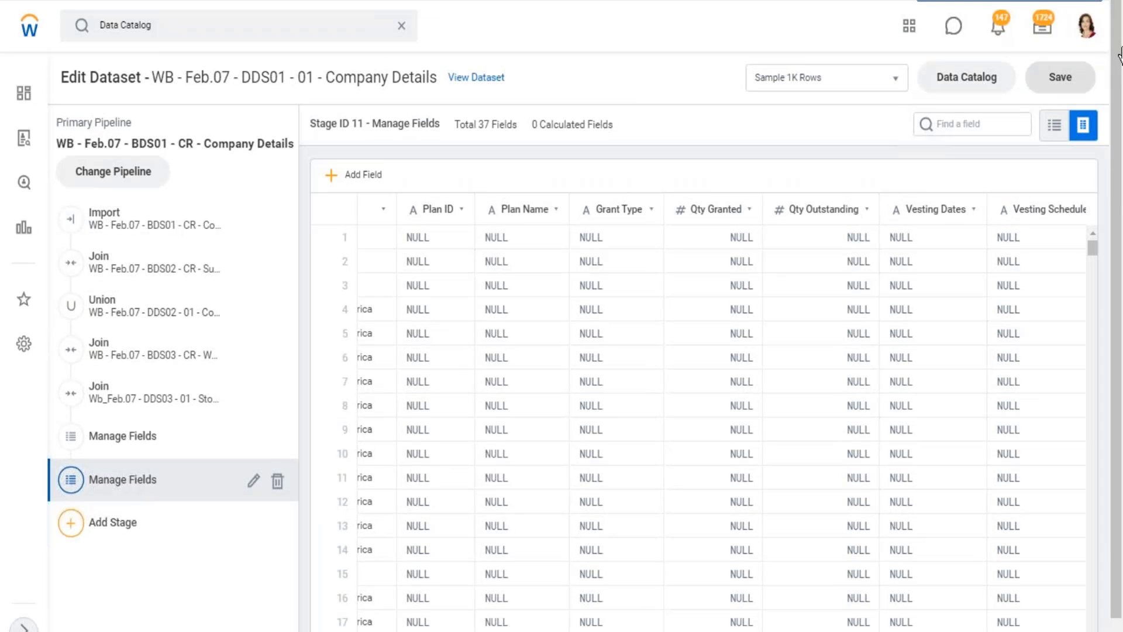
# Review the worker fields such as Worker_Type, Gender and Age_Group in the second Manage Fields stage.
pyautogui.click(356, 24)
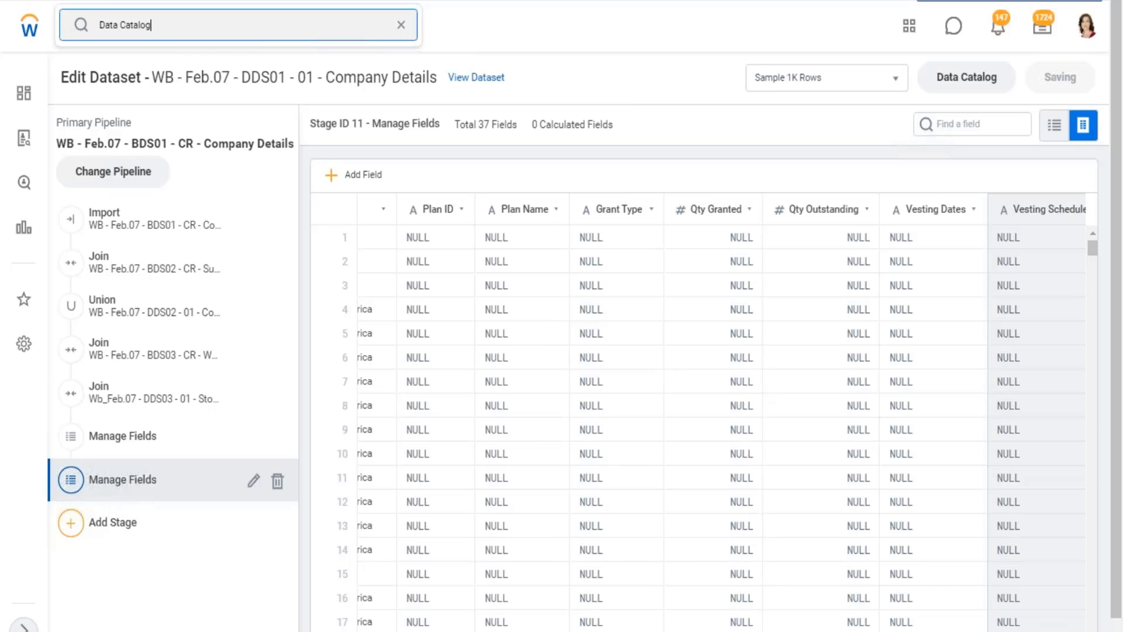
pyautogui.moveTo(1116, 351); pyautogui.dragTo(1116, 377)
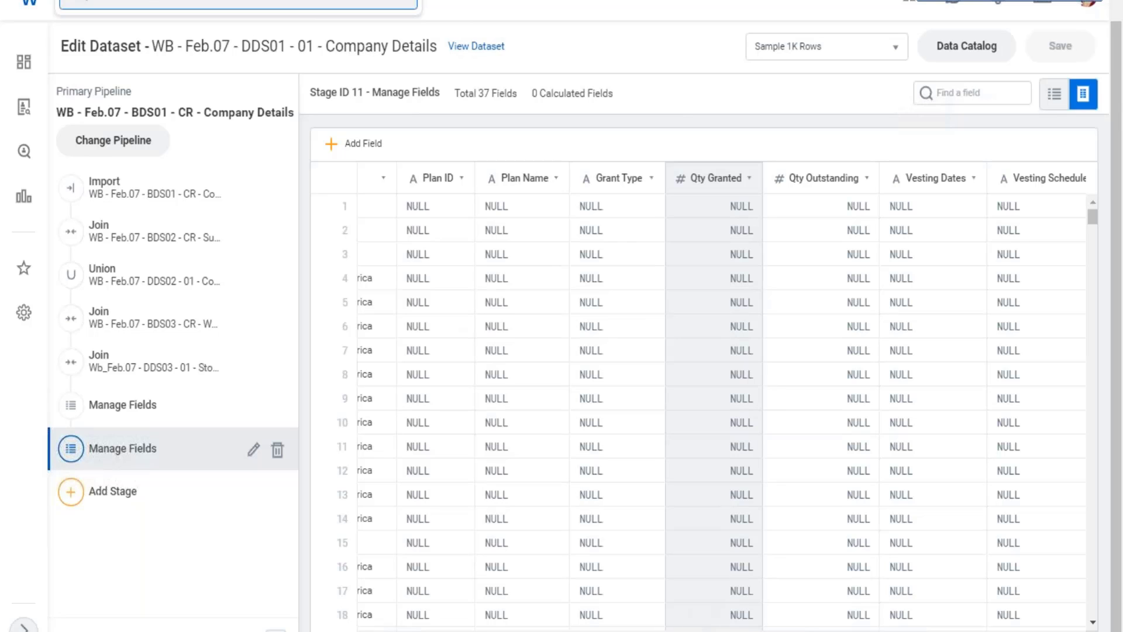
pyautogui.hscroll(-10, 702, 397)
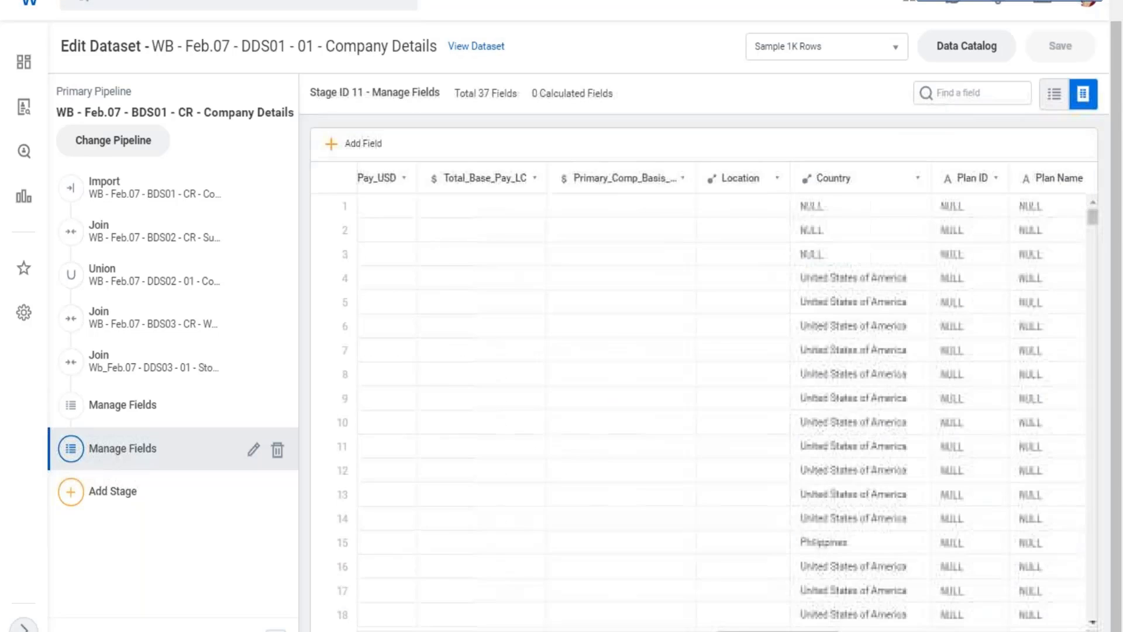
pyautogui.hscroll(-8, 702, 398)
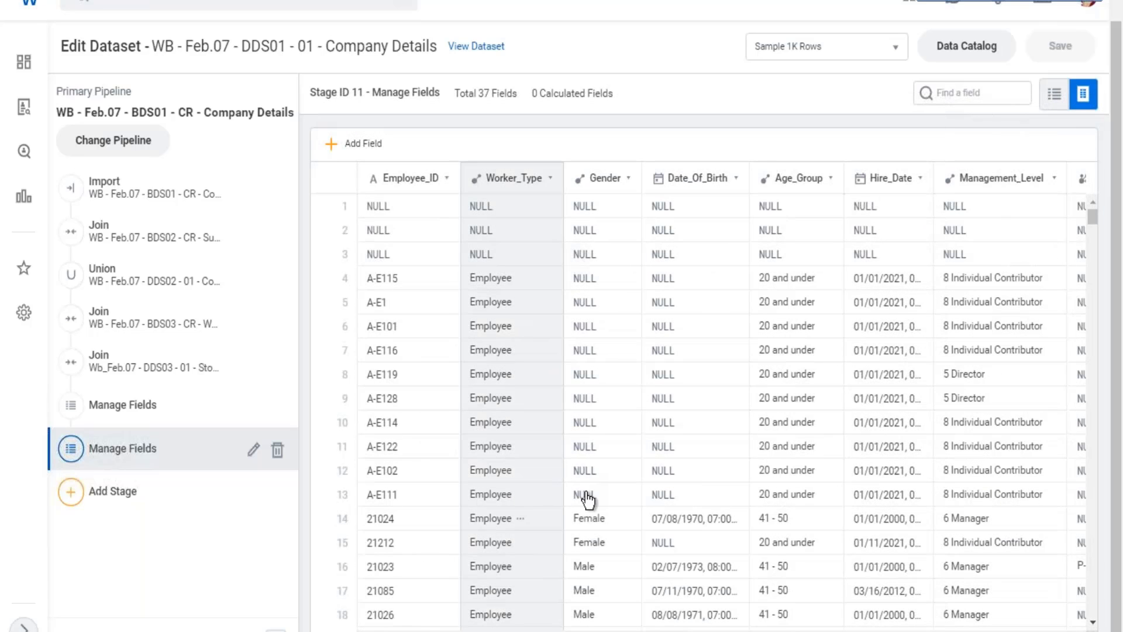
pyautogui.scroll(-3, 582, 472)
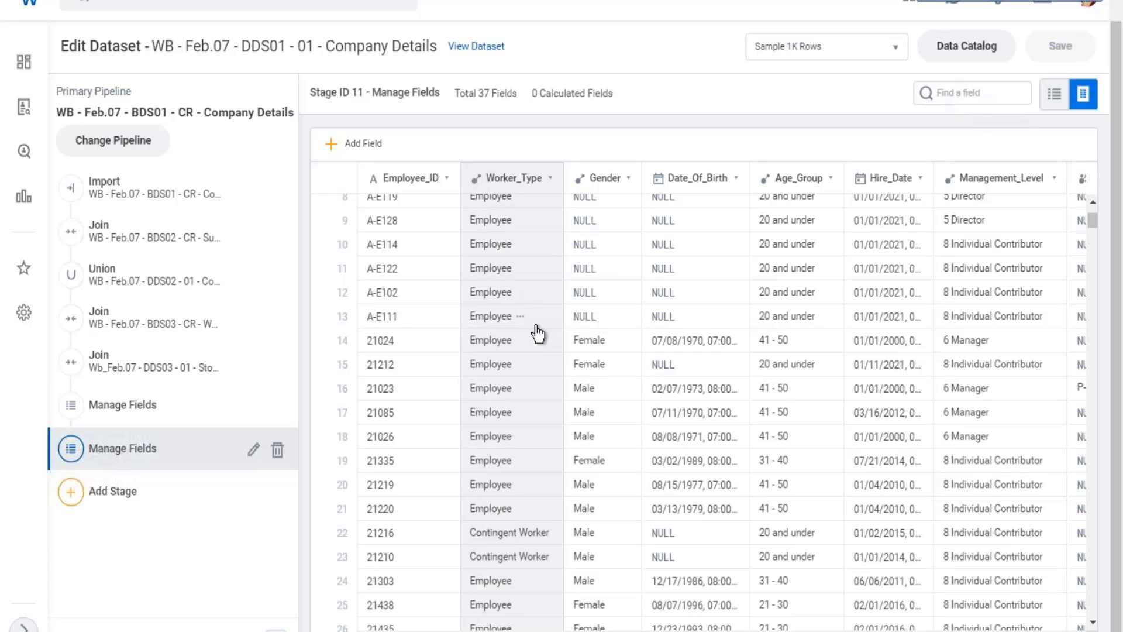
# Search for "main anal", open the Maintain Analytic Scorecard Profiles and Metric Sets report and locate the ZF - Company Profile scorecard.
pyautogui.moveTo(537, 334)
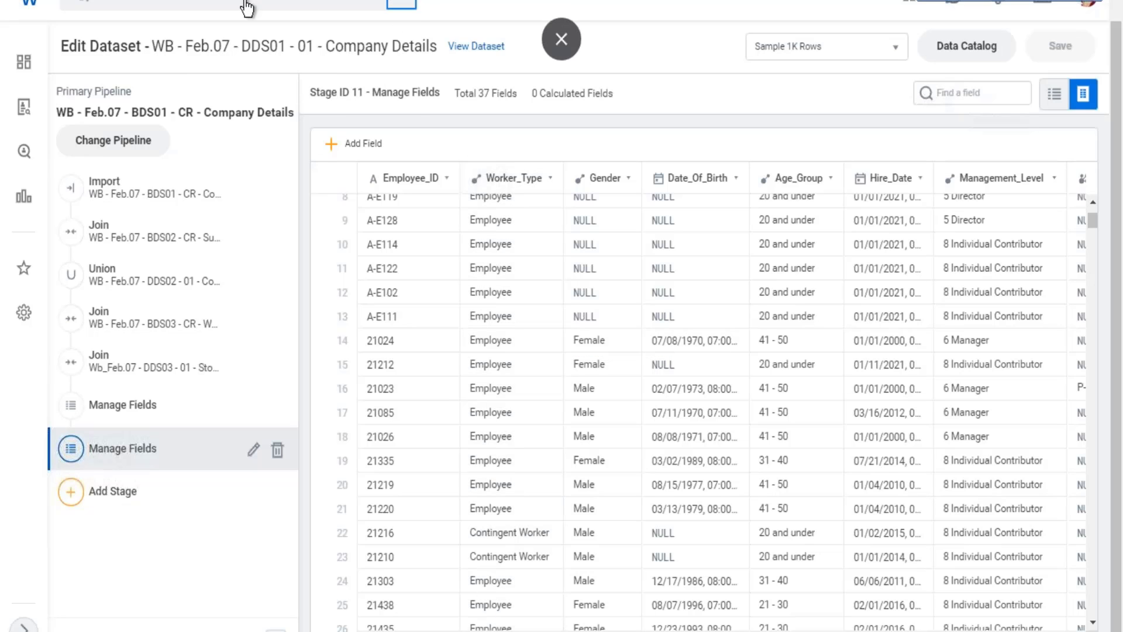
pyautogui.click(176, 6)
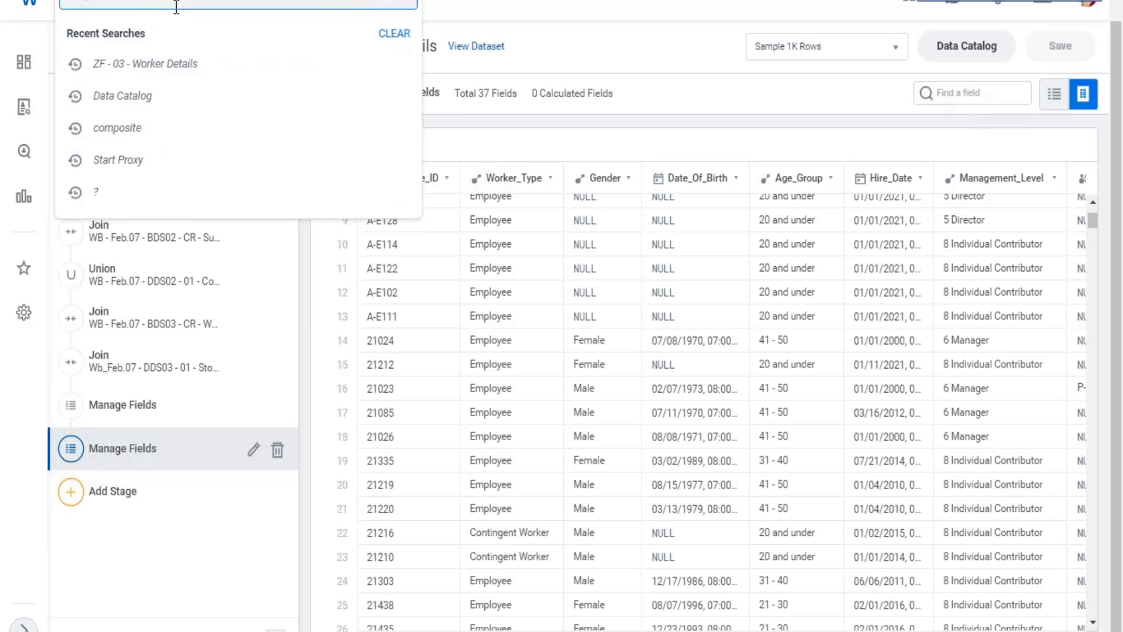
pyautogui.write('main anal')
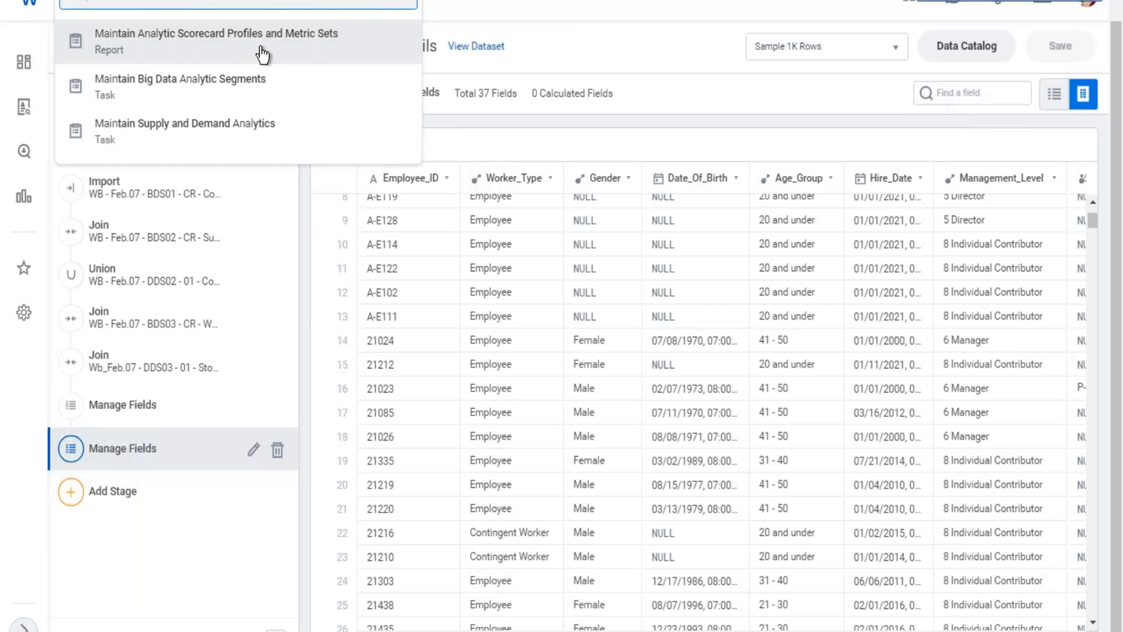
pyautogui.click(260, 48)
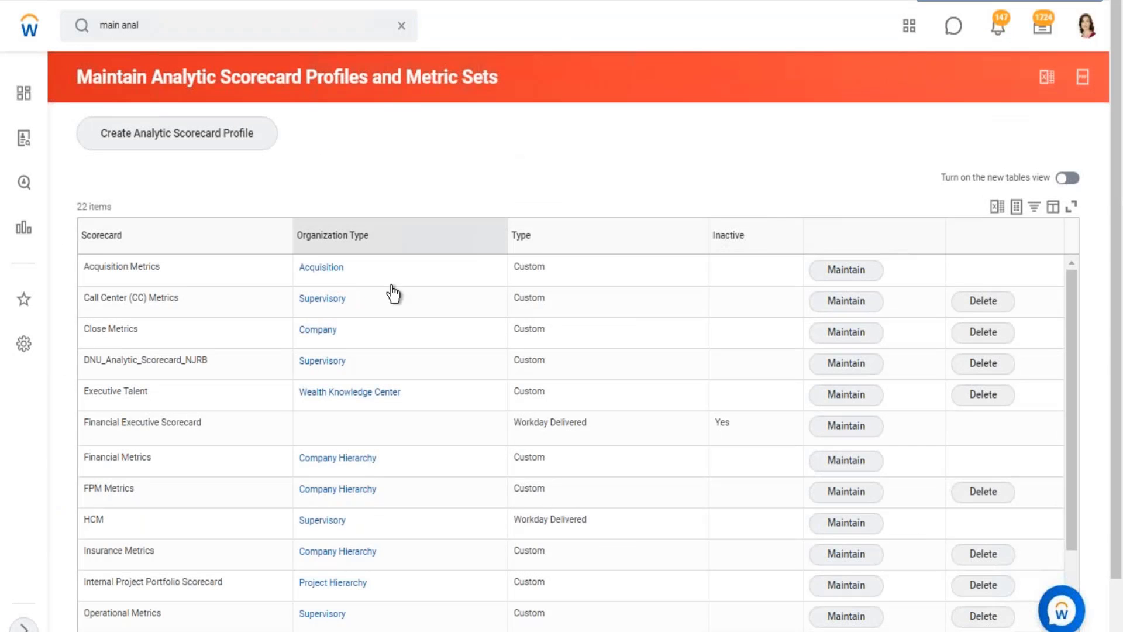
pyautogui.scroll(-4, 384, 304)
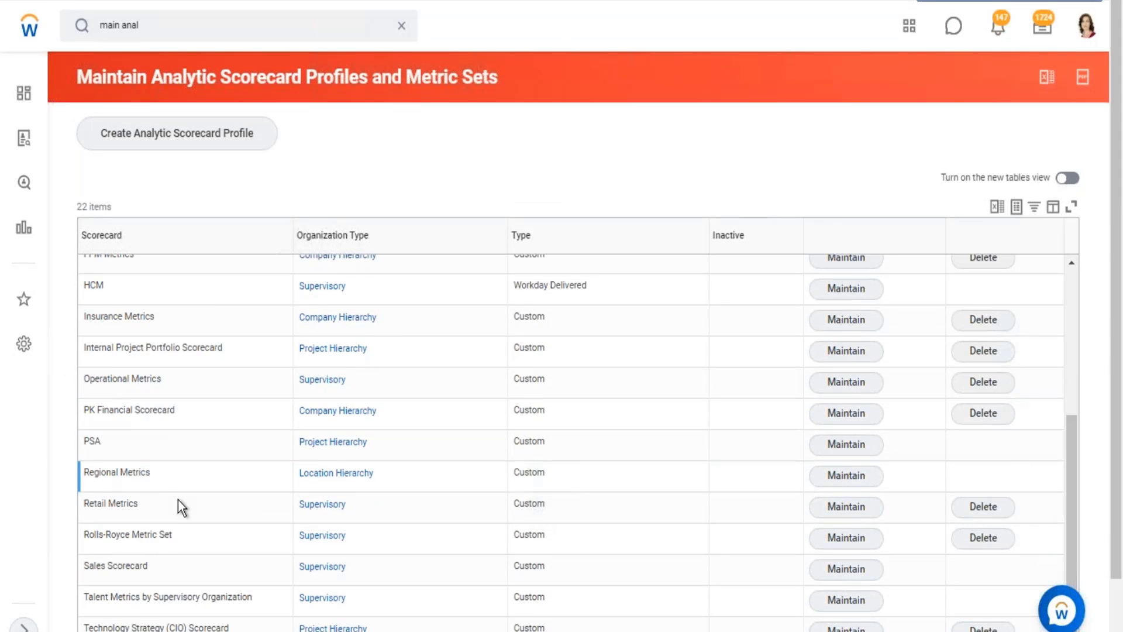
pyautogui.scroll(-1, 178, 499)
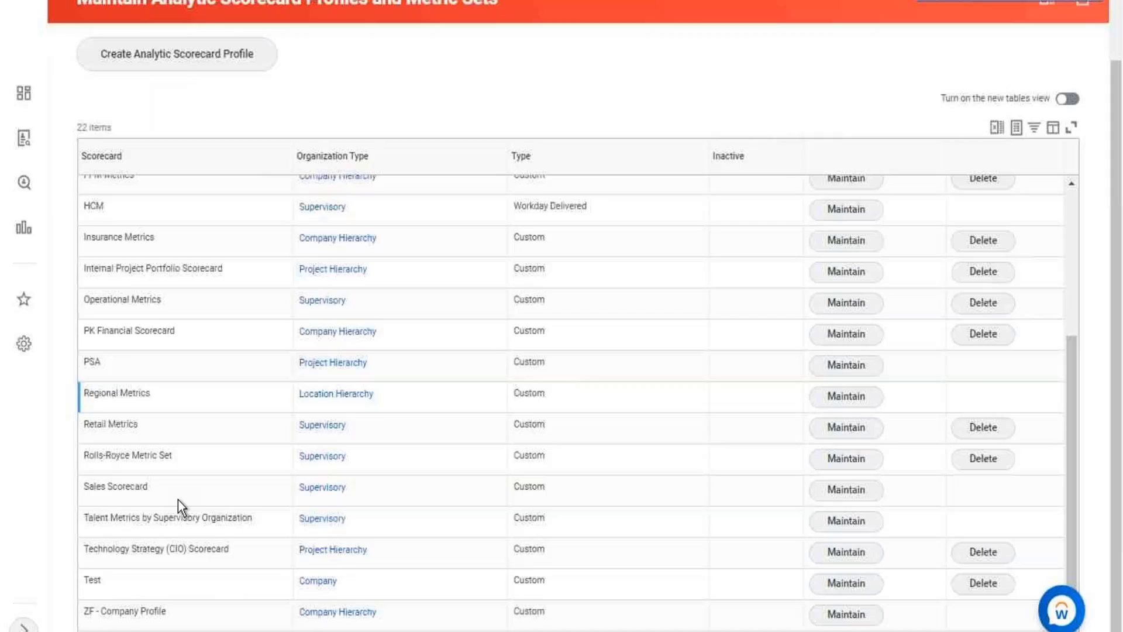
# Open the ZF - Company Profile scorecard for maintenance and review its metric set details, metrics, and reports and dashboards.
pyautogui.click(853, 619)
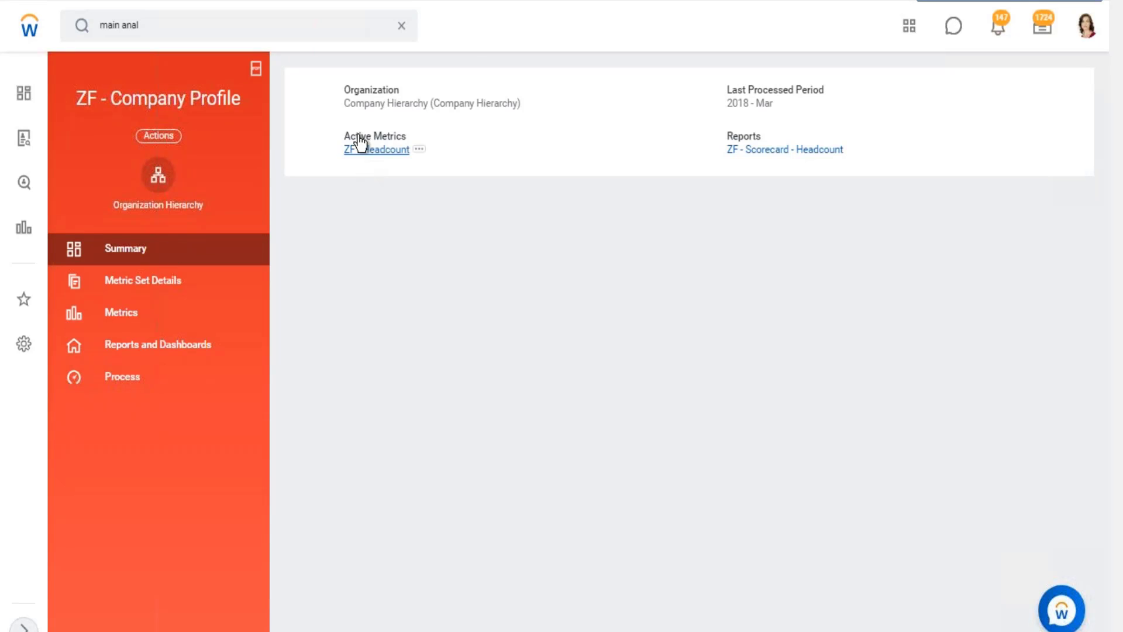
pyautogui.click(202, 291)
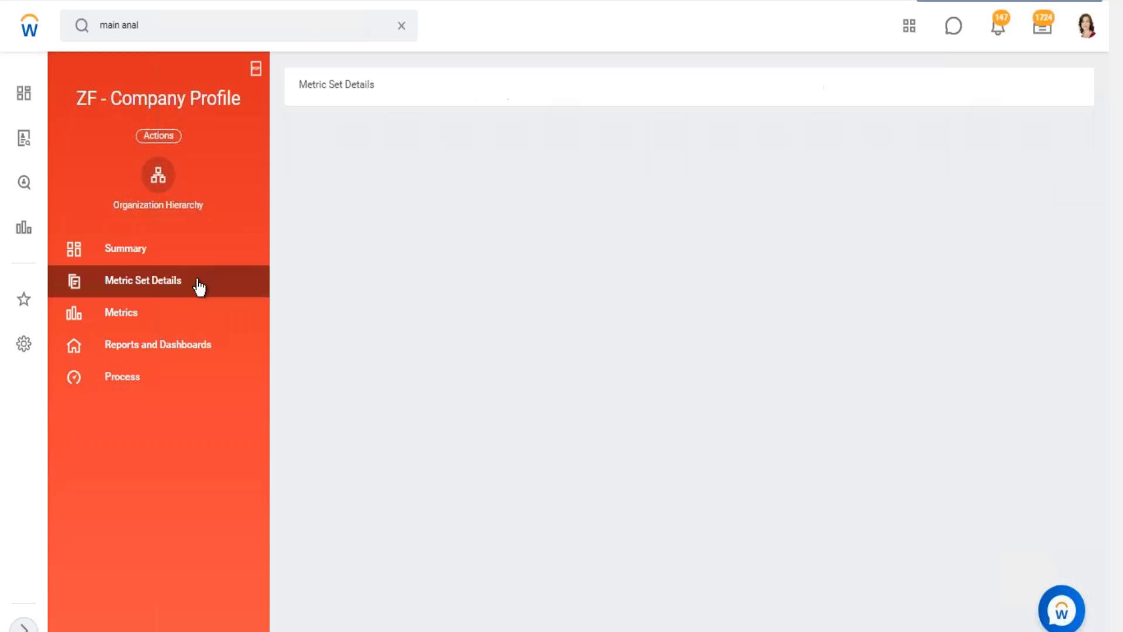
pyautogui.click(134, 325)
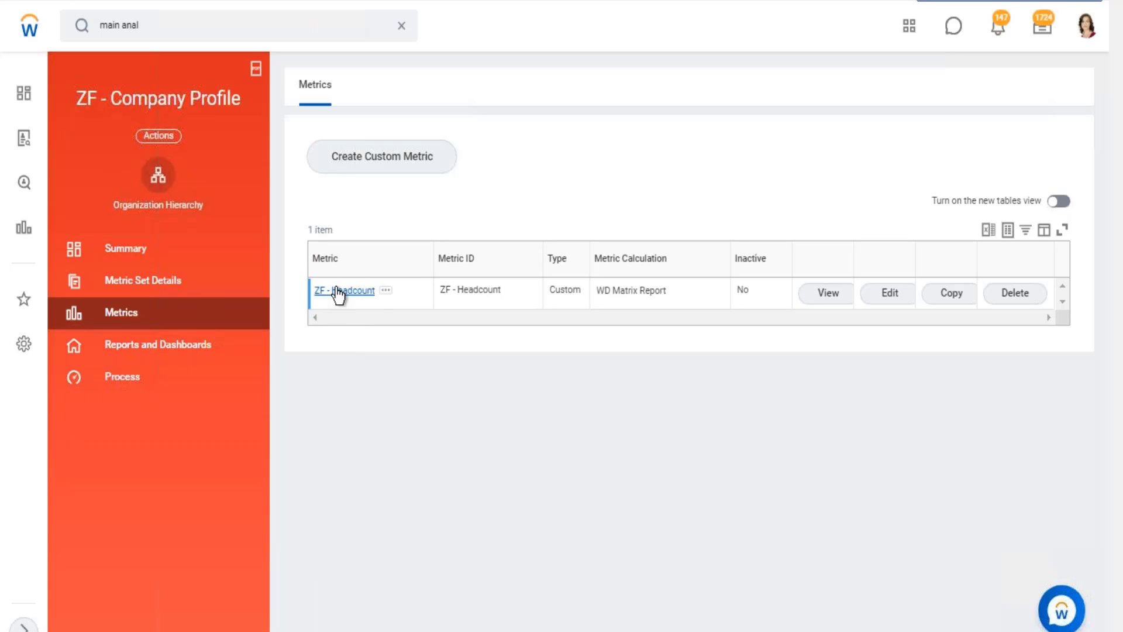
pyautogui.click(154, 344)
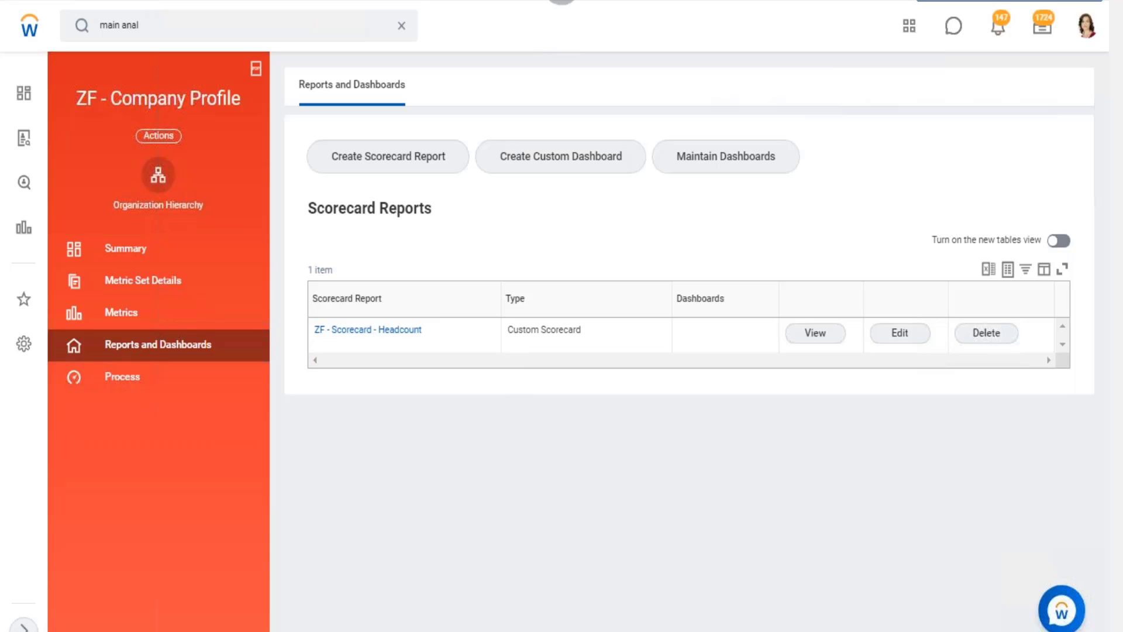
# Check the metric calculation of ZF - Headcount and return to the profile's scorecard reports.
pyautogui.click(402, 26)
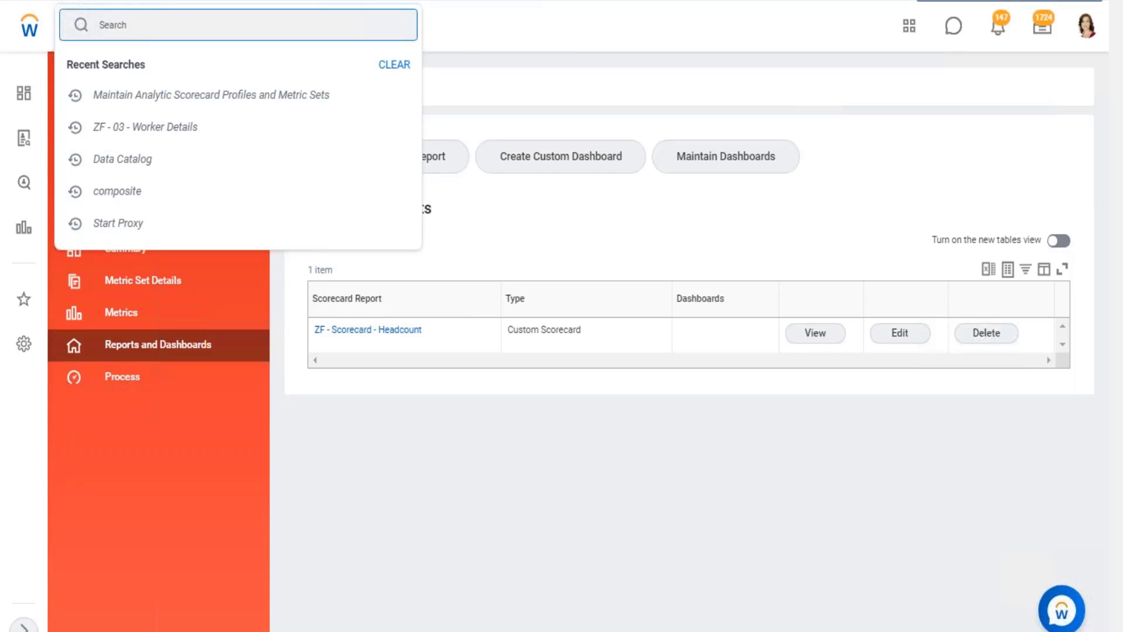
pyautogui.click(140, 311)
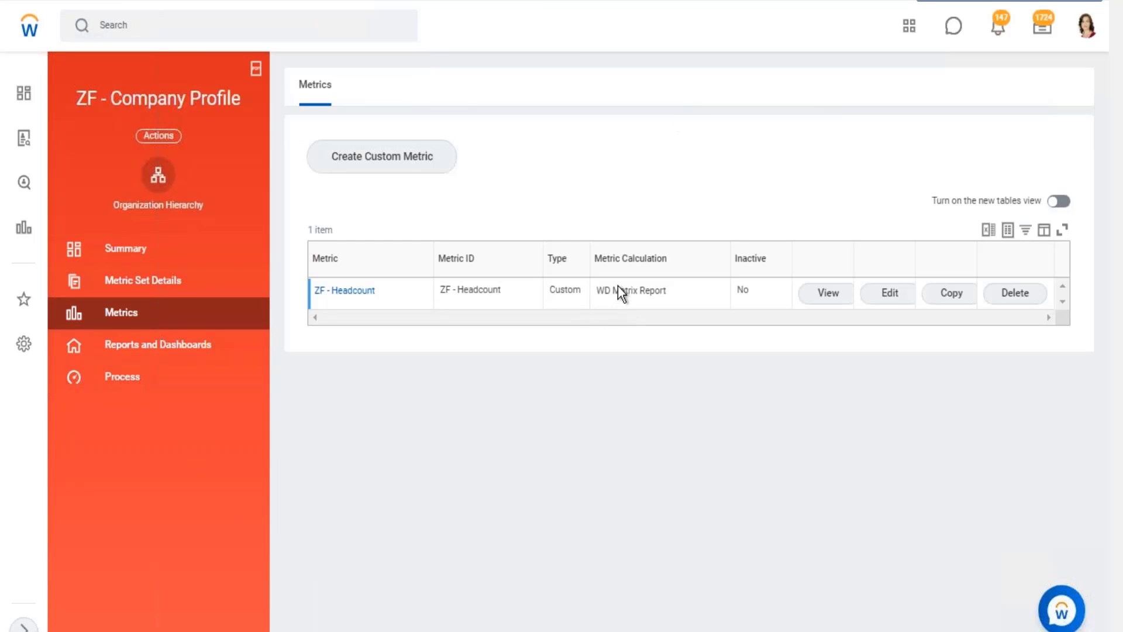
pyautogui.moveTo(604, 291); pyautogui.dragTo(651, 292)
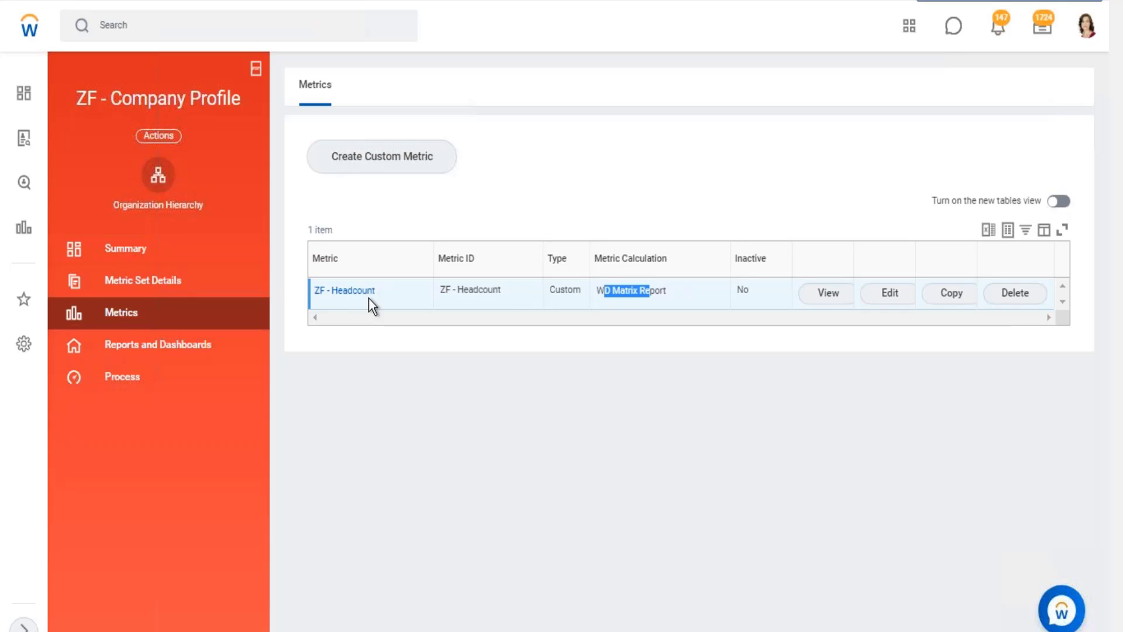
pyautogui.click(197, 346)
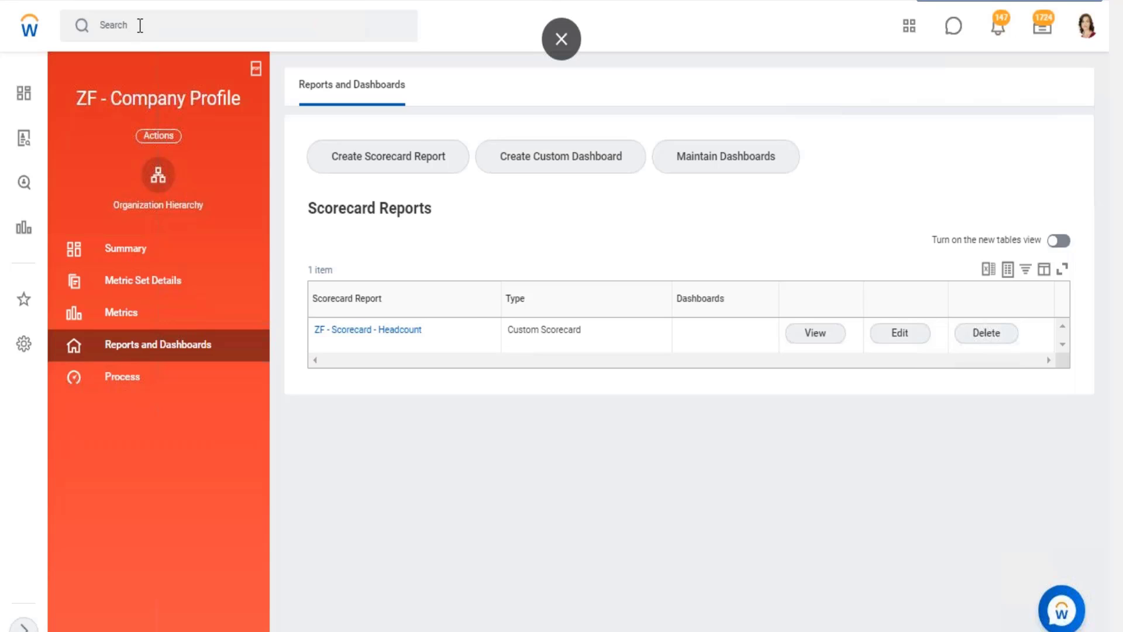
# Open the ZF - Scorecard - Headcount report and examine its row and column layout.
pyautogui.click(140, 25)
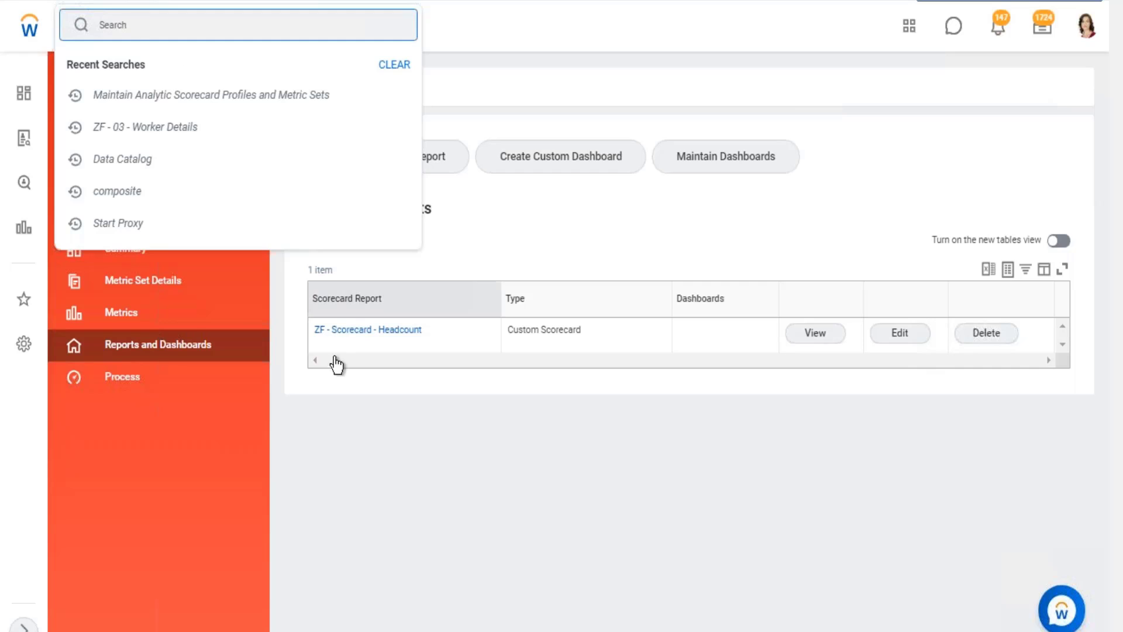
pyautogui.click(381, 330)
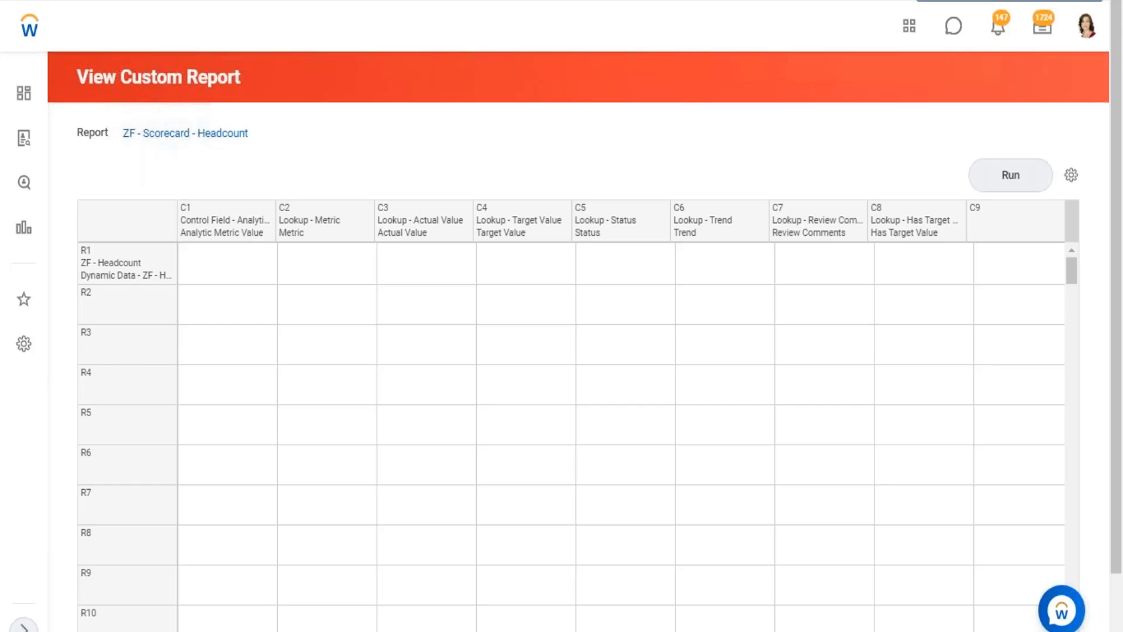
pyautogui.click(192, 27)
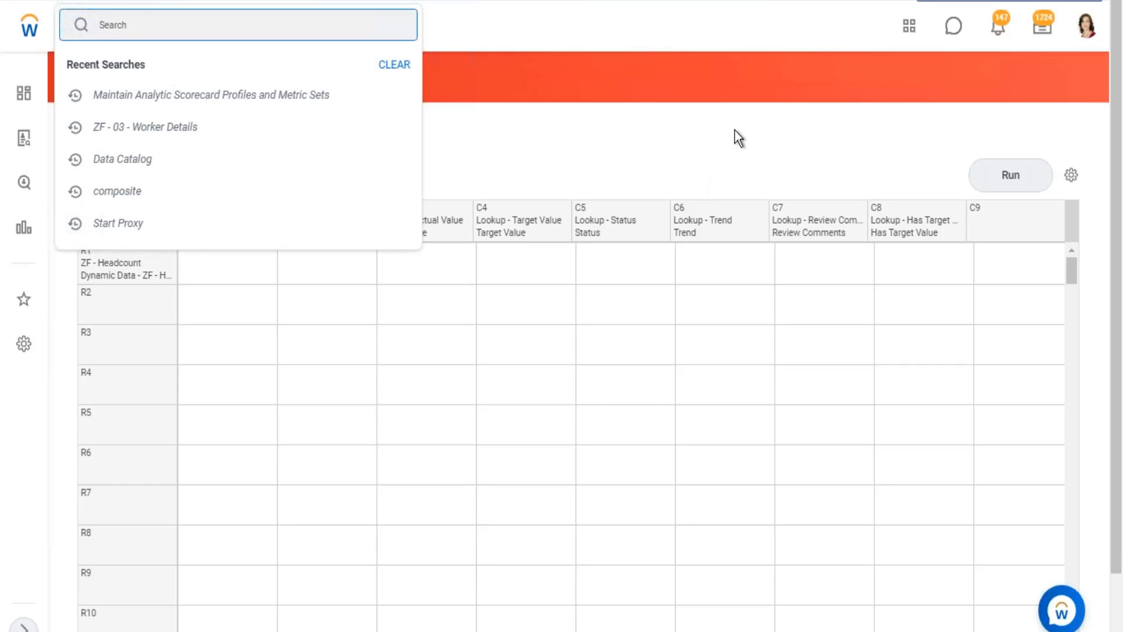
pyautogui.click(725, 196)
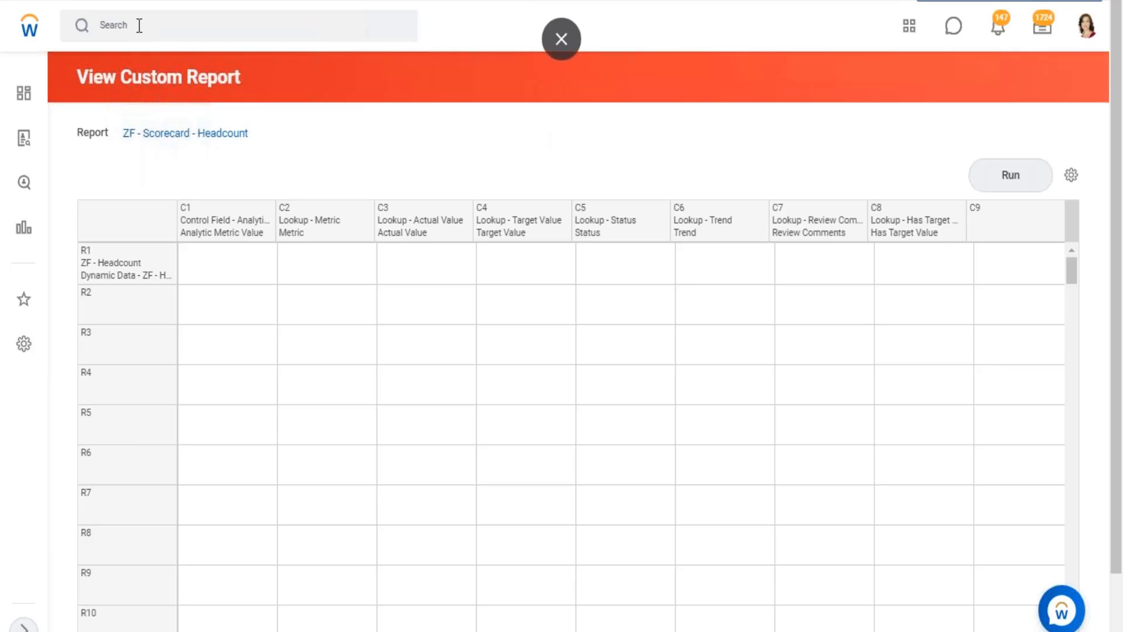
# Reopen Maintain Analytic Scorecard Profiles and Metric Sets and bring up the ZF - Company Profile scorecard for maintenance.
pyautogui.click(140, 25)
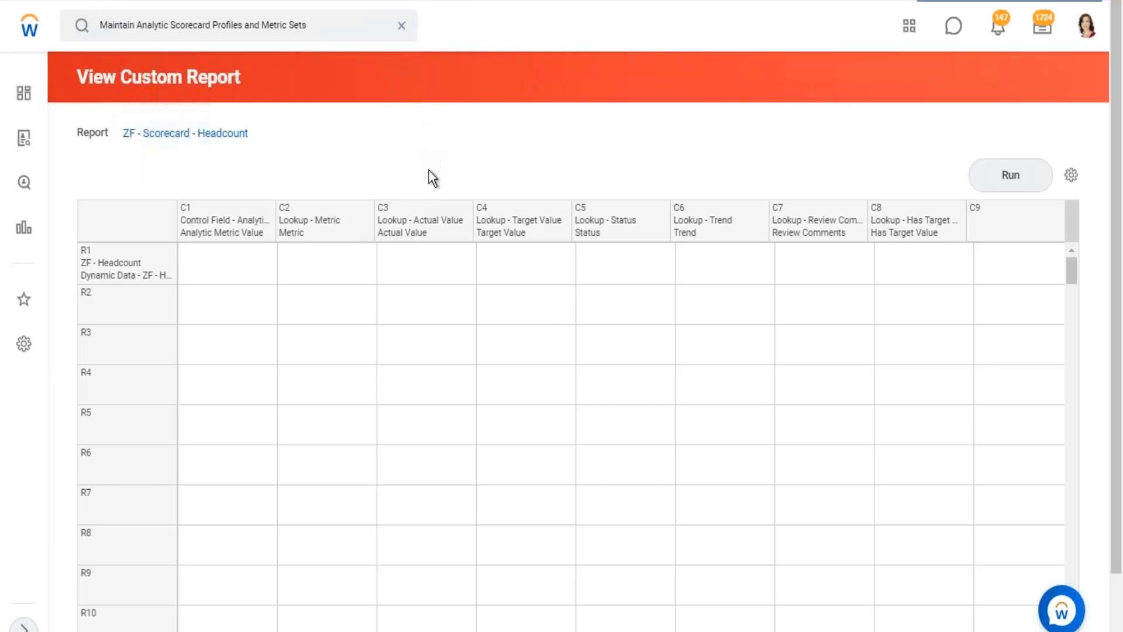
pyautogui.scroll(-10, 184, 427)
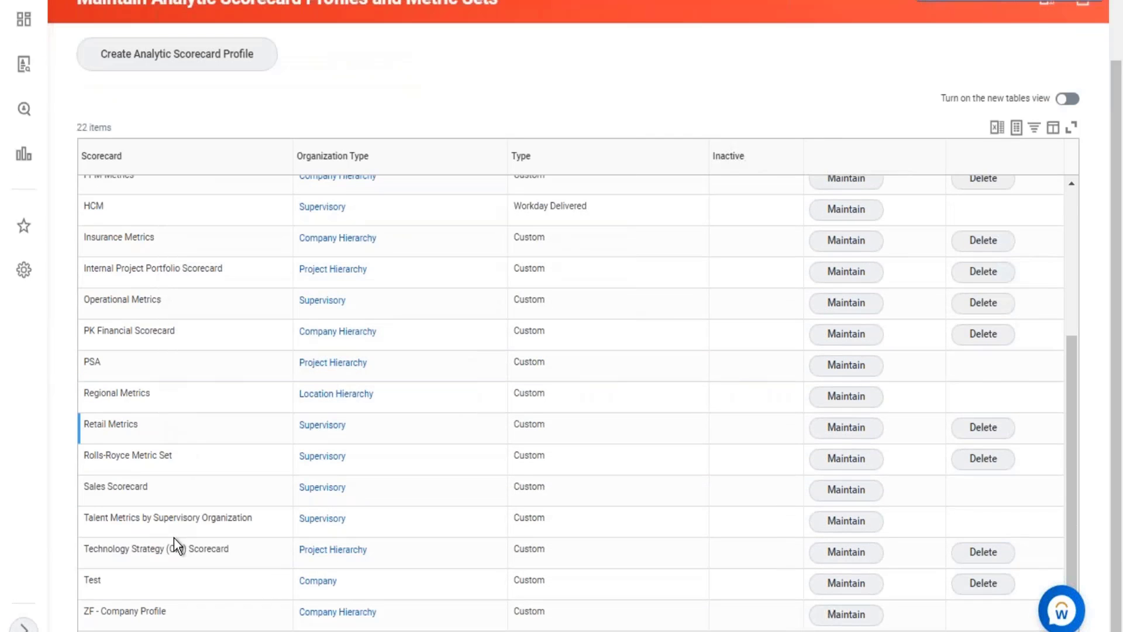
pyautogui.click(851, 619)
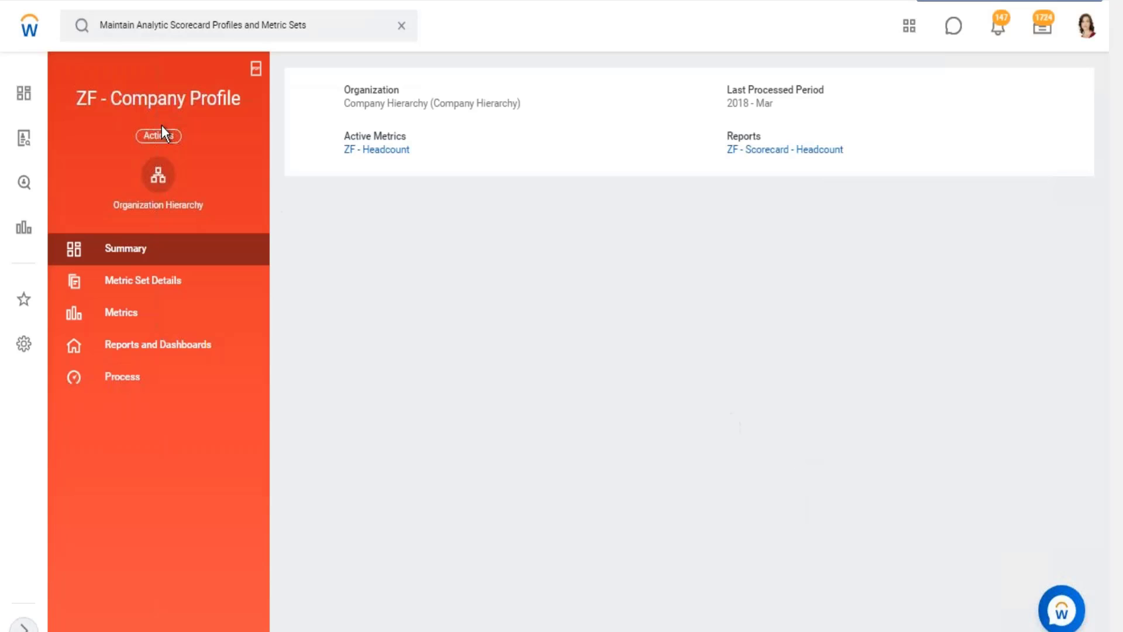
# Open the ZF - Headcount metric and follow its calculation configuration to the ZF - Prism - Company Analysis matrix report.
pyautogui.click(125, 313)
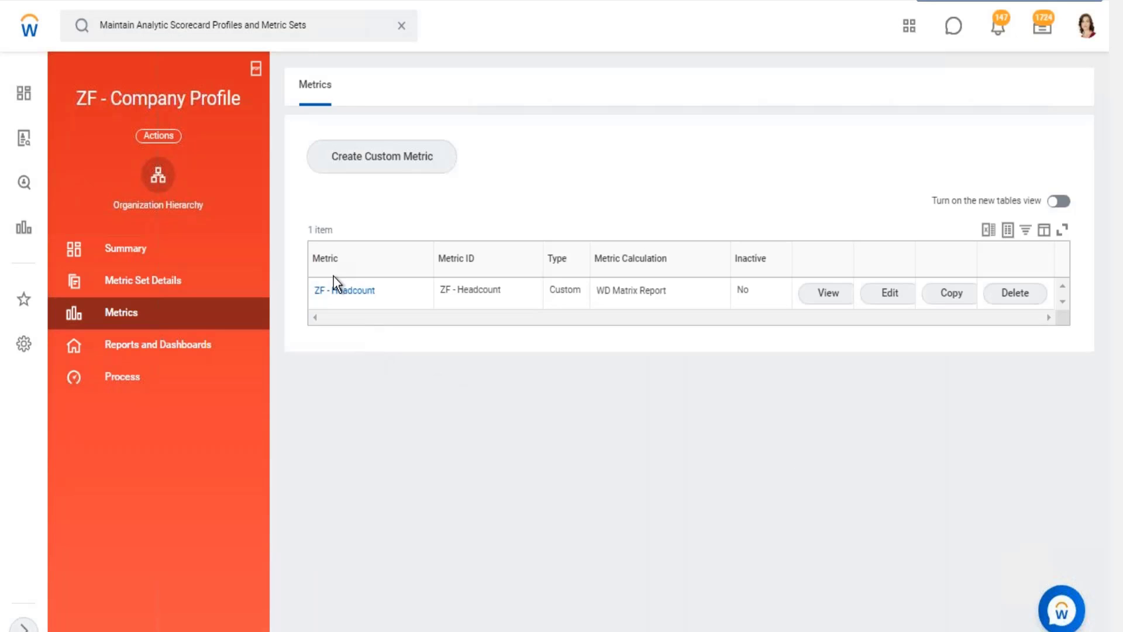
pyautogui.click(344, 291)
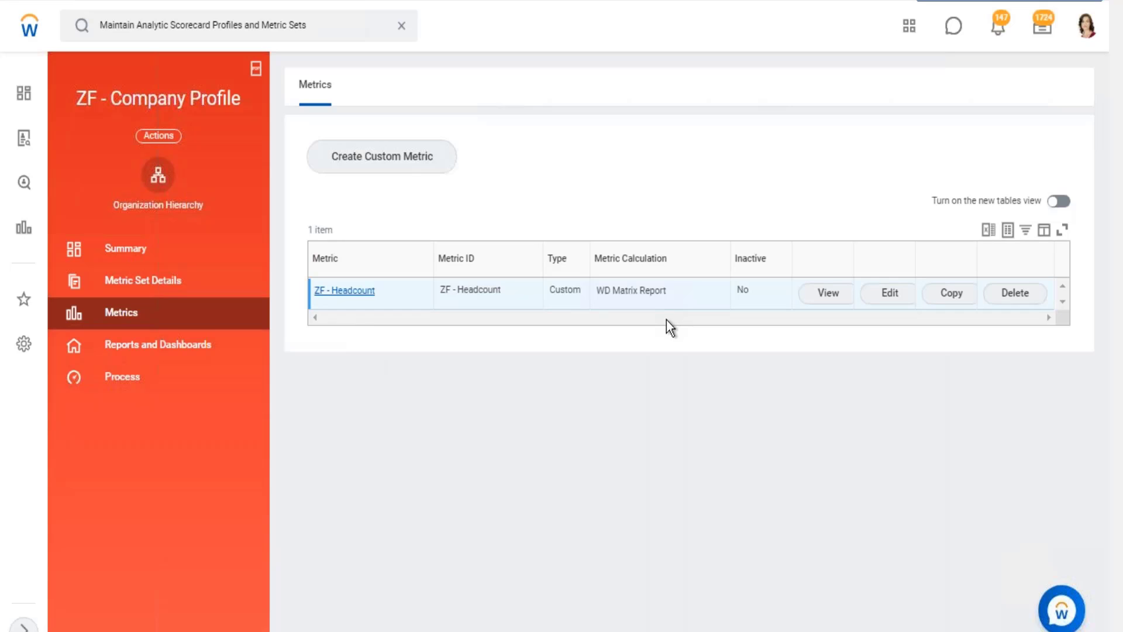
pyautogui.scroll(-1, 174, 398)
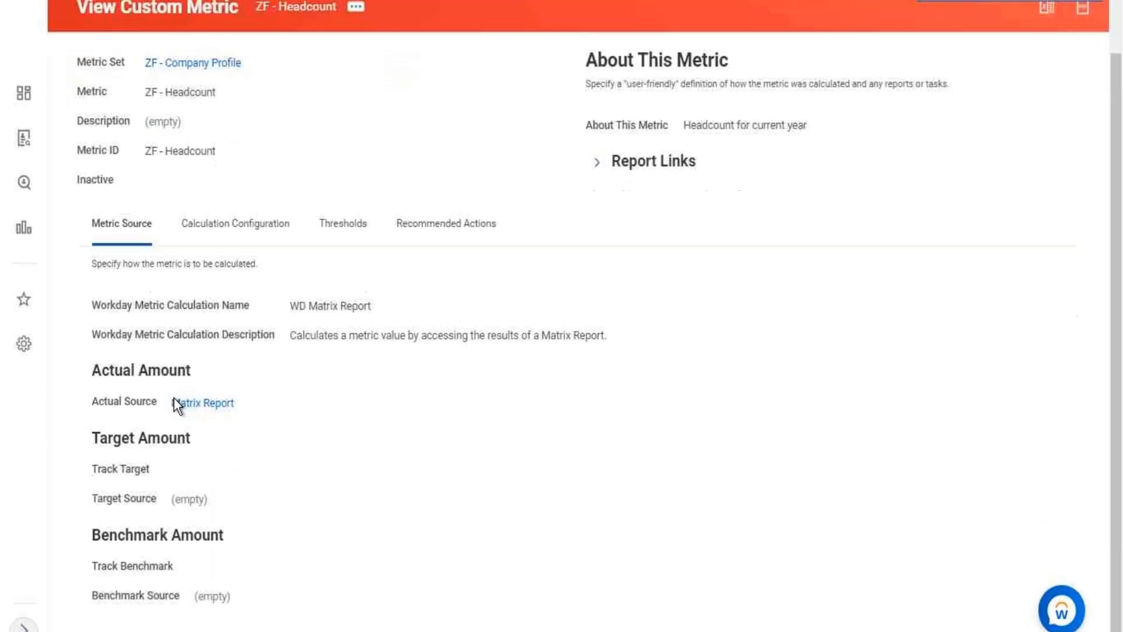
pyautogui.click(236, 239)
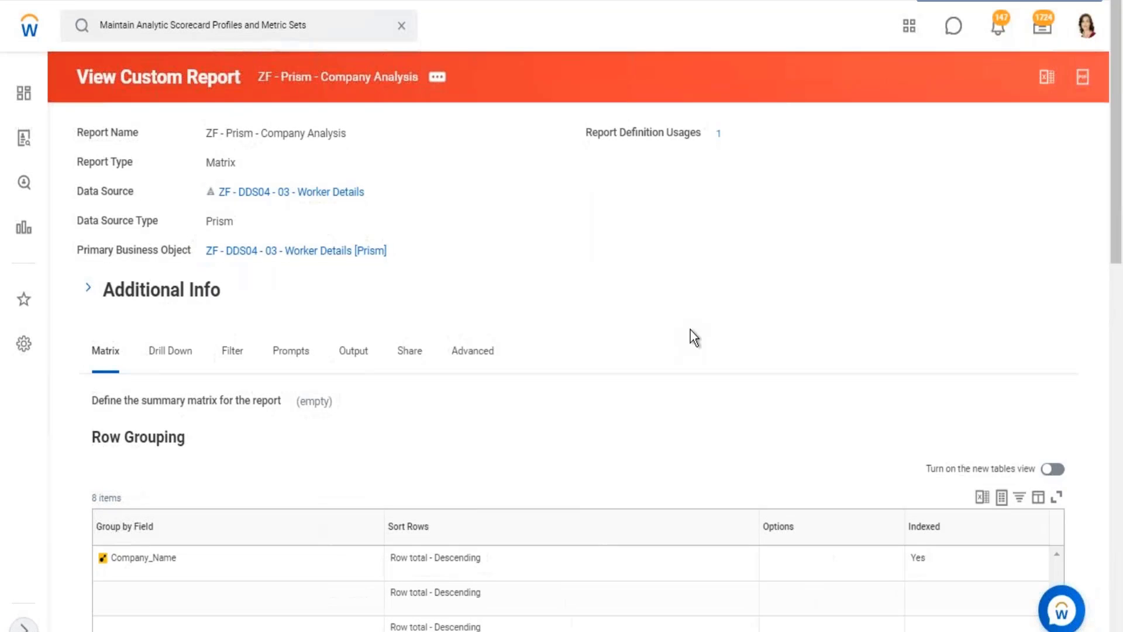
# Review the report's summarization fields, including FY_Headcount, Qty Granted, Total_Base_Pay_USD, Primary_Comp_Basis_USD and Vesting Amount.
pyautogui.scroll(-15, 696, 328)
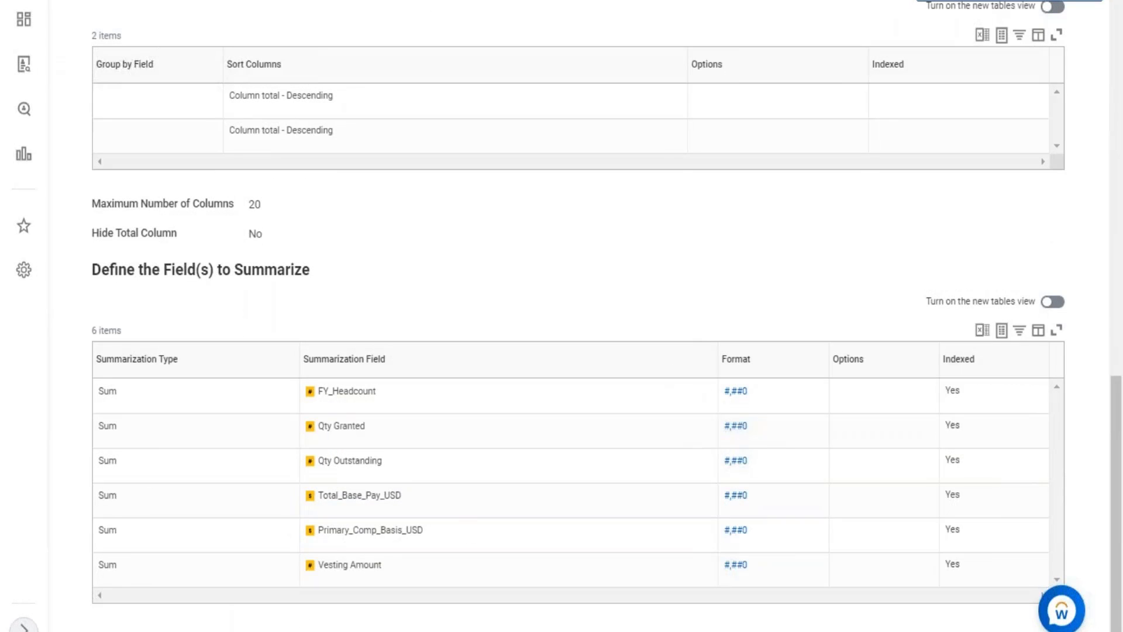
pyautogui.moveTo(335, 393); pyautogui.dragTo(358, 393)
pyautogui.moveTo(324, 426); pyautogui.dragTo(343, 426)
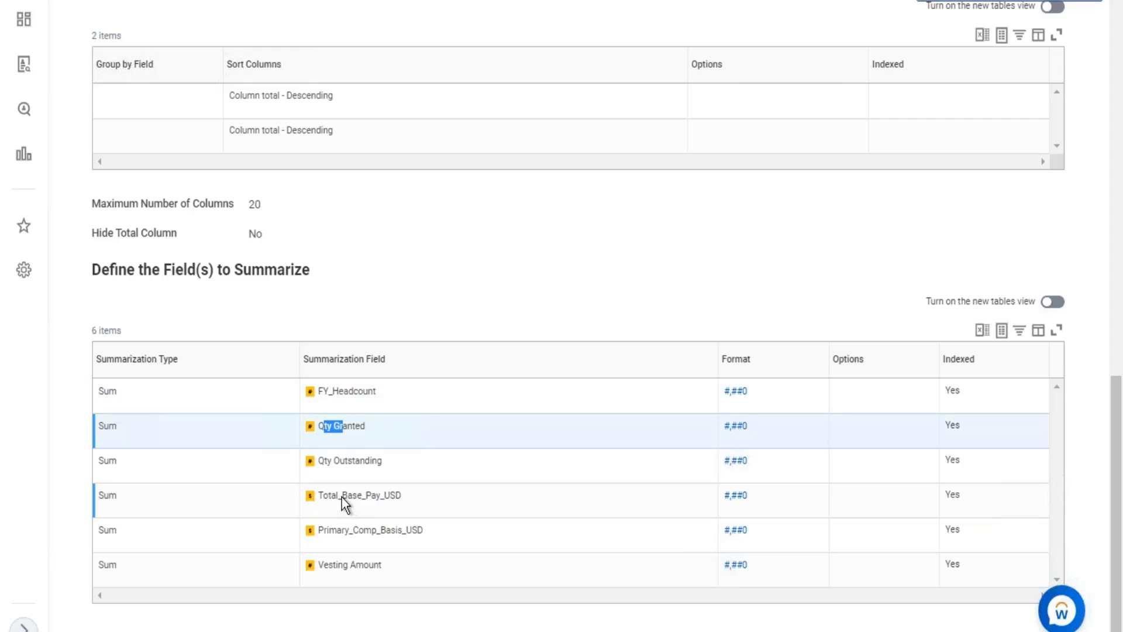
pyautogui.moveTo(375, 495); pyautogui.dragTo(338, 565)
pyautogui.moveTo(327, 426); pyautogui.dragTo(337, 530)
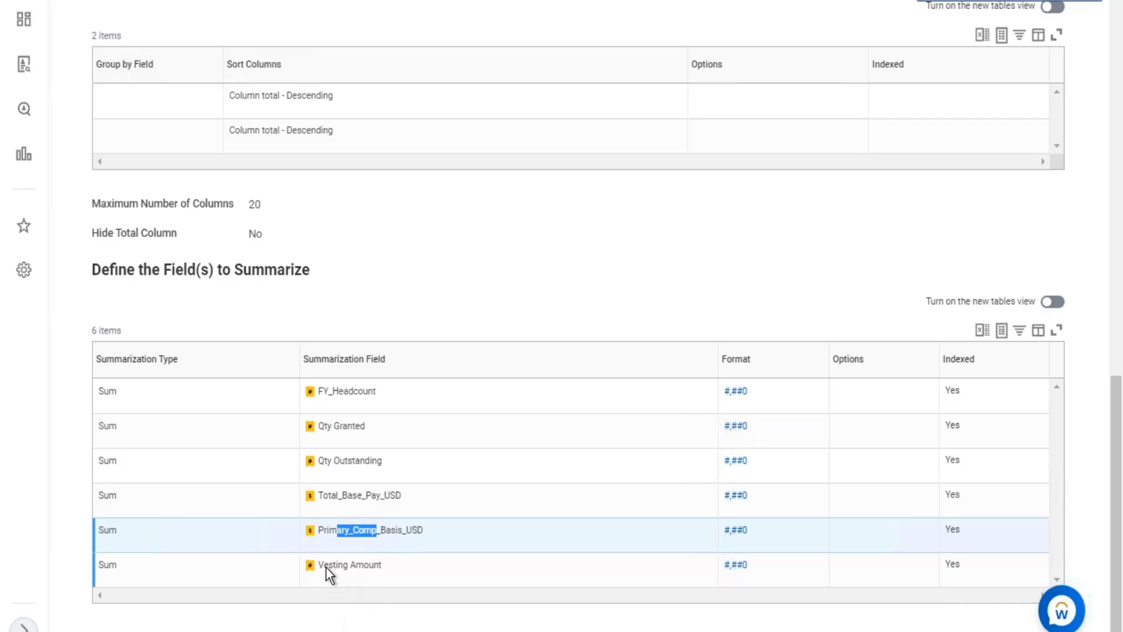
pyautogui.moveTo(328, 565); pyautogui.dragTo(356, 566)
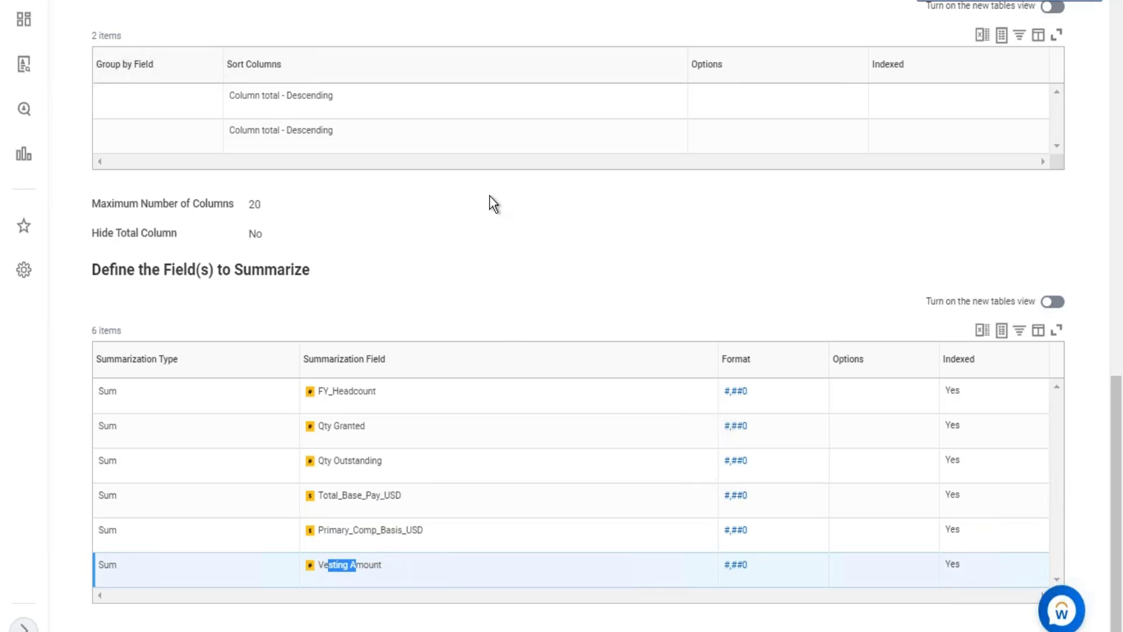
pyautogui.scroll(15, 496, 205)
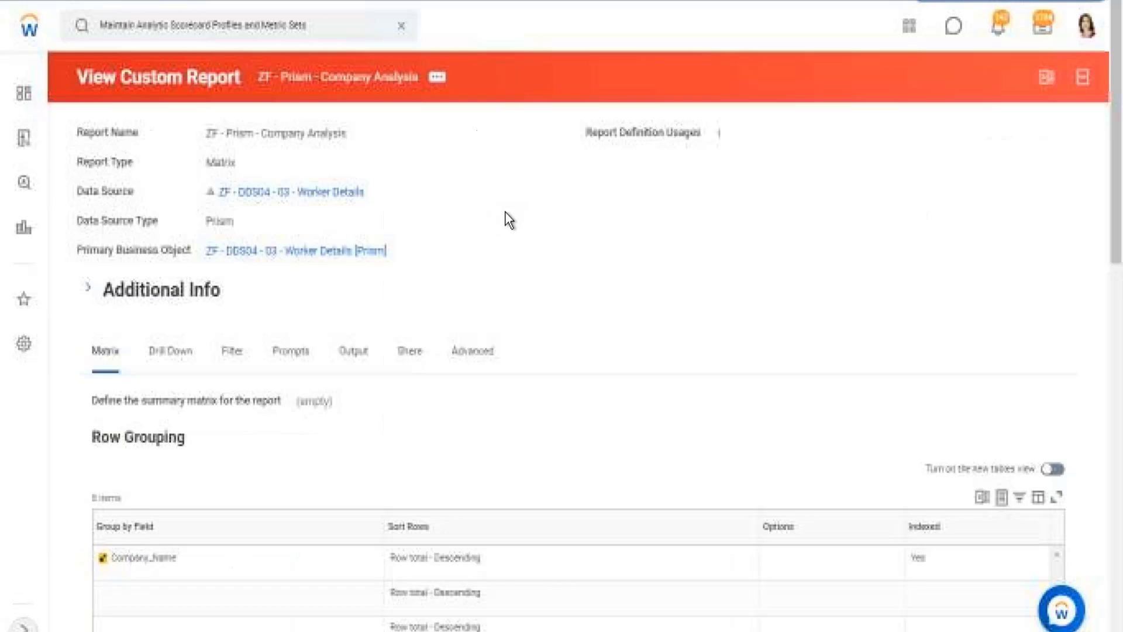
# Search for "data cata" and open the Data Catalog report.
pyautogui.click(402, 25)
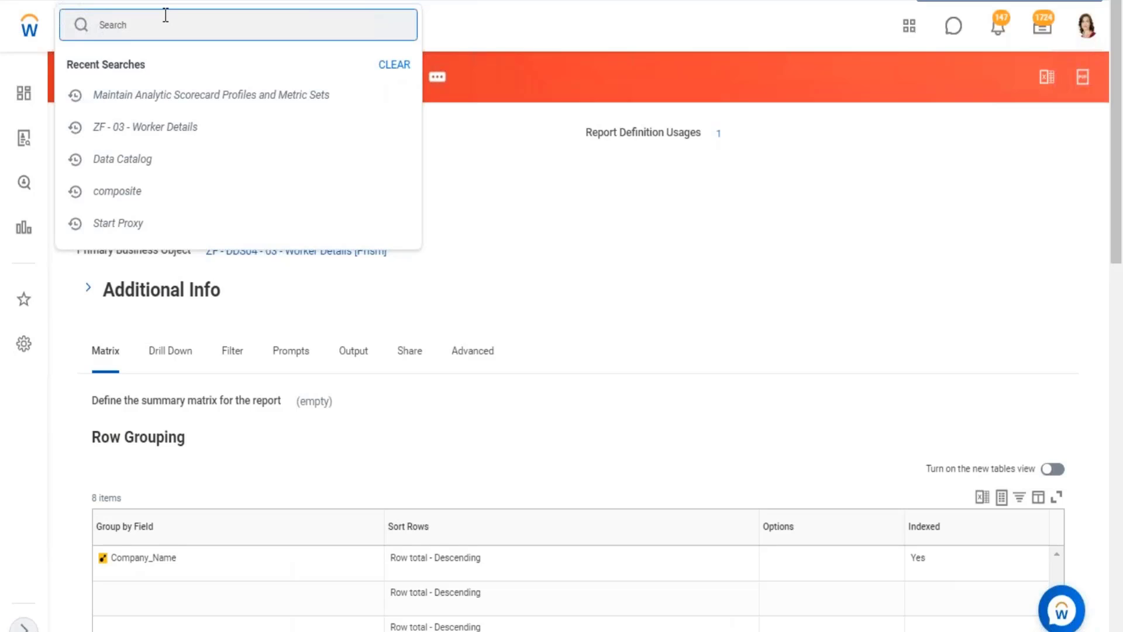
pyautogui.write('data cata')
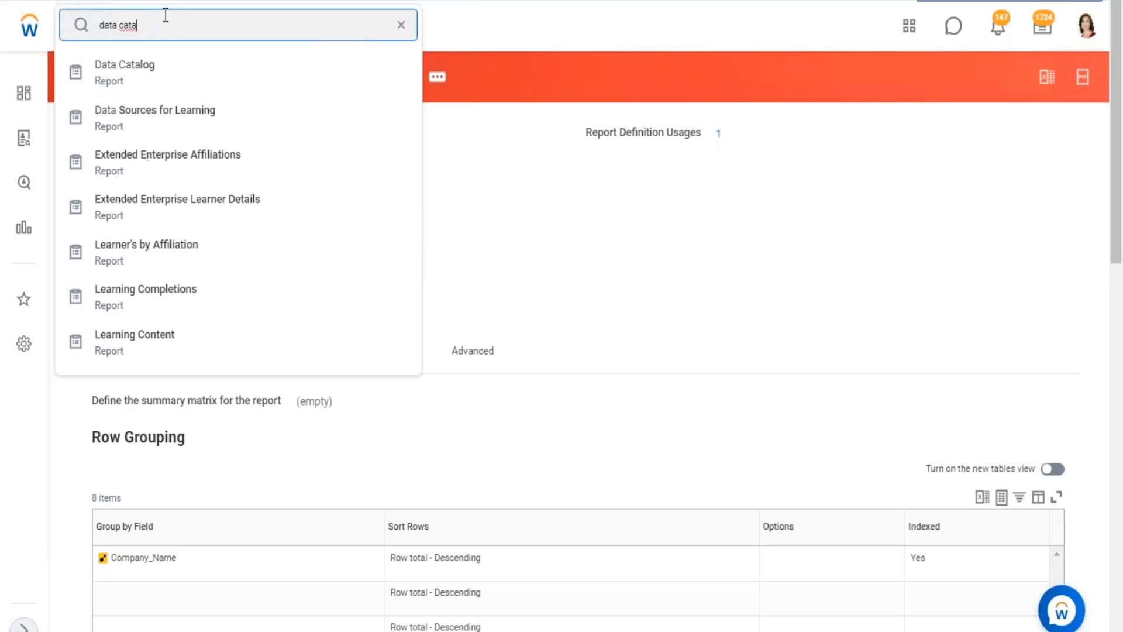
pyautogui.press('Down')
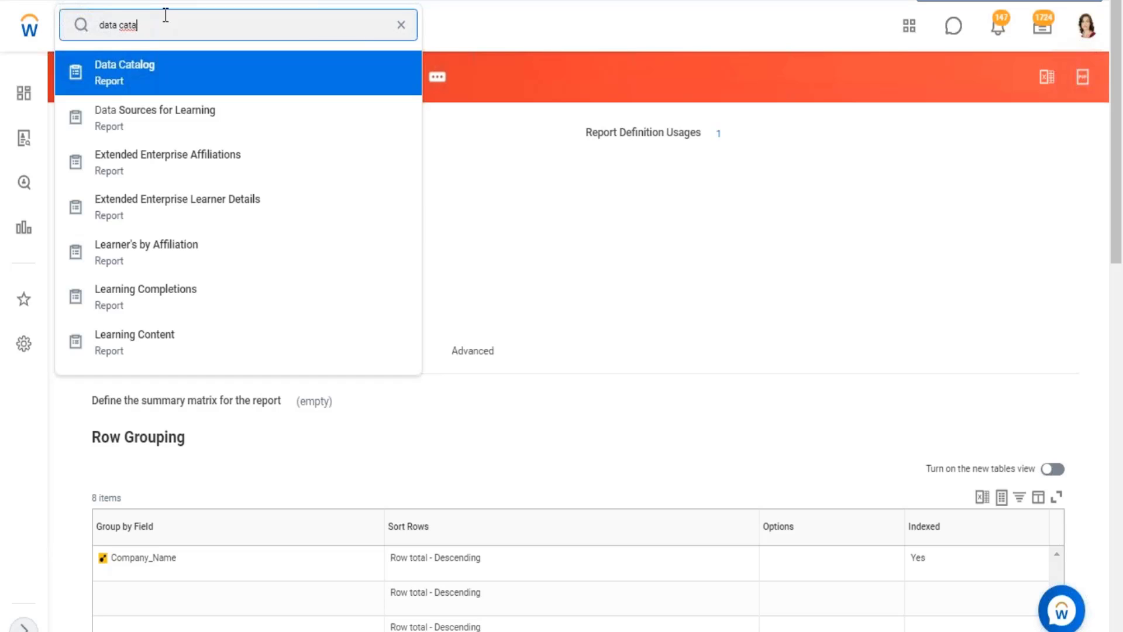
pyautogui.press('Return')
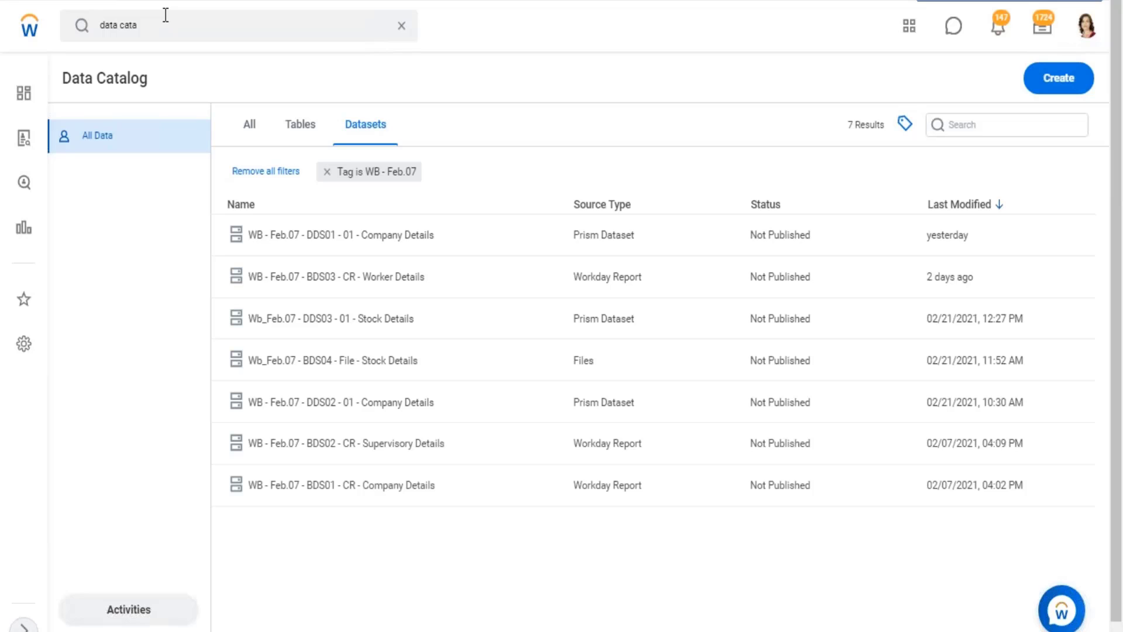
# Switch to the Excel notes workbook and go to the empty rows below the SFTP notes on the 28.02 sheet.
pyautogui.click(1049, 0)
pyautogui.click(273, 362)
pyautogui.scroll(2, 275, 364)
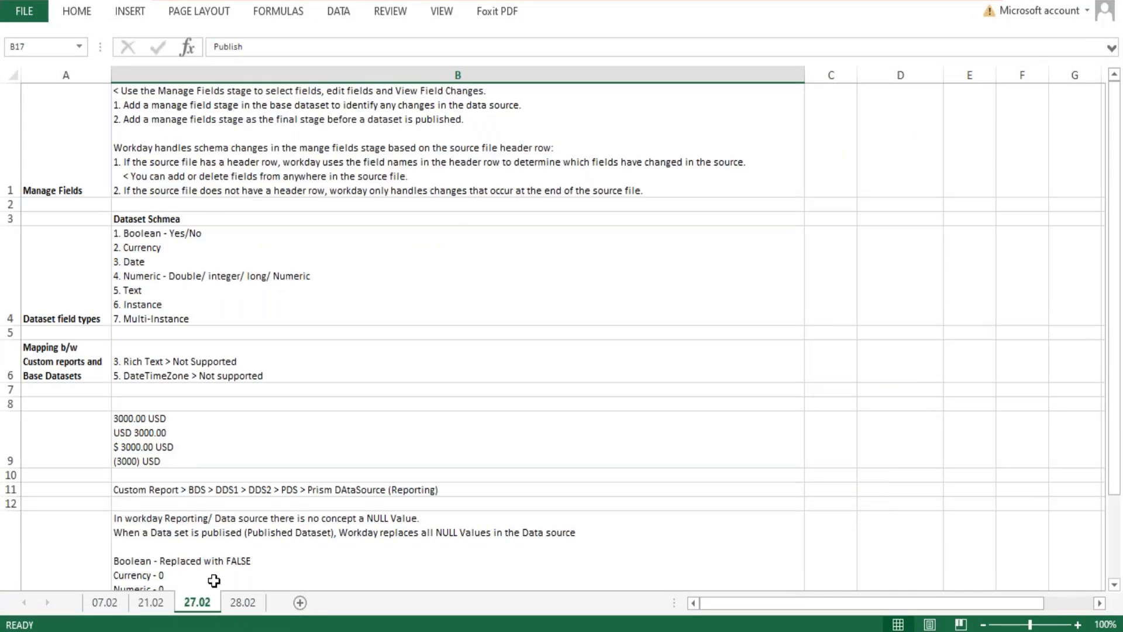
pyautogui.click(242, 602)
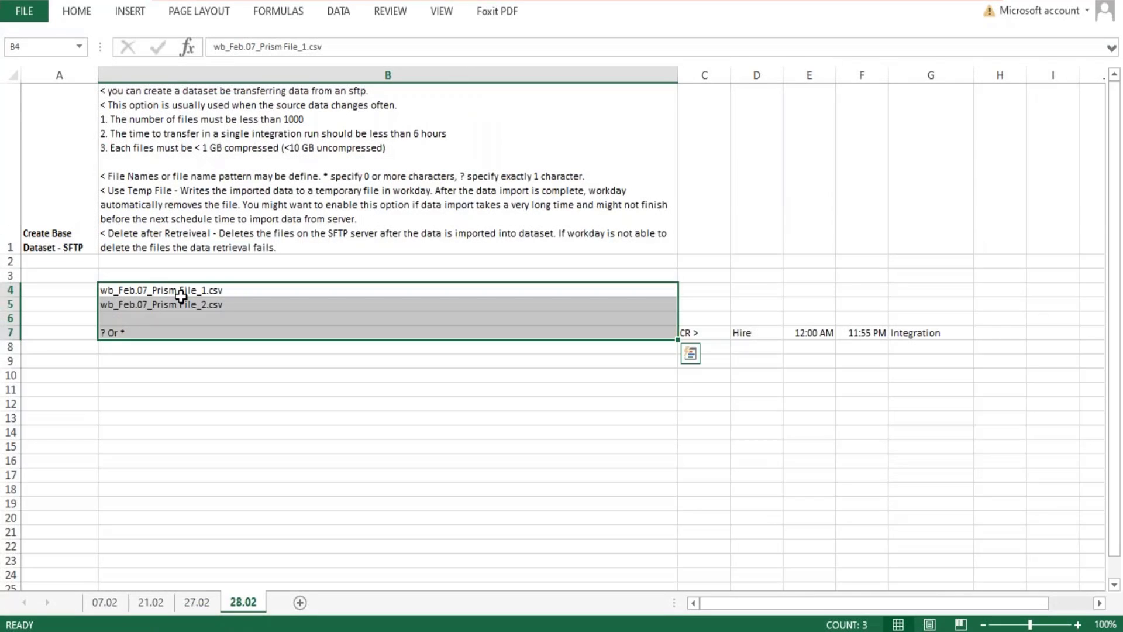
pyautogui.scroll(-1, 59, 198)
# Enter the heading "Security Data in a Datasets" in cell B9 and make it bold.
pyautogui.click(58, 163)
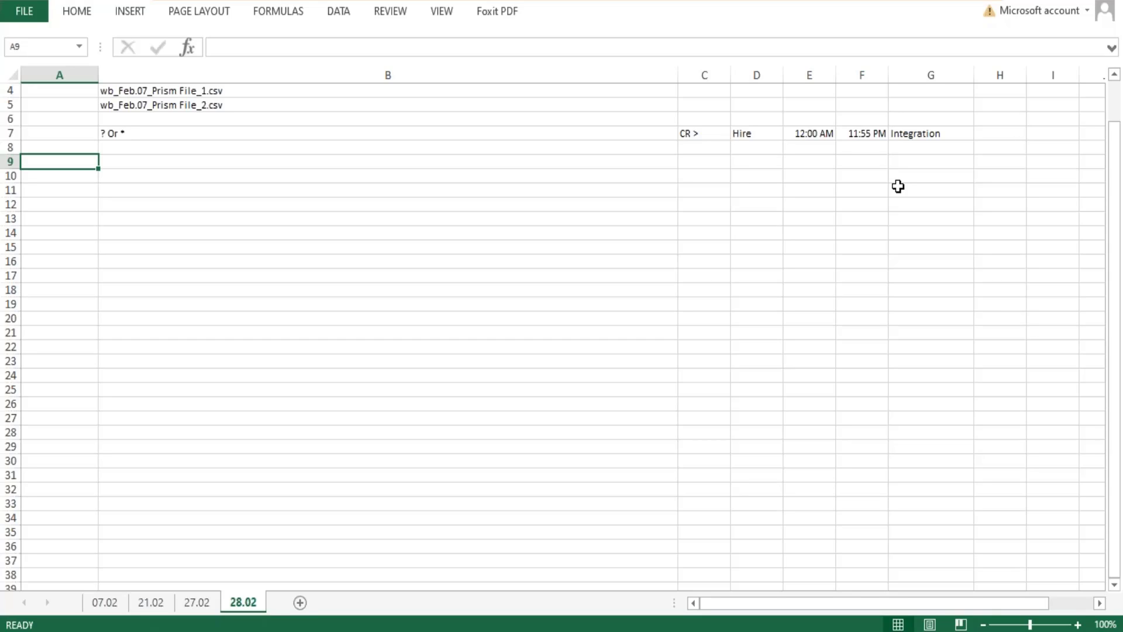
pyautogui.press('Right')
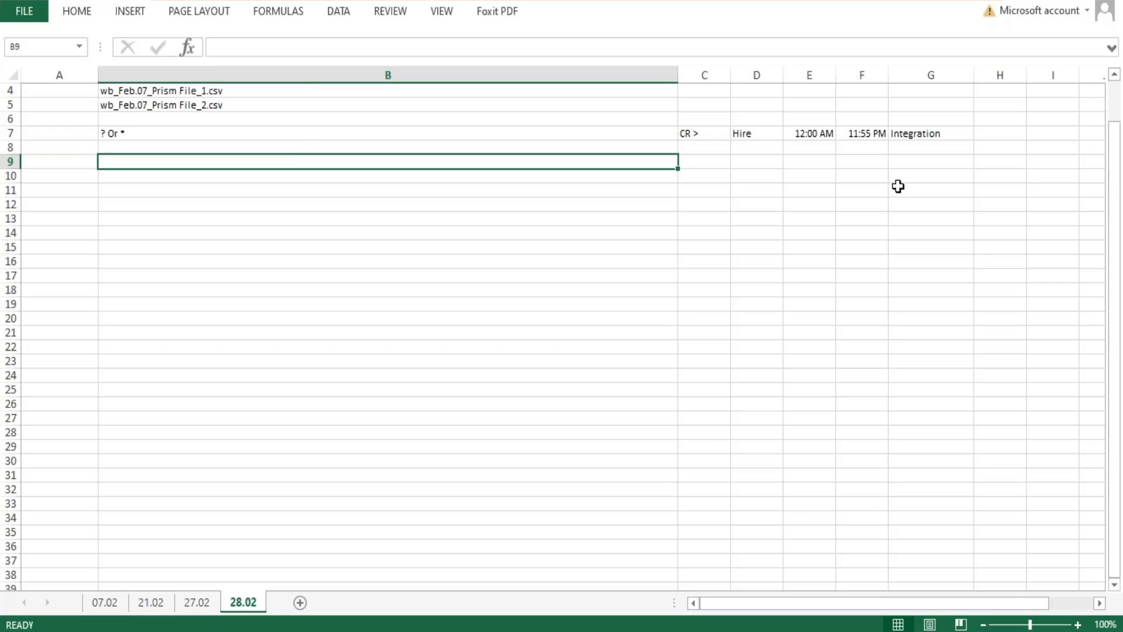
pyautogui.write('Securit')
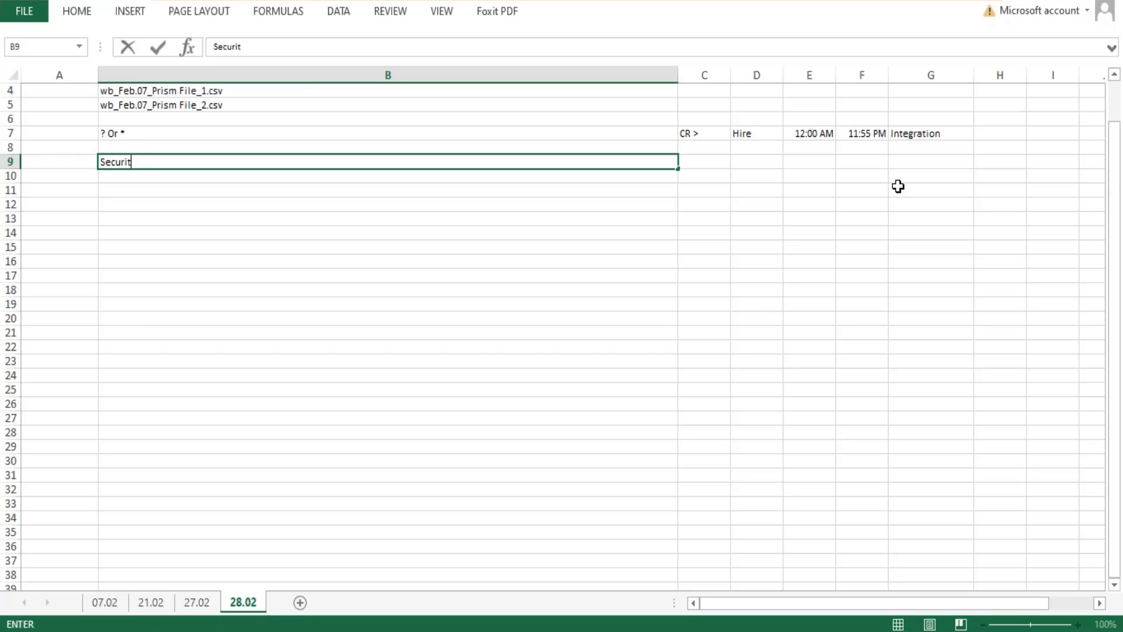
pyautogui.write('y Data in a Dat')
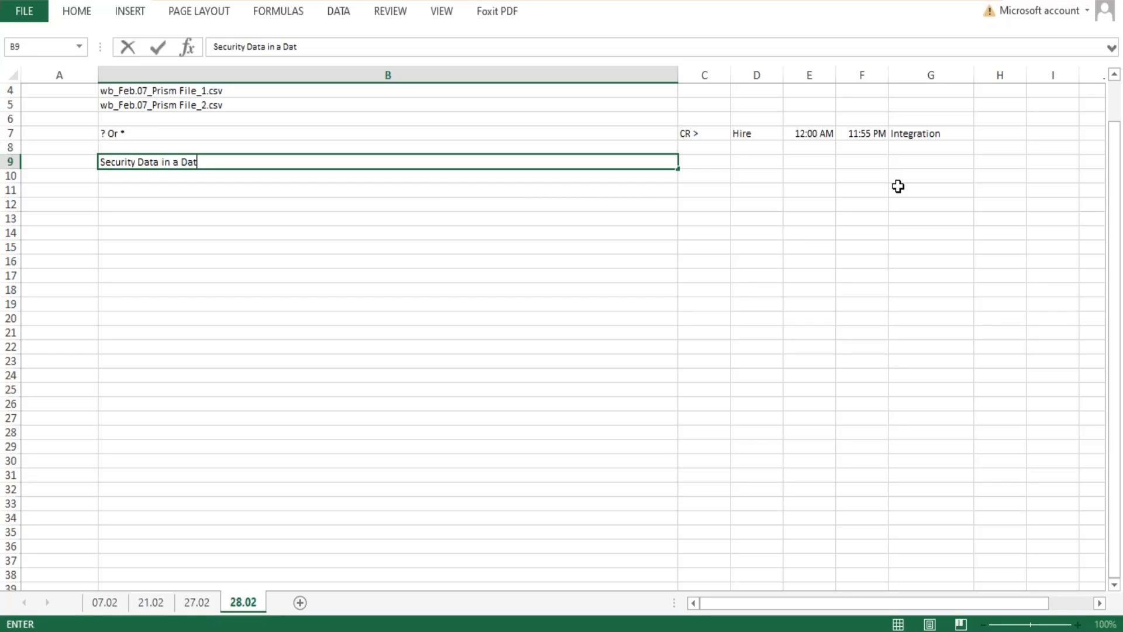
pyautogui.write('asets')
pyautogui.press('Return')
pyautogui.press('Up')
pyautogui.hotkey('ctrl', 'b')
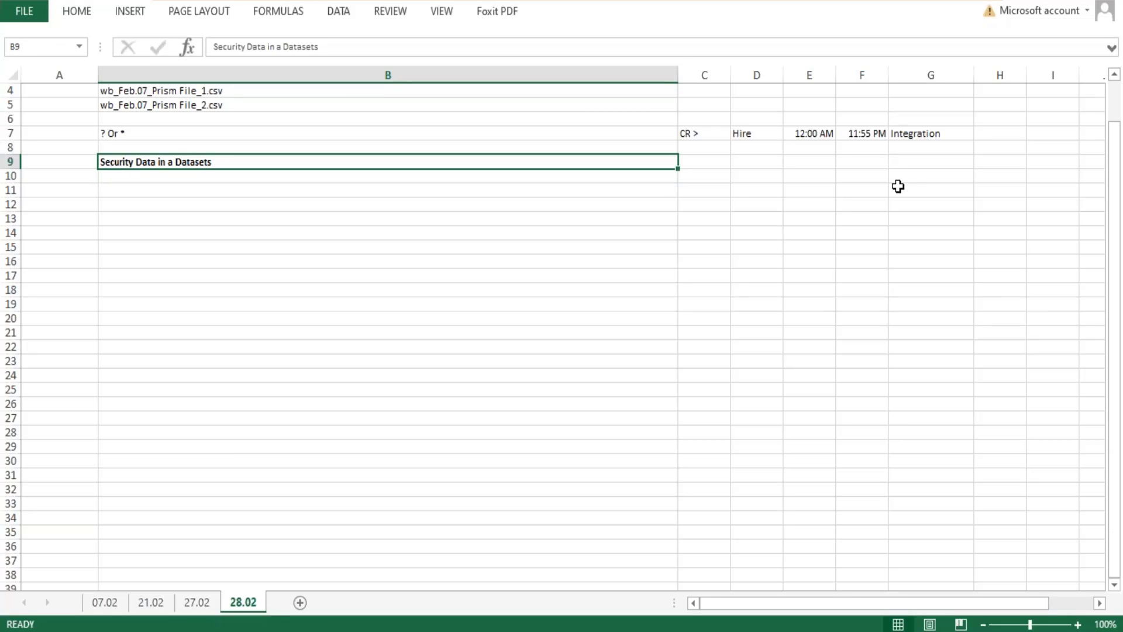
# Enter "Phase 1 and 2: Create and Edit Datasets" in cell B10 below the security heading.
pyautogui.press('Down')
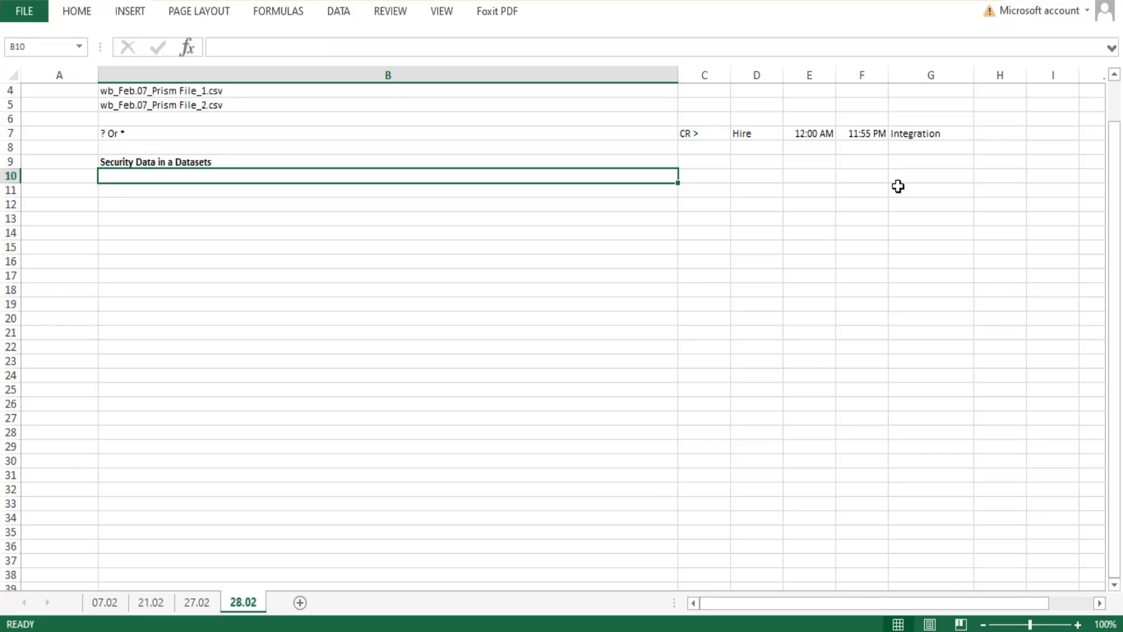
pyautogui.press('Left')
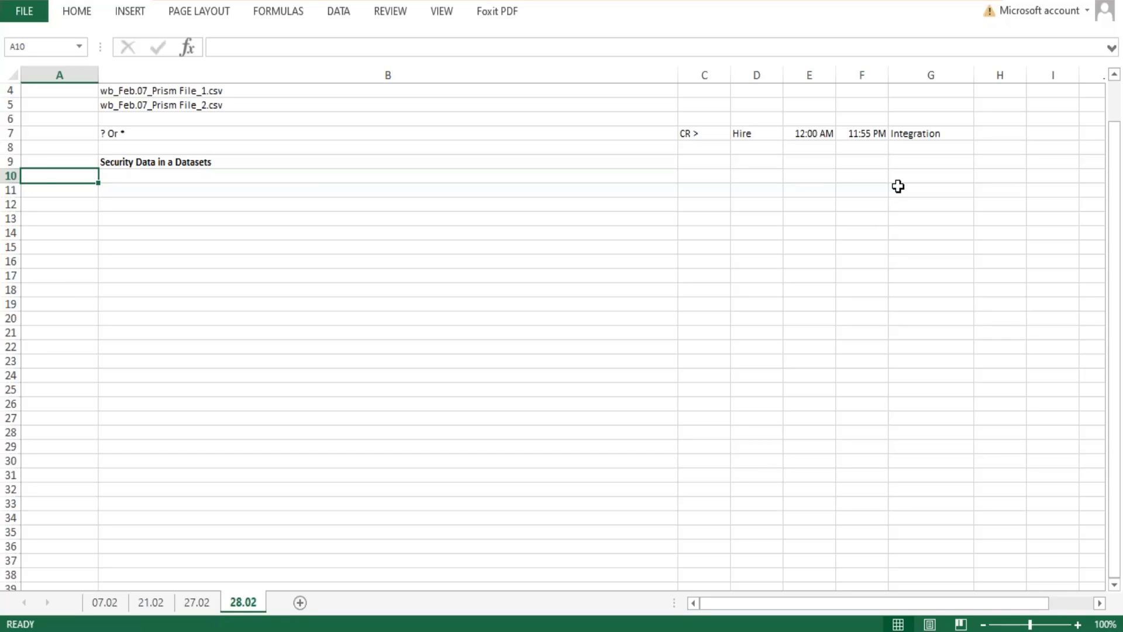
pyautogui.press('Right')
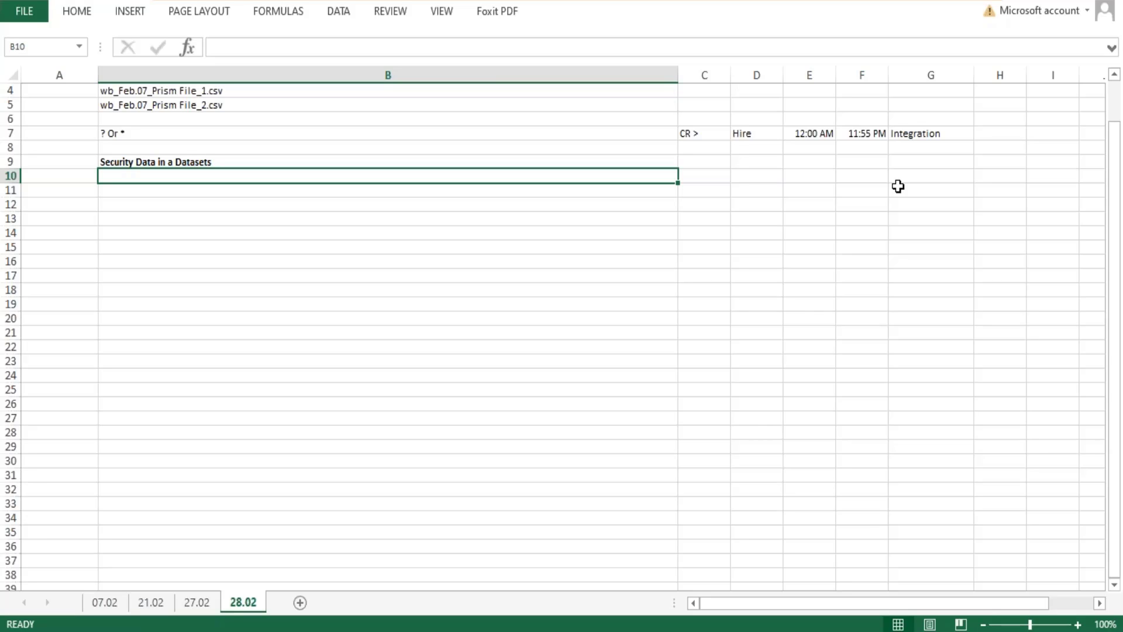
pyautogui.write('Phase ')
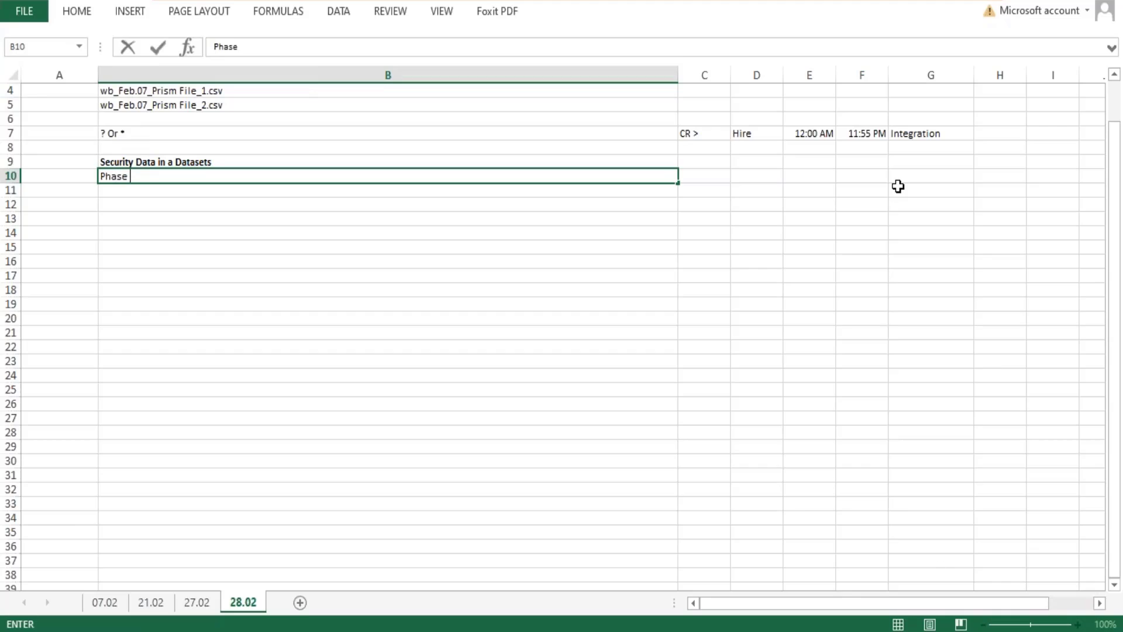
pyautogui.write('1 and 2: Create')
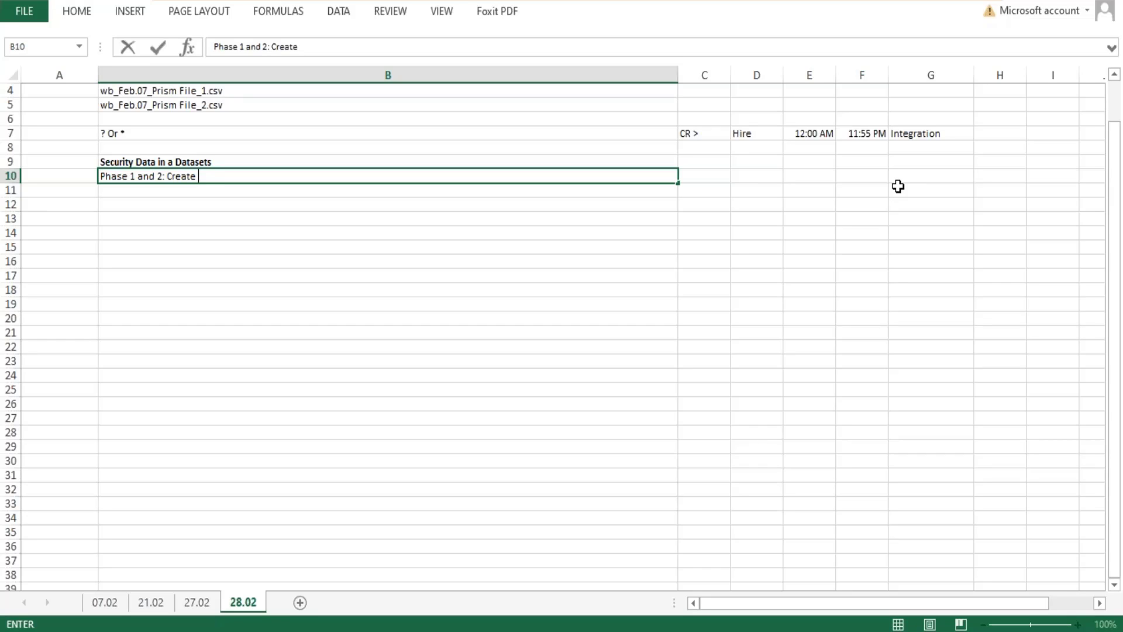
pyautogui.write('and Edit Datasets')
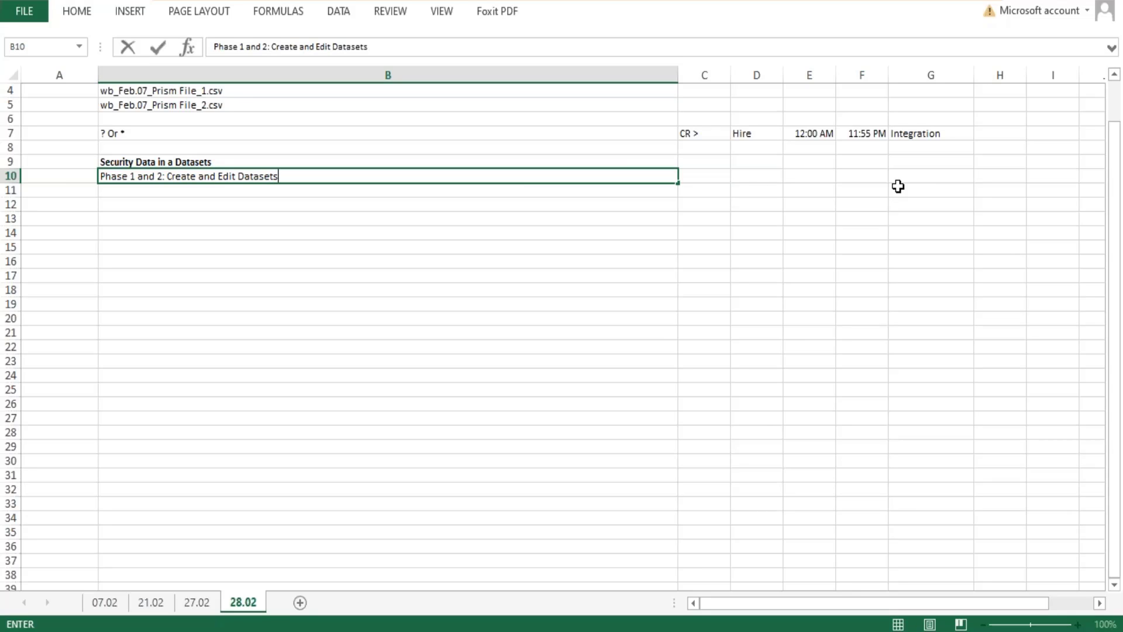
# Add a second line in cell B10 reading "< Datasets includes metadata and a subset of data (Example rows).".
pyautogui.press('Return')
pyautogui.write('1.')
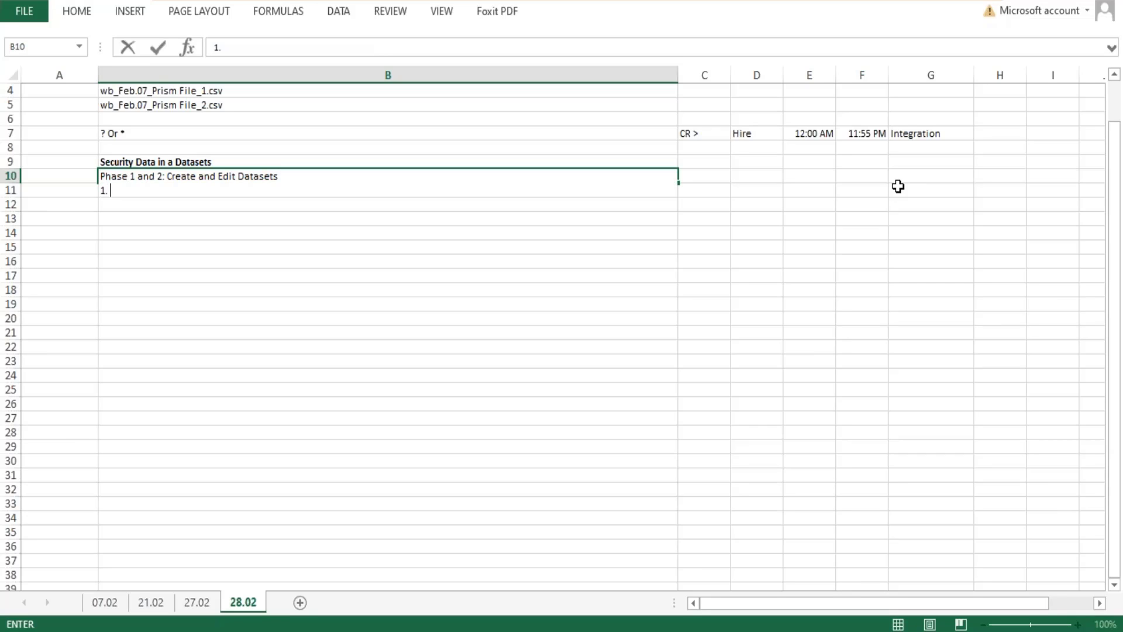
pyautogui.press('BackSpace')
pyautogui.press('BackSpace')
pyautogui.write('<')
pyautogui.press('Return')
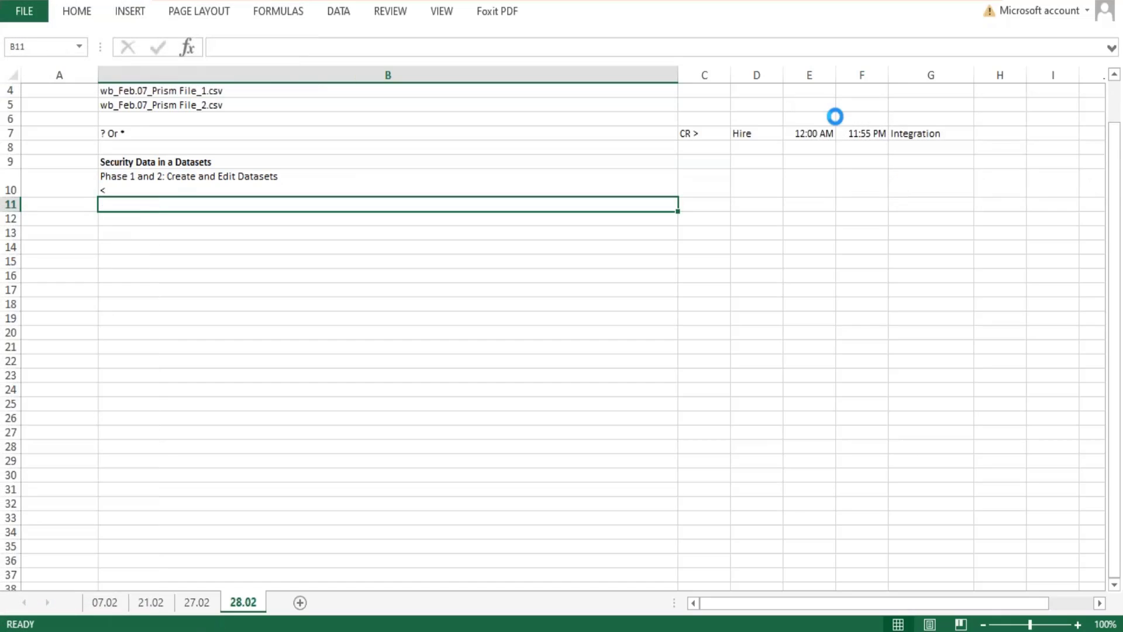
pyautogui.doubleClick(142, 188)
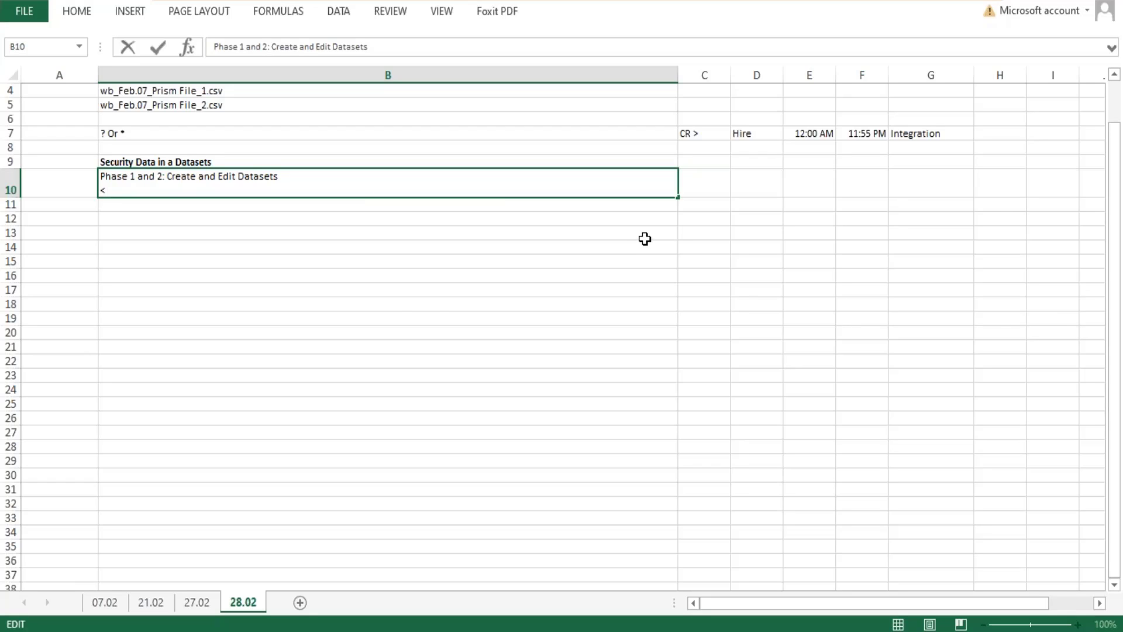
pyautogui.write('< DAta')
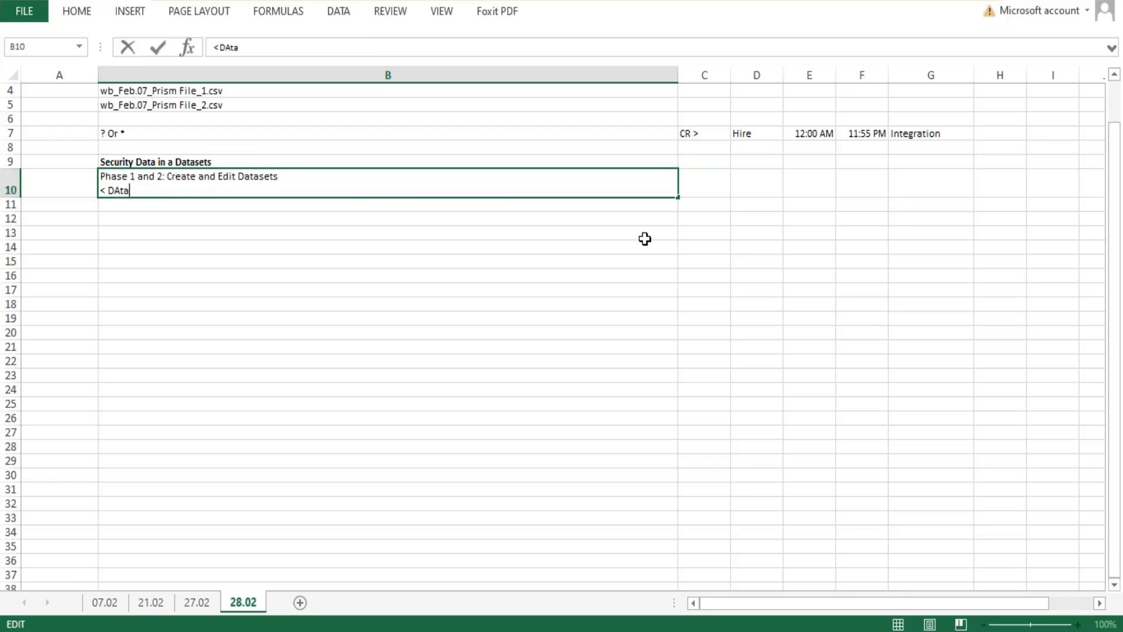
pyautogui.write('sets includes m')
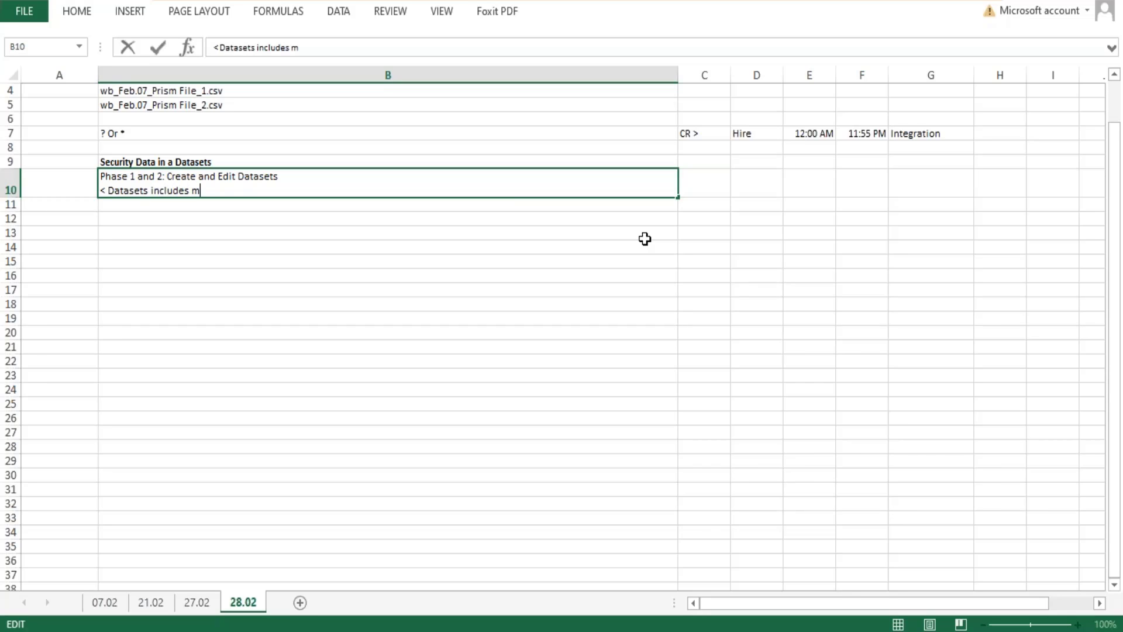
pyautogui.write('etadata')
pyautogui.write('and ')
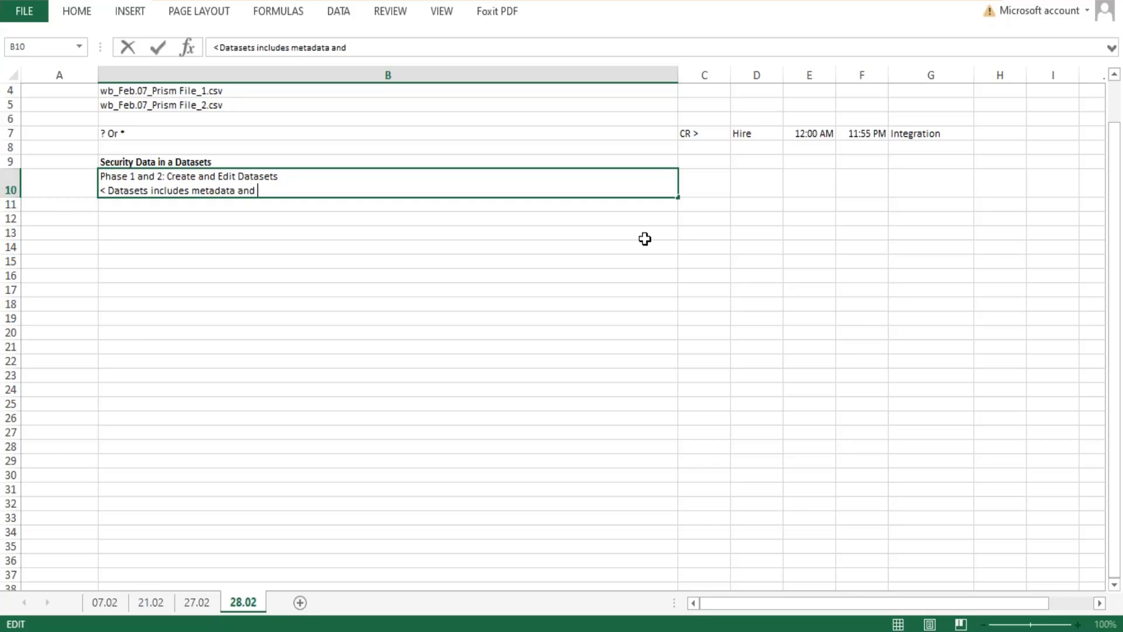
pyautogui.write('a subset of data')
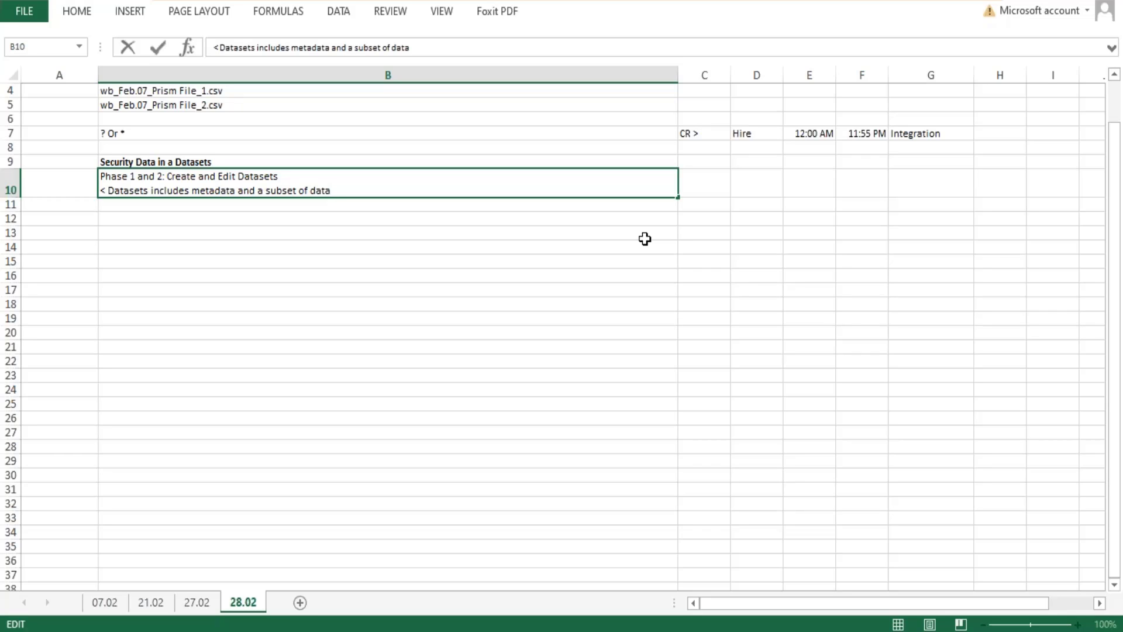
pyautogui.write('(Example rows).')
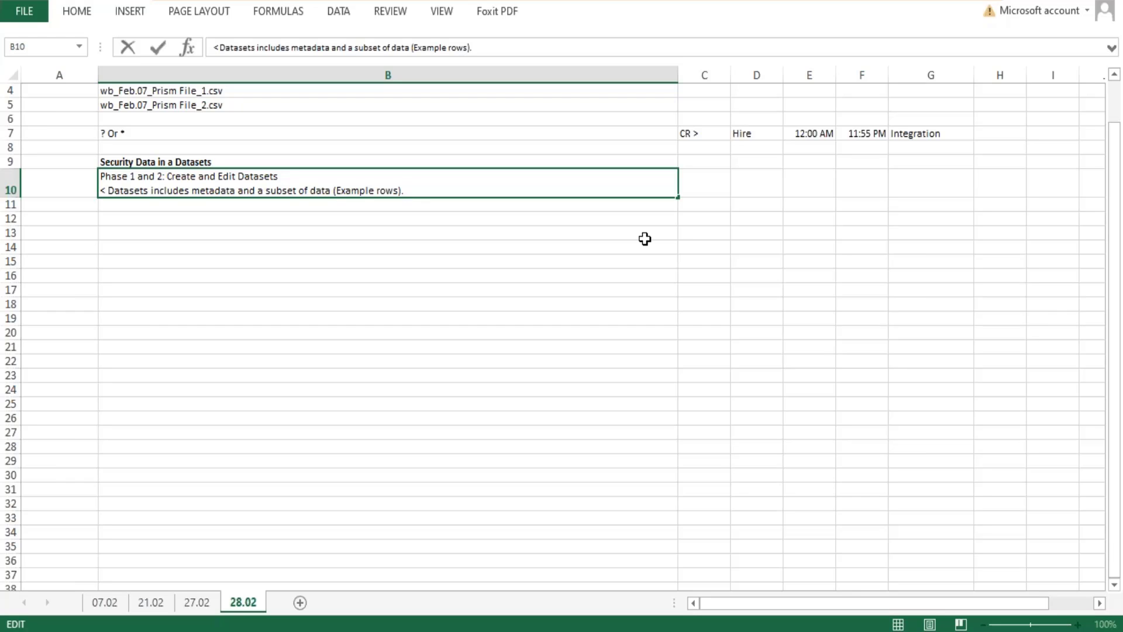
# Continue the B10 note with "Those who have access to the dataset will be able to access both metadata and data rows.".
pyautogui.write('Those who have ac')
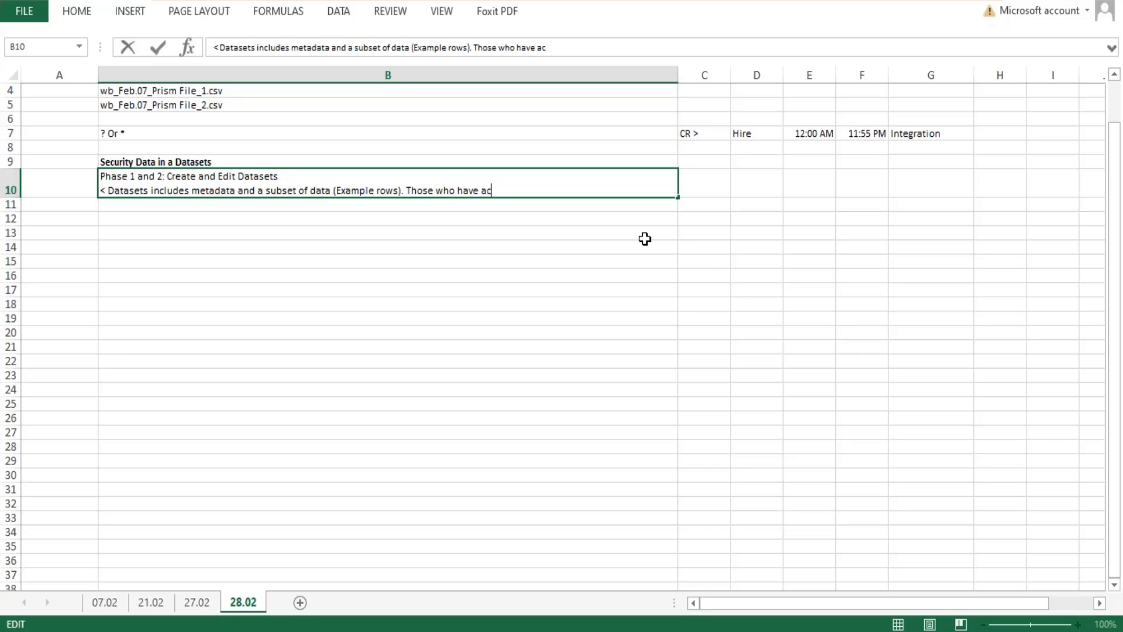
pyautogui.write('cess to the dat')
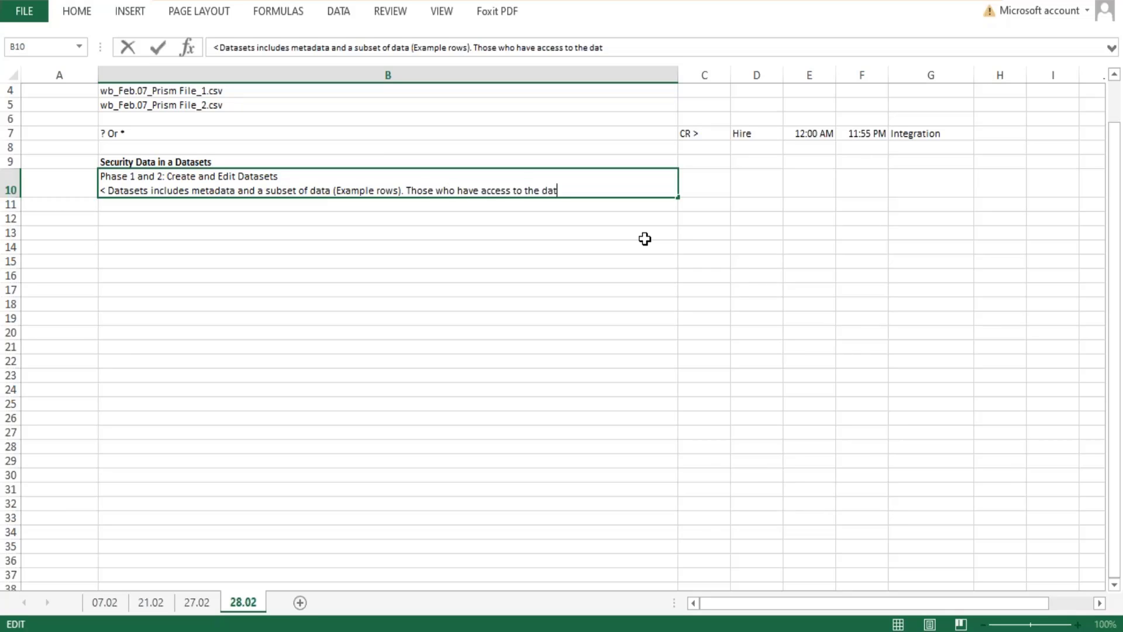
pyautogui.write('aset will be able to ac')
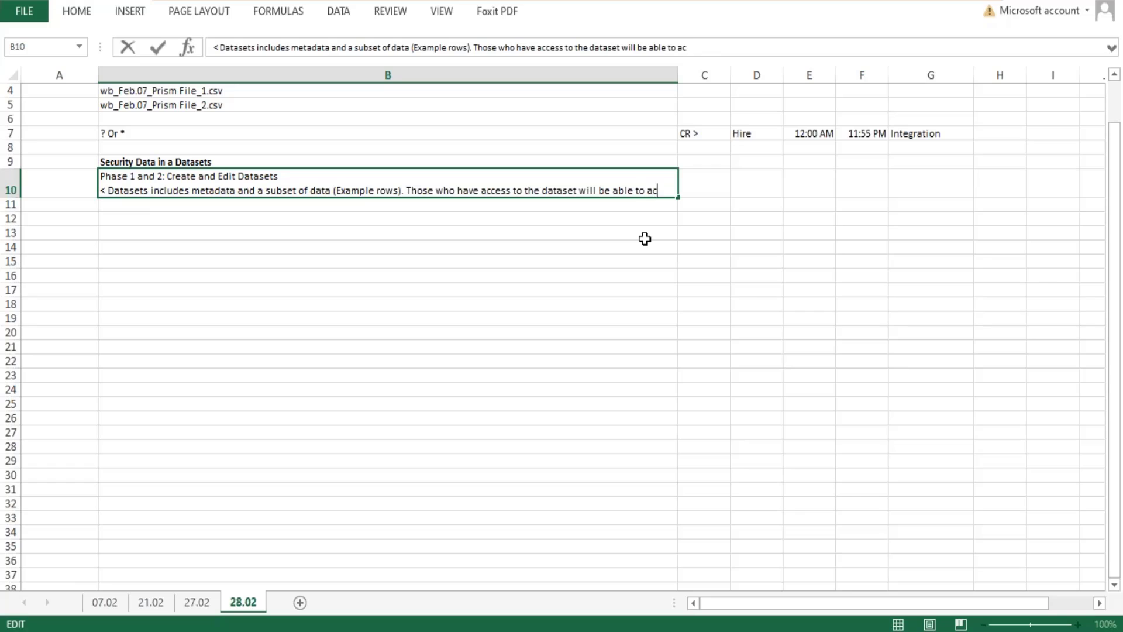
pyautogui.write('cess bo')
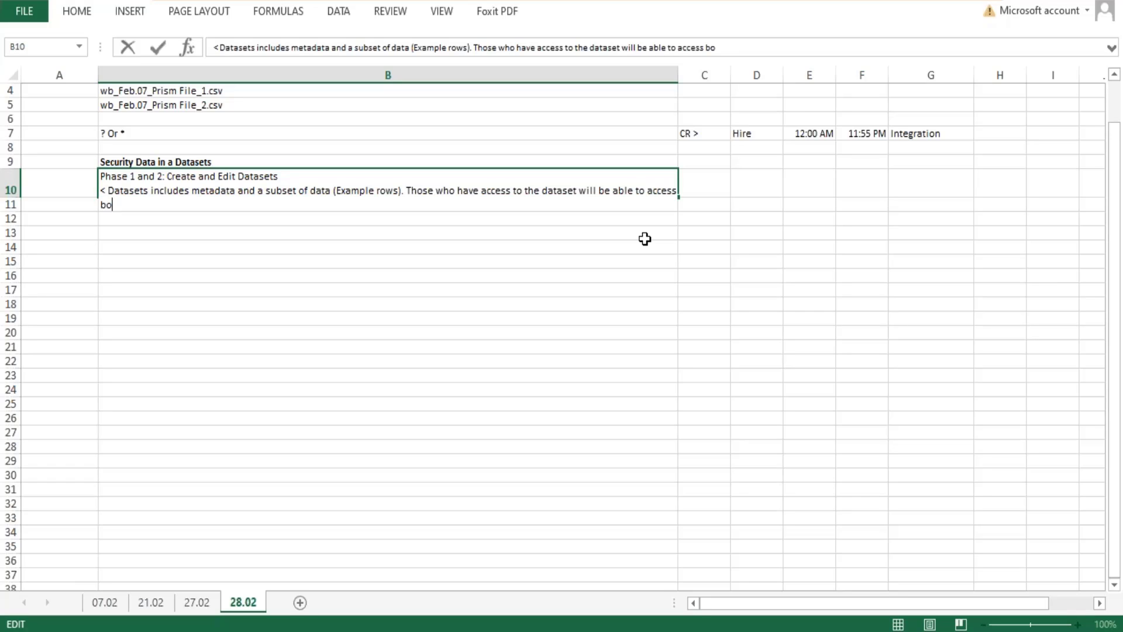
pyautogui.write('th metadata an')
pyautogui.write('d datas')
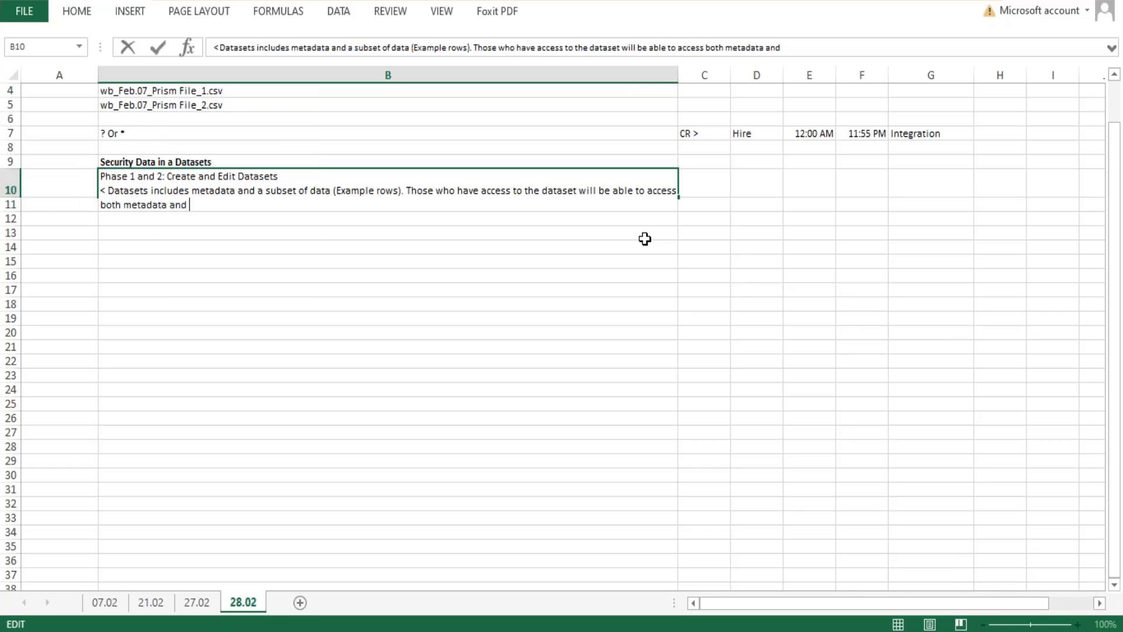
pyautogui.press('BackSpace')
pyautogui.write('rows.')
pyautogui.press('Return')
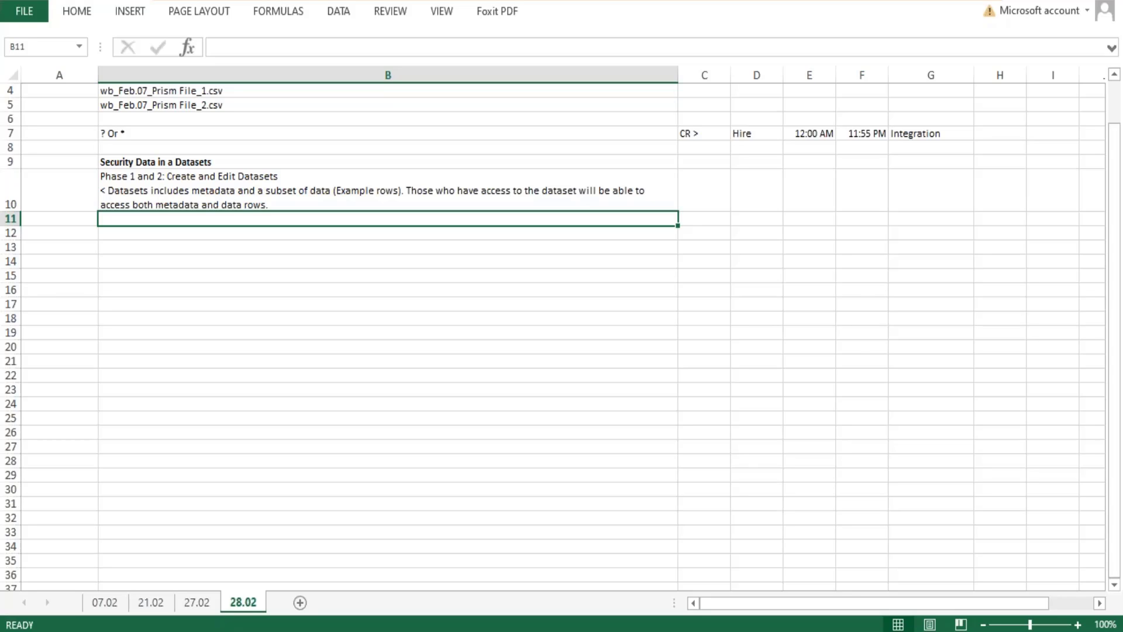
# Append "In Prism you can control who has access to the datasets:" to the end of the note in cell B10.
pyautogui.click(281, 200)
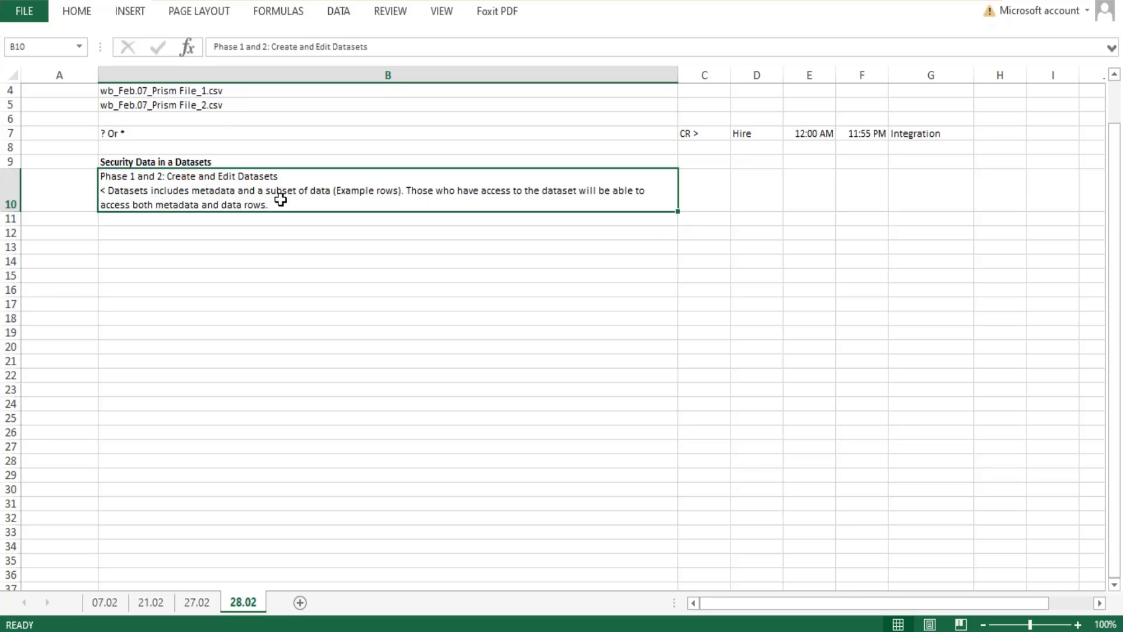
pyautogui.doubleClick(281, 200)
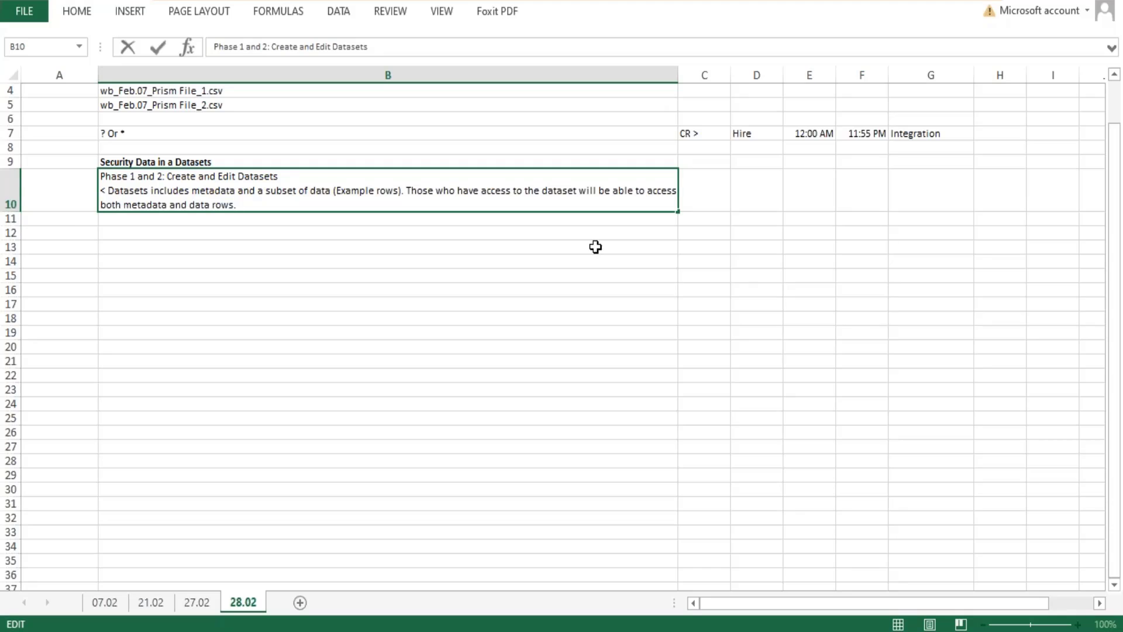
pyautogui.write('I')
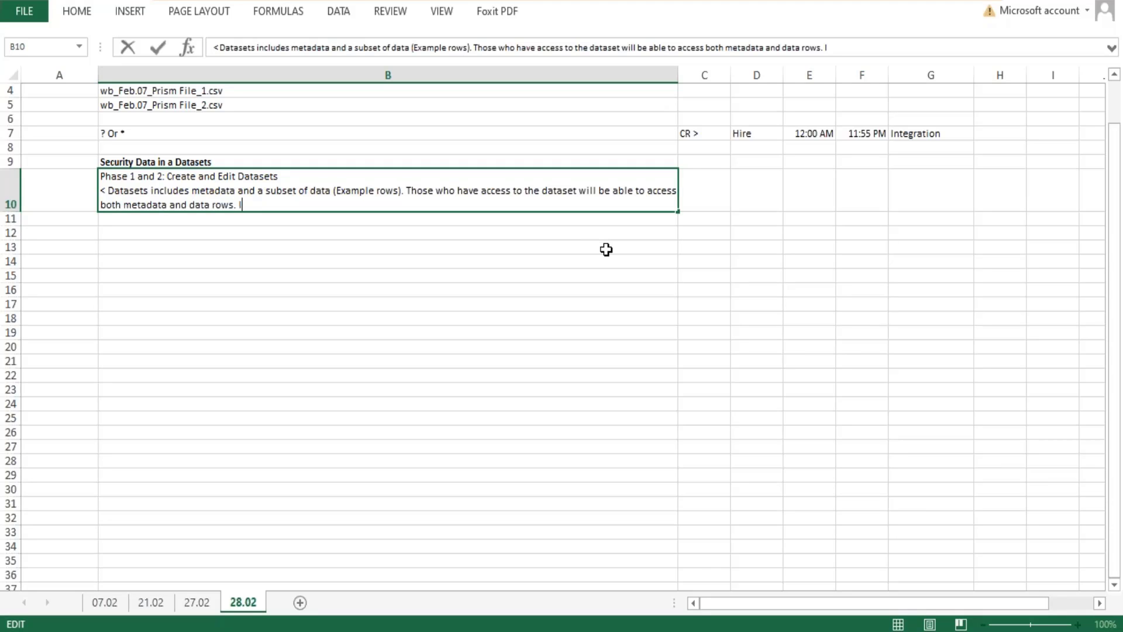
pyautogui.write('n Prism yoou ca')
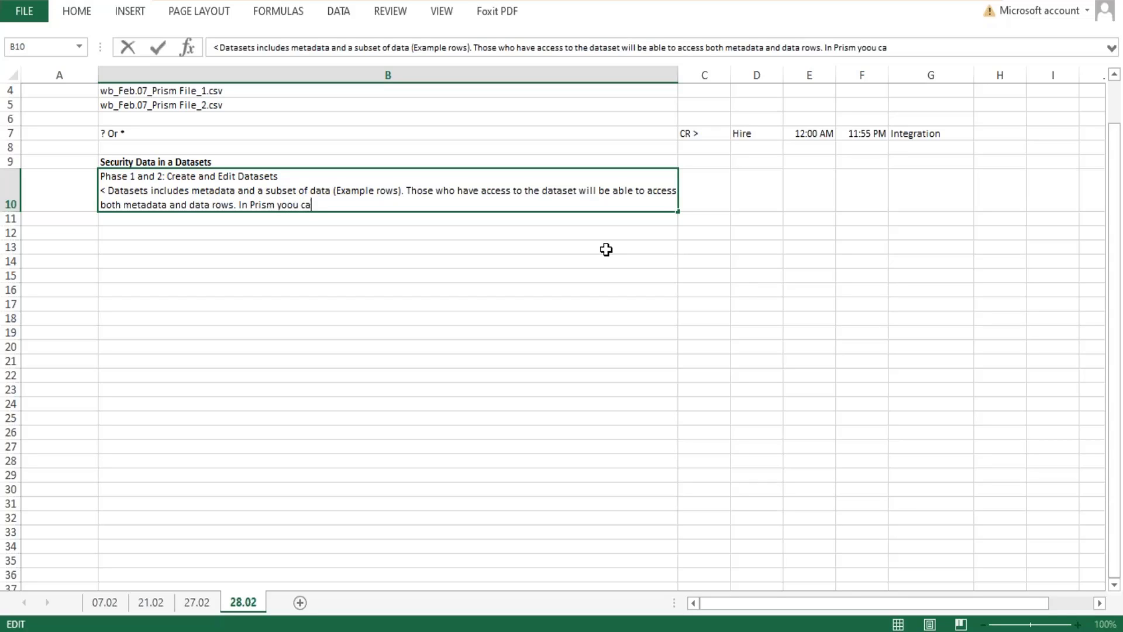
pyautogui.press('BackSpace')
pyautogui.press('BackSpace')
pyautogui.write('u can cn')
pyautogui.press('BackSpace')
pyautogui.write('ontrol who ')
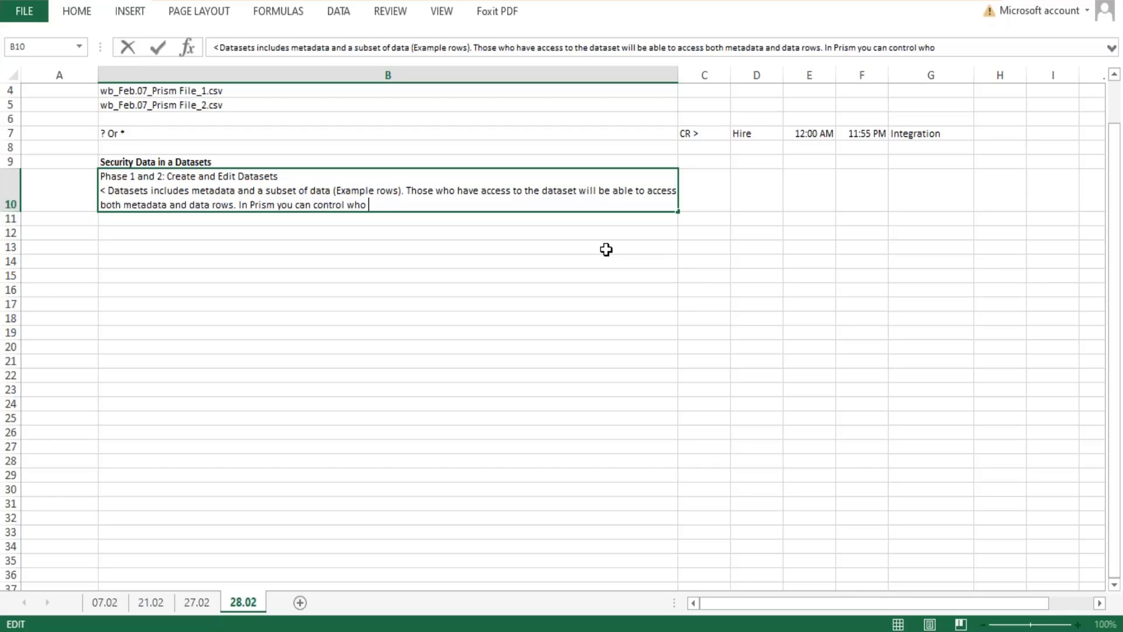
pyautogui.write('has access to the dataset')
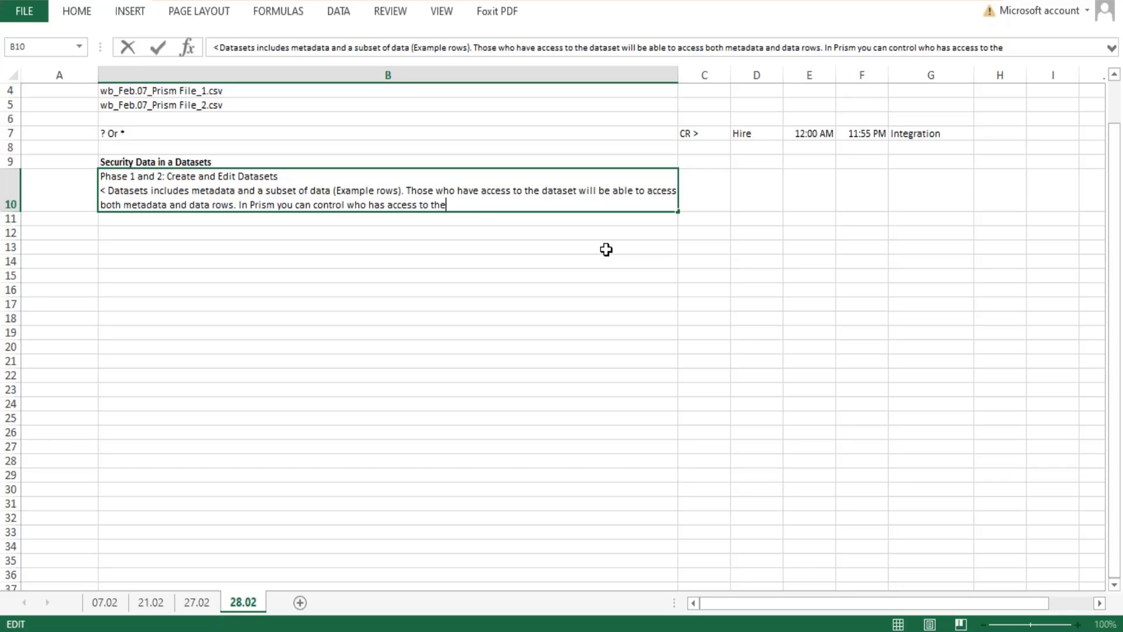
pyautogui.write('s:')
# Add a new line in cell B10 reading "1. Configure Workday security domains to create, edit or manage datasets".
pyautogui.hotkey('alt', 'Return')
pyautogui.write('1')
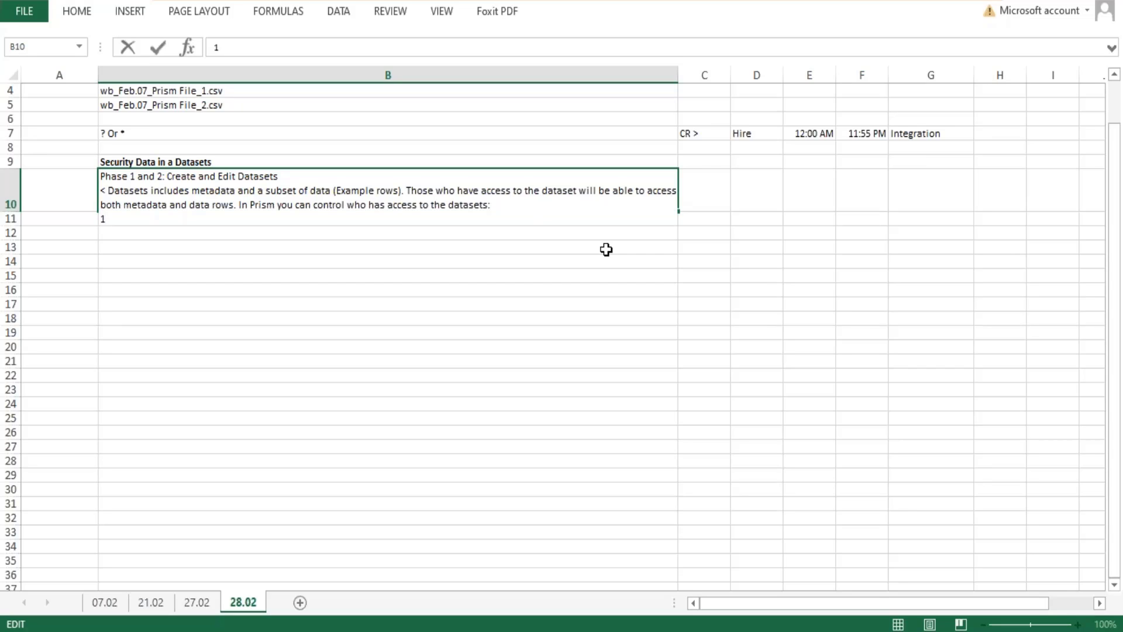
pyautogui.write('. Configure Workday ')
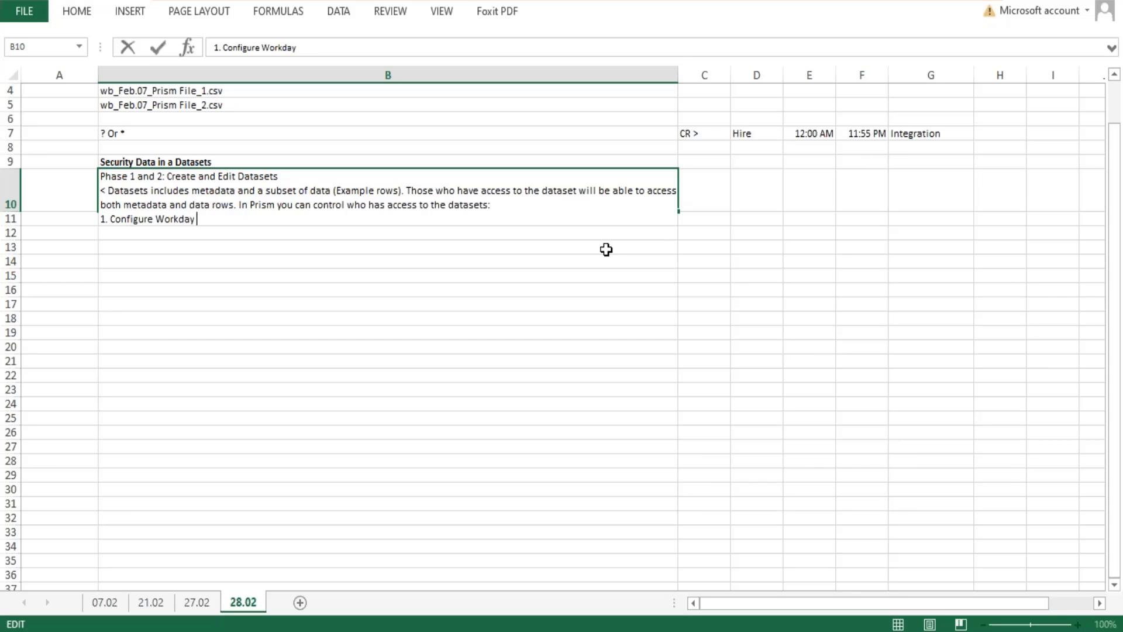
pyautogui.write('security domains t')
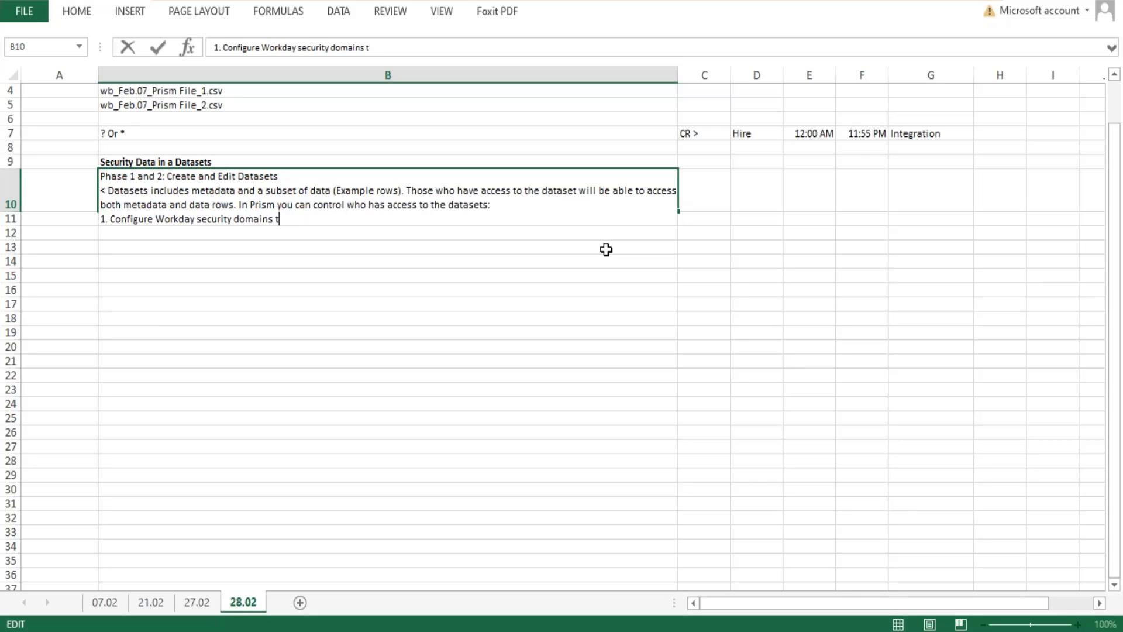
pyautogui.write('o create, edit or ma')
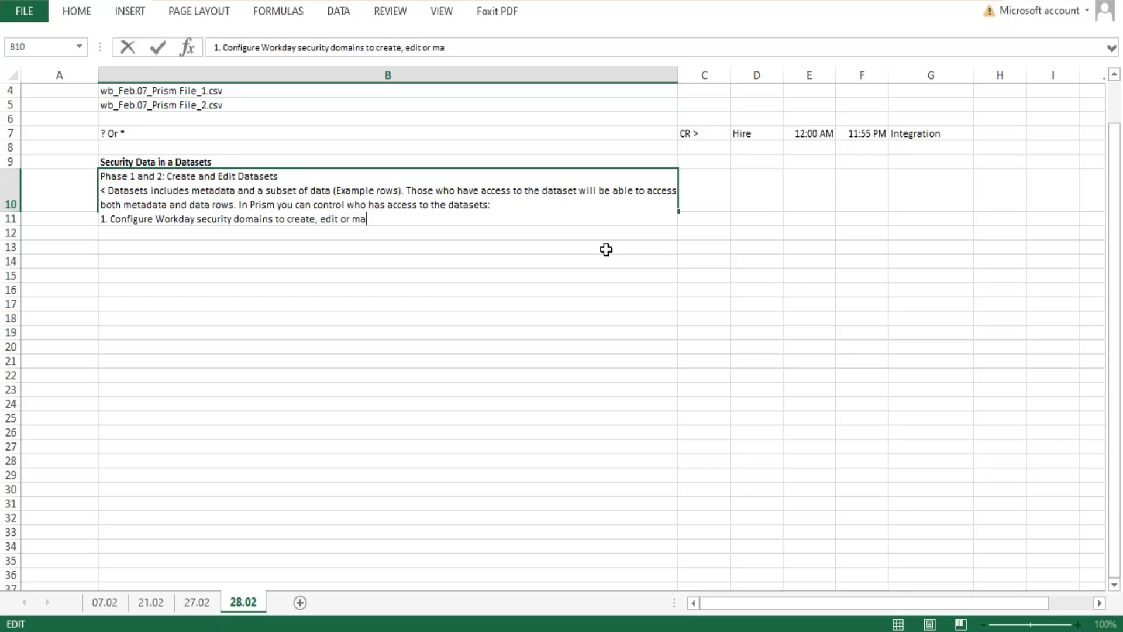
pyautogui.write('nage datasets')
pyautogui.press('Return')
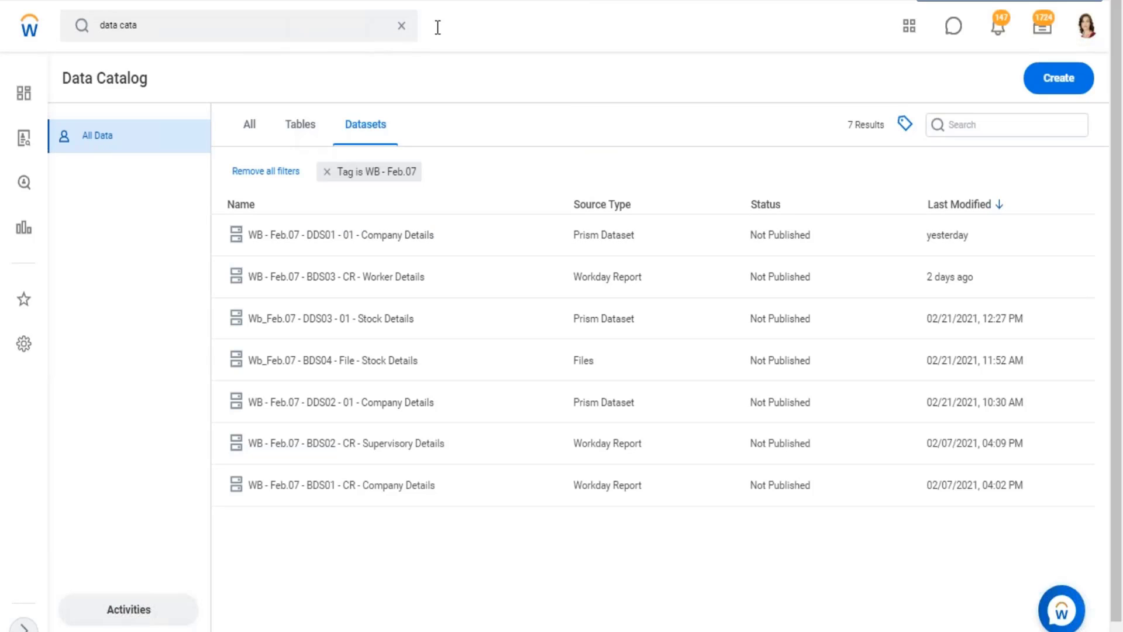
# Switch to the Data Catalog in Workday and clear the global search text.
pyautogui.click(402, 25)
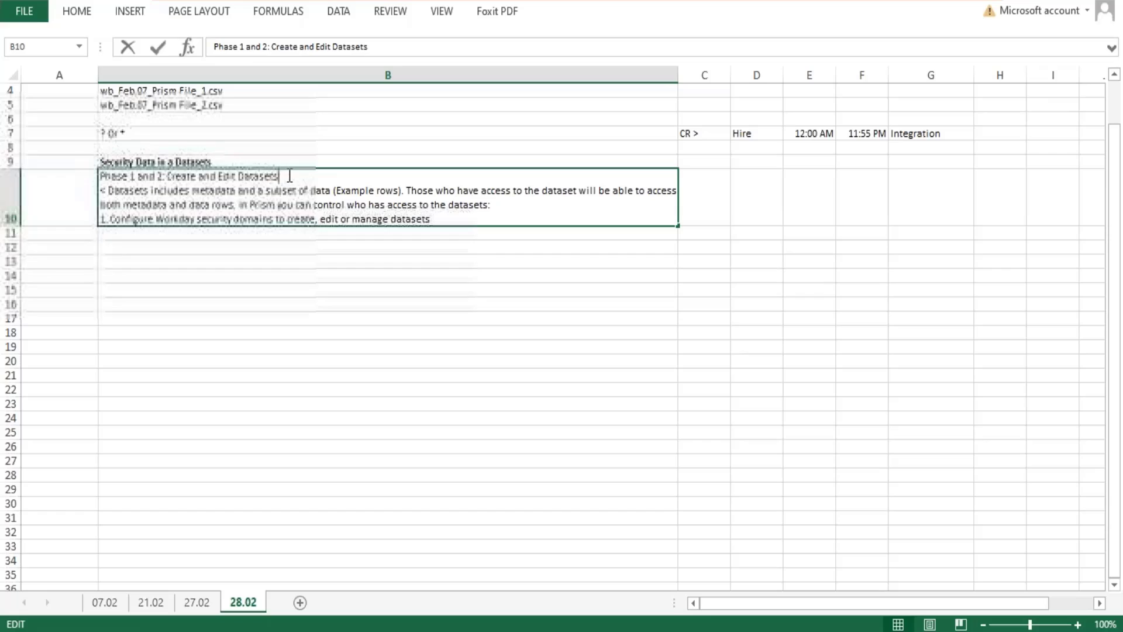
# Switch to the Excel notes workbook and make "Create and Edit Datasets" bold in cell B10.
pyautogui.moveTo(290, 175); pyautogui.dragTo(179, 179)
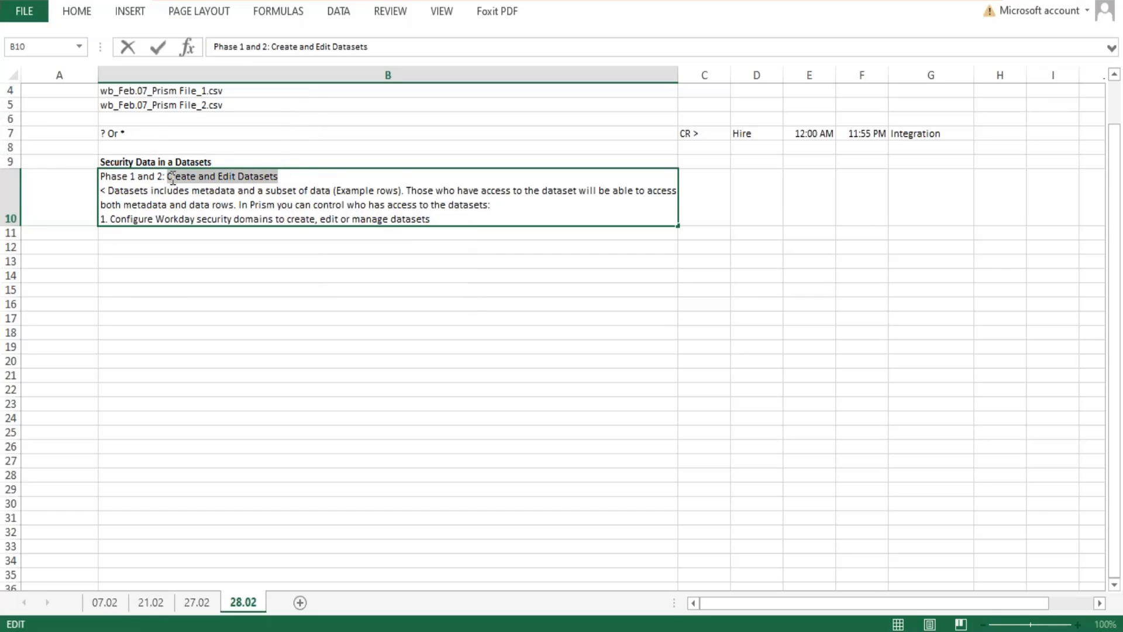
pyautogui.hotkey('ctrl', 'b')
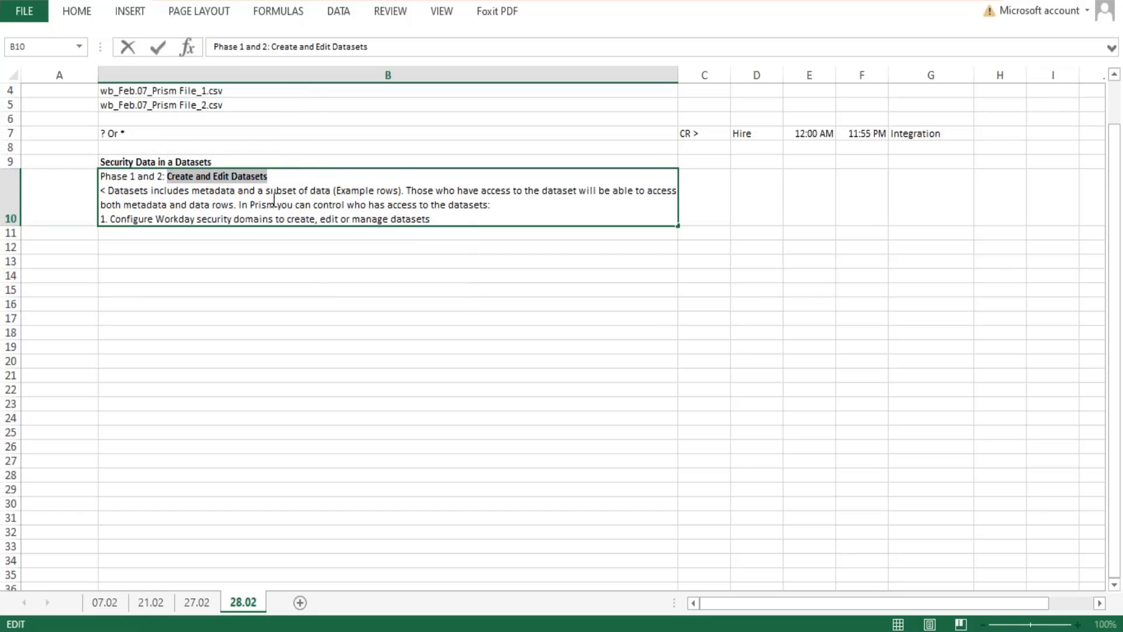
pyautogui.click(425, 225)
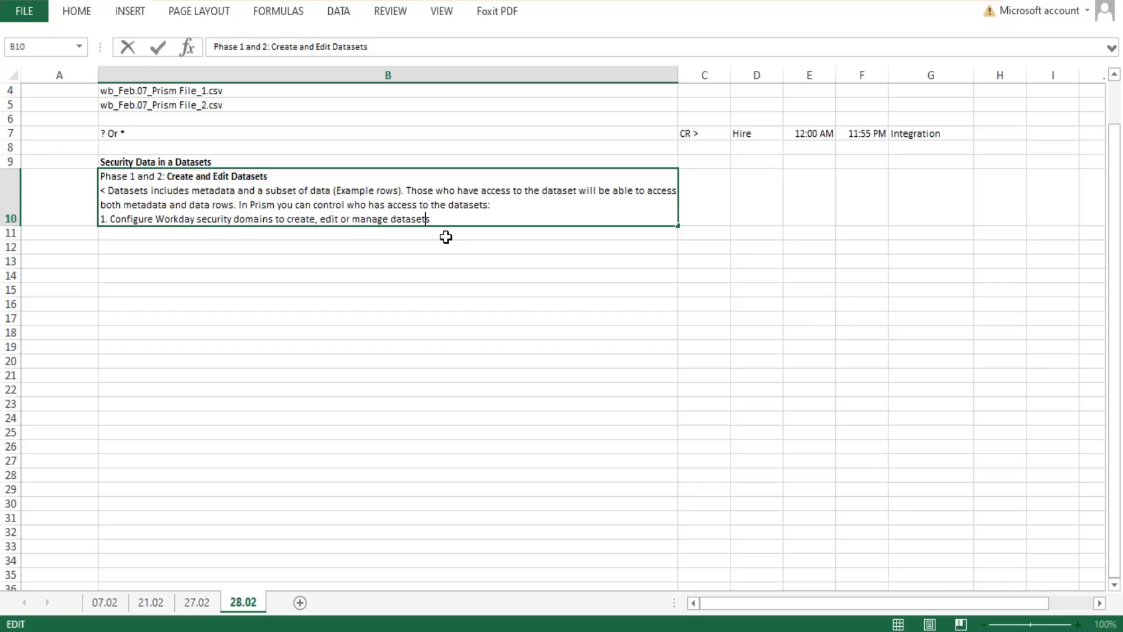
# End item 1 in cell B10 with a period, add the line "2. DAtaset Sharing:" below it, and save the workbook.
pyautogui.write('.')
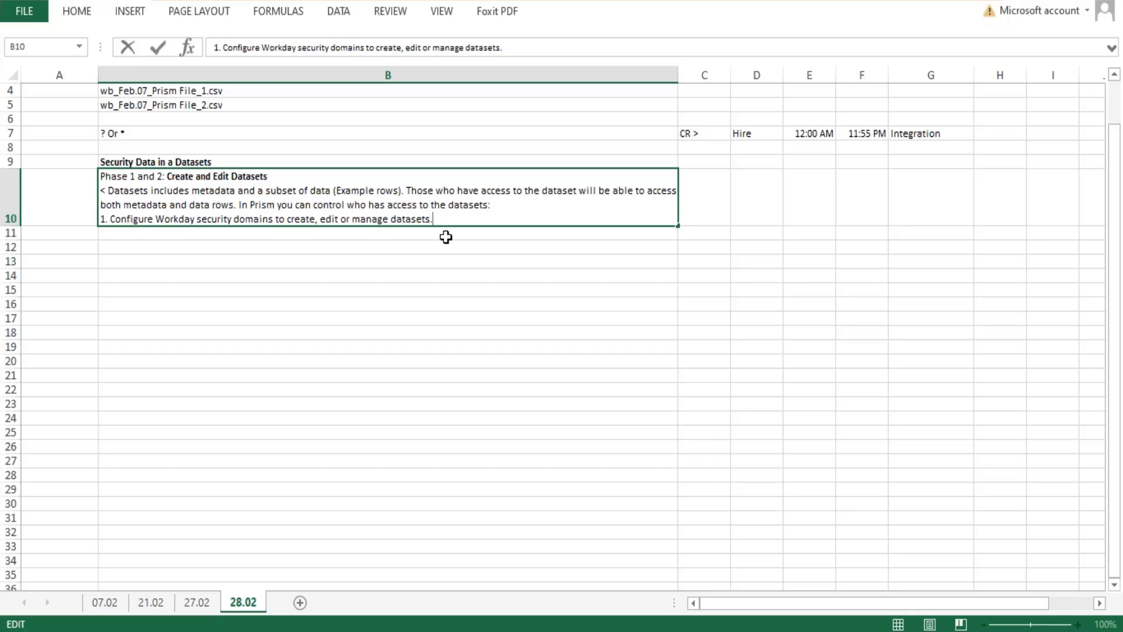
pyautogui.hotkey('alt', 'Return')
pyautogui.write('2. T')
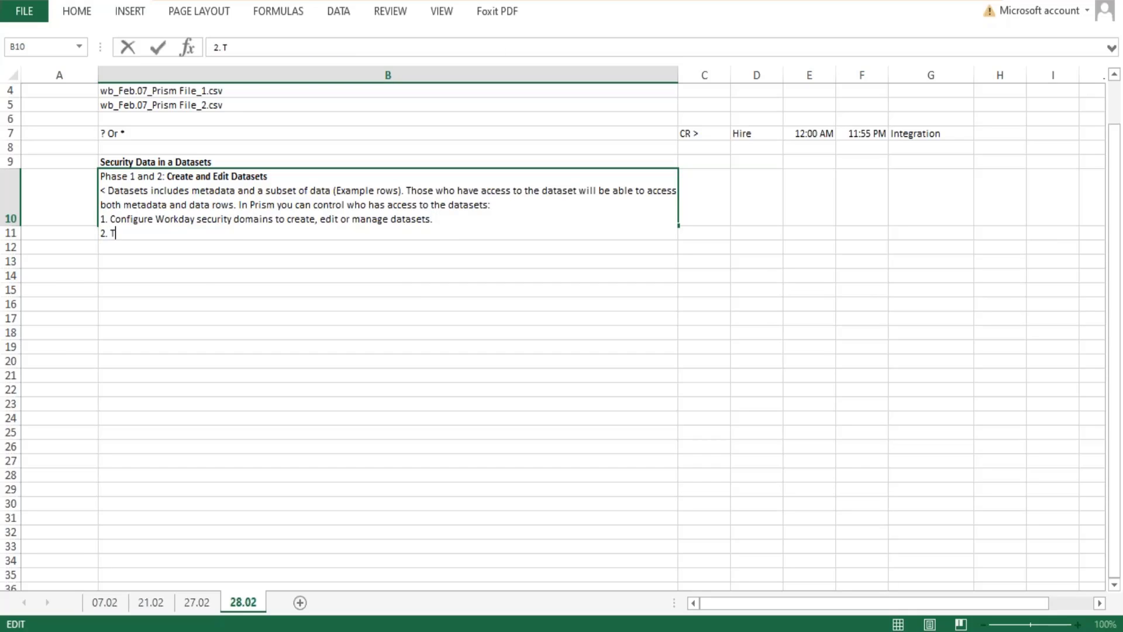
pyautogui.press('BackSpace')
pyautogui.write('DAtaset Sharing')
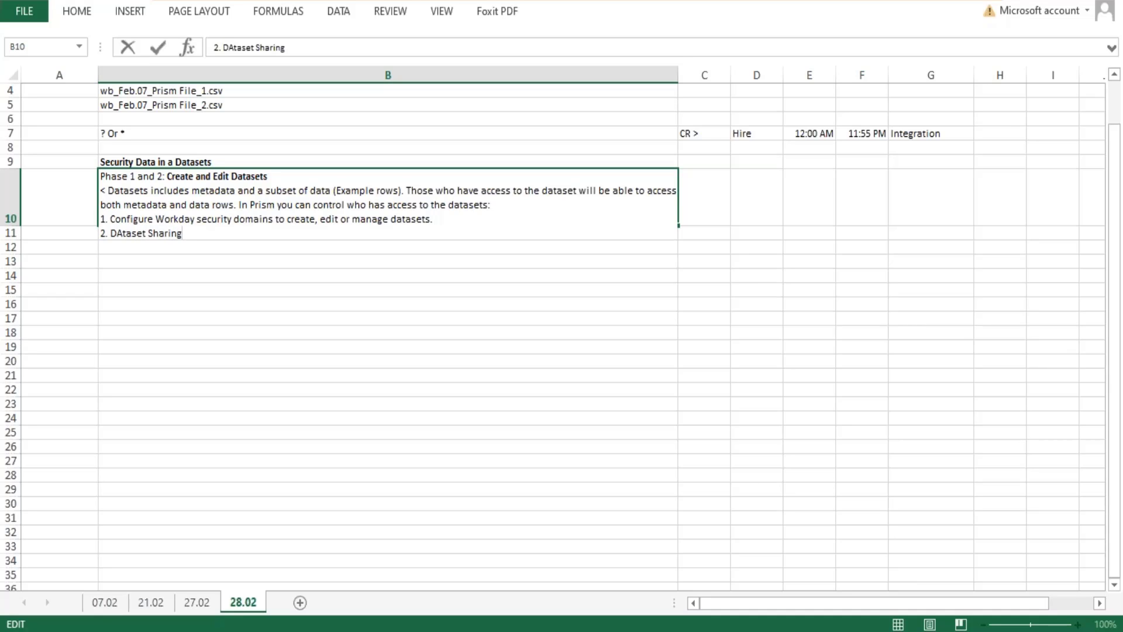
pyautogui.write(':')
pyautogui.hotkey('ctrl', 'Return')
pyautogui.hotkey('ctrl', 's')
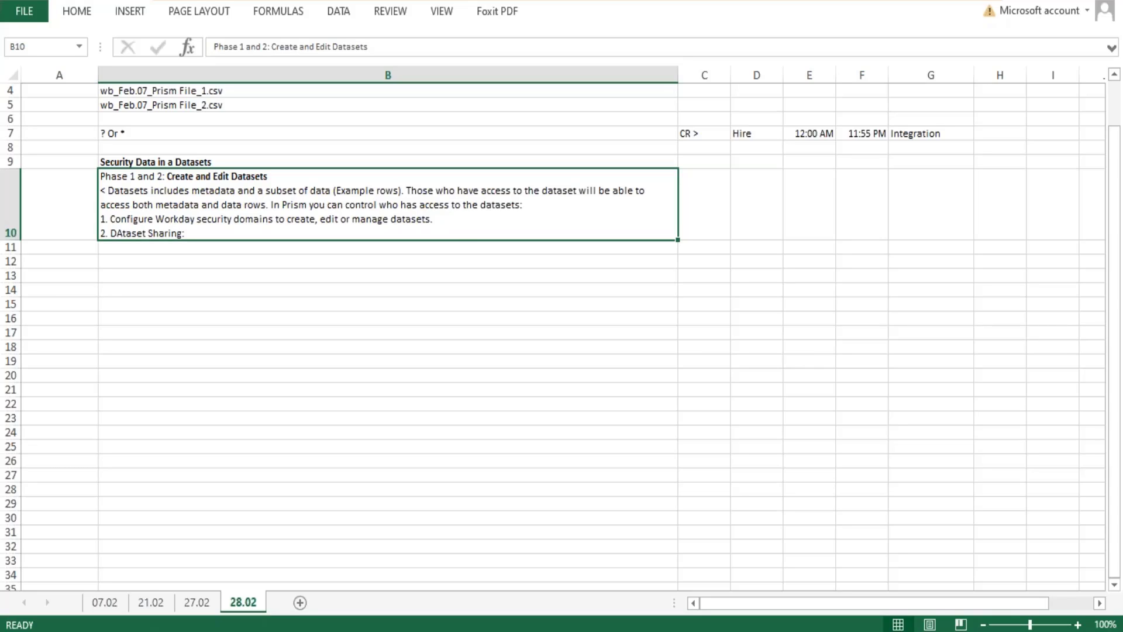
# Leave a blank line at the end of cell B10 and add the note "< Access to the dataset is always unconstrained.".
pyautogui.doubleClick(229, 234)
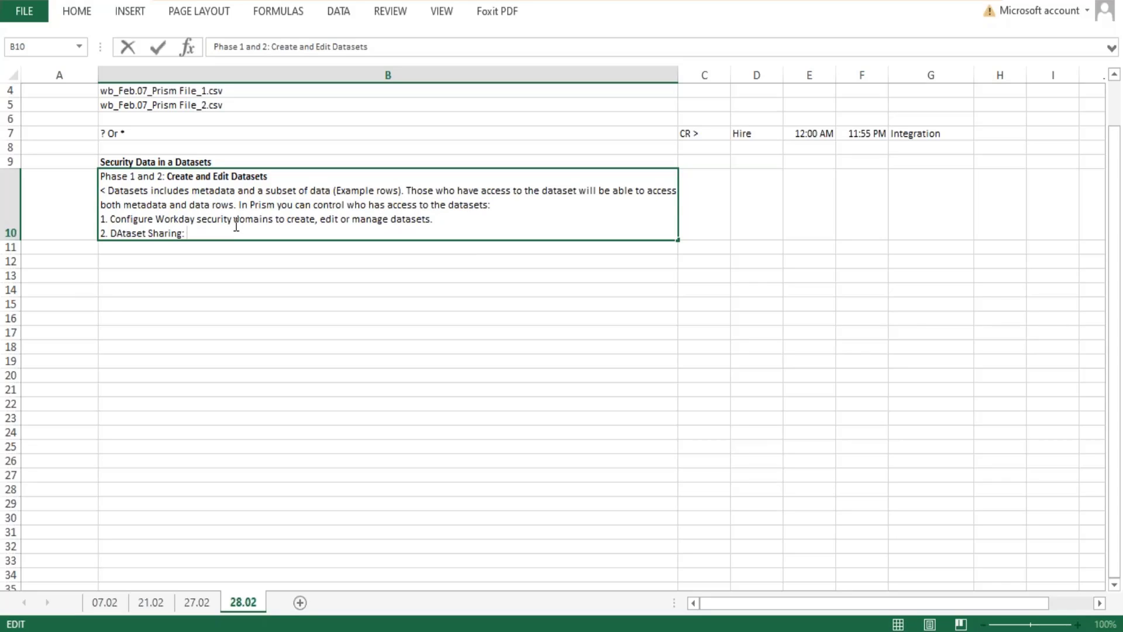
pyautogui.hotkey('alt', 'Return')
pyautogui.hotkey('alt', 'Return')
pyautogui.write('<')
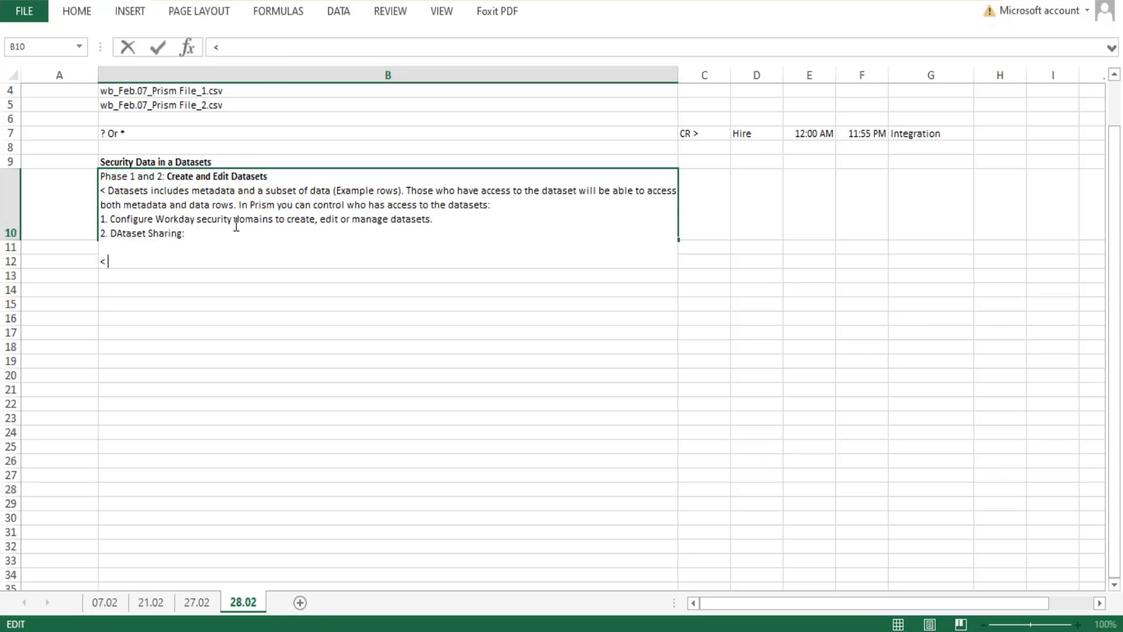
pyautogui.write(' Access to the datase')
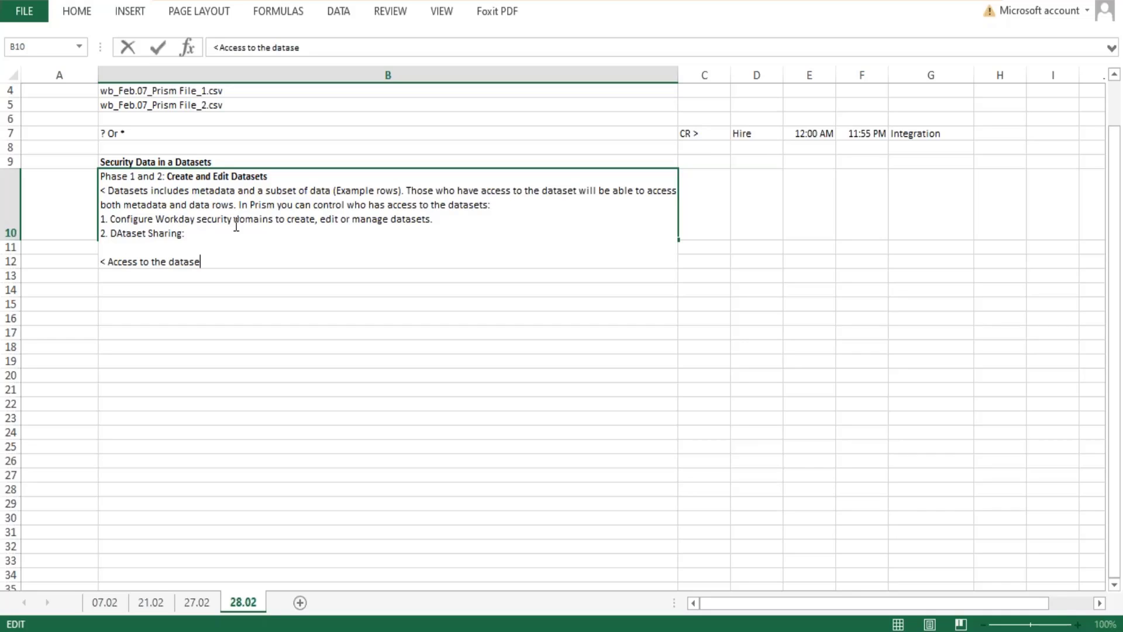
pyautogui.write('t is always uncons')
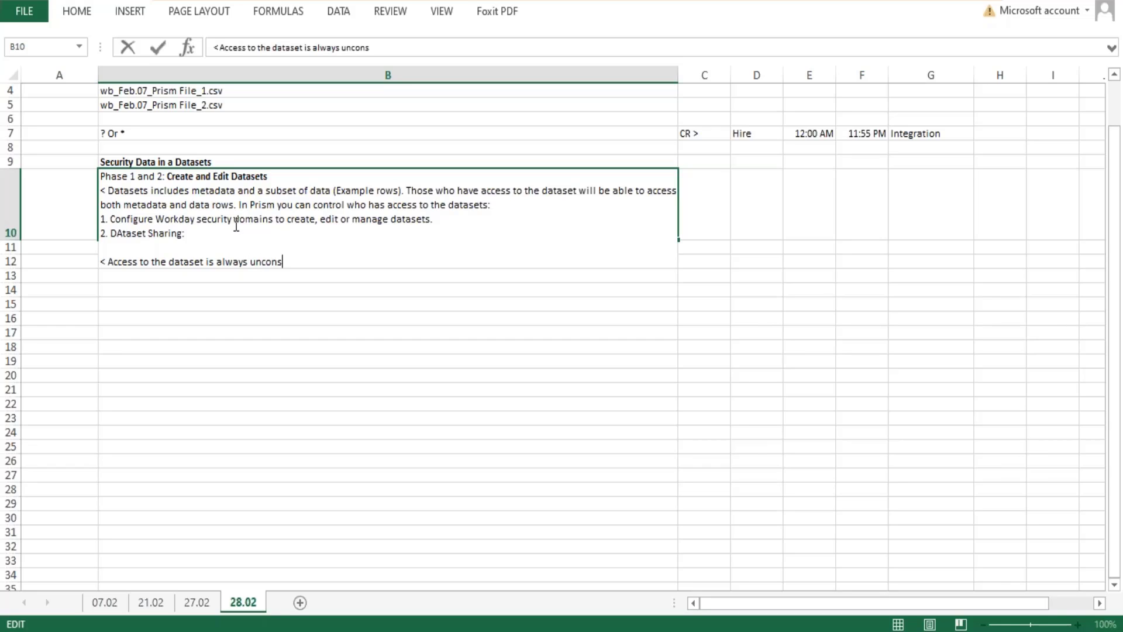
pyautogui.write('trained. This means tha')
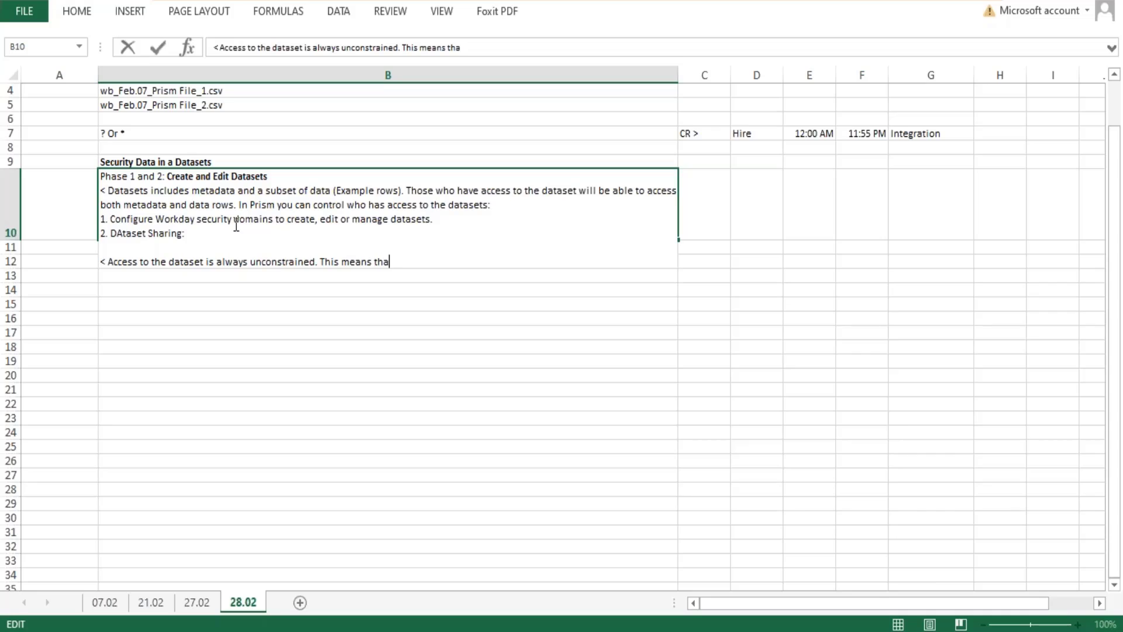
pyautogui.write('t any user who ca')
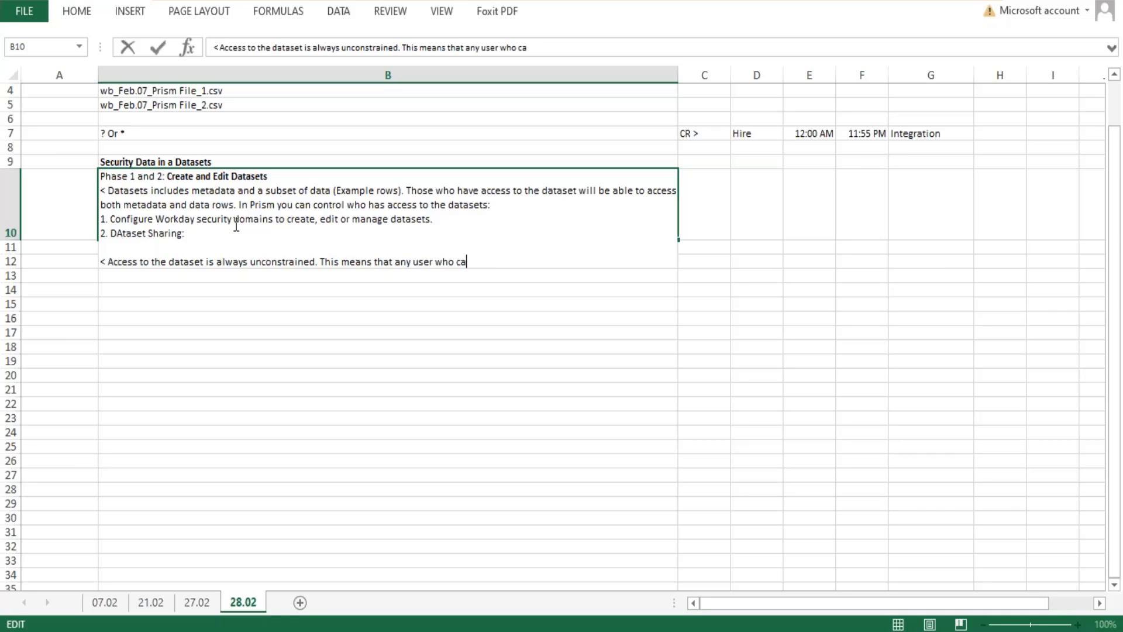
pyautogui.write('n view or manage a dataset')
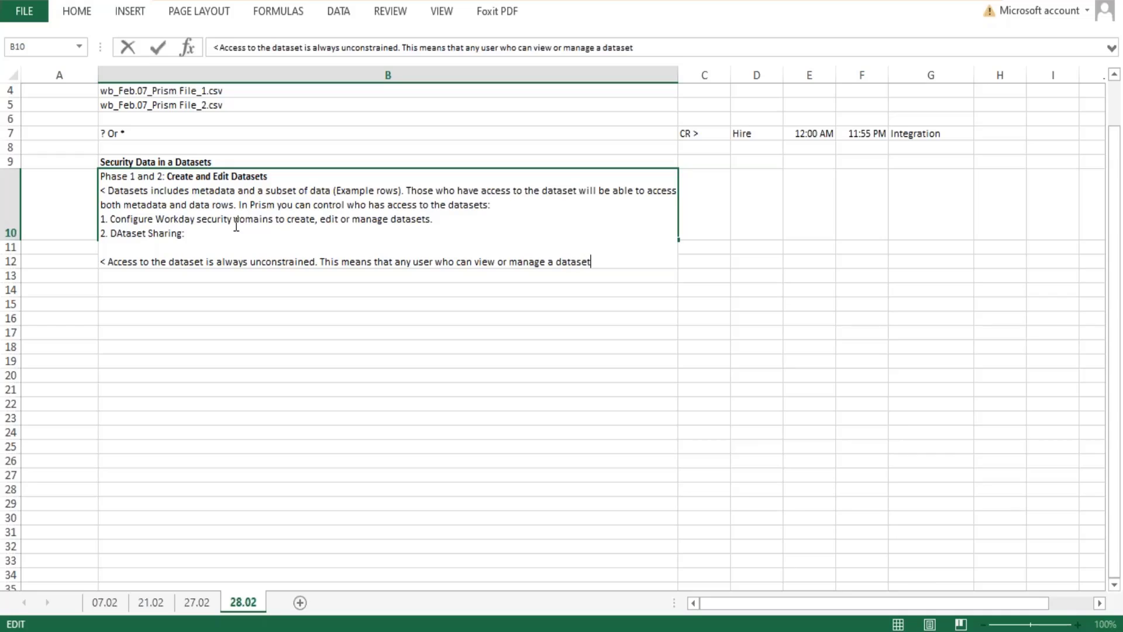
pyautogui.write(' will be able to view all')
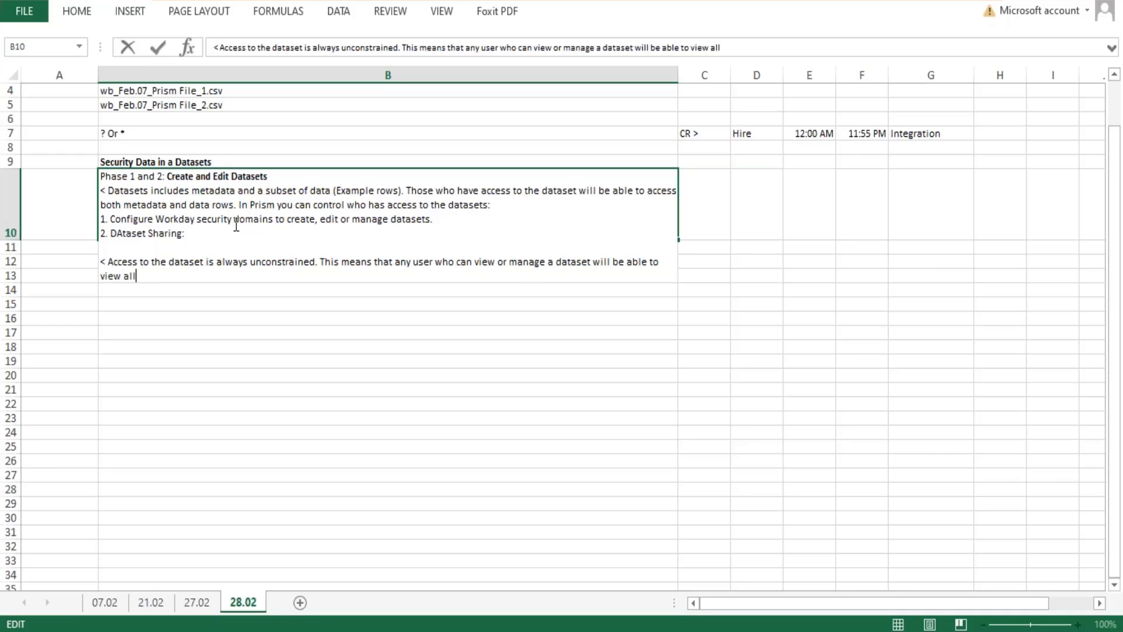
pyautogui.write(' fields and da')
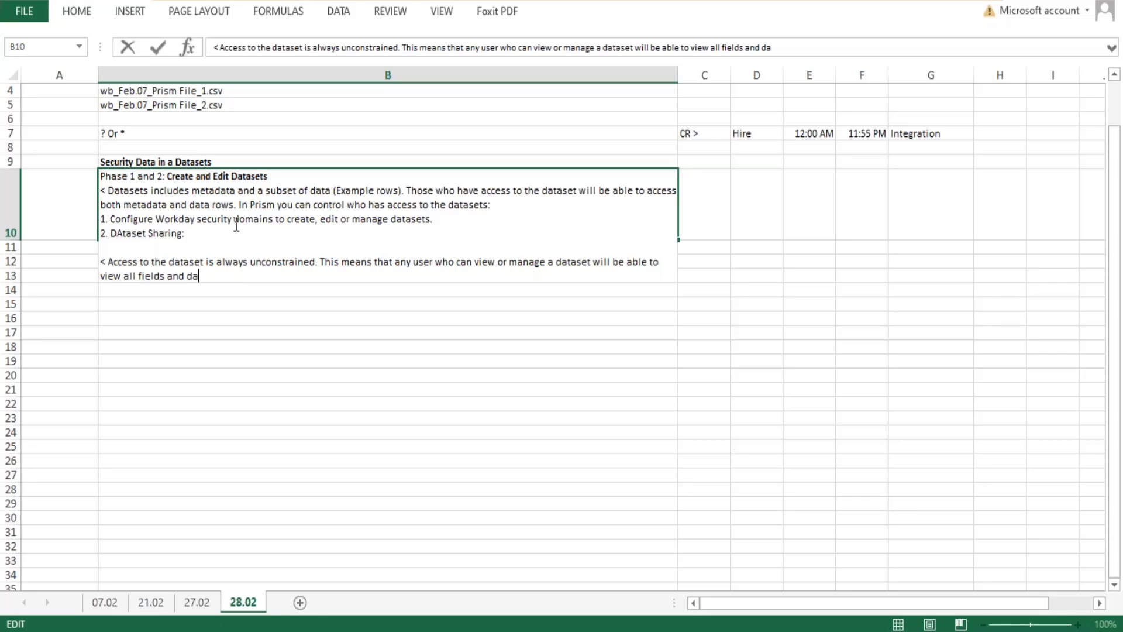
pyautogui.write('ta')
# Extend the sentence in cell B10 with "will be able to view all fields and data in the dataset".
pyautogui.write('in the dataset')
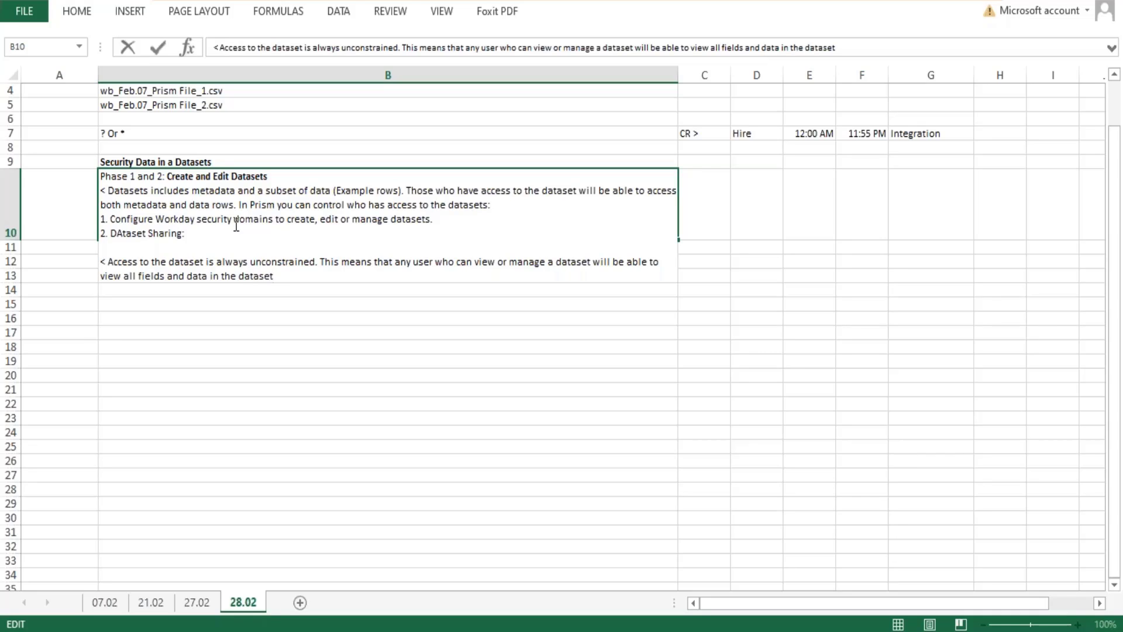
pyautogui.write(' (regalr')
# Add the parenthetical remark "(regardless of the source" to the end of the dataset access sentence in cell B10.
pyautogui.press('BackSpace')
pyautogui.press('BackSpace')
pyautogui.write('rdless of ')
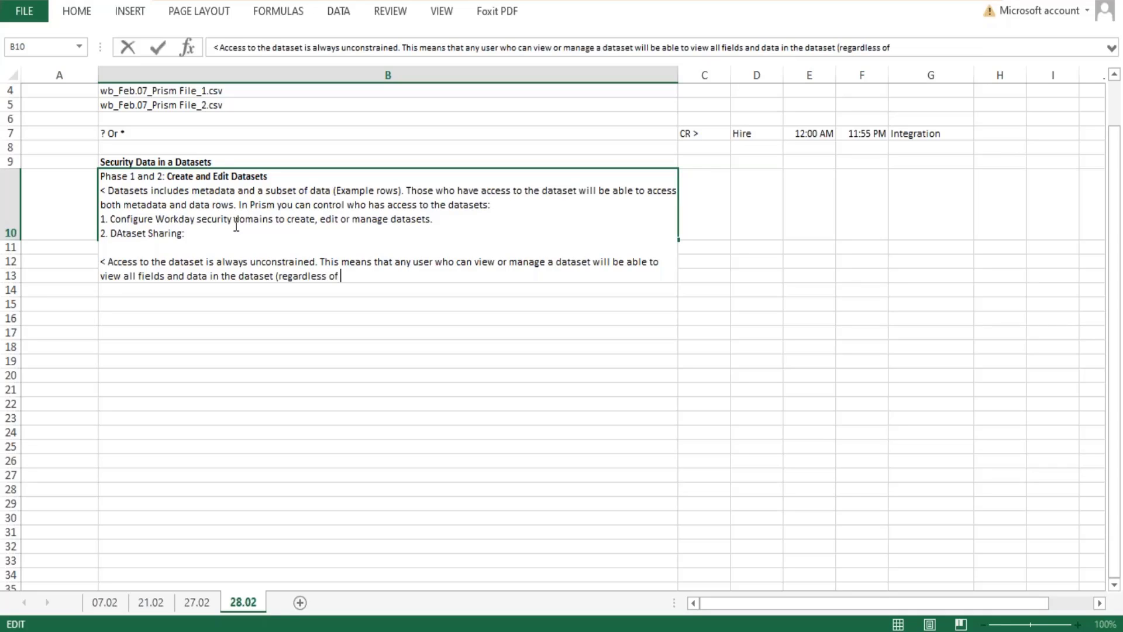
pyautogui.write('the source)')
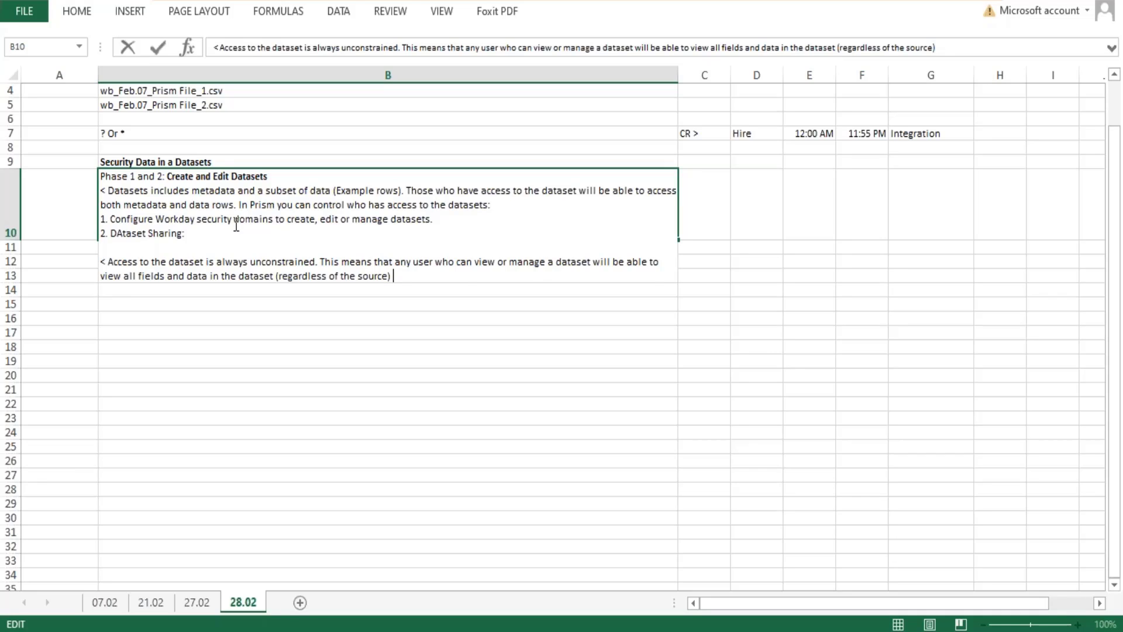
# End the parenthetical sentence in cell B10 with a period and add "When you create a dataset from a workday report, workday".
pyautogui.write('When you')
pyautogui.press('BackSpace')
pyautogui.press('BackSpace')
pyautogui.press('BackSpace')
pyautogui.press('BackSpace')
pyautogui.press('BackSpace')
pyautogui.press('BackSpace')
pyautogui.press('BackSpace')
pyautogui.press('BackSpace')
pyautogui.press('BackSpace')
pyautogui.write('. w')
pyautogui.press('BackSpace')
pyautogui.write('When you create a')
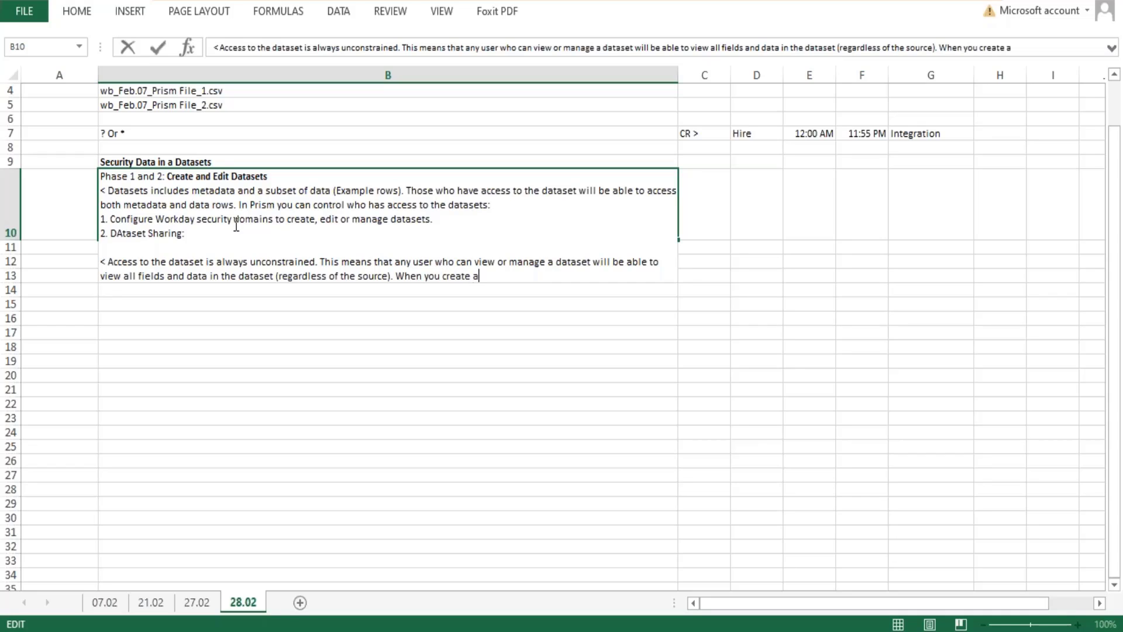
pyautogui.write(' dataset from a workda')
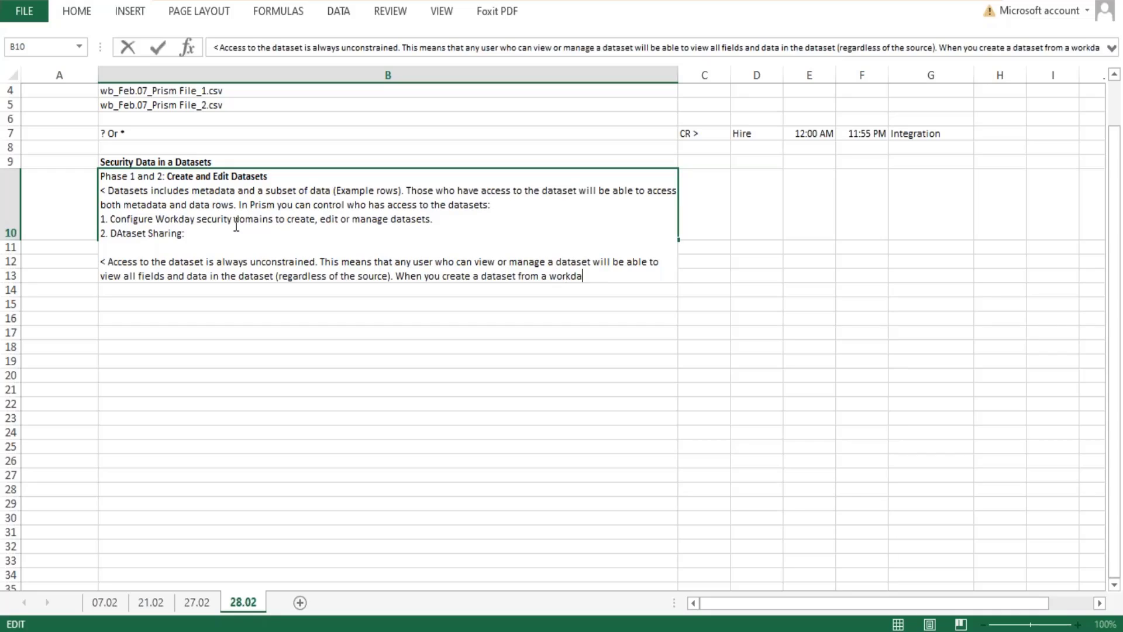
pyautogui.write('y report, wor')
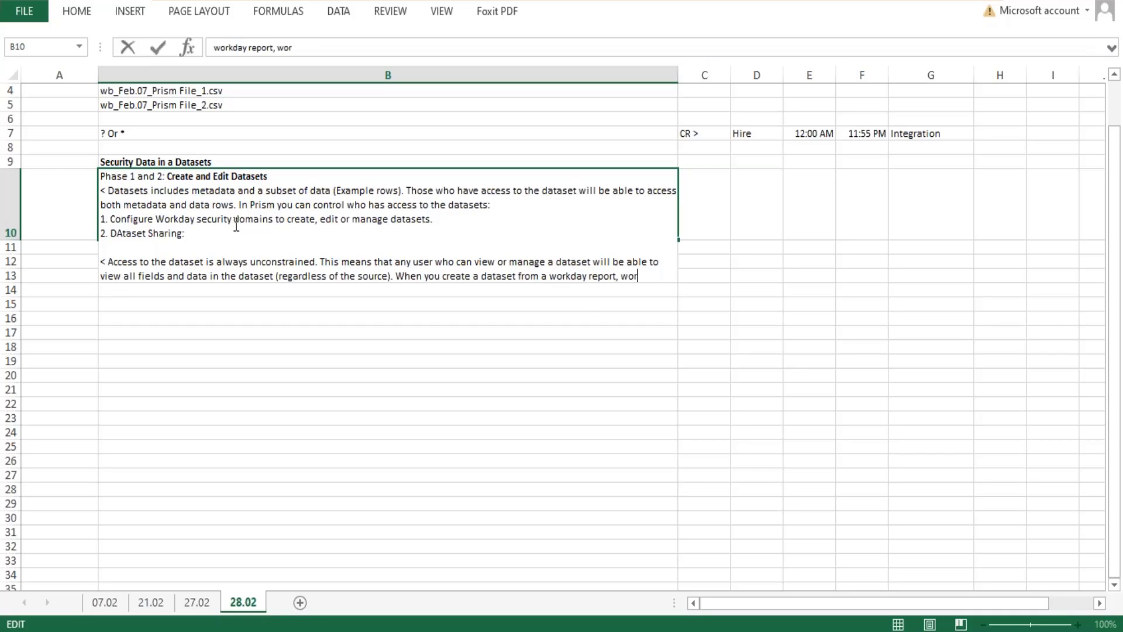
pyautogui.write('kday removes a')
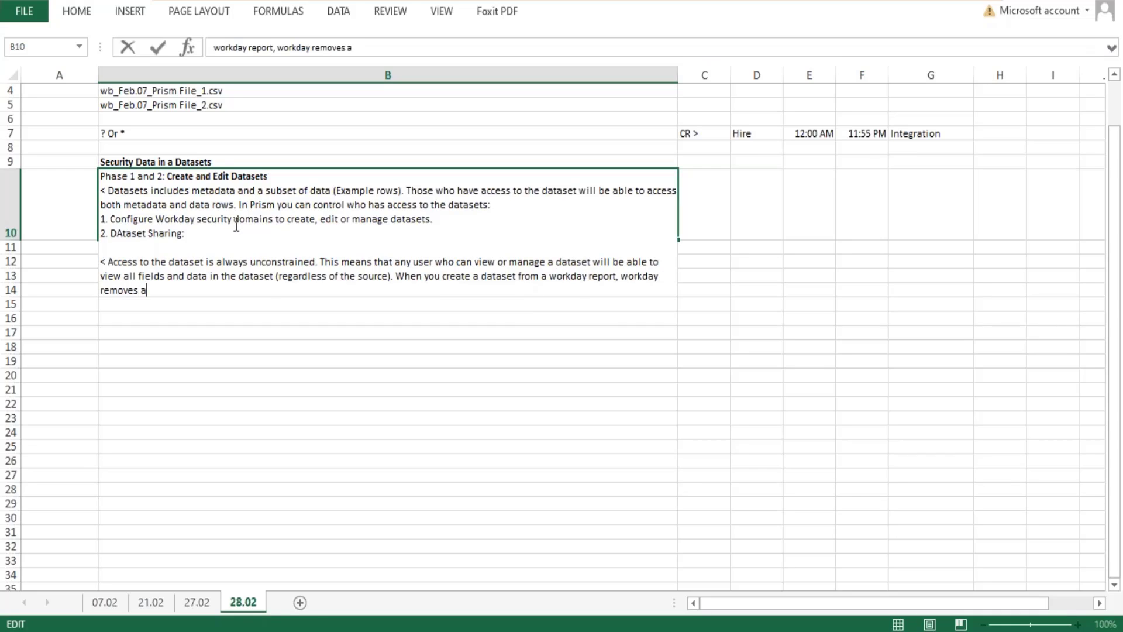
pyautogui.write('ll security domains con')
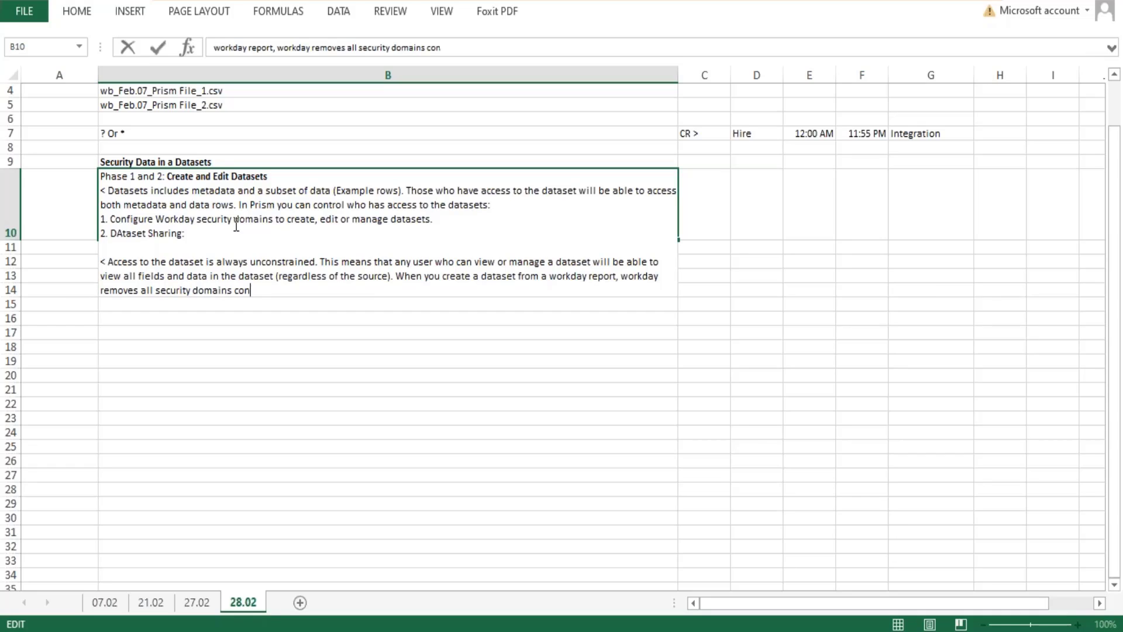
pyautogui.write('figured on the BO ')
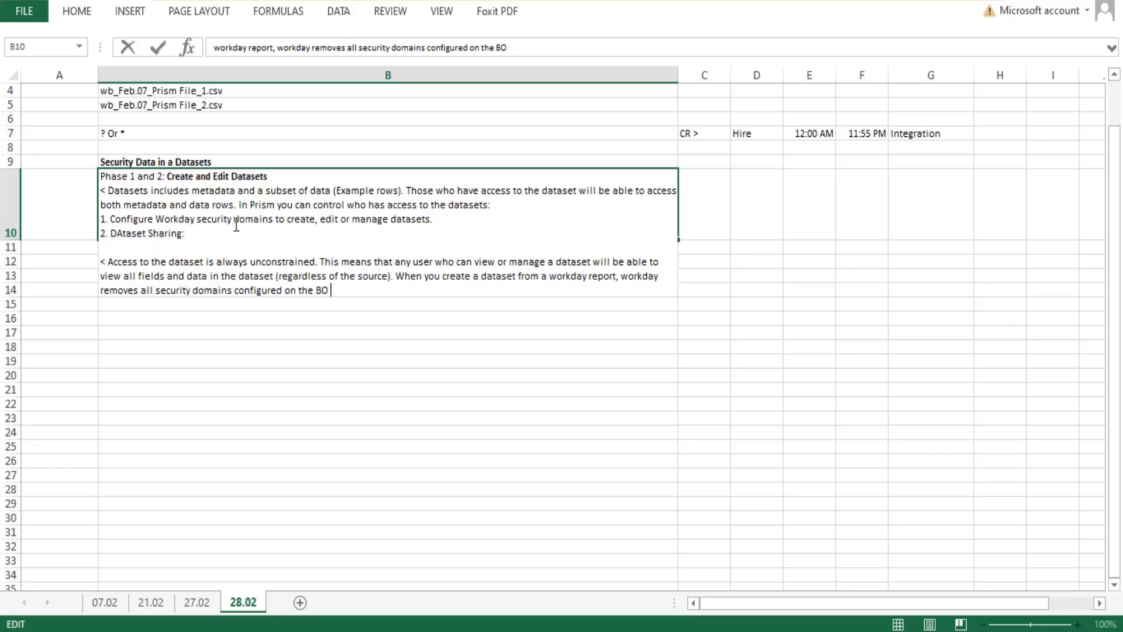
pyautogui.write('of the report.')
# Complete the last sentence in cell B10 with "removes all security domains configured on the BO of the report.".
pyautogui.press('Return')
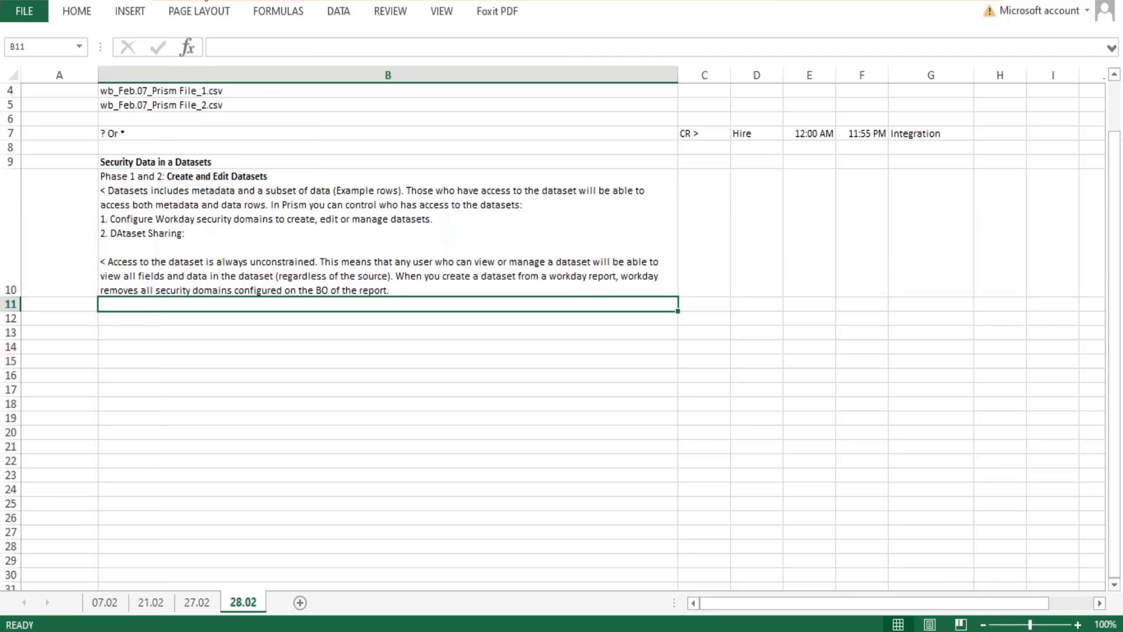
# Add "The users who have created a dataset" after "2. DAtaset Sharing:" in cell B10.
pyautogui.click(281, 171)
pyautogui.click(275, 171)
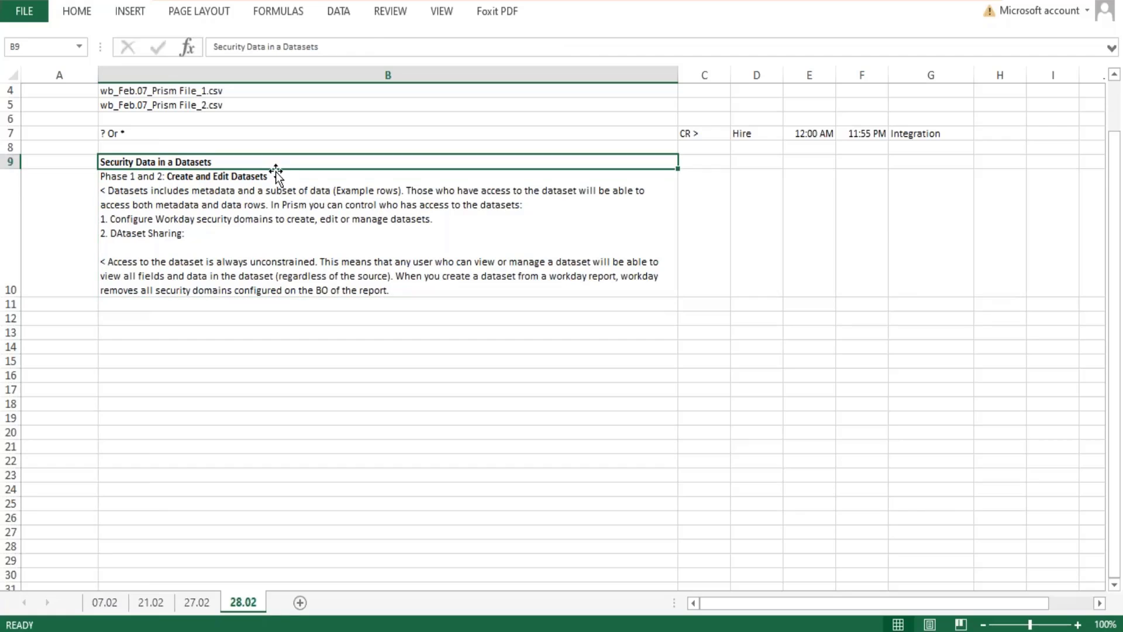
pyautogui.doubleClick(275, 177)
pyautogui.moveTo(269, 176); pyautogui.dragTo(167, 176)
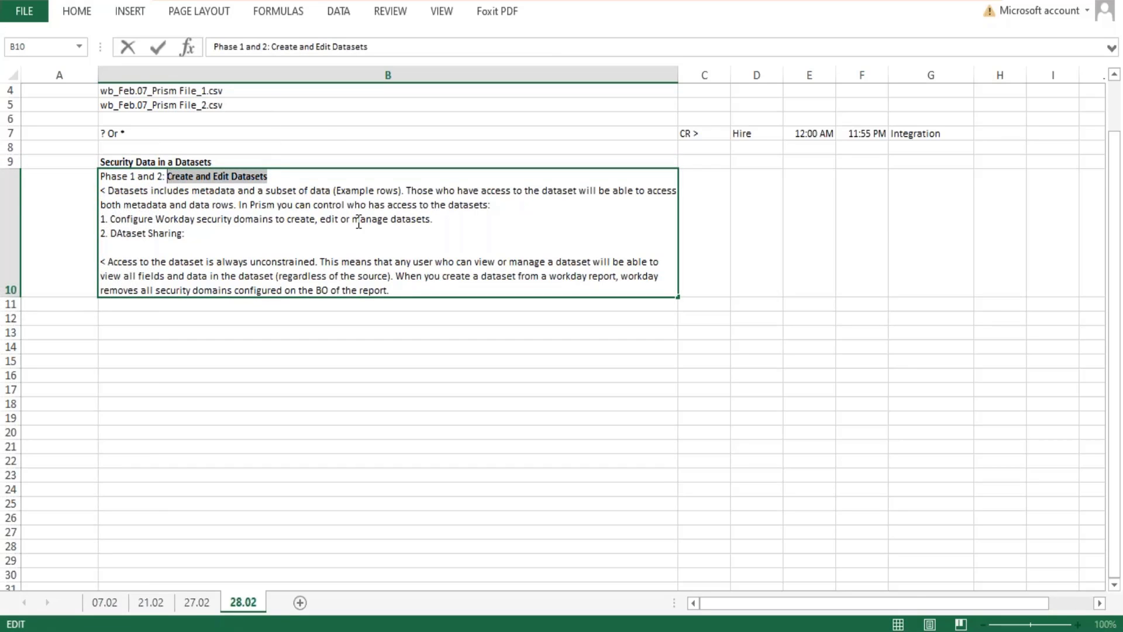
pyautogui.moveTo(434, 220); pyautogui.dragTo(345, 222)
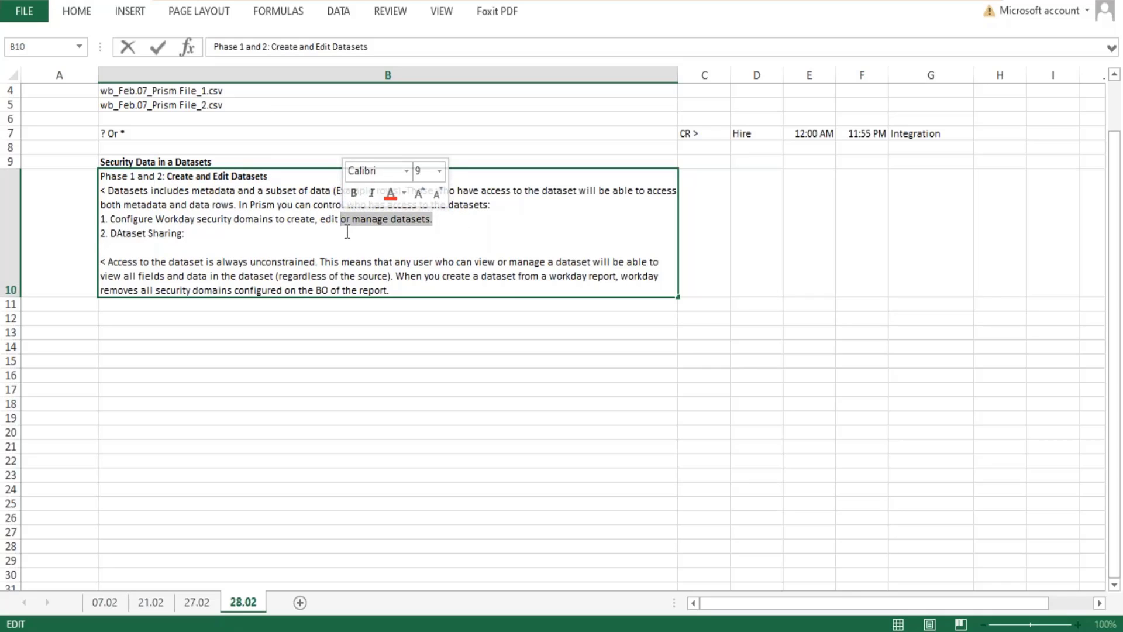
pyautogui.click(216, 234)
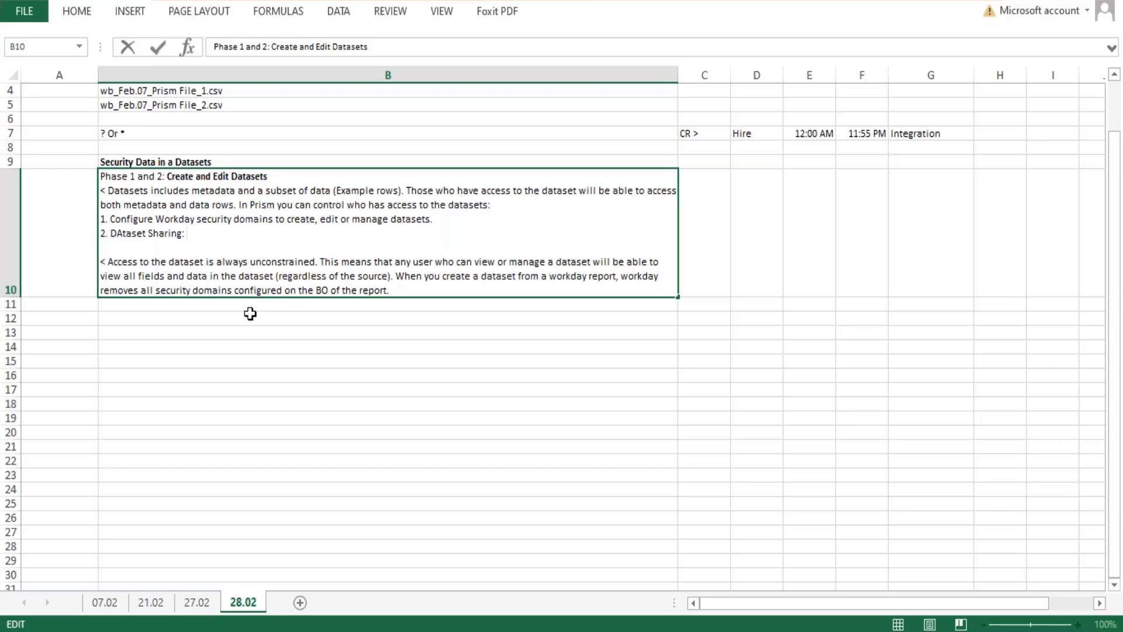
pyautogui.write('They')
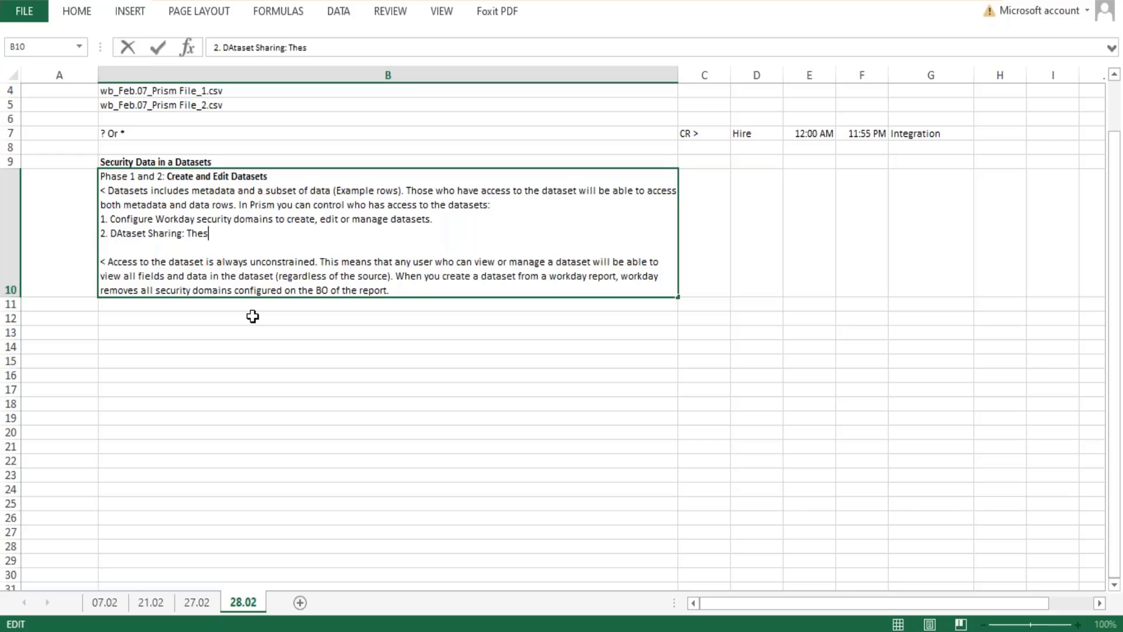
pyautogui.press('BackSpace')
pyautogui.write('uses')
pyautogui.press('BackSpace')
pyautogui.write('rs who have c')
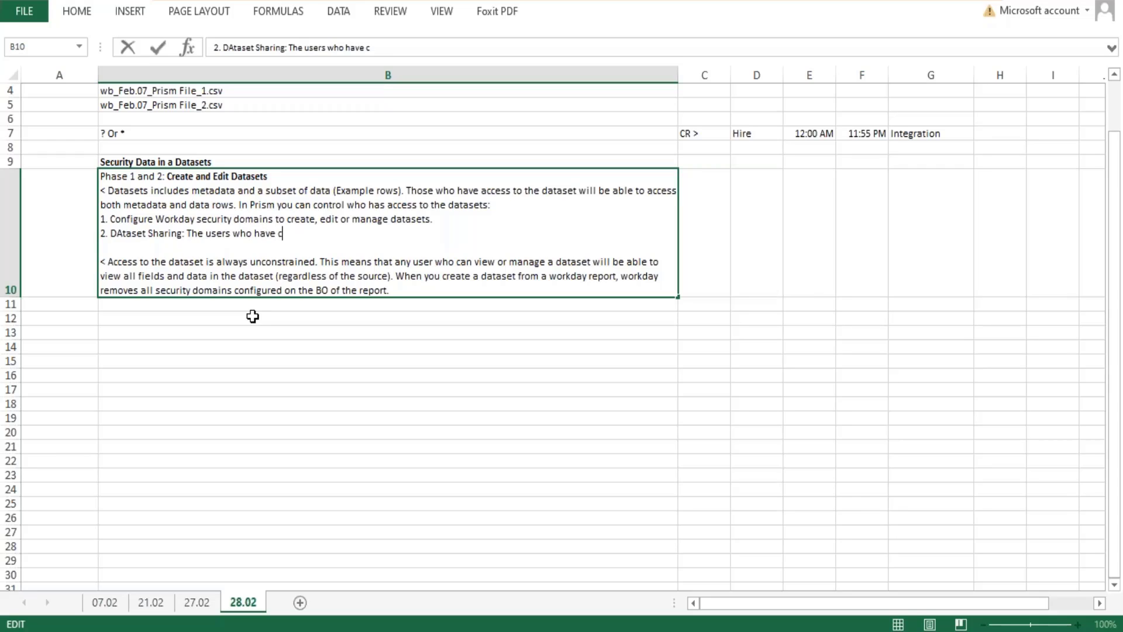
pyautogui.write('reated a dataset')
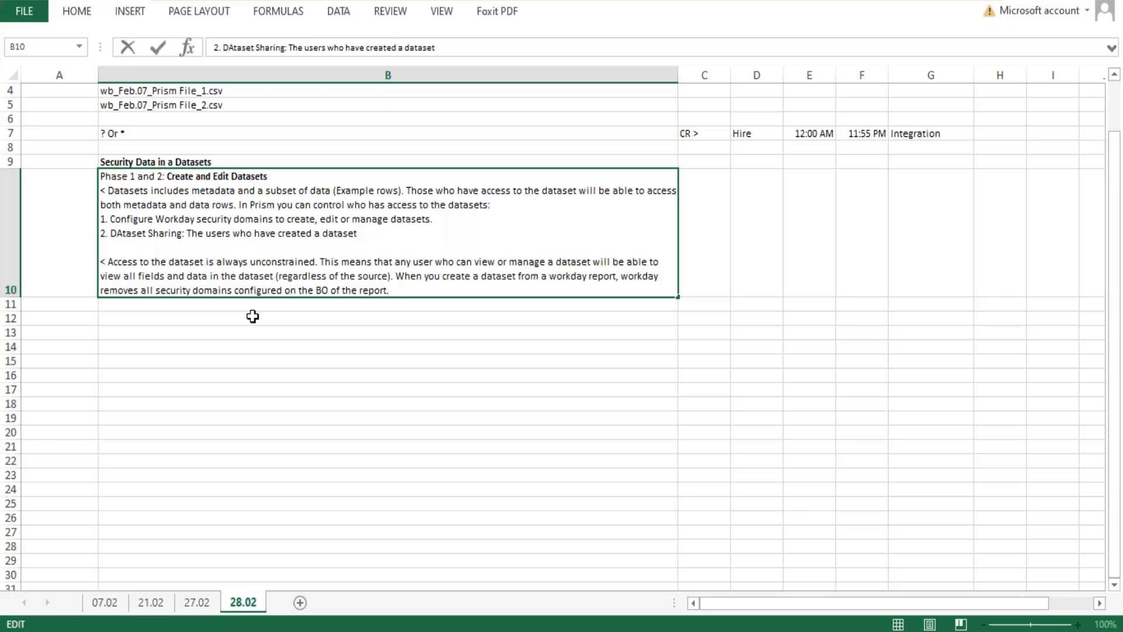
# Extend item 2 in cell B10 with "/ dataset owner, they can share these with other users and".
pyautogui.write('/ dataset owner')
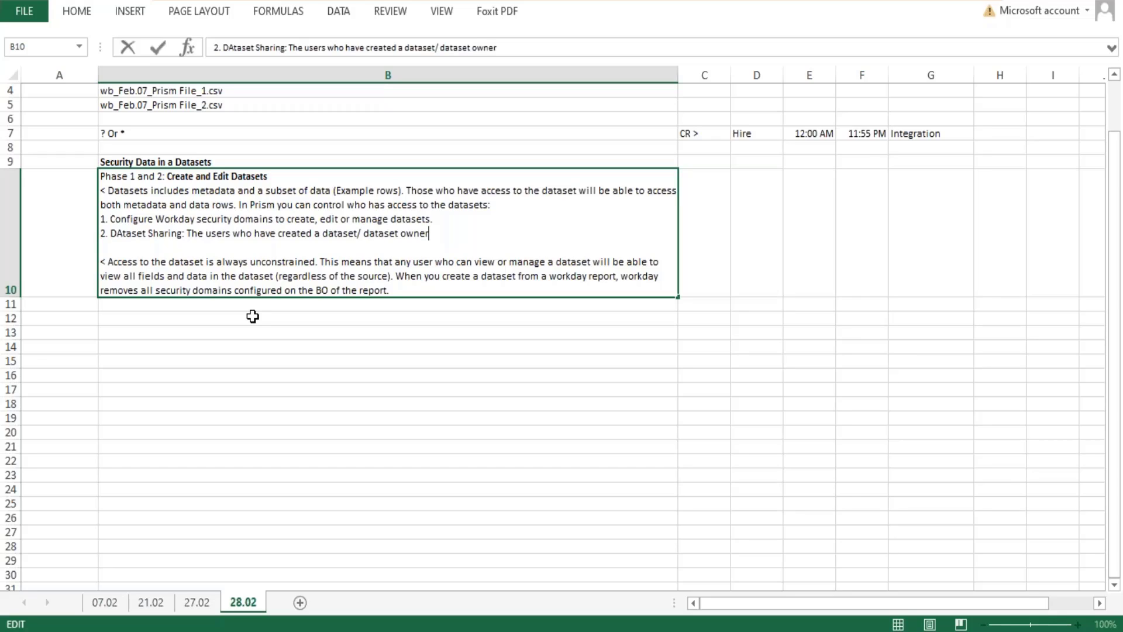
pyautogui.write(', they can share ')
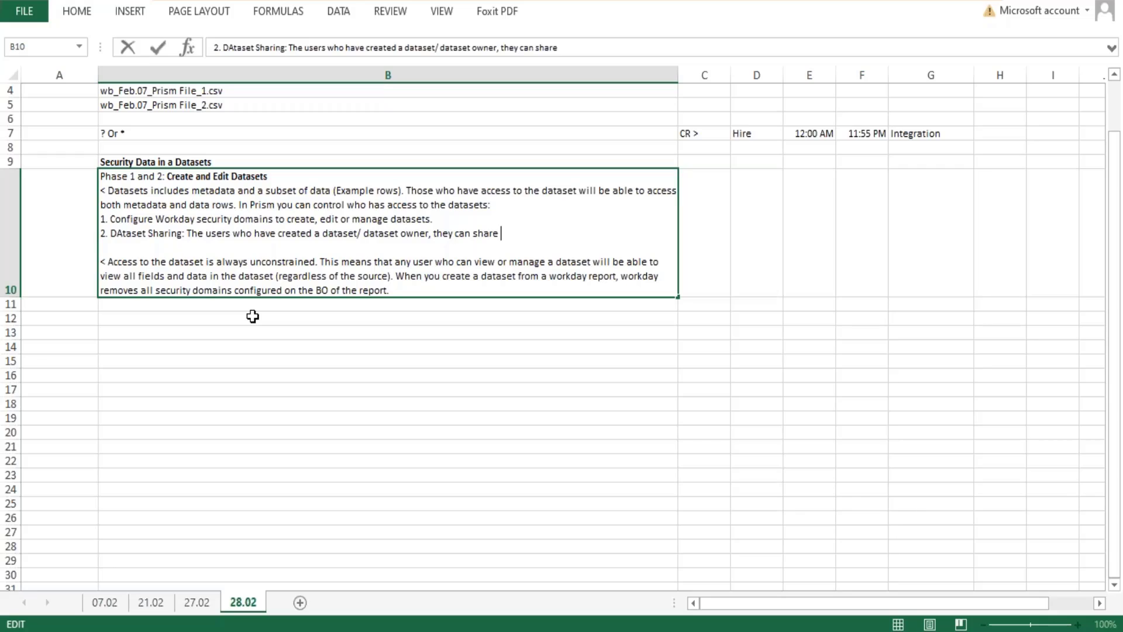
pyautogui.write('these with other users')
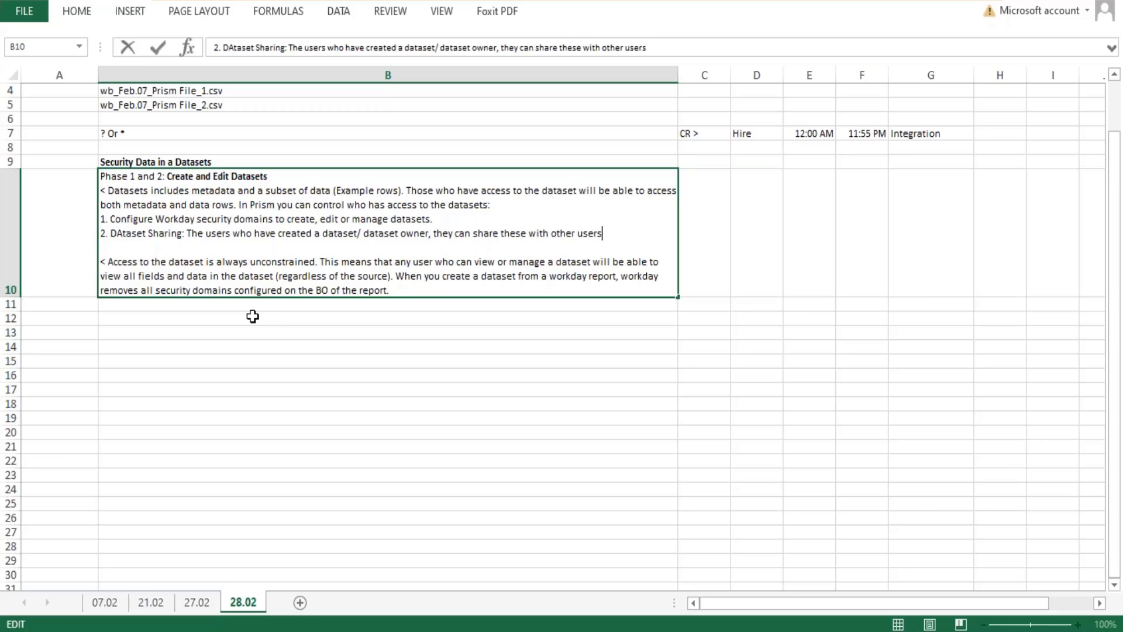
pyautogui.write(' and grant them dif')
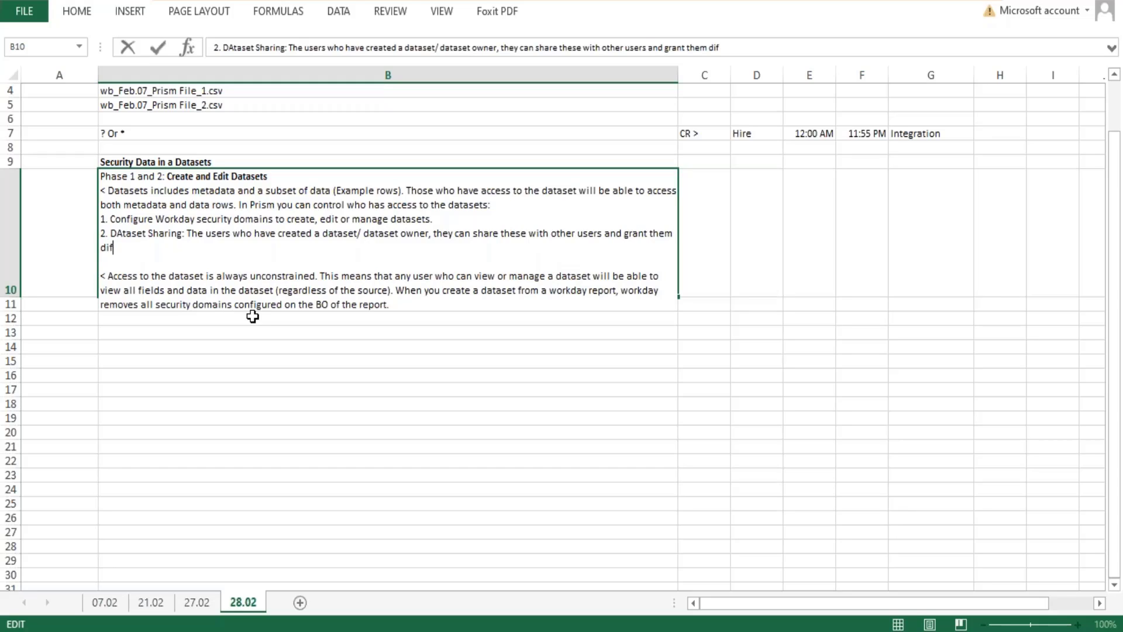
pyautogui.write('ferent levels of permissions.')
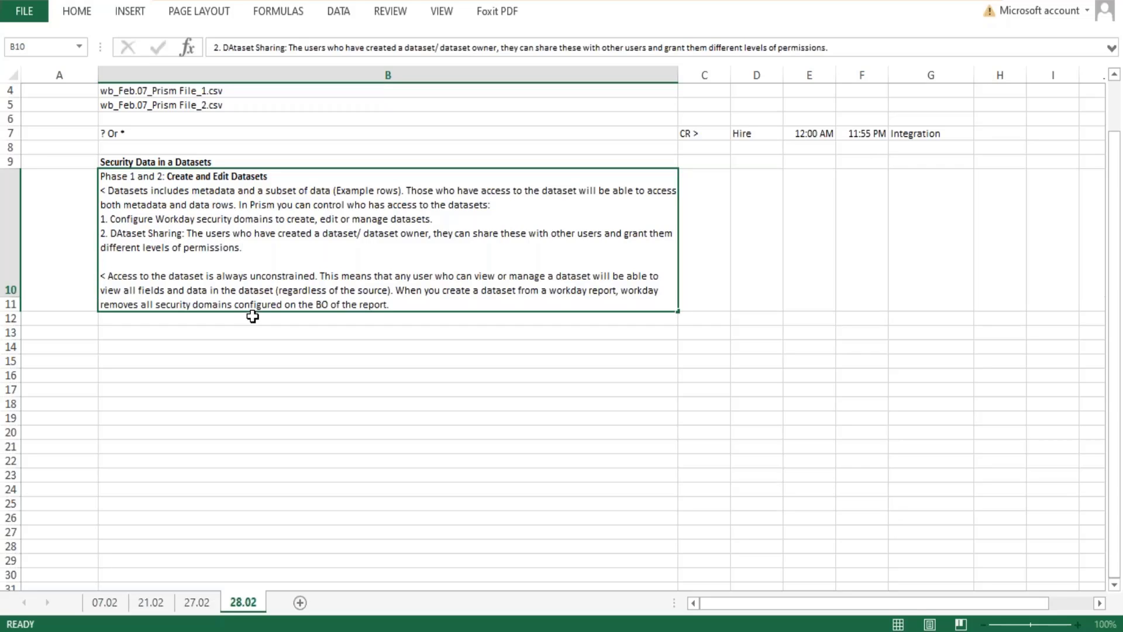
# Finish item 2 in cell B10 with "grant them different levels of permissions.".
pyautogui.press('Return')
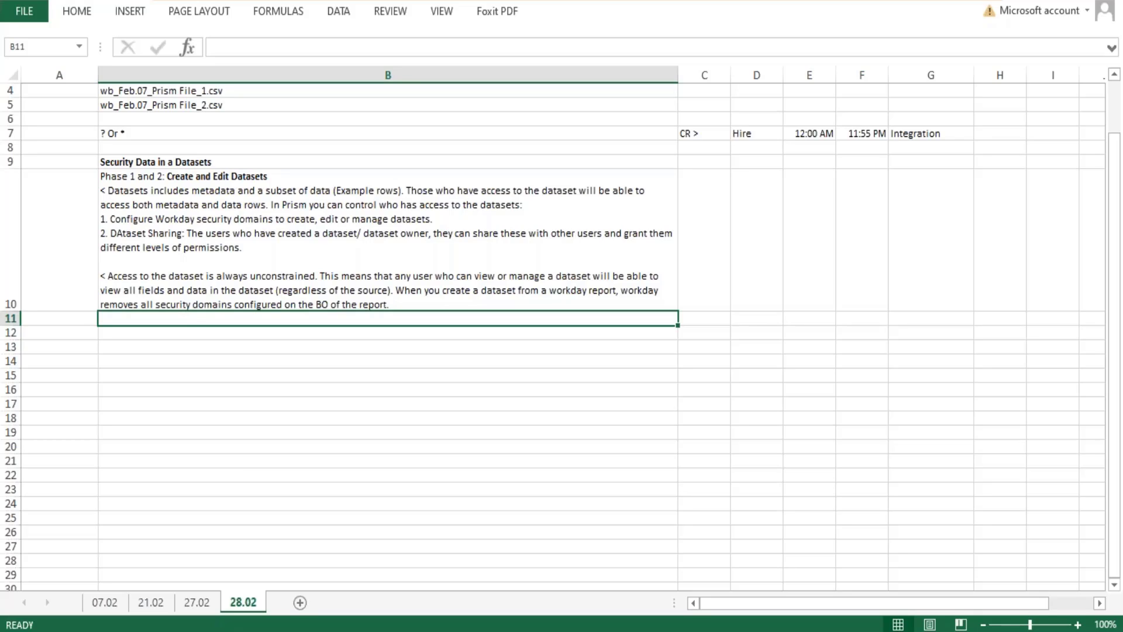
# Make the "Phase 1 and 2:" text at the start of cell B10 bold.
pyautogui.click(178, 234)
pyautogui.doubleClick(178, 233)
pyautogui.moveTo(182, 234); pyautogui.dragTo(131, 234)
pyautogui.click(354, 181)
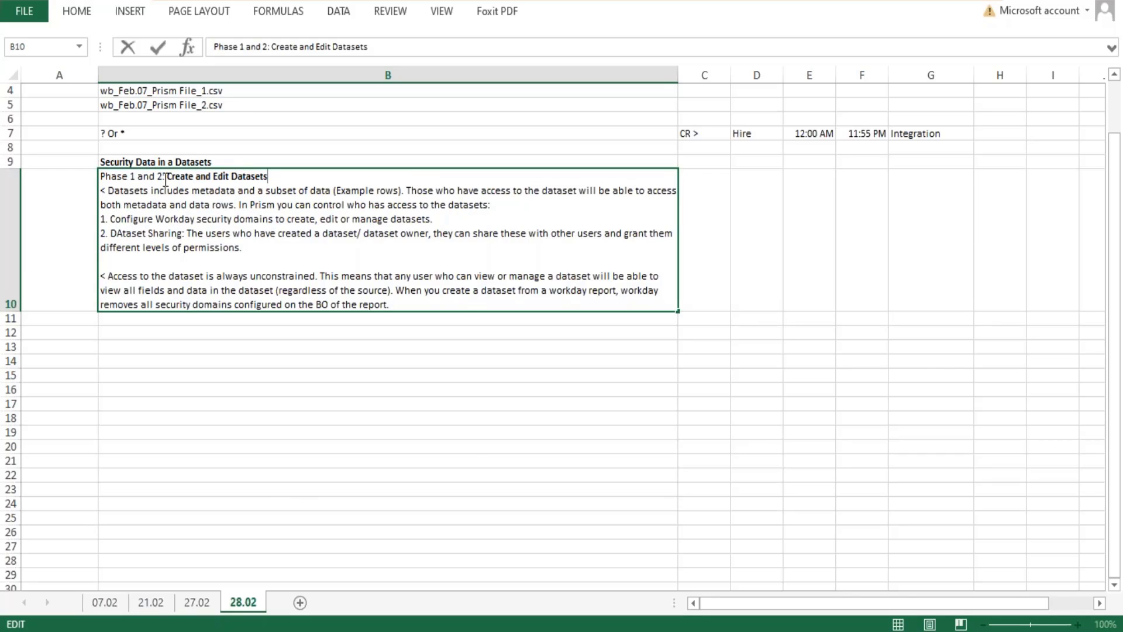
pyautogui.moveTo(165, 178); pyautogui.dragTo(85, 183)
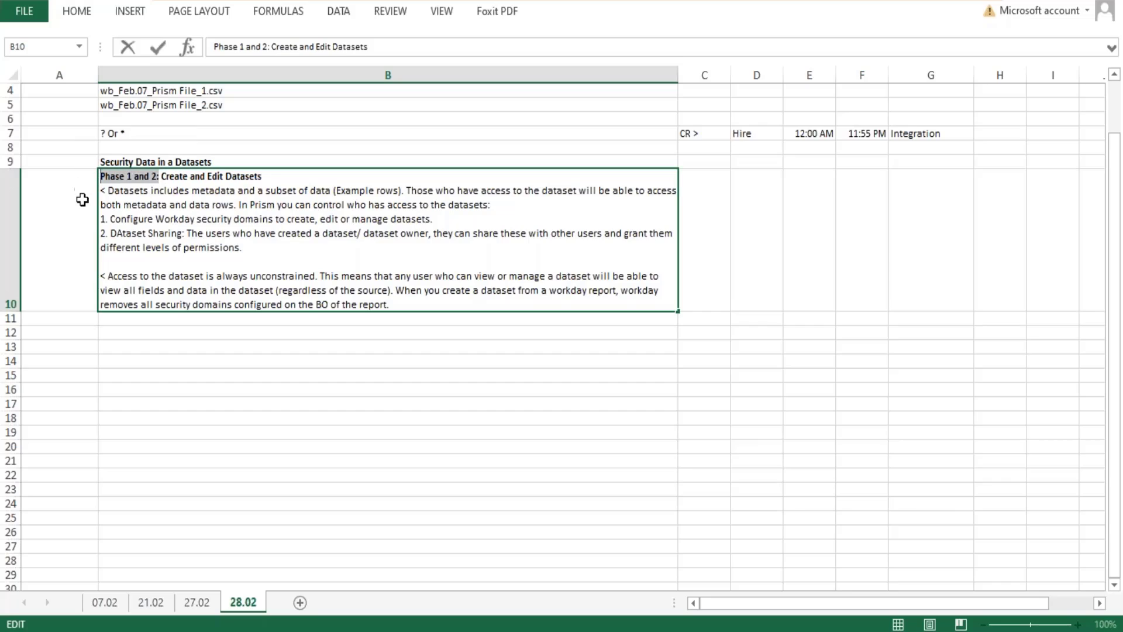
pyautogui.click(212, 344)
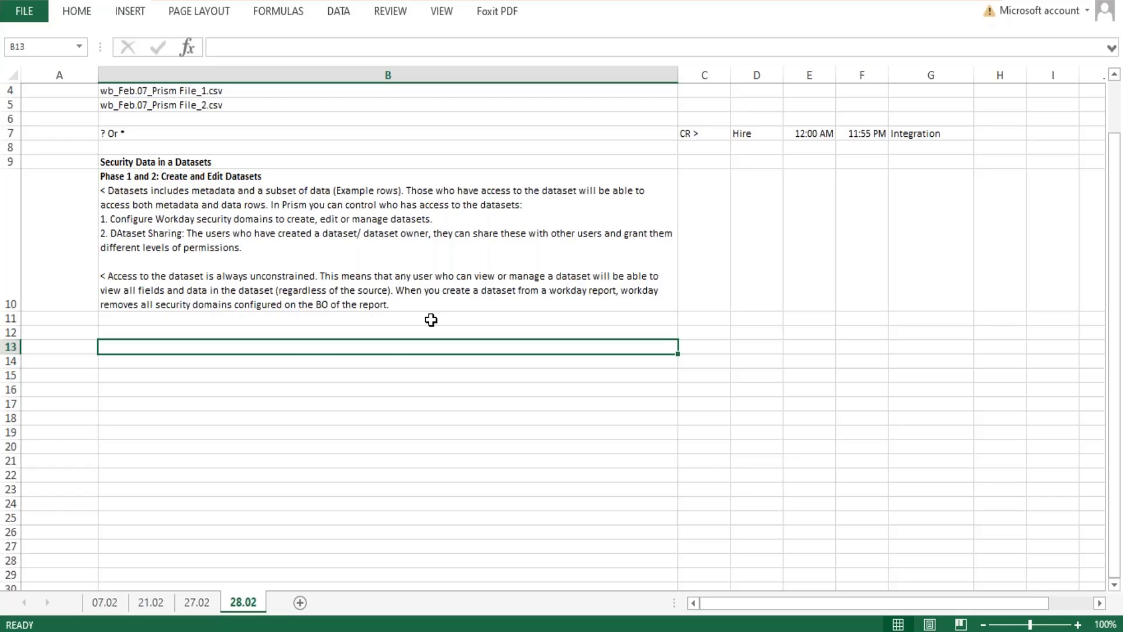
# Leave a blank line at the end of cell B10 and add the heading text "Phase3: Apply Security".
pyautogui.click(395, 303)
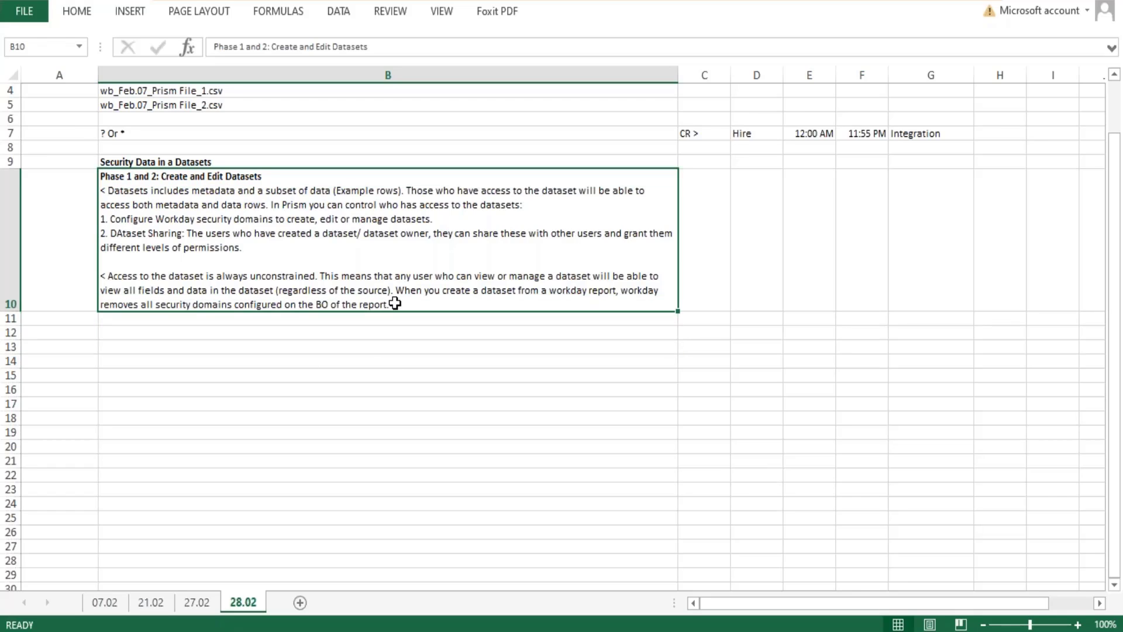
pyautogui.doubleClick(396, 304)
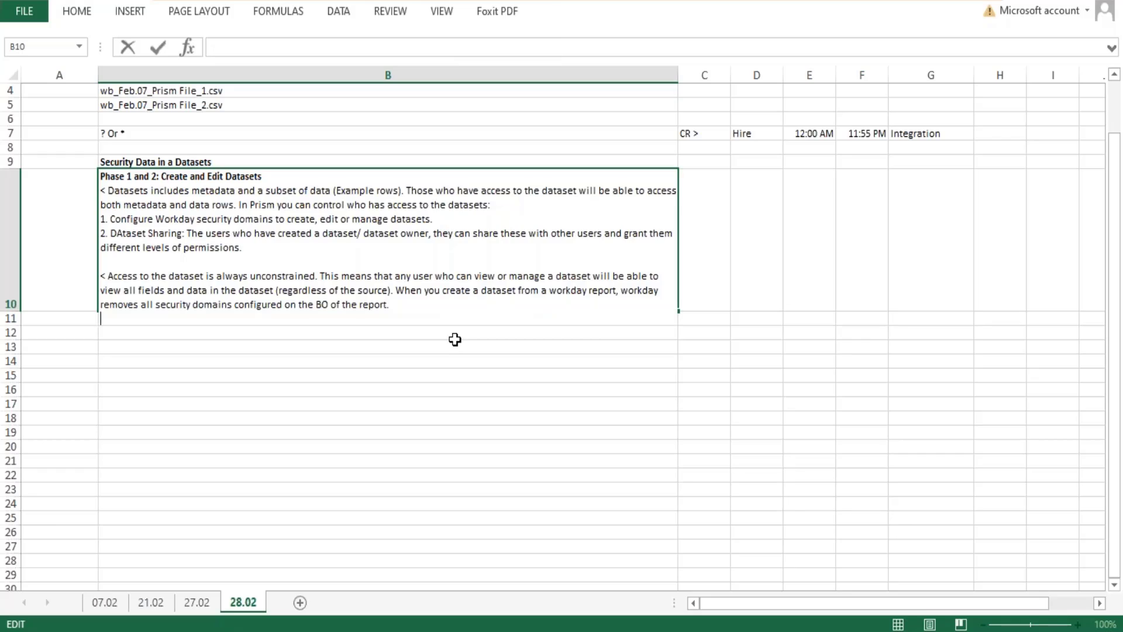
pyautogui.hotkey('alt', 'Return')
pyautogui.hotkey('alt', 'Return')
pyautogui.write('Phase3')
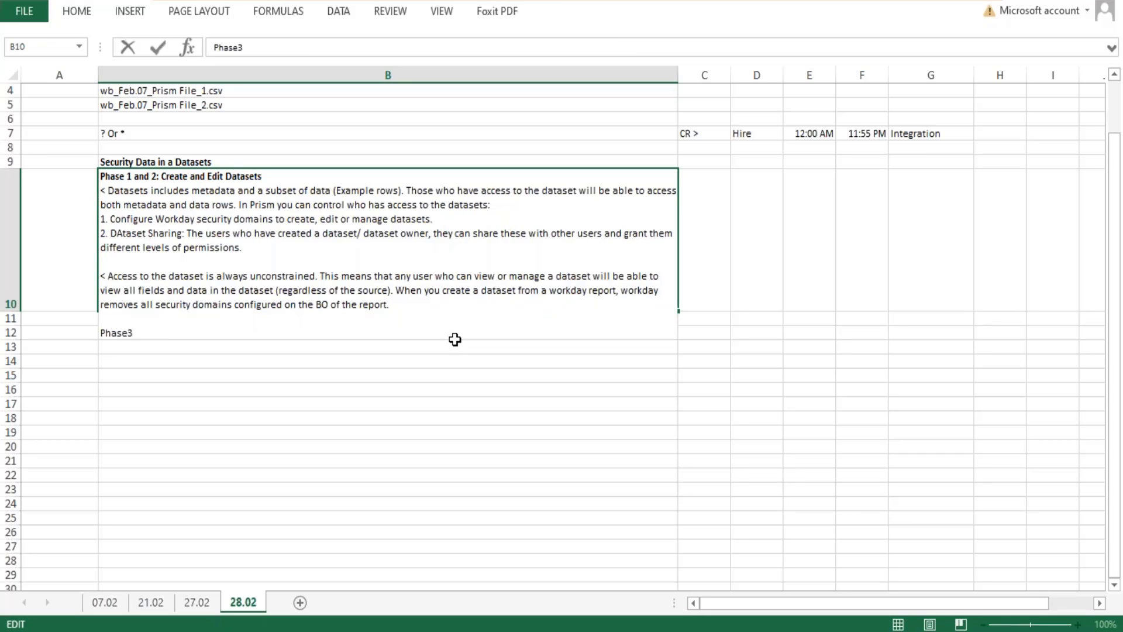
pyautogui.write(': ')
pyautogui.write('Applu ')
pyautogui.write('s')
pyautogui.press('BackSpace')
pyautogui.press('BackSpace')
pyautogui.press('BackSpace')
pyautogui.write('y Security')
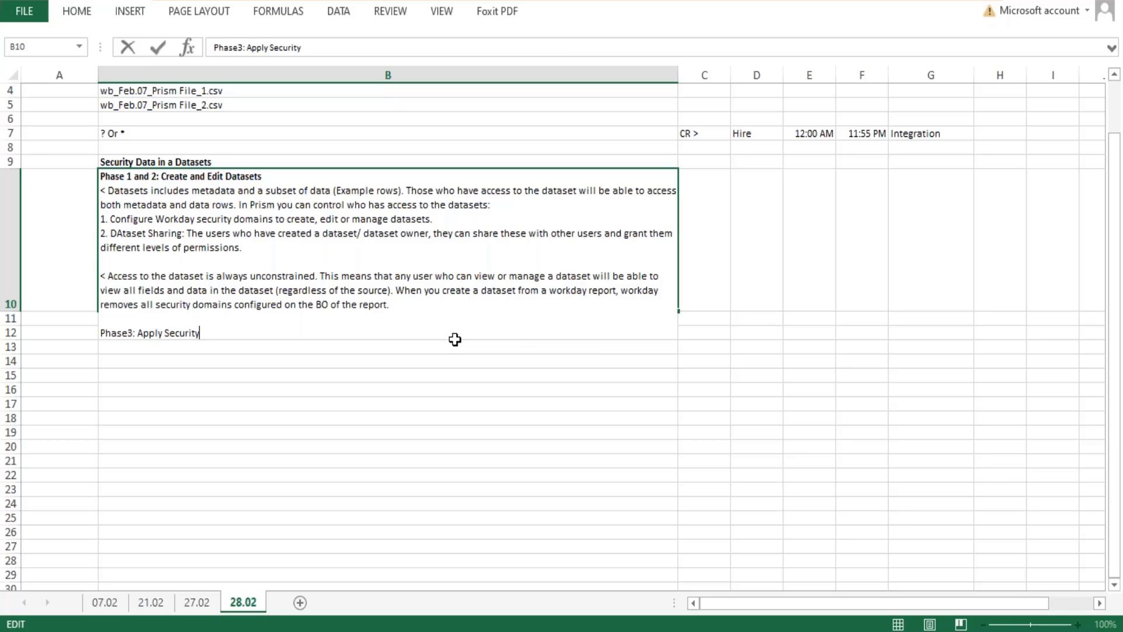
pyautogui.write(' to the Publis')
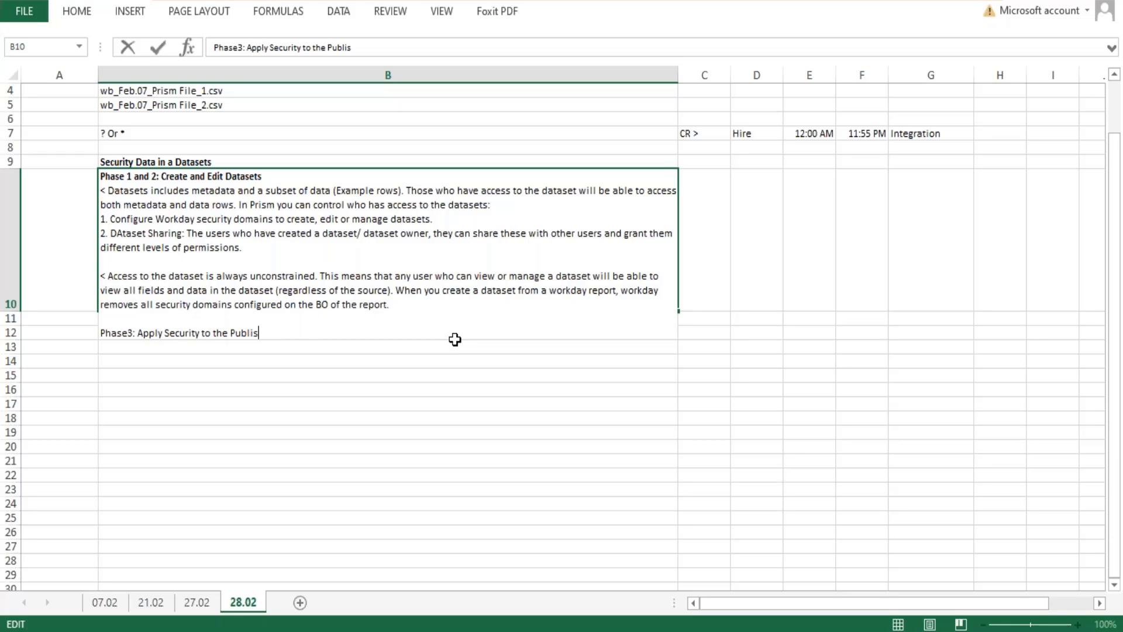
pyautogui.write('ejd Data.')
# Complete the Phase3 line with "to the Publisejd Data." and start a new line with "<" below it.
pyautogui.hotkey('alt', 'Return')
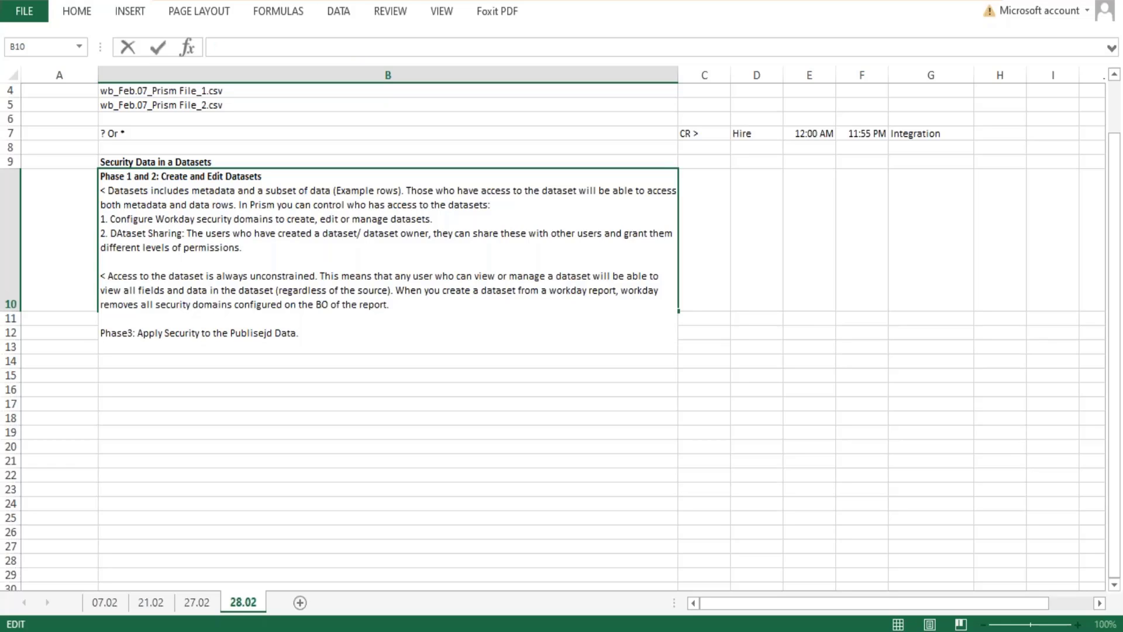
pyautogui.write('<')
pyautogui.press('Return')
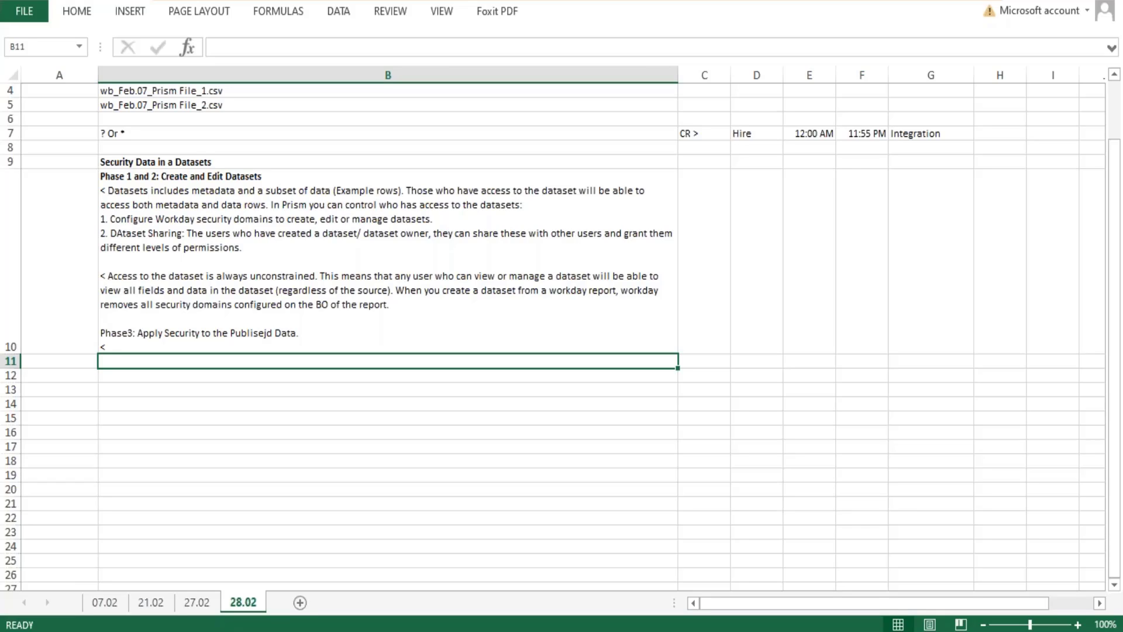
# Correct the misspelled word in the Phase3 line of cell B10 to "Published".
pyautogui.doubleClick(267, 332)
pyautogui.press('BackSpace')
pyautogui.press('BackSpace')
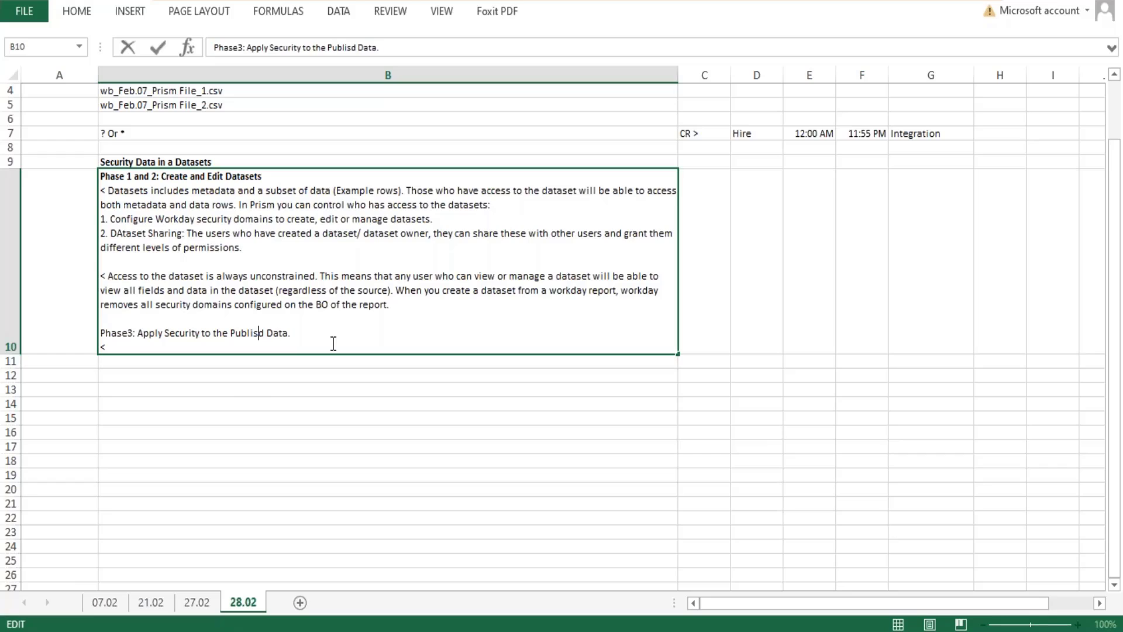
pyautogui.write('he')
pyautogui.press('Return')
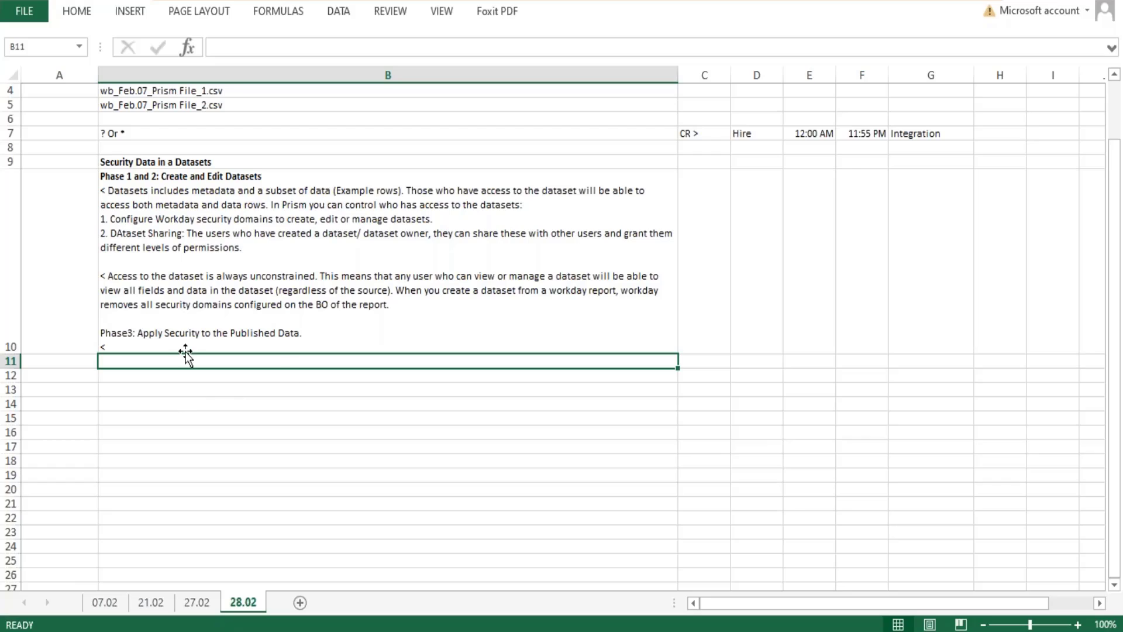
# Continue the last line of cell B10 with the text "Applying security to the publised data ensure that data".
pyautogui.doubleClick(166, 347)
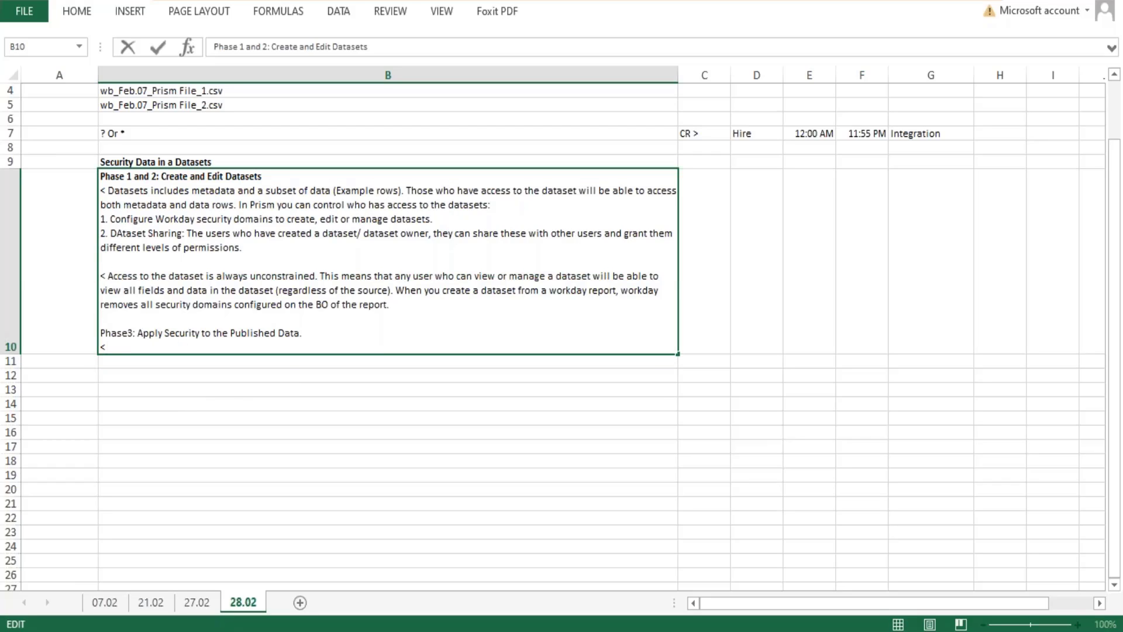
pyautogui.write('Applyi')
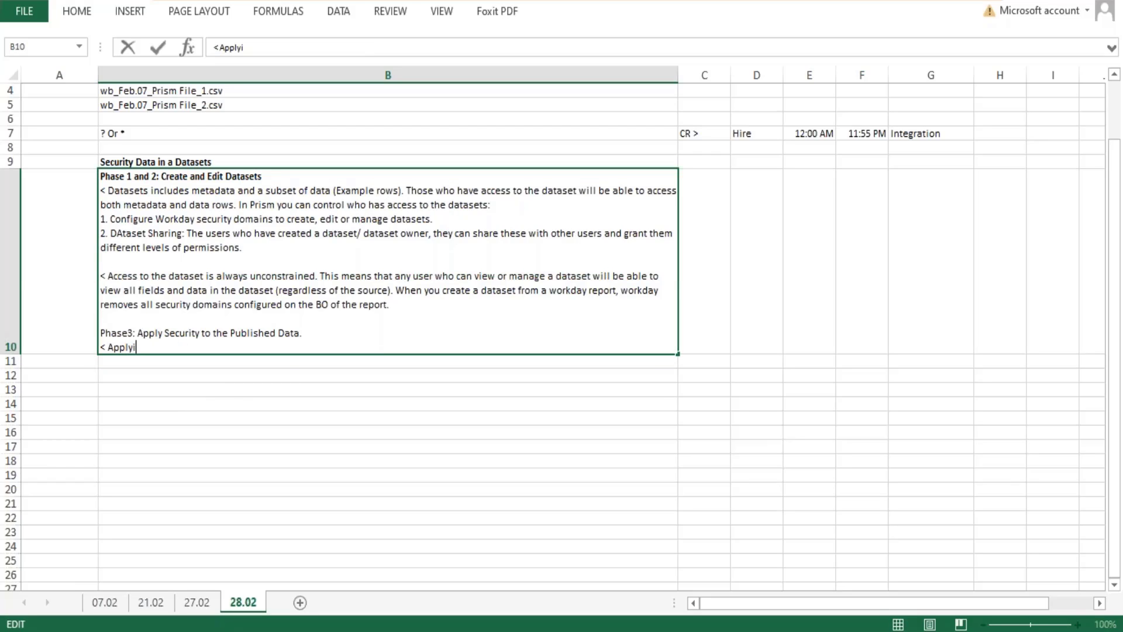
pyautogui.write('ng')
pyautogui.write('security to the ')
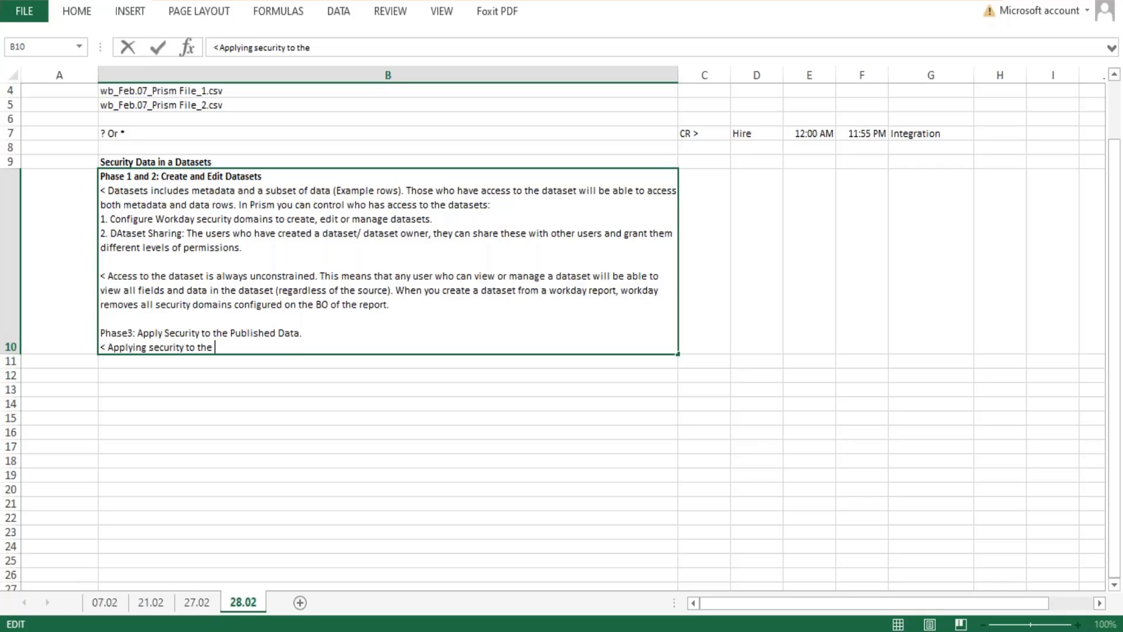
pyautogui.write('publised data e')
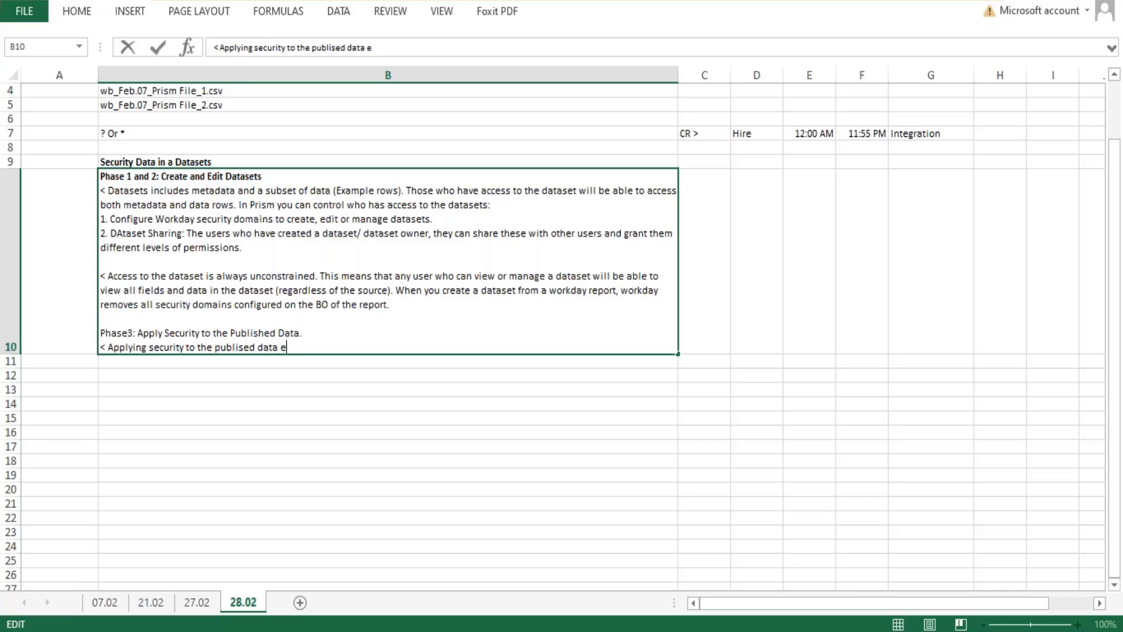
pyautogui.write('nsure that data')
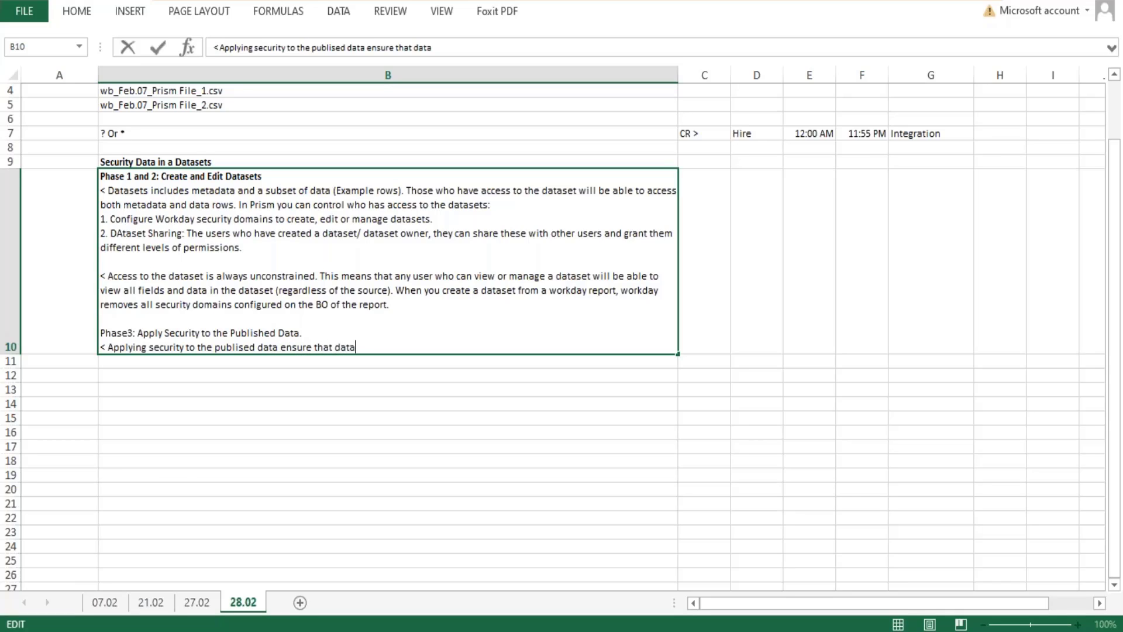
pyautogui.write(' have the prope')
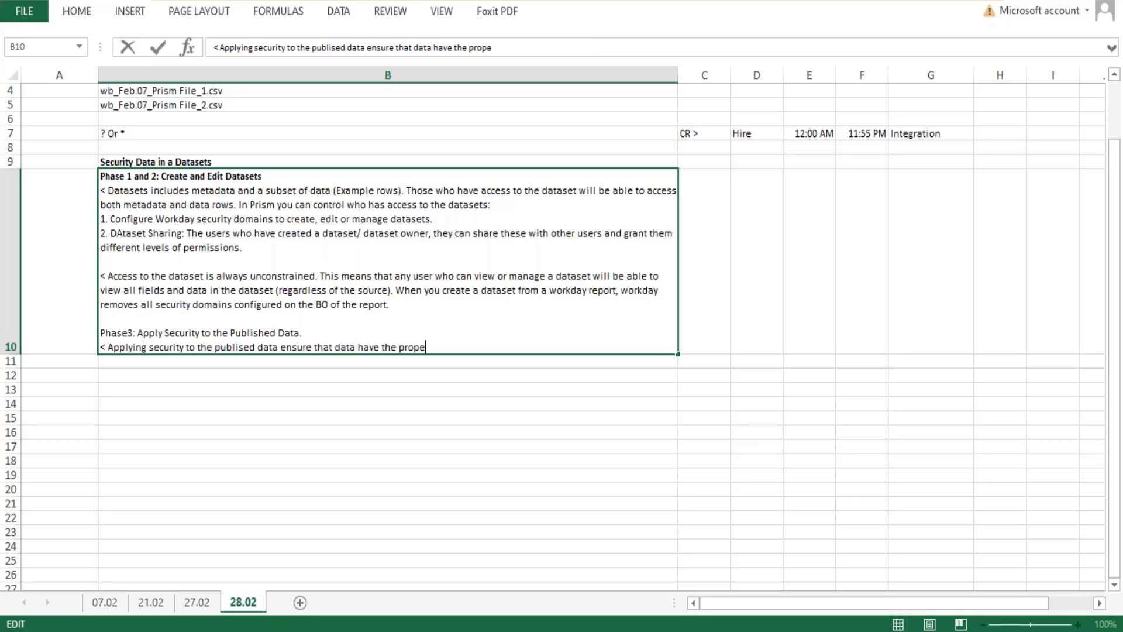
pyautogui.write('r restrictions')
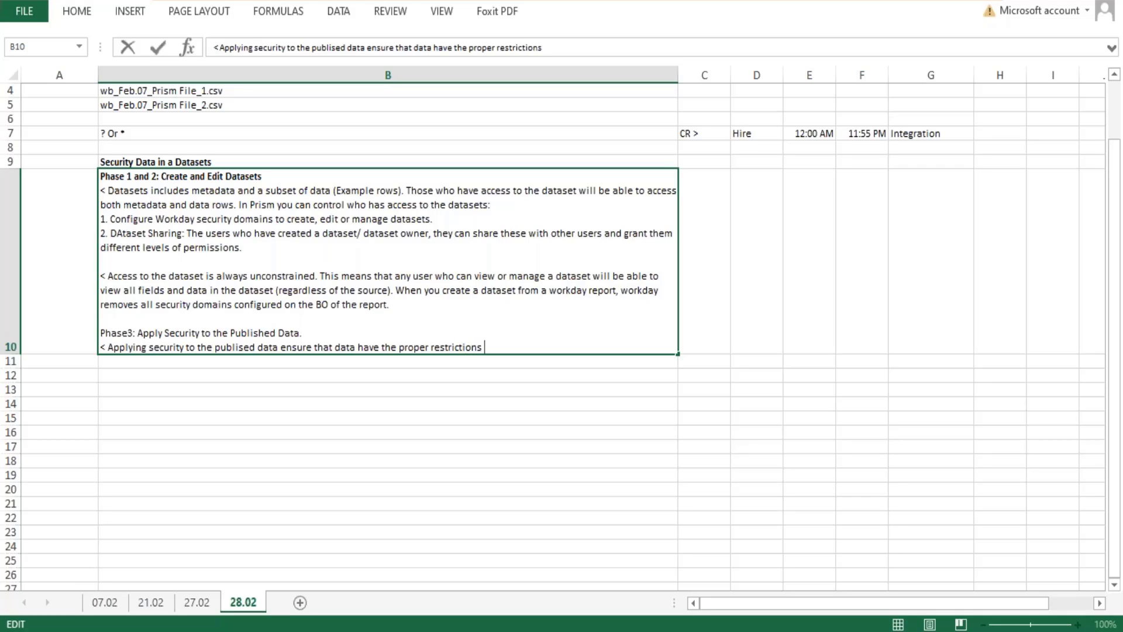
pyautogui.write(' when viewed in t')
# Complete the sentence in cell B10 with "have the proper restrictions when viewed in a report.".
pyautogui.press('BackSpace')
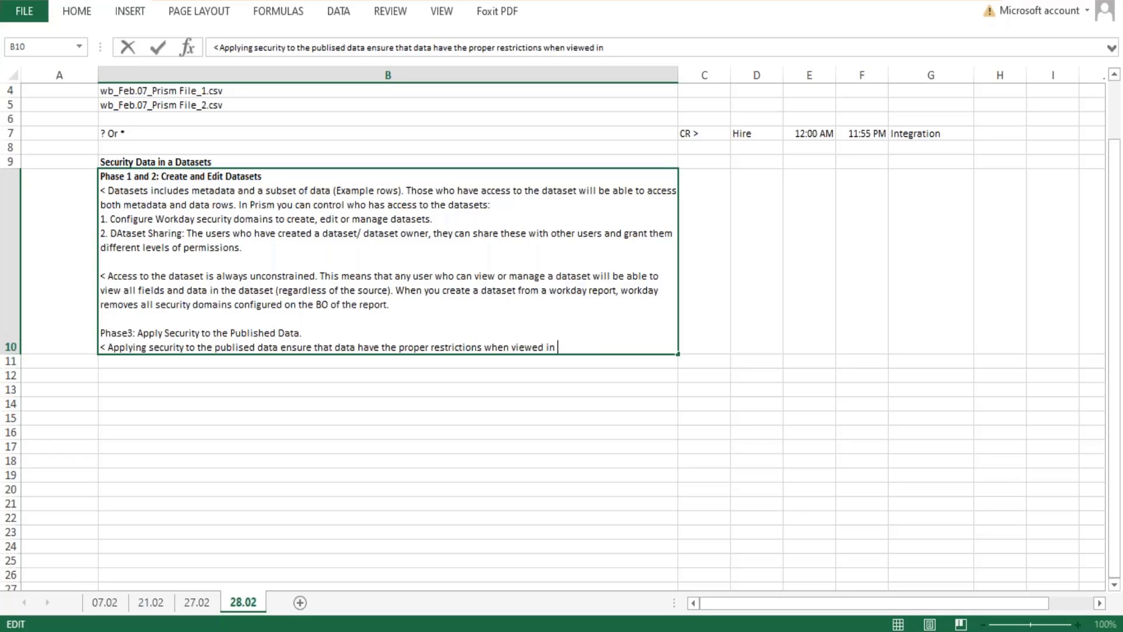
pyautogui.write('a report.')
# Add a second sentence to the Phase3 note in cell B10, beginning "Workday applies the security to the publised".
pyautogui.write('Workday ap')
pyautogui.write('p')
pyautogui.press('BackSpace')
pyautogui.press('BackSpace')
pyautogui.write('ap')
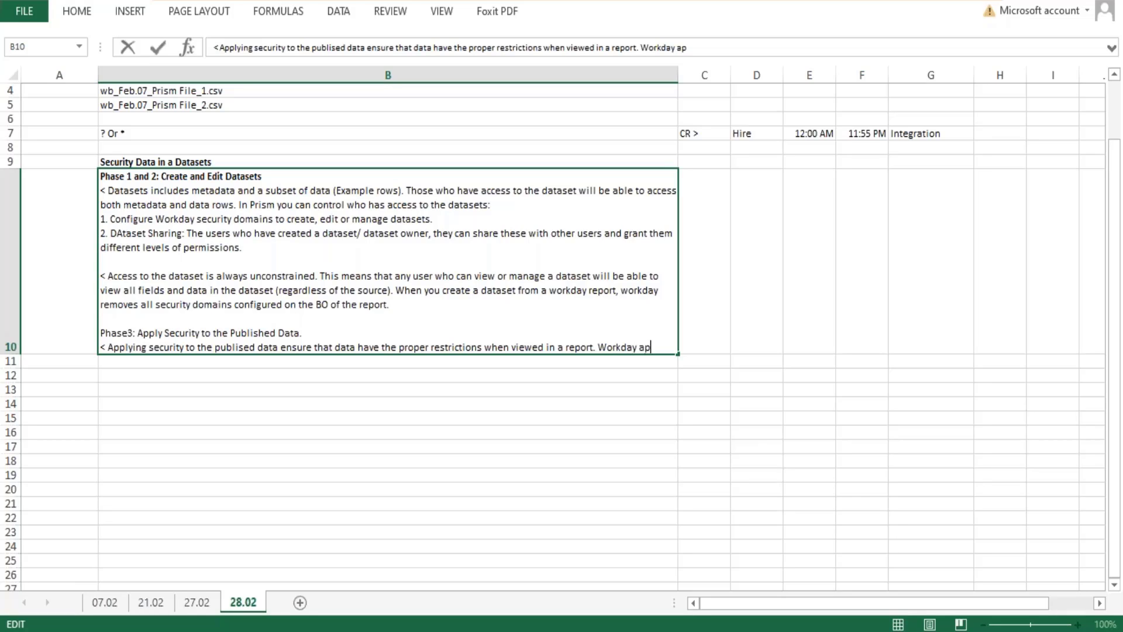
pyautogui.write('plies the')
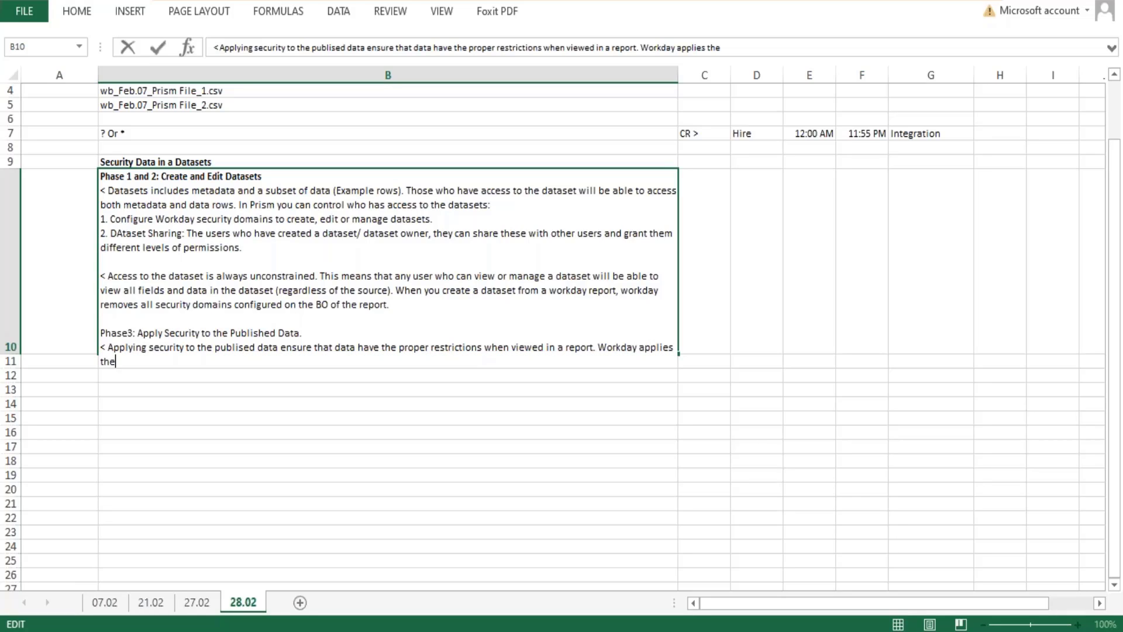
pyautogui.write(' security to the publised ')
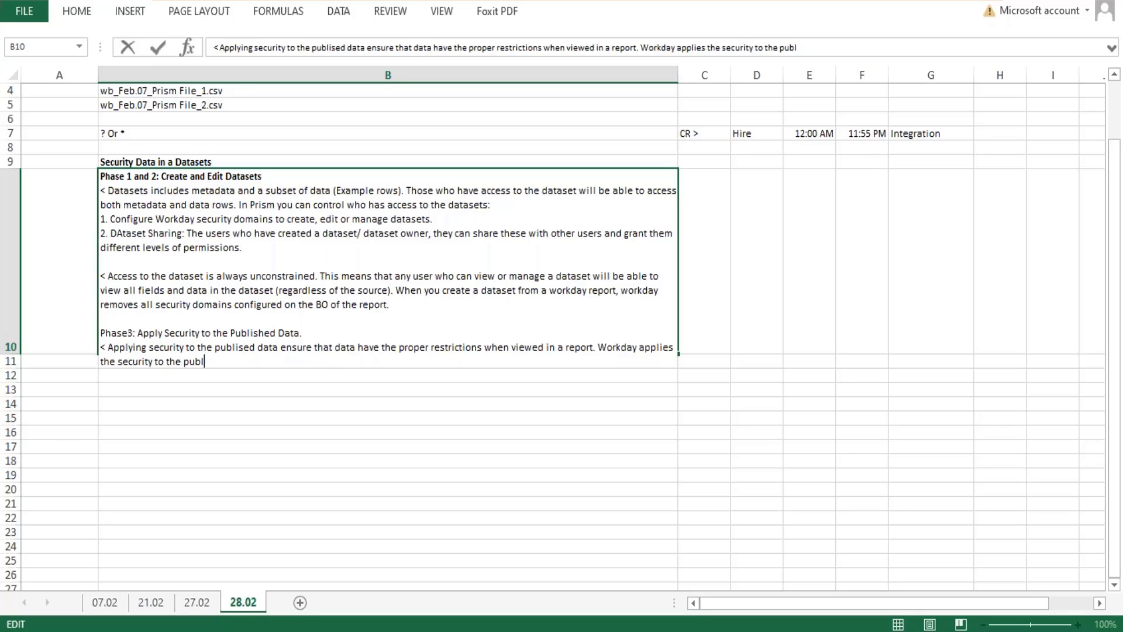
pyautogui.write('data in the form of ')
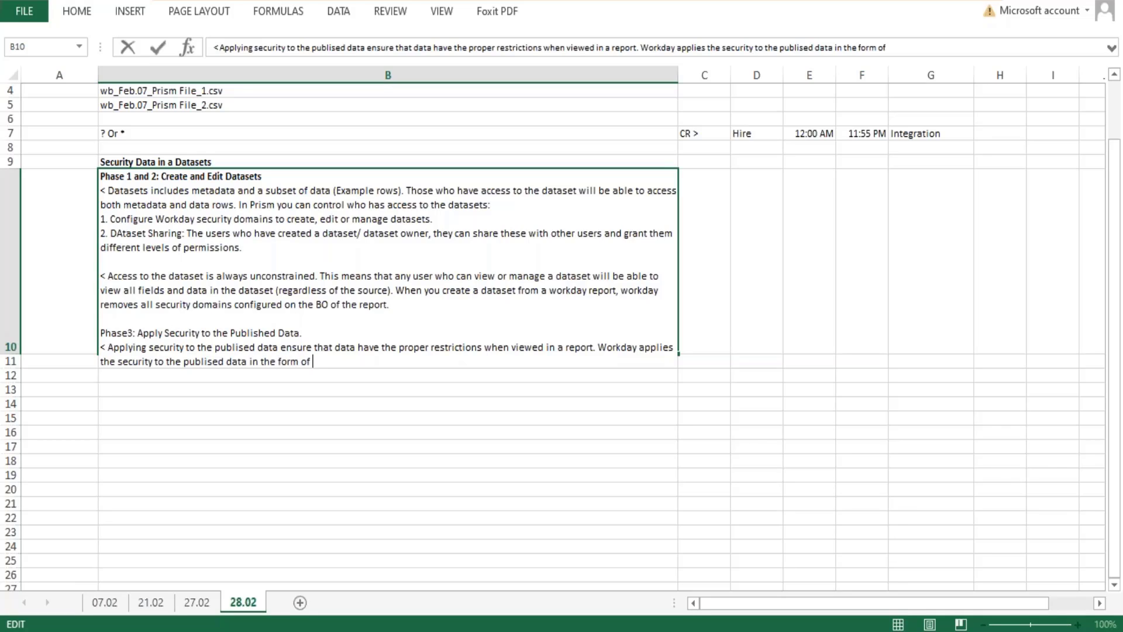
pyautogui.write('a prism data source')
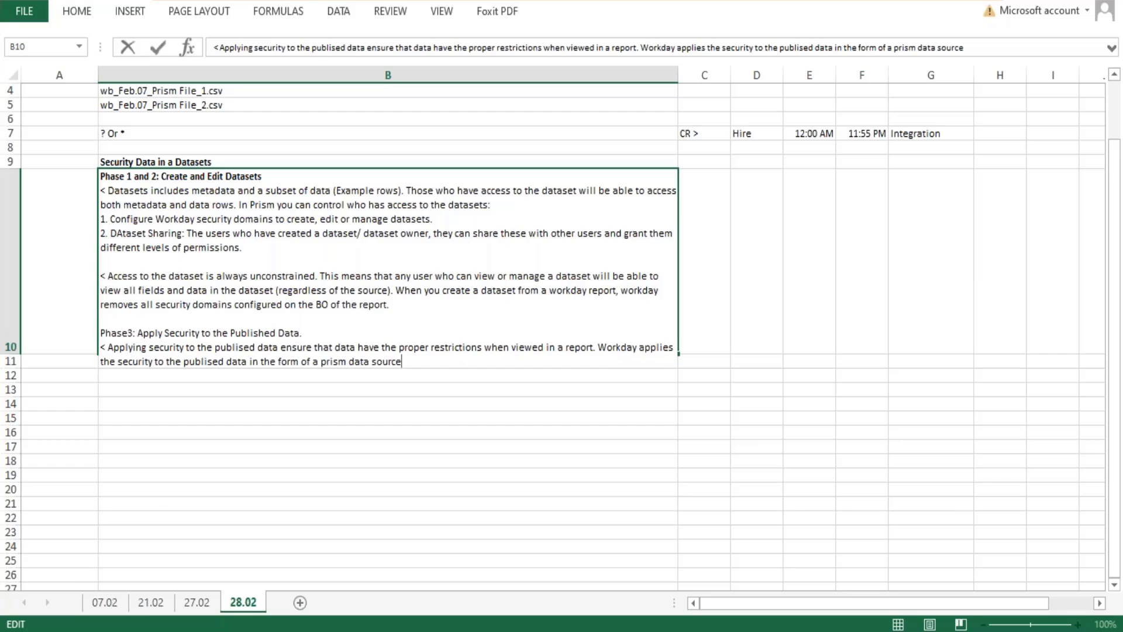
# Finish the second sentence in cell B10 with "data in the form of a prism data source" and commit the cell.
pyautogui.press('Return')
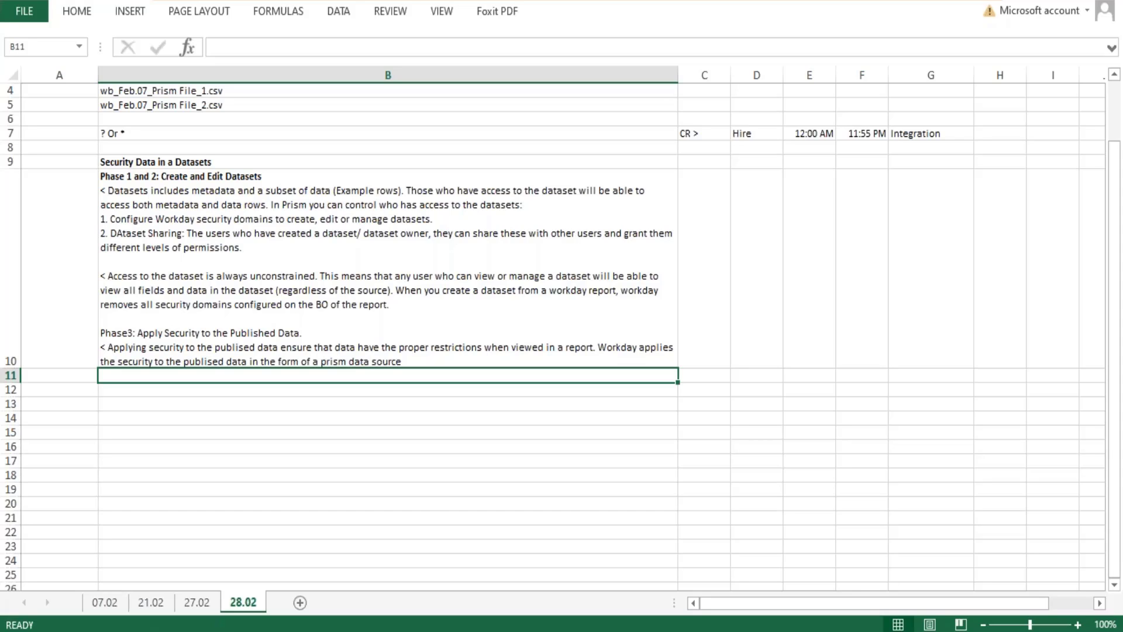
# Insert a space in the Phase3 heading of cell B10 so it reads "Phase 3: Apply Security to the Published Data." and make it bold.
pyautogui.click(128, 332)
pyautogui.doubleClick(128, 331)
pyautogui.moveTo(328, 333); pyautogui.dragTo(97, 334)
pyautogui.hotkey('ctrl', 'b')
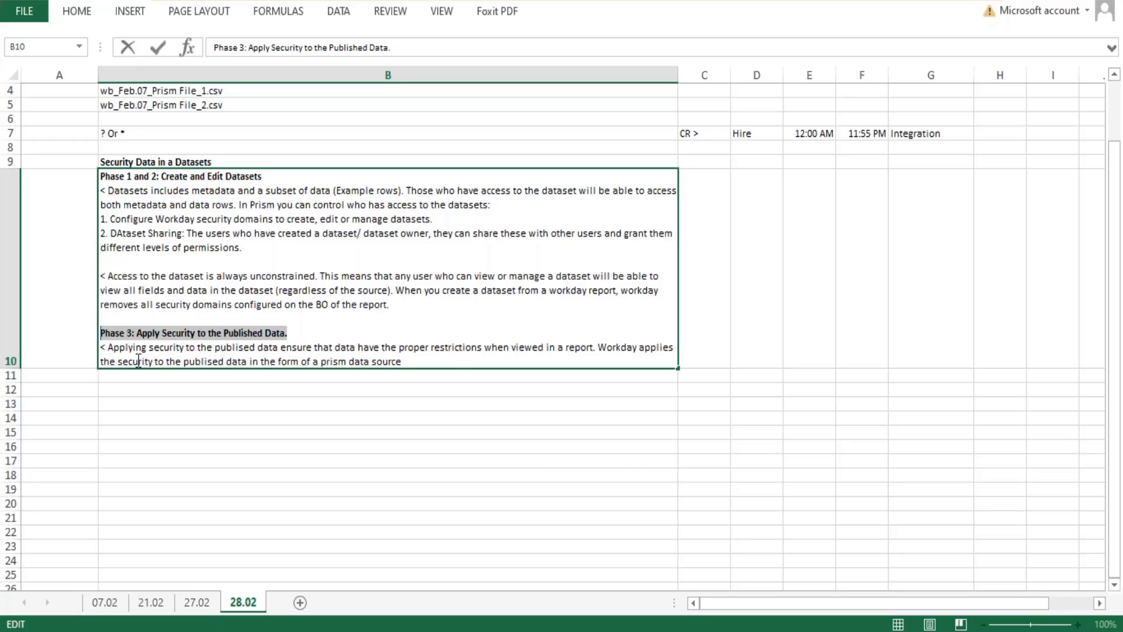
# Leave a blank line at the end of cell B10 and add the line "Phase 4: Publish a dataset".
pyautogui.click(437, 361)
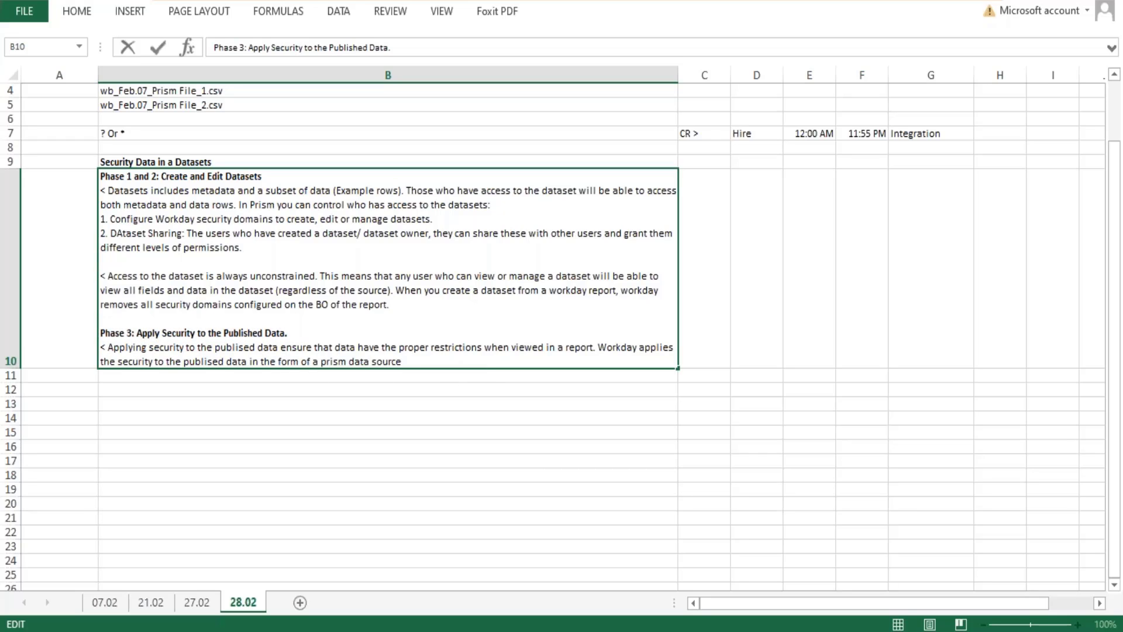
pyautogui.hotkey('alt', 'Return')
pyautogui.hotkey('alt', 'Return')
pyautogui.write('Phas')
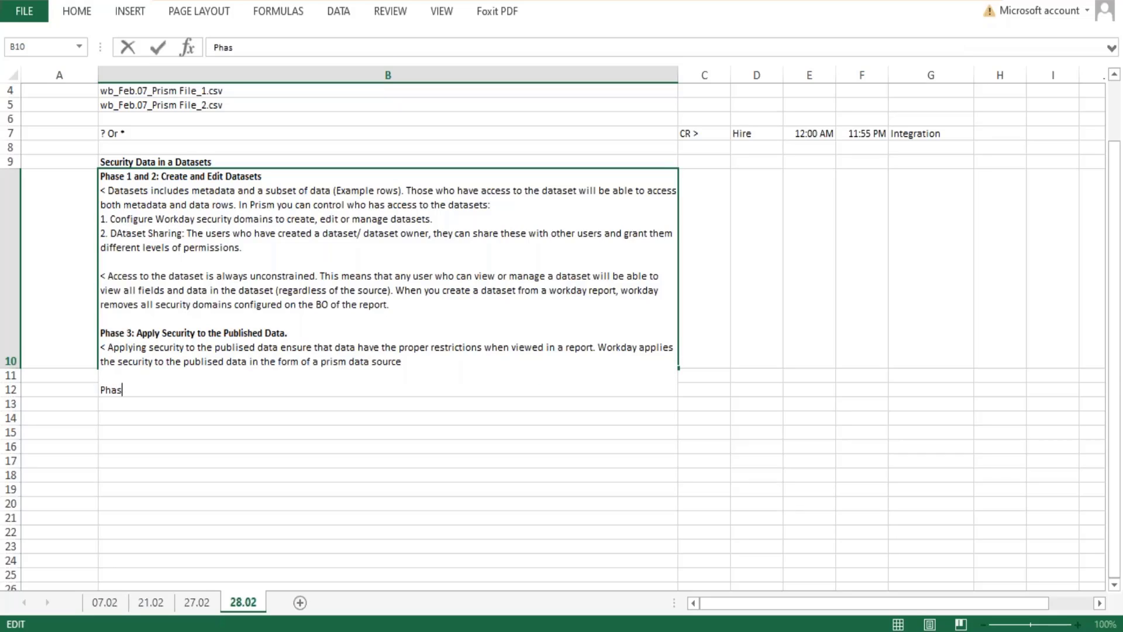
pyautogui.write('e 4: Publish a dataset')
pyautogui.press('Return')
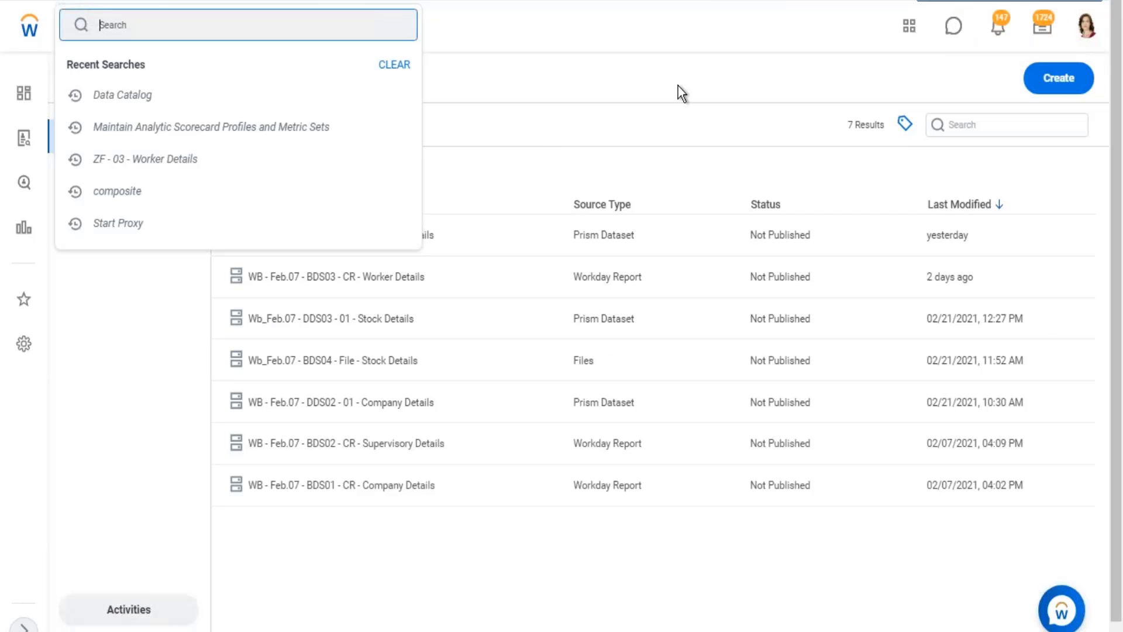
# Switch to the Workday Data Catalog and open the dataset "WB - Feb.07 - DDS01 - 01 - Company Details" for viewing.
pyautogui.click(158, 364)
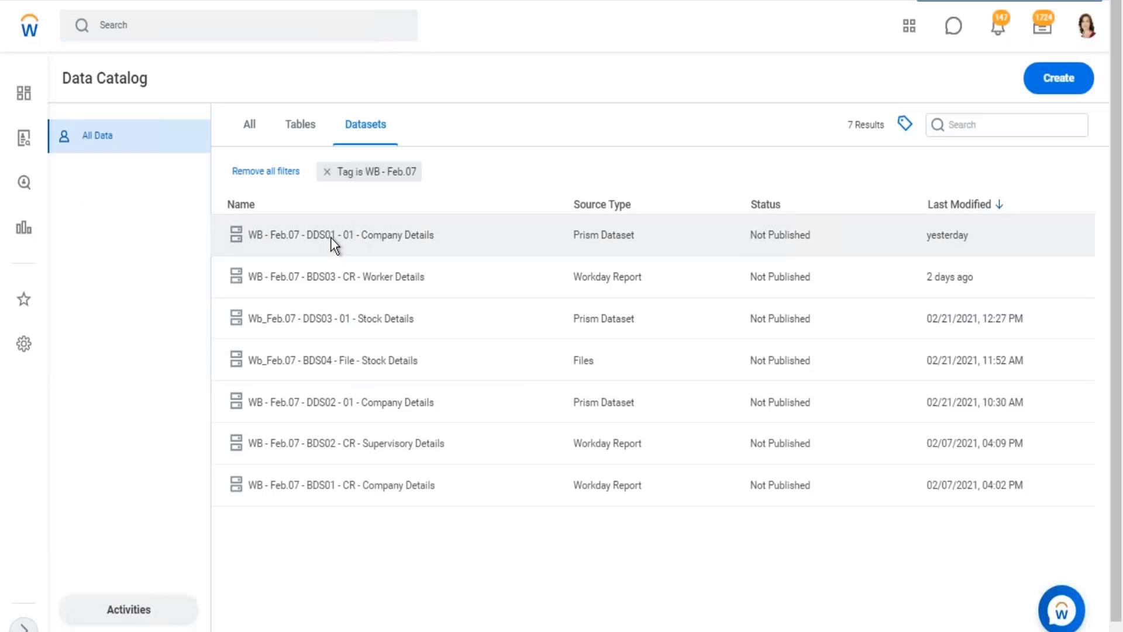
pyautogui.click(328, 236)
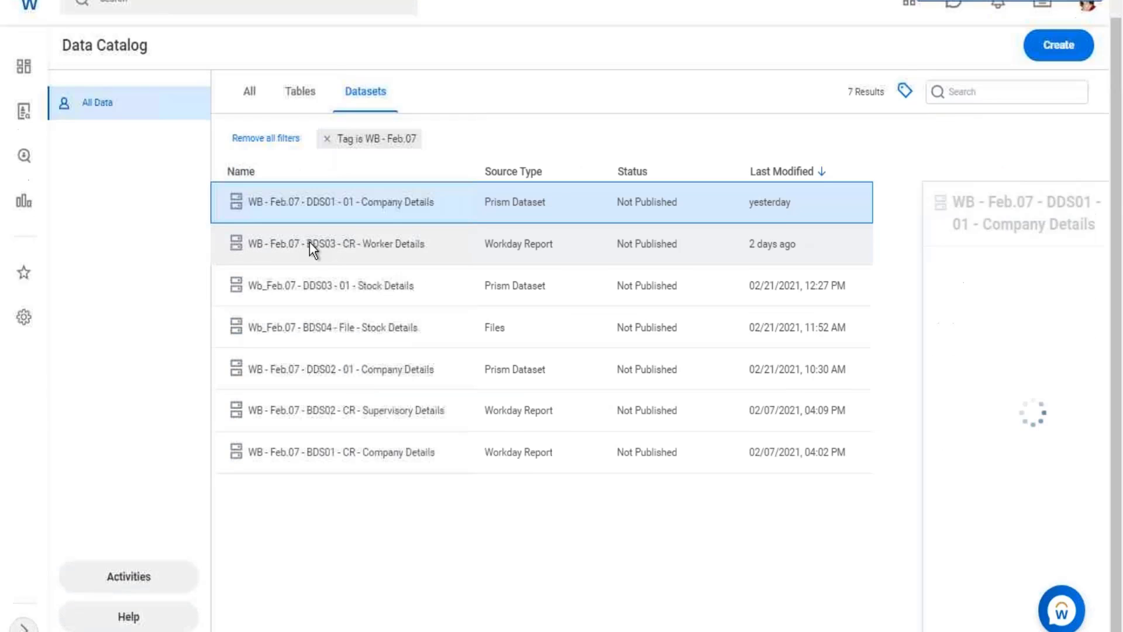
pyautogui.rightClick(326, 206)
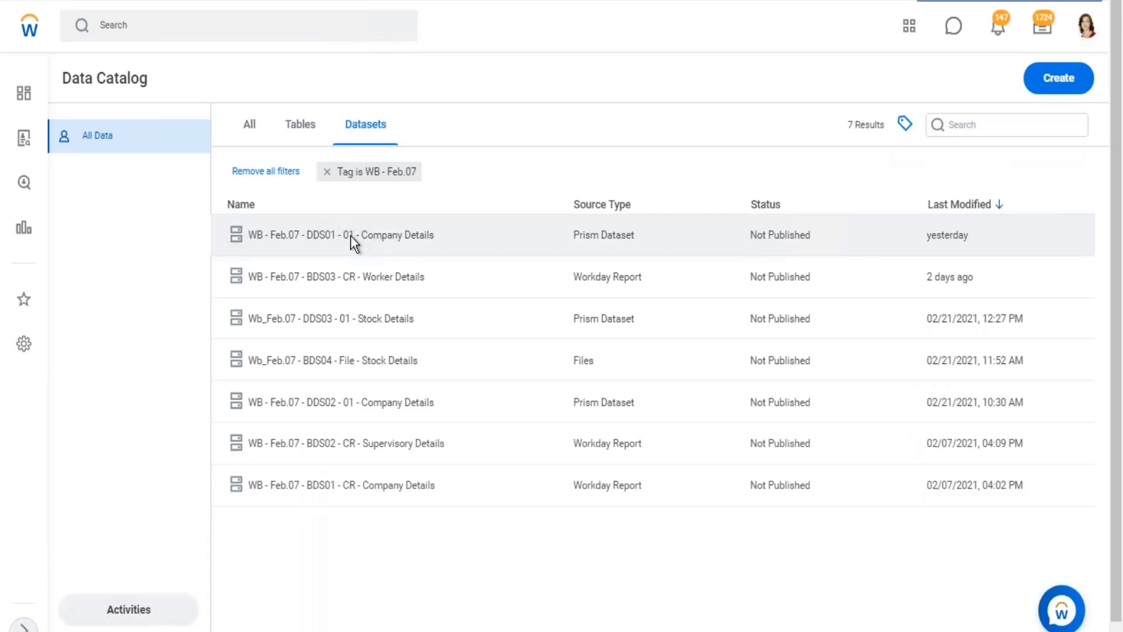
pyautogui.click(350, 235)
pyautogui.rightClick(350, 235)
pyautogui.click(362, 198)
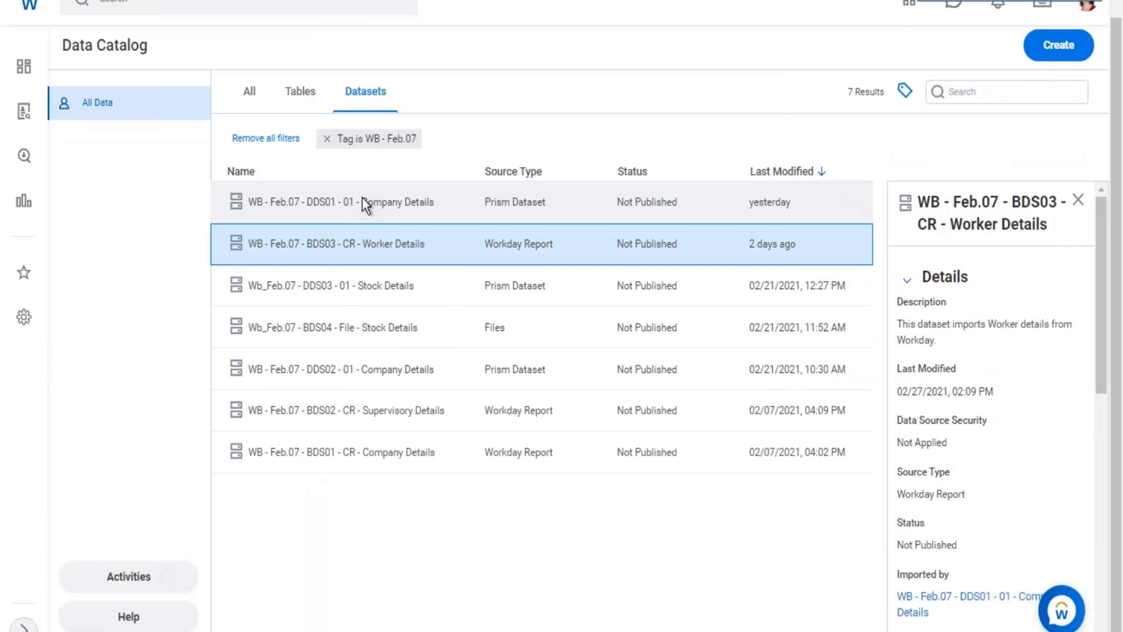
pyautogui.click(362, 201)
pyautogui.rightClick(362, 199)
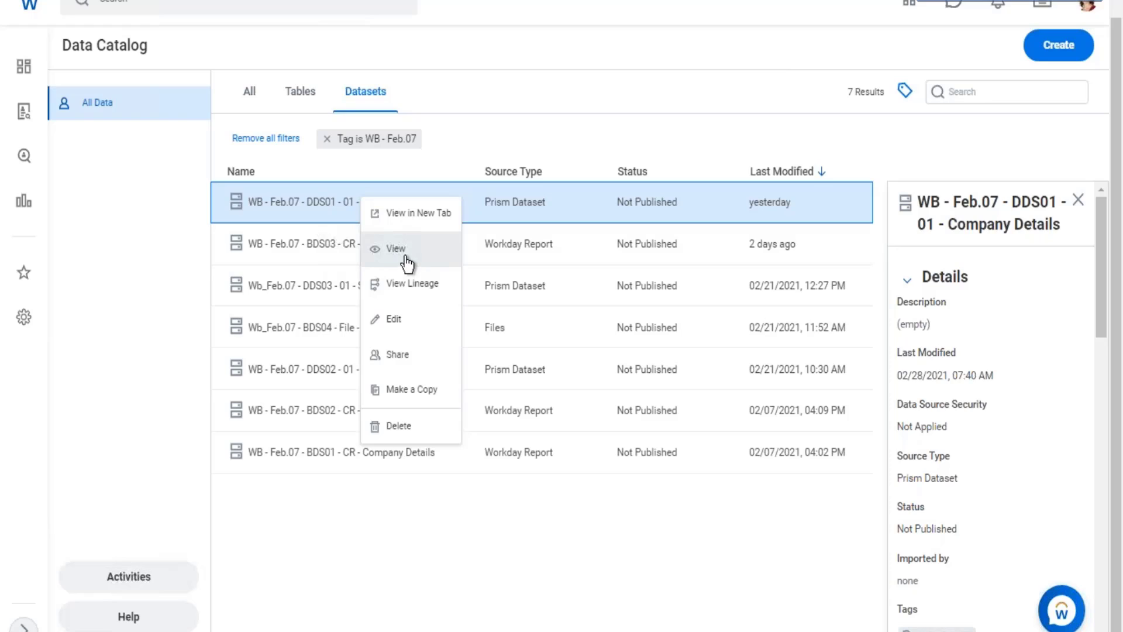
pyautogui.click(405, 256)
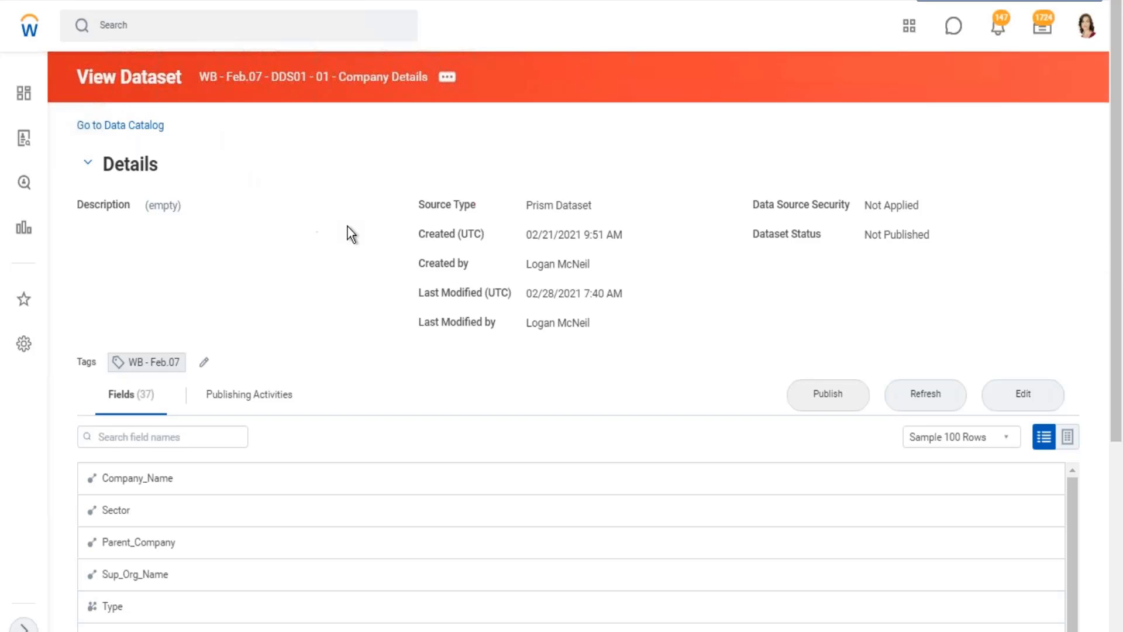
# Review the dataset's fields, status and data source security, and the domain listed in its Publish Dataset summary.
pyautogui.scroll(-3, 433, 444)
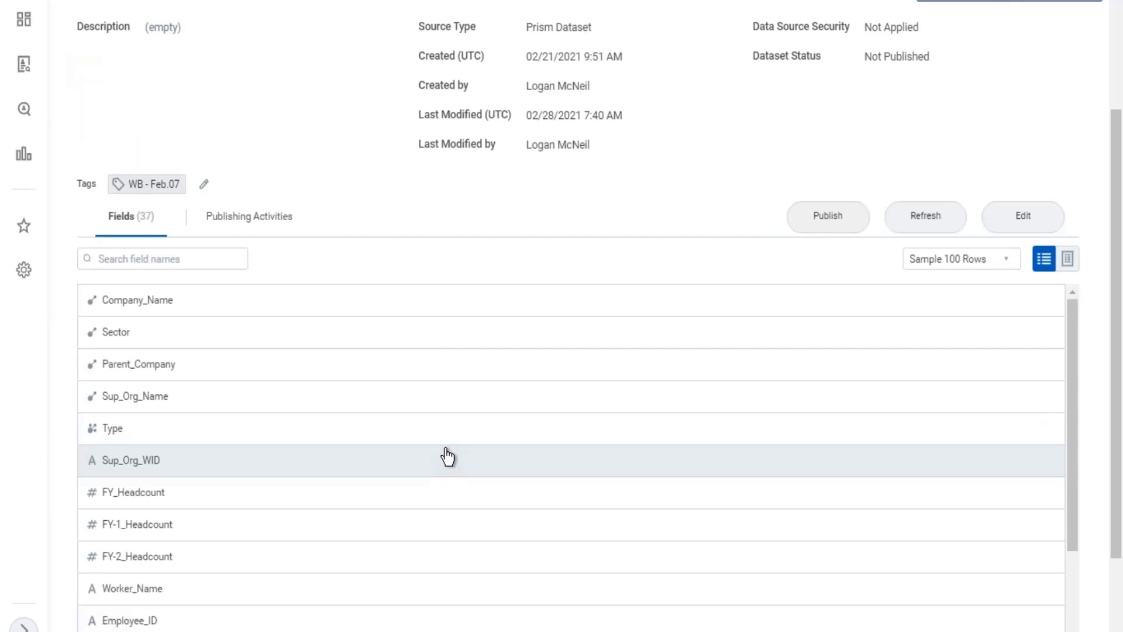
pyautogui.scroll(3, 445, 456)
pyautogui.moveTo(877, 237); pyautogui.dragTo(927, 241)
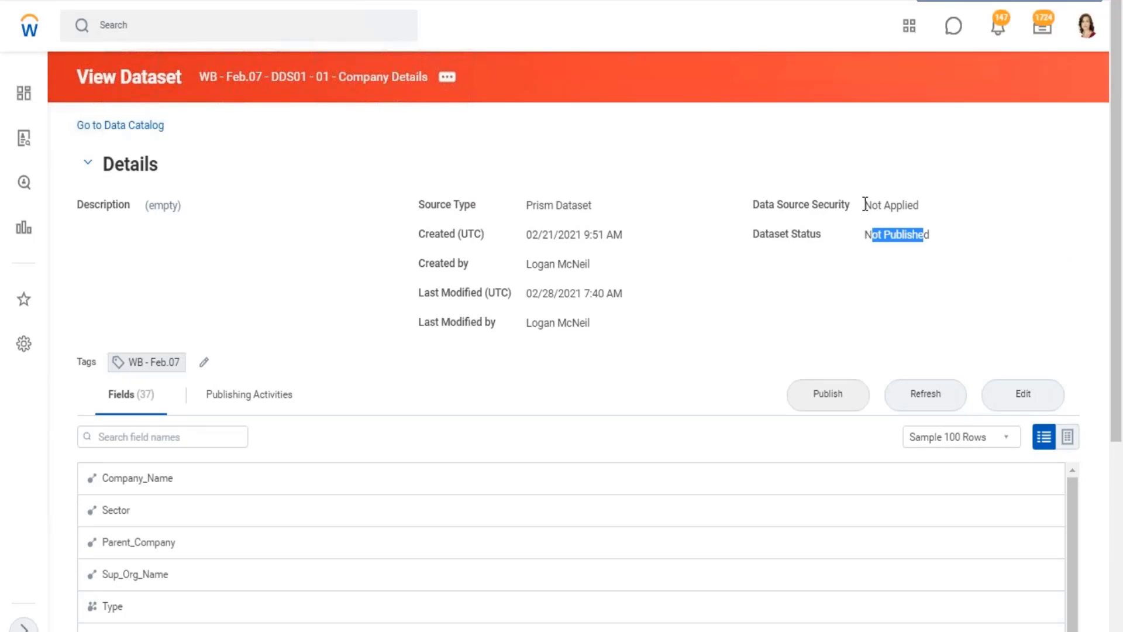
pyautogui.moveTo(865, 205); pyautogui.dragTo(920, 206)
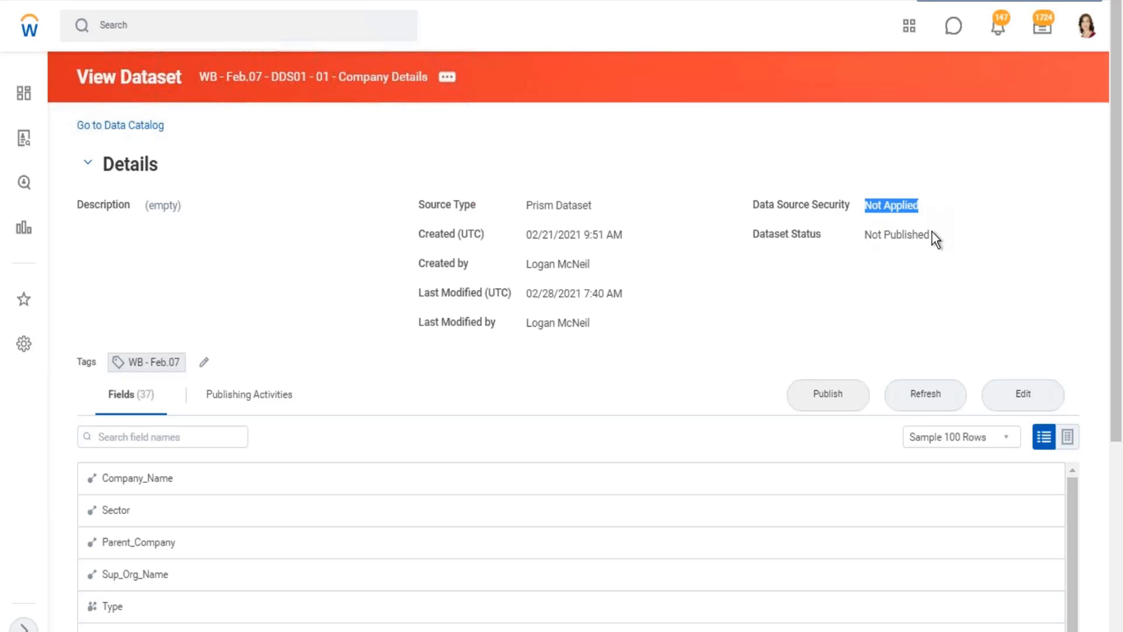
pyautogui.click(835, 388)
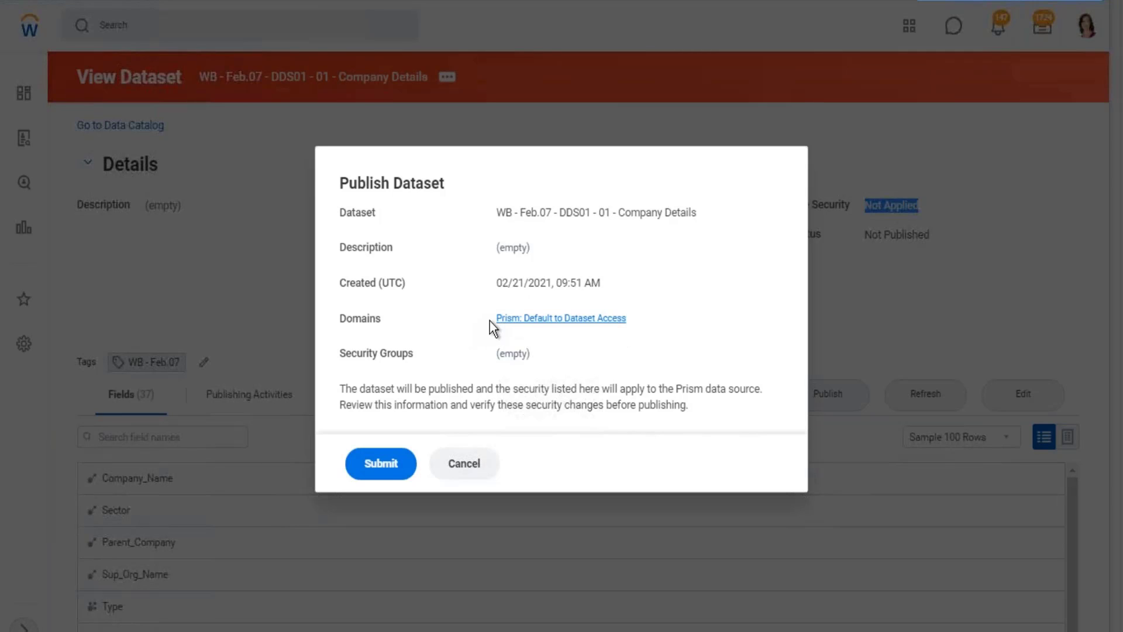
pyautogui.moveTo(490, 321); pyautogui.dragTo(630, 322)
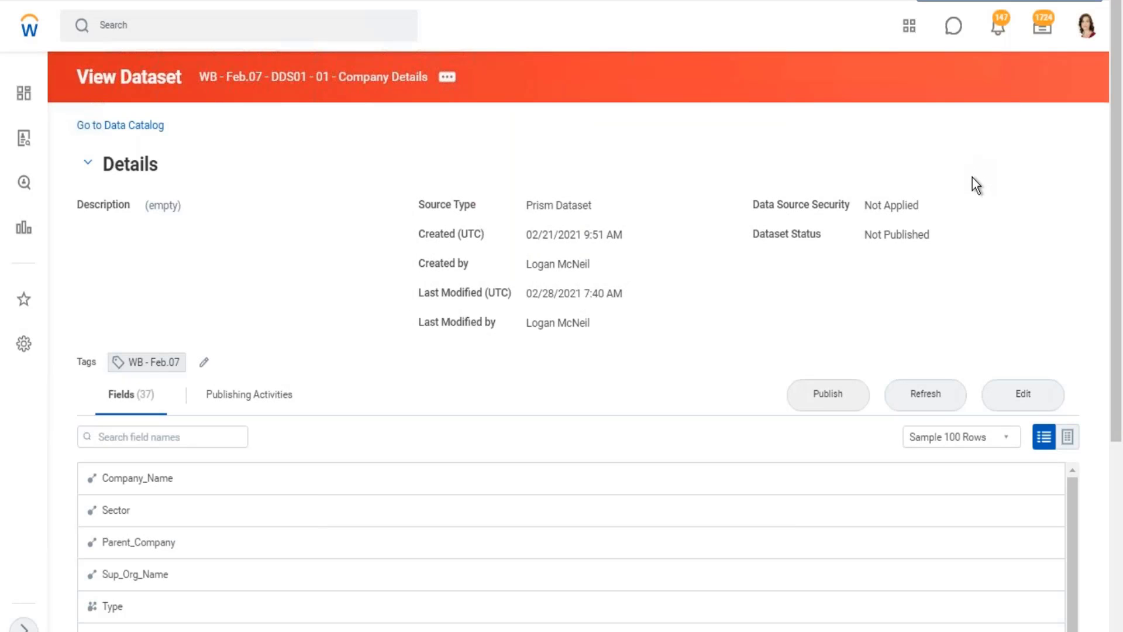
# Switch back to the Excel notes and review the Phase 3 and Phase 4 lines in cell B10.
pyautogui.click(1046, 5)
pyautogui.doubleClick(229, 326)
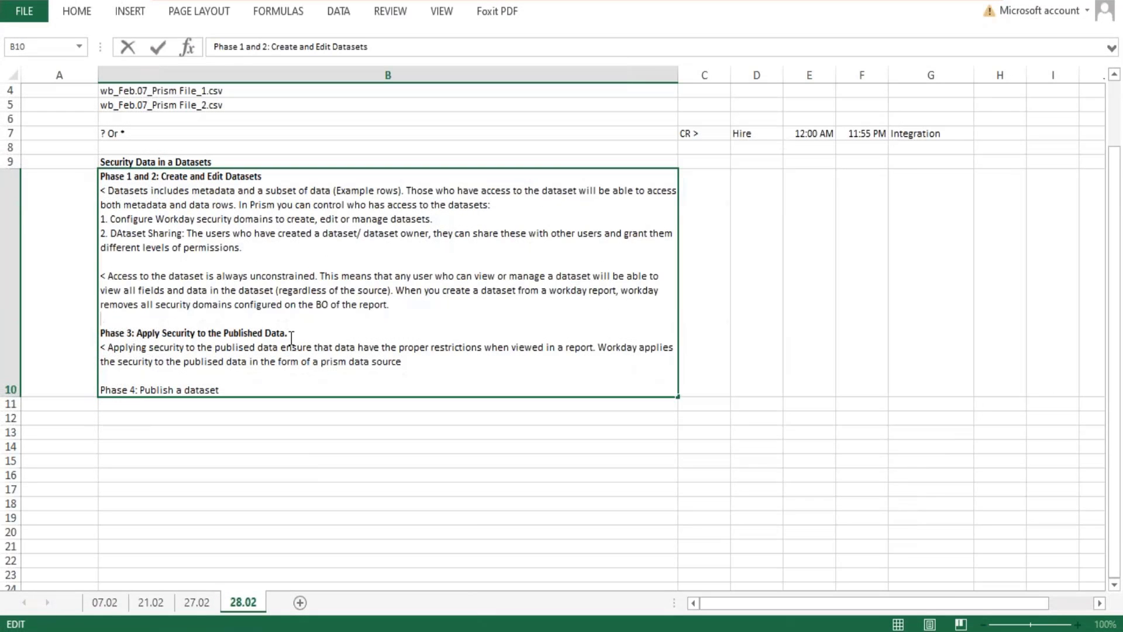
pyautogui.moveTo(290, 335); pyautogui.dragTo(100, 332)
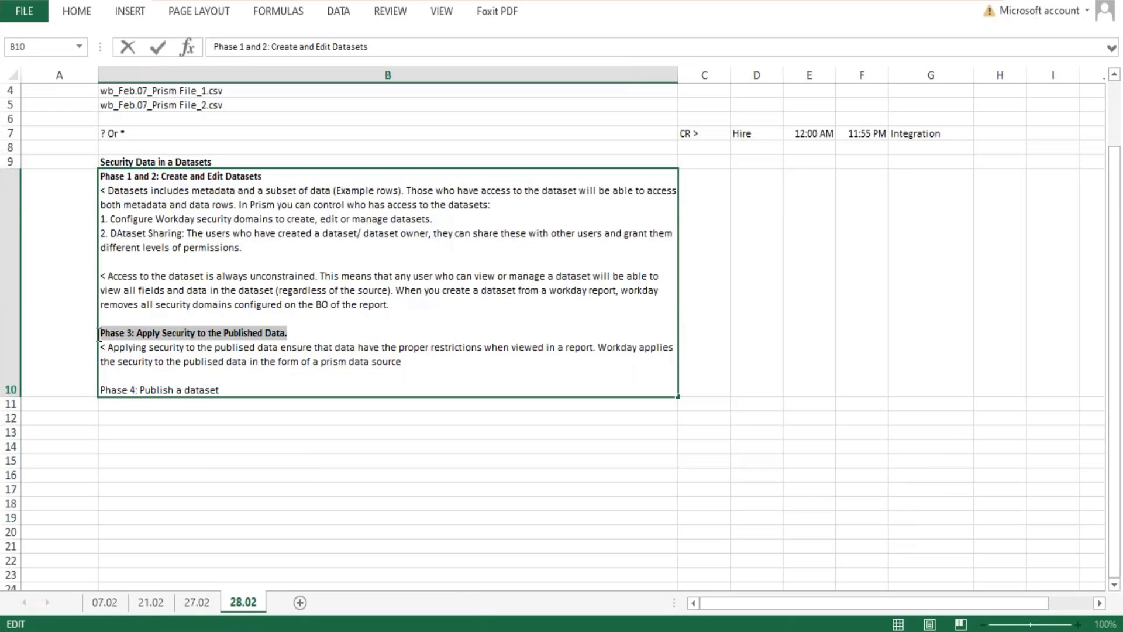
pyautogui.click(403, 361)
pyautogui.moveTo(403, 361); pyautogui.dragTo(275, 338)
pyautogui.moveTo(221, 390); pyautogui.dragTo(63, 389)
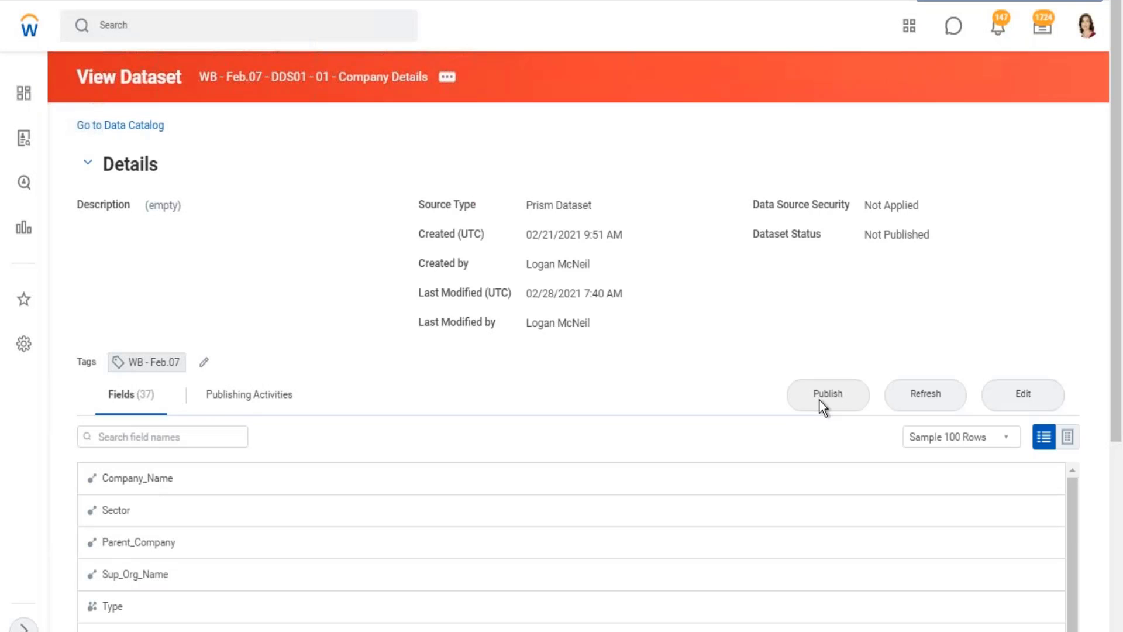
# Return to the Workday dataset, review the security note in the Publish Dataset summary, and close it without publishing.
pyautogui.click(850, 396)
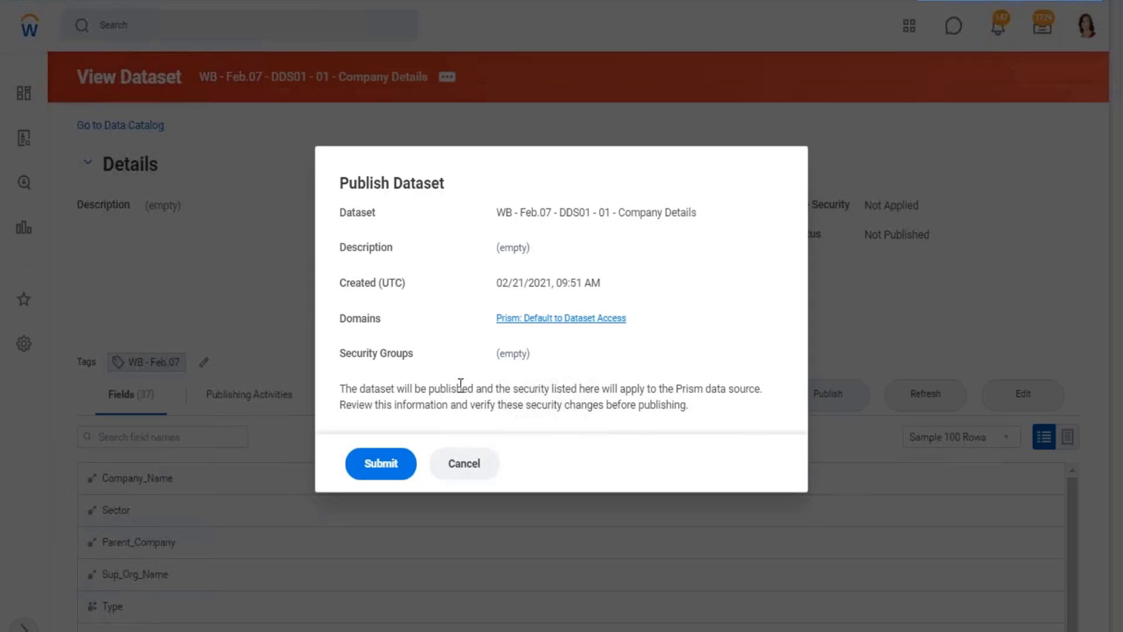
pyautogui.moveTo(552, 389); pyautogui.dragTo(755, 389)
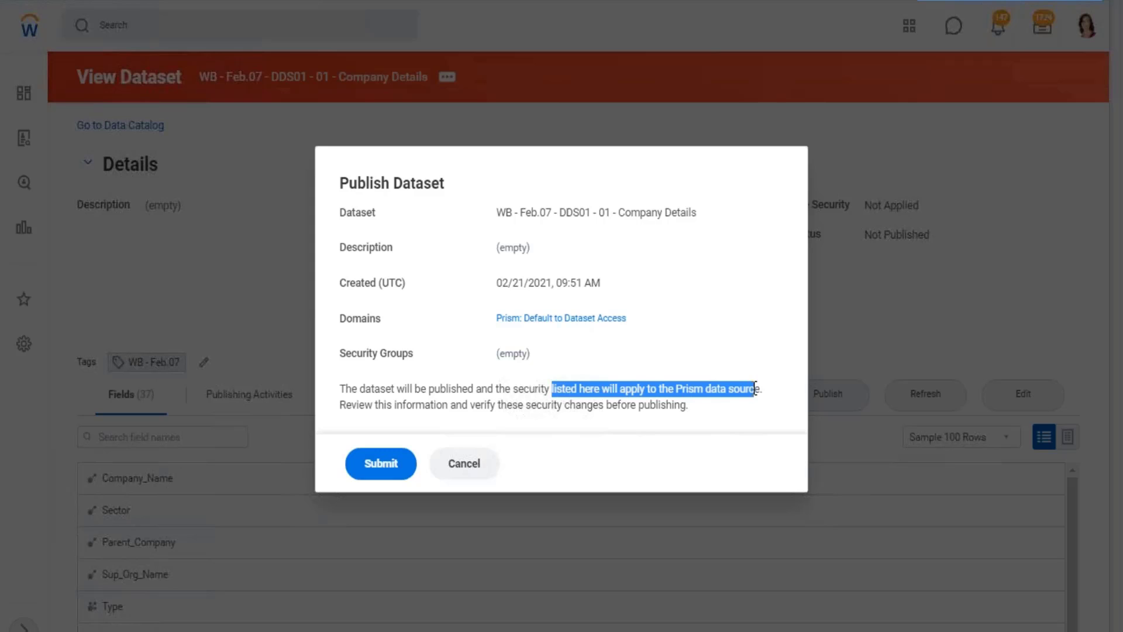
pyautogui.click(471, 466)
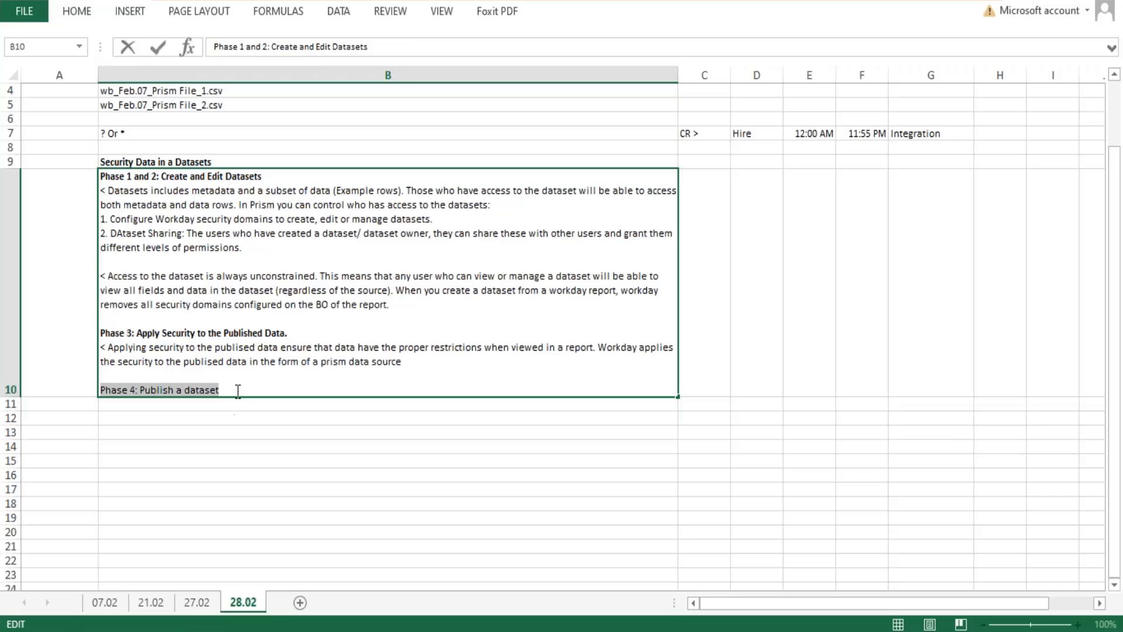
# Switch to the Excel notes and add the line "< Prism: Default to Dataset Access" below the Phase 4 heading in cell B10.
pyautogui.click(238, 391)
pyautogui.hotkey('alt', 'Return')
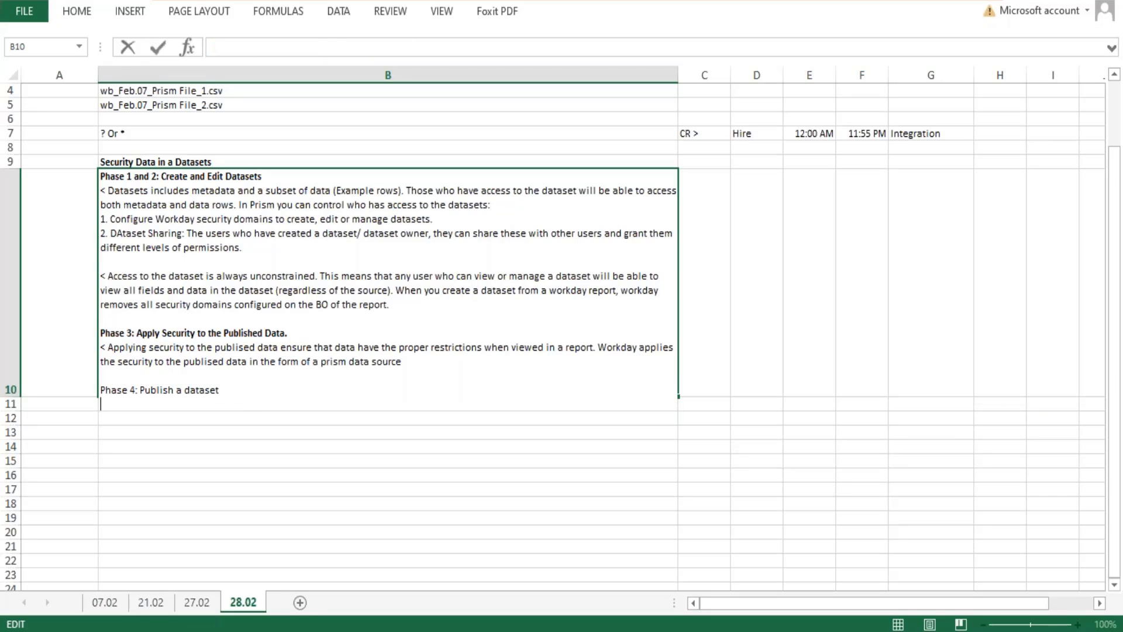
pyautogui.write('<')
pyautogui.hotkey('ctrl', 'v')
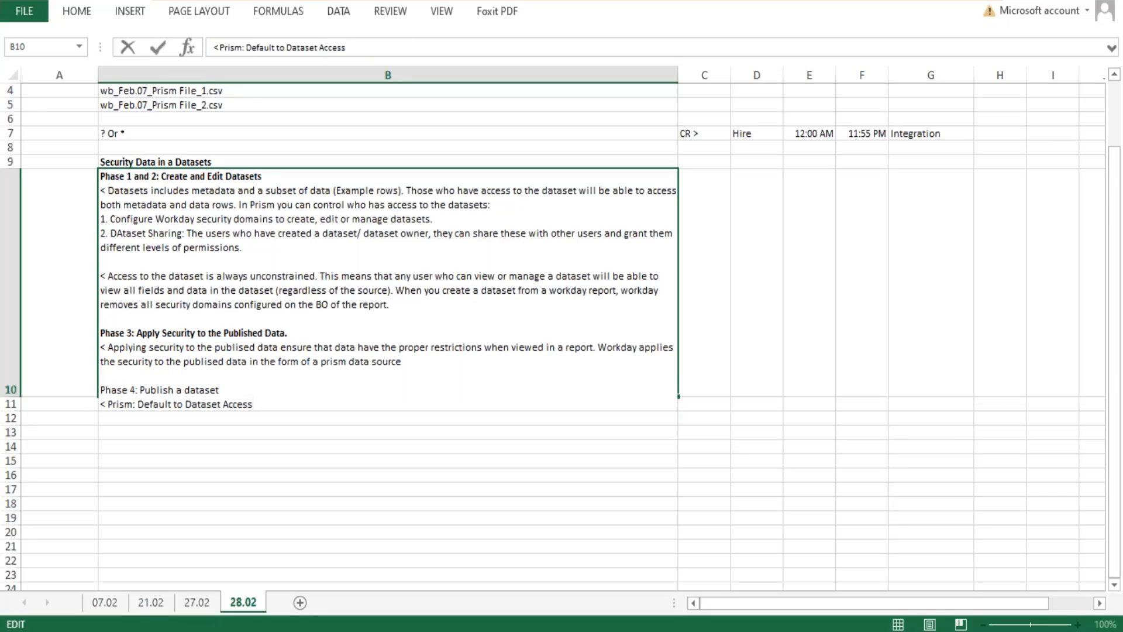
pyautogui.press('Return')
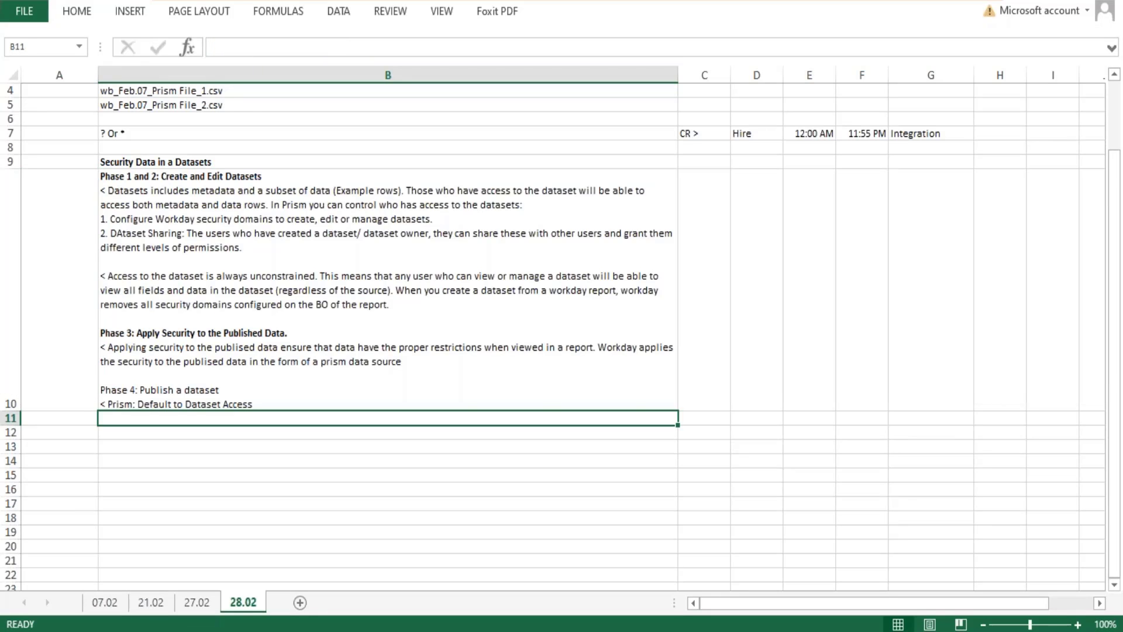
# Insert "When you publish a dataset, Workday create the Prism DAta source" before "Prism: Default to Dataset Access" in cell B10.
pyautogui.doubleClick(223, 404)
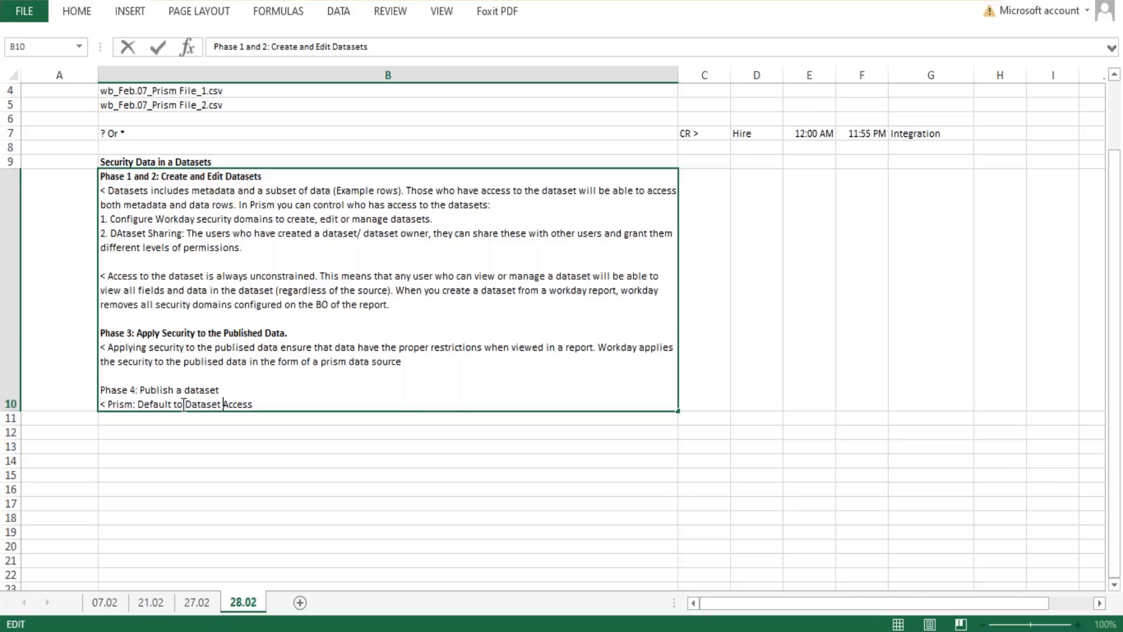
pyautogui.moveTo(185, 405); pyautogui.dragTo(255, 413)
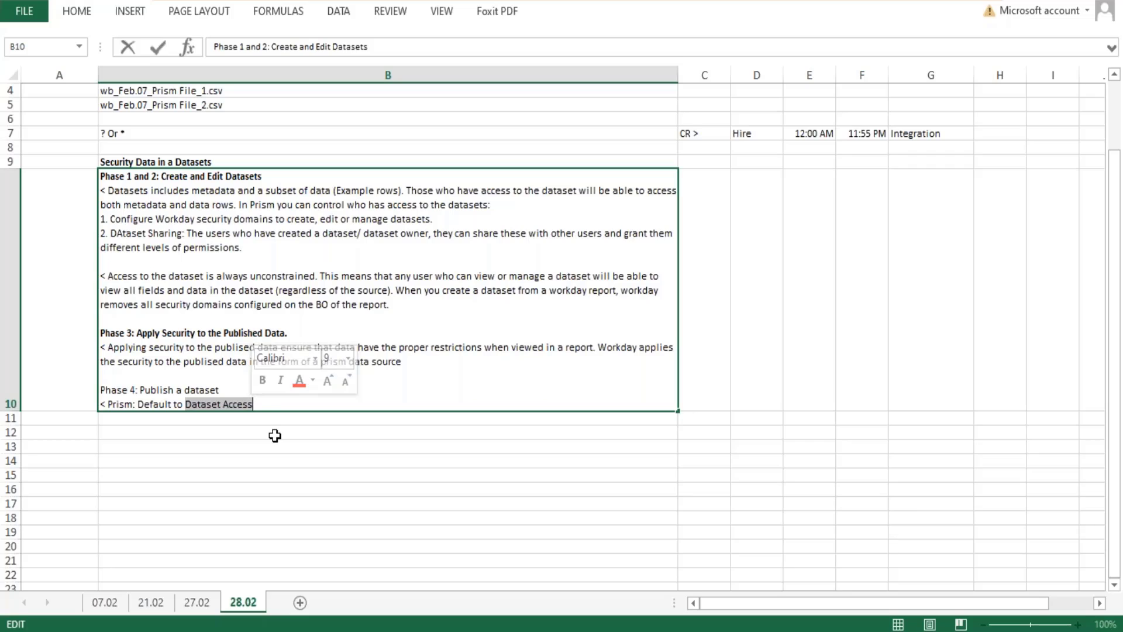
pyautogui.click(111, 403)
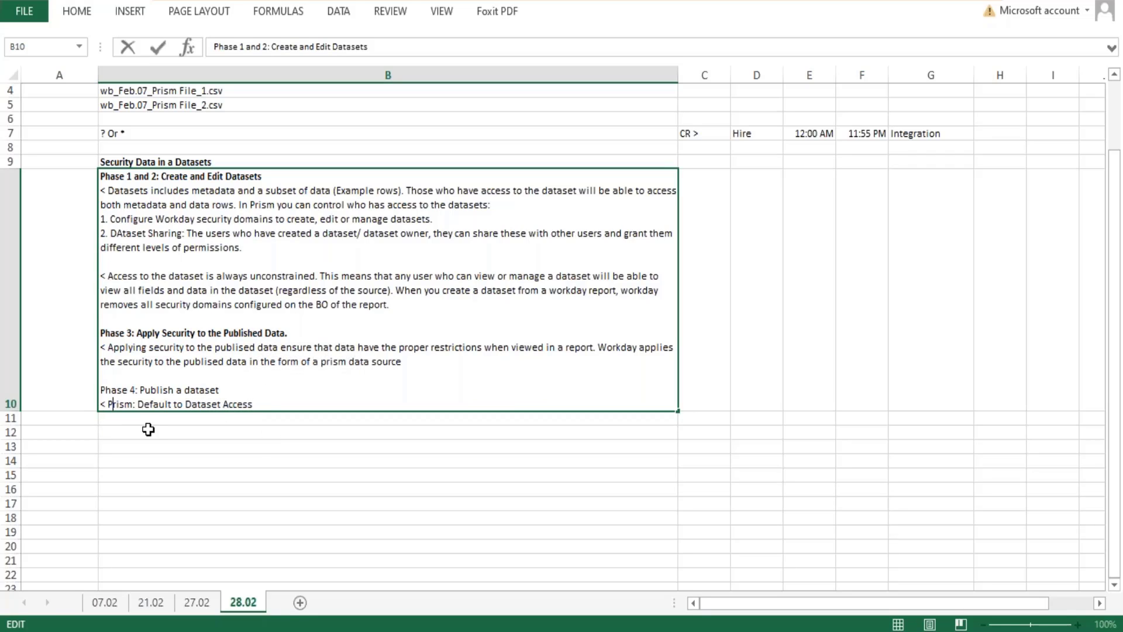
pyautogui.write('When you ')
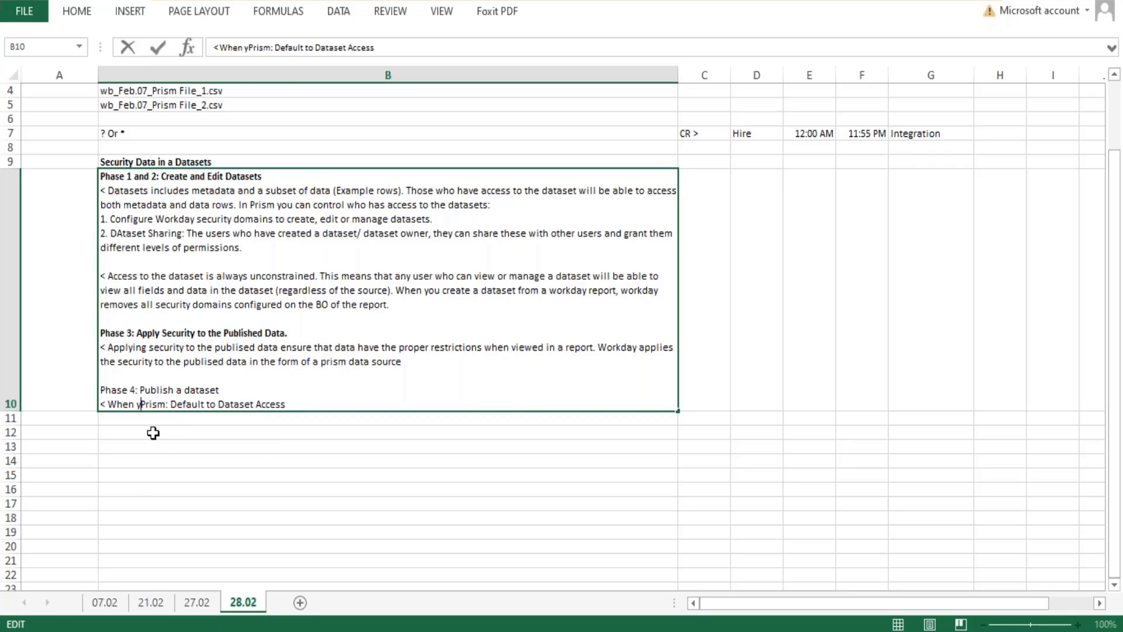
pyautogui.write('publish a d')
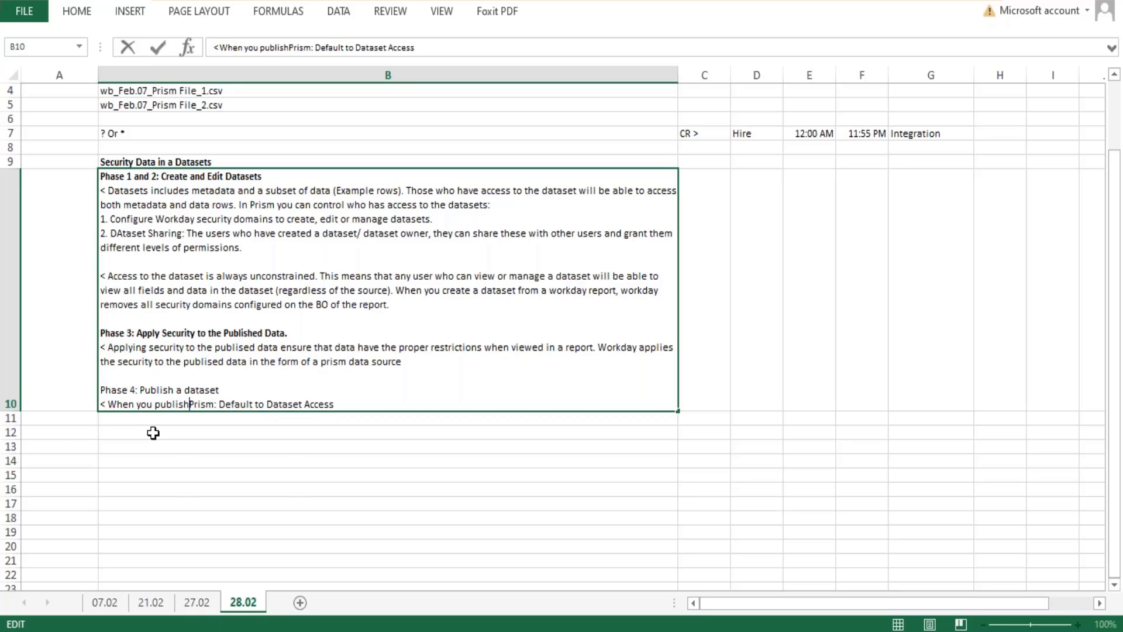
pyautogui.write('ataset, ')
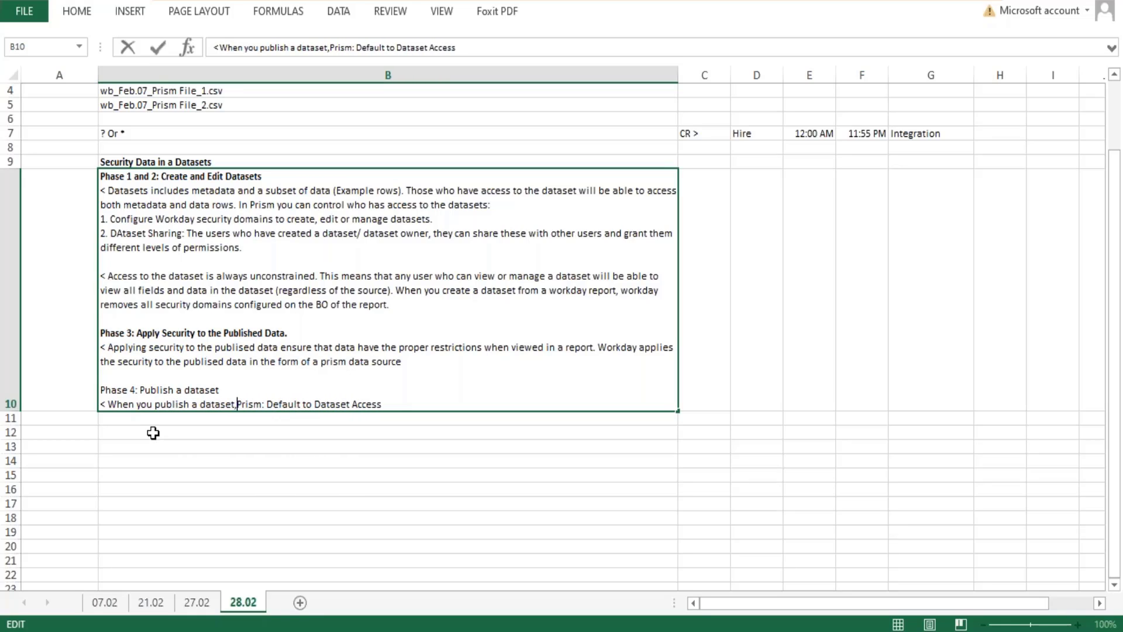
pyautogui.write('Workday crea')
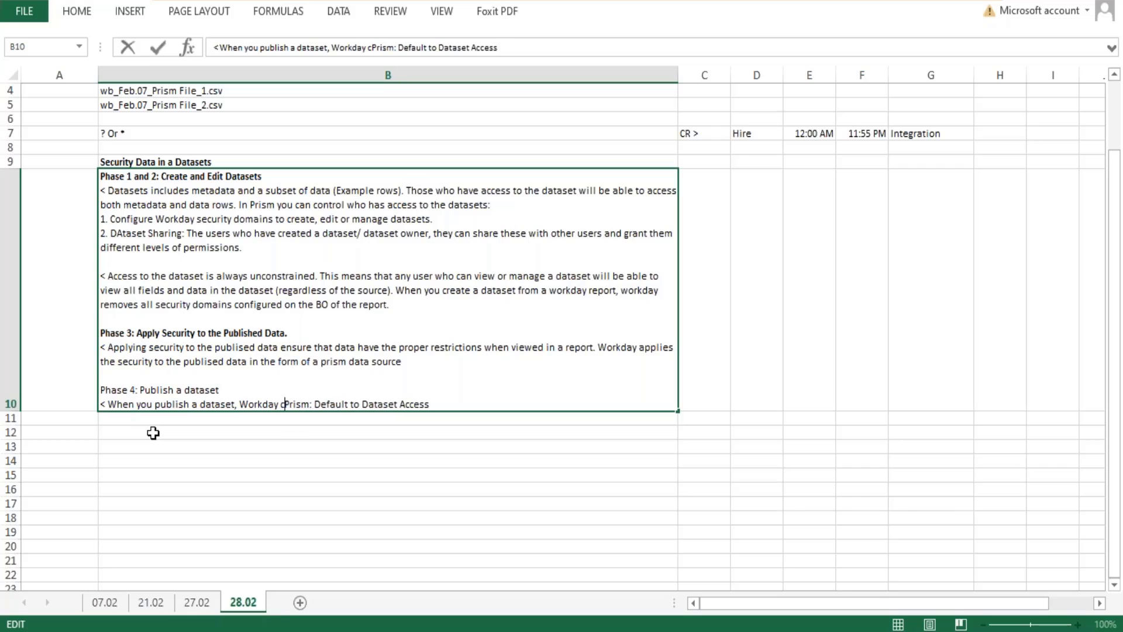
pyautogui.write('te the Pri')
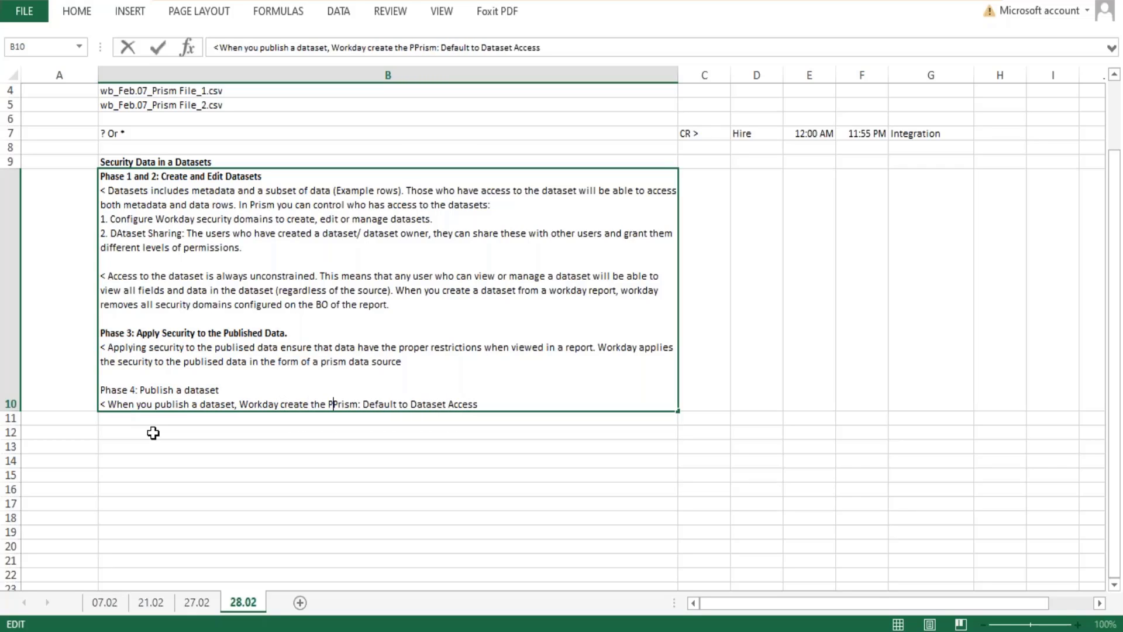
pyautogui.write('sm DAta sou')
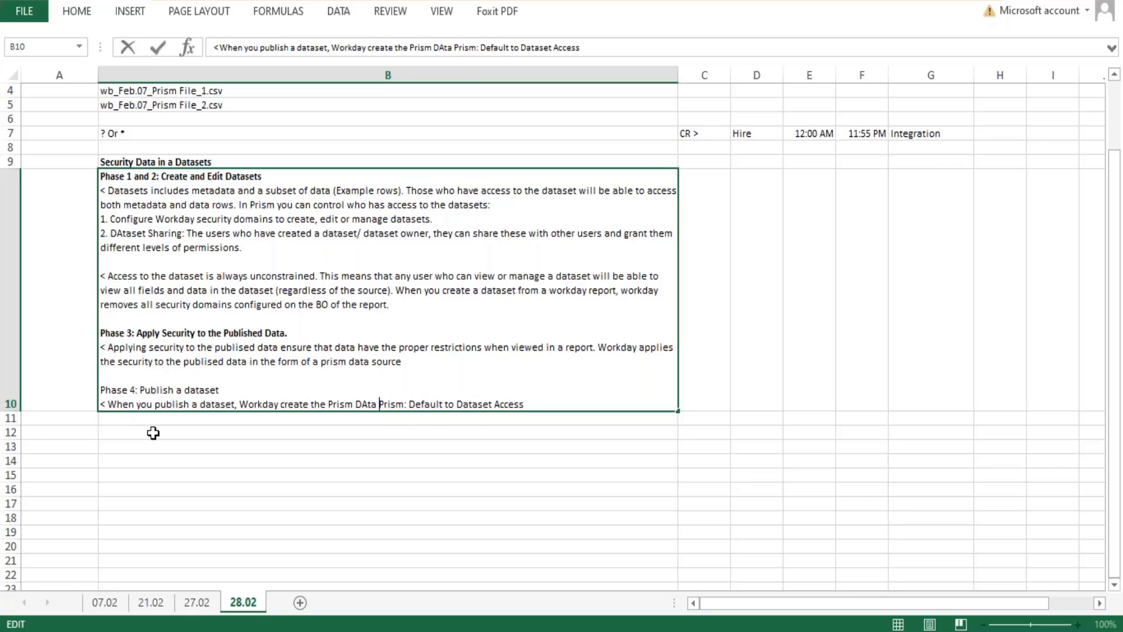
pyautogui.write('rce.')
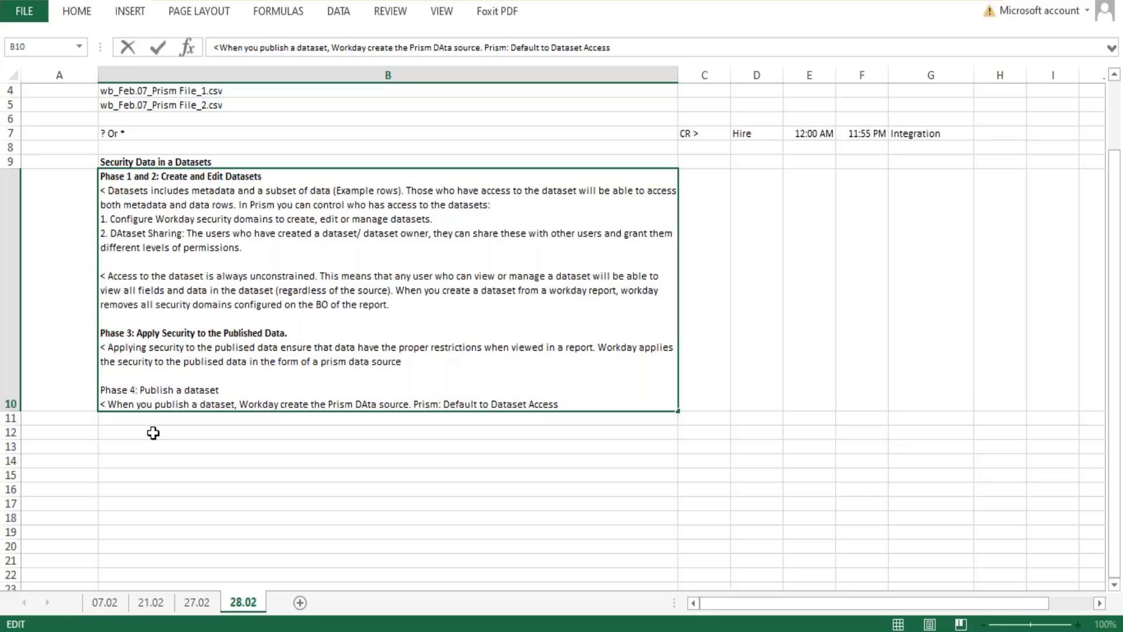
# Continue the Phase 4 publishing sentence in cell B10 with ", loads it with the transformed data".
pyautogui.press('BackSpace')
pyautogui.press('BackSpace')
pyautogui.write(', loads ')
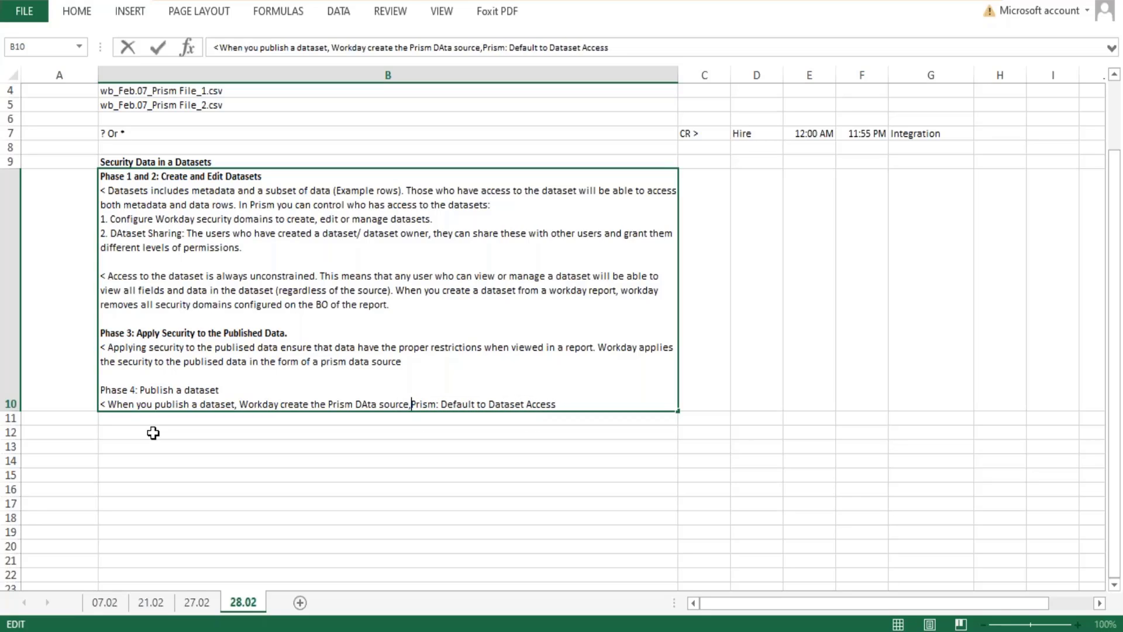
pyautogui.write('it with the')
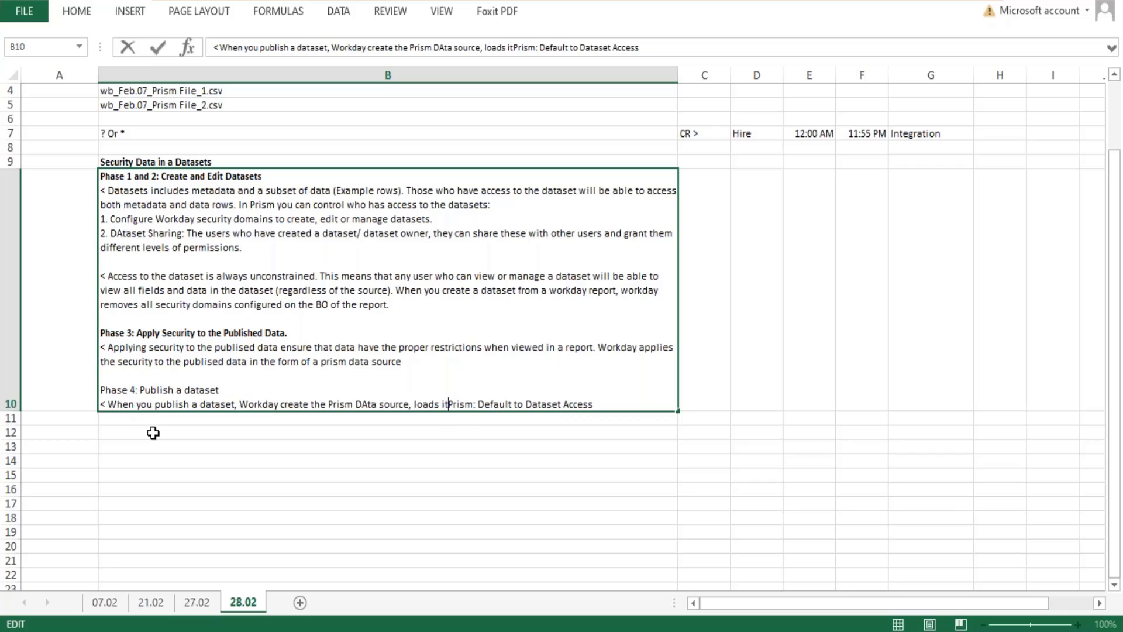
pyautogui.write(' transf')
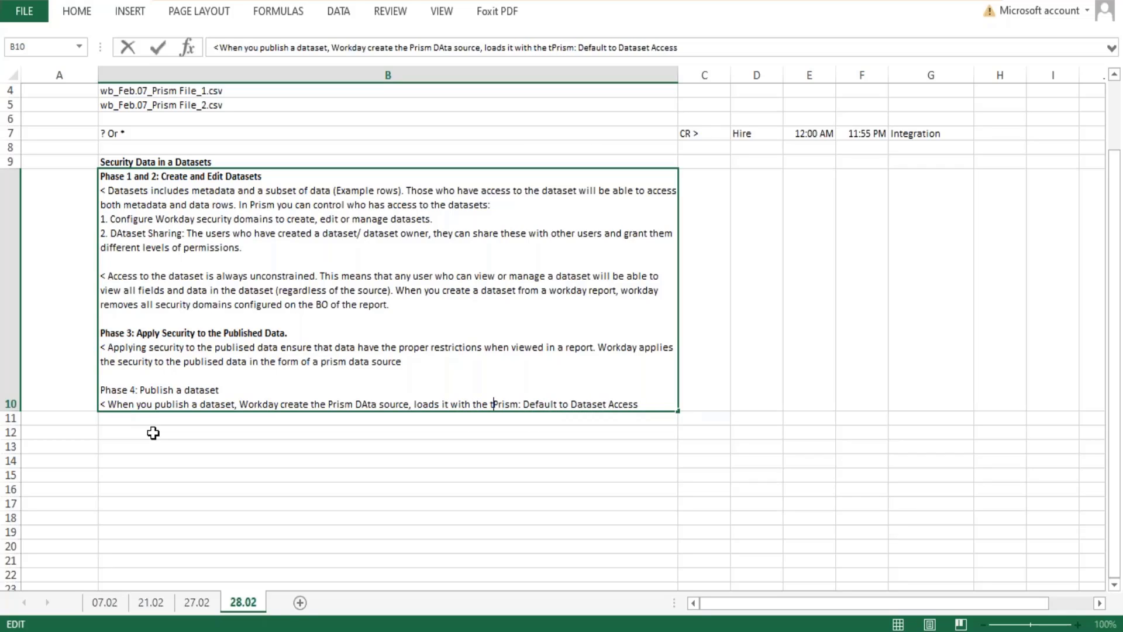
pyautogui.write('ormed data')
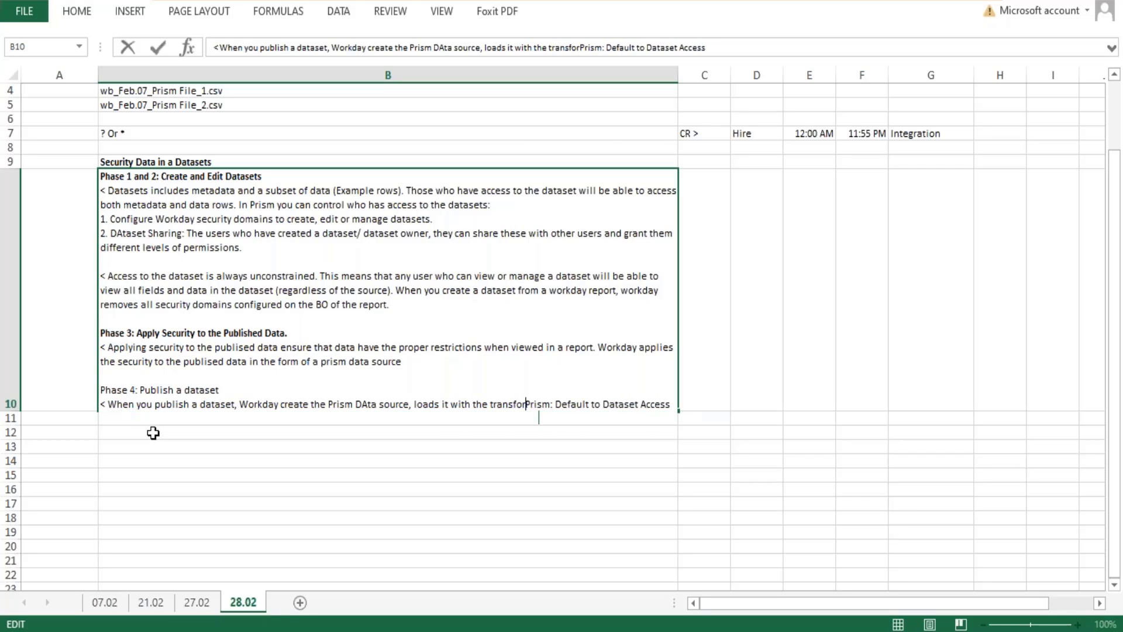
pyautogui.write('.')
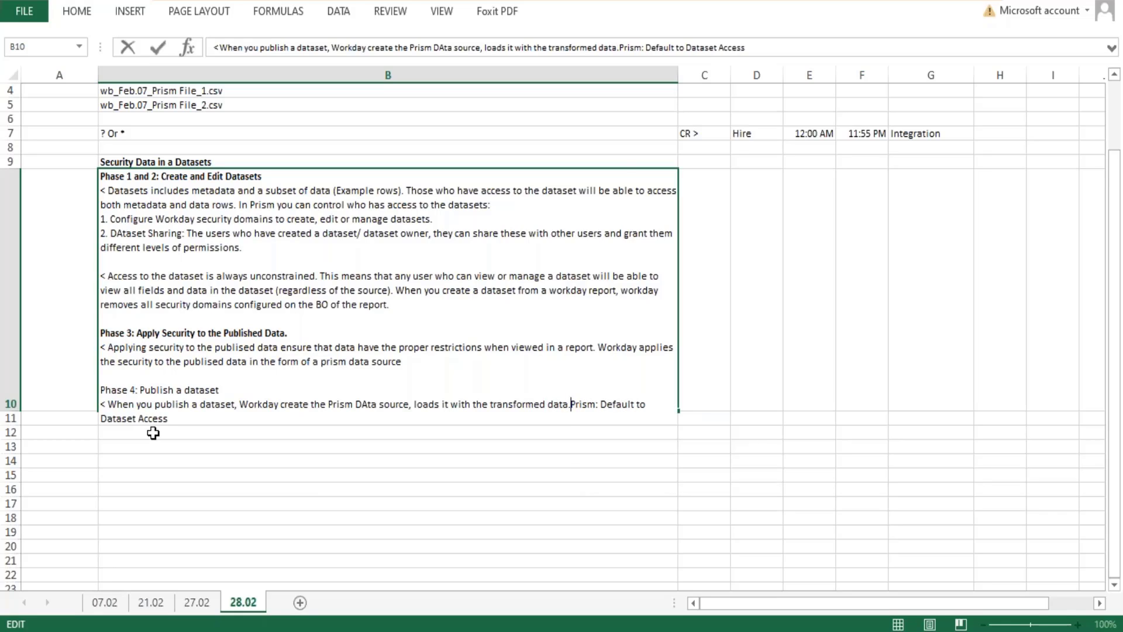
# Complete the Phase 4 publishing sentence with "and applies the appropriate security restrictions to this data.".
pyautogui.press('BackSpace')
pyautogui.write('and appl')
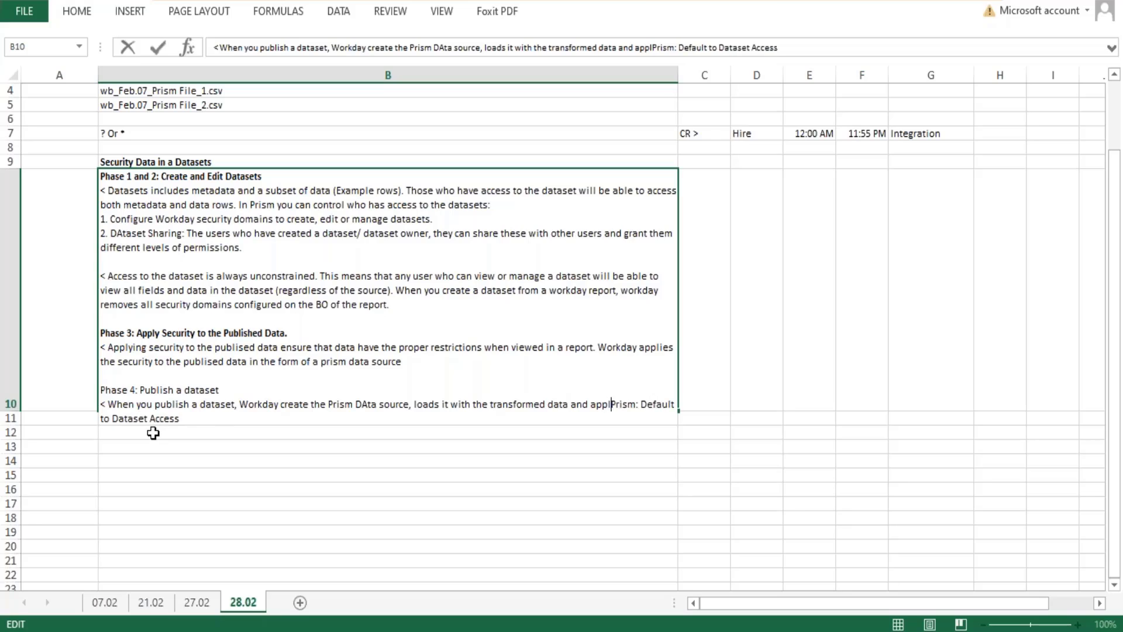
pyautogui.write('ies the app')
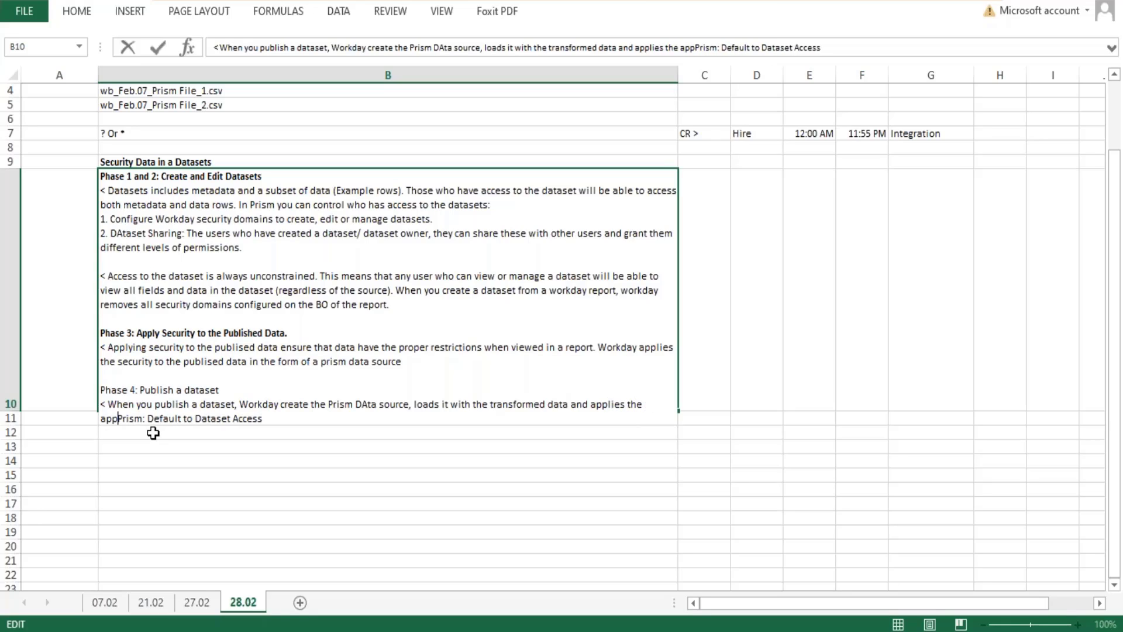
pyautogui.write('orpria')
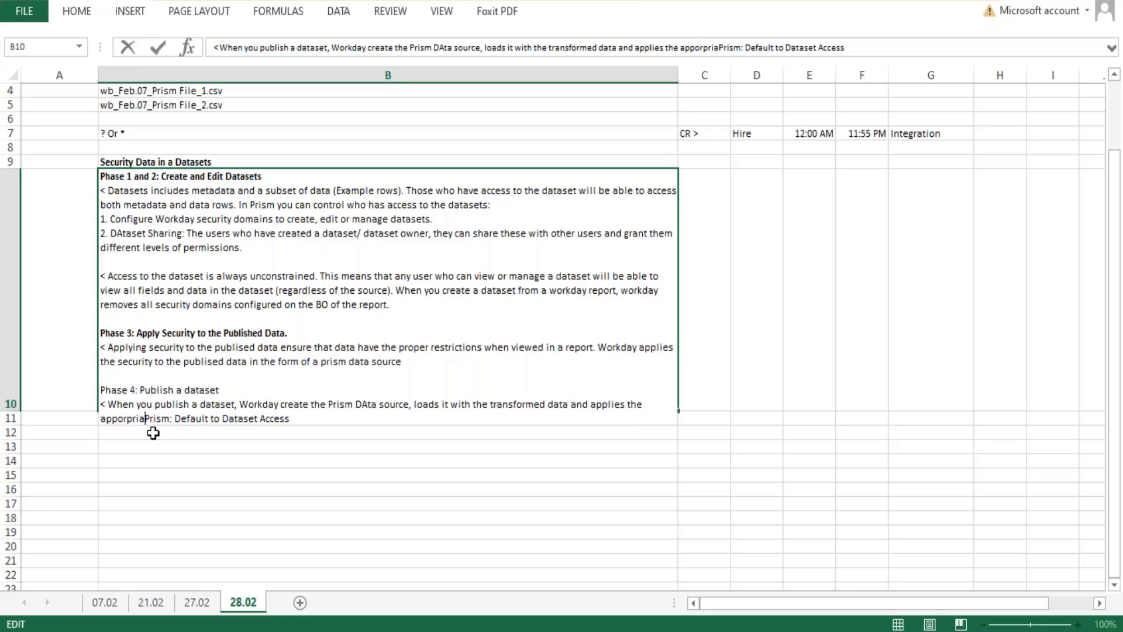
pyautogui.press('BackSpace')
pyautogui.press('BackSpace')
pyautogui.press('BackSpace')
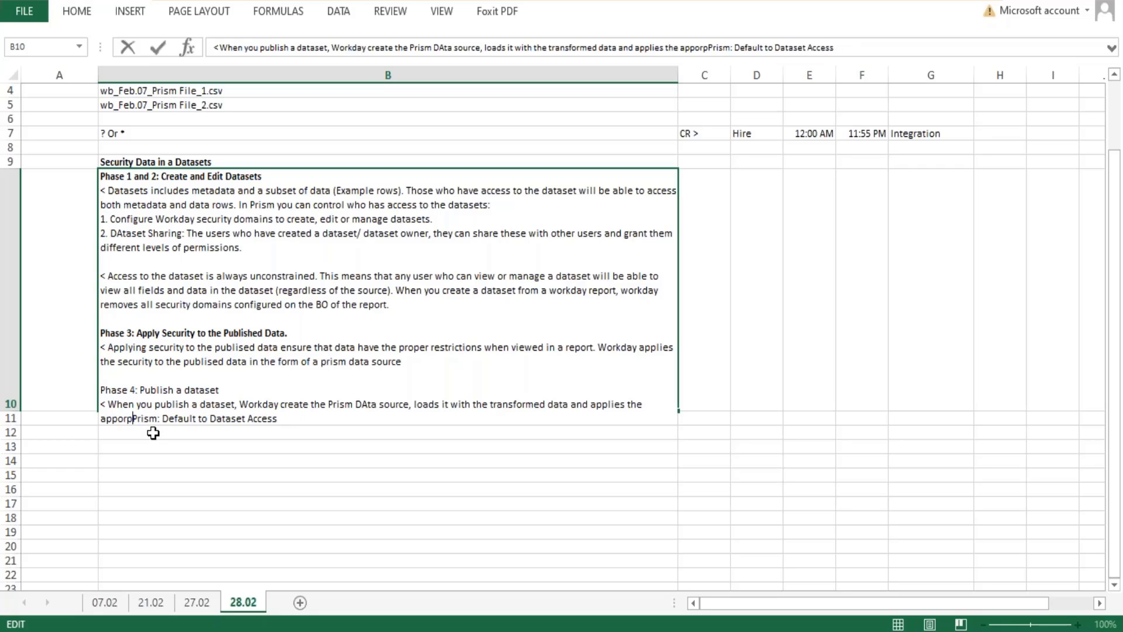
pyautogui.press('BackSpace')
pyautogui.press('BackSpace')
pyautogui.press('BackSpace')
pyautogui.write('r')
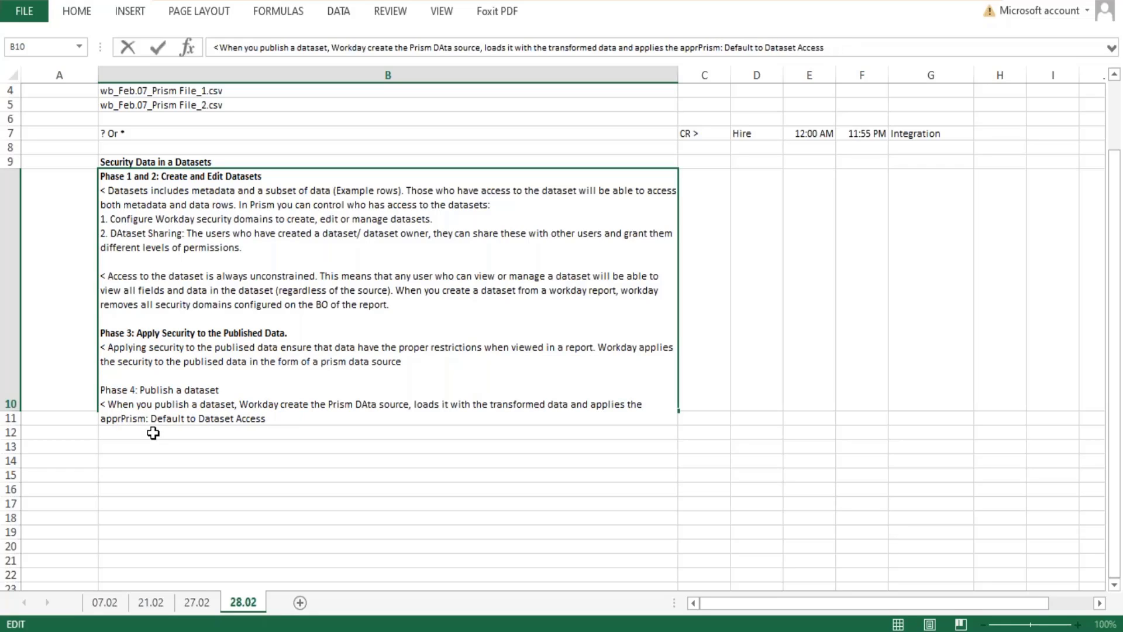
pyautogui.write('opriate e')
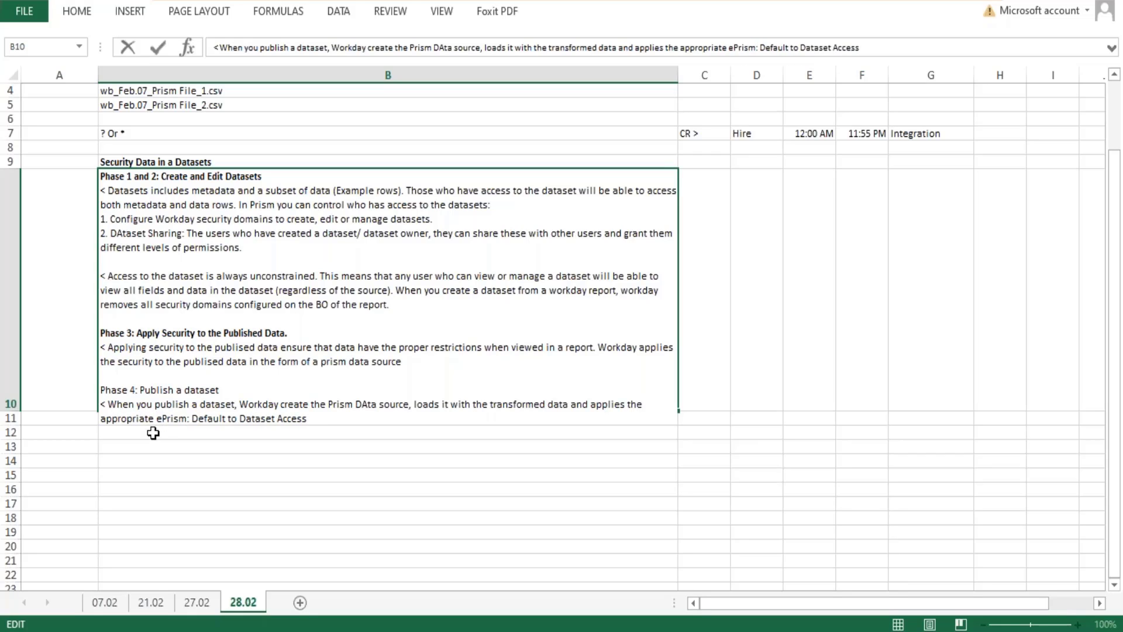
pyautogui.press('BackSpace')
pyautogui.write('security ')
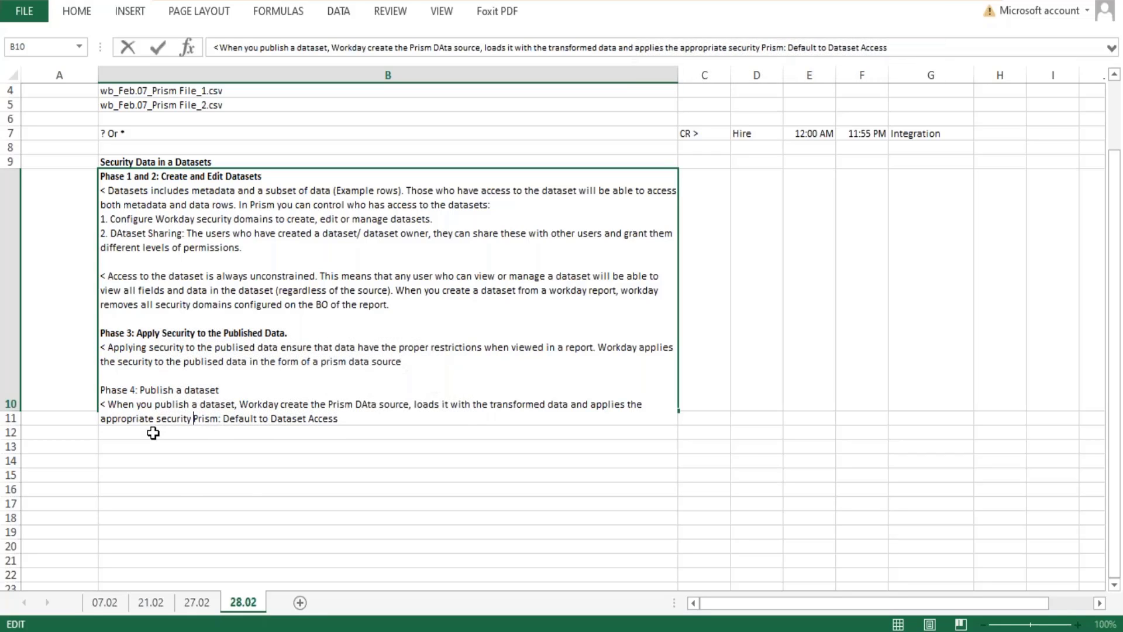
pyautogui.write('restrictio')
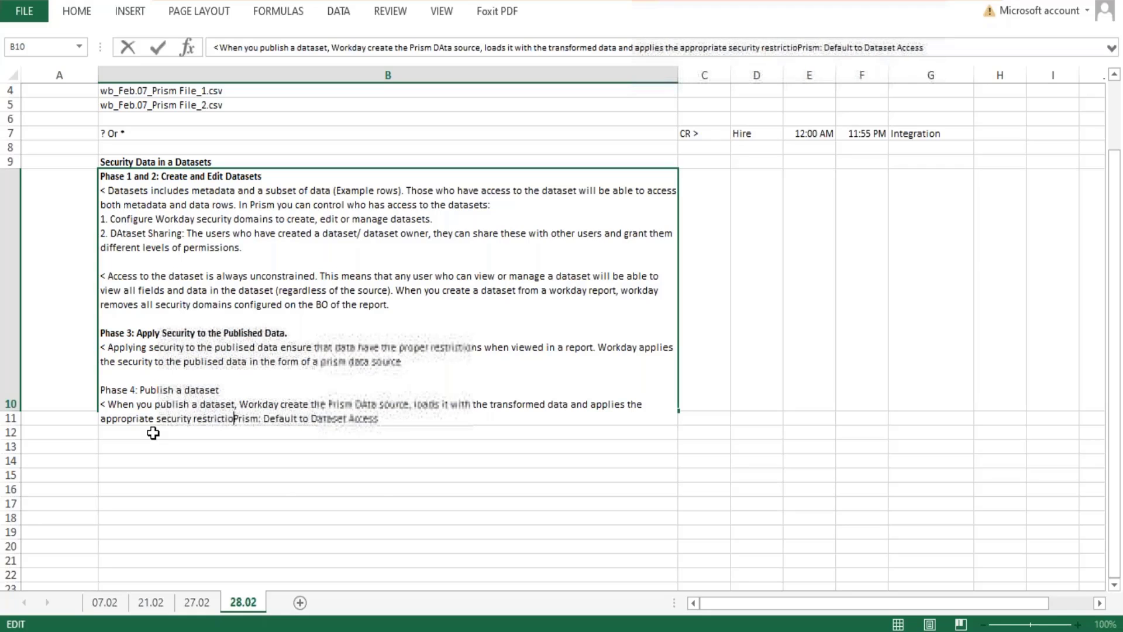
pyautogui.write('ns to this data')
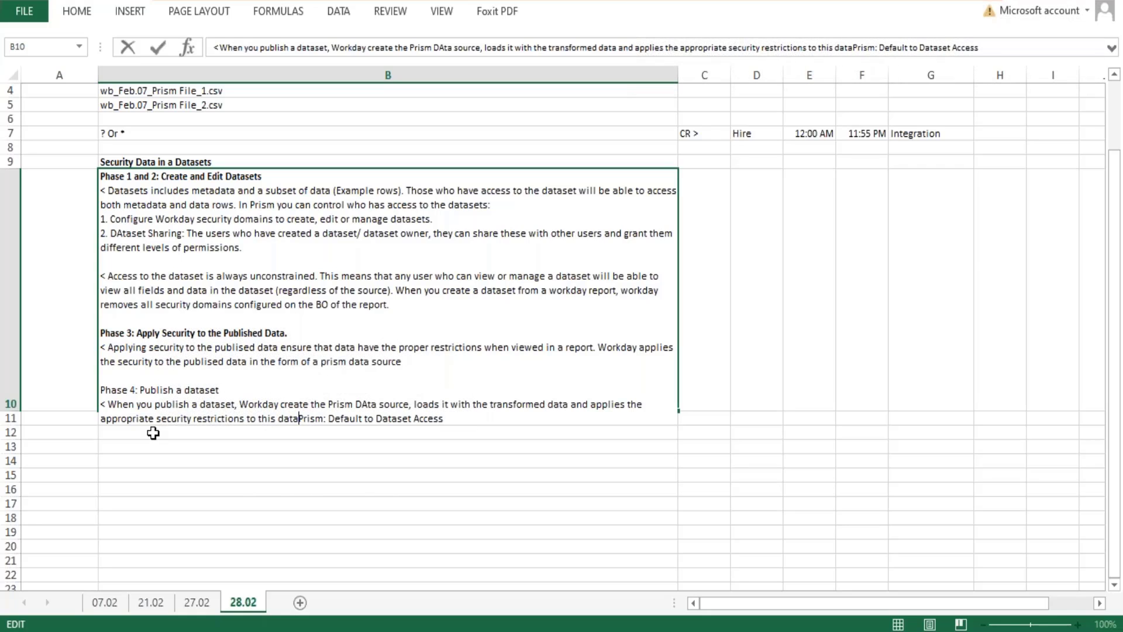
pyautogui.write('.')
# In cell B10, start a new line "< However no security has been applied, workday" before "Prism: Default to Dataset Access".
pyautogui.hotkey('alt', 'Return')
pyautogui.write('<')
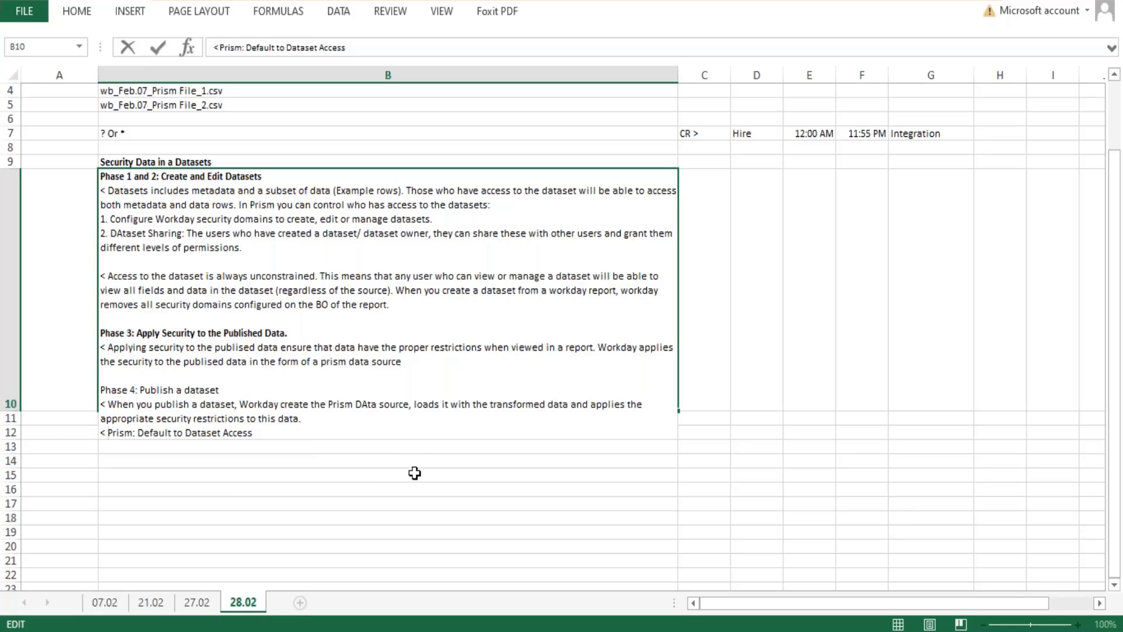
pyautogui.write('However no')
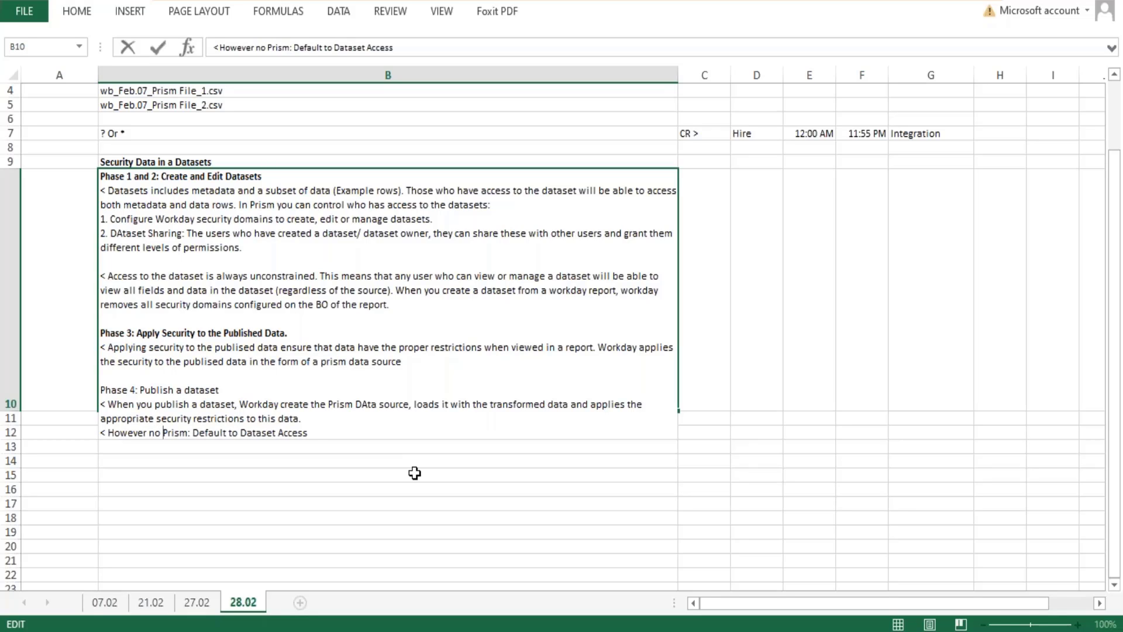
pyautogui.write(' security ha')
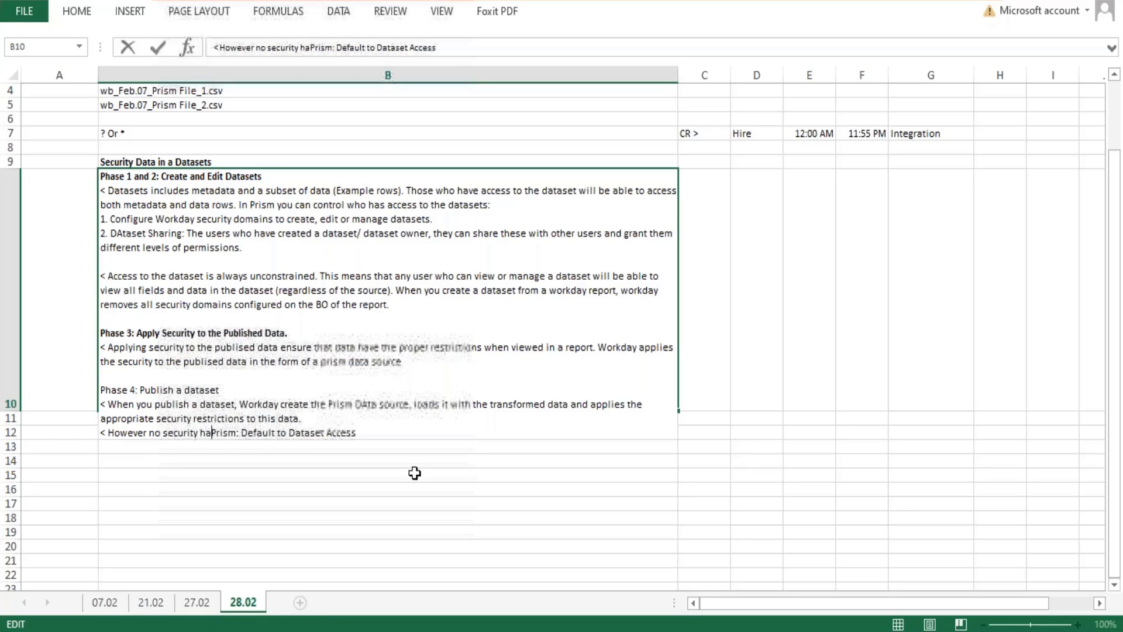
pyautogui.write('s been appli')
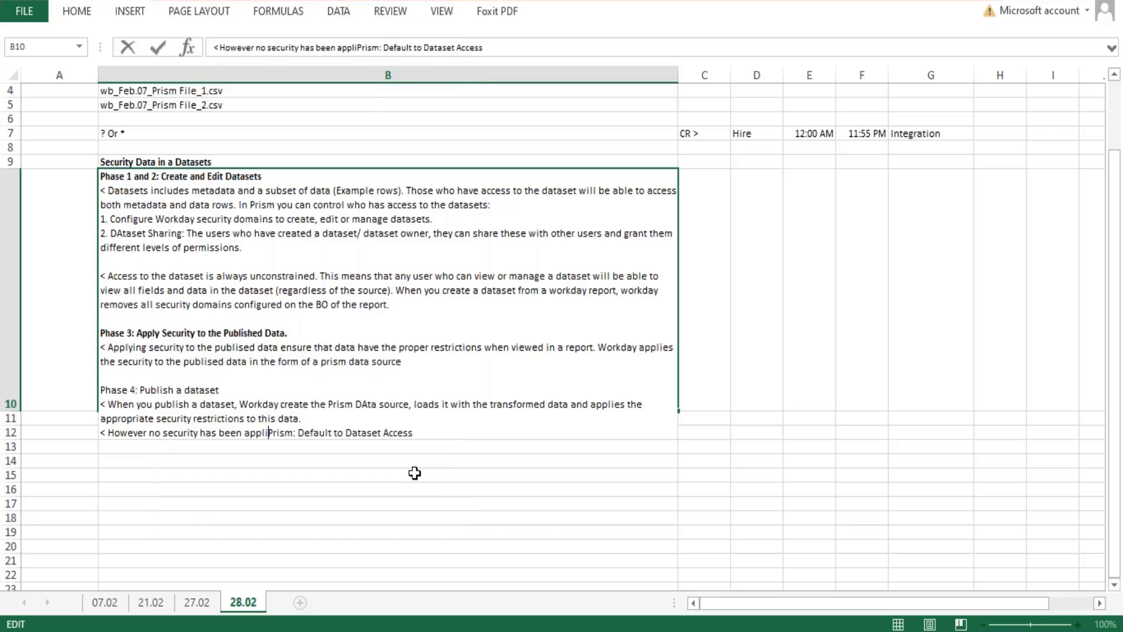
pyautogui.write('ed, workday ')
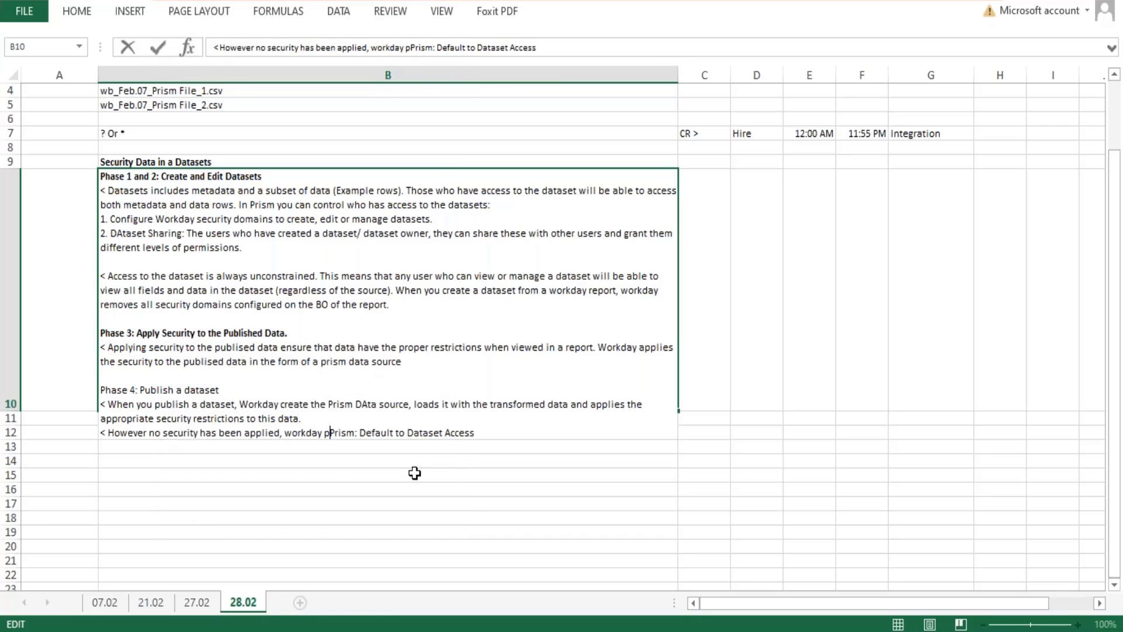
pyautogui.write('applie')
pyautogui.write('s the ')
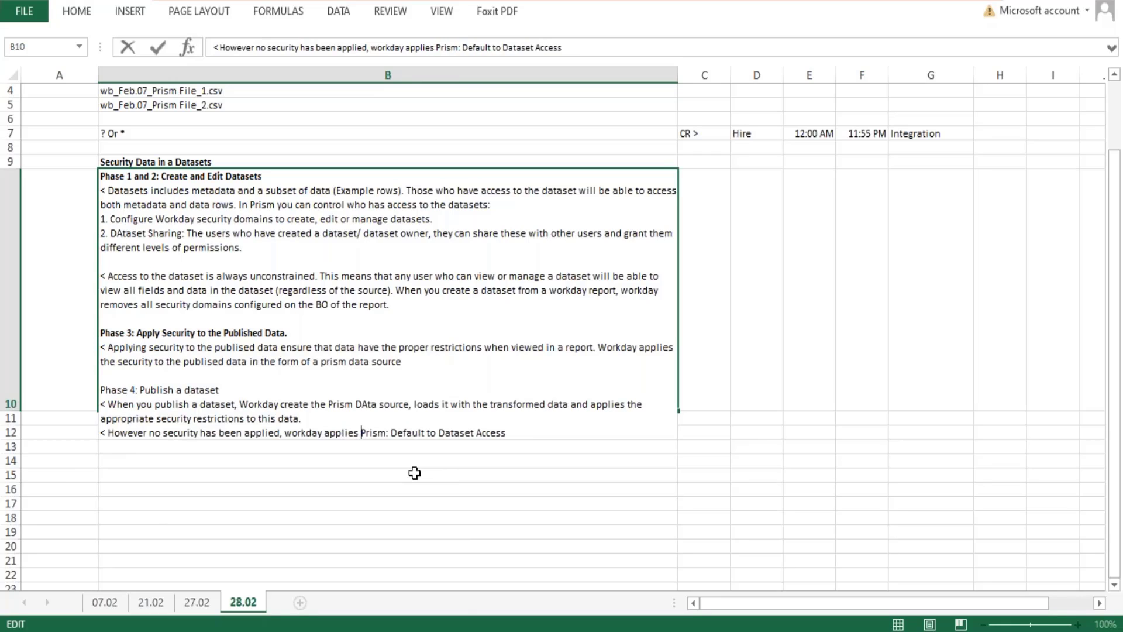
pyautogui.write('implim')
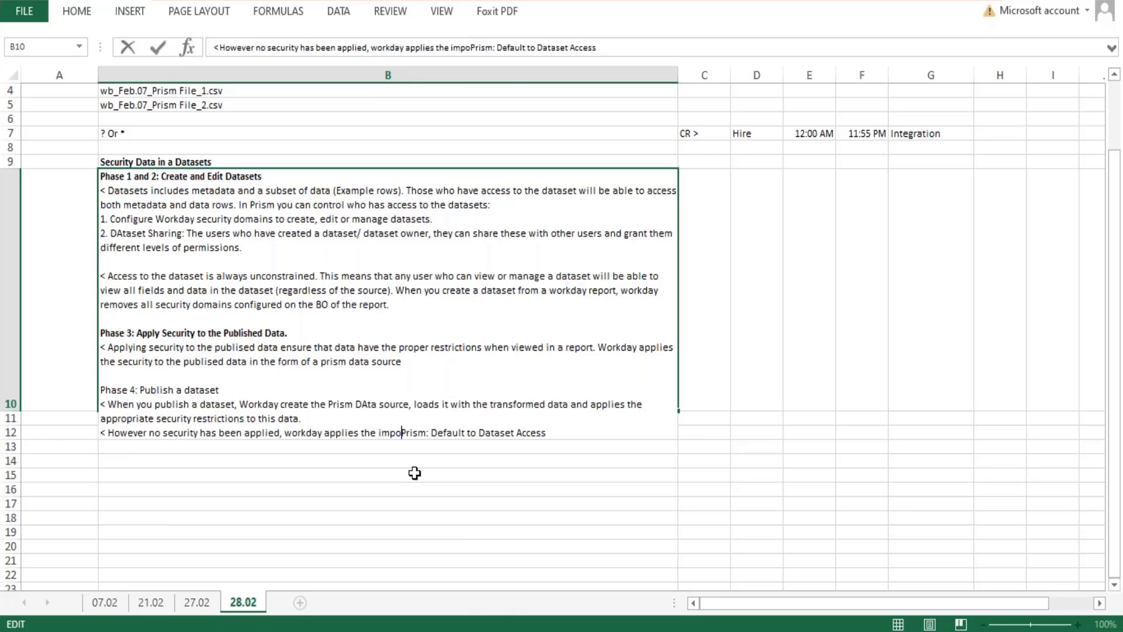
# Continue the sentence with "applies the implict security using domain" in front of "Prism: Default to Dataset Access".
pyautogui.press('BackSpace')
pyautogui.write('ct security')
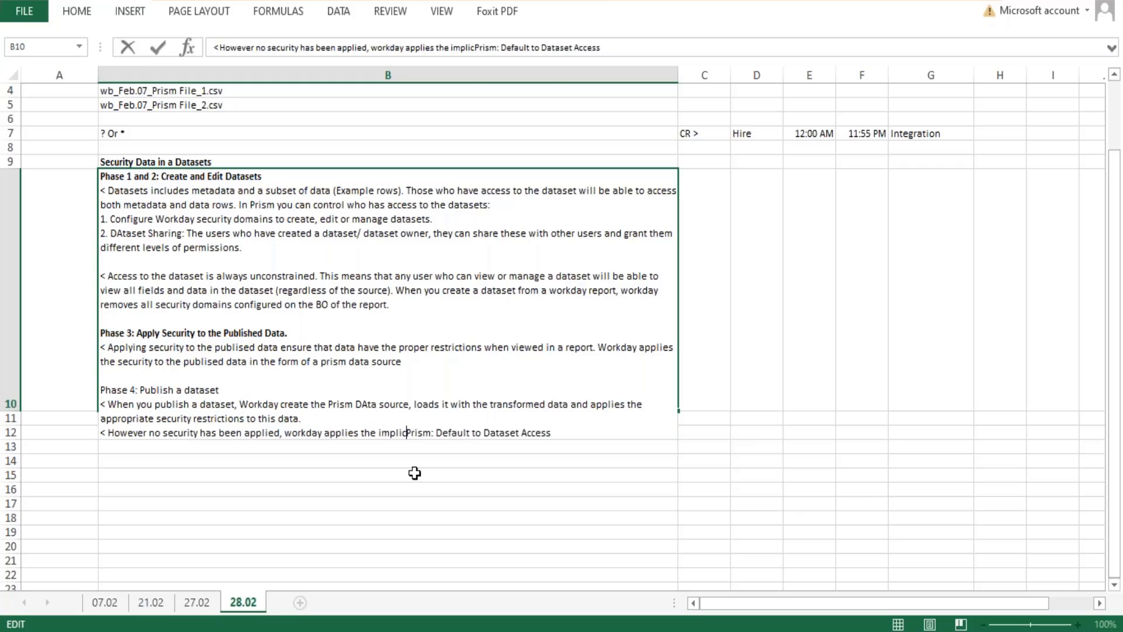
pyautogui.write(' using doa')
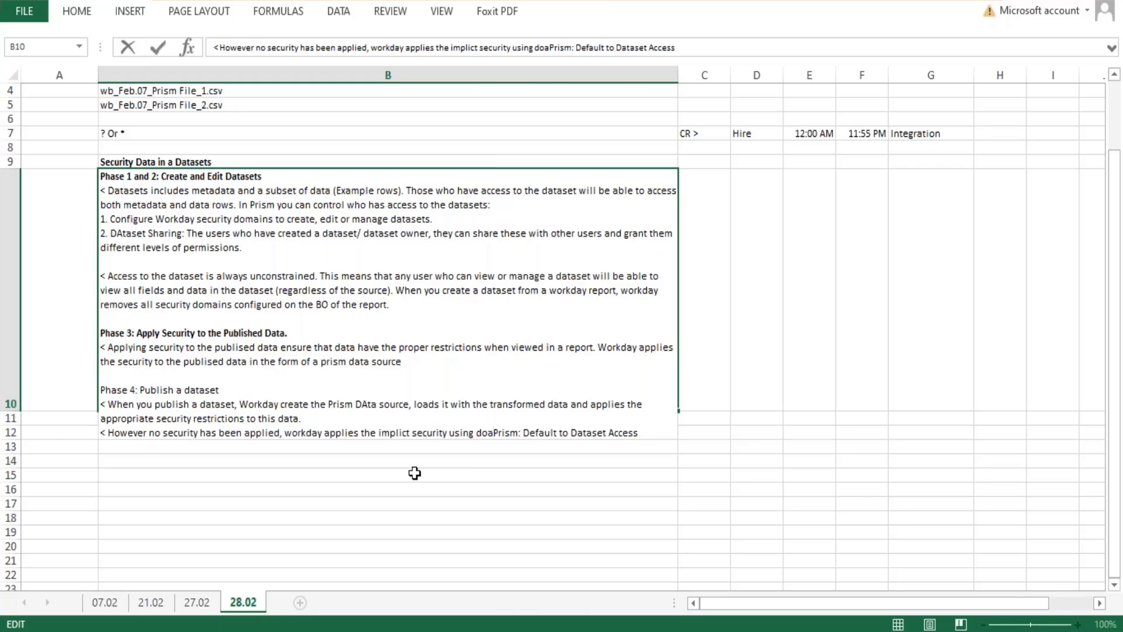
pyautogui.press('BackSpace')
pyautogui.write('main')
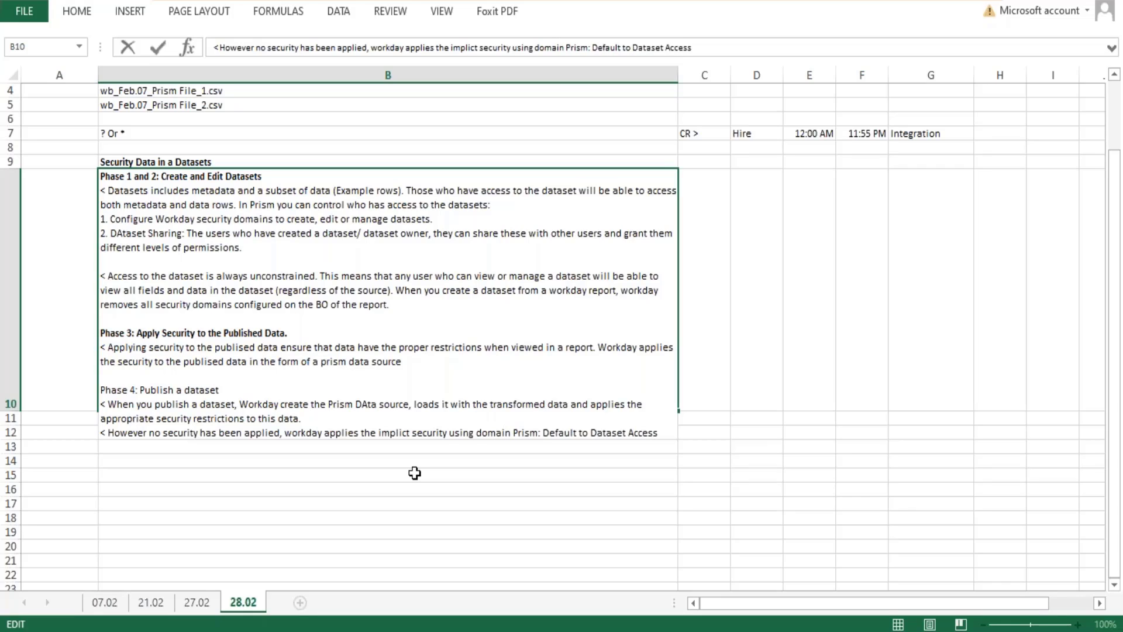
# Make the domain name "Prism: Default to Dataset Access" bold at the end of the Phase 4 notes in cell B10.
pyautogui.moveTo(664, 433); pyautogui.dragTo(516, 434)
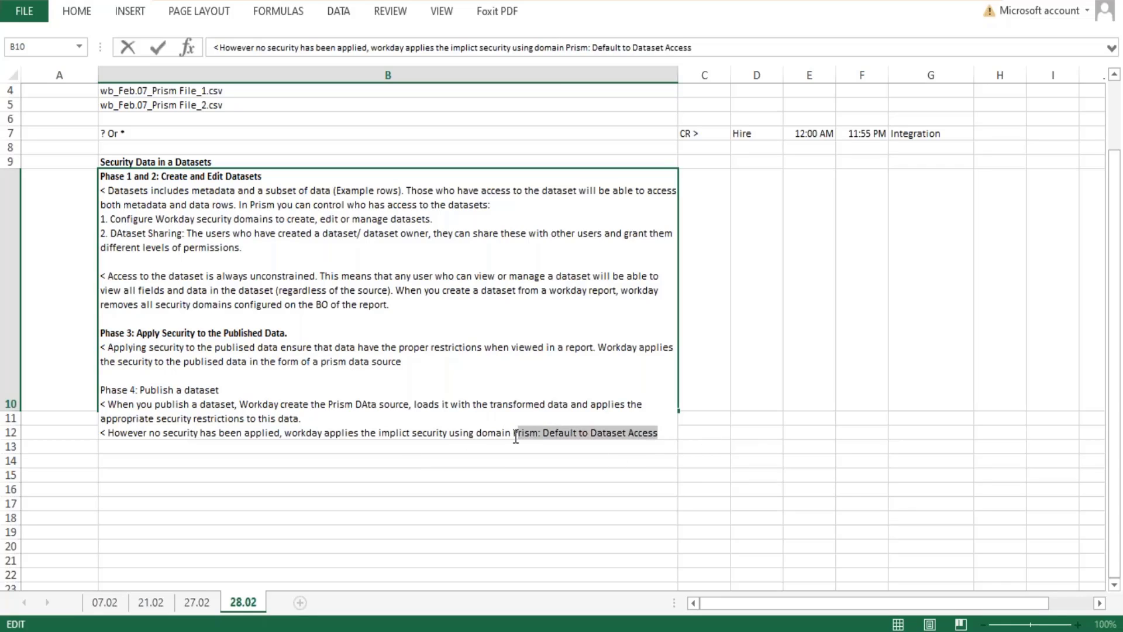
pyautogui.hotkey('ctrl', 'b')
pyautogui.click(469, 525)
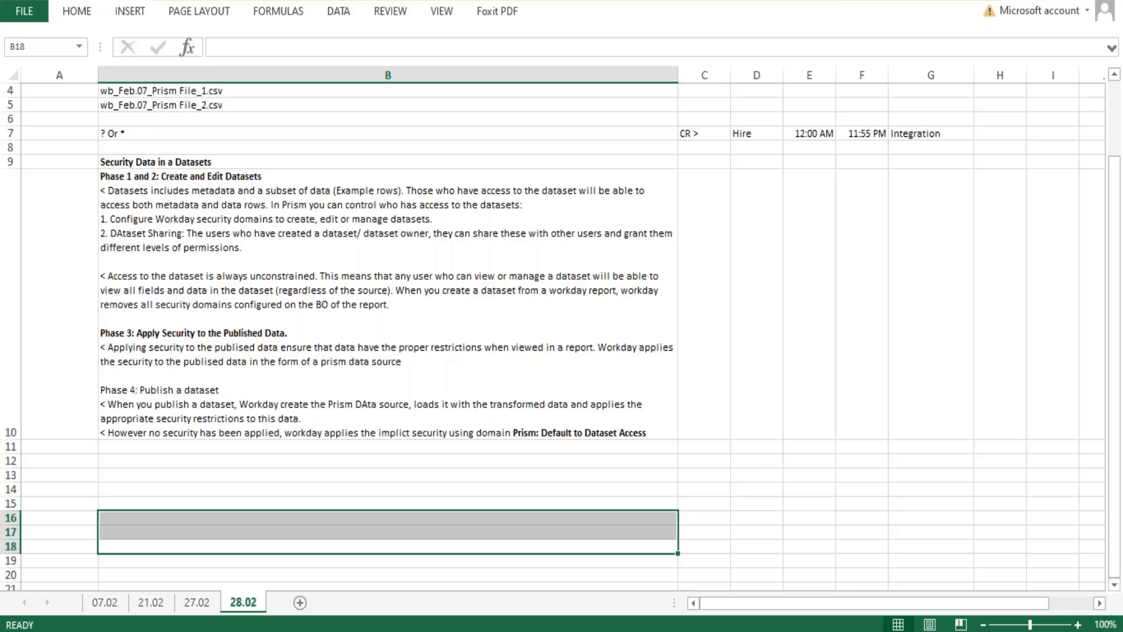
pyautogui.doubleClick(549, 434)
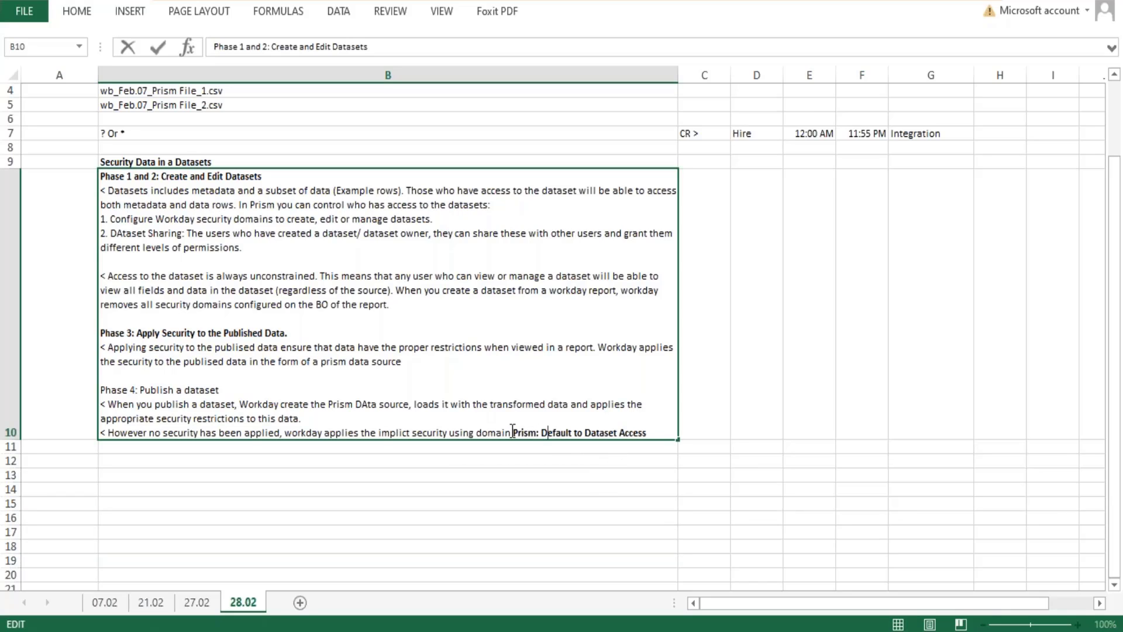
pyautogui.moveTo(648, 433); pyautogui.dragTo(609, 447)
# Enter "Dataset", "Publish" and "Prism Data Source" in cells C13, D13 and E13.
pyautogui.click(717, 472)
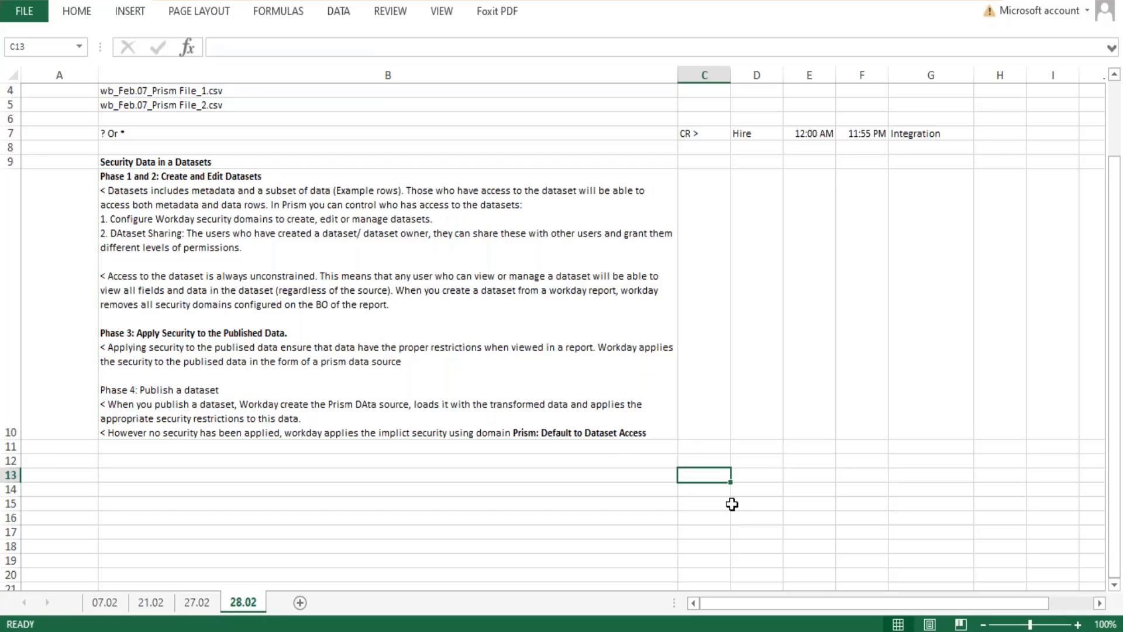
pyautogui.write('Dataset')
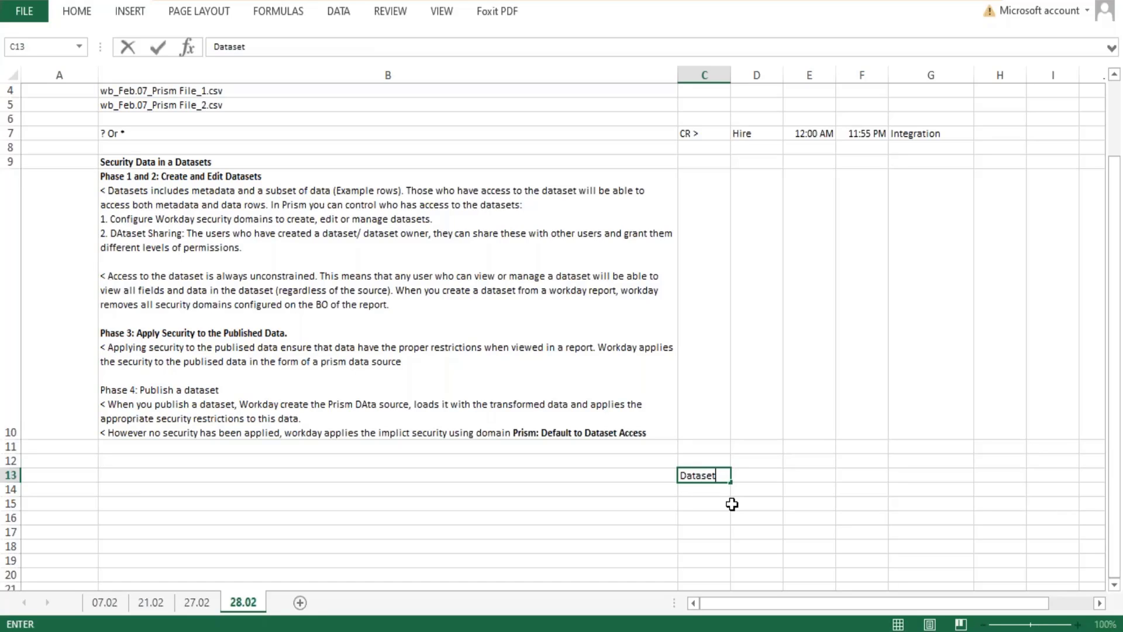
pyautogui.press('Tab')
pyautogui.write('Publish')
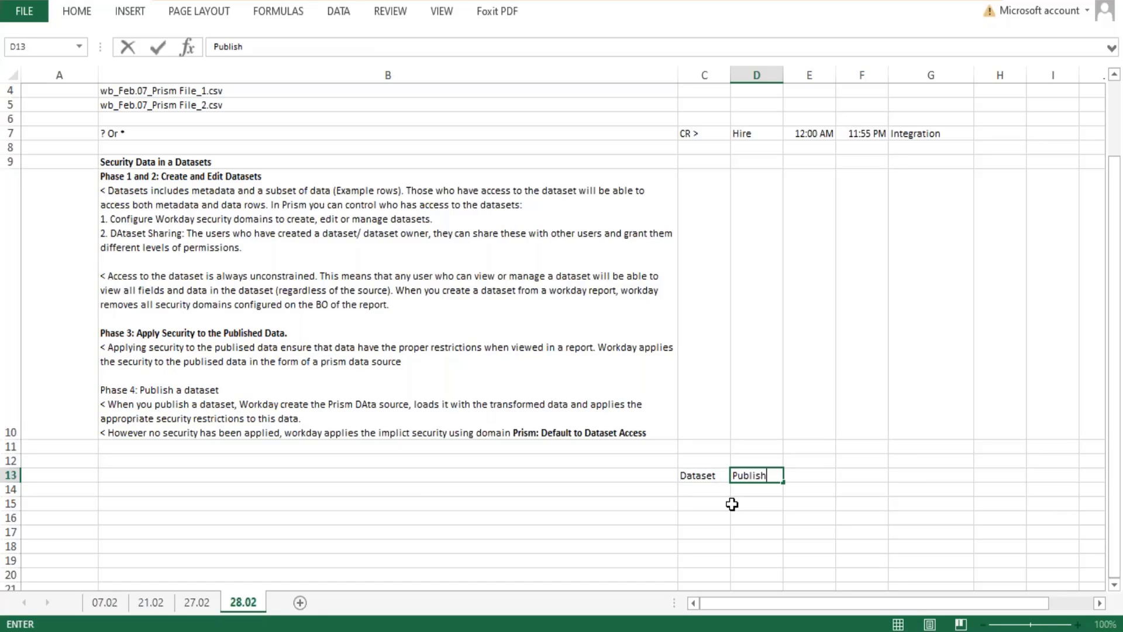
pyautogui.press('Tab')
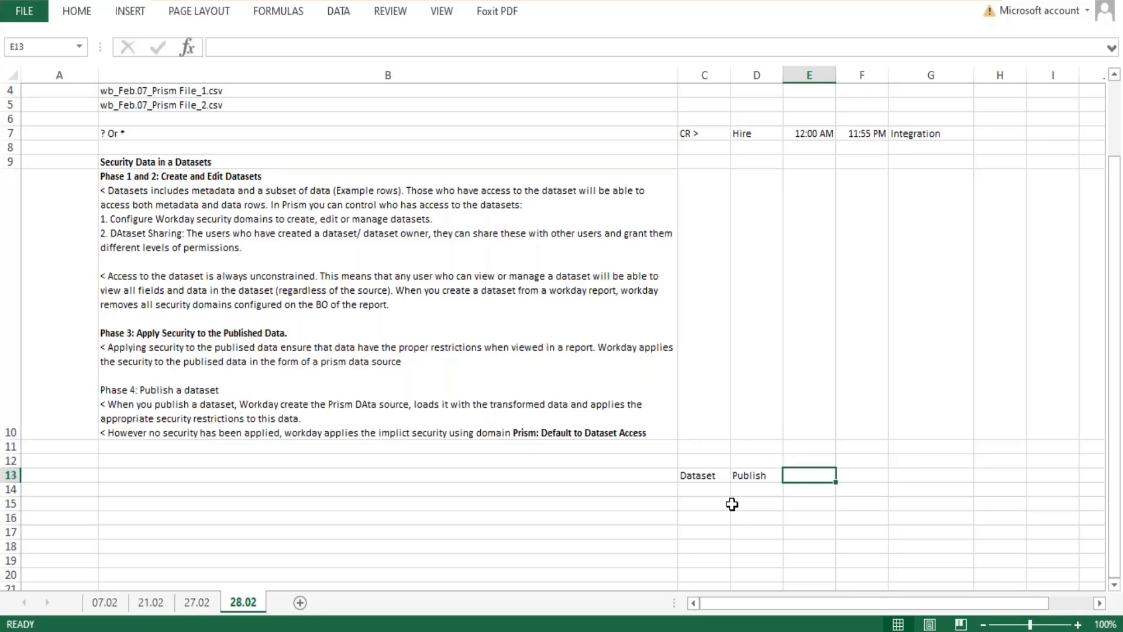
pyautogui.write('Prism Dat')
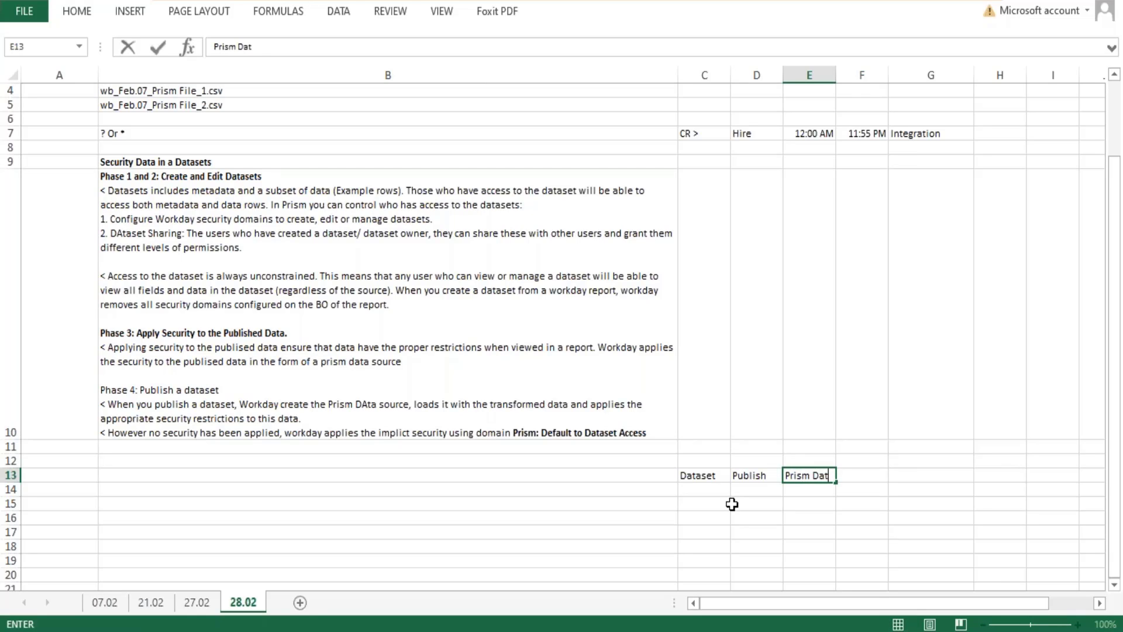
pyautogui.write('a Source')
pyautogui.click(732, 505)
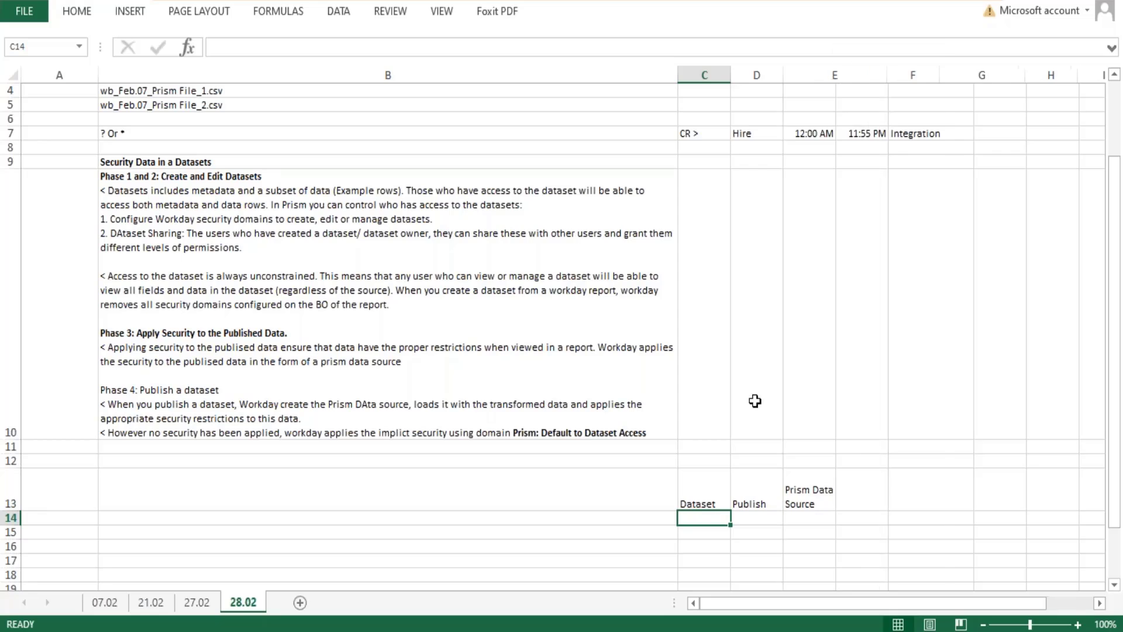
# Widen column E to fit "Prism Data Source" on one line and reduce row 13 to single-line height.
pyautogui.moveTo(836, 75); pyautogui.dragTo(886, 75)
pyautogui.moveTo(7, 510); pyautogui.dragTo(7, 483)
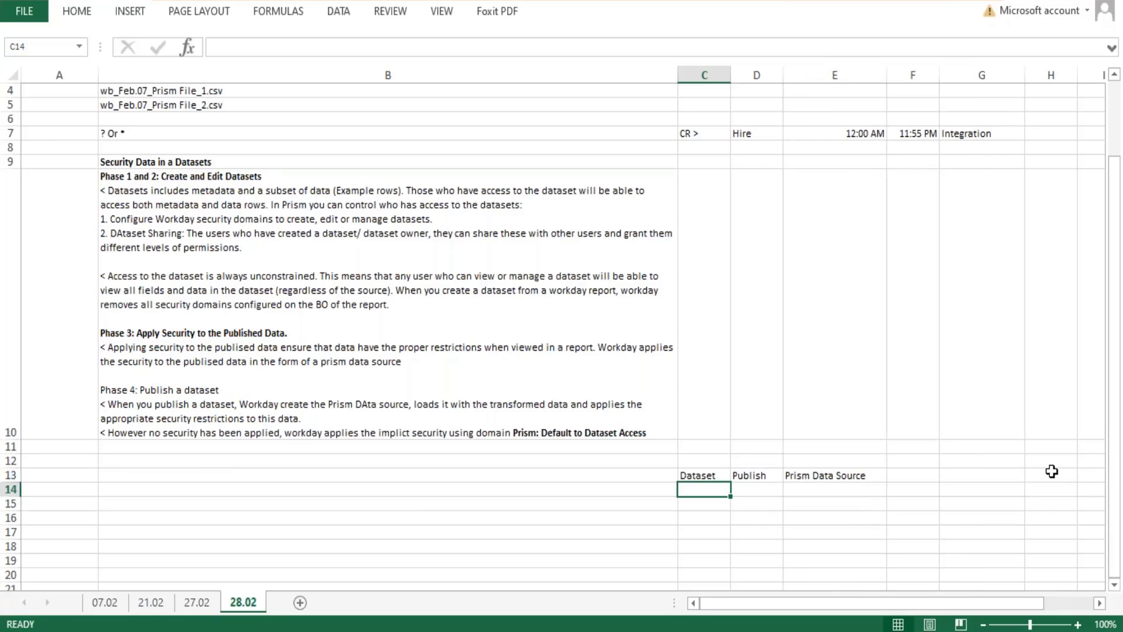
pyautogui.click(857, 475)
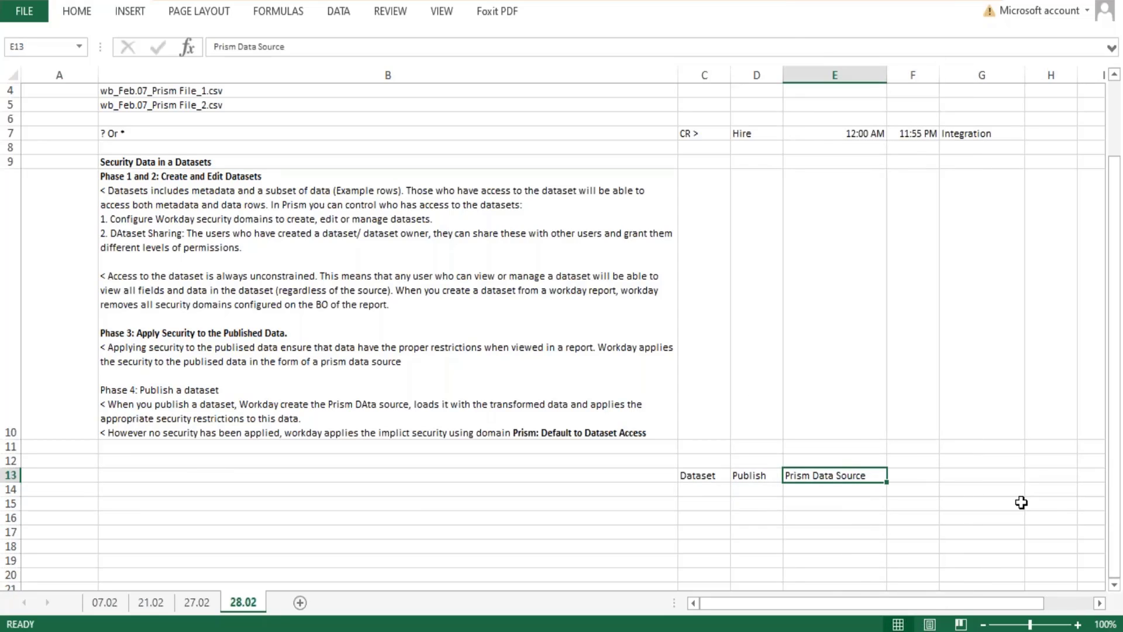
# Examine how the "Prism: Default to Dataset Access" domain in B10 relates to the Dataset and Prism Data Source entries in row 13.
pyautogui.doubleClick(519, 429)
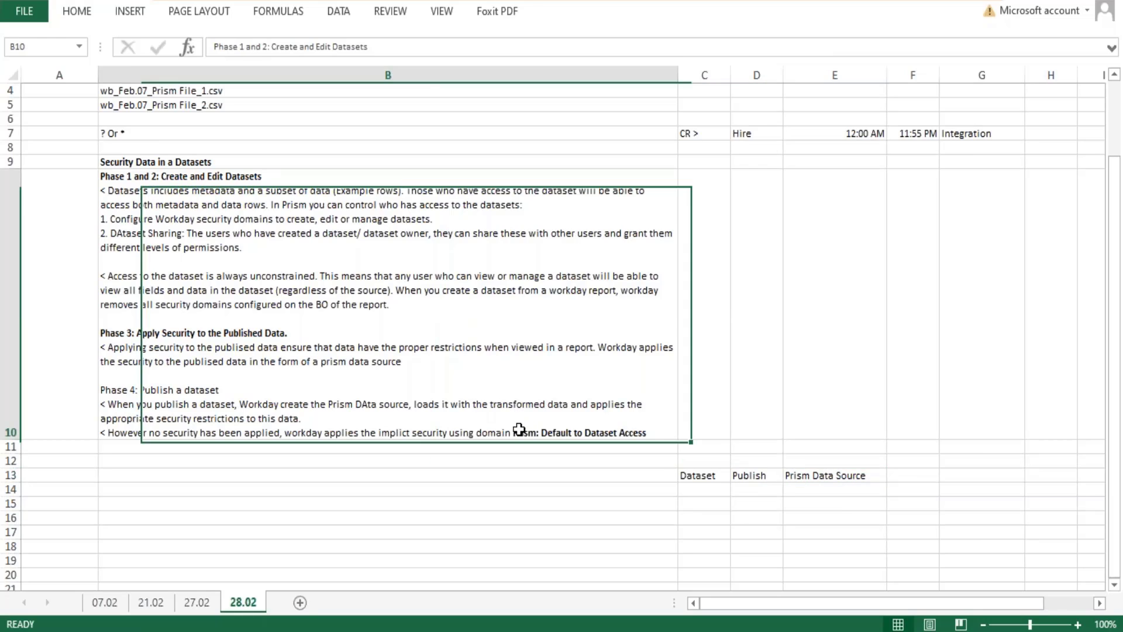
pyautogui.moveTo(513, 432); pyautogui.dragTo(653, 444)
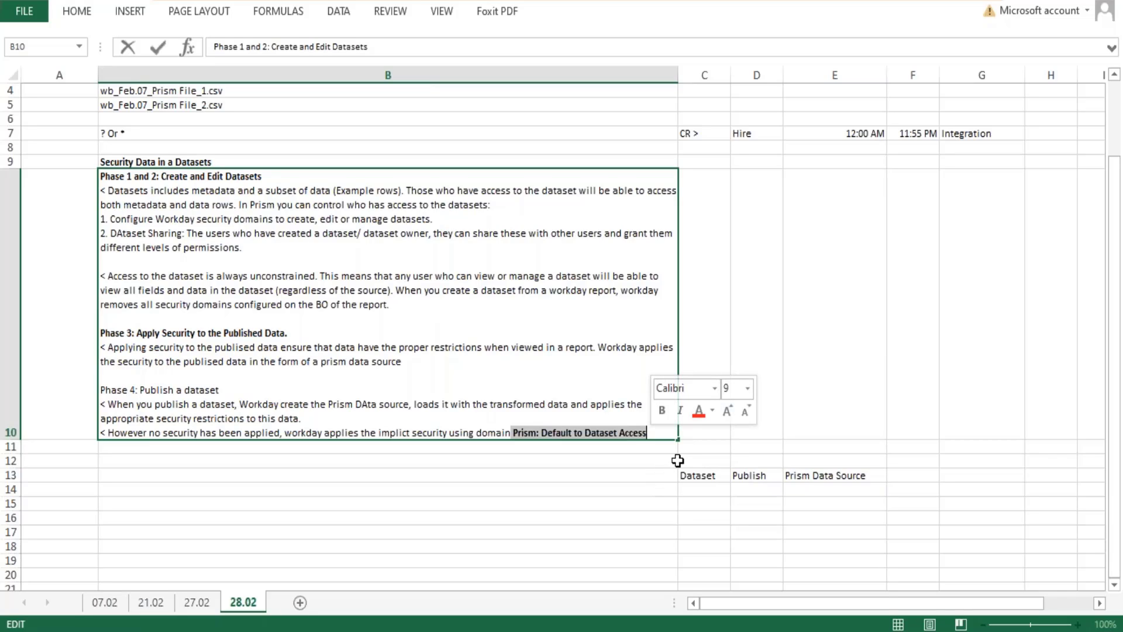
pyautogui.click(817, 476)
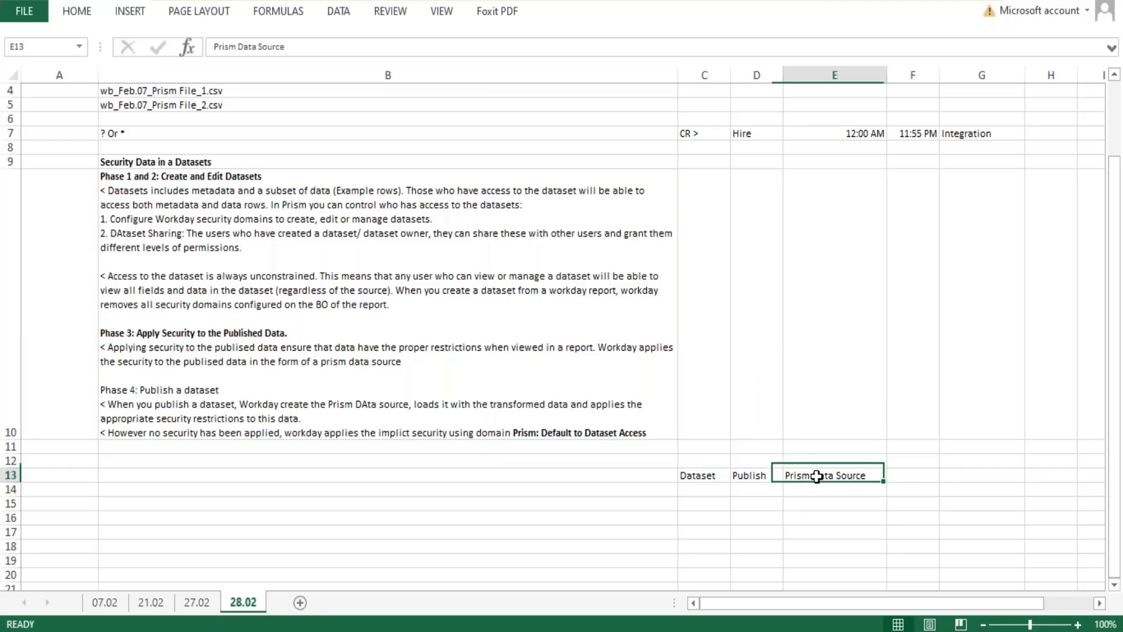
pyautogui.doubleClick(818, 477)
pyautogui.moveTo(879, 476); pyautogui.dragTo(769, 472)
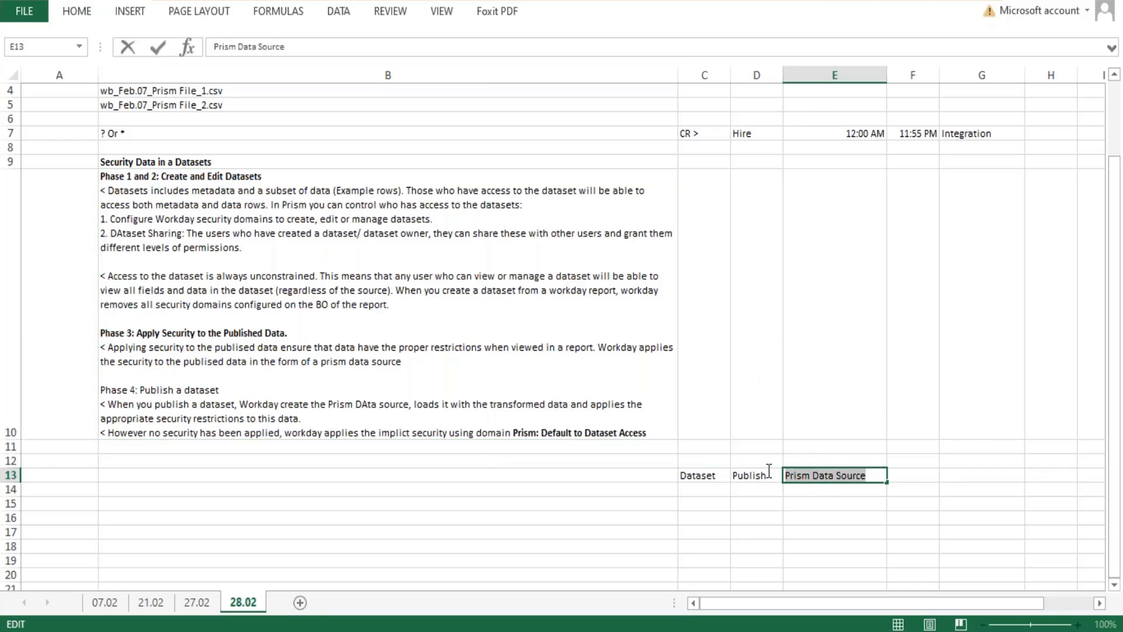
pyautogui.click(534, 431)
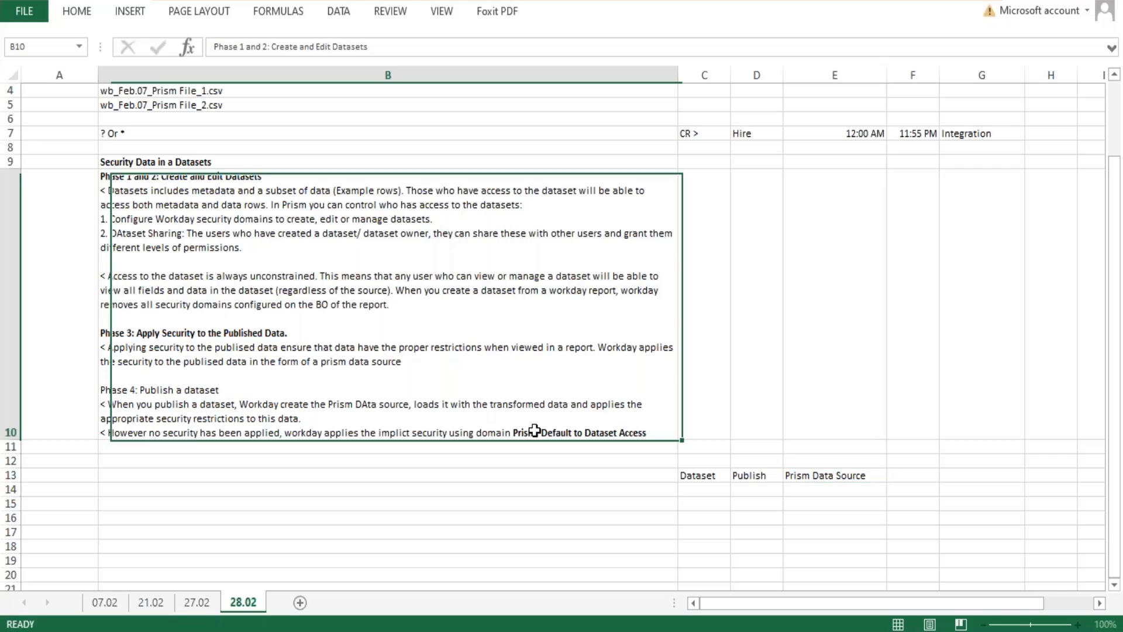
pyautogui.doubleClick(534, 431)
pyautogui.moveTo(513, 433); pyautogui.dragTo(653, 432)
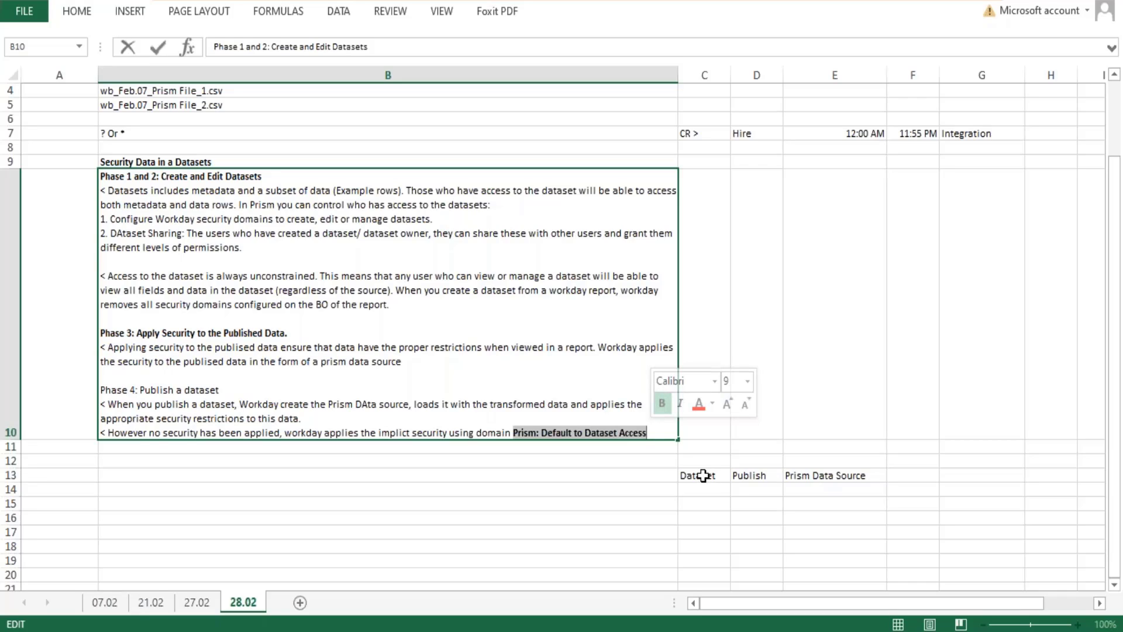
pyautogui.moveTo(704, 475); pyautogui.dragTo(707, 522)
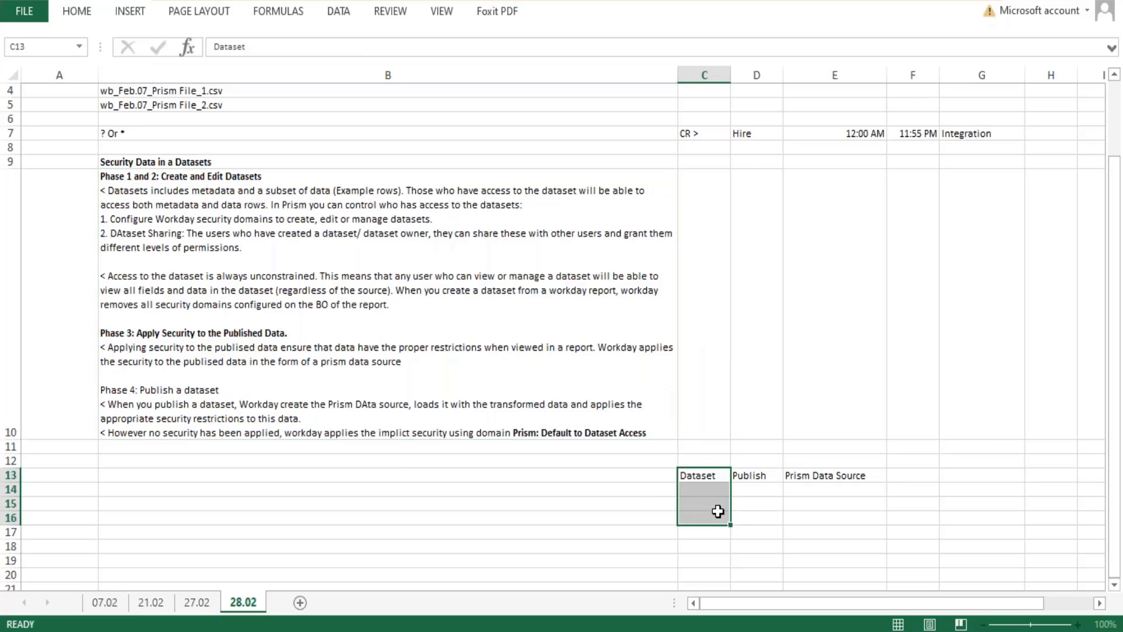
pyautogui.doubleClick(863, 476)
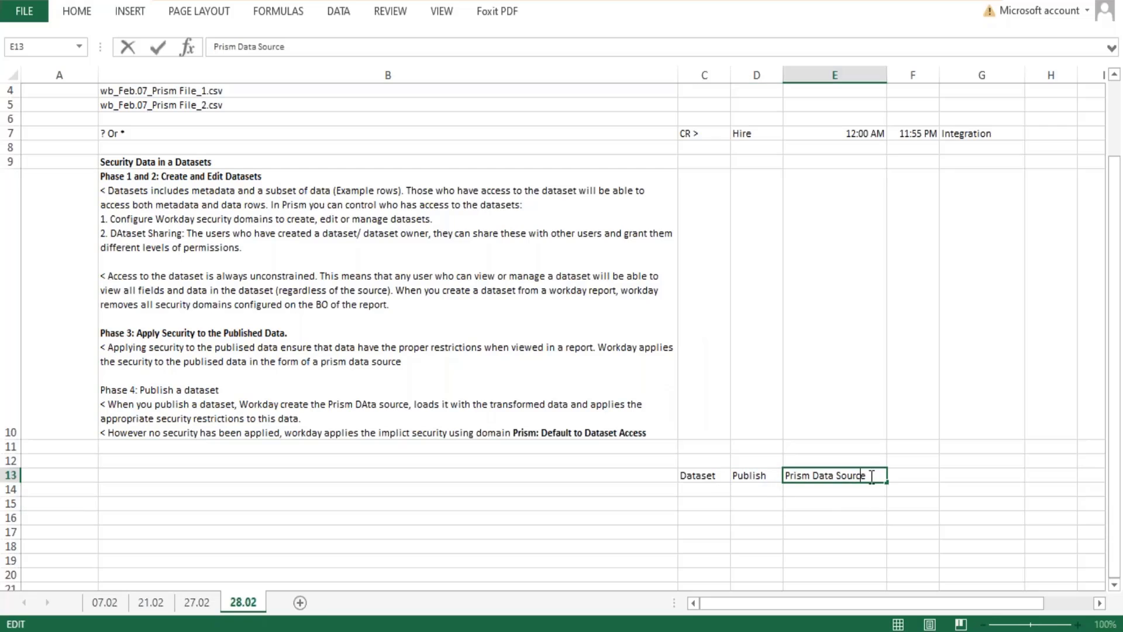
pyautogui.moveTo(865, 476); pyautogui.dragTo(813, 475)
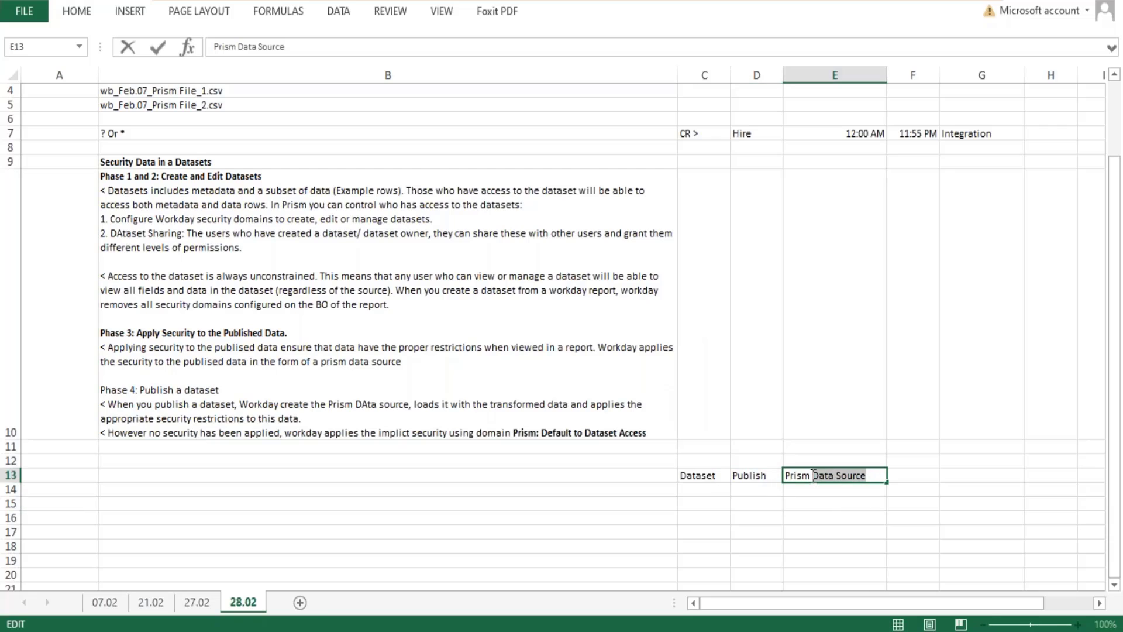
pyautogui.press('Escape')
pyautogui.doubleClick(544, 433)
pyautogui.moveTo(543, 432); pyautogui.dragTo(645, 433)
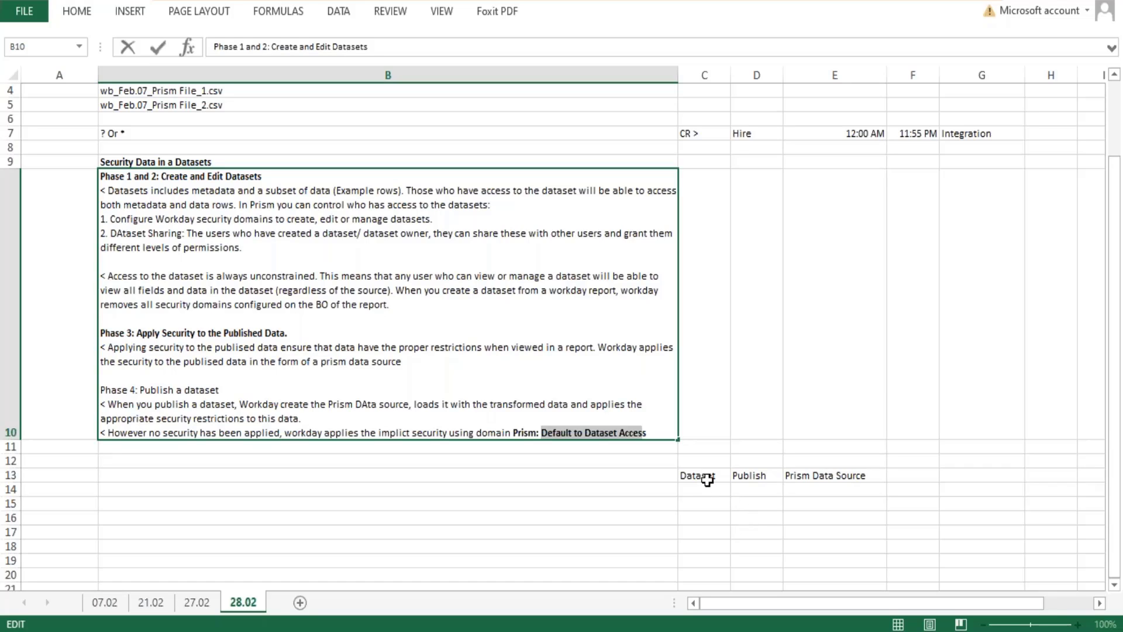
pyautogui.moveTo(708, 476); pyautogui.dragTo(712, 560)
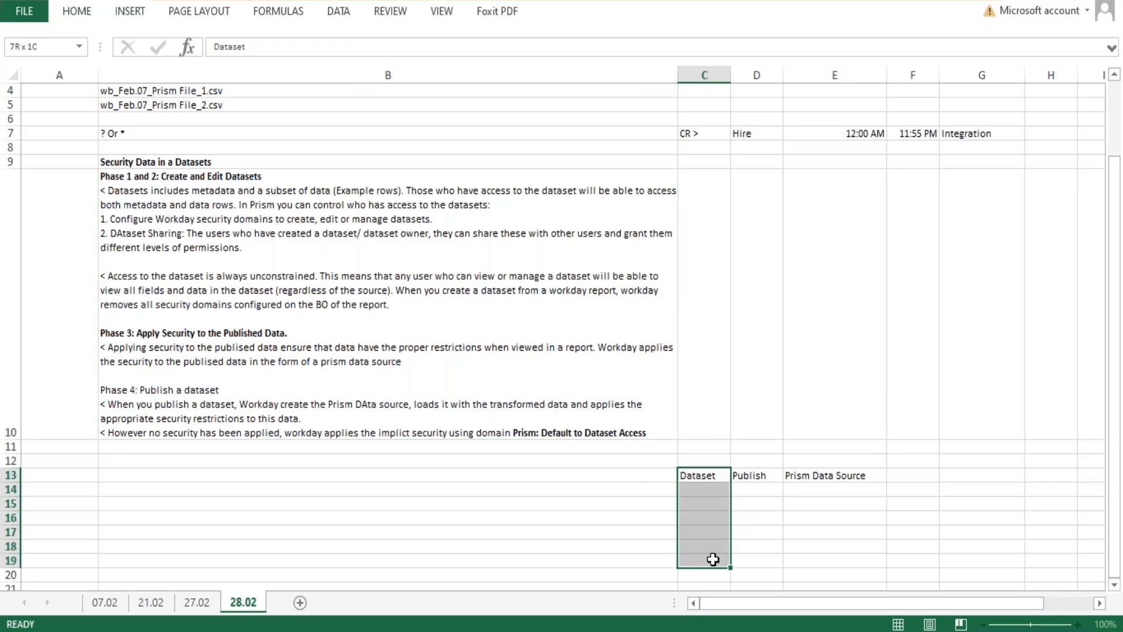
pyautogui.moveTo(709, 477); pyautogui.dragTo(715, 570)
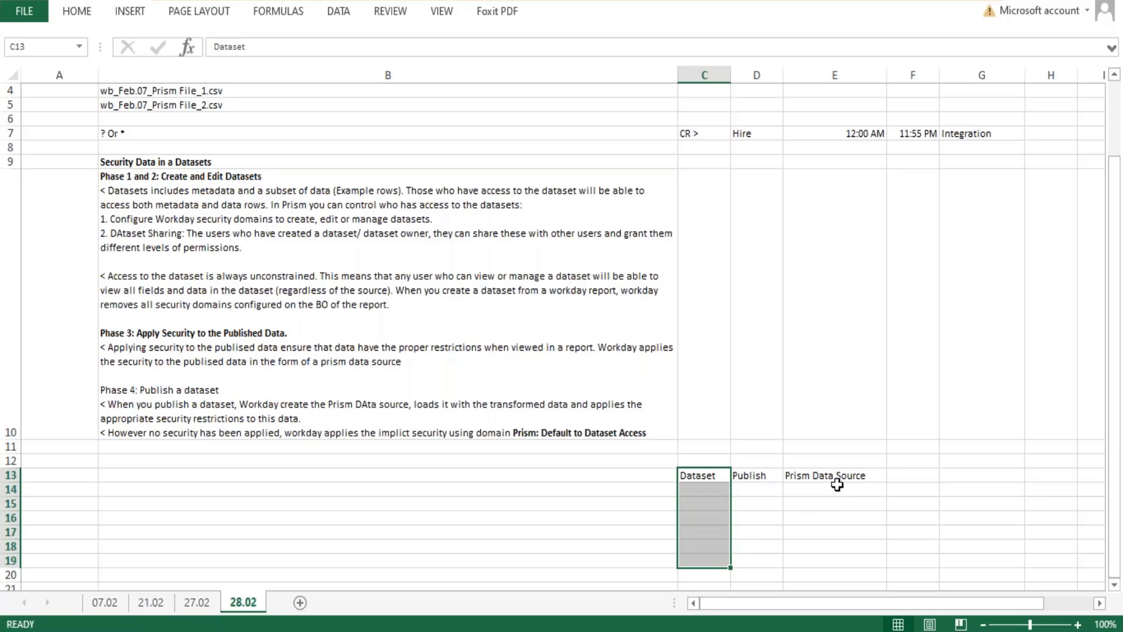
pyautogui.moveTo(836, 479); pyautogui.dragTo(819, 556)
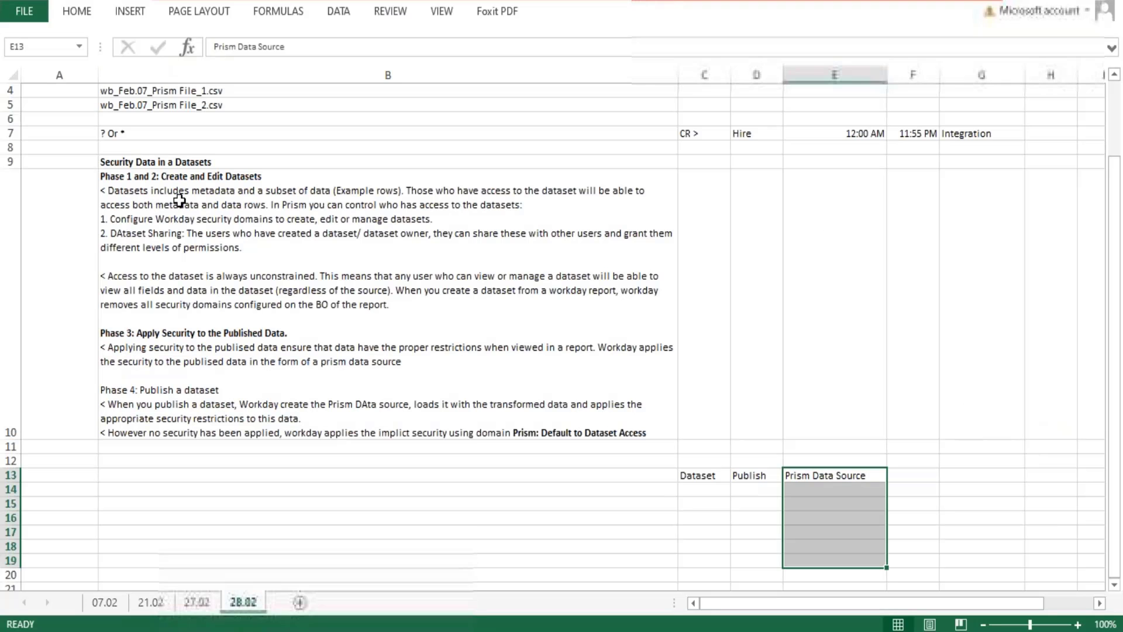
# Review the Phase 1 to 4 notes in cell B10, focusing on the two ways to control dataset access: security domains and dataset sharing.
pyautogui.doubleClick(162, 177)
pyautogui.moveTo(161, 177); pyautogui.dragTo(259, 233)
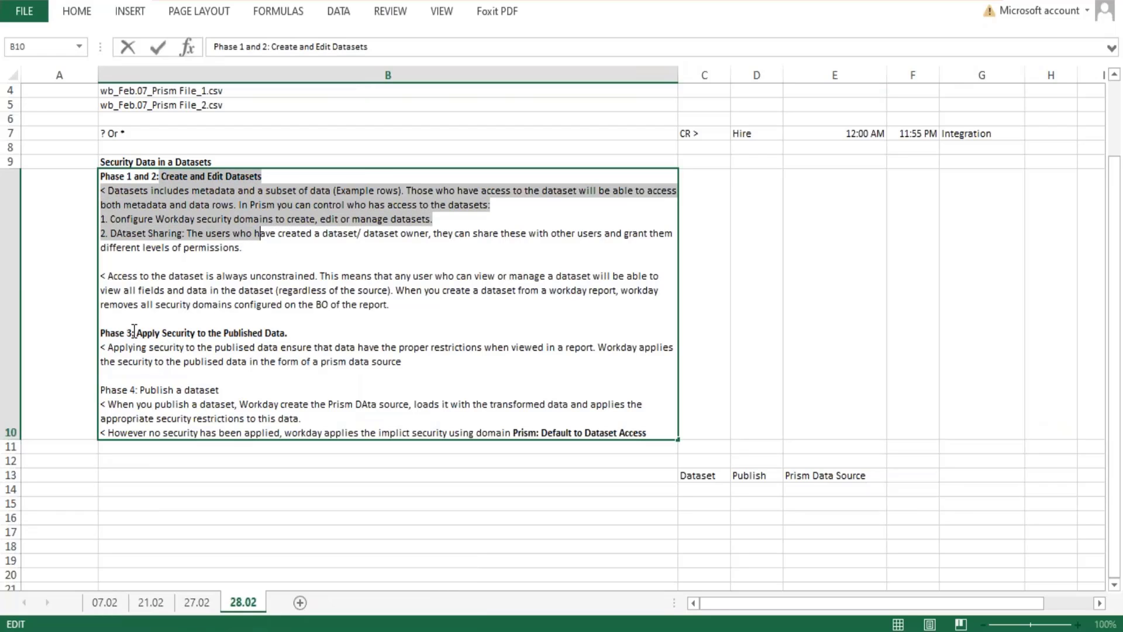
pyautogui.moveTo(134, 333); pyautogui.dragTo(503, 432)
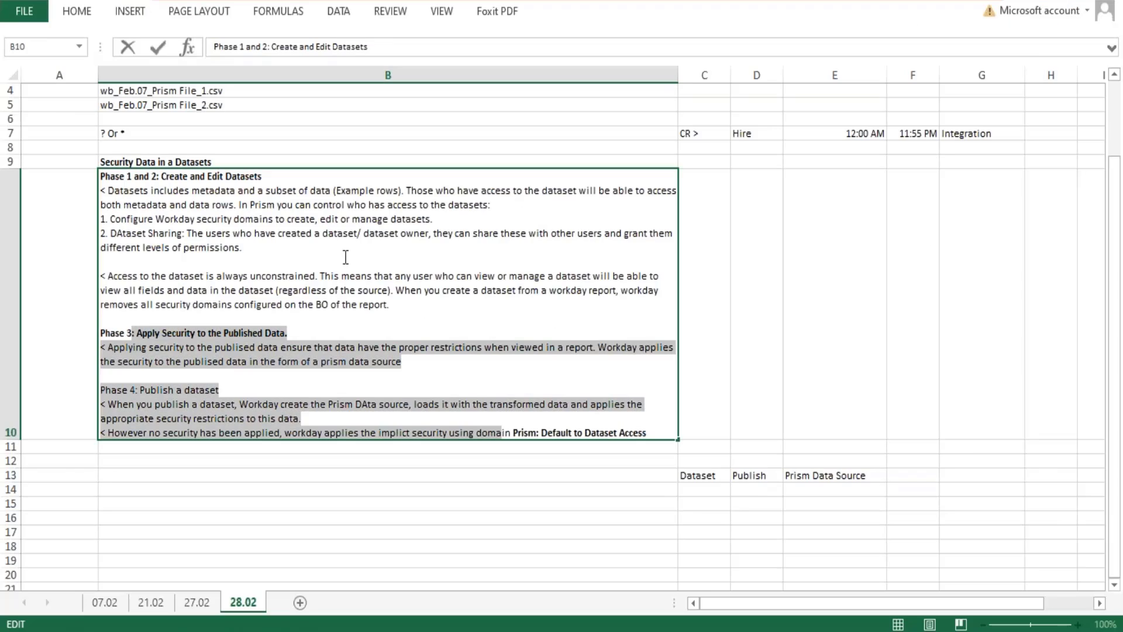
pyautogui.moveTo(242, 248); pyautogui.dragTo(107, 197)
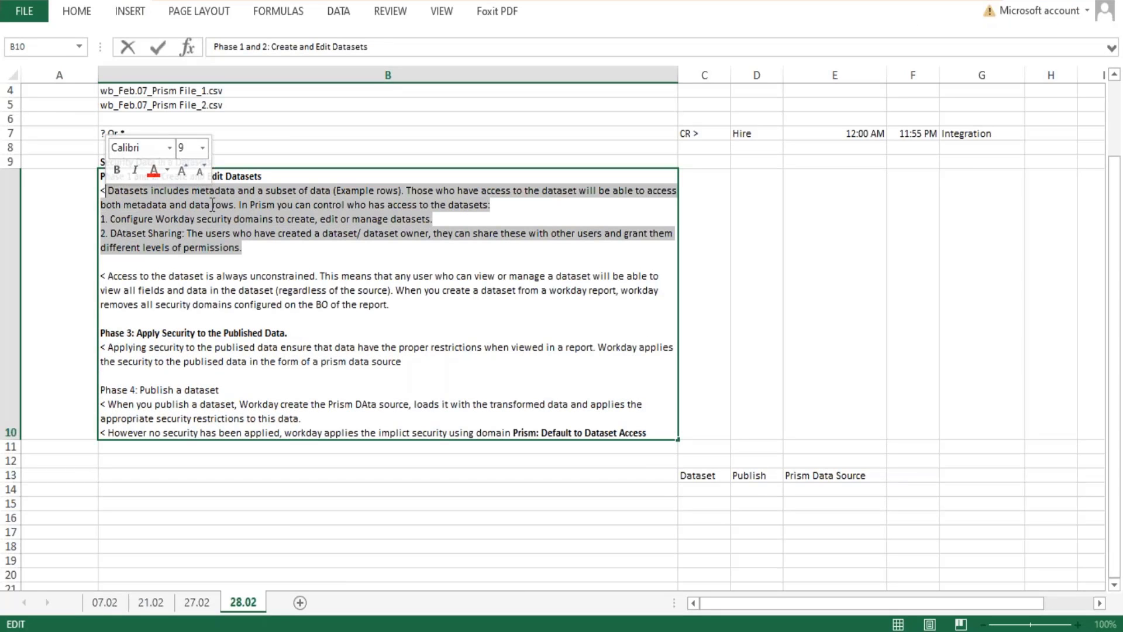
pyautogui.click(389, 216)
pyautogui.moveTo(433, 219); pyautogui.dragTo(104, 217)
pyautogui.moveTo(186, 232); pyautogui.dragTo(103, 224)
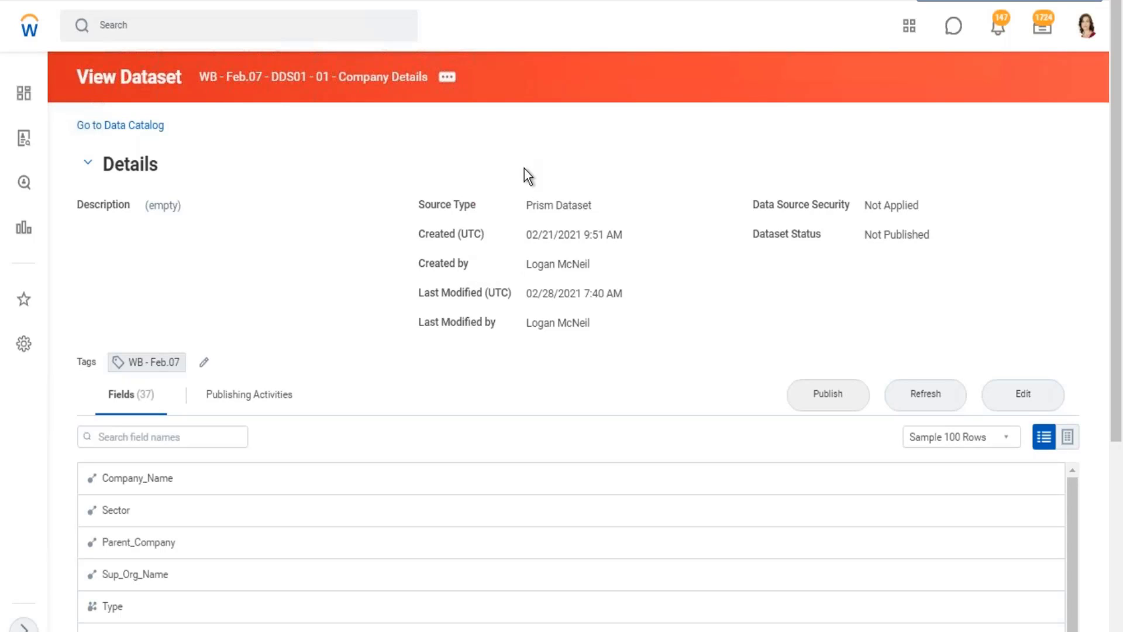
# Switch to Workday, examine the Security options among the related actions of the Company Details dataset, and return to the Excel notes.
pyautogui.moveTo(199, 80); pyautogui.dragTo(412, 86)
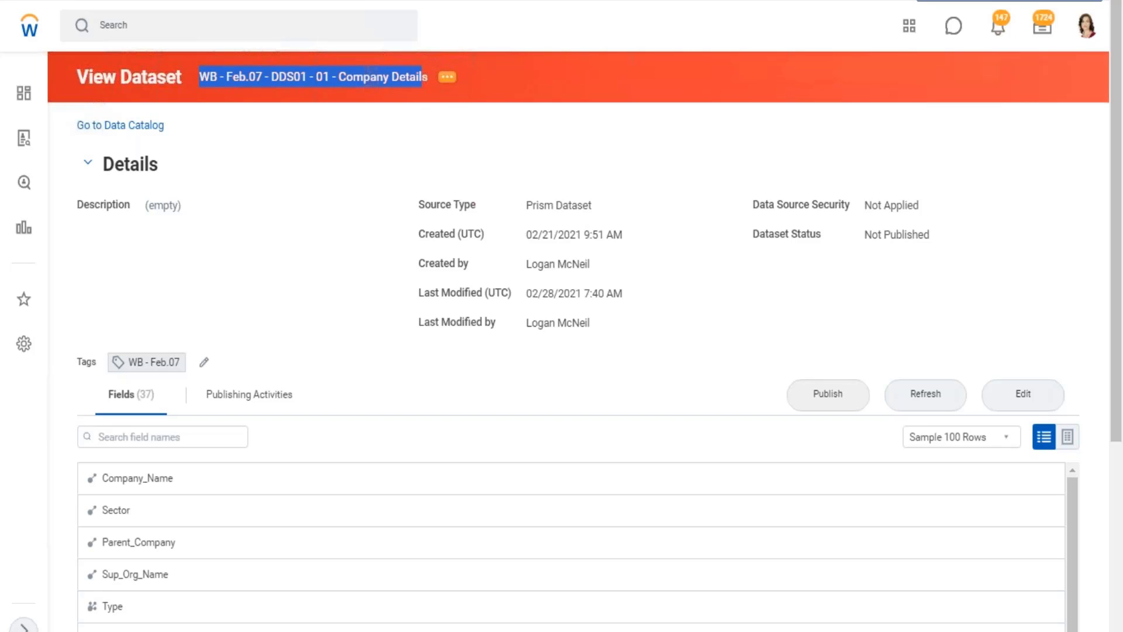
pyautogui.click(447, 77)
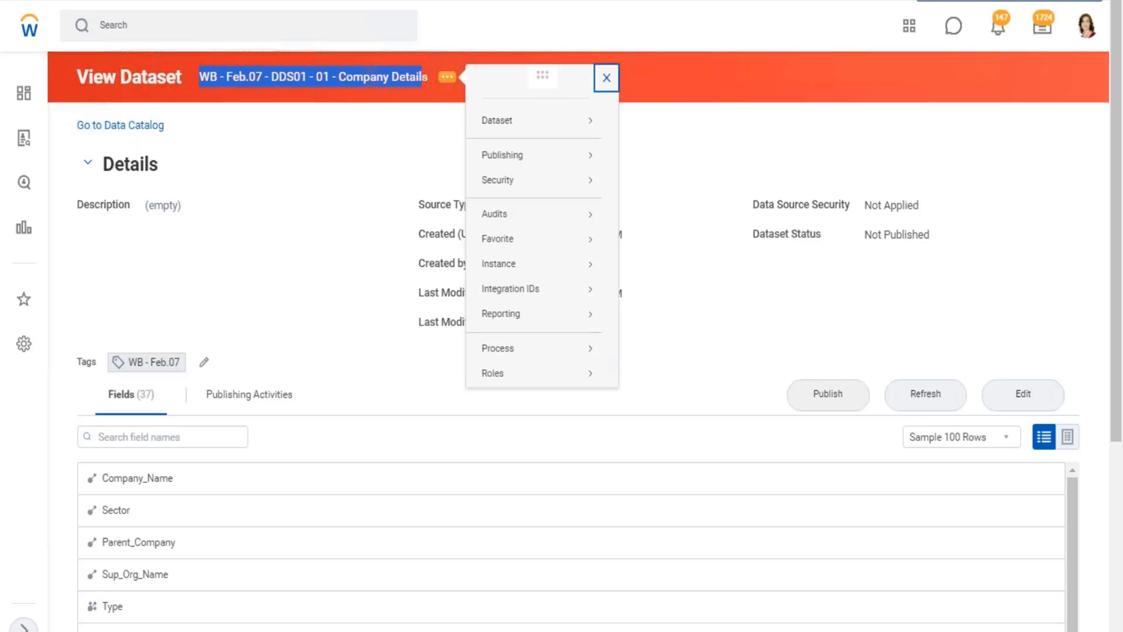
pyautogui.moveTo(496, 183)
pyautogui.moveTo(515, 120)
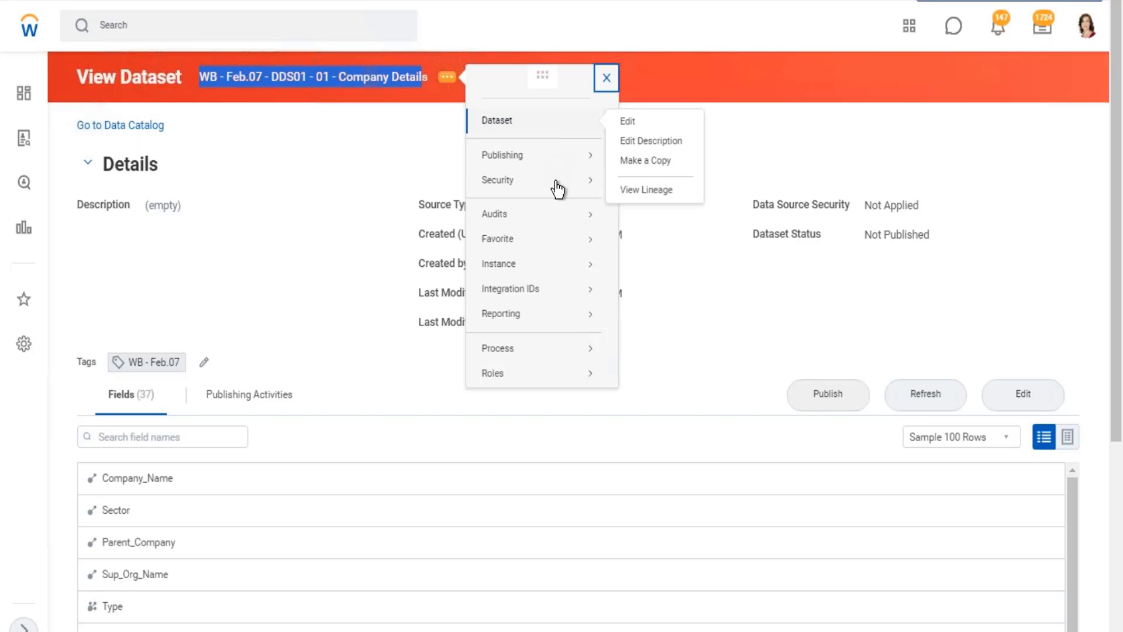
pyautogui.moveTo(554, 187)
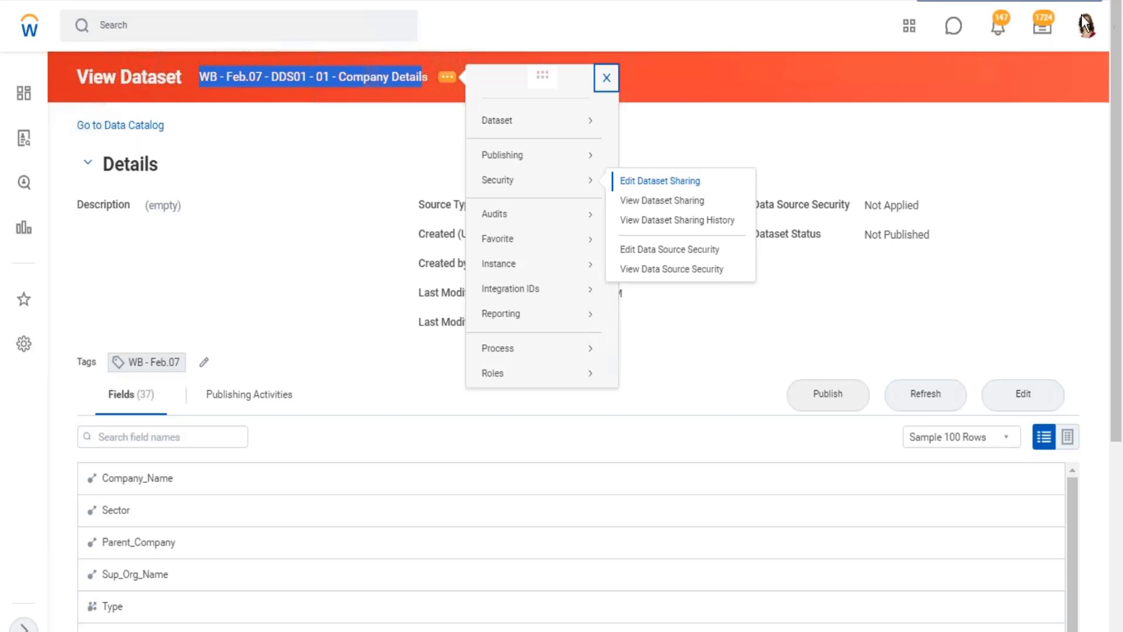
pyautogui.click(1057, 2)
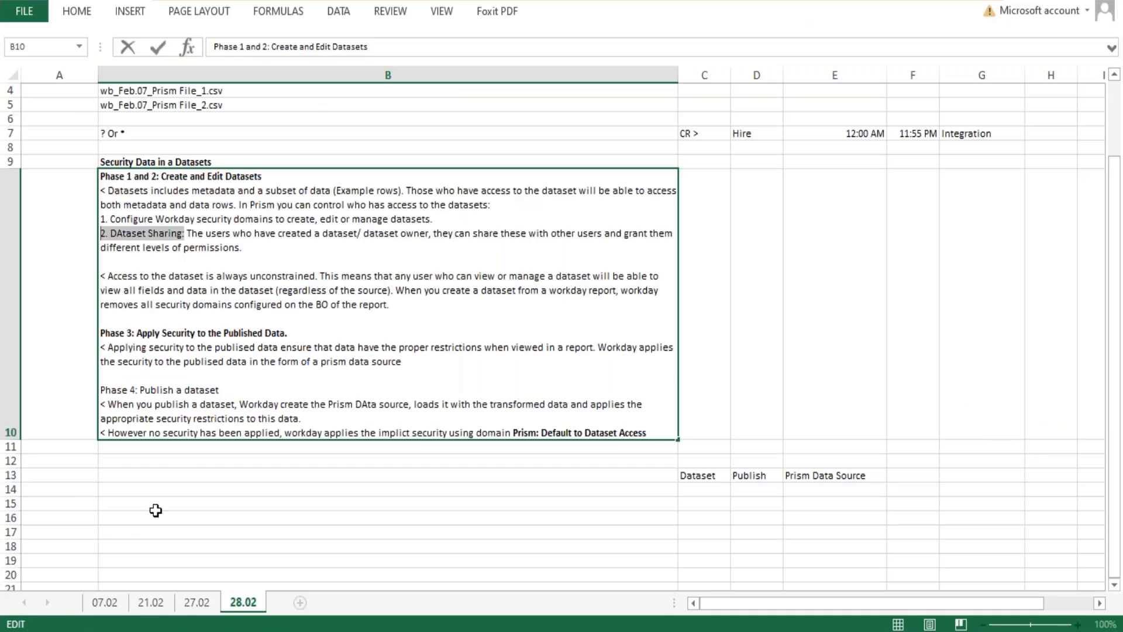
pyautogui.click(166, 478)
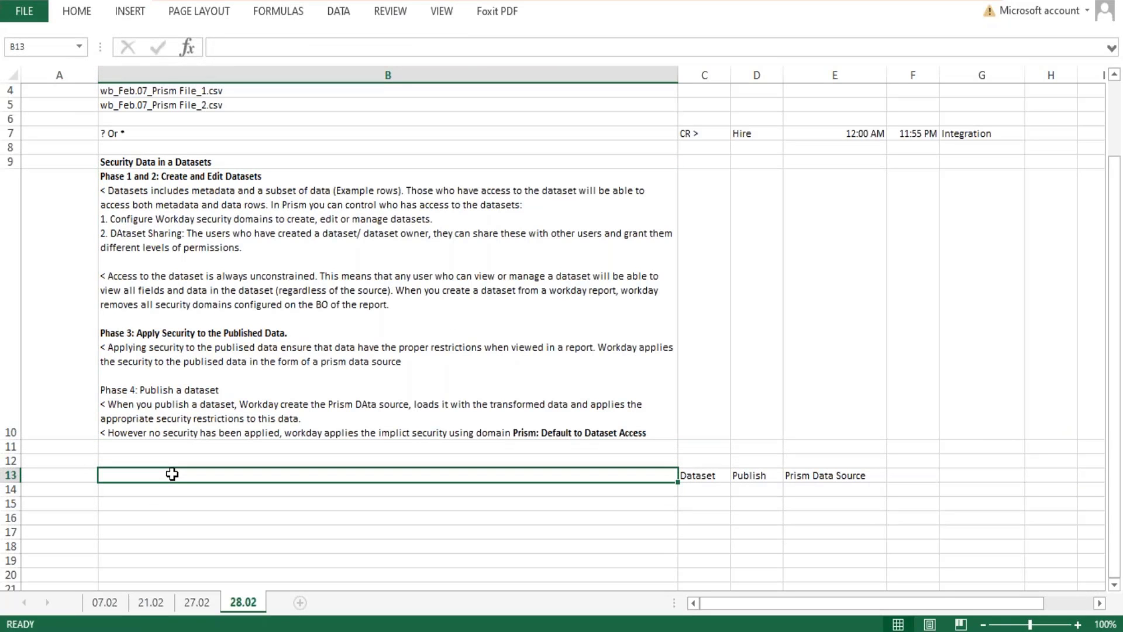
pyautogui.press('Up')
pyautogui.write('DAata')
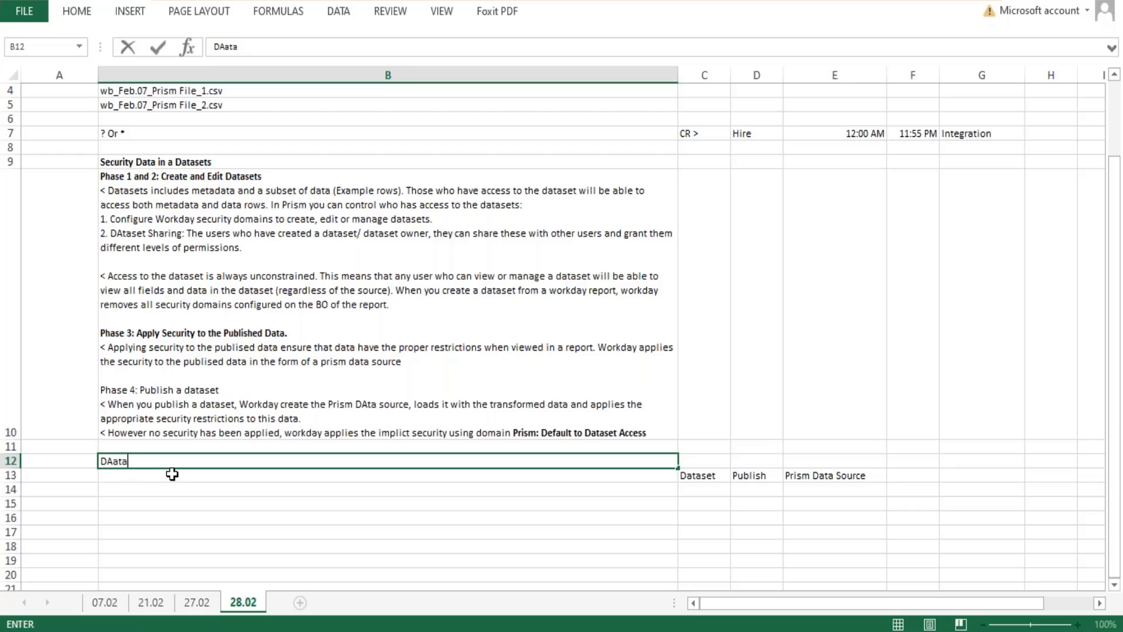
pyautogui.press('BackSpace')
pyautogui.press('BackSpace')
pyautogui.press('BackSpace')
pyautogui.press('BackSpace')
pyautogui.write('at')
pyautogui.press('BackSpace')
pyautogui.press('BackSpace')
pyautogui.press('BackSpace')
# Enter the heading "Dataset Sharing" in cell A12.
pyautogui.press('Left')
pyautogui.write('Dat')
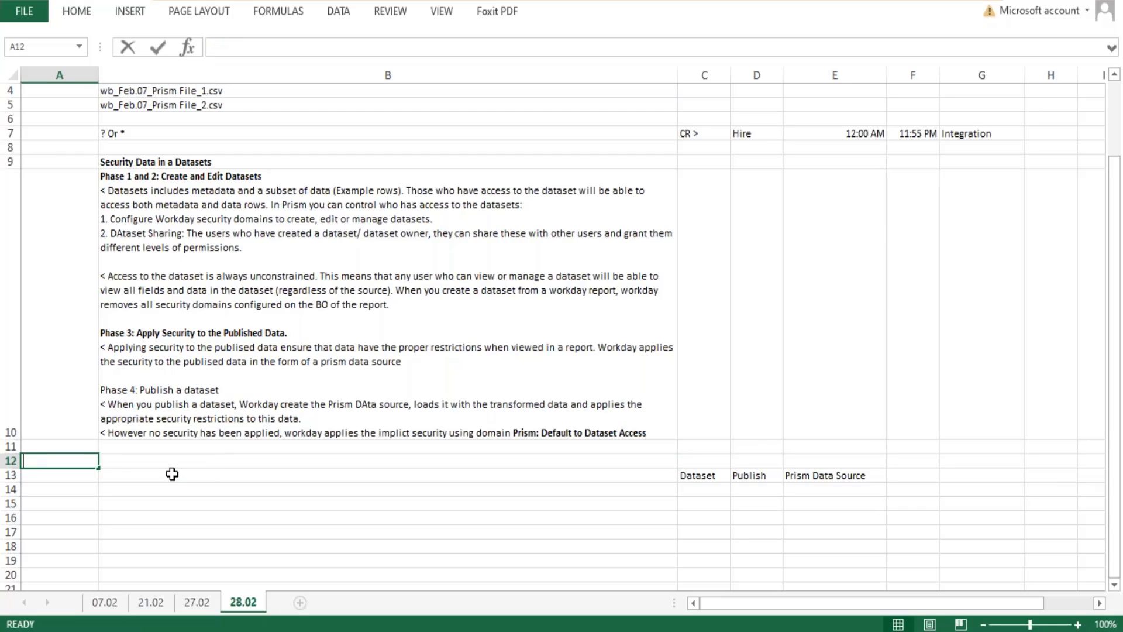
pyautogui.write('aset ')
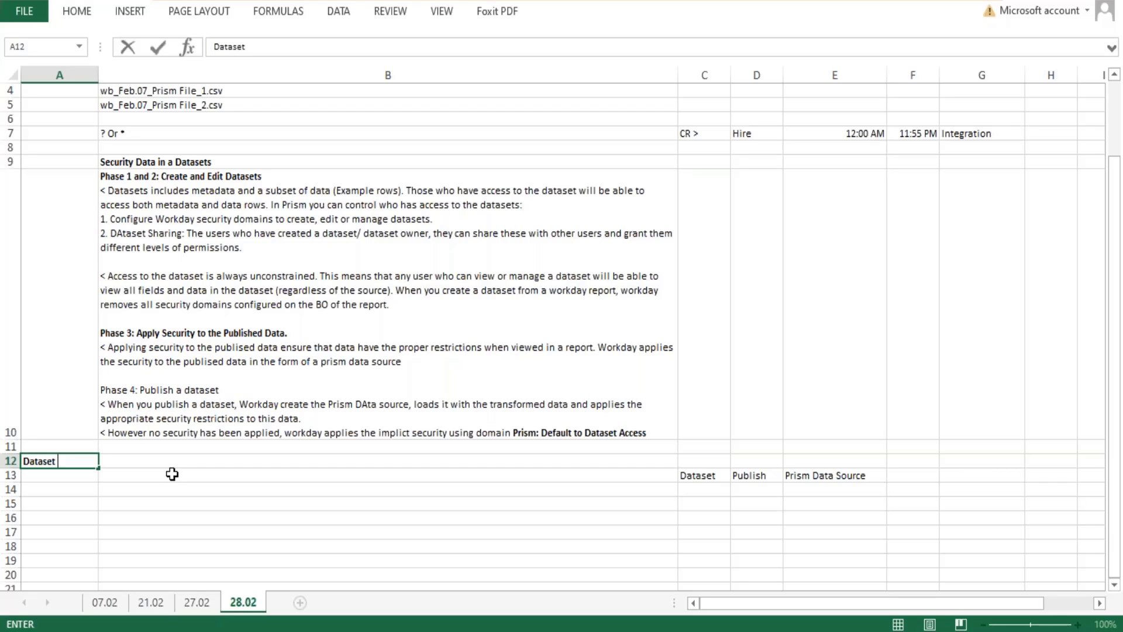
pyautogui.write('Sharing')
pyautogui.press('Tab')
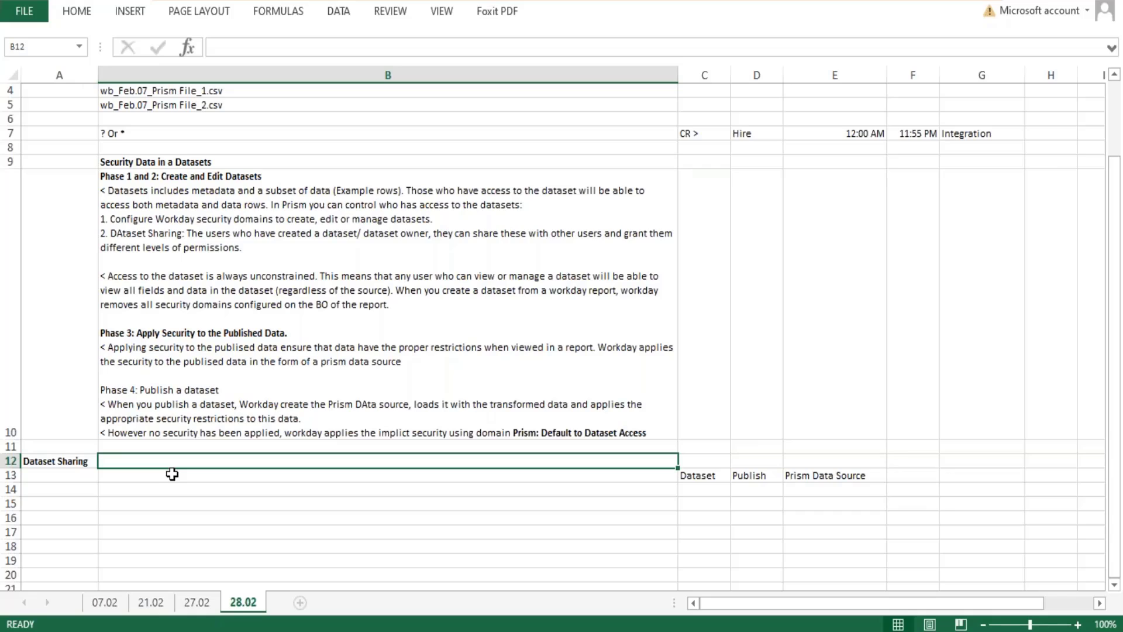
# Enter "Sharing a dataset is a way to control access to the individual datasets." in cell B12.
pyautogui.write('Sharing a da')
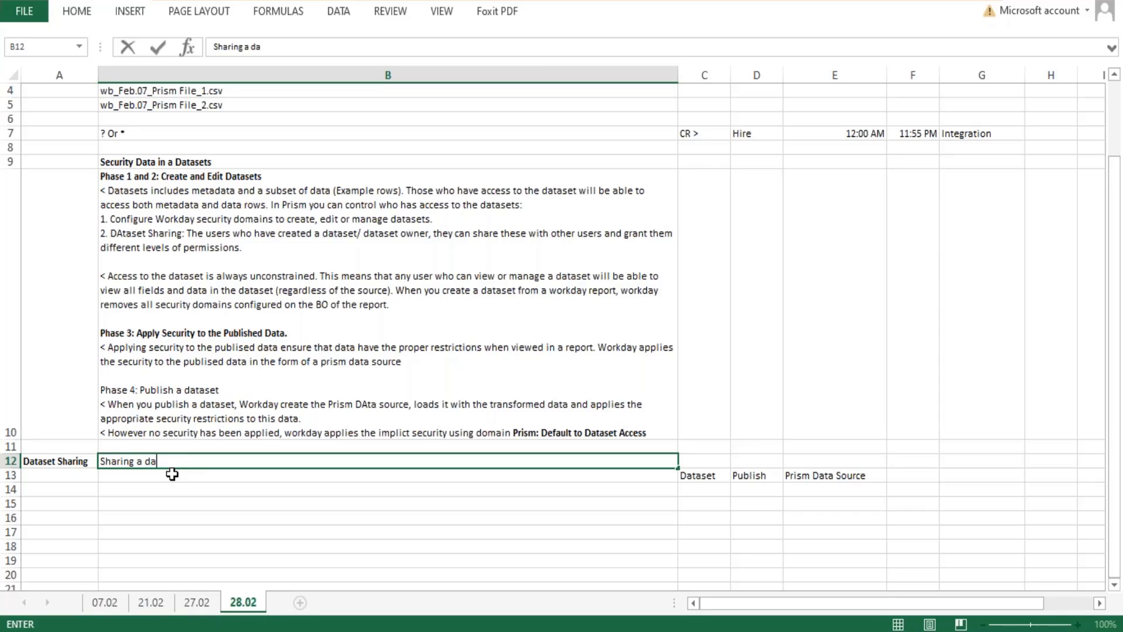
pyautogui.write('taset is a way to con')
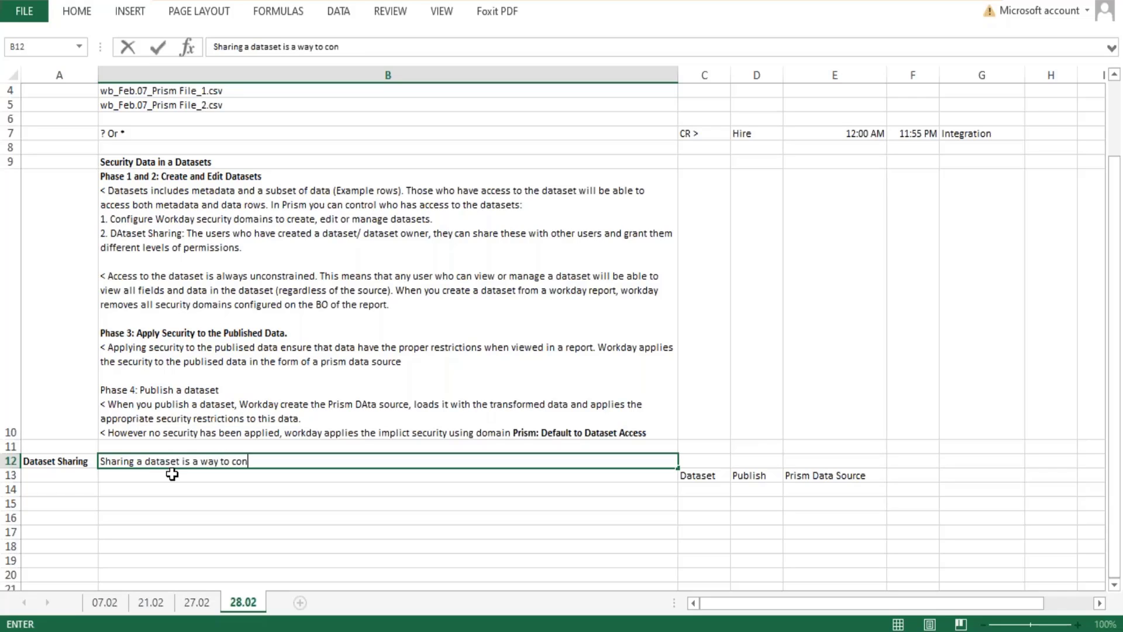
pyautogui.write('trol access to the indi')
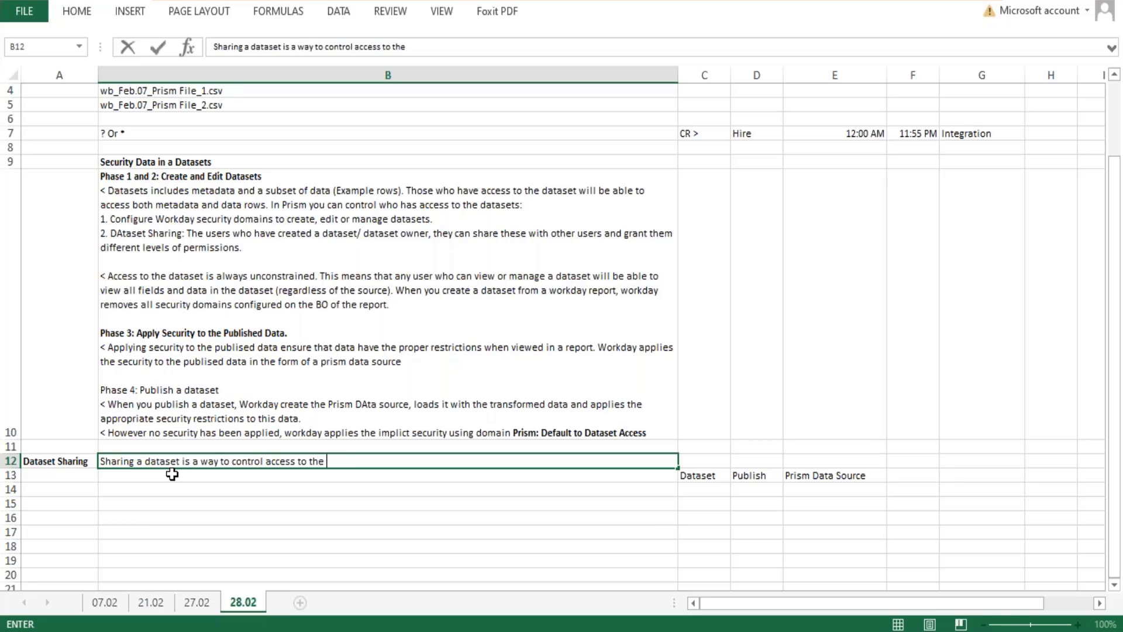
pyautogui.write('vidual datasets.')
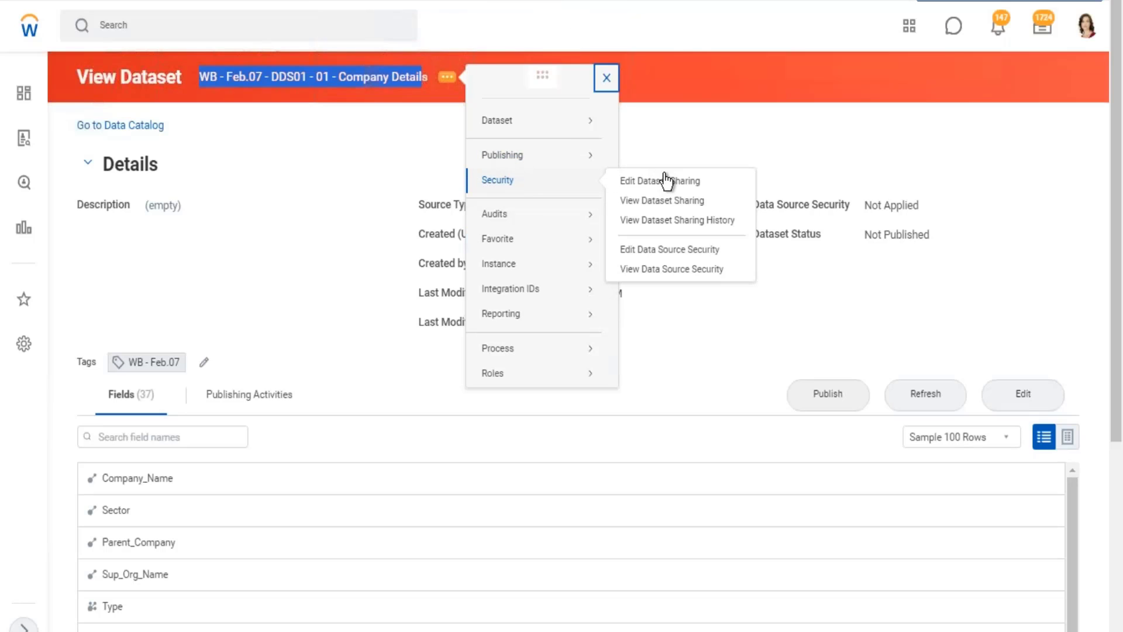
# In Workday, open Edit Dataset Sharing for the Company Details dataset and add an access row with the Dataset Viewer permission.
pyautogui.click(660, 182)
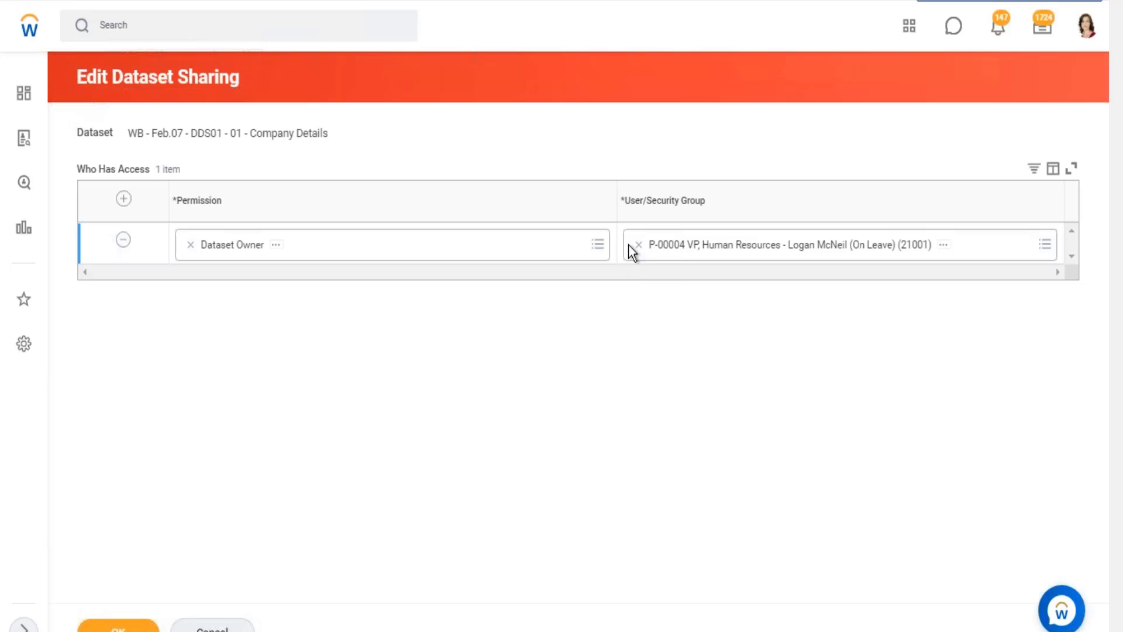
pyautogui.click(124, 203)
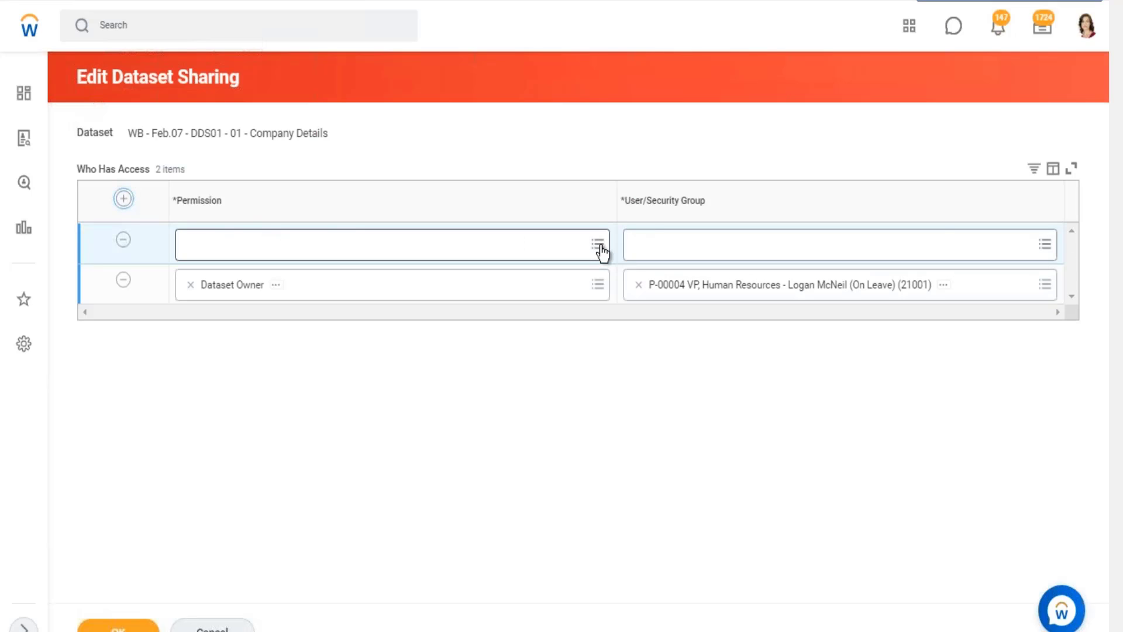
pyautogui.click(598, 245)
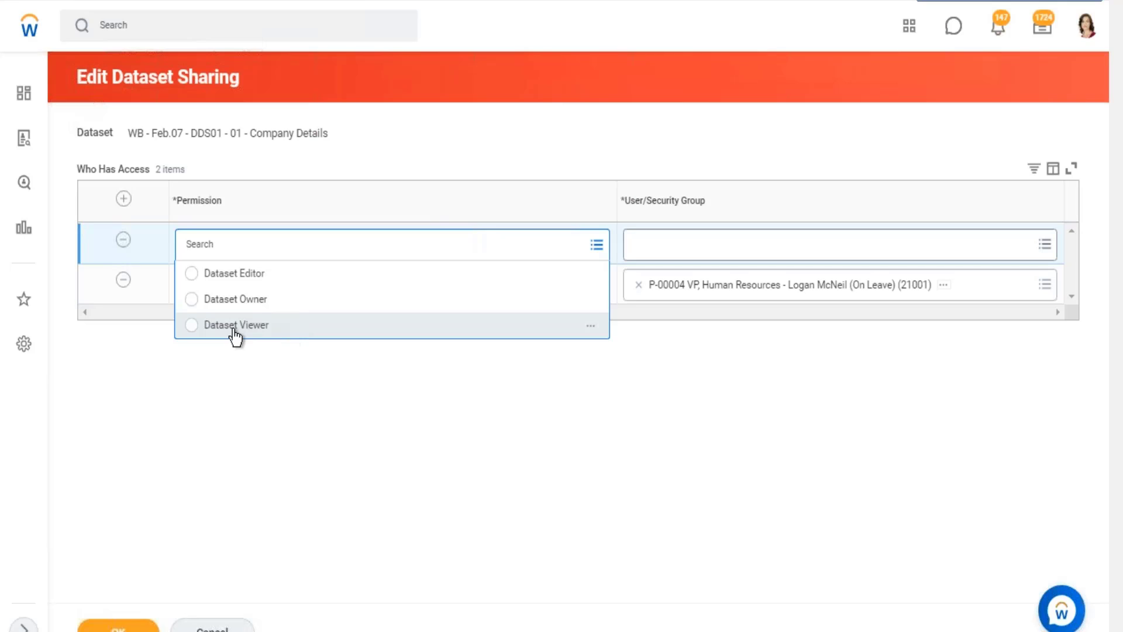
pyautogui.click(300, 321)
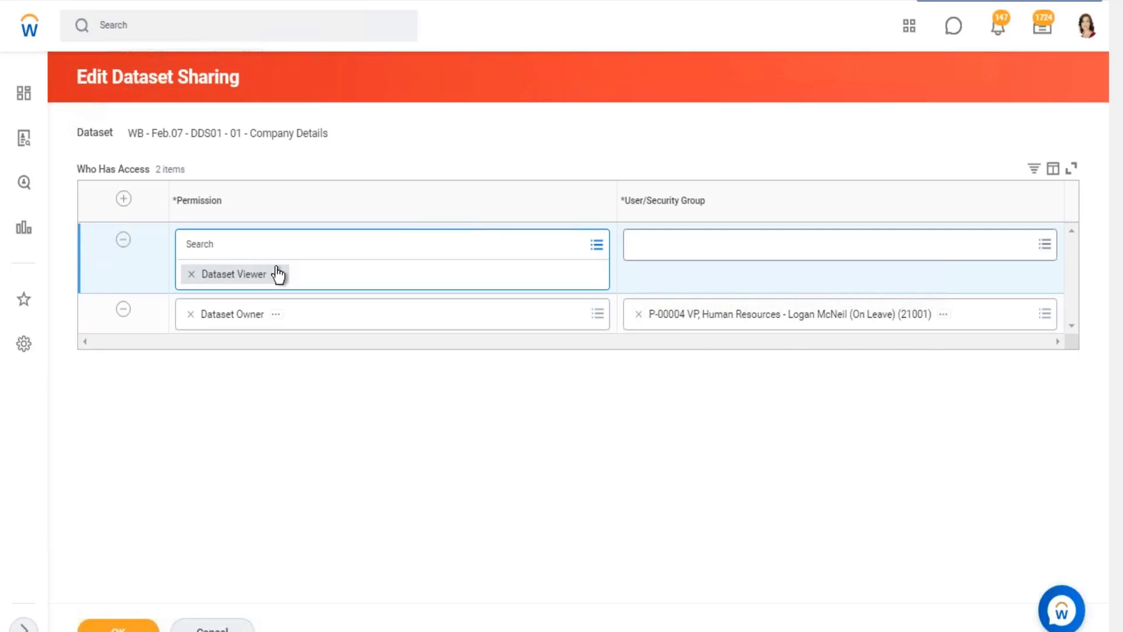
# Try the Dataset Owner permission on the new access row, and restore Dataset Viewer.
pyautogui.click(596, 244)
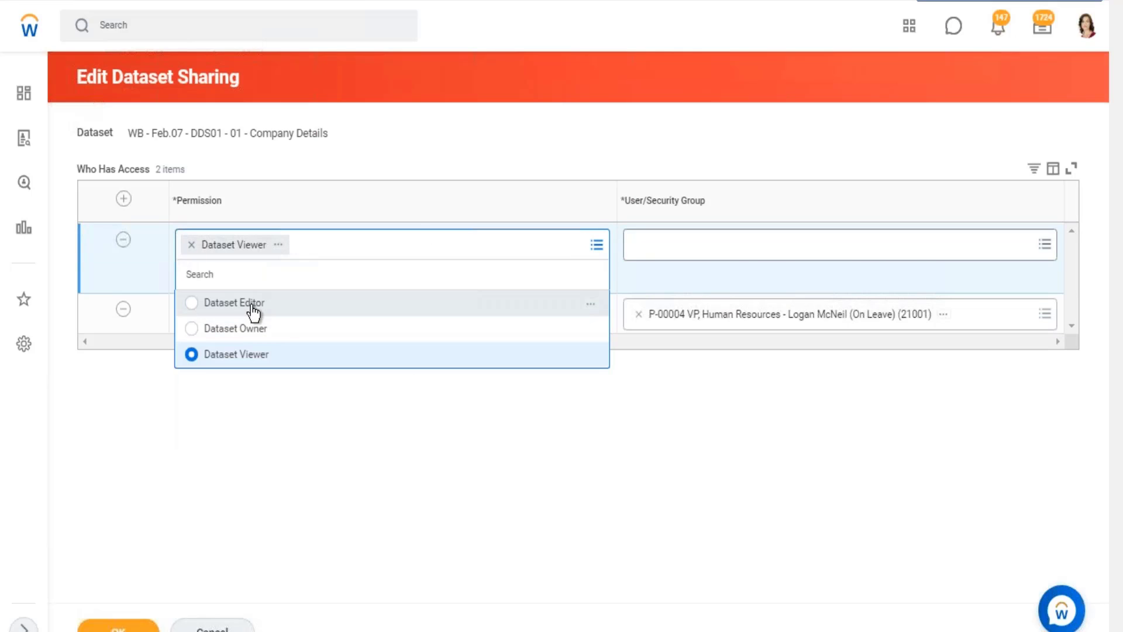
pyautogui.click(255, 328)
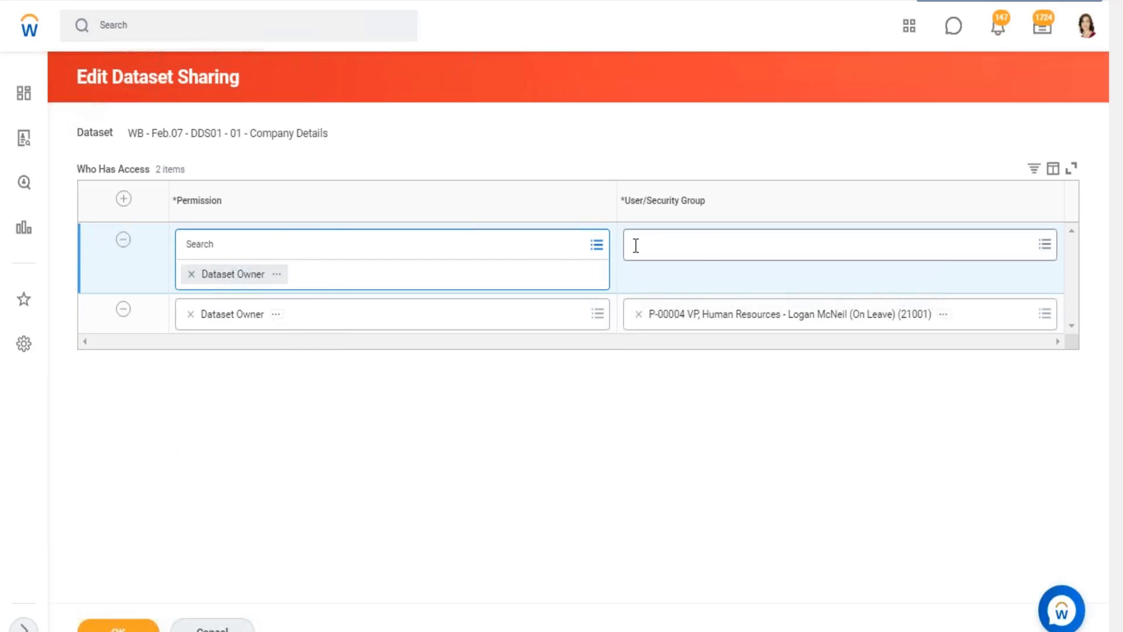
pyautogui.click(597, 245)
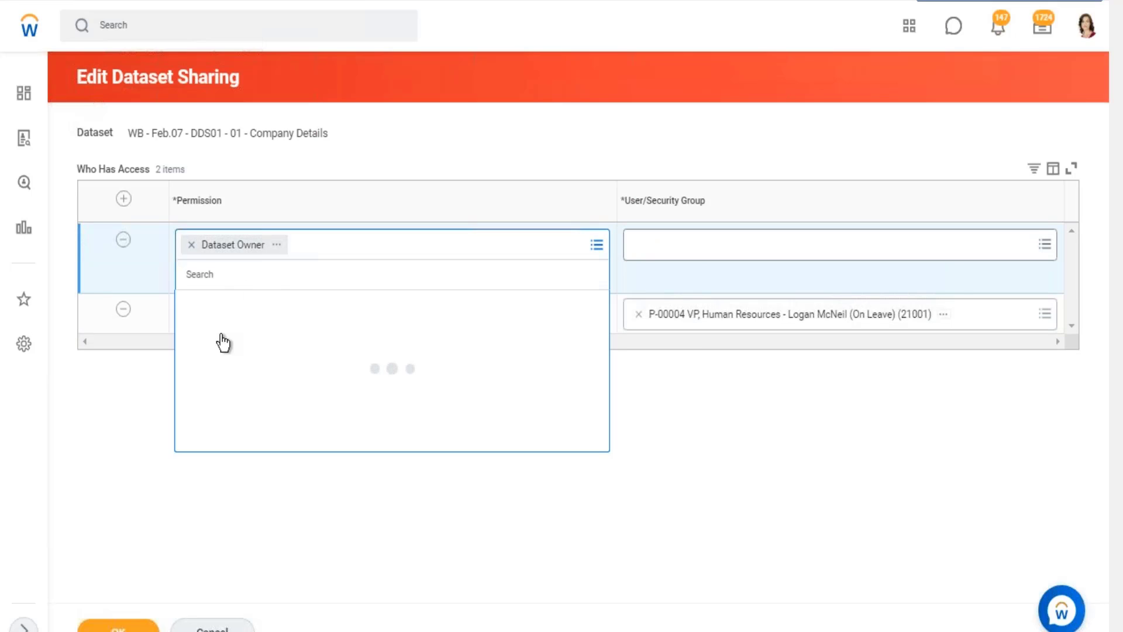
pyautogui.click(242, 354)
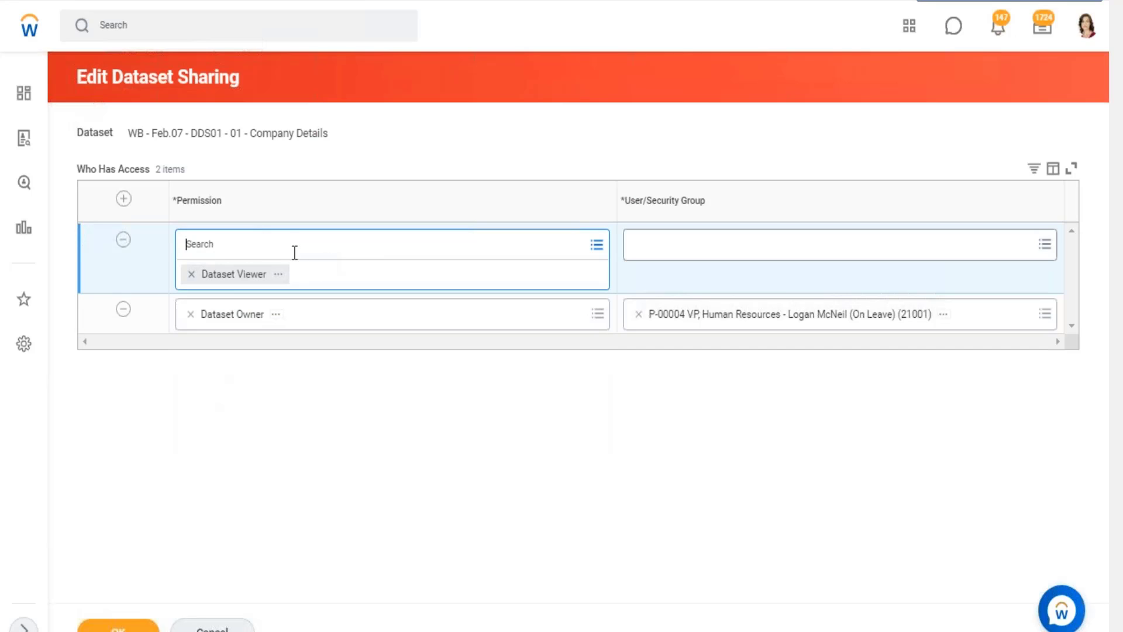
# Examine the new row's User/Security Group choices under Allowed User Based Security Groups and Allowed Assignees.
pyautogui.click(752, 256)
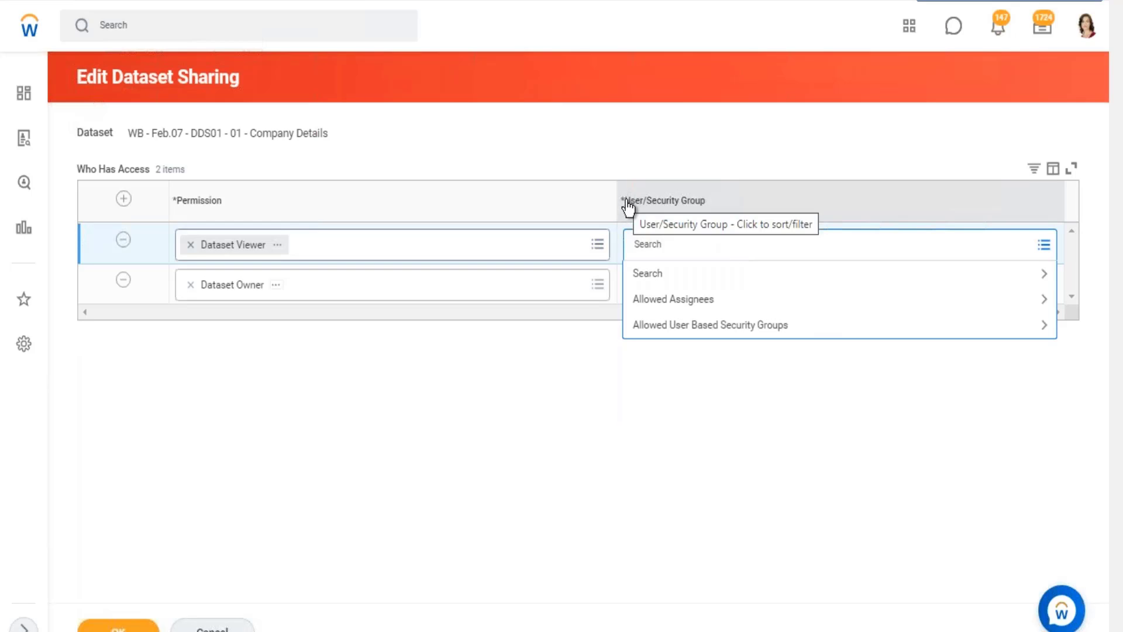
pyautogui.moveTo(627, 208); pyautogui.dragTo(707, 210)
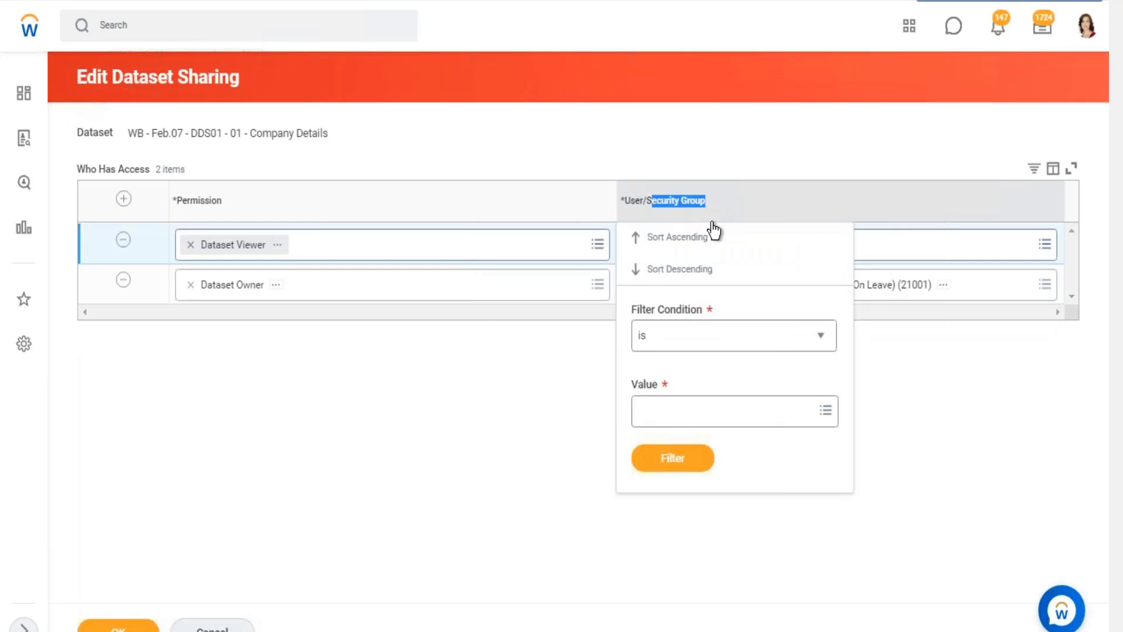
pyautogui.click(771, 251)
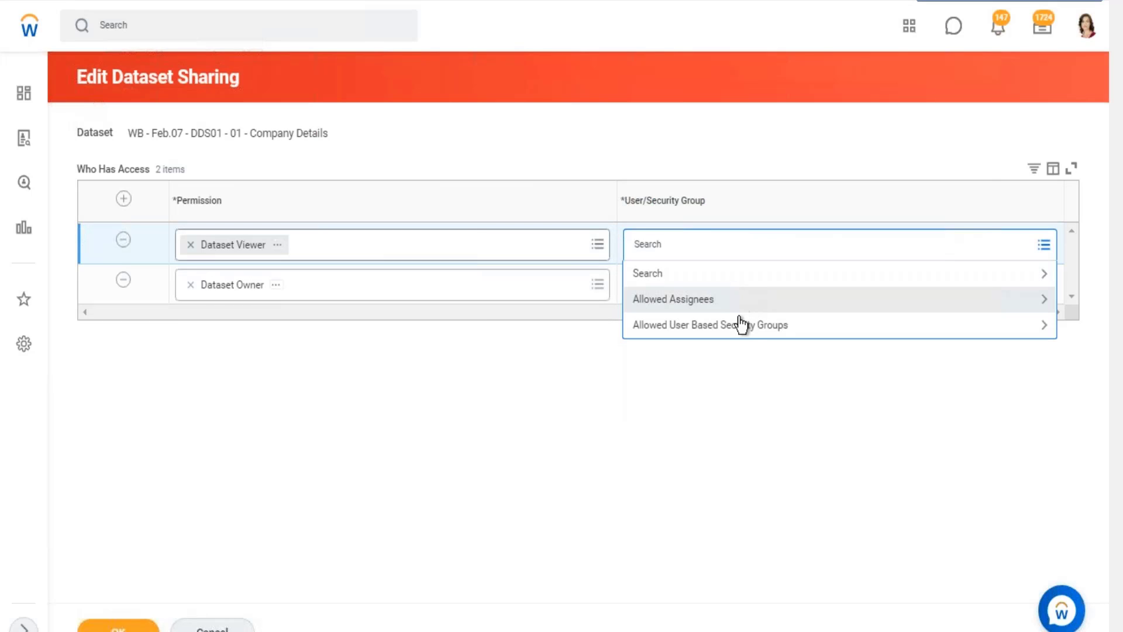
pyautogui.click(734, 331)
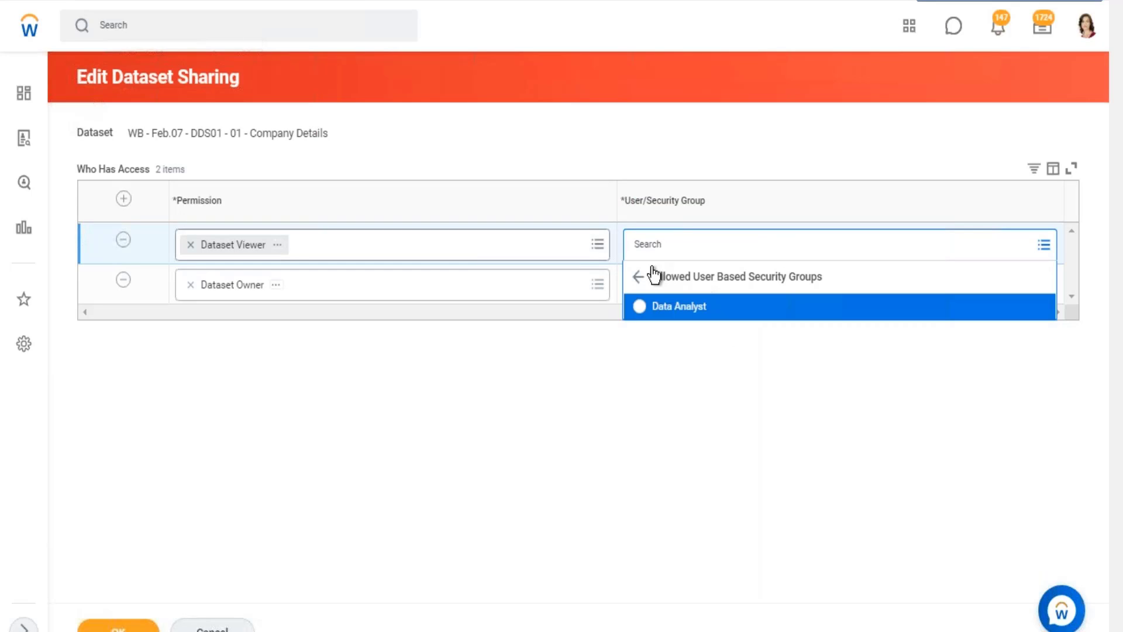
pyautogui.click(638, 277)
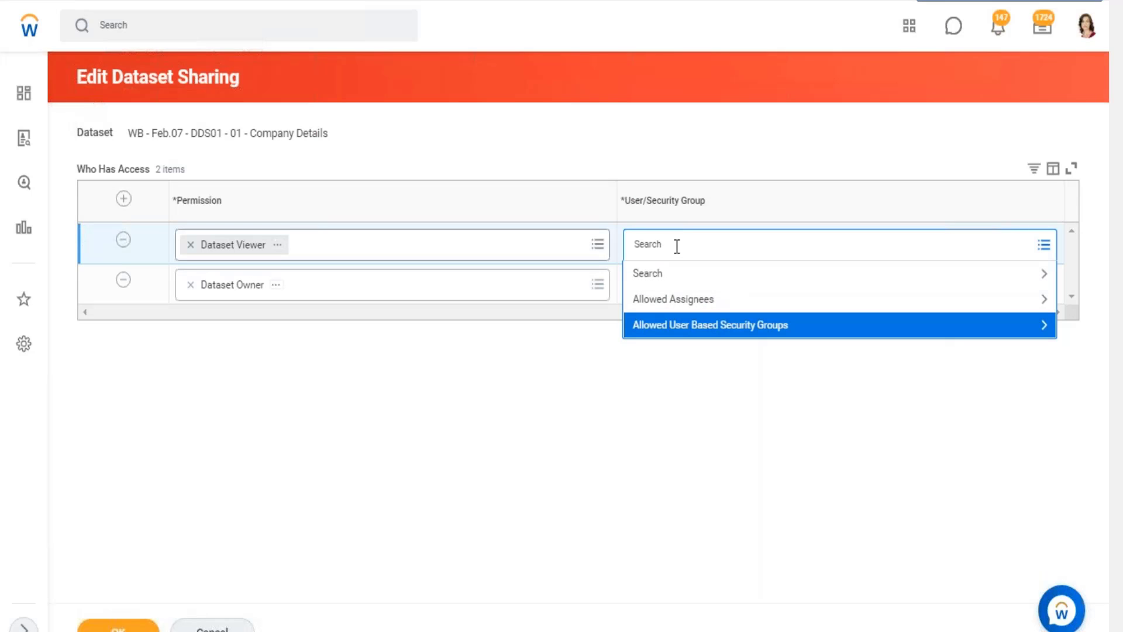
pyautogui.click(689, 307)
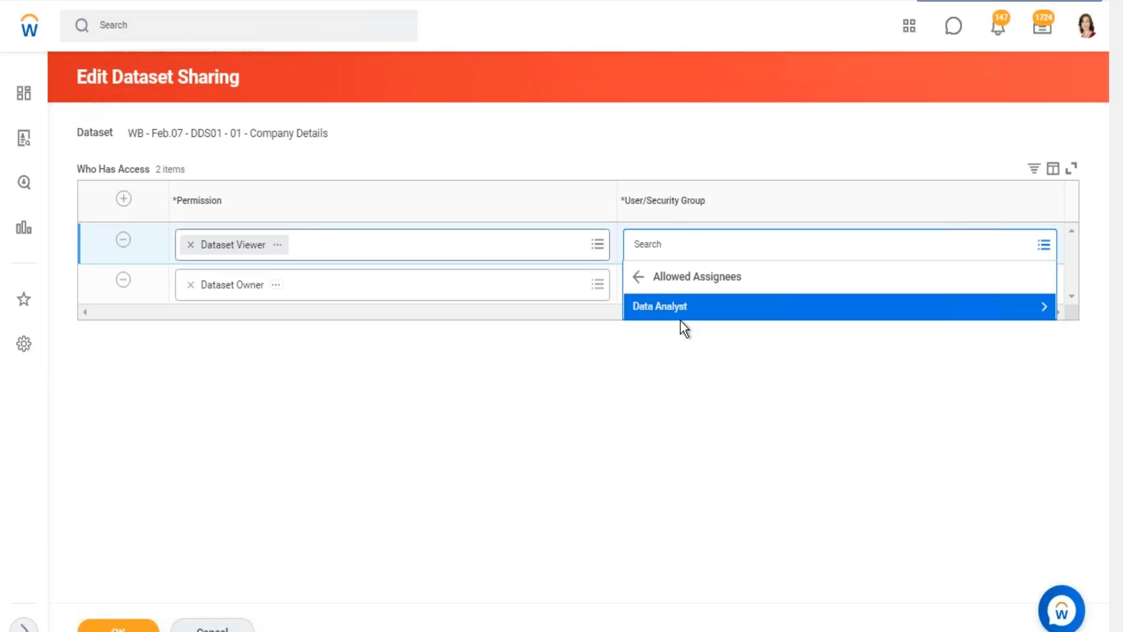
pyautogui.click(638, 277)
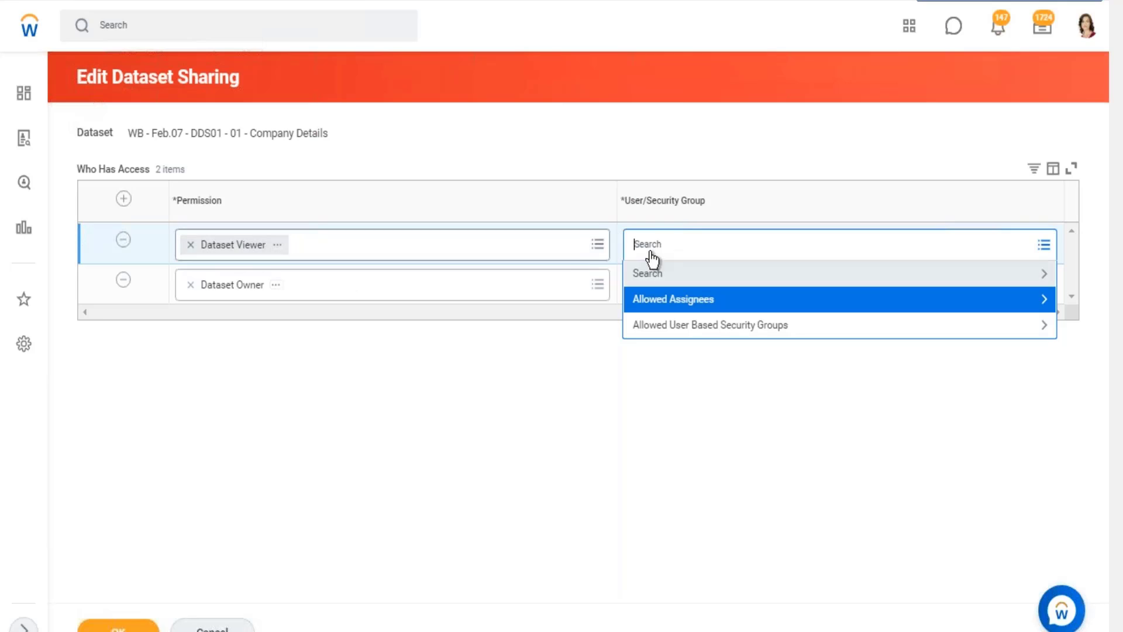
# Search the Dataset Viewer row's User/Security Group choices for "comp admin", and clear the search text.
pyautogui.write('comp admin')
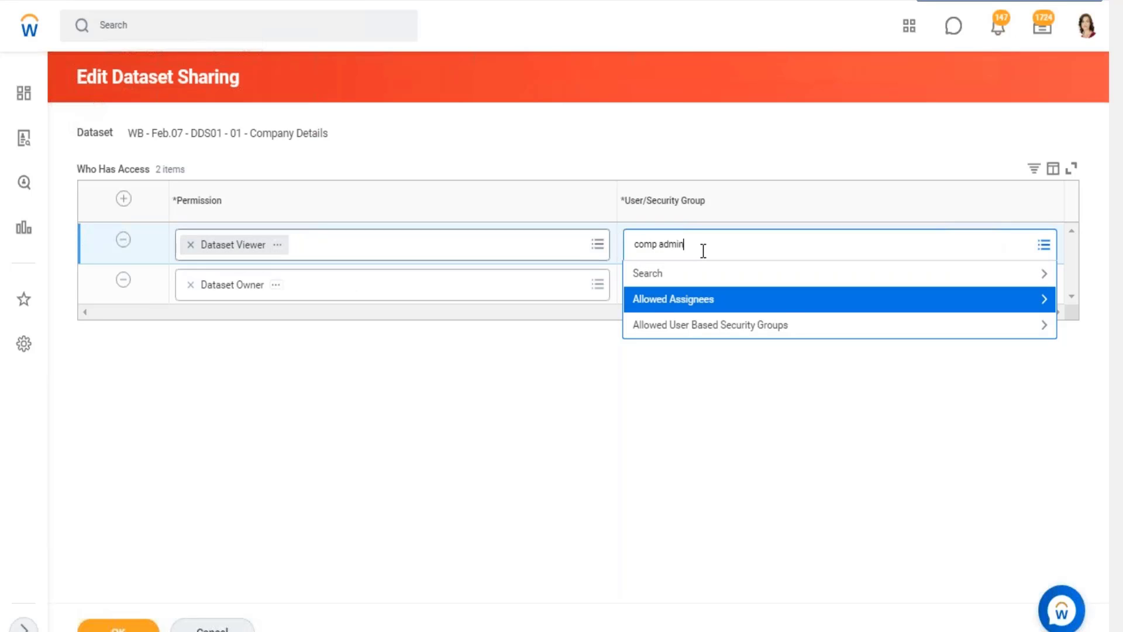
pyautogui.press('Return')
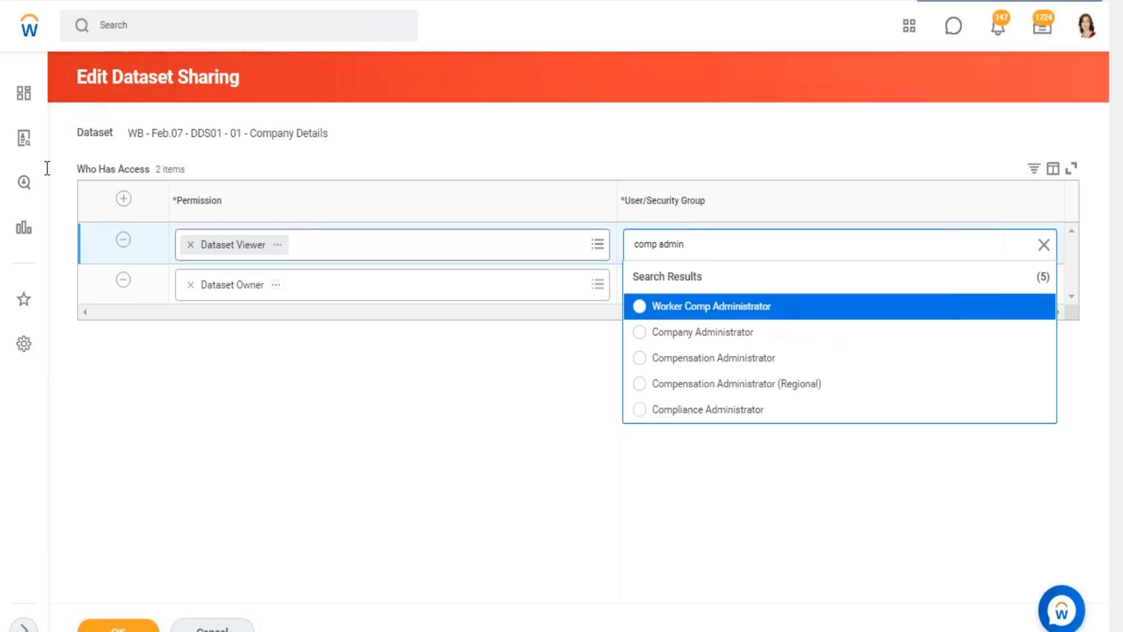
pyautogui.tripleClick(663, 243)
pyautogui.write('c')
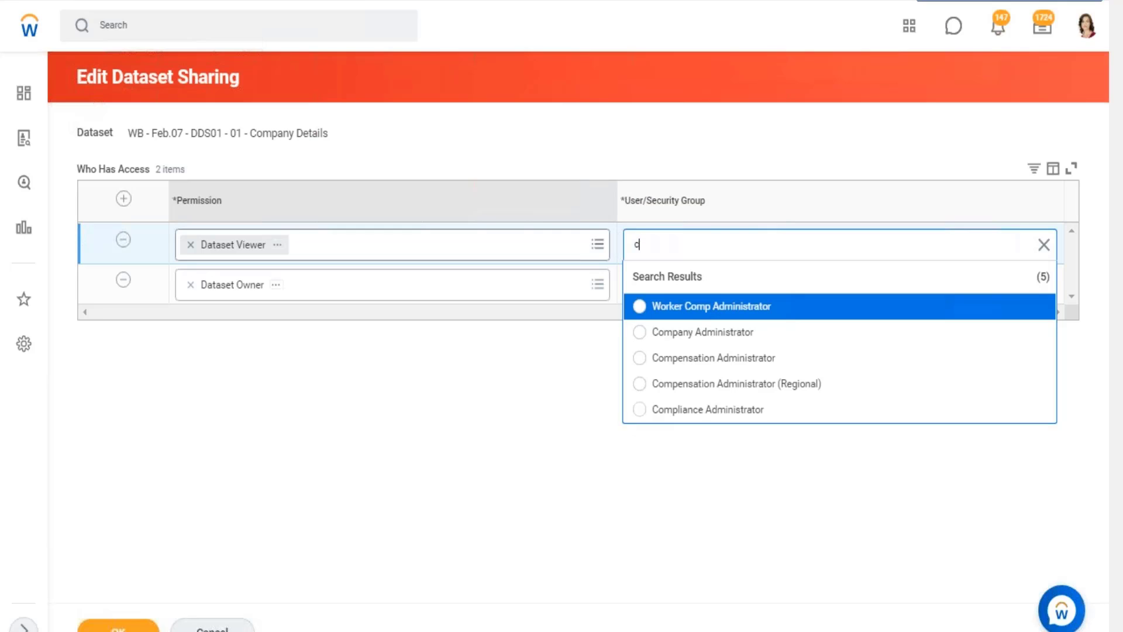
pyautogui.press('BackSpace')
# Search for "manager" to assign the Consultant Manager to the Dataset Viewer row, and remove that assignee again.
pyautogui.write('manager')
pyautogui.press('Return')
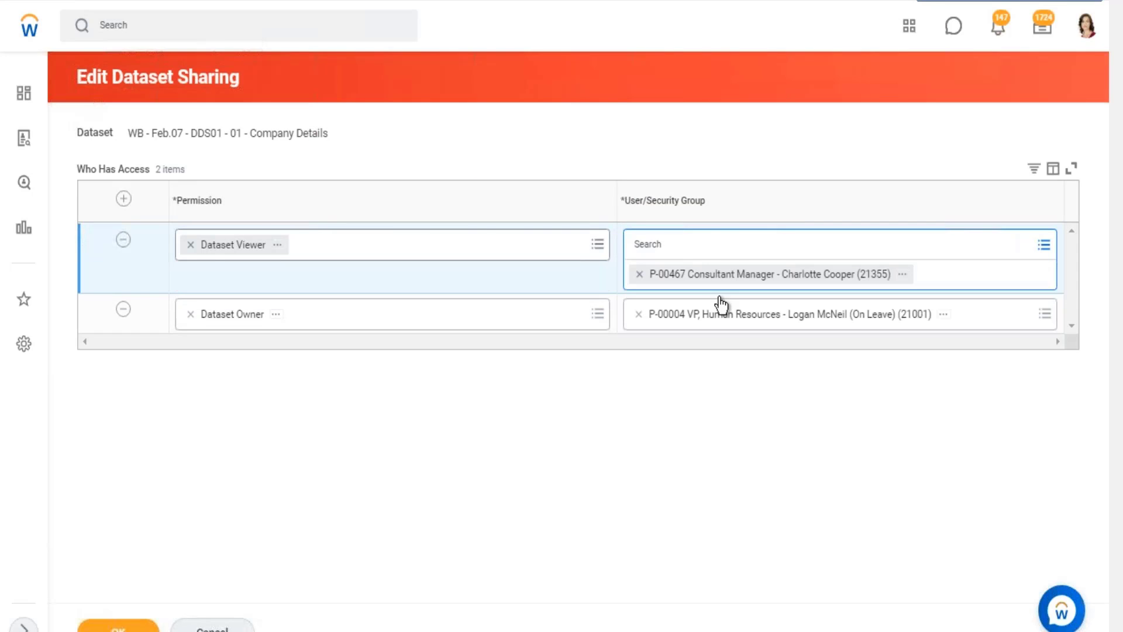
pyautogui.click(707, 371)
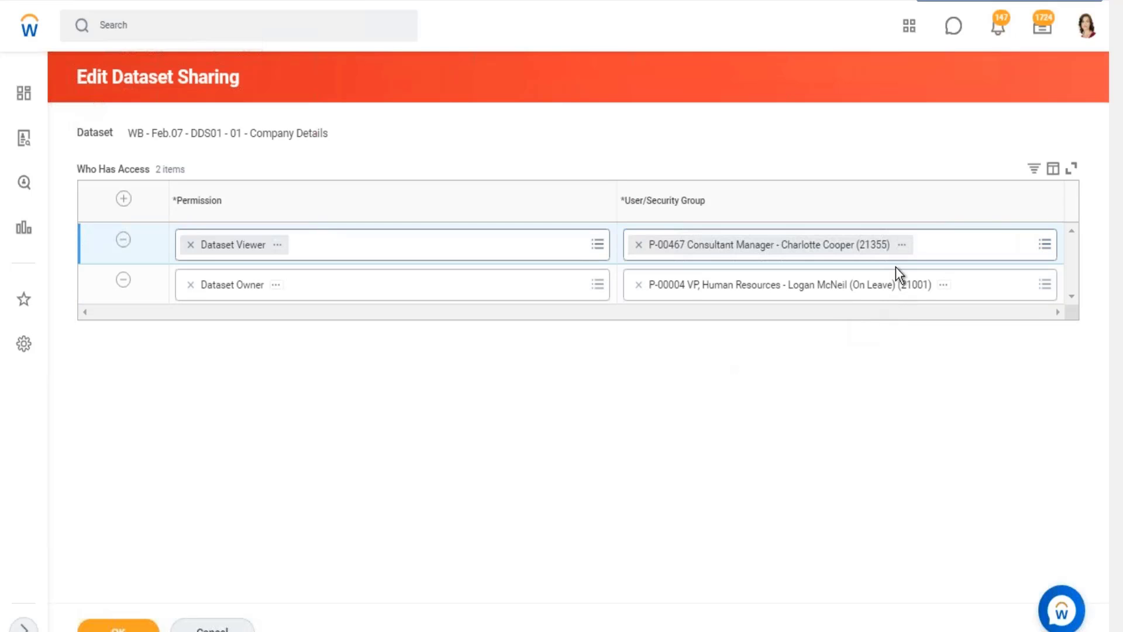
pyautogui.click(902, 251)
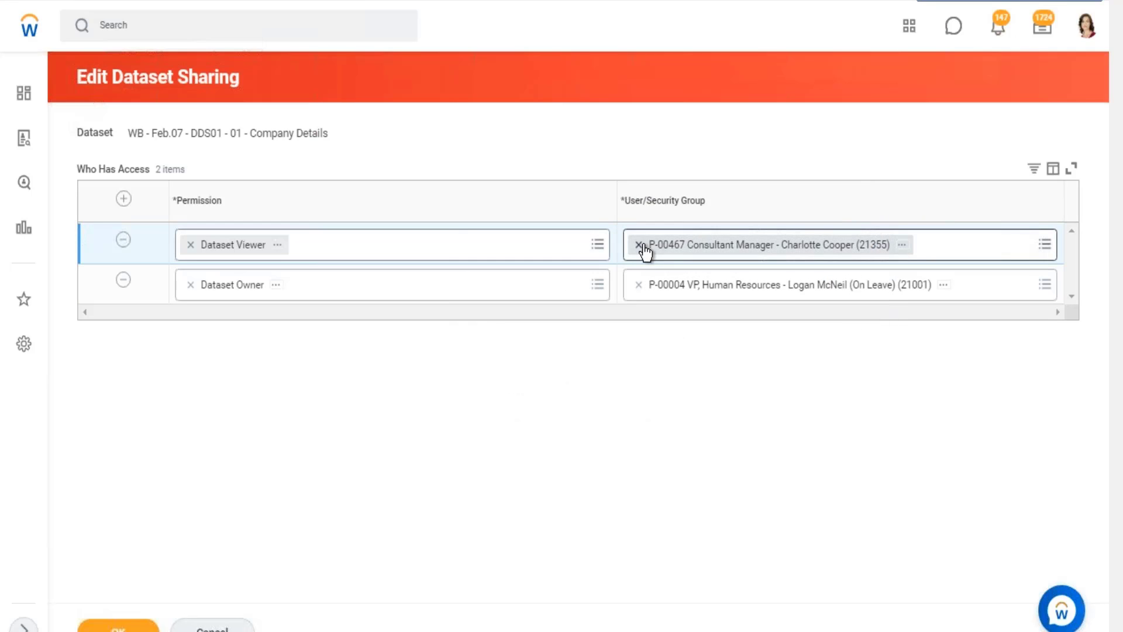
pyautogui.click(640, 245)
pyautogui.click(643, 246)
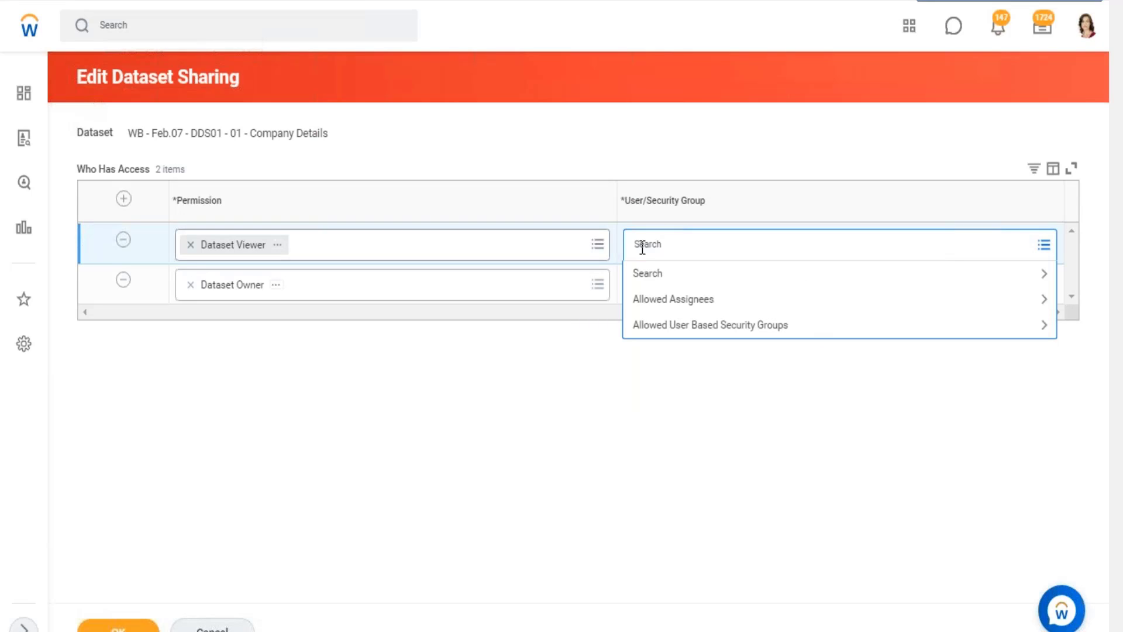
# Search the Dataset Viewer row's User/Security Group choices for "hr partner".
pyautogui.write('hr partner#')
pyautogui.press('Return')
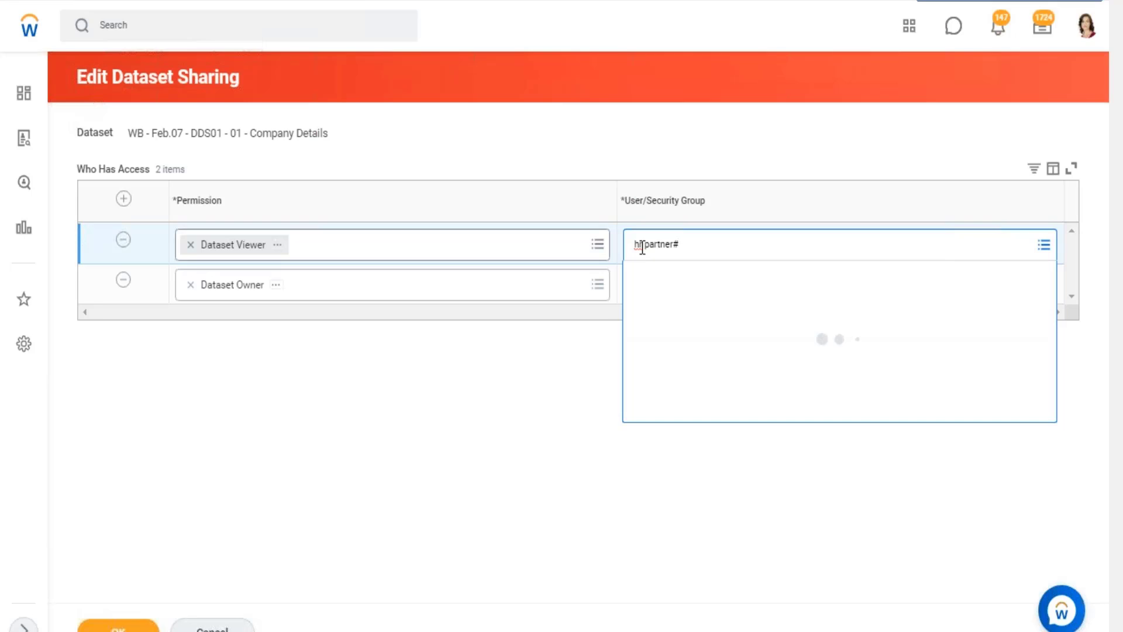
pyautogui.press('End')
pyautogui.press('BackSpace')
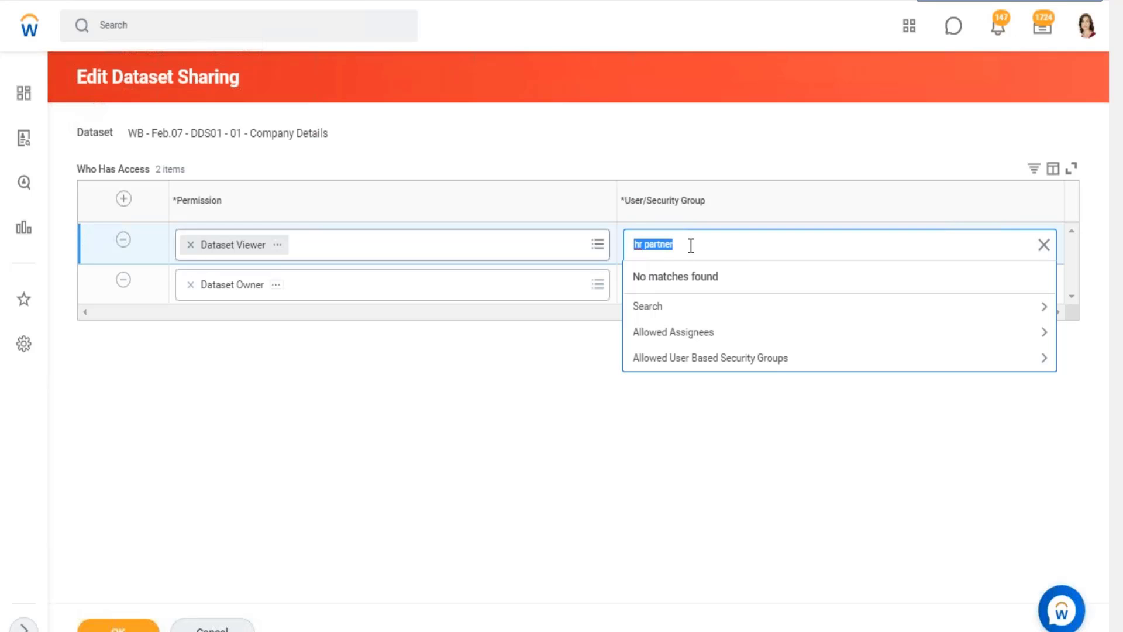
# Open the Maintain Assignable Roles task, discarding the sharing changes, and filter Role Name to entries containing "dataset".
pyautogui.click(175, 34)
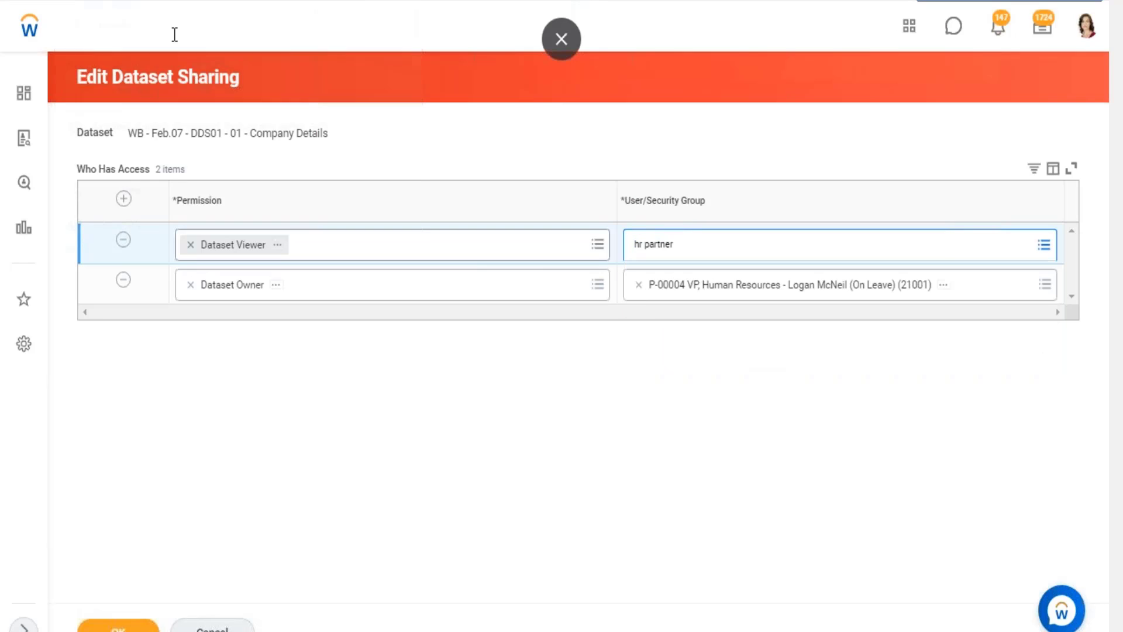
pyautogui.write('main a')
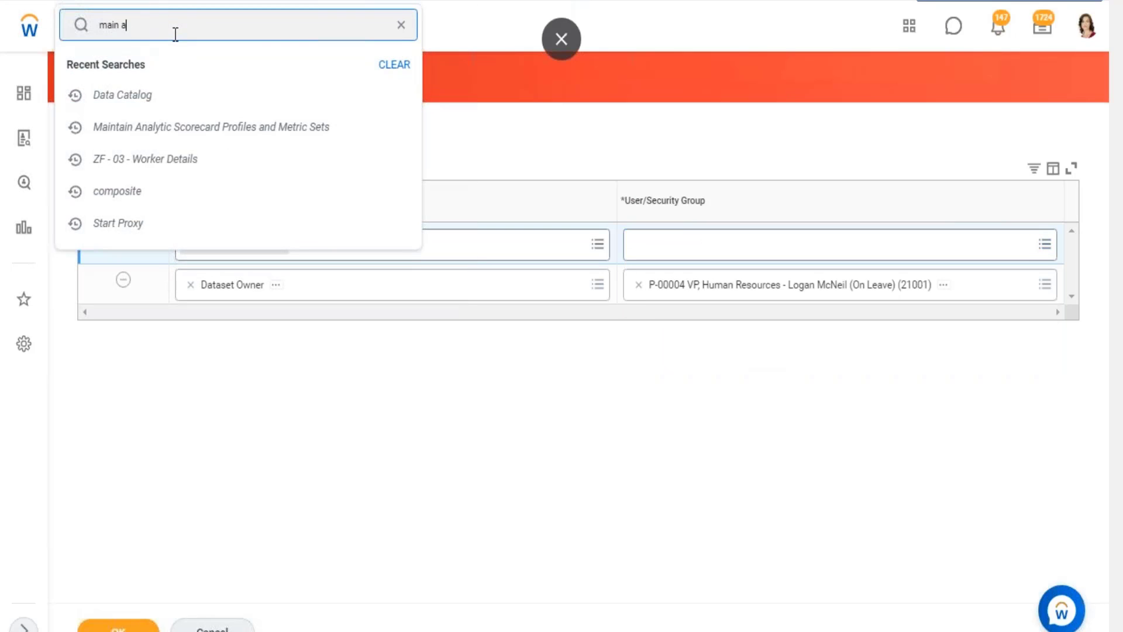
pyautogui.write('ssign role')
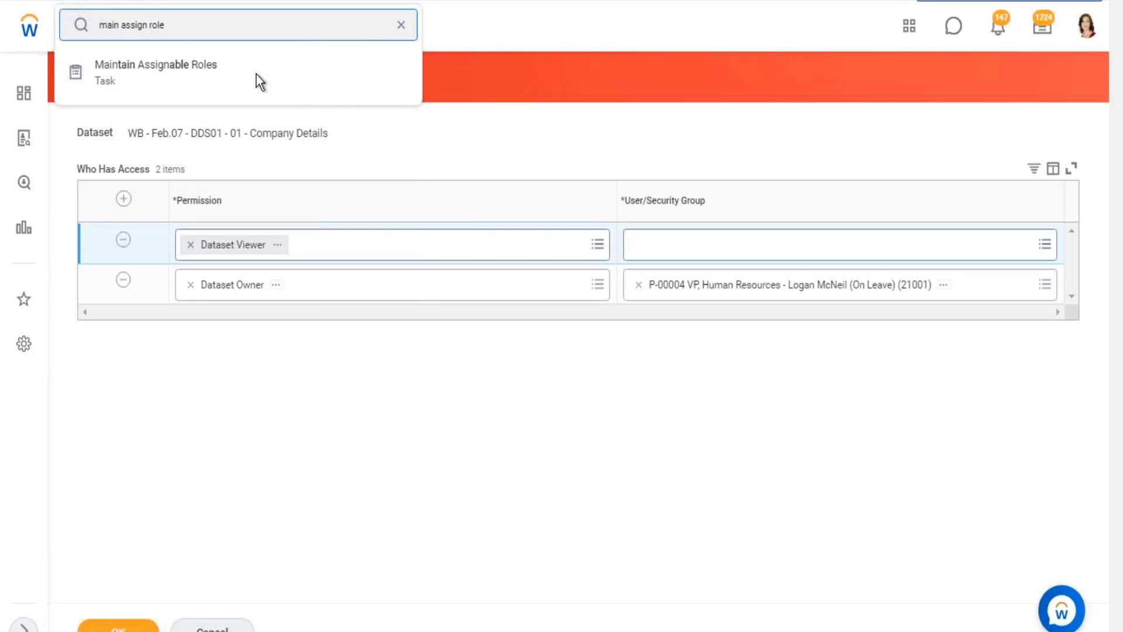
pyautogui.click(216, 81)
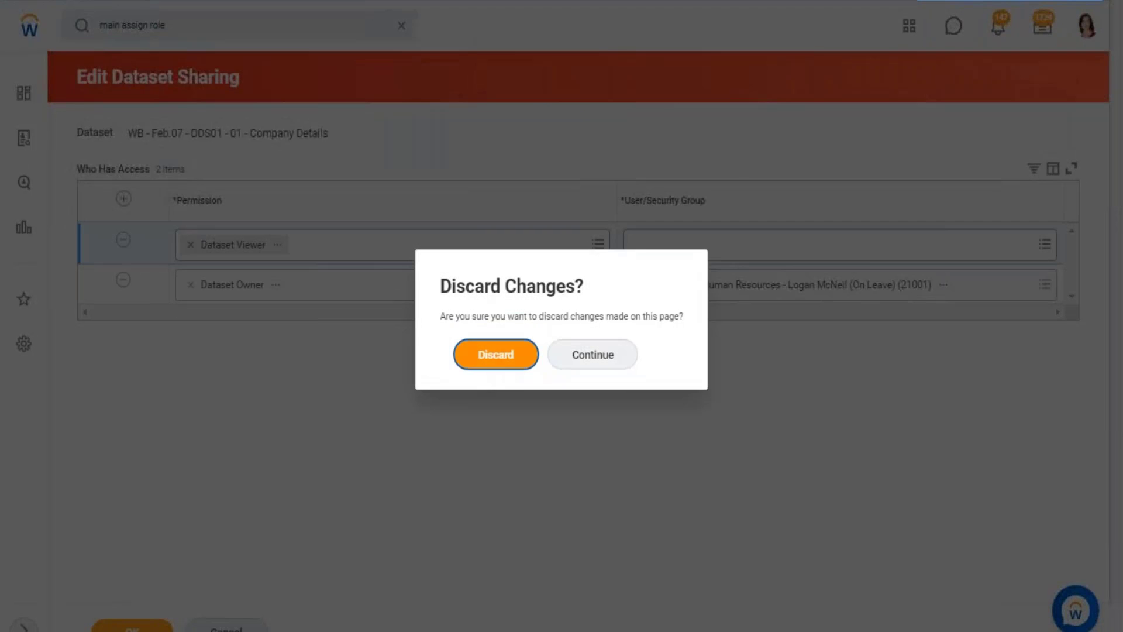
pyautogui.click(488, 359)
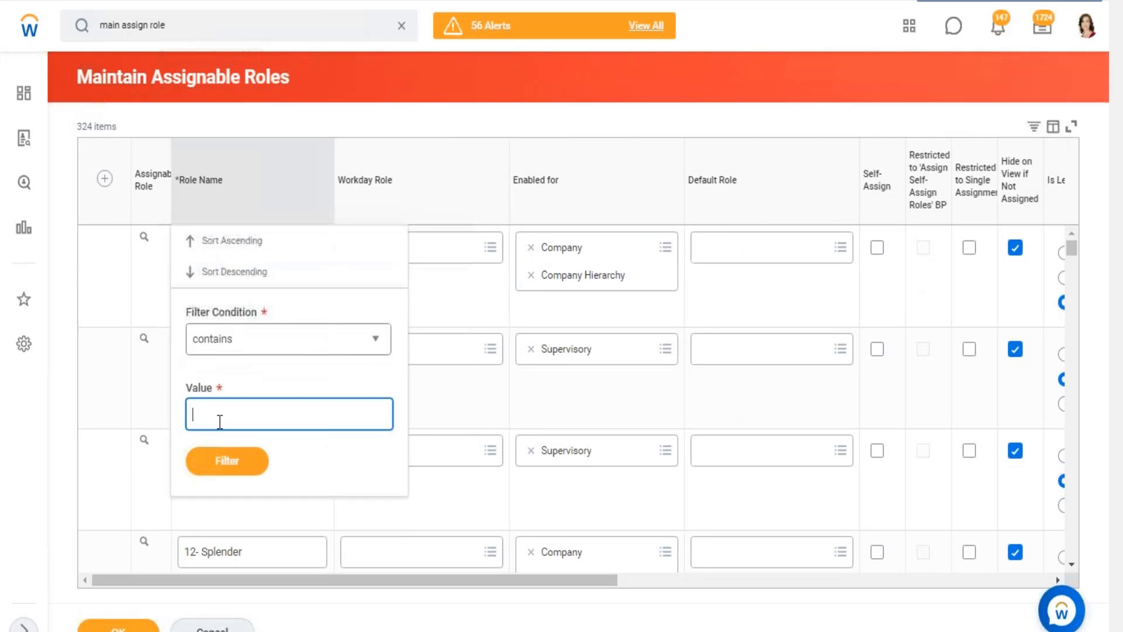
pyautogui.write('dataset')
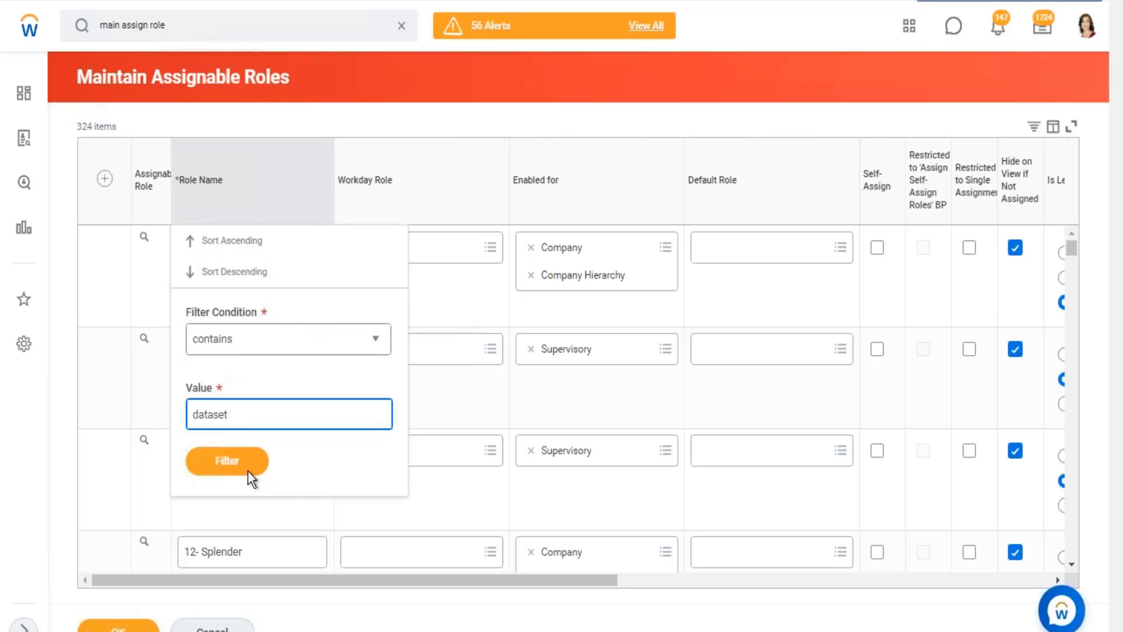
pyautogui.click(248, 468)
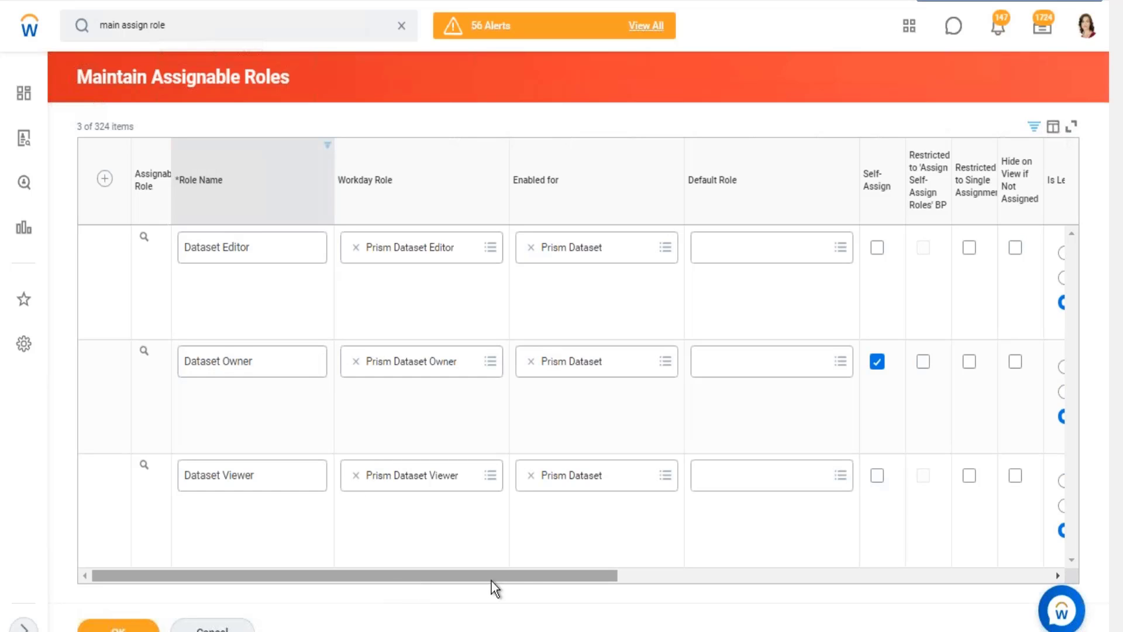
# Examine the Role Assignees Restricted to setting for the Dataset Editor, Dataset Owner and Dataset Viewer roles.
pyautogui.moveTo(492, 581); pyautogui.dragTo(918, 567)
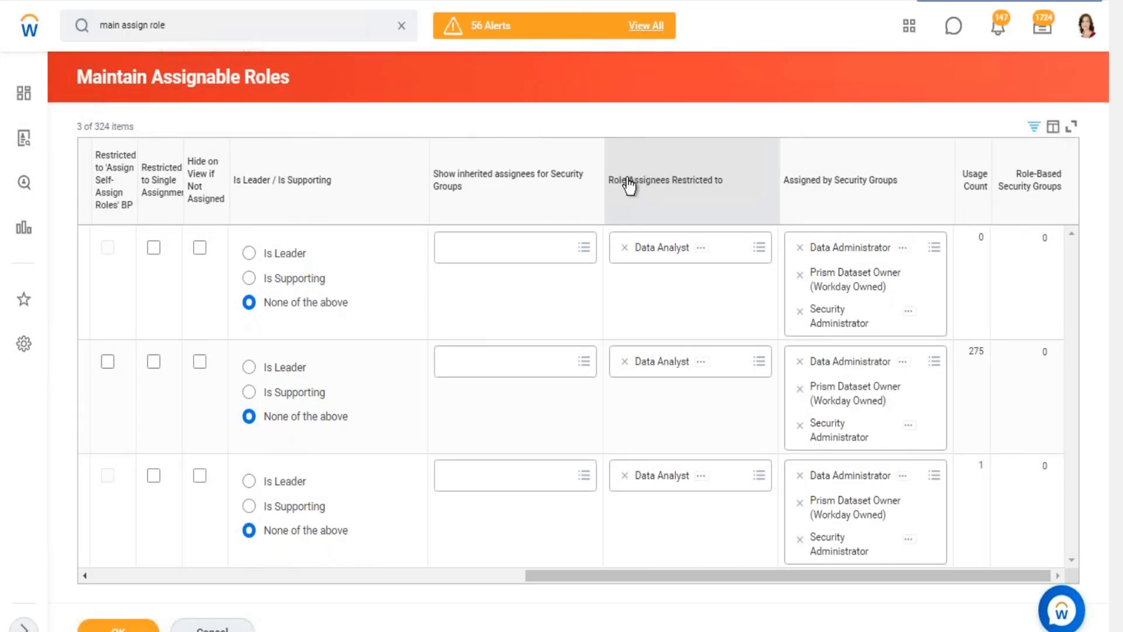
pyautogui.moveTo(628, 180); pyautogui.dragTo(731, 182)
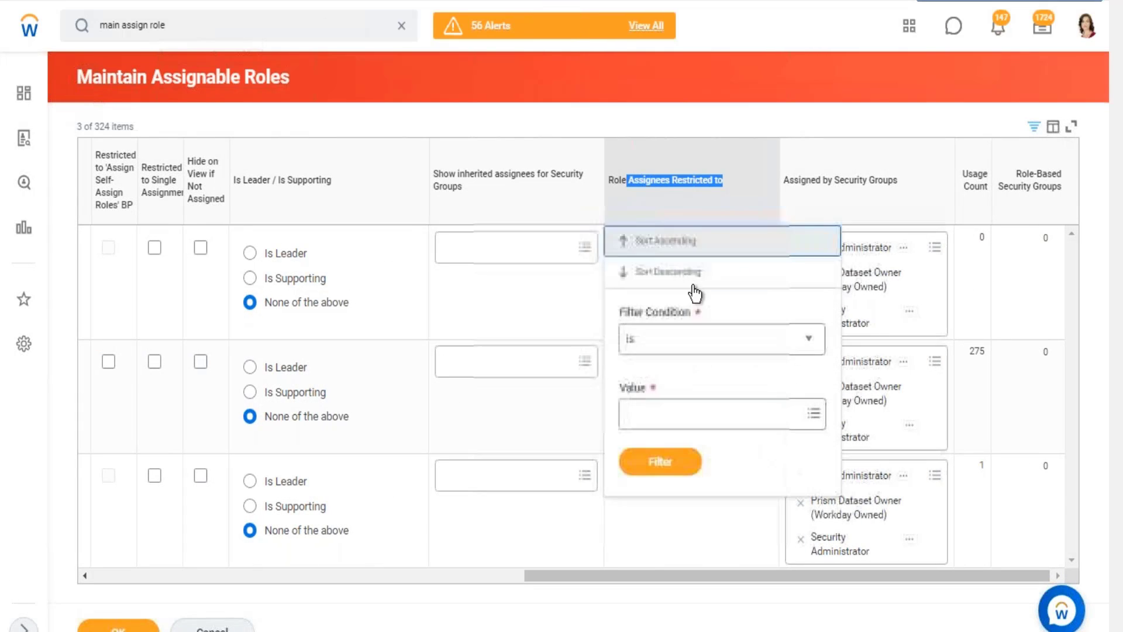
pyautogui.click(738, 189)
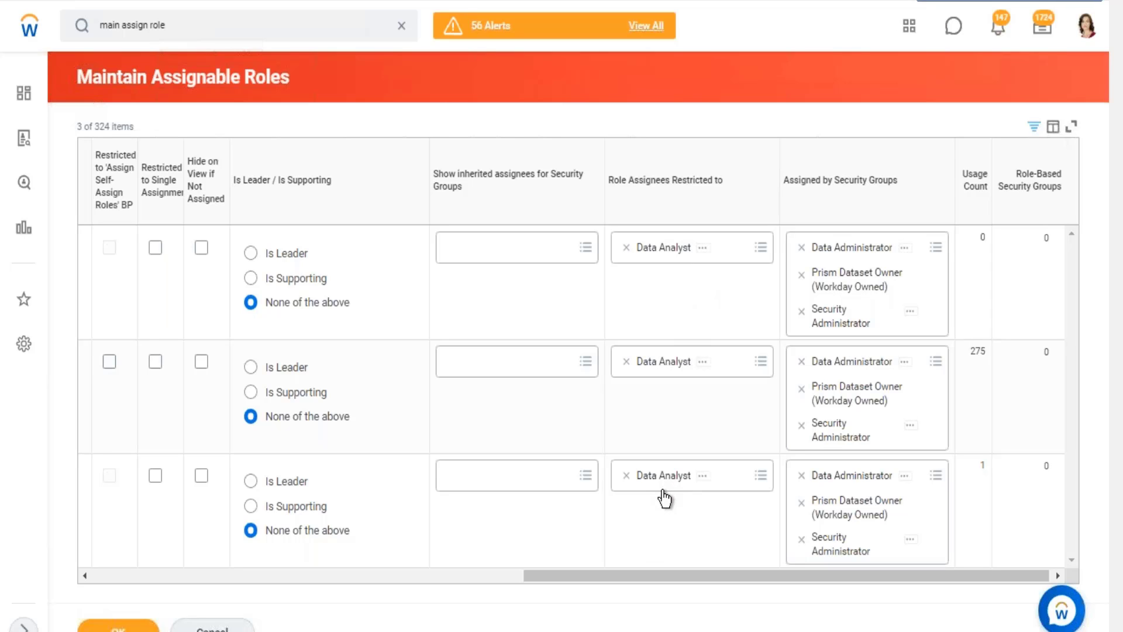
pyautogui.moveTo(664, 492)
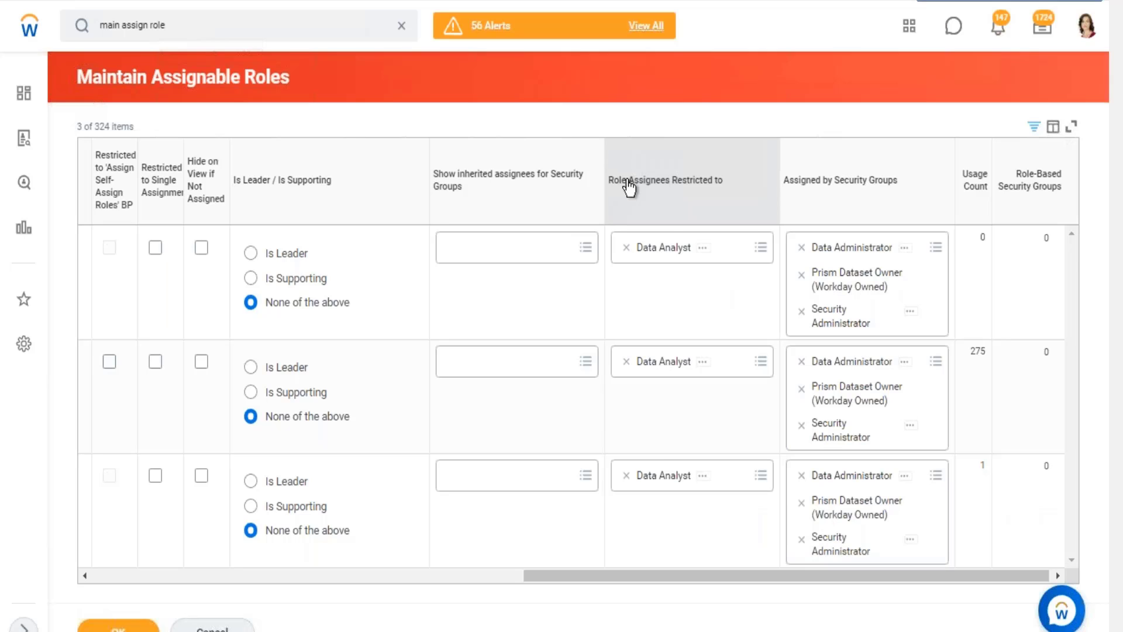
pyautogui.hscroll(-2, 251, 581)
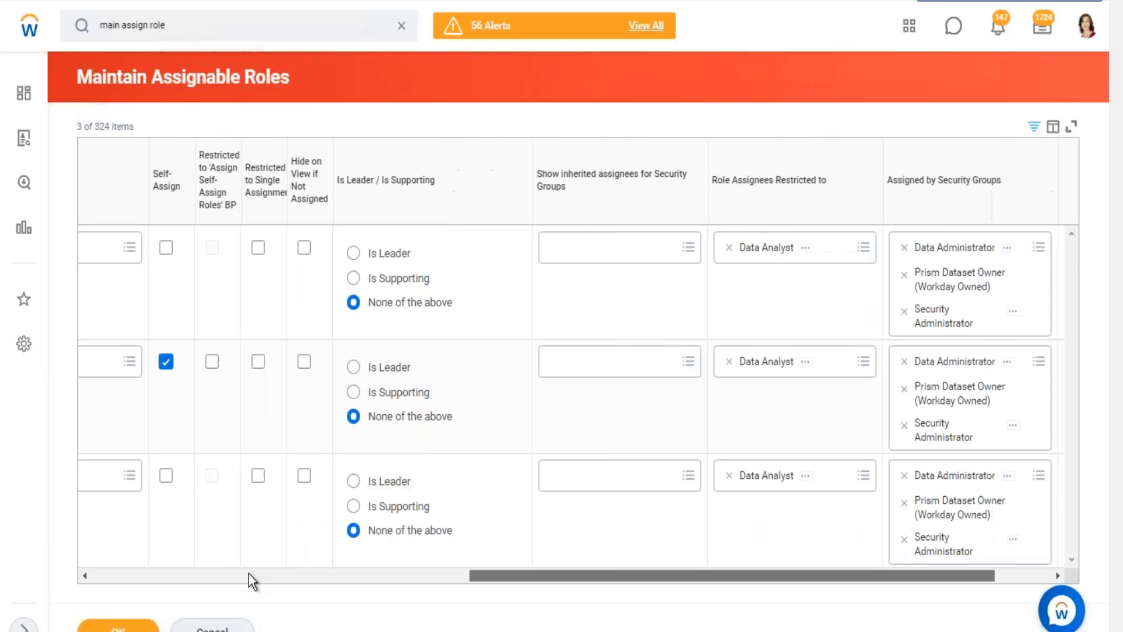
pyautogui.hscroll(-5, 252, 581)
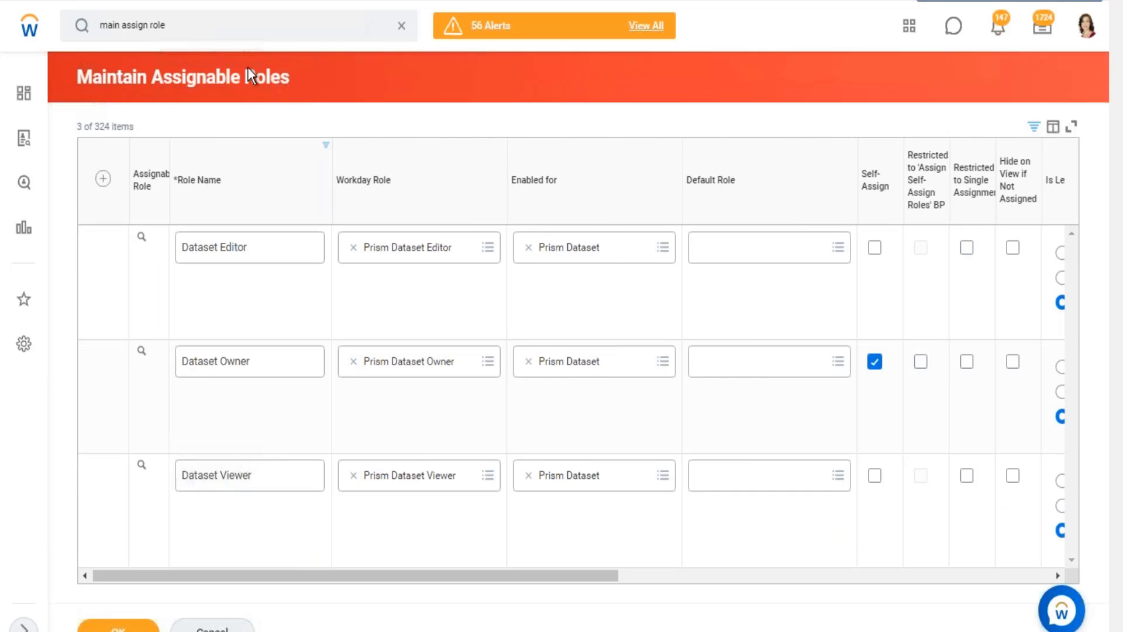
pyautogui.moveTo(248, 75); pyautogui.dragTo(132, 75)
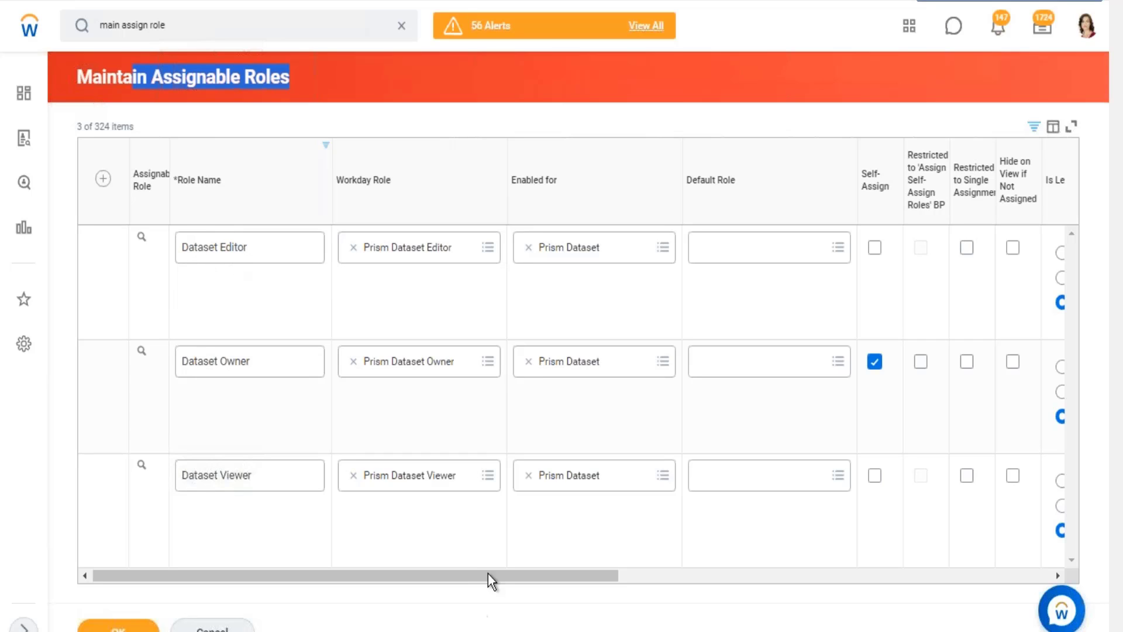
pyautogui.click(831, 574)
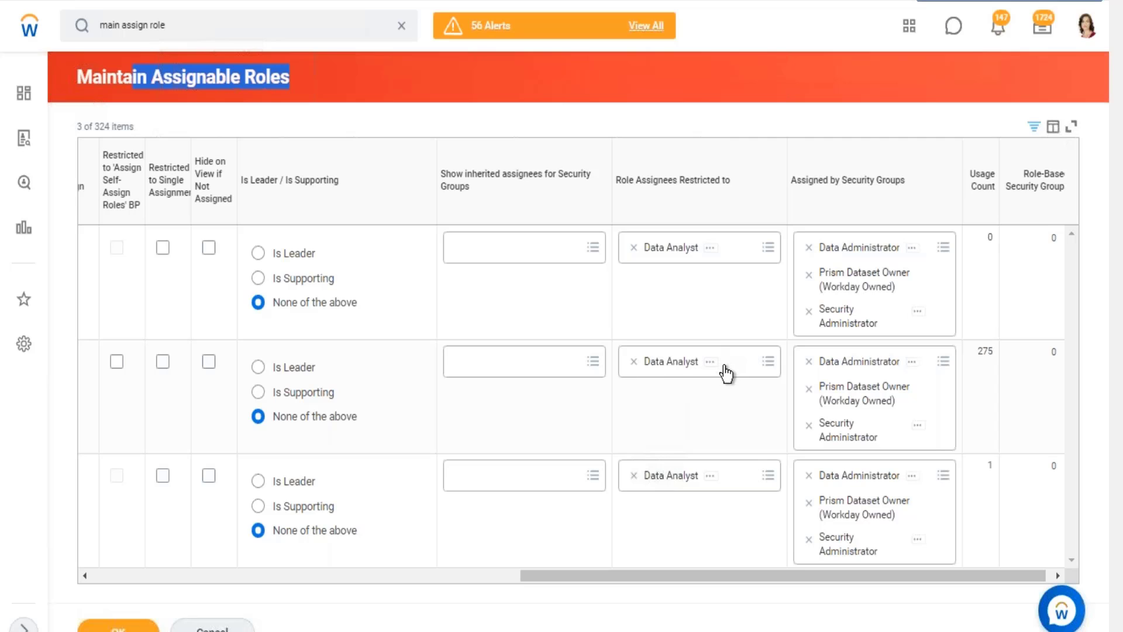
pyautogui.moveTo(627, 186); pyautogui.dragTo(711, 194)
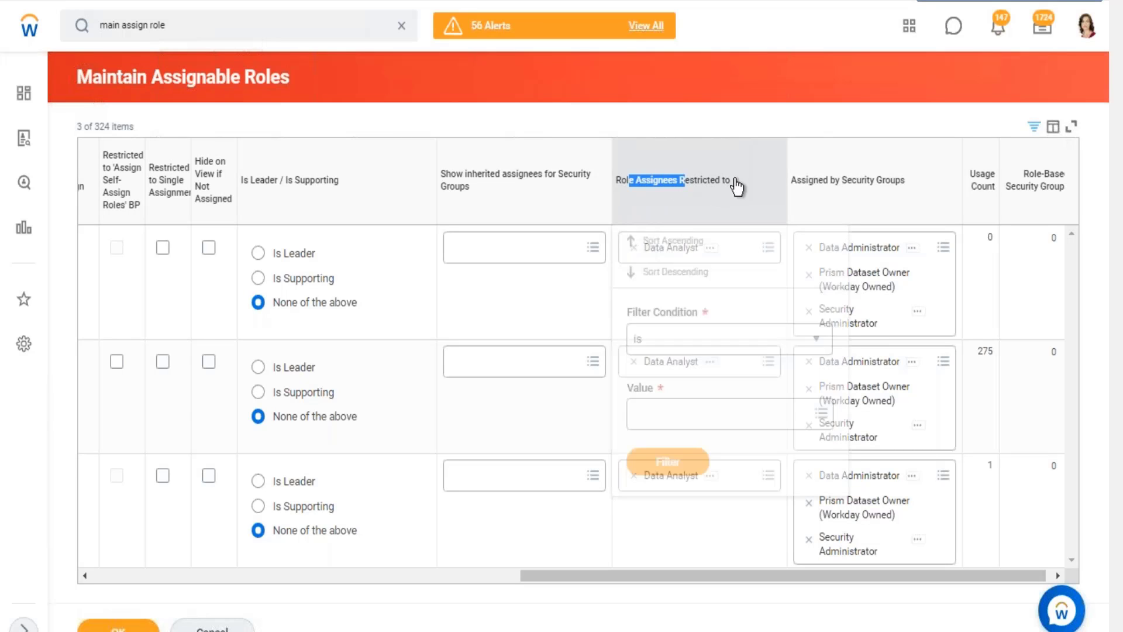
pyautogui.click(771, 111)
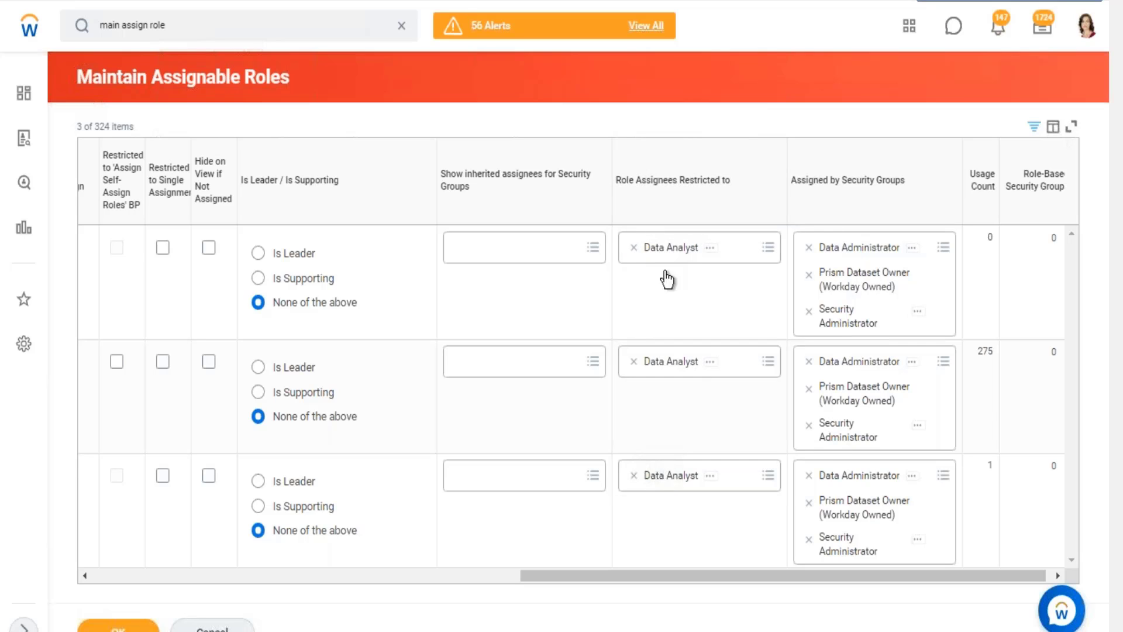
pyautogui.moveTo(624, 575); pyautogui.dragTo(26, 620)
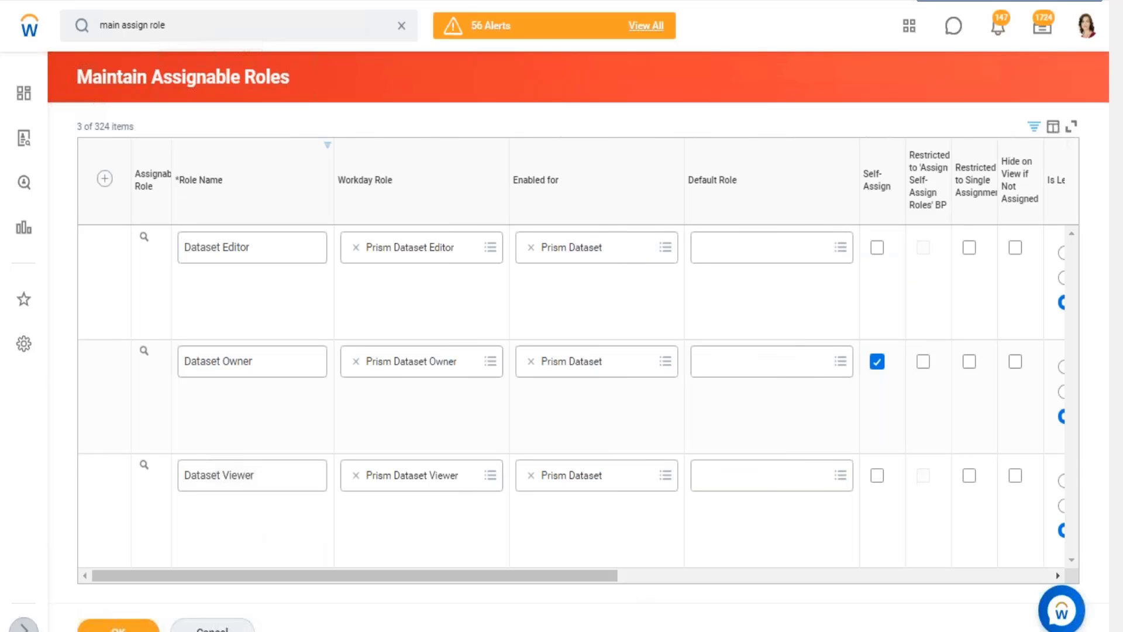
# Return to the Data Catalog, view the WB - Feb.07 - DDS01 - 01 - Company Details dataset and open Edit Dataset Sharing.
pyautogui.click(408, 32)
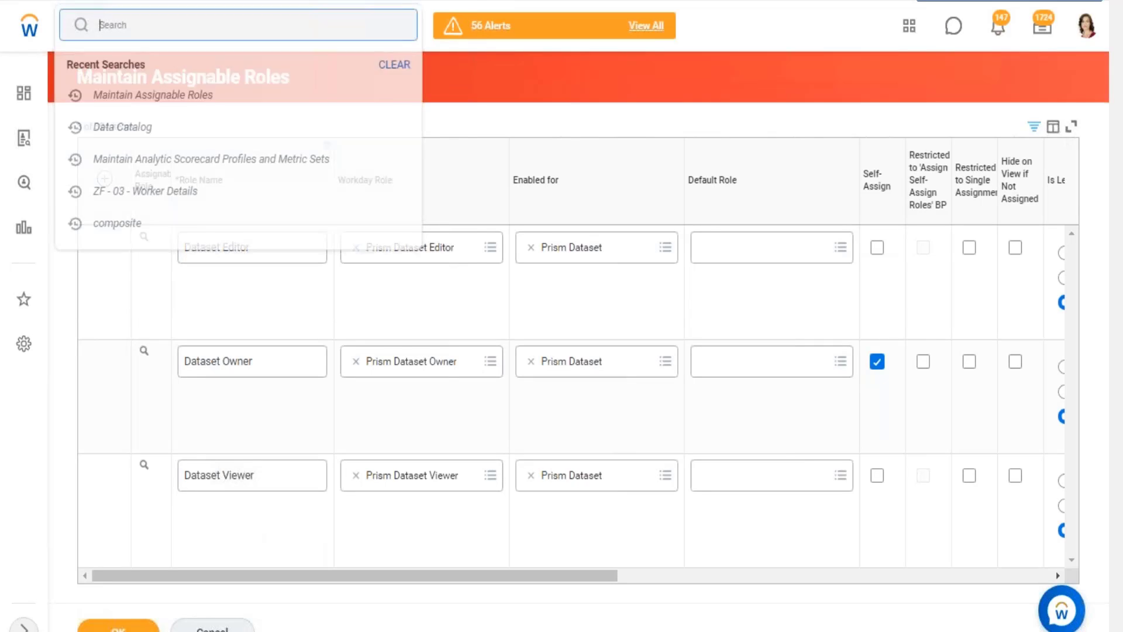
pyautogui.click(135, 130)
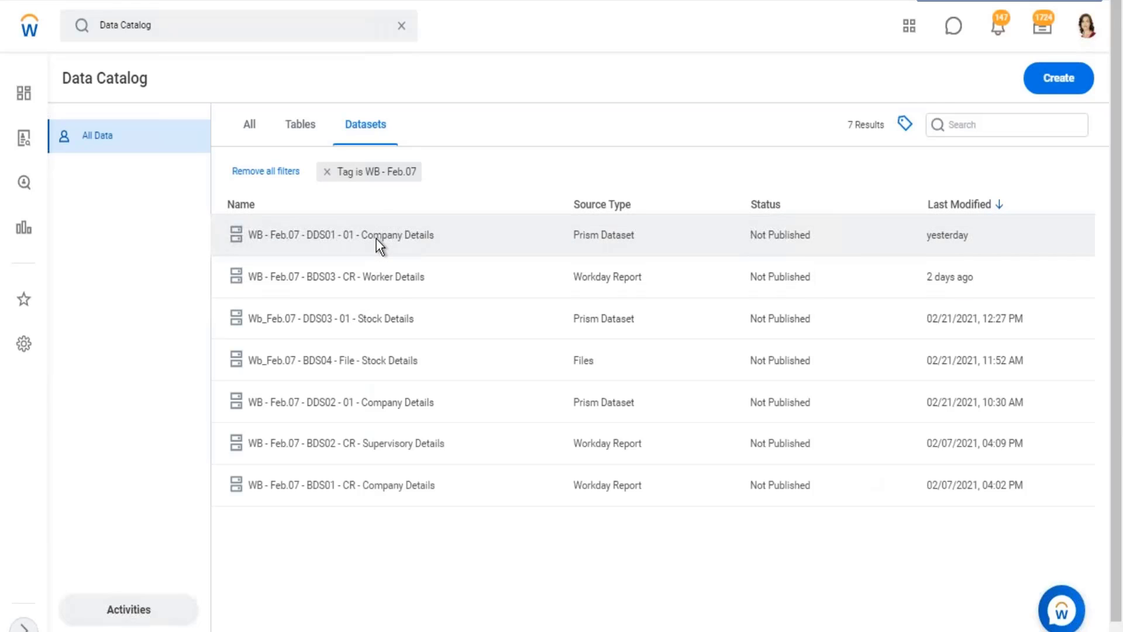
pyautogui.click(376, 239)
pyautogui.rightClick(375, 237)
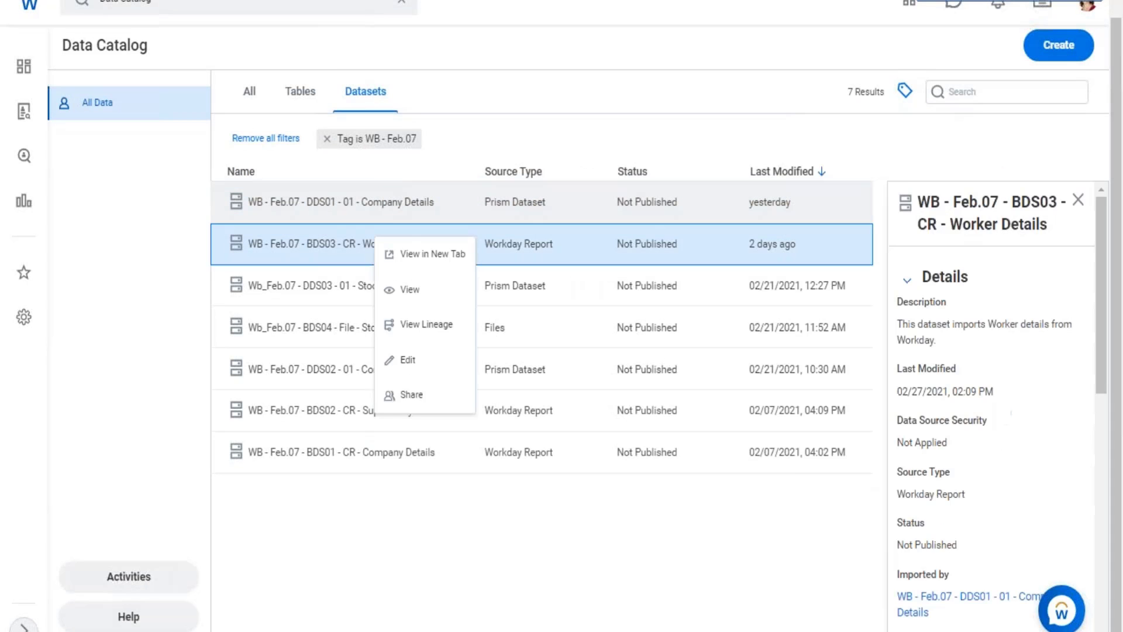
pyautogui.click(387, 197)
pyautogui.rightClick(387, 197)
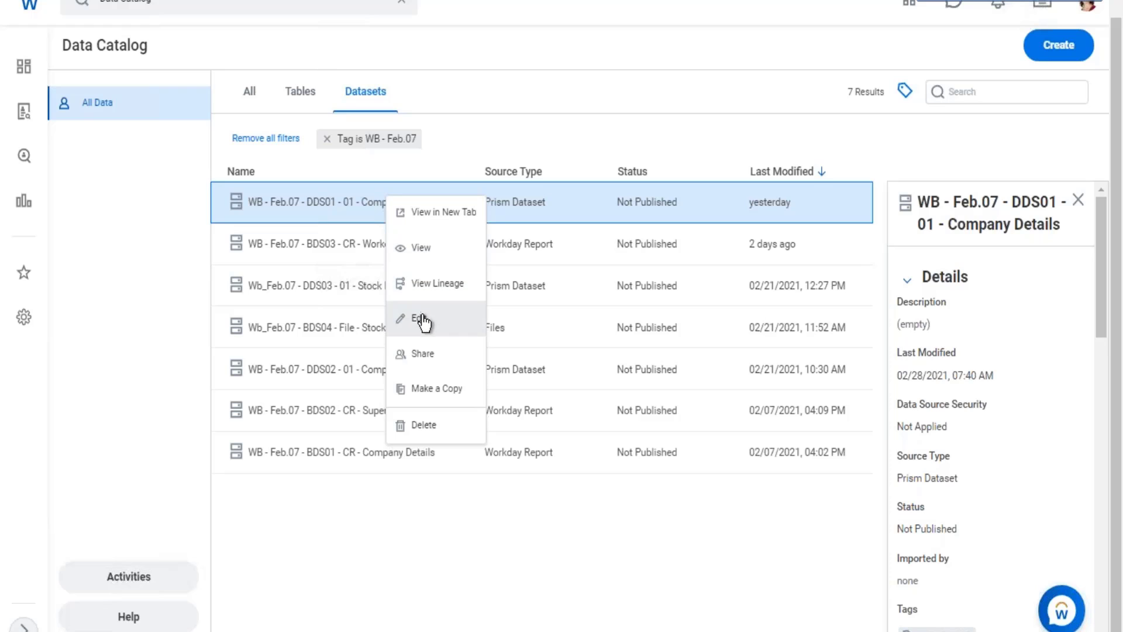
pyautogui.click(421, 249)
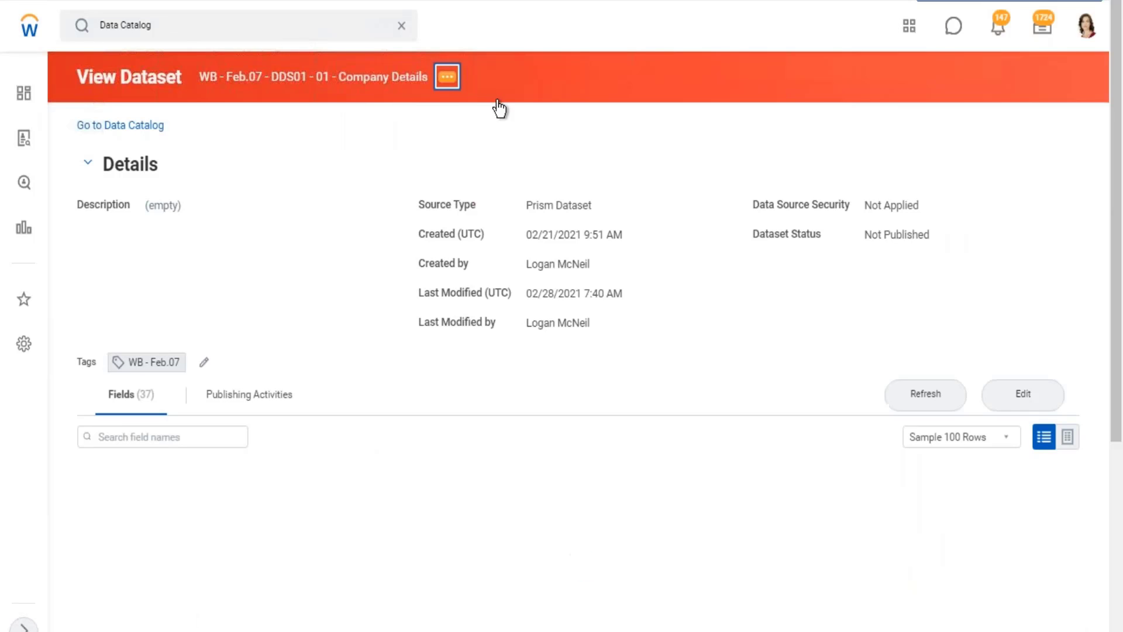
pyautogui.click(447, 77)
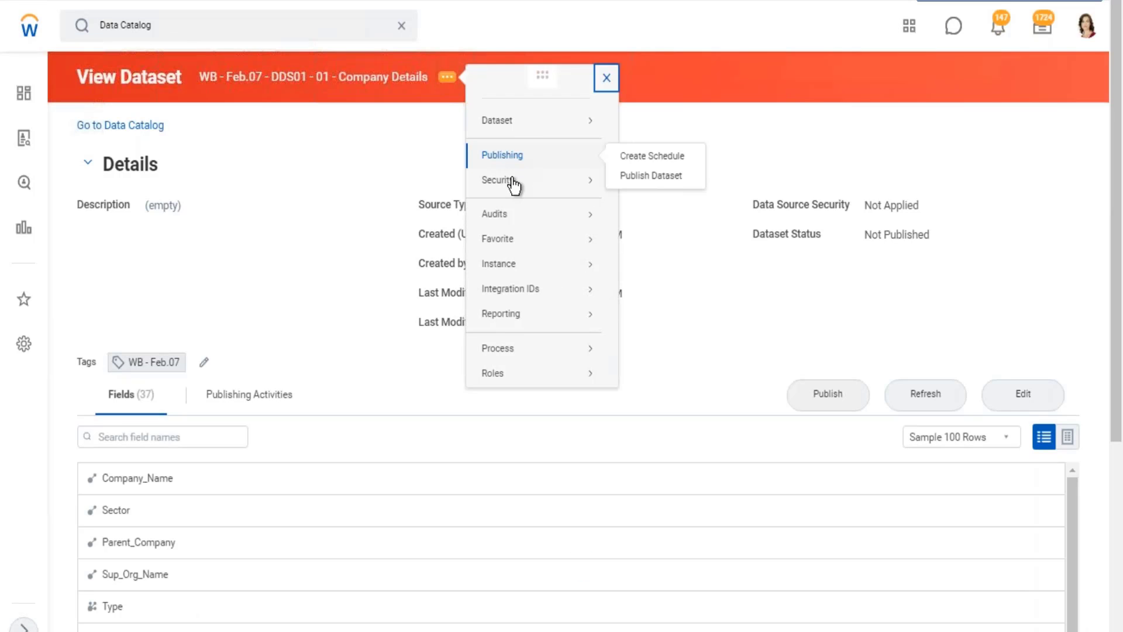
pyautogui.moveTo(513, 185)
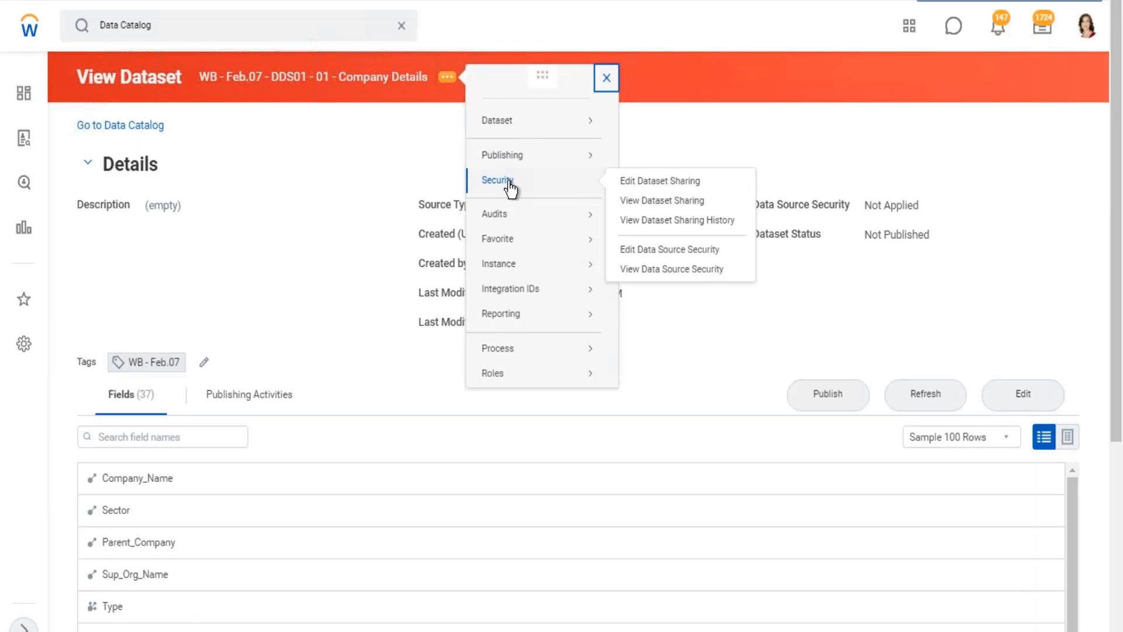
pyautogui.click(660, 182)
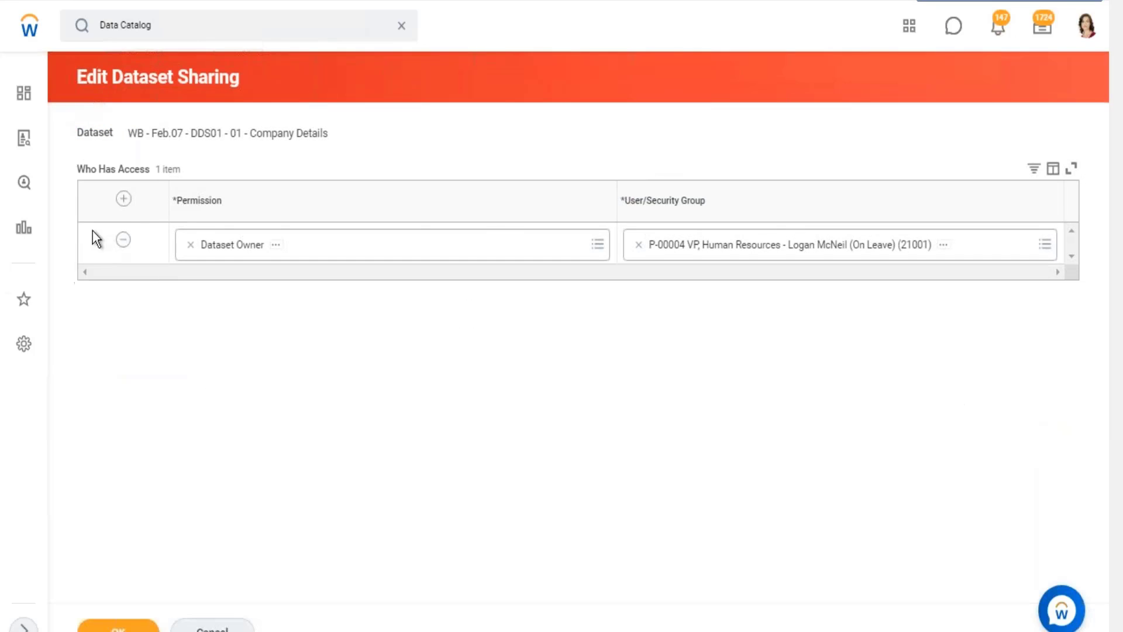
# Add a sharing row with the Dataset Editor permission and browse its Allowed User Based Security Groups.
pyautogui.click(123, 198)
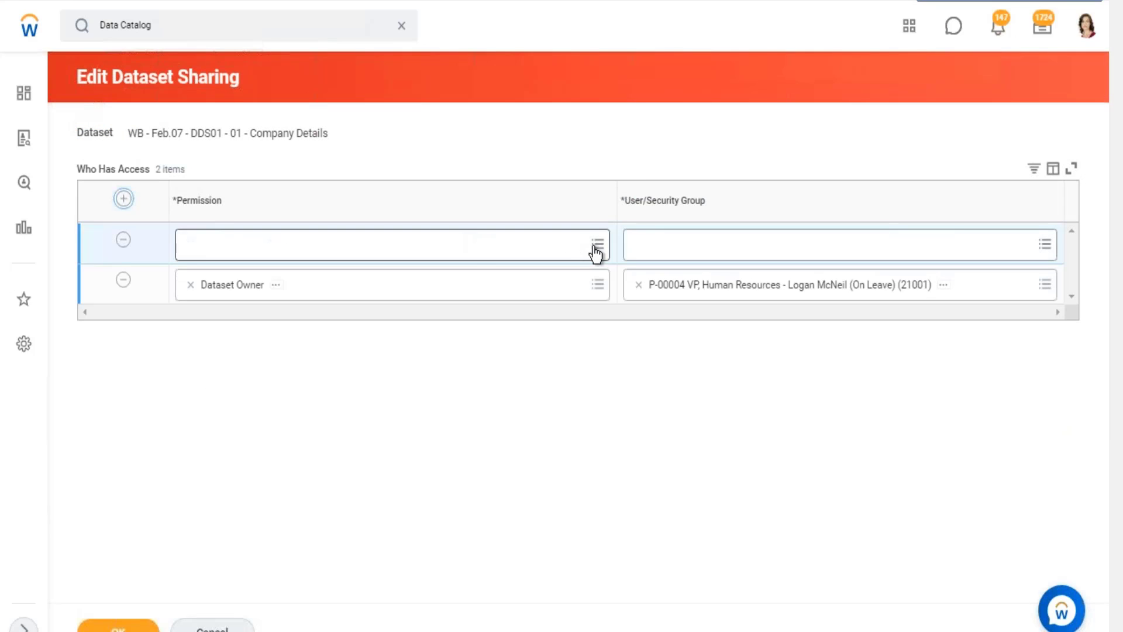
pyautogui.click(596, 244)
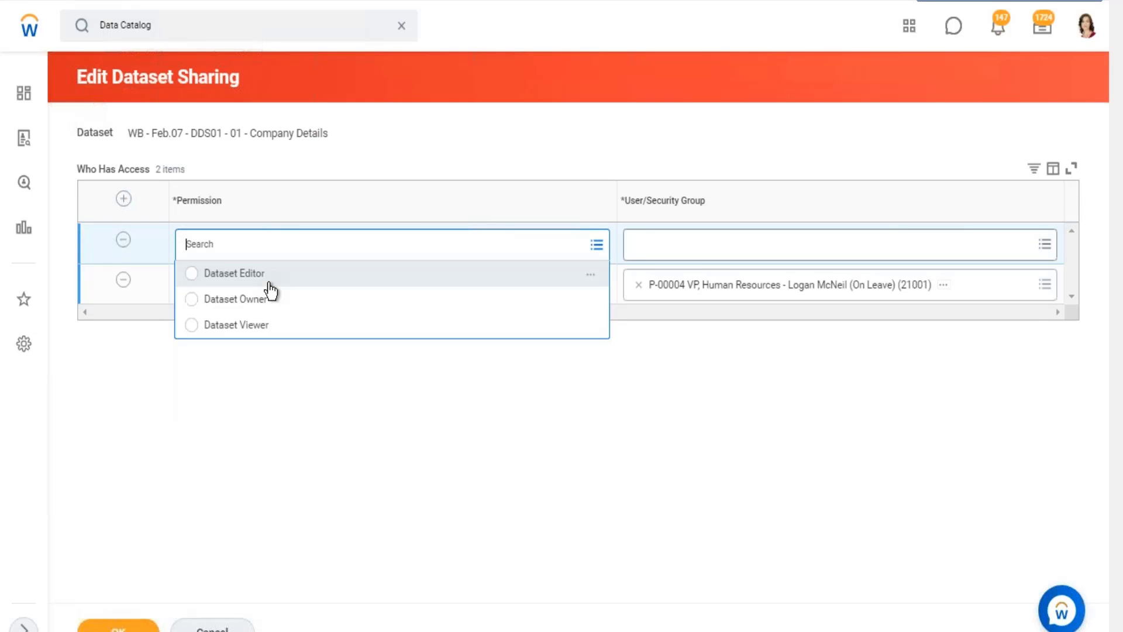
pyautogui.click(1044, 244)
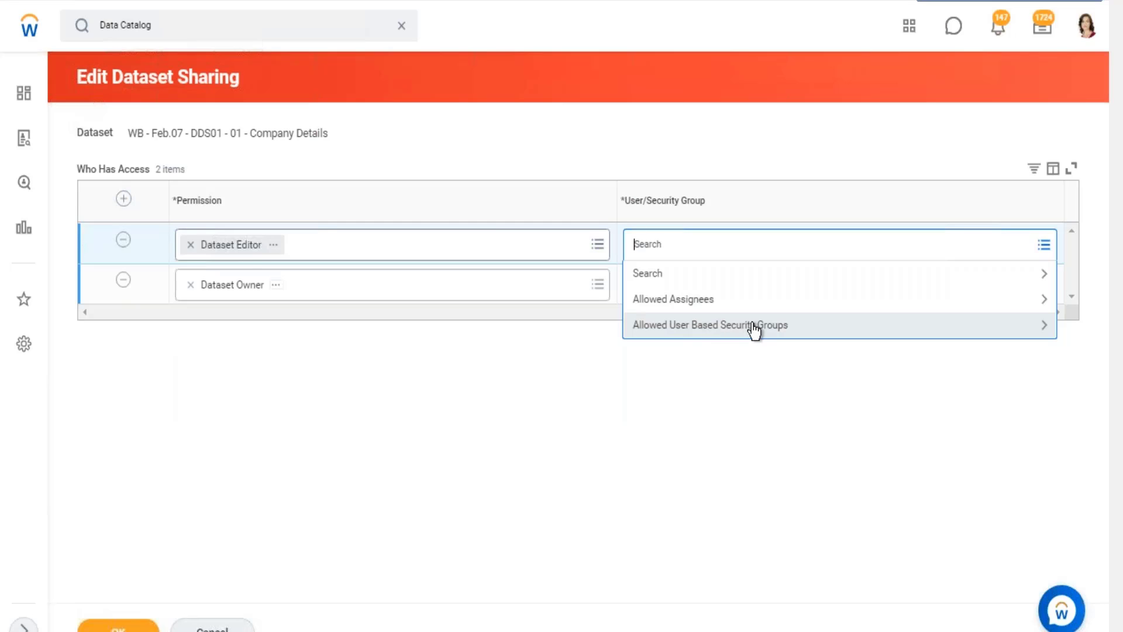
pyautogui.click(754, 328)
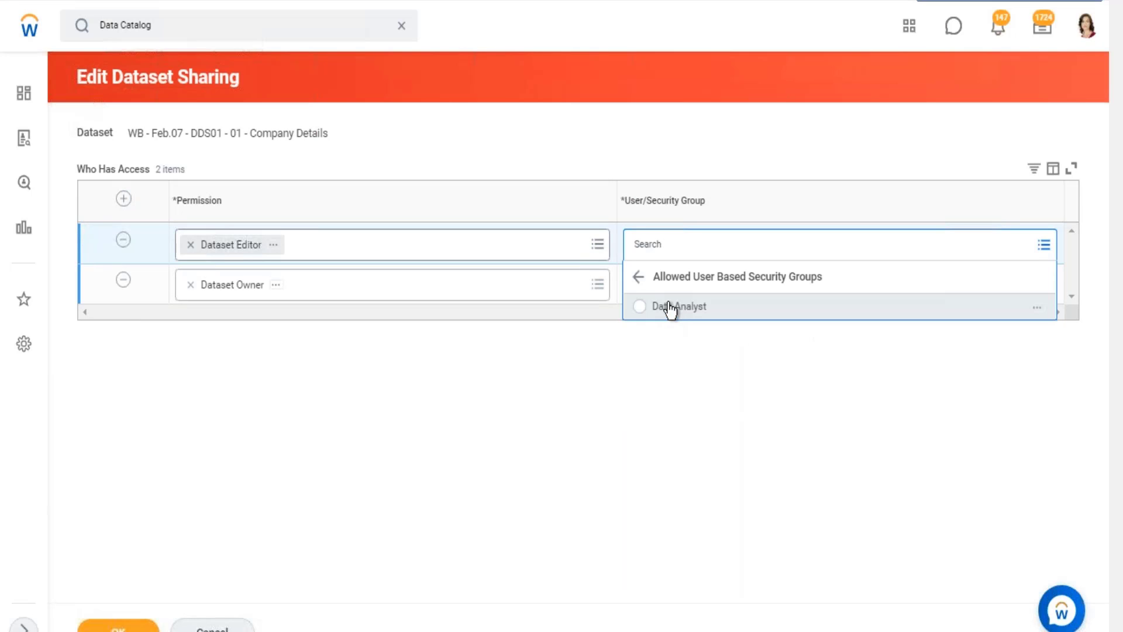
pyautogui.click(671, 307)
pyautogui.press('Return')
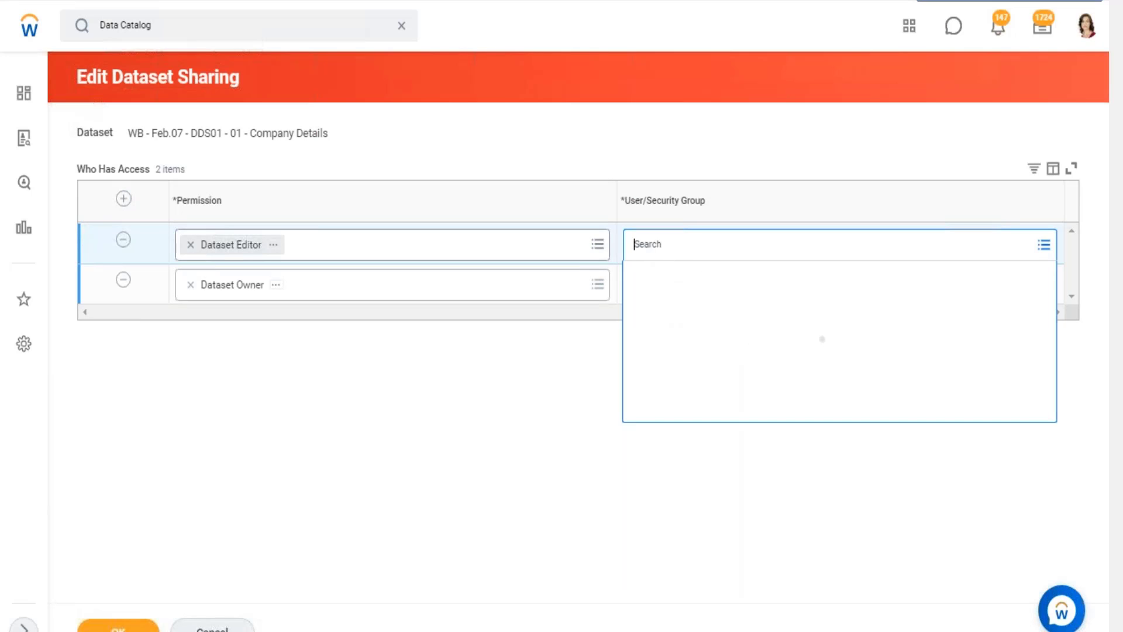
# Search the Dataset Editor row's User/Security Group choices for "hr admin", select HR Administrator and try to submit the sharing changes.
pyautogui.write('hr admin')
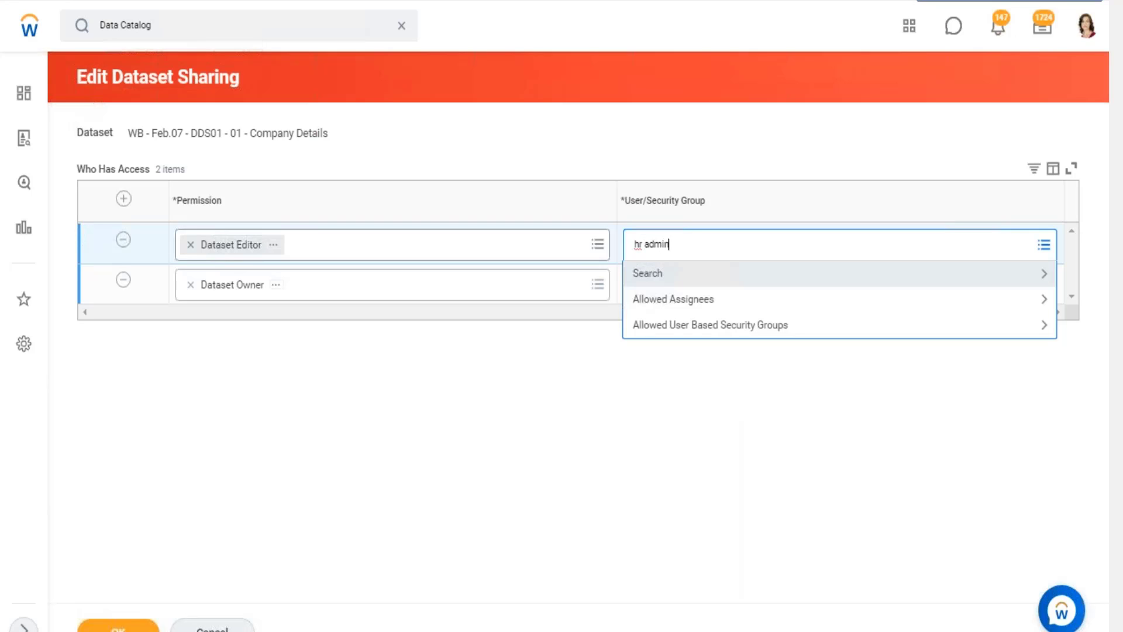
pyautogui.press('Return')
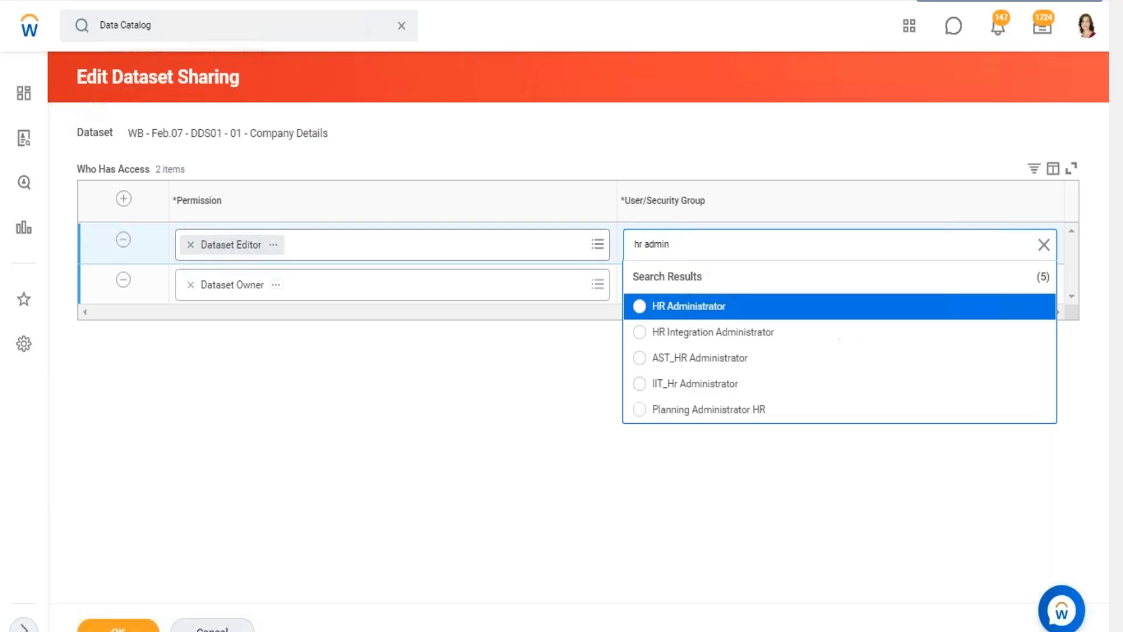
pyautogui.click(641, 307)
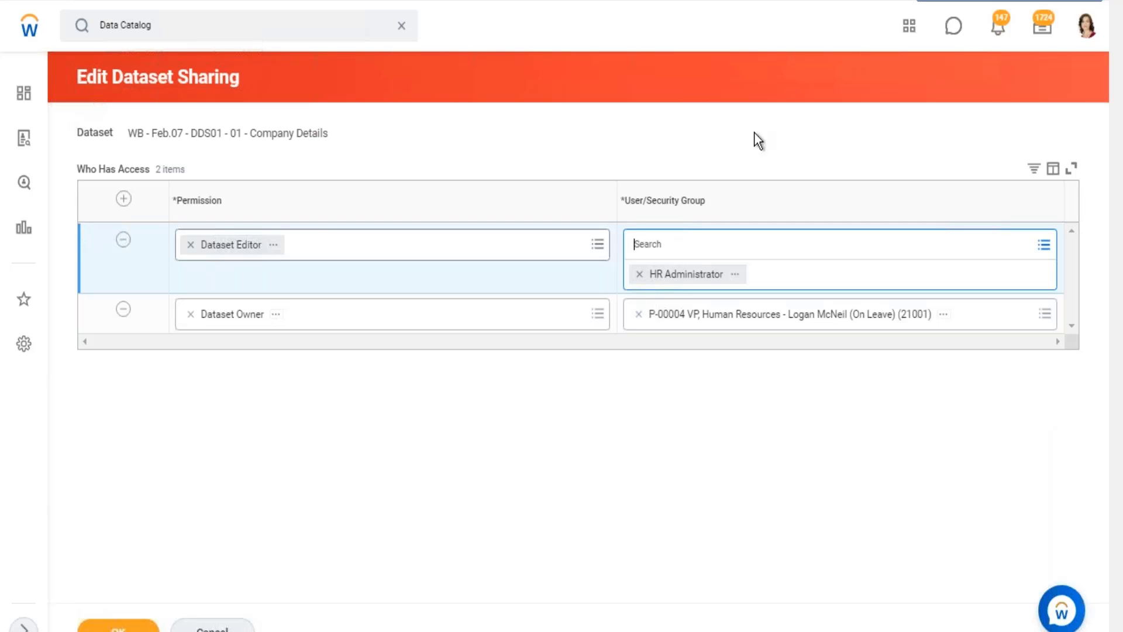
pyautogui.click(118, 626)
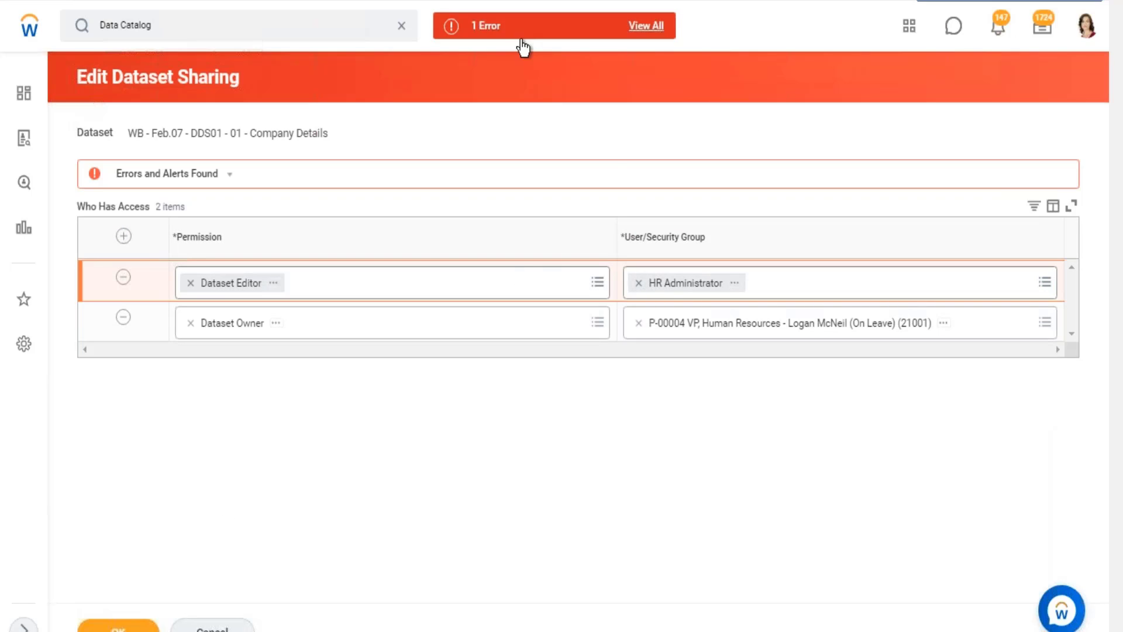
# Open the error details for the Dataset Editor row and examine the message about role assignees.
pyautogui.click(529, 31)
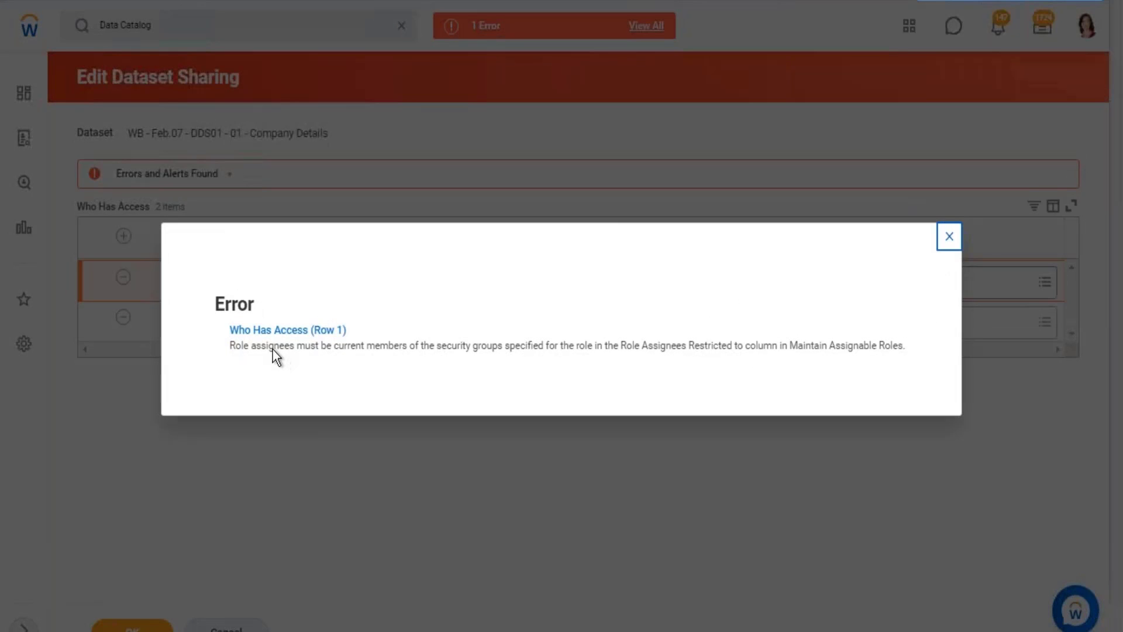
pyautogui.moveTo(274, 346); pyautogui.dragTo(588, 347)
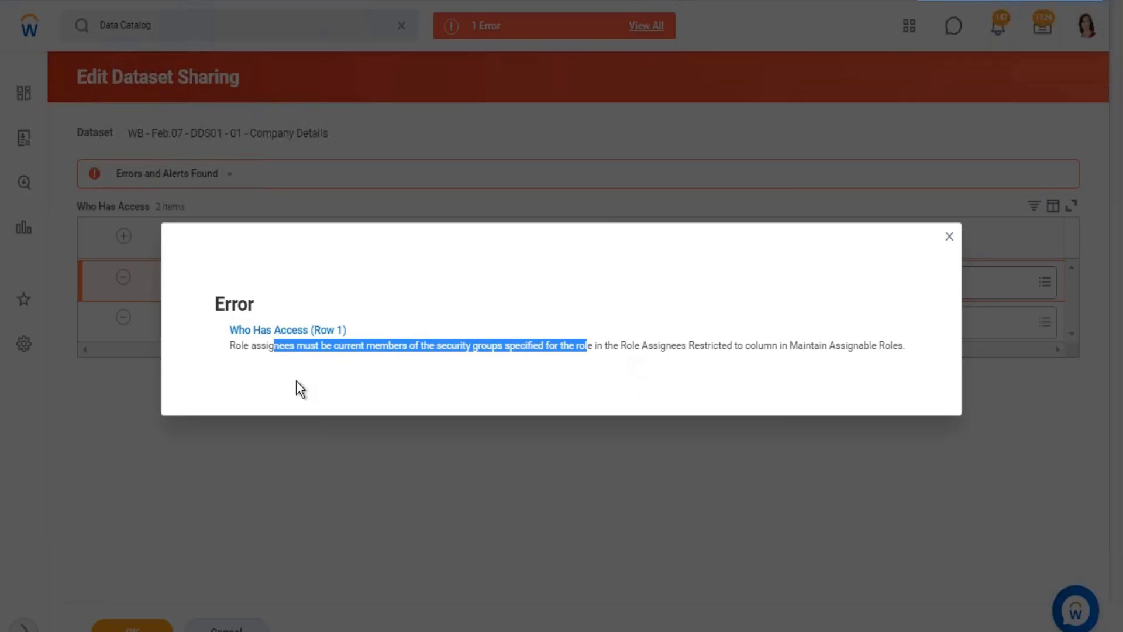
pyautogui.moveTo(621, 345); pyautogui.dragTo(764, 347)
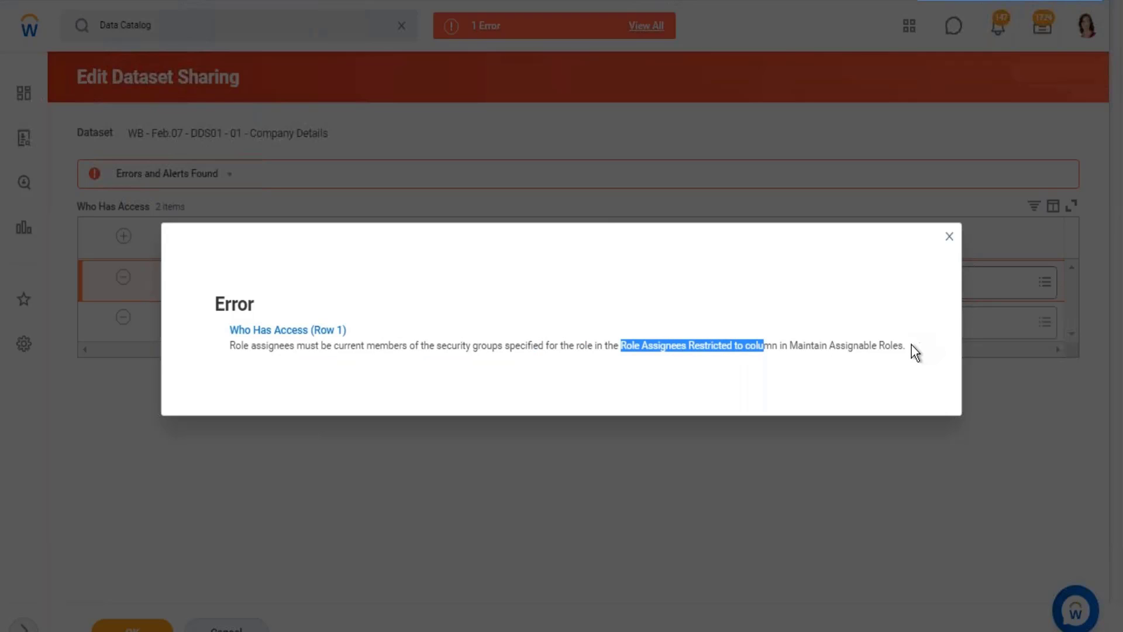
pyautogui.moveTo(912, 346); pyautogui.dragTo(789, 348)
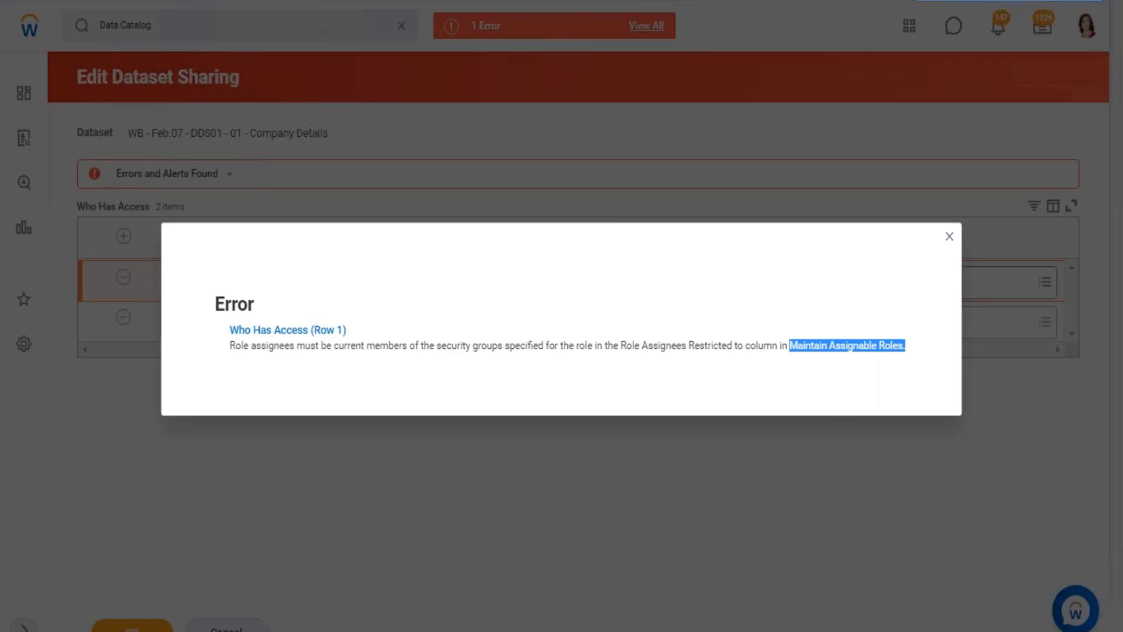
# Close the error details and discard the pending sharing changes for the Company Details dataset.
pyautogui.press('Escape')
pyautogui.click(234, 627)
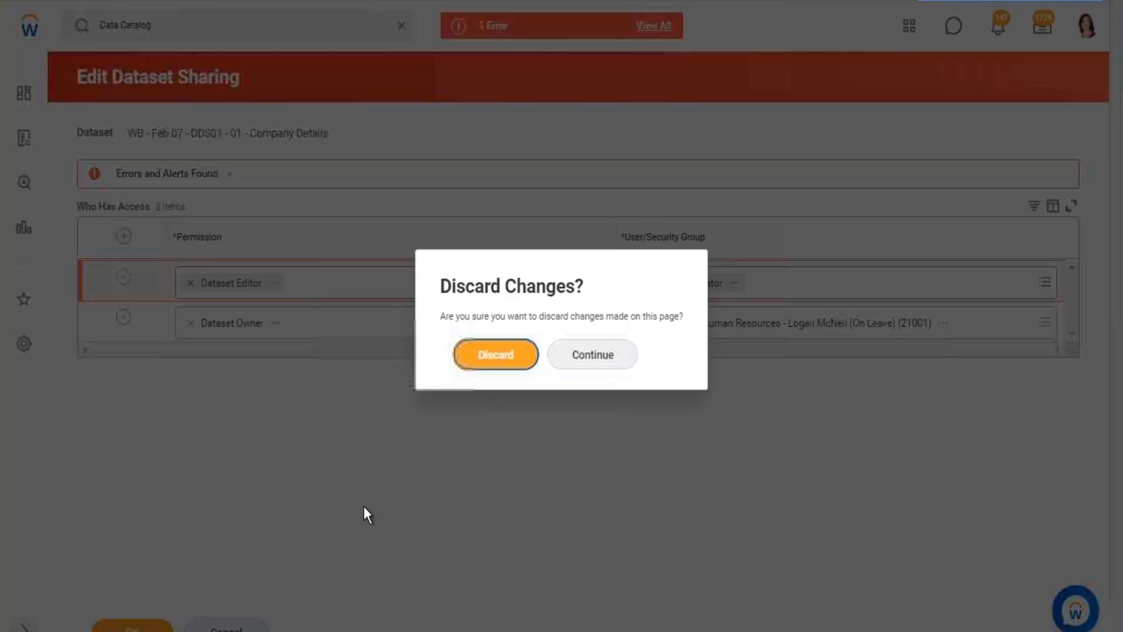
pyautogui.click(480, 353)
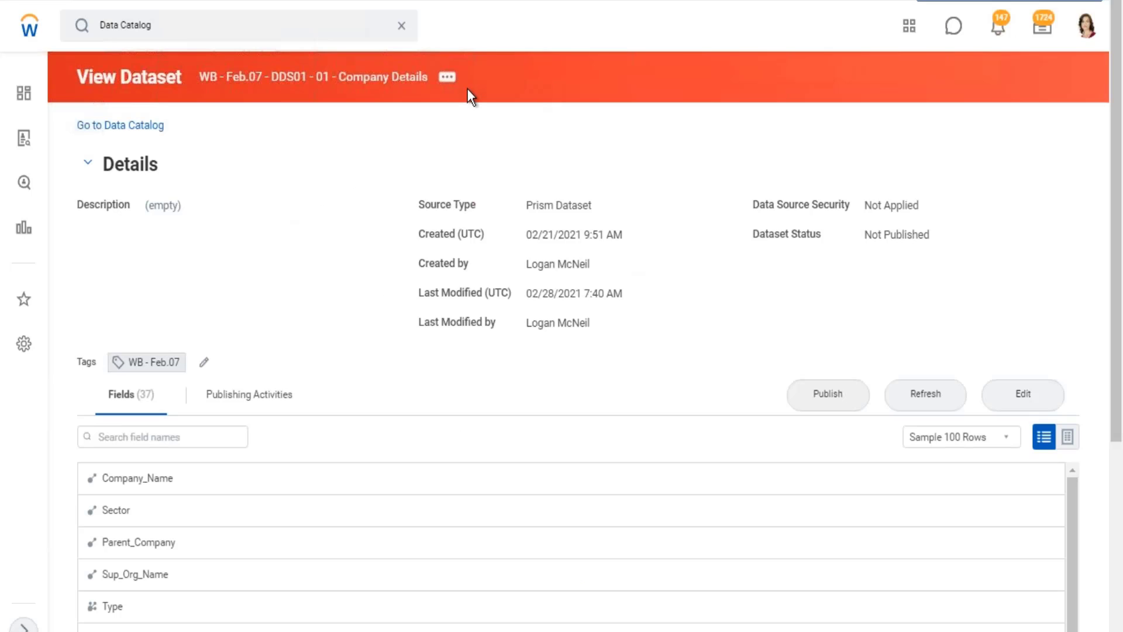
# Review the publishing, security and dataset actions available for the WB - Feb.07 - DDS01 - 01 - Company Details dataset.
pyautogui.click(447, 78)
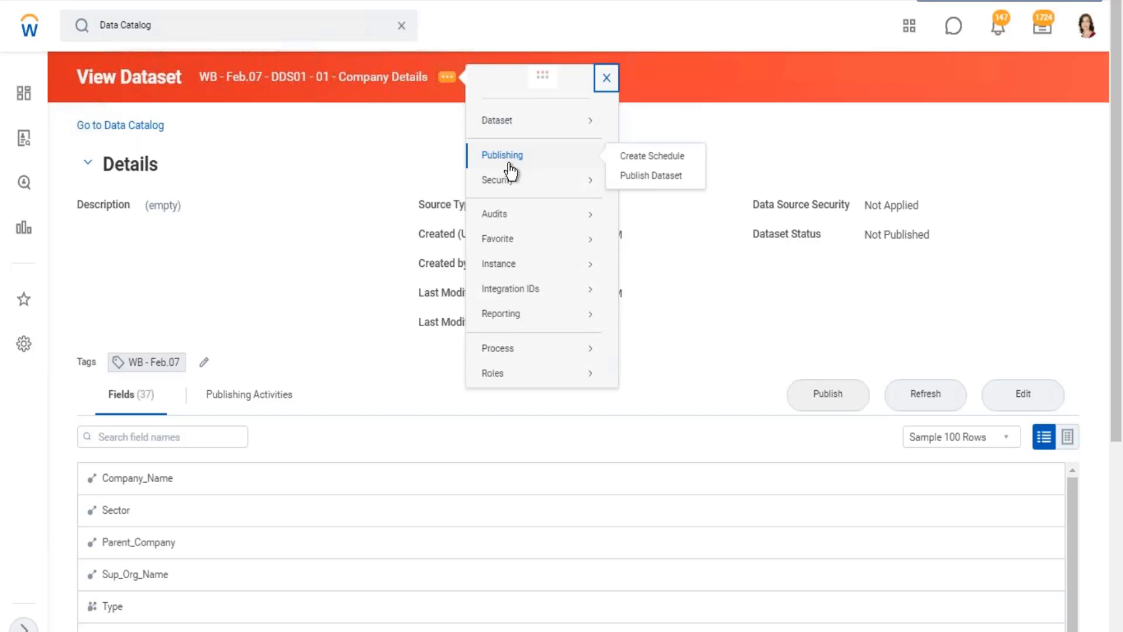
pyautogui.moveTo(502, 183)
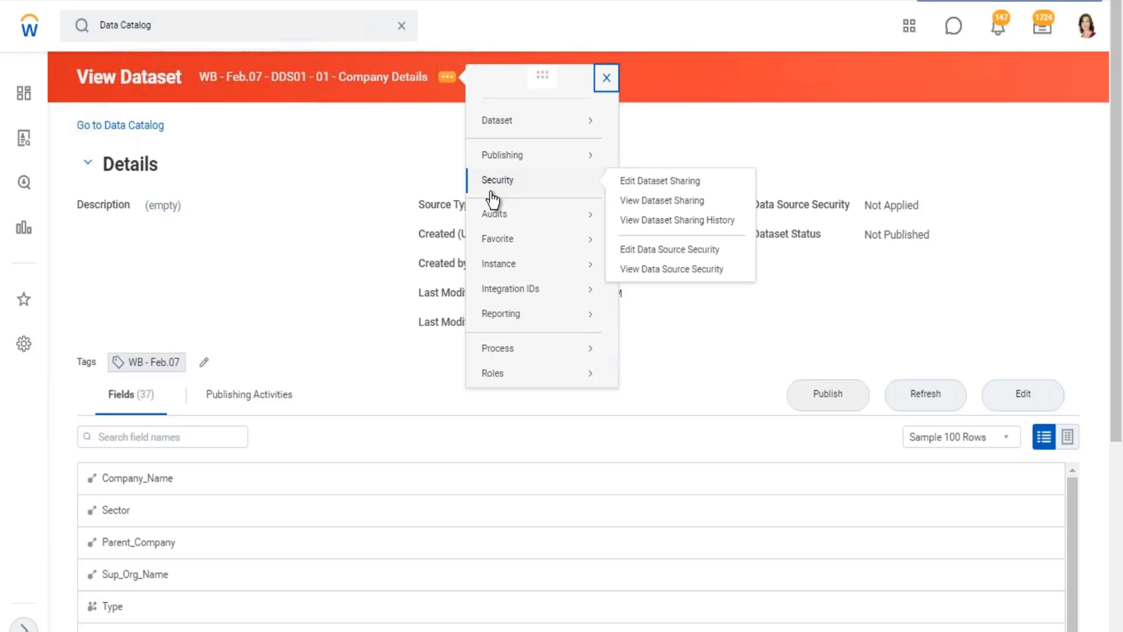
pyautogui.moveTo(497, 212)
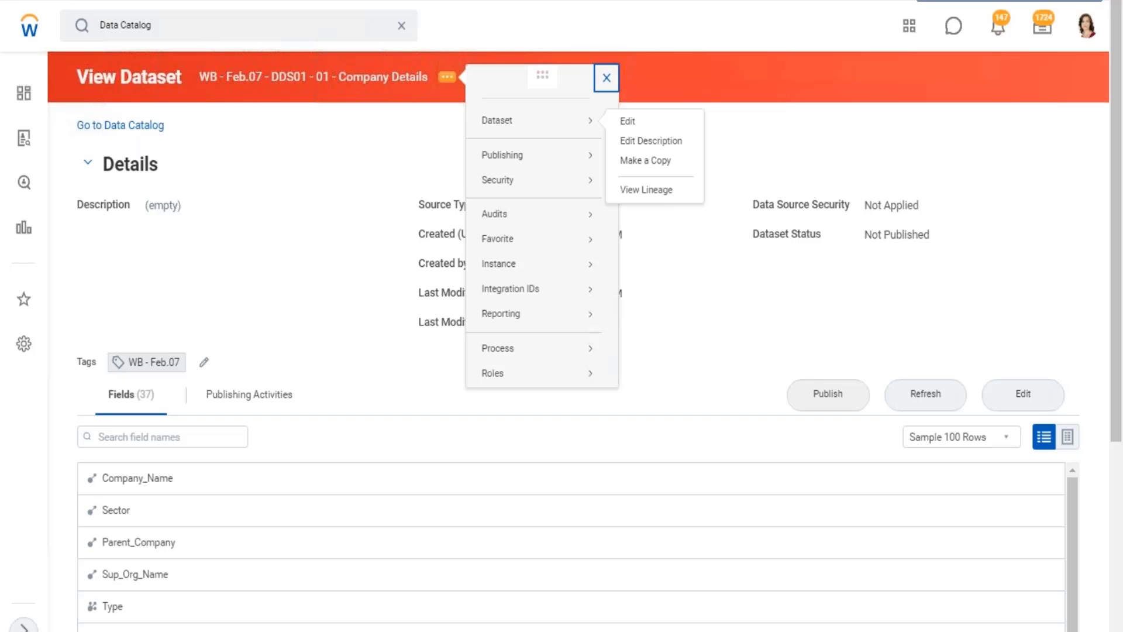
pyautogui.moveTo(203, 76); pyautogui.dragTo(411, 86)
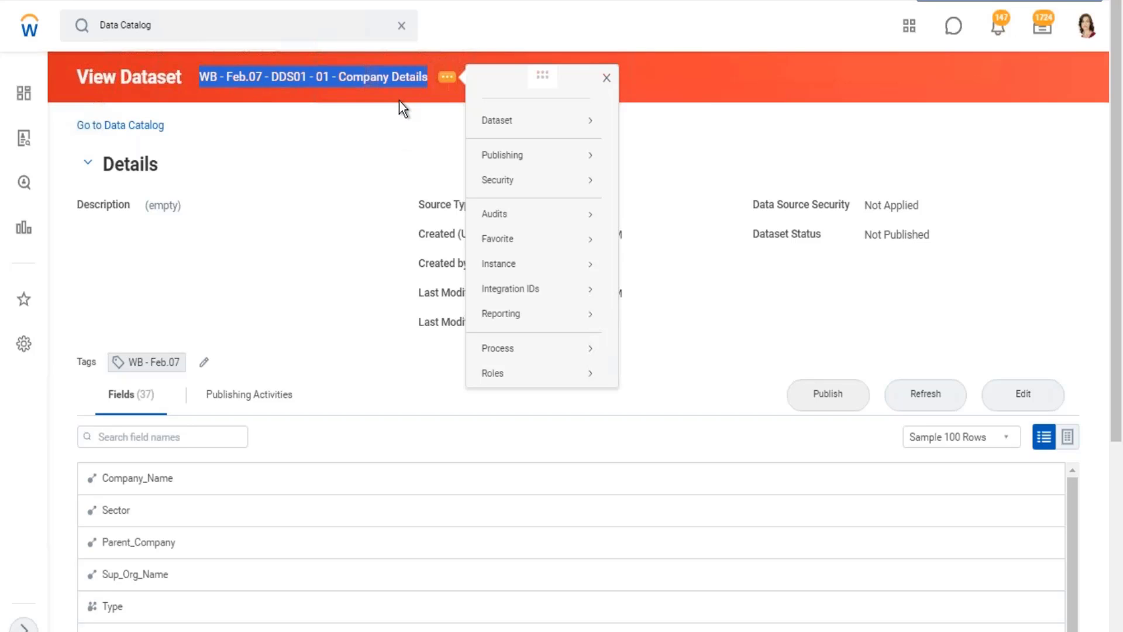
pyautogui.click(386, 138)
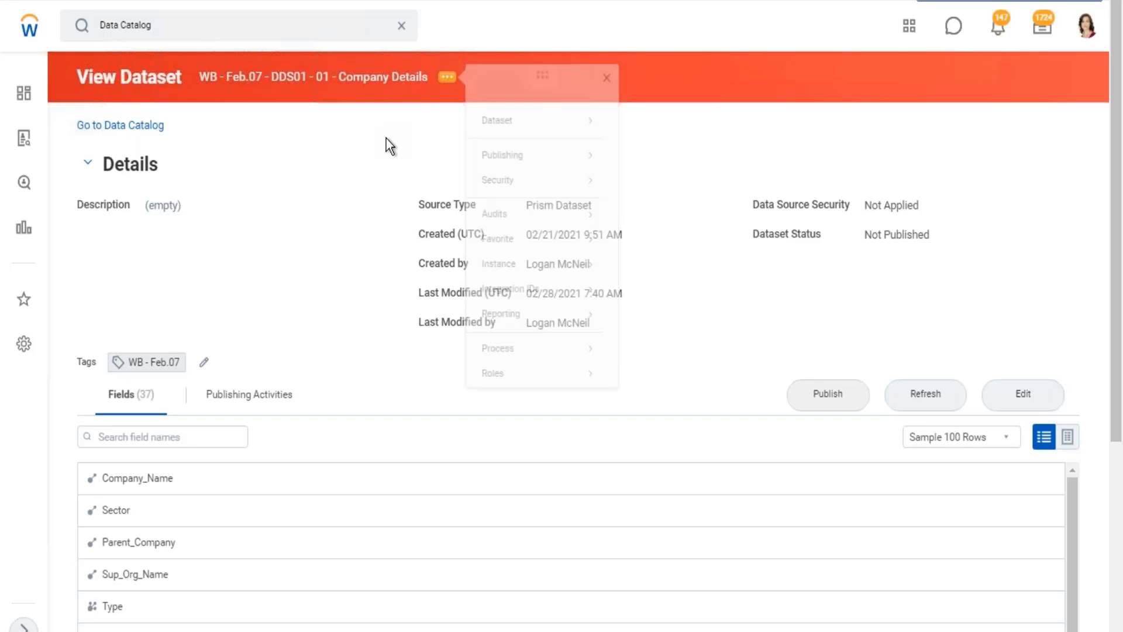
# Return to the Data Catalog and view the WB - Feb.07 - BDS03 - CR - Worker Details dataset.
pyautogui.click(154, 124)
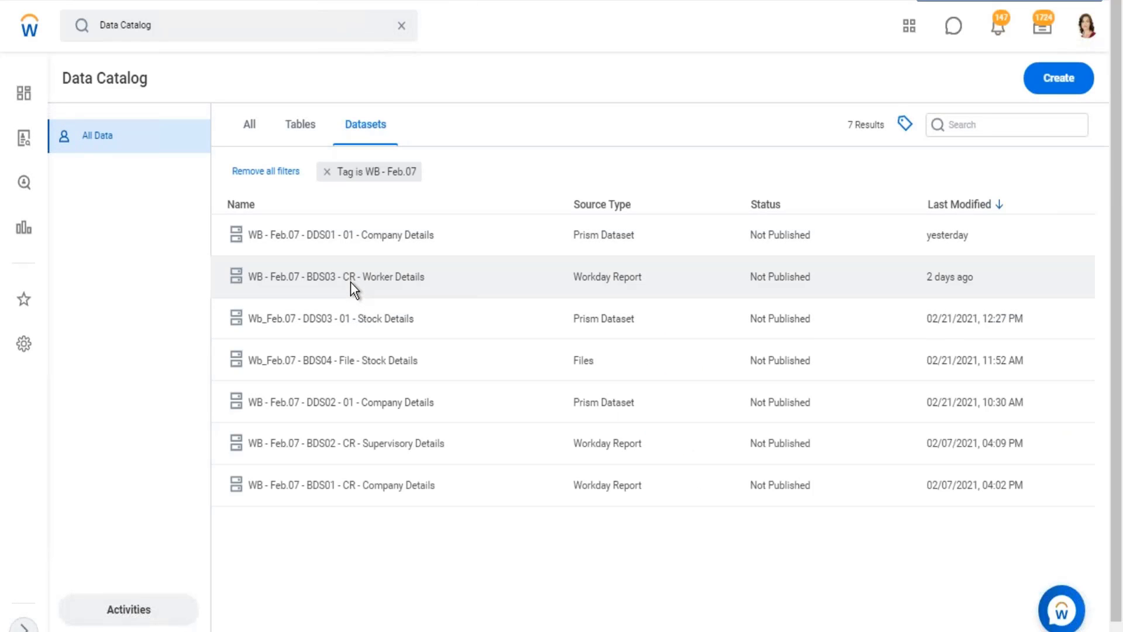
pyautogui.click(350, 282)
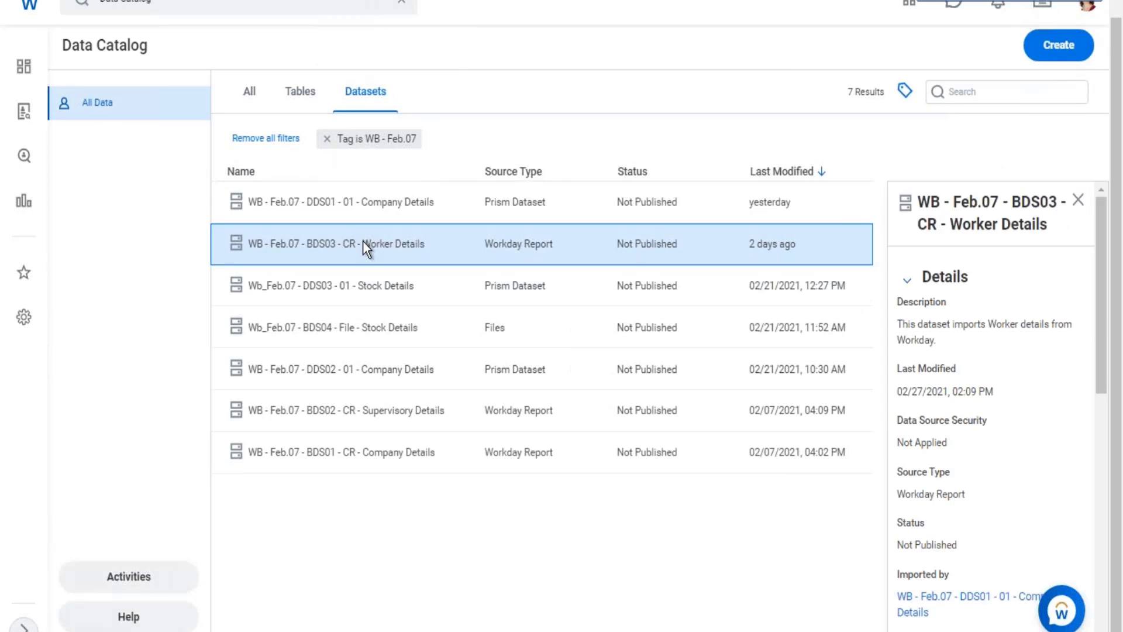
pyautogui.rightClick(363, 241)
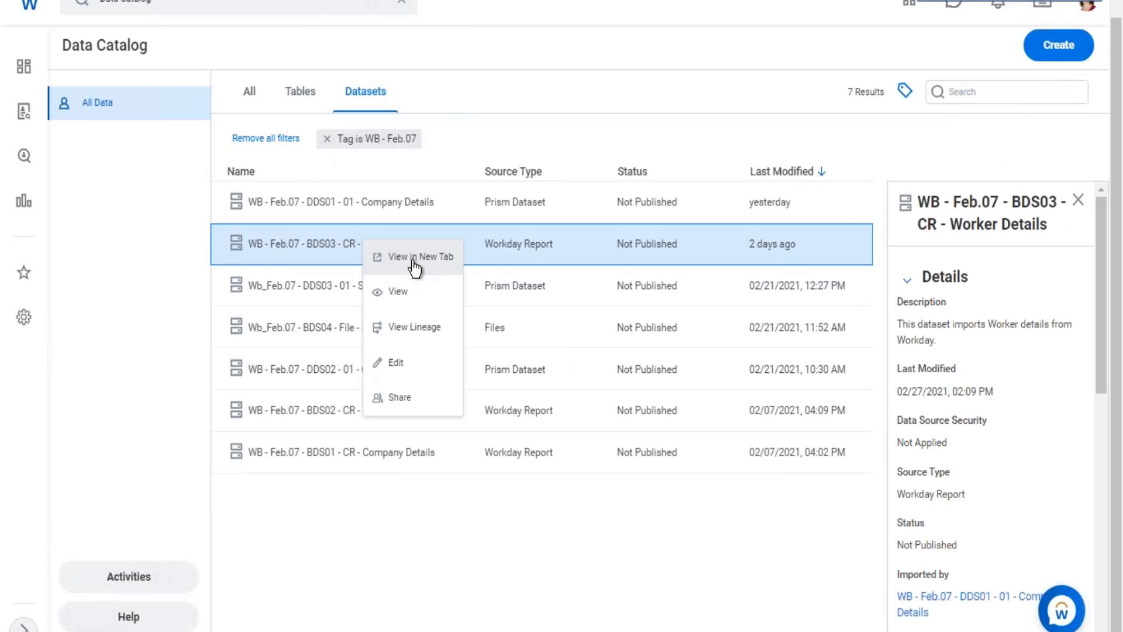
pyautogui.click(461, 297)
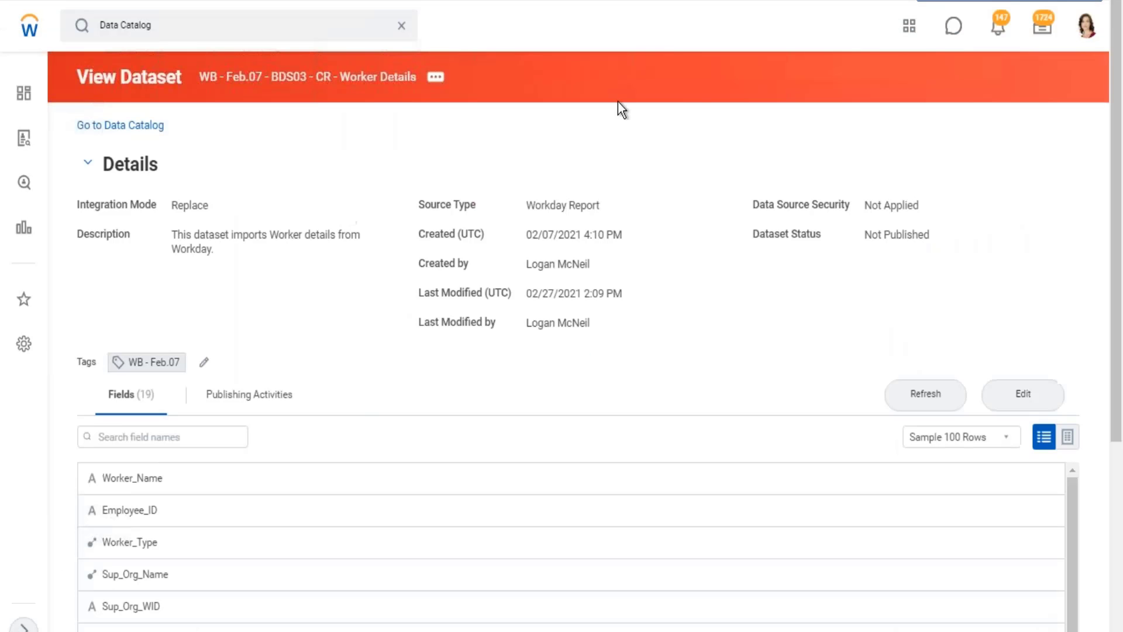
# Review the security and dataset actions available for the Worker Details dataset.
pyautogui.click(435, 82)
pyautogui.moveTo(494, 186)
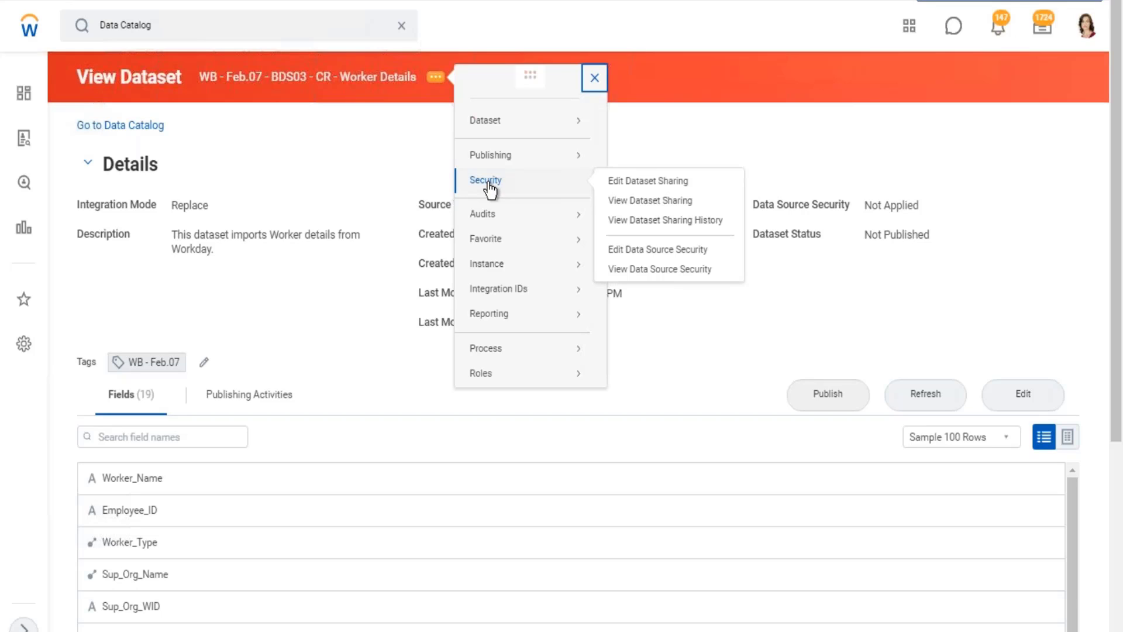
pyautogui.moveTo(177, 76); pyautogui.dragTo(412, 106)
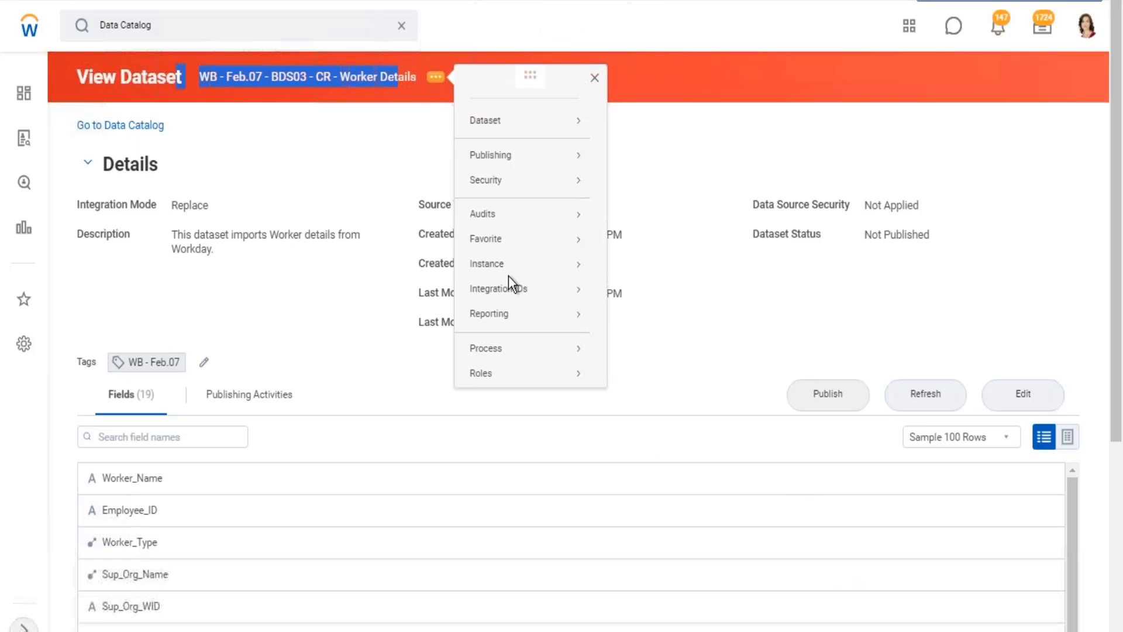
pyautogui.click(498, 120)
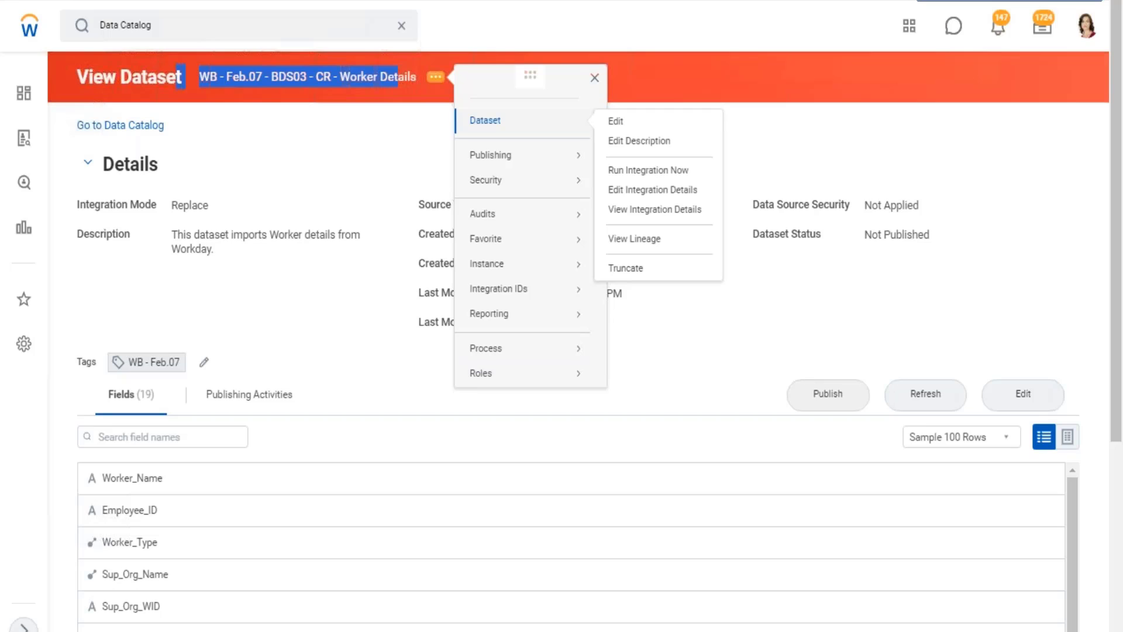
pyautogui.moveTo(499, 162)
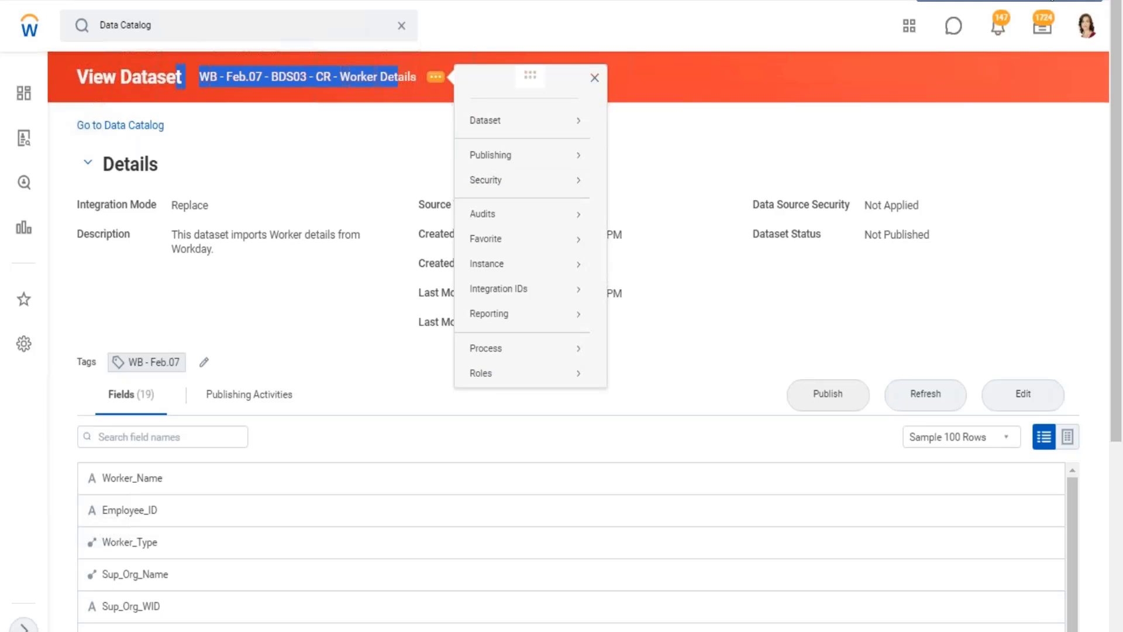
# Switch to the Excel notes and review the dataset access points and the Phase 3 section on securing published data.
pyautogui.click(1053, 1)
pyautogui.doubleClick(161, 179)
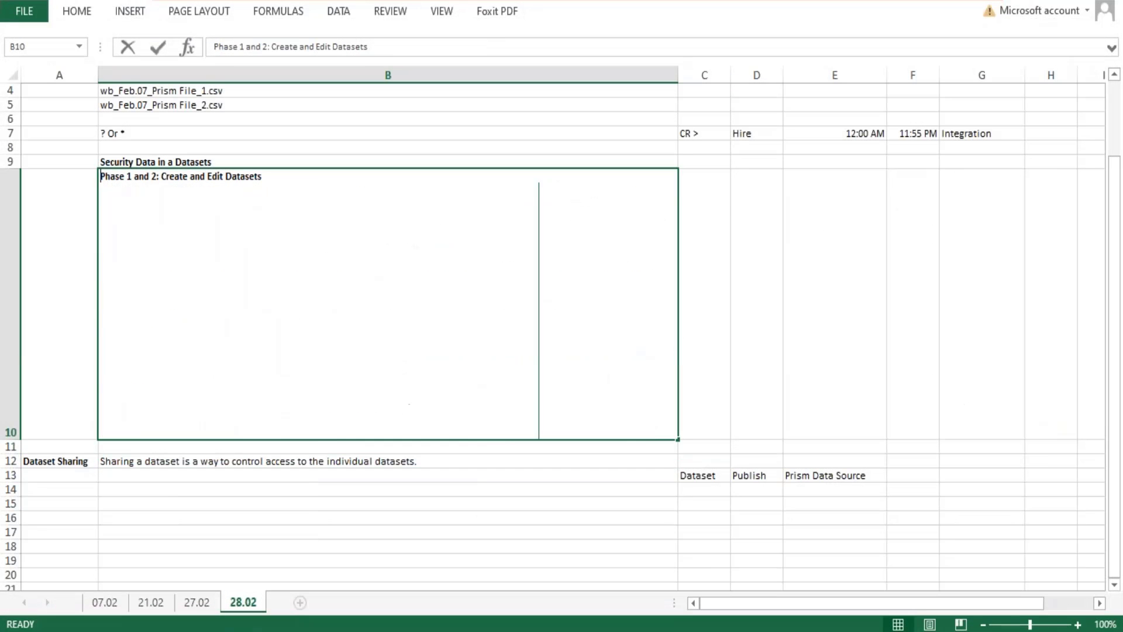
pyautogui.moveTo(243, 247); pyautogui.dragTo(97, 192)
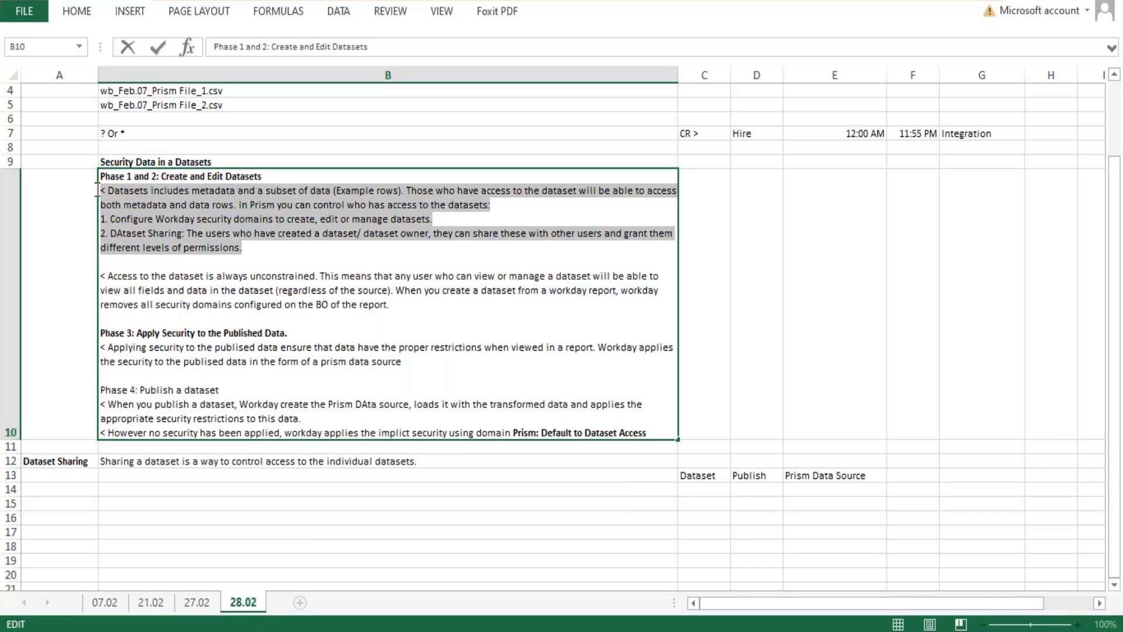
pyautogui.moveTo(429, 363); pyautogui.dragTo(96, 340)
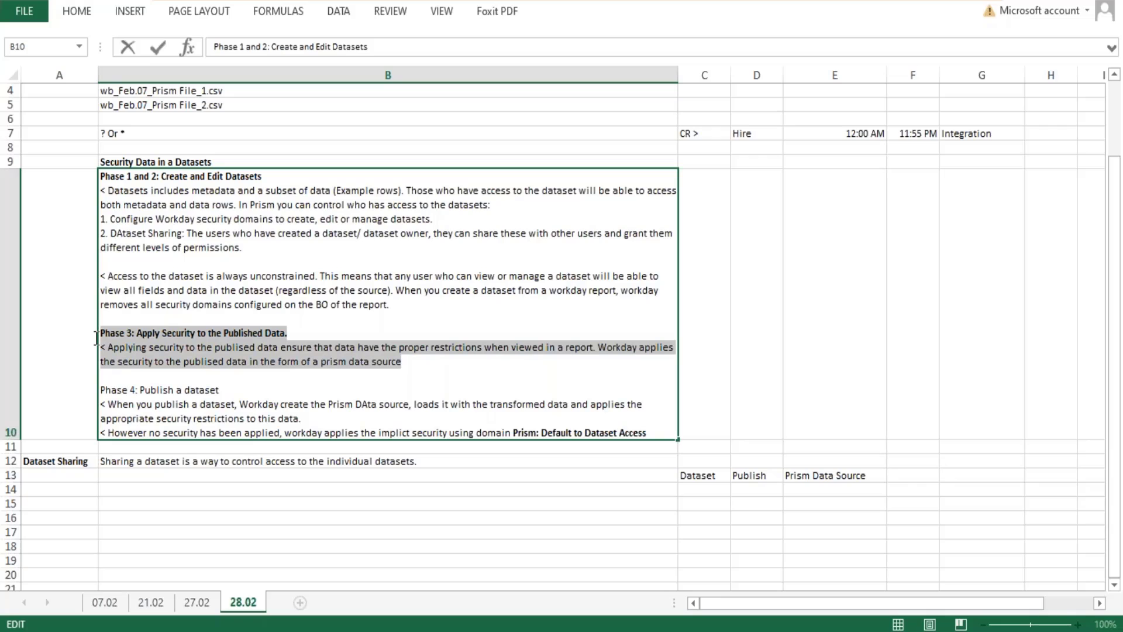
pyautogui.moveTo(97, 338); pyautogui.dragTo(203, 358)
pyautogui.click(797, 471)
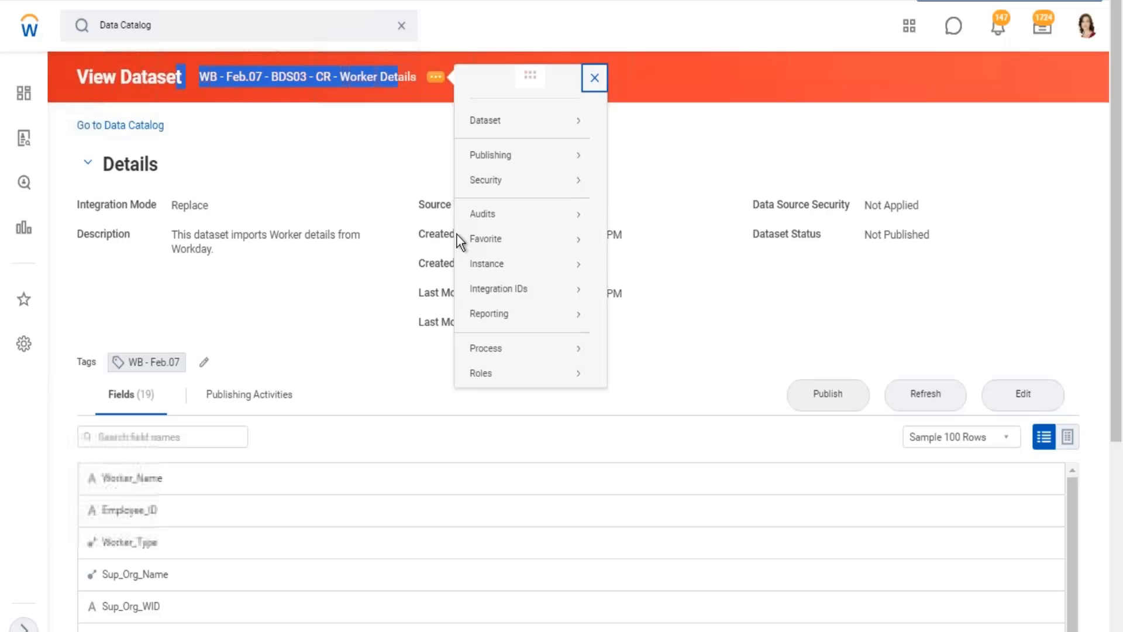
# Switch back to Workday, return to the Data Catalog and view the WB - Feb.07 - DDS01 - 01 - Company Details dataset.
pyautogui.click(322, 135)
pyautogui.click(81, 126)
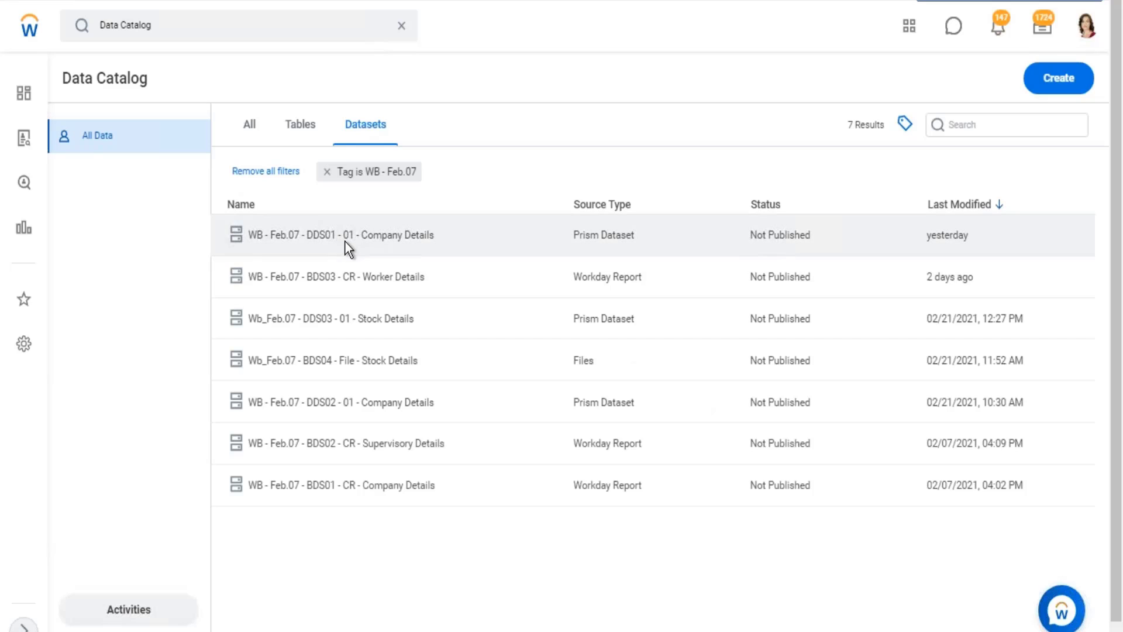
pyautogui.rightClick(343, 234)
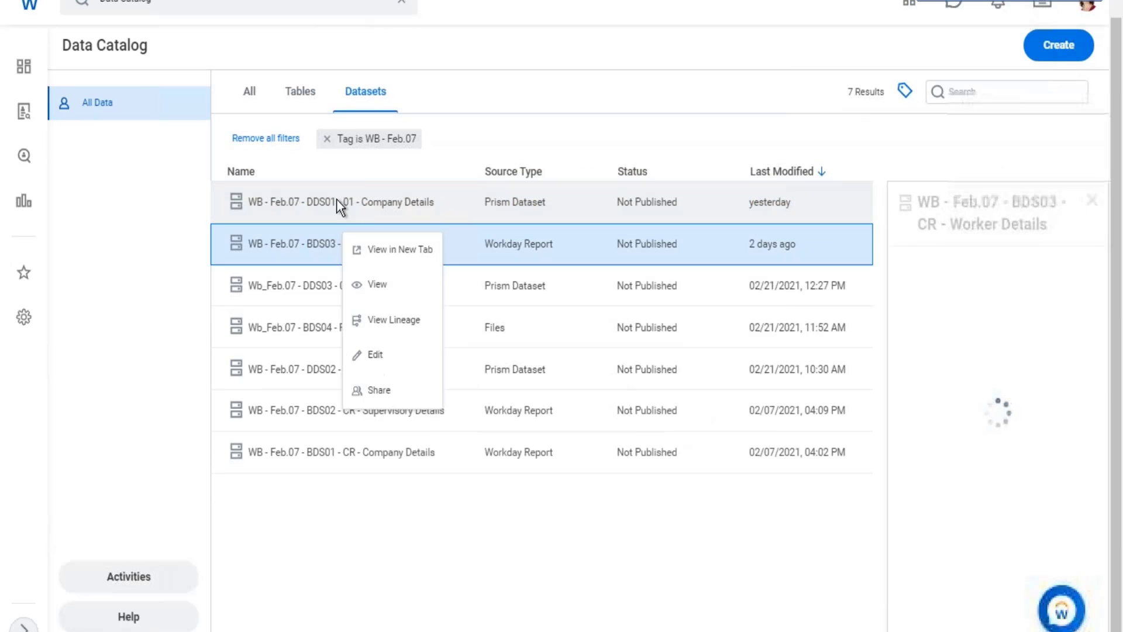
pyautogui.click(336, 199)
pyautogui.click(336, 199)
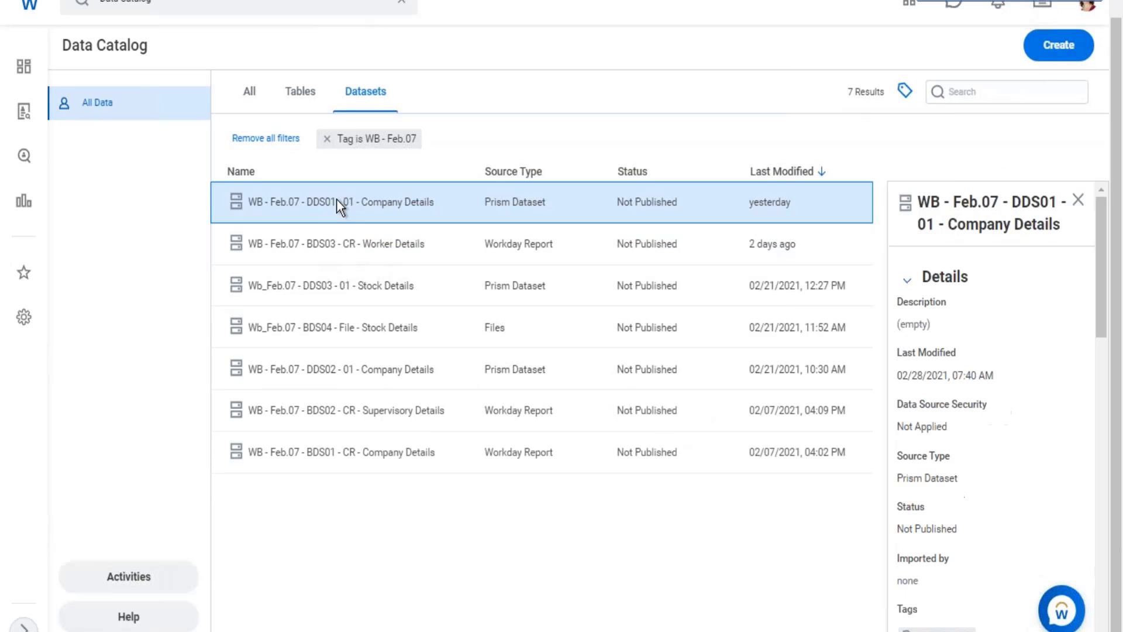
pyautogui.rightClick(419, 216)
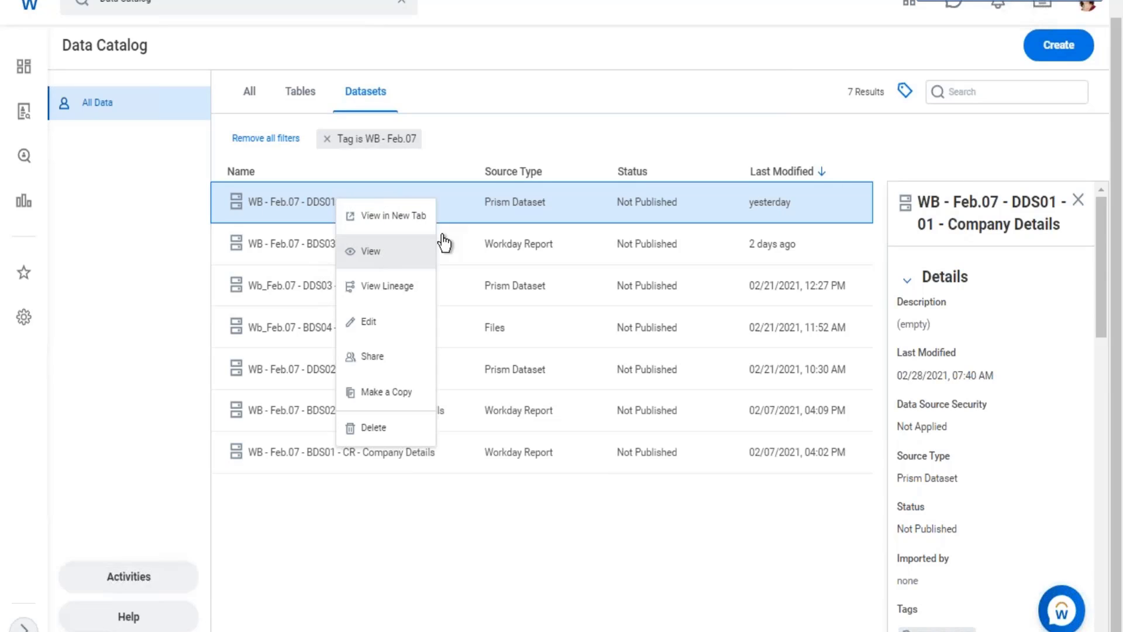
pyautogui.click(433, 249)
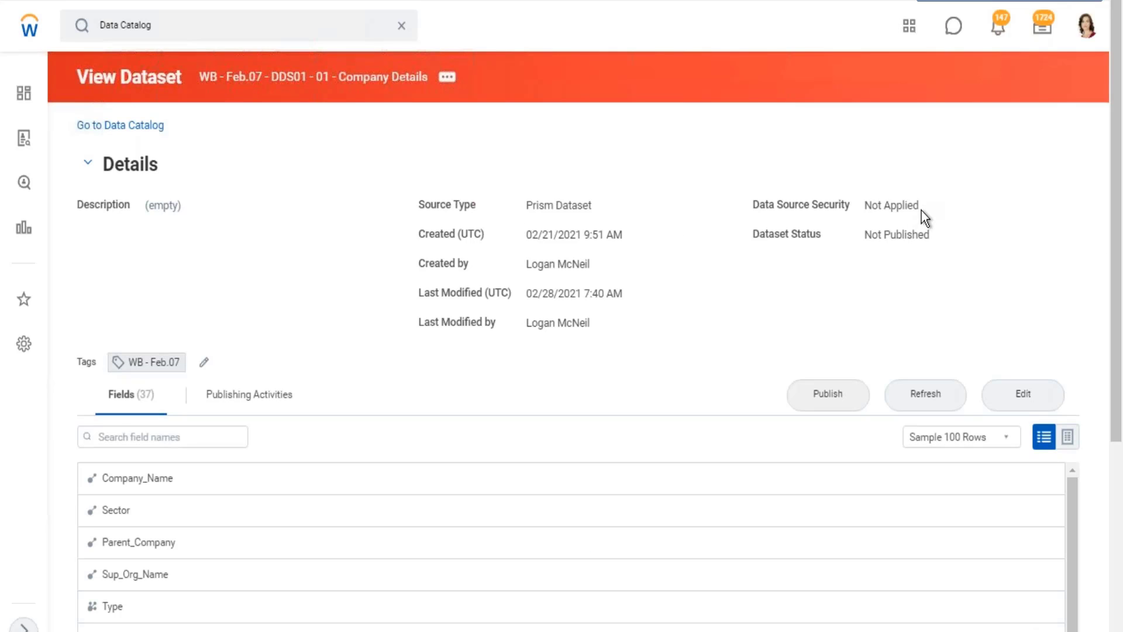
# Check the Company Details dataset's data source security, dataset status and available security actions.
pyautogui.moveTo(922, 210); pyautogui.dragTo(782, 216)
pyautogui.click(447, 76)
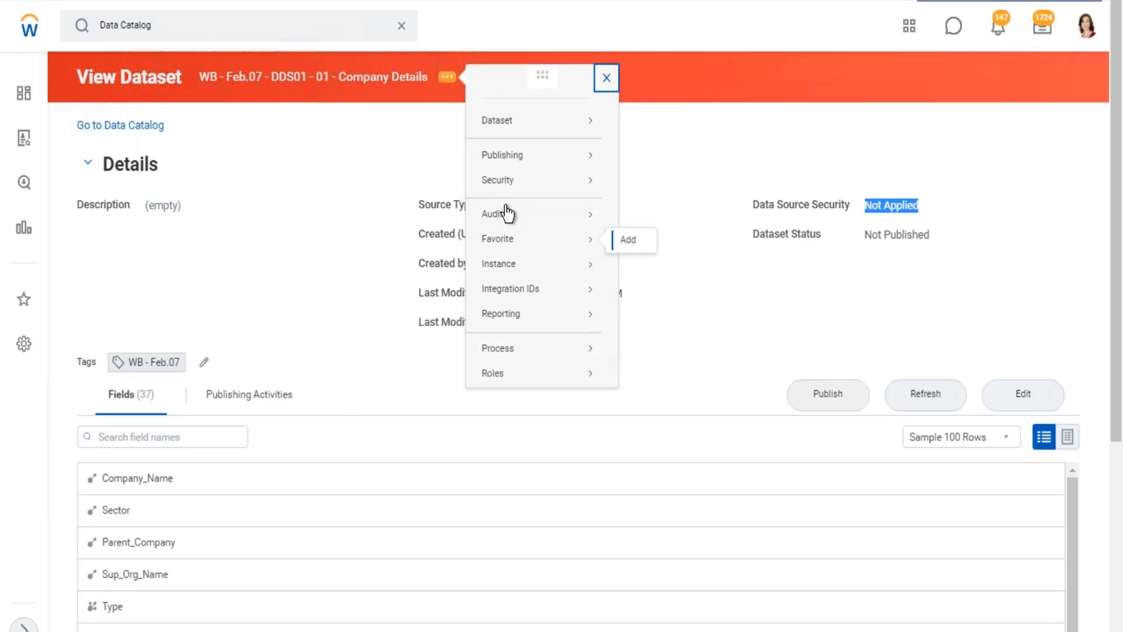
pyautogui.moveTo(502, 180)
pyautogui.moveTo(582, 179)
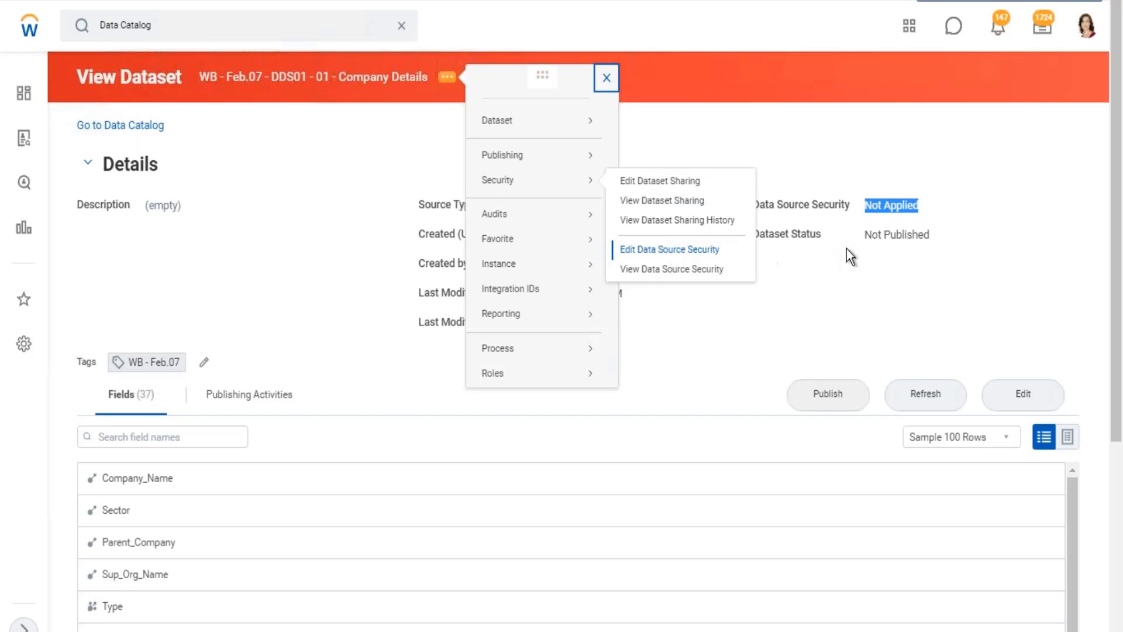
pyautogui.moveTo(760, 235); pyautogui.dragTo(942, 232)
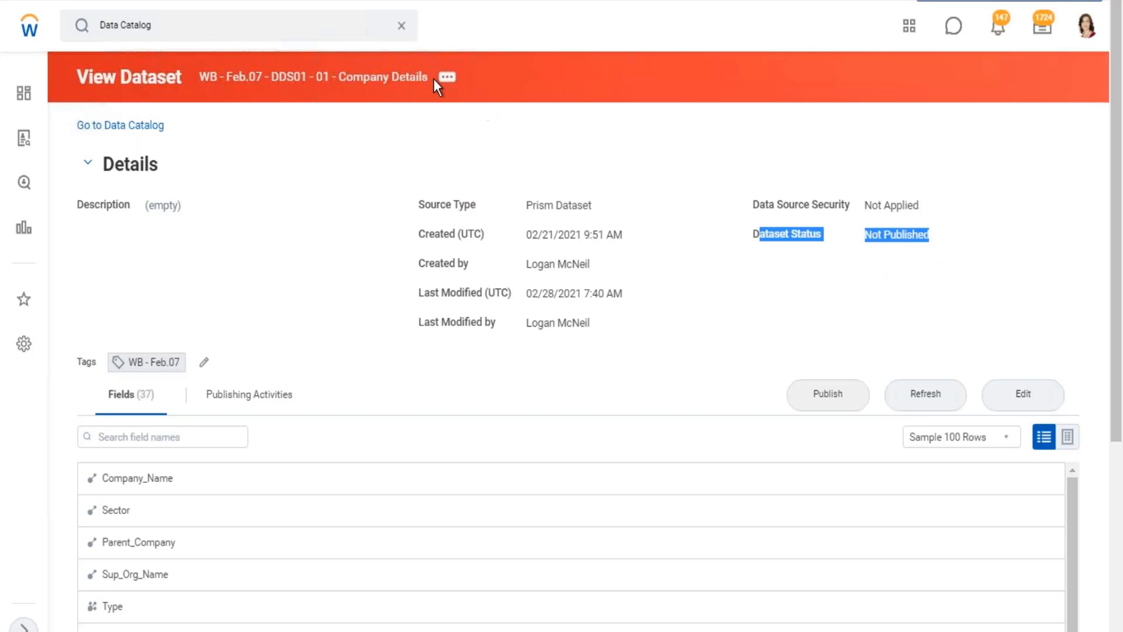
pyautogui.click(447, 76)
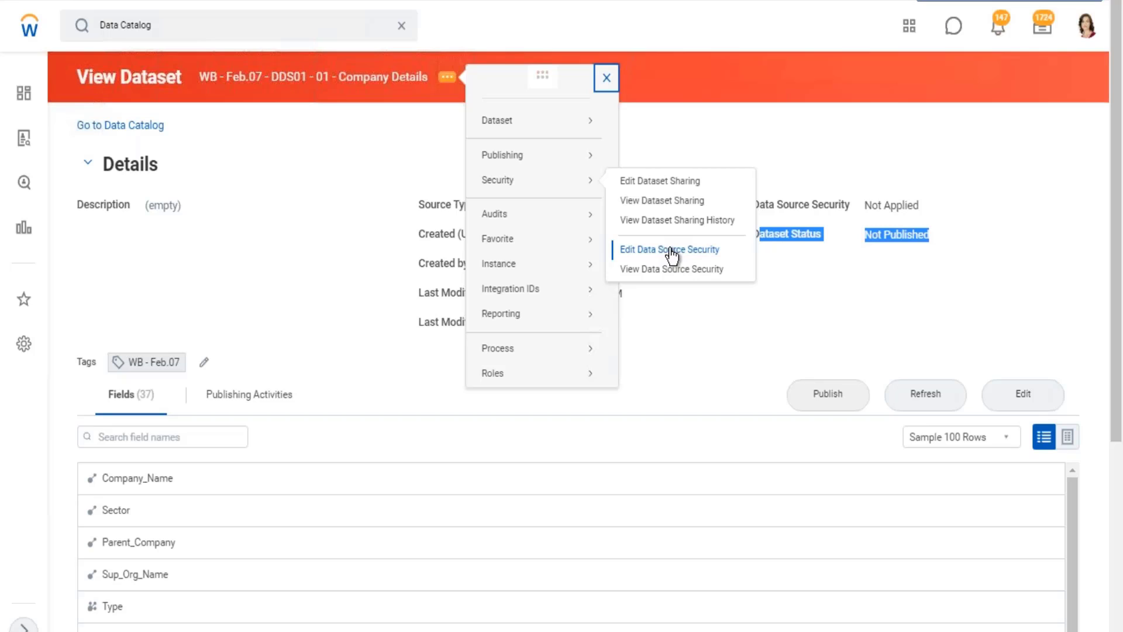
pyautogui.click(890, 244)
pyautogui.moveTo(832, 233); pyautogui.dragTo(761, 235)
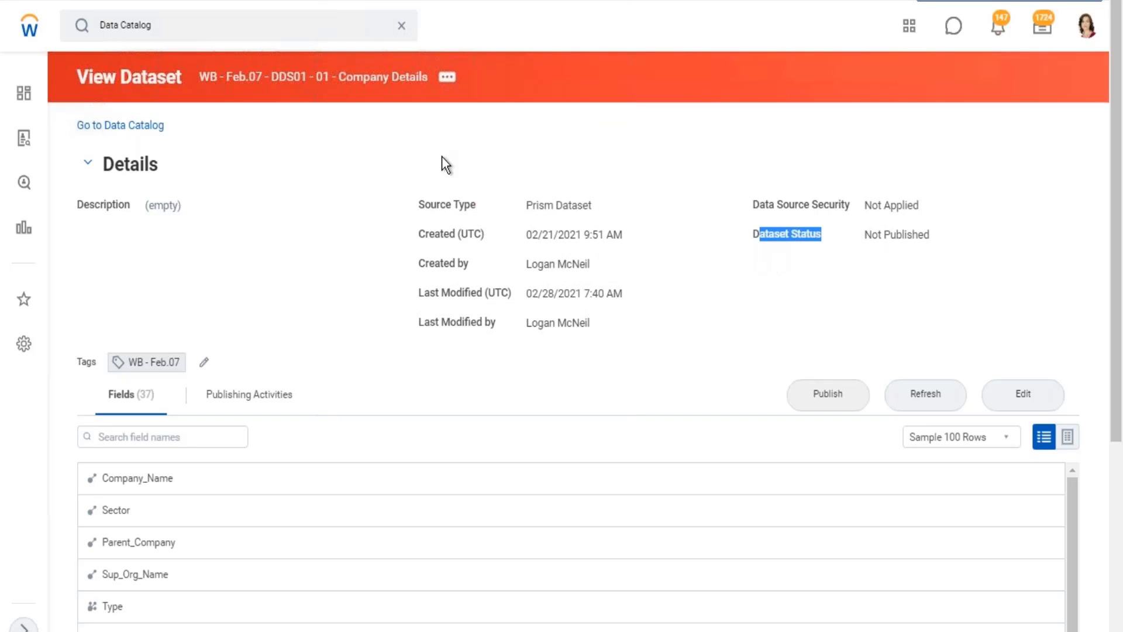
# Open the Company Details dataset's data source security for editing and consult the security notes in Excel.
pyautogui.click(448, 78)
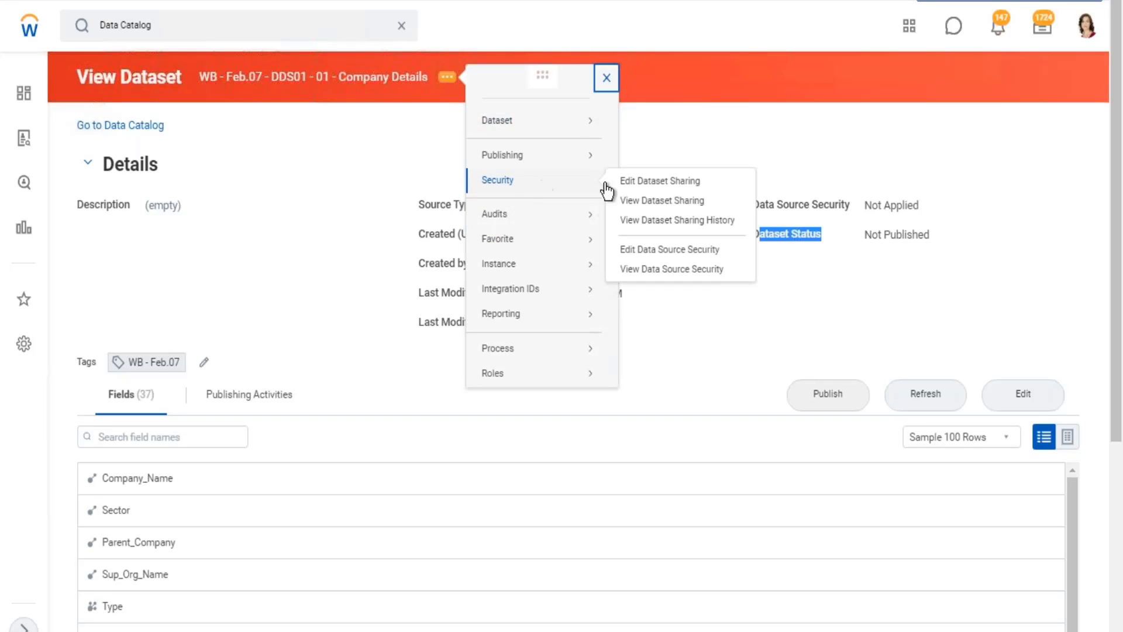
pyautogui.click(667, 251)
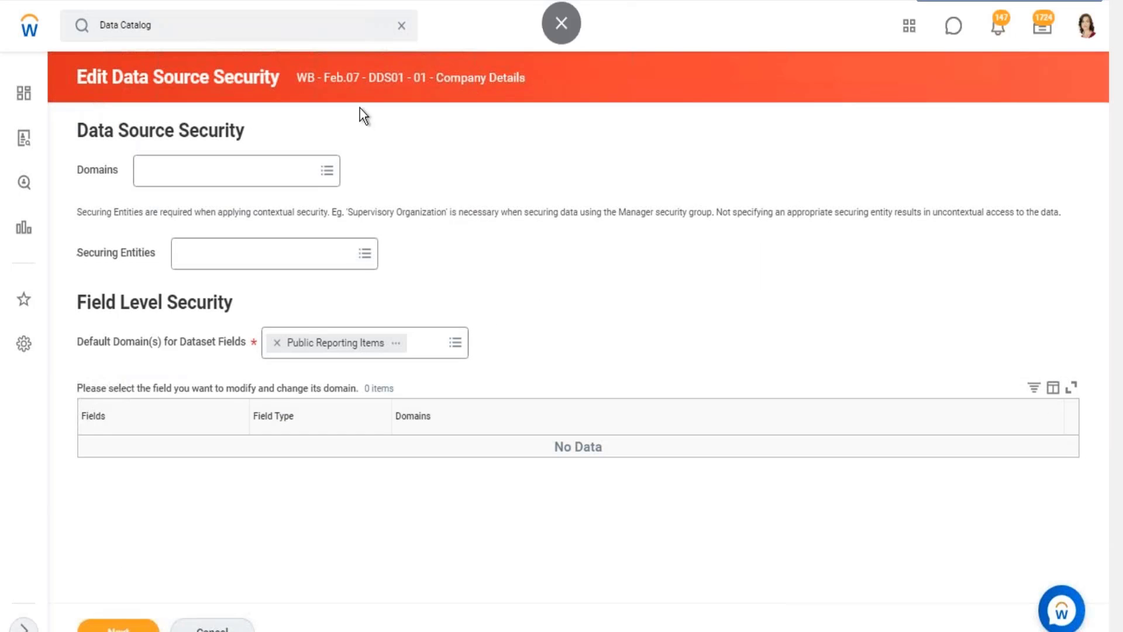
pyautogui.hotkey('alt', 'Tab')
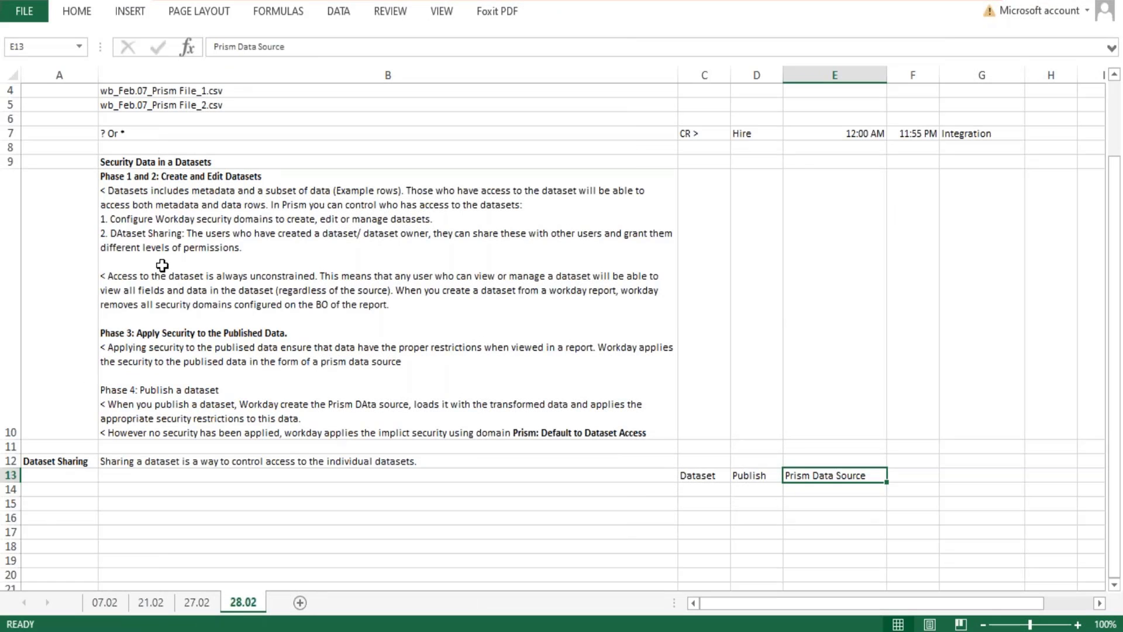
pyautogui.scroll(-1, 181, 260)
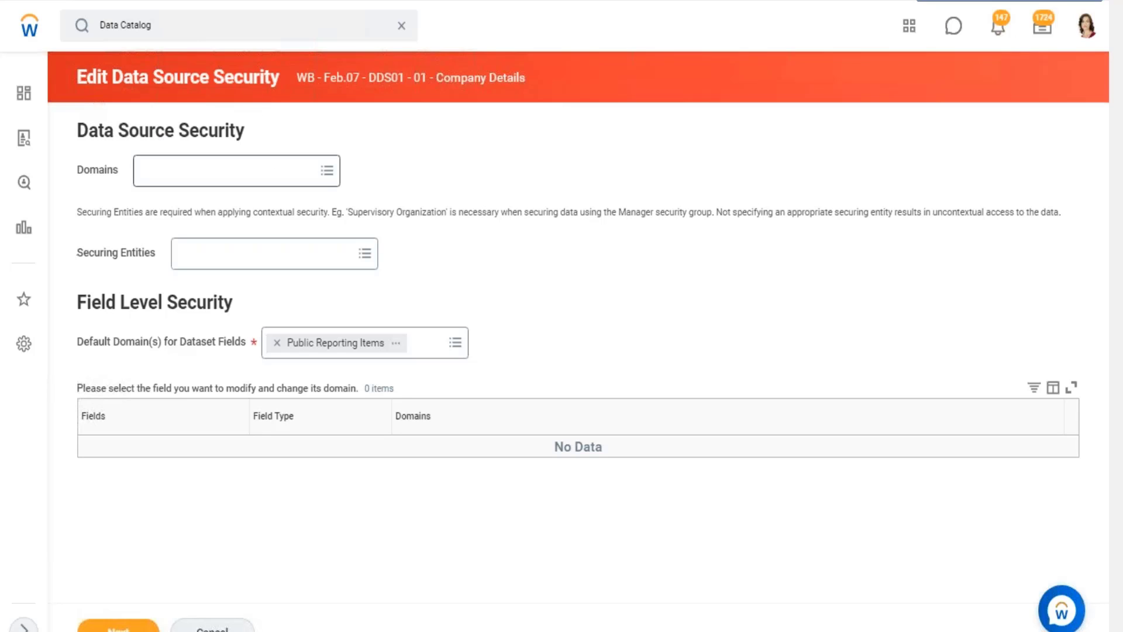
# Search the data source security domains for "custom domain" and assign Custom Domain 103 to the Company Details dataset.
pyautogui.click(228, 171)
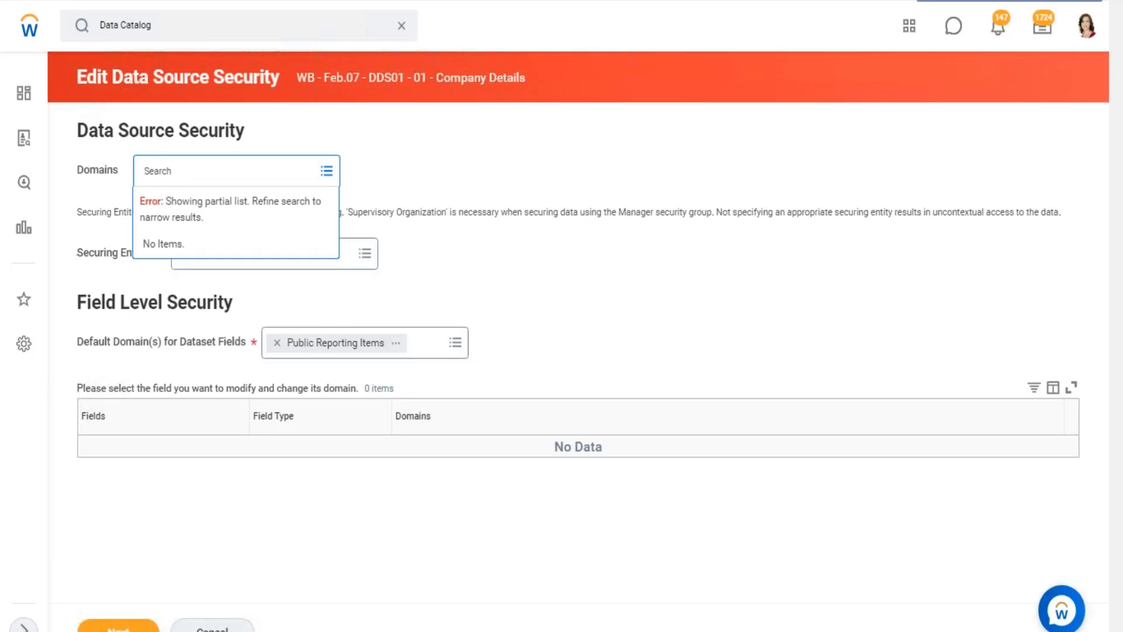
pyautogui.write('custom domain')
pyautogui.press('Return')
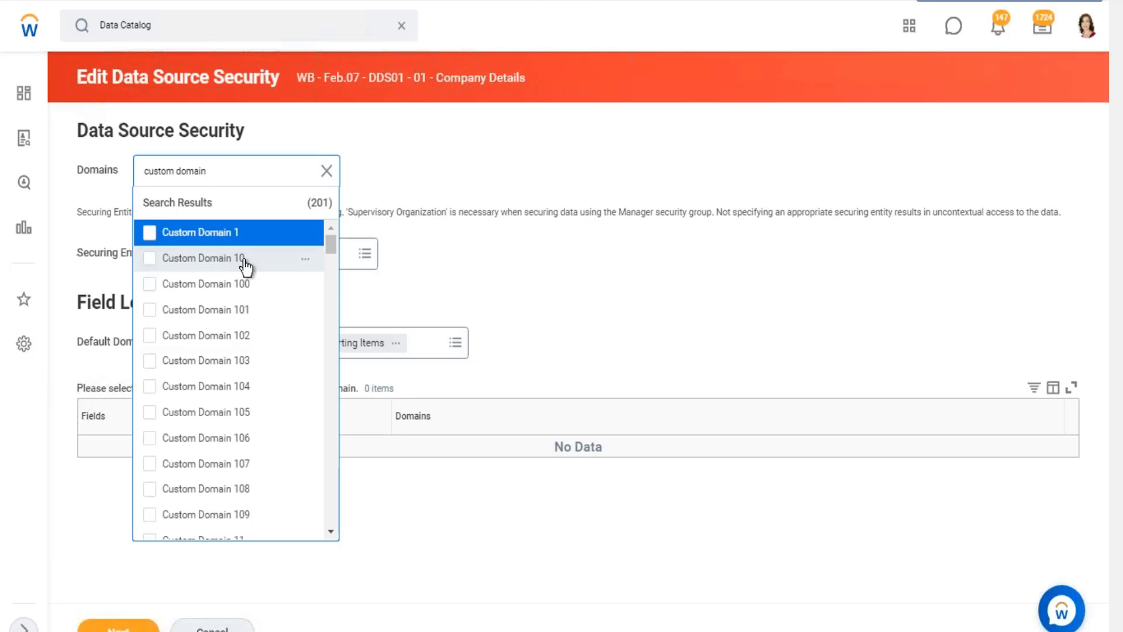
pyautogui.scroll(-3, 257, 281)
pyautogui.click(164, 275)
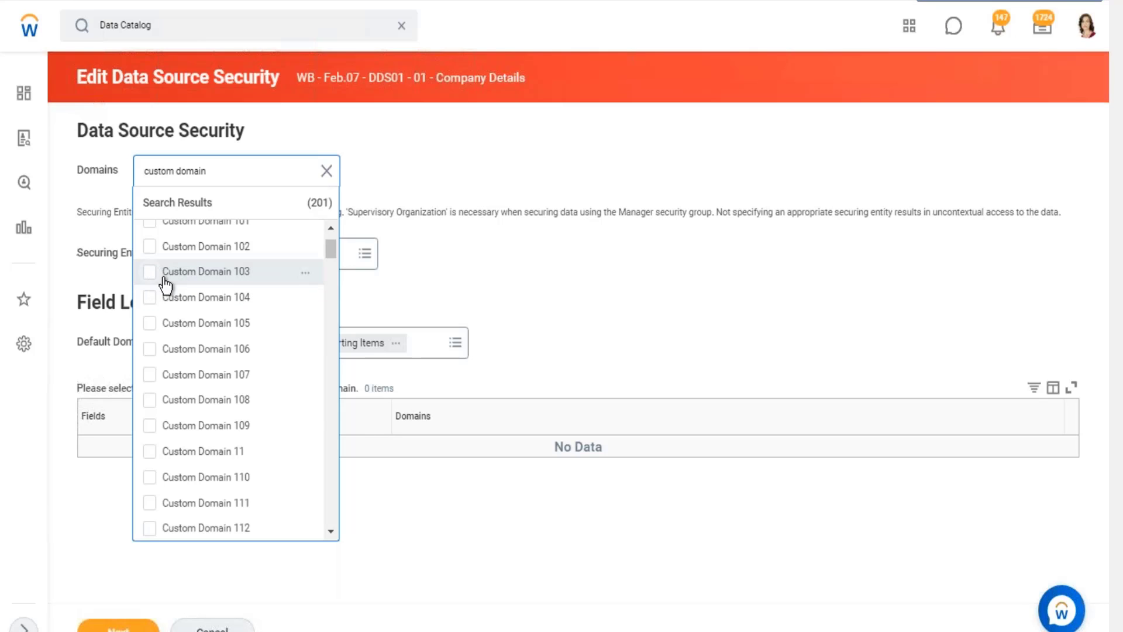
pyautogui.click(471, 177)
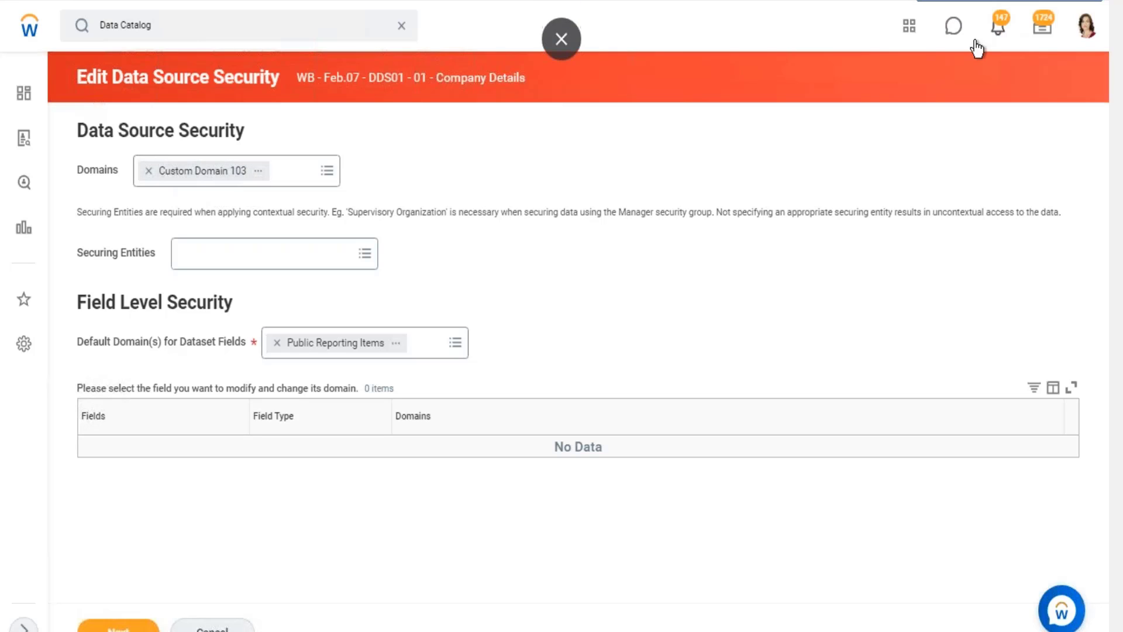
# Switch to the Excel notes and enter the heading "Security Group" in cell C24 of sheet 28.02.
pyautogui.click(1054, 1)
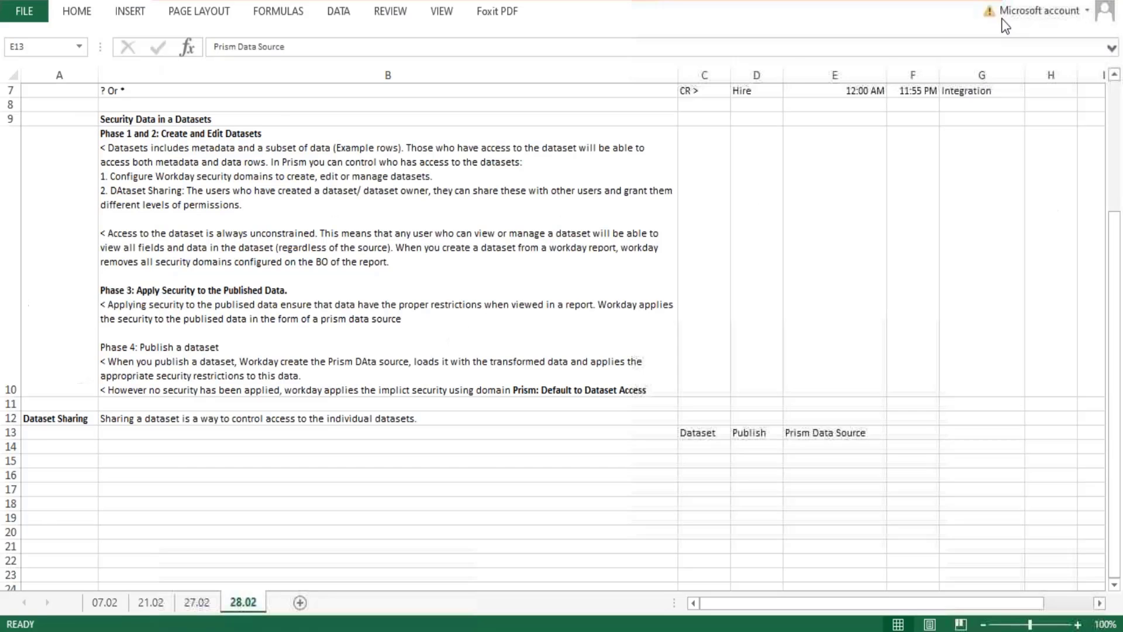
pyautogui.scroll(-2, 928, 416)
pyautogui.click(752, 244)
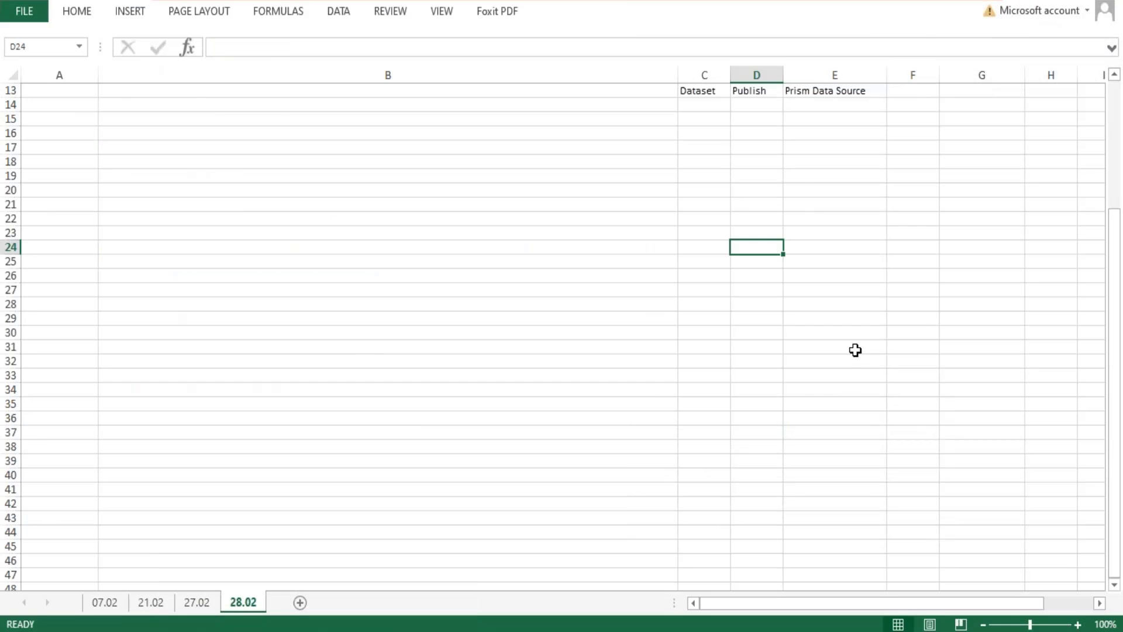
pyautogui.click(712, 244)
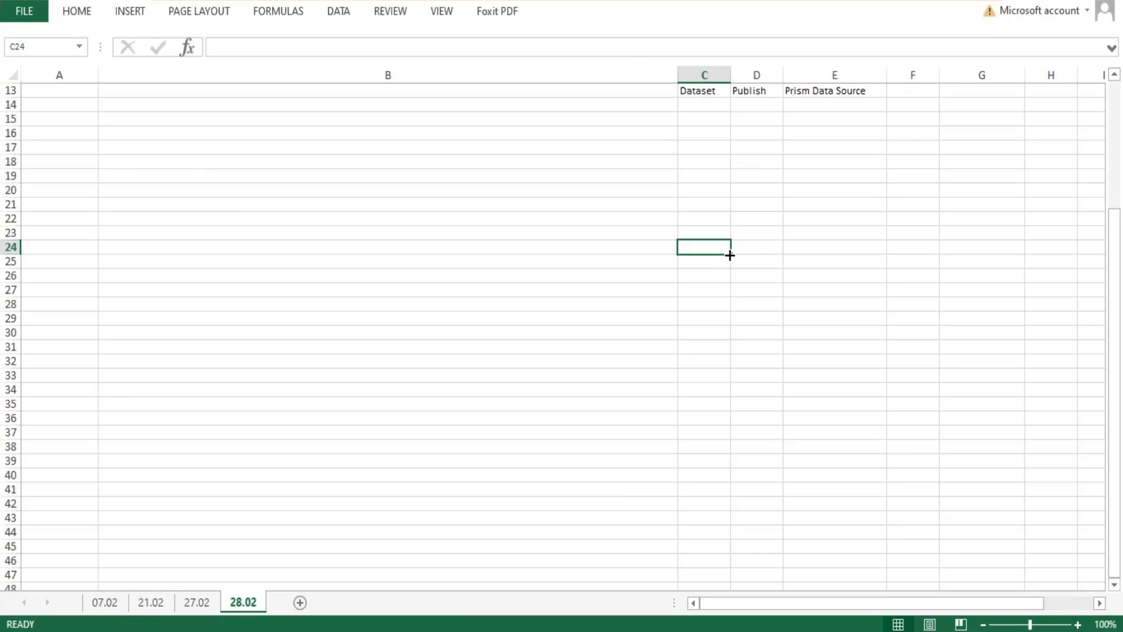
pyautogui.write('Security')
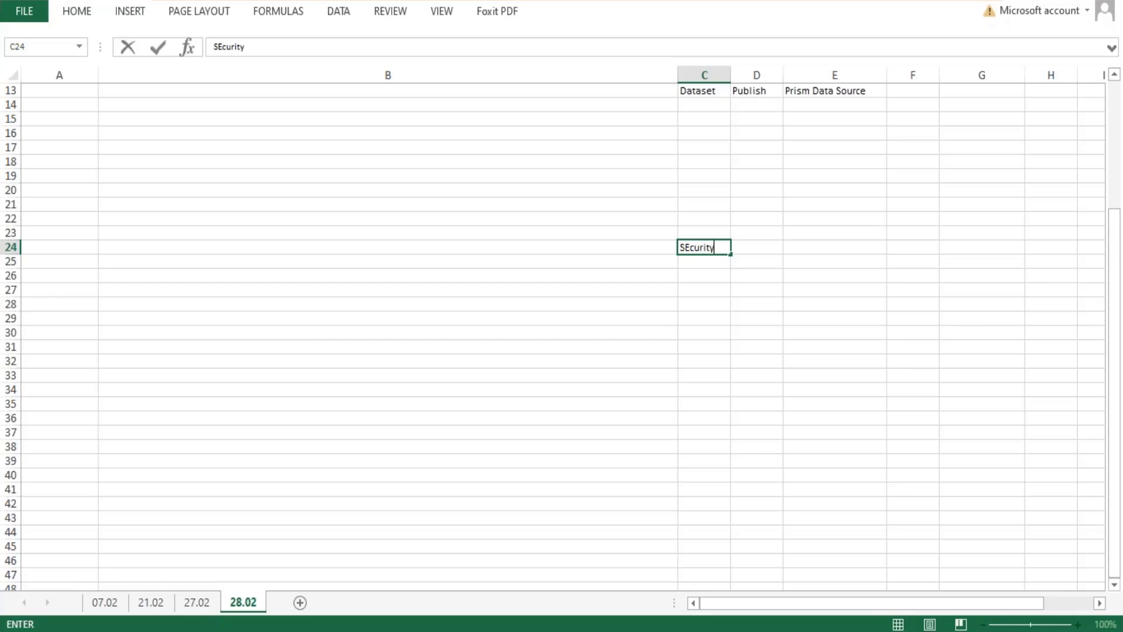
pyautogui.write(' Group')
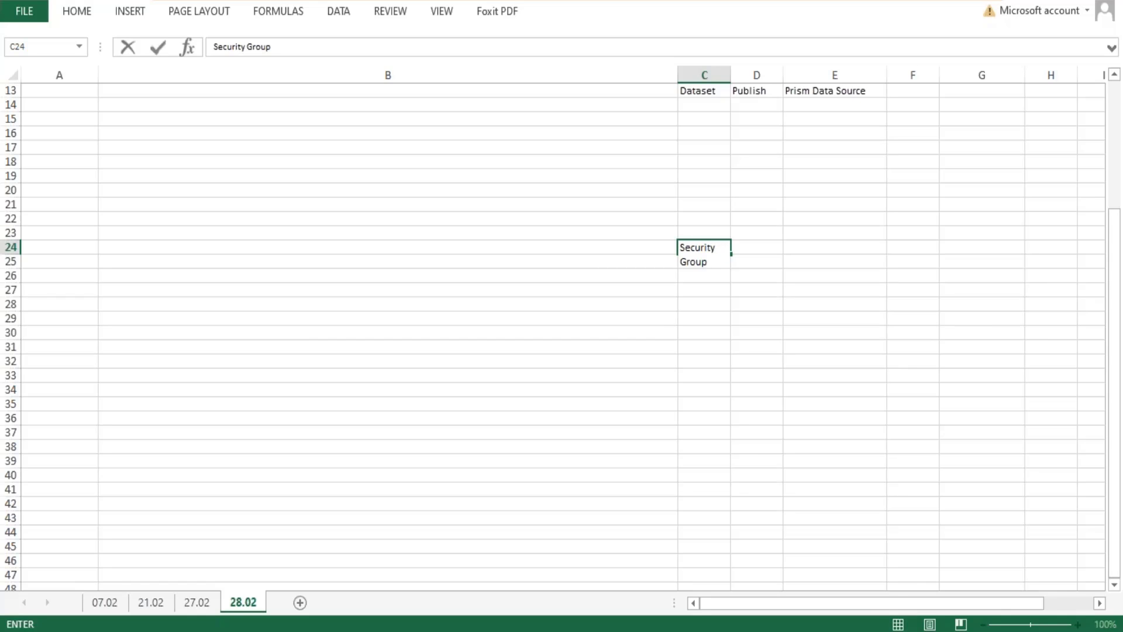
pyautogui.press('Return')
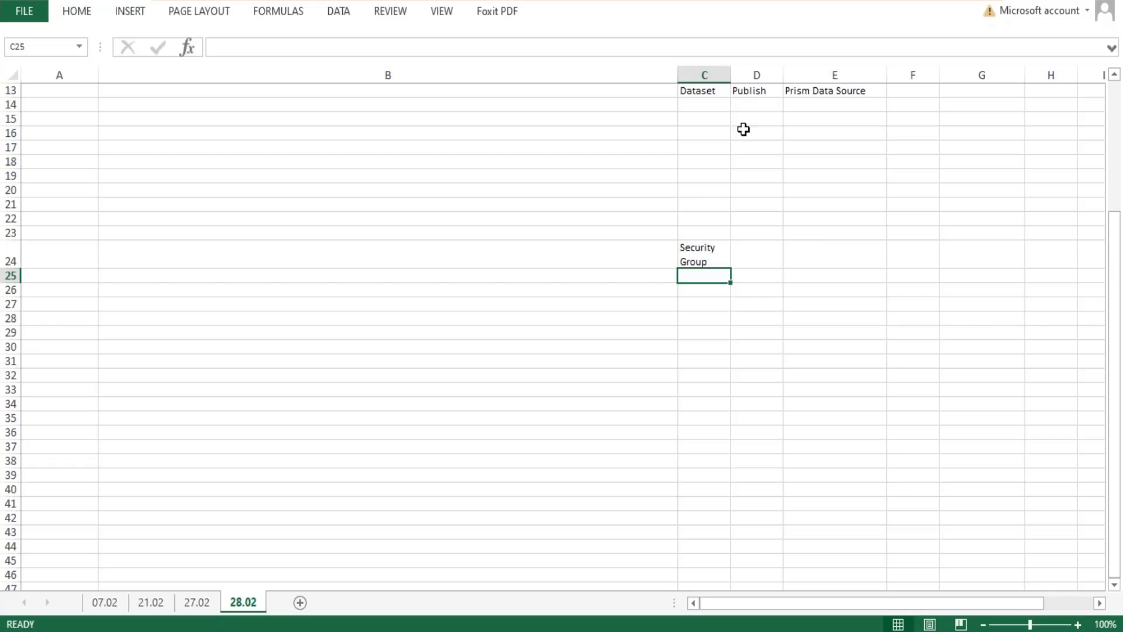
# Widen column C and reduce row 24 to a single-line height so the Security Group heading fits on one line.
pyautogui.moveTo(729, 75); pyautogui.dragTo(769, 75)
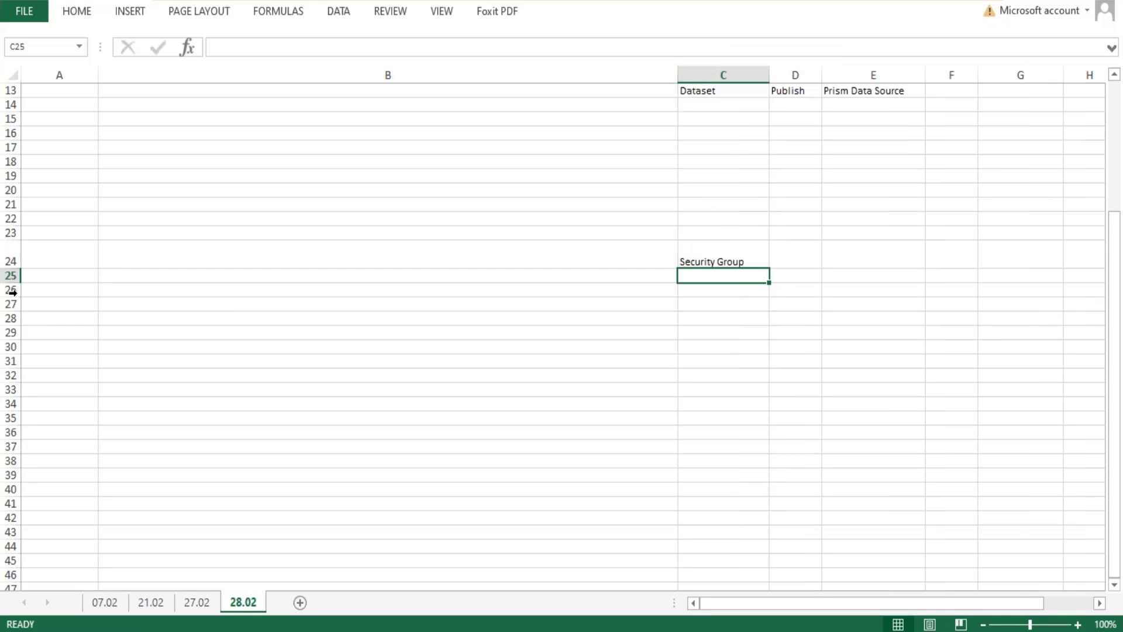
pyautogui.doubleClick(18, 264)
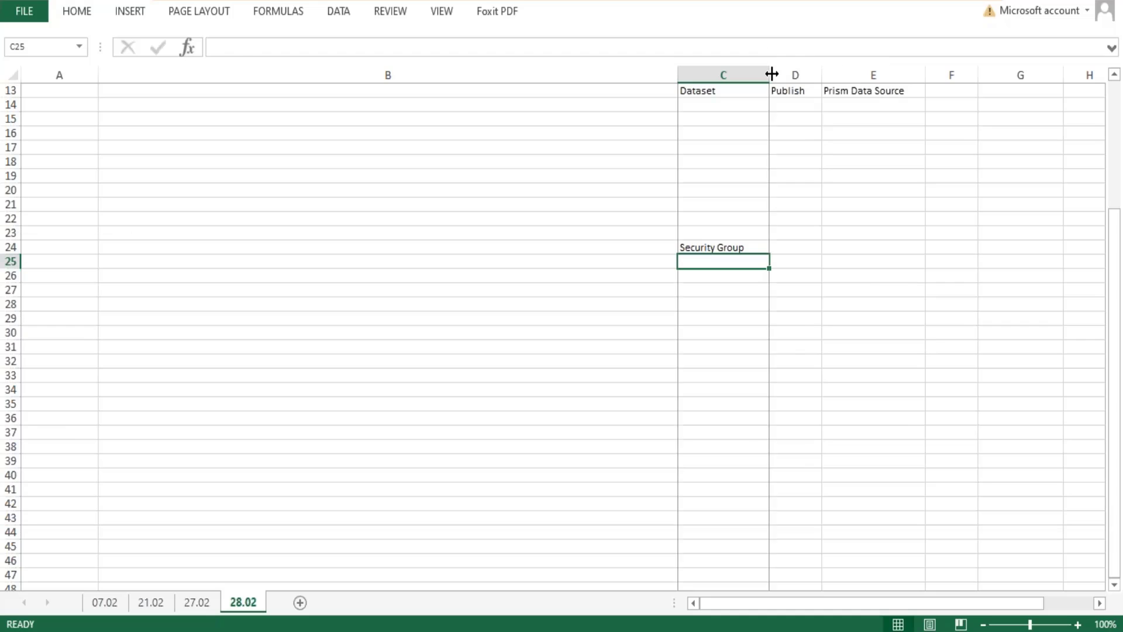
pyautogui.doubleClick(769, 74)
pyautogui.click(770, 74)
pyautogui.click(705, 262)
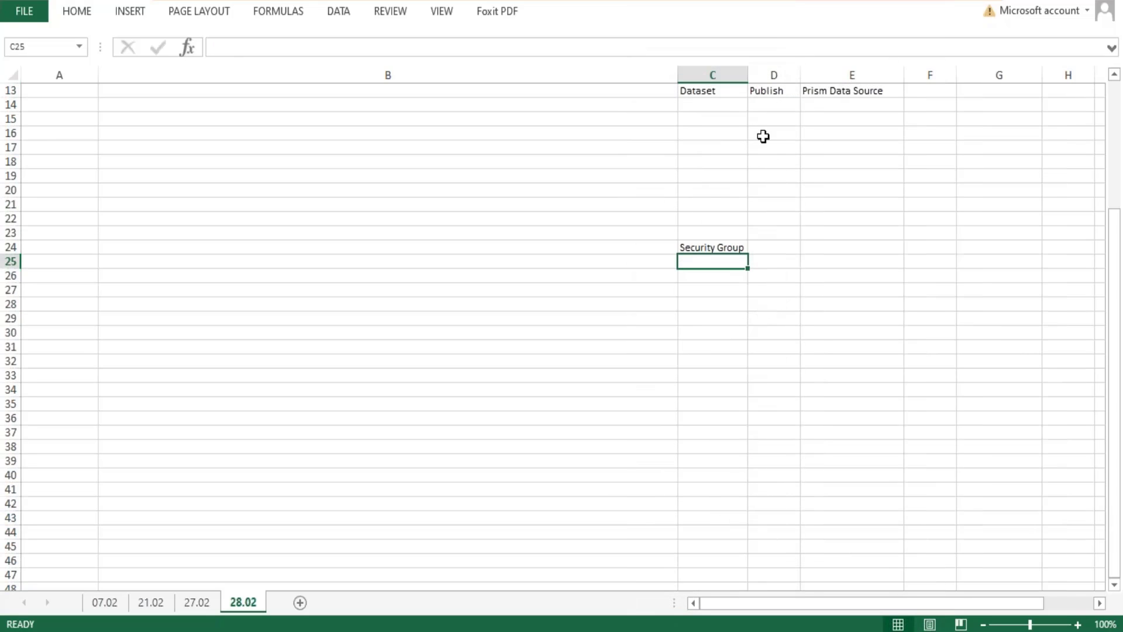
pyautogui.moveTo(748, 66); pyautogui.dragTo(788, 72)
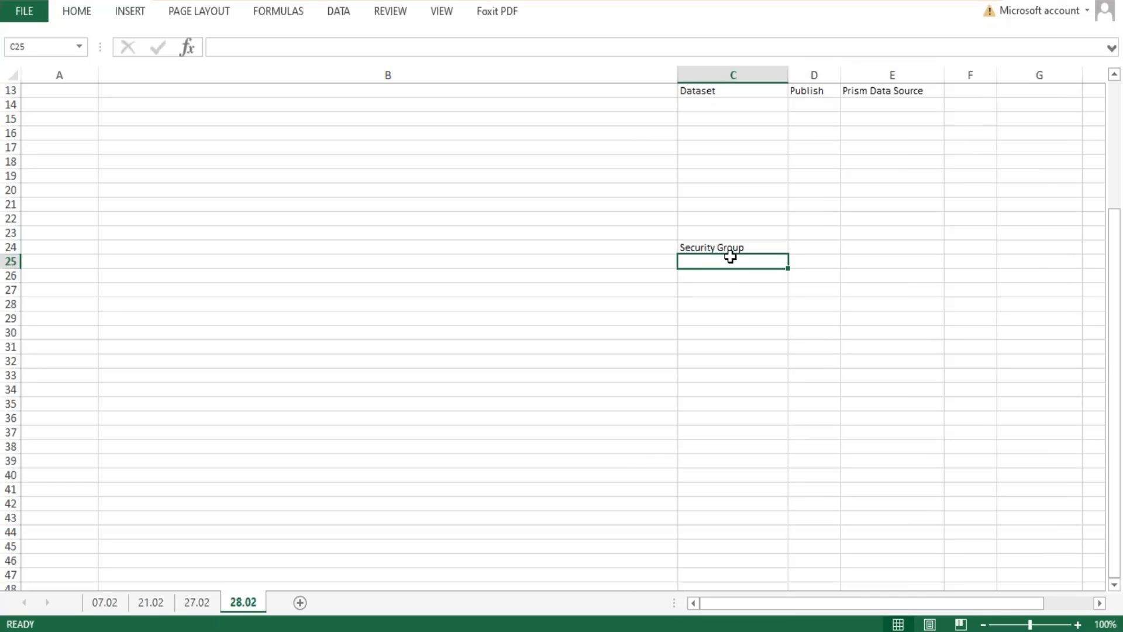
# Enter the description "Group of user > Same axs" in cell C25 under the Security Group heading.
pyautogui.write('Group')
pyautogui.write('f user')
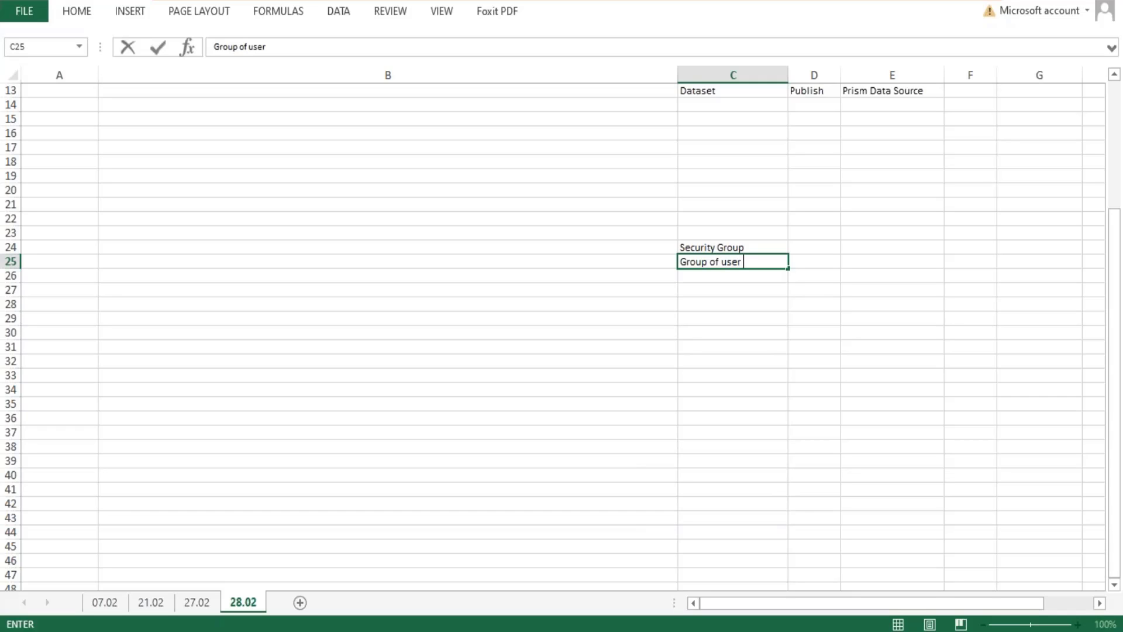
pyautogui.write(' > Same ac')
pyautogui.write('c')
pyautogui.press('BackSpace')
pyautogui.press('BackSpace')
pyautogui.write('xs')
pyautogui.press('Return')
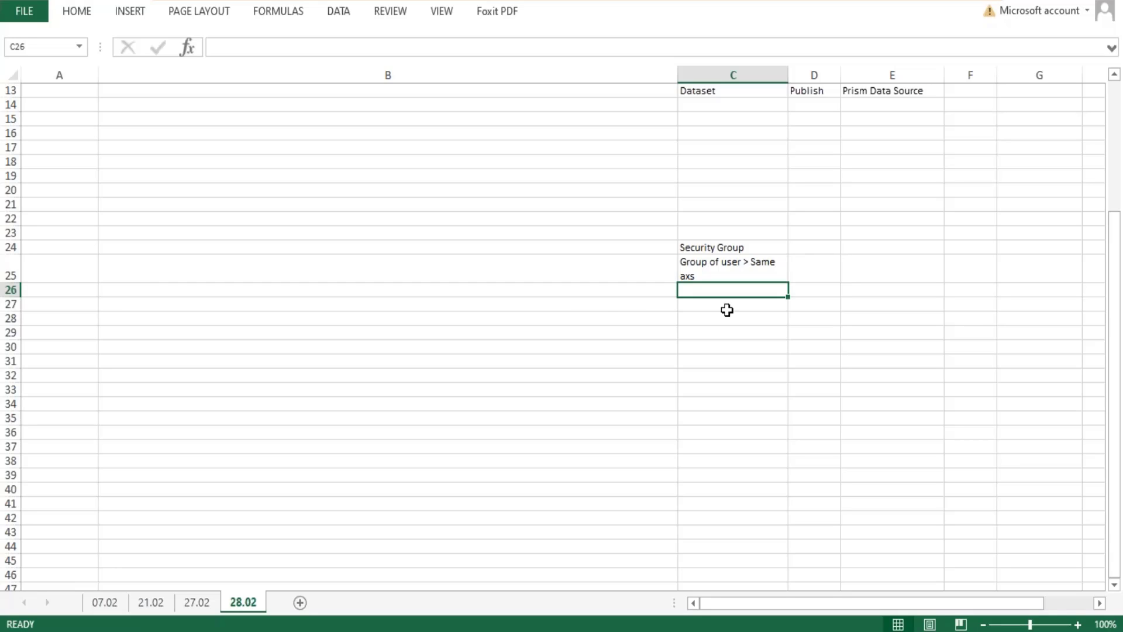
pyautogui.click(726, 264)
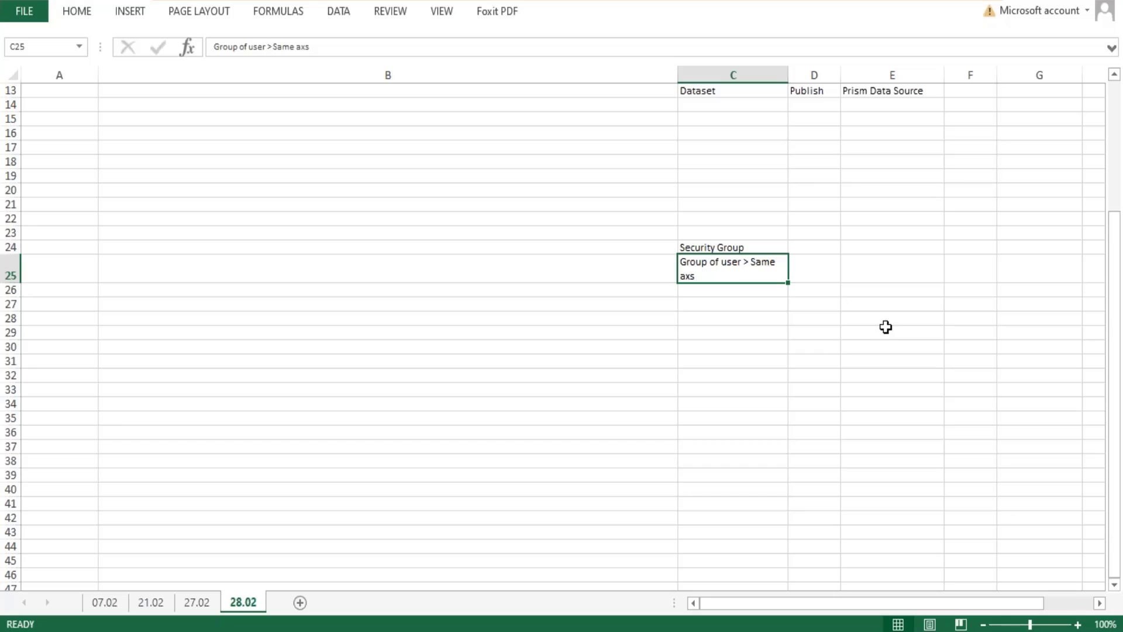
# Enter "Domains > Securable Items" in cell E24 beside the Security Group heading.
pyautogui.click(862, 249)
pyautogui.write('Domains')
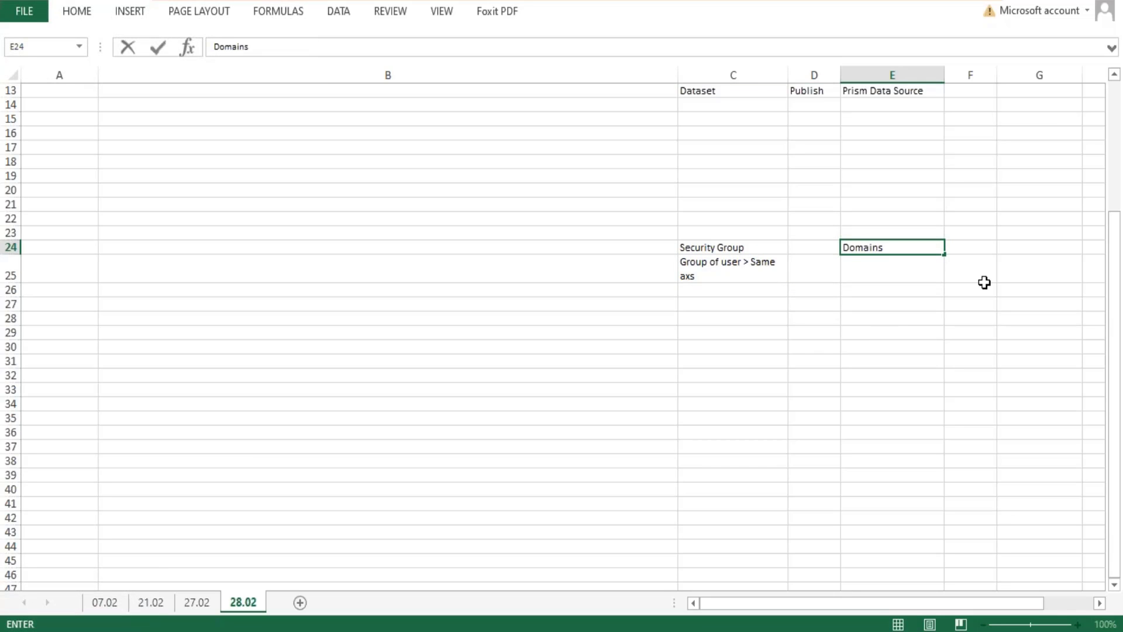
pyautogui.press('Return')
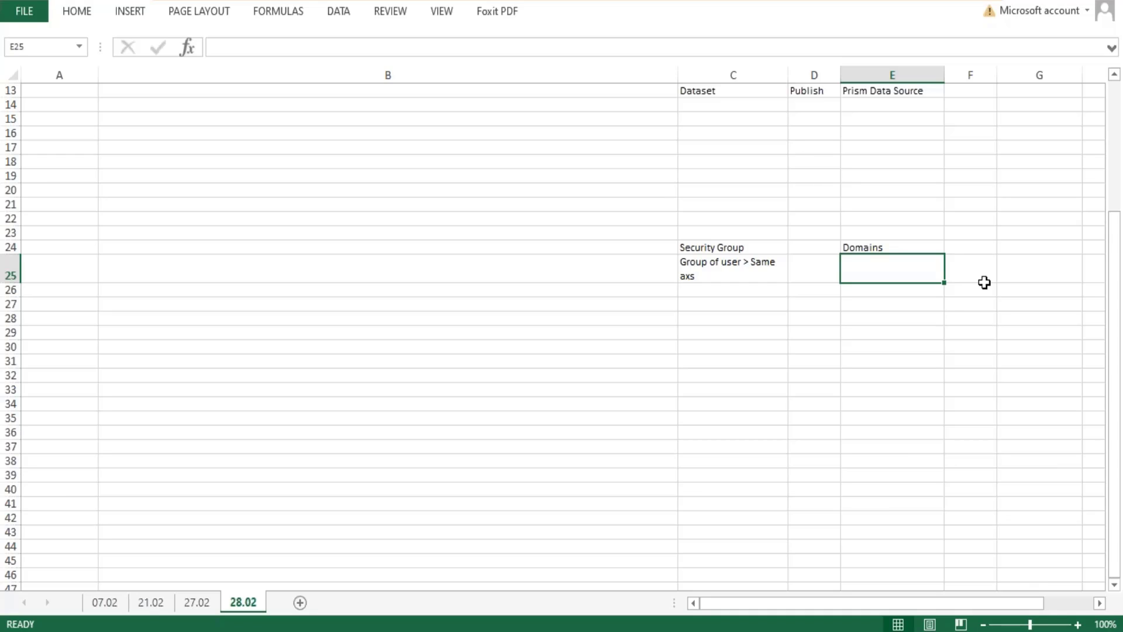
pyautogui.doubleClick(925, 247)
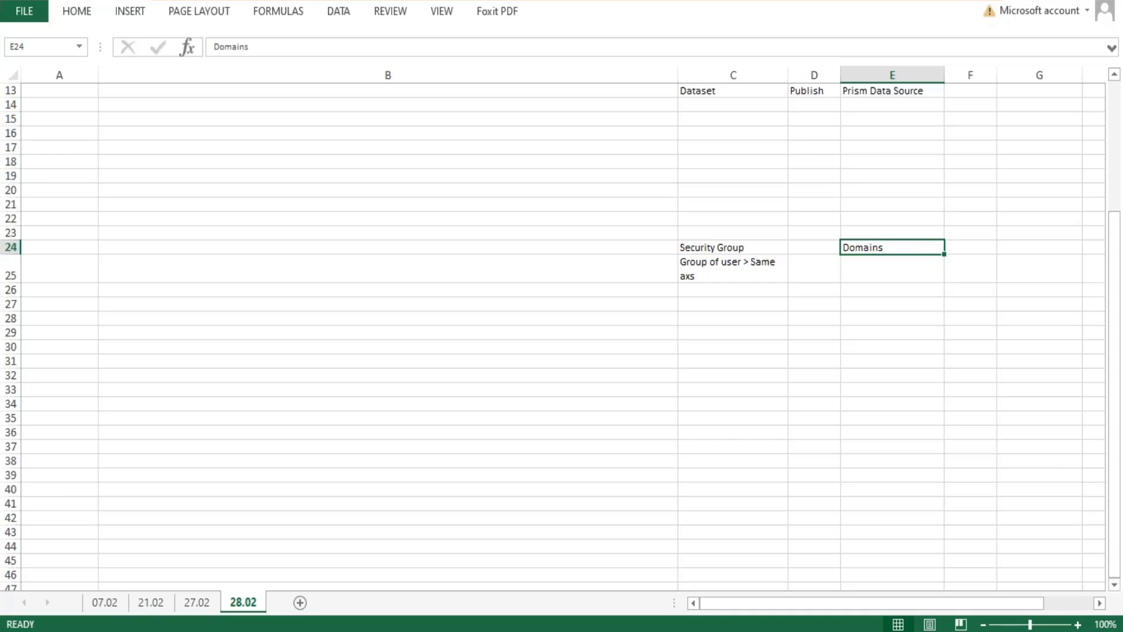
pyautogui.write('> S')
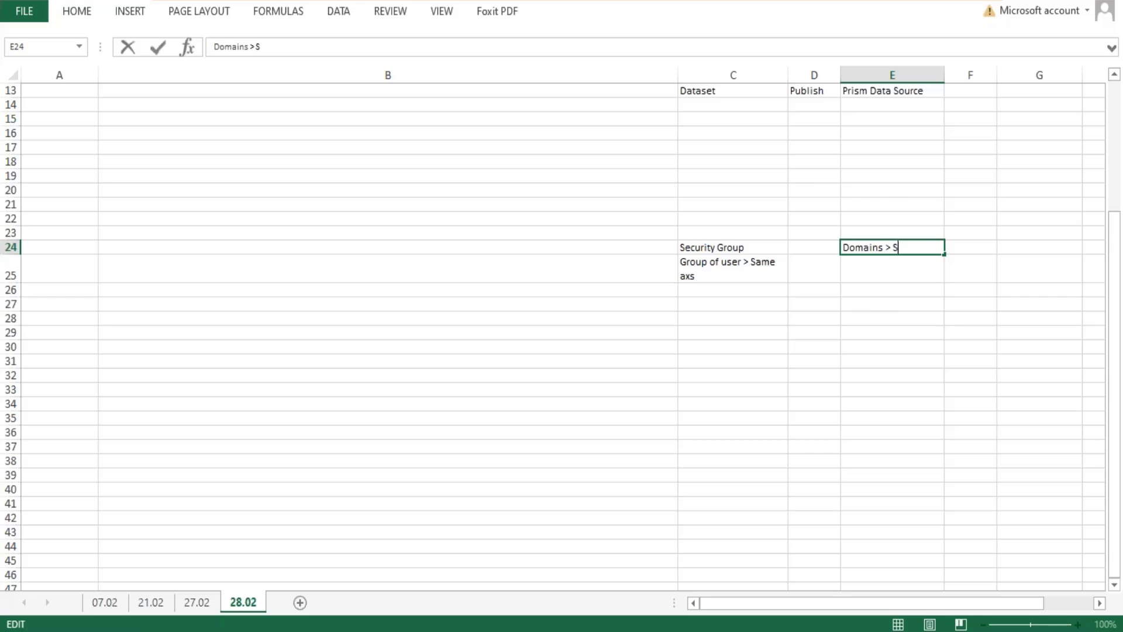
pyautogui.write('ecurable Items')
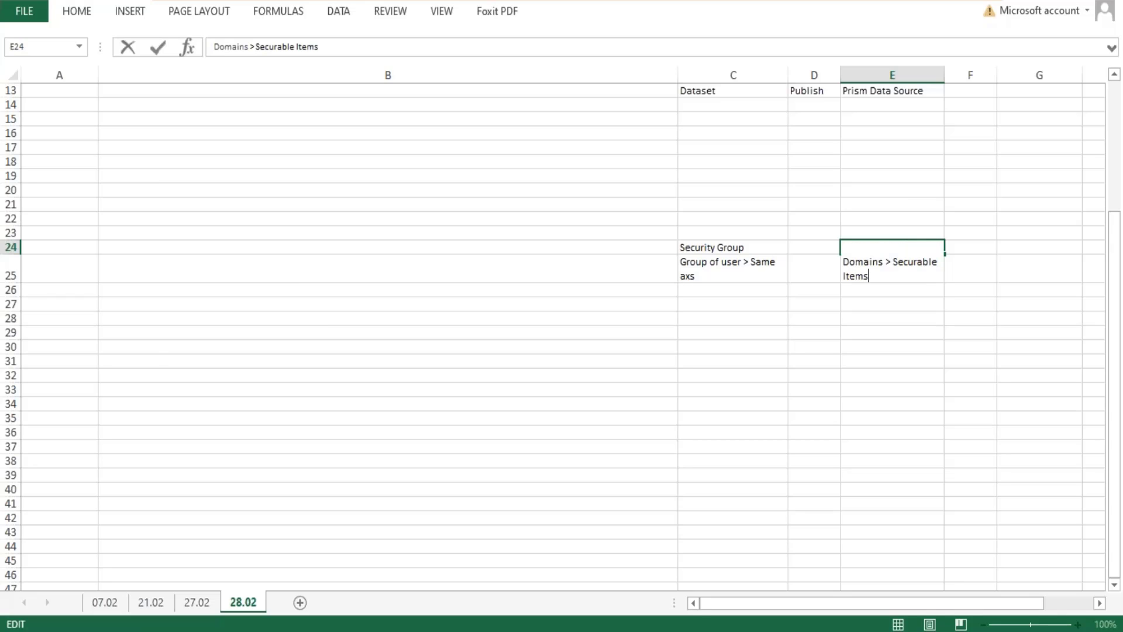
pyautogui.press('Return')
# Widen columns E and C to fit their text and reduce rows 24 and 25 to single-line height.
pyautogui.moveTo(946, 73); pyautogui.dragTo(981, 74)
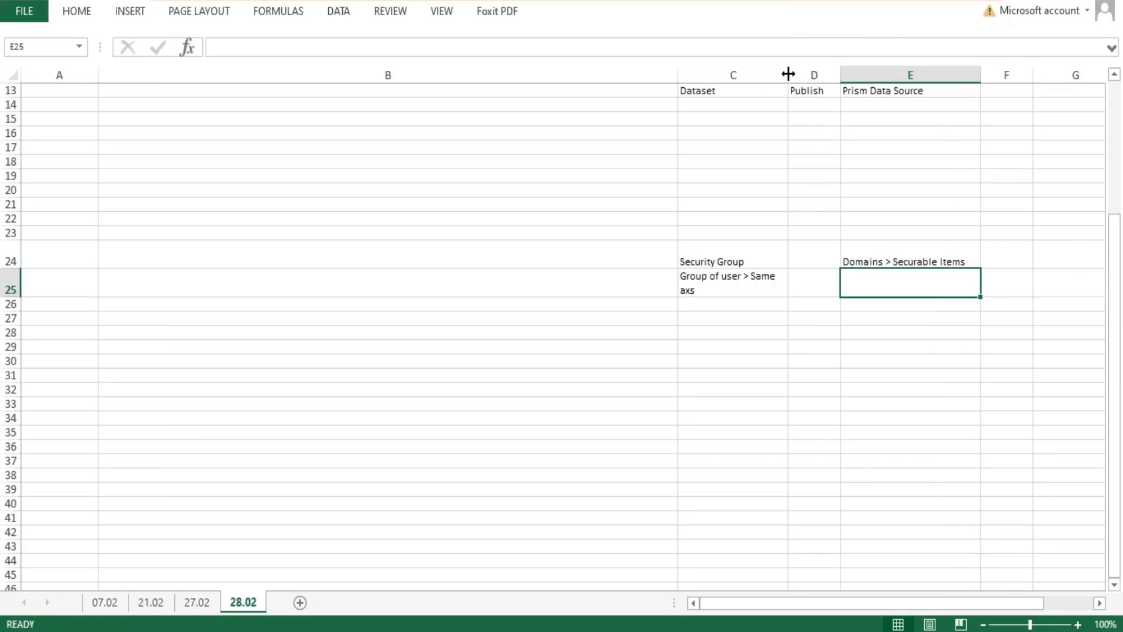
pyautogui.moveTo(788, 74); pyautogui.dragTo(813, 74)
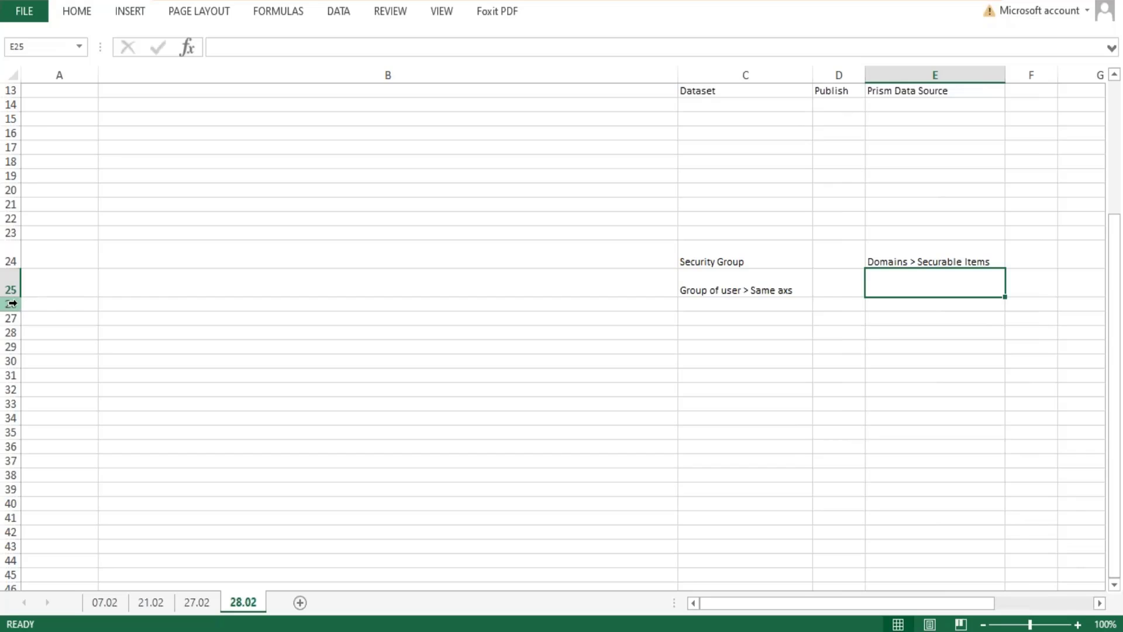
pyautogui.moveTo(12, 303); pyautogui.dragTo(10, 283)
pyautogui.click(990, 261)
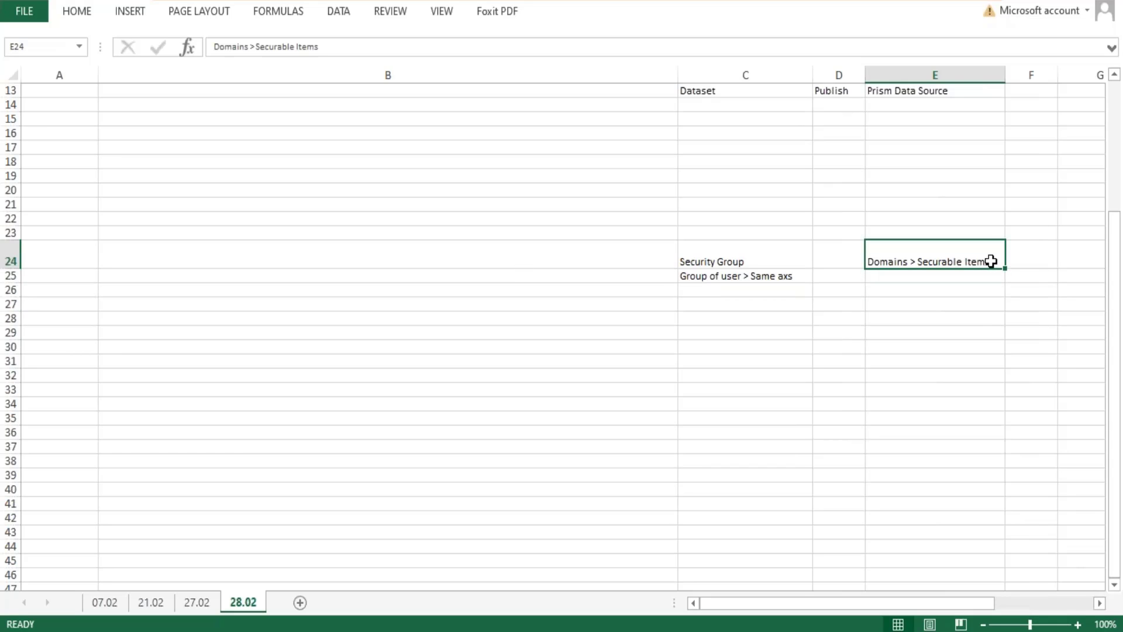
pyautogui.doubleClick(990, 261)
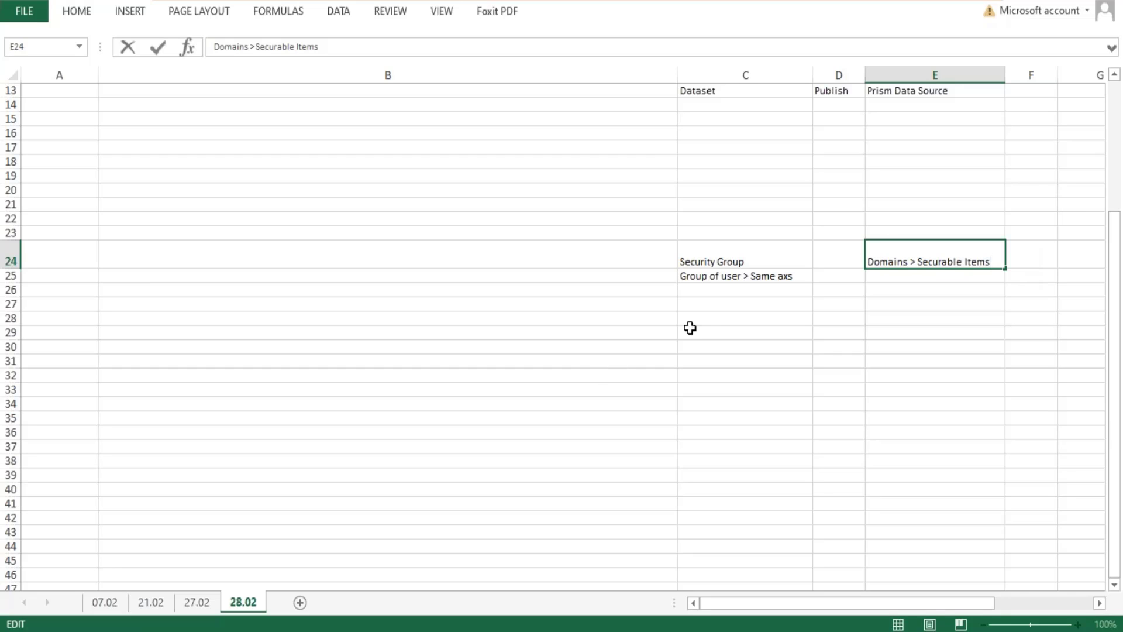
pyautogui.moveTo(797, 256); pyautogui.dragTo(800, 259)
pyautogui.click(992, 249)
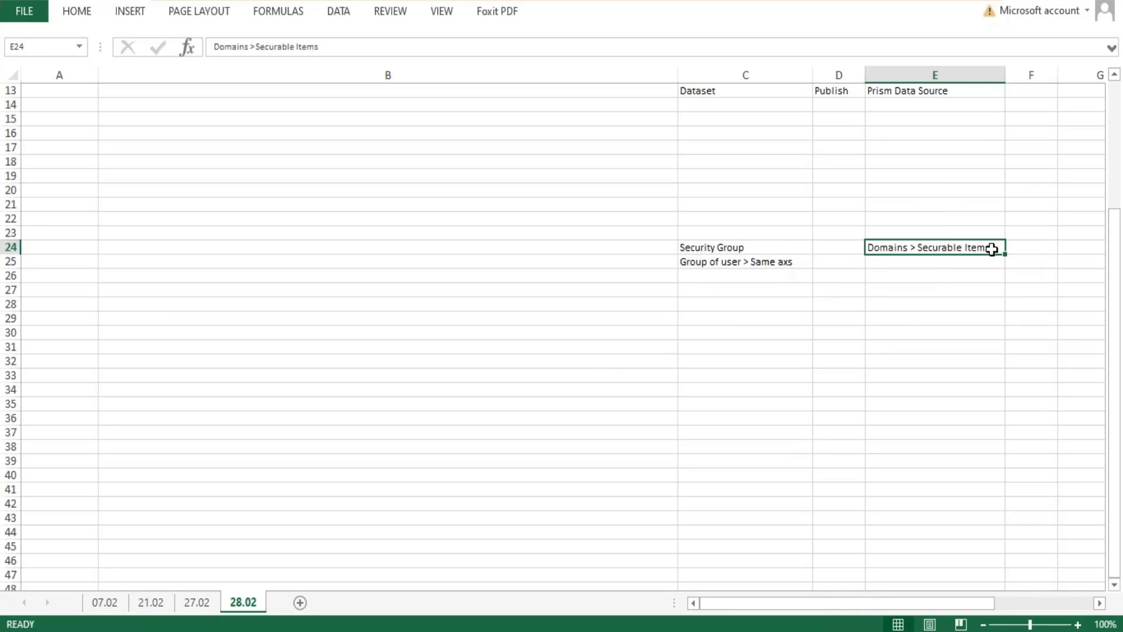
pyautogui.click(941, 262)
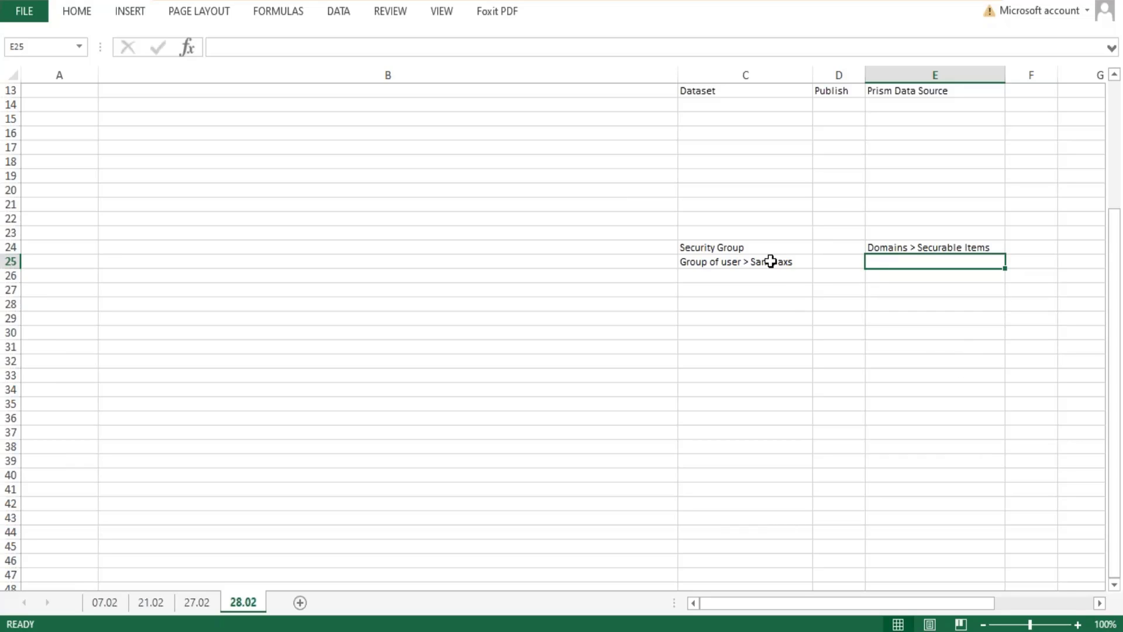
# Enter the example security group "ABC" in cell C27 and list example member names in C28 and C29.
pyautogui.click(723, 244)
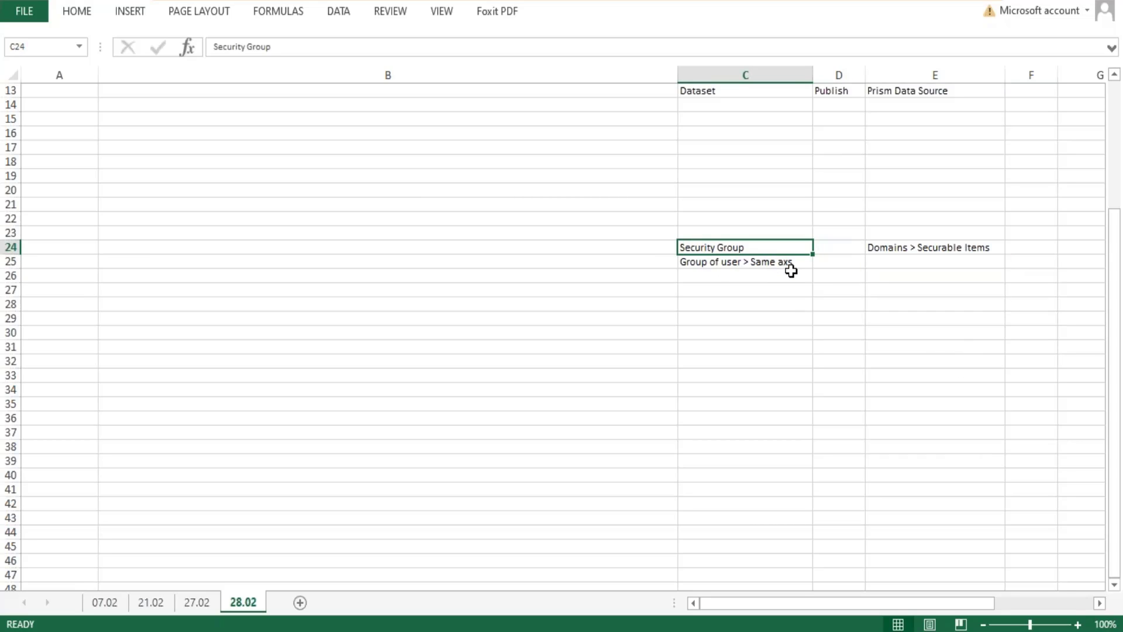
pyautogui.click(740, 261)
pyautogui.click(753, 287)
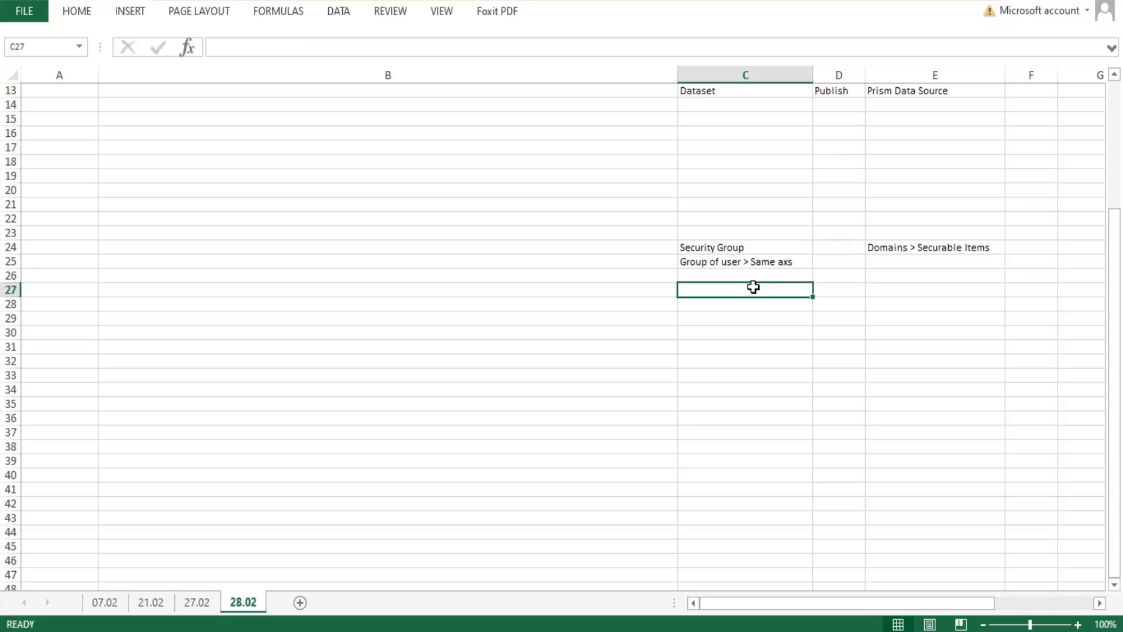
pyautogui.write('ABC')
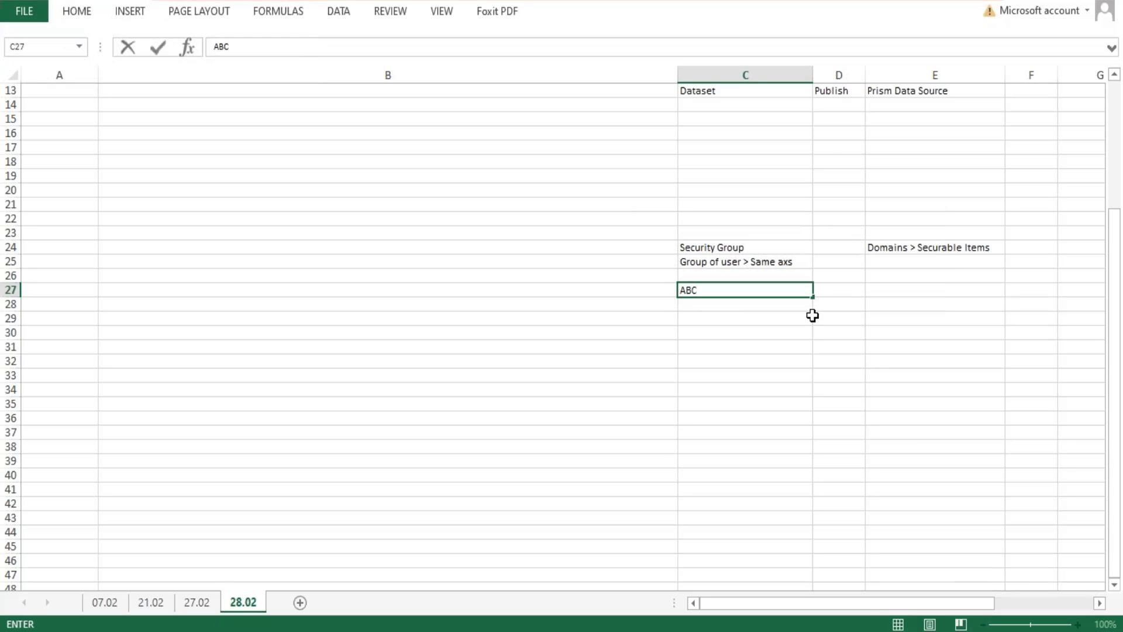
pyautogui.press('Return')
pyautogui.write('Em')
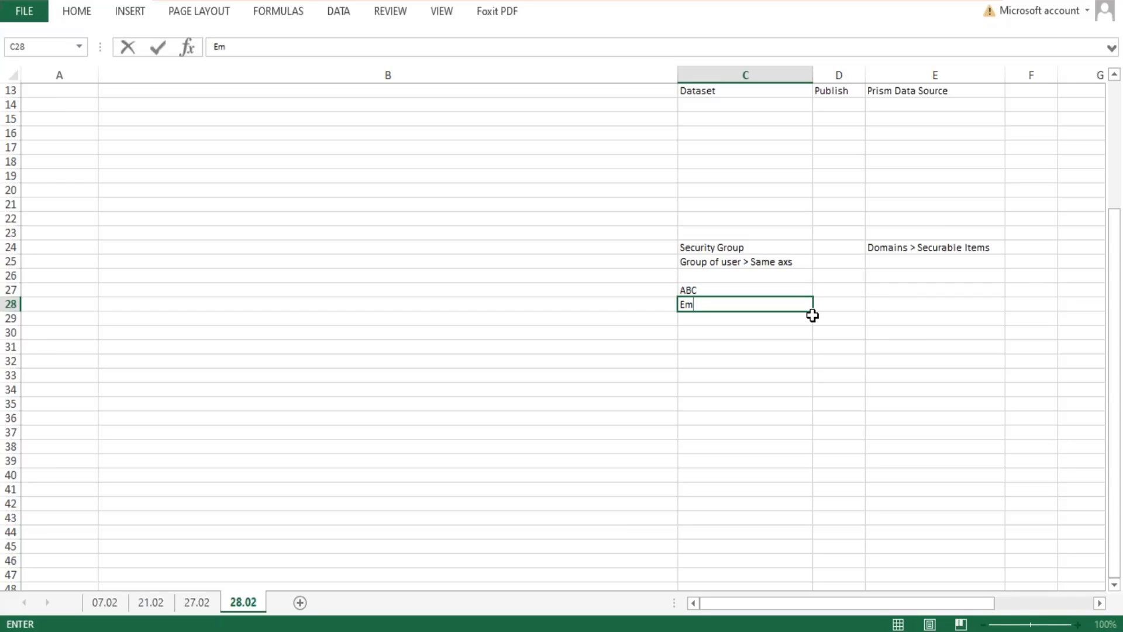
pyautogui.click(813, 316)
# Enter the securable item "Create Sup Org" in cell E28 and its heading "Domain CSO" in cell E27.
pyautogui.press('Up')
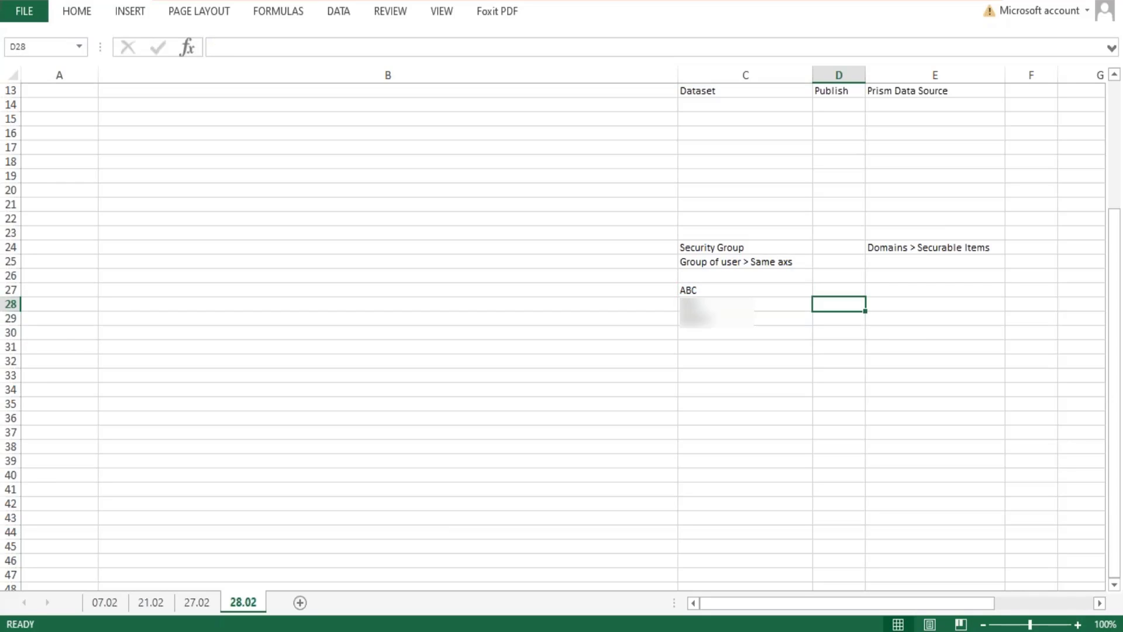
pyautogui.press('Right')
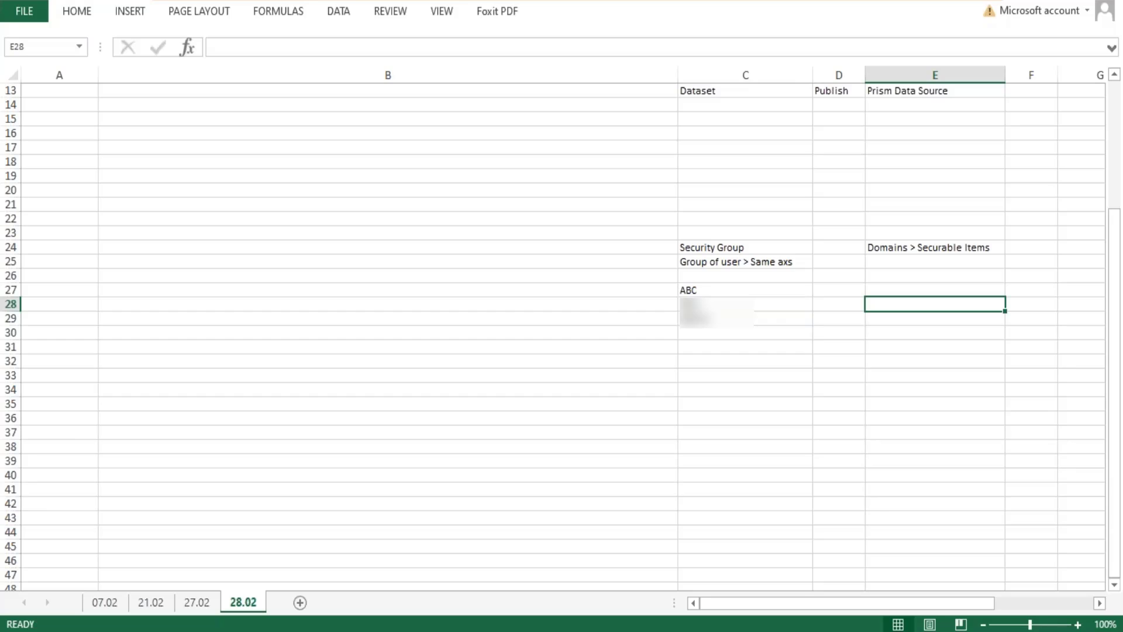
pyautogui.write('Create S')
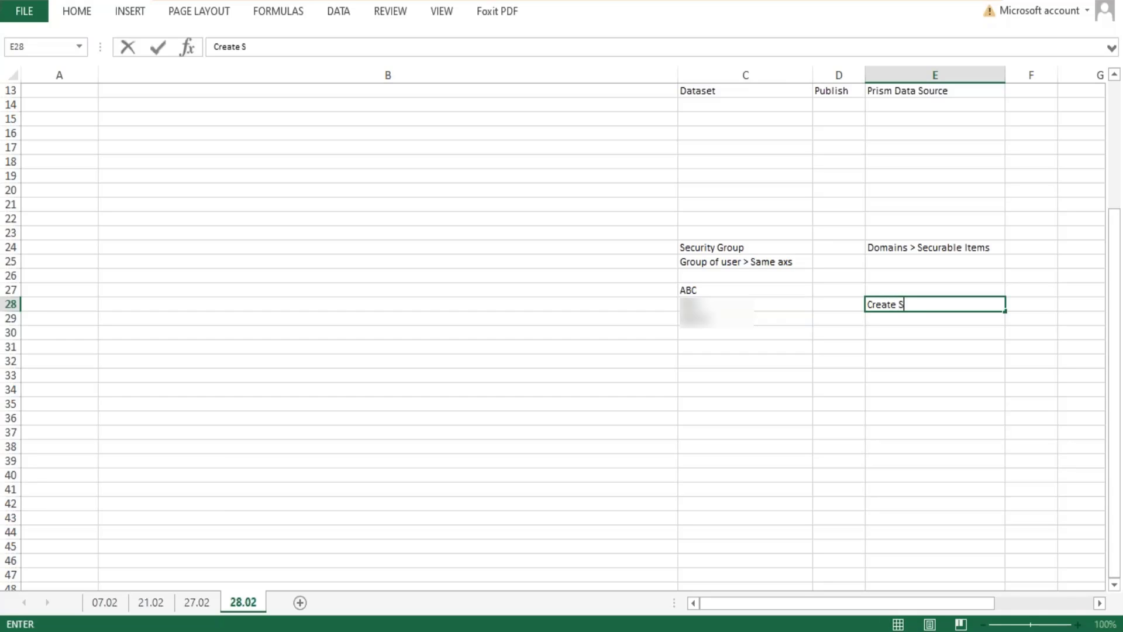
pyautogui.write('up Org')
pyautogui.press('Up')
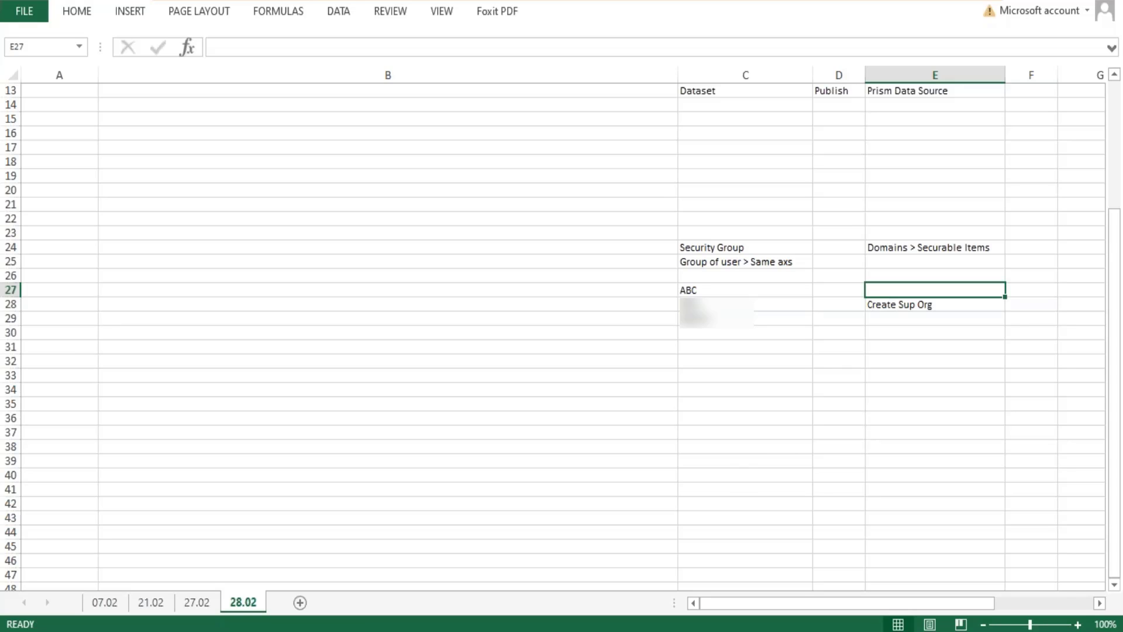
pyautogui.write('Domain')
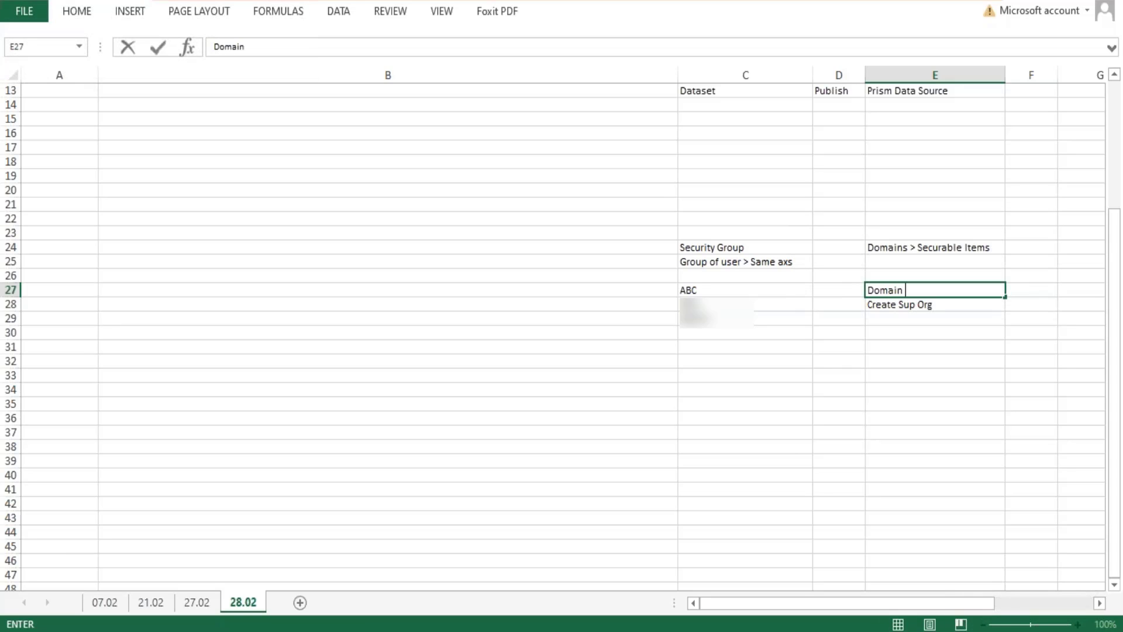
pyautogui.write(' CSO')
pyautogui.press('Left')
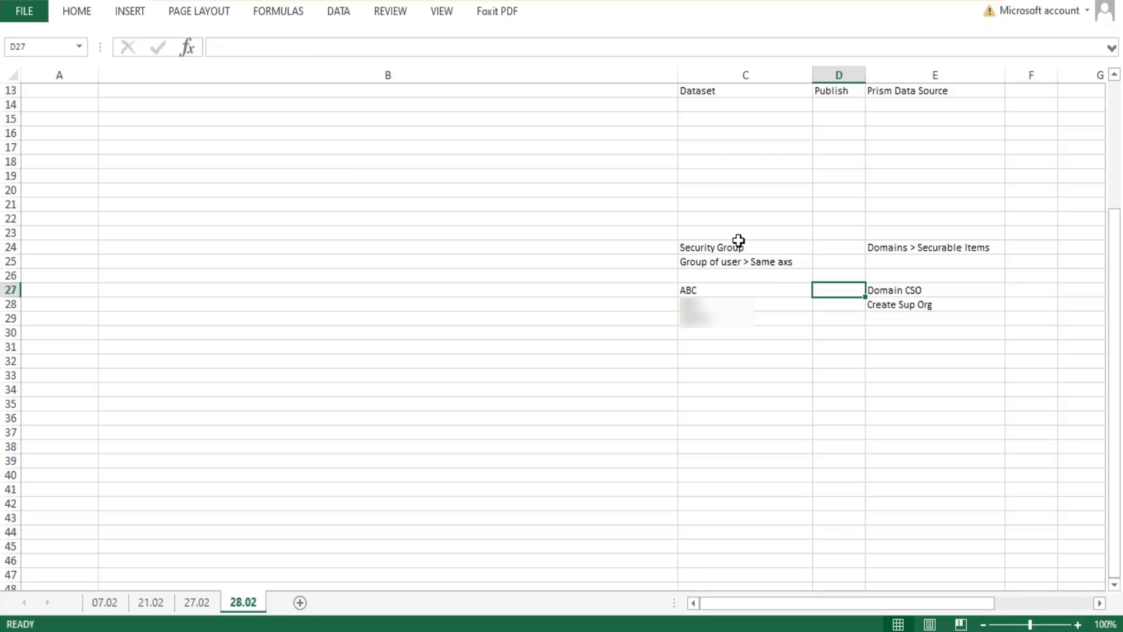
# Enter "Domain Security Policy Permissions" in cell D27, widen column D and reduce row 27 to two-line height.
pyautogui.click(696, 292)
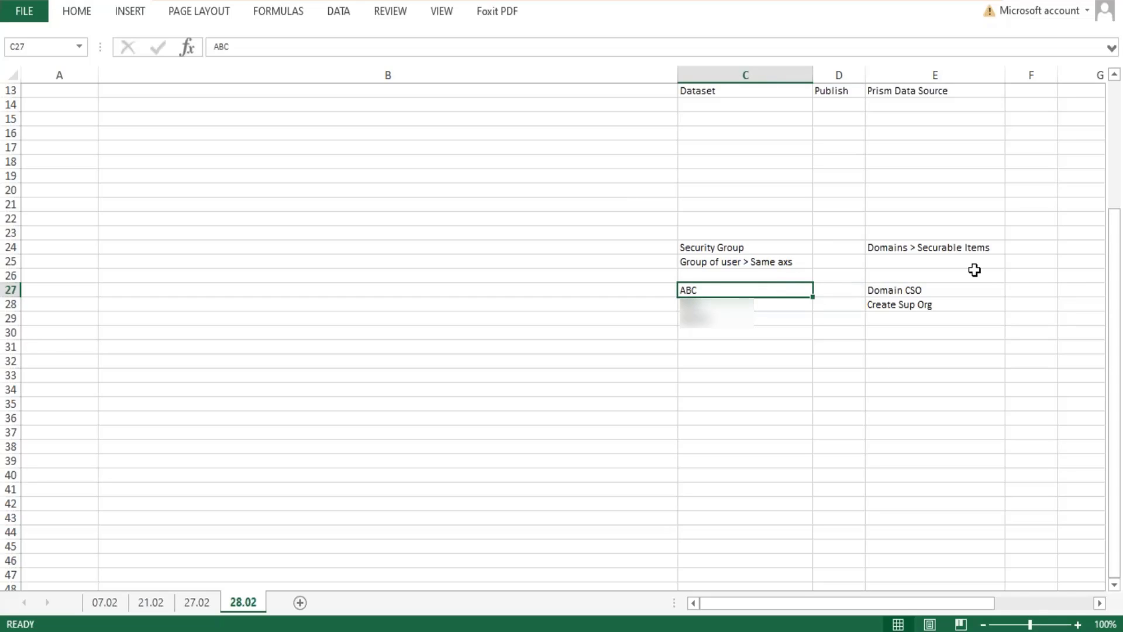
pyautogui.click(909, 293)
pyautogui.click(830, 291)
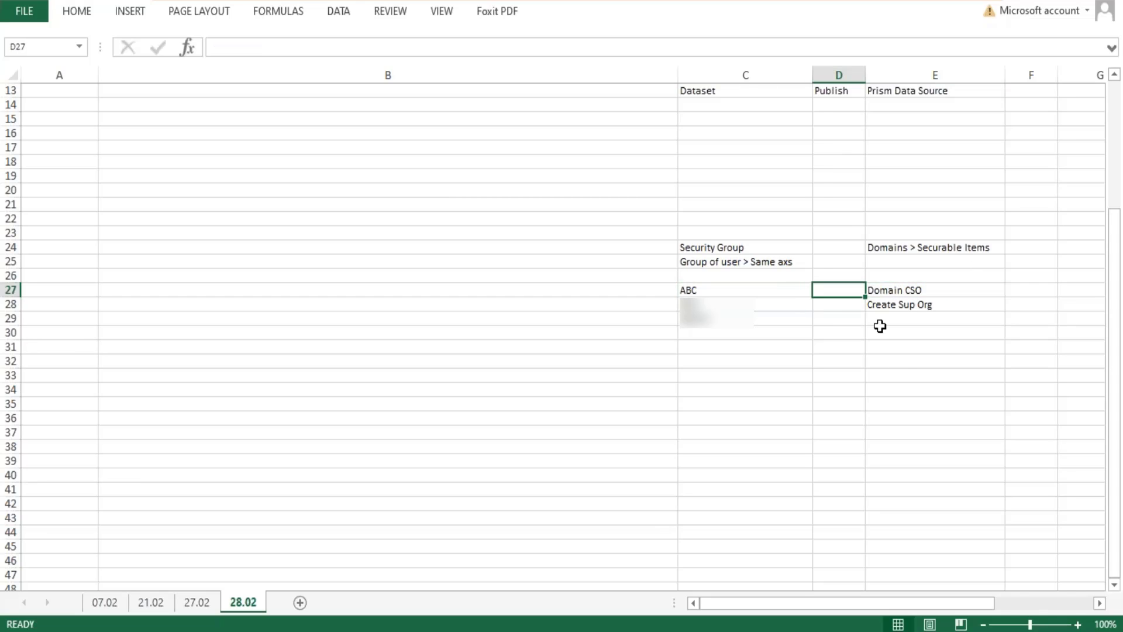
pyautogui.write('Dom')
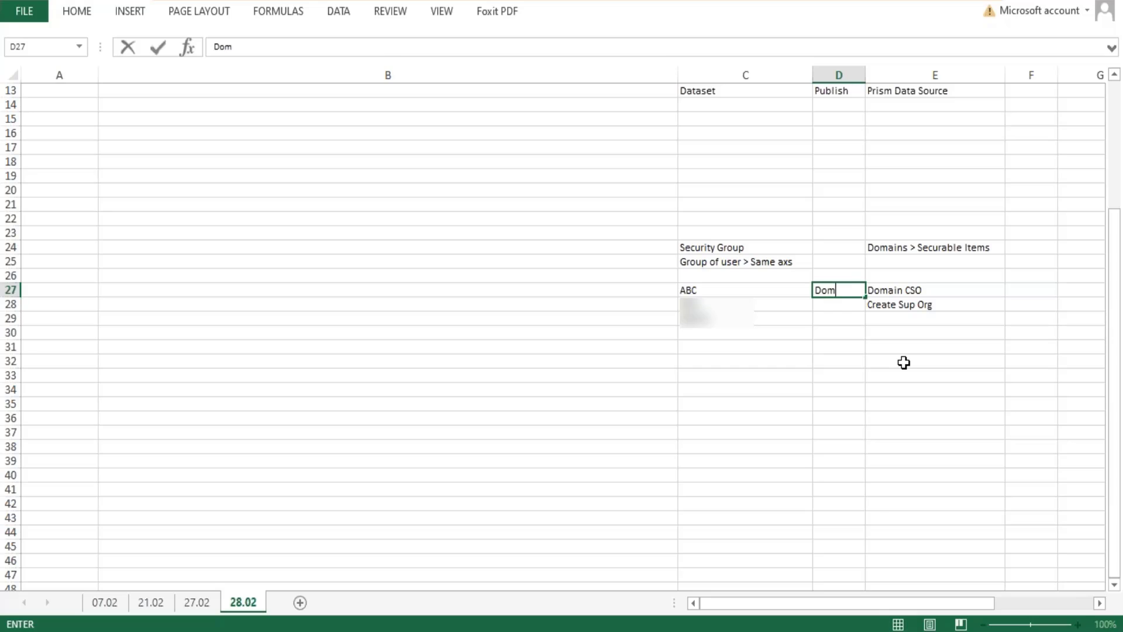
pyautogui.write('ain Security Po')
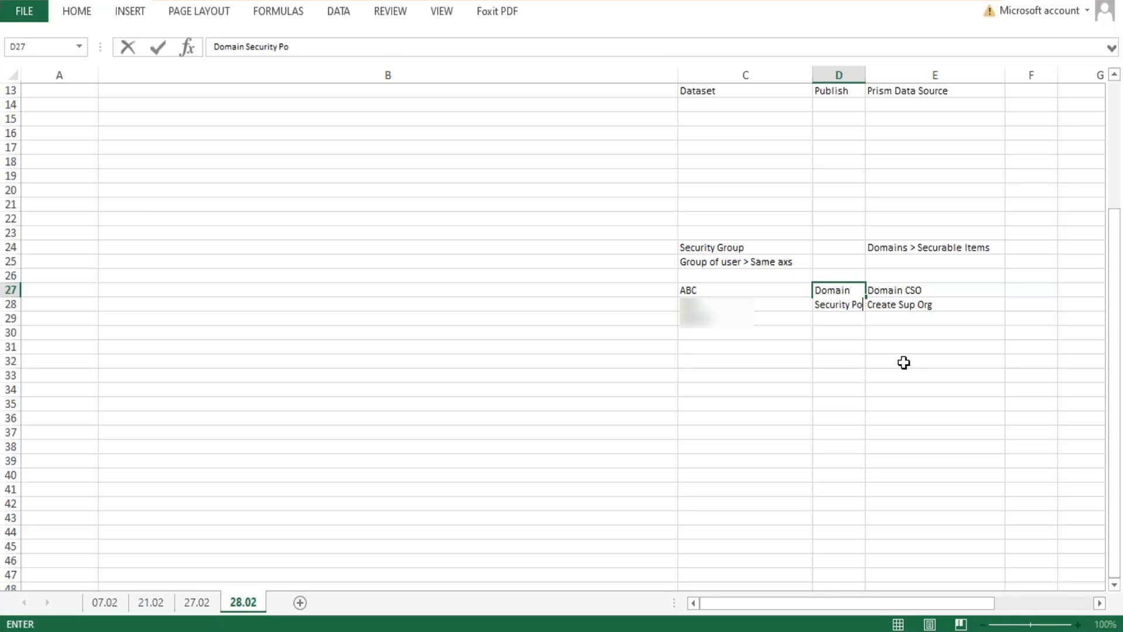
pyautogui.write('licy Permissions')
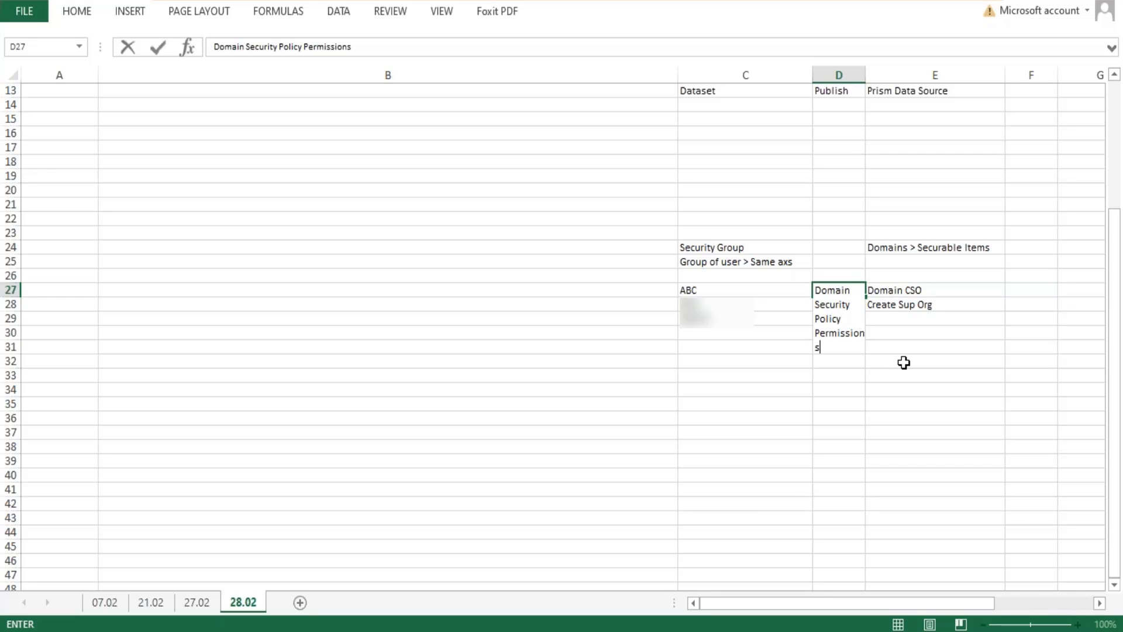
pyautogui.press('Return')
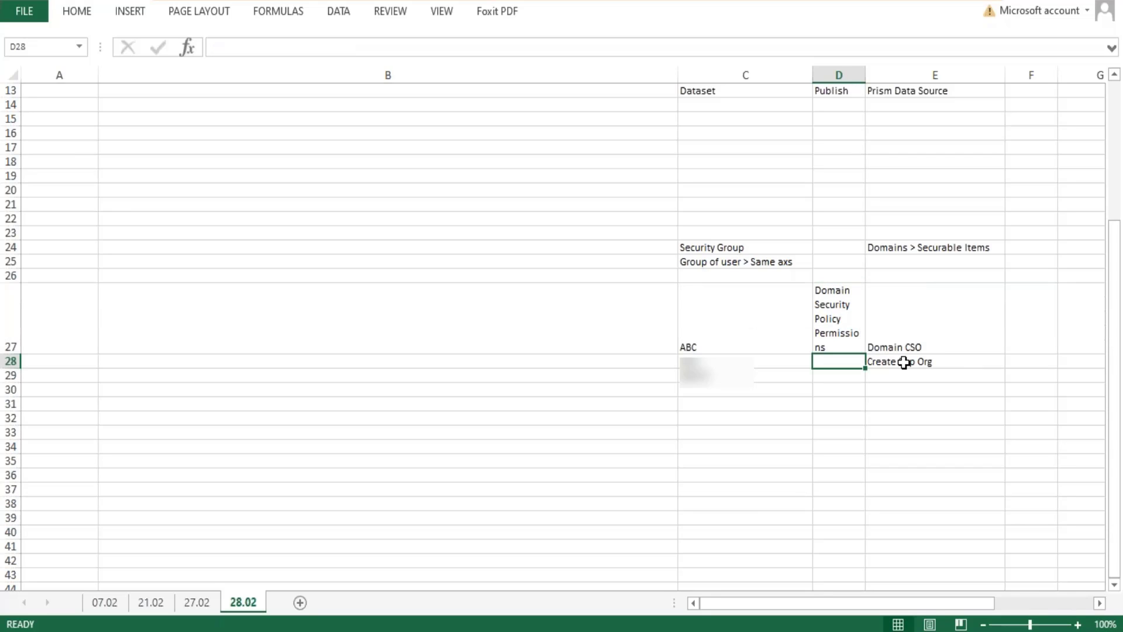
pyautogui.moveTo(865, 75); pyautogui.dragTo(930, 77)
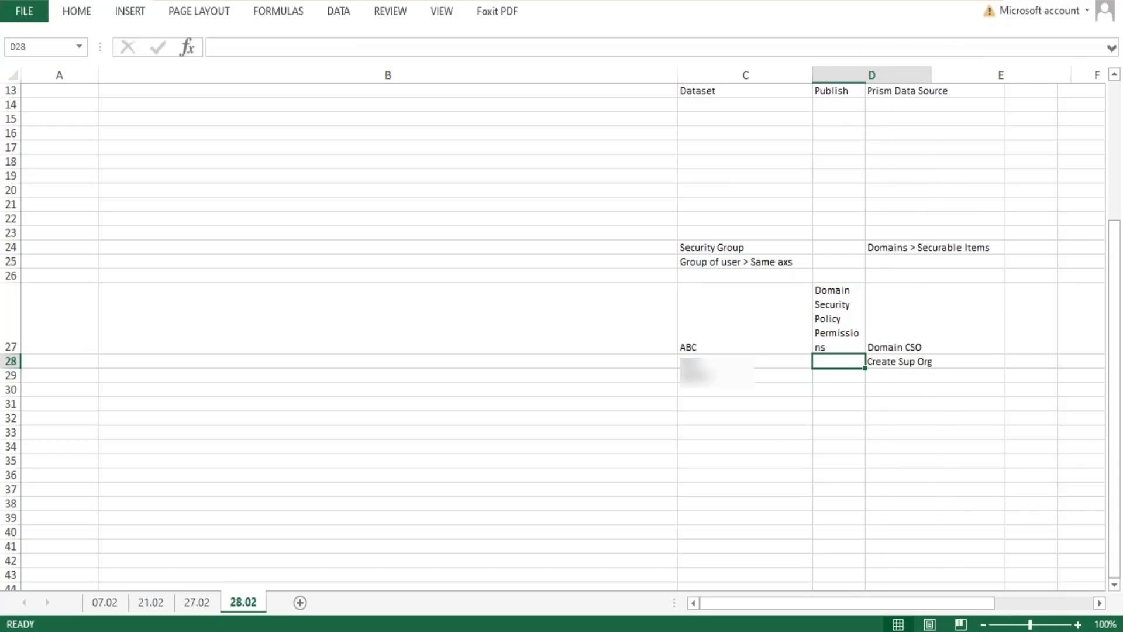
pyautogui.moveTo(10, 355); pyautogui.dragTo(10, 312)
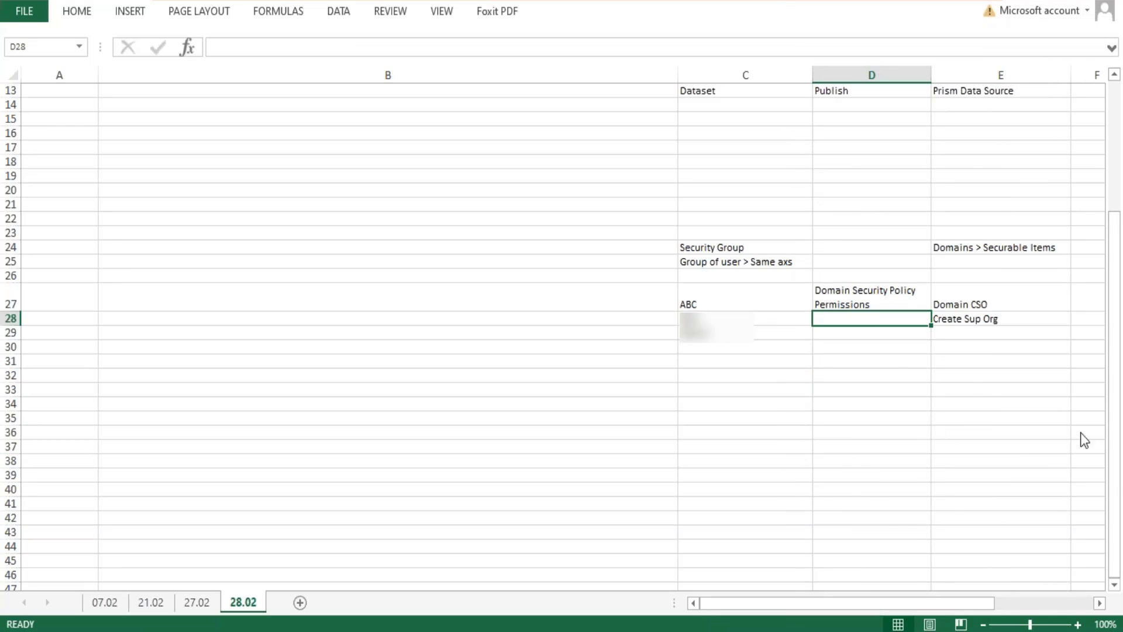
# Examine how security group ABC and its members relate to Domain CSO and the securable items listed under it.
pyautogui.doubleClick(709, 301)
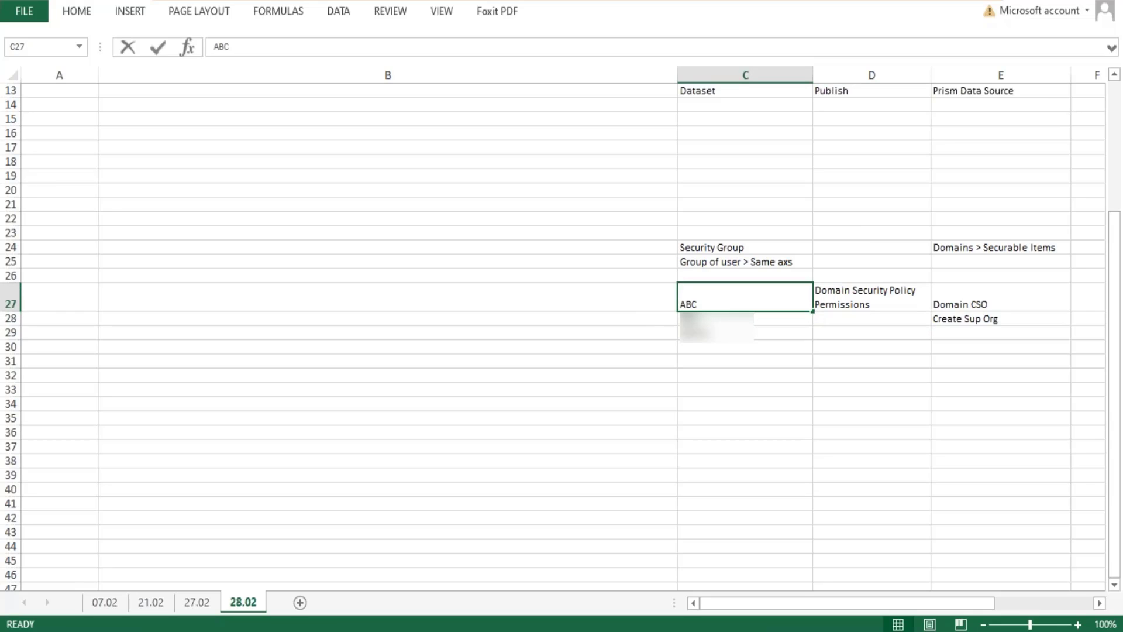
pyautogui.moveTo(707, 299); pyautogui.dragTo(676, 299)
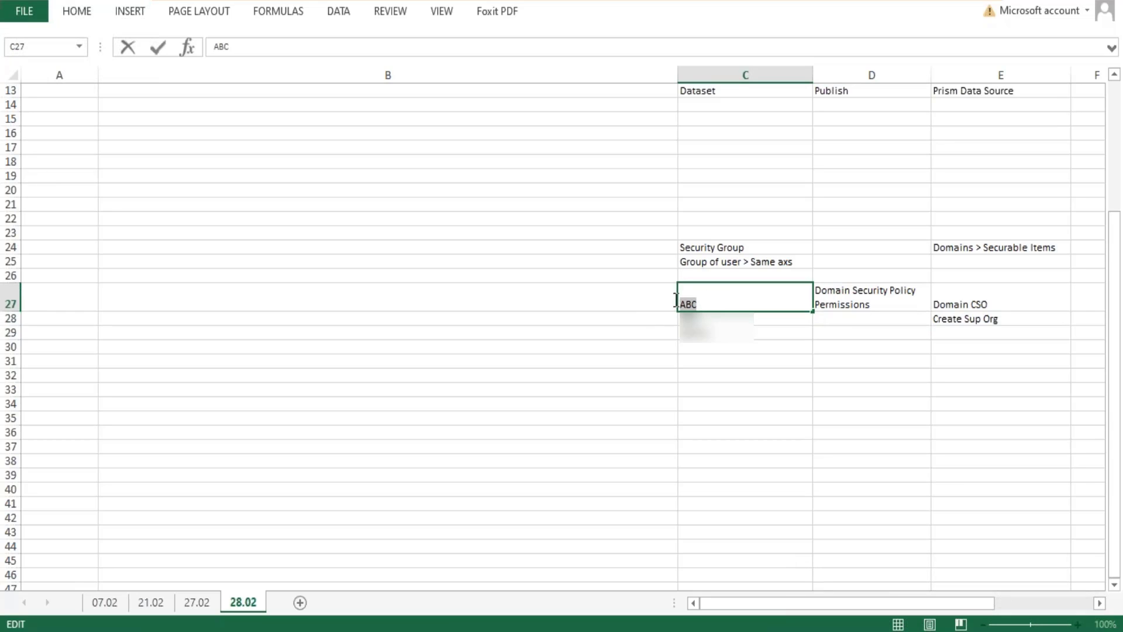
pyautogui.click(707, 304)
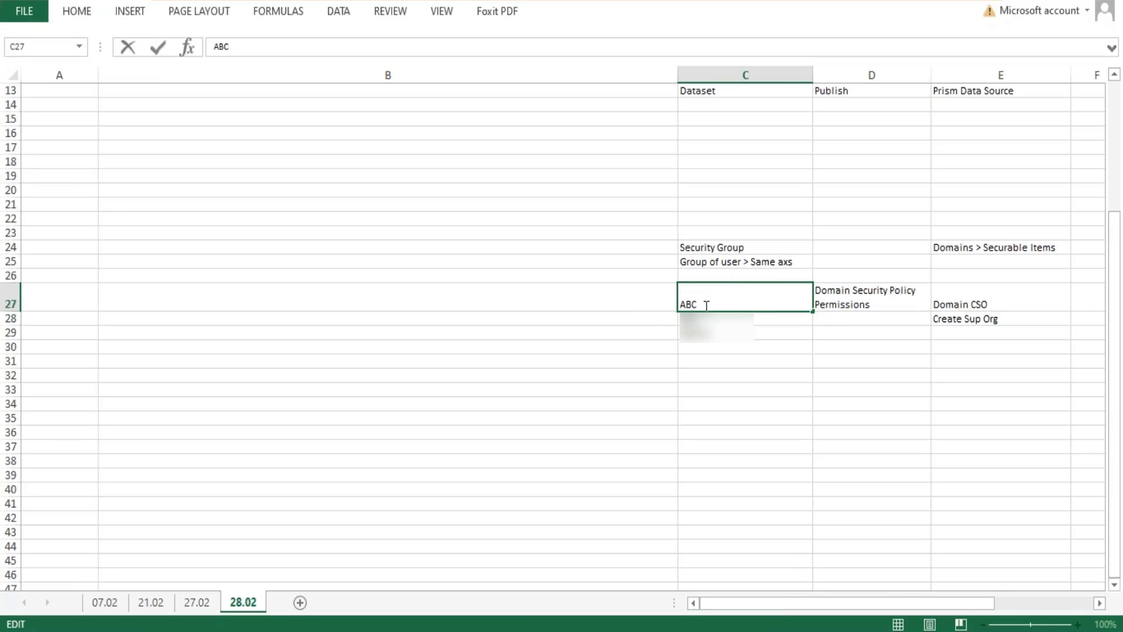
pyautogui.click(1001, 297)
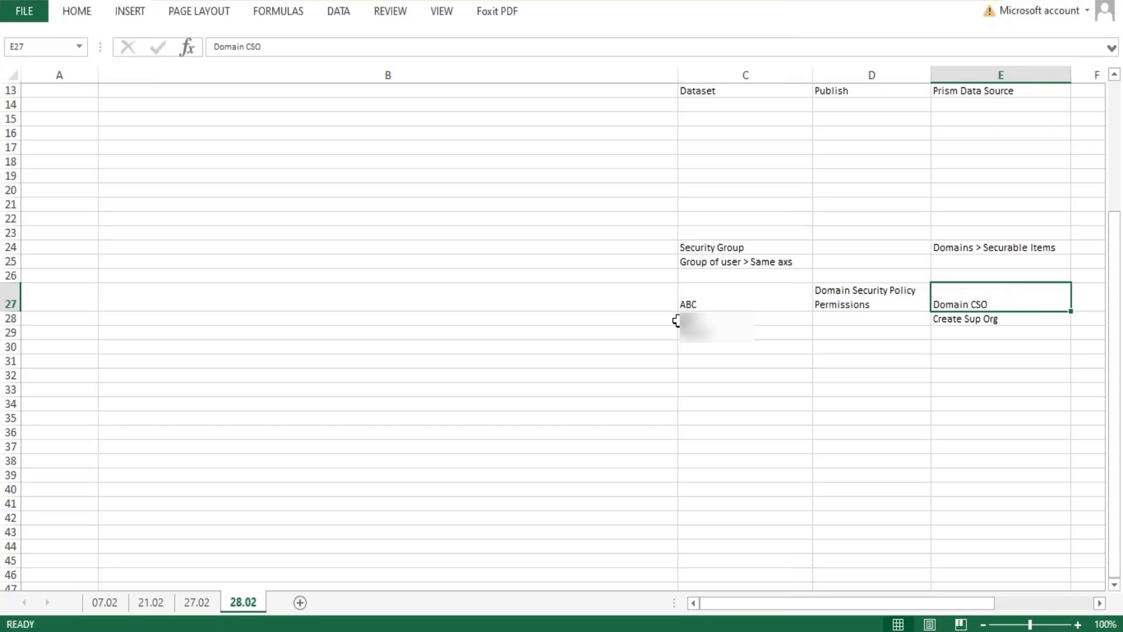
pyautogui.moveTo(699, 322); pyautogui.dragTo(698, 348)
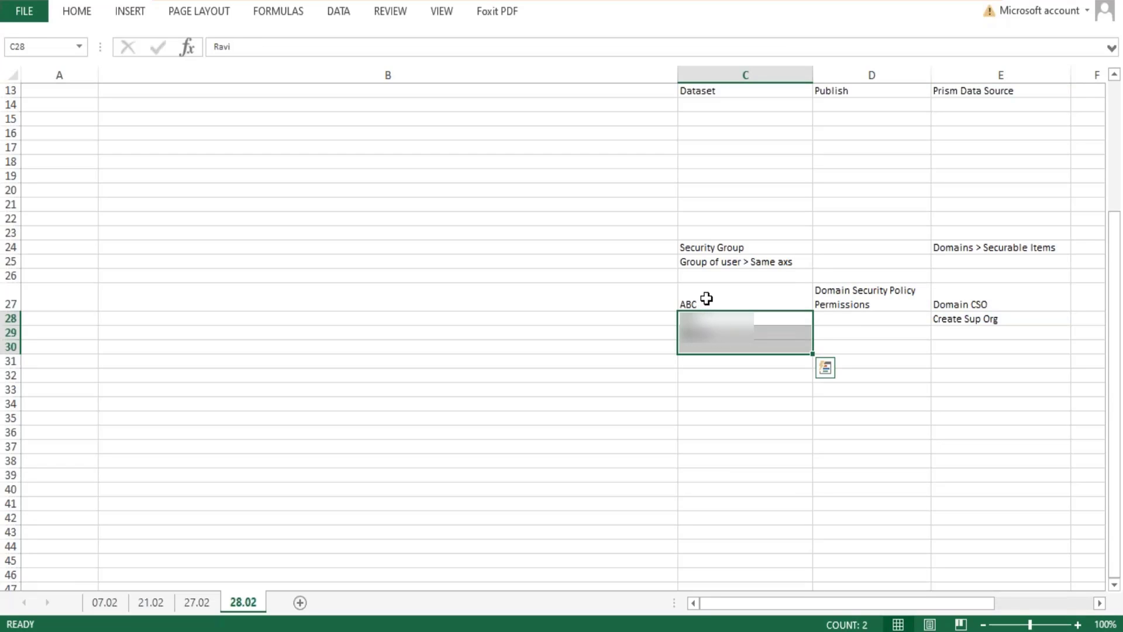
pyautogui.click(707, 298)
pyautogui.click(1001, 304)
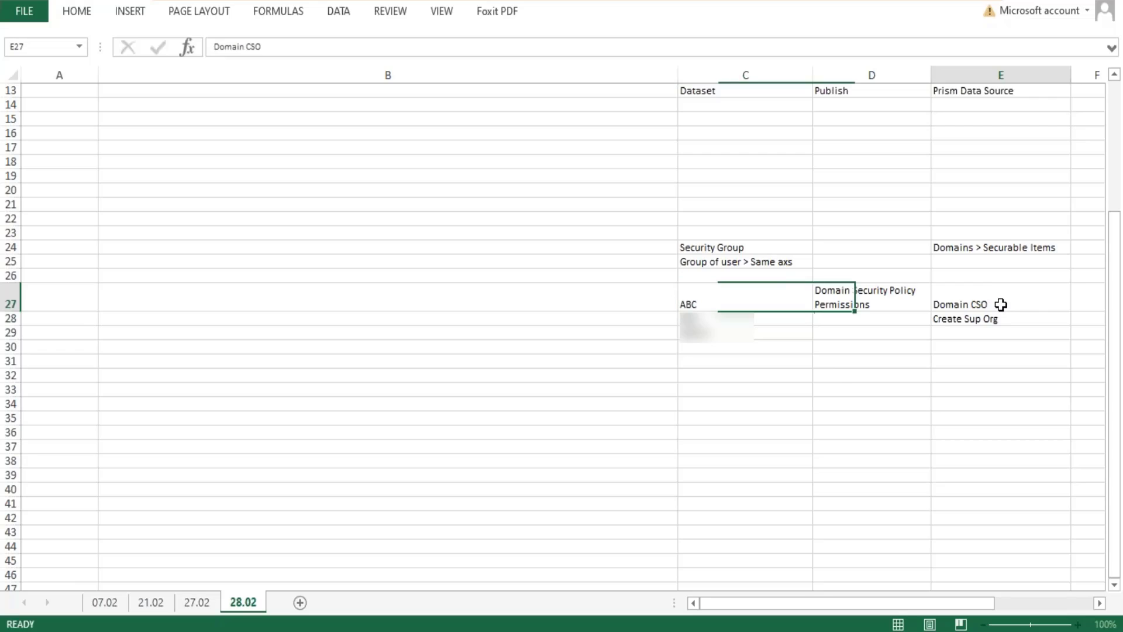
pyautogui.doubleClick(1001, 305)
pyautogui.moveTo(989, 304); pyautogui.dragTo(937, 303)
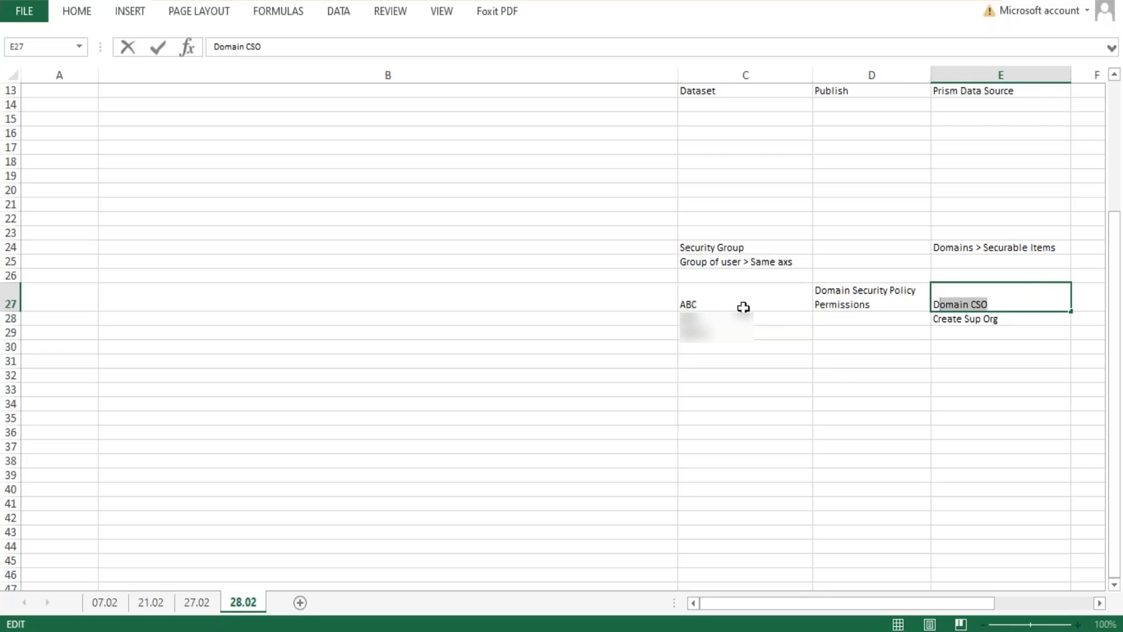
pyautogui.moveTo(696, 319); pyautogui.dragTo(709, 386)
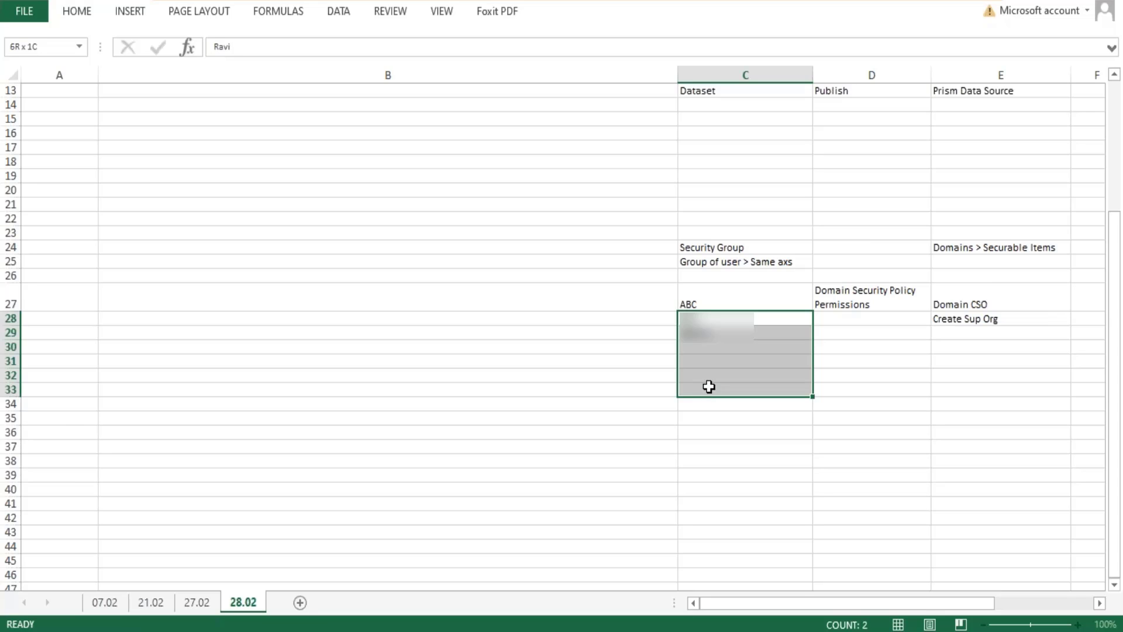
pyautogui.click(988, 320)
pyautogui.moveTo(988, 320); pyautogui.dragTo(1003, 401)
pyautogui.click(988, 300)
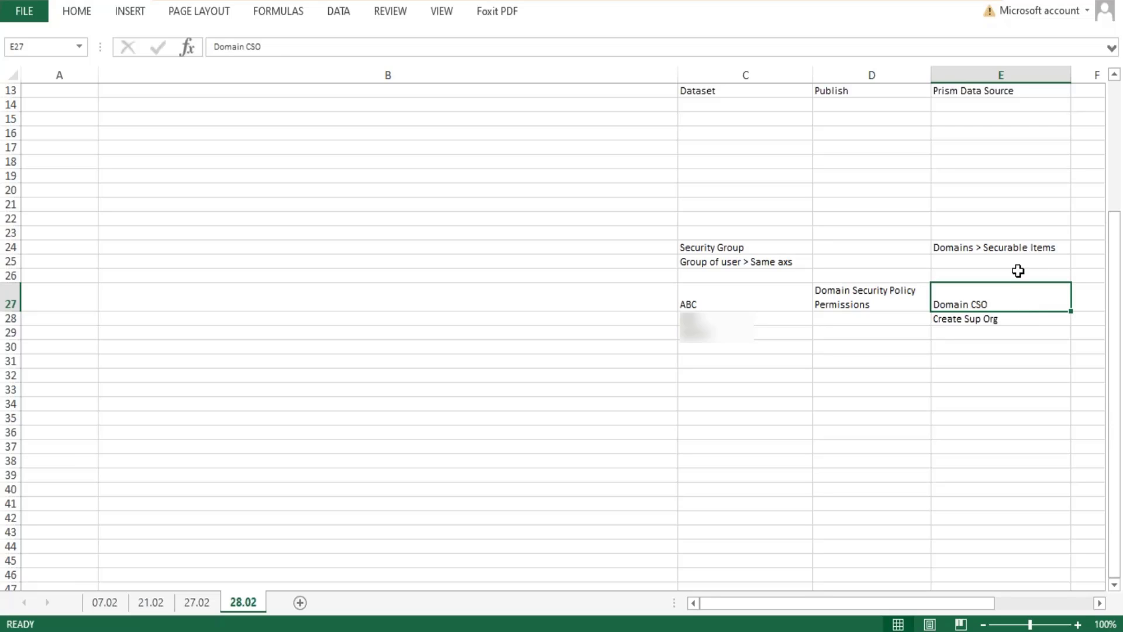
pyautogui.click(726, 405)
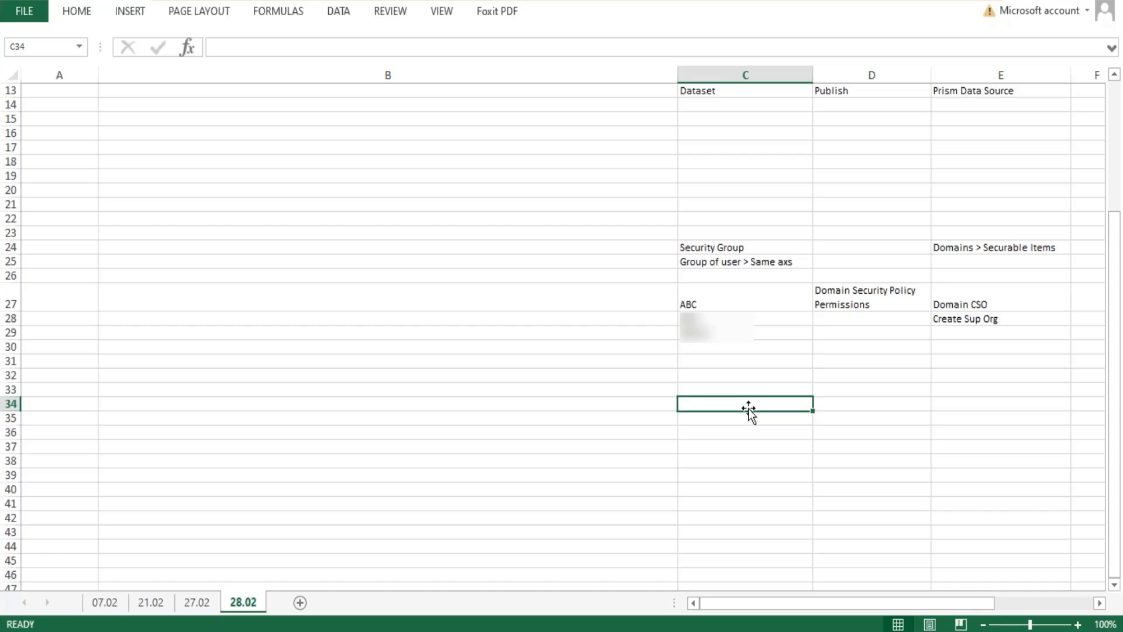
pyautogui.write('Prism Data')
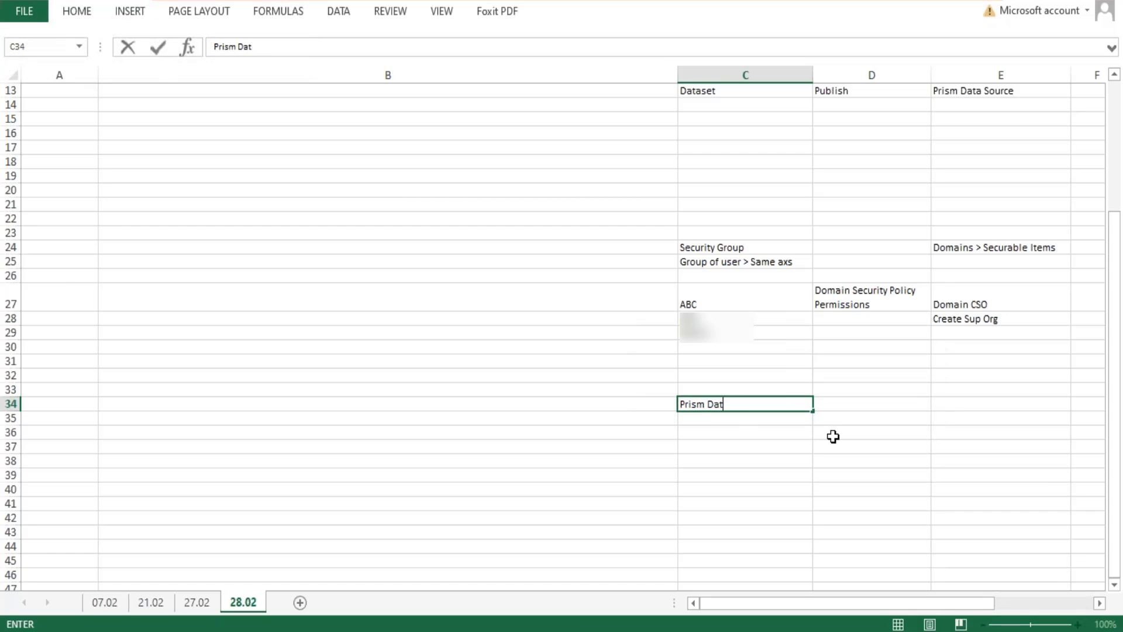
pyautogui.press('BackSpace')
pyautogui.press('BackSpace')
pyautogui.press('BackSpace')
pyautogui.press('BackSpace')
pyautogui.press('BackSpace')
pyautogui.press('BackSpace')
pyautogui.press('BackSpace')
pyautogui.press('BackSpace')
pyautogui.press('BackSpace')
pyautogui.press('Tab')
pyautogui.press('Tab')
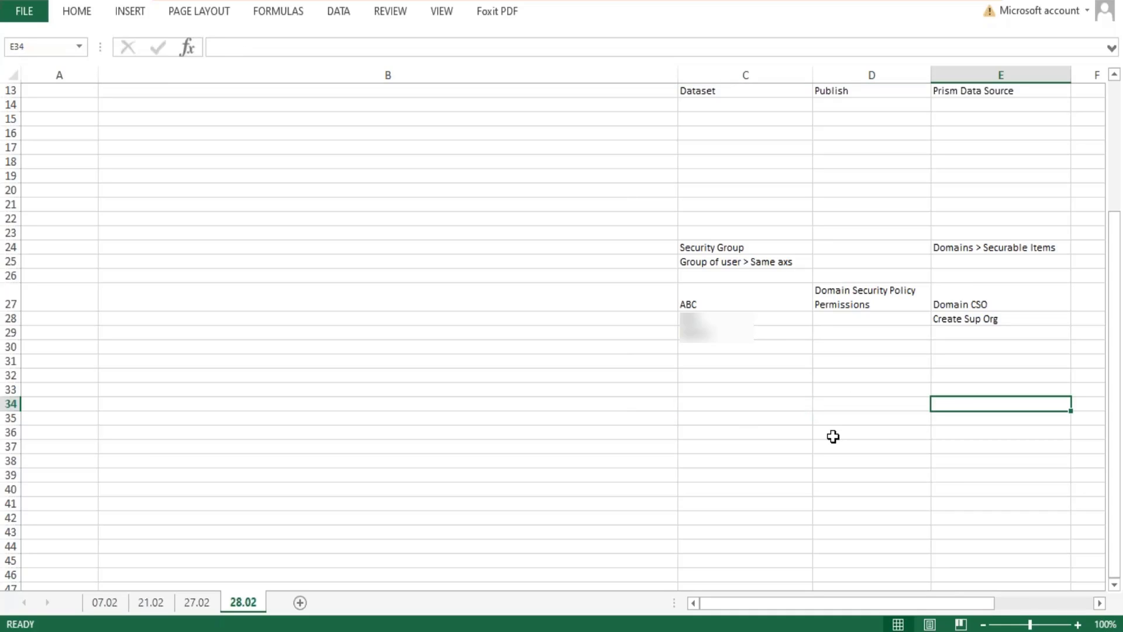
# Enter "Prism Data Source" in cell E34 below the domain example.
pyautogui.write('Prism D')
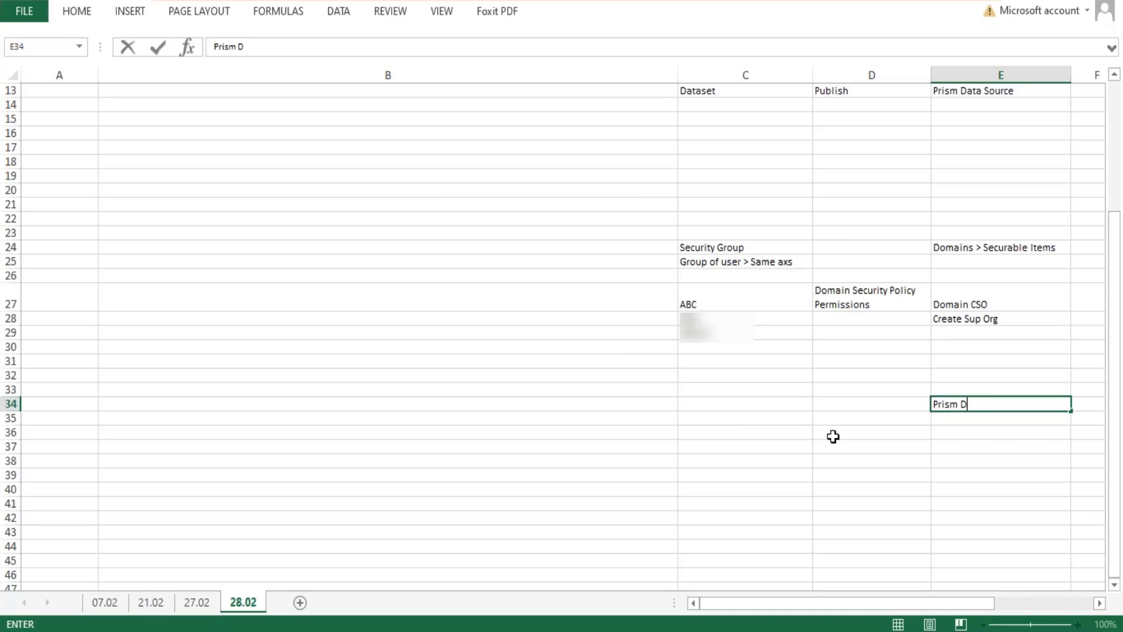
pyautogui.write('ata Source')
pyautogui.press('Up')
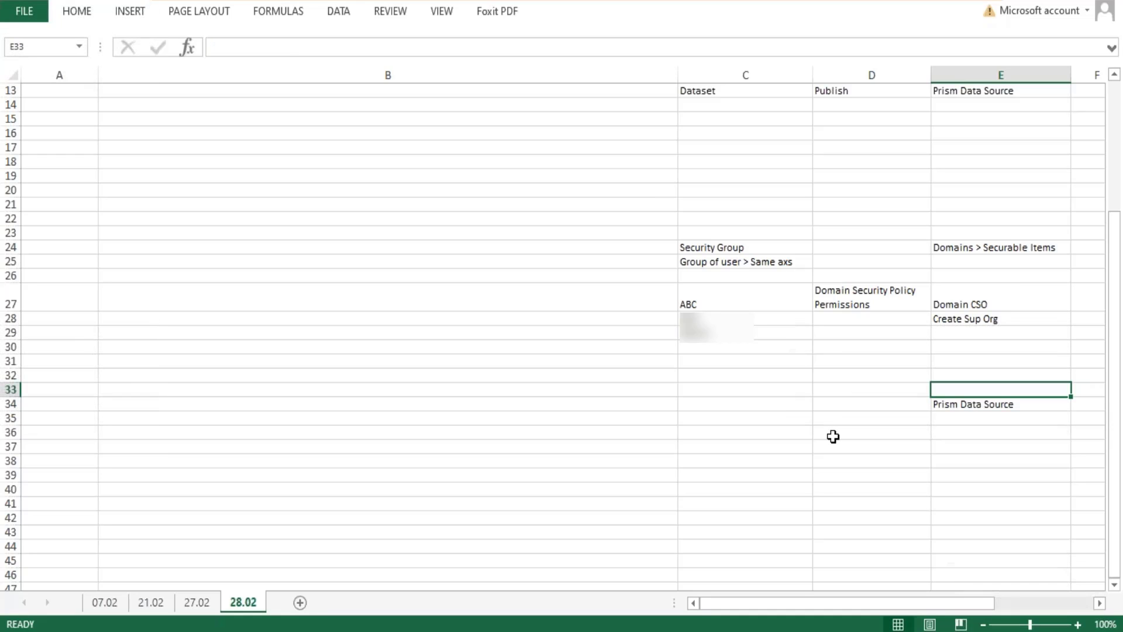
pyautogui.press('Down')
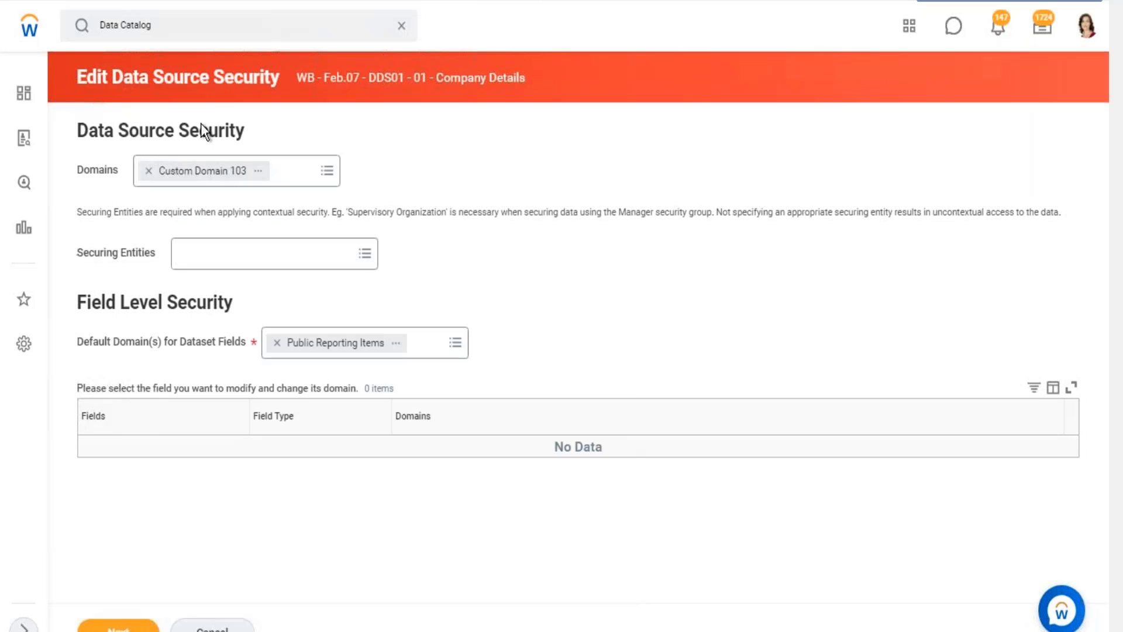
# Copy the domain name "Custom Domain 103" from the dataset's Data Source Security settings in Workday and paste it into cell E33 in Excel.
pyautogui.moveTo(87, 127); pyautogui.dragTo(176, 127)
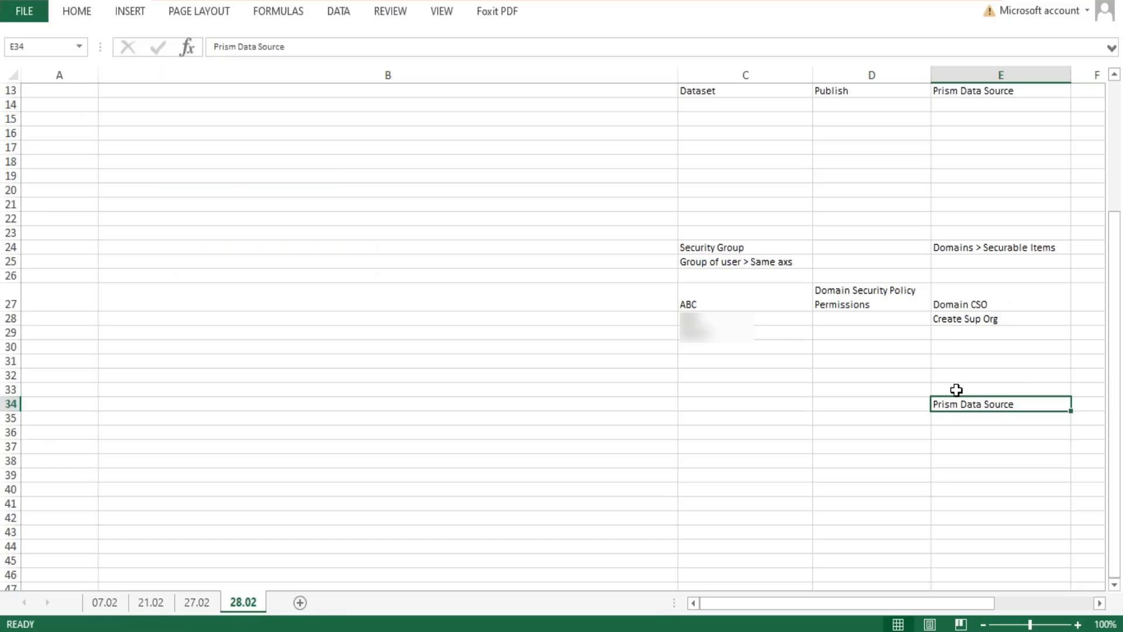
pyautogui.click(960, 390)
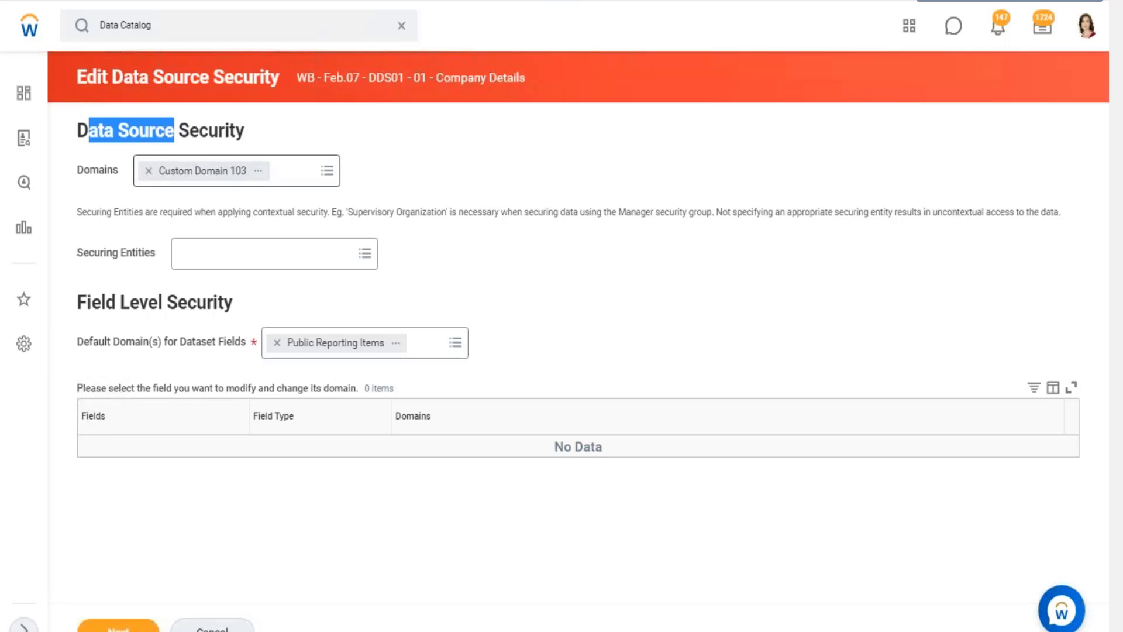
pyautogui.click(258, 176)
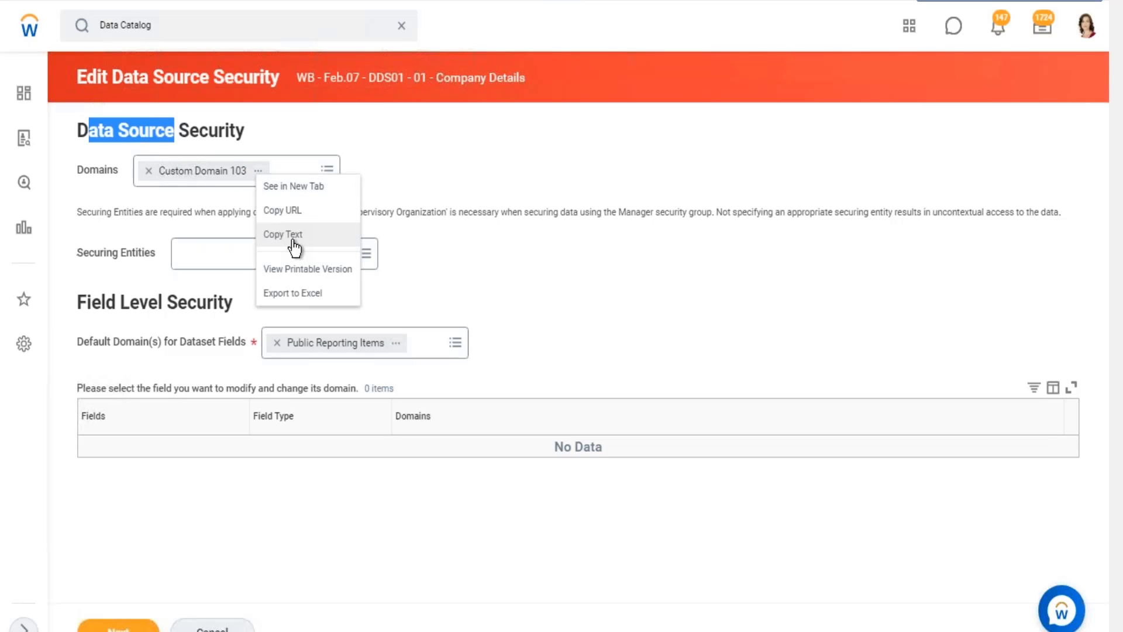
pyautogui.click(290, 239)
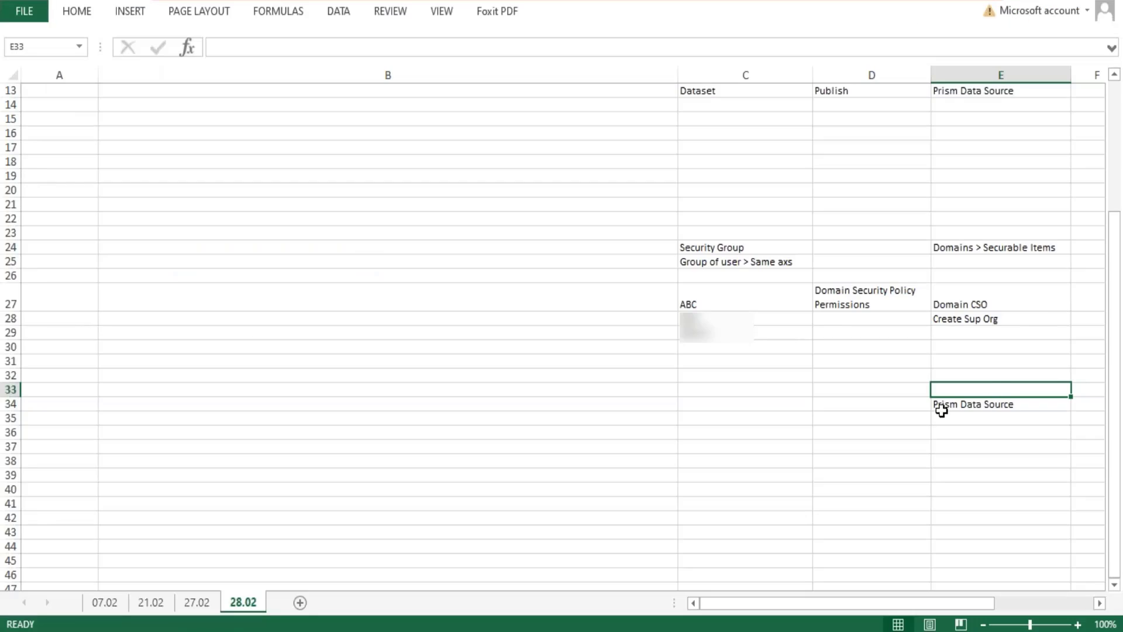
pyautogui.hotkey('ctrl', 'v')
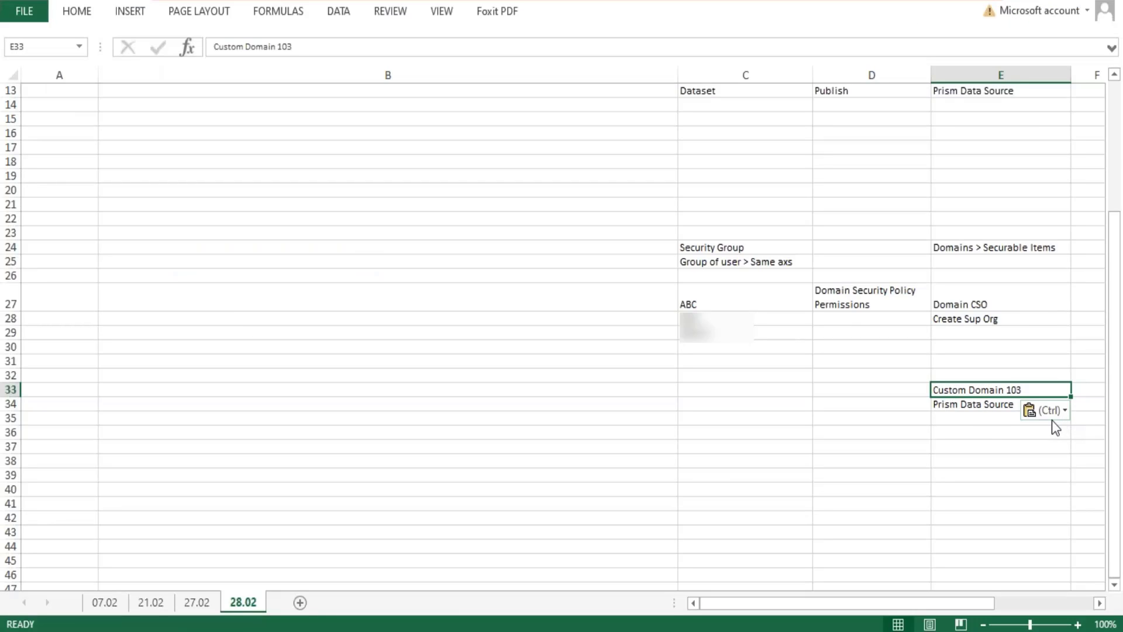
# Examine the Prism Data Source entry in E34 together with its domain, Custom Domain 103, in E33.
pyautogui.click(974, 405)
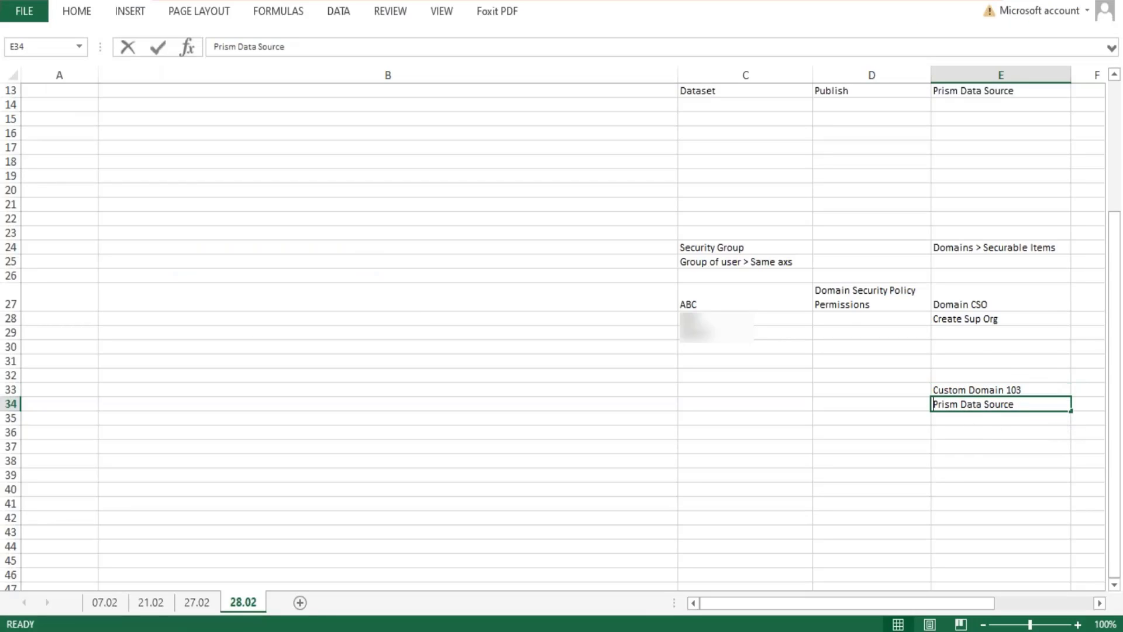
pyautogui.doubleClick(975, 404)
pyautogui.moveTo(1029, 405); pyautogui.dragTo(923, 402)
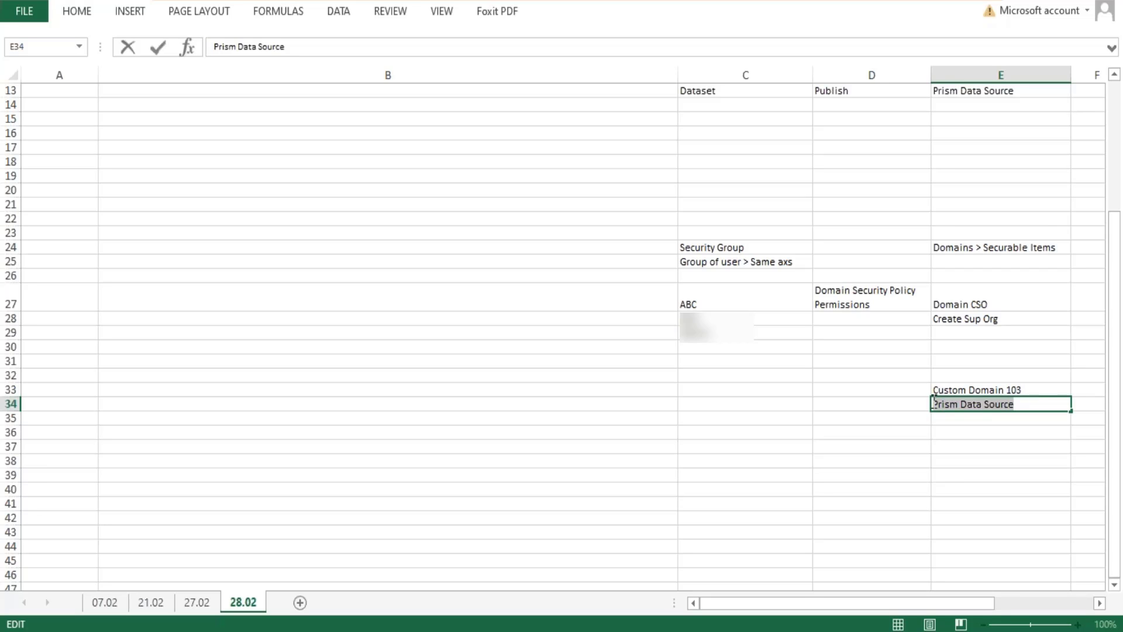
pyautogui.click(1026, 390)
pyautogui.doubleClick(1034, 391)
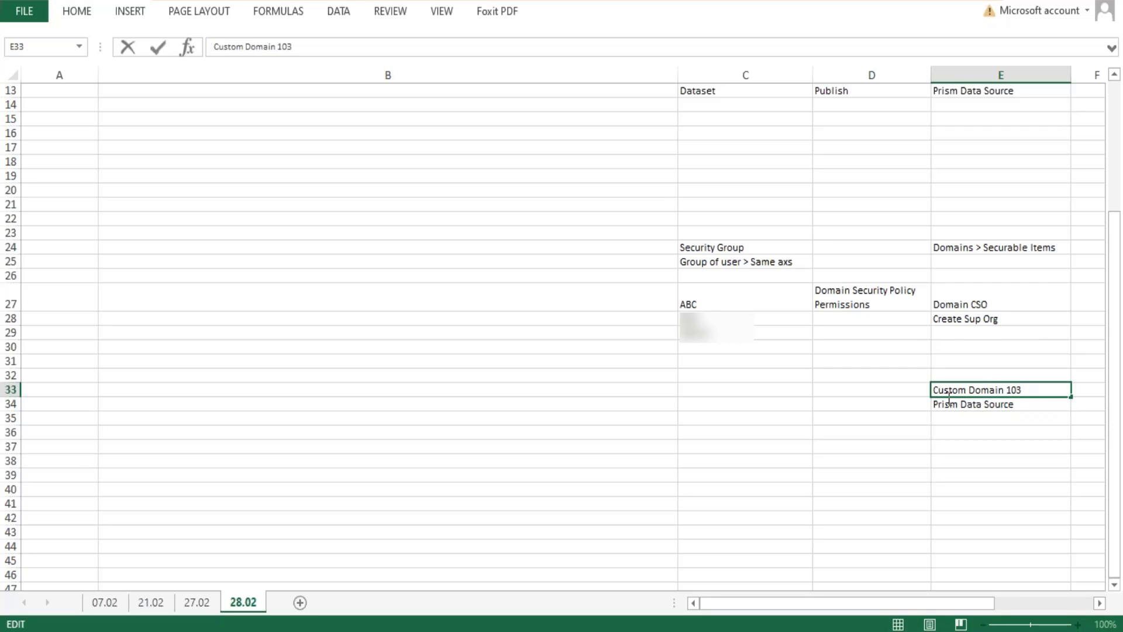
pyautogui.moveTo(949, 399); pyautogui.dragTo(928, 399)
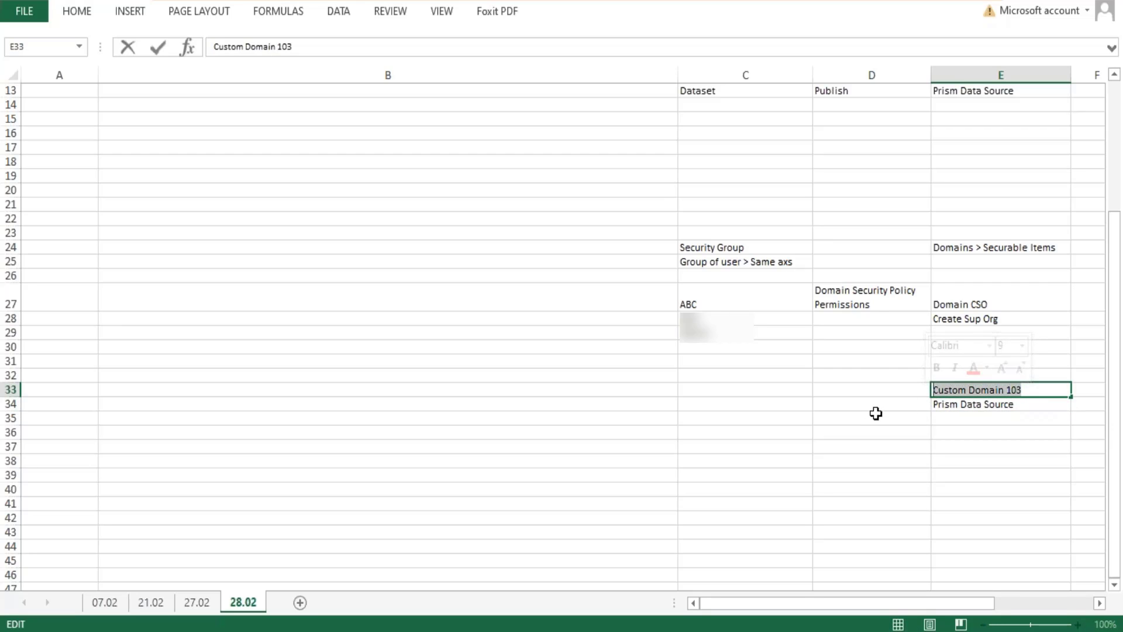
# Enter "Data Analyst" in cell C33 as the security group matching Custom Domain 103.
pyautogui.click(746, 406)
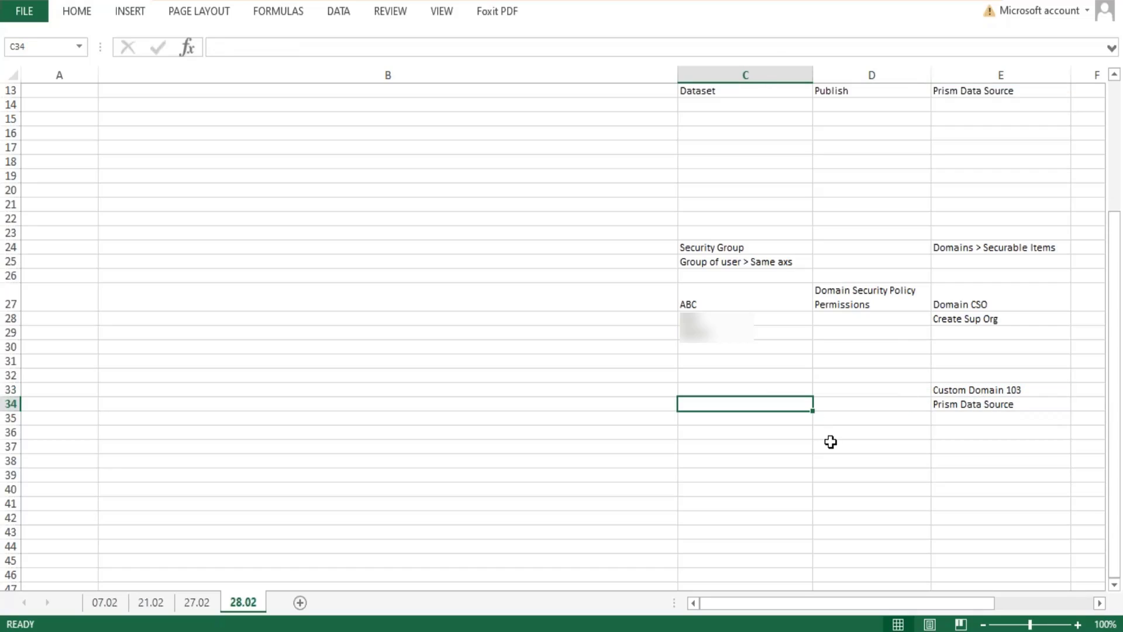
pyautogui.write('DAta')
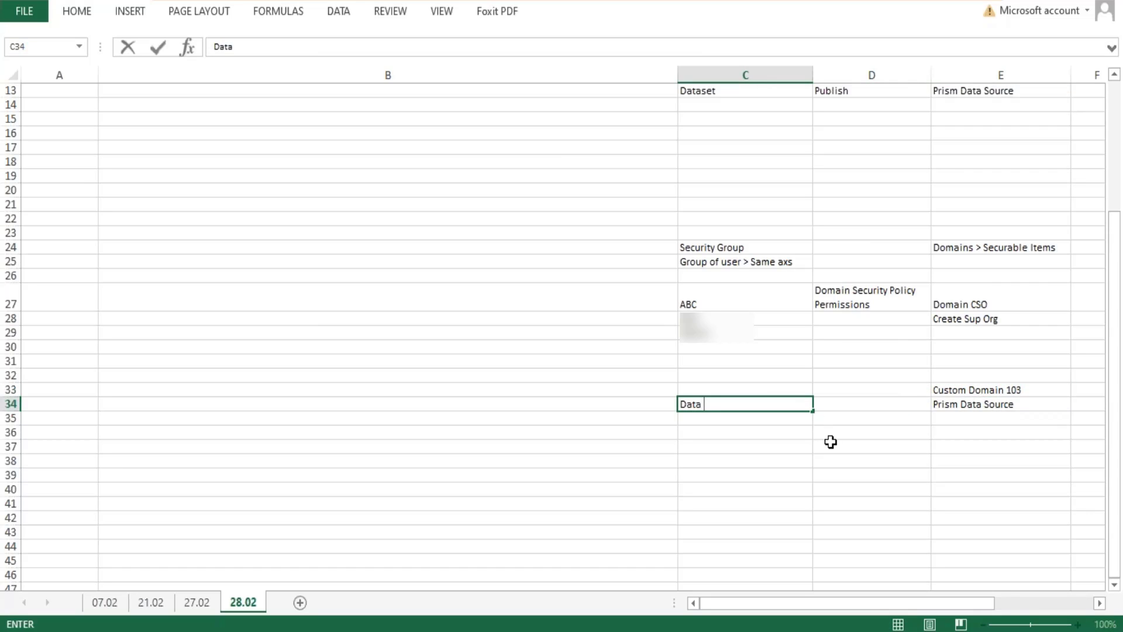
pyautogui.write(' Ana')
pyautogui.press('BackSpace')
pyautogui.press('BackSpace')
pyautogui.press('BackSpace')
pyautogui.press('BackSpace')
pyautogui.press('BackSpace')
pyautogui.press('BackSpace')
pyautogui.press('Up')
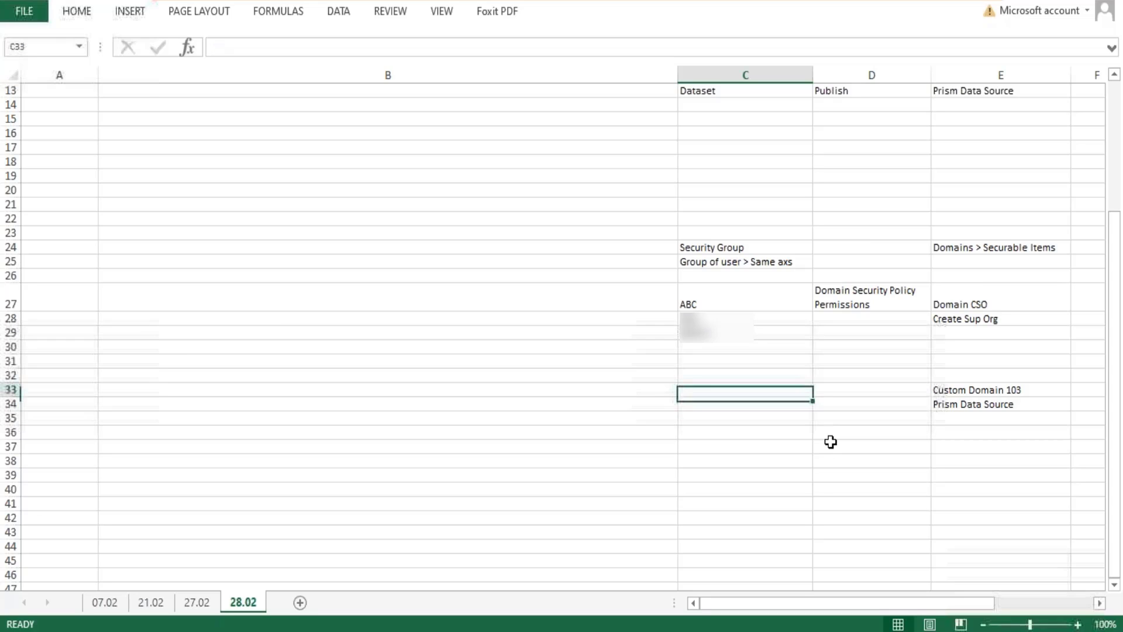
pyautogui.write('DAta Analyst')
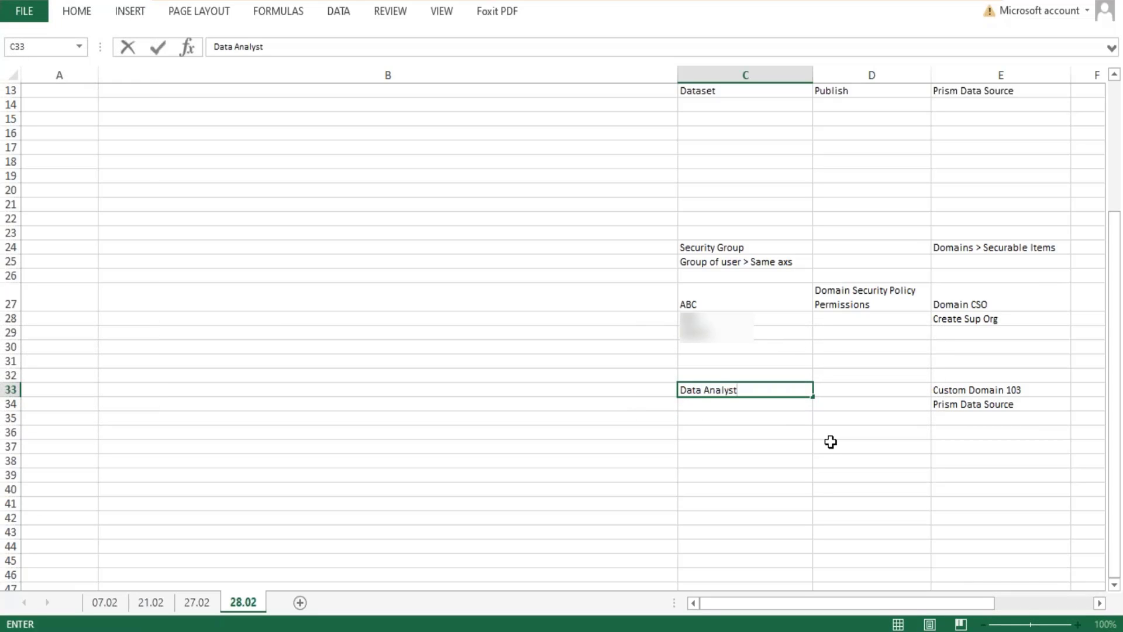
pyautogui.press('Return')
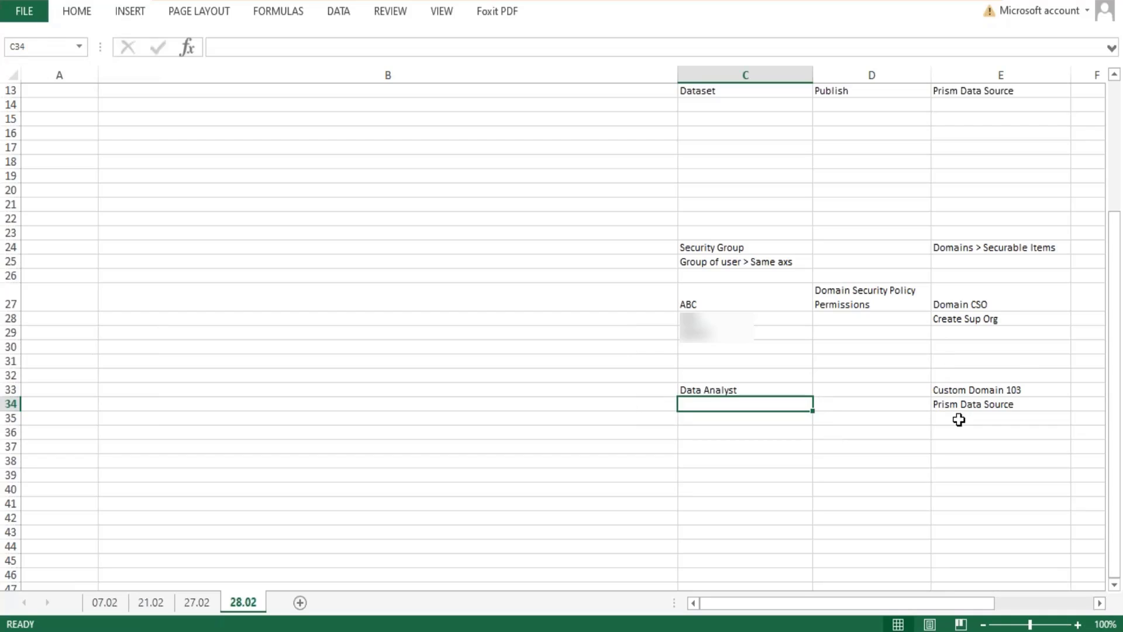
# List the Data Analyst group members in C34:C41 as a filled series from Emp1 to Emp8.
pyautogui.click(997, 406)
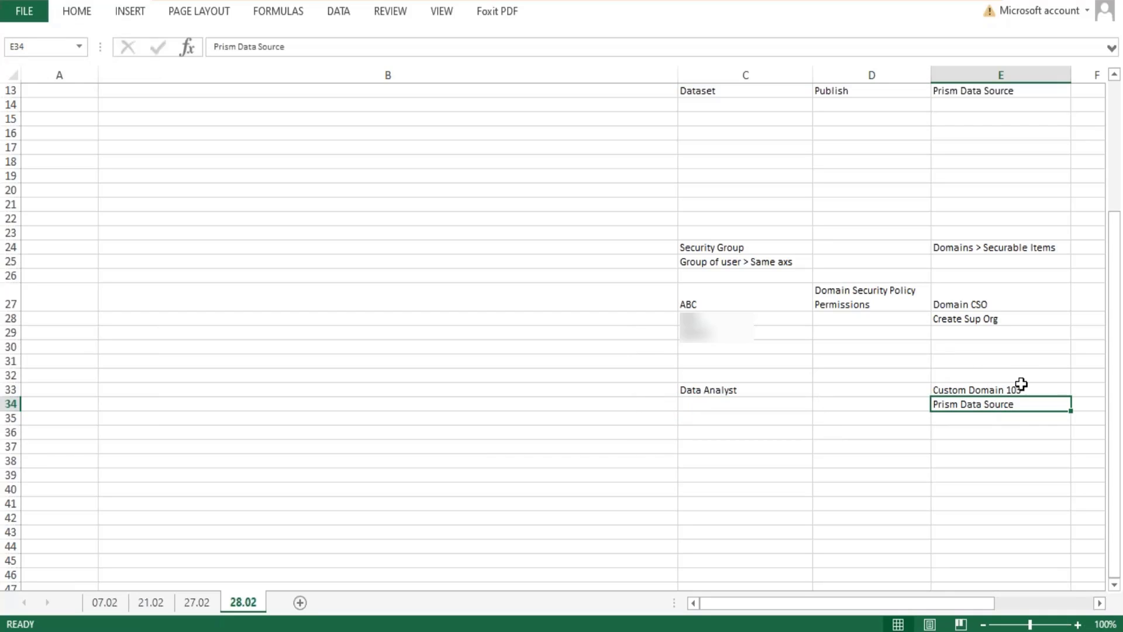
pyautogui.click(701, 406)
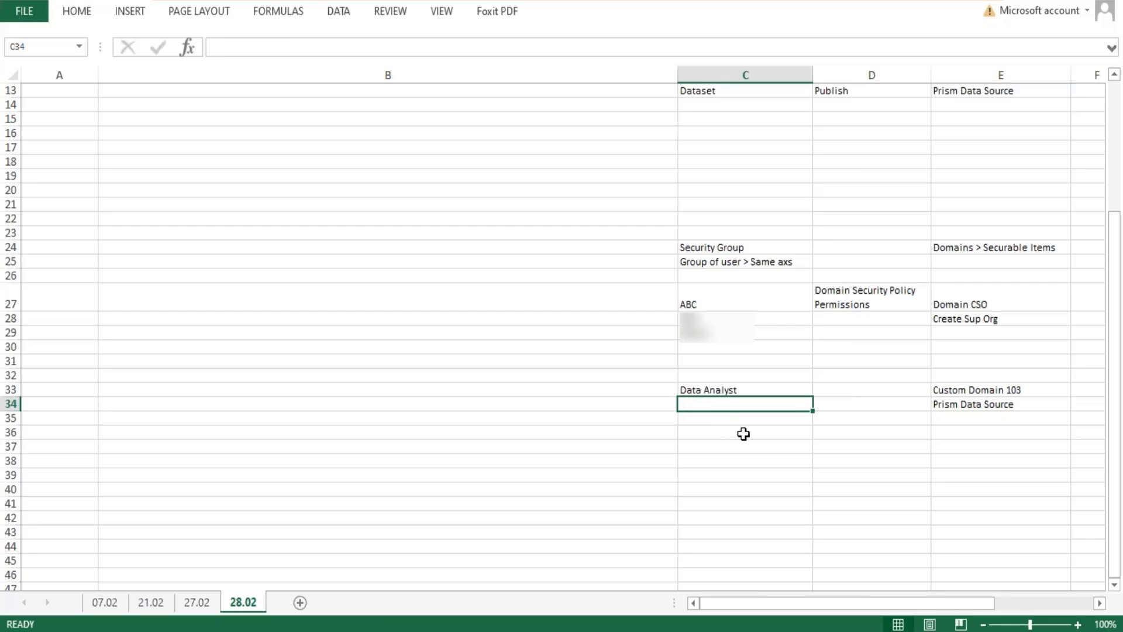
pyautogui.write('Emp1')
pyautogui.press('Return')
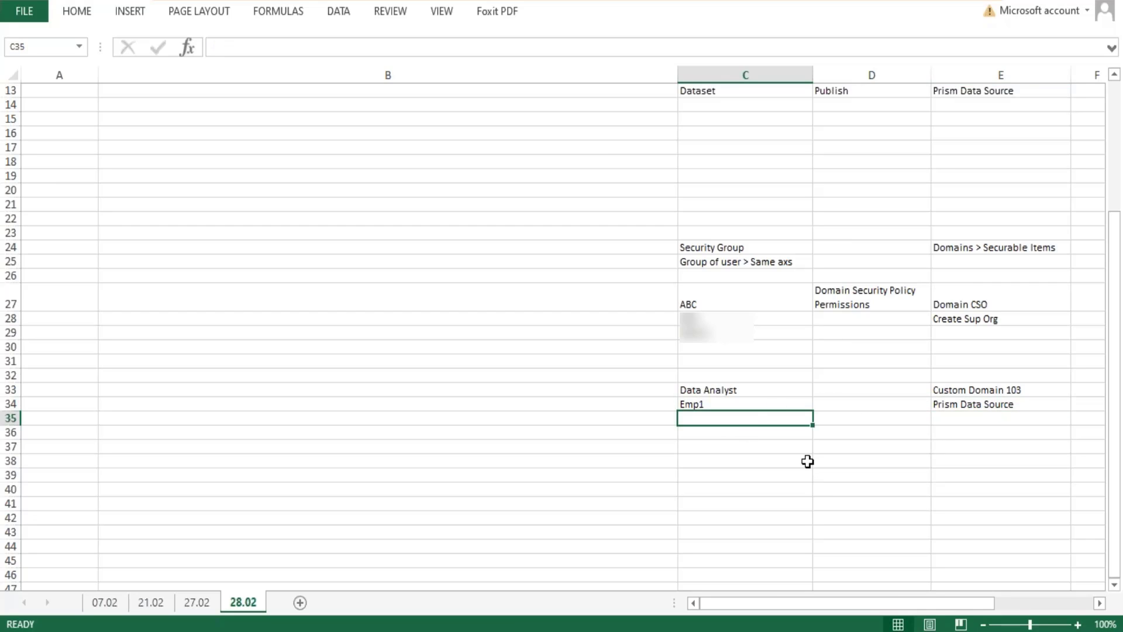
pyautogui.click(804, 407)
pyautogui.moveTo(813, 411); pyautogui.dragTo(817, 509)
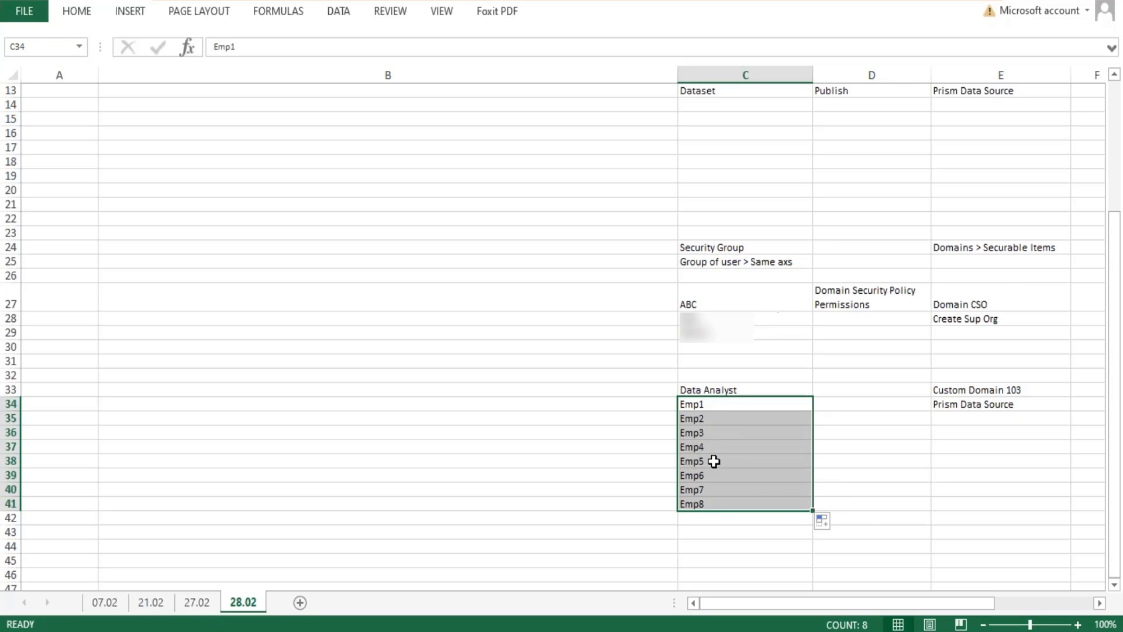
# Examine how the Data Analyst group and its employees relate to Custom Domain 103 and its Prism Data Source.
pyautogui.moveTo(698, 408); pyautogui.dragTo(704, 499)
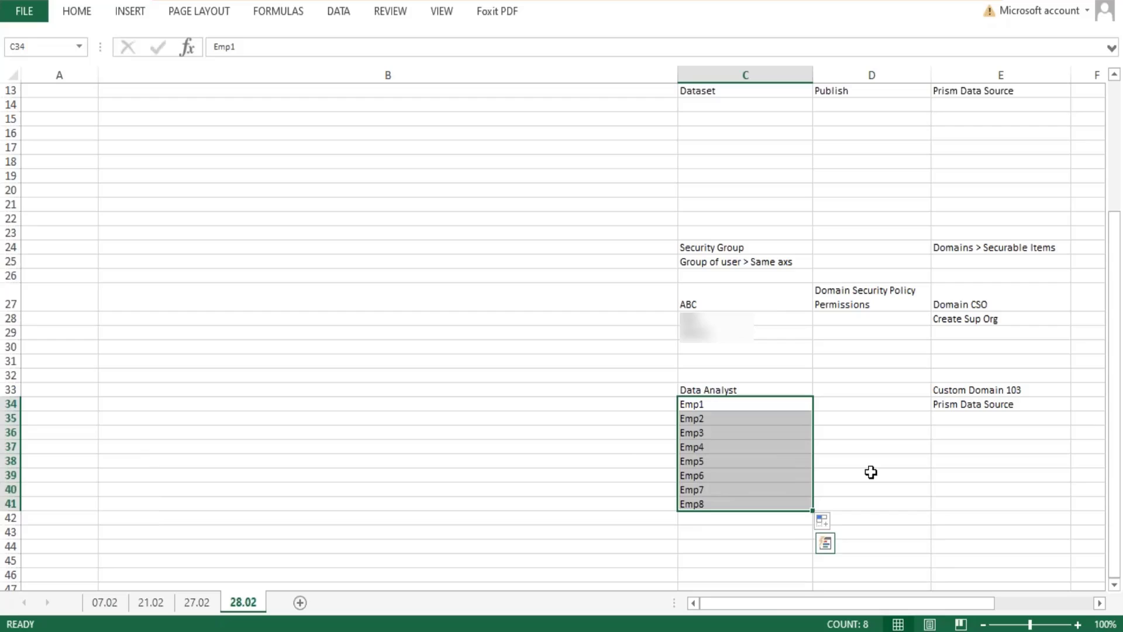
pyautogui.click(1003, 410)
pyautogui.moveTo(704, 409); pyautogui.dragTo(722, 502)
pyautogui.click(725, 389)
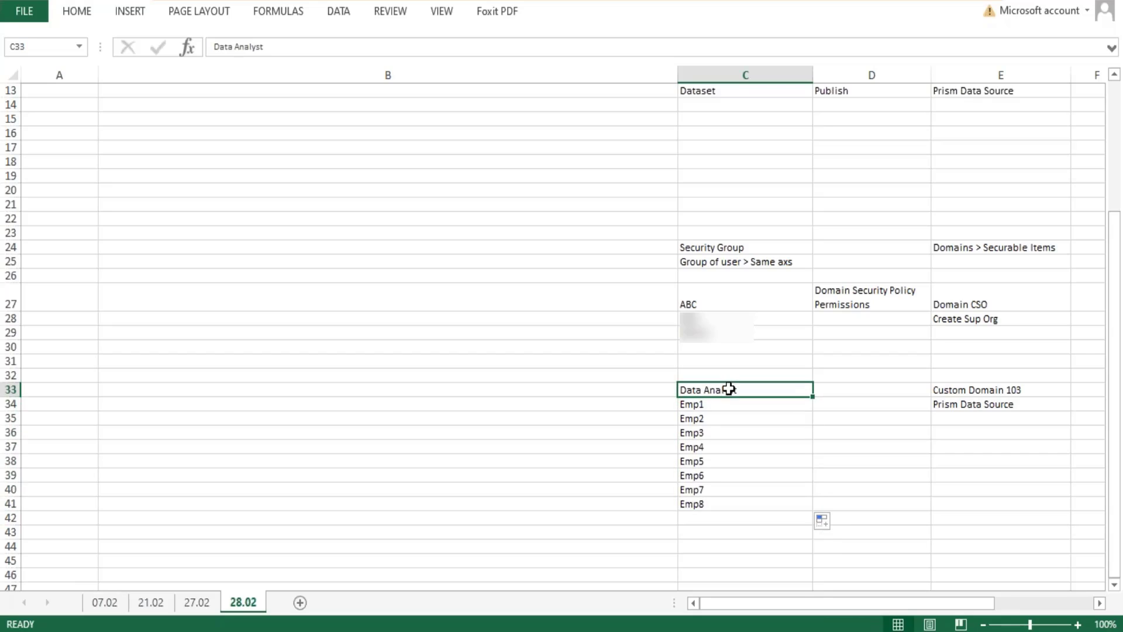
pyautogui.doubleClick(728, 390)
pyautogui.moveTo(737, 389); pyautogui.dragTo(659, 396)
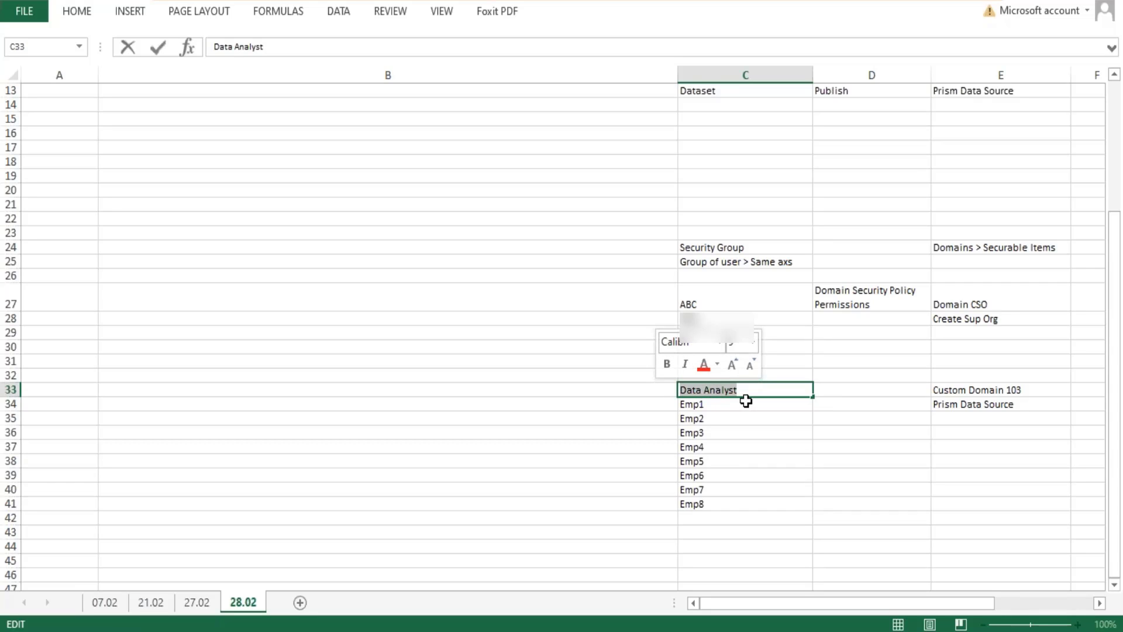
pyautogui.moveTo(708, 407); pyautogui.dragTo(712, 490)
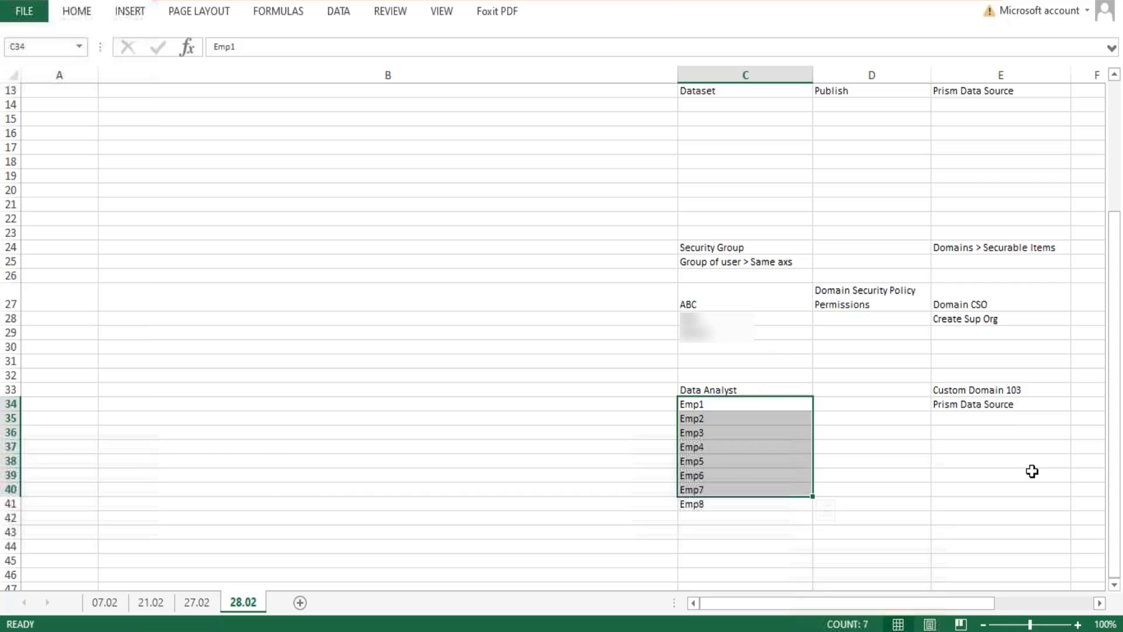
pyautogui.click(1003, 405)
pyautogui.doubleClick(1003, 406)
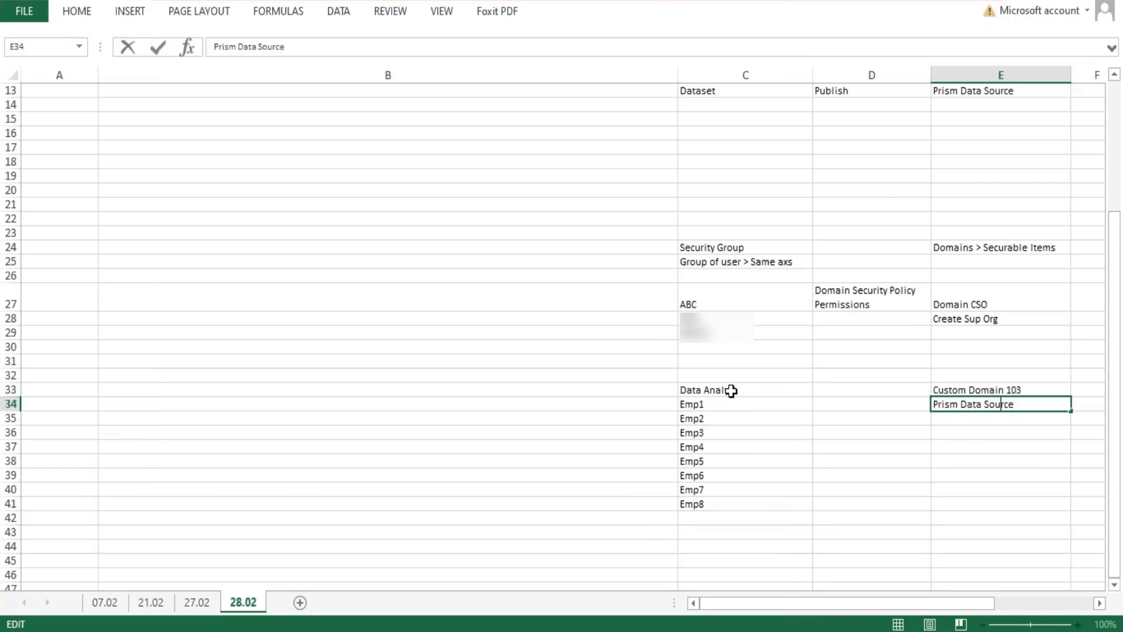
pyautogui.click(731, 391)
pyautogui.click(1000, 404)
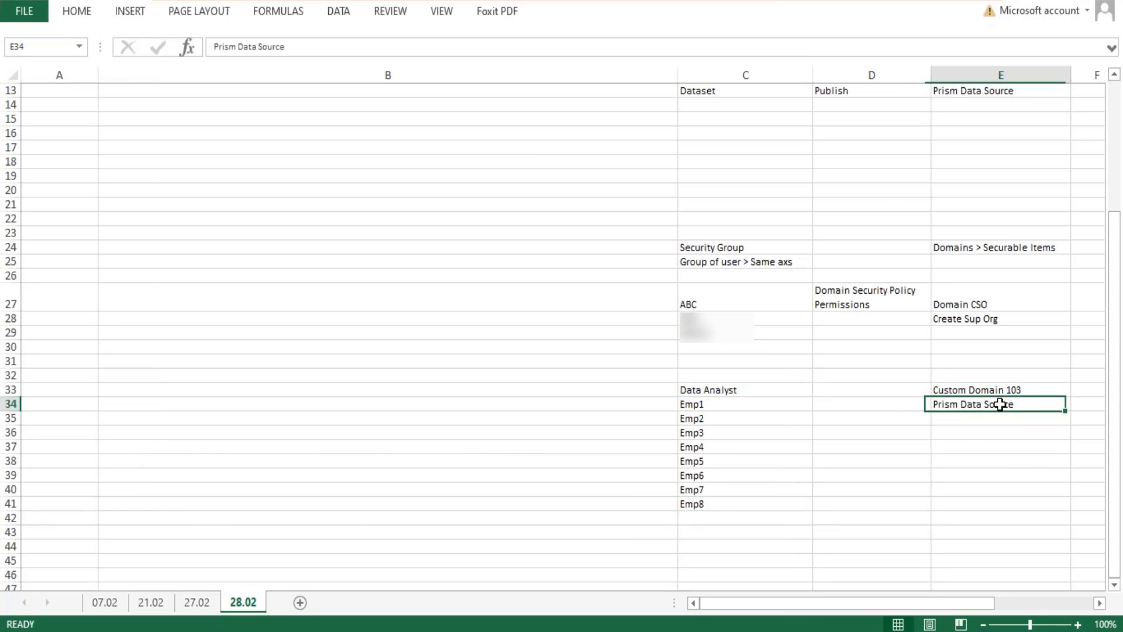
pyautogui.doubleClick(1019, 403)
pyautogui.moveTo(1019, 403); pyautogui.dragTo(932, 404)
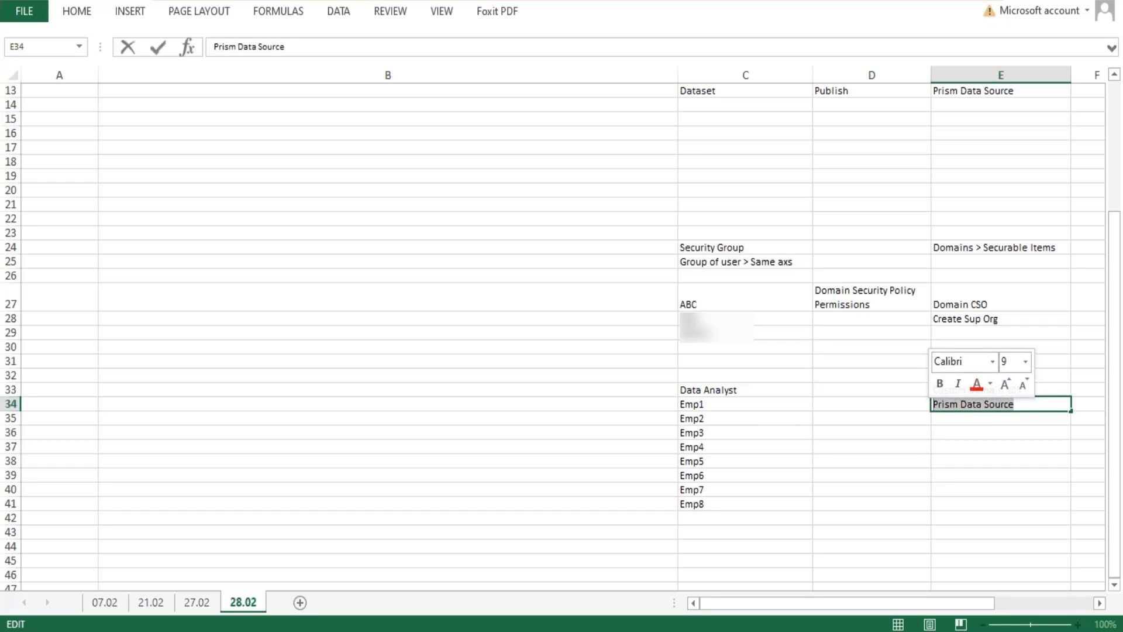
pyautogui.click(1037, 390)
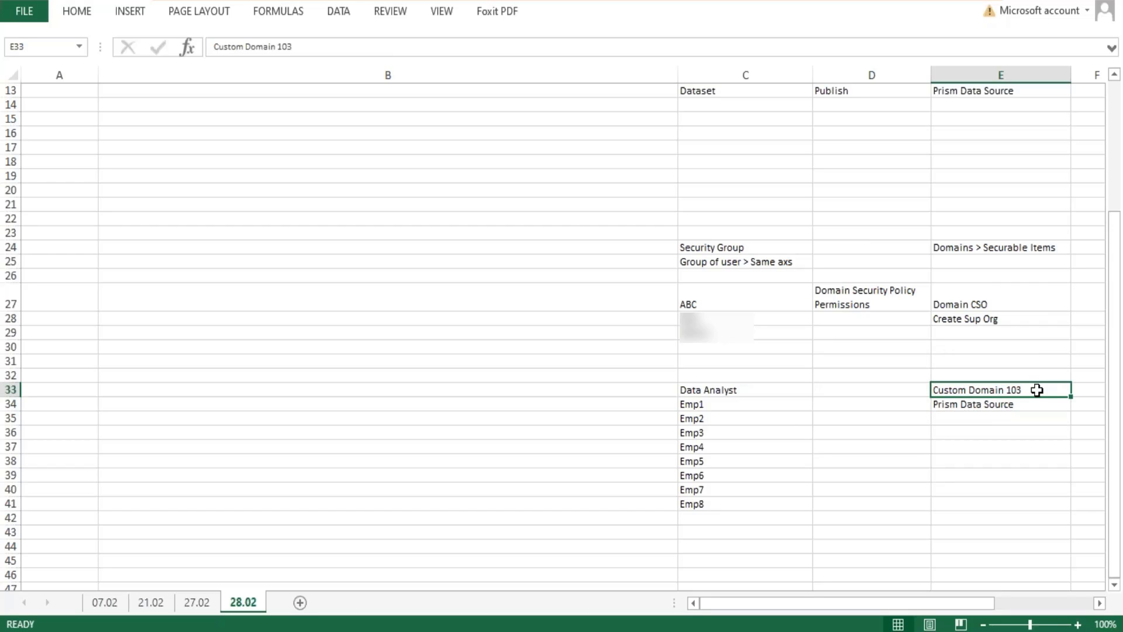
pyautogui.click(746, 393)
pyautogui.click(984, 392)
# Copy the "Domain Security Policy Permissions" text from D27 into D33, between Data Analyst and Custom Domain 103.
pyautogui.click(857, 390)
pyautogui.click(870, 294)
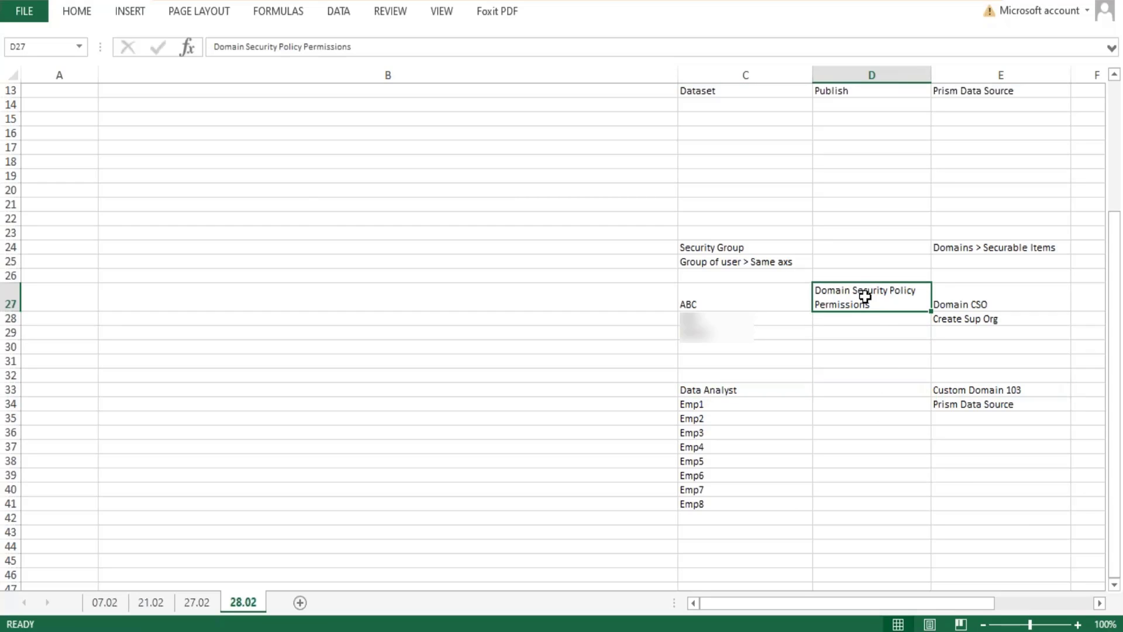
pyautogui.hotkey('ctrl', 'c')
pyautogui.click(862, 393)
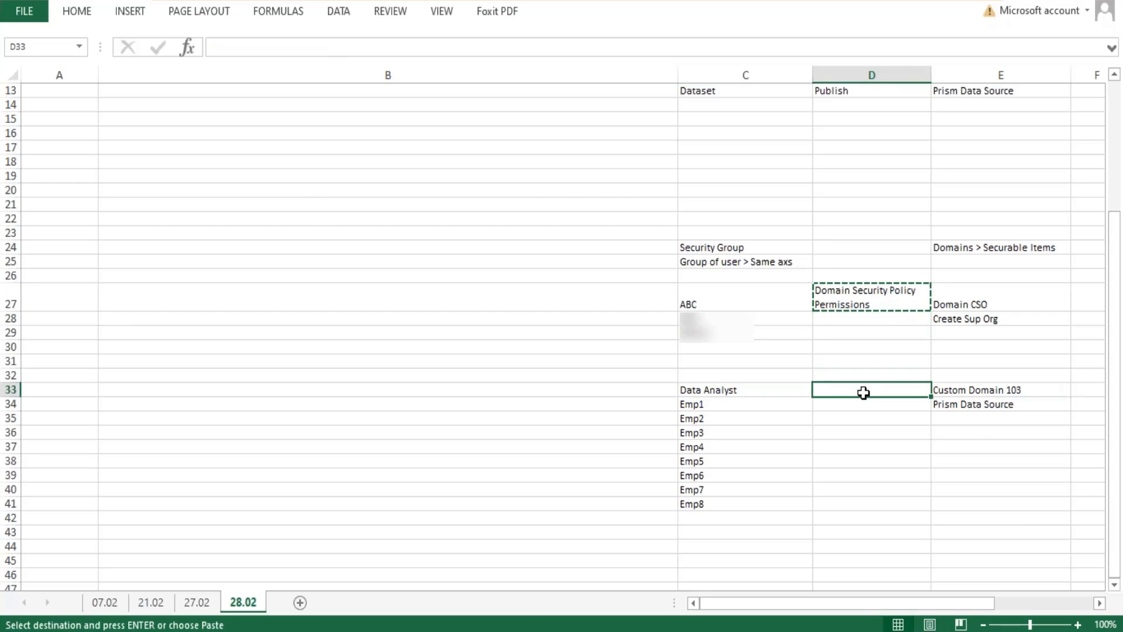
pyautogui.hotkey('ctrl', 'v')
pyautogui.click(870, 448)
pyautogui.press('Escape')
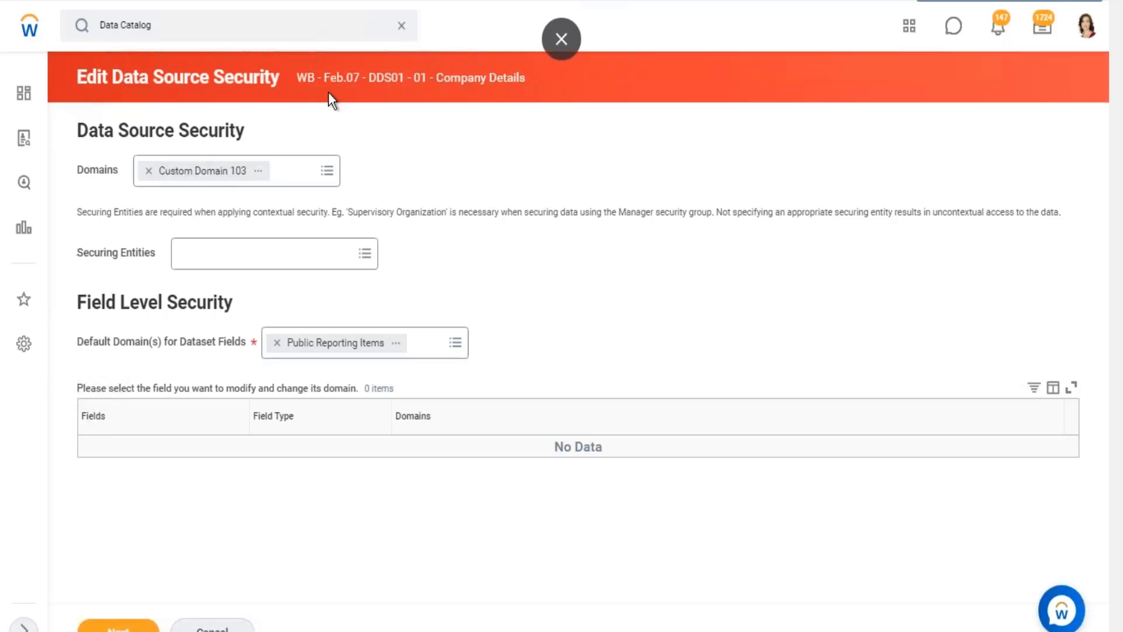
# Switch to Workday and review the Domains setting under Edit Data Source Security for the Company Details dataset.
pyautogui.moveTo(113, 77); pyautogui.dragTo(202, 78)
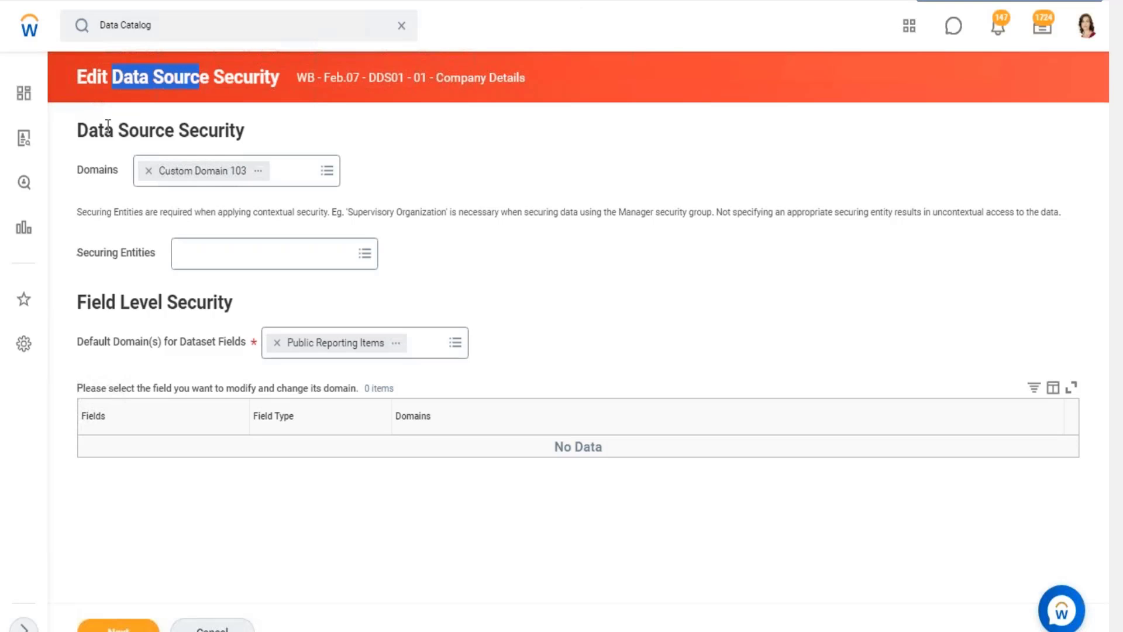
pyautogui.moveTo(78, 173); pyautogui.dragTo(115, 173)
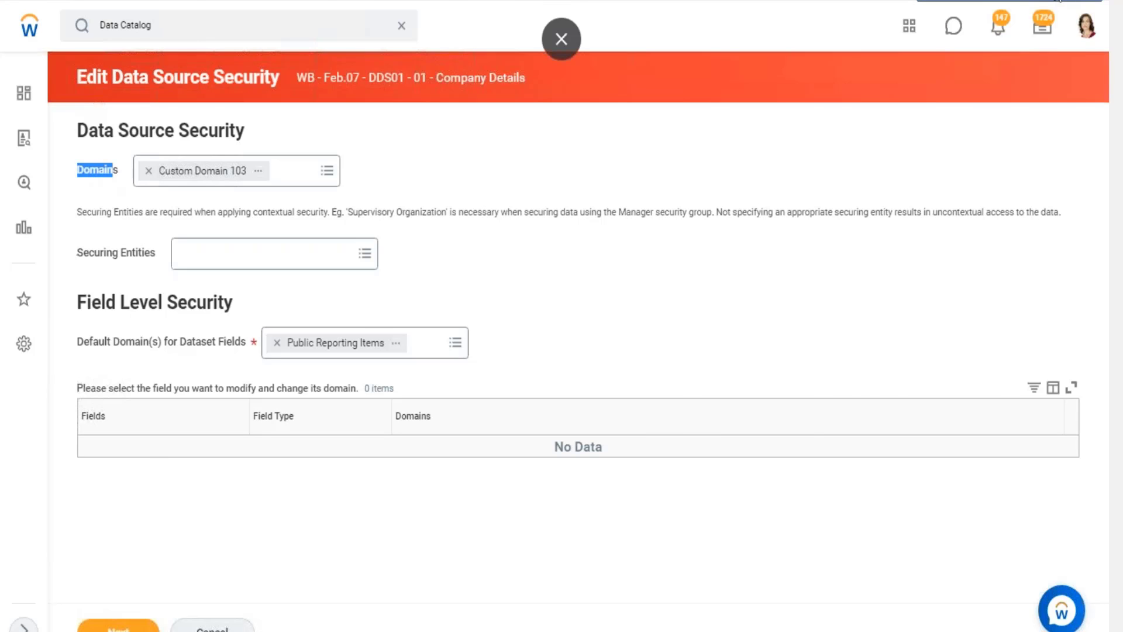
pyautogui.click(1060, 1)
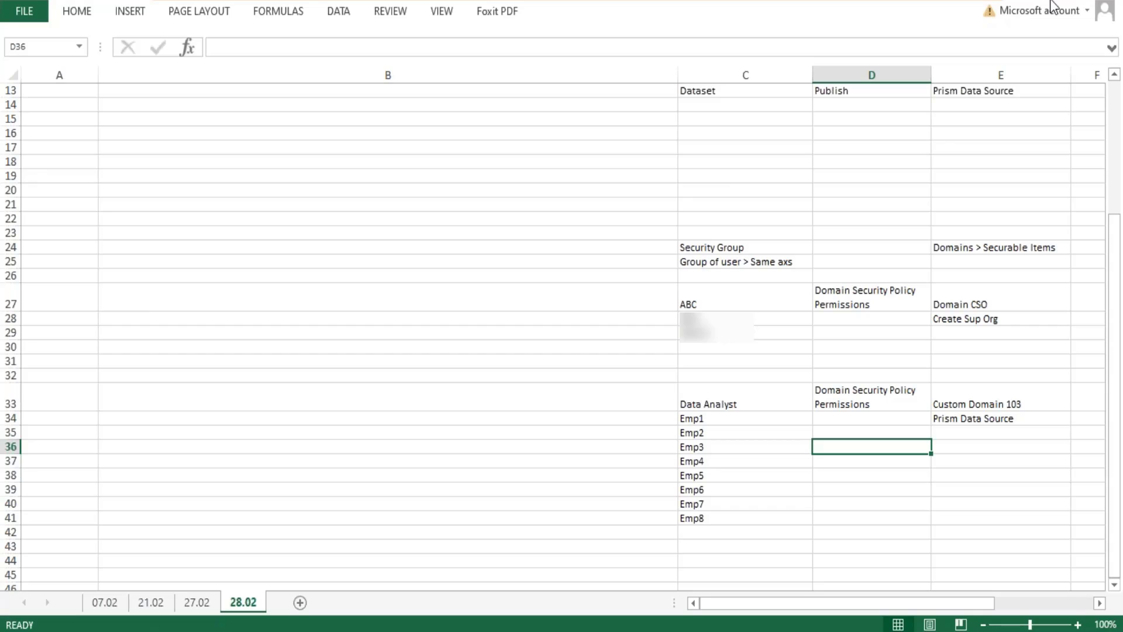
# Trace in the Excel example how Emp1 in the Data Analyst group relates to Custom Domain 103 and Prism Data Source.
pyautogui.click(713, 422)
pyautogui.doubleClick(712, 420)
pyautogui.moveTo(712, 419); pyautogui.dragTo(672, 422)
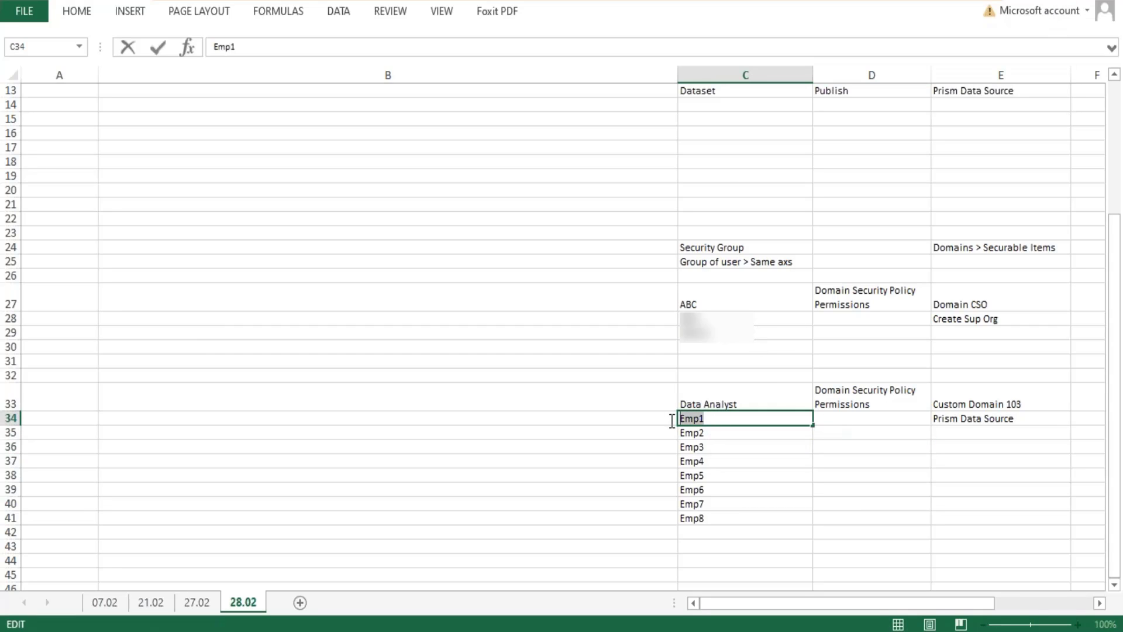
pyautogui.click(975, 392)
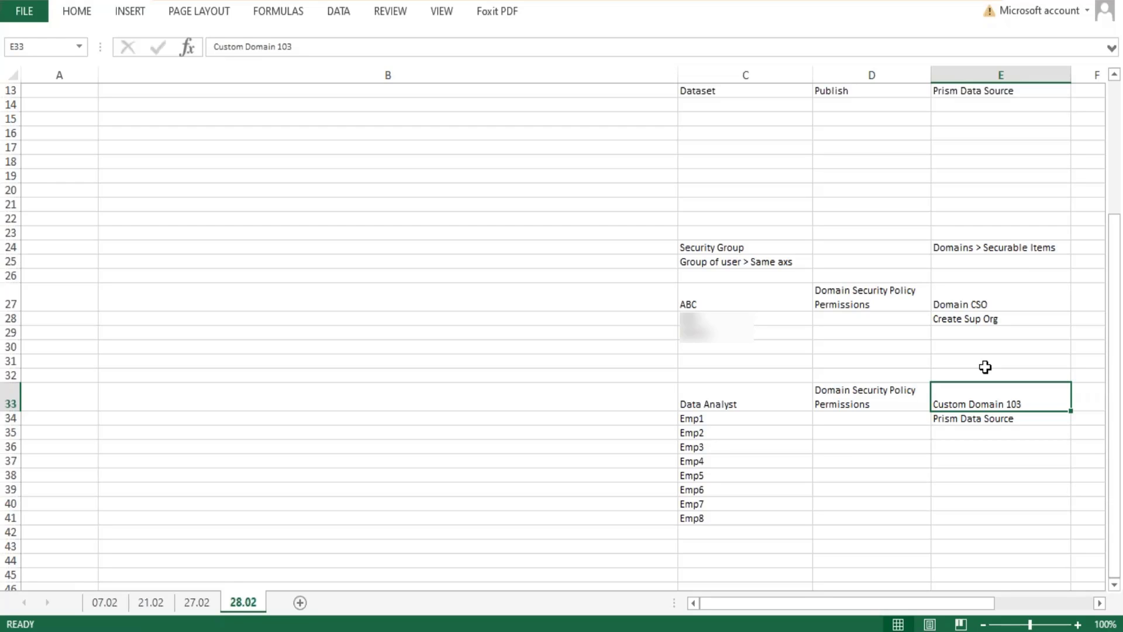
pyautogui.click(1025, 420)
pyautogui.press('F2')
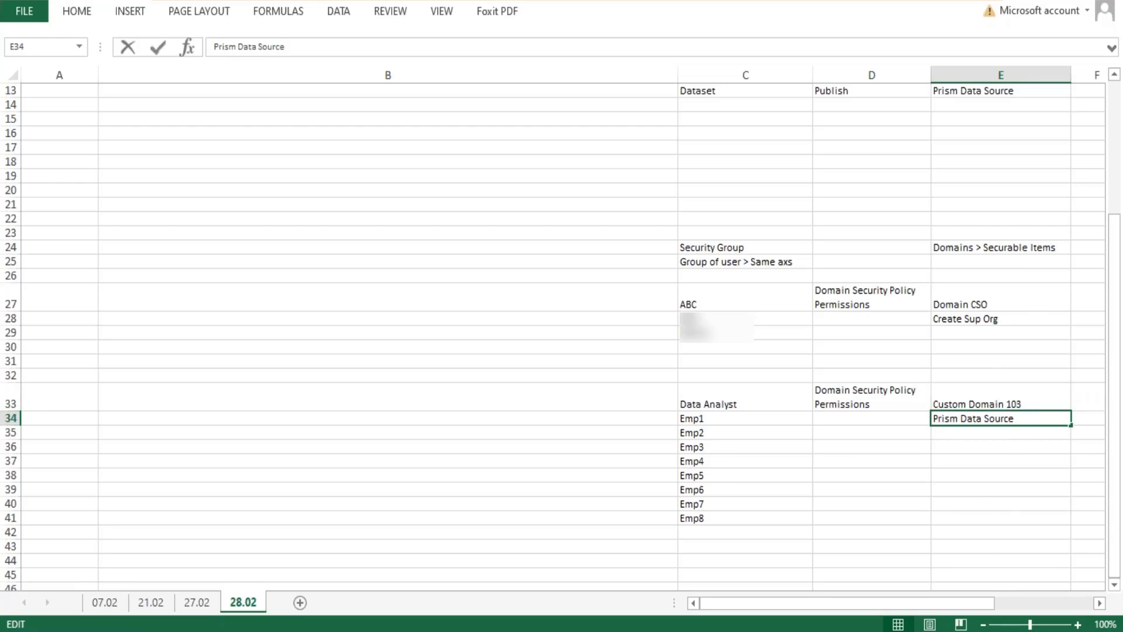
pyautogui.moveTo(1014, 418); pyautogui.dragTo(936, 419)
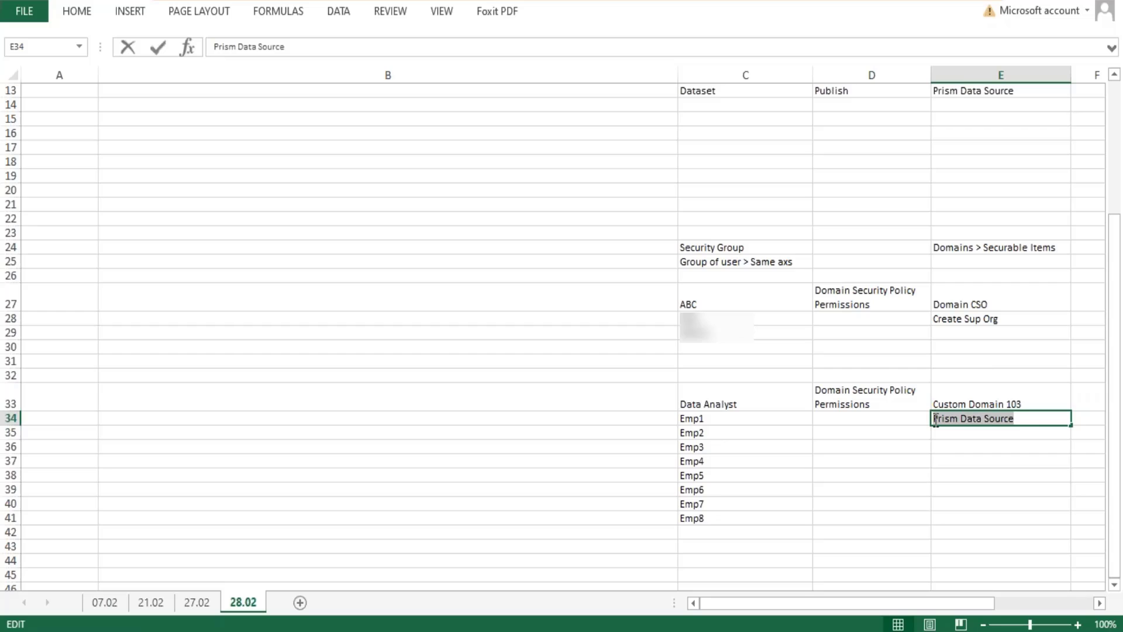
pyautogui.click(1021, 462)
pyautogui.click(996, 400)
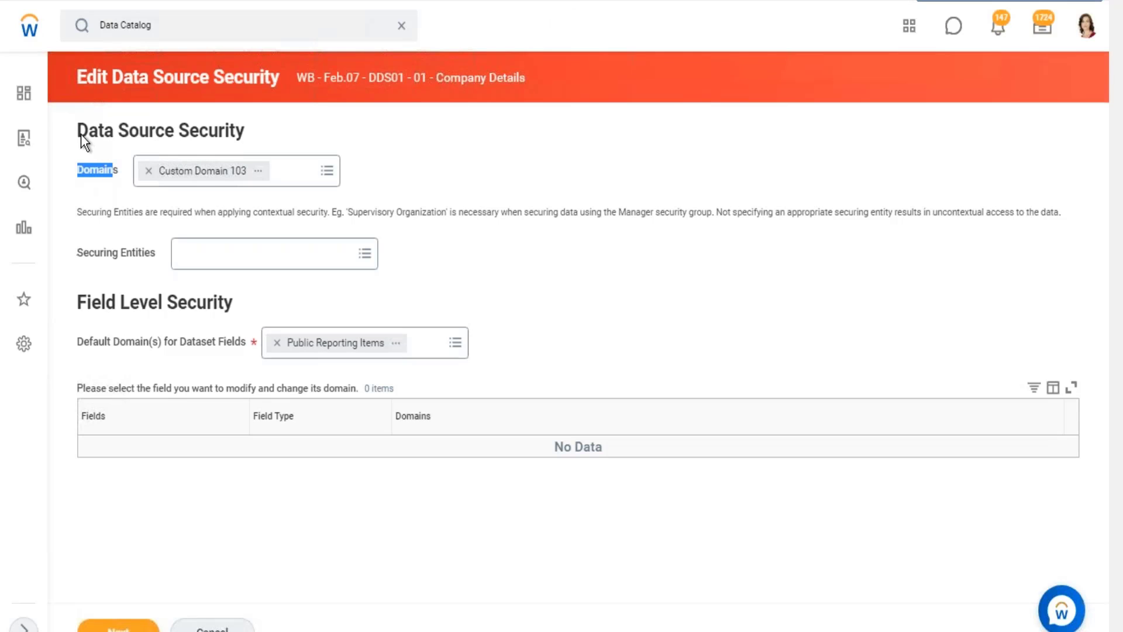
# Review the Data Source Security section in Workday again, and return to the dataset phase and sharing notes in Excel.
pyautogui.moveTo(84, 129); pyautogui.dragTo(385, 244)
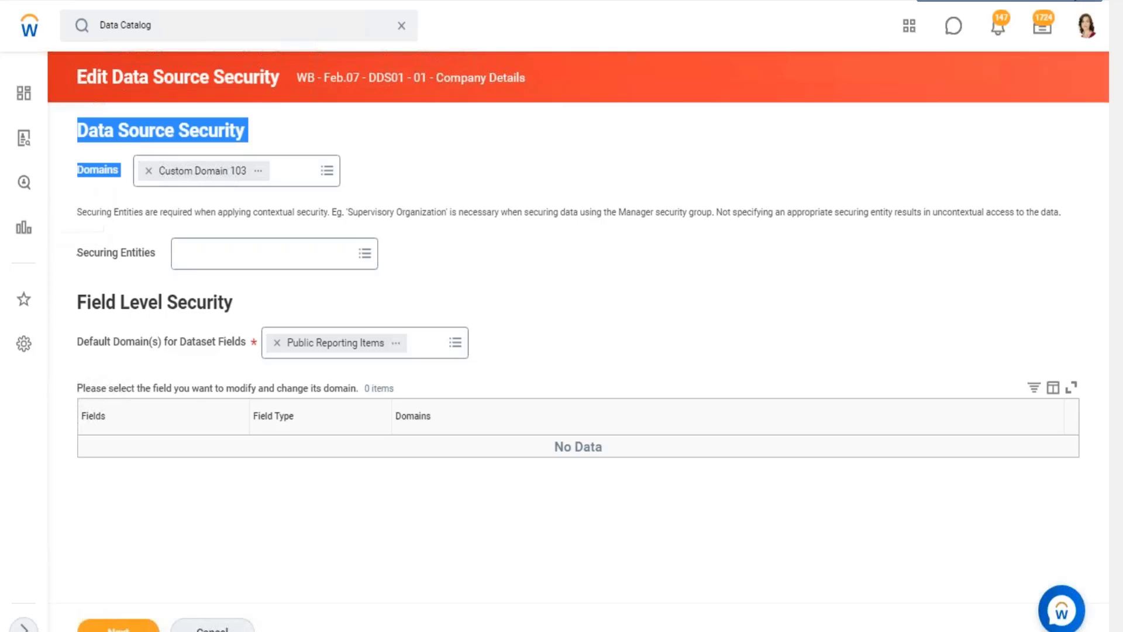
pyautogui.click(1057, 1)
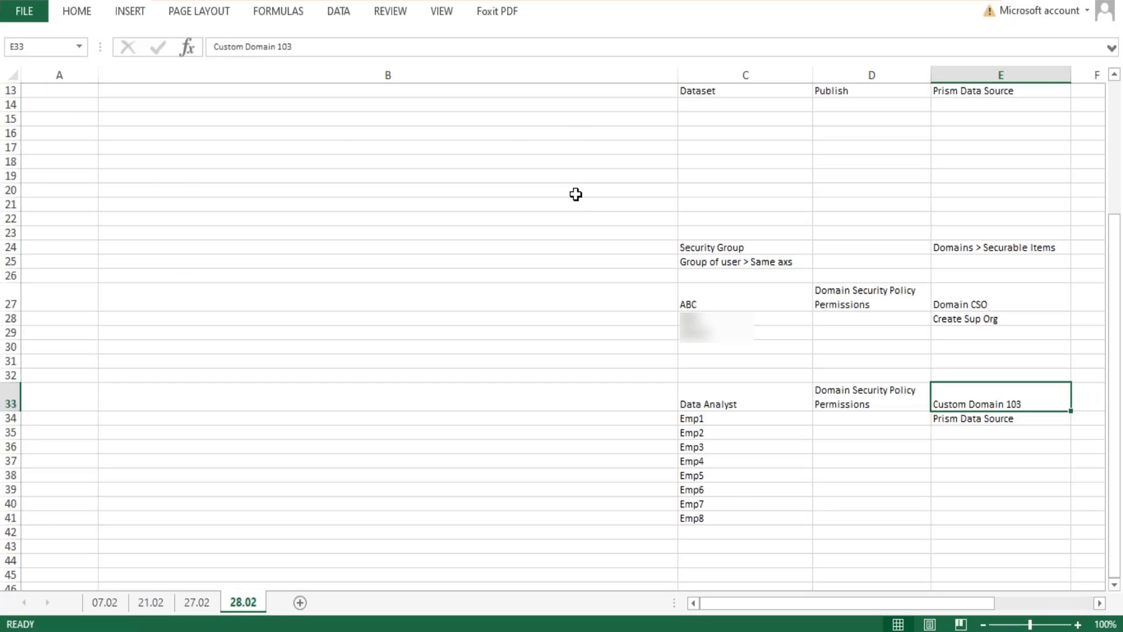
pyautogui.scroll(1, 575, 194)
pyautogui.scroll(-1, 590, 184)
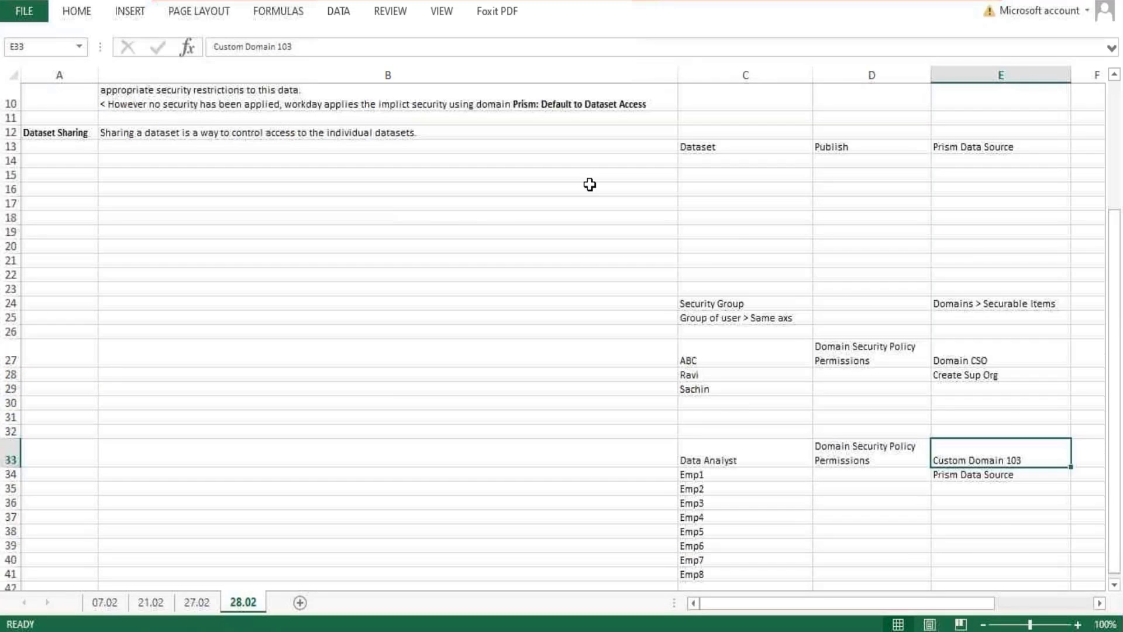
pyautogui.scroll(1, 591, 183)
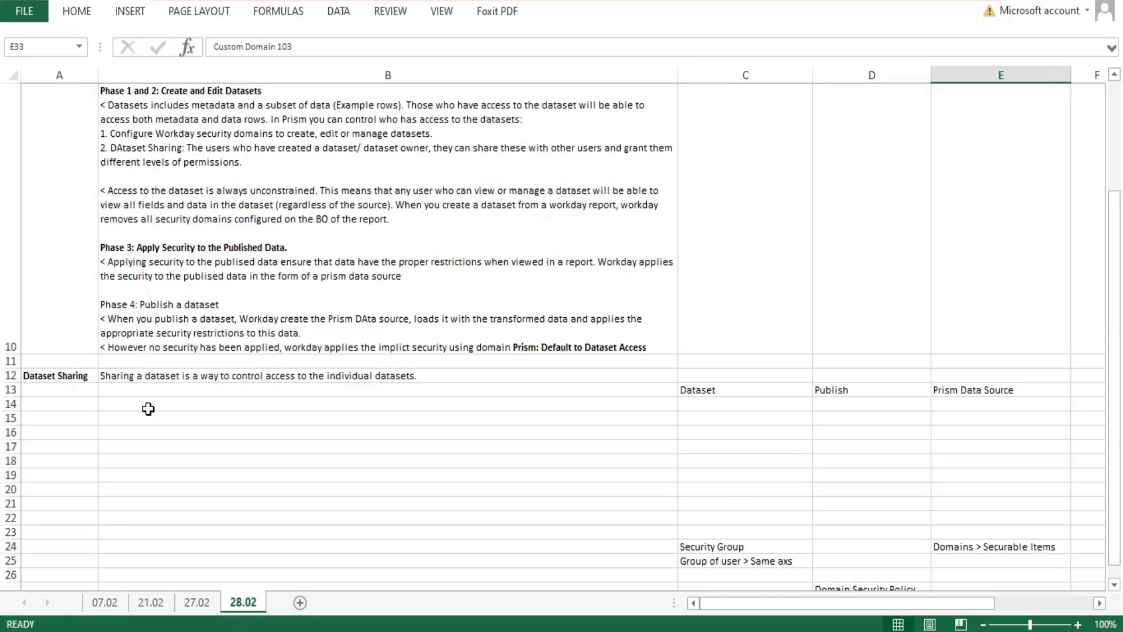
# Enter the bold heading "Data Source Security" in A14, below the Dataset Sharing heading.
pyautogui.click(72, 401)
pyautogui.write('Data Sourc')
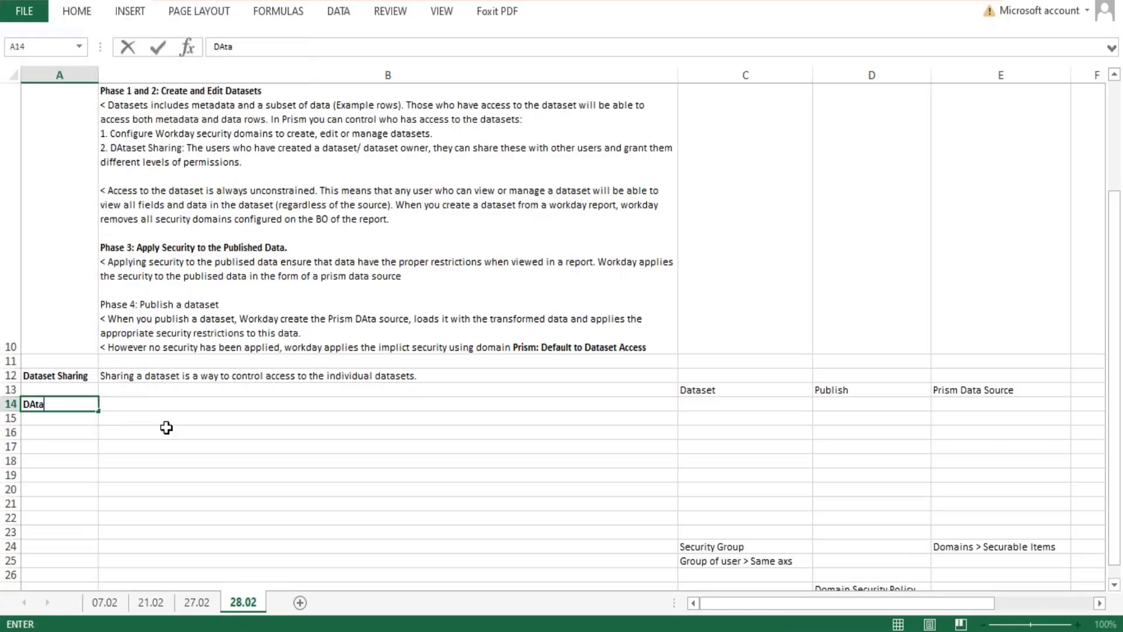
pyautogui.write('e Security')
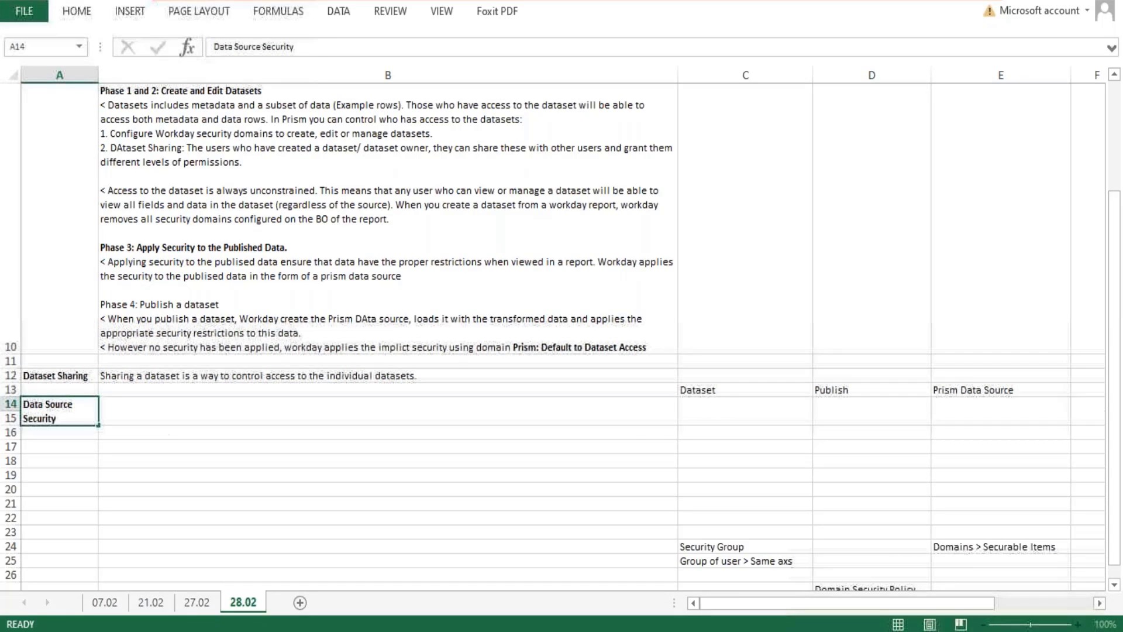
pyautogui.press('Tab')
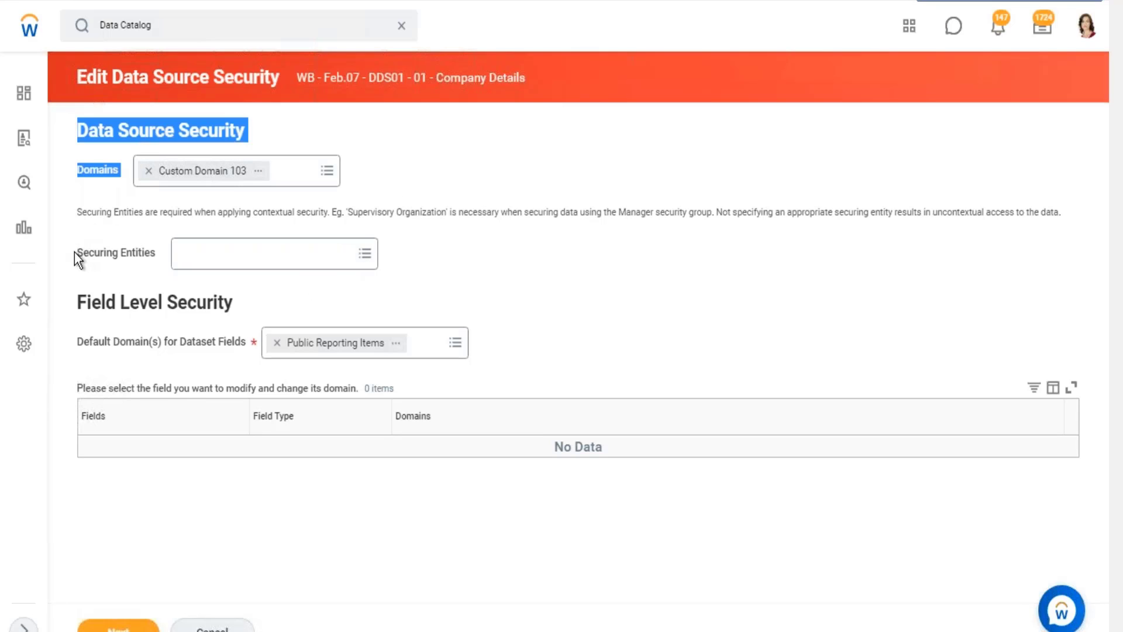
# Switch to Workday and review the Domains, Securing Entities and Field Level Security settings, including the available securing entities.
pyautogui.moveTo(78, 254); pyautogui.dragTo(576, 366)
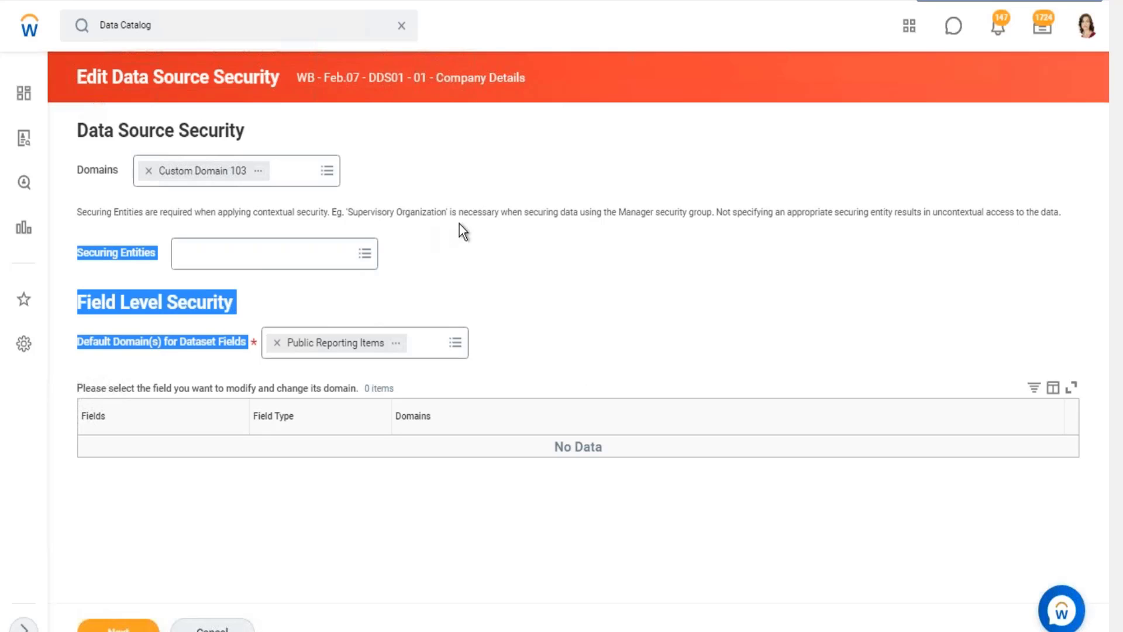
pyautogui.click(379, 186)
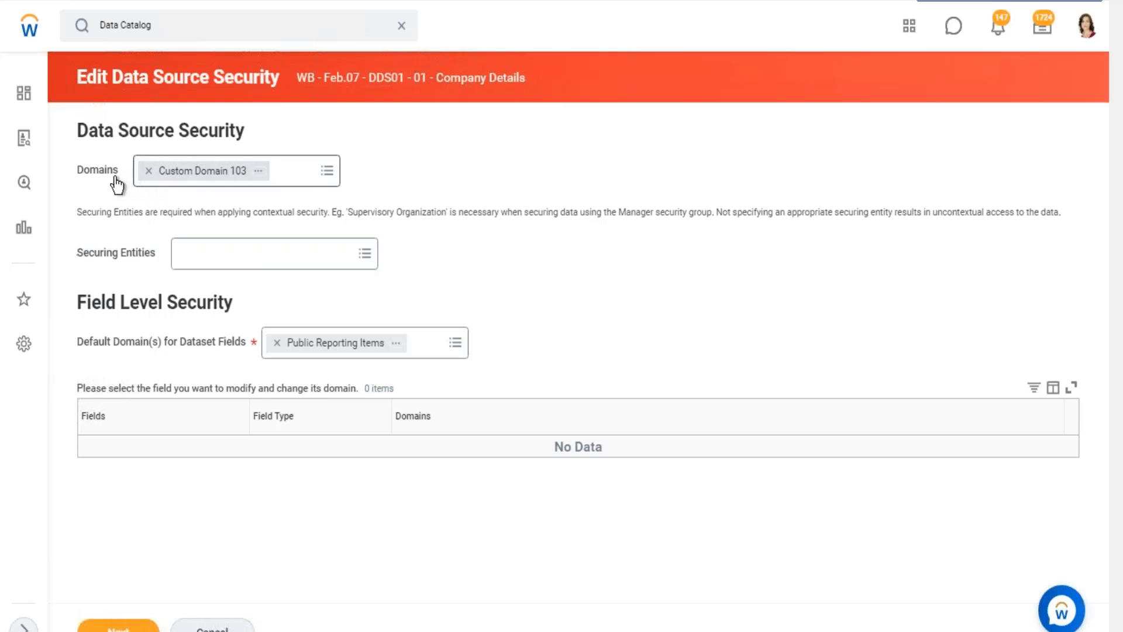
pyautogui.moveTo(119, 172); pyautogui.dragTo(78, 147)
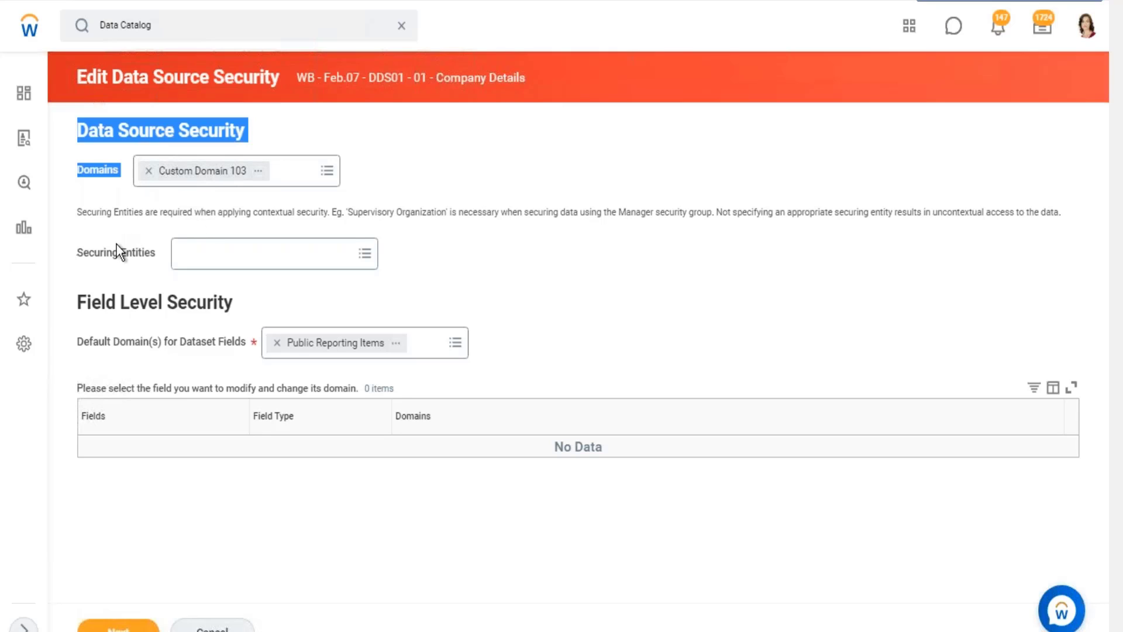
pyautogui.moveTo(76, 250); pyautogui.dragTo(537, 329)
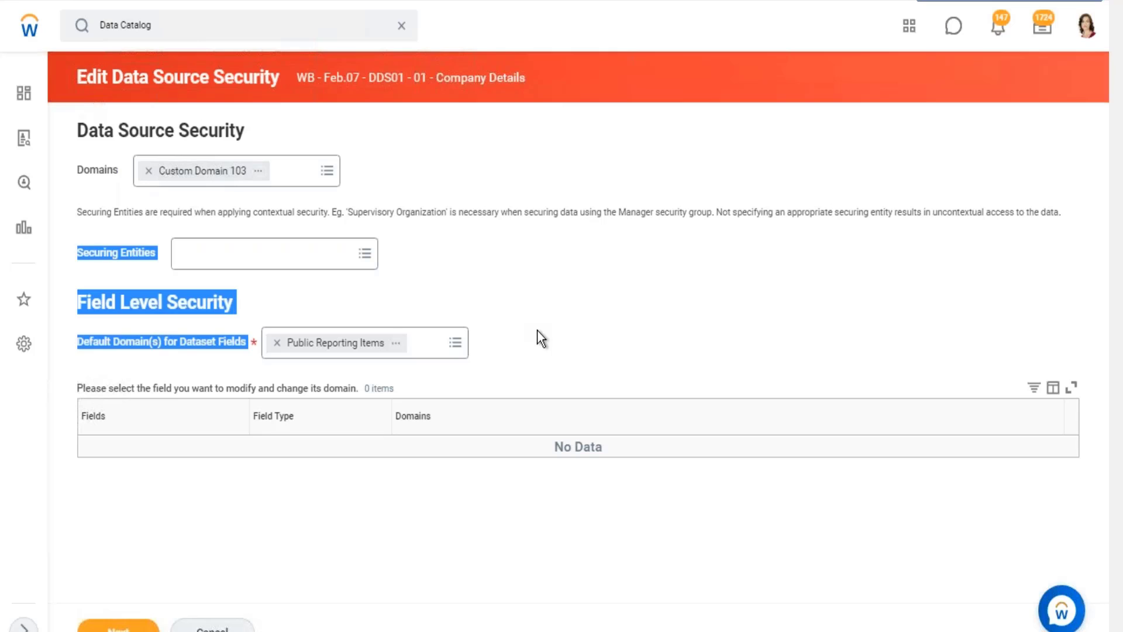
pyautogui.click(365, 258)
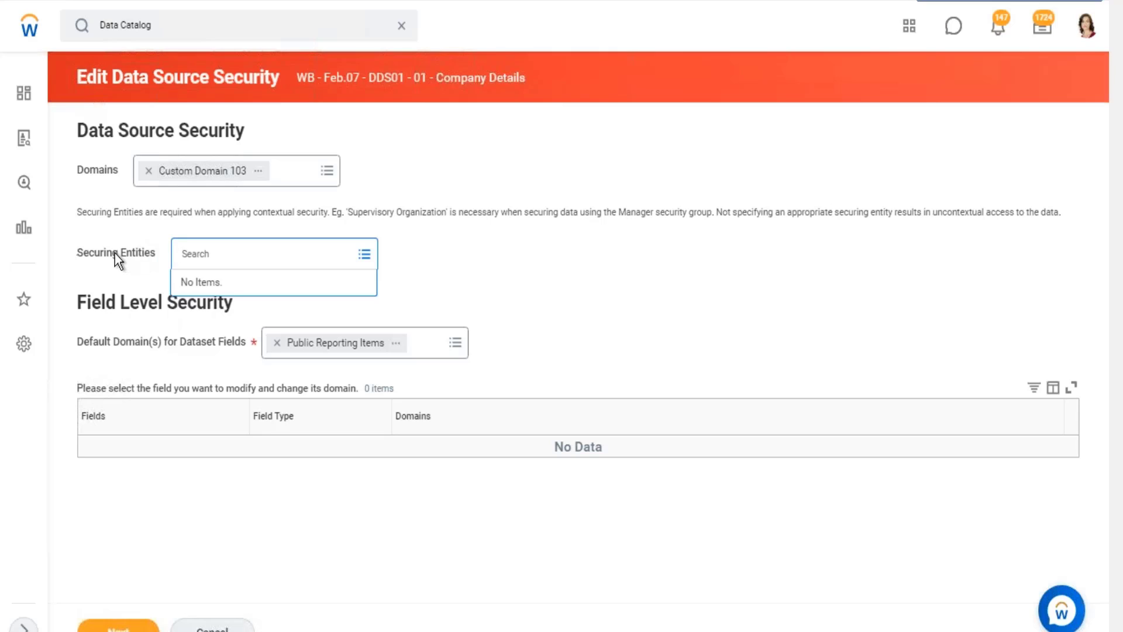
pyautogui.moveTo(112, 253); pyautogui.dragTo(144, 254)
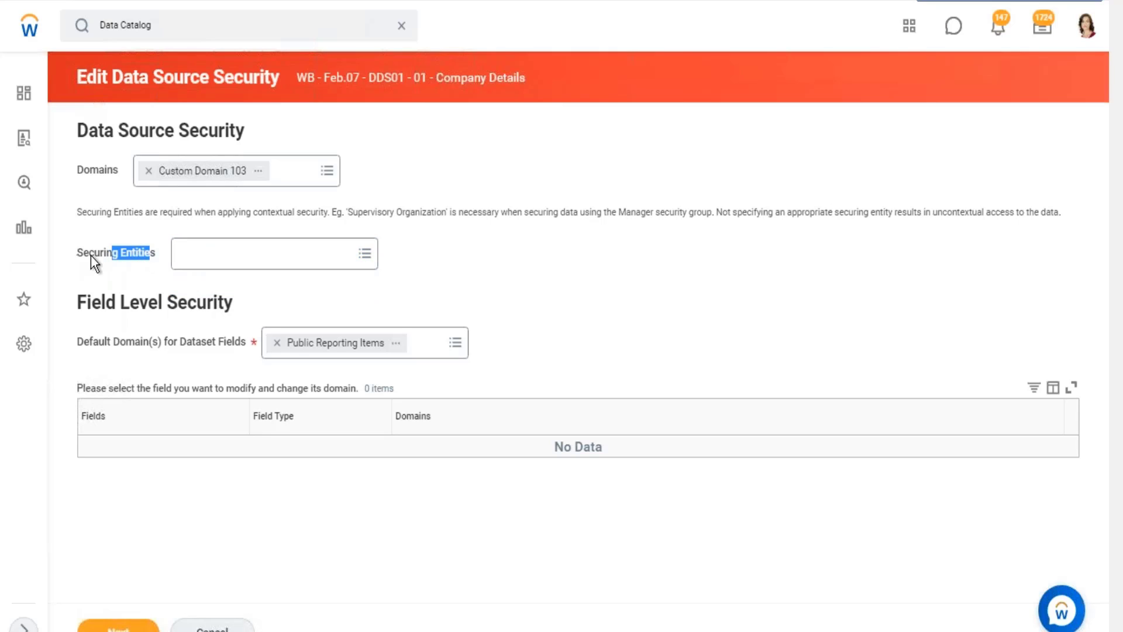
# Replace Custom Domain 103 with "Worker Data: Active and Terminated Workers" as the data source security domain.
pyautogui.click(149, 171)
pyautogui.click(158, 171)
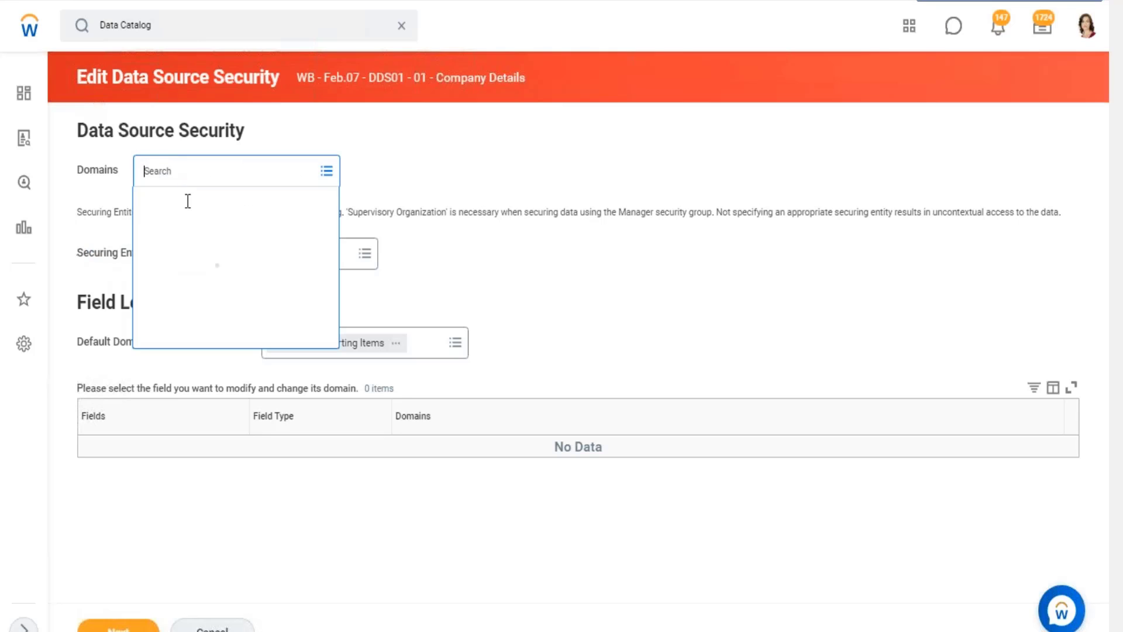
pyautogui.write('worker')
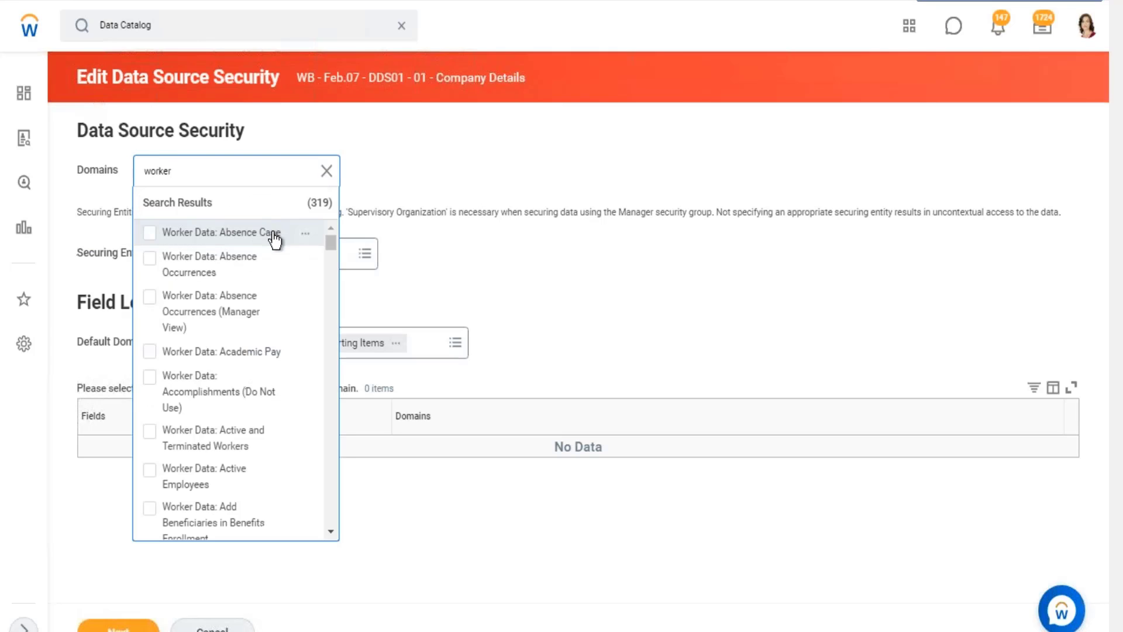
pyautogui.scroll(-3, 299, 307)
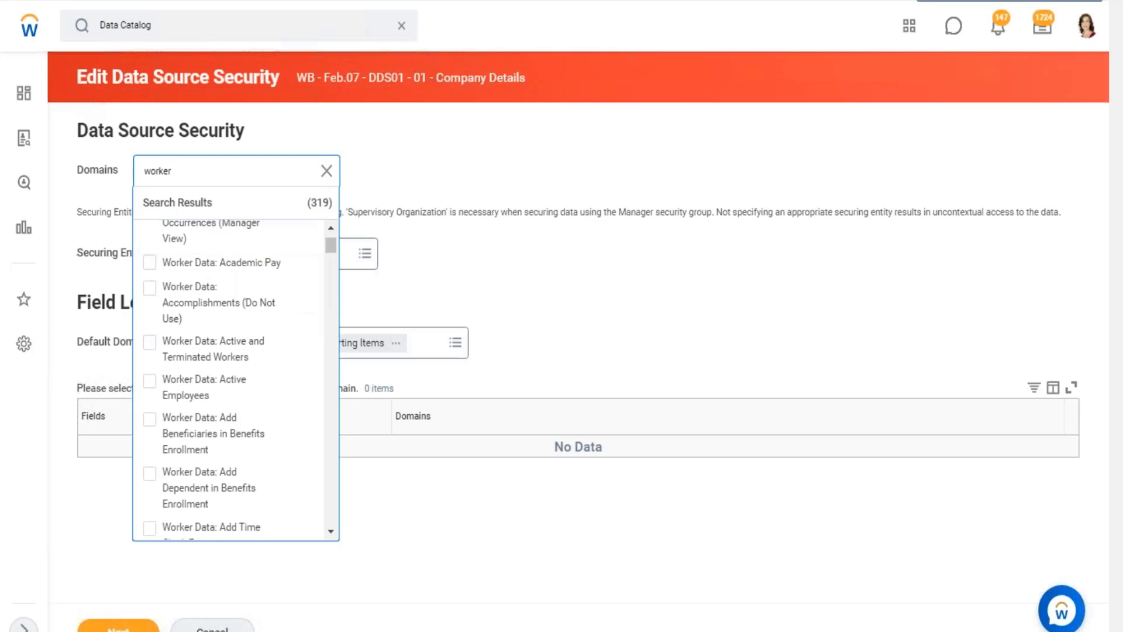
pyautogui.click(231, 260)
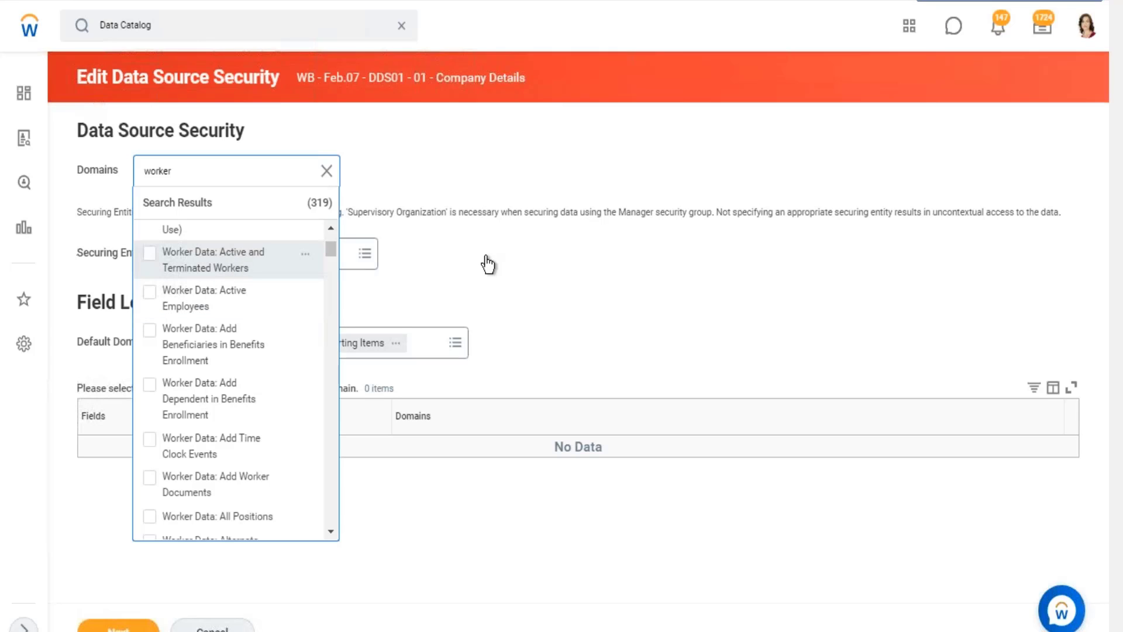
pyautogui.click(512, 252)
# Check the available Securing Entities for the worker domain and read the note on contextual security and Supervisory Organization.
pyautogui.click(275, 263)
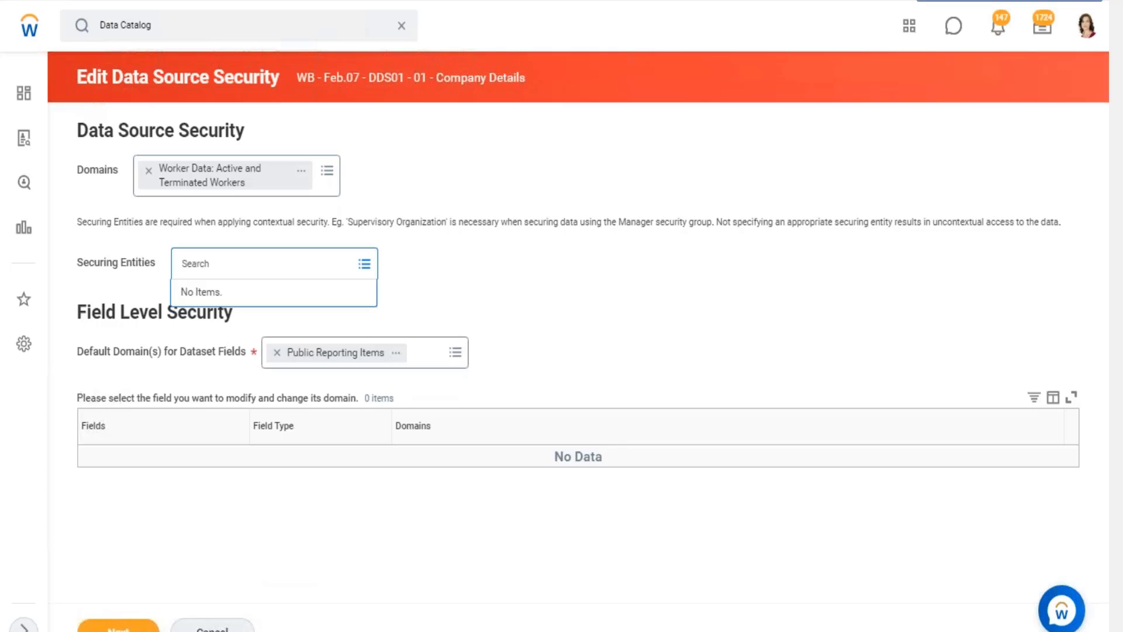
pyautogui.click(515, 275)
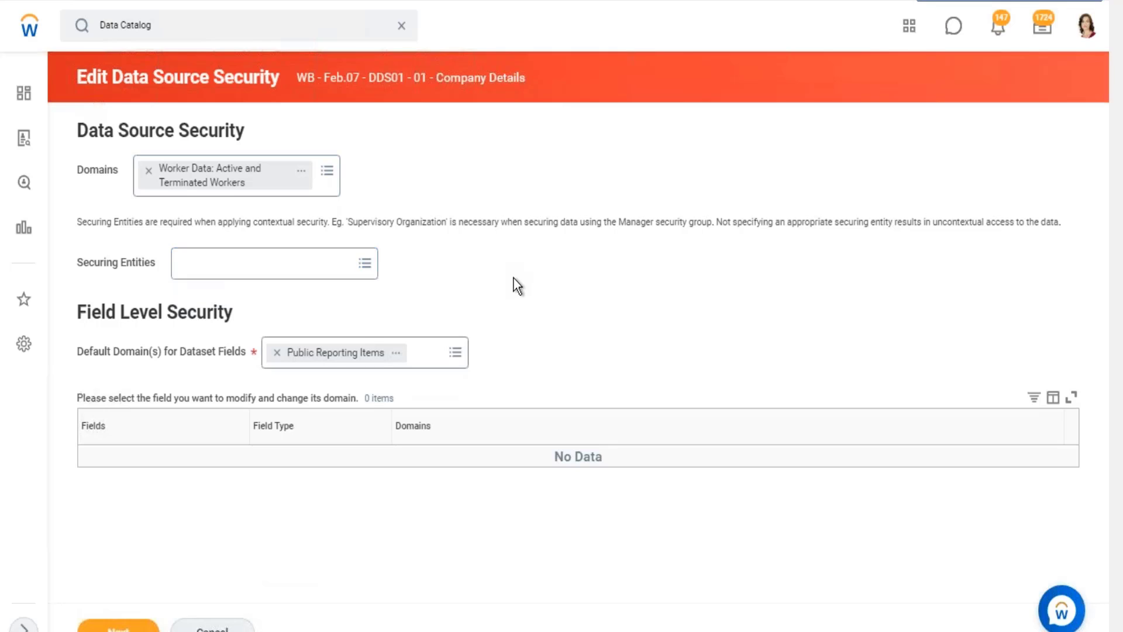
pyautogui.moveTo(96, 259); pyautogui.dragTo(139, 262)
pyautogui.click(79, 267)
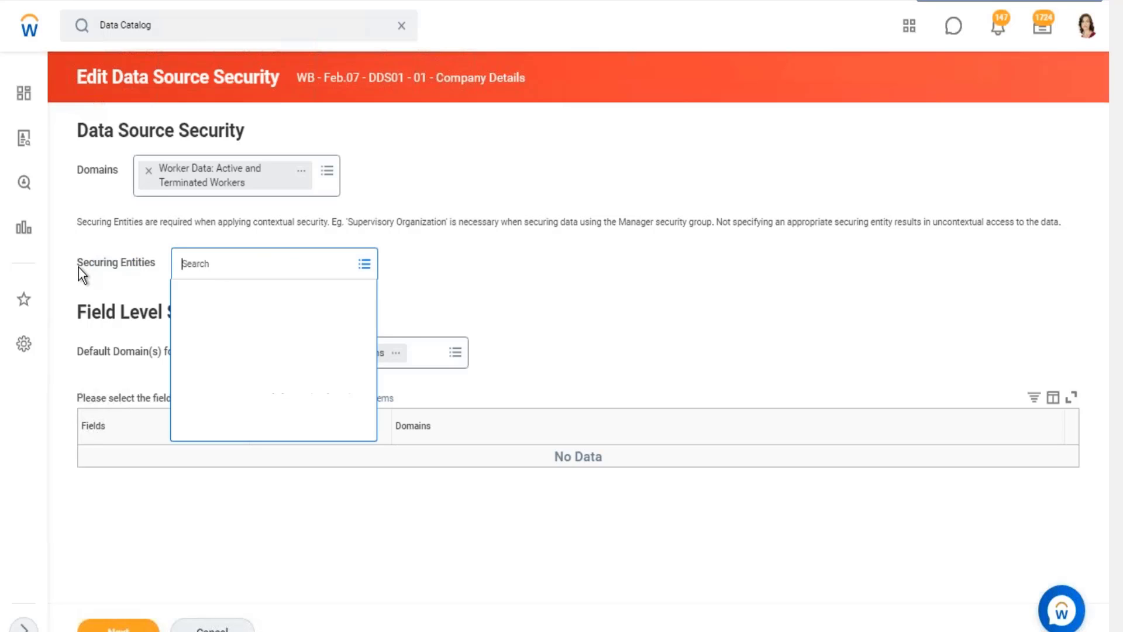
pyautogui.moveTo(79, 268); pyautogui.dragTo(146, 264)
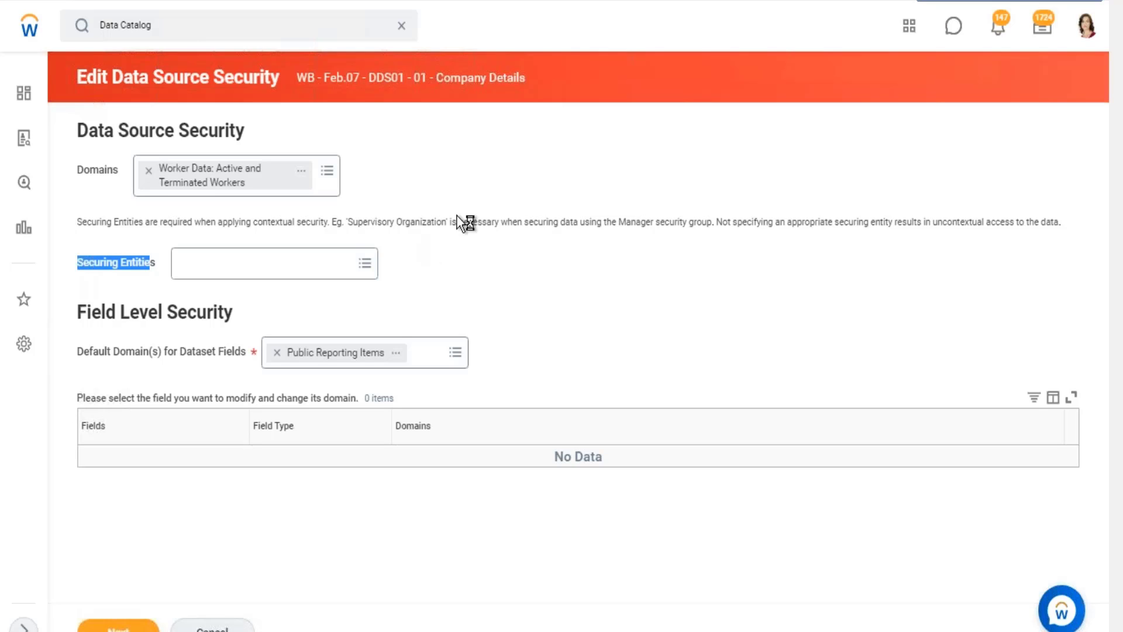
pyautogui.click(362, 226)
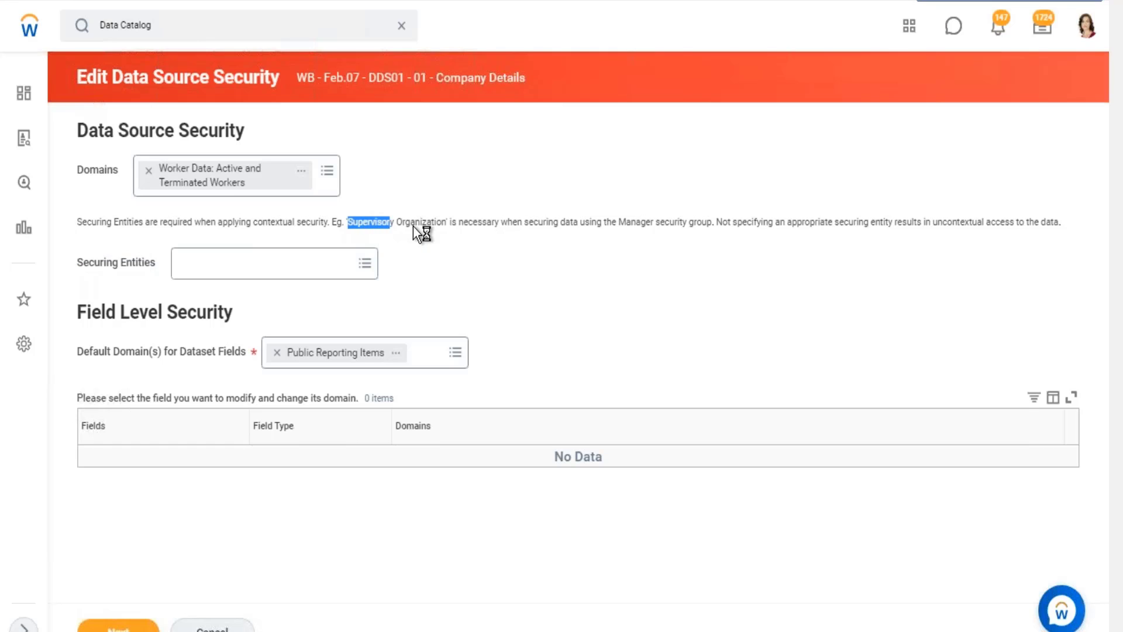
pyautogui.moveTo(503, 229); pyautogui.dragTo(1001, 231)
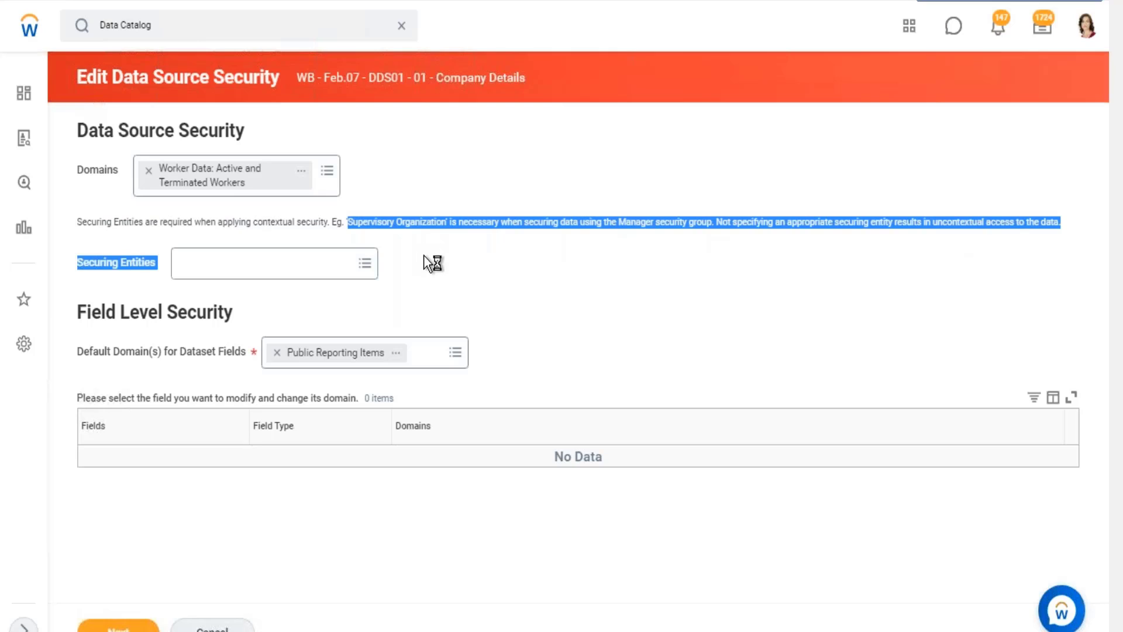
pyautogui.click(320, 236)
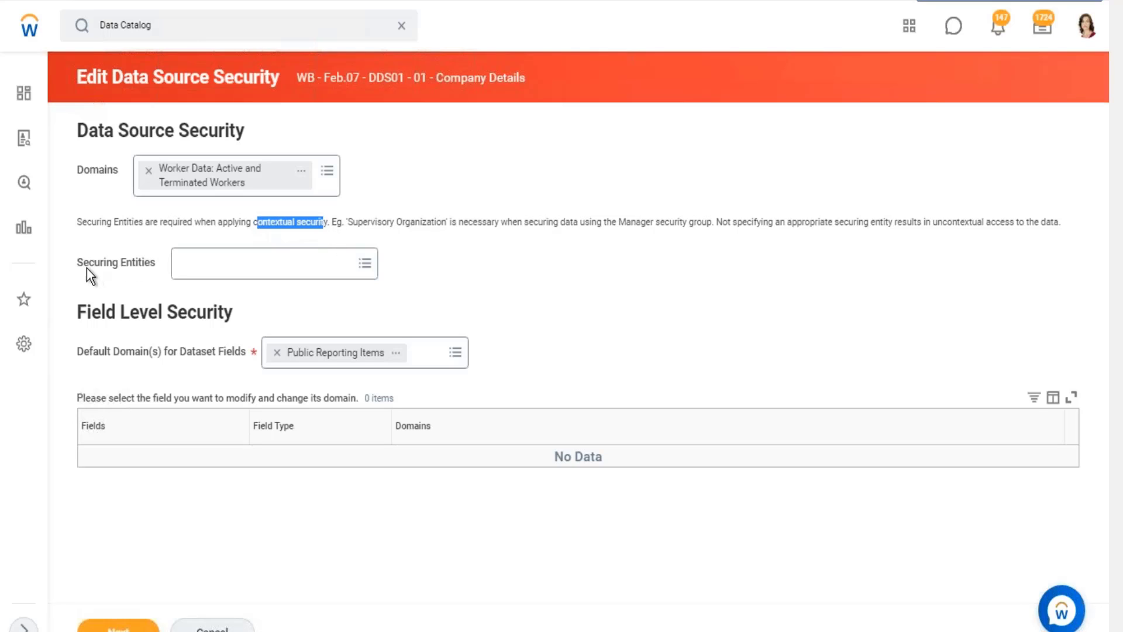
pyautogui.moveTo(83, 263); pyautogui.dragTo(136, 263)
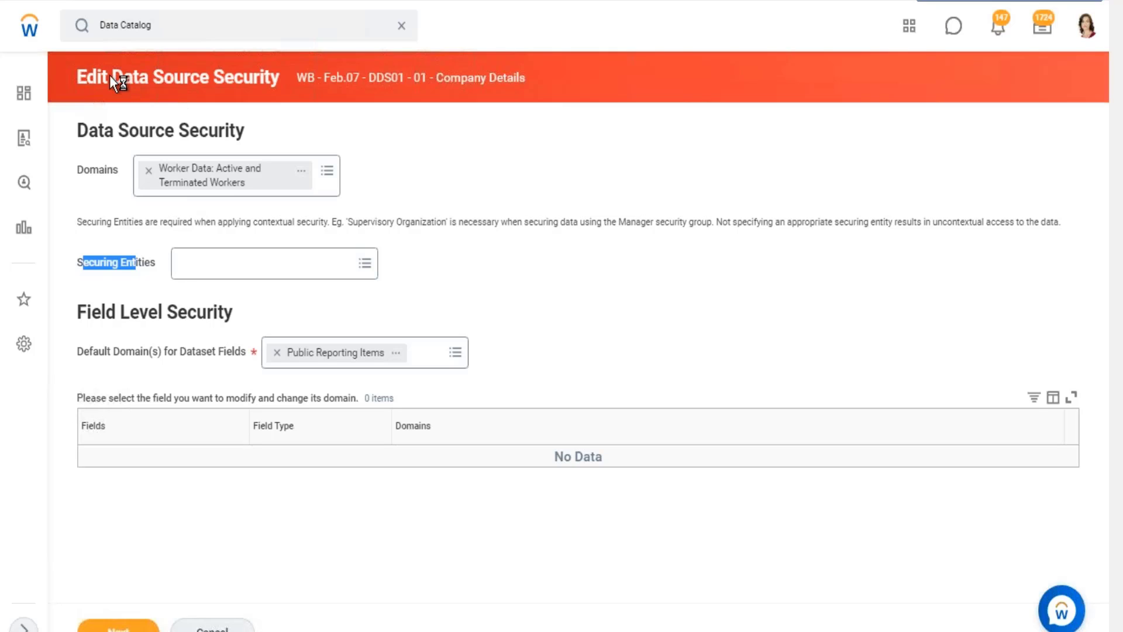
# Examine how Securing Entities relate to the data source and its Domains setting, and recheck the Securing Entities options.
pyautogui.moveTo(110, 75); pyautogui.dragTo(208, 82)
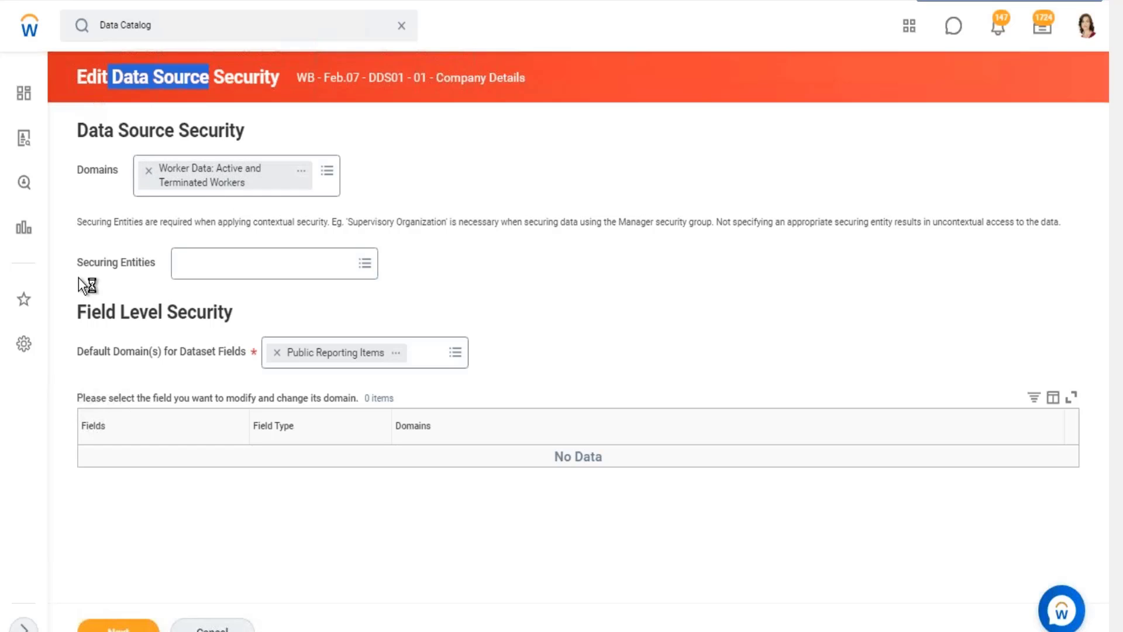
pyautogui.moveTo(75, 265); pyautogui.dragTo(444, 351)
pyautogui.moveTo(77, 263); pyautogui.dragTo(412, 264)
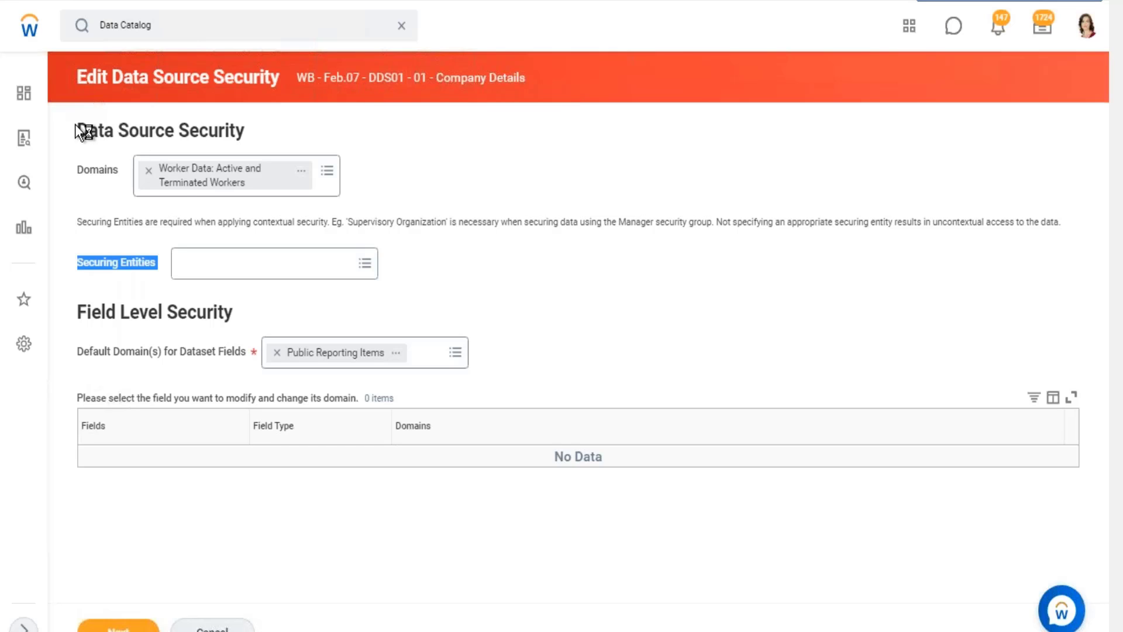
pyautogui.moveTo(75, 124); pyautogui.dragTo(367, 188)
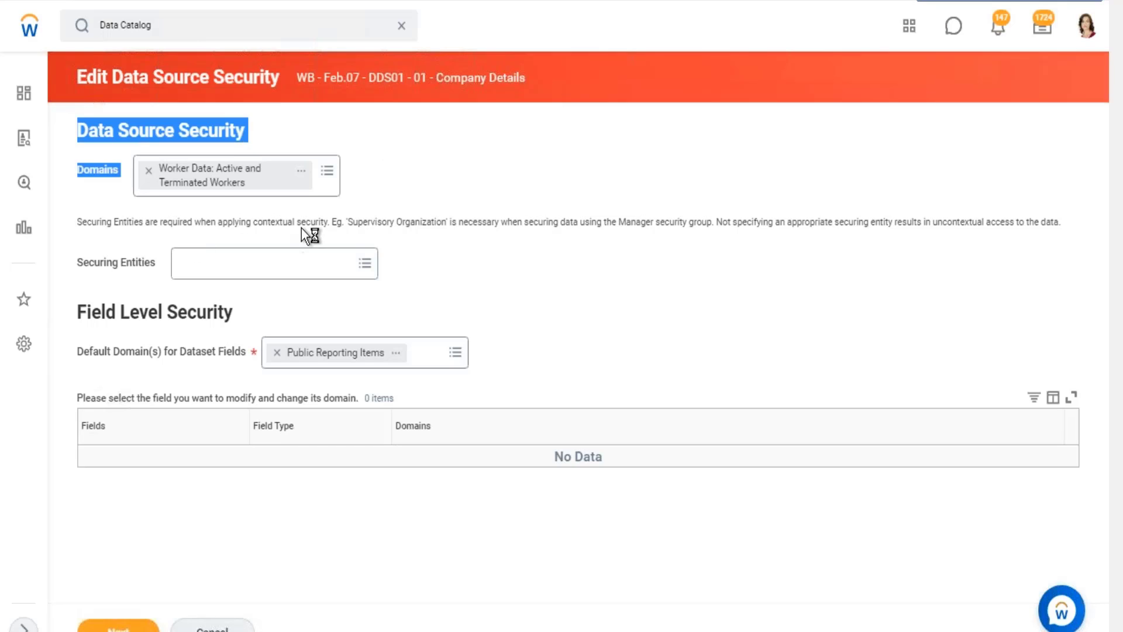
pyautogui.moveTo(357, 222); pyautogui.dragTo(409, 223)
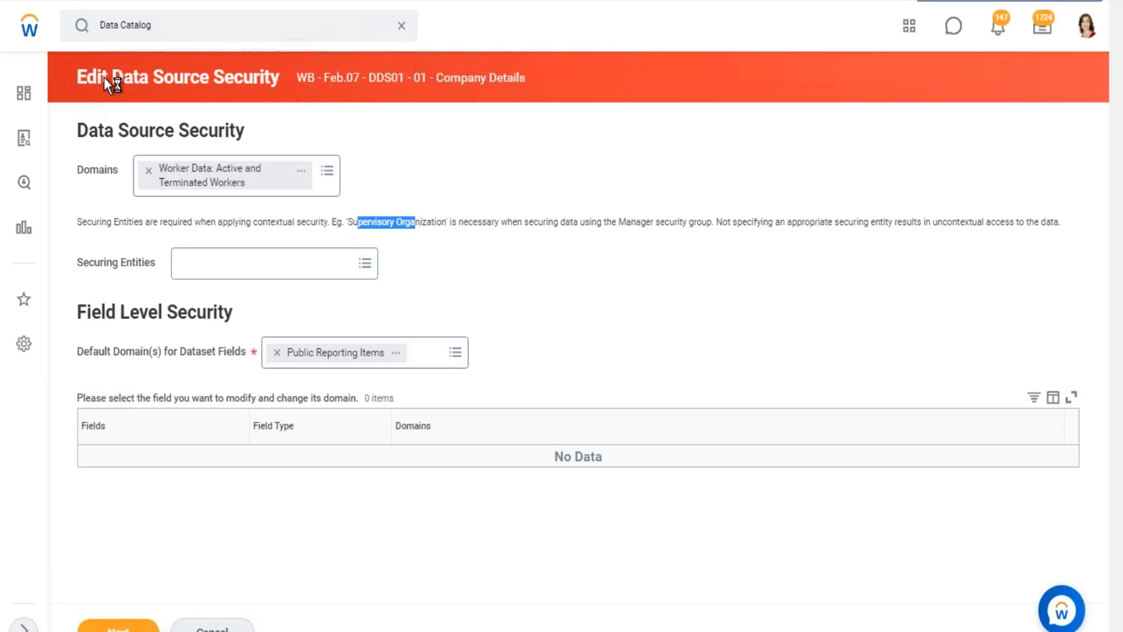
pyautogui.moveTo(113, 77); pyautogui.dragTo(208, 81)
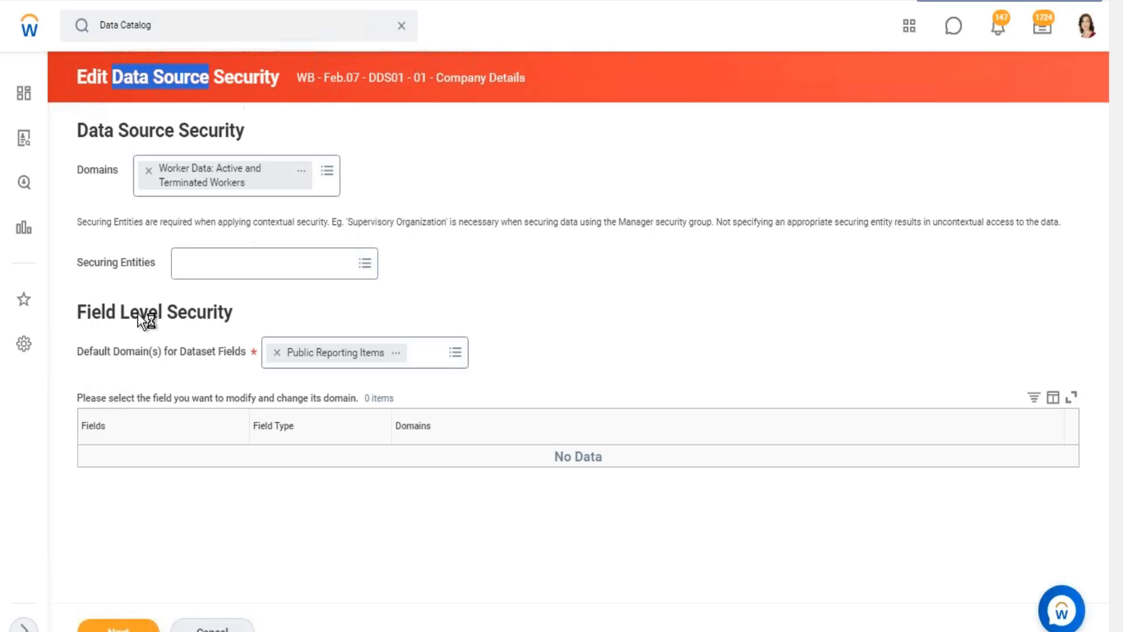
pyautogui.moveTo(89, 259); pyautogui.dragTo(123, 261)
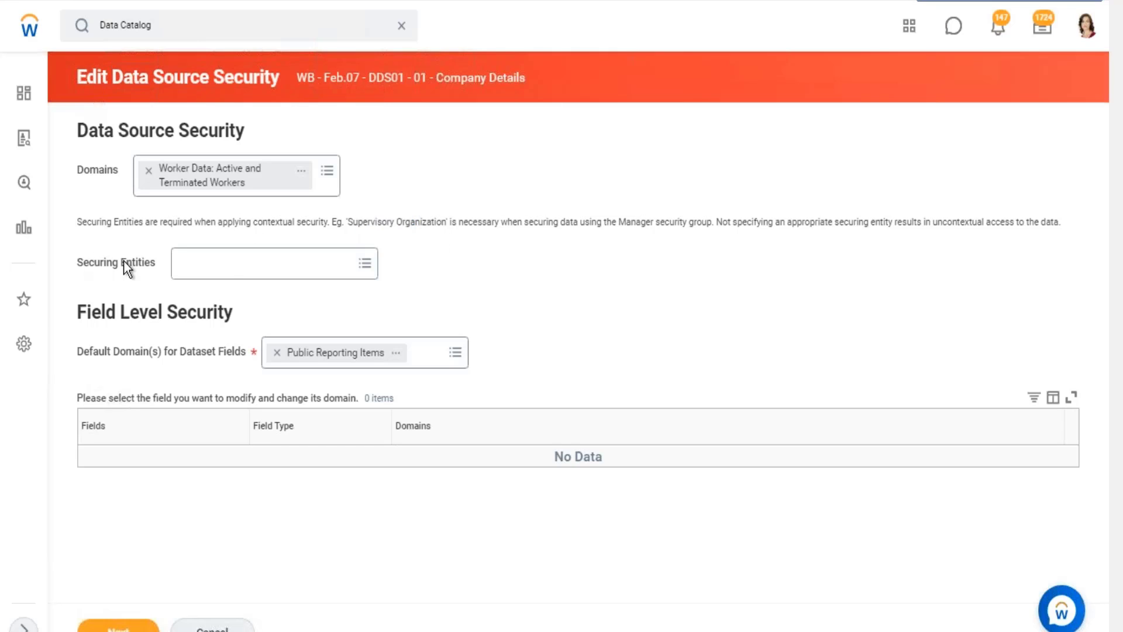
pyautogui.click(266, 271)
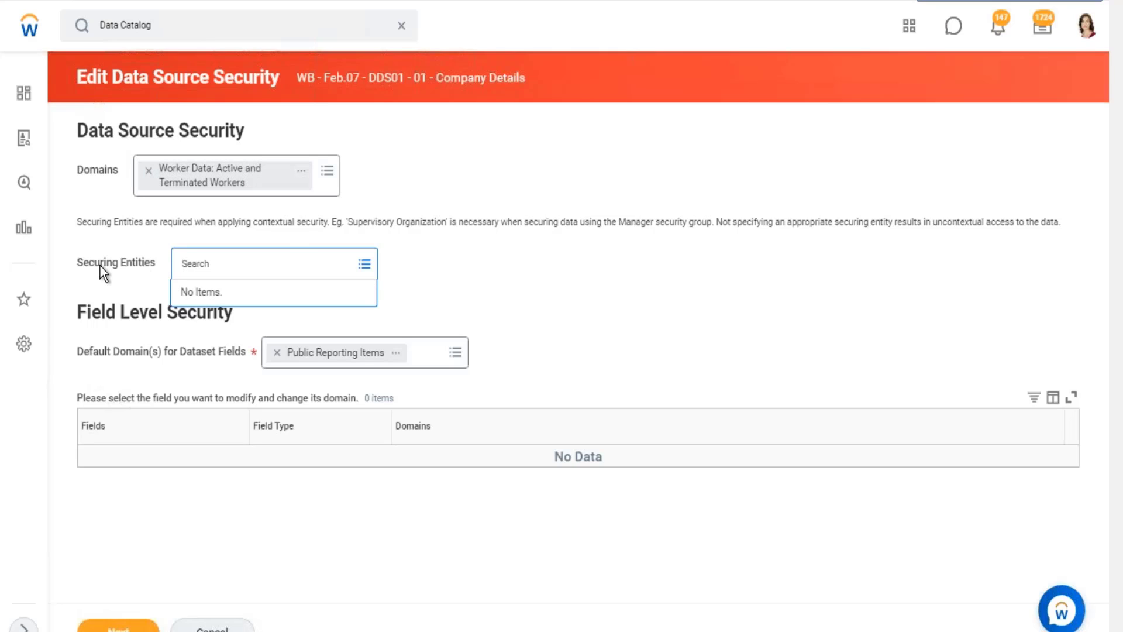
pyautogui.moveTo(99, 265); pyautogui.dragTo(133, 265)
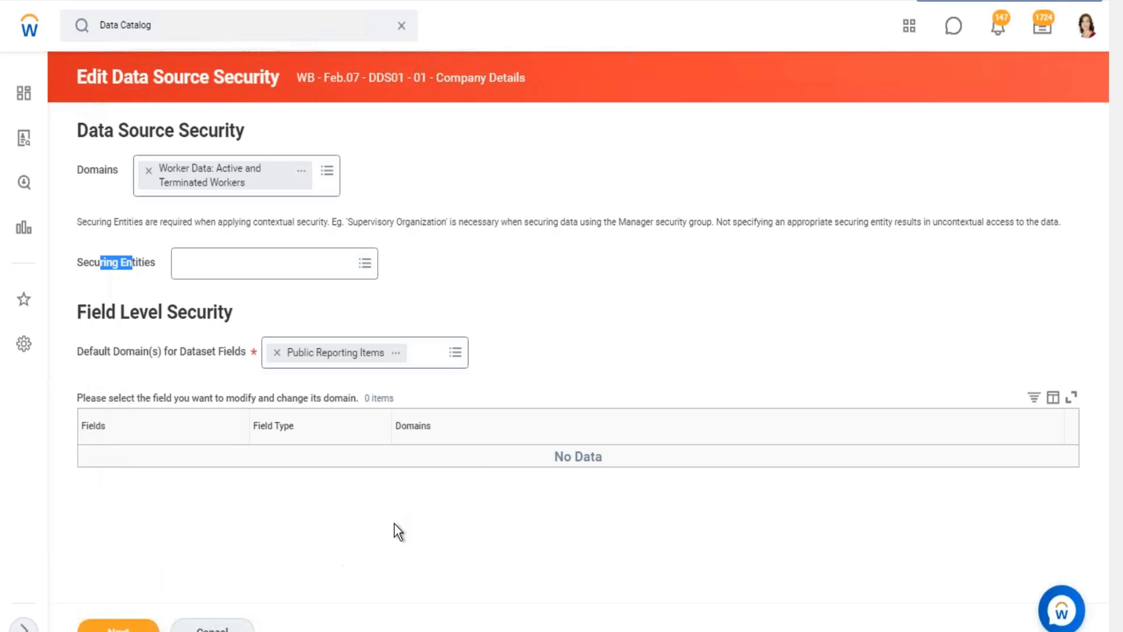
# Review the Field Level Security section, covering the default domain for dataset fields and the table for changing a field's domain.
pyautogui.click(158, 399)
pyautogui.moveTo(158, 399); pyautogui.dragTo(428, 395)
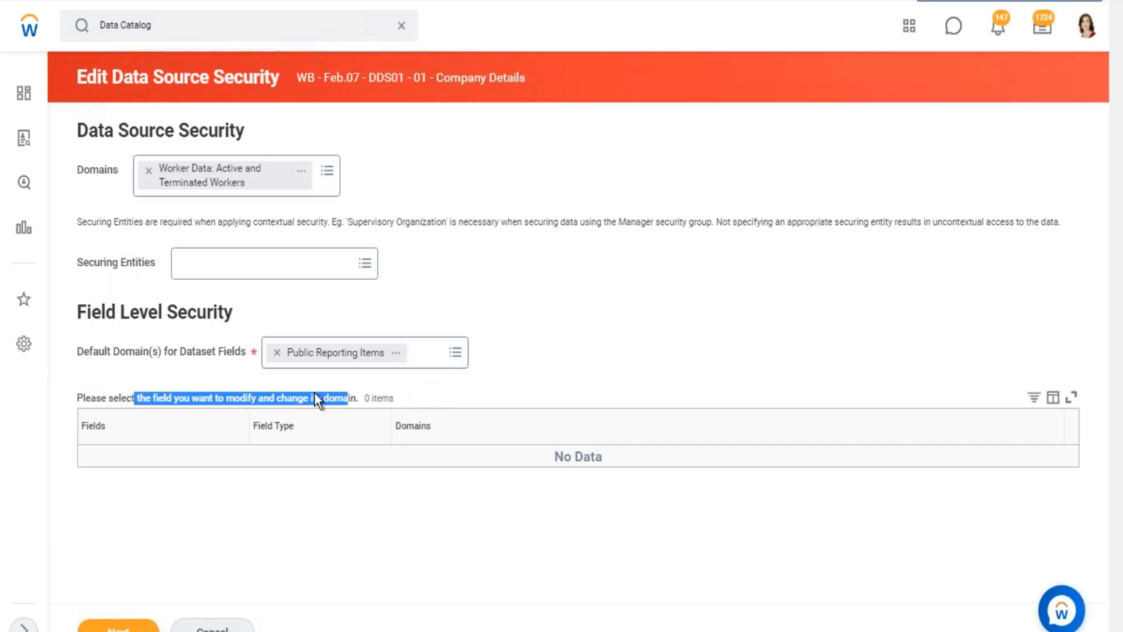
pyautogui.click(457, 351)
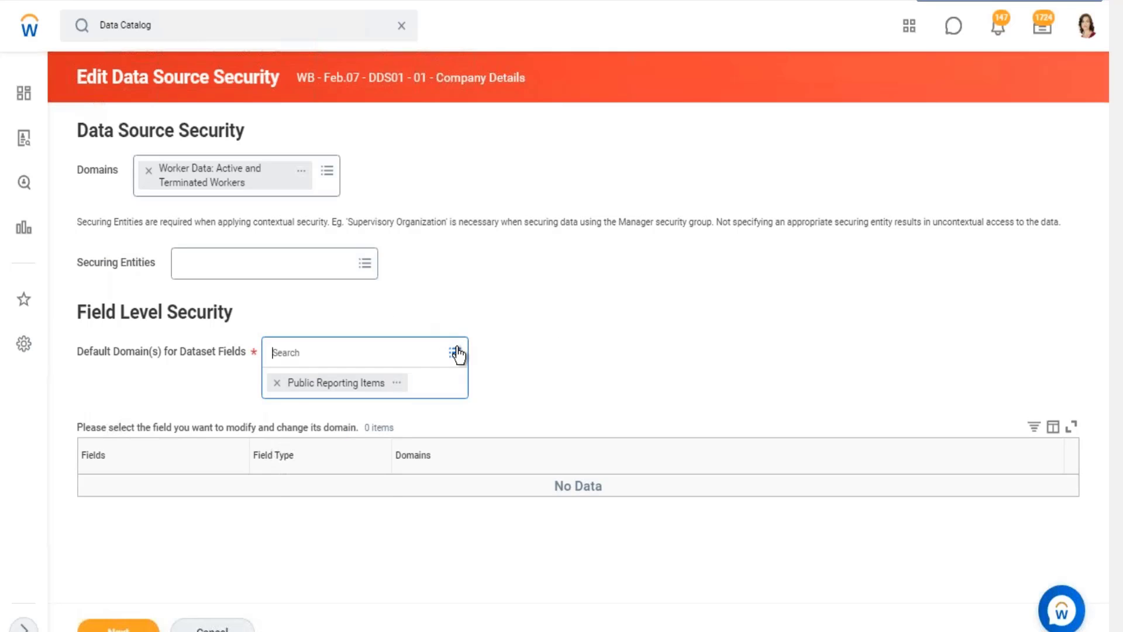
pyautogui.click(552, 322)
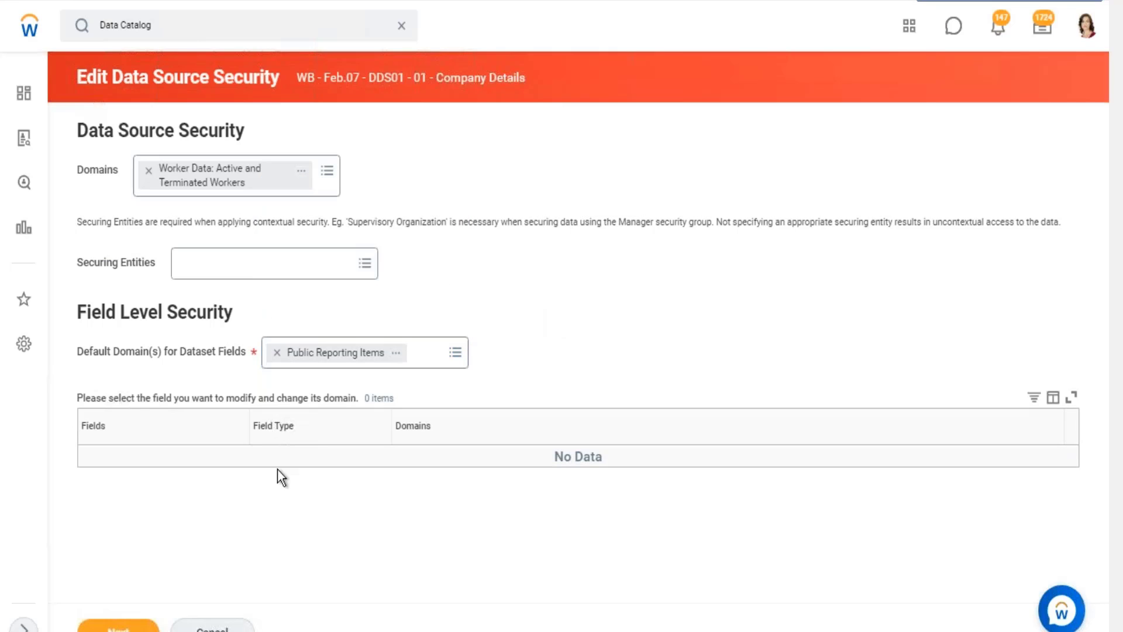
pyautogui.moveTo(90, 431); pyautogui.dragTo(140, 446)
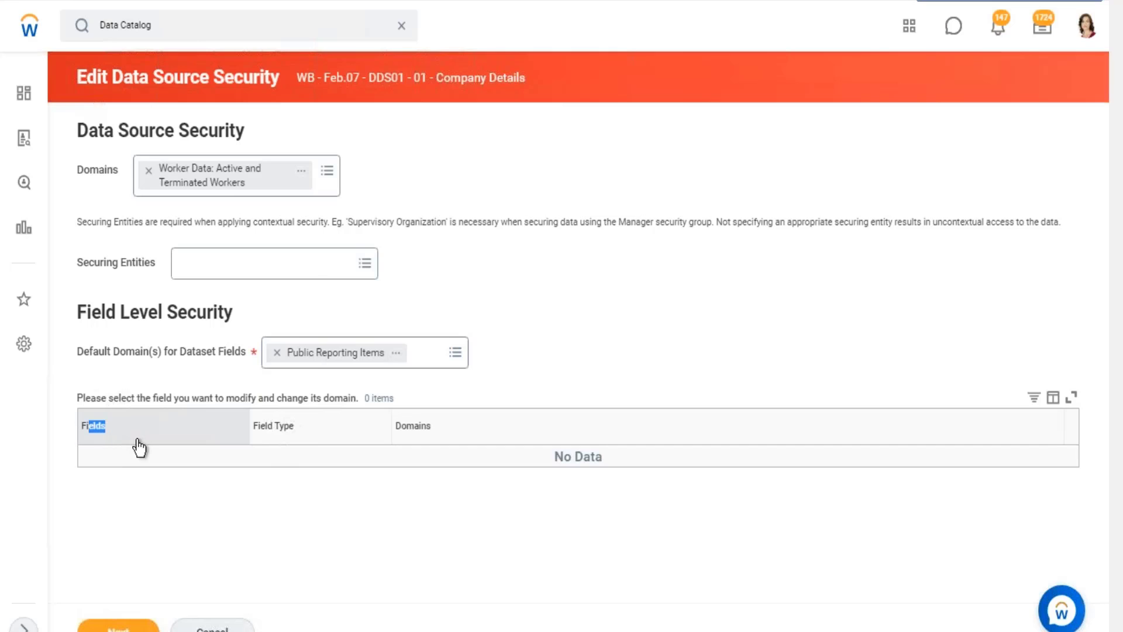
pyautogui.click(587, 319)
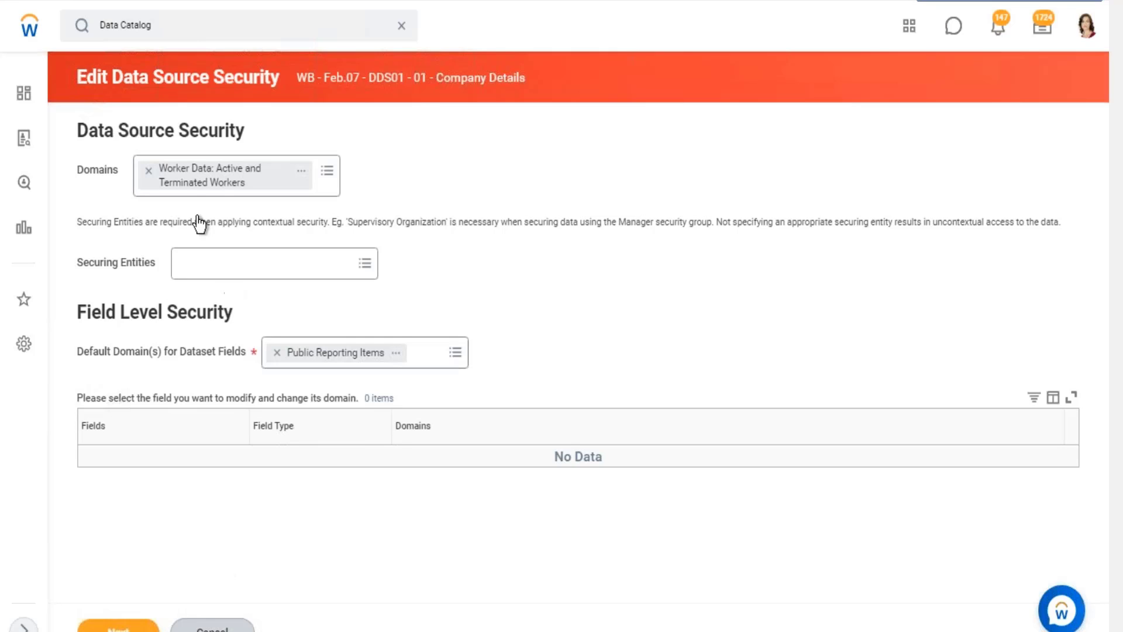
# Remove the domain from the Company Details data source security and discard the unsaved changes.
pyautogui.click(149, 171)
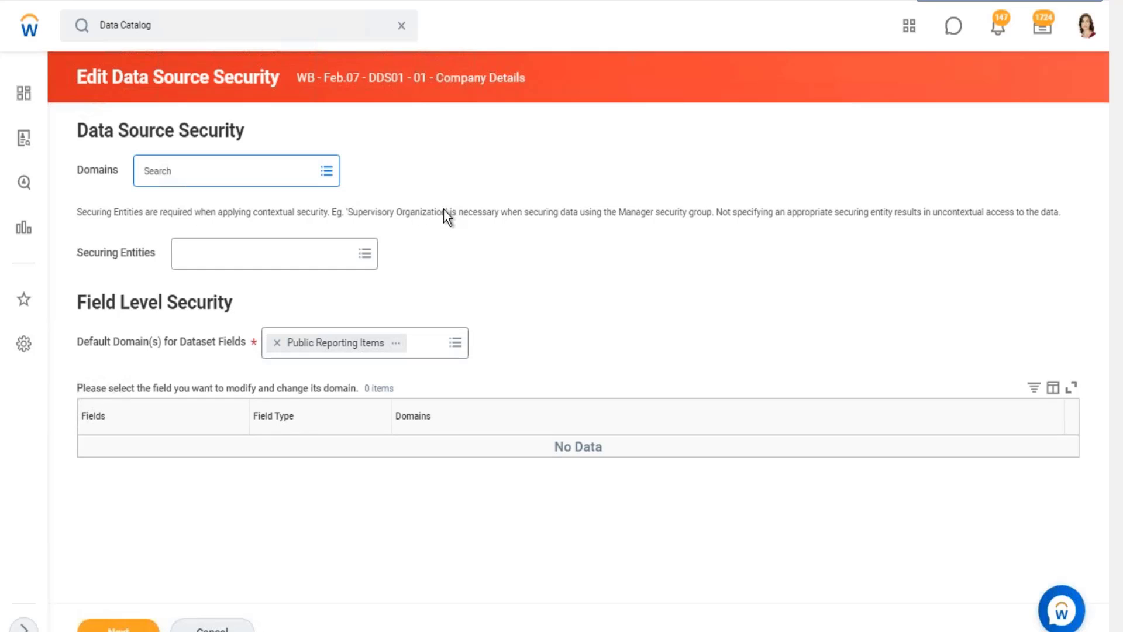
pyautogui.click(212, 627)
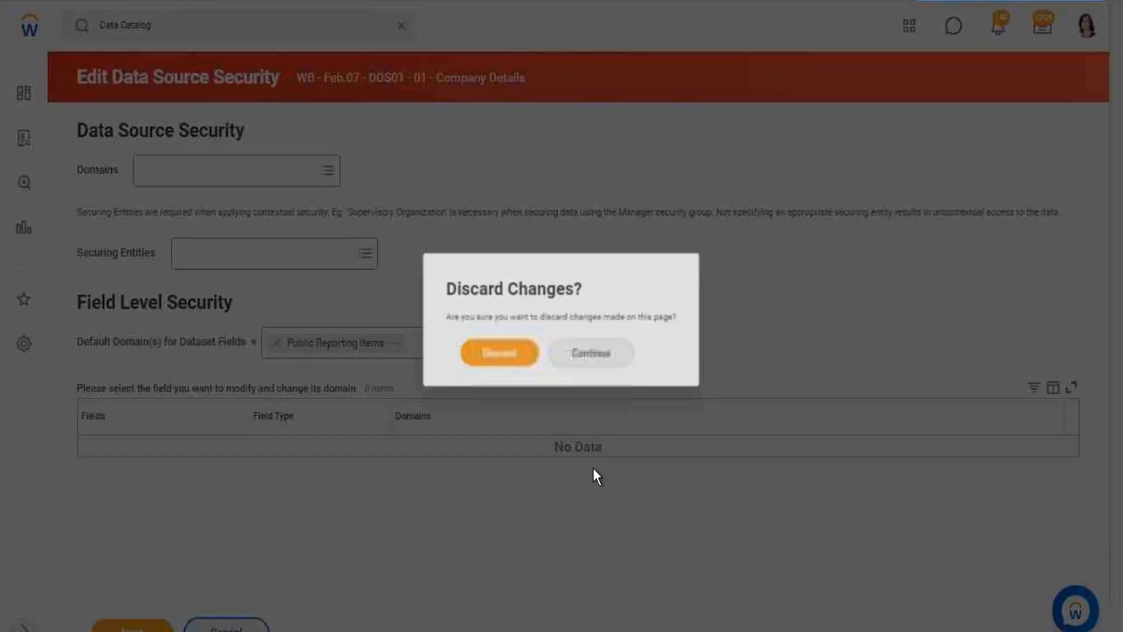
pyautogui.click(522, 364)
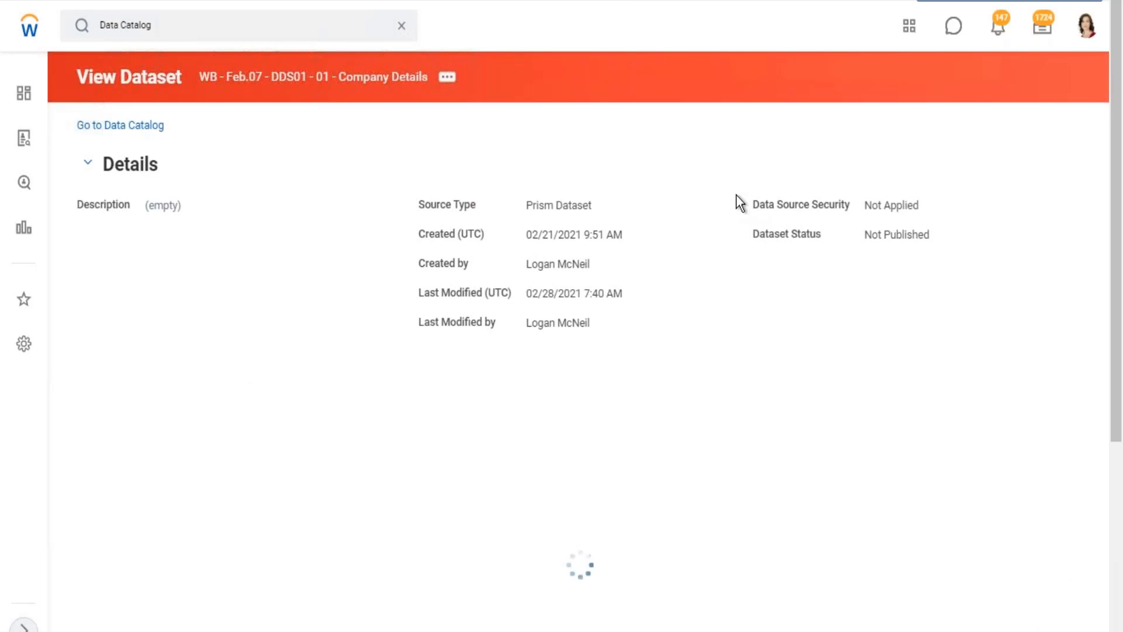
# Inspect the Company_Name field's details in the Company Details dataset.
pyautogui.scroll(-3, 735, 195)
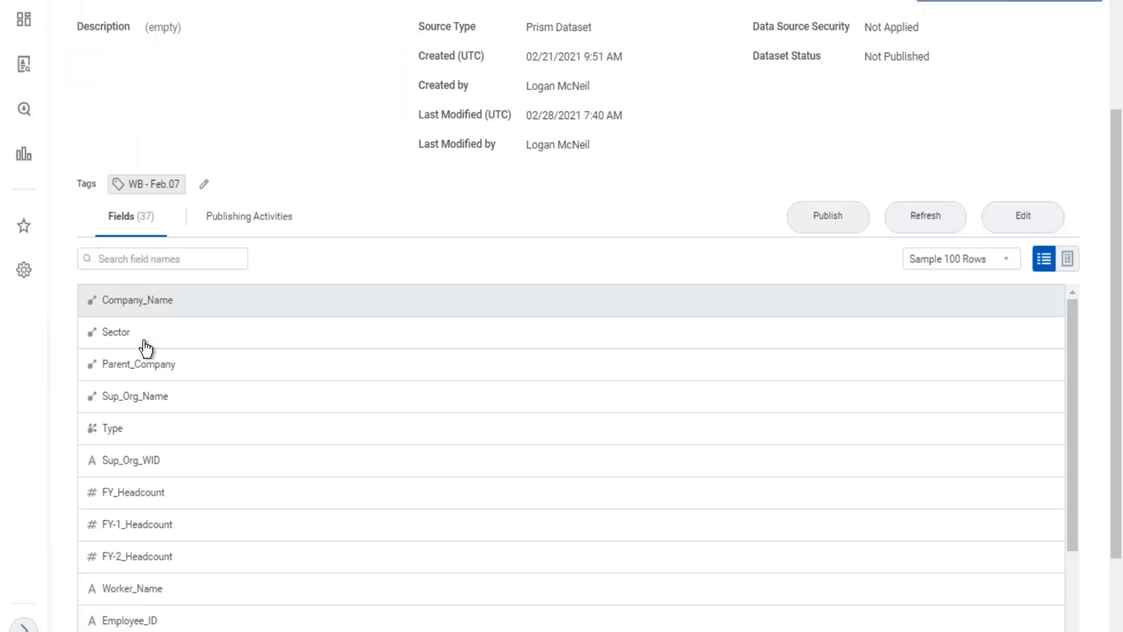
pyautogui.moveTo(167, 303); pyautogui.dragTo(109, 309)
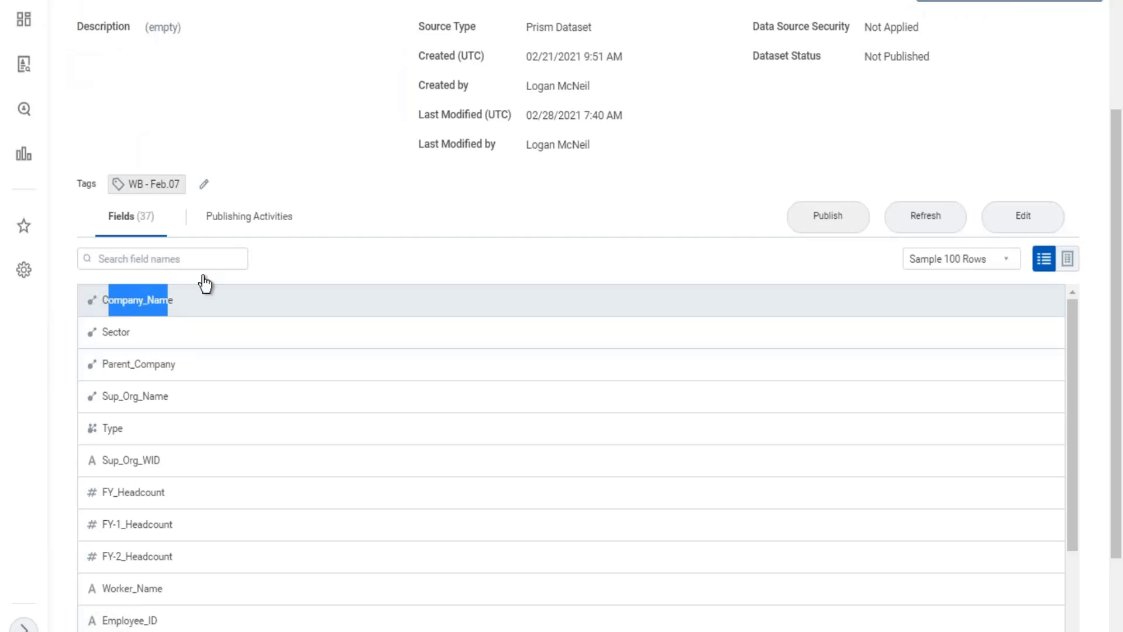
pyautogui.click(300, 166)
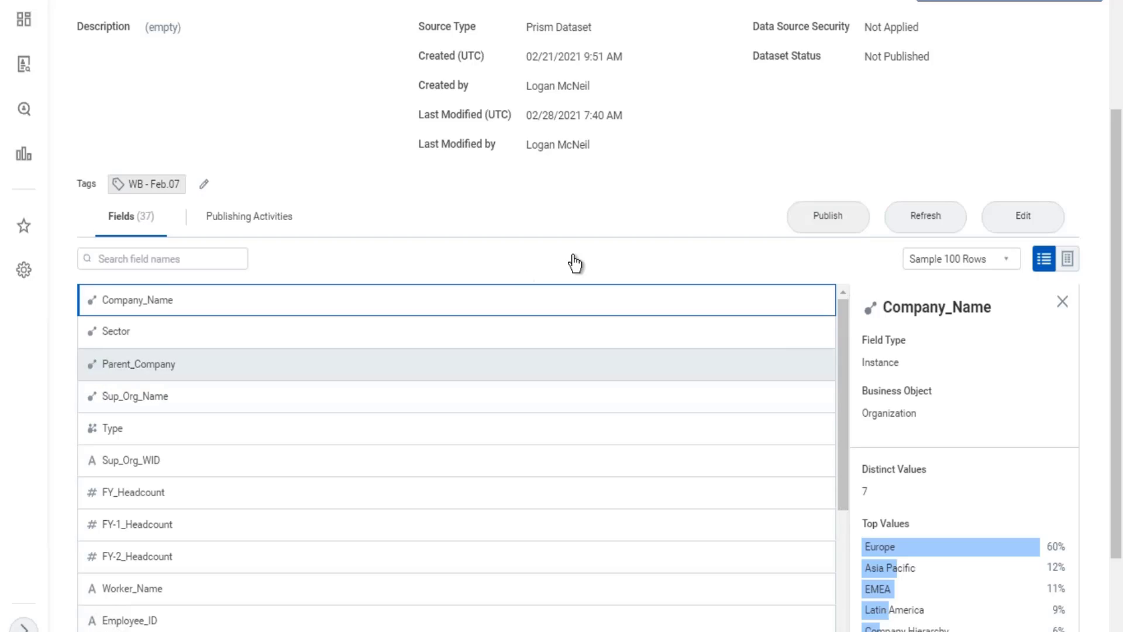
# Publish the WB - Feb.07 - DDS01 - 01 - Company Details dataset after checking the domain listed for it.
pyautogui.scroll(3, 572, 263)
pyautogui.click(833, 400)
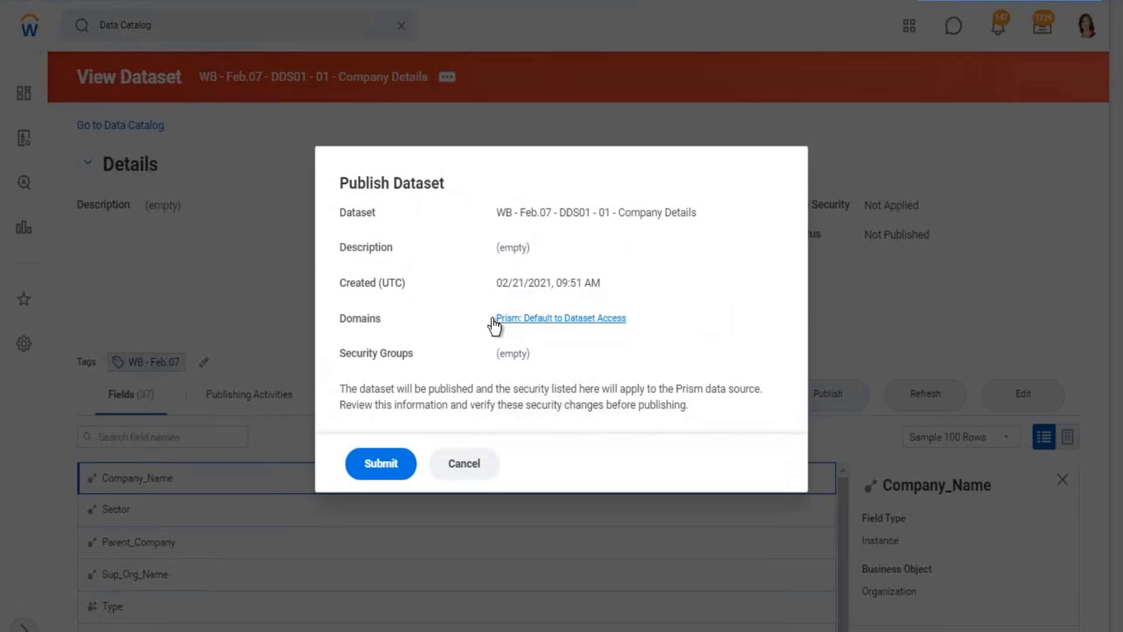
pyautogui.moveTo(638, 320); pyautogui.dragTo(495, 319)
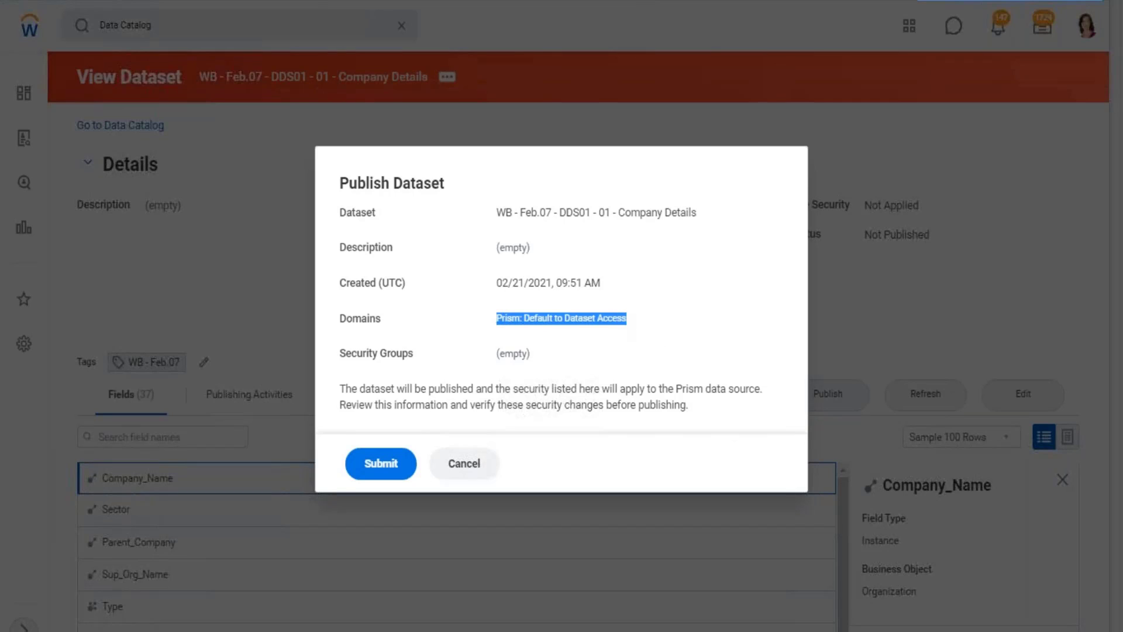
pyautogui.click(400, 465)
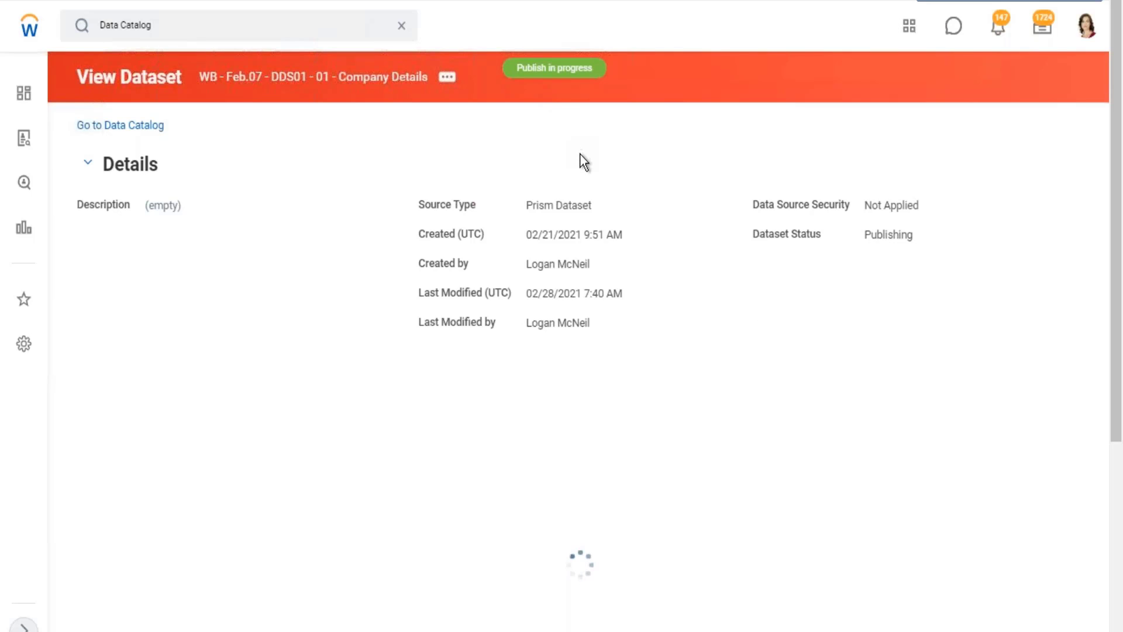
# View the lineage of the Company Details dataset and return to the Data Catalog.
pyautogui.click(448, 80)
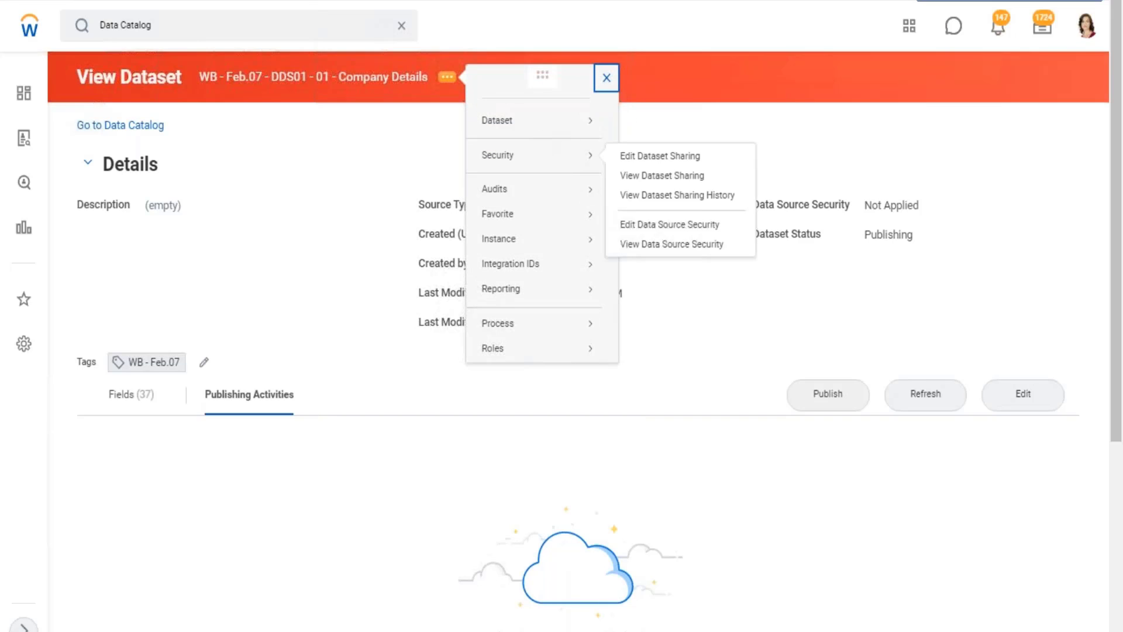
pyautogui.click(657, 191)
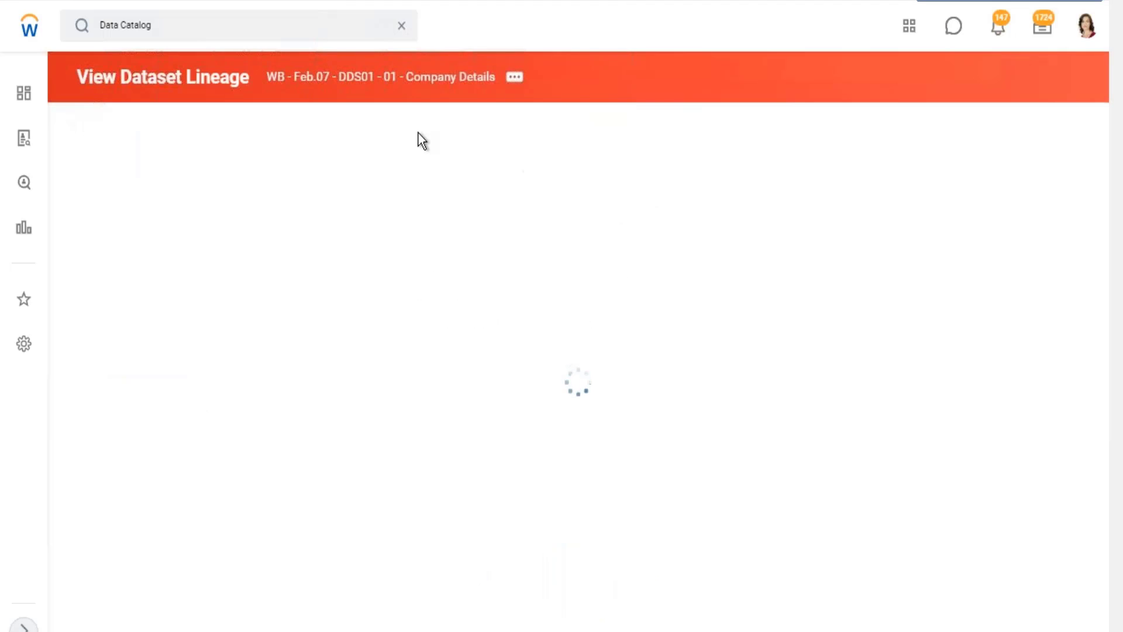
pyautogui.click(608, 404)
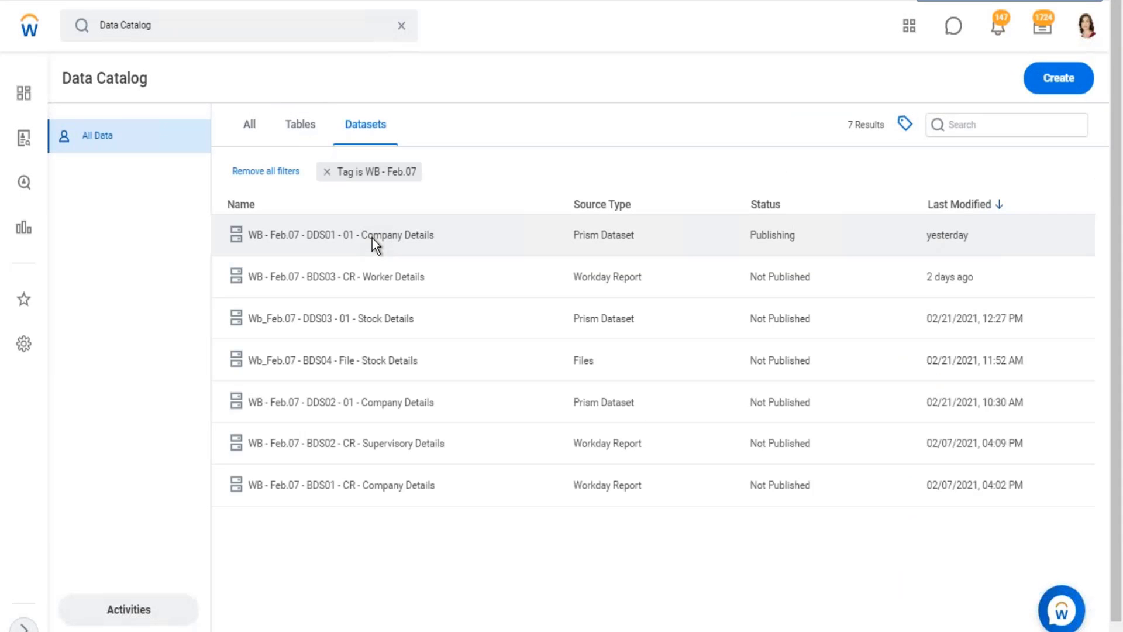
# Reopen the WB - Feb.07 - DDS01 - 01 - Company Details dataset from the Data Catalog.
pyautogui.rightClick(372, 237)
pyautogui.click(417, 216)
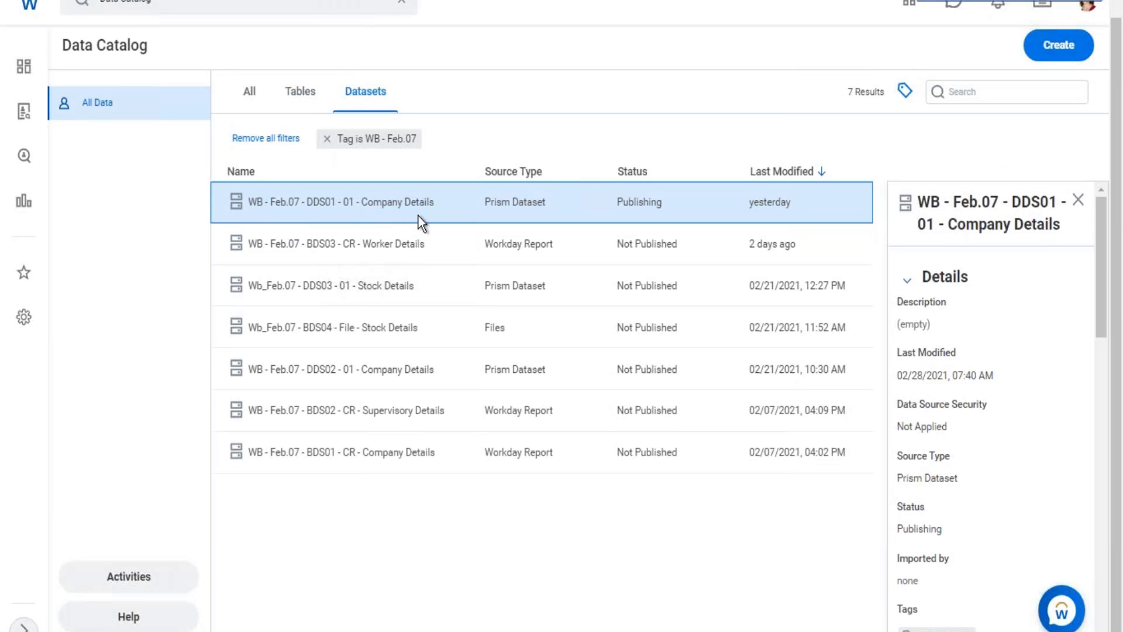
pyautogui.rightClick(423, 232)
pyautogui.click(420, 265)
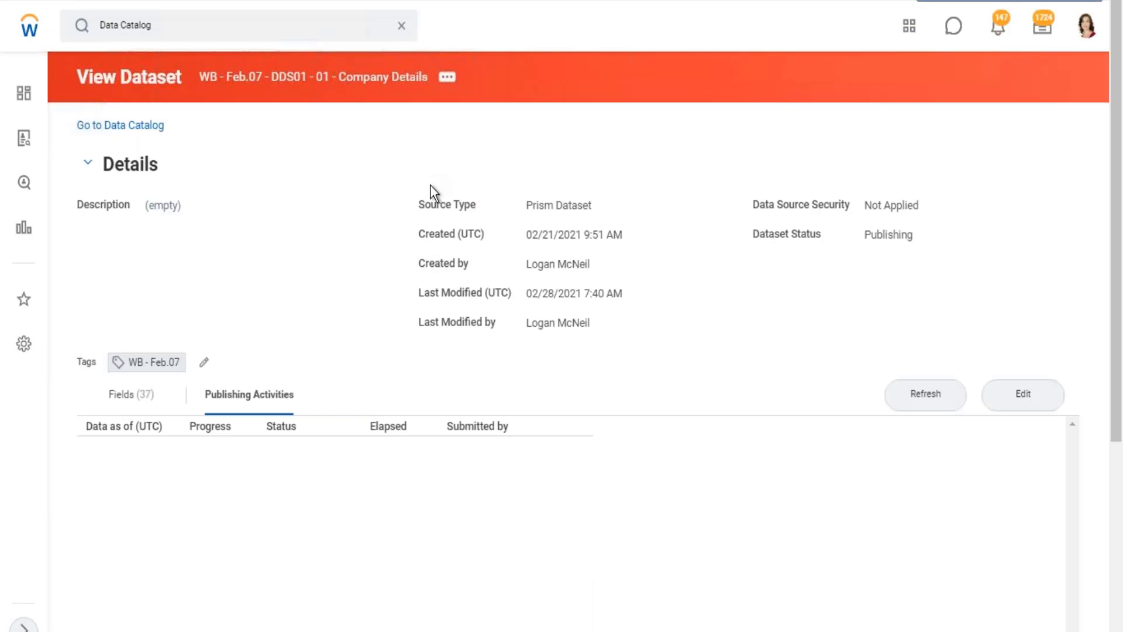
# Refresh the Company Details dataset's publishing activities repeatedly to check the publish progress.
pyautogui.scroll(-3, 322, 386)
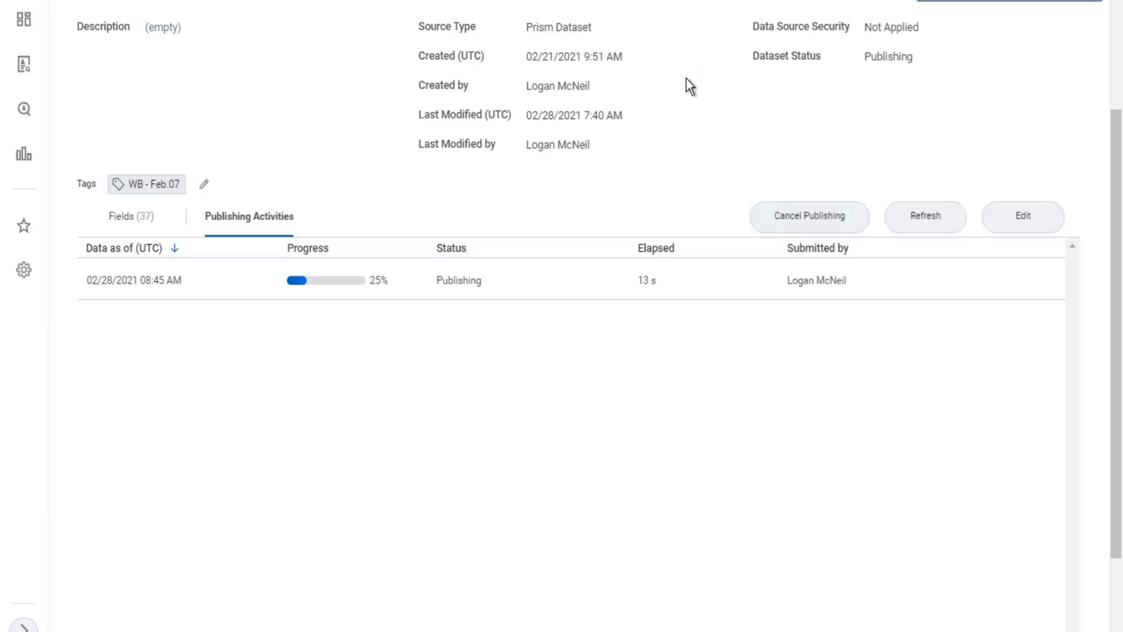
pyautogui.click(918, 222)
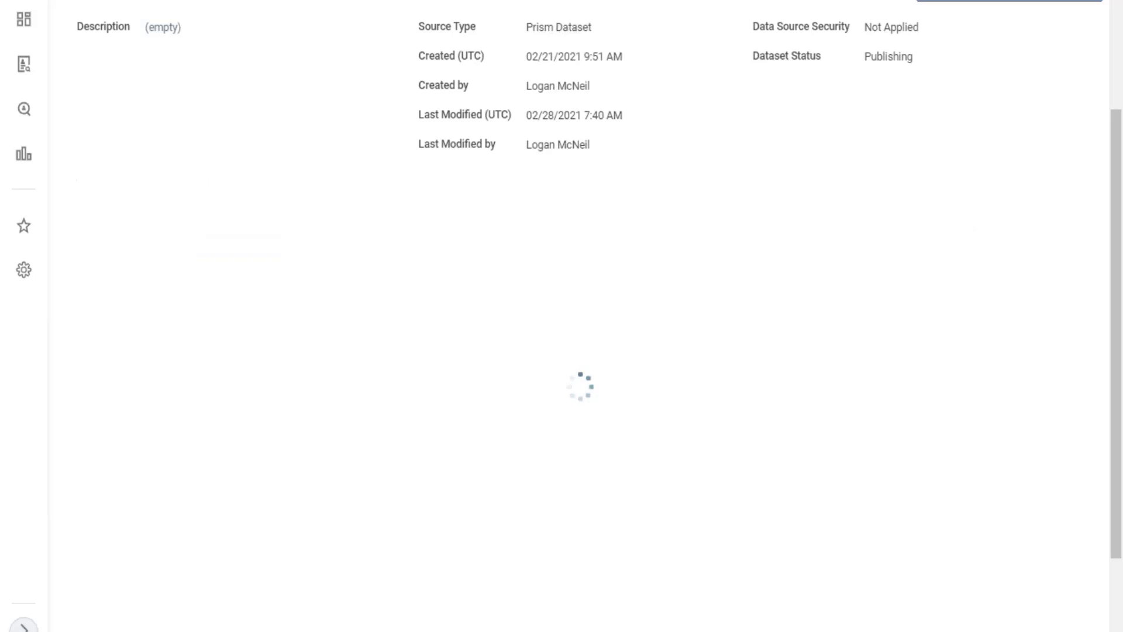
pyautogui.scroll(3, 580, 316)
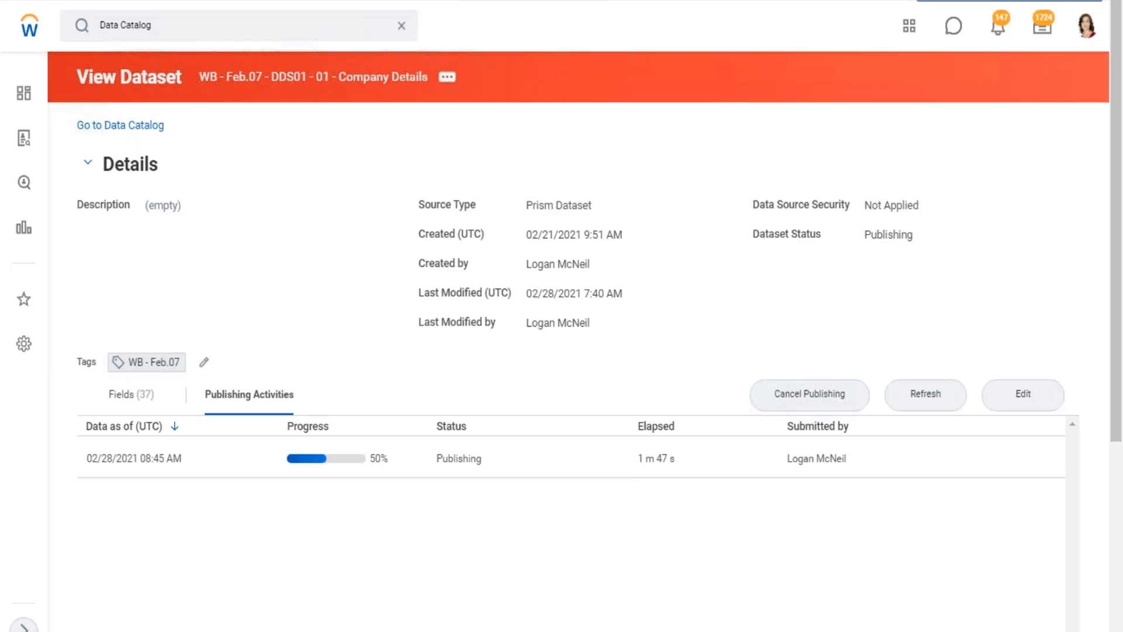
pyautogui.scroll(-2, 561, 351)
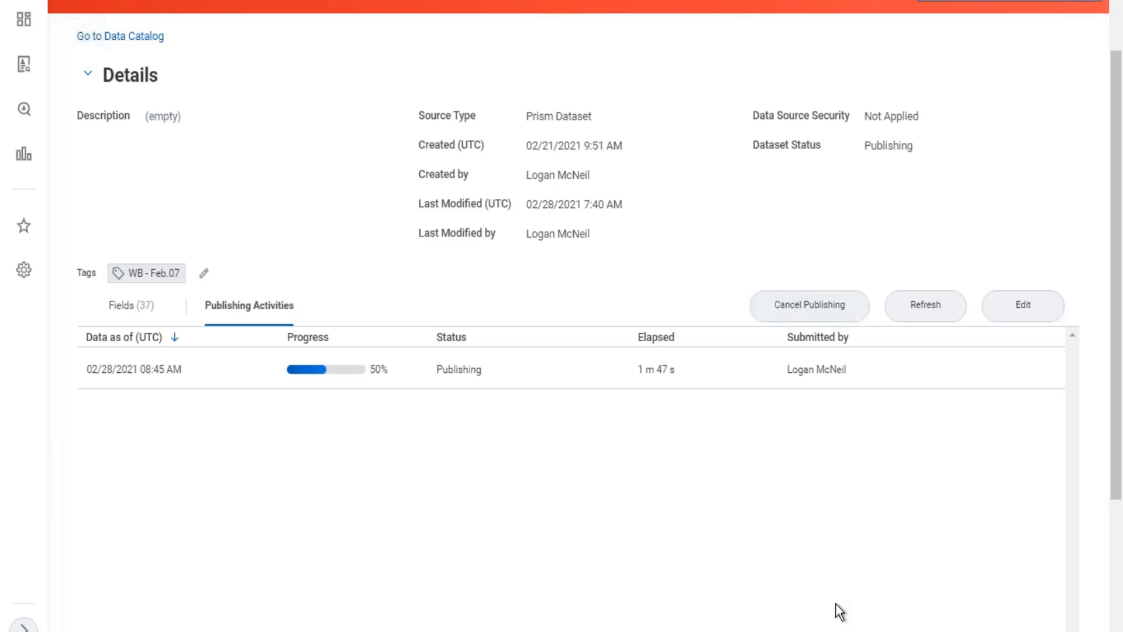
pyautogui.click(923, 309)
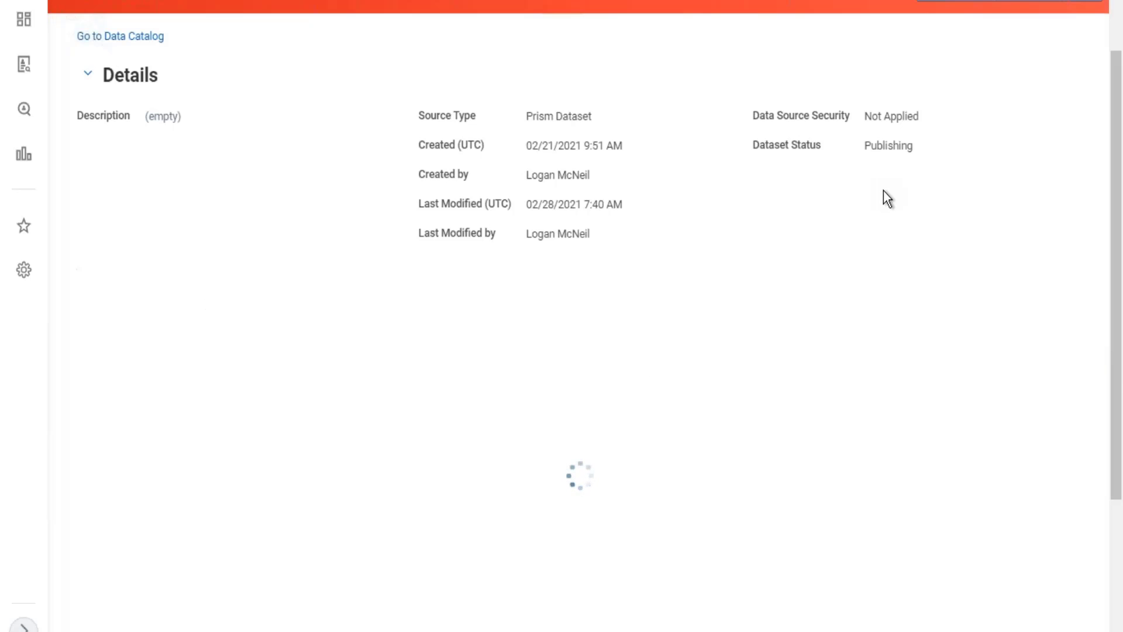
pyautogui.scroll(2, 887, 199)
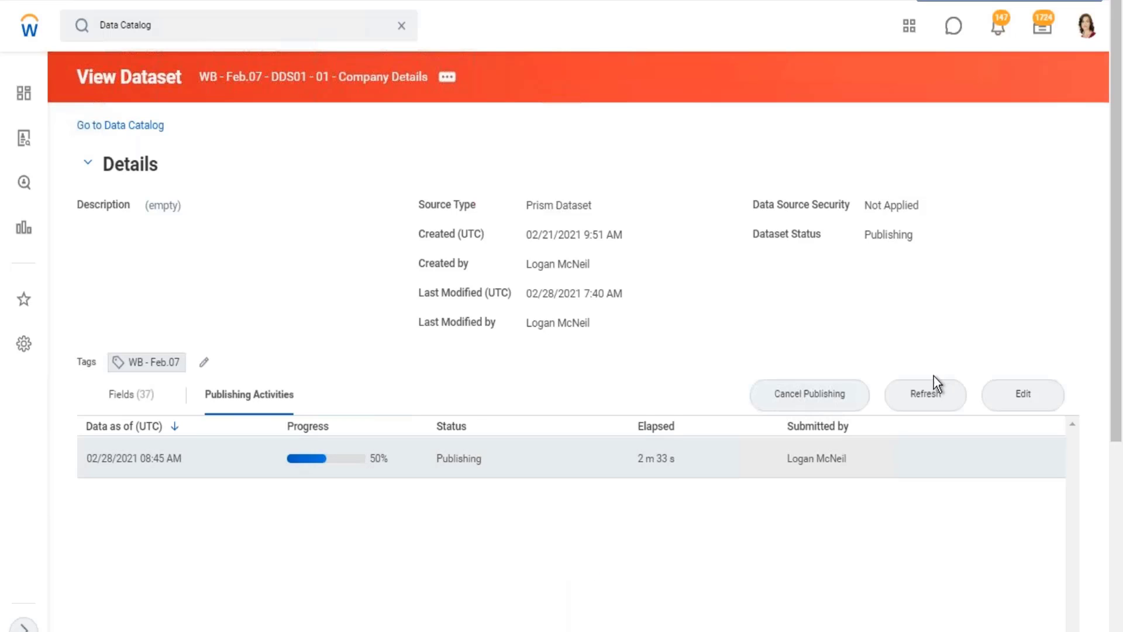
pyautogui.click(933, 404)
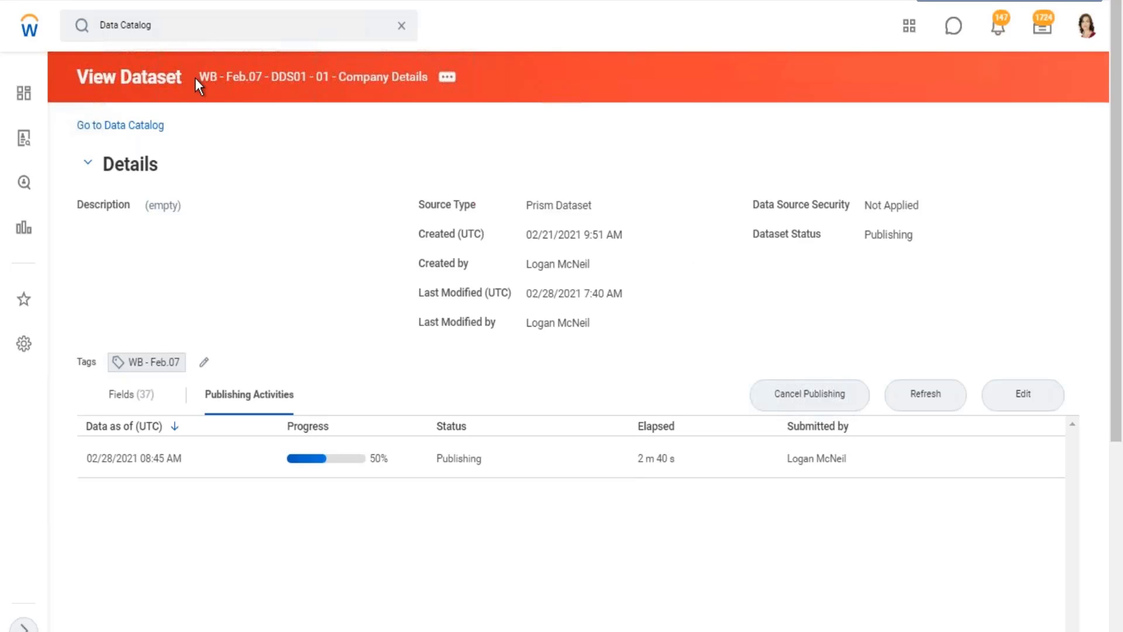
pyautogui.moveTo(195, 78); pyautogui.dragTo(432, 104)
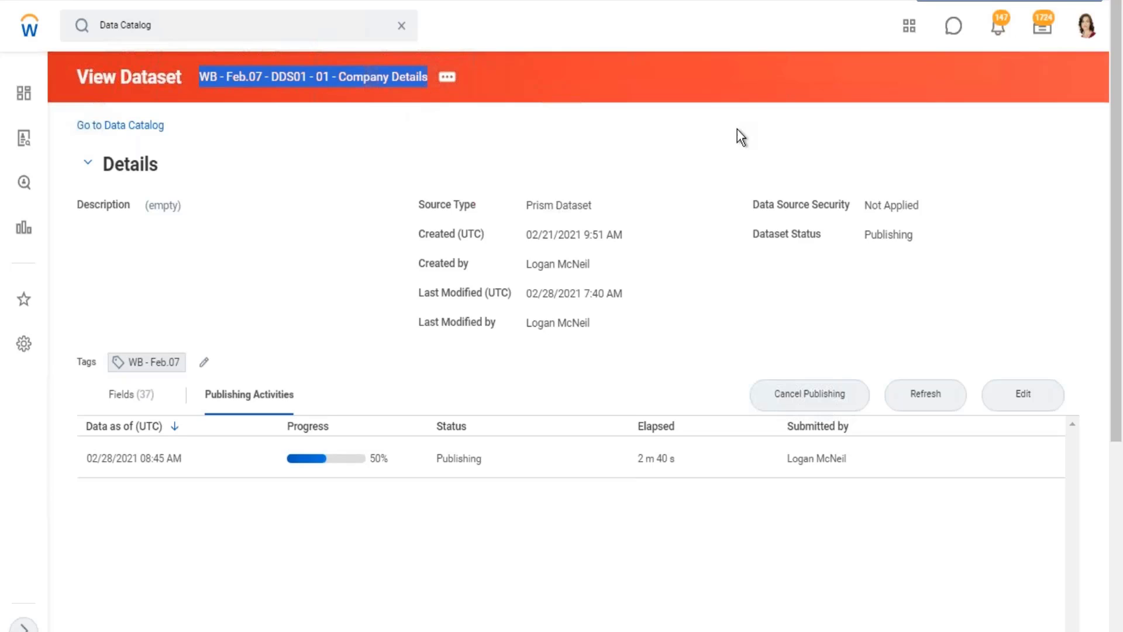
pyautogui.click(931, 391)
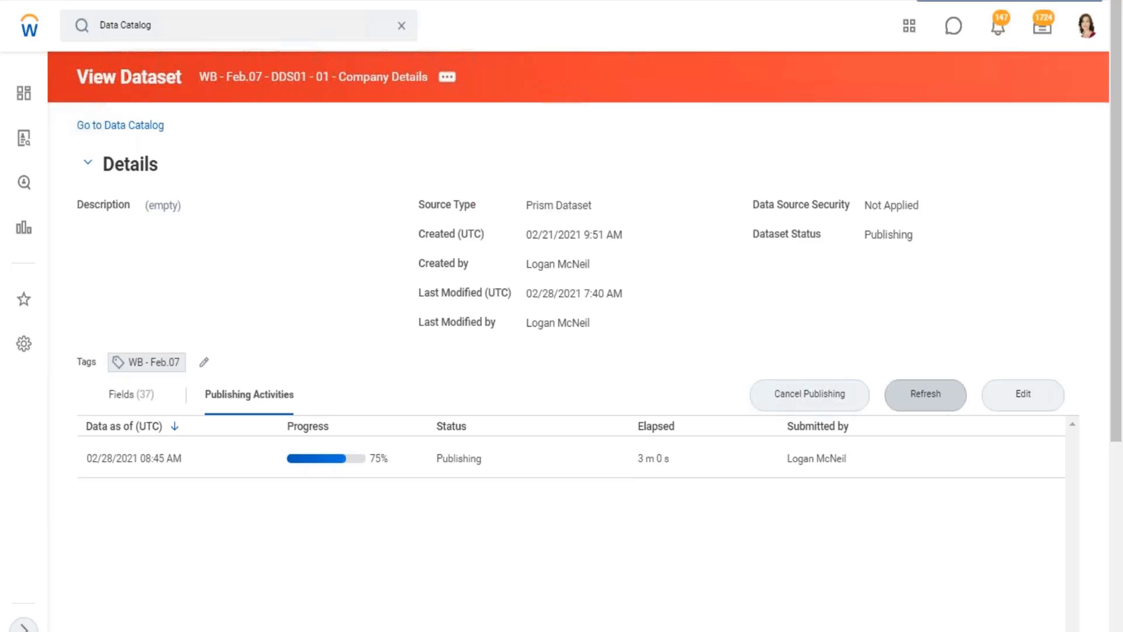
pyautogui.click(936, 395)
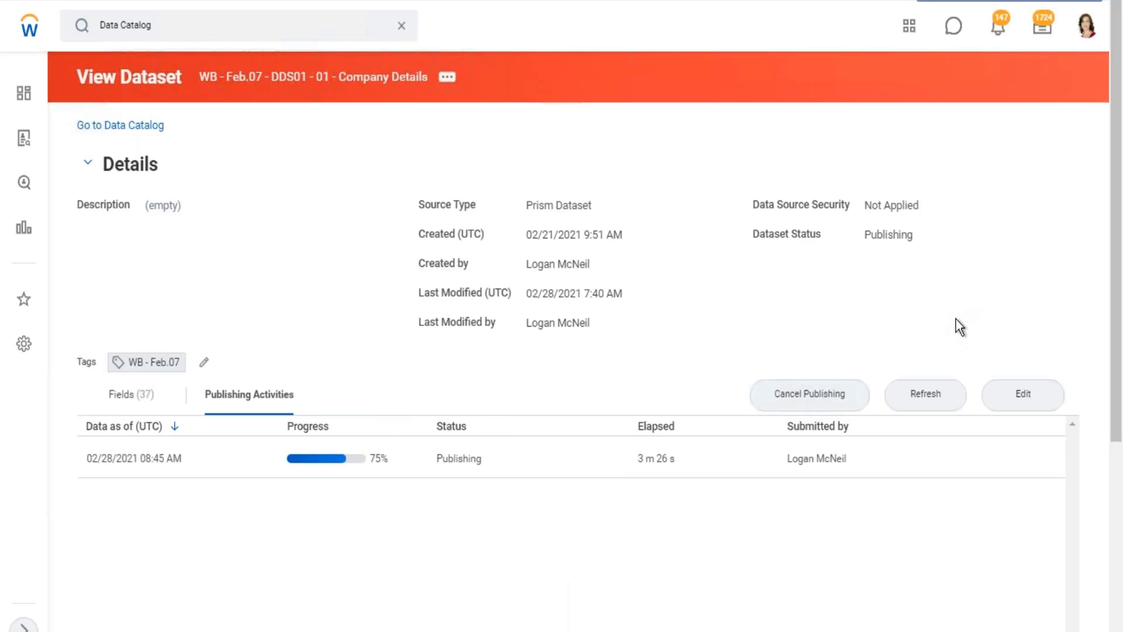
# Search for "prism data" and open the Prism Data Sources (available for report creation) report.
pyautogui.click(402, 25)
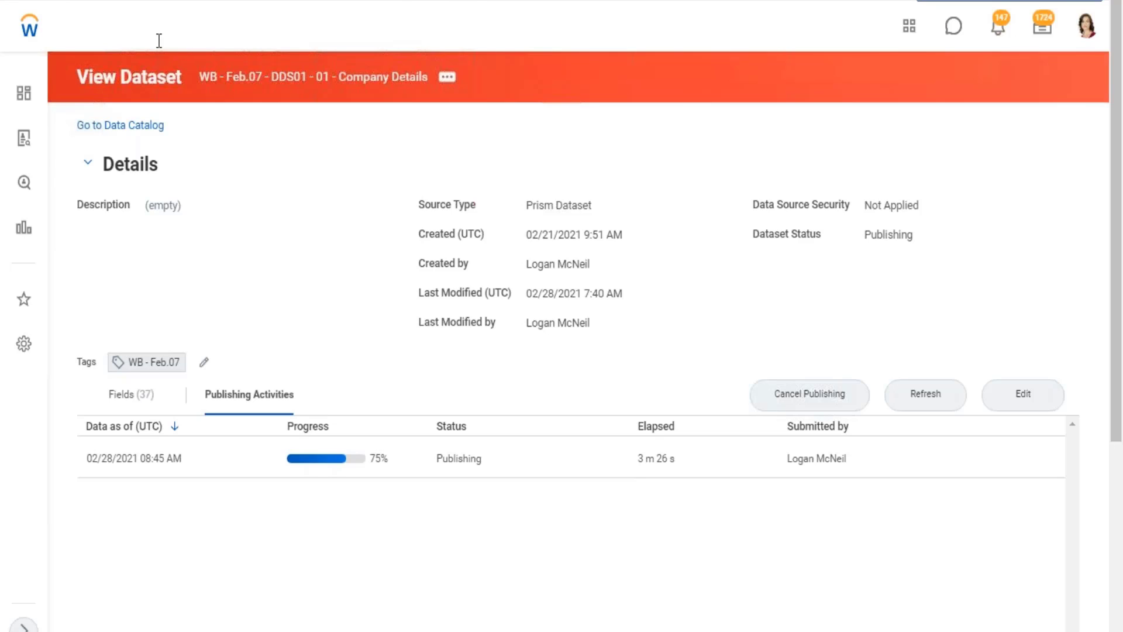
pyautogui.click(165, 31)
pyautogui.write('pri')
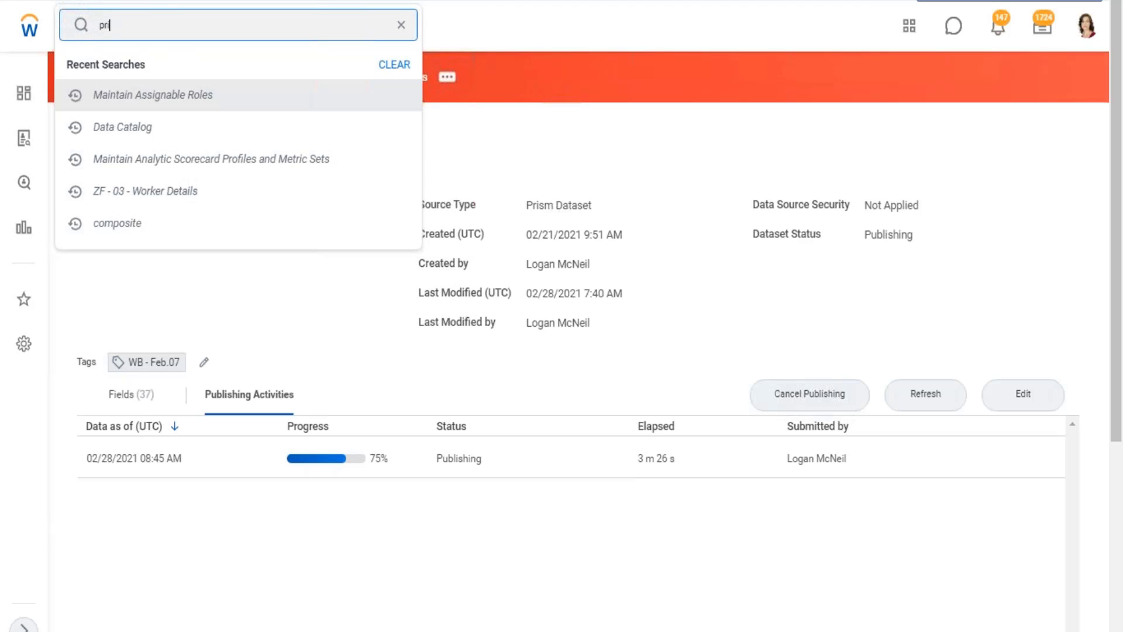
pyautogui.write('sm aata')
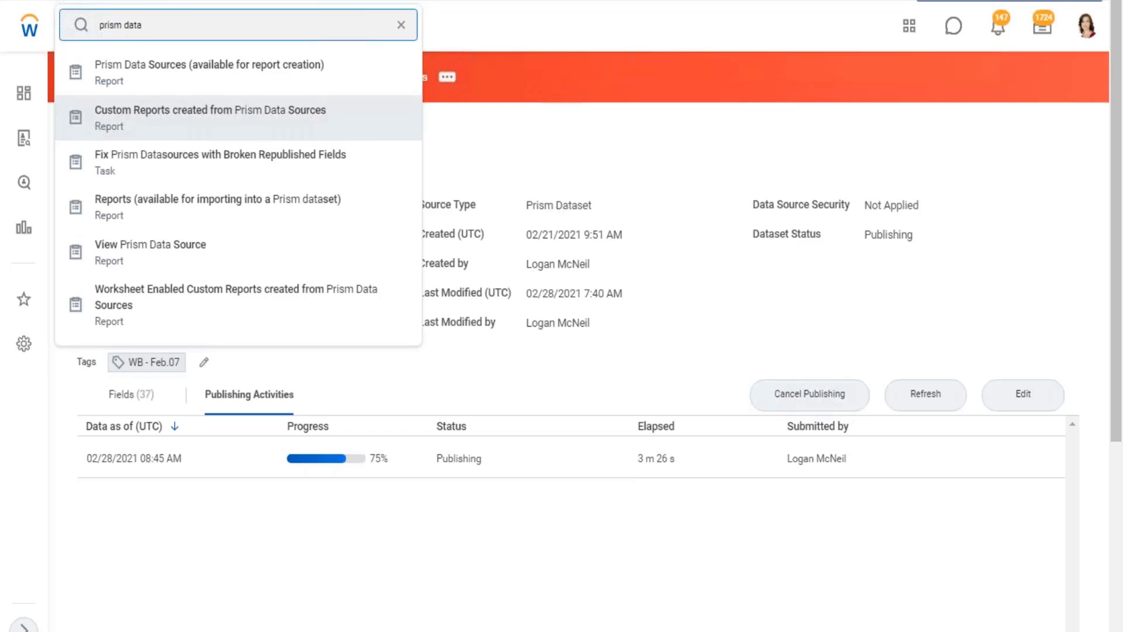
pyautogui.click(174, 79)
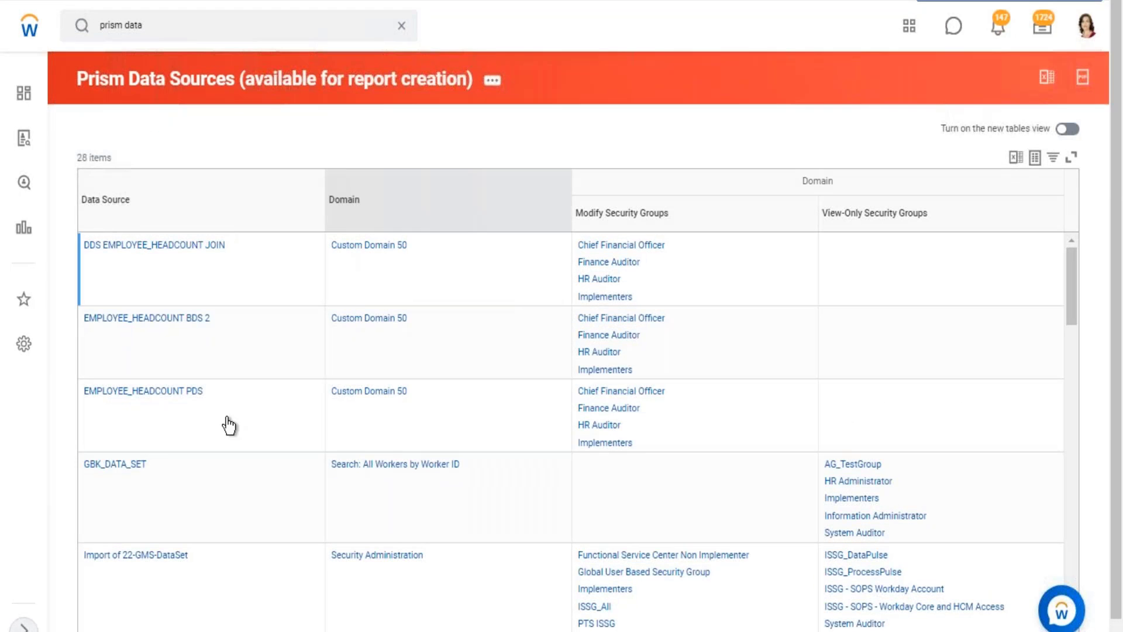
# Review the Prism data sources' domains and security groups, and open the RR EWF DDS Union Internal and External Workers dataset.
pyautogui.scroll(-3, 176, 450)
pyautogui.scroll(-15, 158, 460)
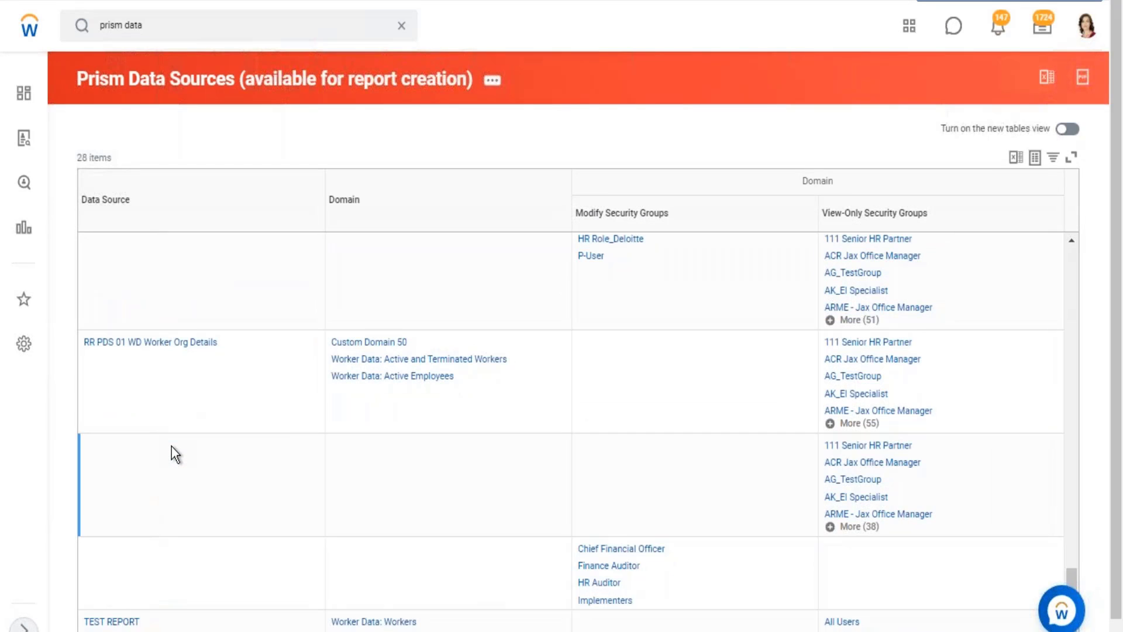
pyautogui.scroll(3, 171, 447)
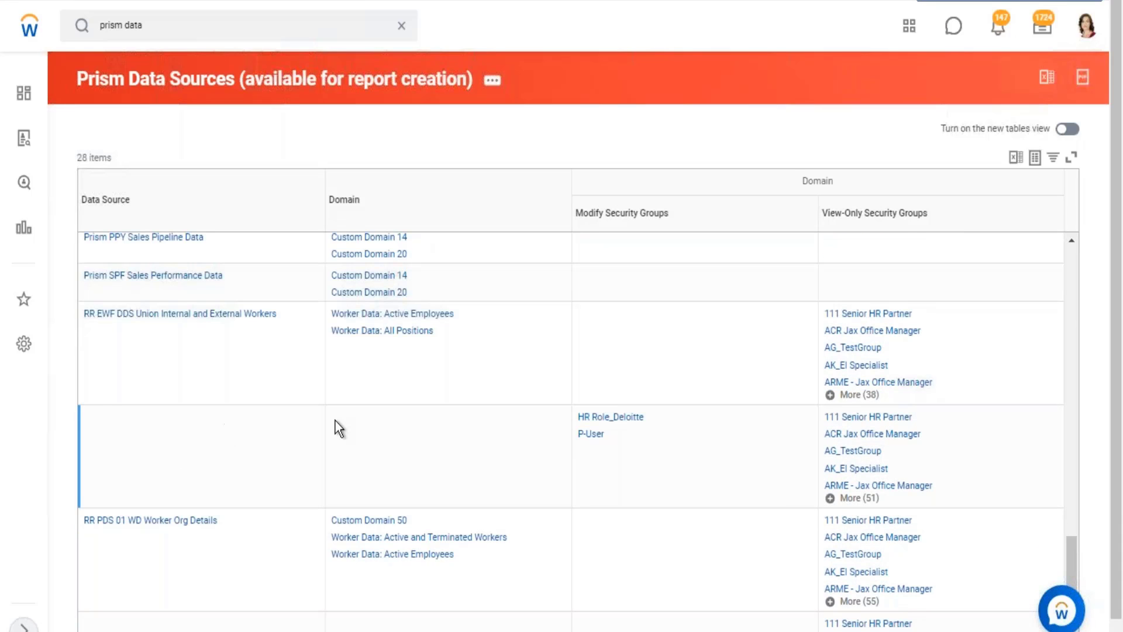
pyautogui.scroll(2, 214, 388)
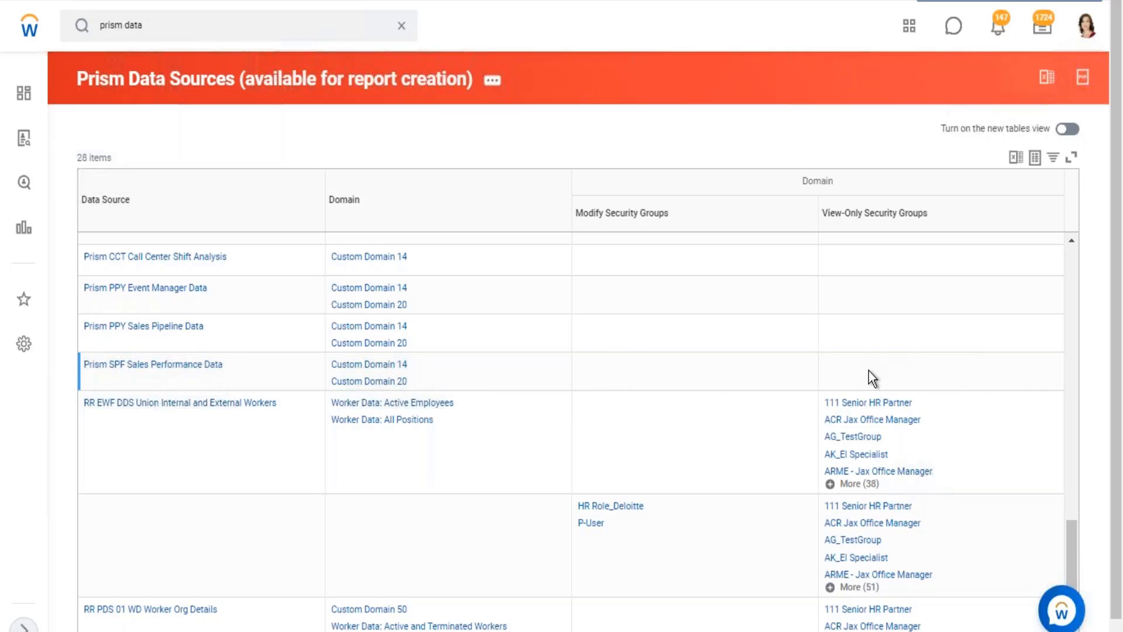
pyautogui.scroll(-2, 359, 393)
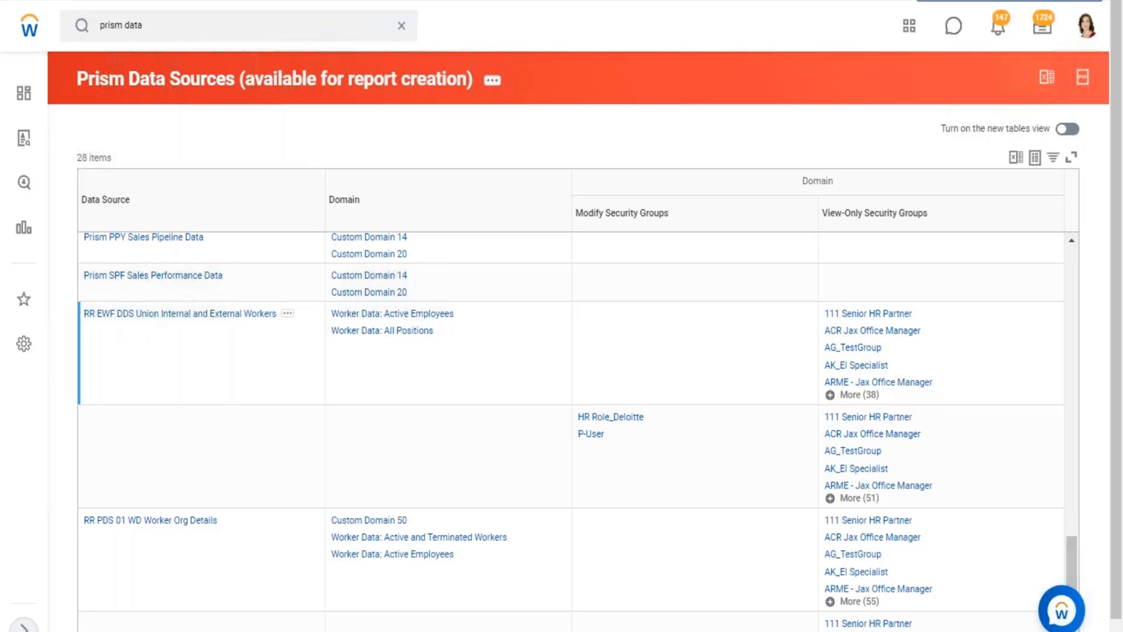
pyautogui.scroll(-2, 174, 357)
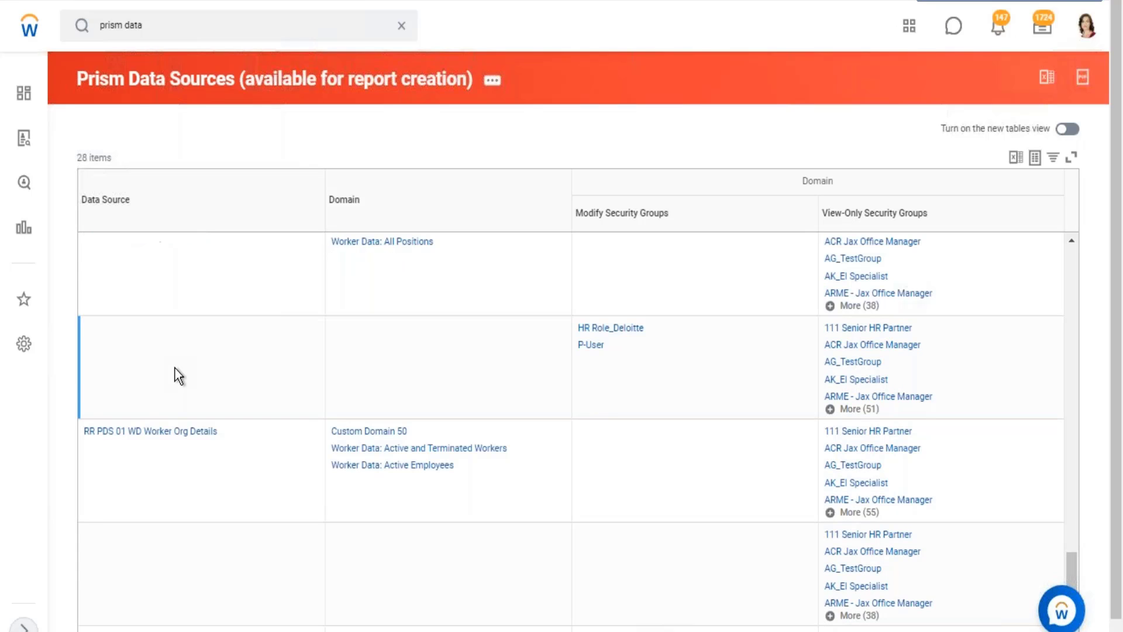
pyautogui.scroll(2, 187, 359)
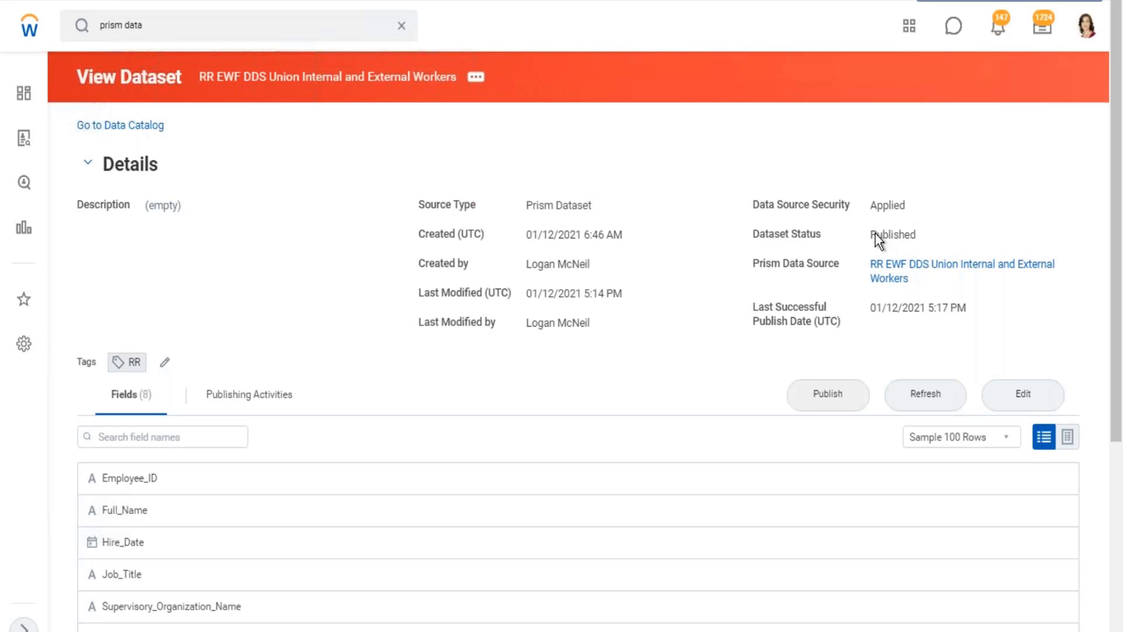
# Open the data source security editor for RR EWF DDS Union Internal and External Workers, check the securing entities options, and cancel.
pyautogui.click(507, 96)
pyautogui.moveTo(545, 188)
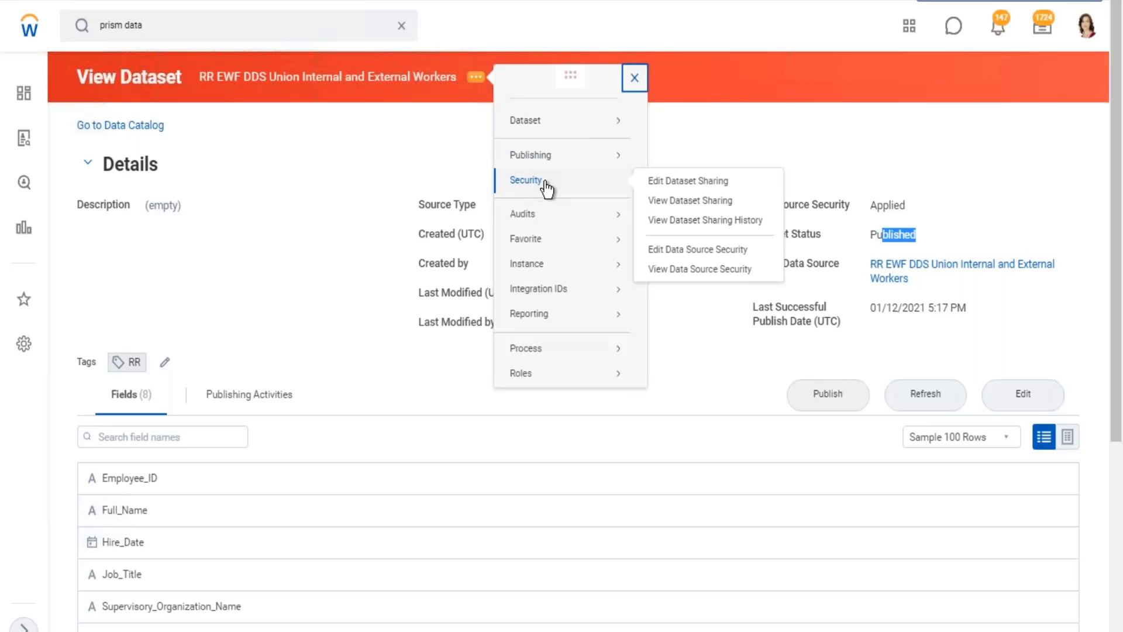
pyautogui.click(700, 250)
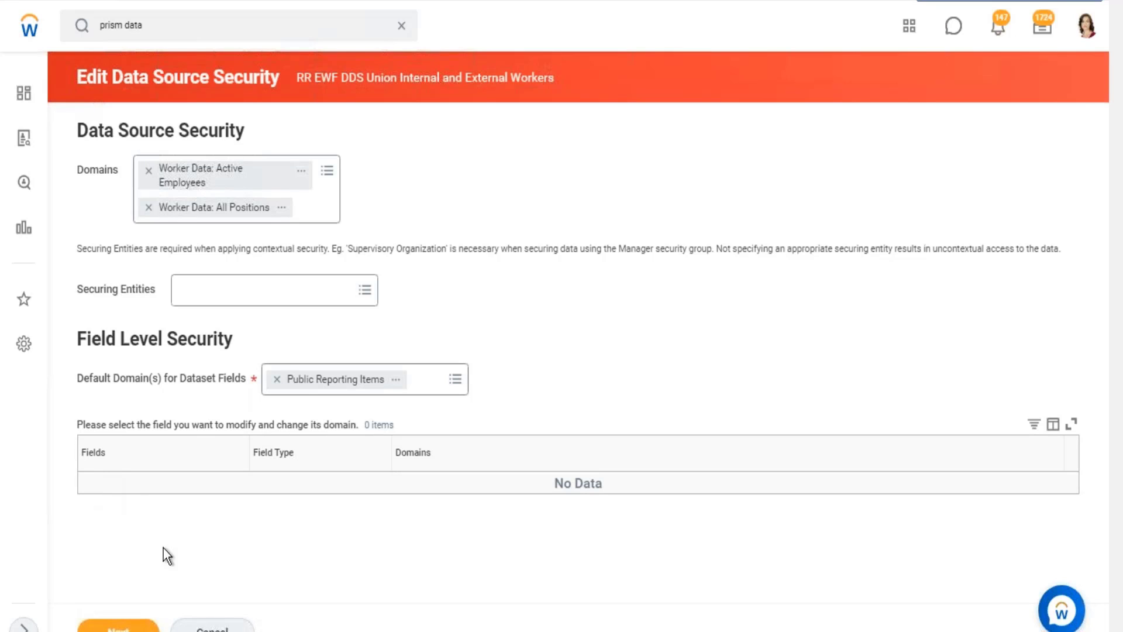
pyautogui.click(371, 295)
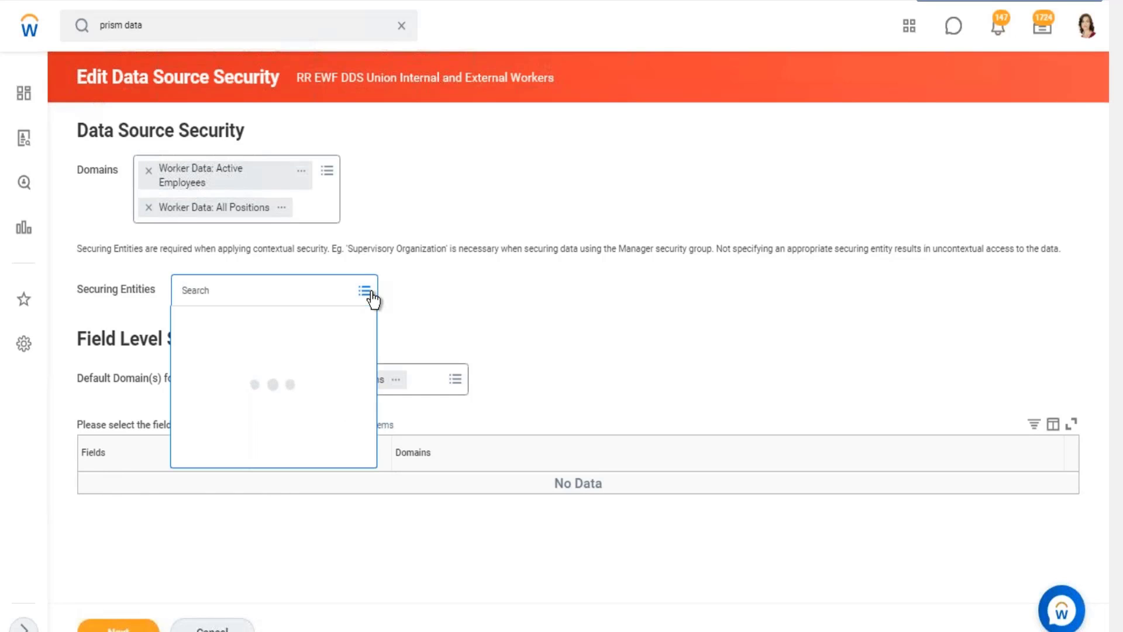
pyautogui.moveTo(127, 294); pyautogui.dragTo(129, 314)
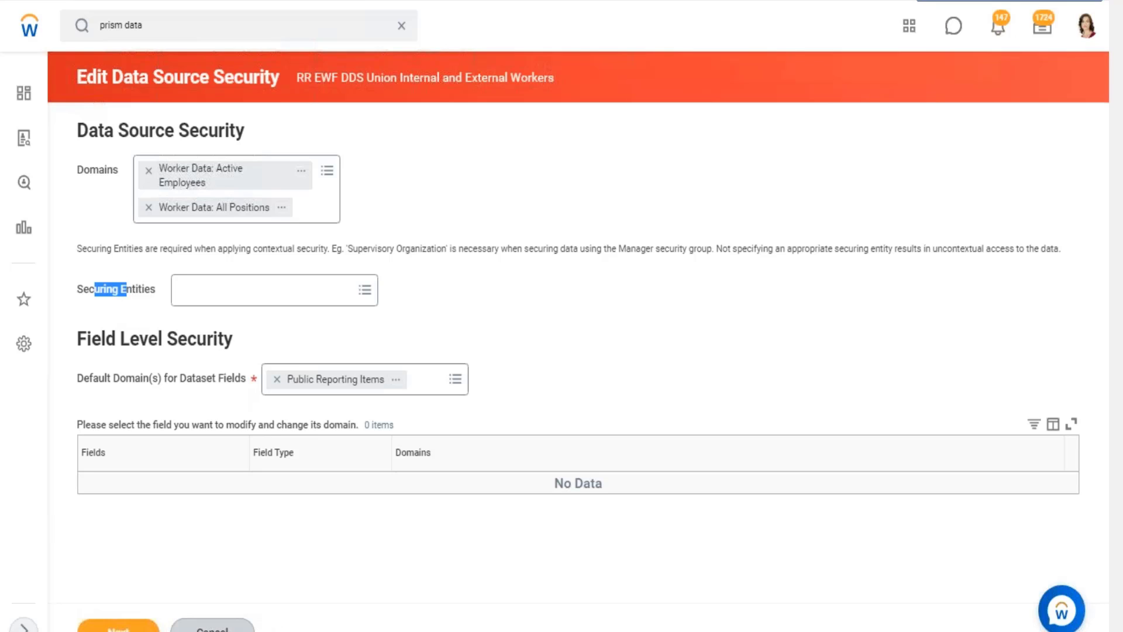
pyautogui.click(217, 629)
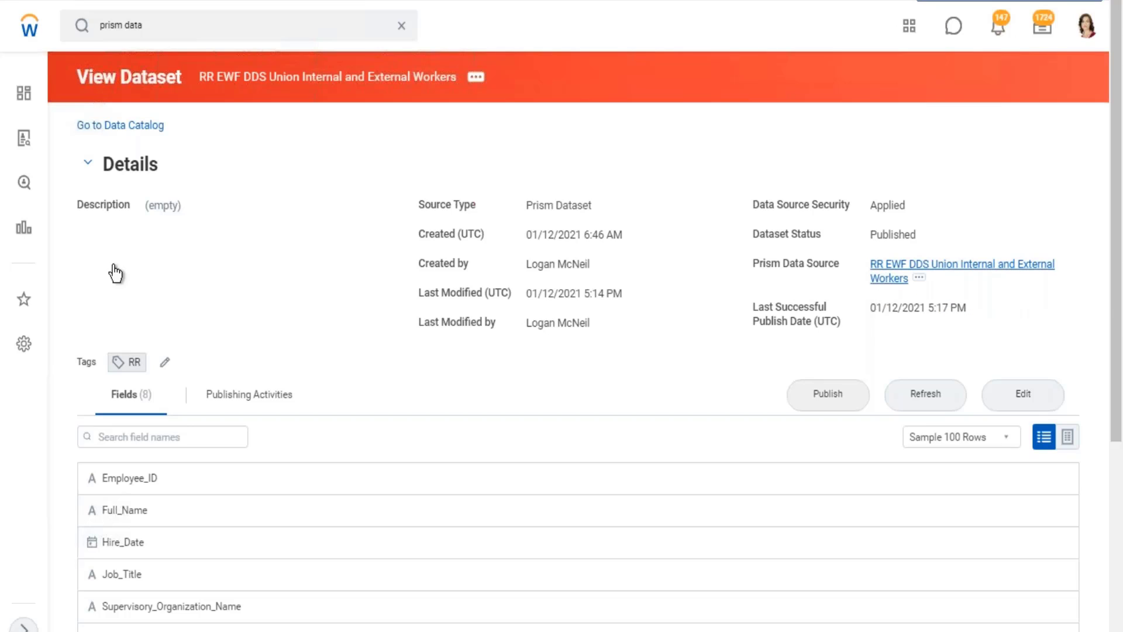
# Return to the Data Catalog and view the WB - Feb.07 - DDS01 - 01 - Company Details dataset.
pyautogui.click(114, 127)
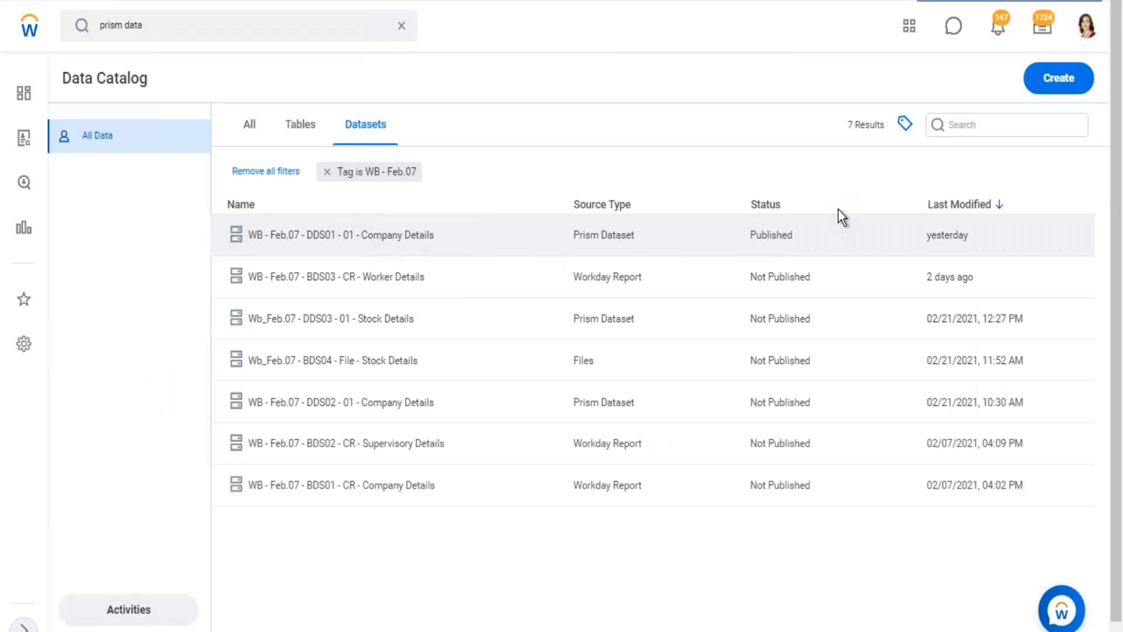
pyautogui.click(841, 209)
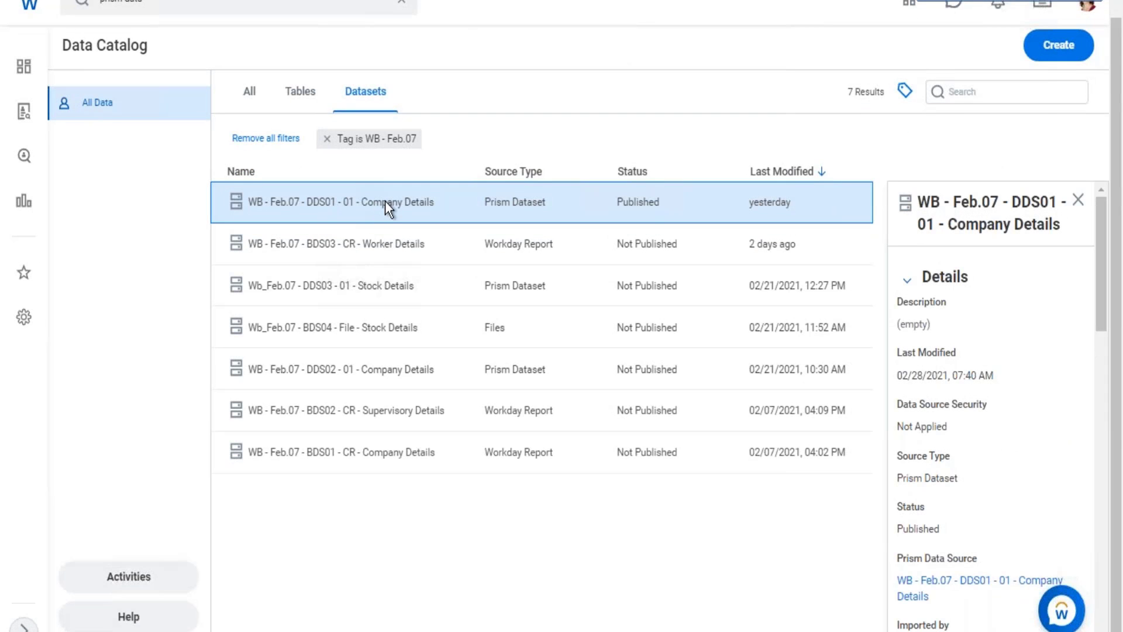
pyautogui.click(418, 213)
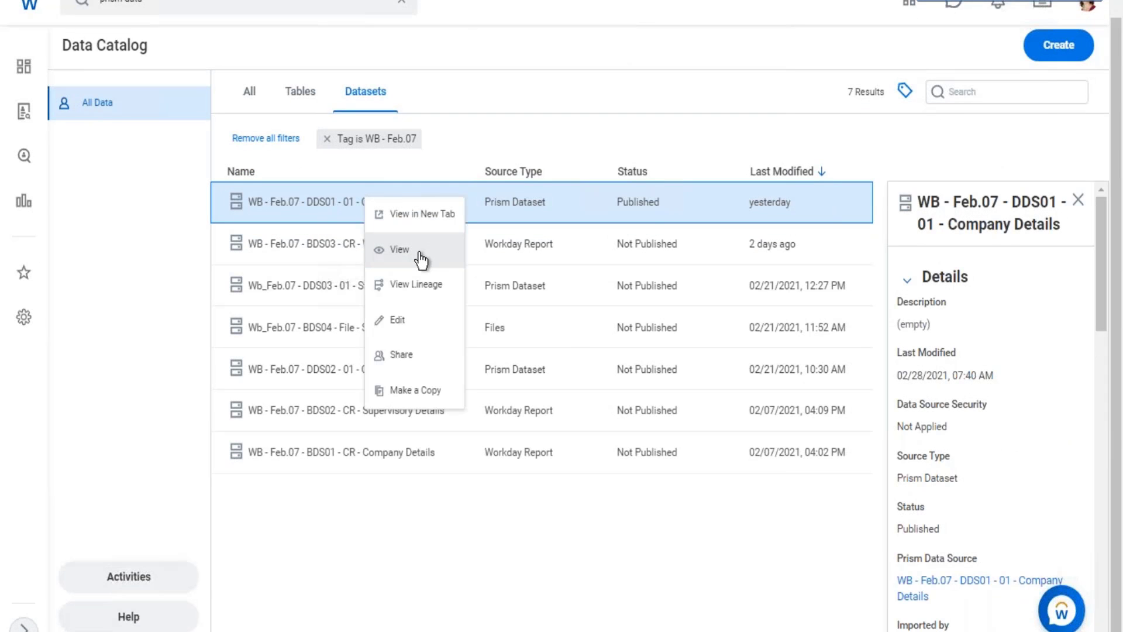
pyautogui.click(420, 252)
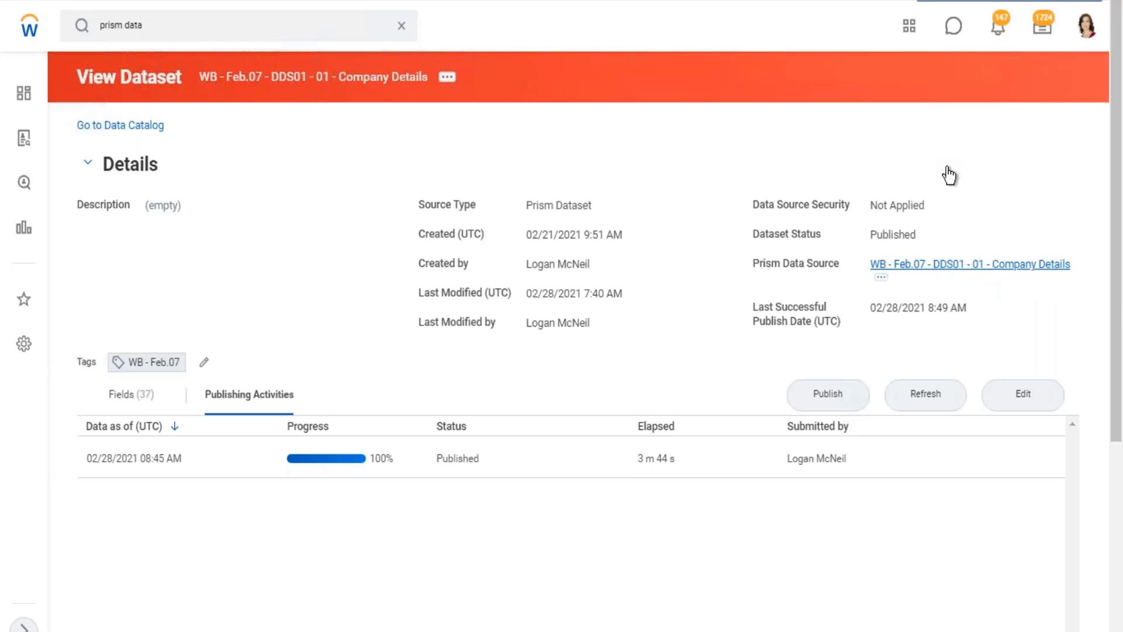
# Open the Company Details dataset's Prism data source and examine its fields' types, business objects, securing entities and domains.
pyautogui.scroll(-5, 480, 230)
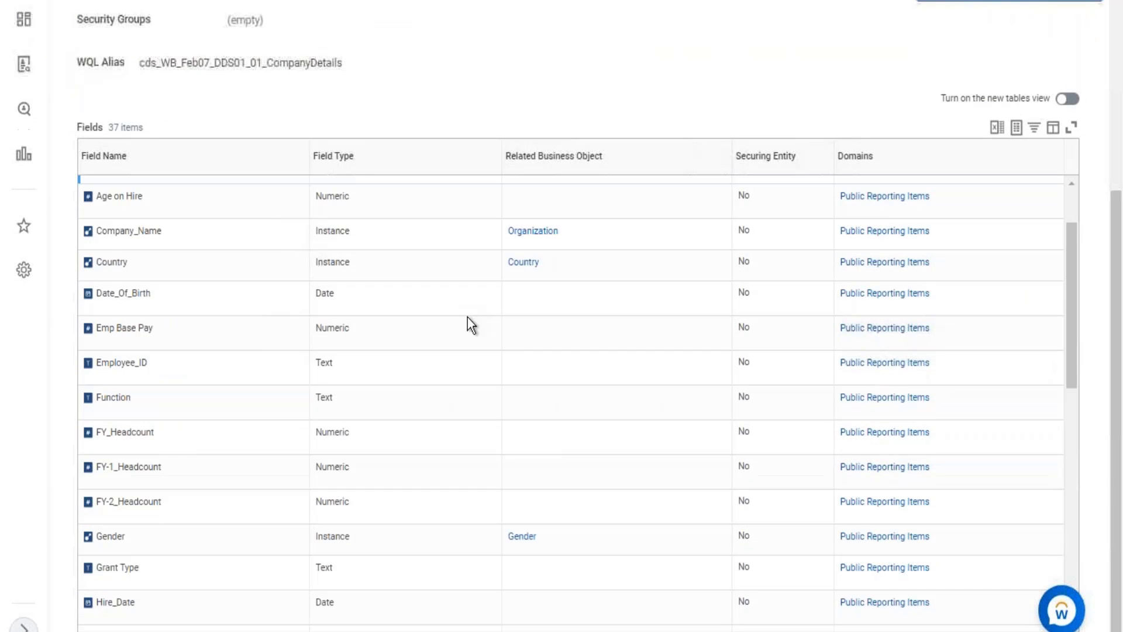
pyautogui.scroll(2, 173, 340)
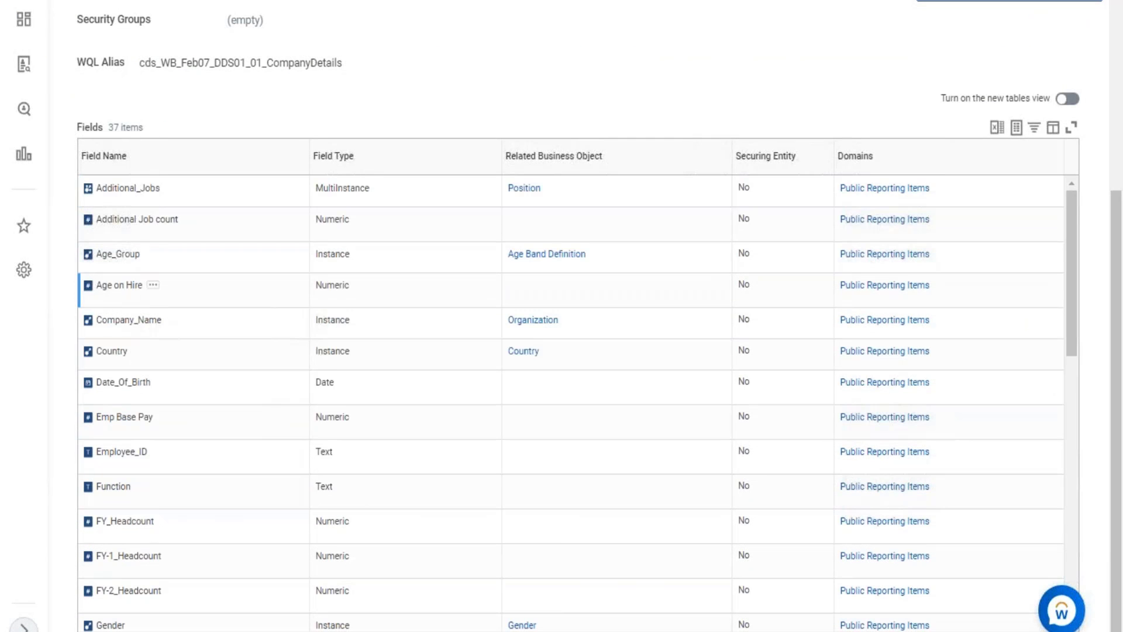
pyautogui.scroll(-3, 139, 286)
pyautogui.scroll(-8, 171, 355)
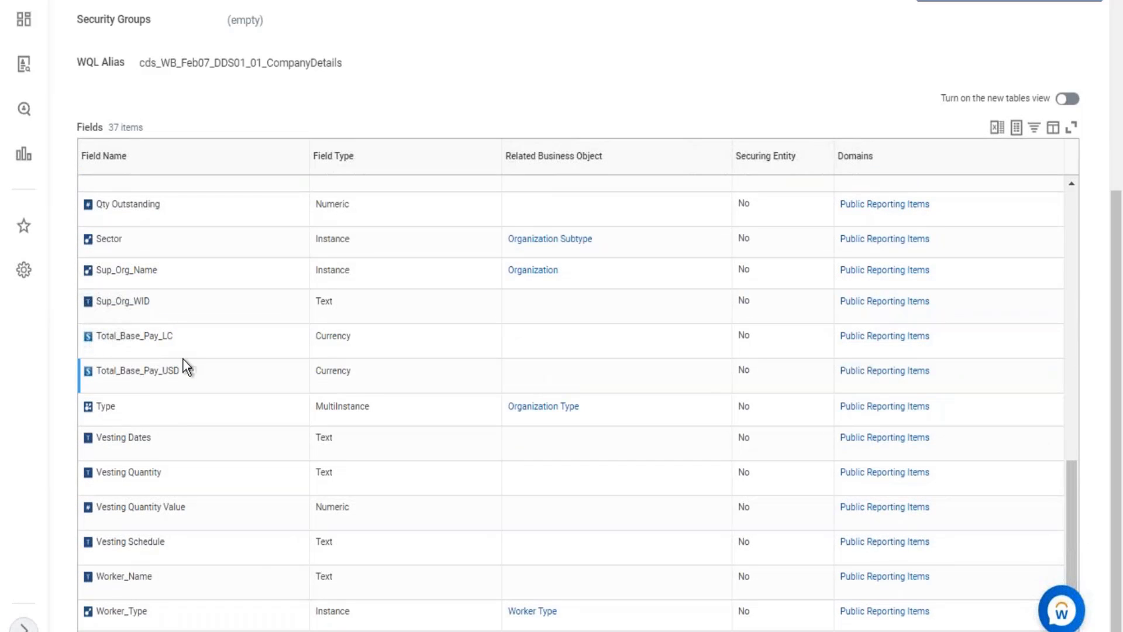
pyautogui.scroll(12, 183, 358)
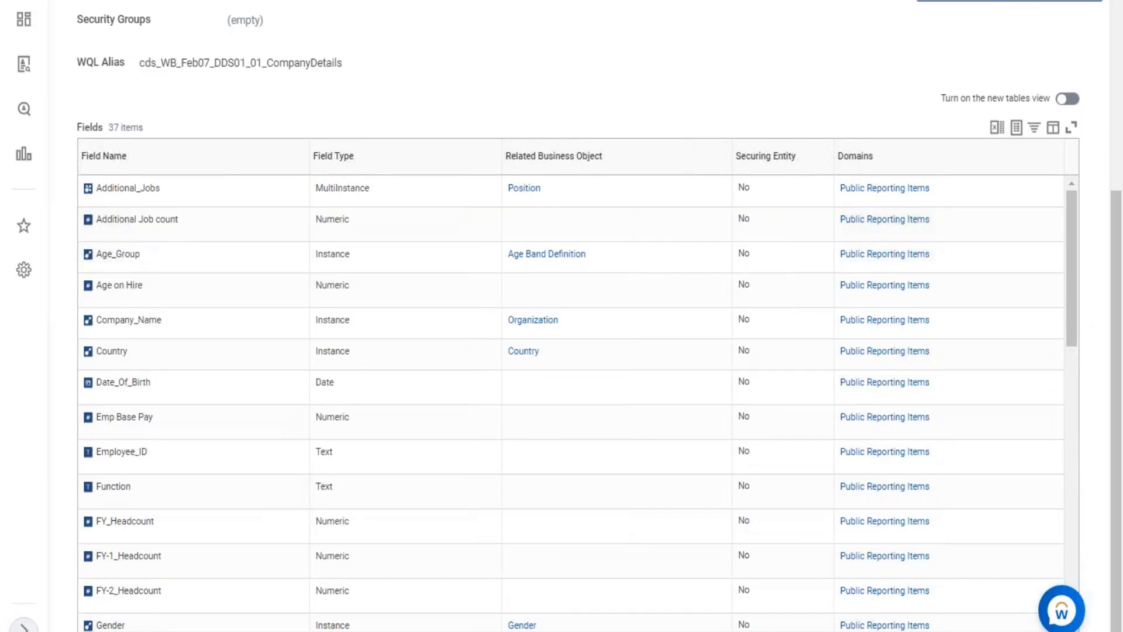
pyautogui.scroll(5, 561, 316)
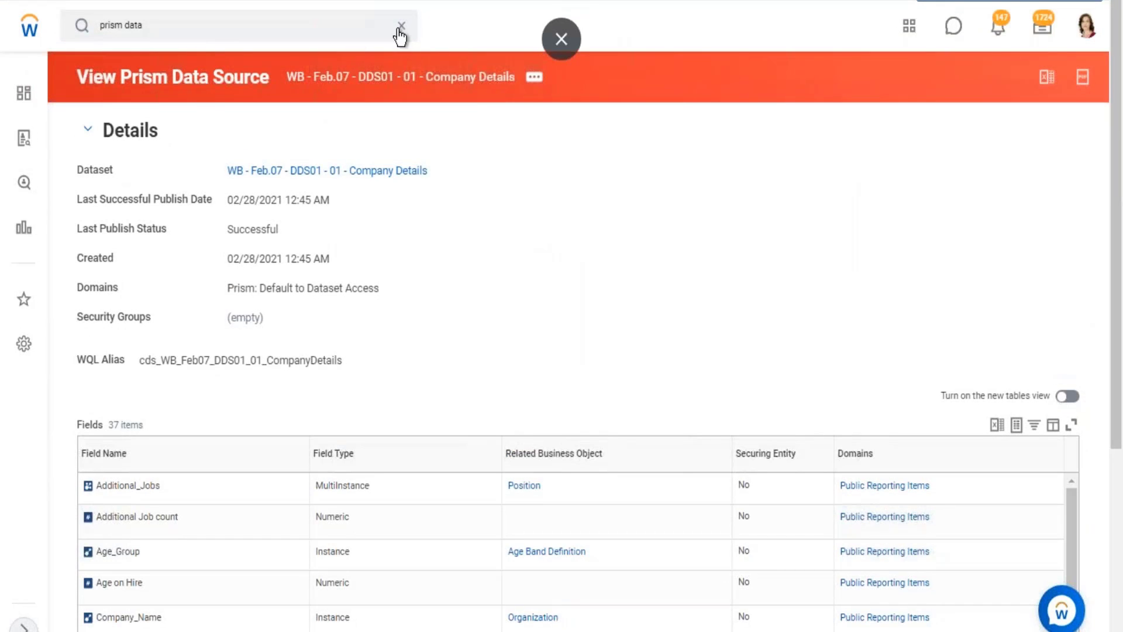
# Search for "create custom report" and open the Create Custom Report task.
pyautogui.click(401, 25)
pyautogui.click(534, 77)
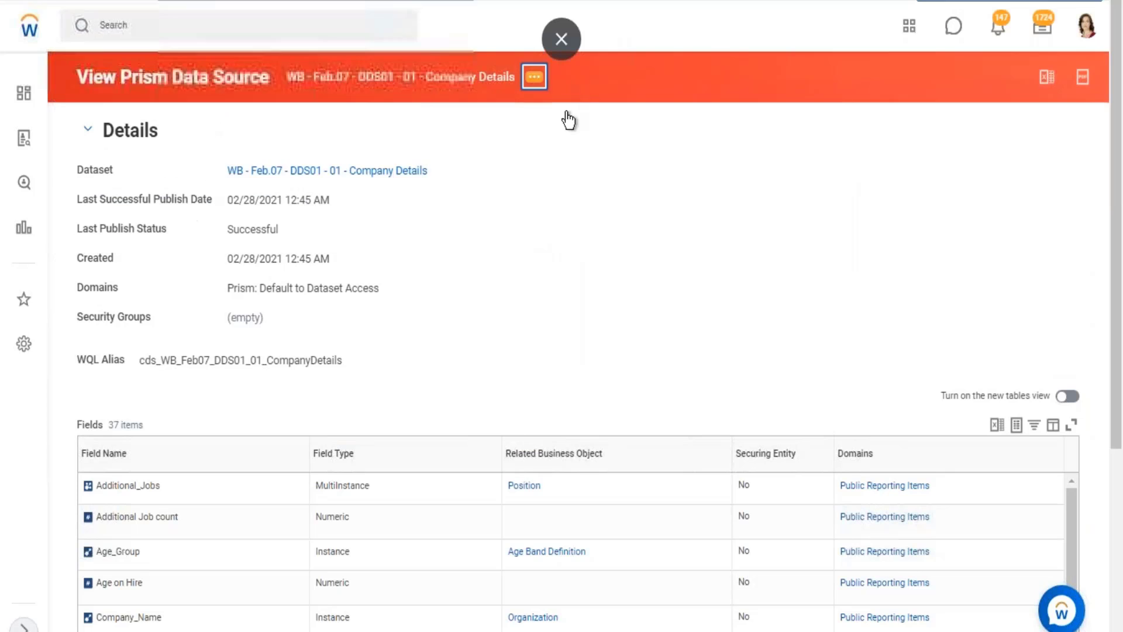
pyautogui.click(557, 140)
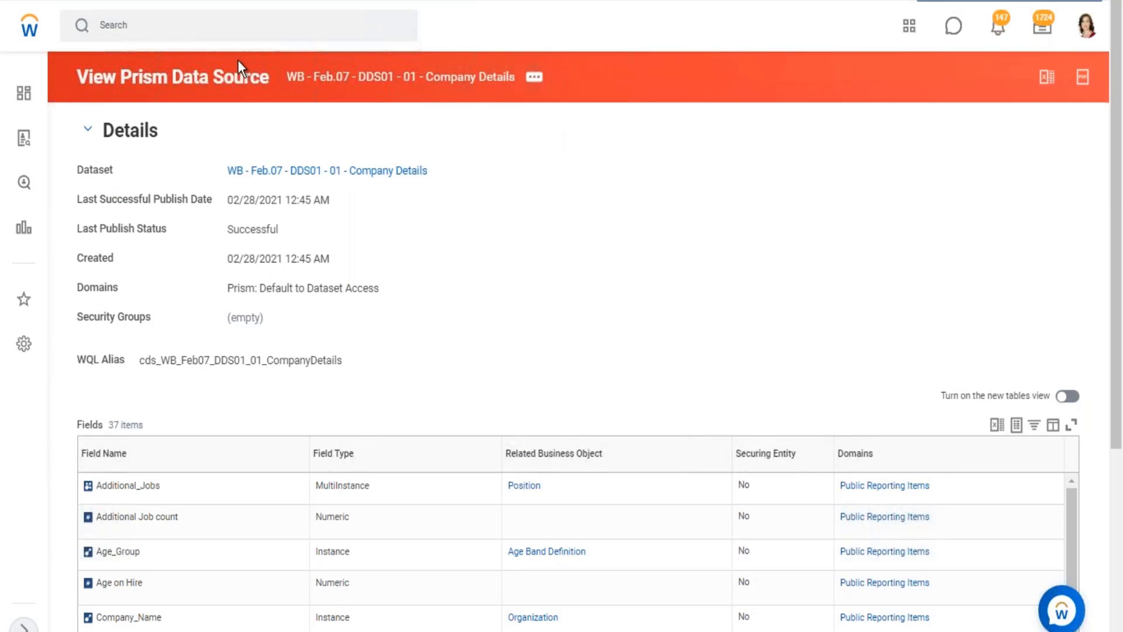
pyautogui.click(209, 27)
pyautogui.write('x')
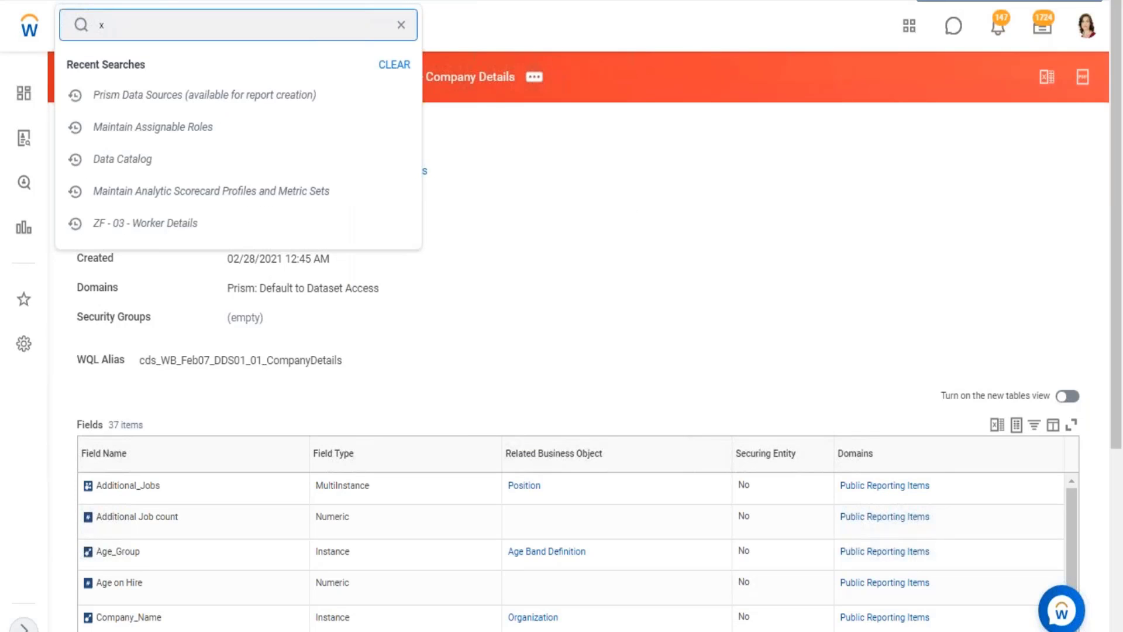
pyautogui.press('BackSpace')
pyautogui.write('create cus')
pyautogui.press('BackSpace')
pyautogui.write('us')
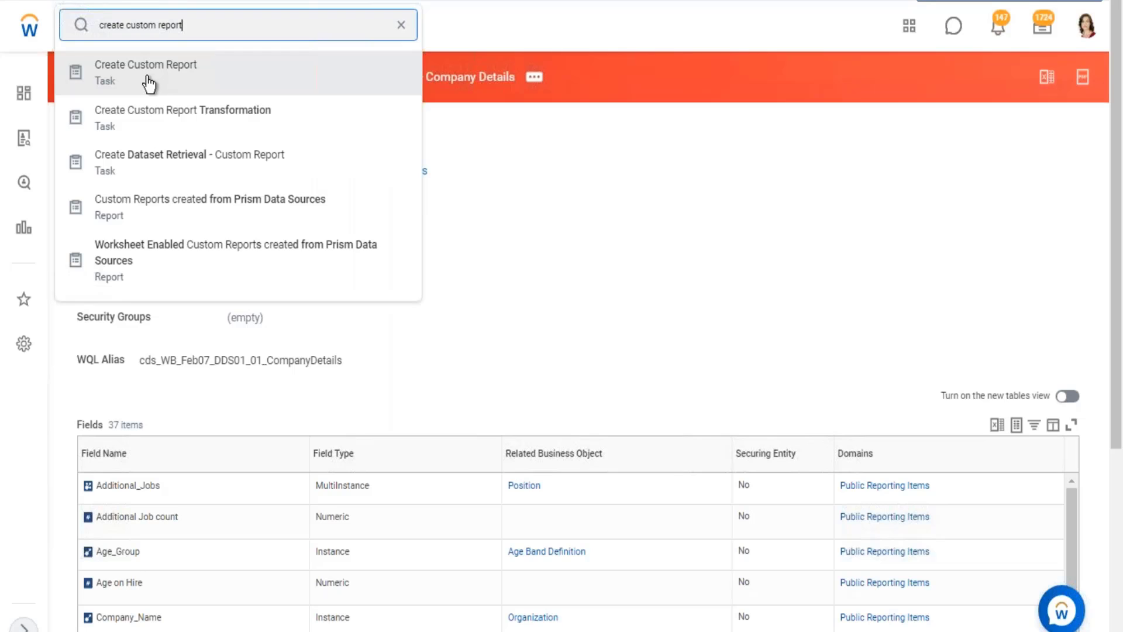
pyautogui.click(151, 80)
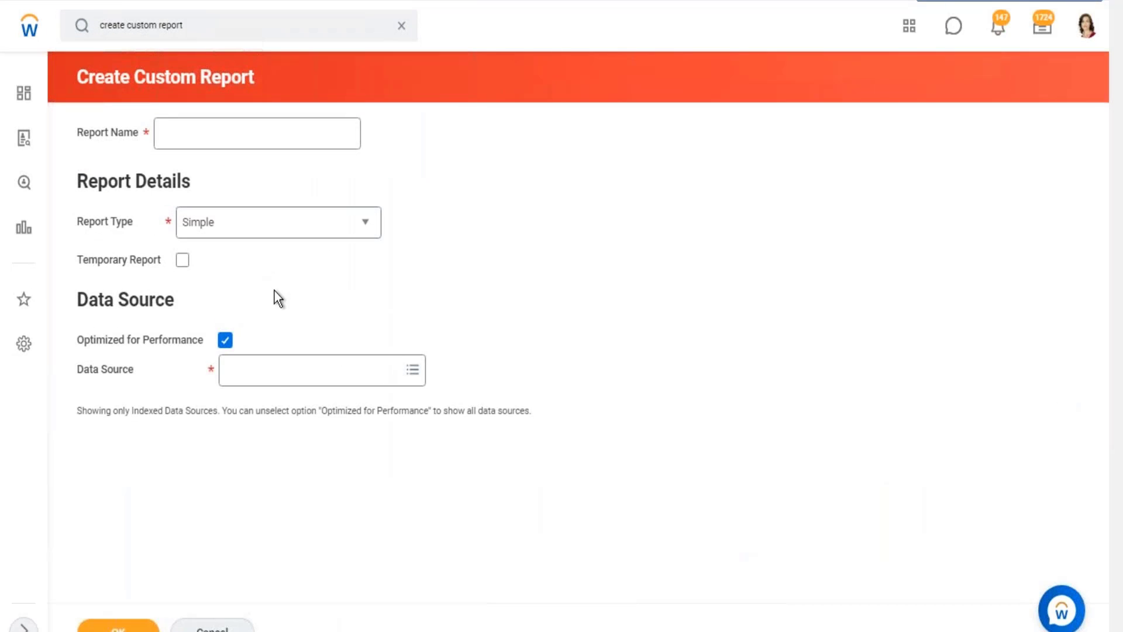
# Set the new report's data source to WB - Feb.07 - DDS01 - 01 - Company Details.
pyautogui.click(240, 372)
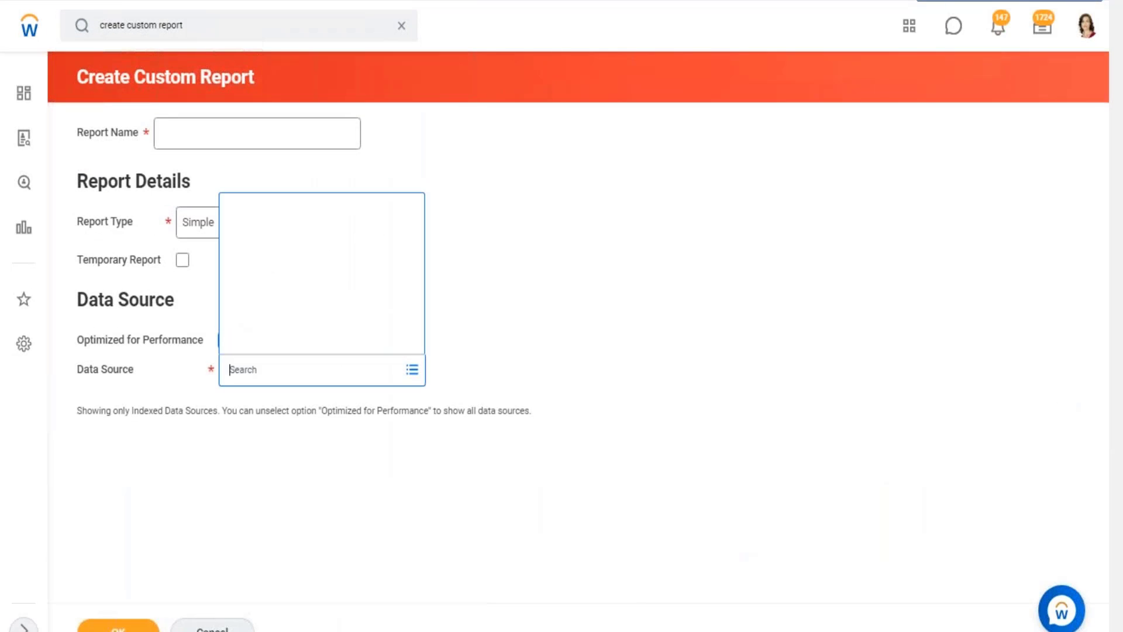
pyautogui.hotkey('ctrl', 'v')
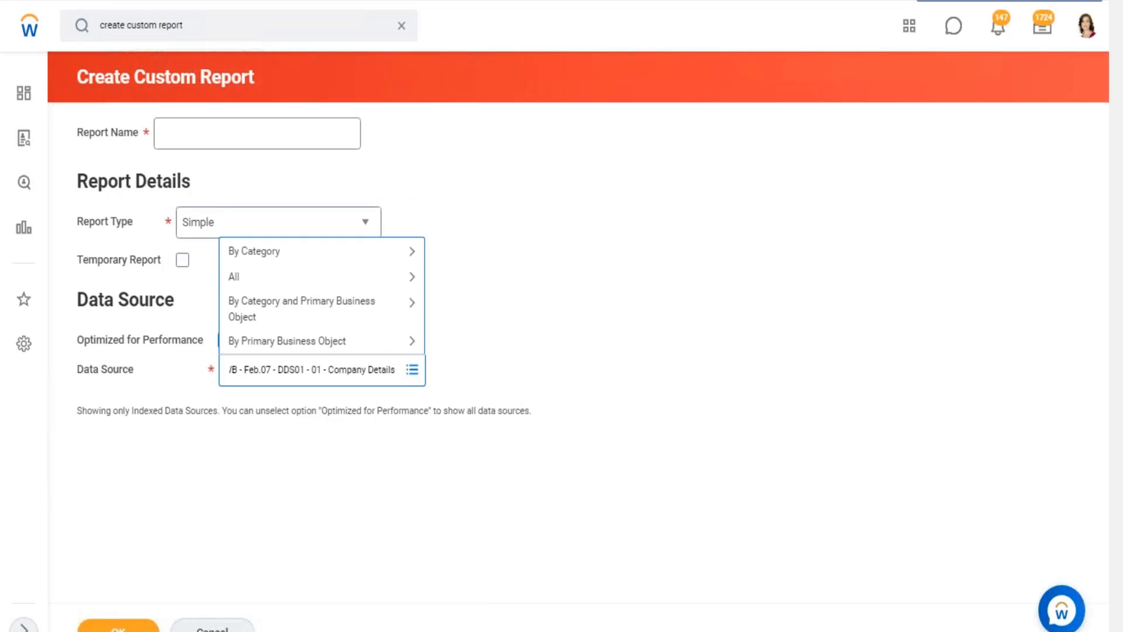
pyautogui.press('Return')
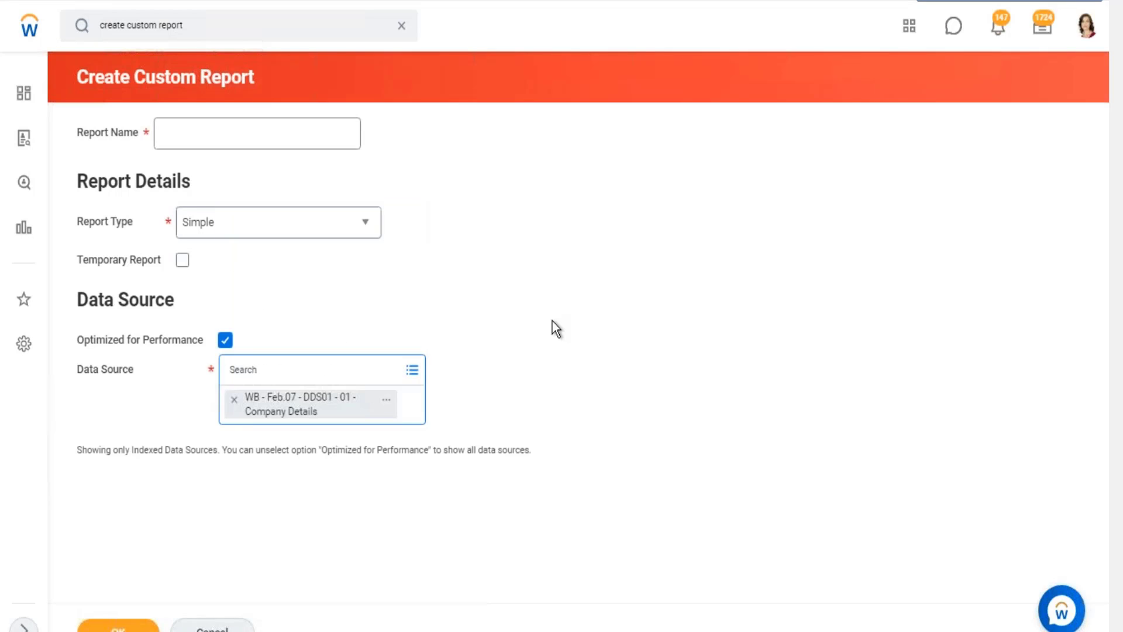
pyautogui.click(256, 431)
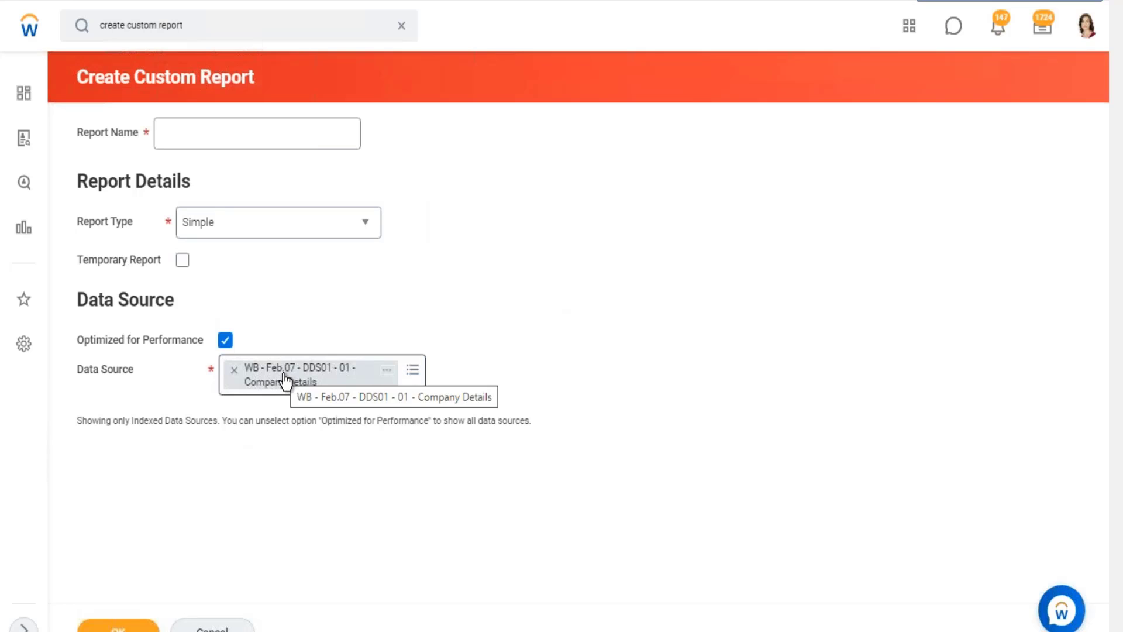
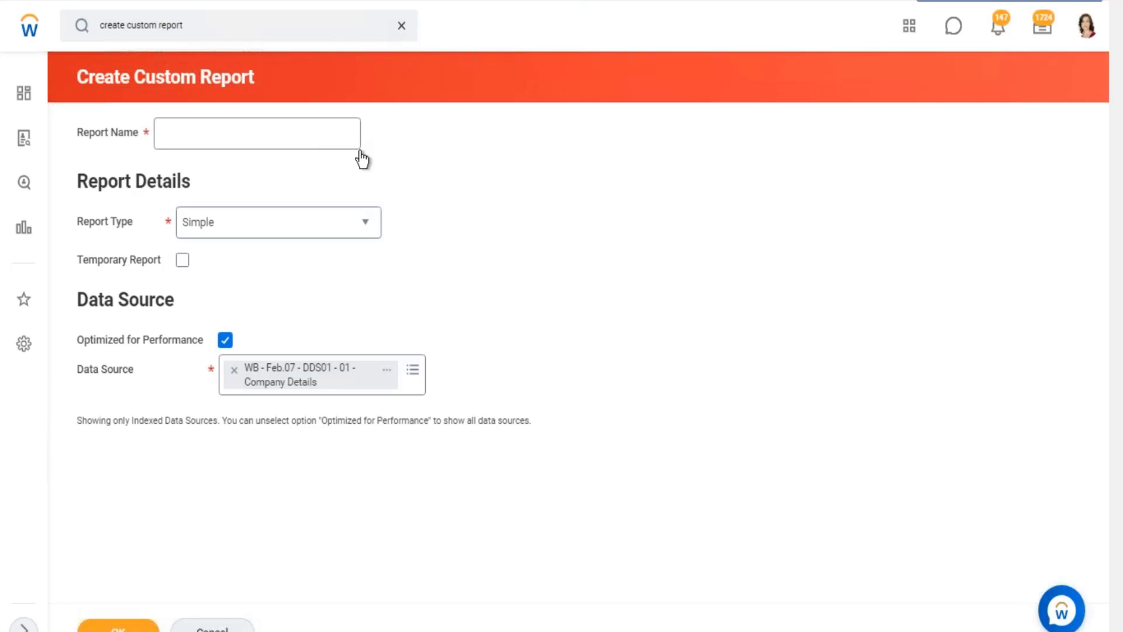
# Discard the unsaved custom report and return to the Data Catalog.
pyautogui.click(401, 26)
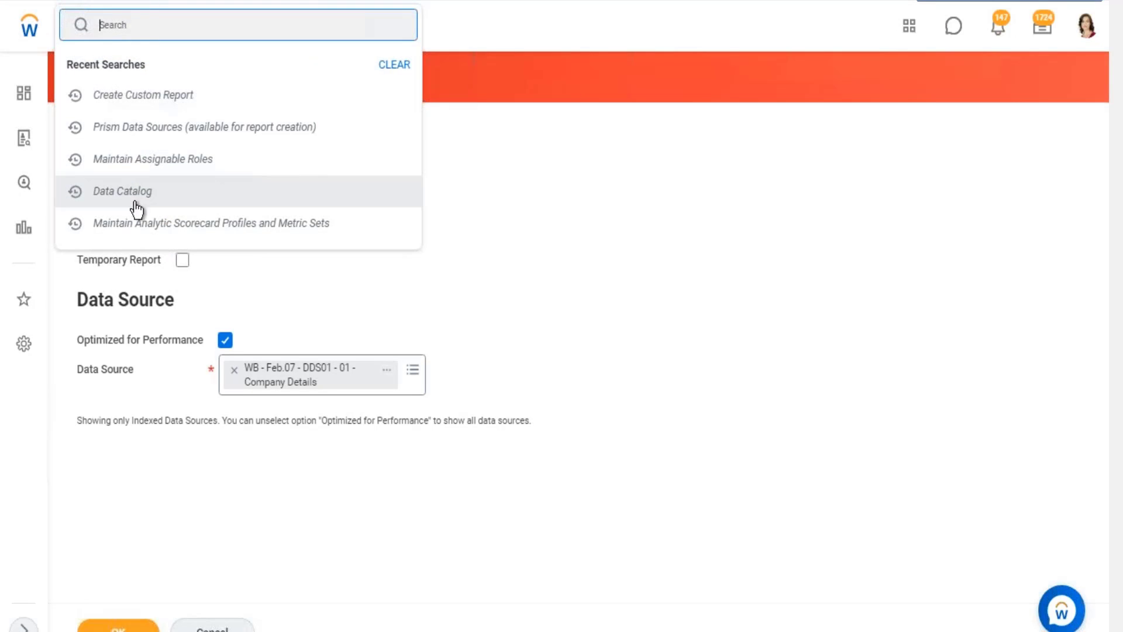
pyautogui.click(136, 202)
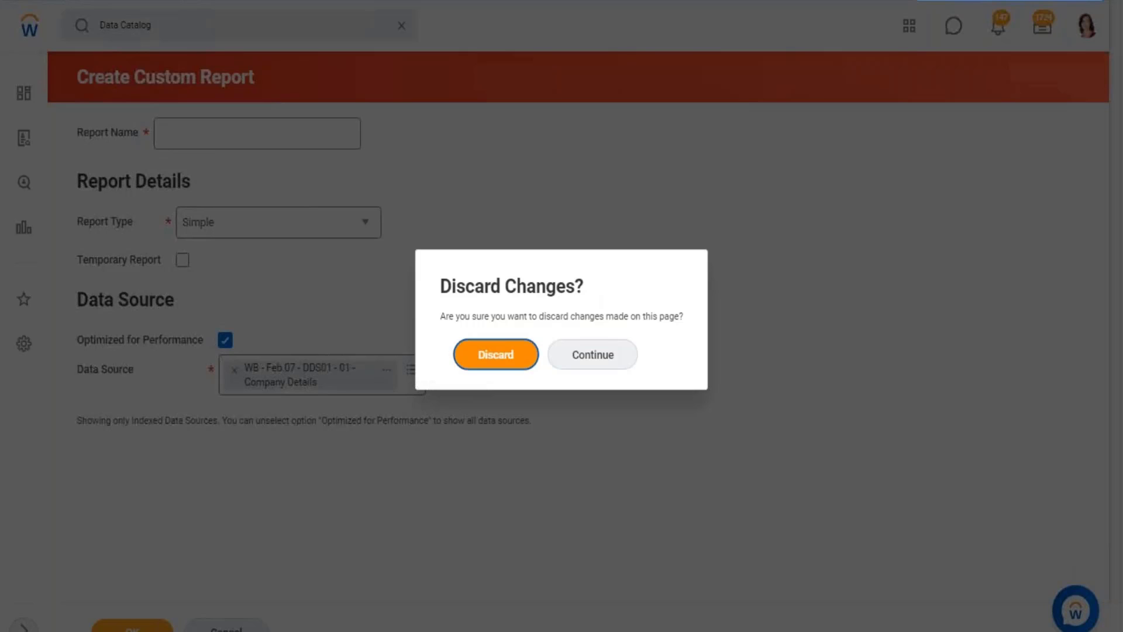
pyautogui.click(495, 355)
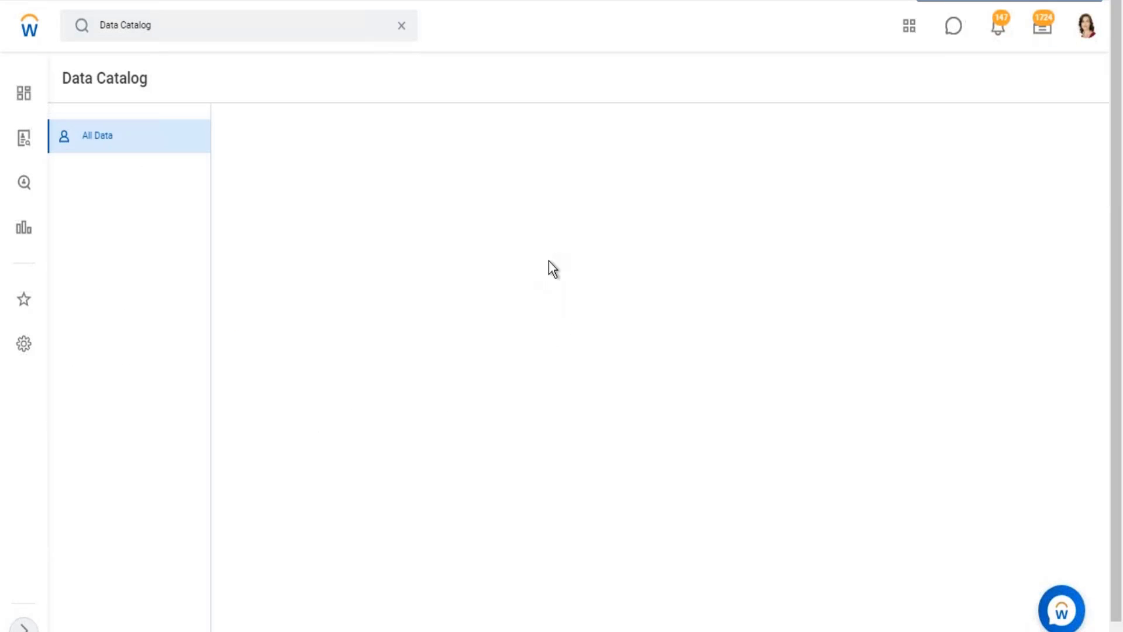
# Switch to the Excel notes and view the Dataset and Prism Data Source entries in row 13.
pyautogui.click(1056, 2)
pyautogui.scroll(-2, 381, 383)
pyautogui.scroll(1, 358, 380)
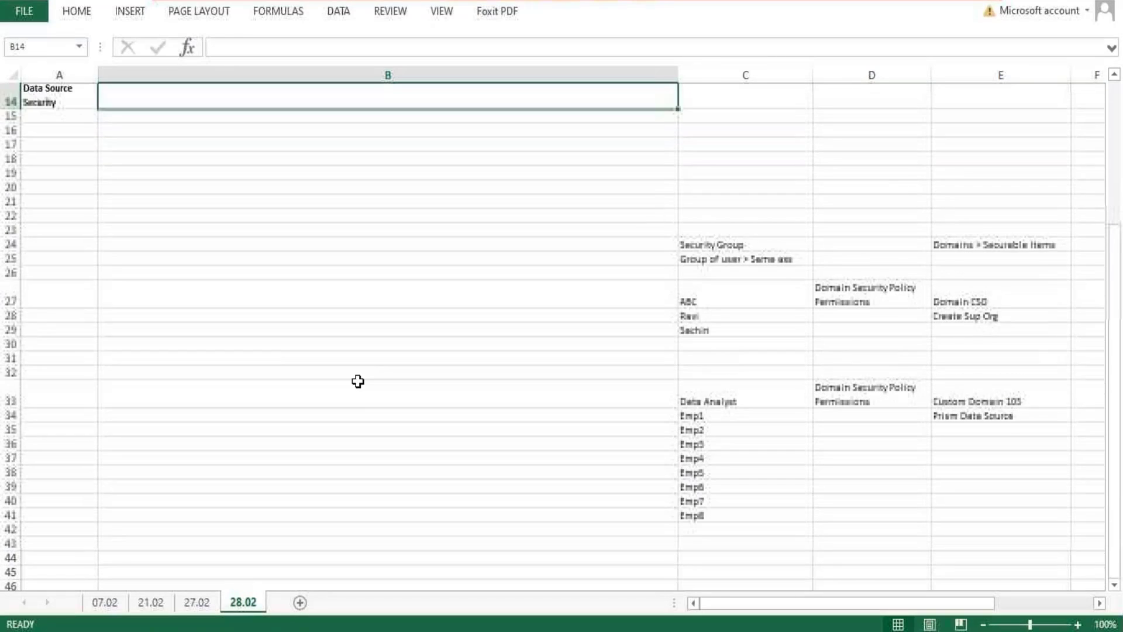
pyautogui.scroll(1, 819, 328)
pyautogui.click(764, 388)
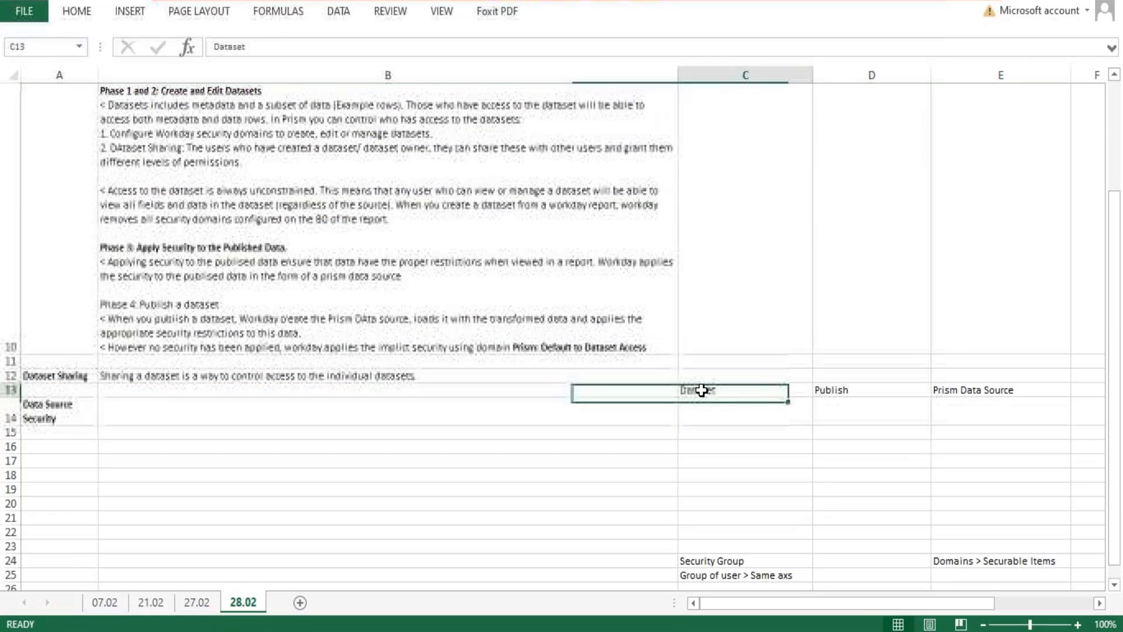
pyautogui.click(988, 395)
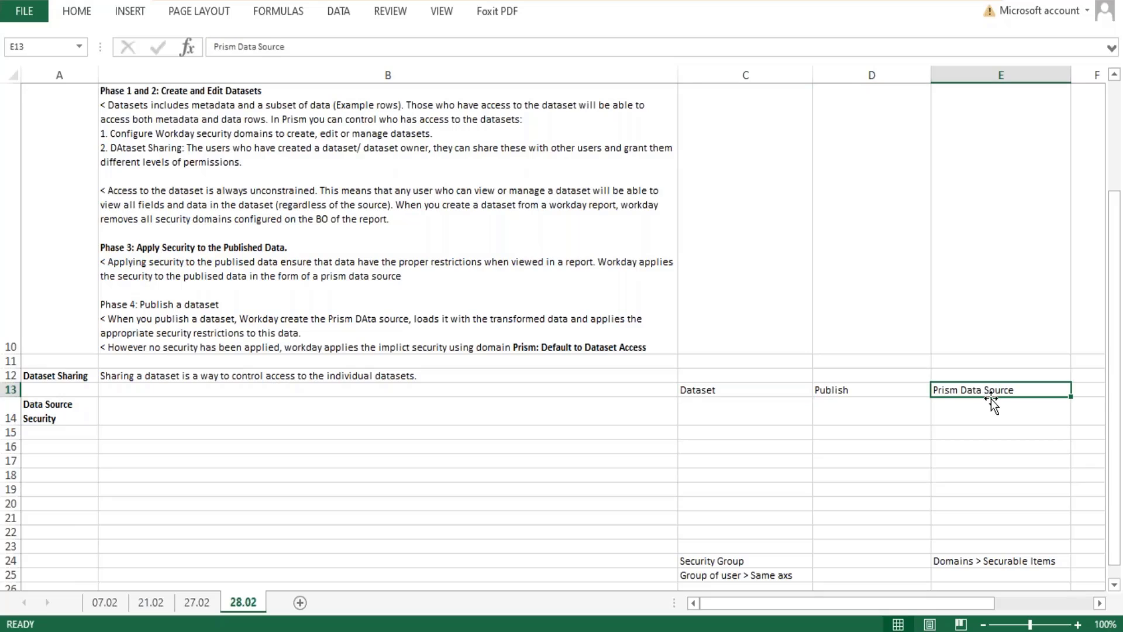
# Highlight the Phase 4 notes on loading transformed data and applying the appropriate security restrictions, leaving the text unchanged.
pyautogui.doubleClick(415, 318)
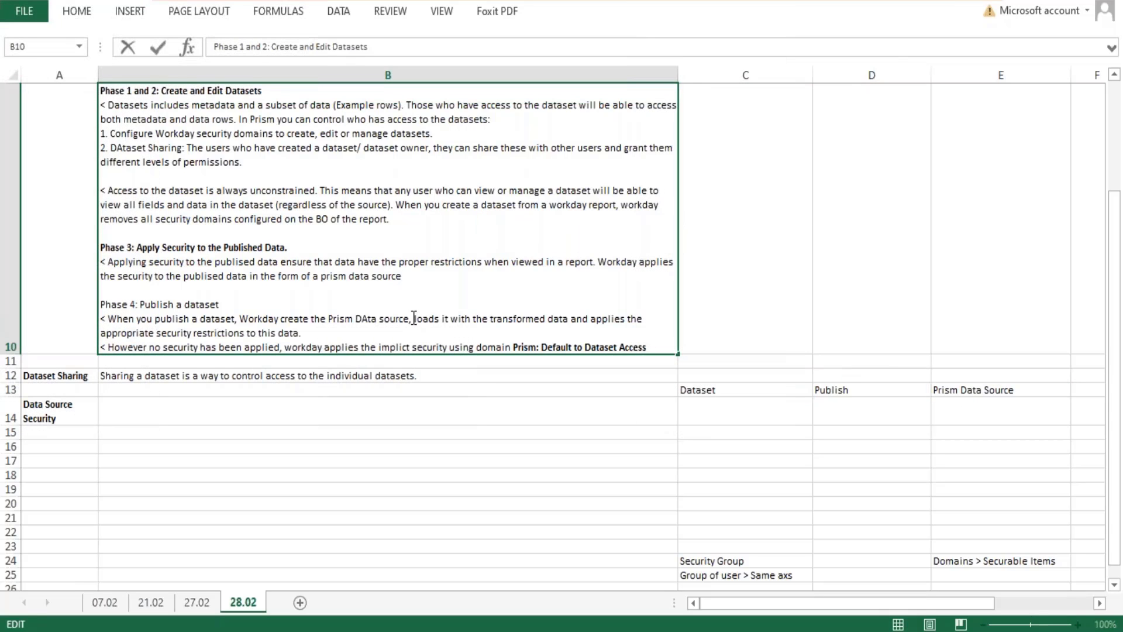
pyautogui.moveTo(414, 317); pyautogui.dragTo(572, 313)
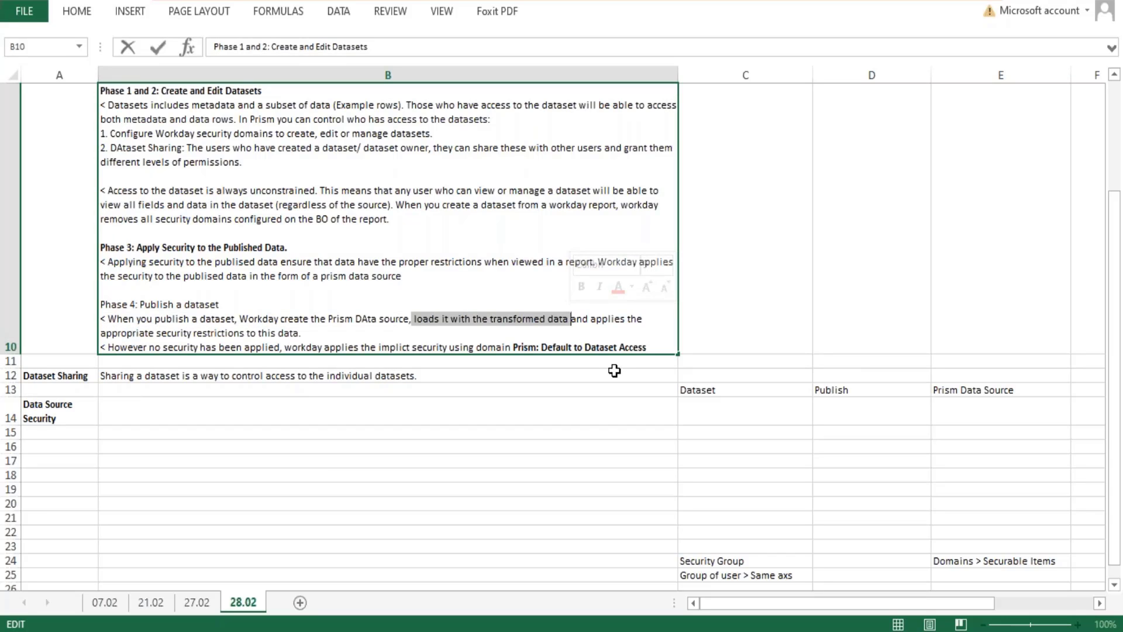
pyautogui.moveTo(594, 319); pyautogui.dragTo(611, 331)
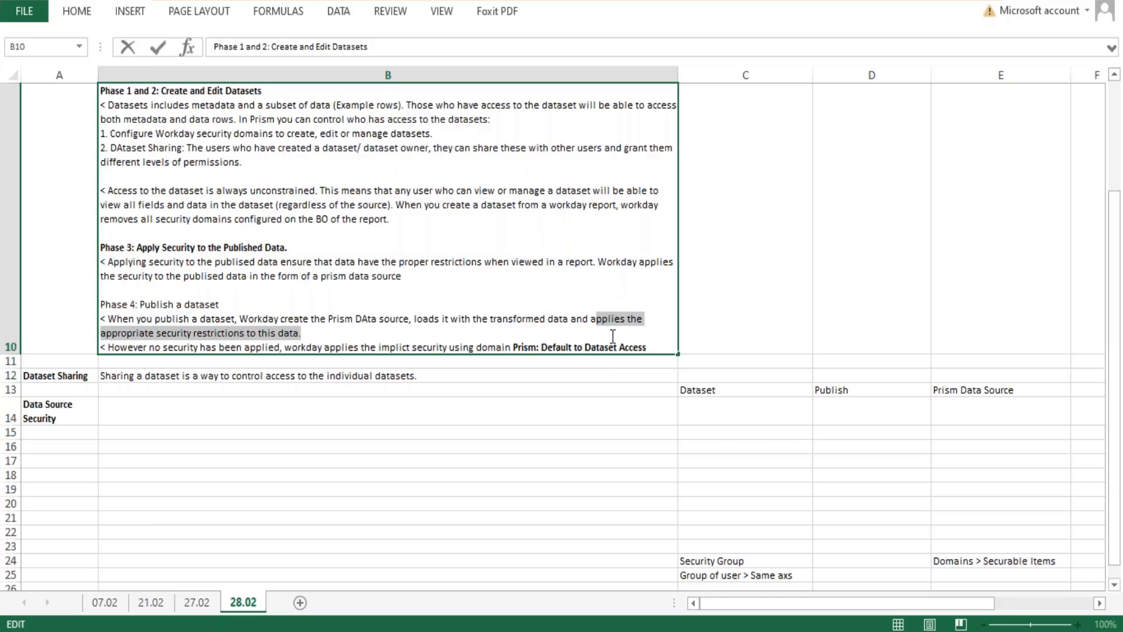
pyautogui.click(583, 392)
pyautogui.scroll(-1, 775, 299)
pyautogui.scroll(1, 772, 294)
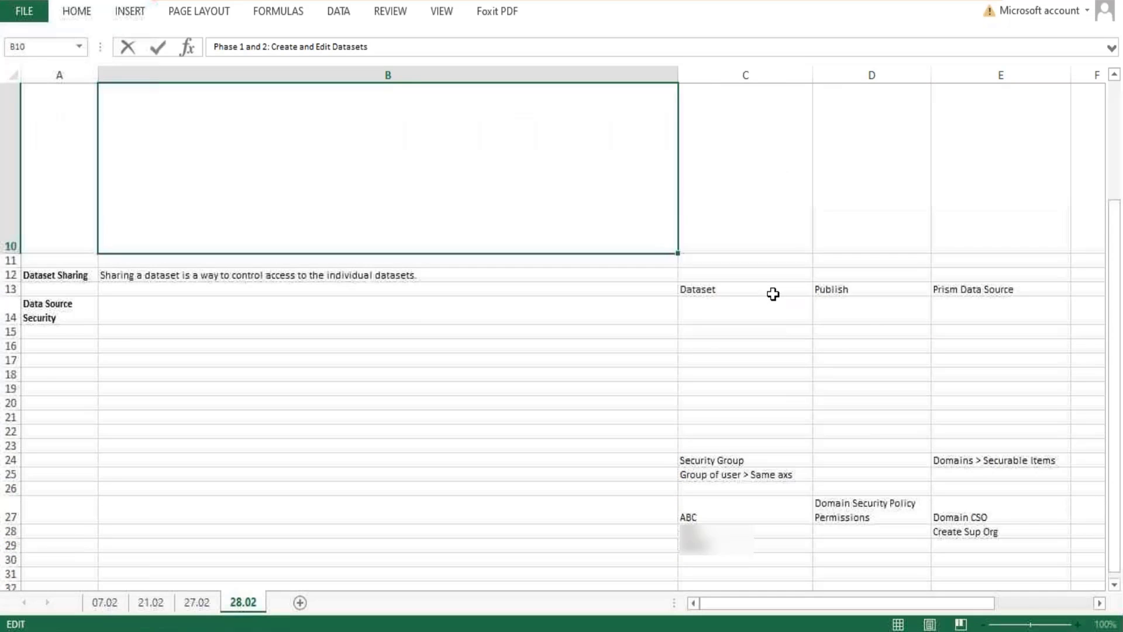
pyautogui.click(604, 410)
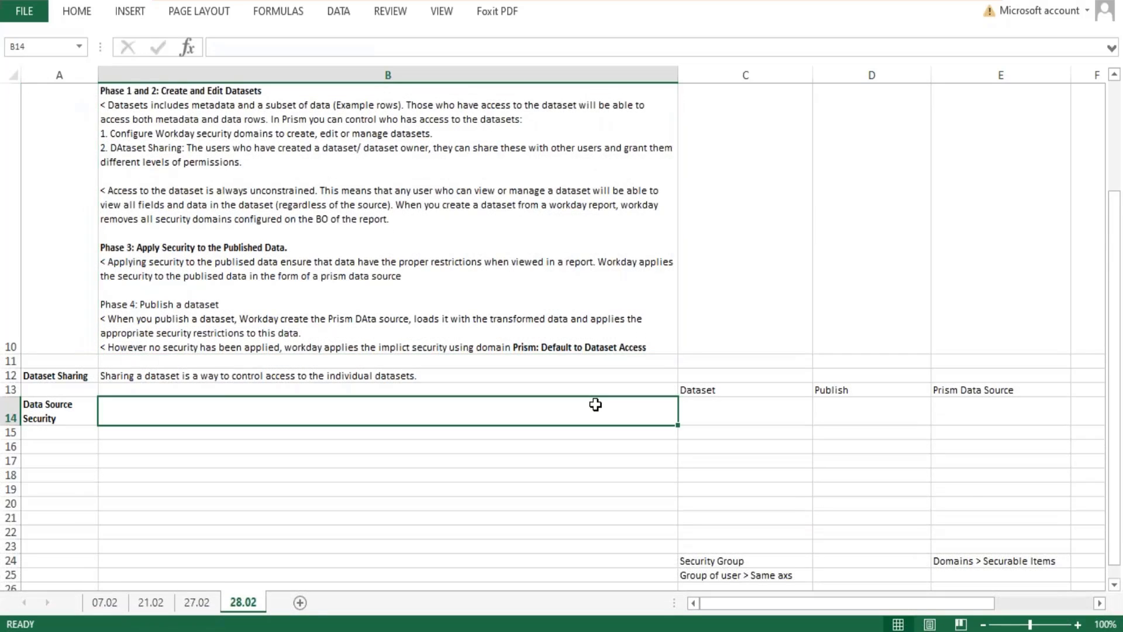
# Enter "Worker - 100" in cell B19 and "BDS" in cell B20.
pyautogui.scroll(-2, 594, 404)
pyautogui.click(107, 191)
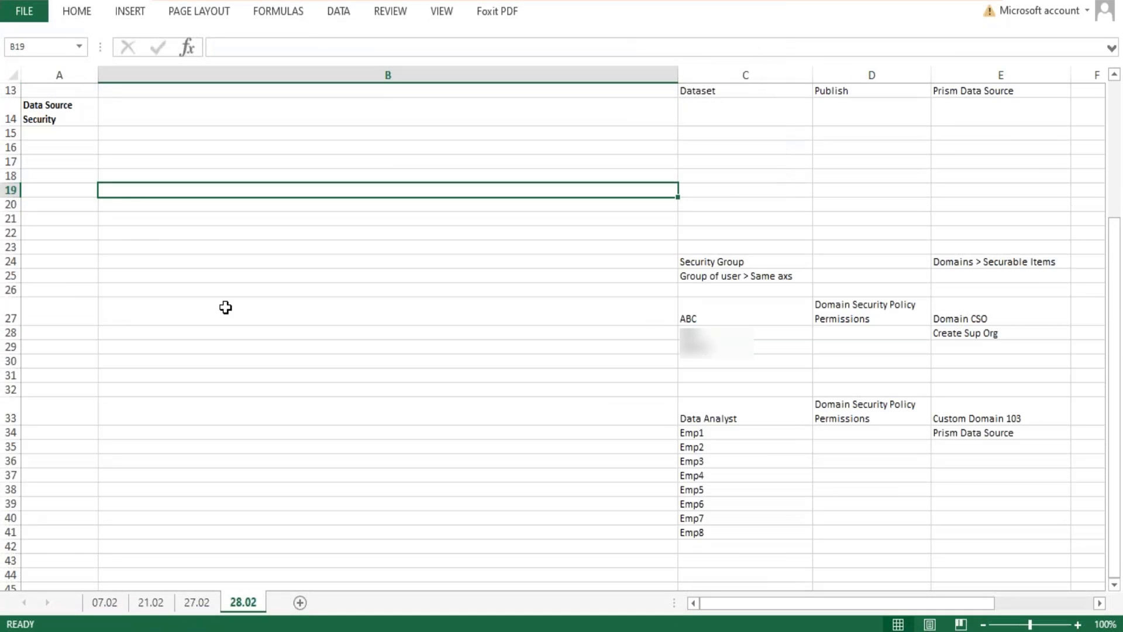
pyautogui.write('Wo')
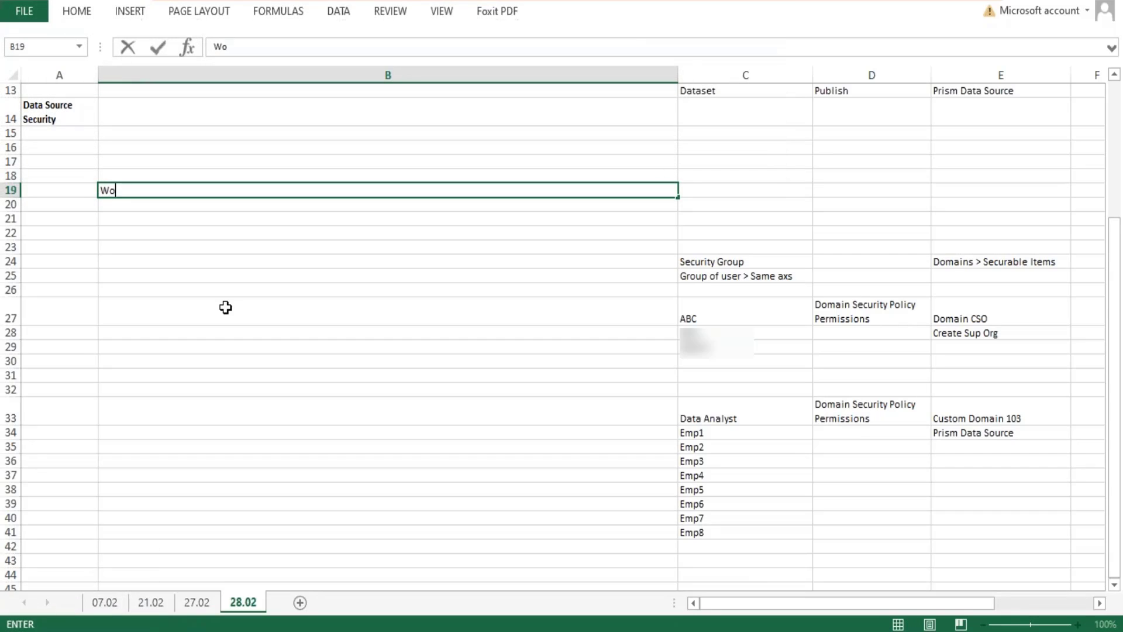
pyautogui.write('rker - 100')
pyautogui.press('Return')
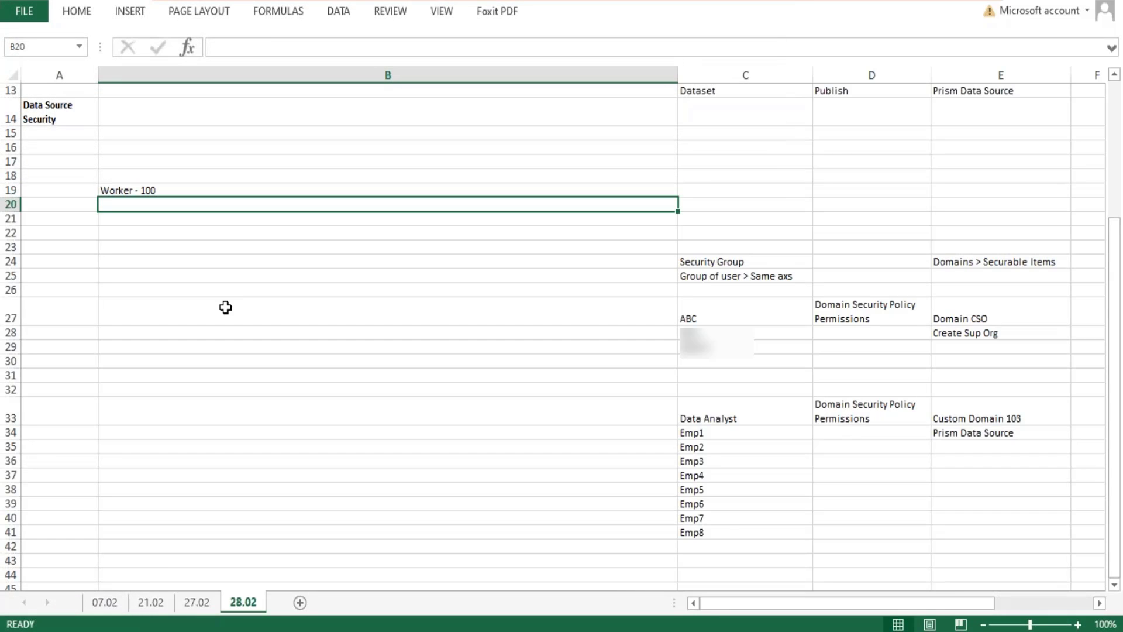
pyautogui.write('CR')
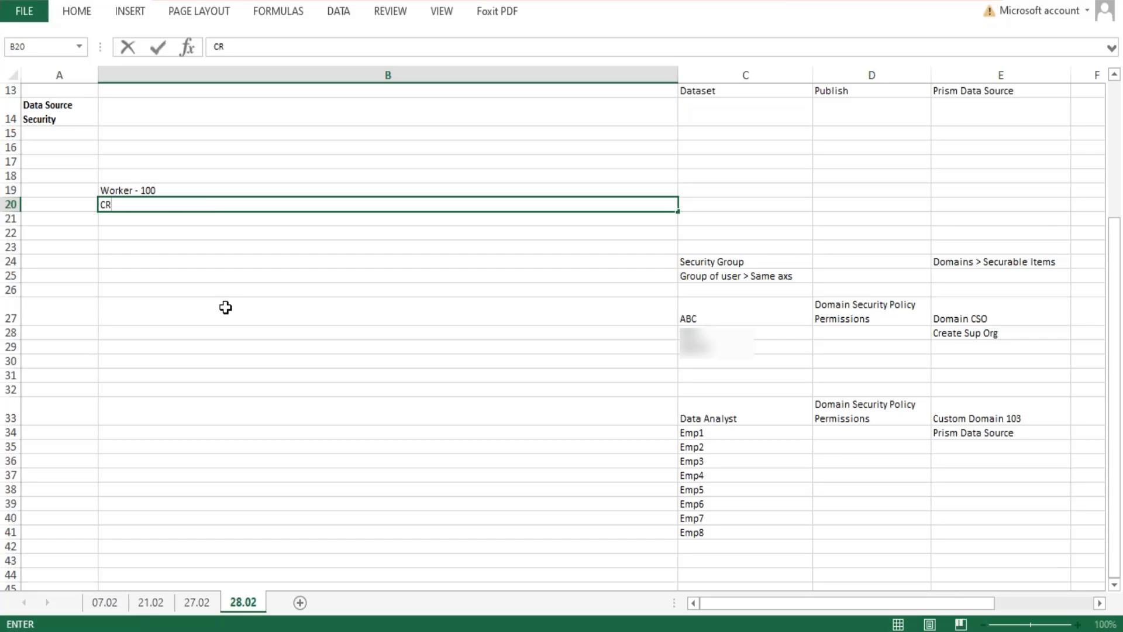
pyautogui.press('BackSpace')
pyautogui.write('BDS')
pyautogui.press('Return')
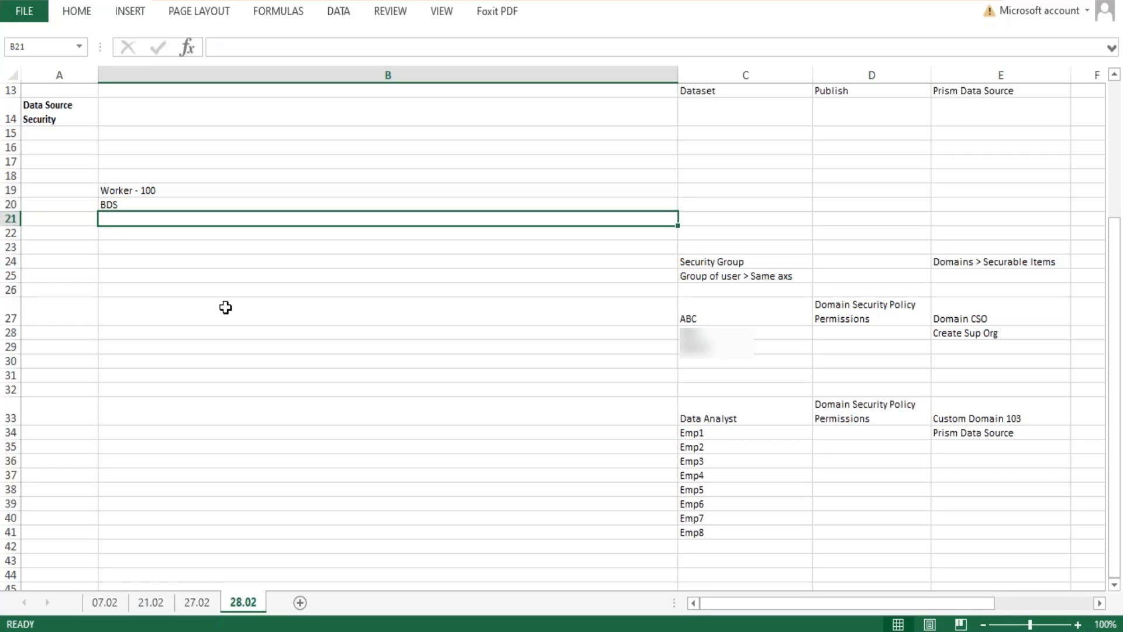
# Enter "DDS" in cells B21 and B22 and "PDS" in cell B23.
pyautogui.write('DDS')
pyautogui.press('Return')
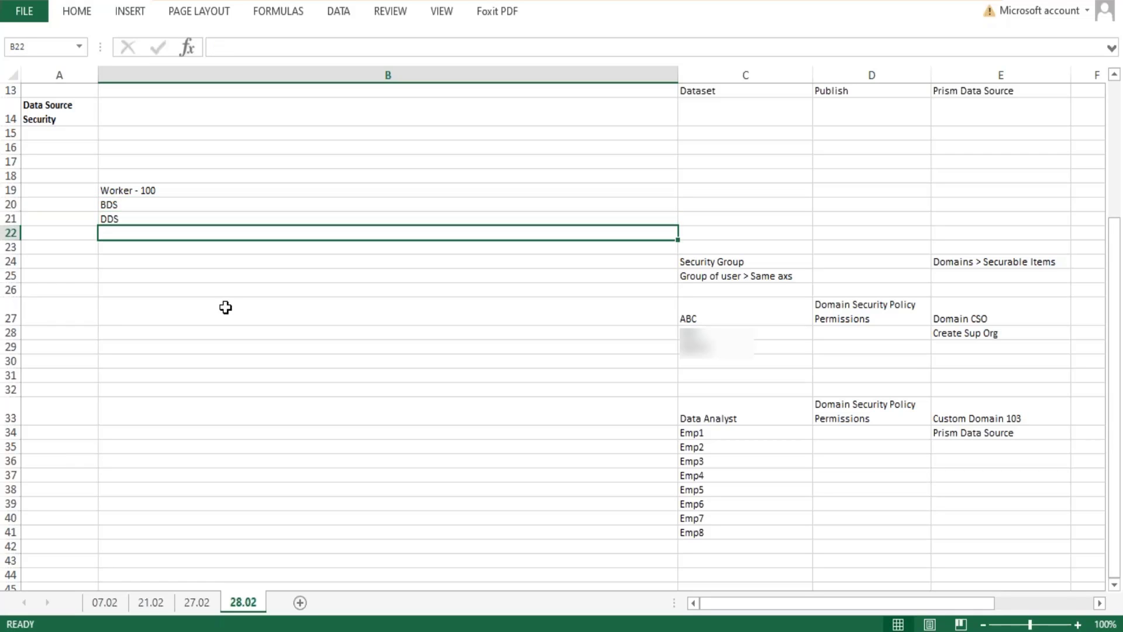
pyautogui.write('DD')
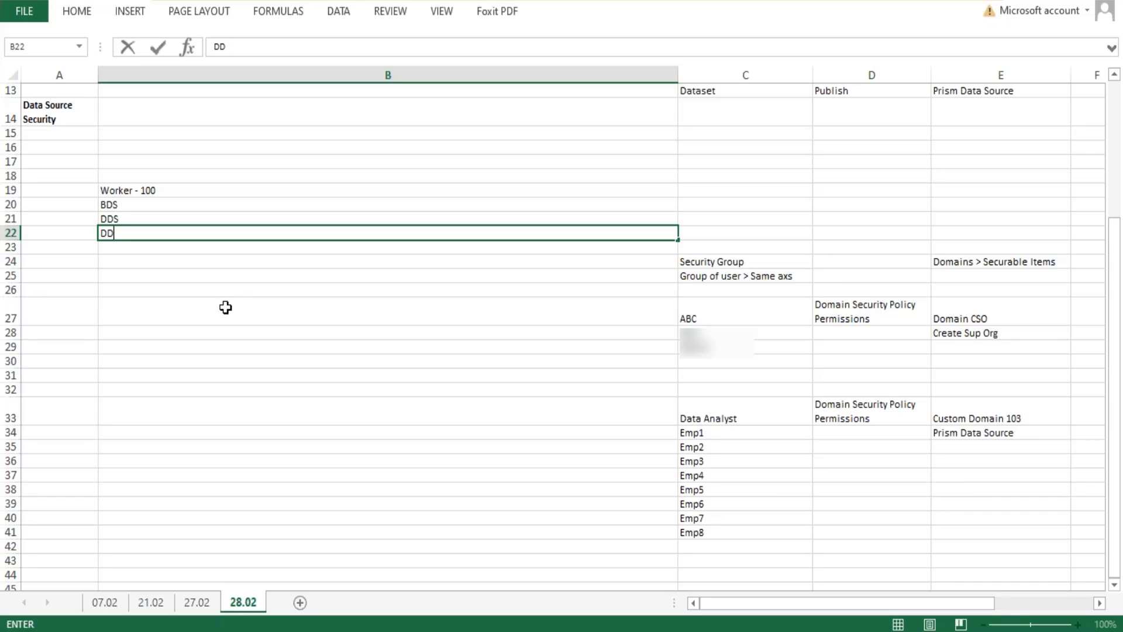
pyautogui.write('SS')
pyautogui.press('Return')
pyautogui.write('PDS')
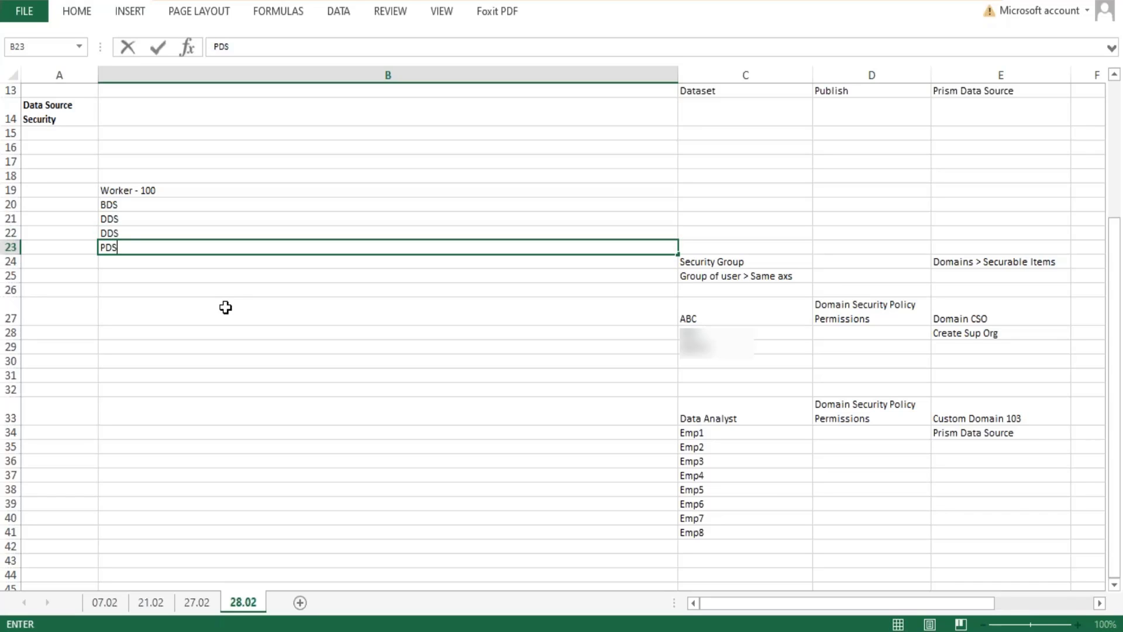
pyautogui.press('Return')
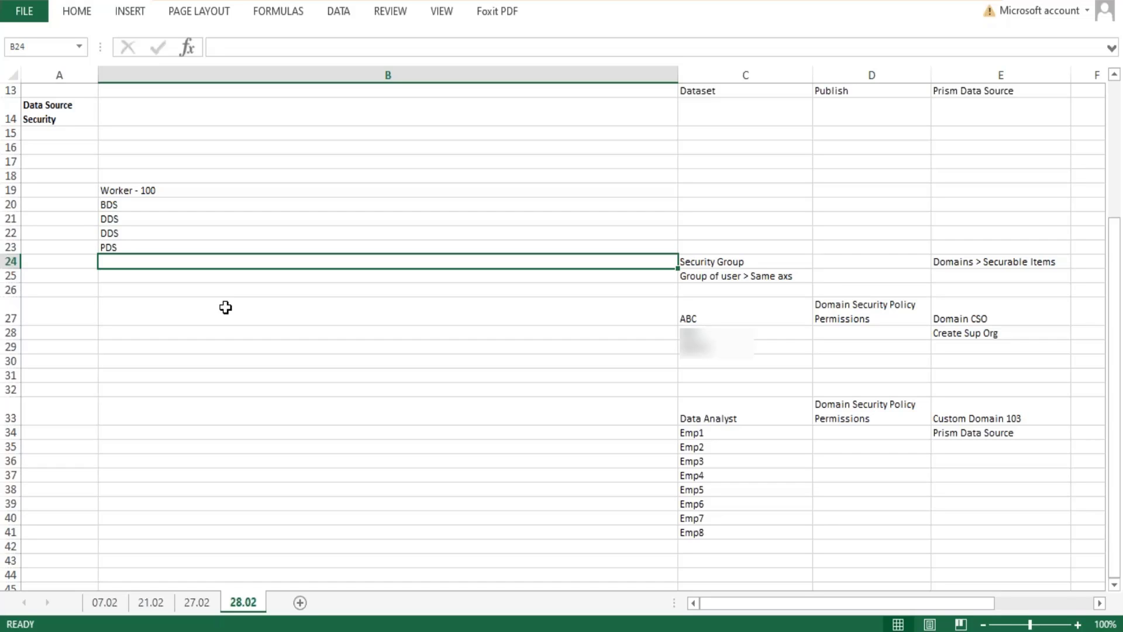
# Enter "Data source - 100 Records" in cell B24.
pyautogui.write('Data so')
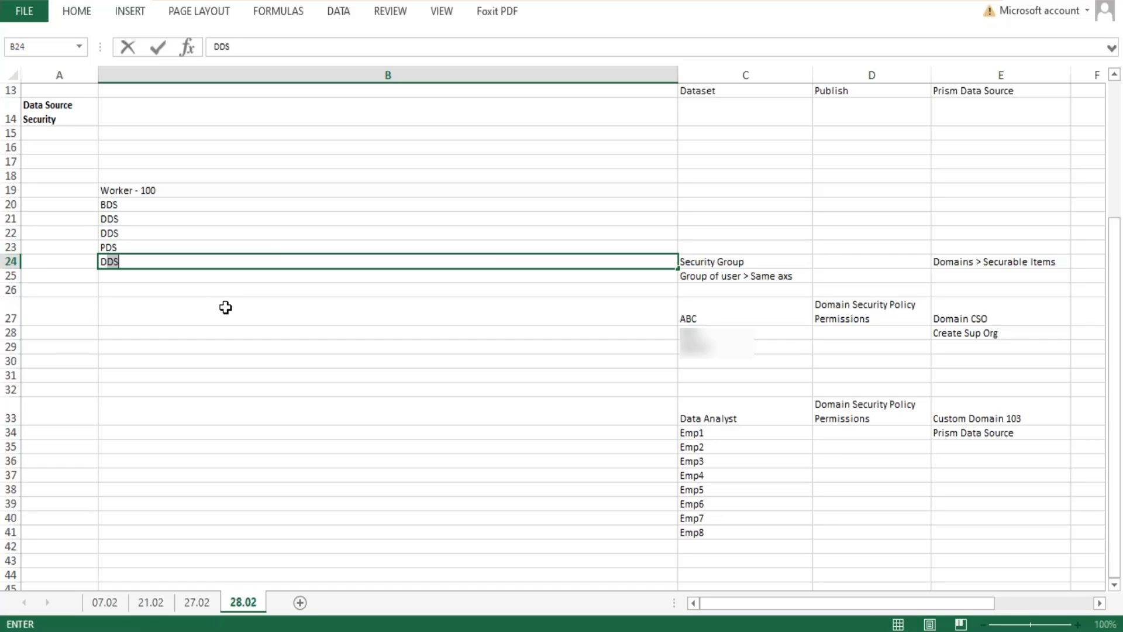
pyautogui.write('urce - 10')
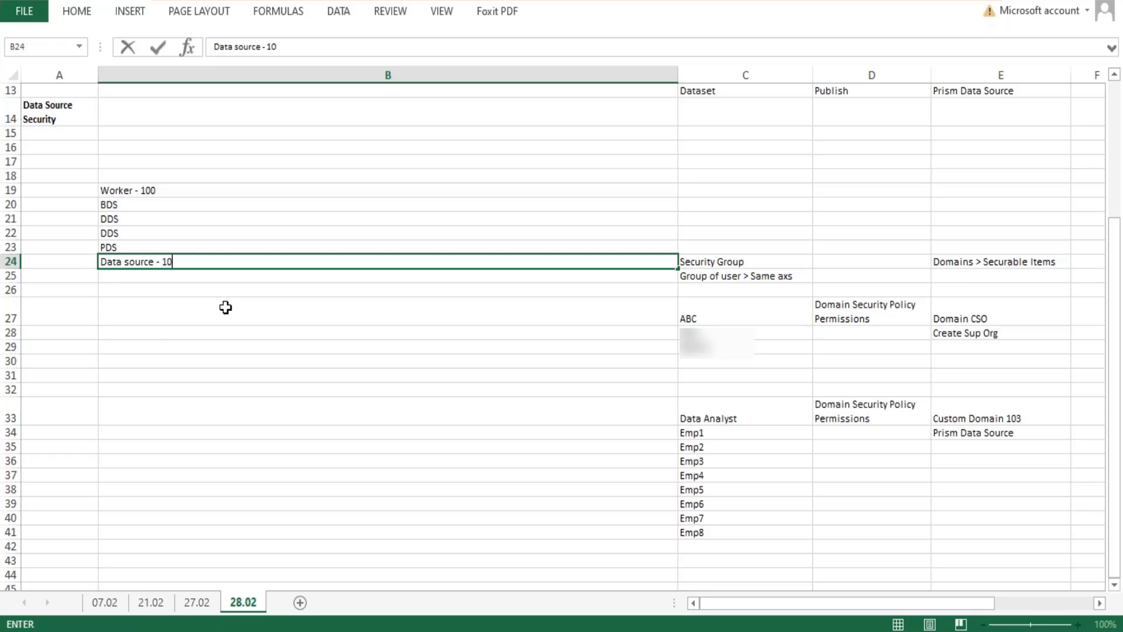
pyautogui.write('0 Records')
pyautogui.press('Return')
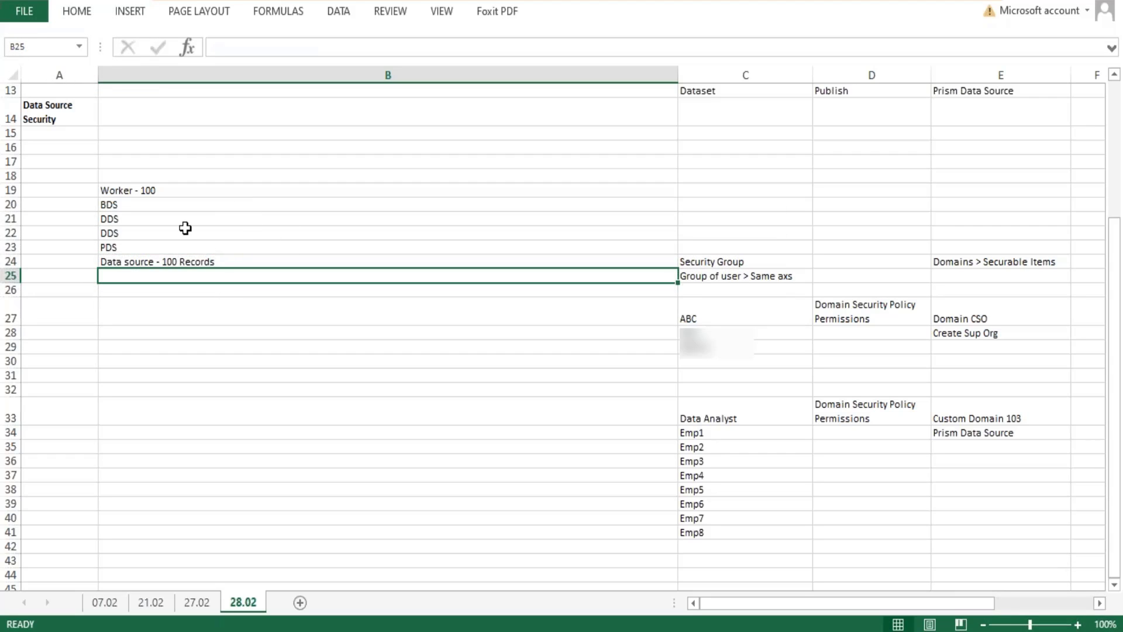
# Change the worker count in cell B19 to 110.
pyautogui.doubleClick(167, 192)
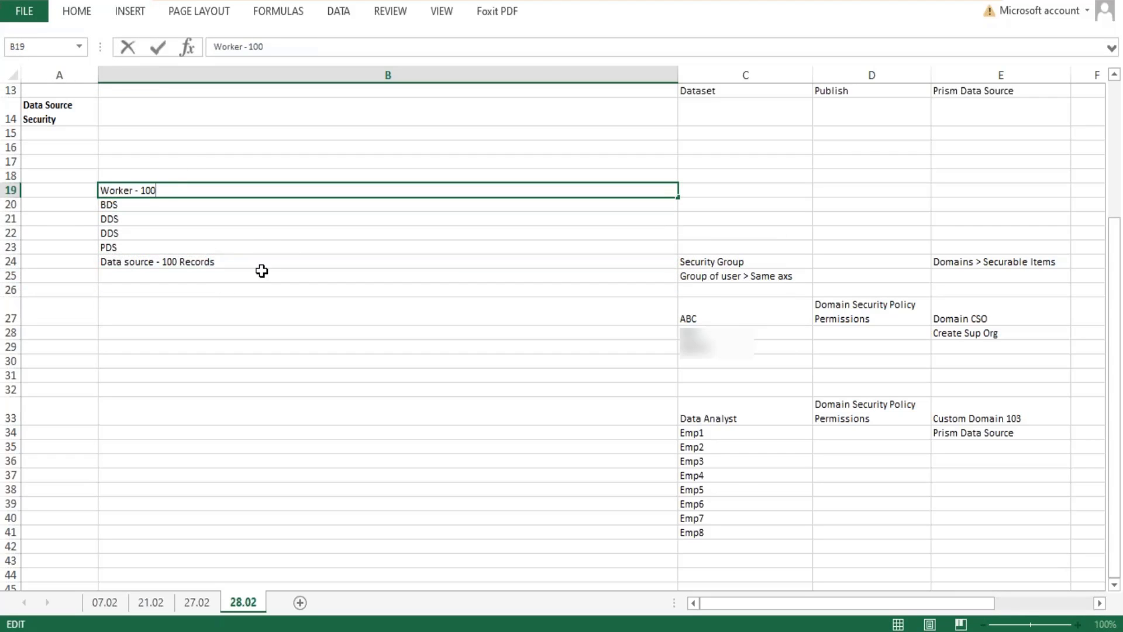
pyautogui.press('BackSpace')
pyautogui.press('BackSpace')
pyautogui.write('10')
pyautogui.press('Return')
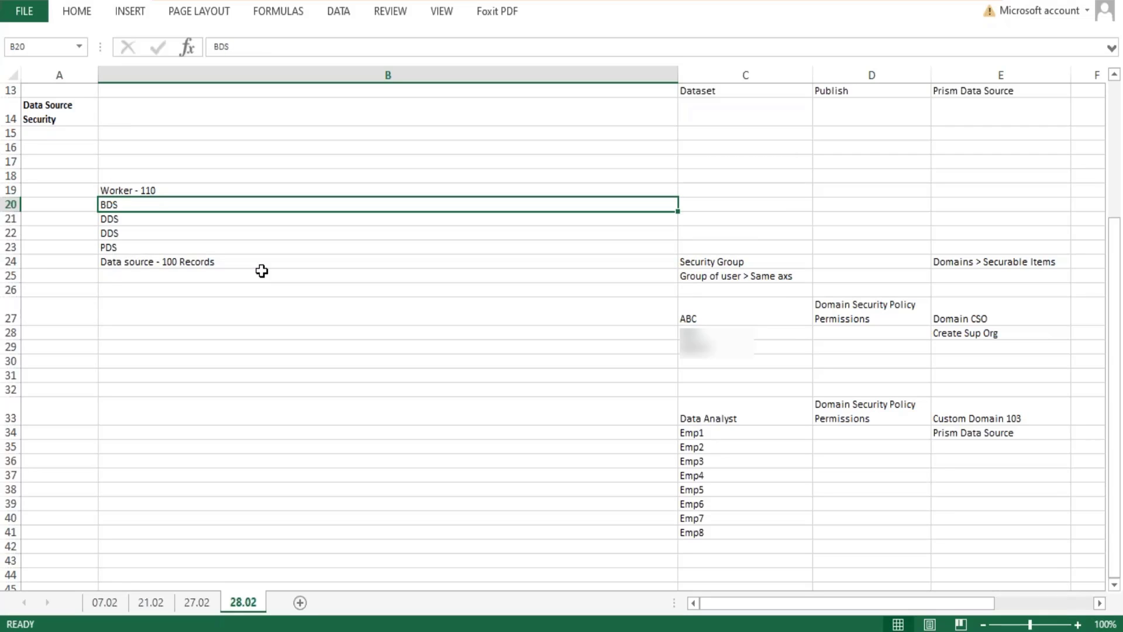
pyautogui.press('Up')
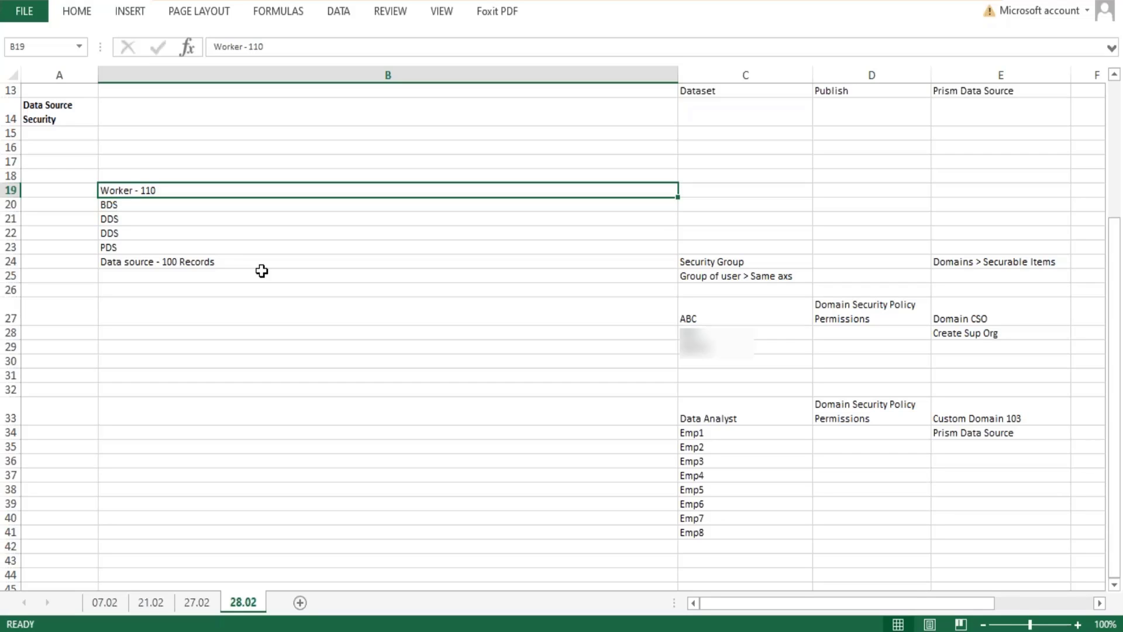
pyautogui.press('Down')
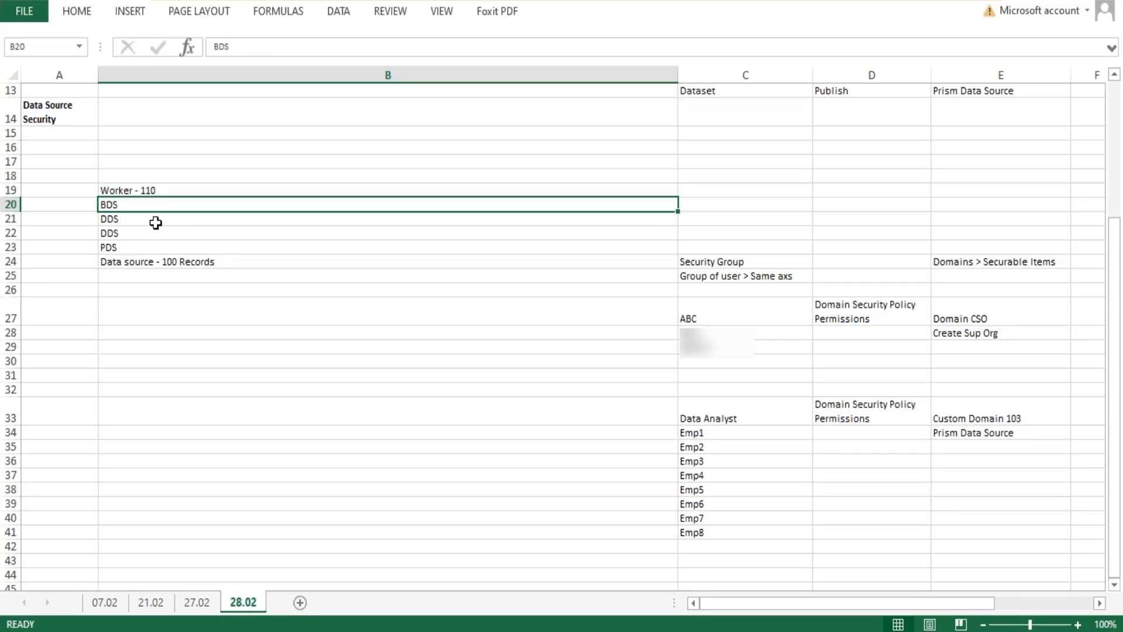
# Extend the BDS entry in cell B20 to read "BDS - 110".
pyautogui.doubleClick(139, 210)
pyautogui.write('- ')
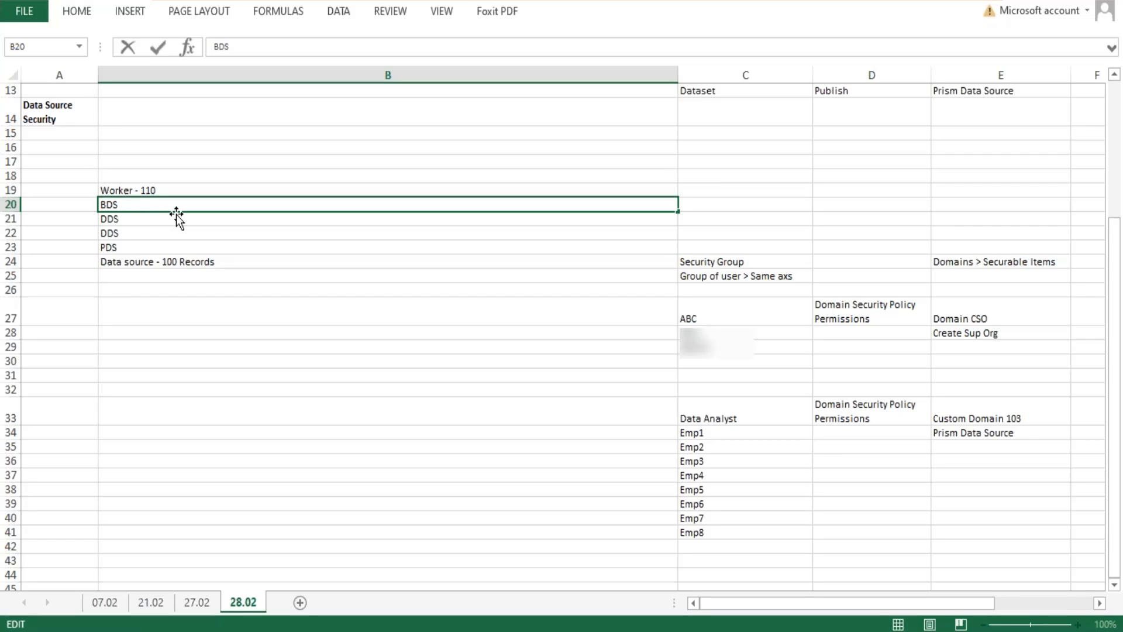
pyautogui.write('110')
pyautogui.press('BackSpace')
pyautogui.write('10')
pyautogui.press('Return')
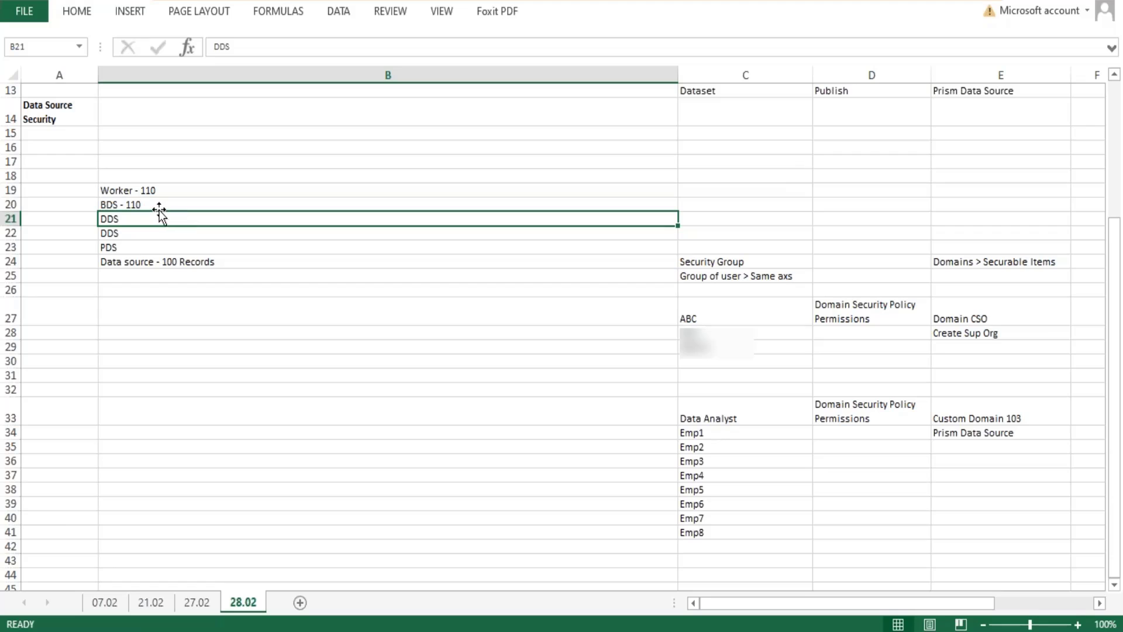
# Extend the PDS entry in cell B23 to read "PDS - 110".
pyautogui.click(159, 210)
pyautogui.click(138, 217)
pyautogui.click(137, 239)
pyautogui.doubleClick(150, 246)
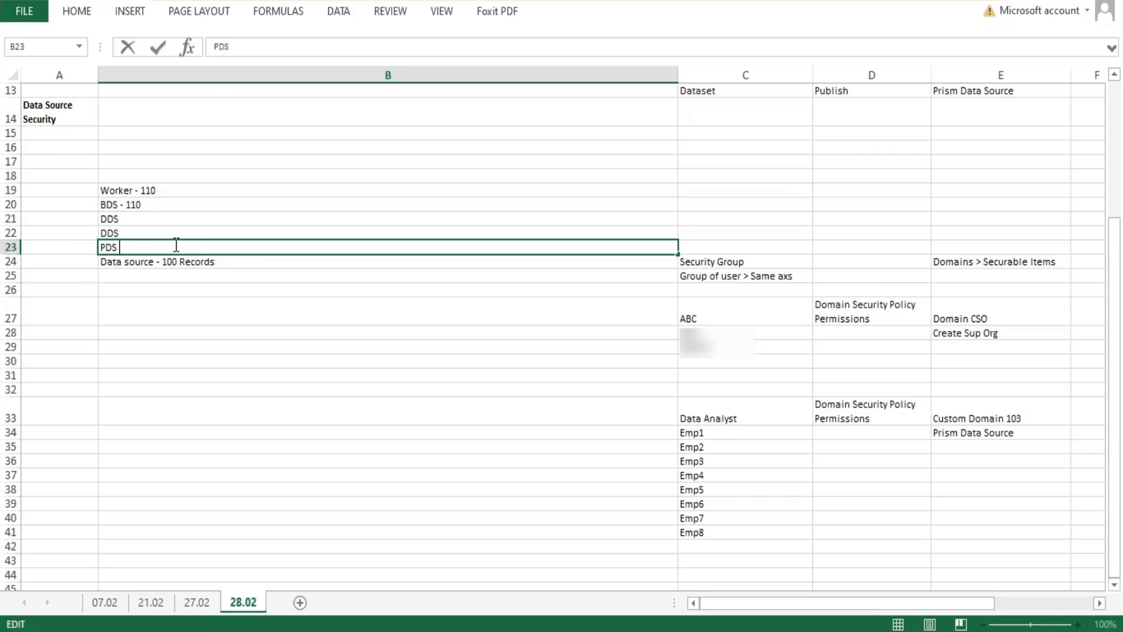
pyautogui.write('- 110')
pyautogui.press('Return')
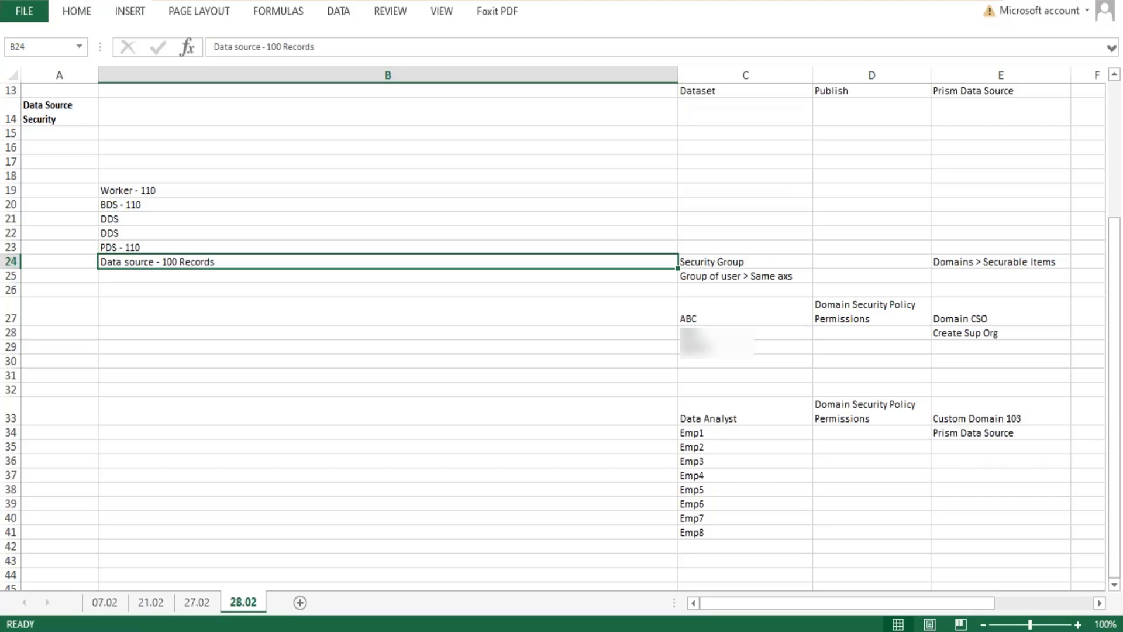
# Compare the PDS entry in B23 with the Data source entry in B24, highlighting the text of each.
pyautogui.doubleClick(145, 248)
pyautogui.moveTo(144, 248); pyautogui.dragTo(91, 247)
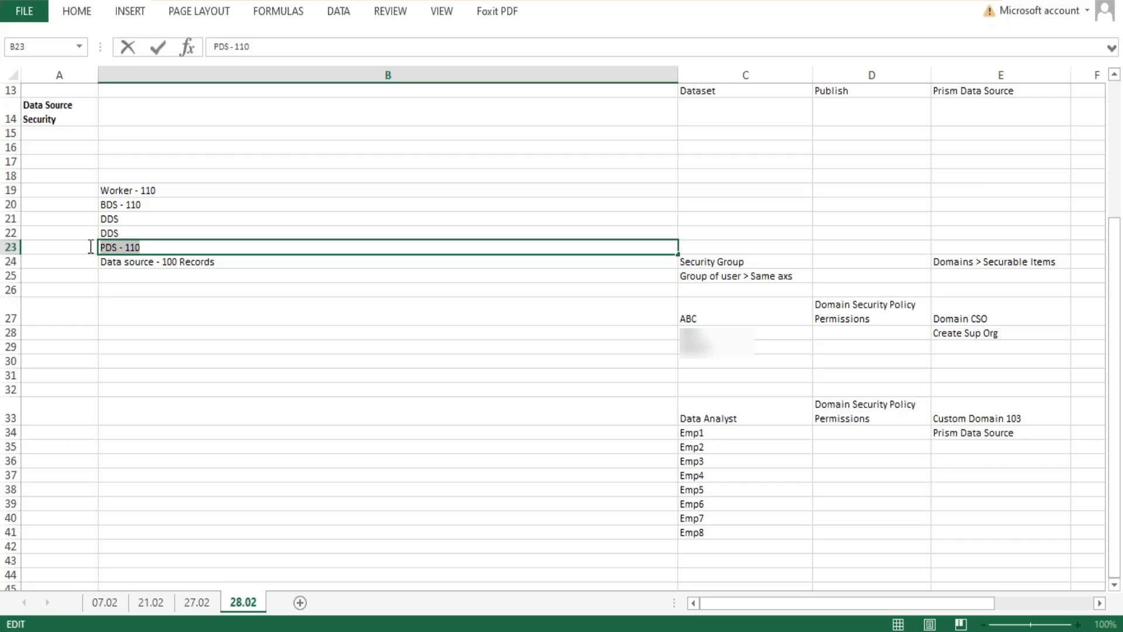
pyautogui.click(158, 261)
pyautogui.doubleClick(153, 262)
pyautogui.click(117, 247)
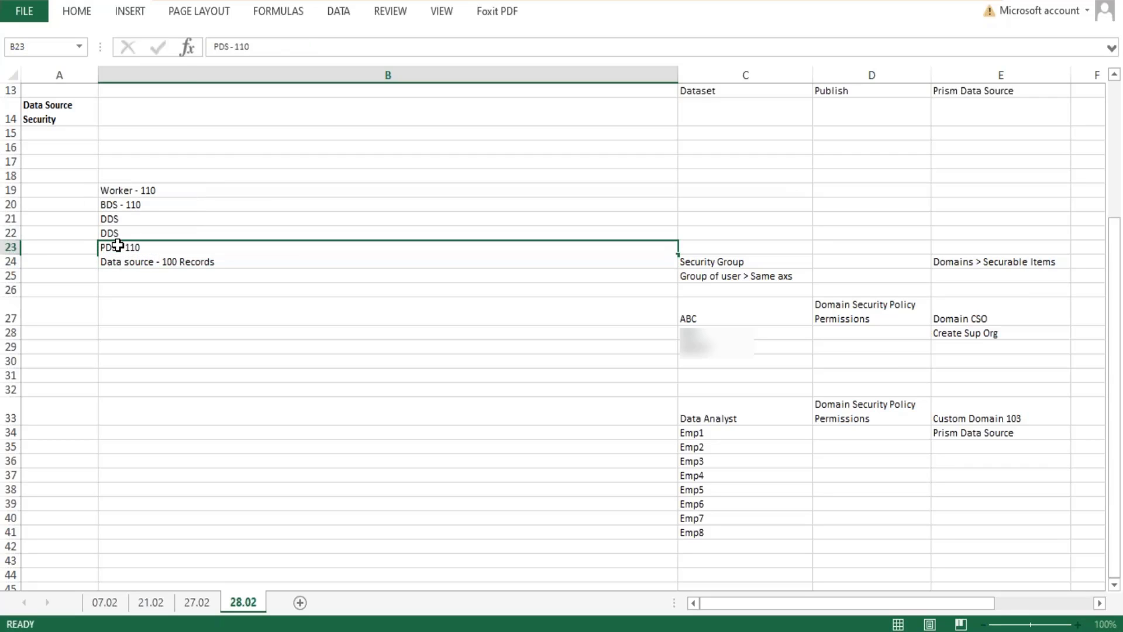
pyautogui.doubleClick(118, 246)
pyautogui.moveTo(118, 247); pyautogui.dragTo(100, 247)
pyautogui.click(139, 263)
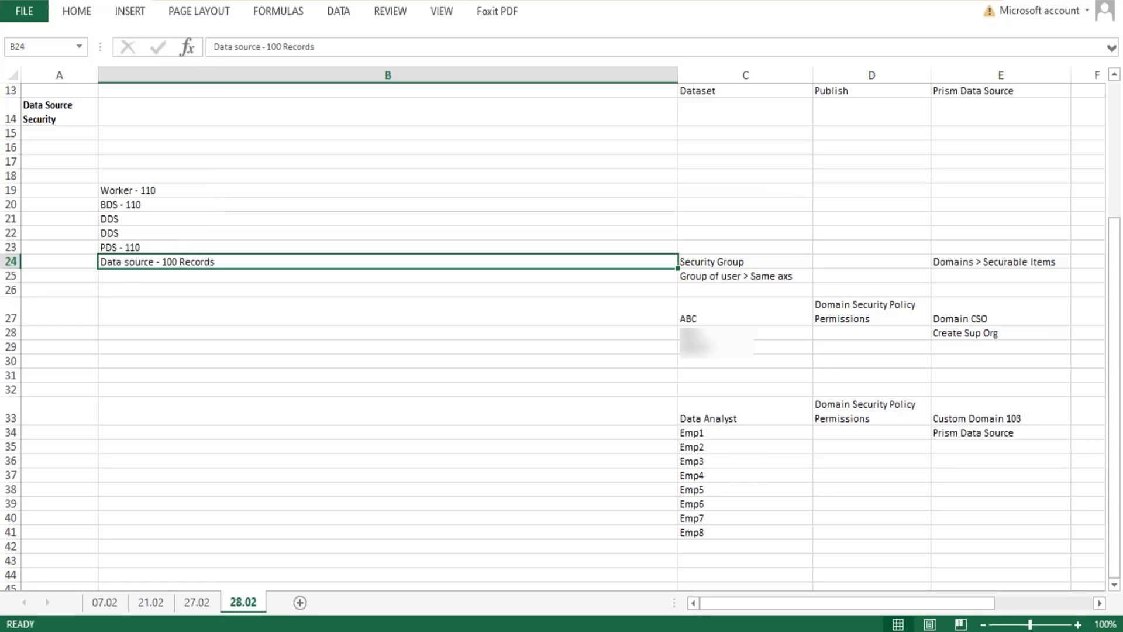
pyautogui.doubleClick(153, 261)
pyautogui.moveTo(153, 261); pyautogui.dragTo(85, 252)
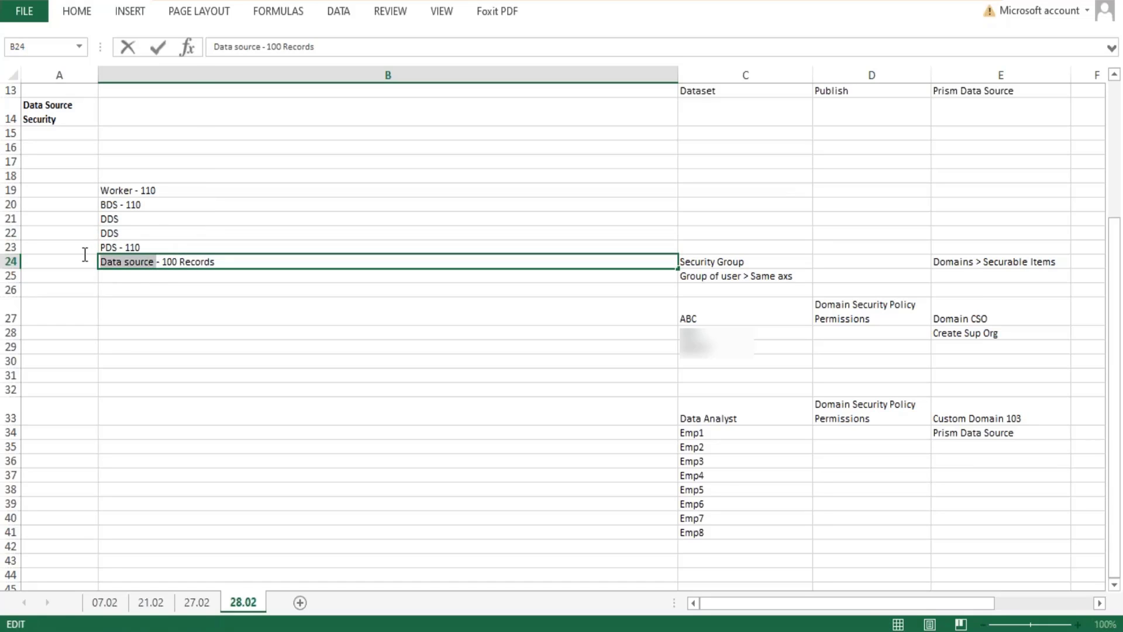
# Switch to the Workday Data Catalog and view the dataset WB - Feb.07 - DDS01 - 01 - Company Details.
pyautogui.click(118, 249)
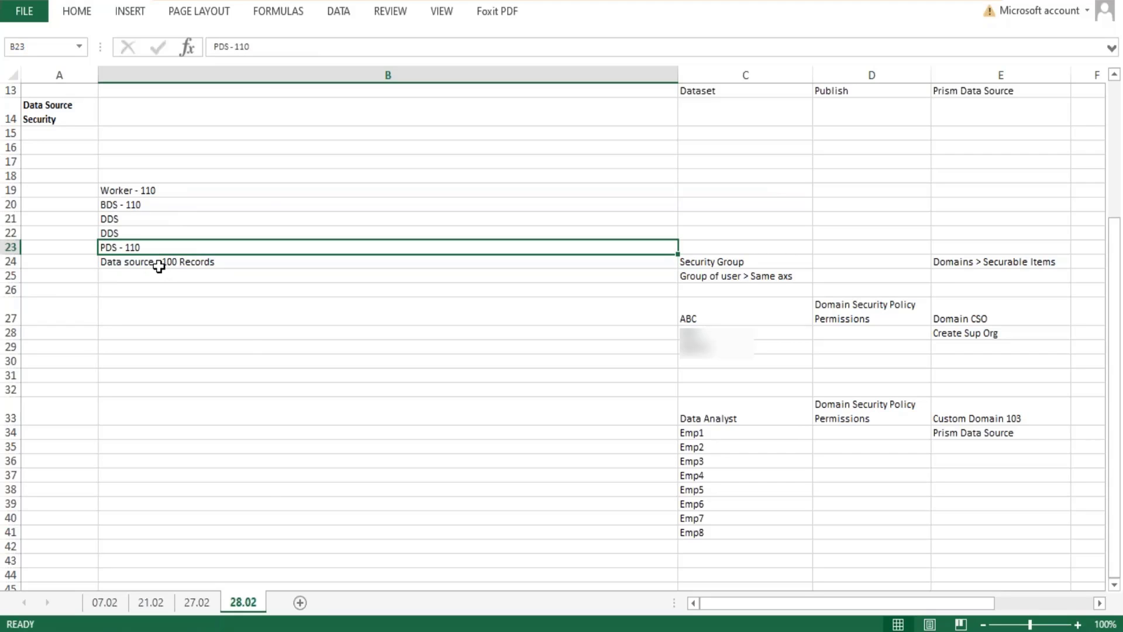
pyautogui.click(159, 263)
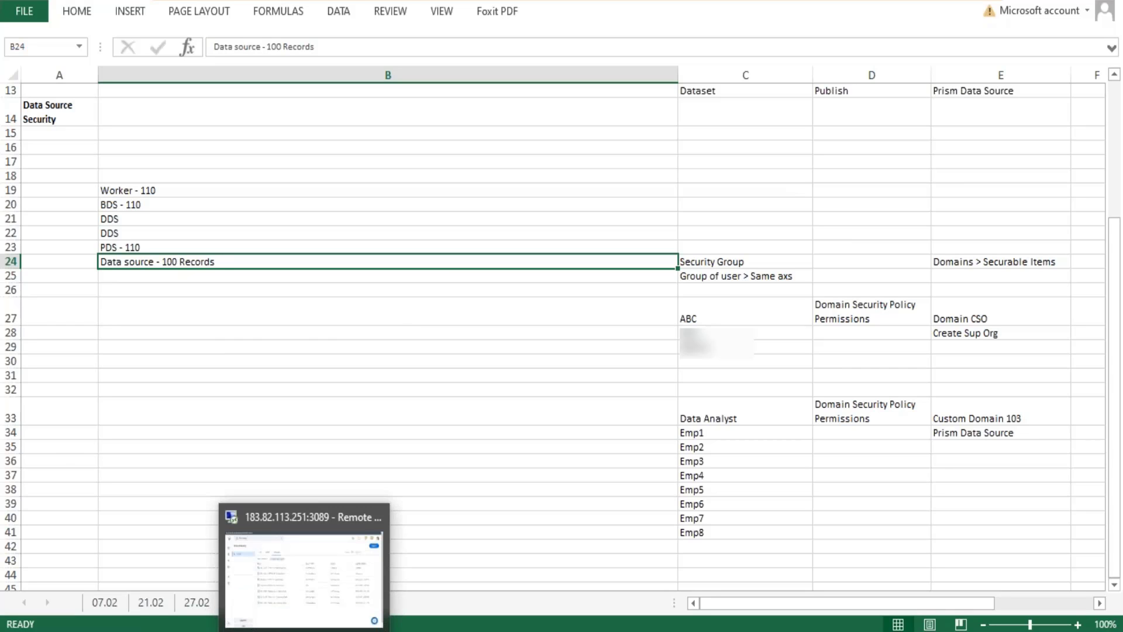
pyautogui.click(305, 631)
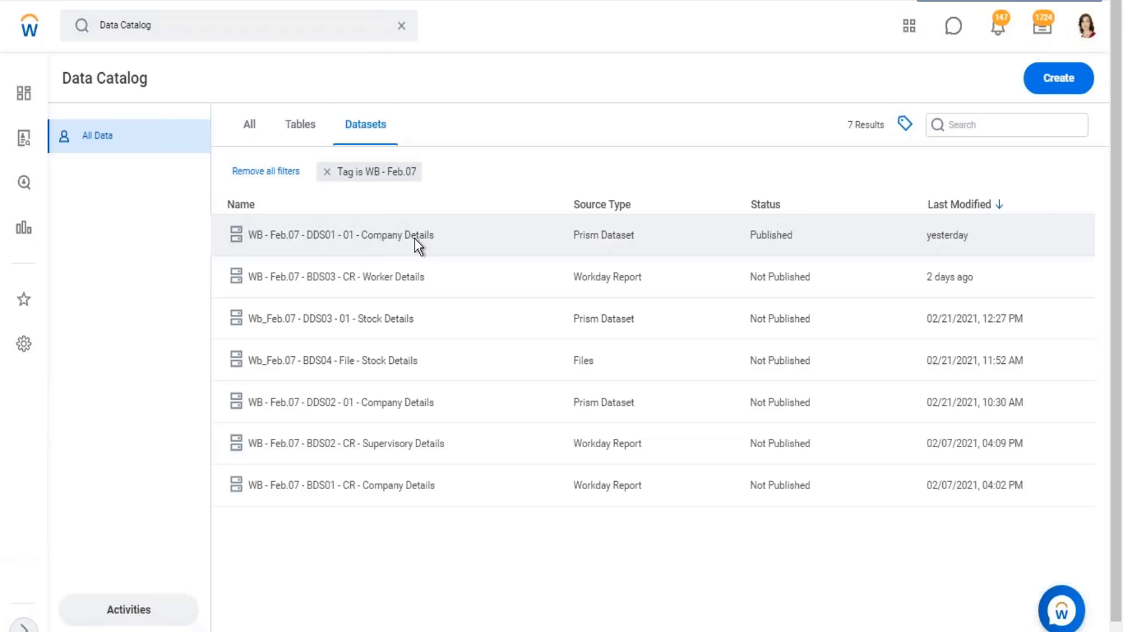
pyautogui.click(415, 239)
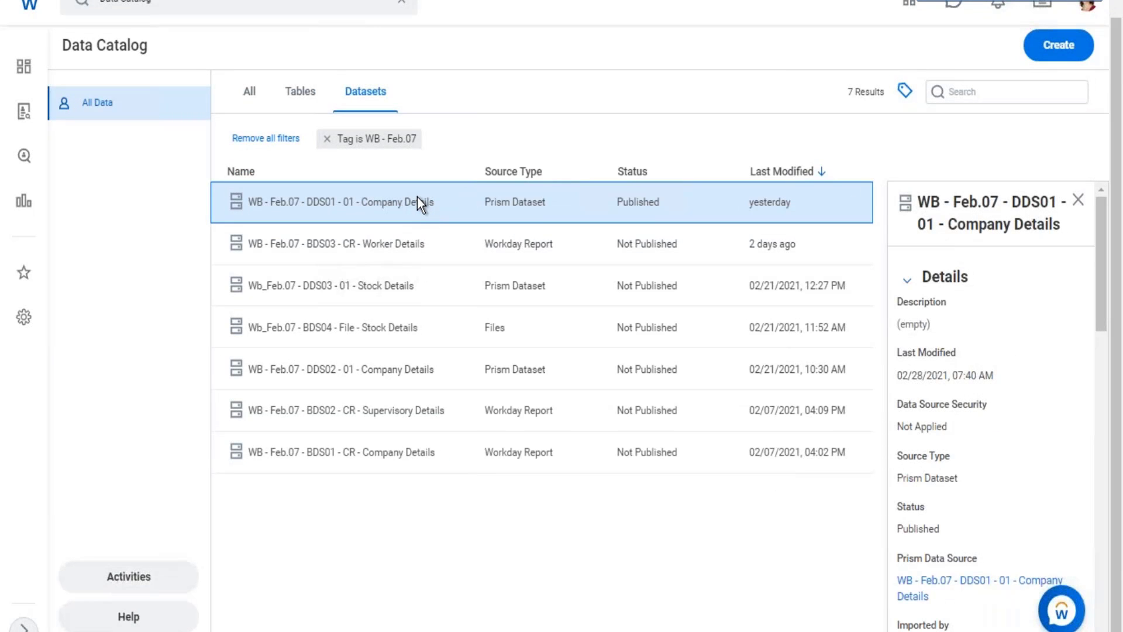
pyautogui.rightClick(417, 199)
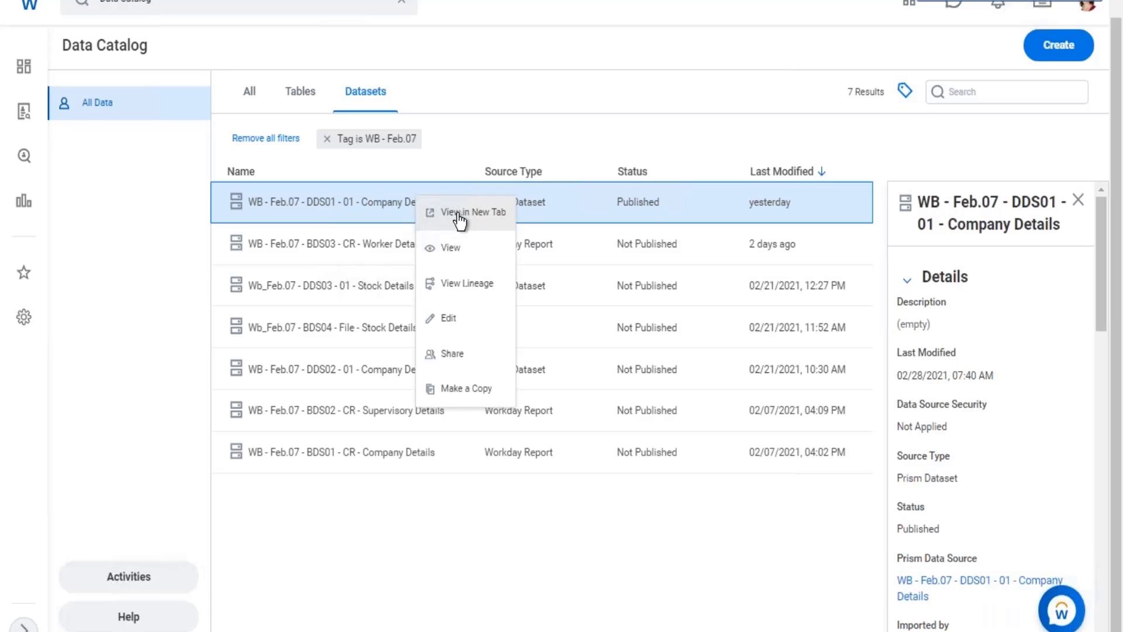
pyautogui.click(452, 251)
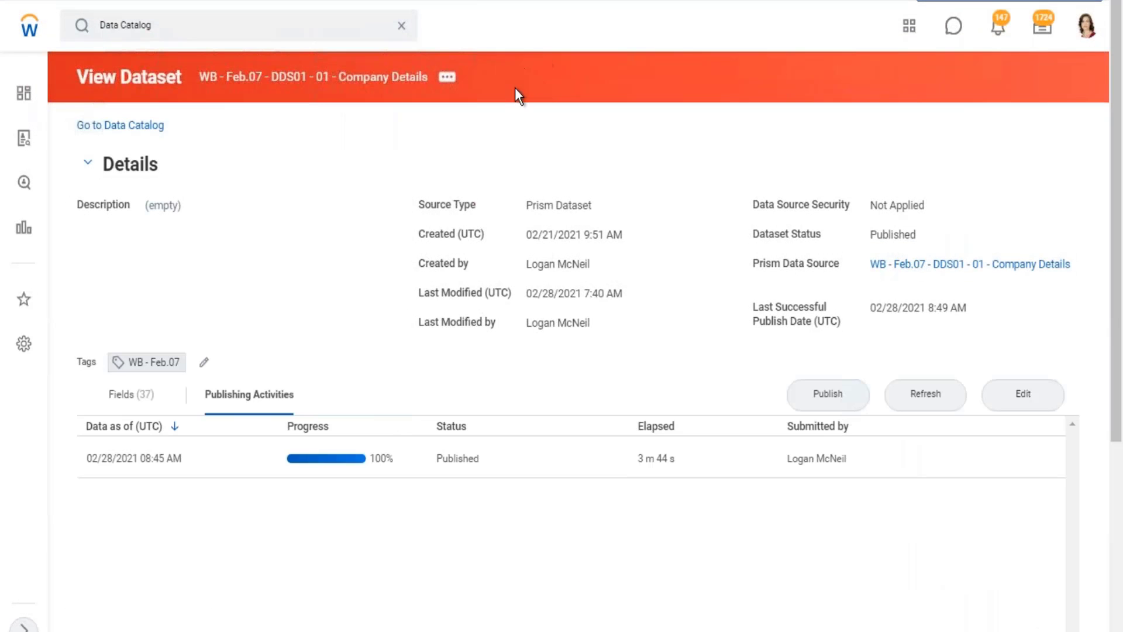
# Start creating a publish schedule for the Company Details dataset, and return to the Excel notes.
pyautogui.click(450, 78)
pyautogui.moveTo(516, 158)
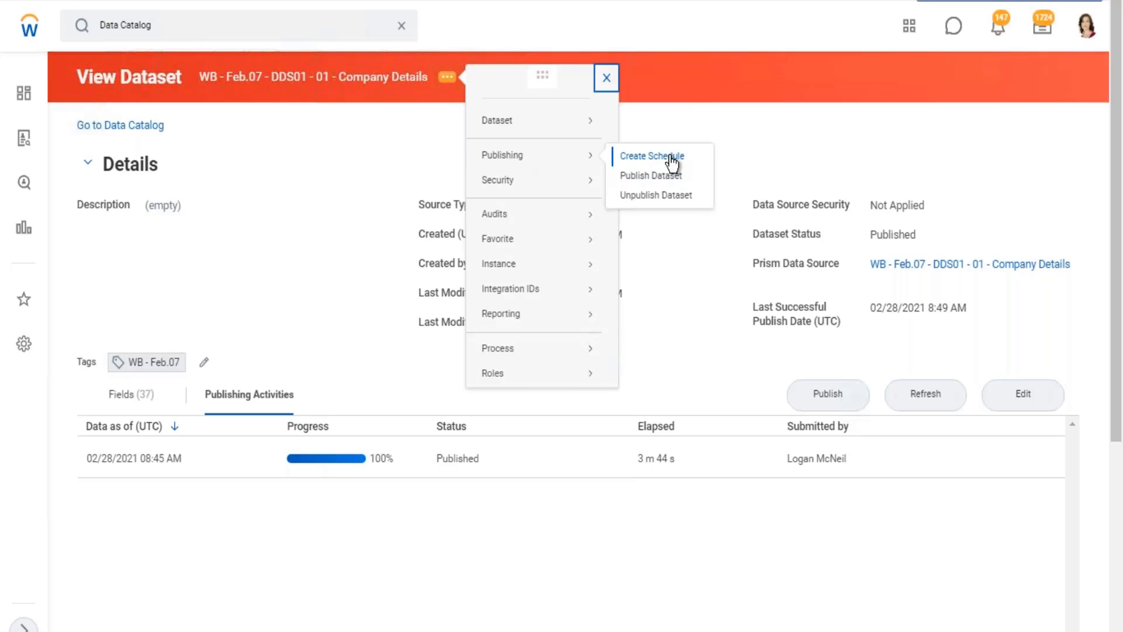
pyautogui.click(825, 83)
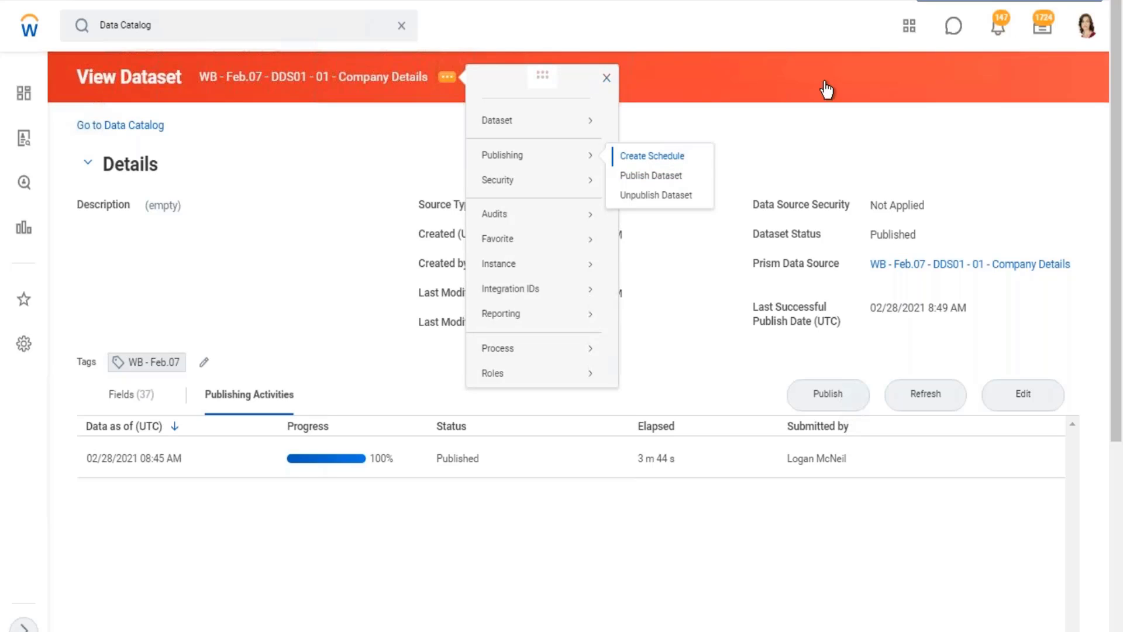
pyautogui.click(1050, 1)
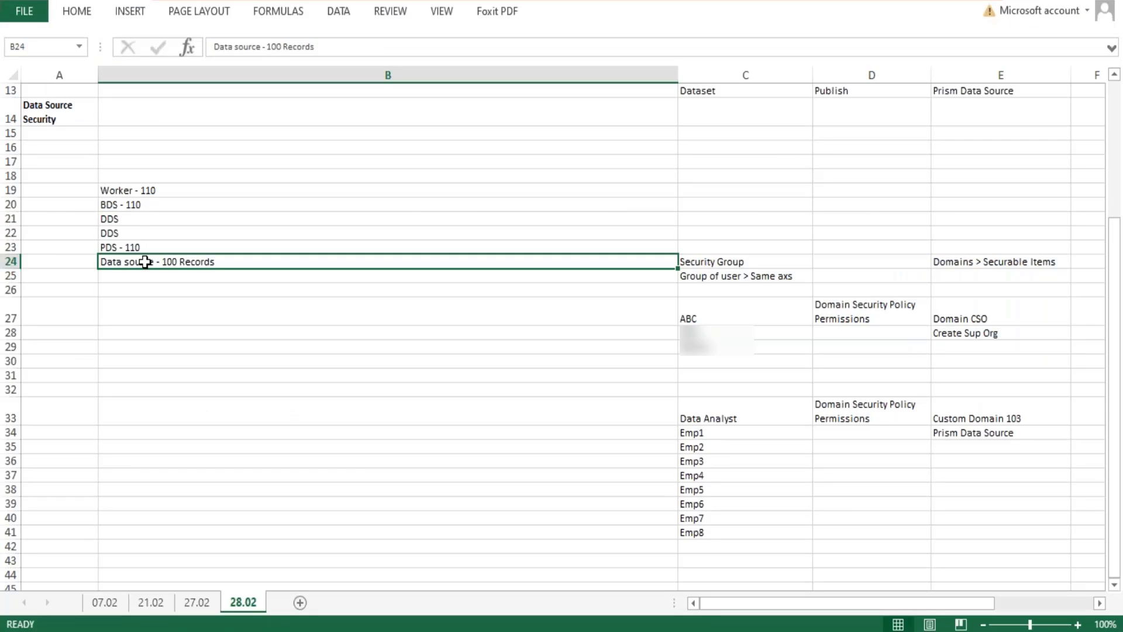
# Highlight the PDS entry in B23 and the Data source entry in B24 to relate the two.
pyautogui.doubleClick(121, 246)
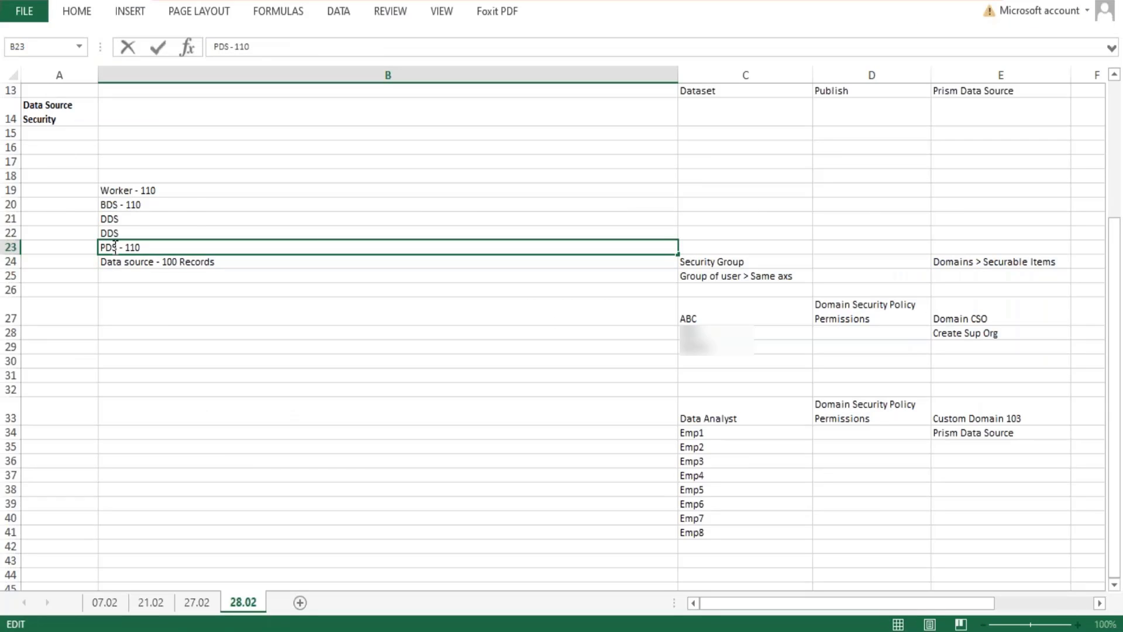
pyautogui.moveTo(117, 247); pyautogui.dragTo(91, 245)
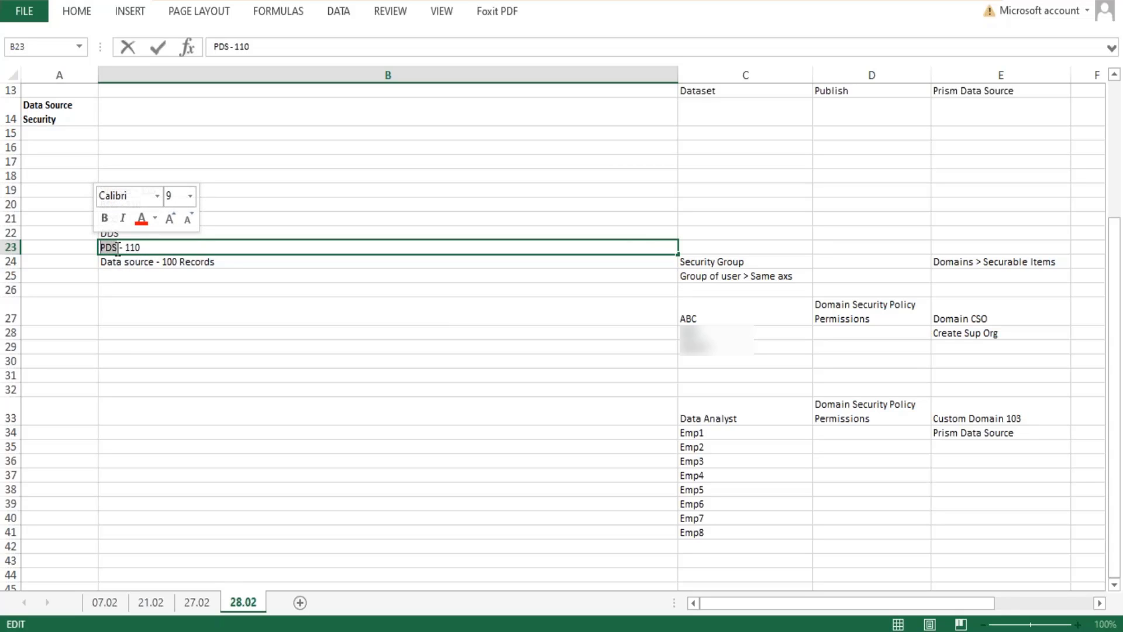
pyautogui.click(118, 248)
pyautogui.moveTo(141, 248); pyautogui.dragTo(100, 262)
pyautogui.click(165, 261)
pyautogui.doubleClick(169, 262)
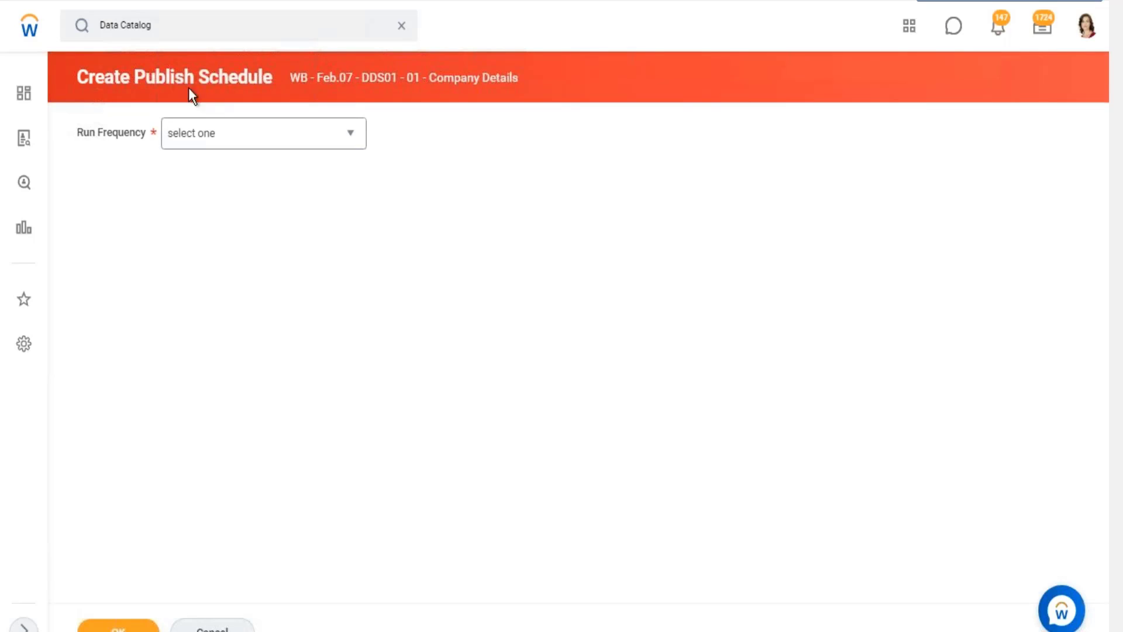
# In Workday, set the publish schedule's run frequency to Weekly Recurrence and continue to the schedule criteria.
pyautogui.moveTo(147, 69); pyautogui.dragTo(249, 79)
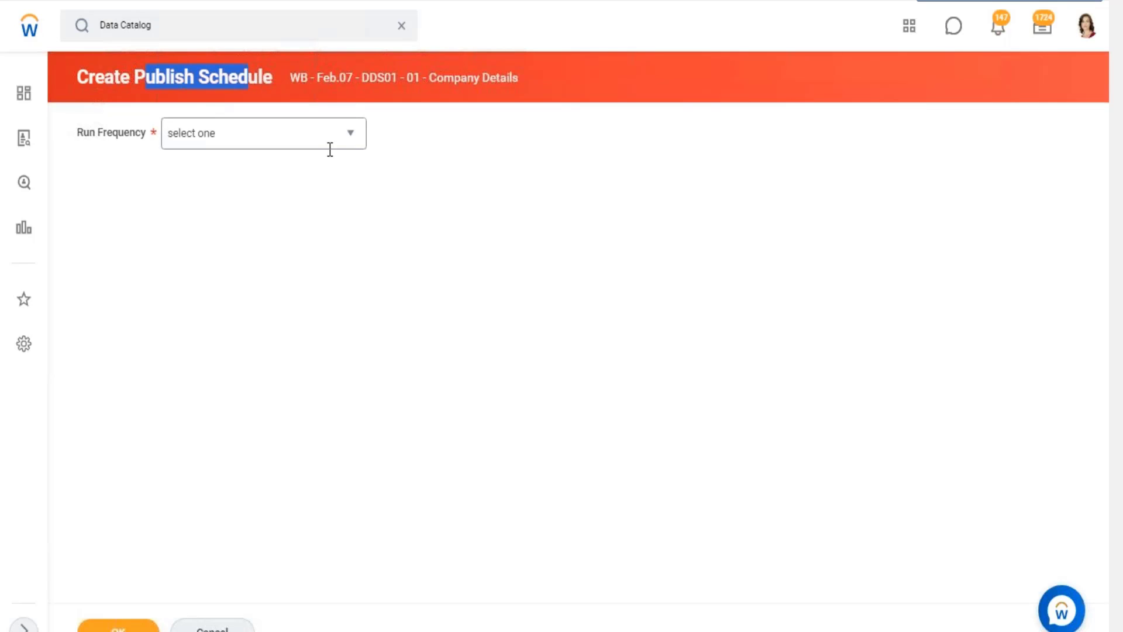
pyautogui.click(351, 140)
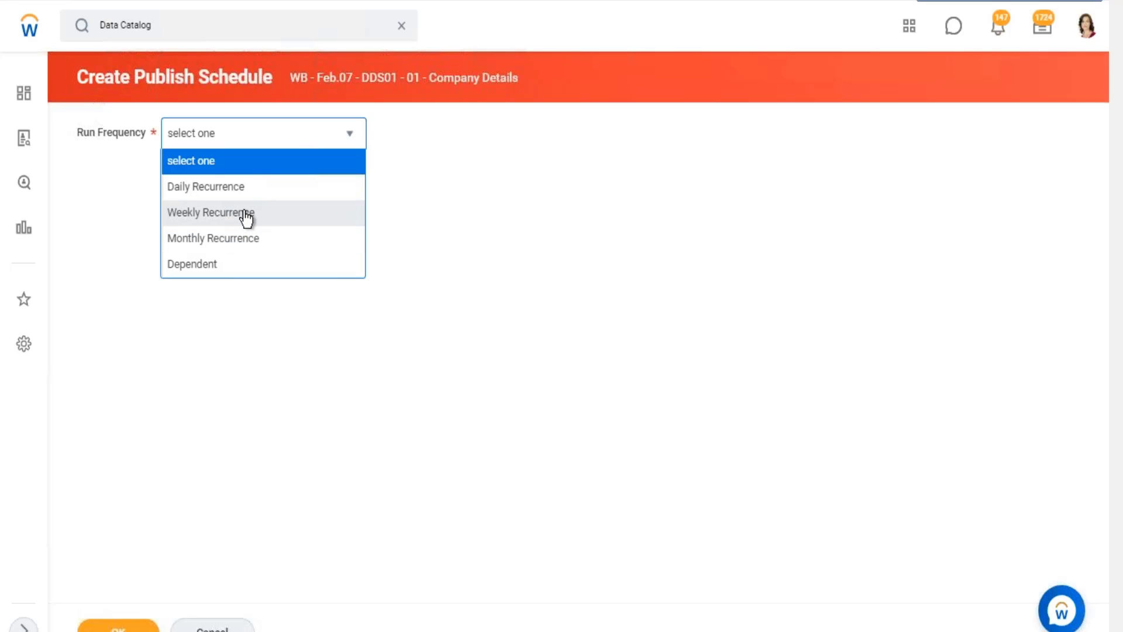
pyautogui.click(241, 215)
pyautogui.click(119, 628)
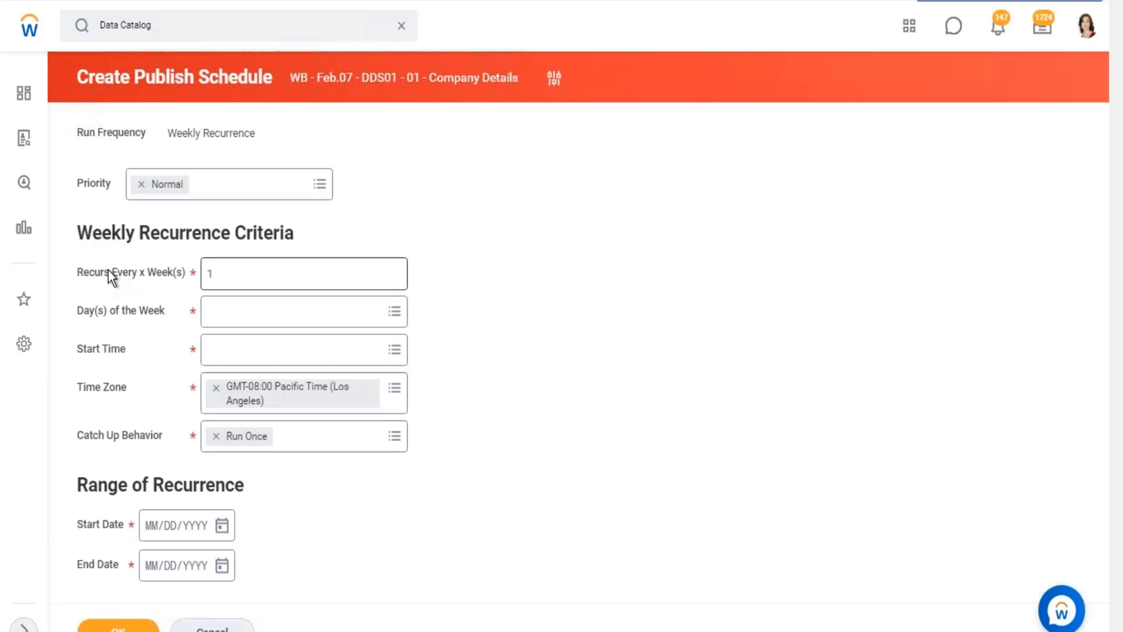
# Set the publish schedule to recur every 2 weeks on Saturday.
pyautogui.moveTo(158, 269); pyautogui.dragTo(195, 278)
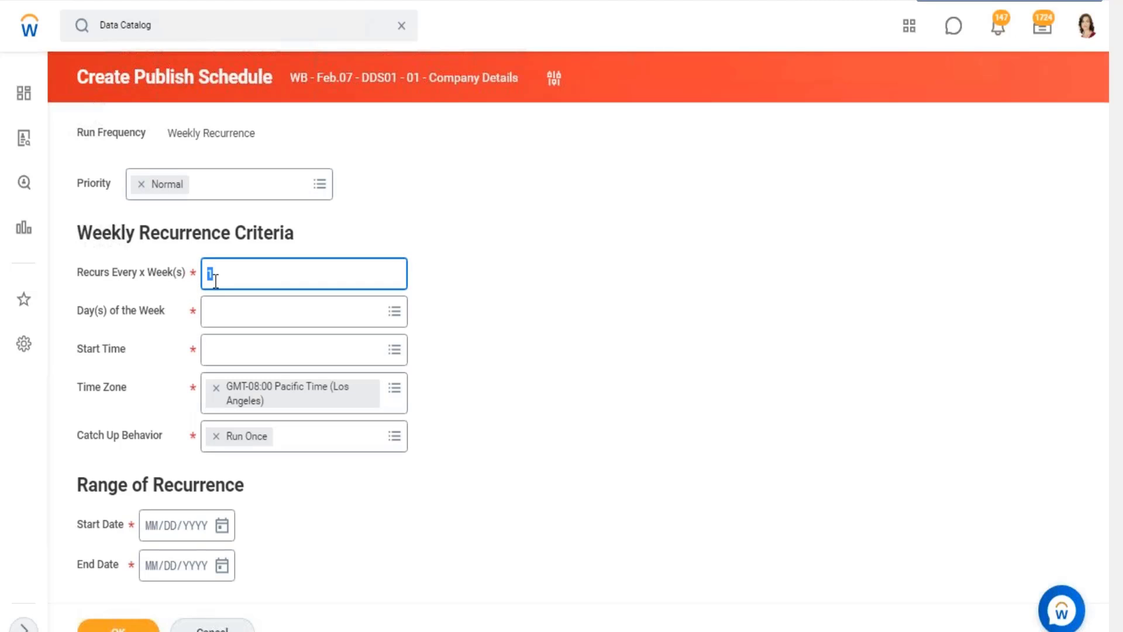
pyautogui.write('2')
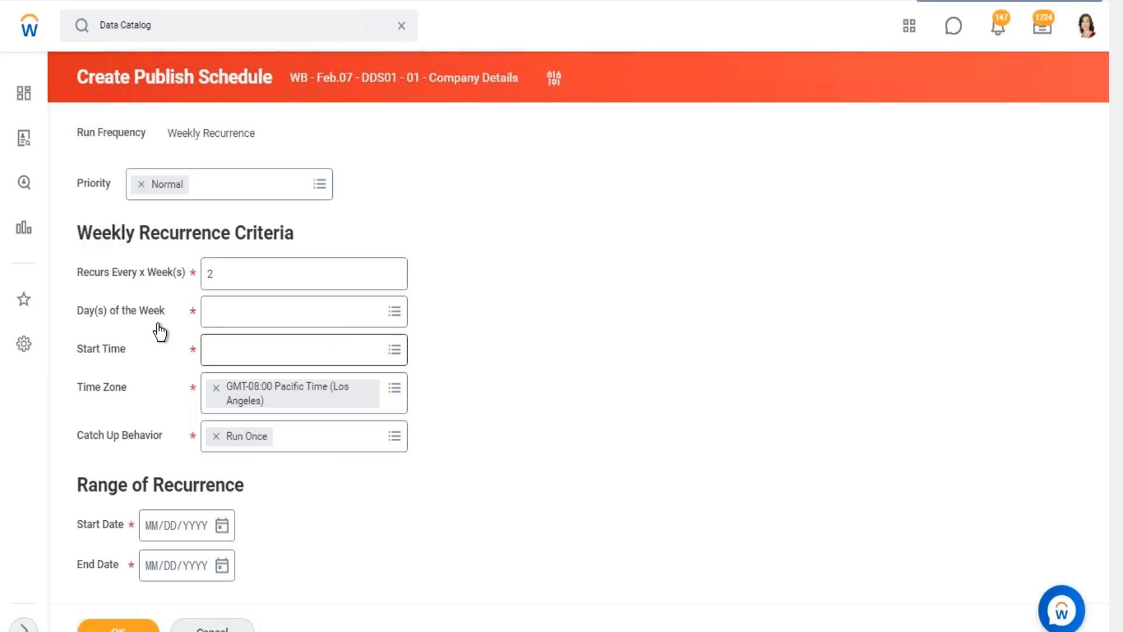
pyautogui.moveTo(78, 310); pyautogui.dragTo(171, 308)
pyautogui.click(393, 312)
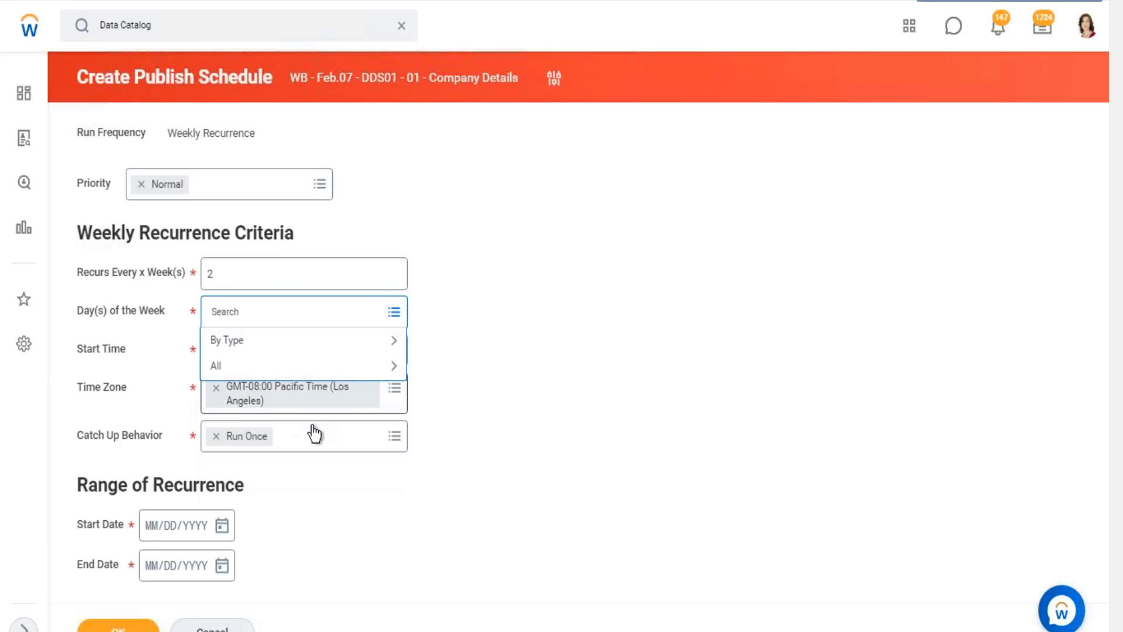
pyautogui.click(221, 365)
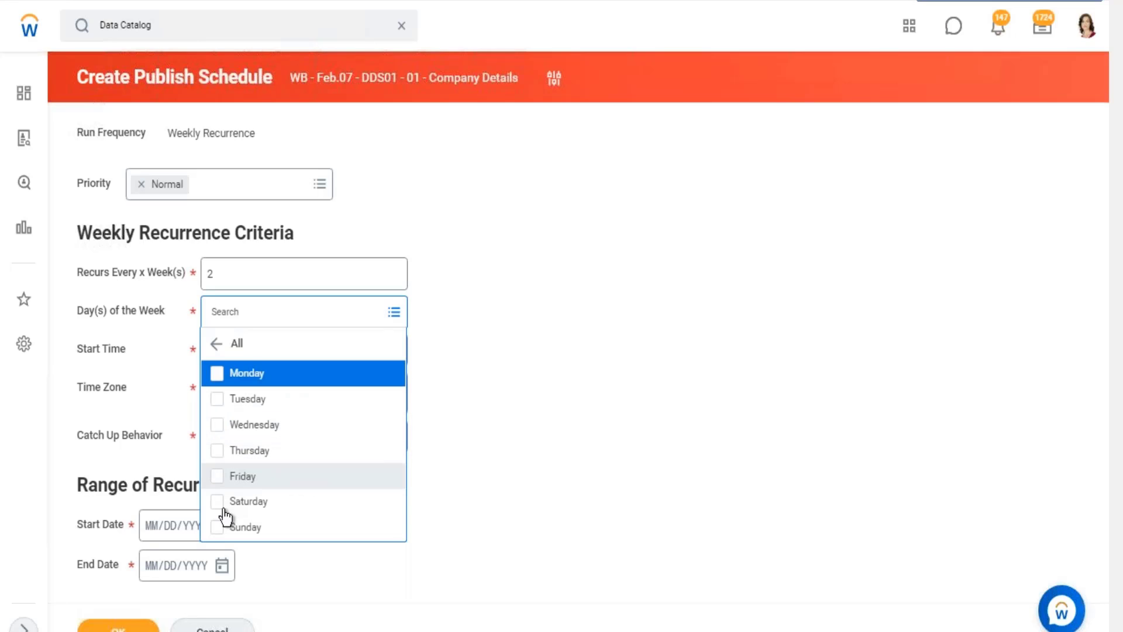
pyautogui.click(547, 427)
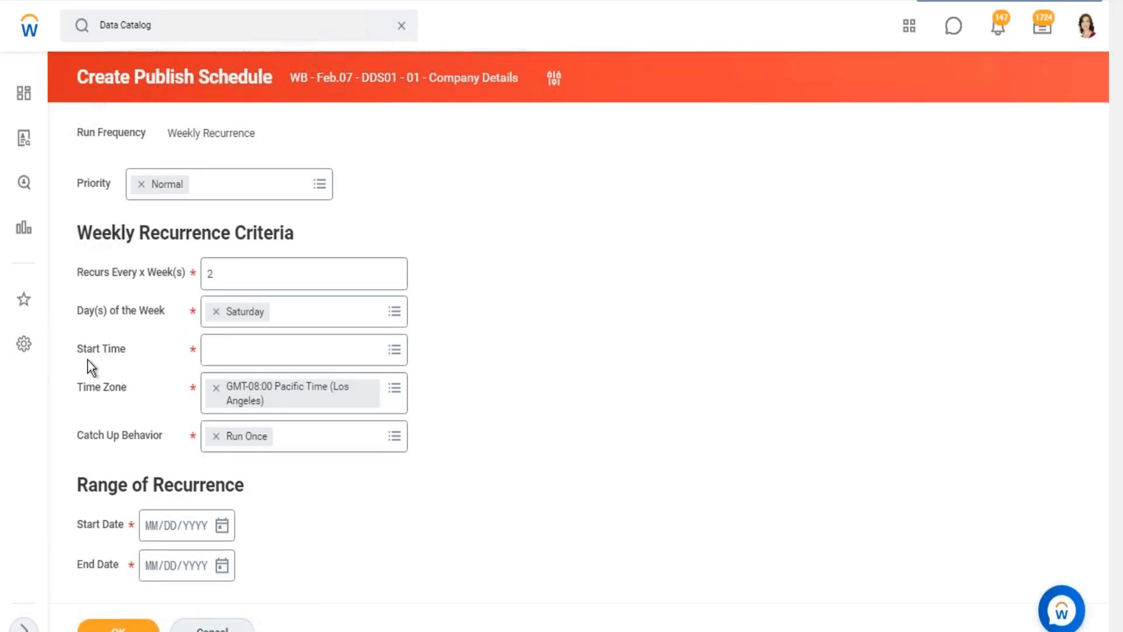
# Review the start time, time zone, catch-up behavior and date range fields, and the available priority options.
pyautogui.moveTo(93, 350); pyautogui.dragTo(110, 387)
pyautogui.moveTo(98, 435); pyautogui.dragTo(134, 436)
pyautogui.moveTo(78, 524); pyautogui.dragTo(88, 565)
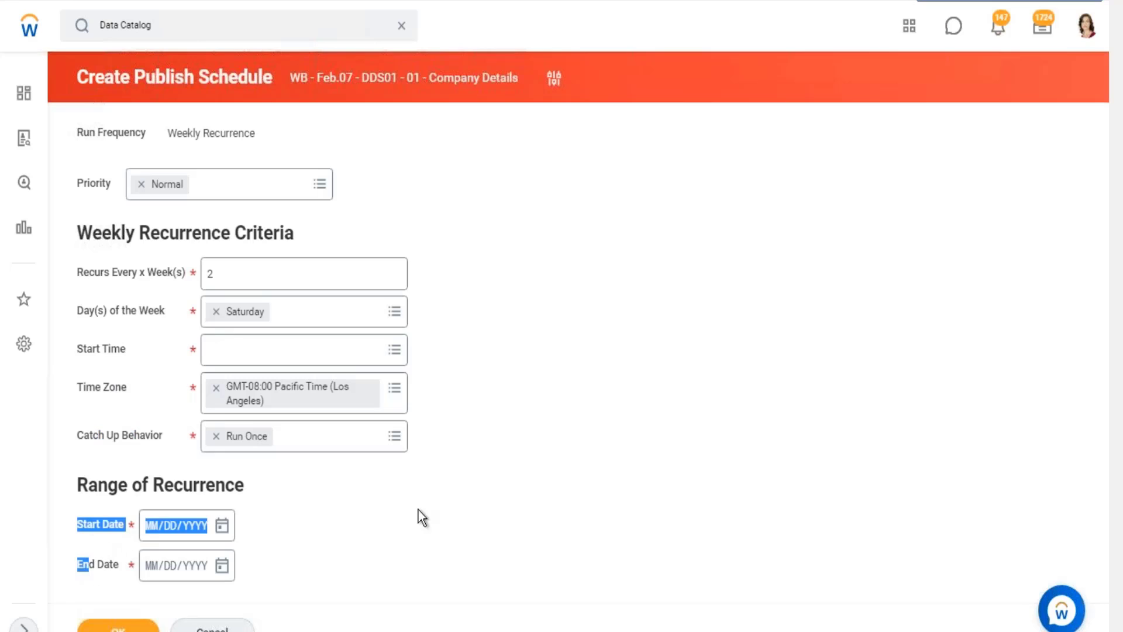
pyautogui.doubleClick(99, 182)
pyautogui.click(321, 186)
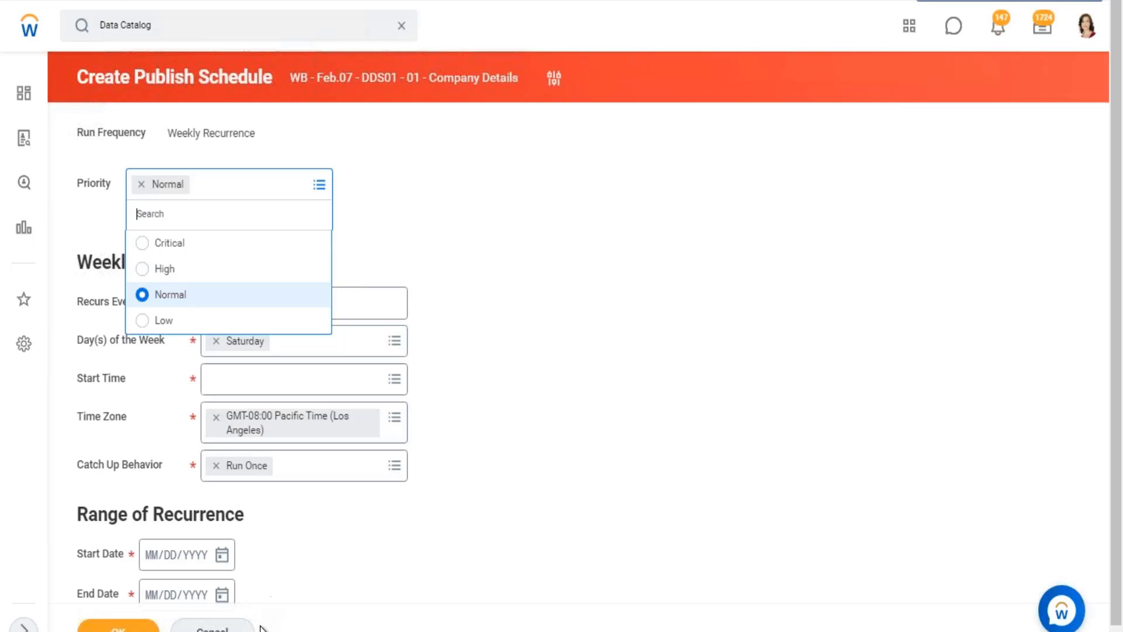
# Cancel the unfinished publish schedule and discard its changes.
pyautogui.click(226, 630)
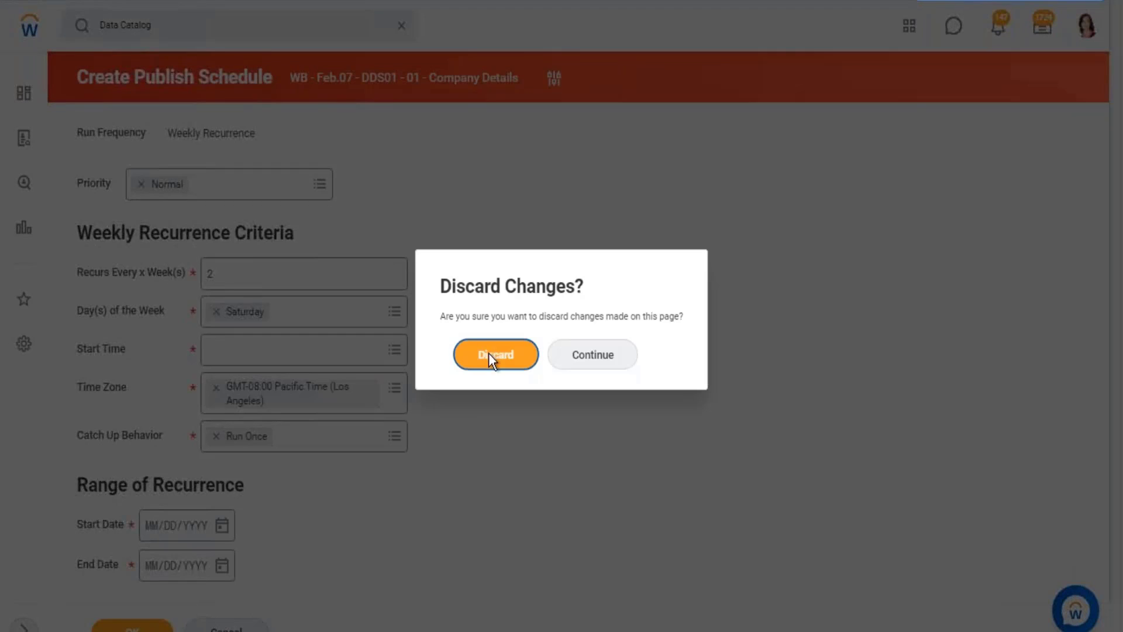
pyautogui.press('Return')
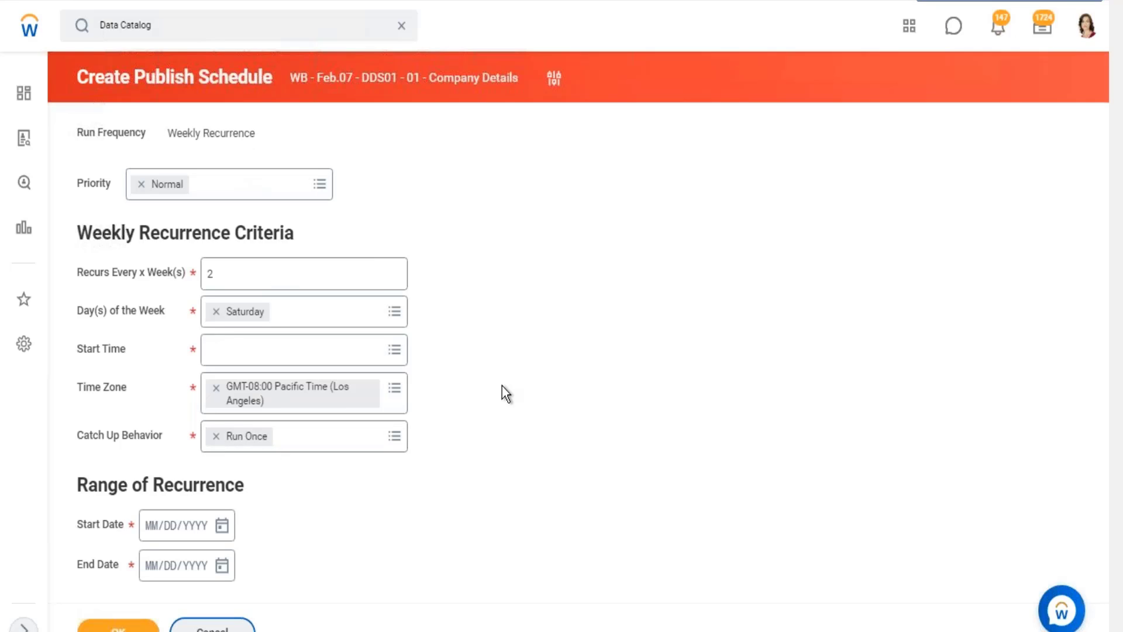
pyautogui.click(212, 626)
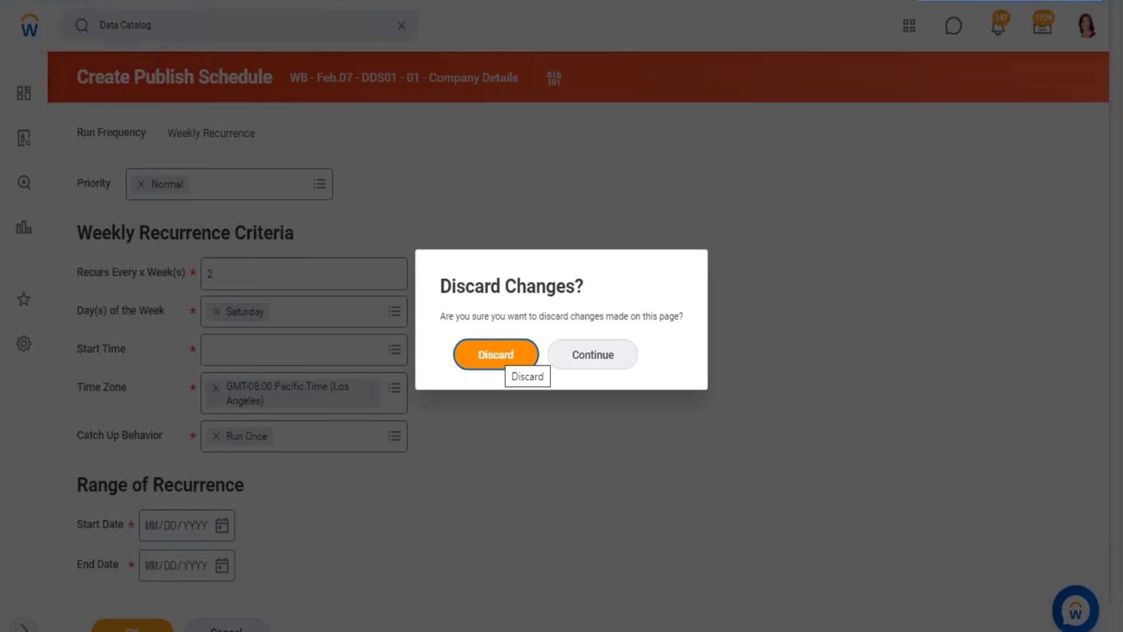
pyautogui.click(505, 365)
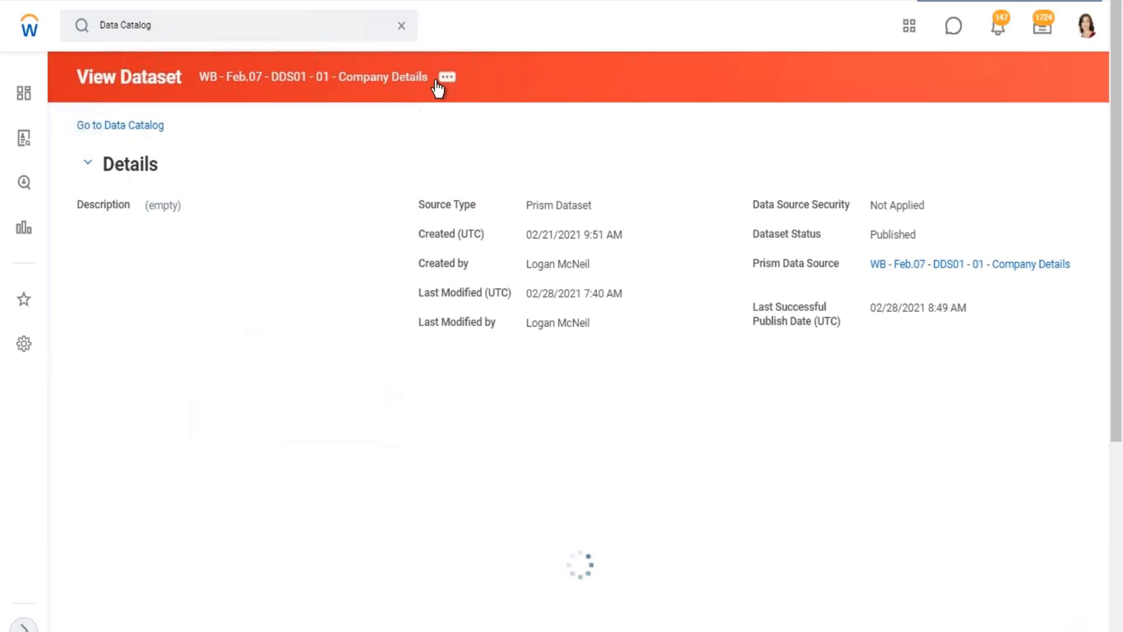
# Start a new publish schedule for the Company Details dataset, and switch back to the Excel notes.
pyautogui.click(451, 80)
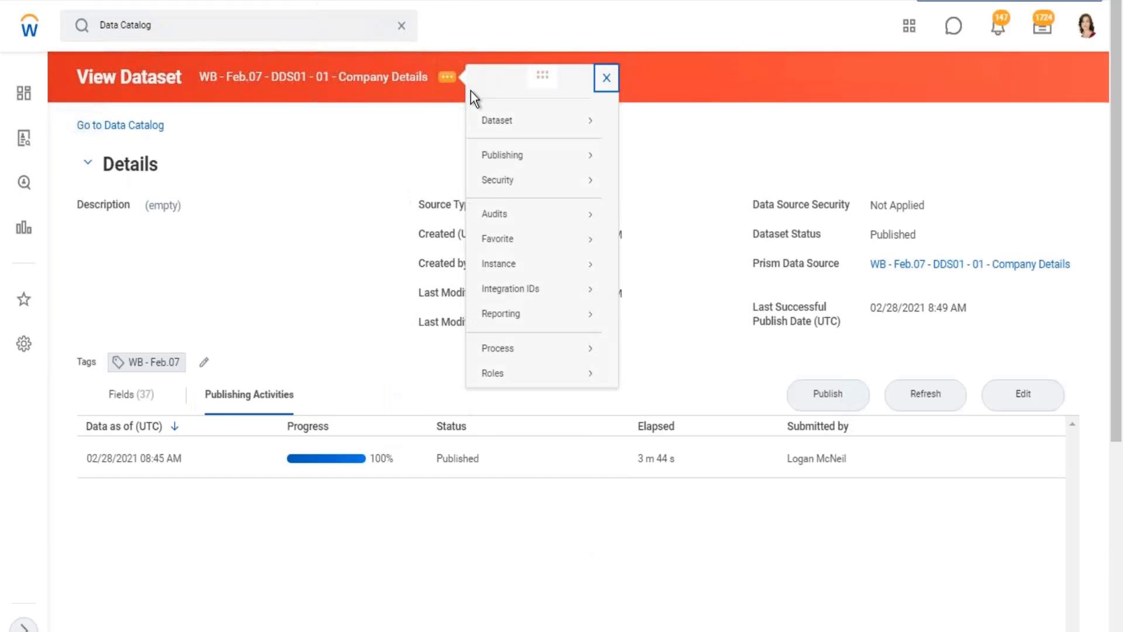
pyautogui.click(622, 156)
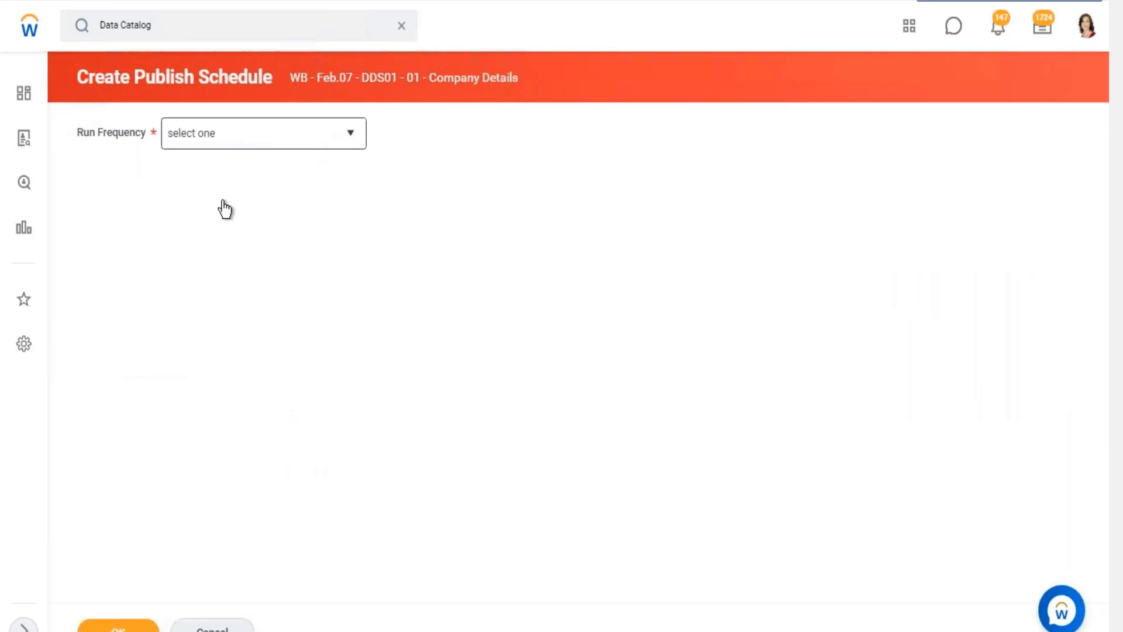
pyautogui.click(208, 274)
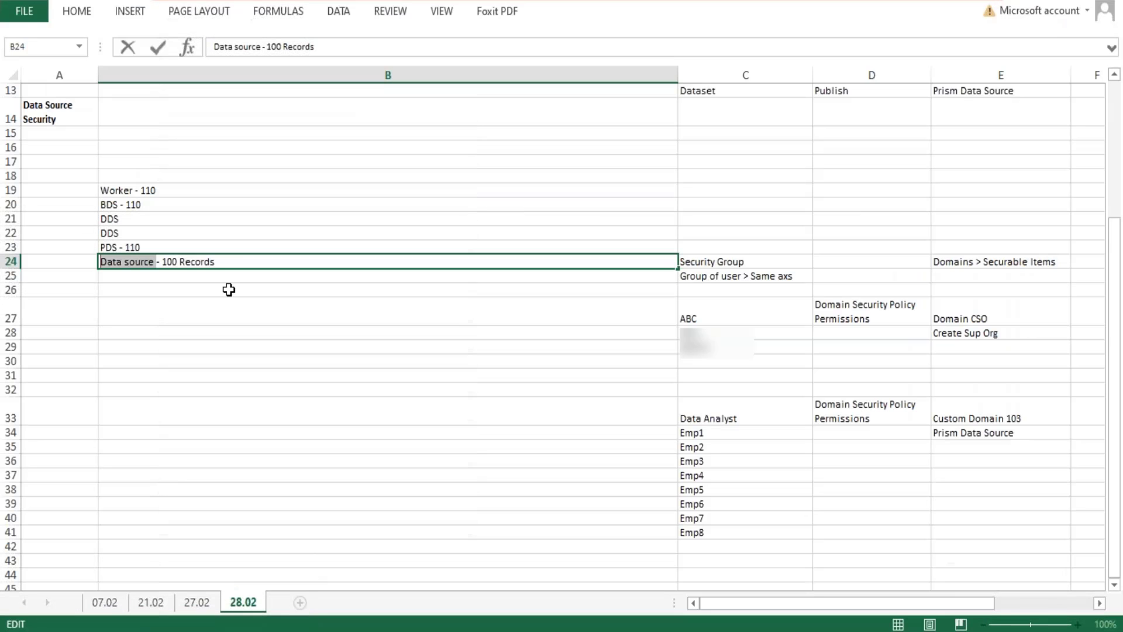
# Highlight the whole PDS entry in cell B23.
pyautogui.click(148, 244)
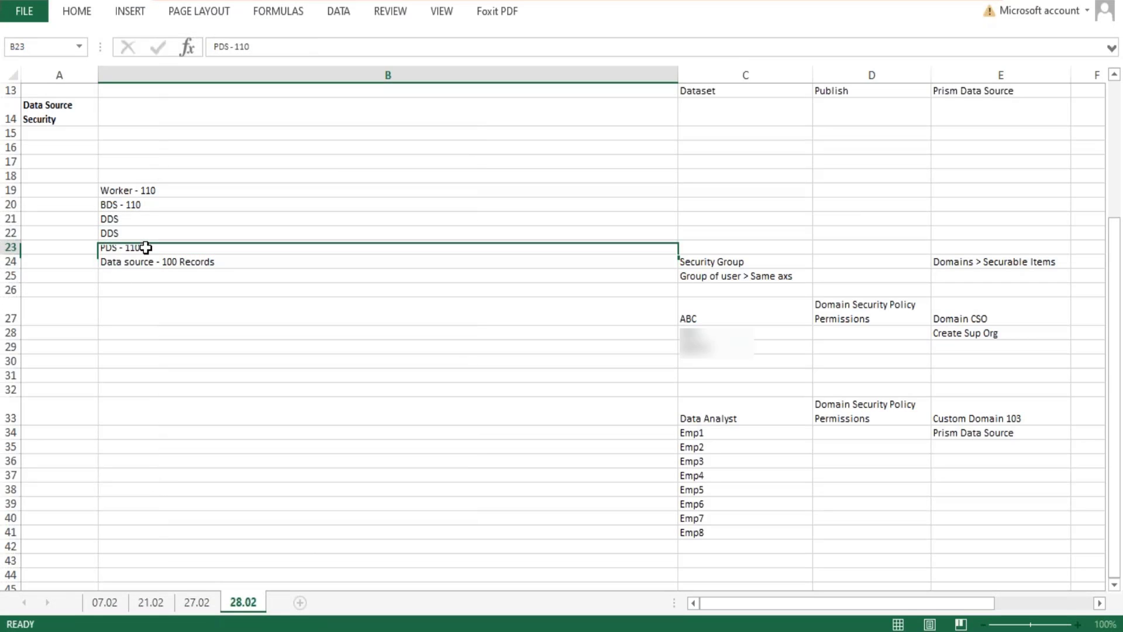
pyautogui.doubleClick(146, 246)
pyautogui.moveTo(145, 247); pyautogui.dragTo(97, 252)
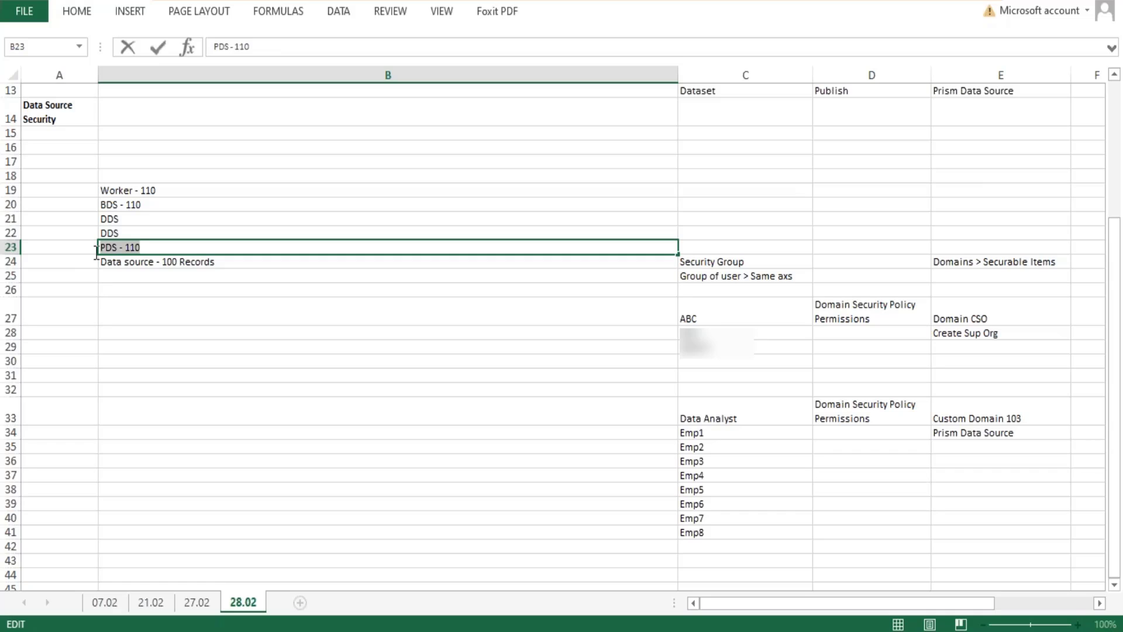
# Compare the Worker entry in B19 with the BDS entry in B20, highlighting the BDS text.
pyautogui.click(245, 189)
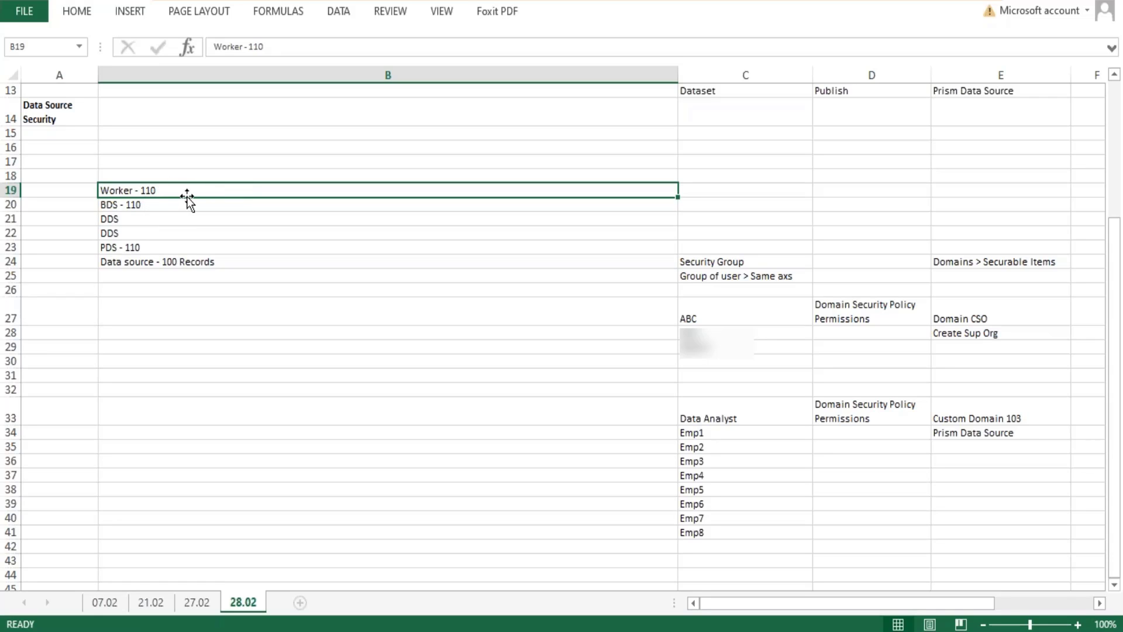
pyautogui.doubleClick(128, 211)
pyautogui.click(150, 205)
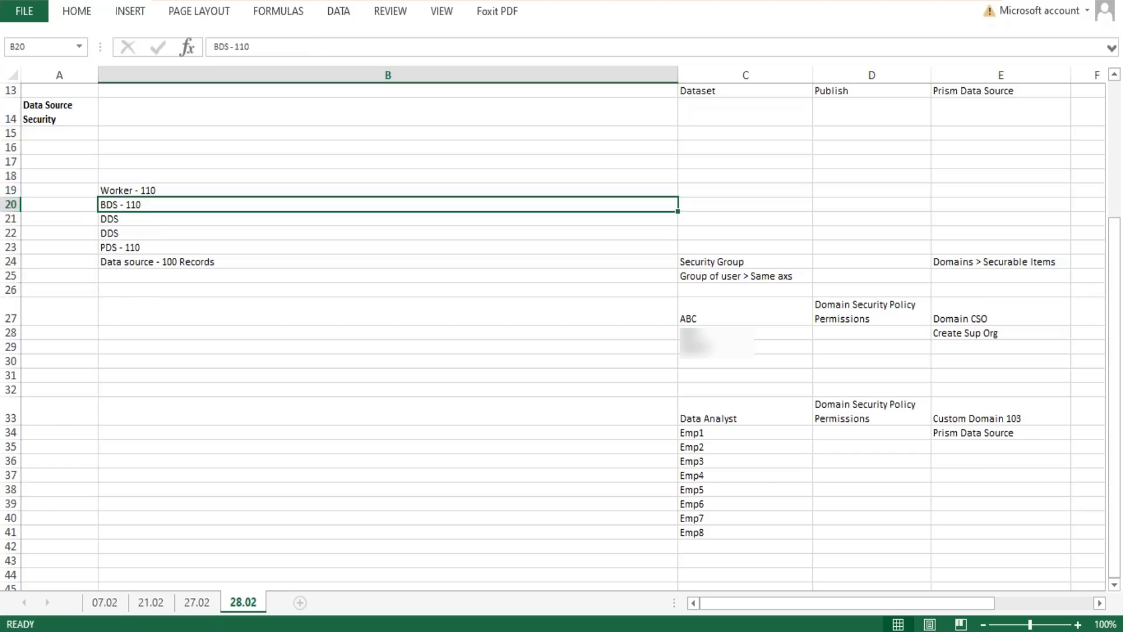
pyautogui.doubleClick(141, 205)
pyautogui.moveTo(141, 205); pyautogui.dragTo(96, 204)
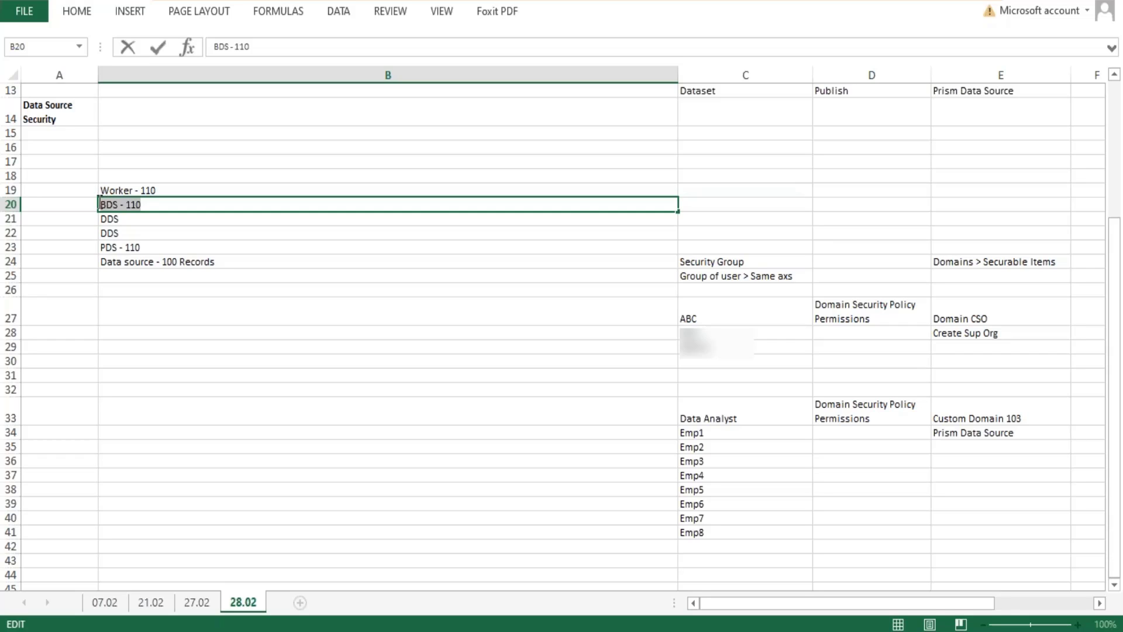
pyautogui.click(181, 190)
pyautogui.click(155, 206)
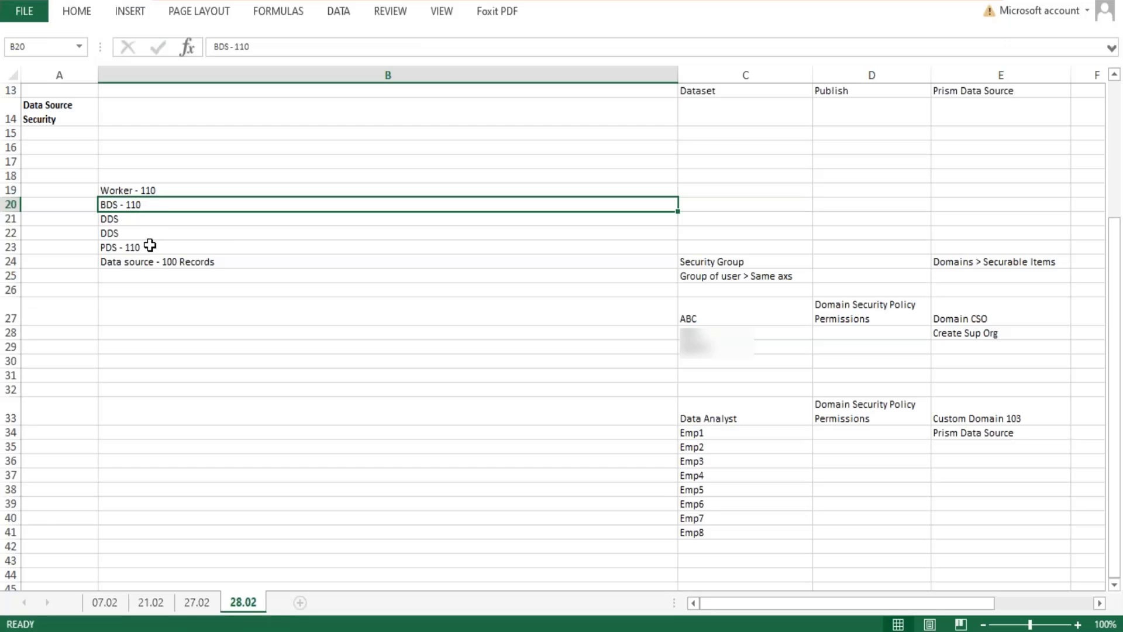
# Point out the PDS entry in B23, switch to the Workday publish schedule and browse its Dependency options by type.
pyautogui.click(150, 246)
pyautogui.doubleClick(150, 245)
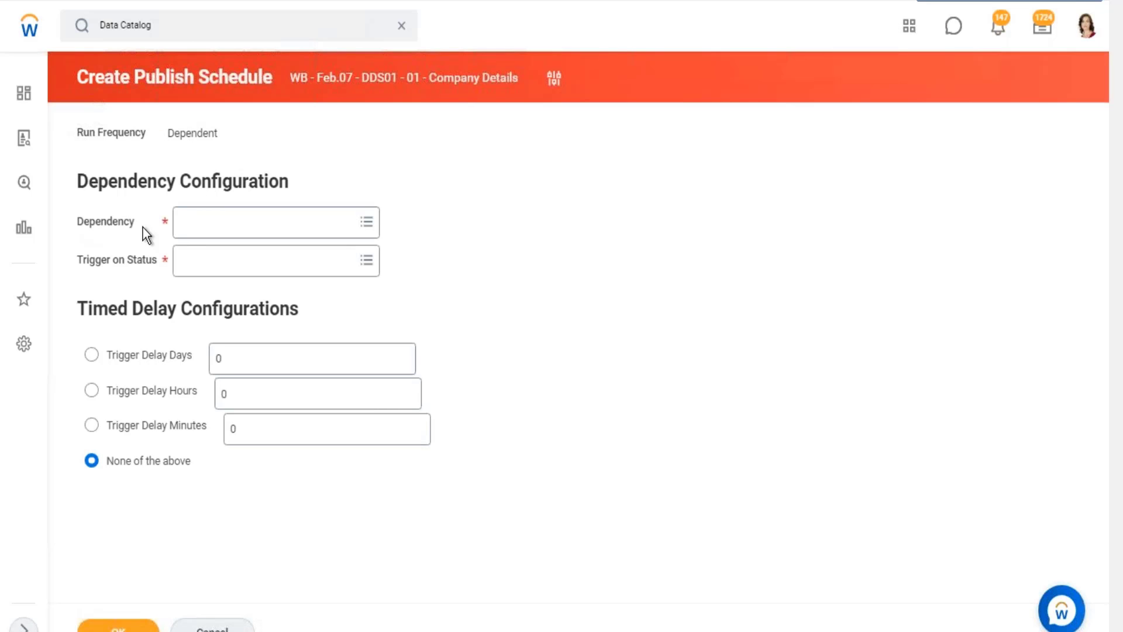
pyautogui.click(364, 221)
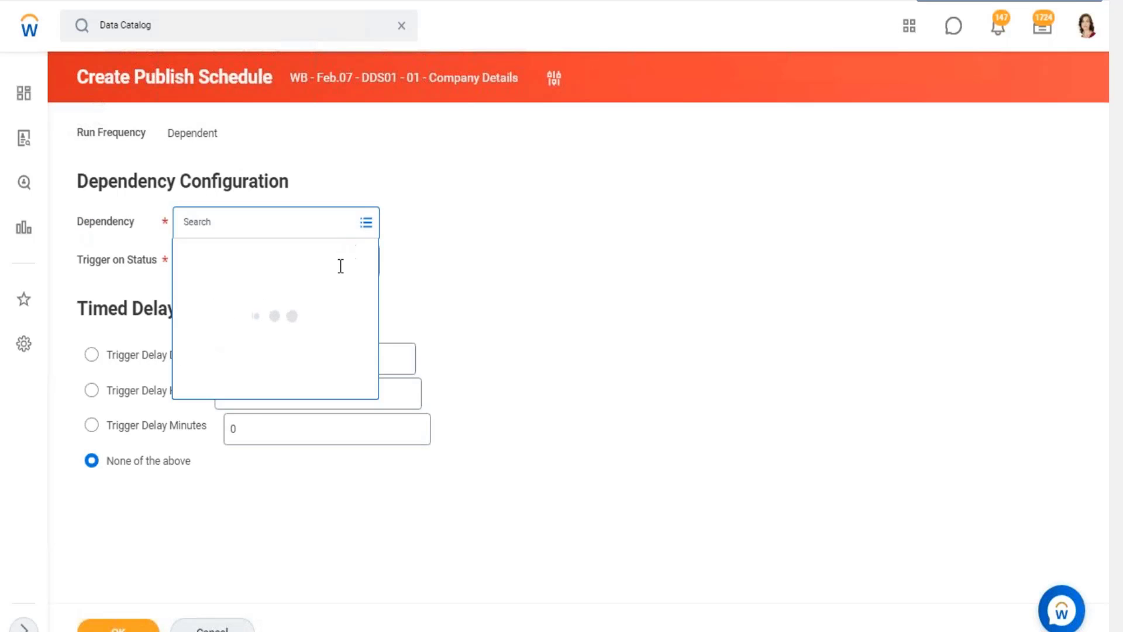
pyautogui.click(242, 255)
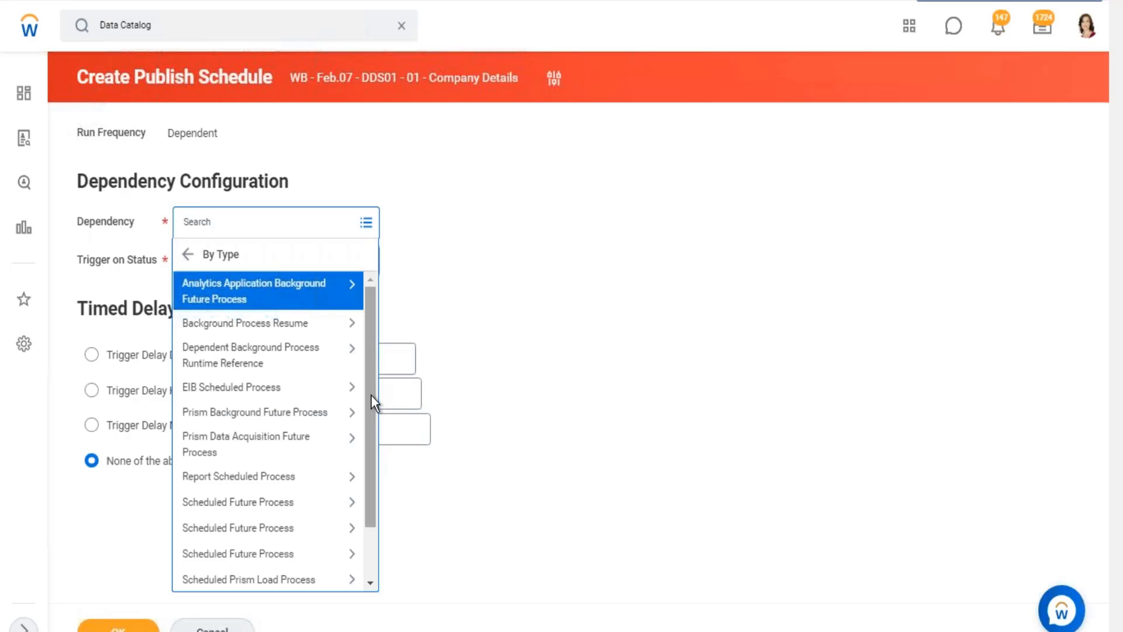
pyautogui.moveTo(372, 409); pyautogui.dragTo(375, 451)
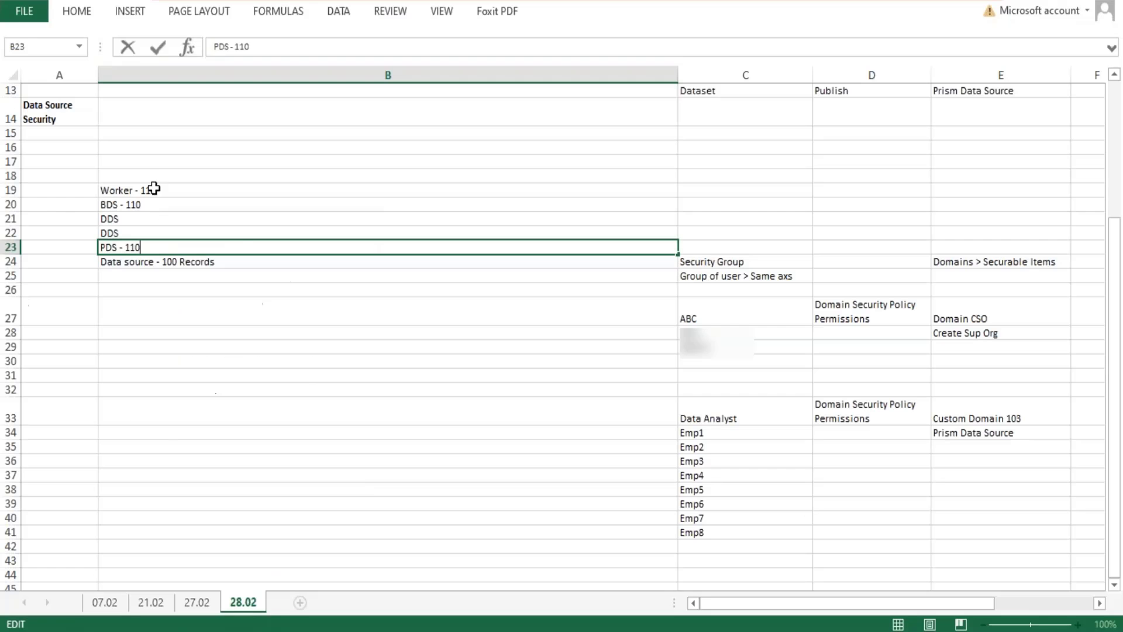
# Compare the BDS entry in B20 with the PDS entry in B23 of the Excel notes, highlighting the whole BDS text.
pyautogui.click(106, 203)
pyautogui.doubleClick(140, 204)
pyautogui.moveTo(140, 205); pyautogui.dragTo(92, 199)
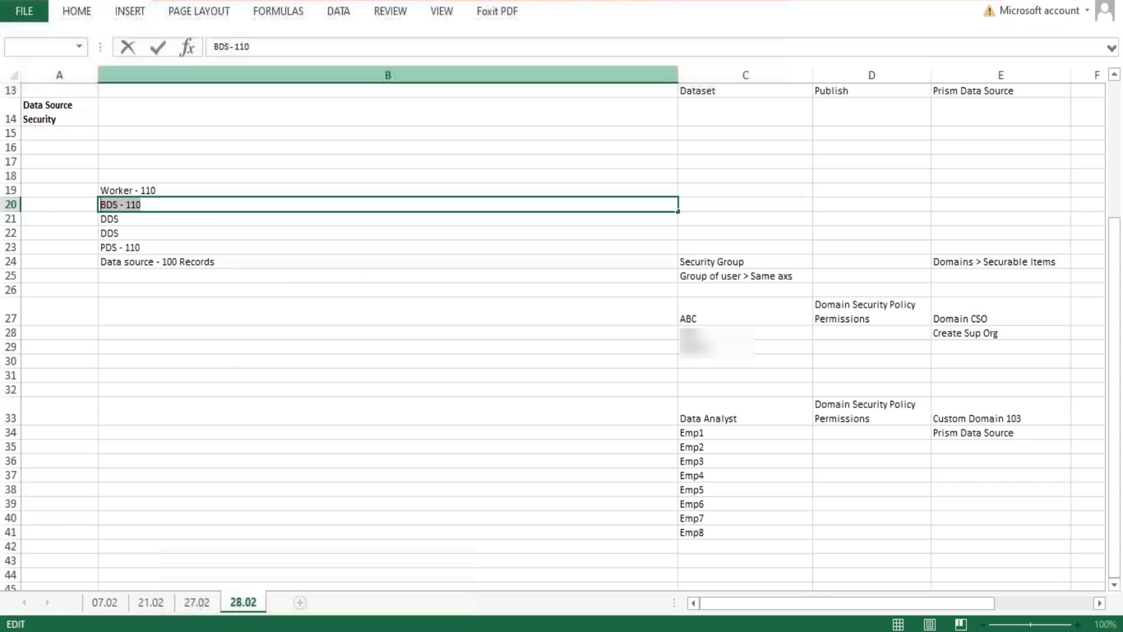
pyautogui.doubleClick(131, 246)
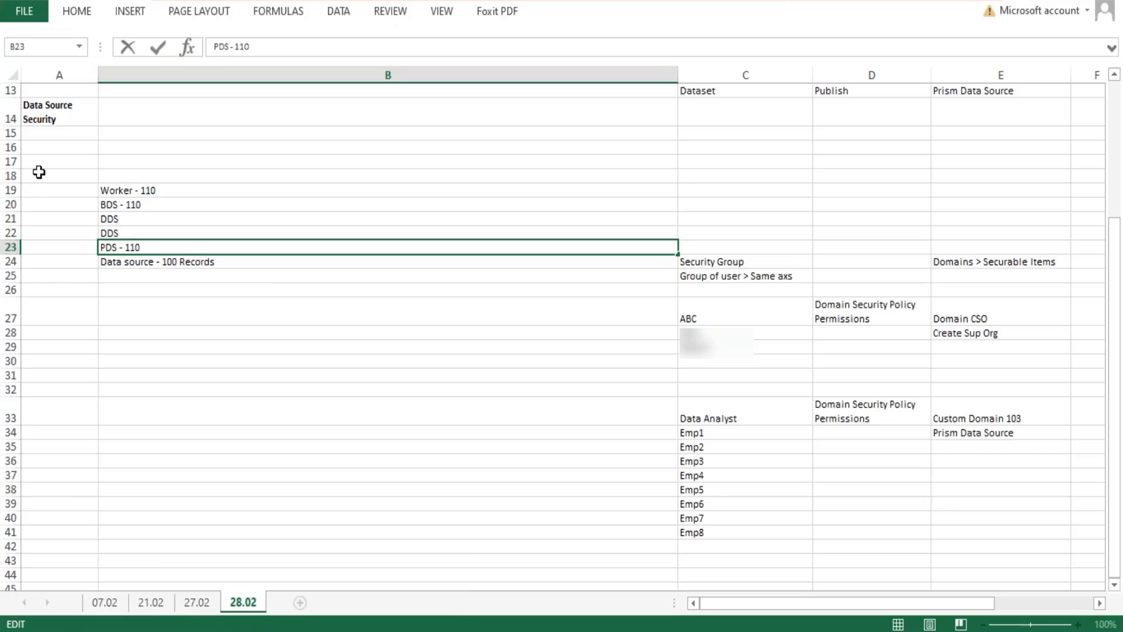
pyautogui.moveTo(37, 174); pyautogui.dragTo(39, 236)
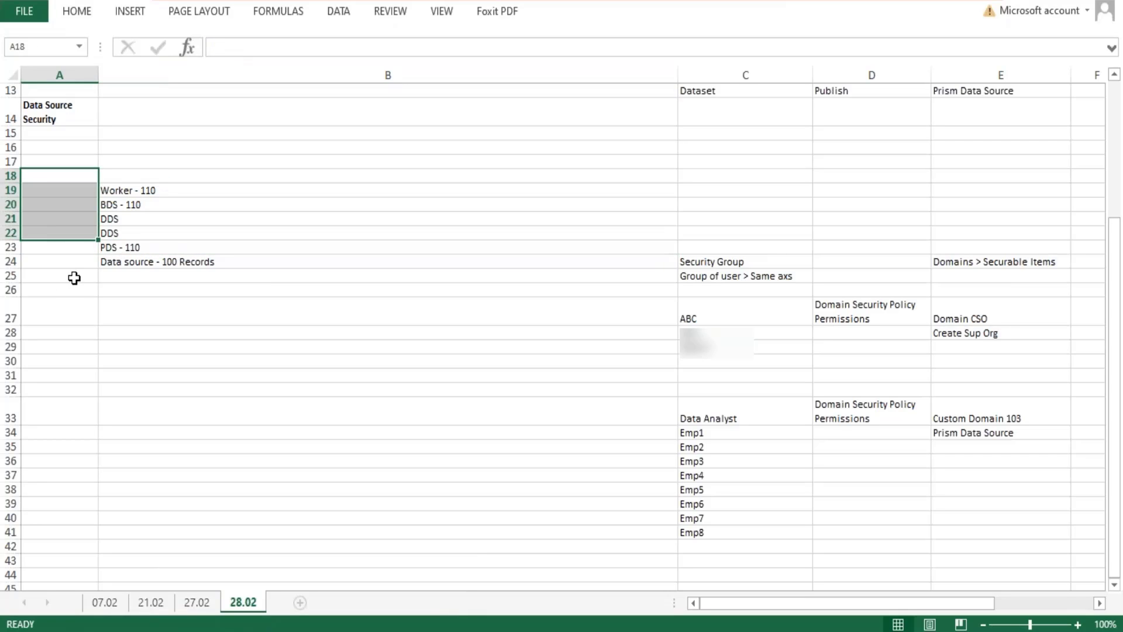
pyautogui.doubleClick(158, 204)
pyautogui.moveTo(158, 204); pyautogui.dragTo(95, 206)
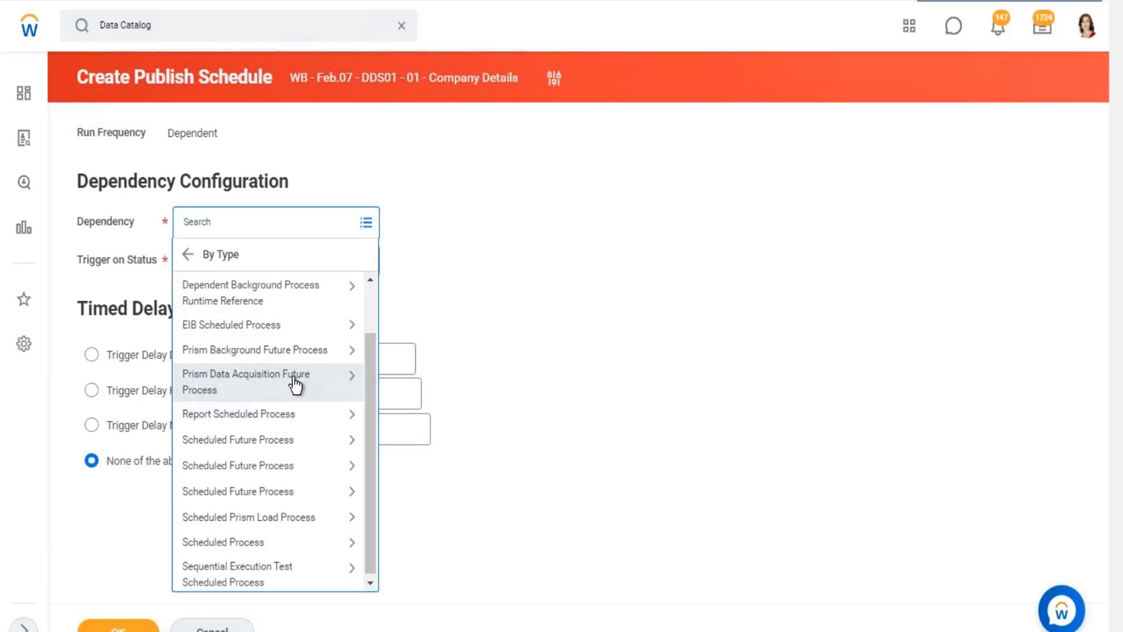
# Make the Workday publish schedule depend on the Prism data acquisition process Dataset Integration Schedule: 22-GMS-DataSet, triggered on status Completed.
pyautogui.click(297, 381)
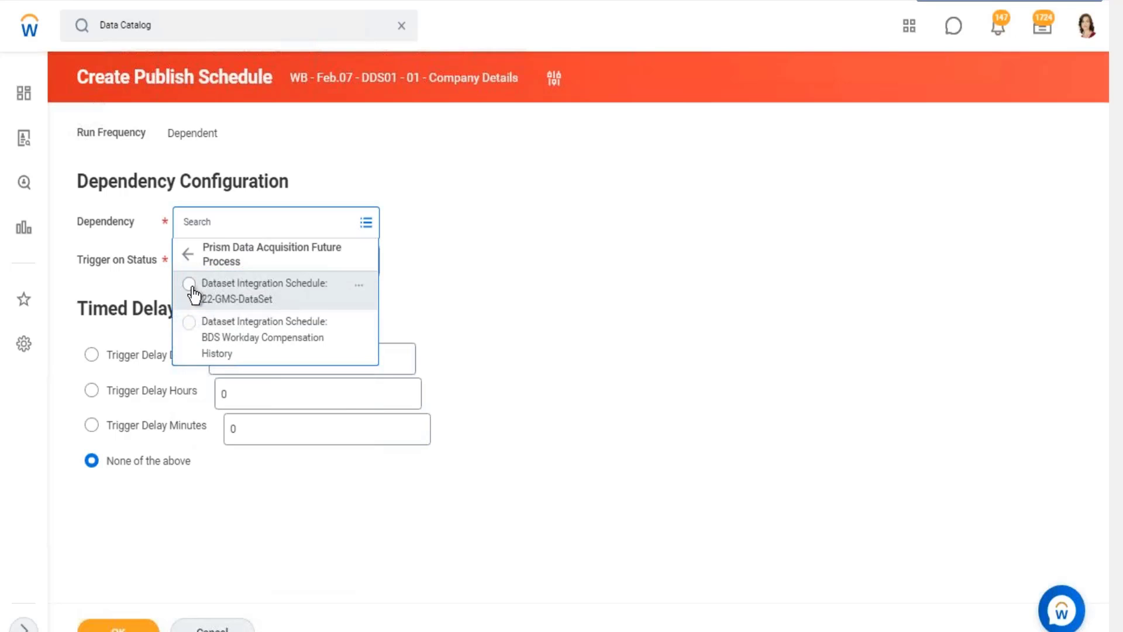
pyautogui.click(190, 286)
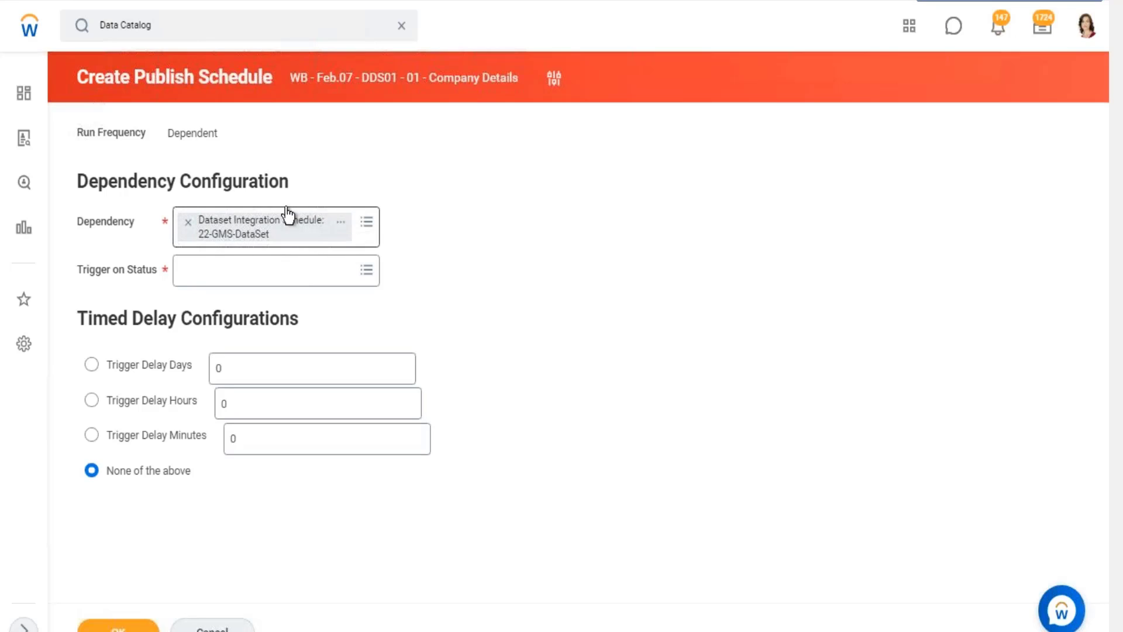
pyautogui.click(223, 276)
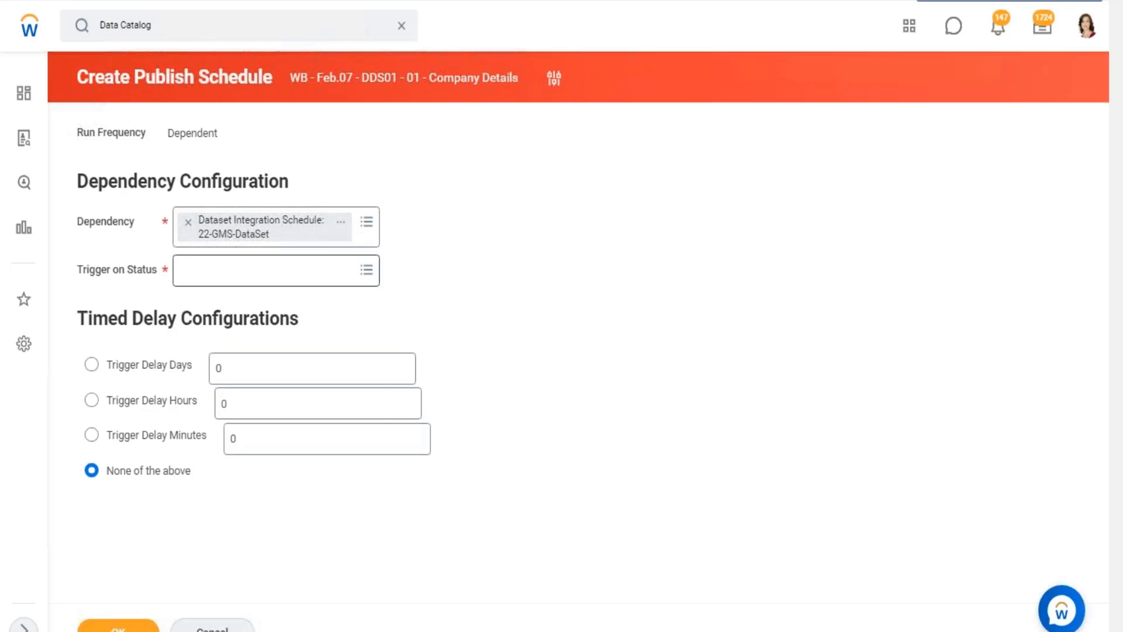
pyautogui.click(276, 268)
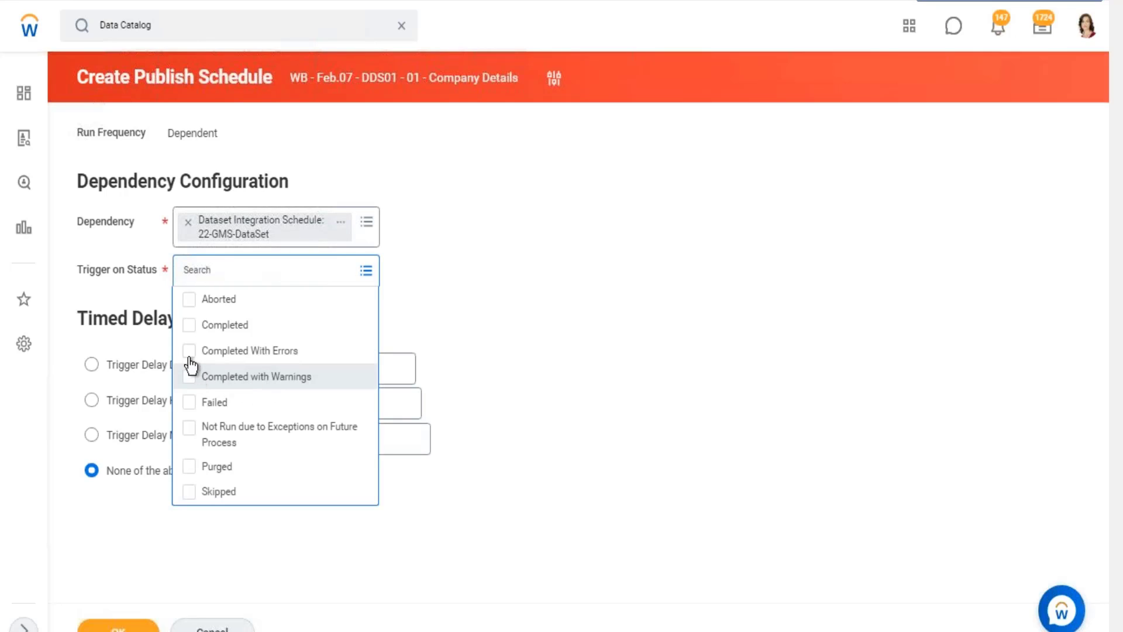
pyautogui.click(196, 325)
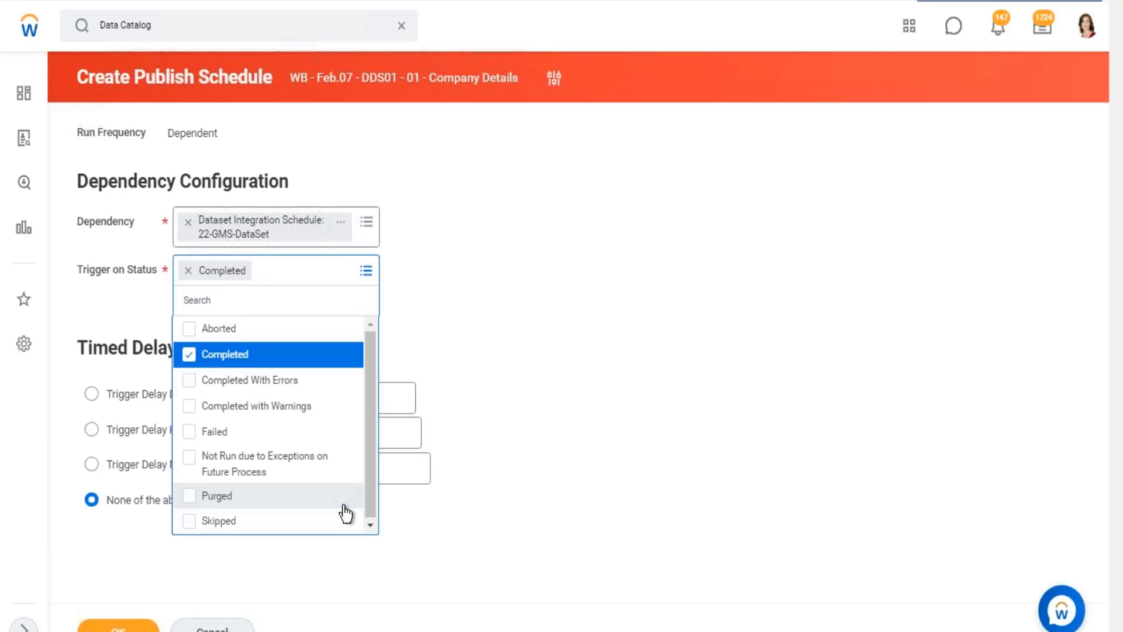
pyautogui.click(506, 339)
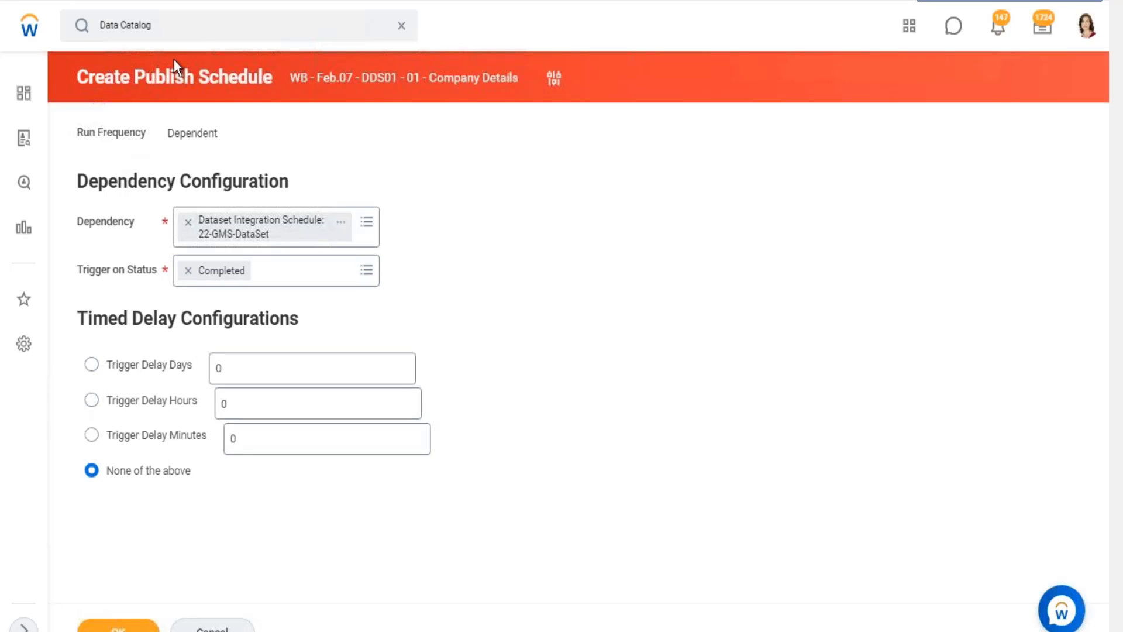
# Set the publish schedule's timed delay to Trigger Delay Hours with a value of 2.
pyautogui.moveTo(233, 74); pyautogui.dragTo(145, 76)
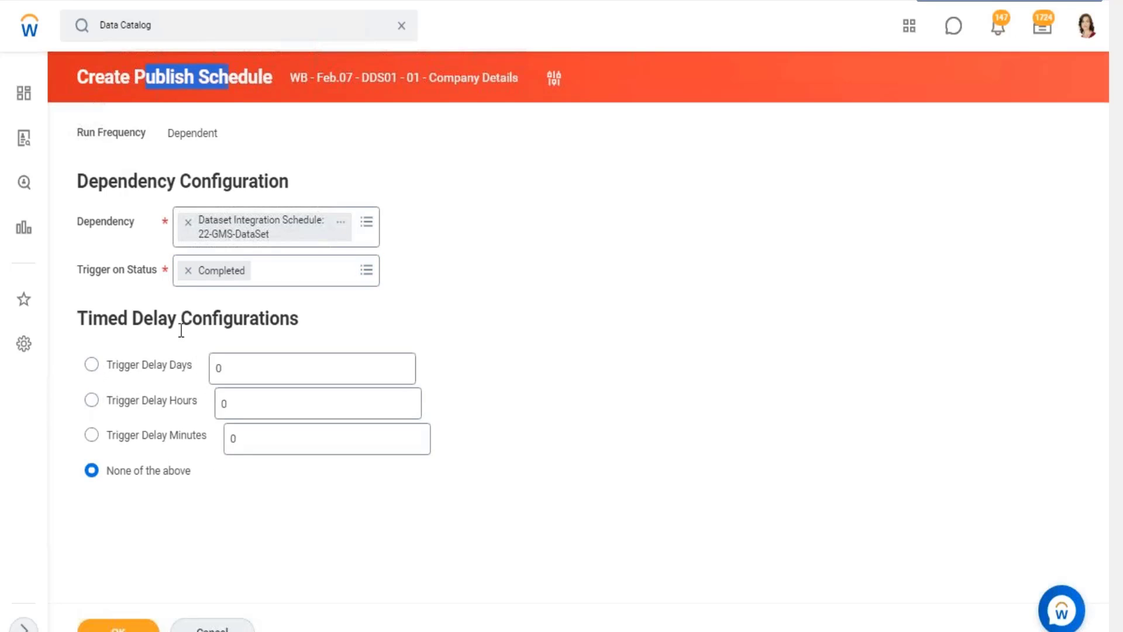
pyautogui.click(92, 400)
pyautogui.click(225, 410)
pyautogui.write('2')
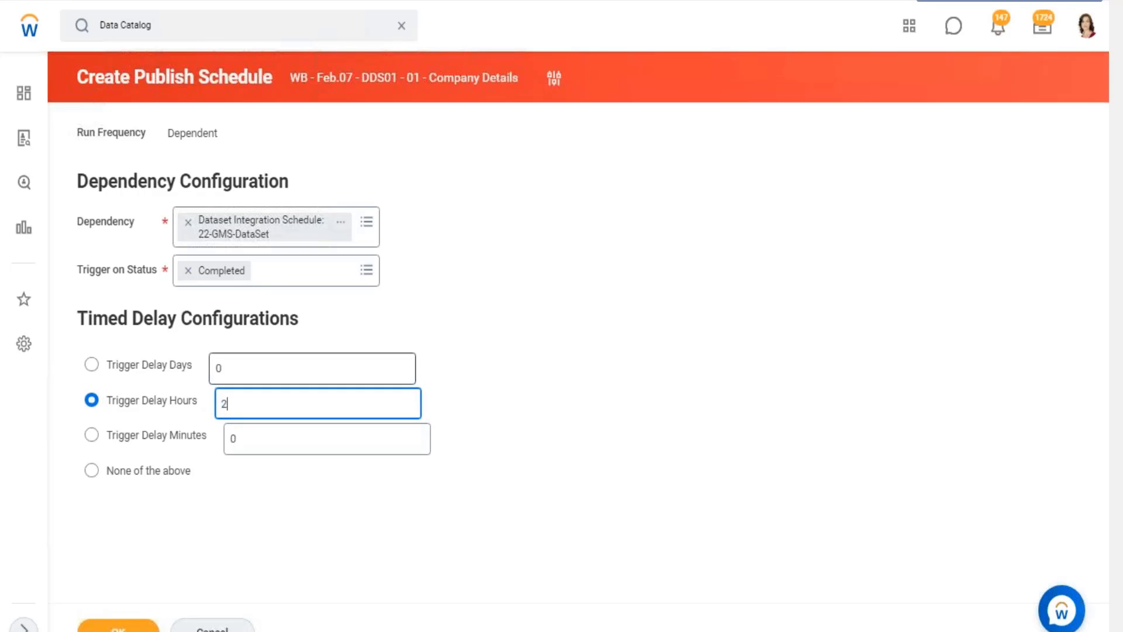
pyautogui.click(646, 377)
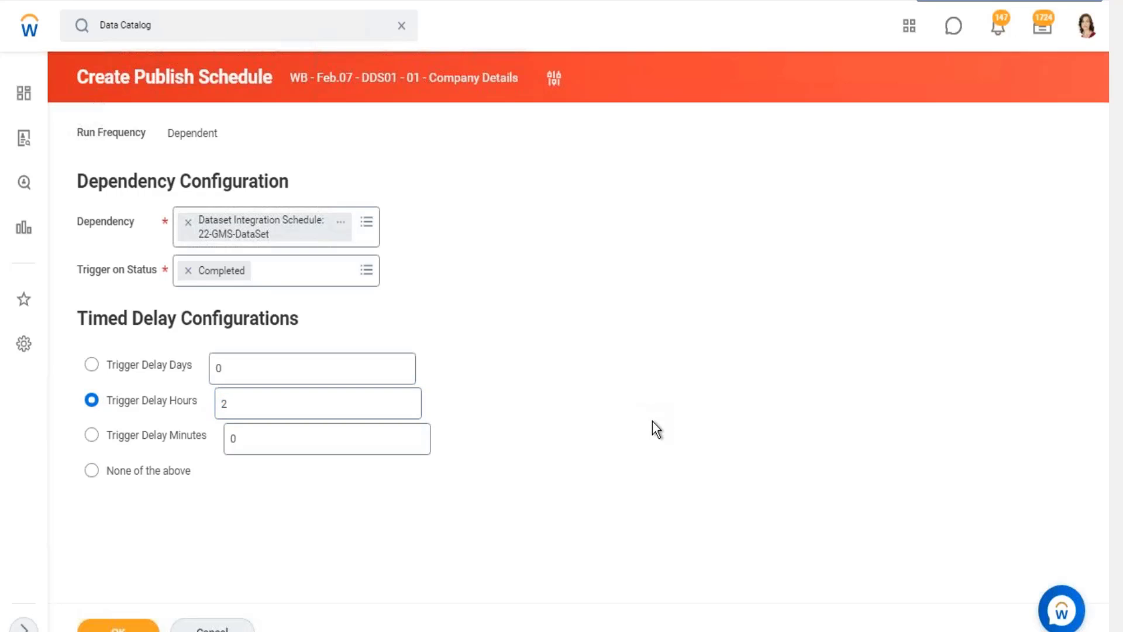
# Review the process types available for the dependency, including Prism Background Future Process, and leave the publish schedule without saving.
pyautogui.moveTo(134, 77); pyautogui.dragTo(273, 77)
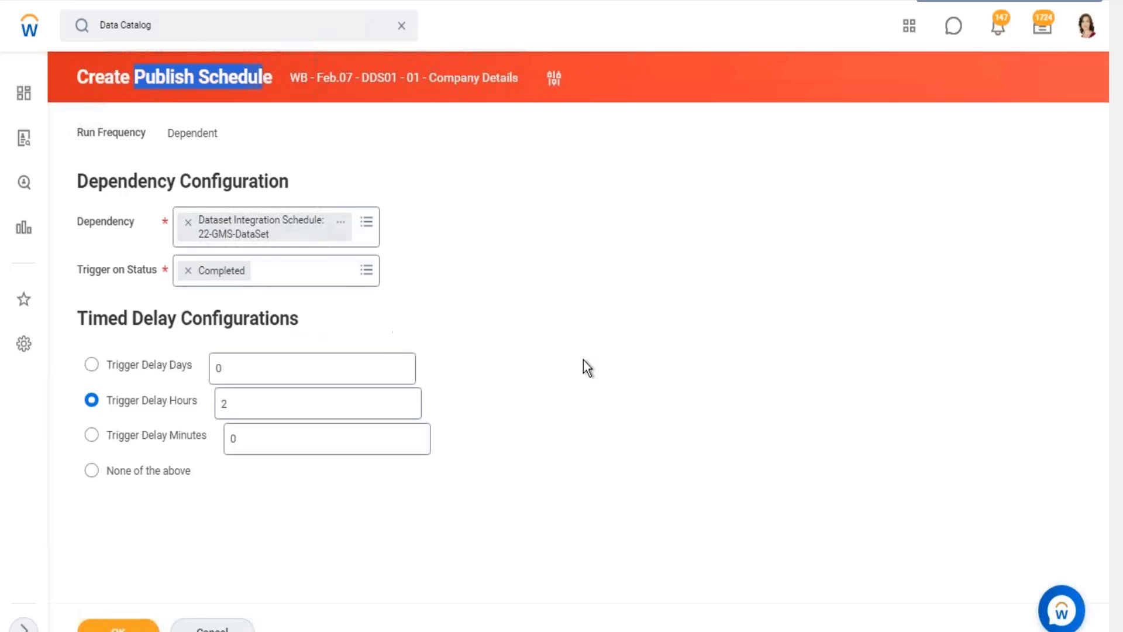
pyautogui.click(641, 353)
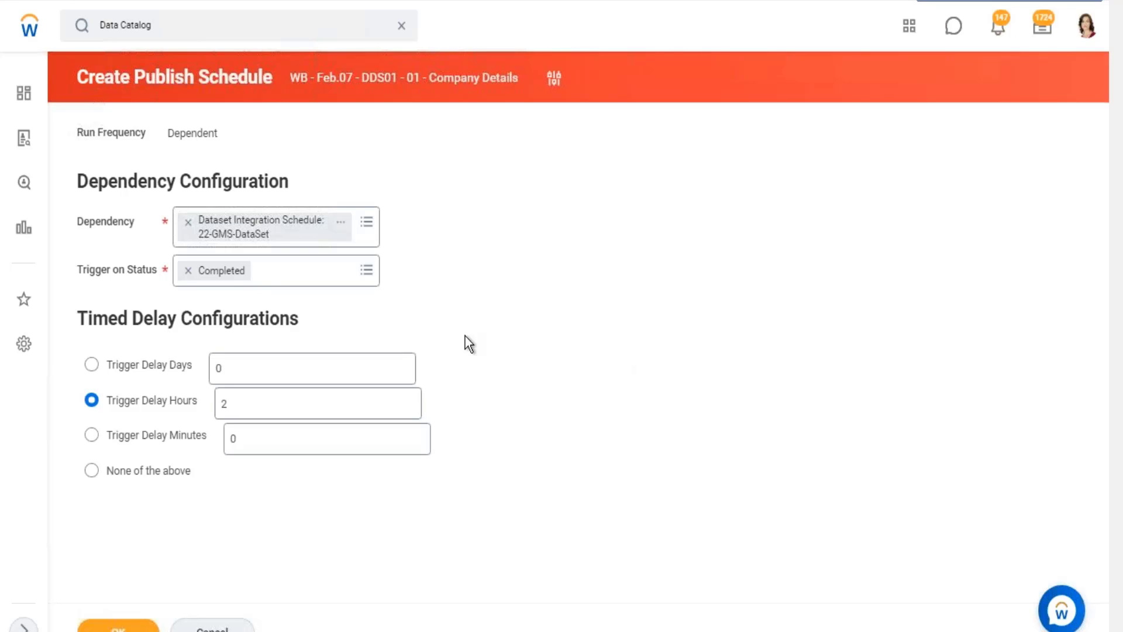
pyautogui.click(368, 224)
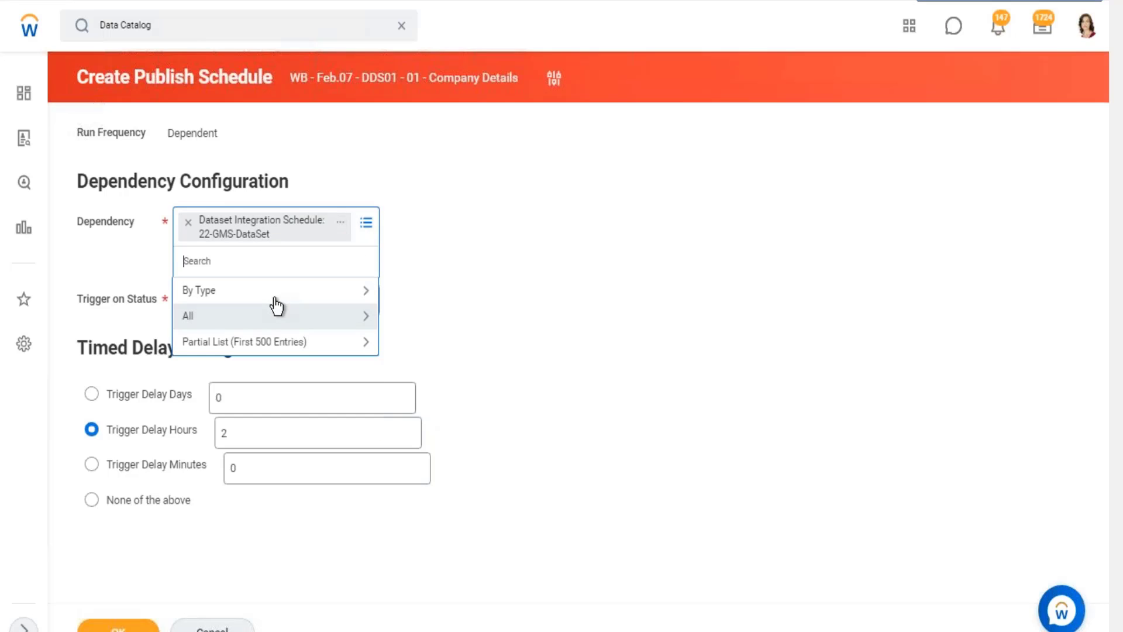
pyautogui.click(284, 296)
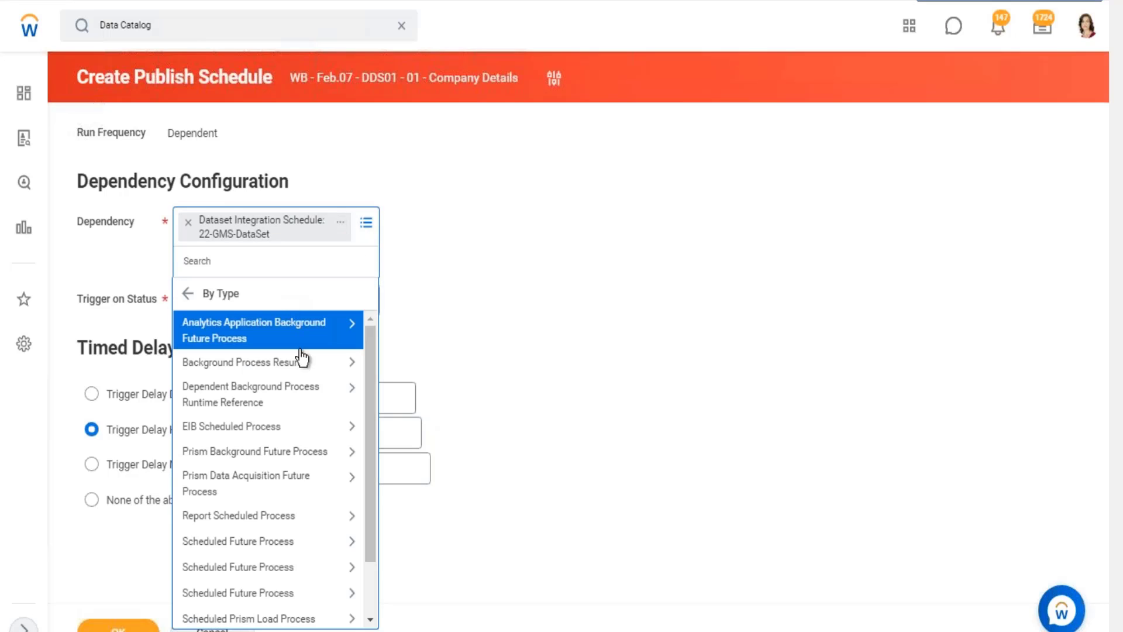
pyautogui.scroll(-1, 291, 461)
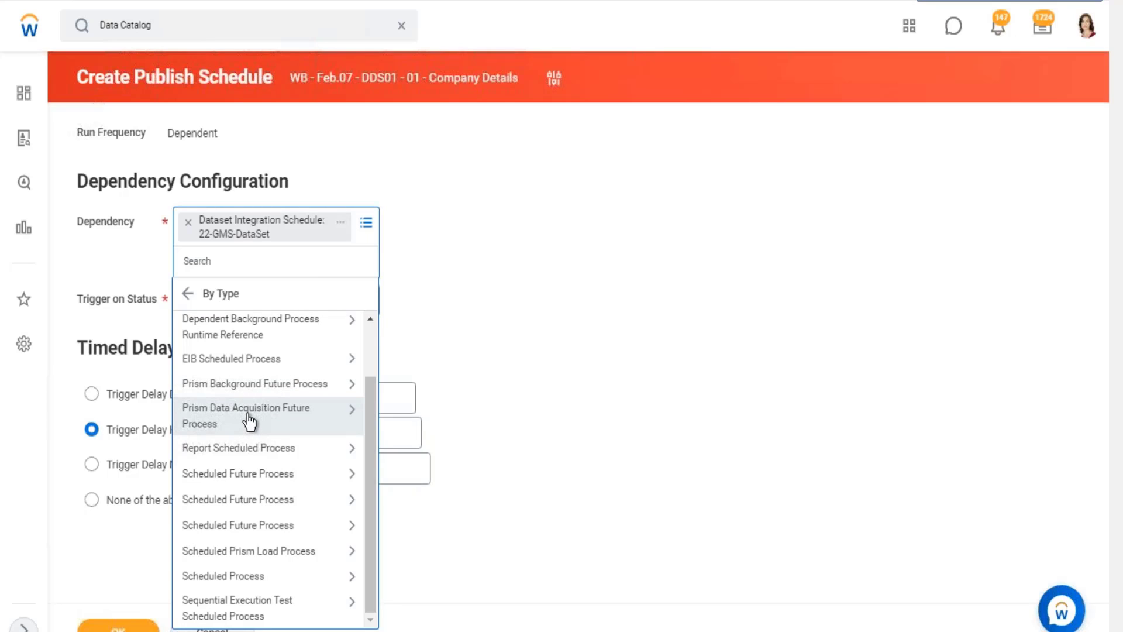
pyautogui.click(319, 383)
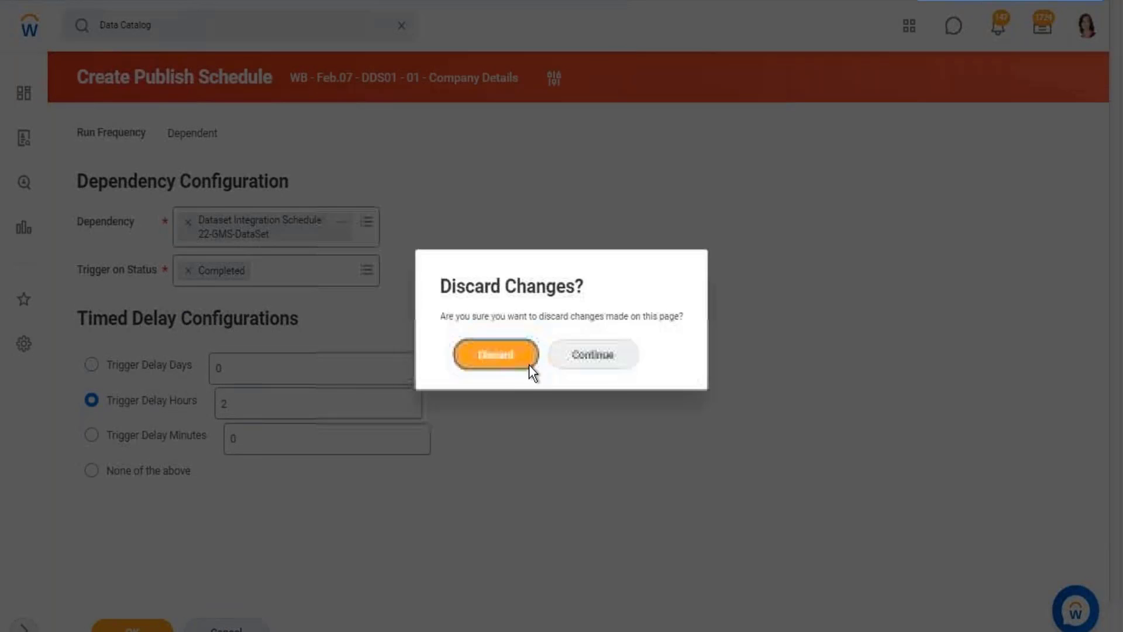
pyautogui.click(528, 363)
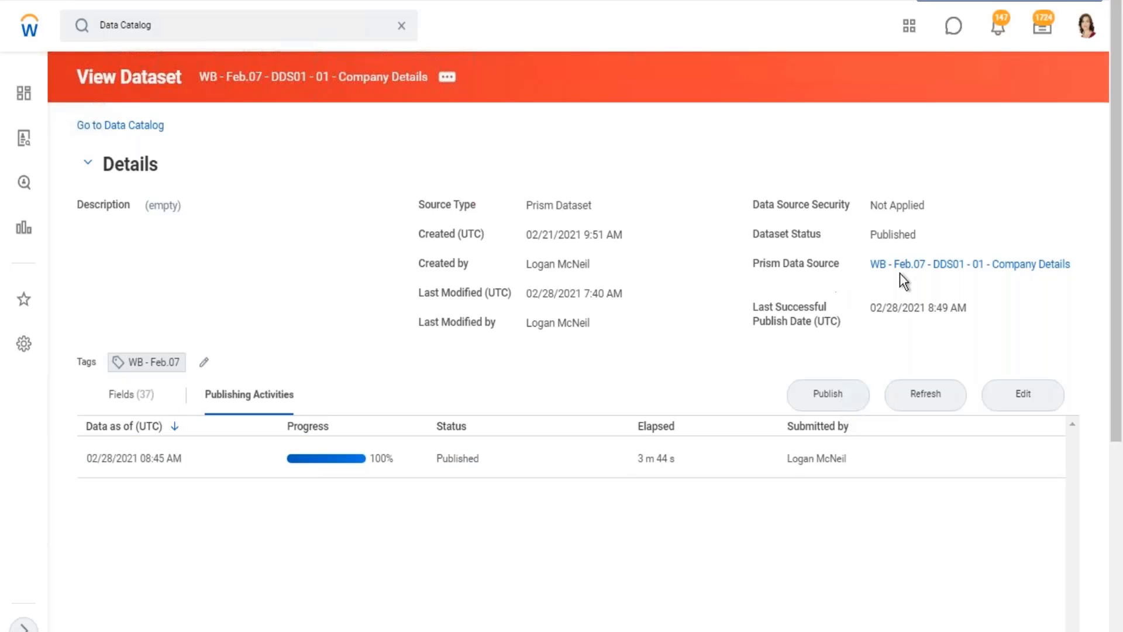
# Open the Unpublish Dataset task for the published Company Details dataset.
pyautogui.moveTo(907, 268)
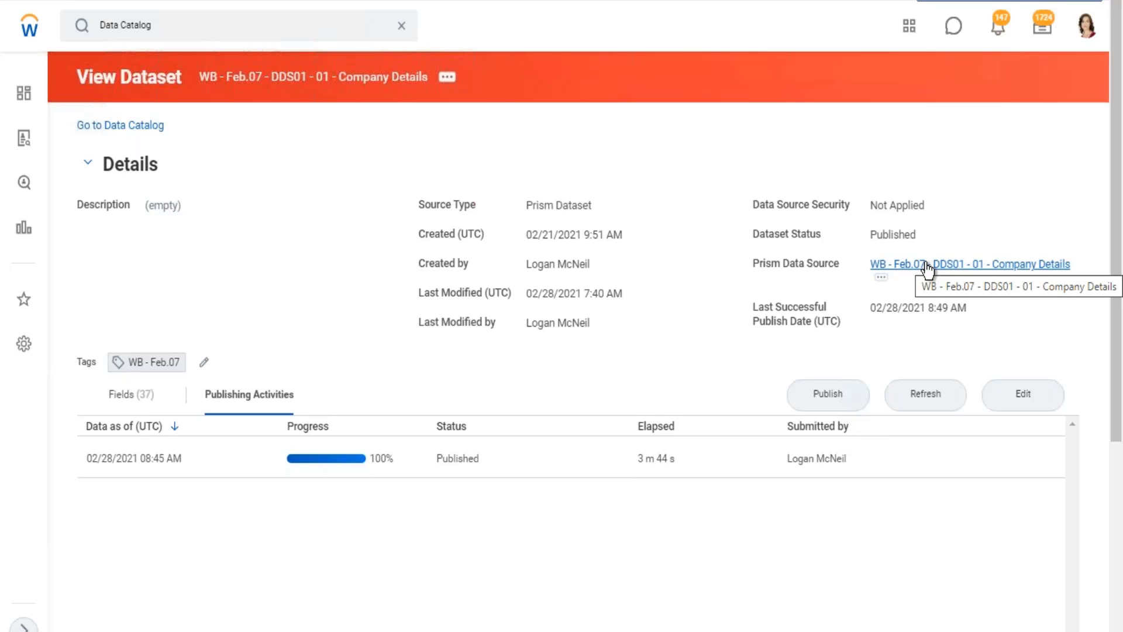
pyautogui.click(457, 80)
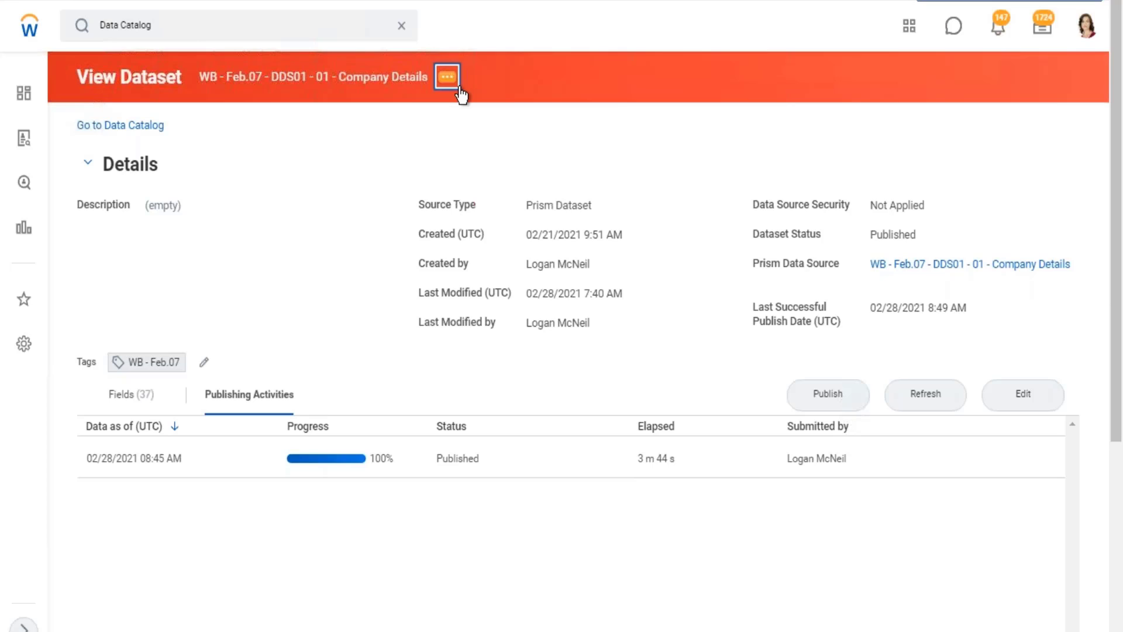
pyautogui.moveTo(519, 167)
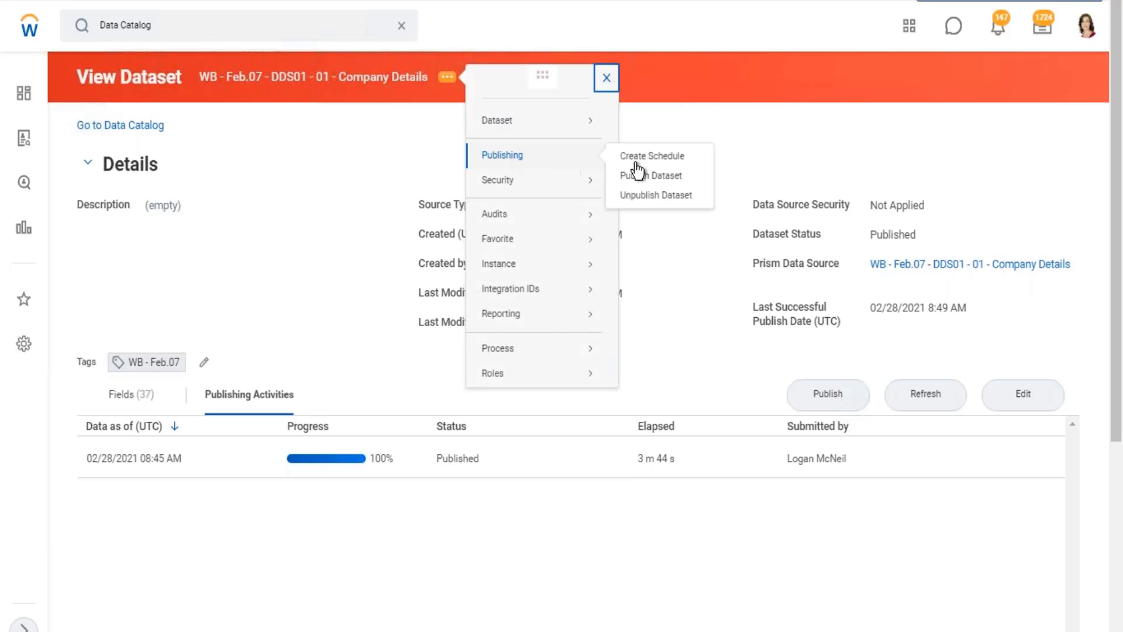
pyautogui.click(649, 198)
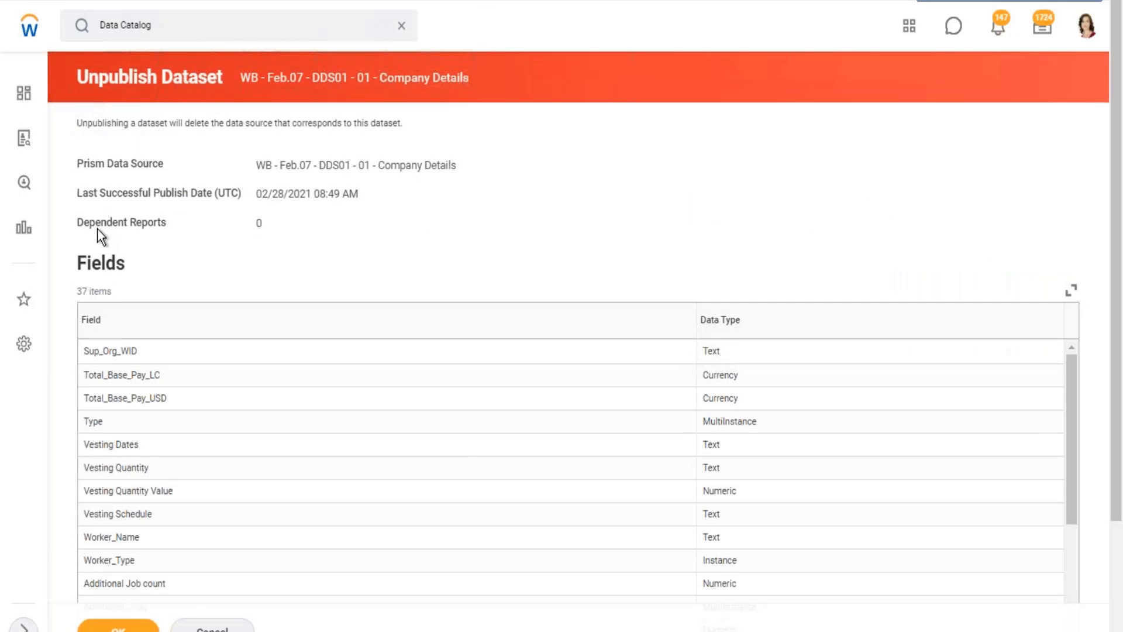
# Examine the Unpublish Dataset page, checking the dependent reports, the Prism data source against the dataset name, and the field list.
pyautogui.moveTo(85, 223); pyautogui.dragTo(213, 222)
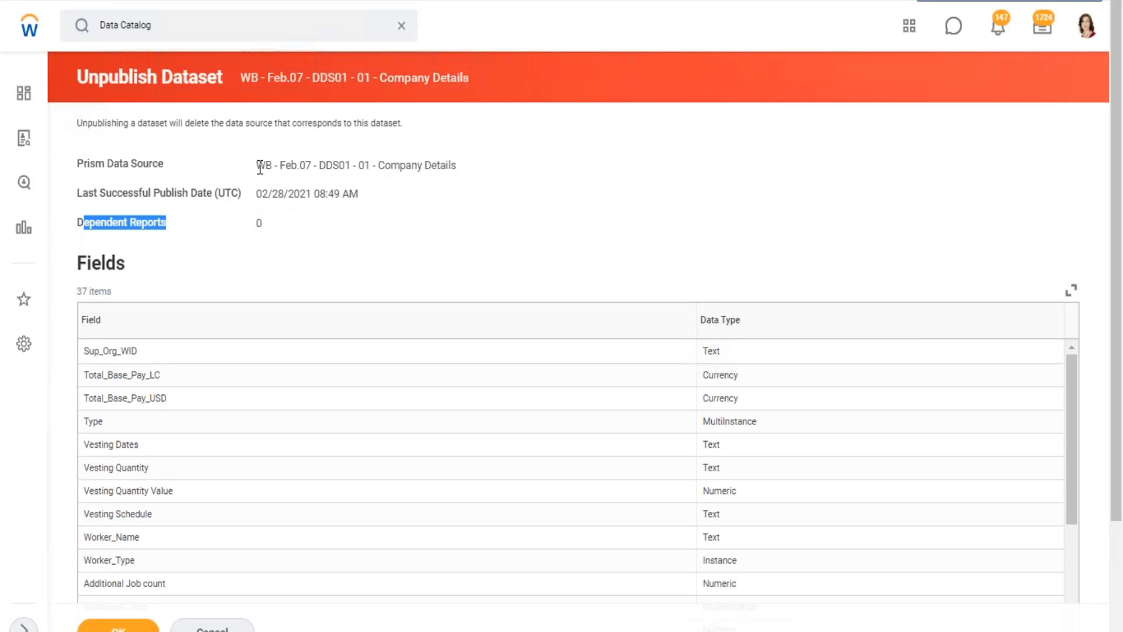
pyautogui.moveTo(260, 158); pyautogui.dragTo(703, 209)
pyautogui.click(703, 211)
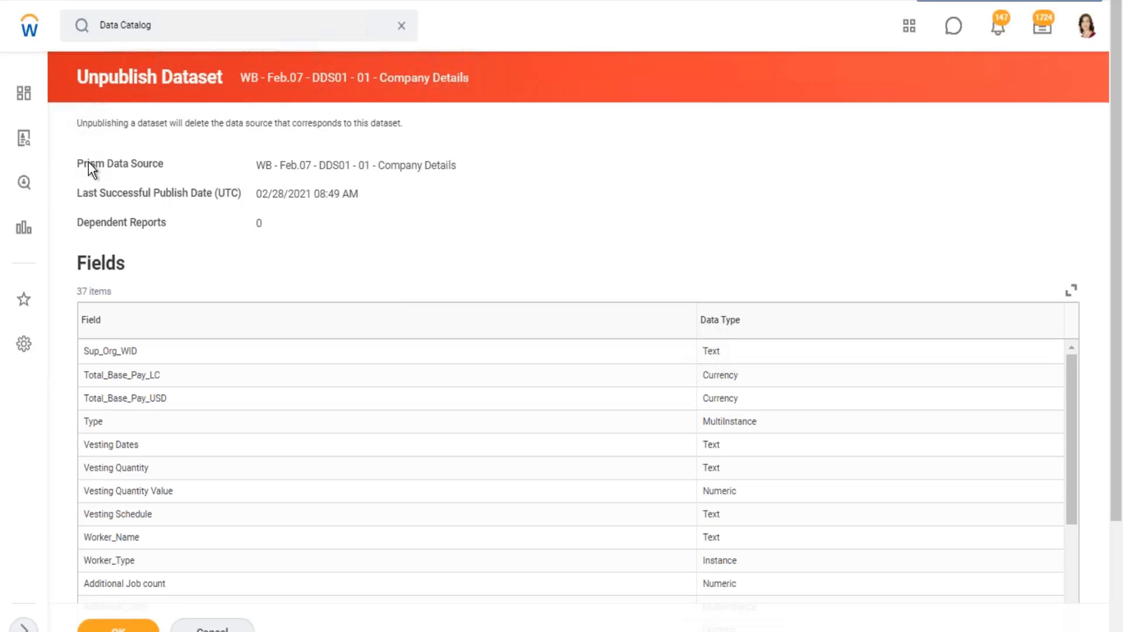
pyautogui.moveTo(87, 163); pyautogui.dragTo(457, 165)
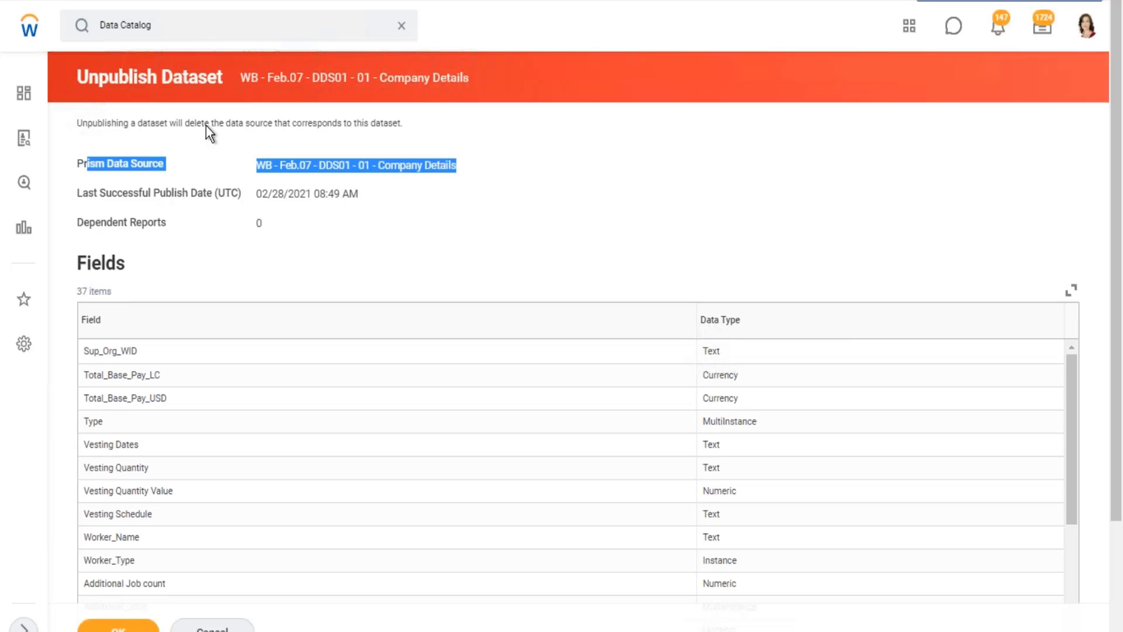
pyautogui.tripleClick(354, 81)
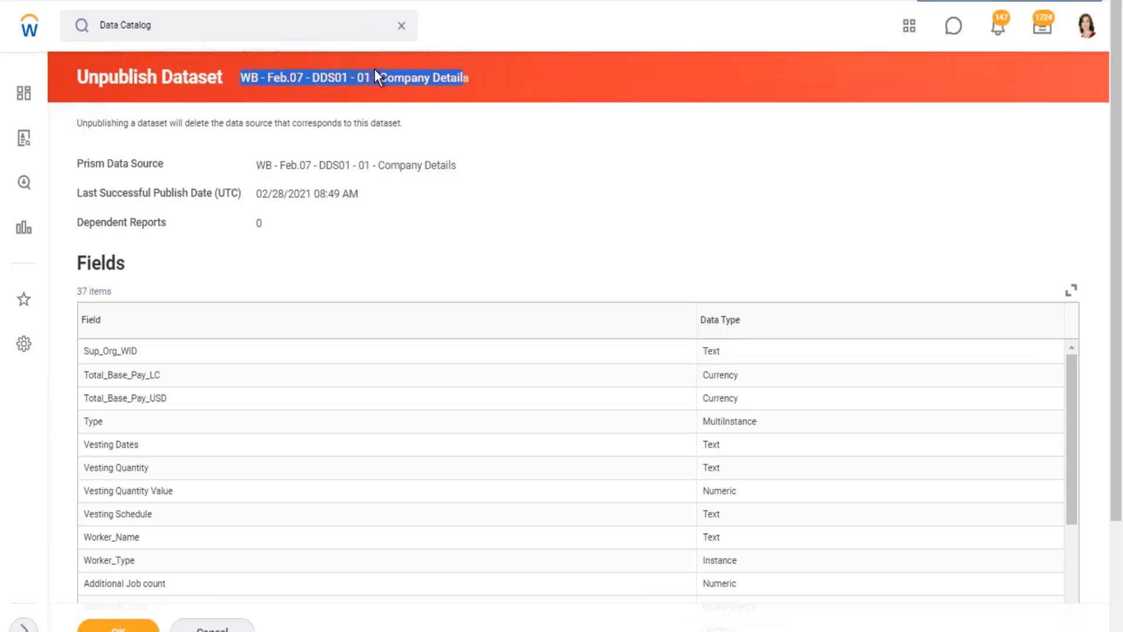
pyautogui.moveTo(281, 165); pyautogui.dragTo(416, 165)
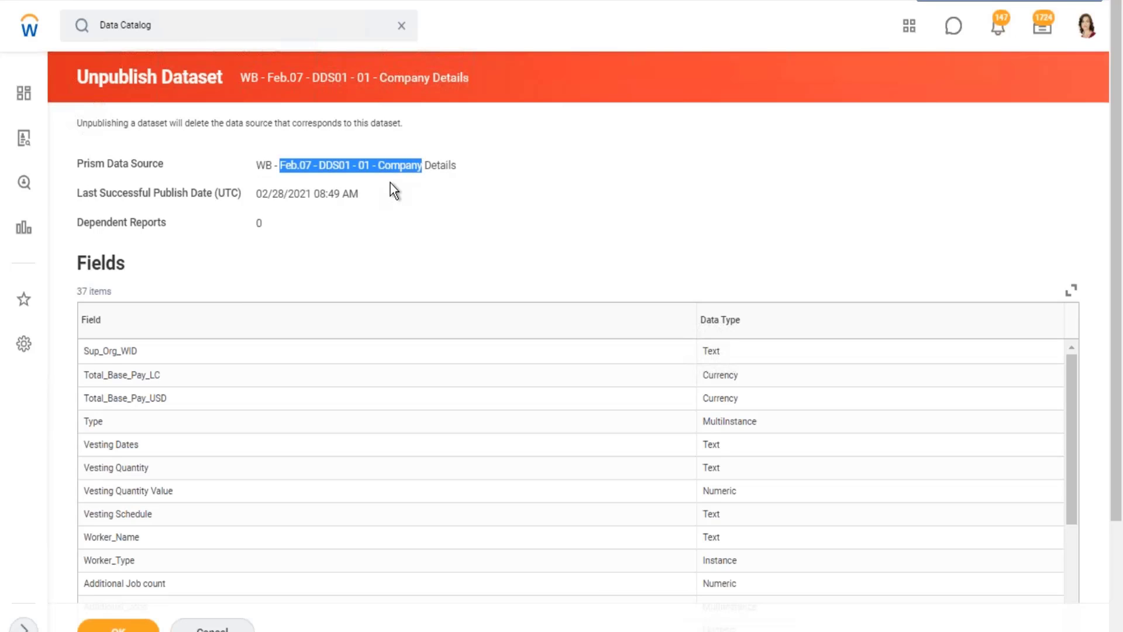
pyautogui.moveTo(260, 224); pyautogui.dragTo(258, 228)
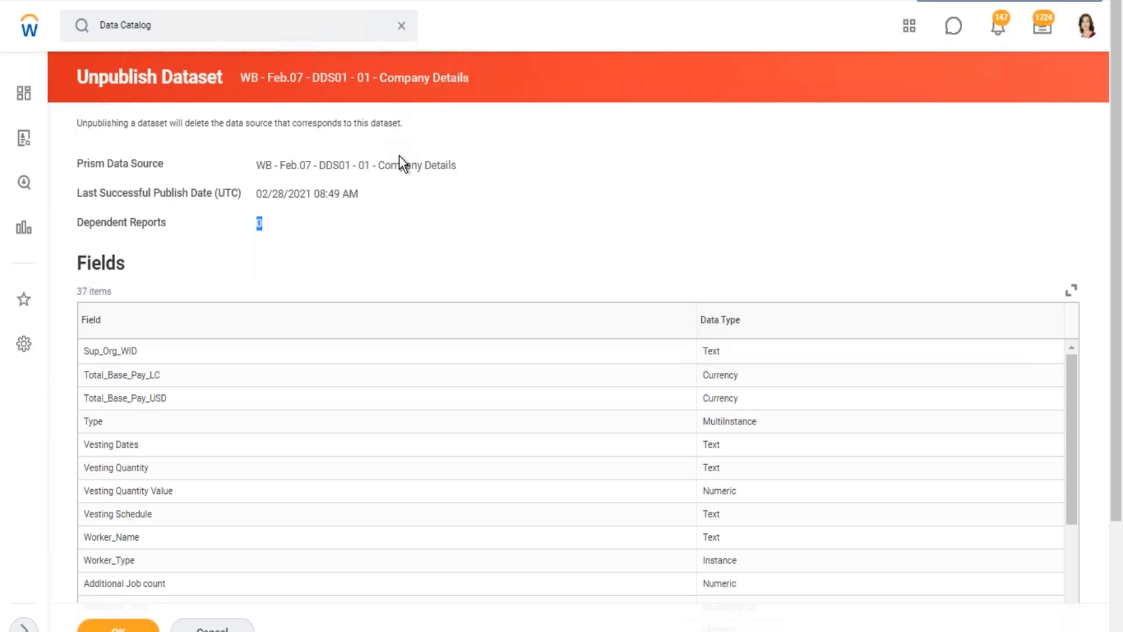
pyautogui.scroll(-3, 430, 196)
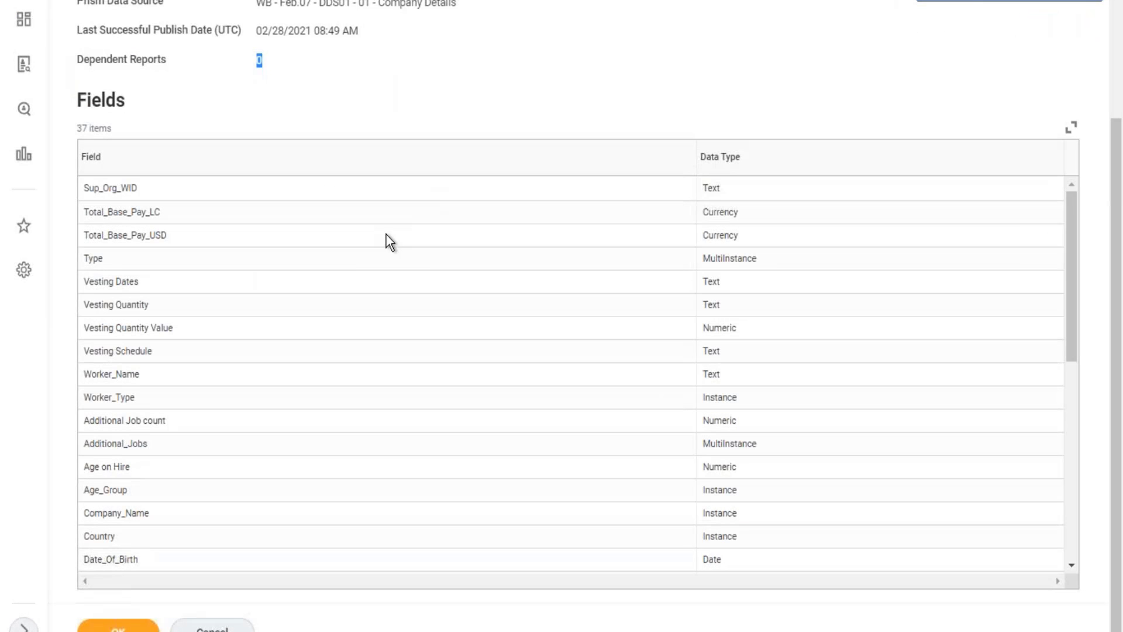
# Check the dependent reports on the Unpublish Dataset page, and enter the heading "Prism Data Source" in cell A27 of the Excel notes.
pyautogui.scroll(3, 392, 207)
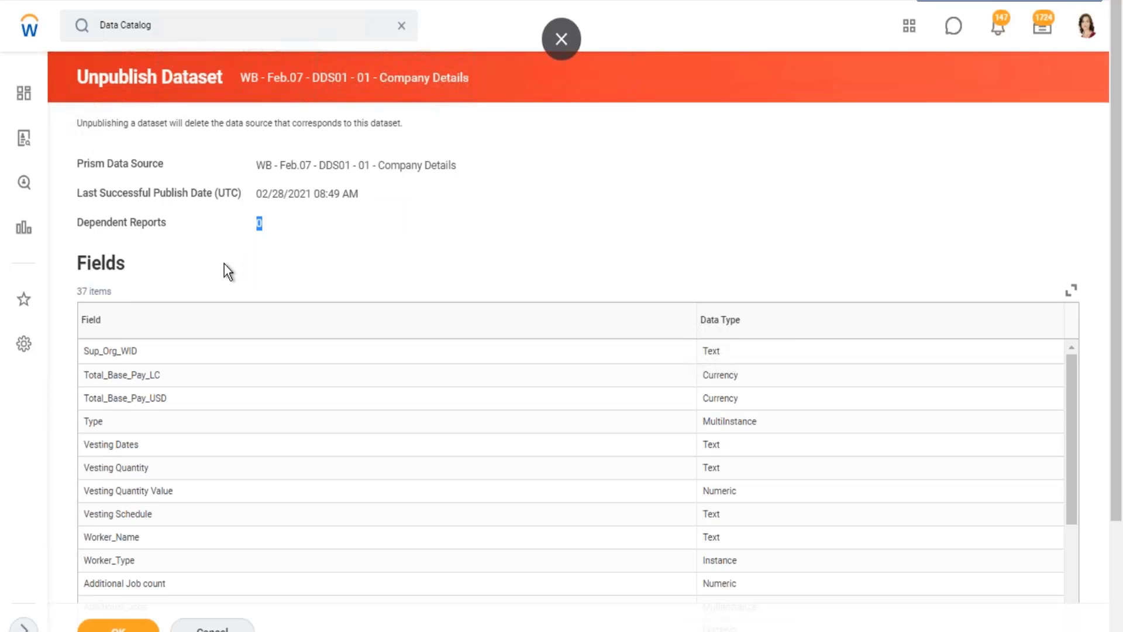
pyautogui.click(158, 226)
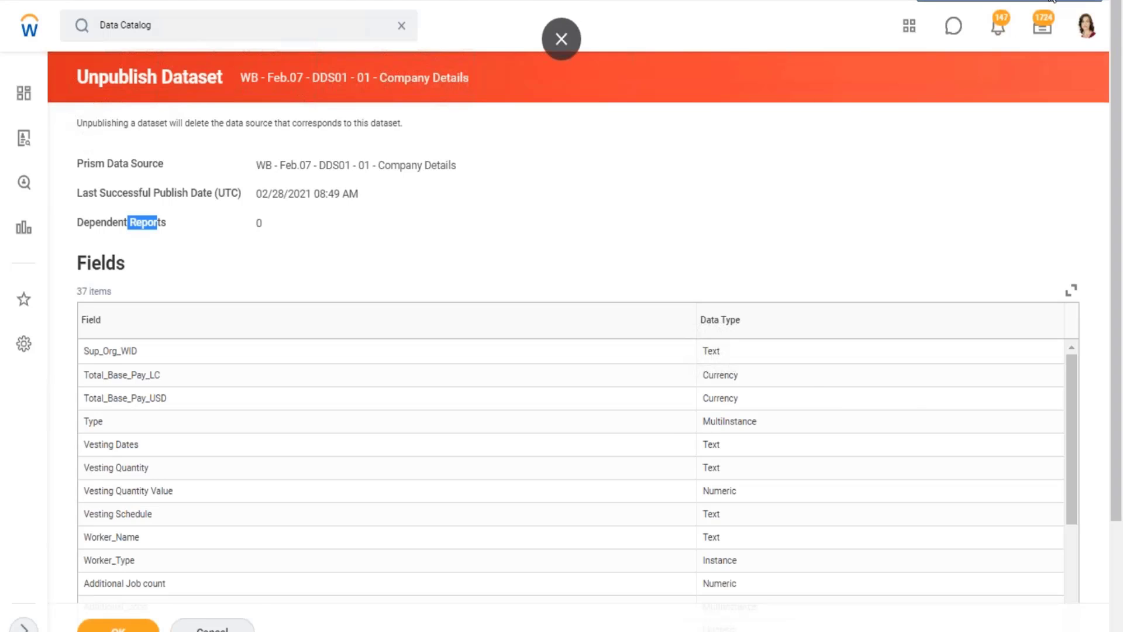
pyautogui.hotkey('alt', 'Tab')
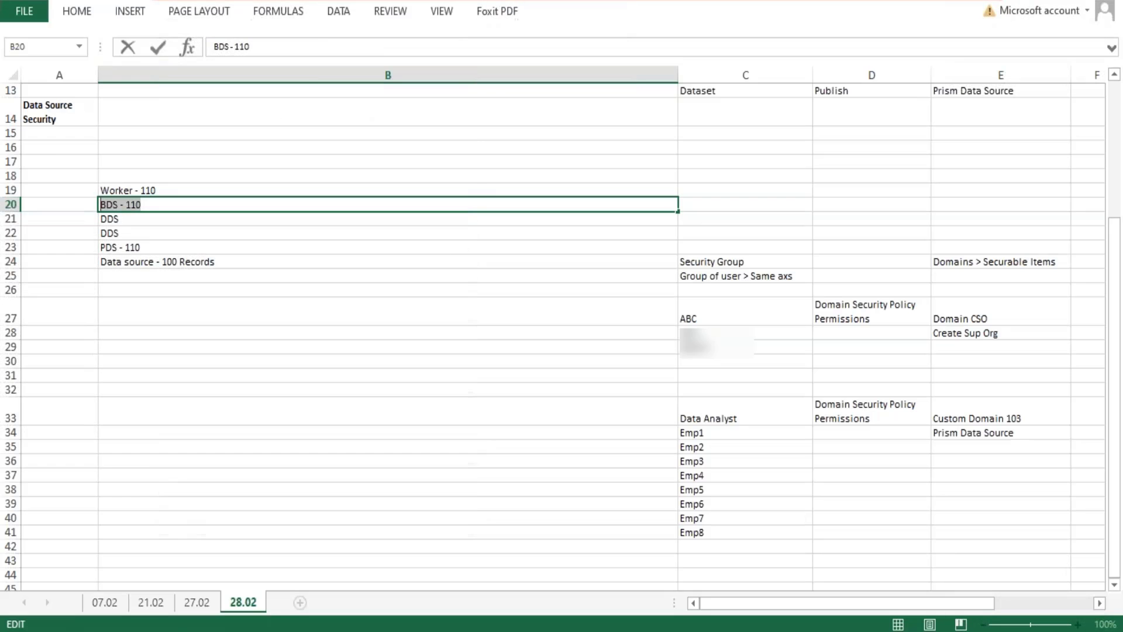
pyautogui.click(130, 312)
pyautogui.click(48, 314)
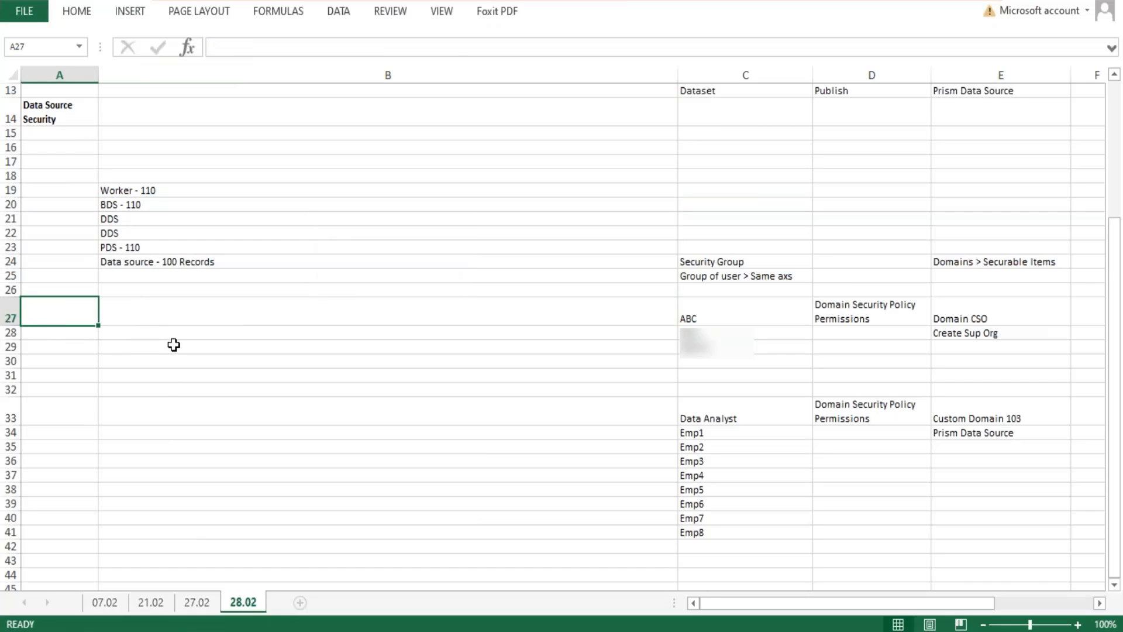
pyautogui.write('Prism ')
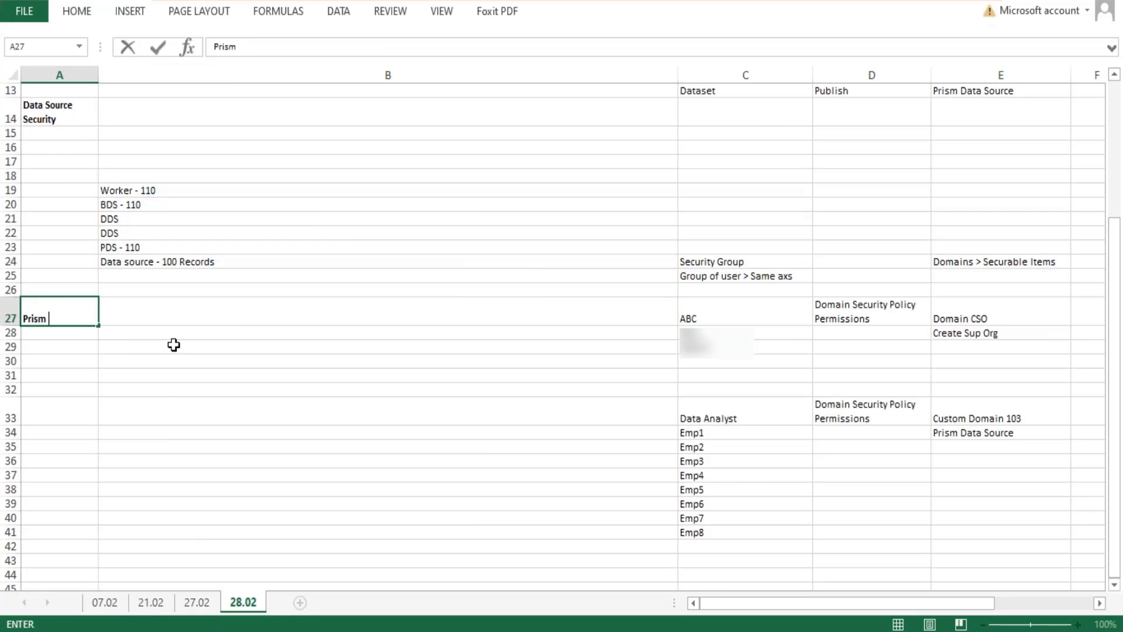
pyautogui.write('Data Source')
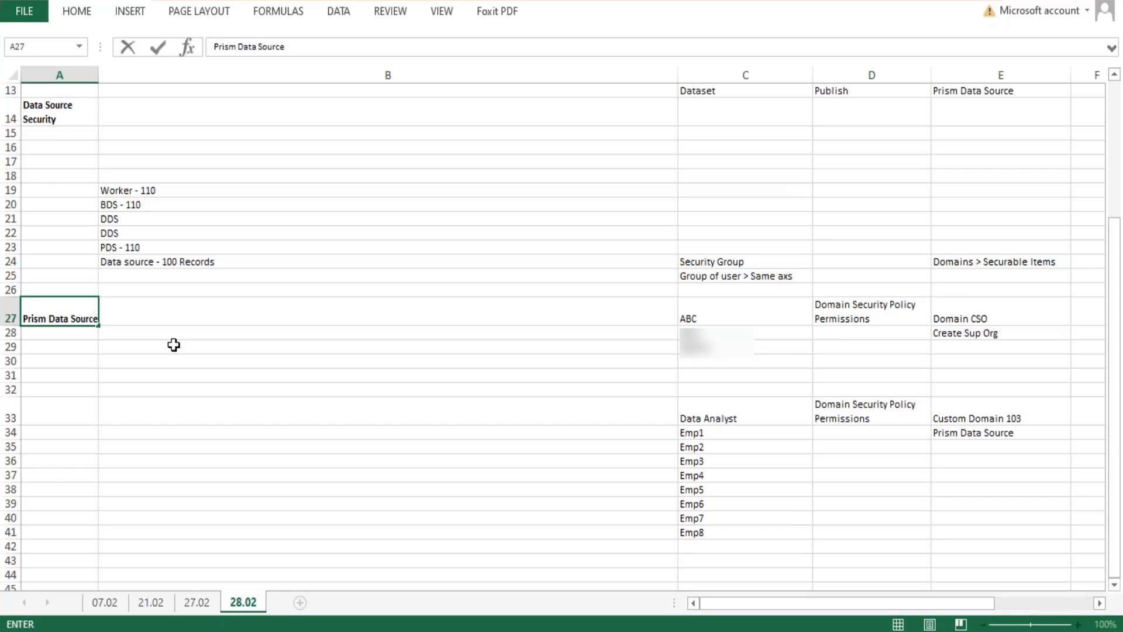
pyautogui.press('Tab')
# In cell B27, write "< When a dataset is published, Workday creates a Prism Data Source and loads it with the transformed data from the dataset.".
pyautogui.write('<')
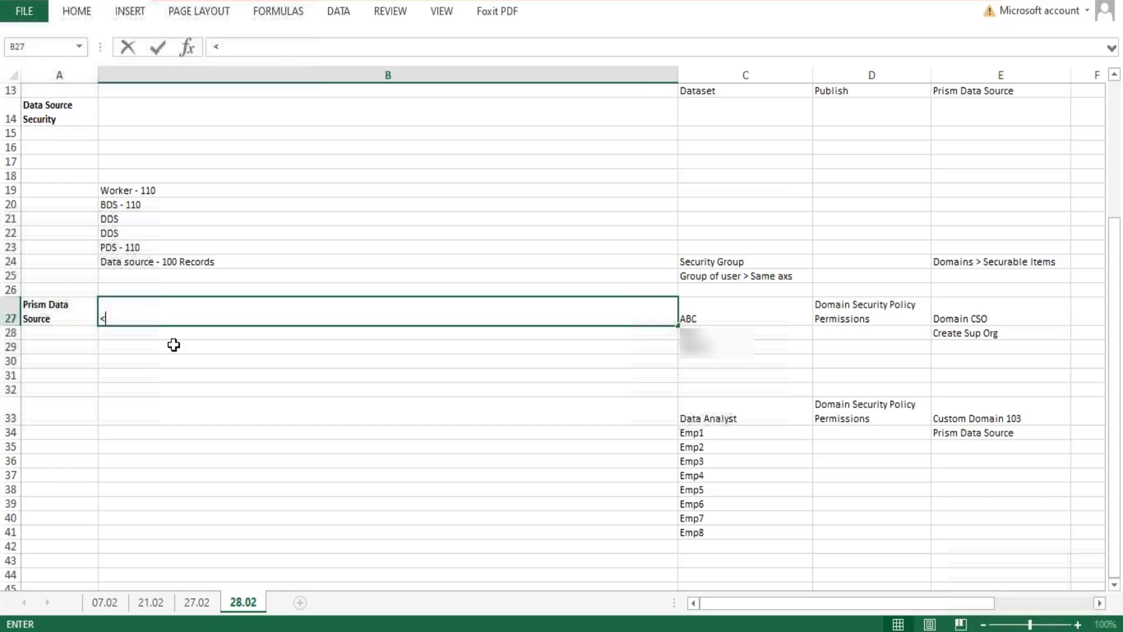
pyautogui.write(' When a data')
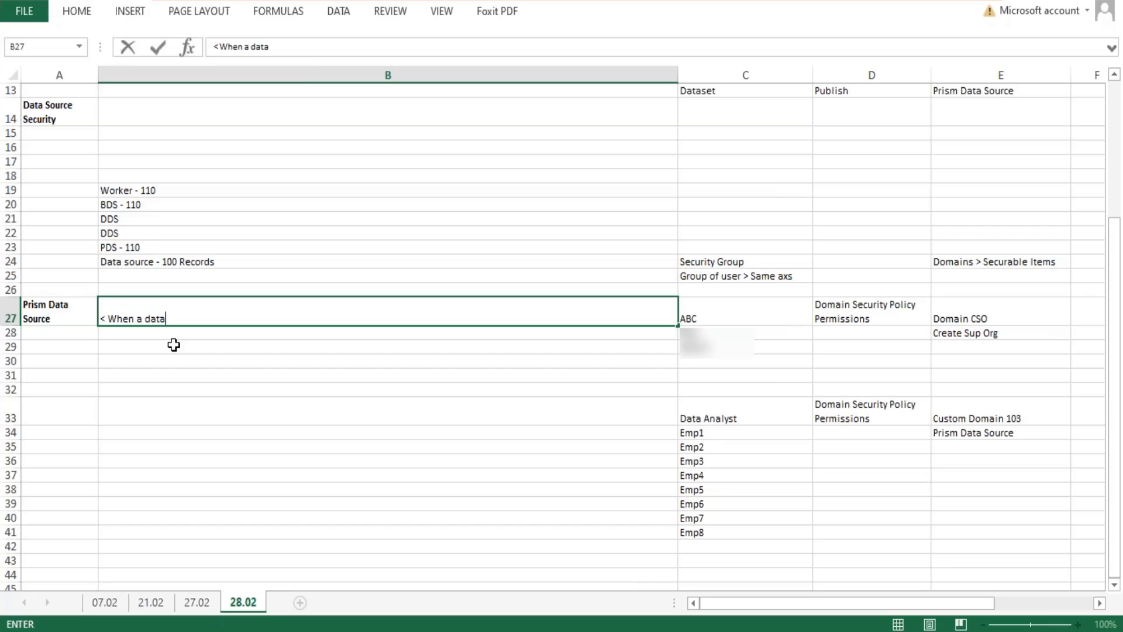
pyautogui.write('set is published, ')
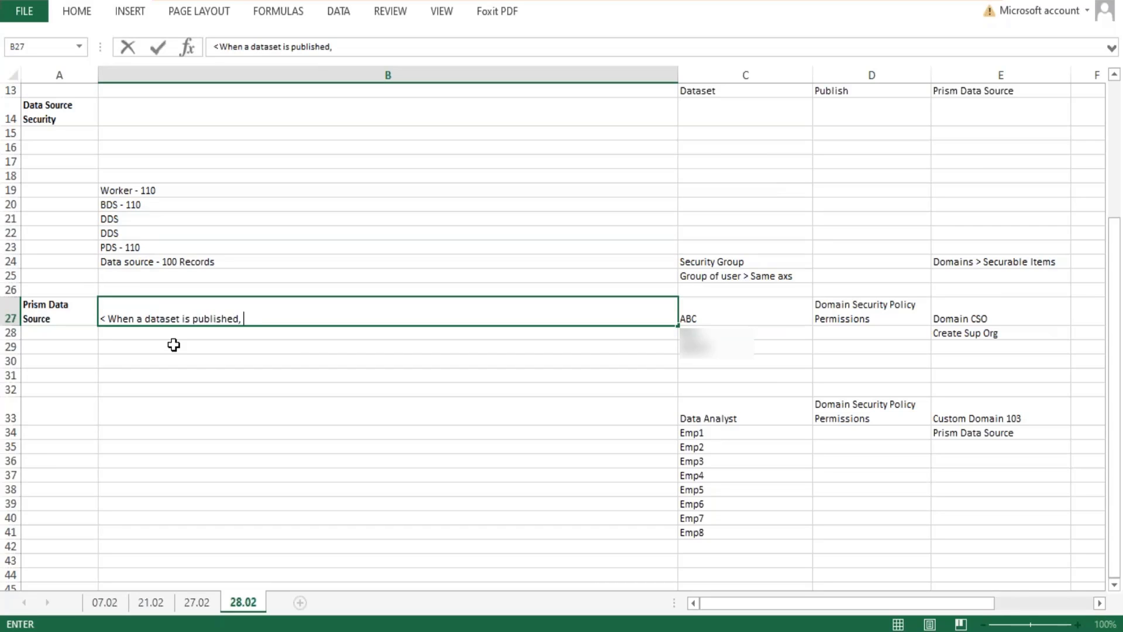
pyautogui.write('Workday cre')
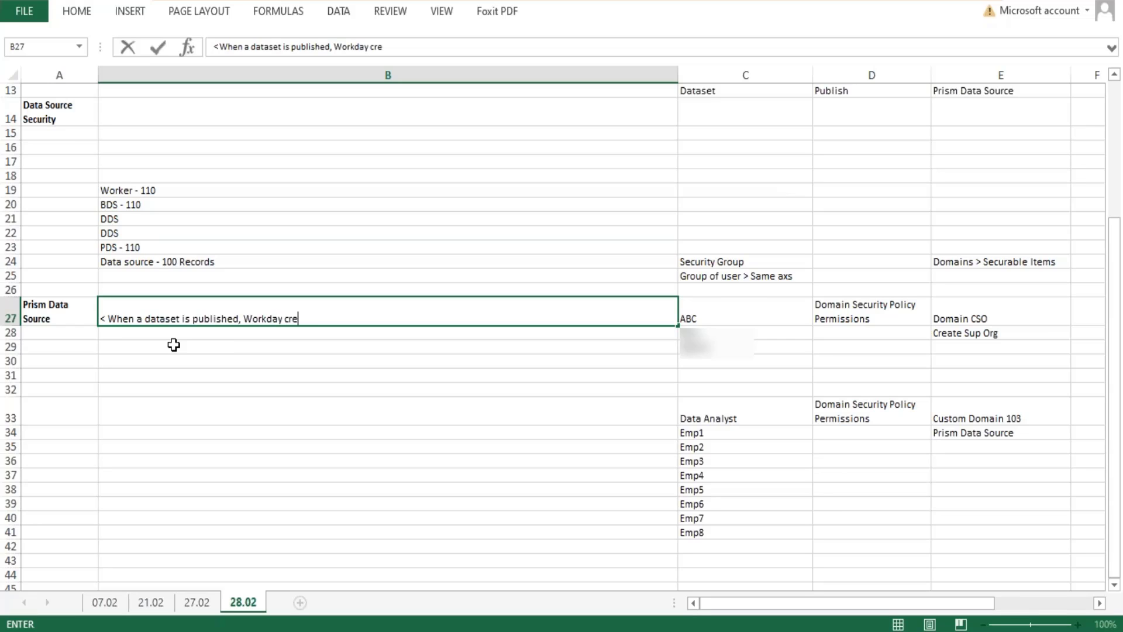
pyautogui.write('ates a Prism Data ')
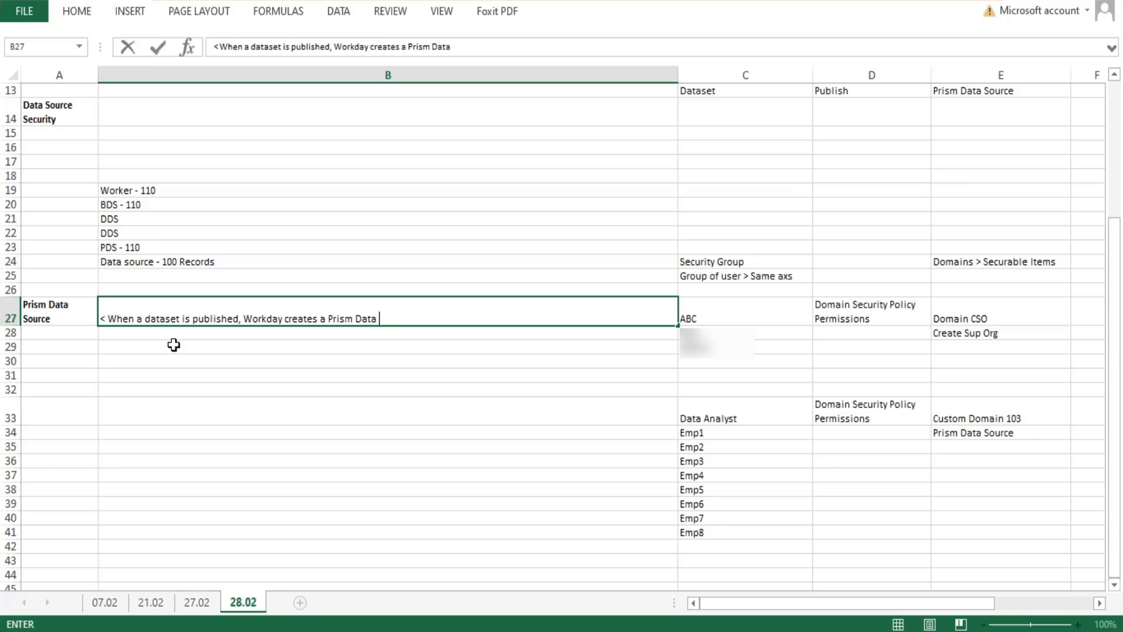
pyautogui.write('Source and I')
pyautogui.write('oads i')
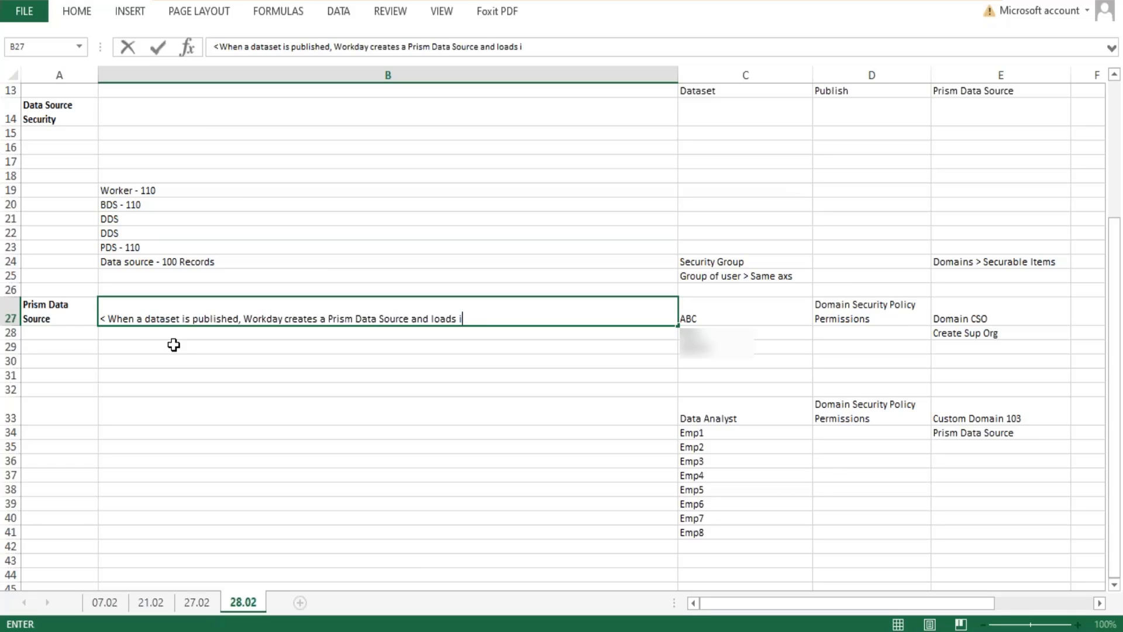
pyautogui.write('t with the transformed data fr')
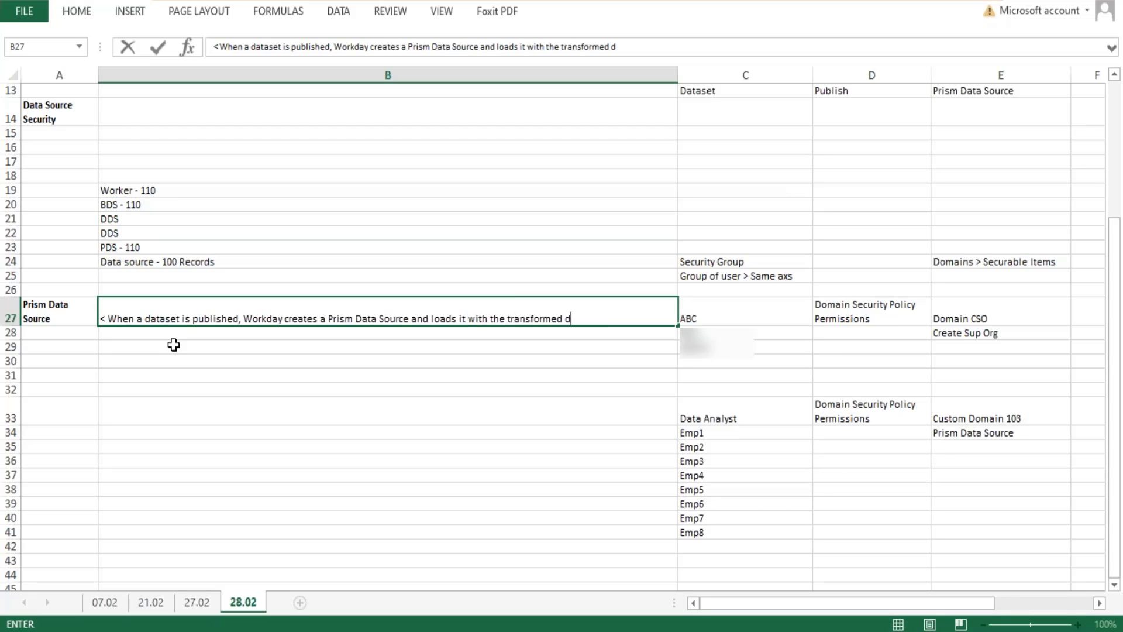
pyautogui.write('the dataset.')
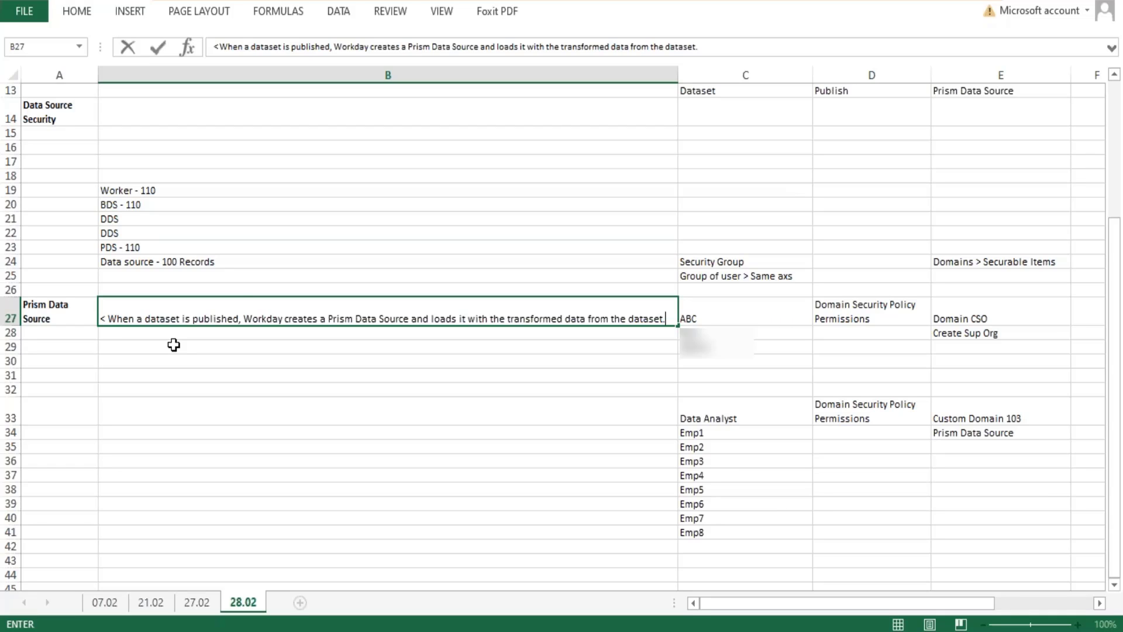
# Add a second line to the note in B27: "< Prism data sources are different from WD data sources.".
pyautogui.hotkey('alt', 'Return')
pyautogui.write('<')
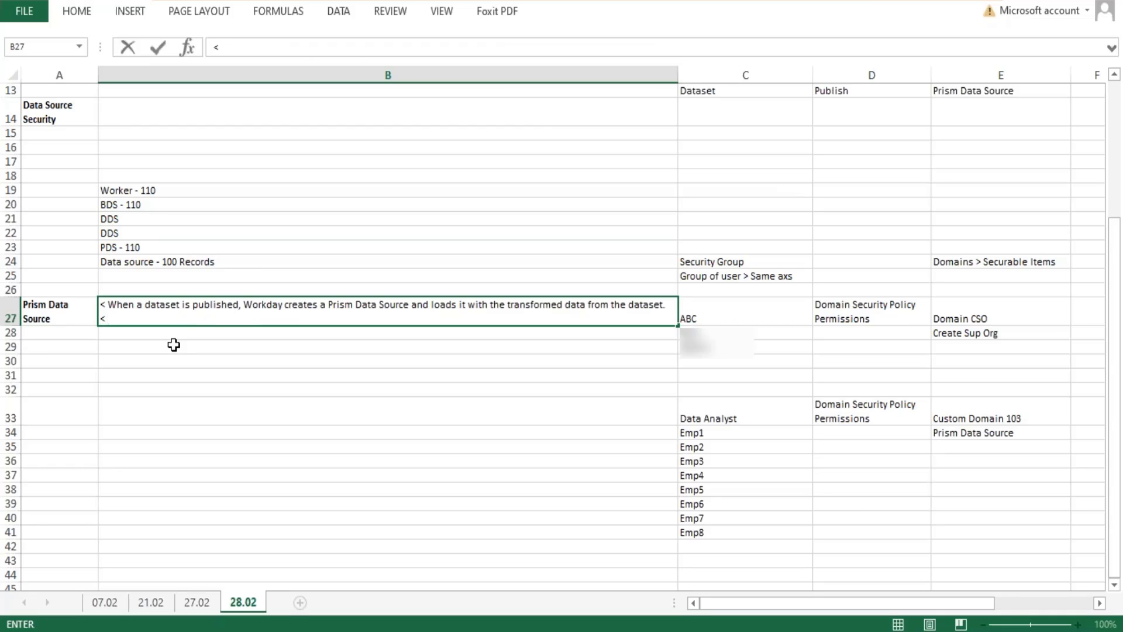
pyautogui.write(' Prism data sources a')
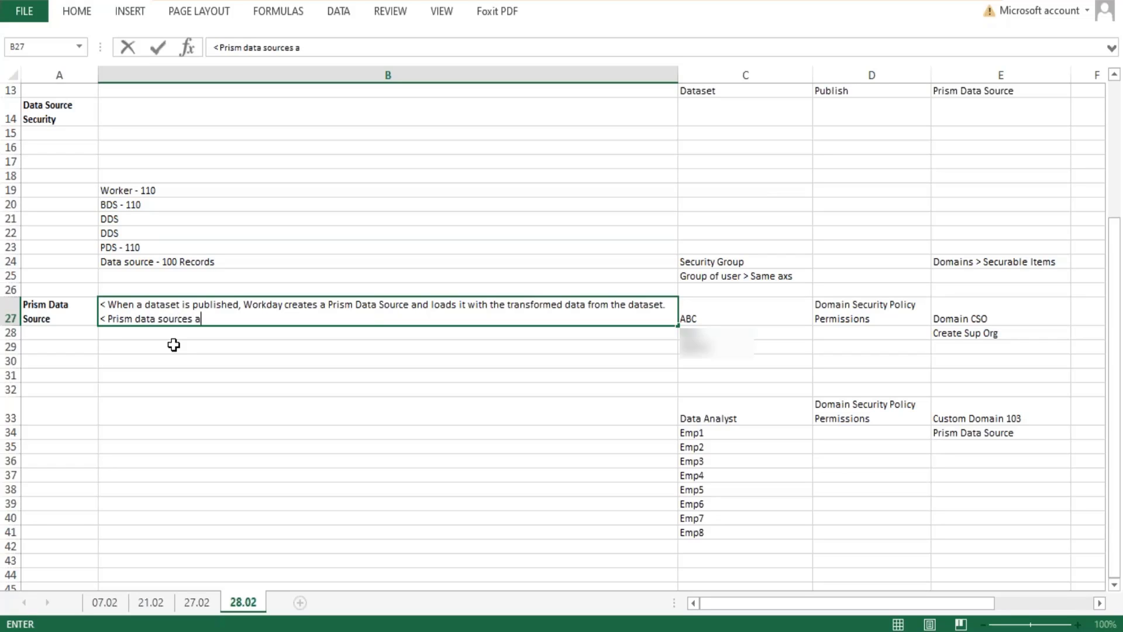
pyautogui.write('re dfff')
pyautogui.press('BackSpace')
pyautogui.press('BackSpace')
pyautogui.press('BackSpace')
pyautogui.write('ifferent from ')
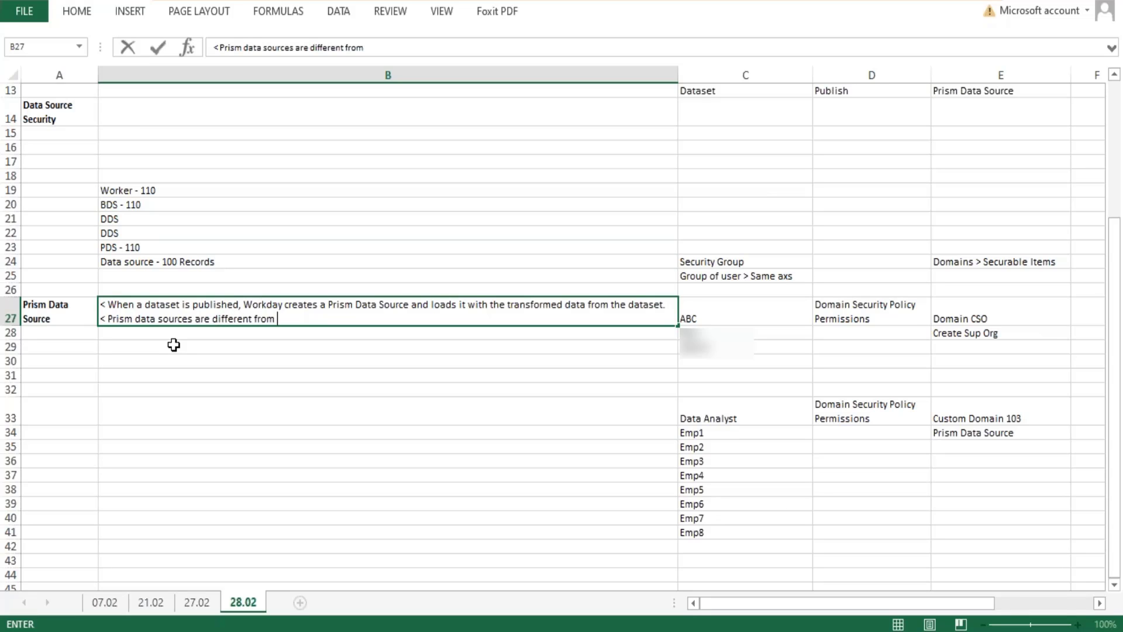
pyautogui.write('Woekday')
pyautogui.press('BackSpace')
pyautogui.press('BackSpace')
pyautogui.press('BackSpace')
pyautogui.press('BackSpace')
pyautogui.press('BackSpace')
pyautogui.press('BackSpace')
pyautogui.press('BackSpace')
pyautogui.write('D data sour')
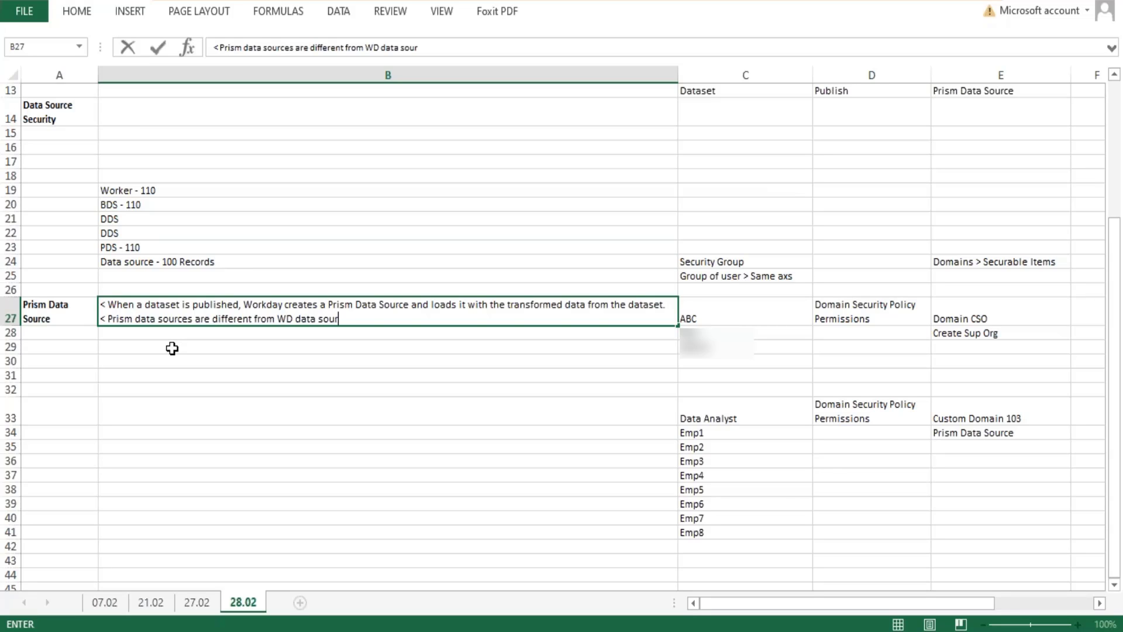
pyautogui.write('ces.')
# Add the numbered point "1. These are custom data sources." to the B27 note and begin an empty point 2.
pyautogui.hotkey('alt', 'Return')
pyautogui.write('1/ T')
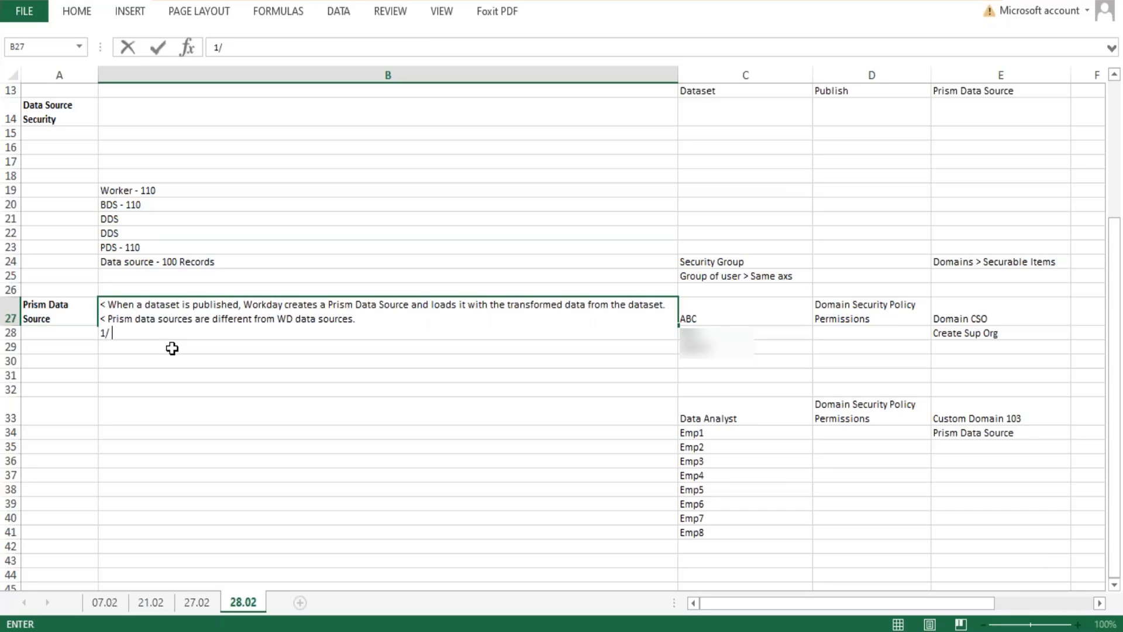
pyautogui.press('BackSpace')
pyautogui.press('BackSpace')
pyautogui.press('BackSpace')
pyautogui.write('. These are custom data sources.')
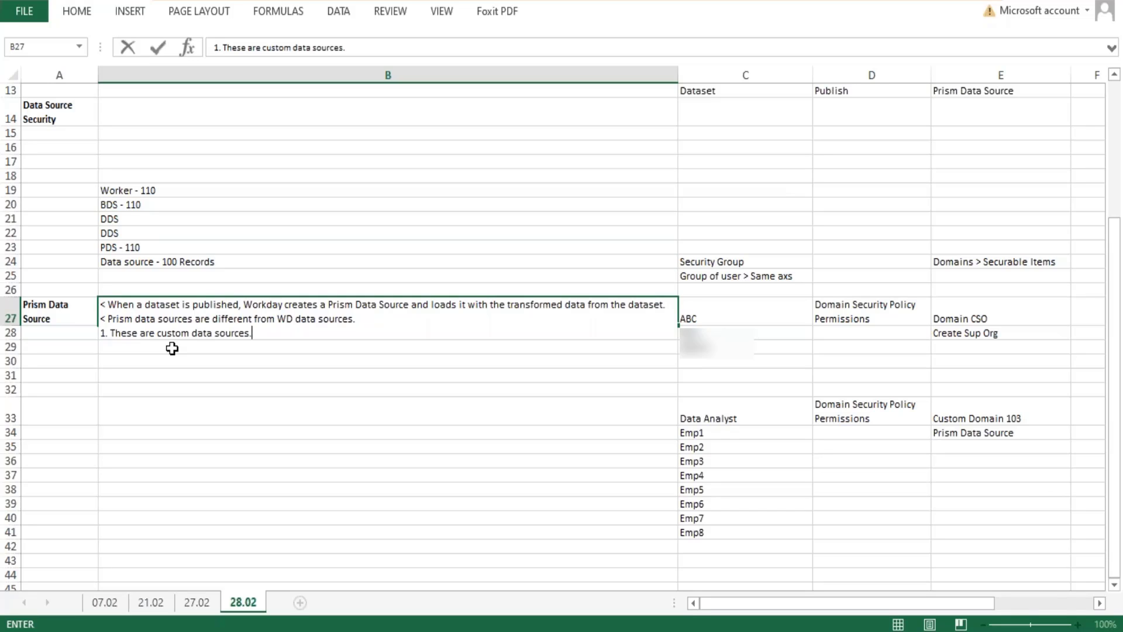
pyautogui.hotkey('alt', 'Return')
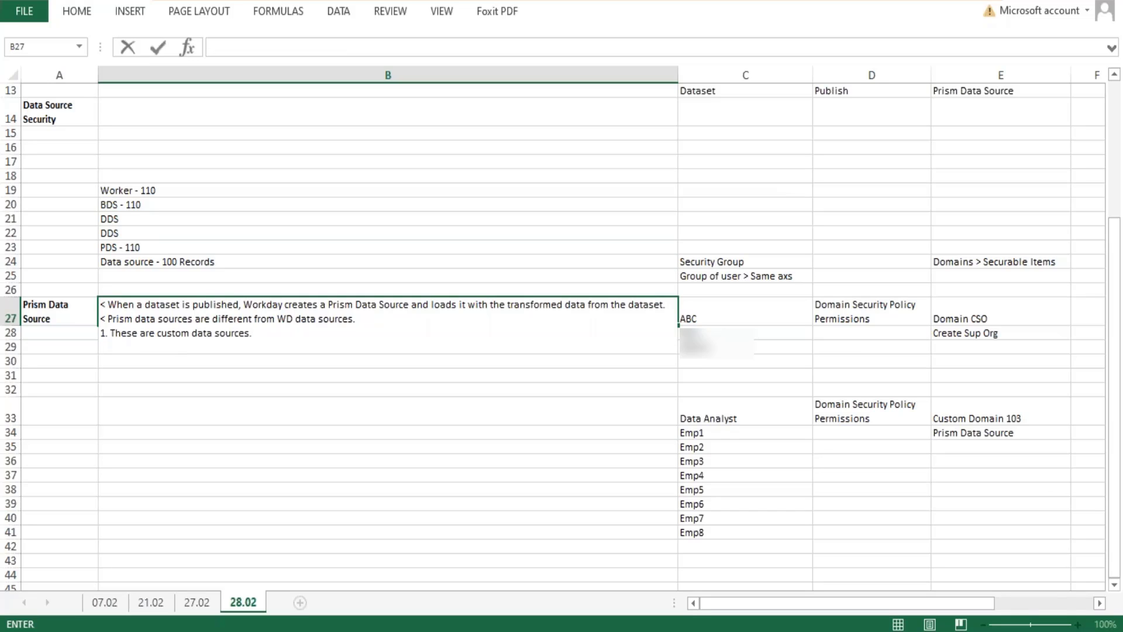
pyautogui.write('2.')
# Switch to Workday and copy the name of the Company Details Prism data source from its View Prism Data Source page.
pyautogui.click(316, 631)
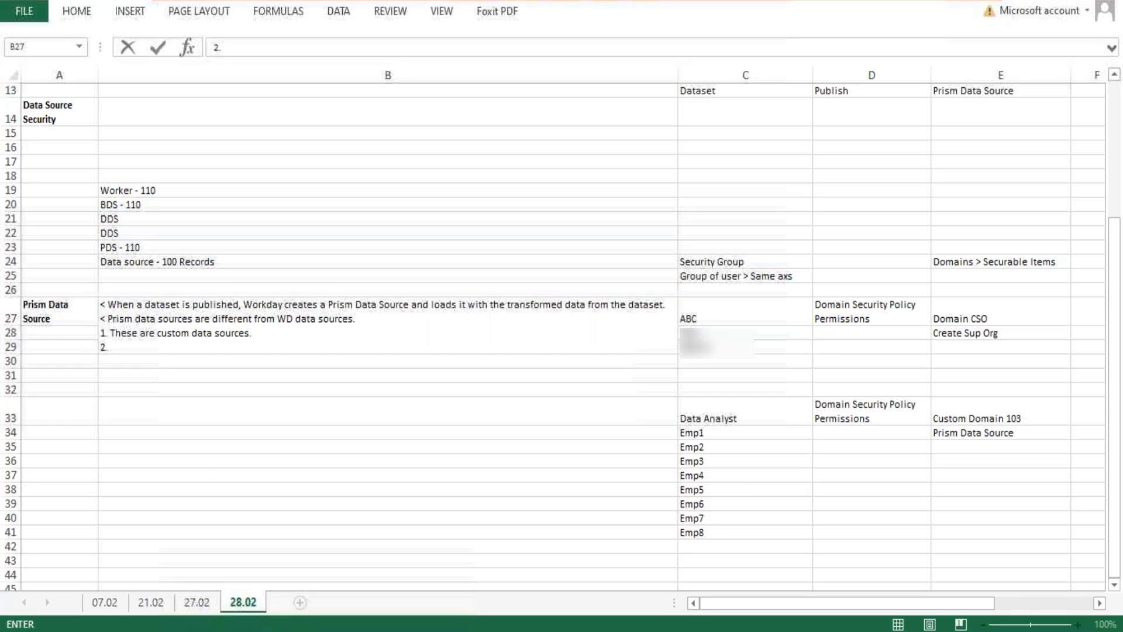
pyautogui.scroll(3, 533, 93)
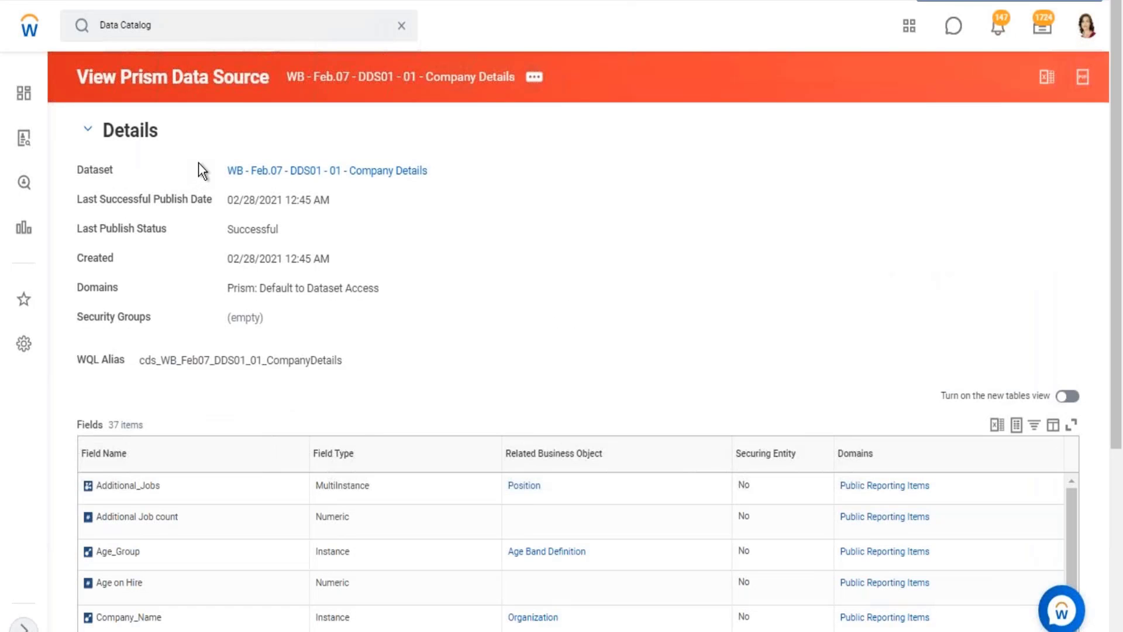
pyautogui.moveTo(210, 169); pyautogui.dragTo(412, 182)
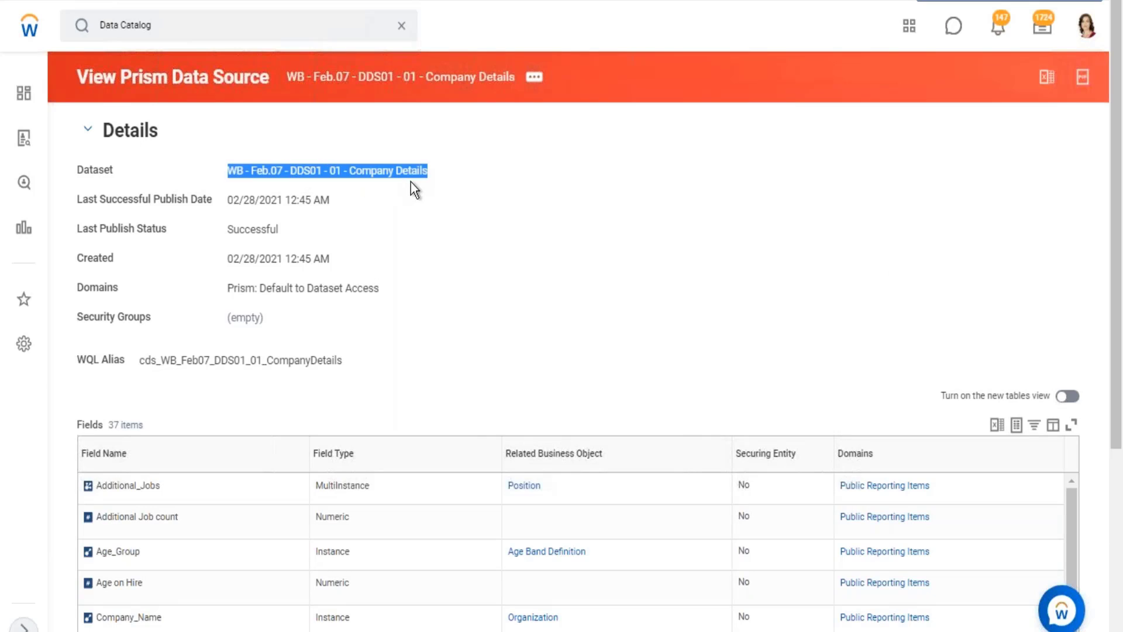
pyautogui.click(536, 78)
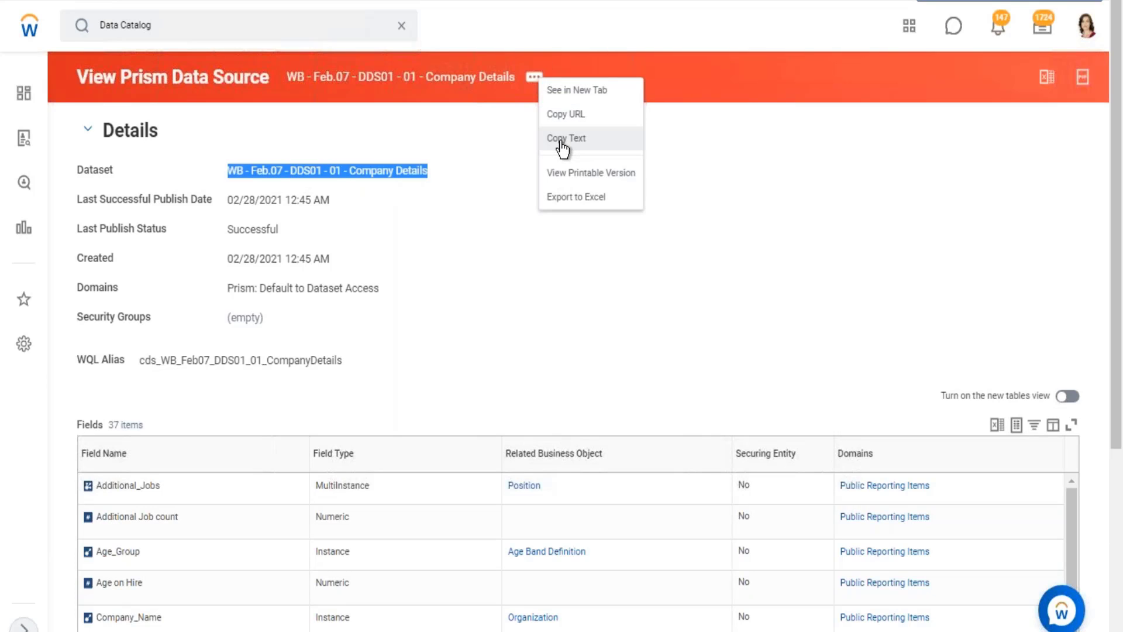
pyautogui.click(563, 140)
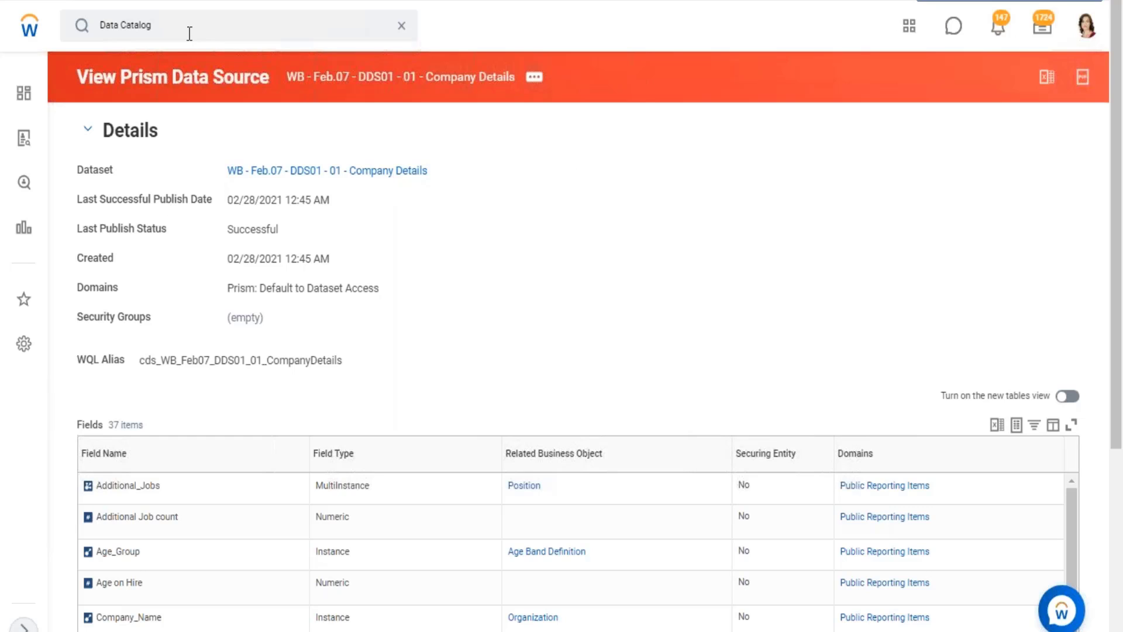
# Open the Create Custom Report task and set the data source to WB - Feb.07 - DDS01 - 01 - Company Details.
pyautogui.click(363, 34)
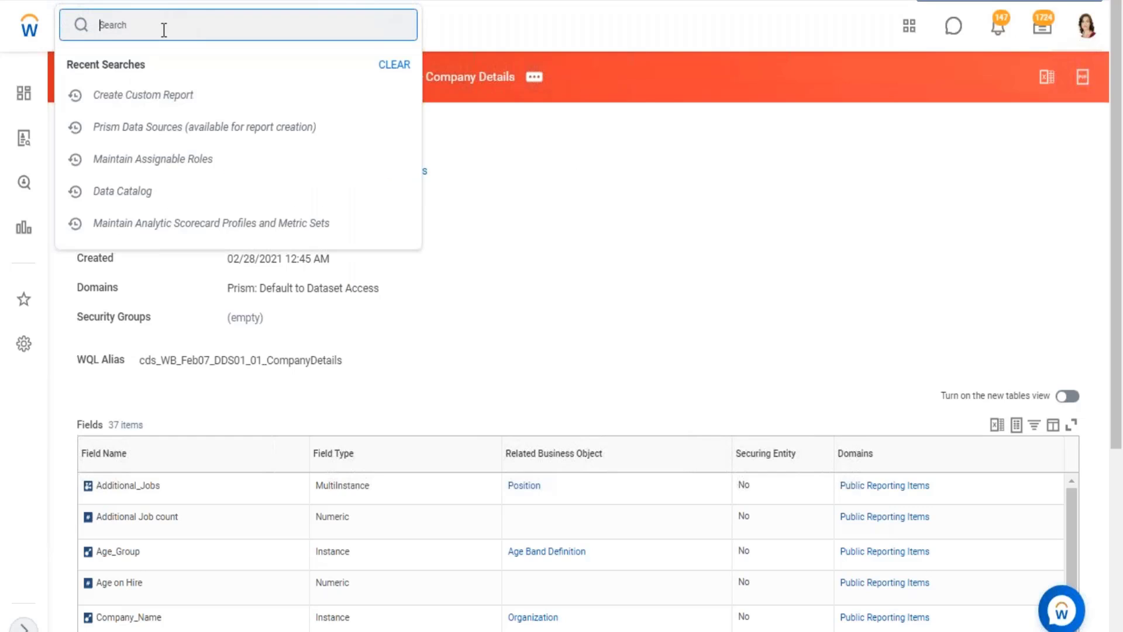
pyautogui.write('create custom repor')
pyautogui.press('Return')
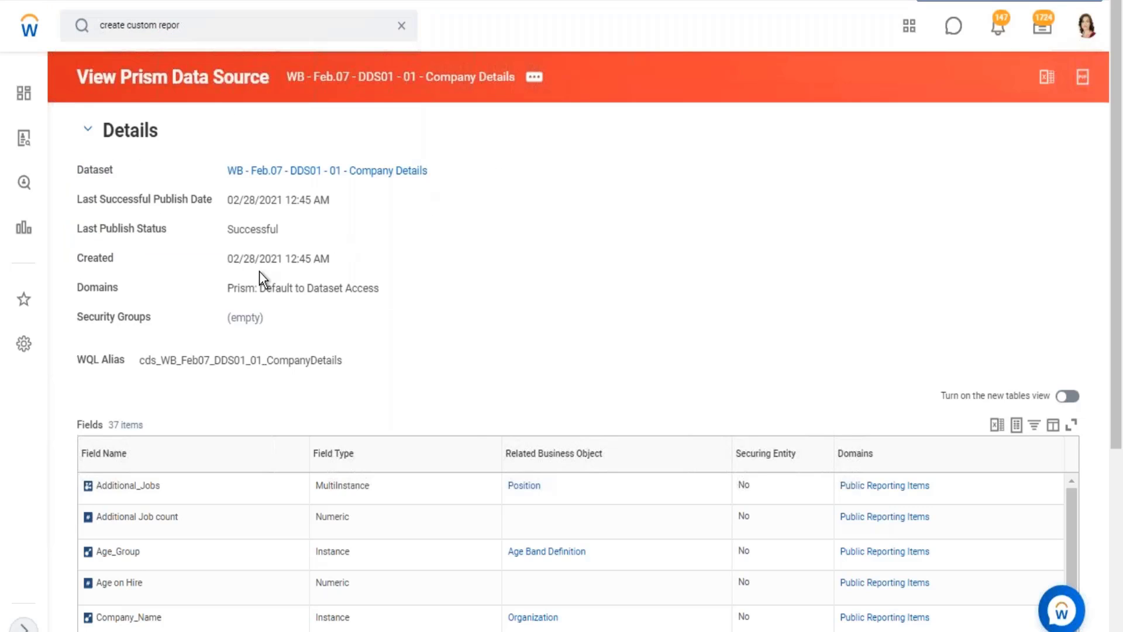
pyautogui.click(248, 372)
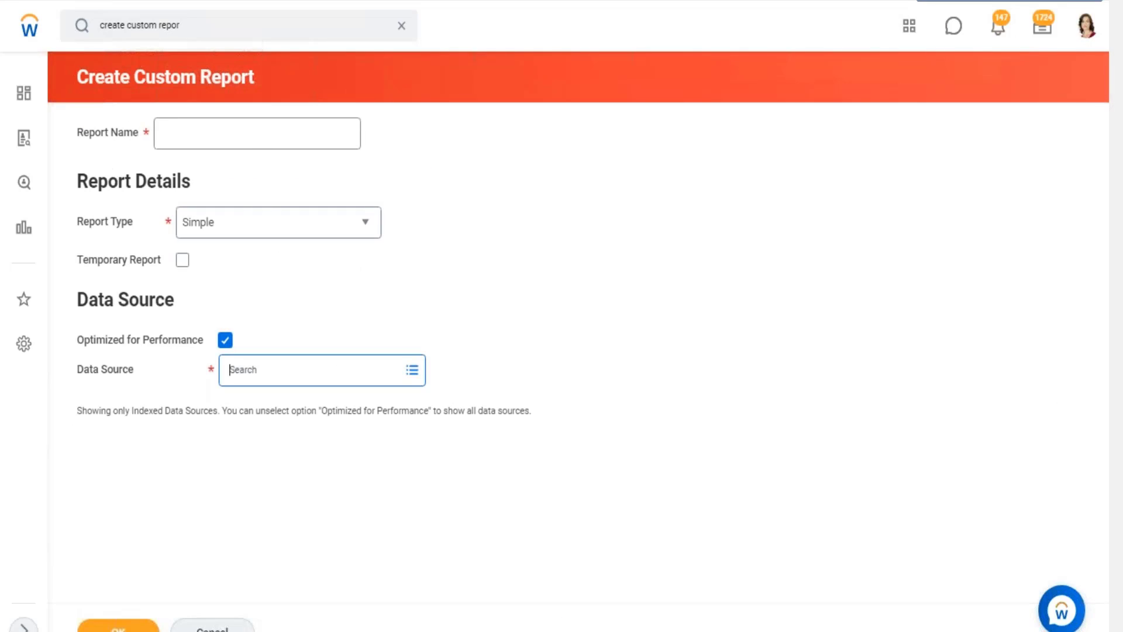
pyautogui.hotkey('ctrl', 'v')
pyautogui.press('Return')
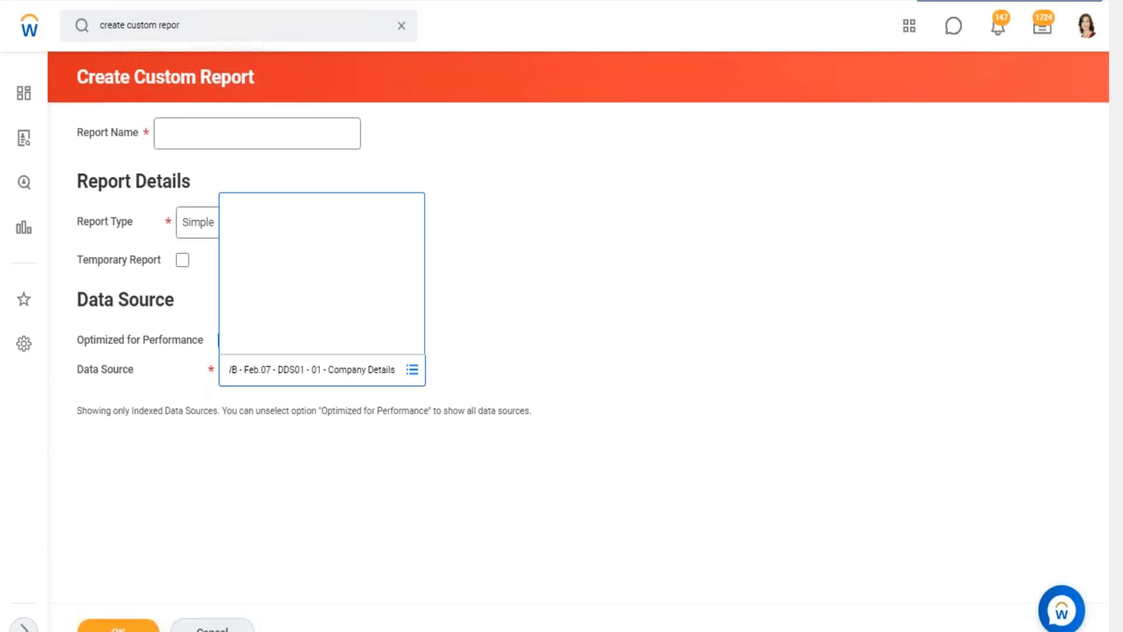
pyautogui.click(494, 323)
# Set the report type to Advanced, name the report Test Report, and create it.
pyautogui.click(234, 222)
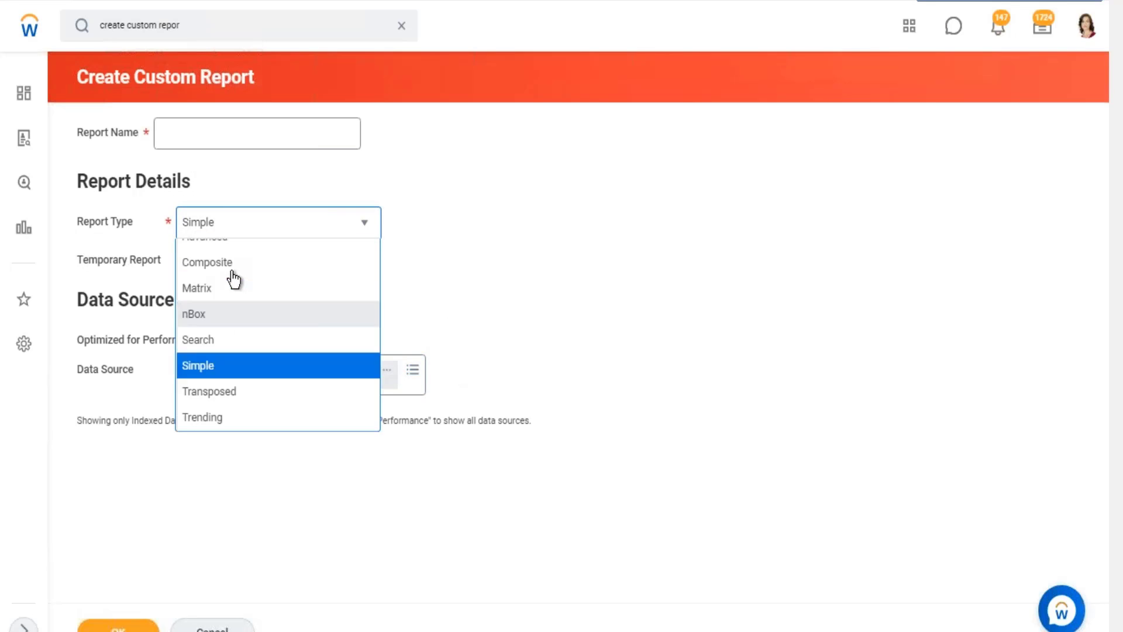
pyautogui.click(196, 146)
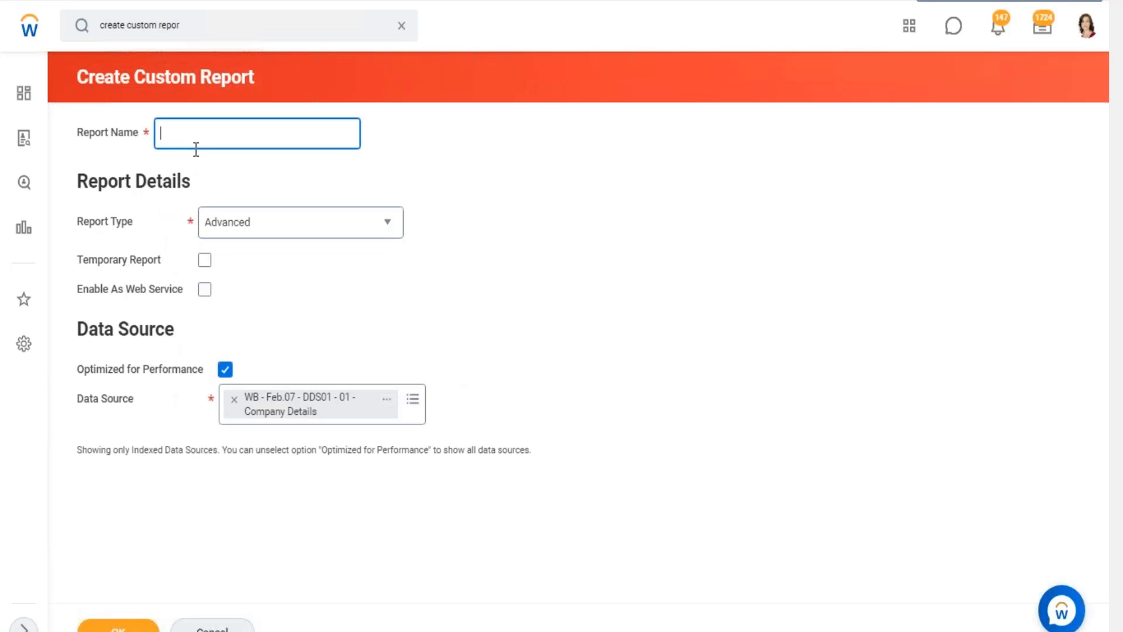
pyautogui.write('TEst REsp')
pyautogui.press('BackSpace')
pyautogui.press('BackSpace')
pyautogui.press('BackSpace')
pyautogui.write('eport')
pyautogui.click(172, 134)
pyautogui.press('BackSpace')
pyautogui.write('e')
pyautogui.click(671, 241)
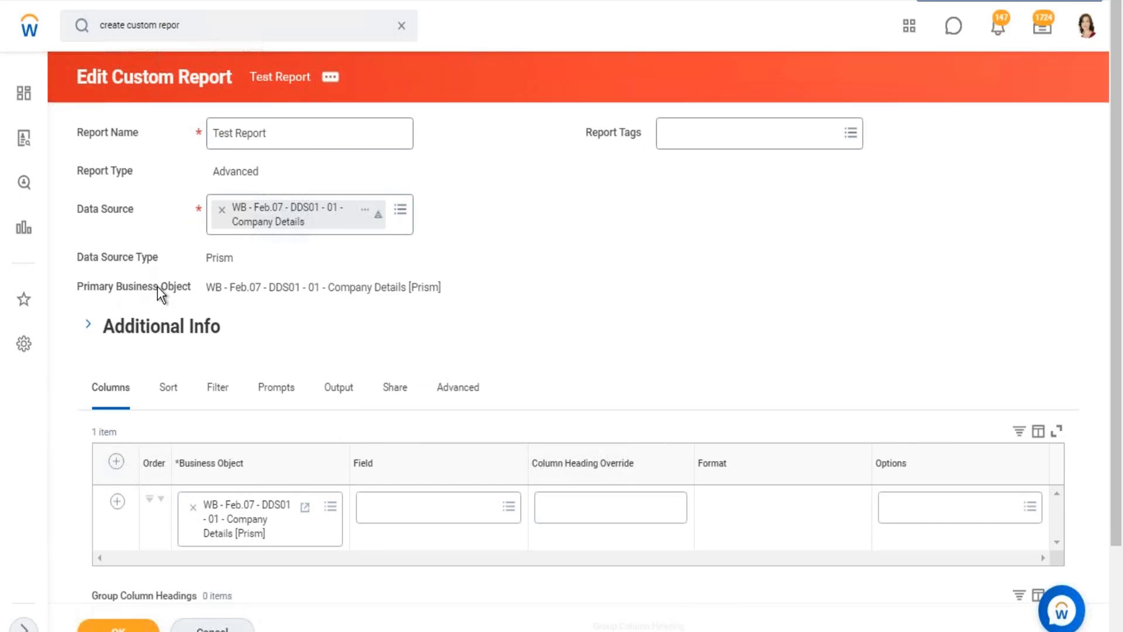
# Check the primary business object of Test Report against its Prism data source, and return to the Excel notes.
pyautogui.doubleClick(156, 286)
pyautogui.moveTo(215, 286); pyautogui.dragTo(400, 289)
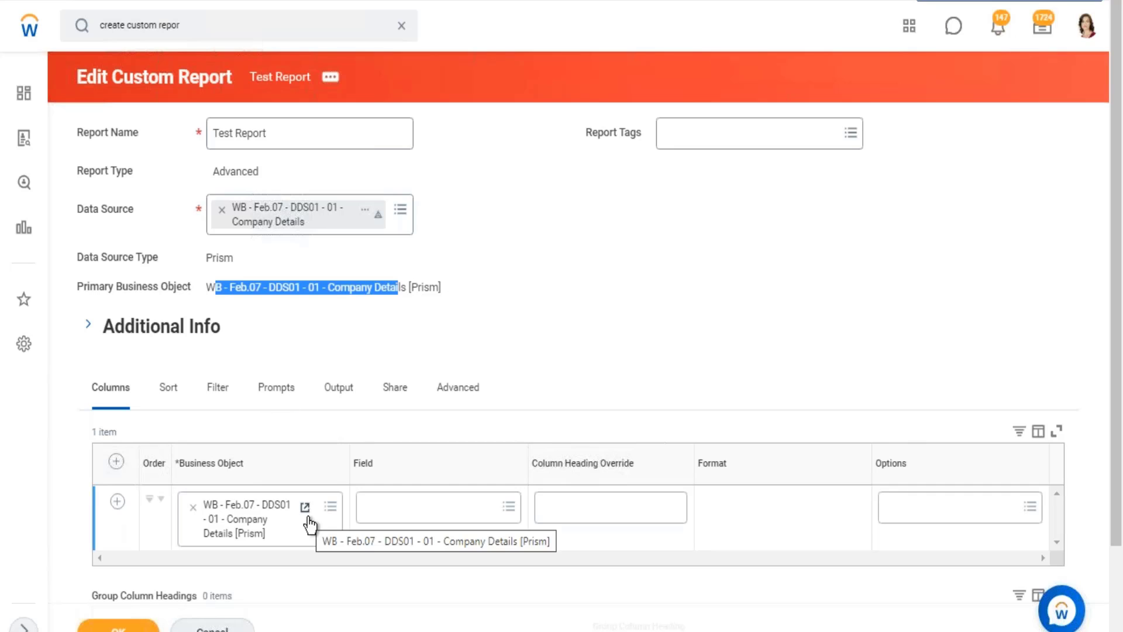
pyautogui.hotkey('alt', 'Tab')
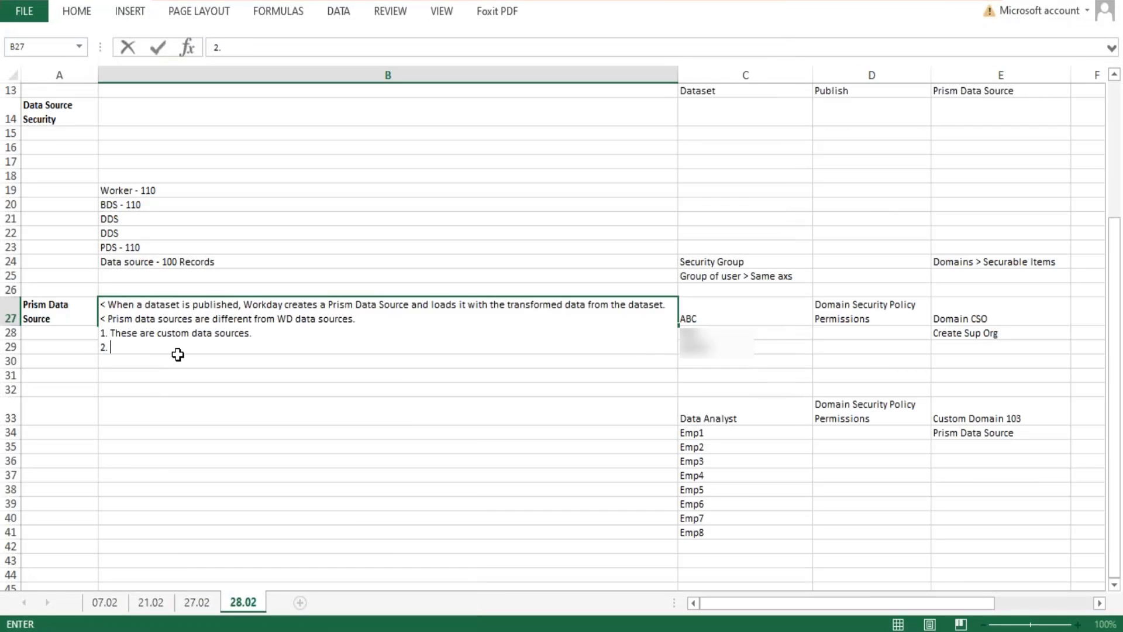
# Write point 2 of the Prism Data Source notes in B27 as "Have tehir own Primary BO." and start point 3.
pyautogui.write('Hae tehir own Prim')
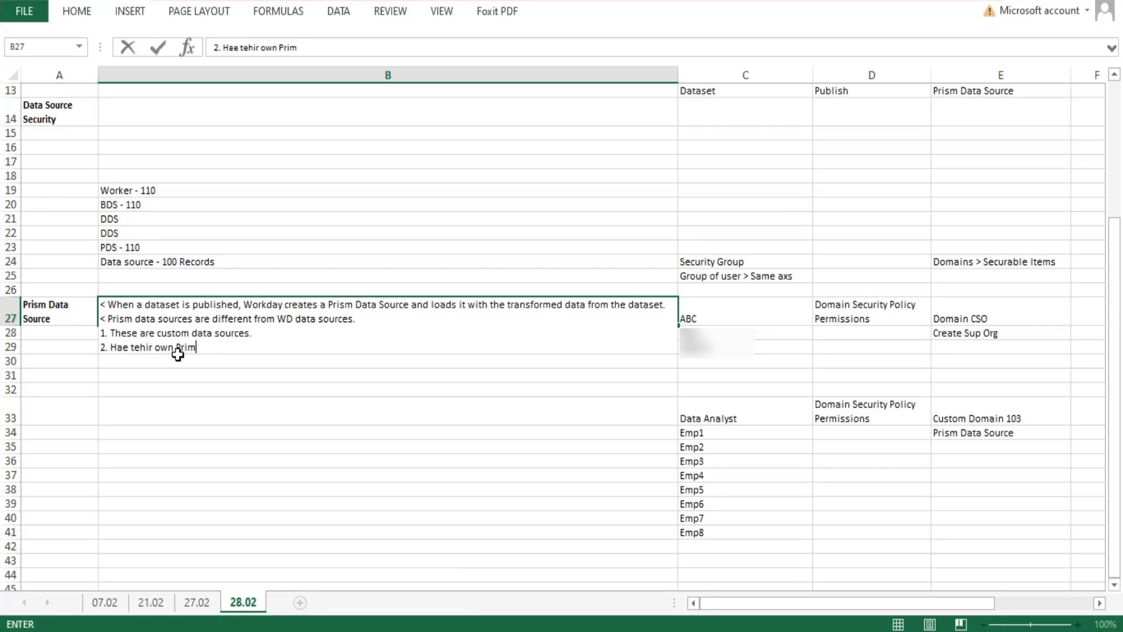
pyautogui.write('ary BO.')
pyautogui.hotkey('alt', 'Return')
pyautogui.write('3.')
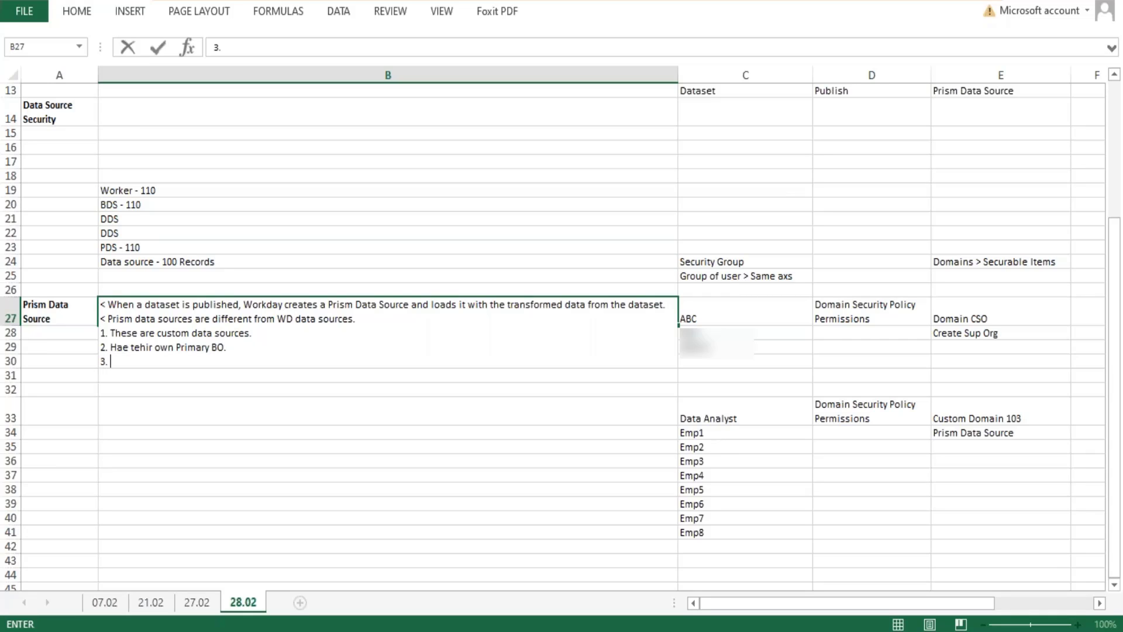
pyautogui.click(129, 348)
pyautogui.write('v')
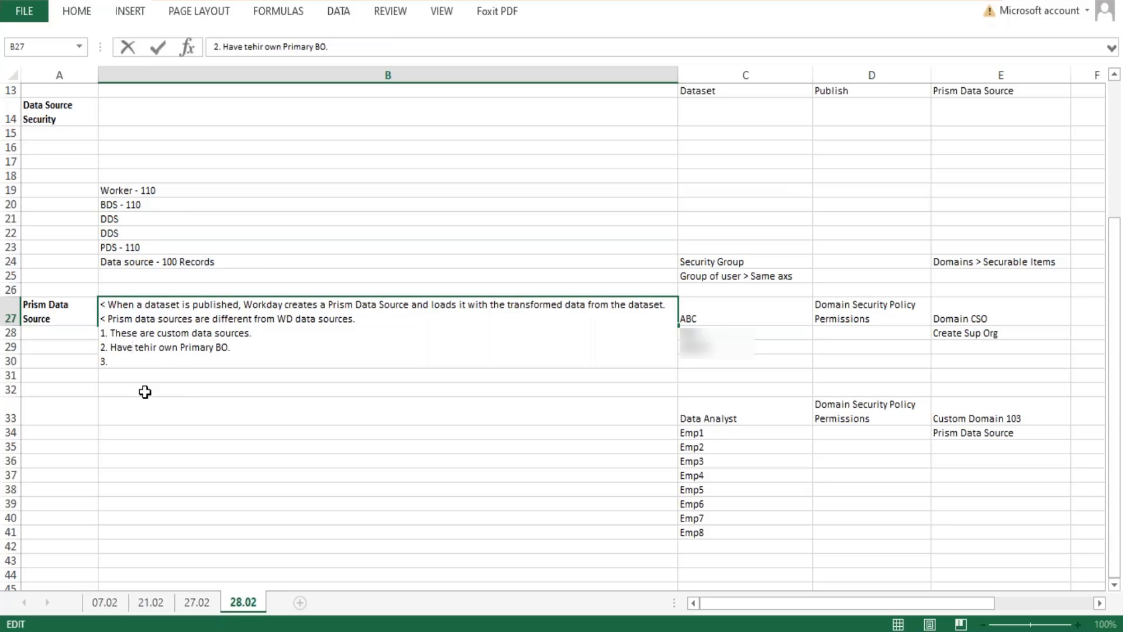
# Write point 3 of the notes as "Can have their data removed by unpublishing the dataset.".
pyautogui.click(146, 363)
pyautogui.write('Have')
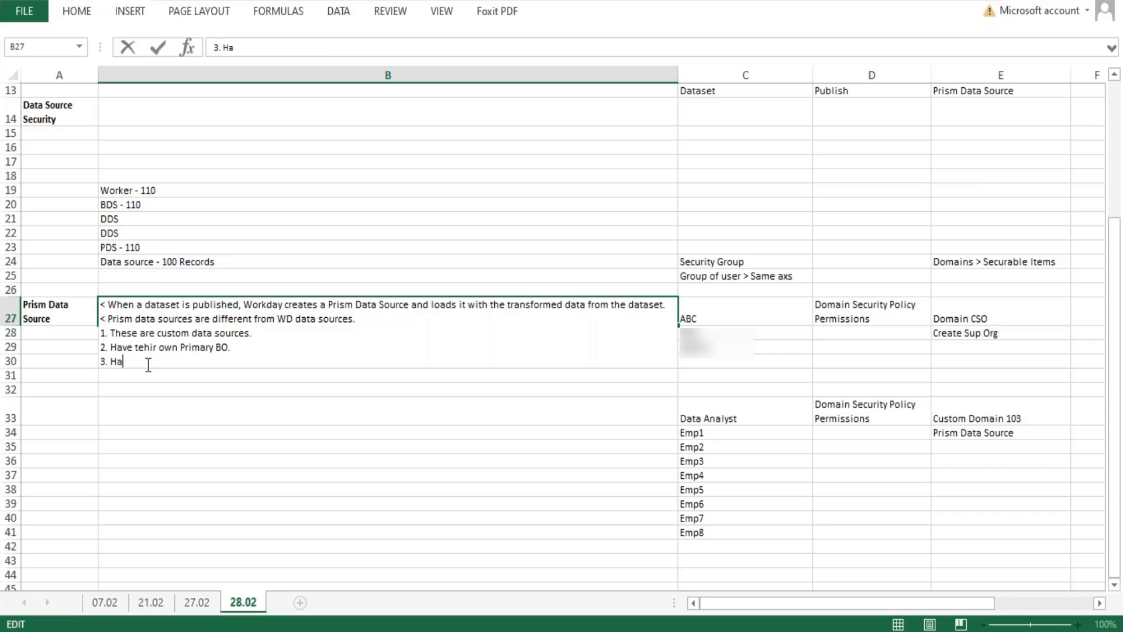
pyautogui.press('BackSpace')
pyautogui.press('BackSpace')
pyautogui.press('BackSpace')
pyautogui.press('BackSpace')
pyautogui.write('Can have their data removed')
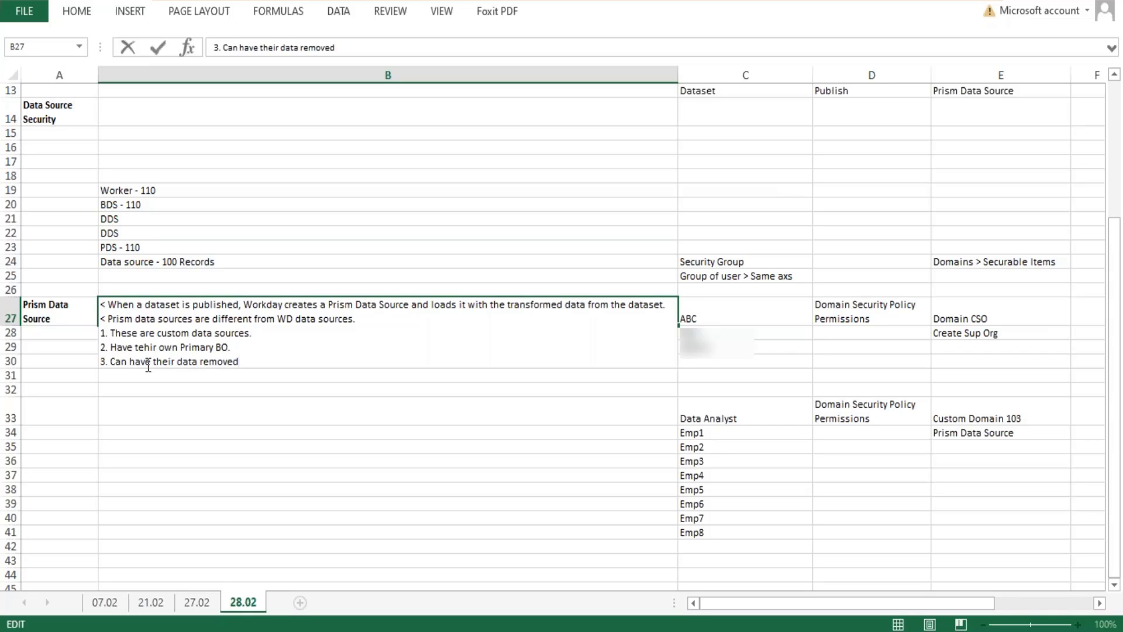
pyautogui.write(' by unpublishing the data')
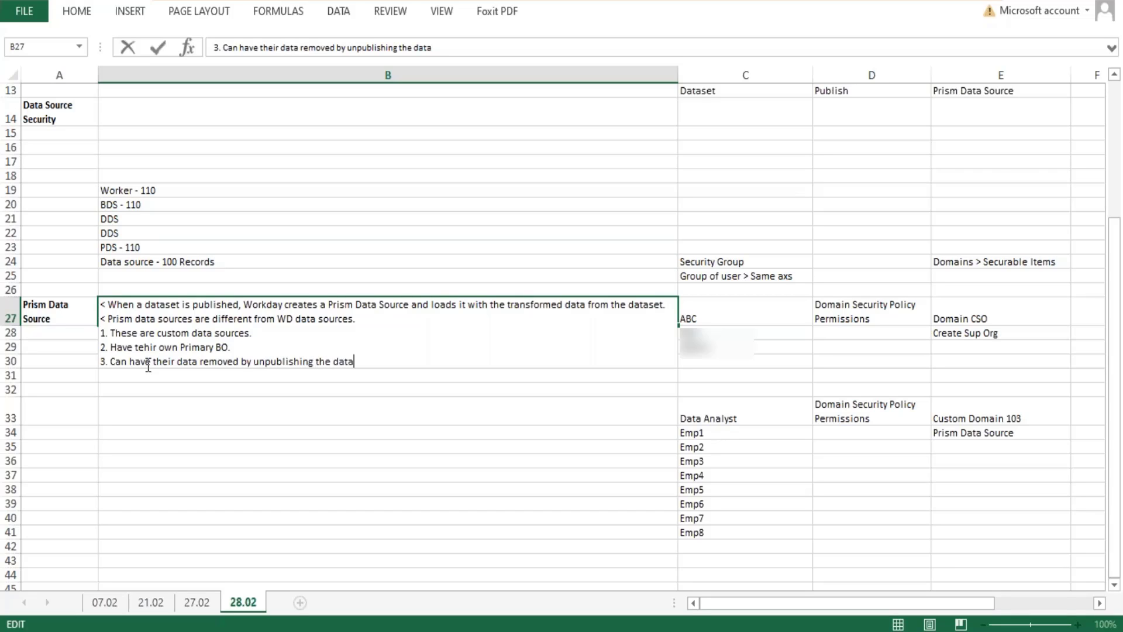
pyautogui.write('set.')
# Extend point 3 with "When a dataset is unpublised, all reports that use it will be broken until the prism data source is populated again.".
pyautogui.write('When a dataset i')
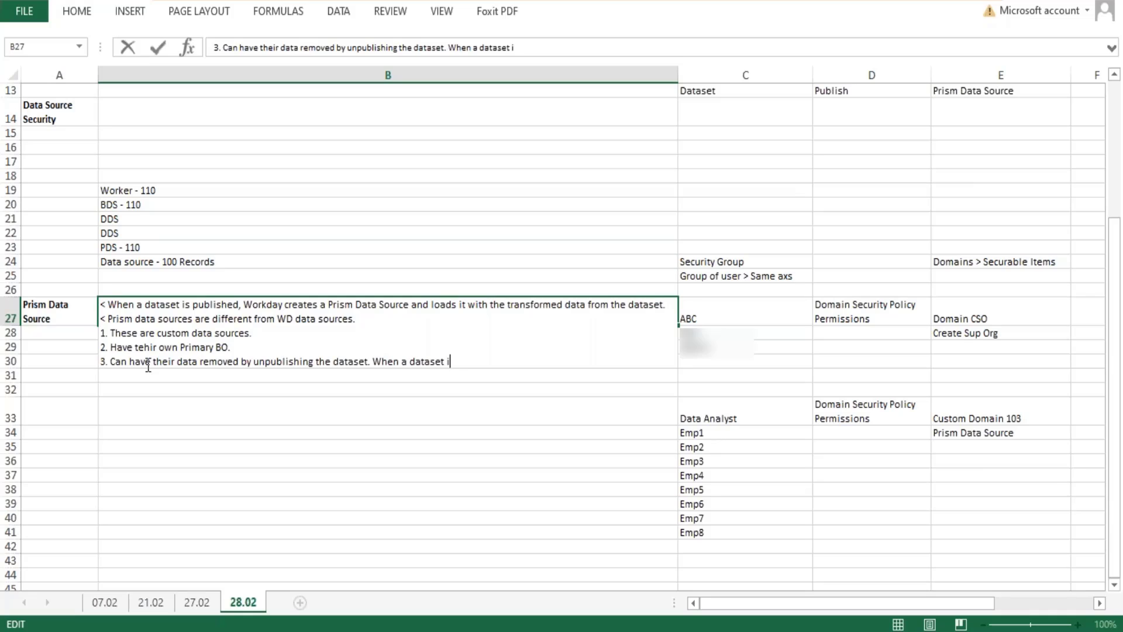
pyautogui.write('s unpublised, all ')
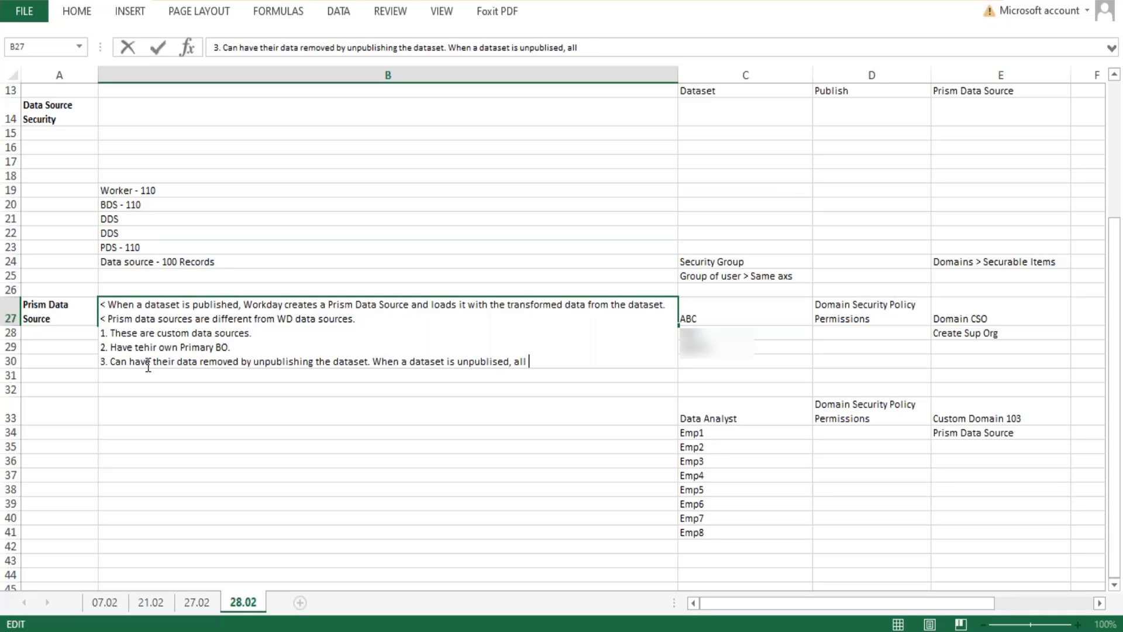
pyautogui.write('reports that u')
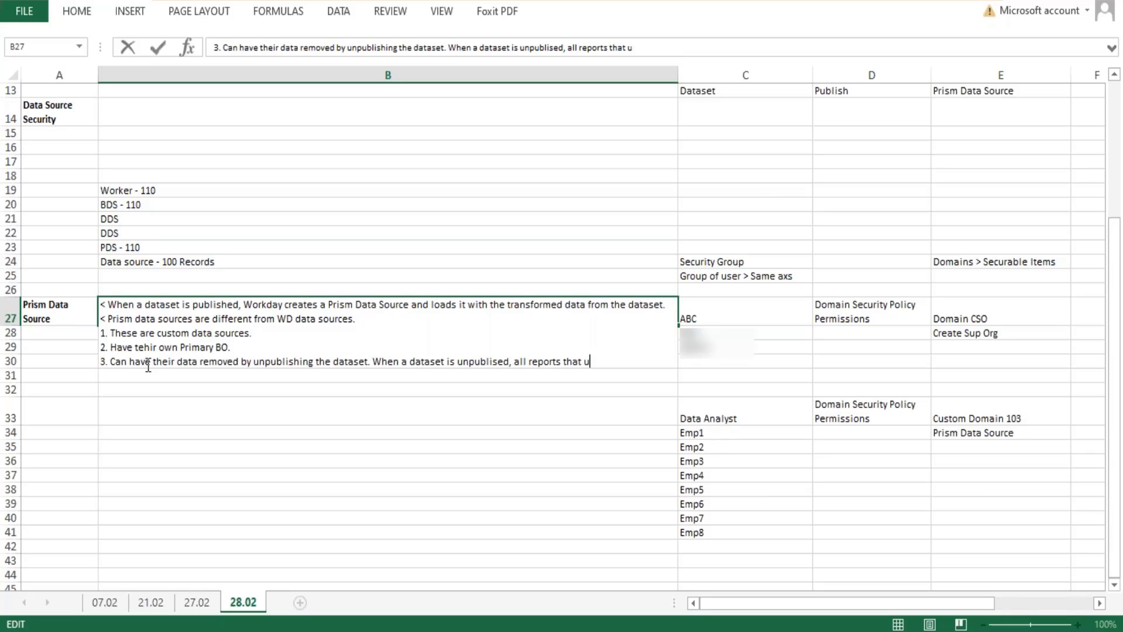
pyautogui.write('se it will be broken')
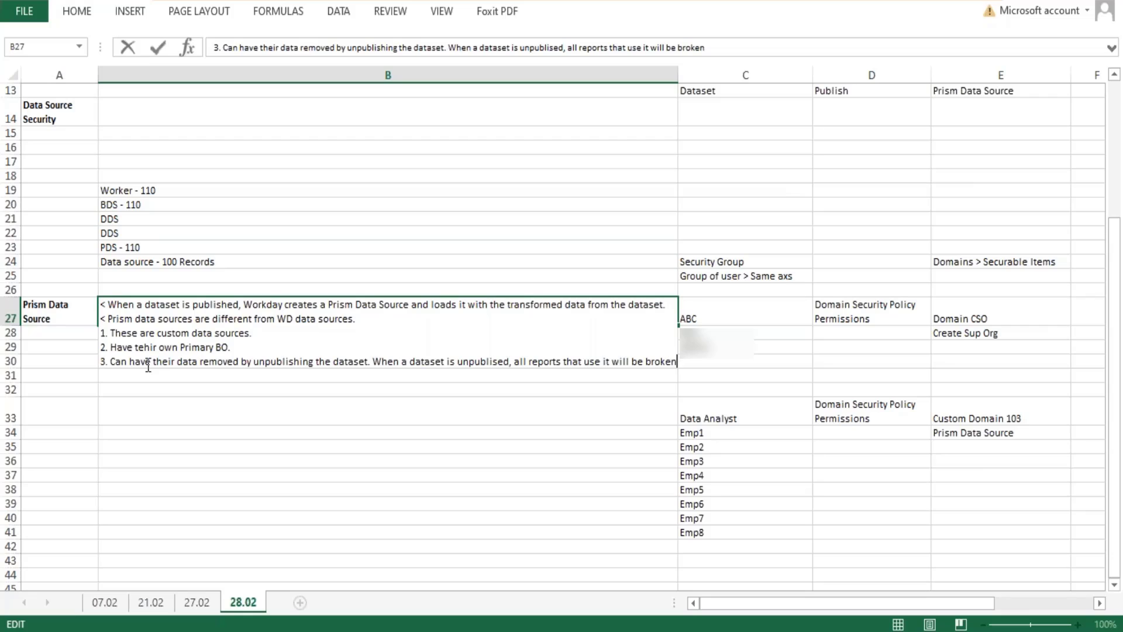
pyautogui.write(' un')
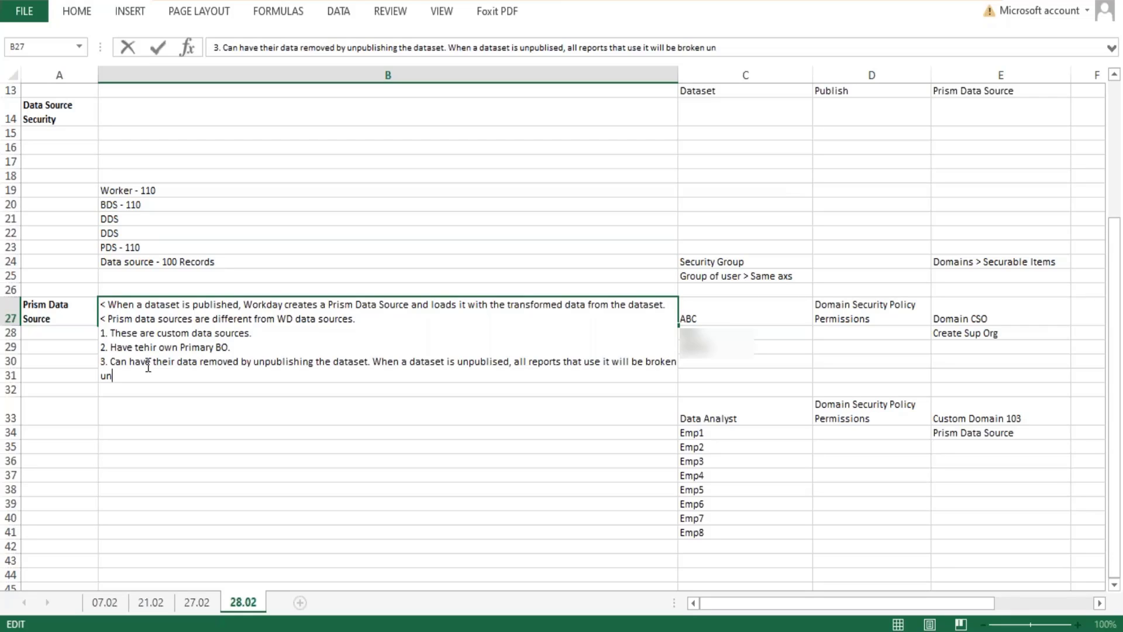
pyautogui.write('til the prism data source')
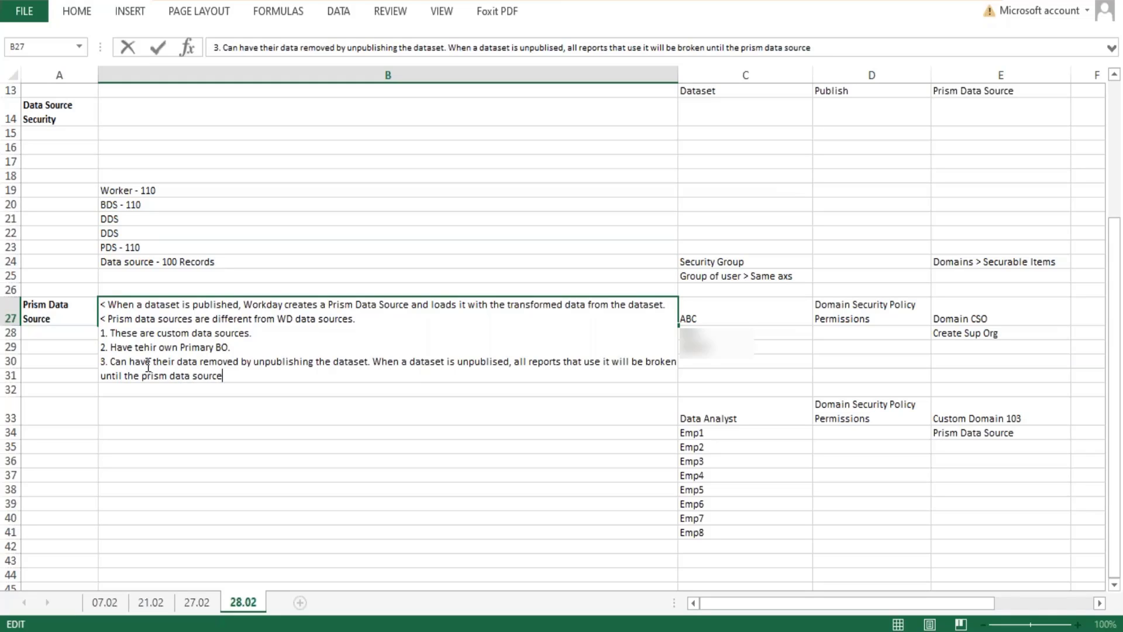
pyautogui.write(' is pupulated again.')
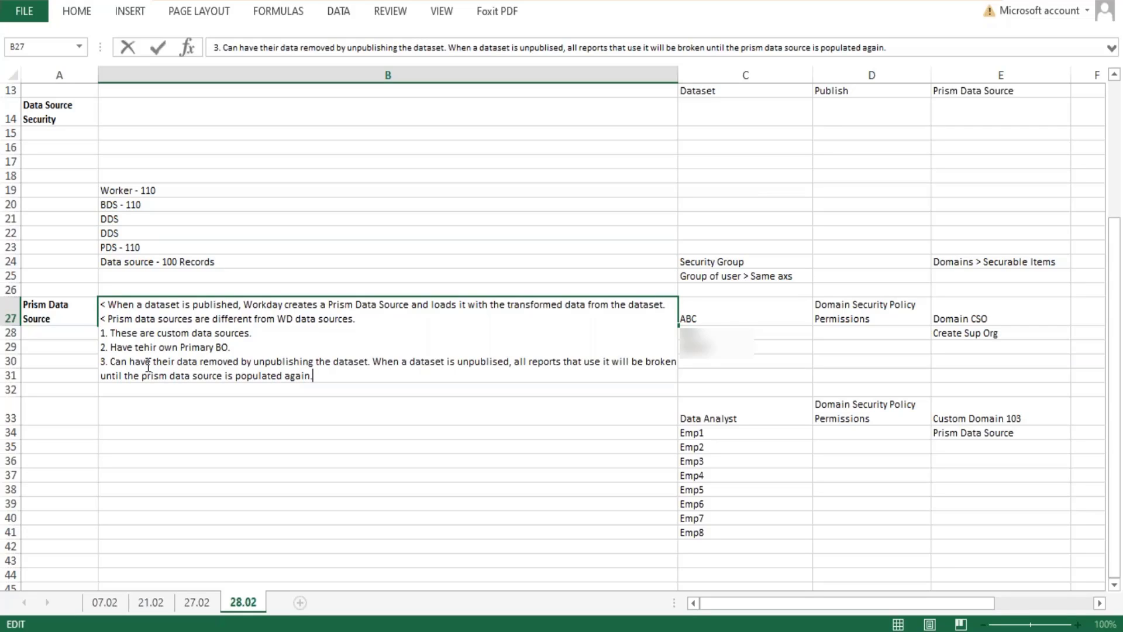
# Add point 4 on a new line of the same cell: "Delete it by unpublishing the dataset.".
pyautogui.hotkey('alt', 'Return')
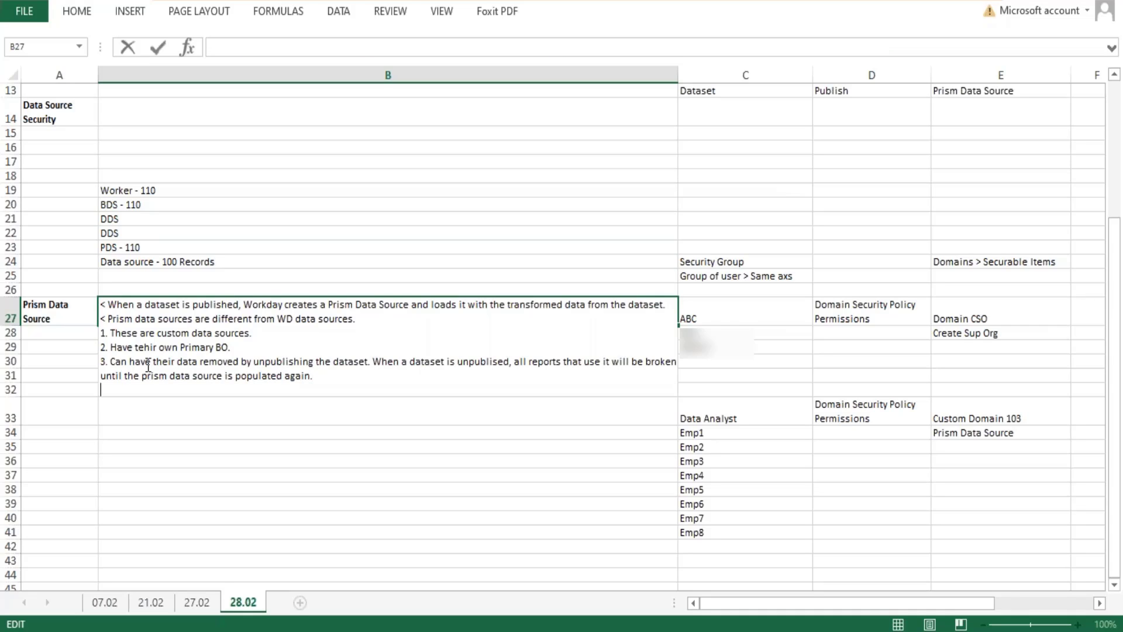
pyautogui.write('4.')
pyautogui.write('Delete it by u')
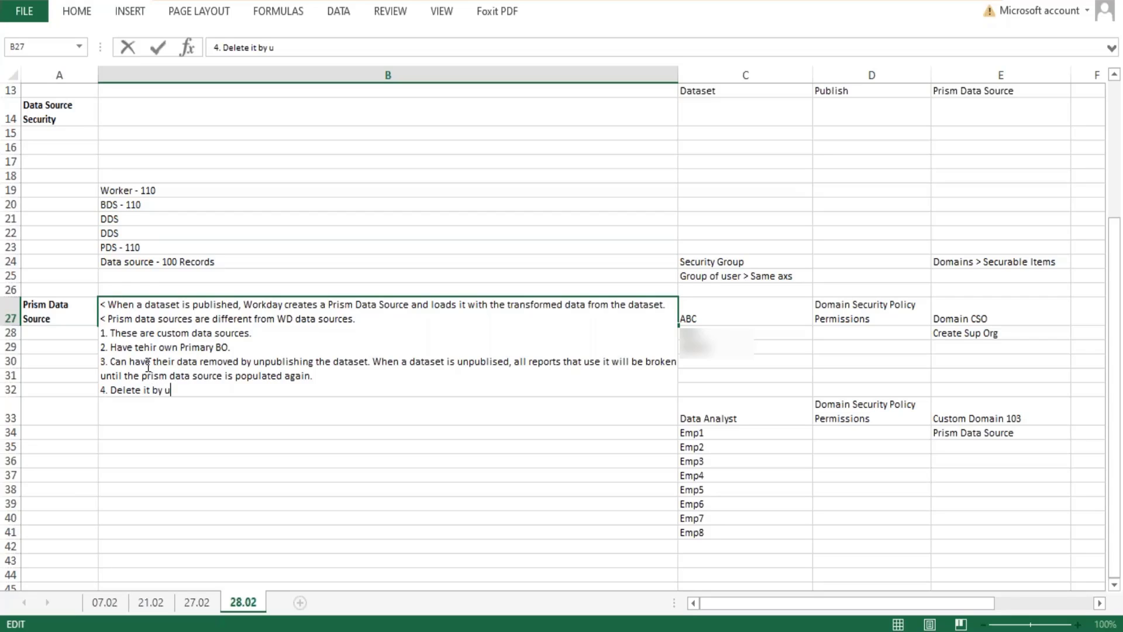
pyautogui.write('npublishing the dataset.')
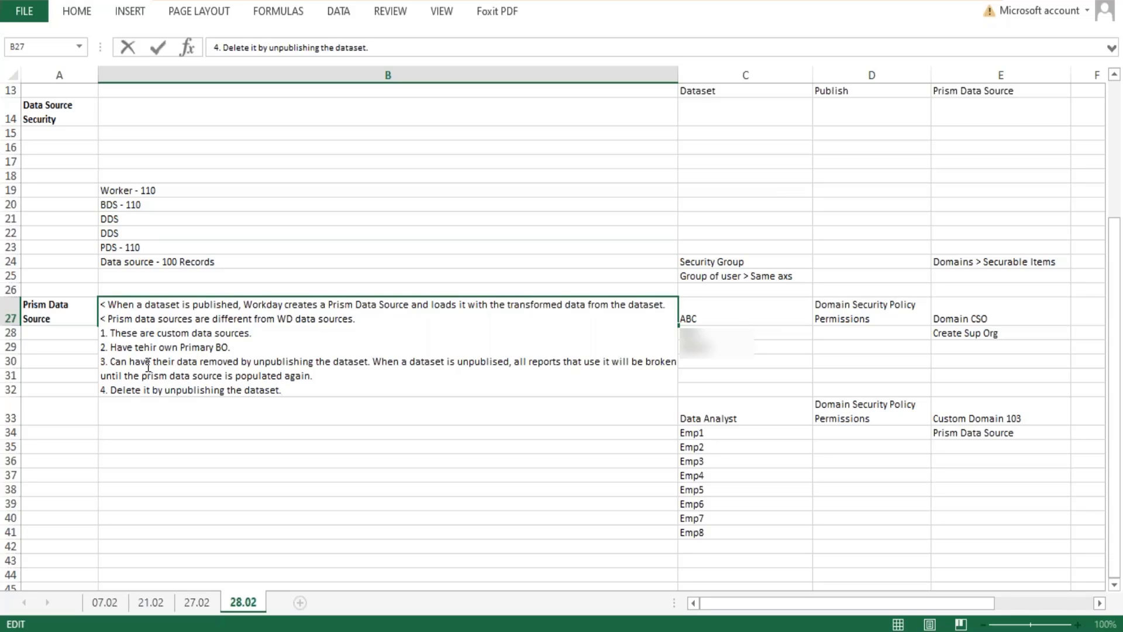
# Add point 5 on a new line of the cell: "Can only support some report types:".
pyautogui.hotkey('alt', 'Return')
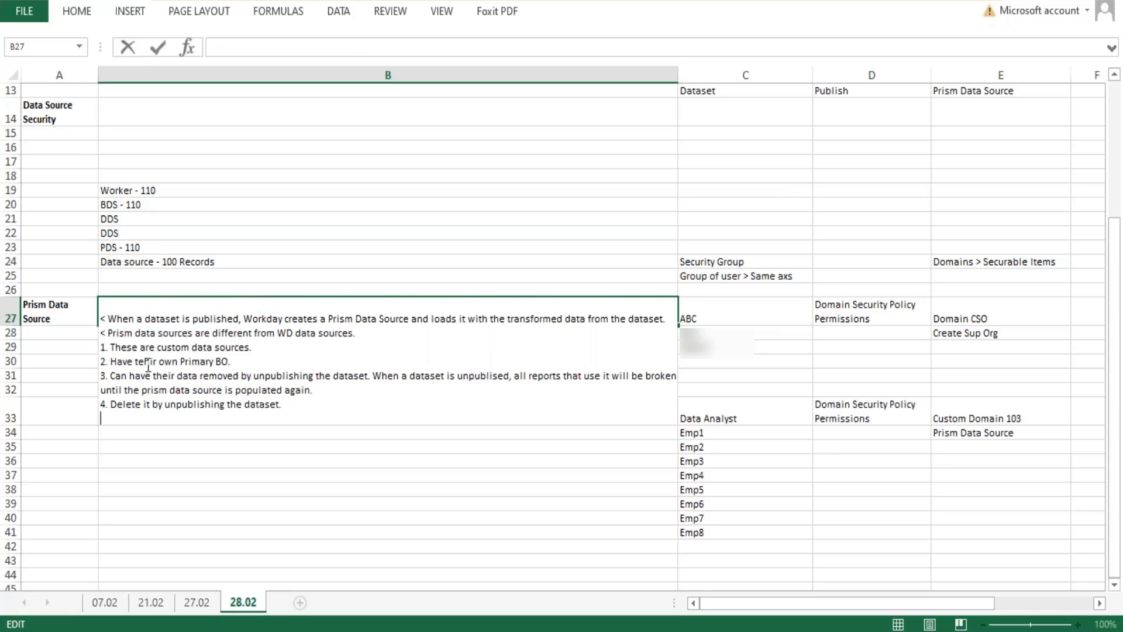
pyautogui.write('5. Can only suppor')
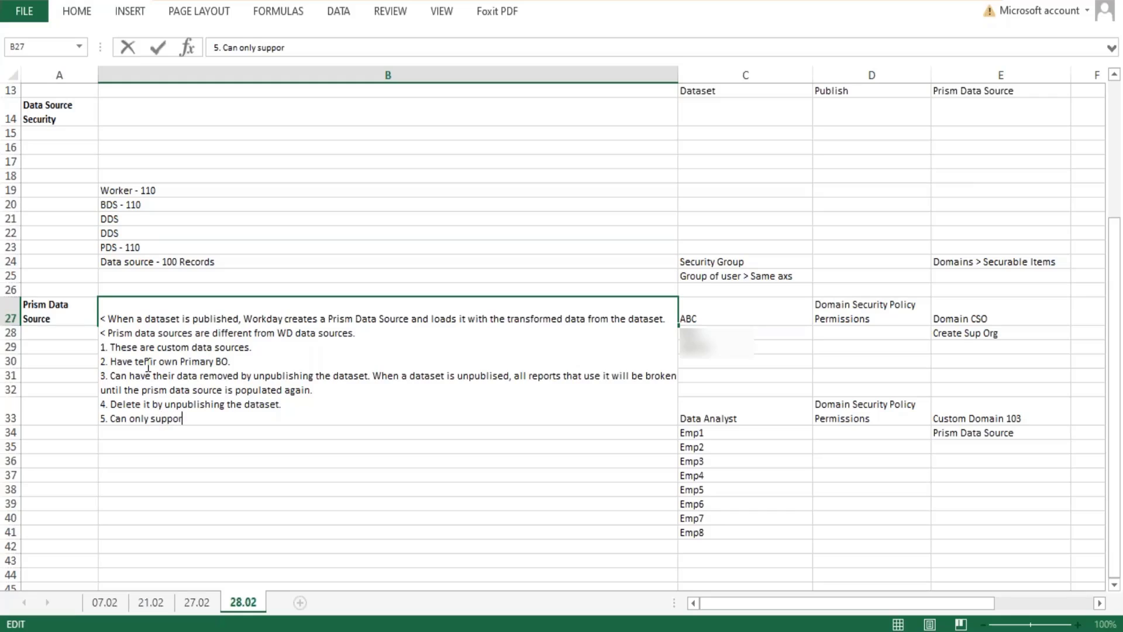
pyautogui.write('t some report ')
pyautogui.write('types:')
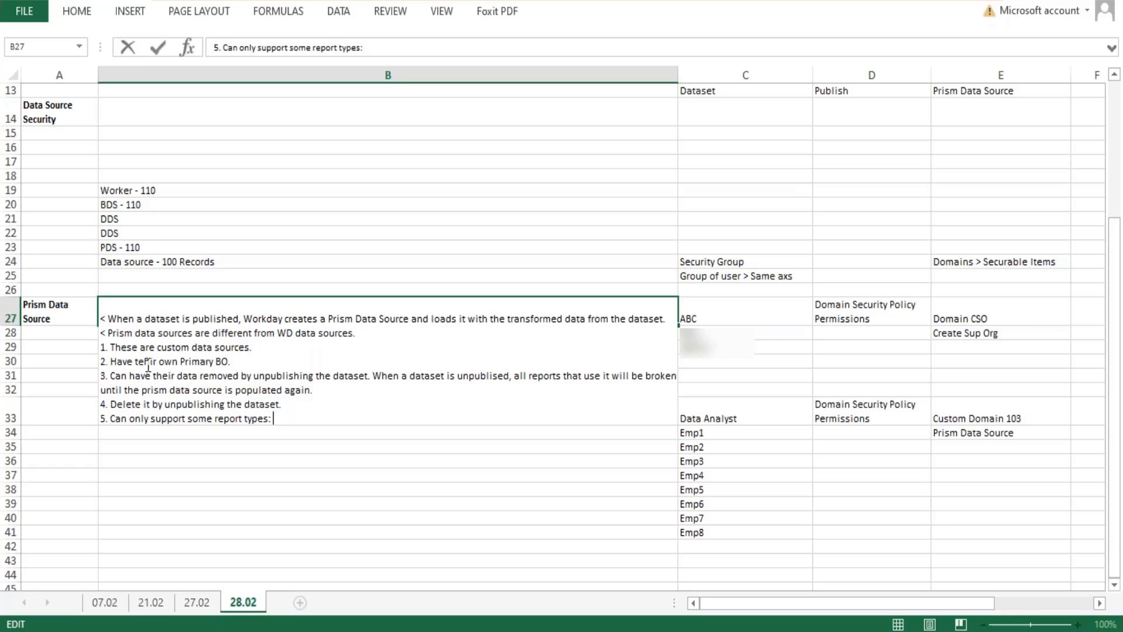
pyautogui.press('Return')
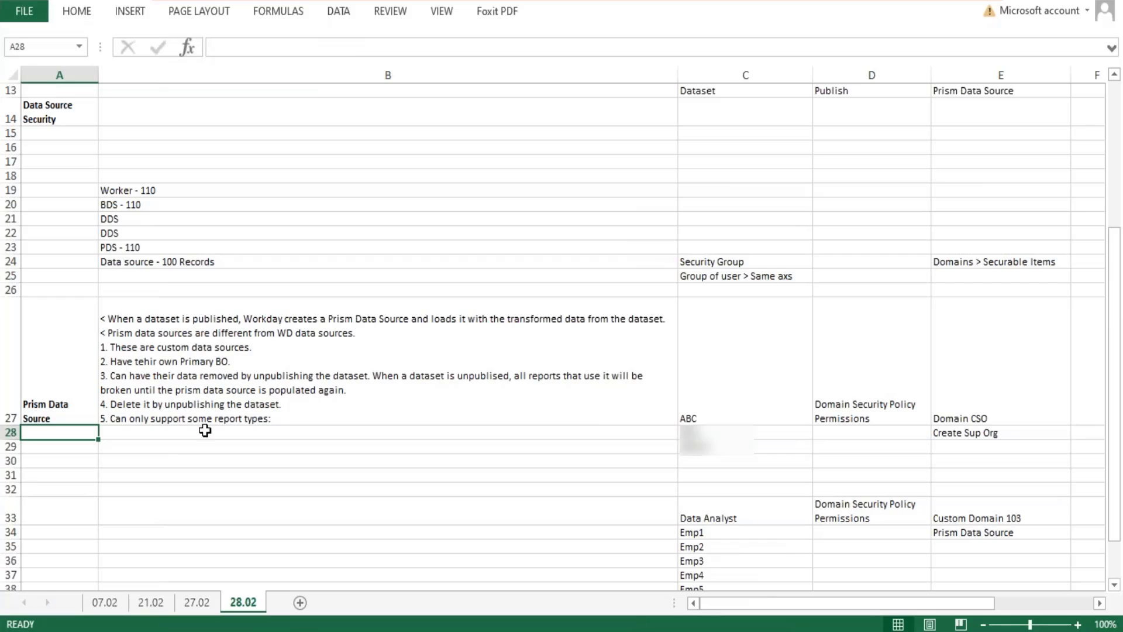
# Complete point 5 with the report types "advanced/ Matrix/ Simple/ Composite and Transposed." and save the workbook.
pyautogui.doubleClick(273, 419)
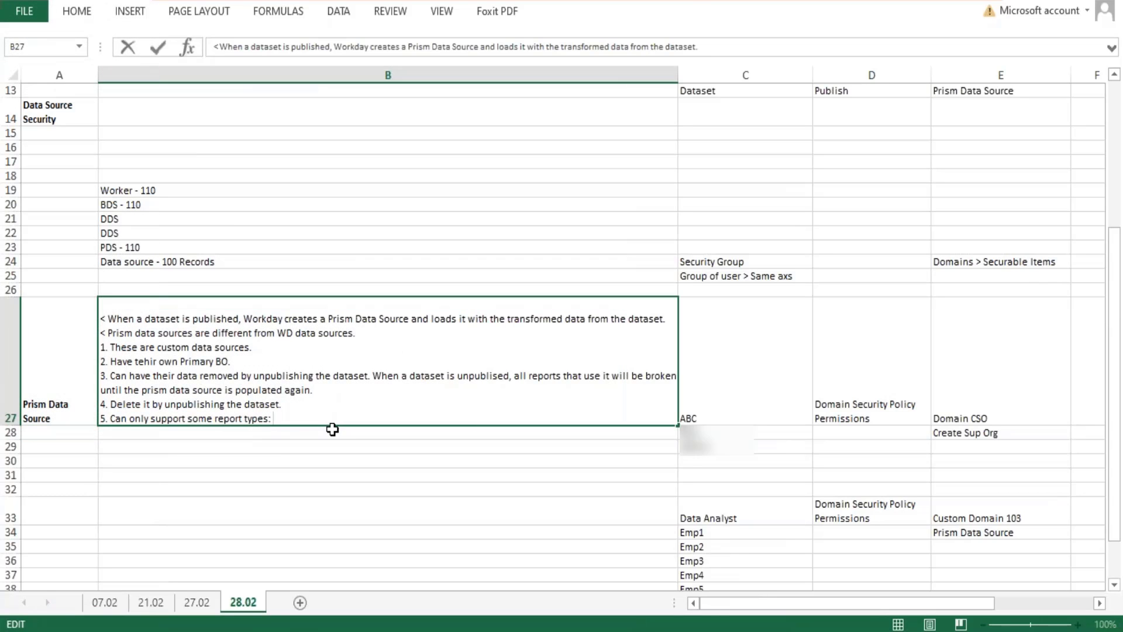
pyautogui.write('advance')
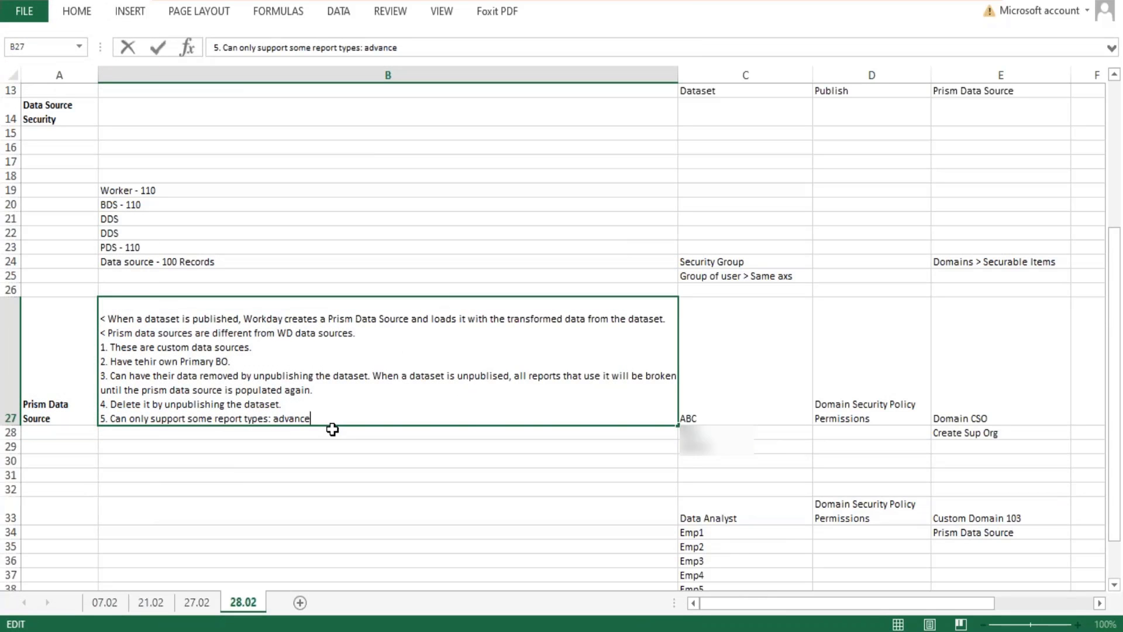
pyautogui.write('d/ Matrix/ Simple//')
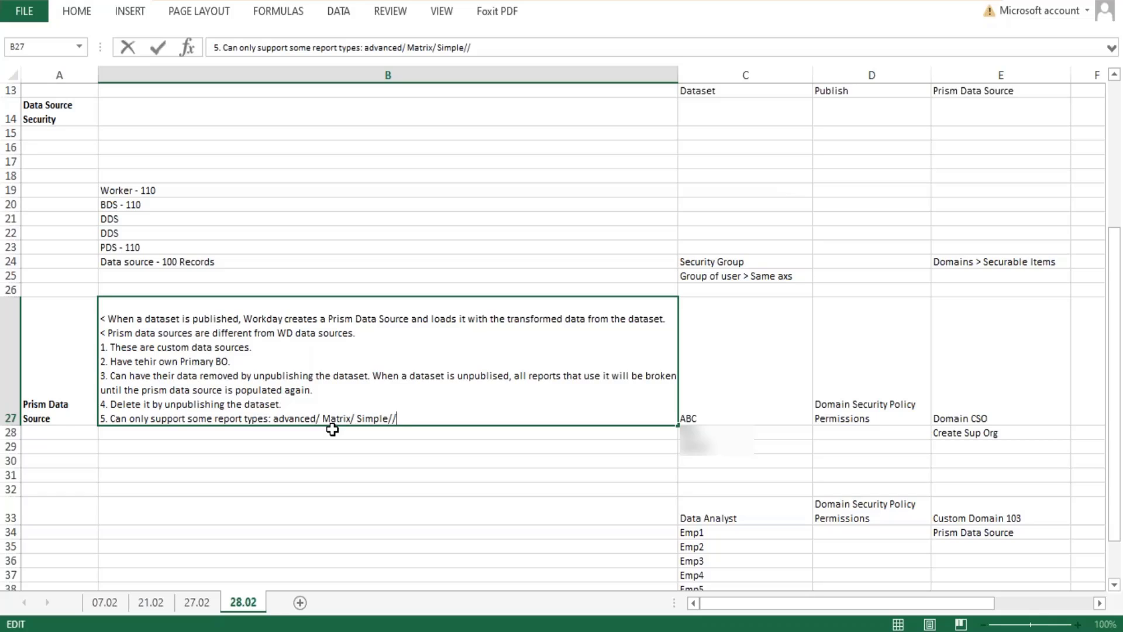
pyautogui.press('BackSpace')
pyautogui.write('Composite and Trans')
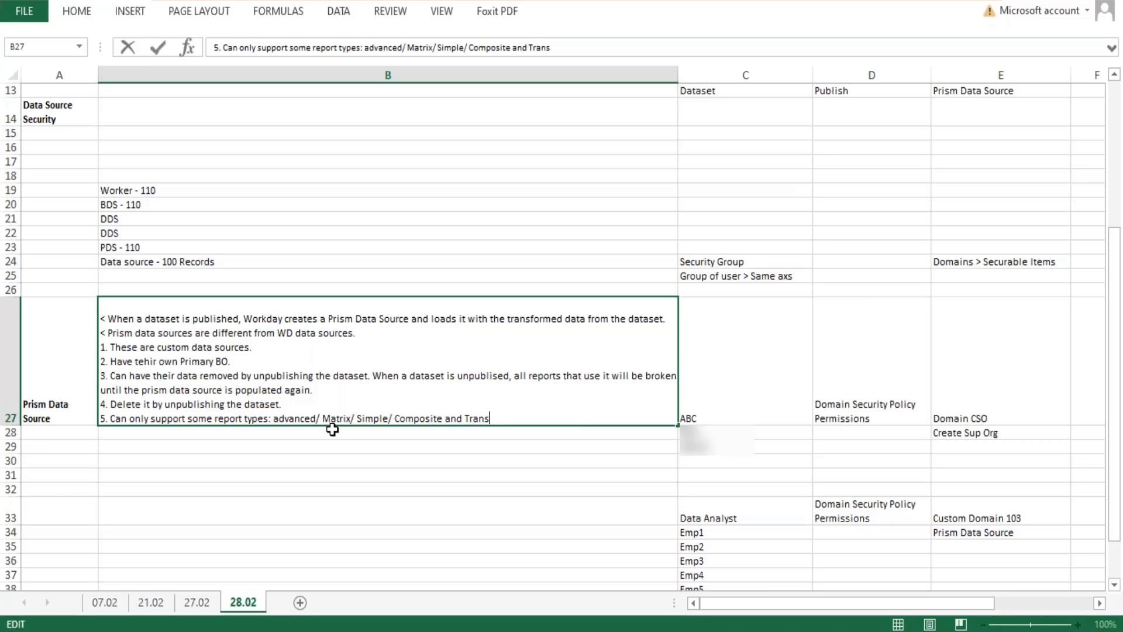
pyautogui.write('posed.')
pyautogui.press('Return')
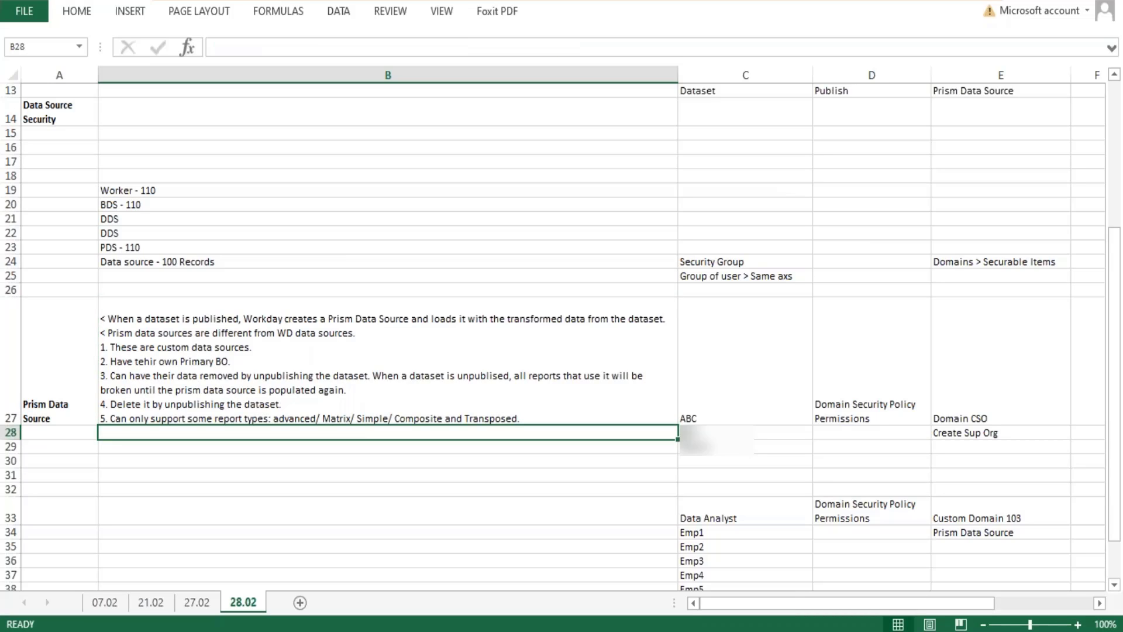
pyautogui.hotkey('ctrl', 's')
# Replace the final period of point 5 with "/ Discovery Boards".
pyautogui.doubleClick(527, 418)
pyautogui.press('BackSpace')
pyautogui.write('/')
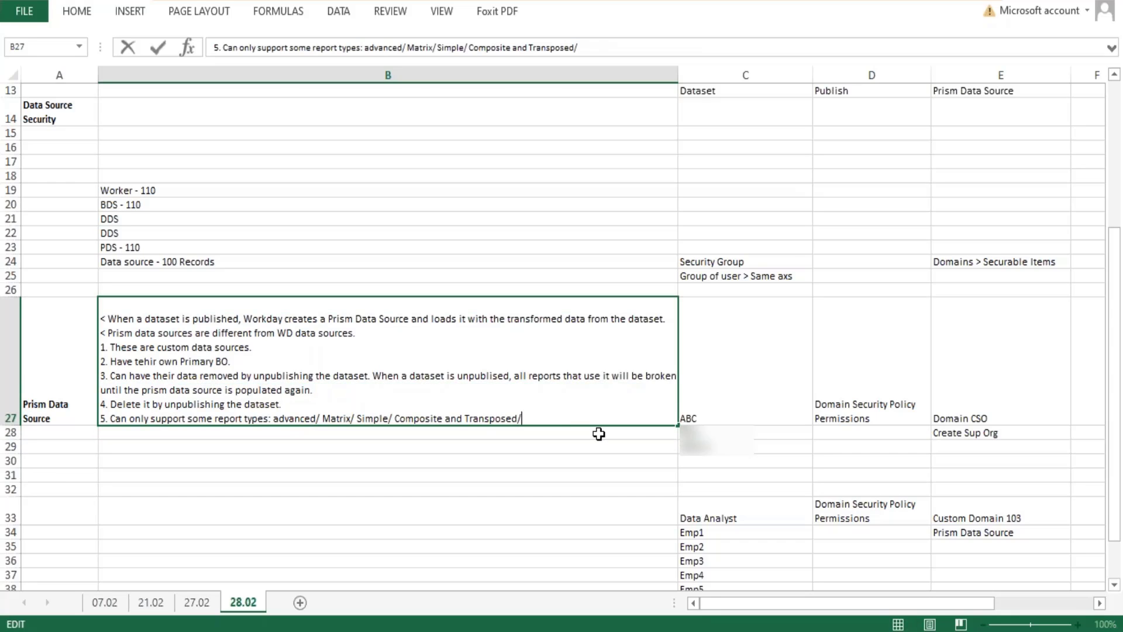
pyautogui.write(' Discovery Boards')
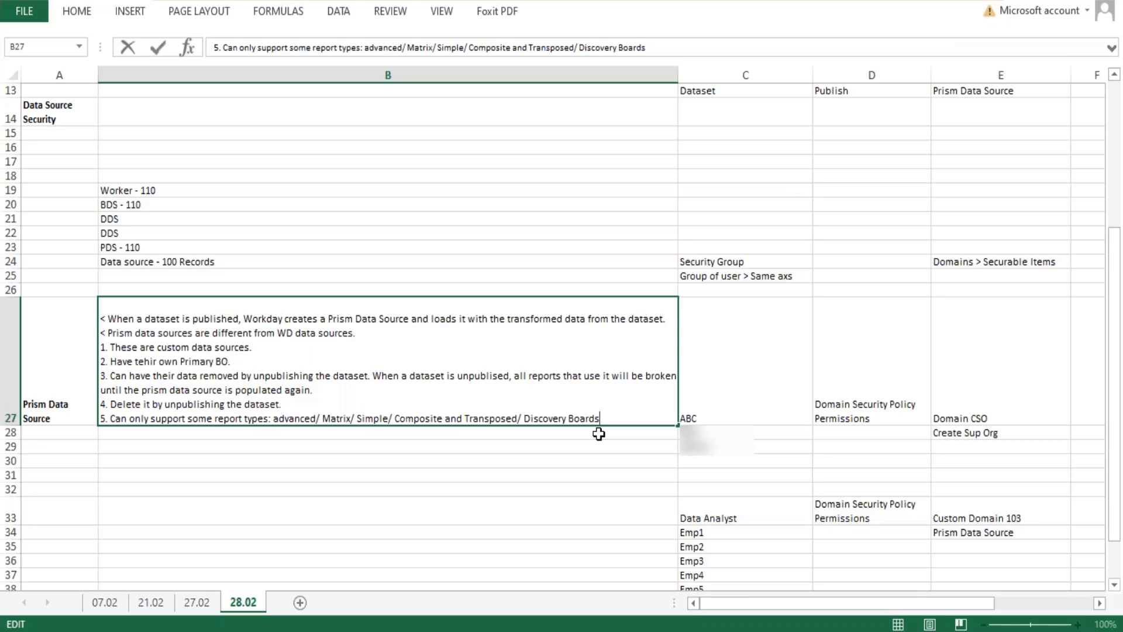
pyautogui.press('Return')
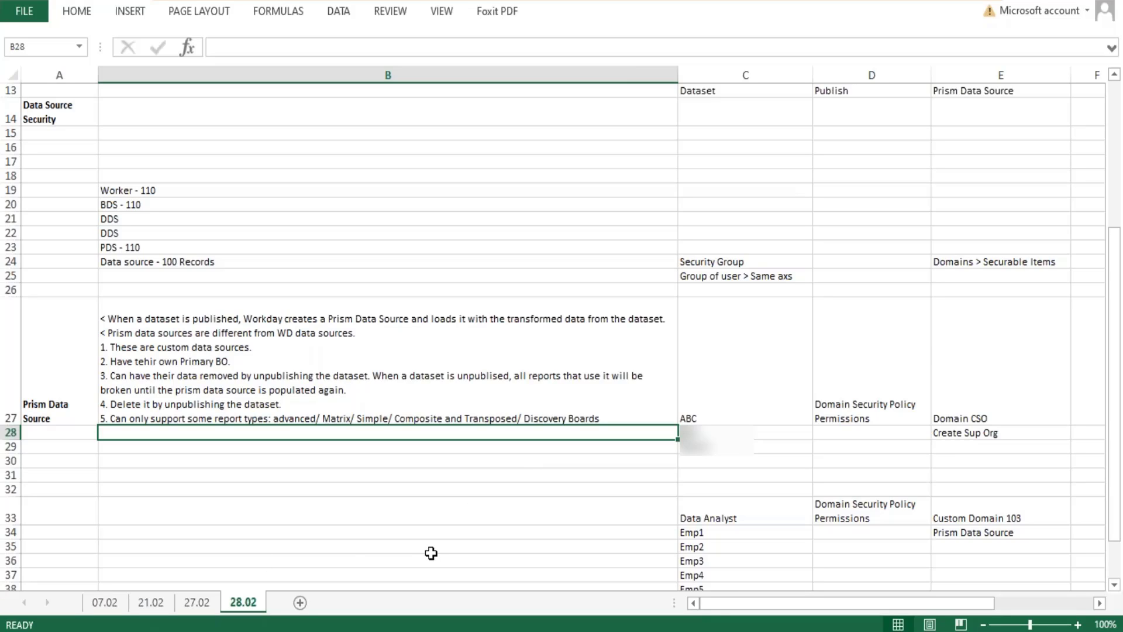
# Add point 6 on a new line of B27: "Only support some field types and calcualted fields".
pyautogui.doubleClick(642, 417)
pyautogui.hotkey('alt', 'Return')
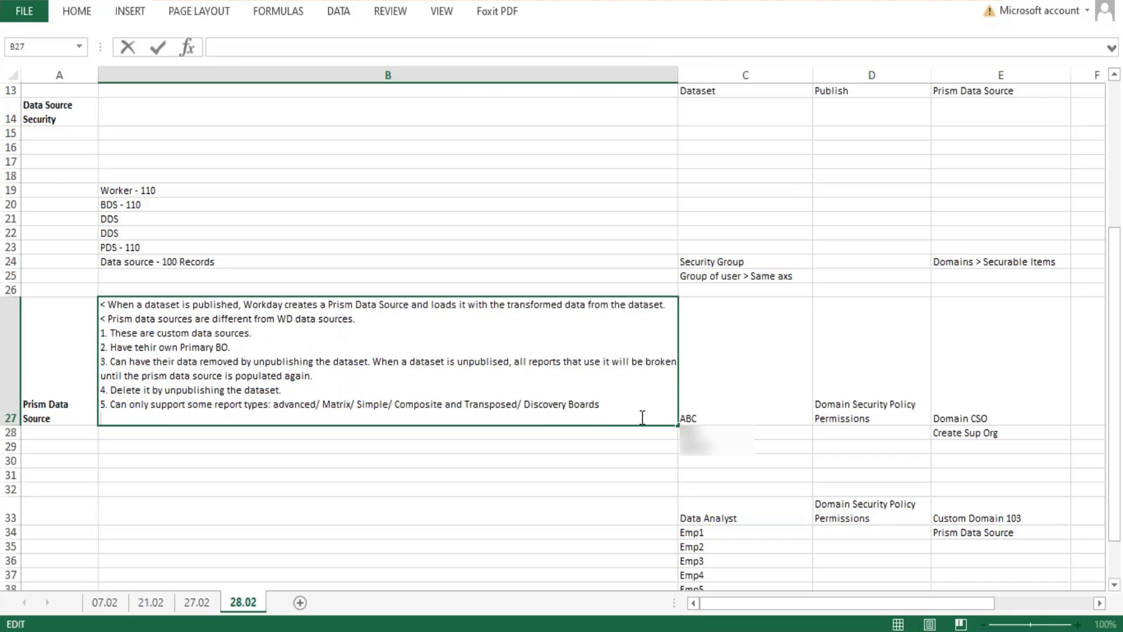
pyautogui.write('6.')
pyautogui.write('Only suppo')
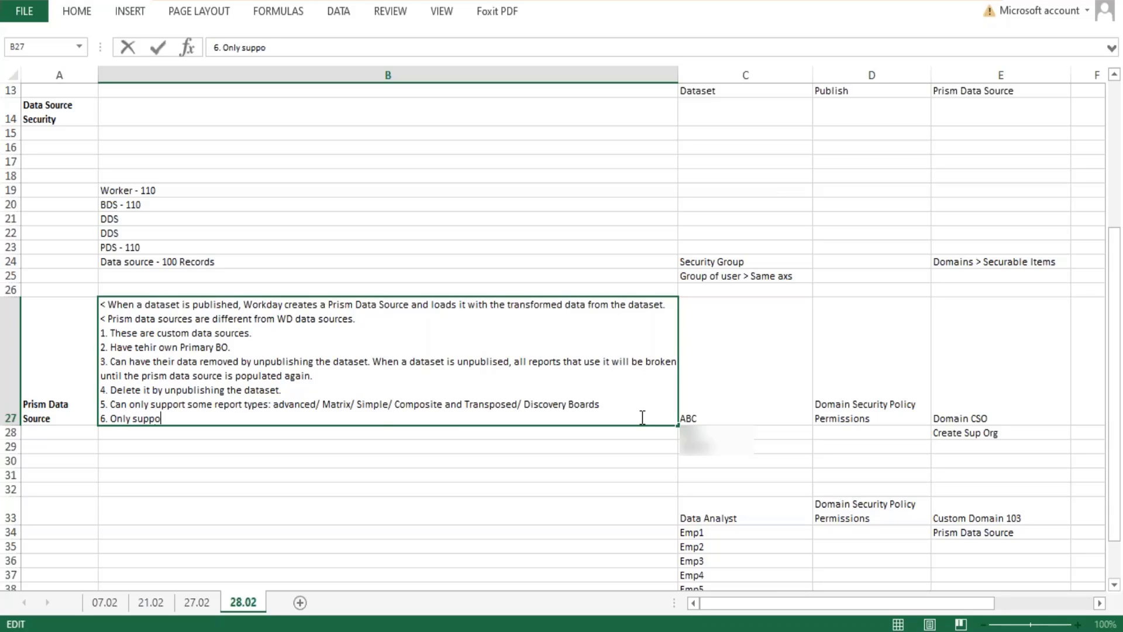
pyautogui.write('rt some field types')
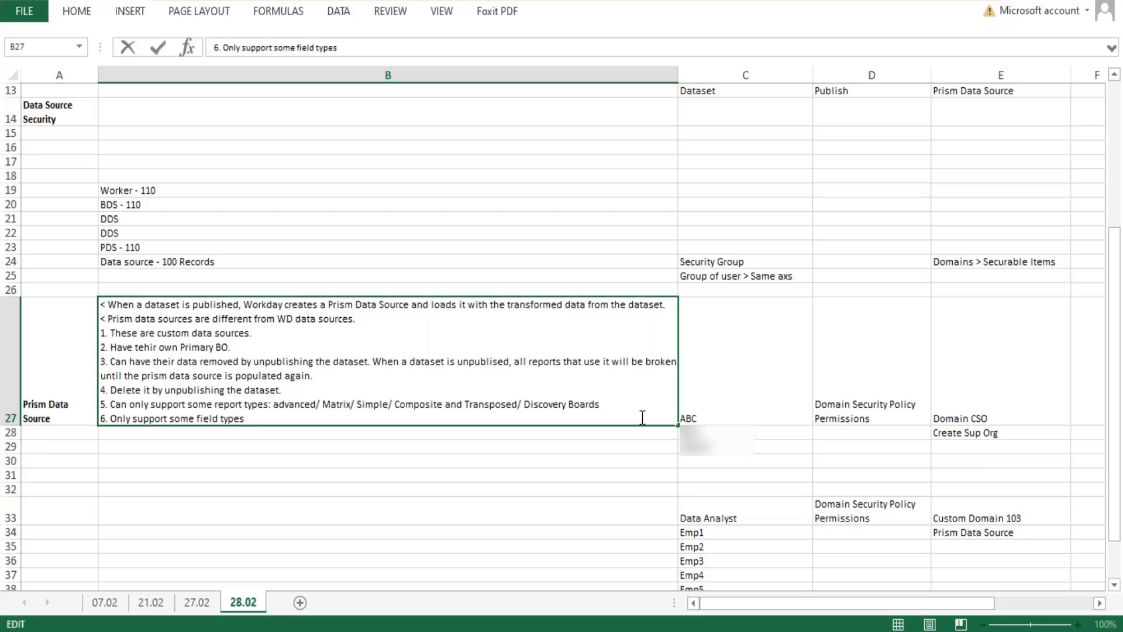
pyautogui.write('and calcualted fields:')
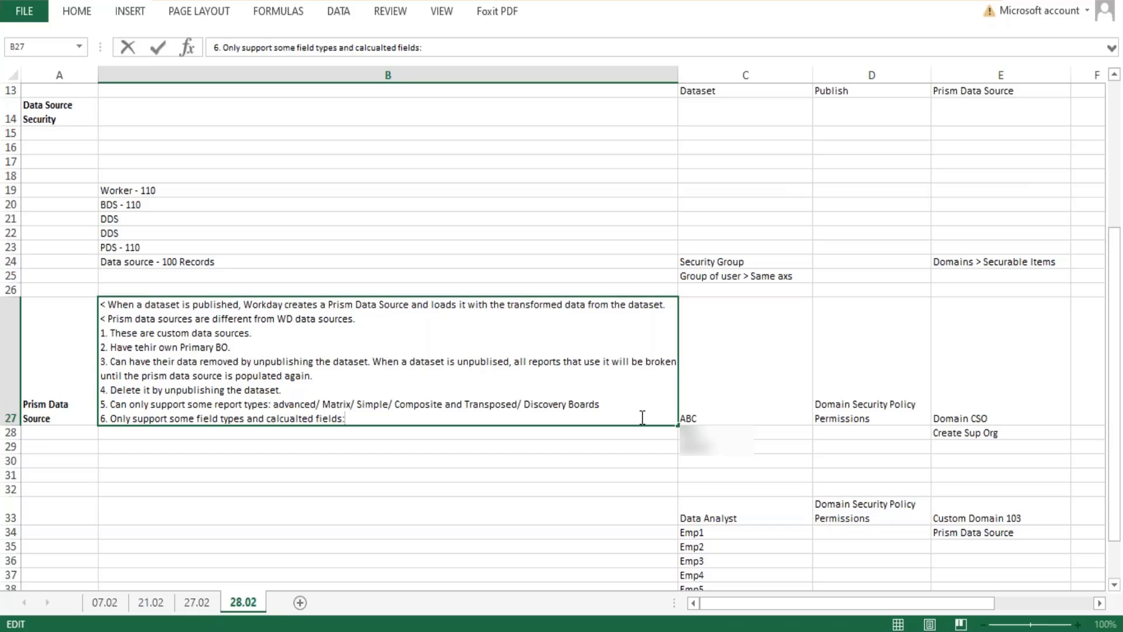
pyautogui.press('Return')
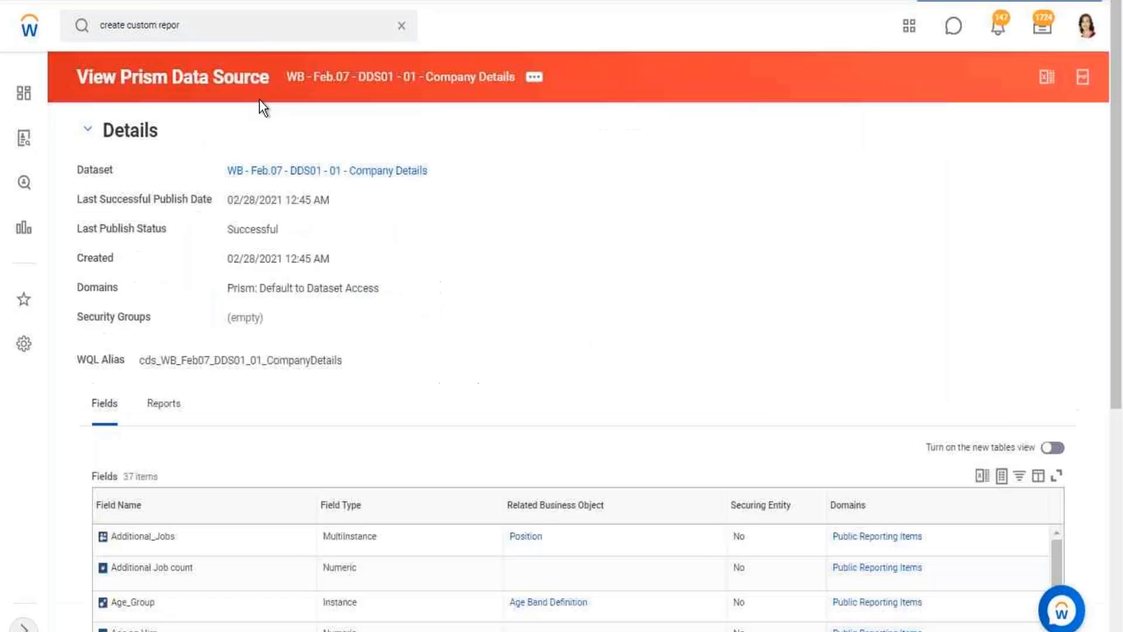
# Switch to Workday and open the Data Catalog from the recent searches.
pyautogui.click(402, 27)
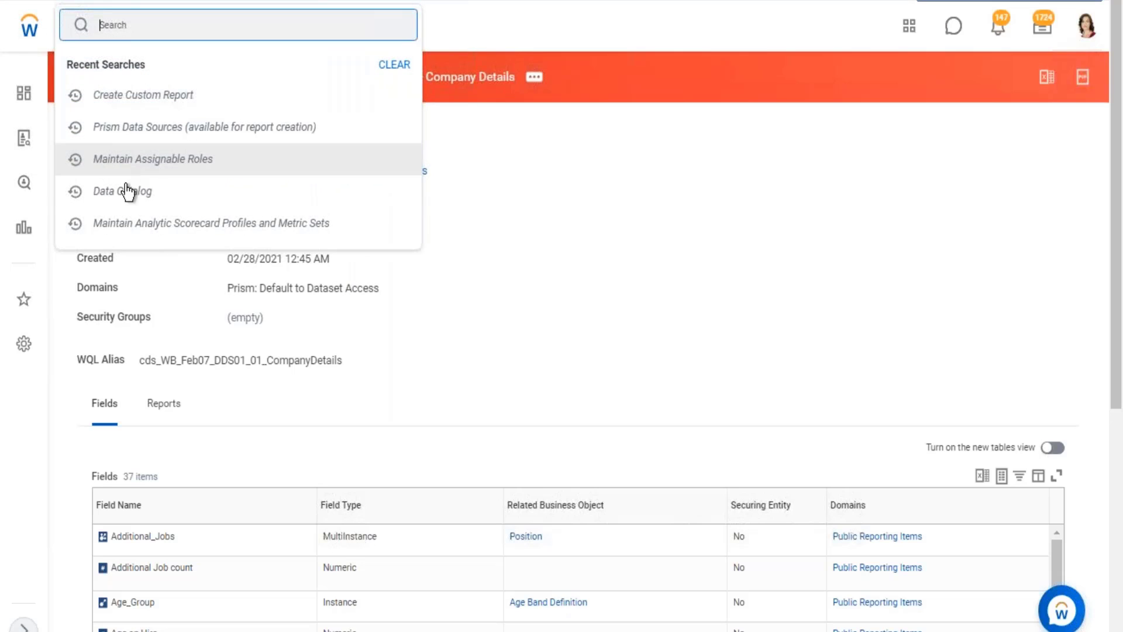
pyautogui.click(132, 198)
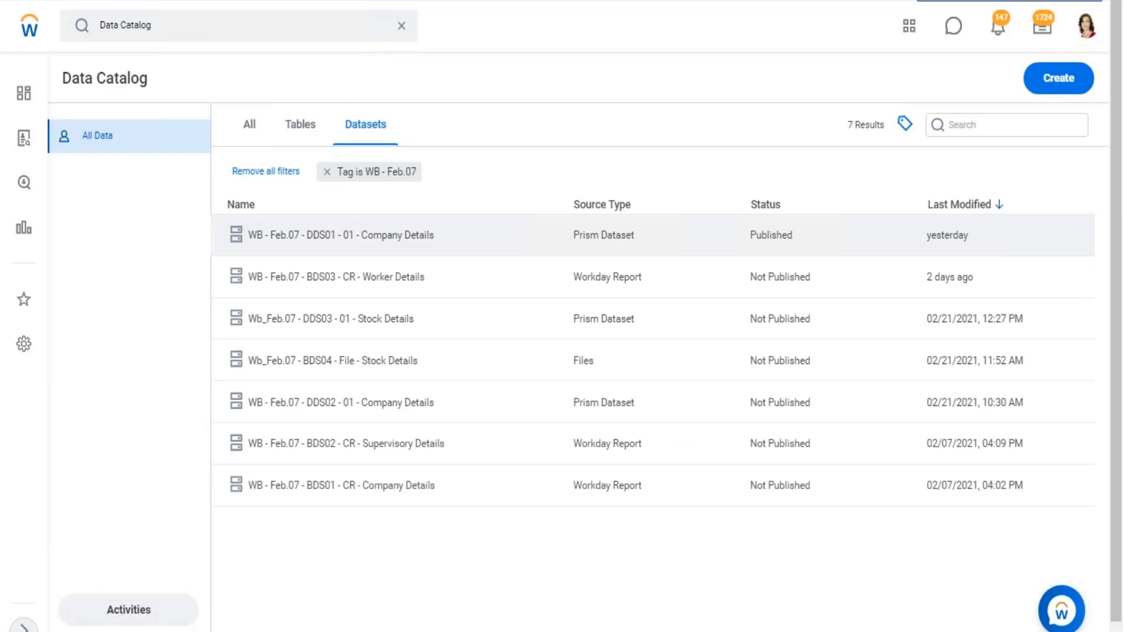
# Try to view the dataset WB - Feb.07 - BDS03 - CR - Worker Details from the Data Catalog.
pyautogui.click(385, 239)
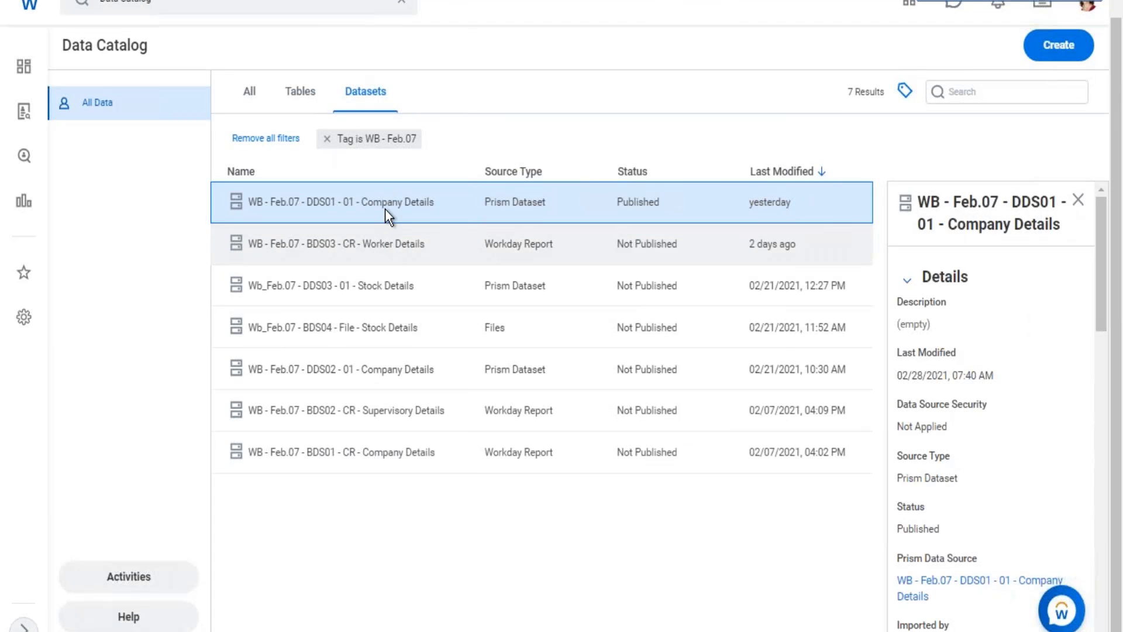
pyautogui.rightClick(385, 241)
pyautogui.click(385, 202)
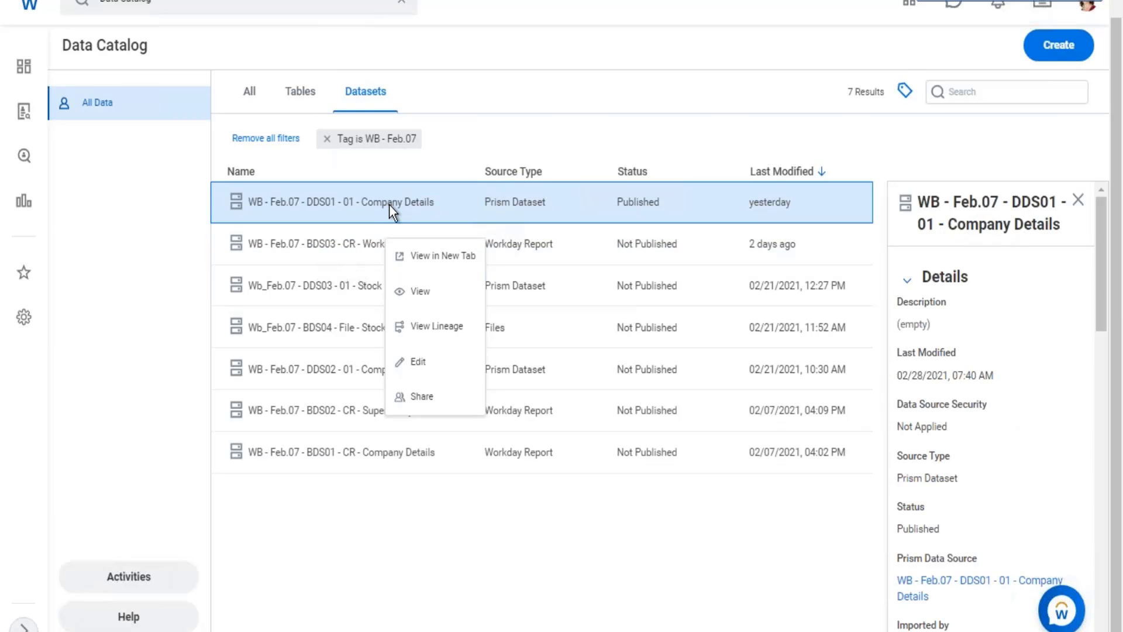
pyautogui.click(367, 241)
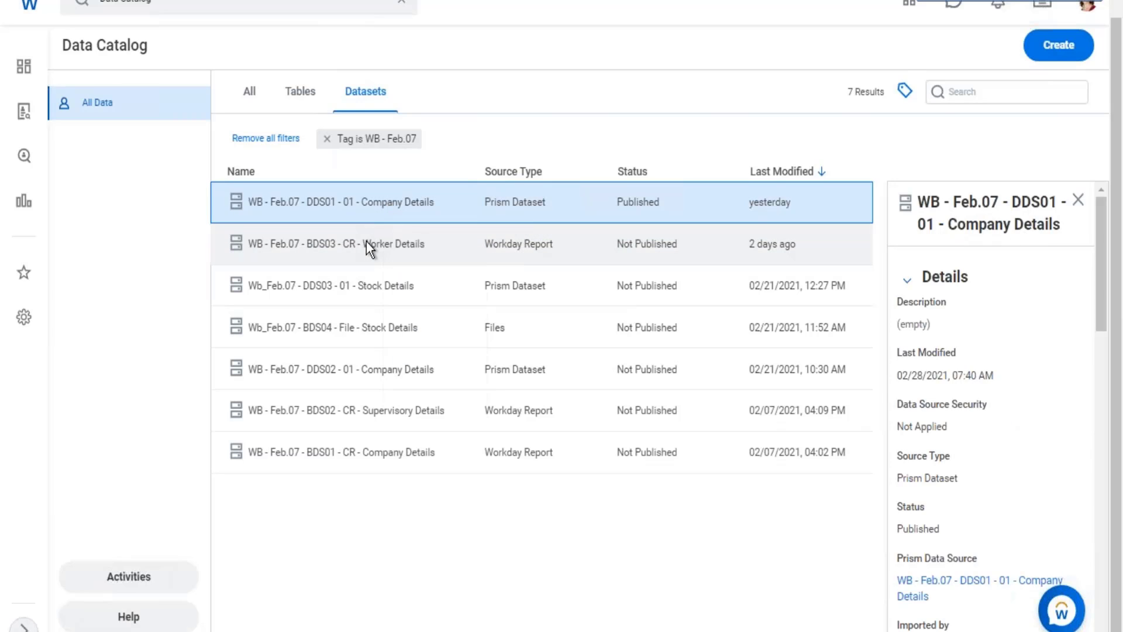
pyautogui.click(366, 241)
pyautogui.rightClick(370, 241)
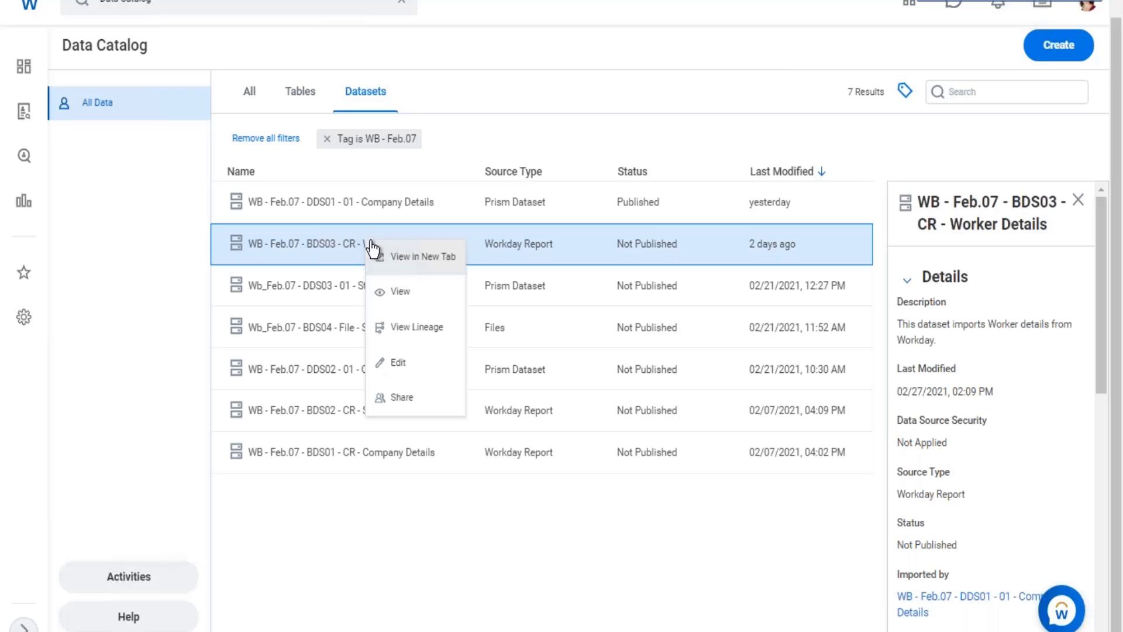
pyautogui.click(404, 291)
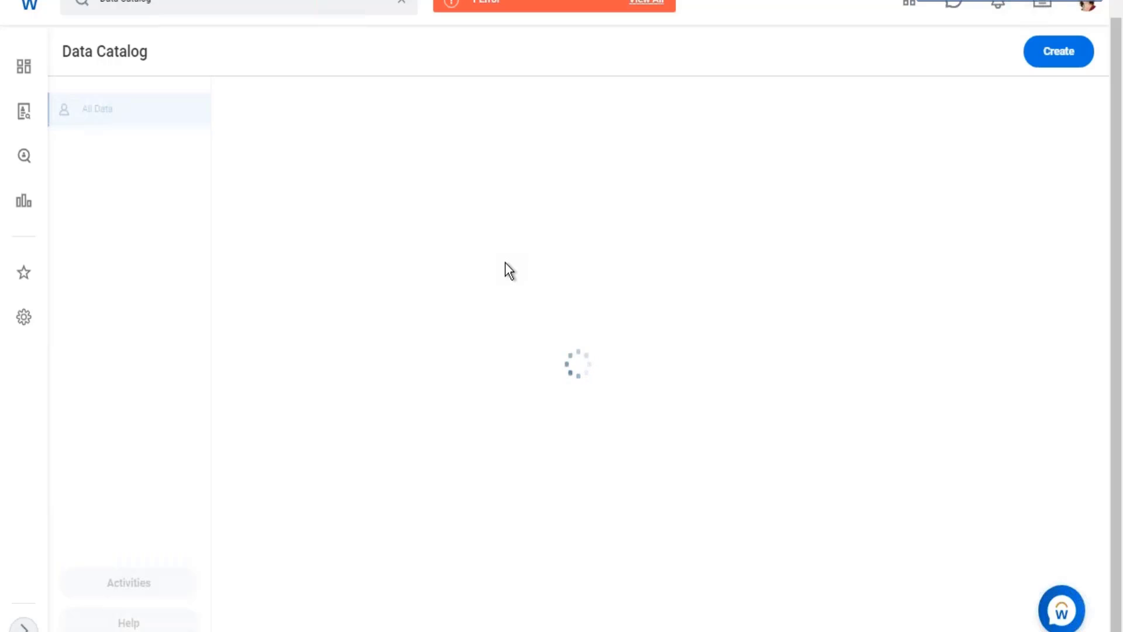
# Check the page error and reopen the Data Catalog from the search results.
pyautogui.click(528, 3)
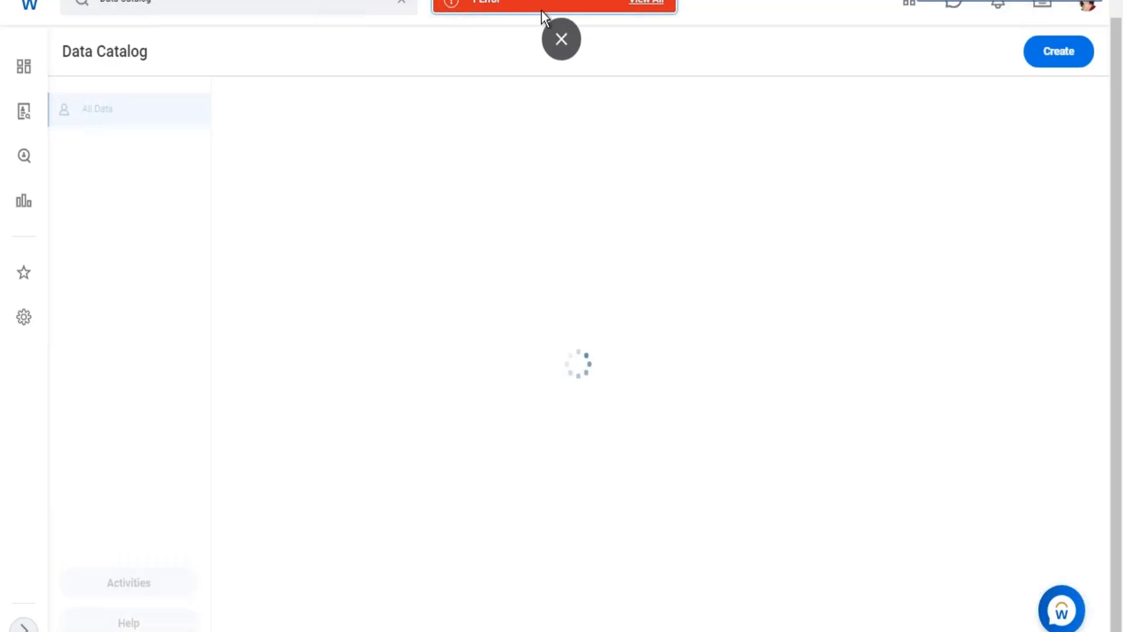
pyautogui.click(723, 238)
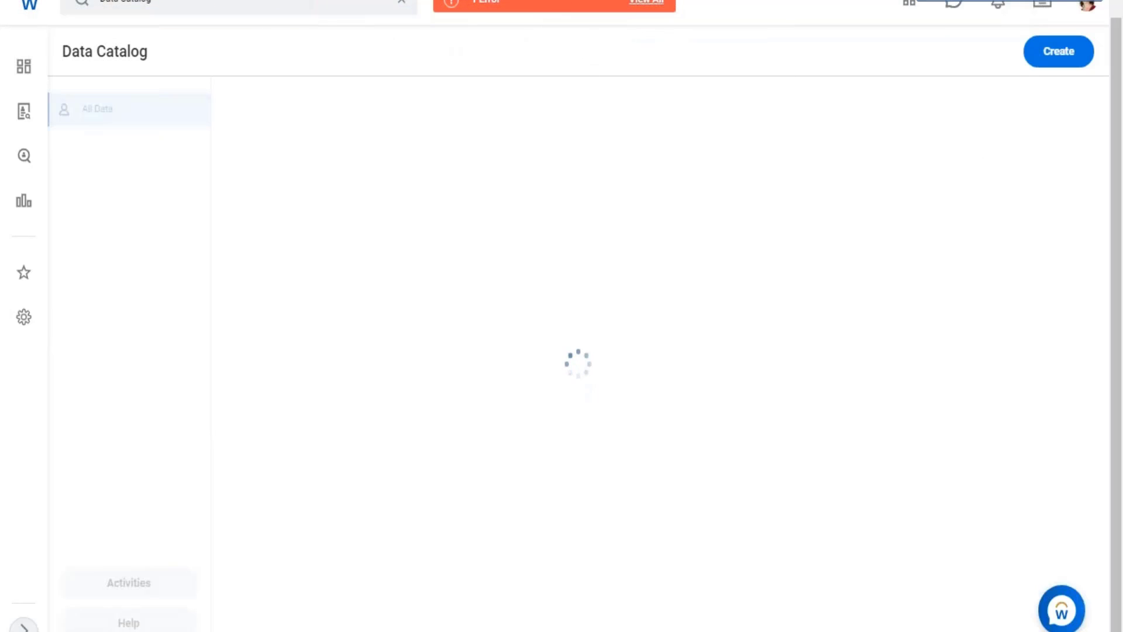
pyautogui.scroll(1, 356, 76)
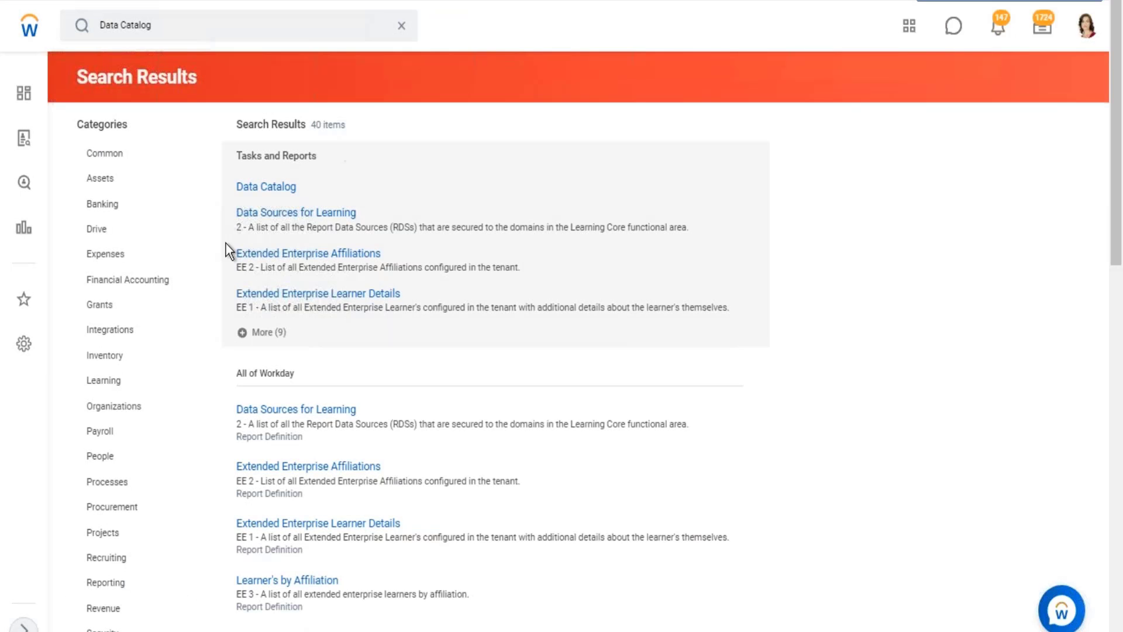
pyautogui.click(266, 187)
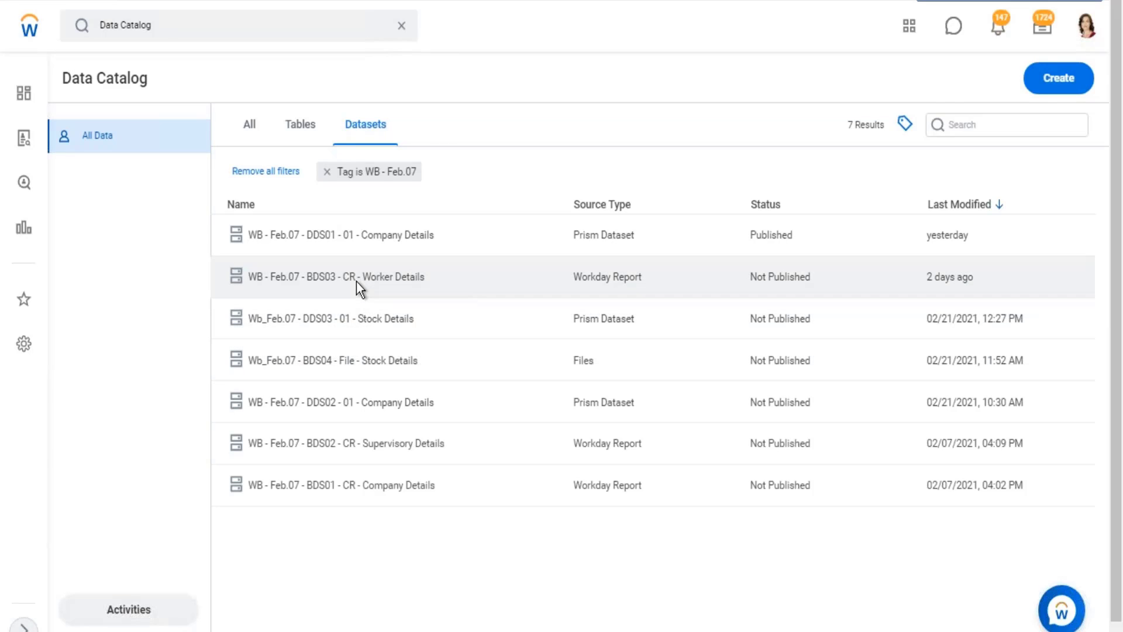
# Open the WB - Feb.07 - BDS03 - CR - Worker Details dataset in view mode from the Data Catalog.
pyautogui.click(357, 282)
pyautogui.rightClick(357, 282)
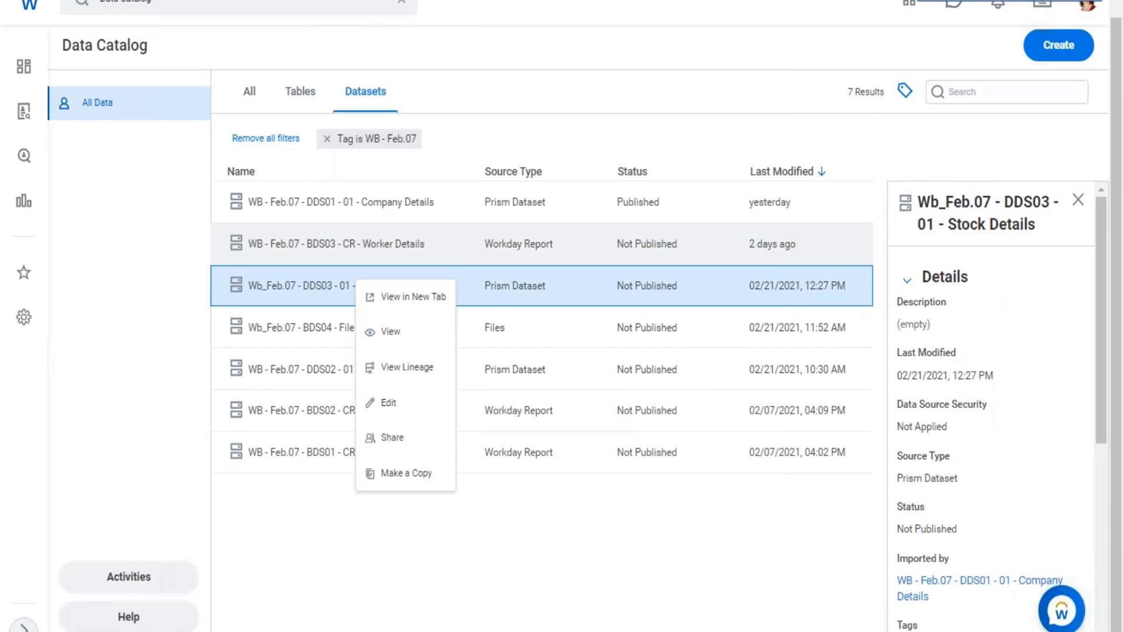
pyautogui.click(376, 245)
pyautogui.click(377, 245)
pyautogui.rightClick(404, 253)
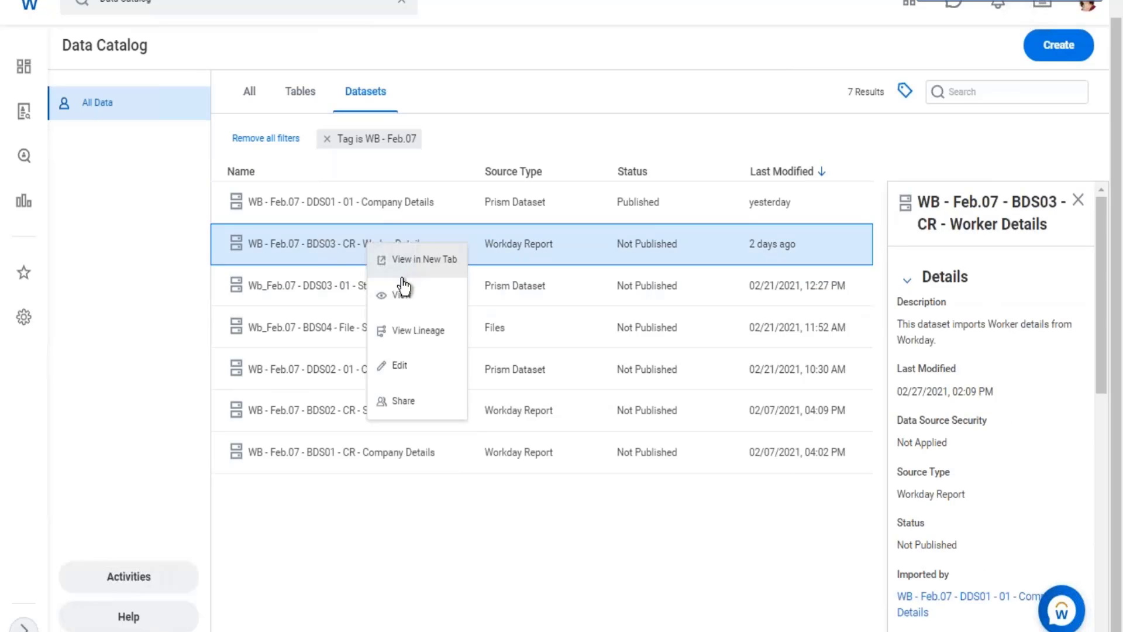
pyautogui.click(399, 299)
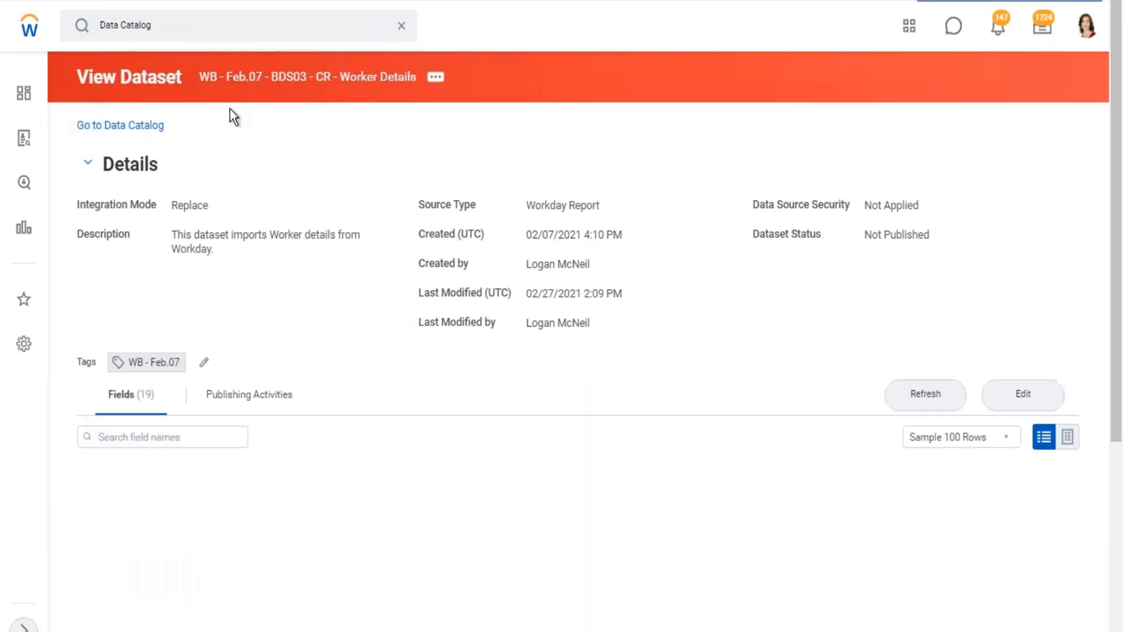
# Examine the Worker Details dataset's integration mode and its related actions for publishing, security and dataset, including Truncate.
pyautogui.click(438, 79)
pyautogui.moveTo(492, 125)
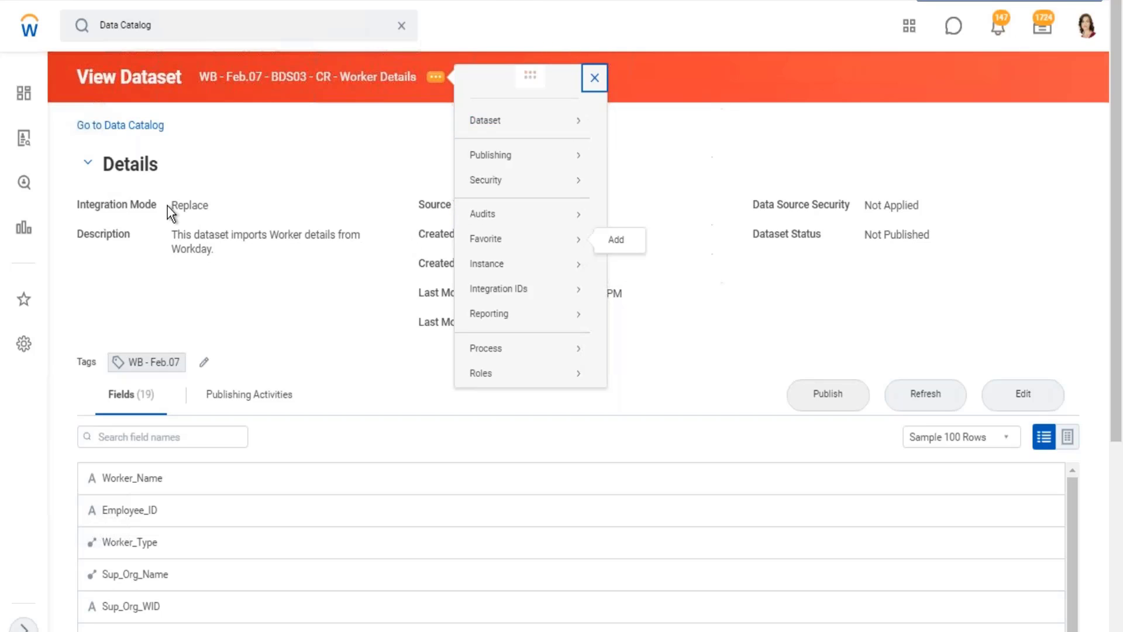
pyautogui.moveTo(172, 205); pyautogui.dragTo(208, 204)
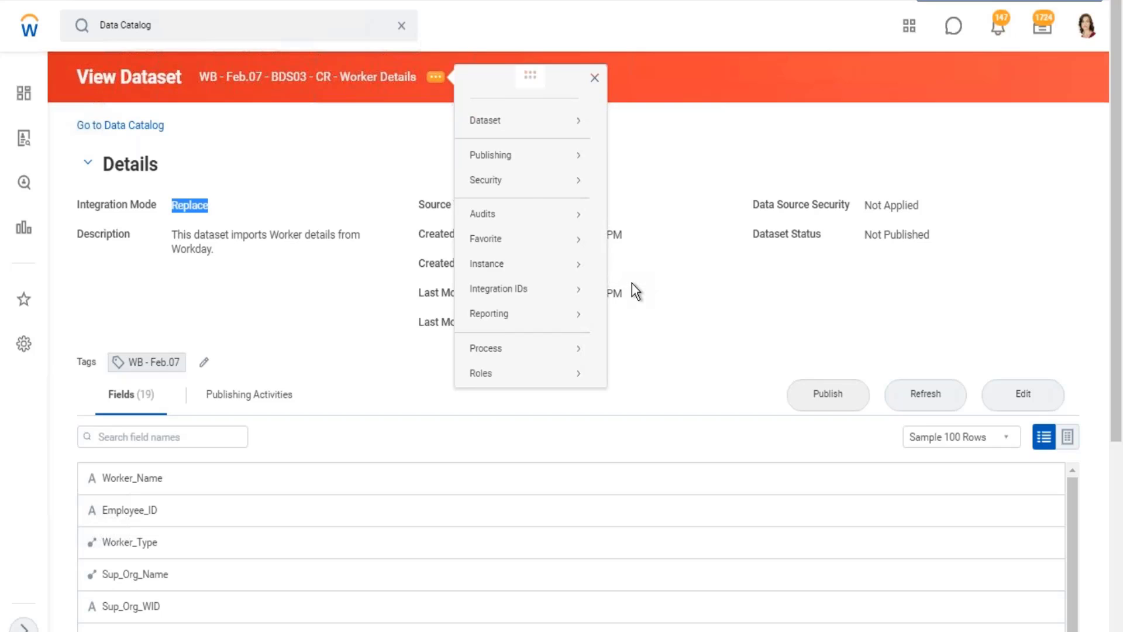
pyautogui.moveTo(506, 183)
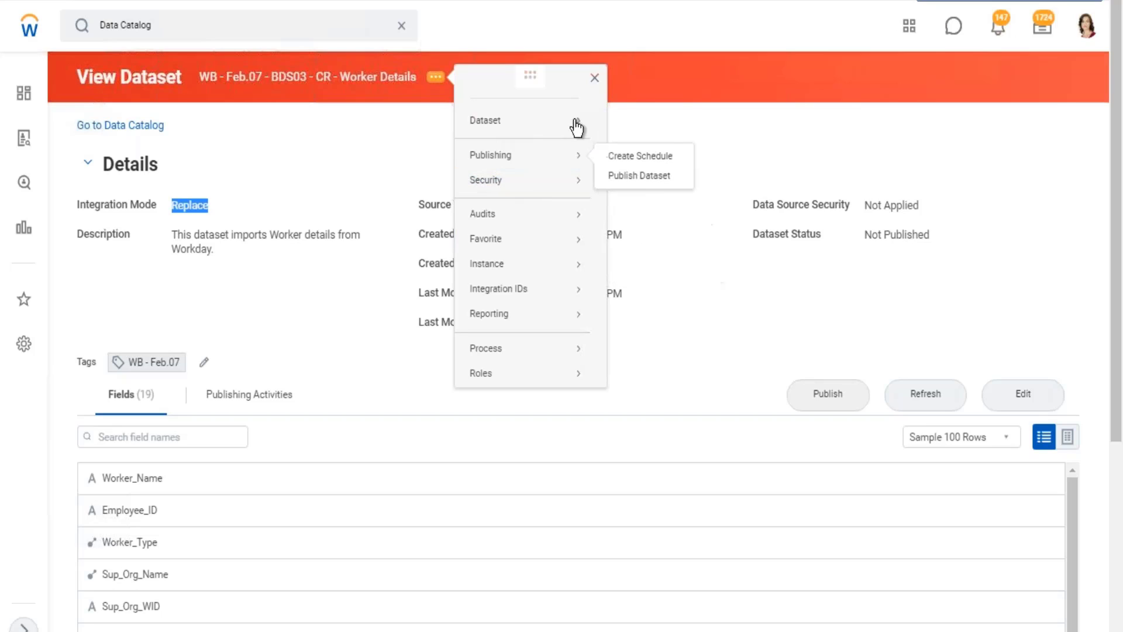
pyautogui.moveTo(570, 122)
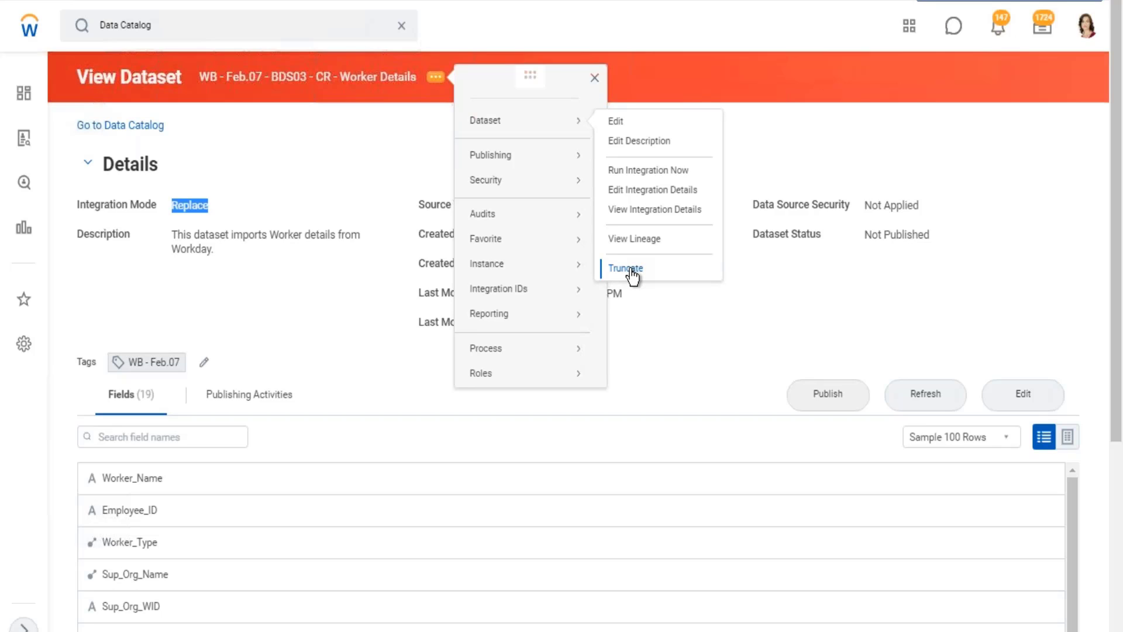
pyautogui.click(245, 199)
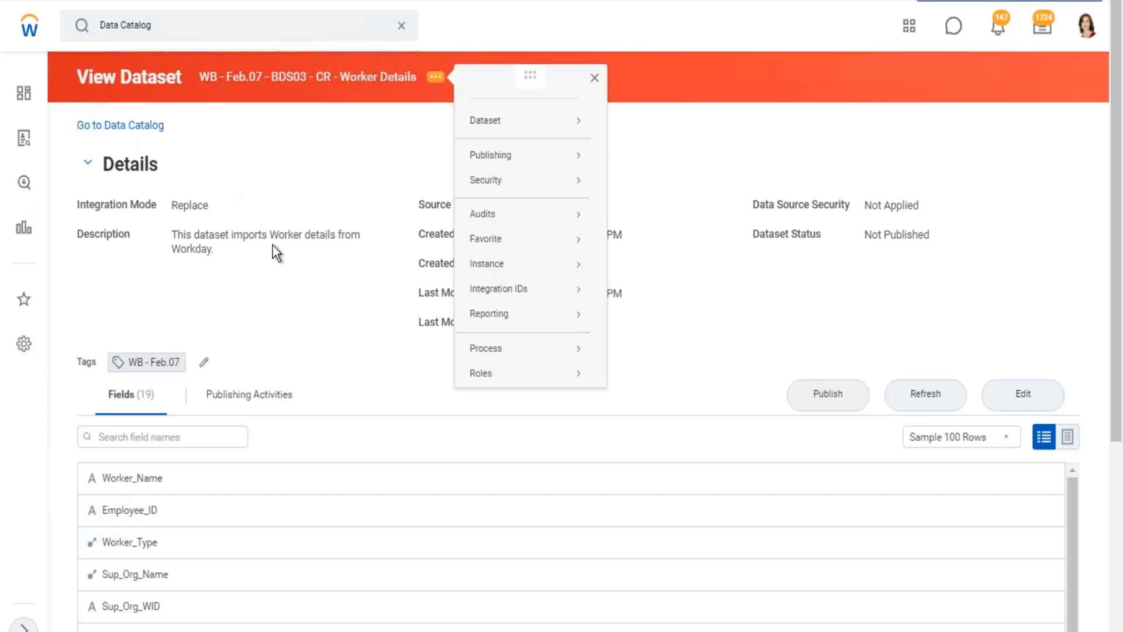
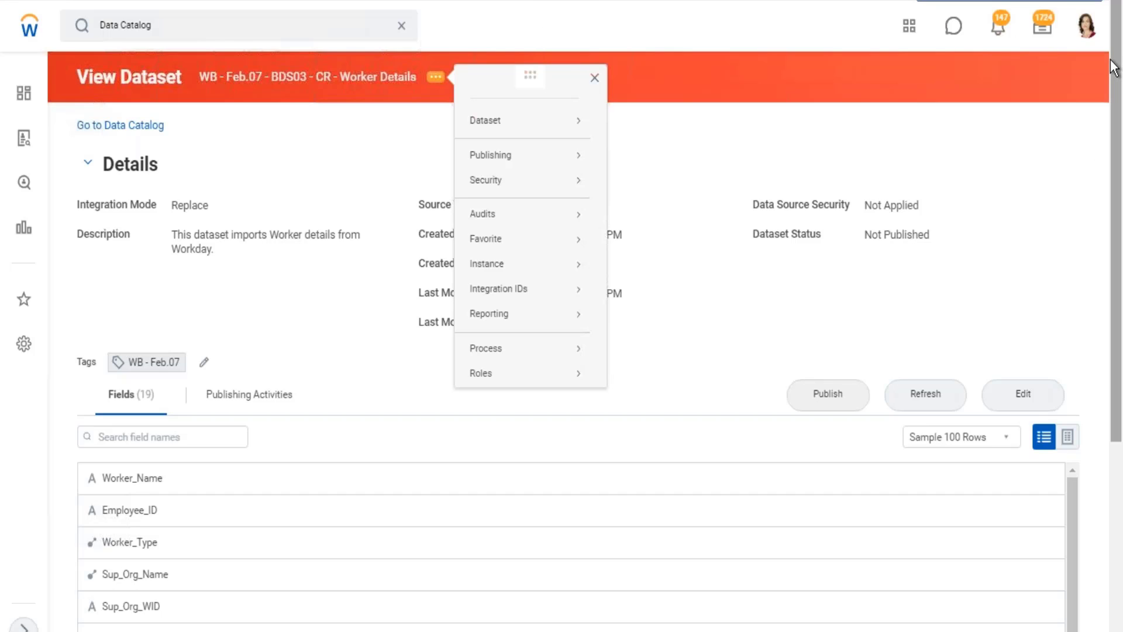
# Try to open Drive from the profile during the proxy session and dismiss the alert.
pyautogui.click(1086, 26)
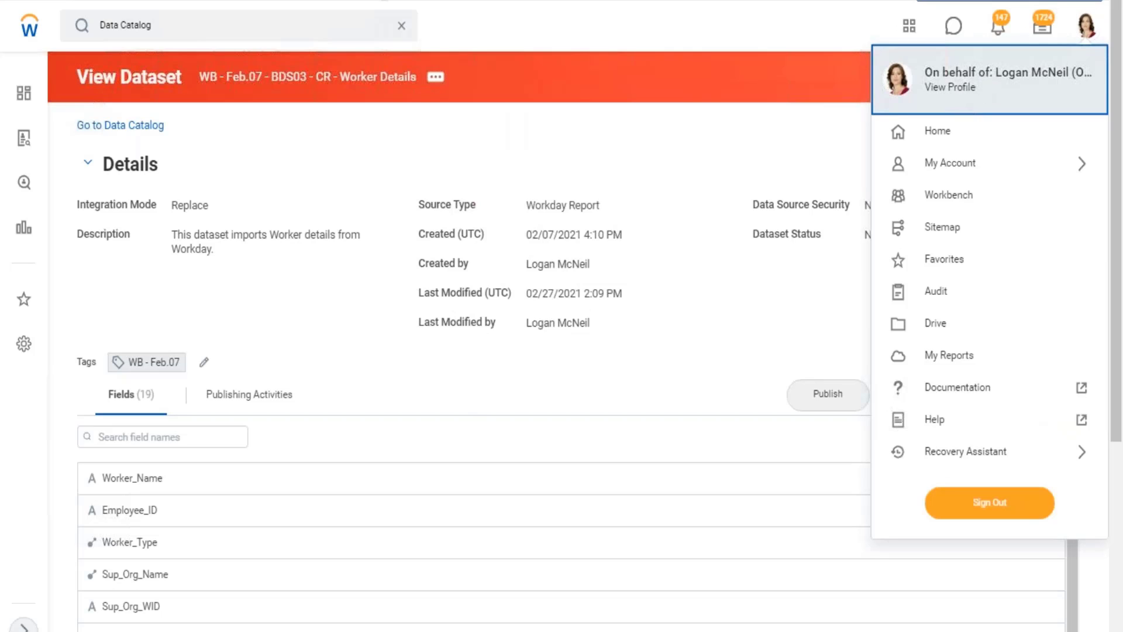
pyautogui.click(407, 32)
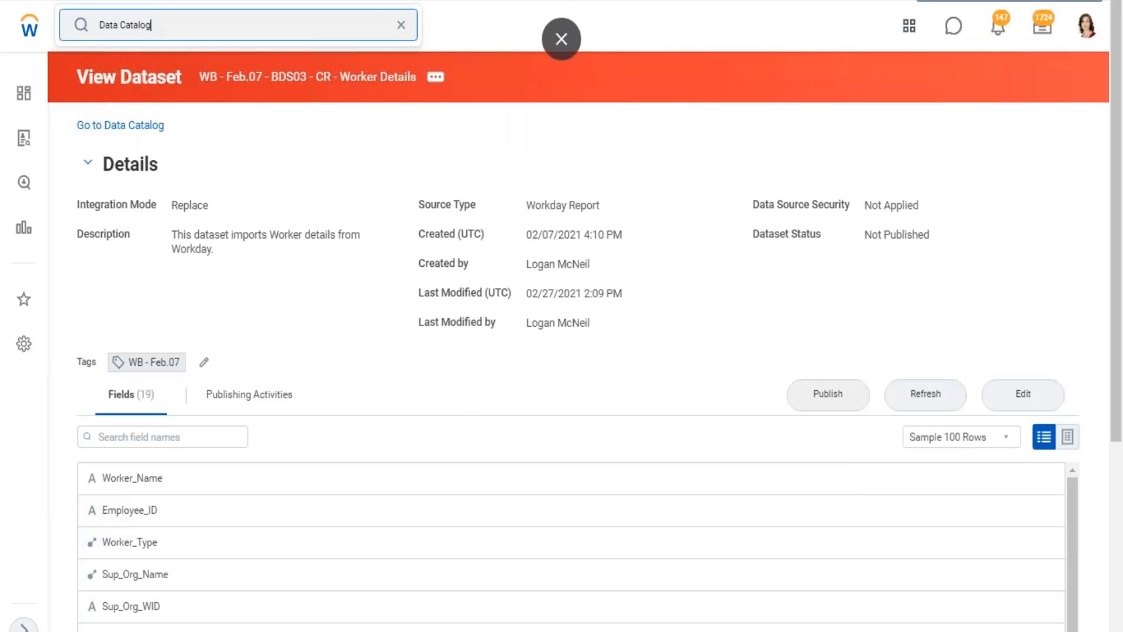
pyautogui.click(1085, 29)
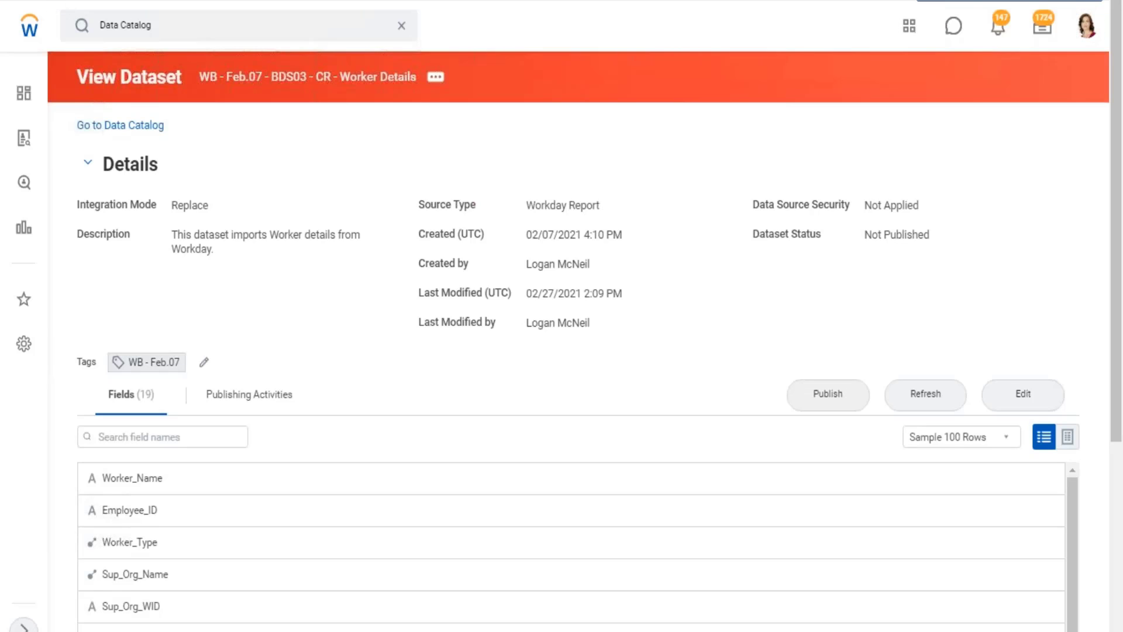
pyautogui.click(1087, 25)
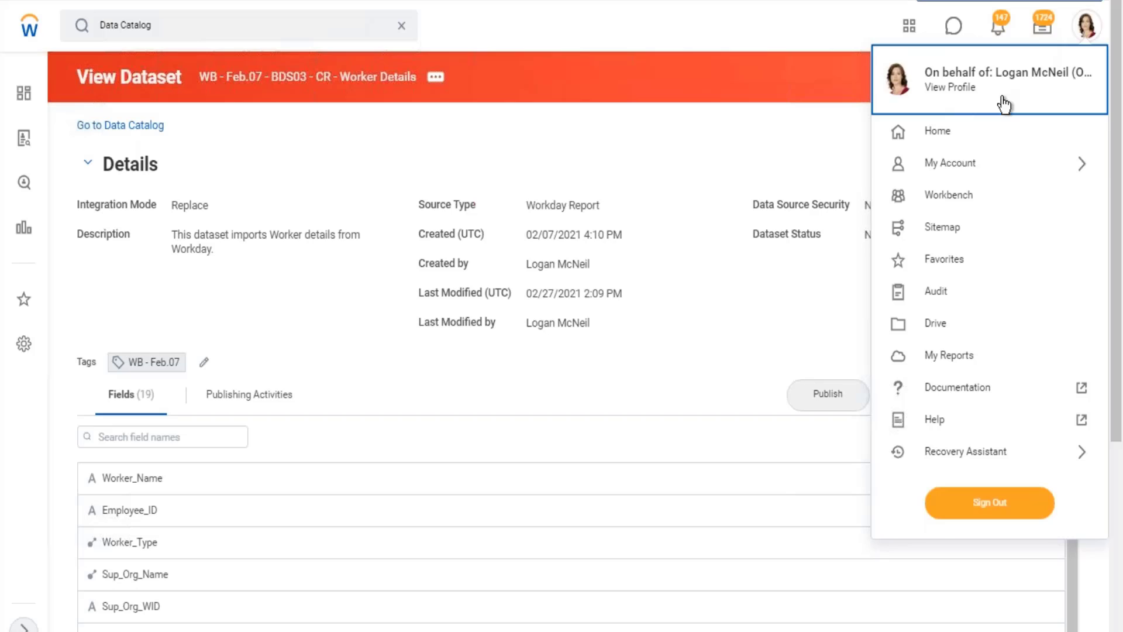
pyautogui.click(930, 326)
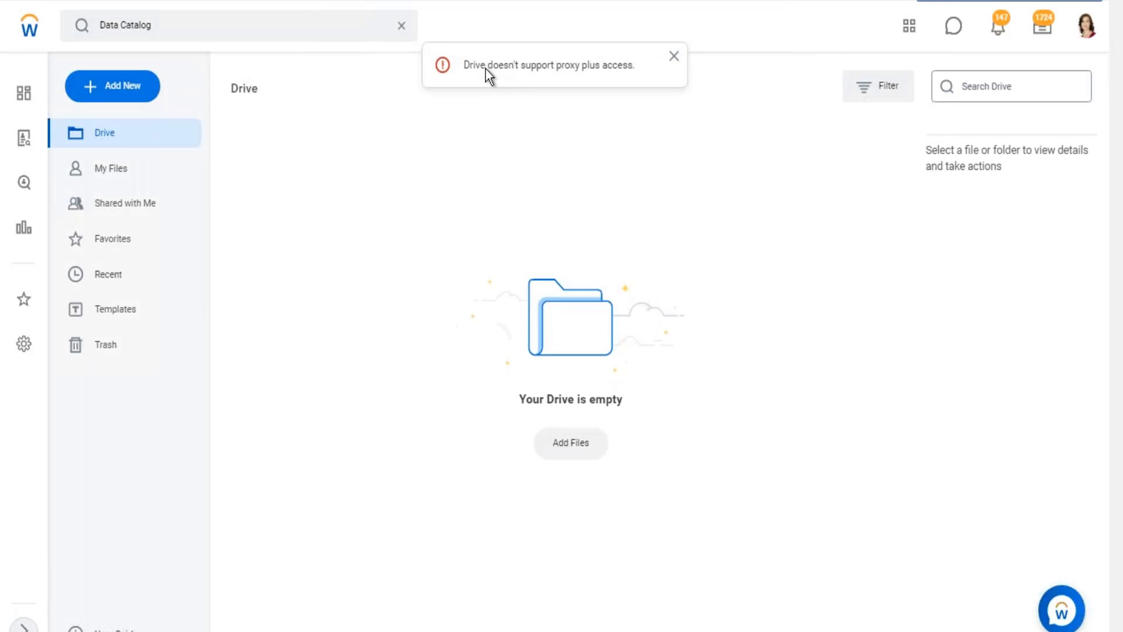
pyautogui.moveTo(486, 67); pyautogui.dragTo(607, 69)
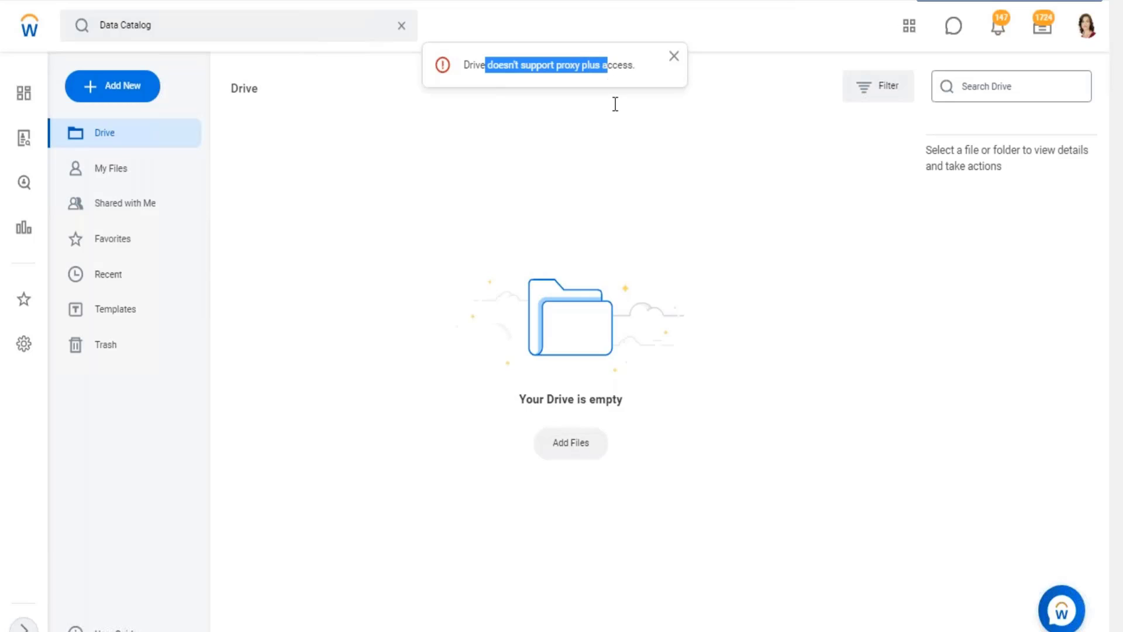
pyautogui.click(674, 58)
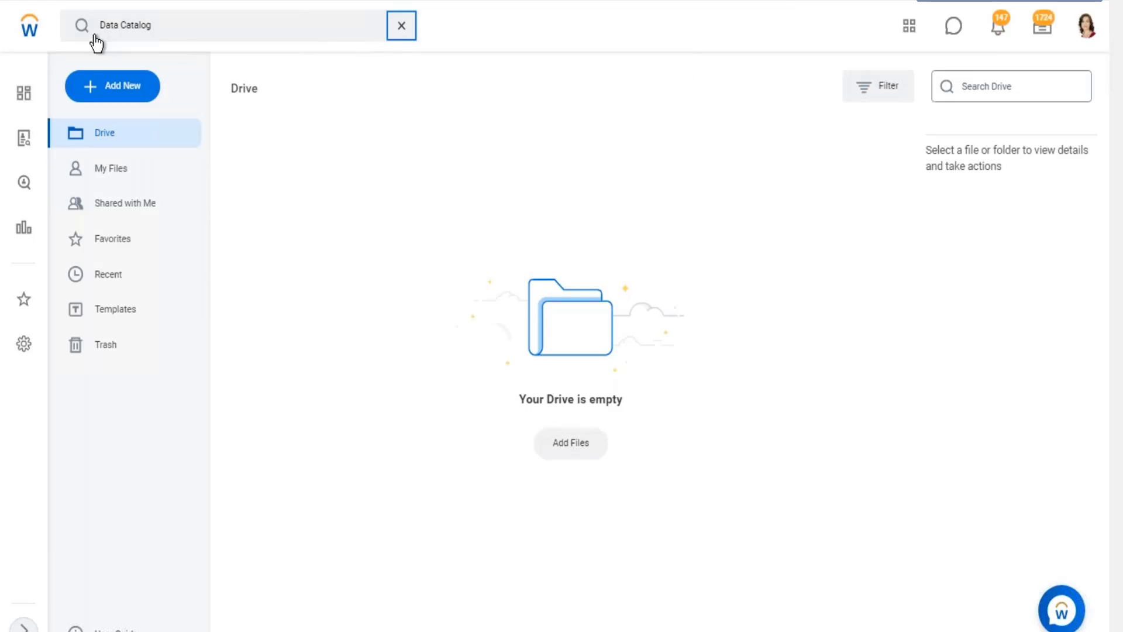
# Find the Stop Proxy task and end the current proxy session.
pyautogui.click(138, 35)
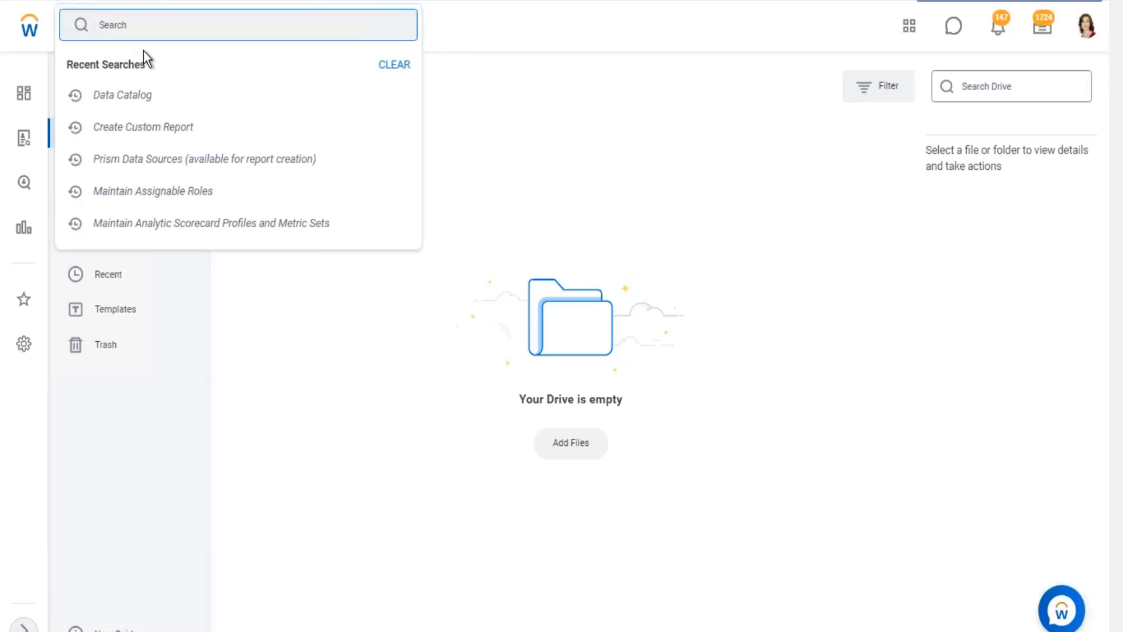
pyautogui.write('stop proxt')
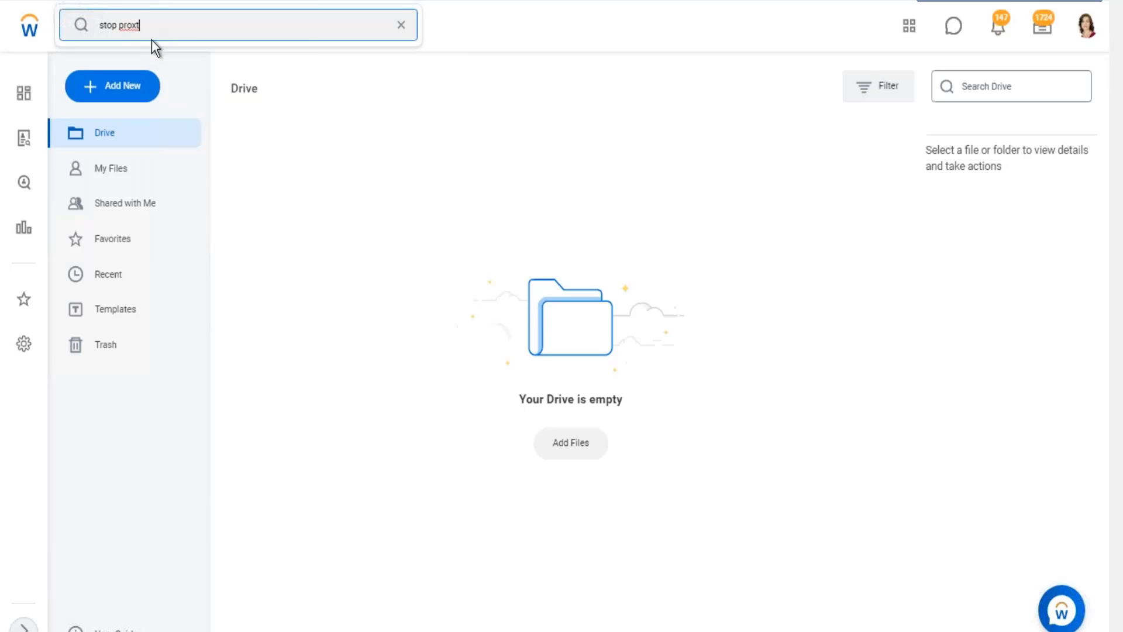
pyautogui.press('BackSpace')
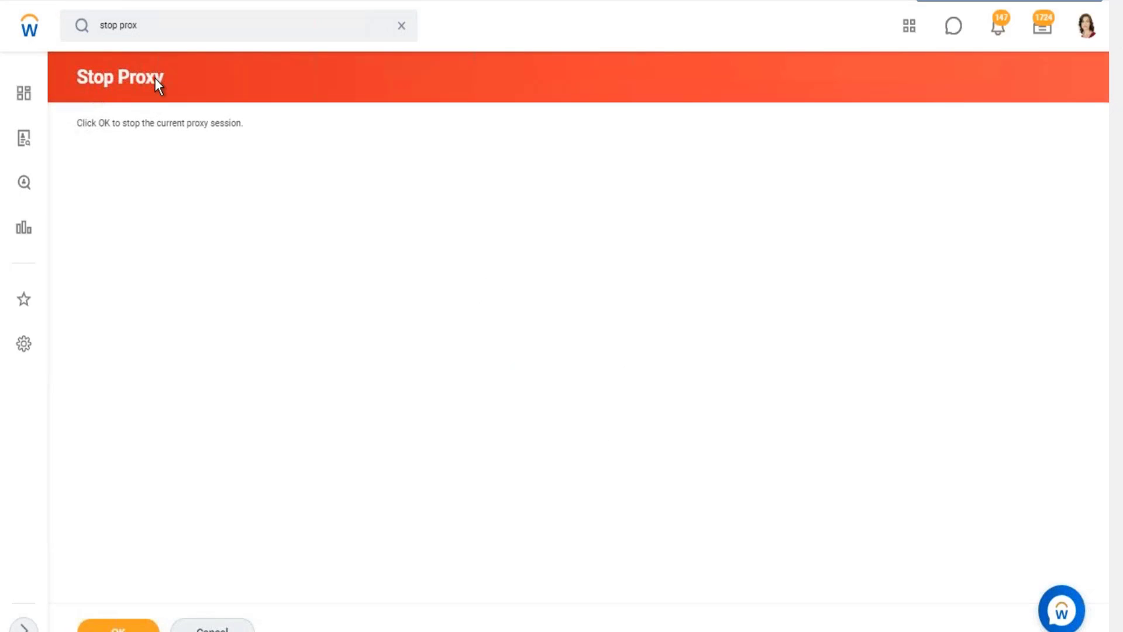
pyautogui.click(126, 630)
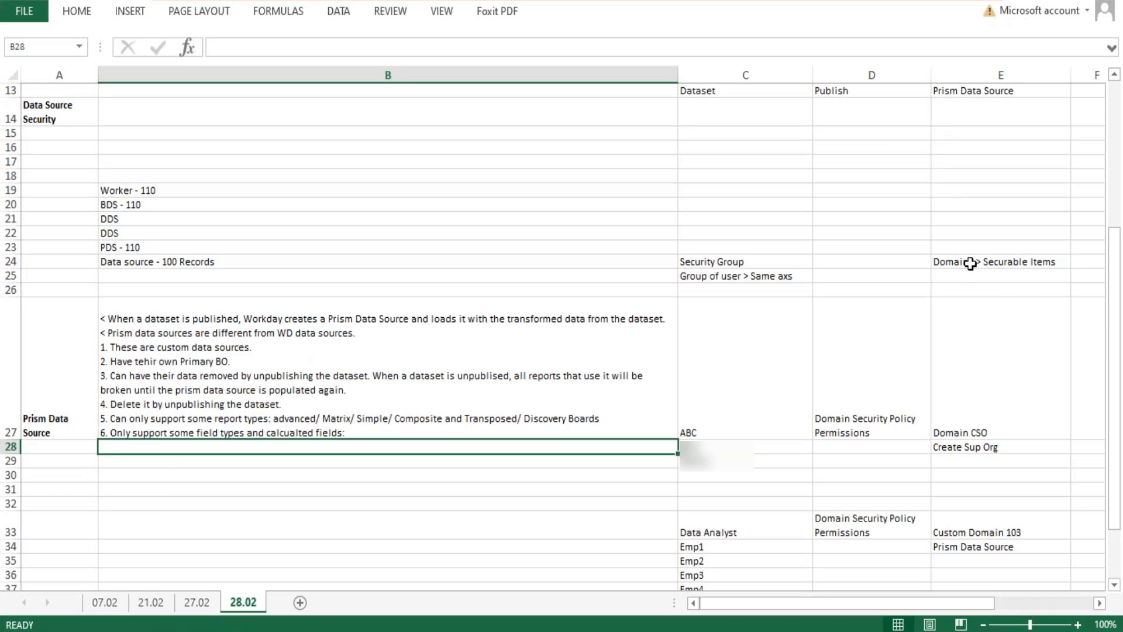
# Review the Domains > Securable Items note in Excel and open the All Domains report in Workday.
pyautogui.doubleClick(970, 262)
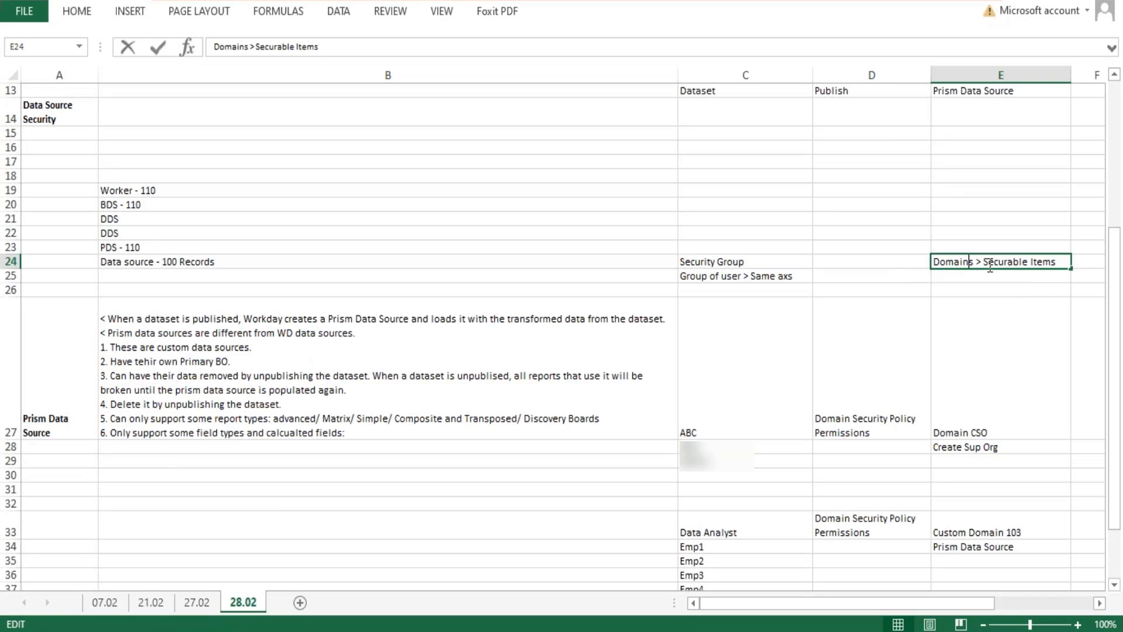
pyautogui.moveTo(984, 262); pyautogui.dragTo(930, 259)
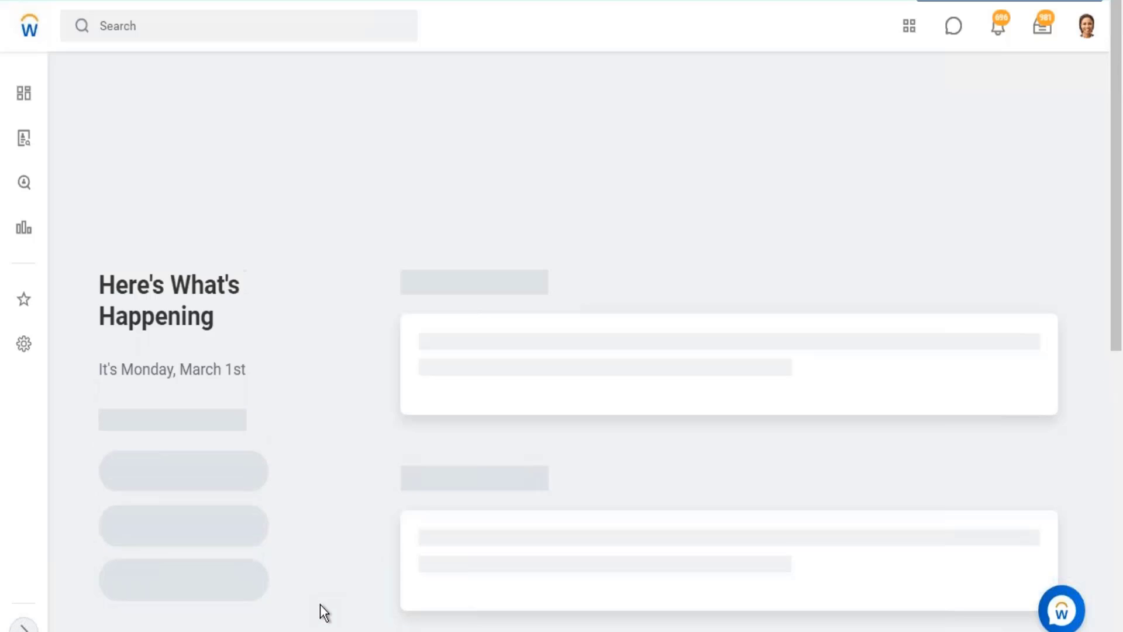
pyautogui.click(166, 17)
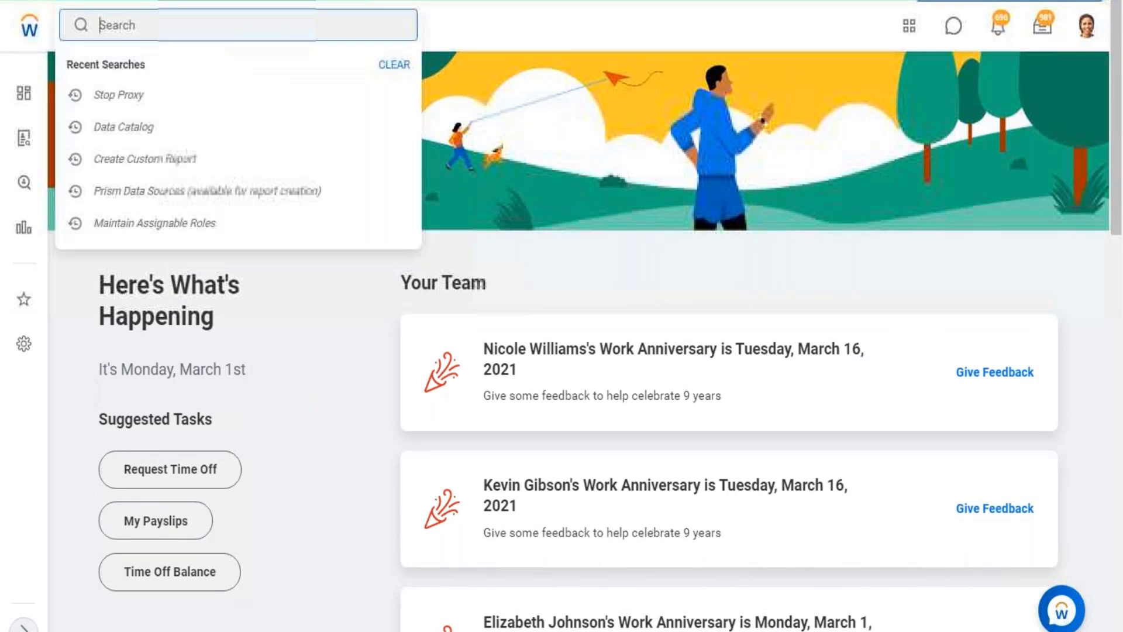
pyautogui.write('al')
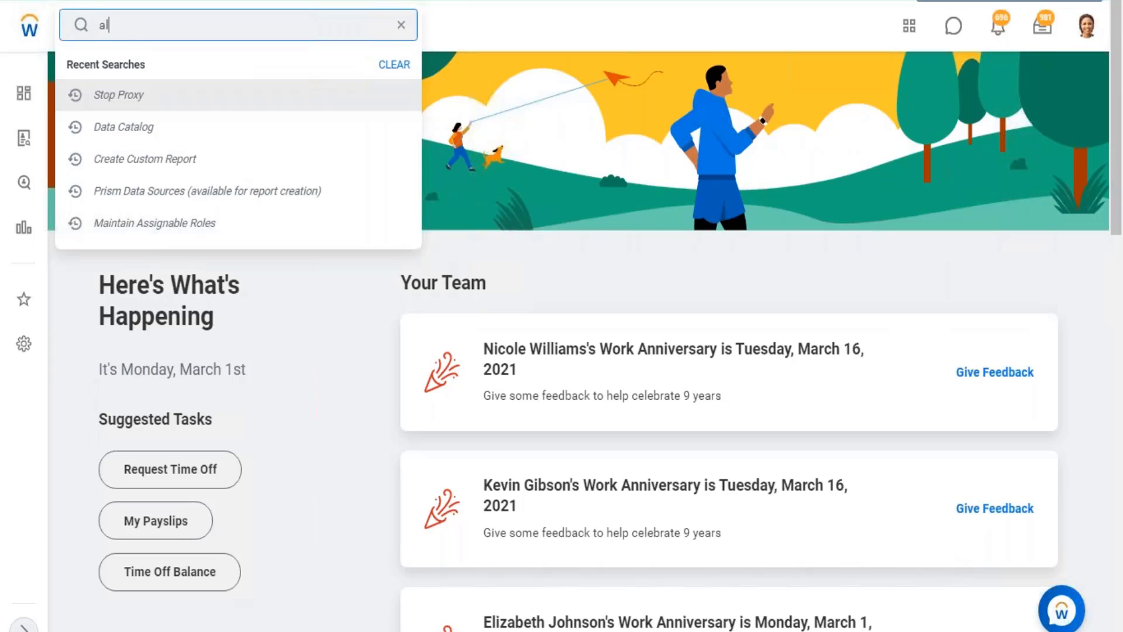
pyautogui.write('l dmo')
pyautogui.press('BackSpace')
pyautogui.press('BackSpace')
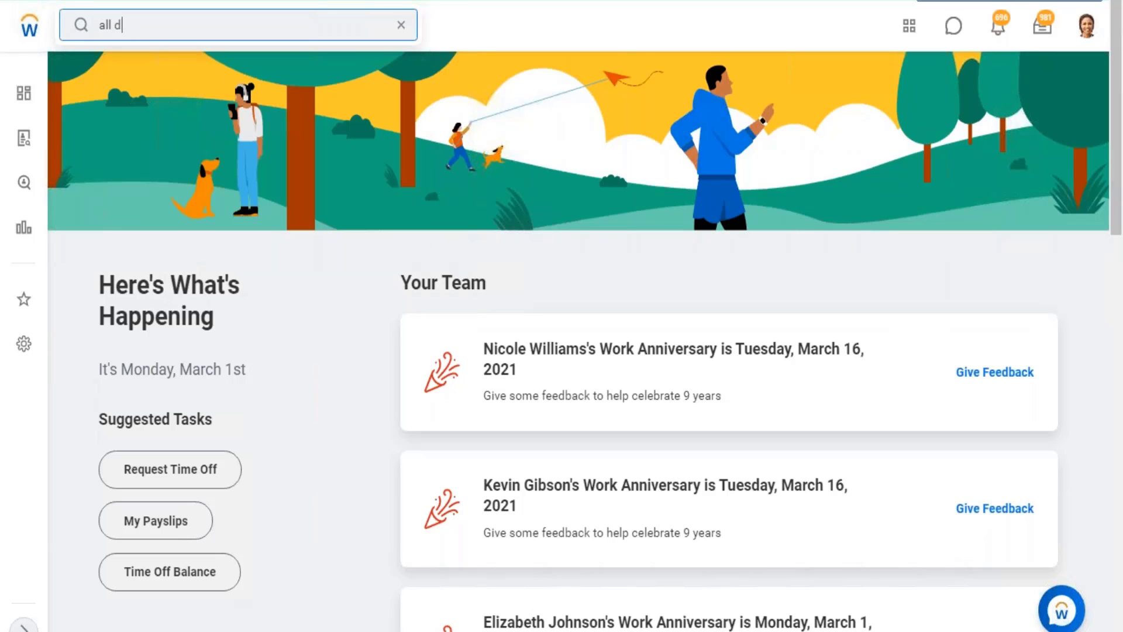
pyautogui.write('omain')
pyautogui.click(150, 127)
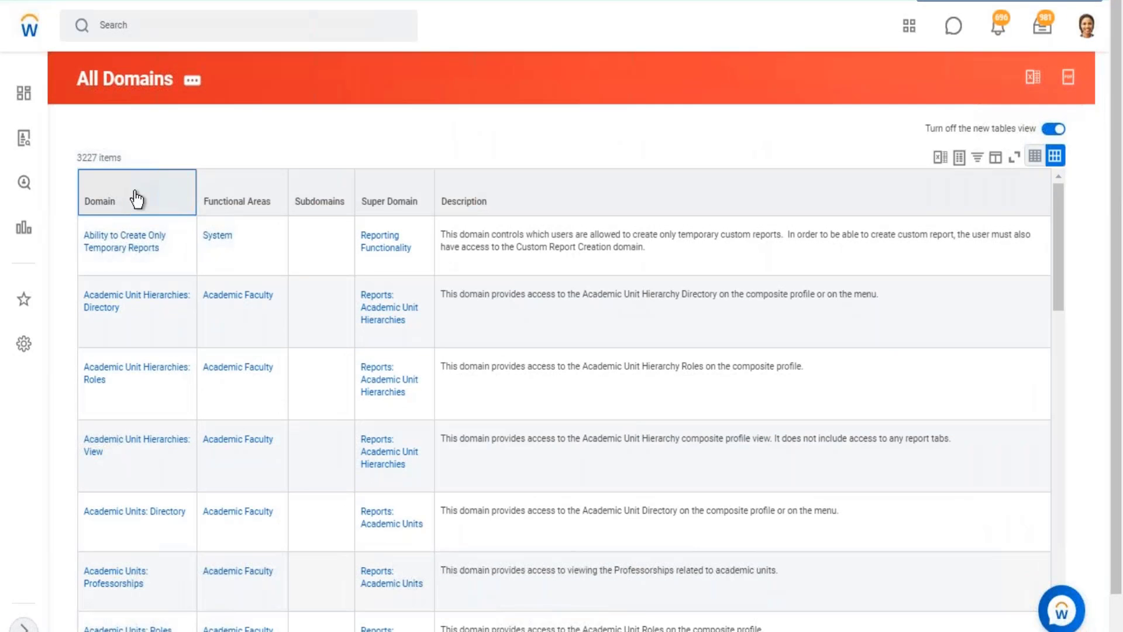
# Filter the Domain column to Drive, Drive Administrator, Reports: Drive Admin, Reports: Drive User, and View Drive File and Media.
pyautogui.click(137, 199)
pyautogui.click(169, 405)
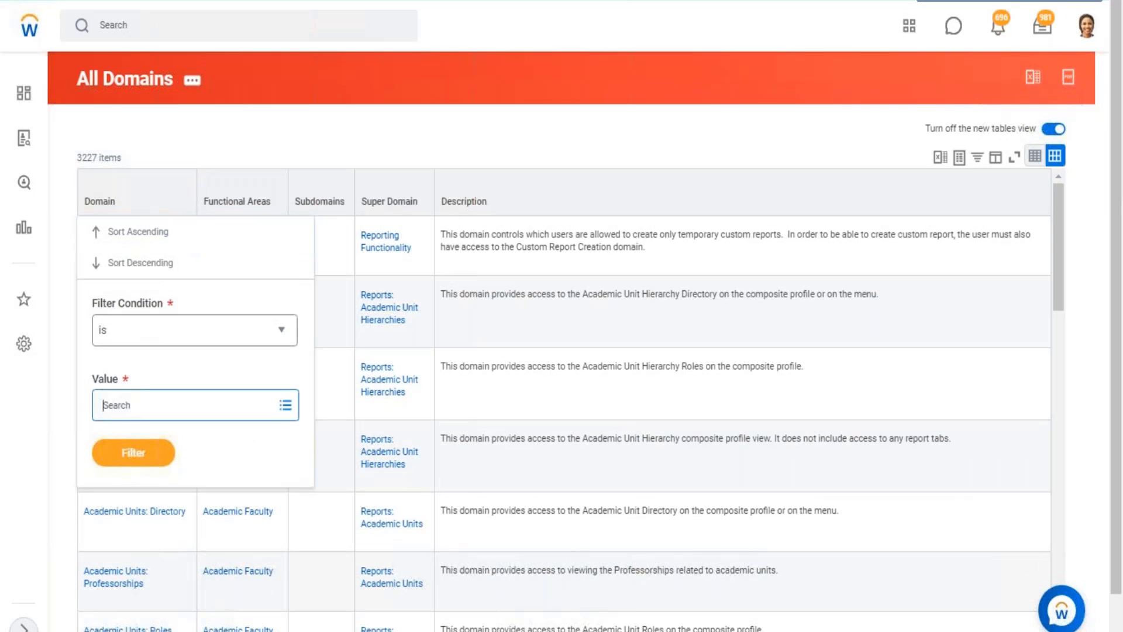
pyautogui.write('d')
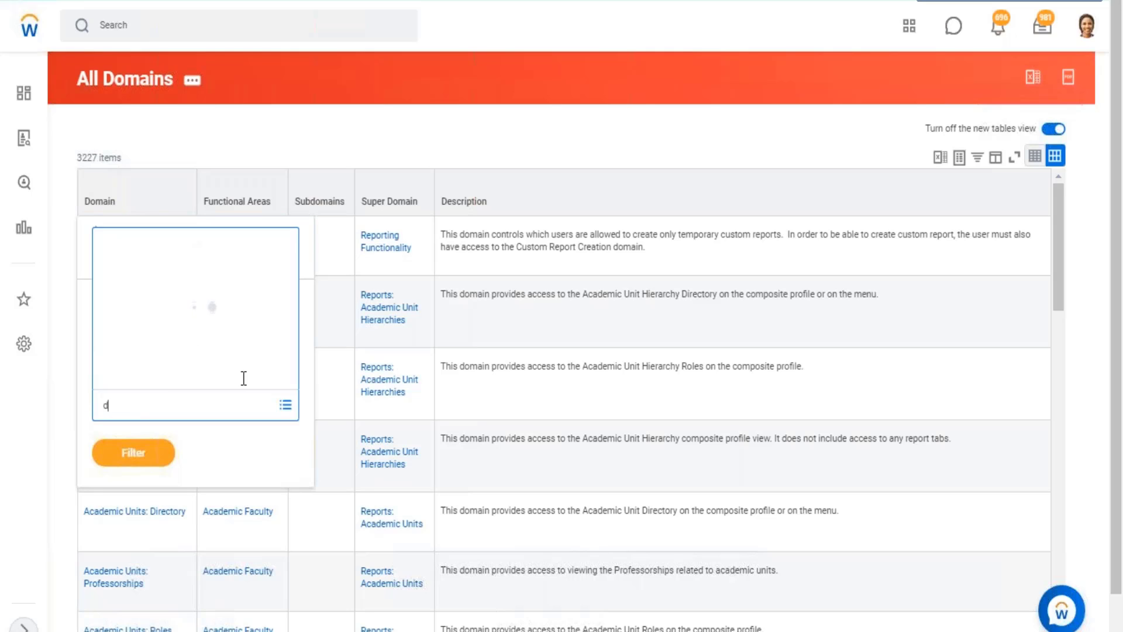
pyautogui.write('rive')
pyautogui.press('Return')
pyautogui.click(126, 221)
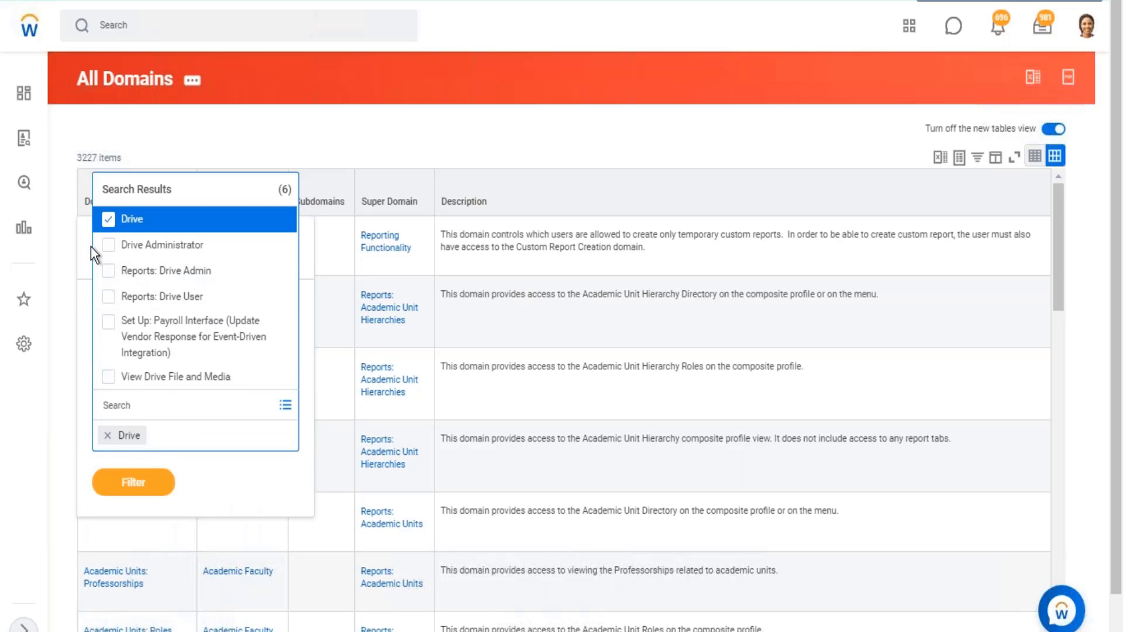
pyautogui.click(111, 246)
pyautogui.click(109, 270)
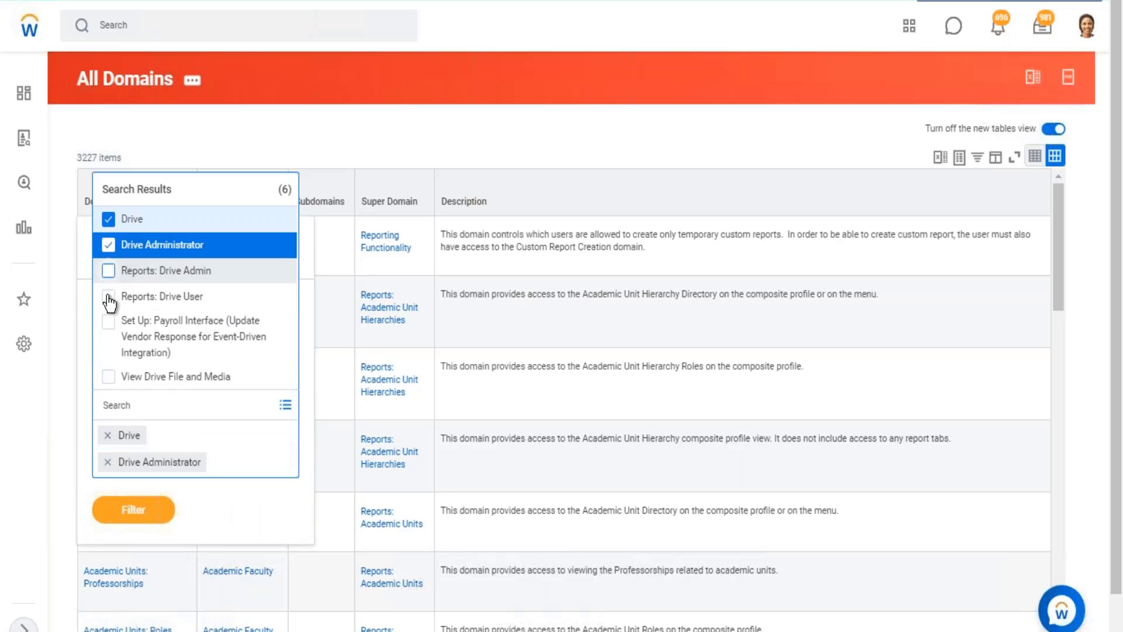
pyautogui.click(109, 297)
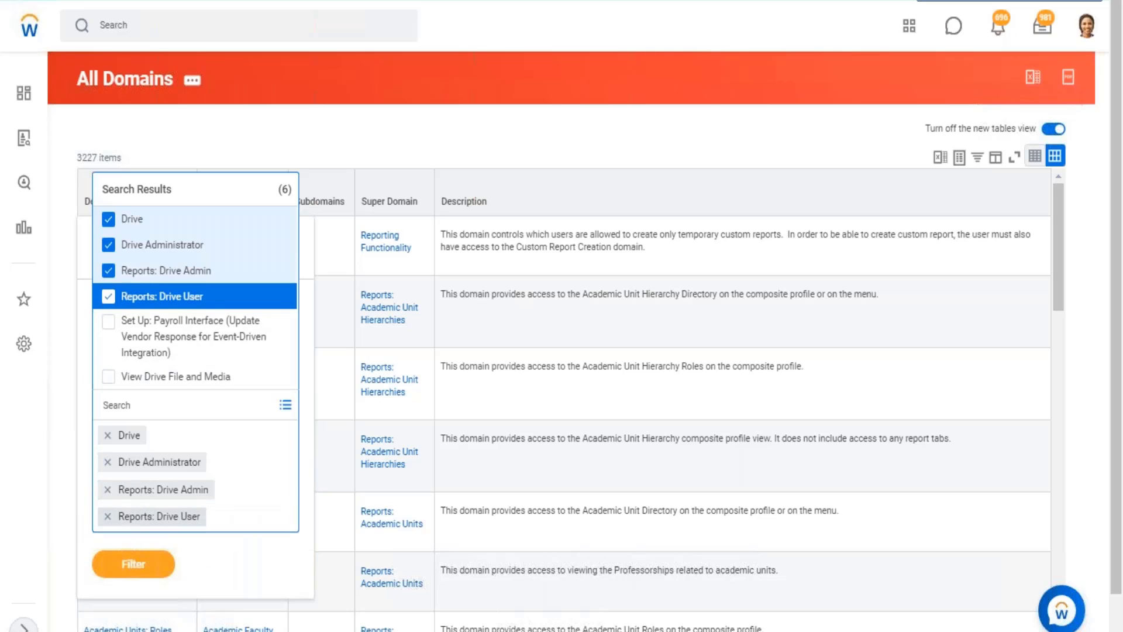
pyautogui.click(109, 377)
pyautogui.click(127, 585)
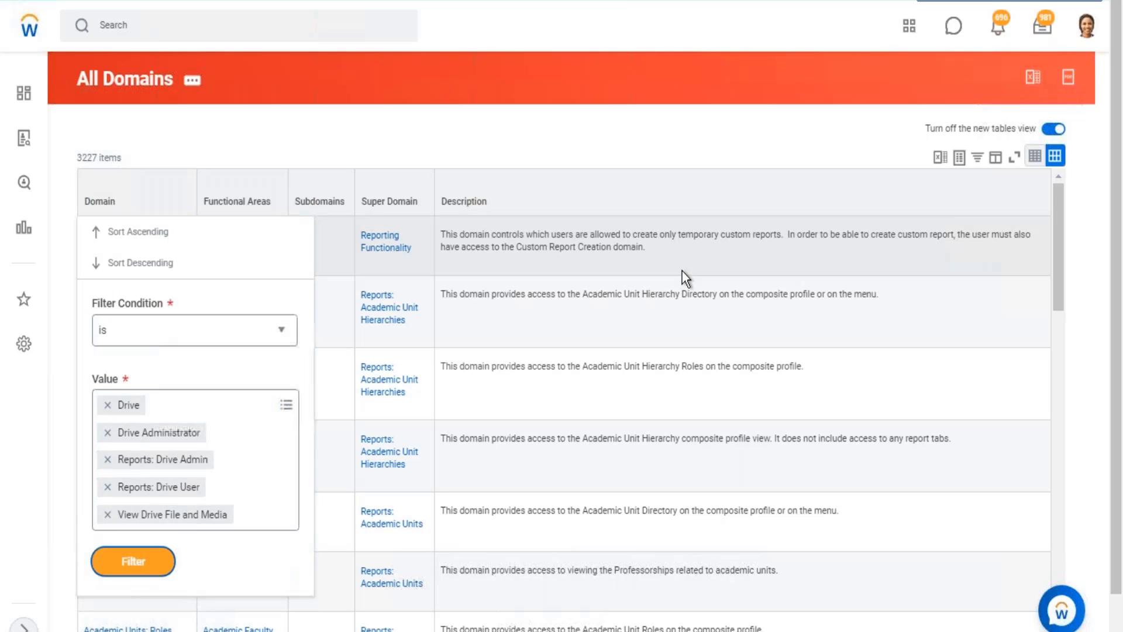
pyautogui.click(153, 563)
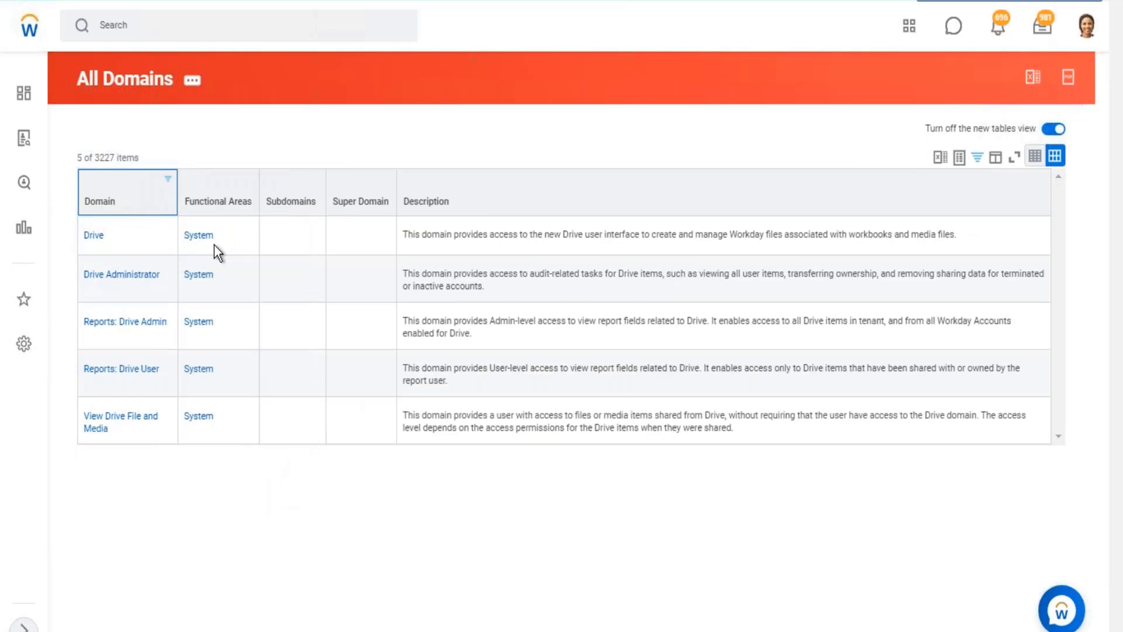
# Review the Drive domain's description against the profile's Drive option and open the domain to check its count of secured items.
pyautogui.moveTo(445, 235); pyautogui.dragTo(613, 237)
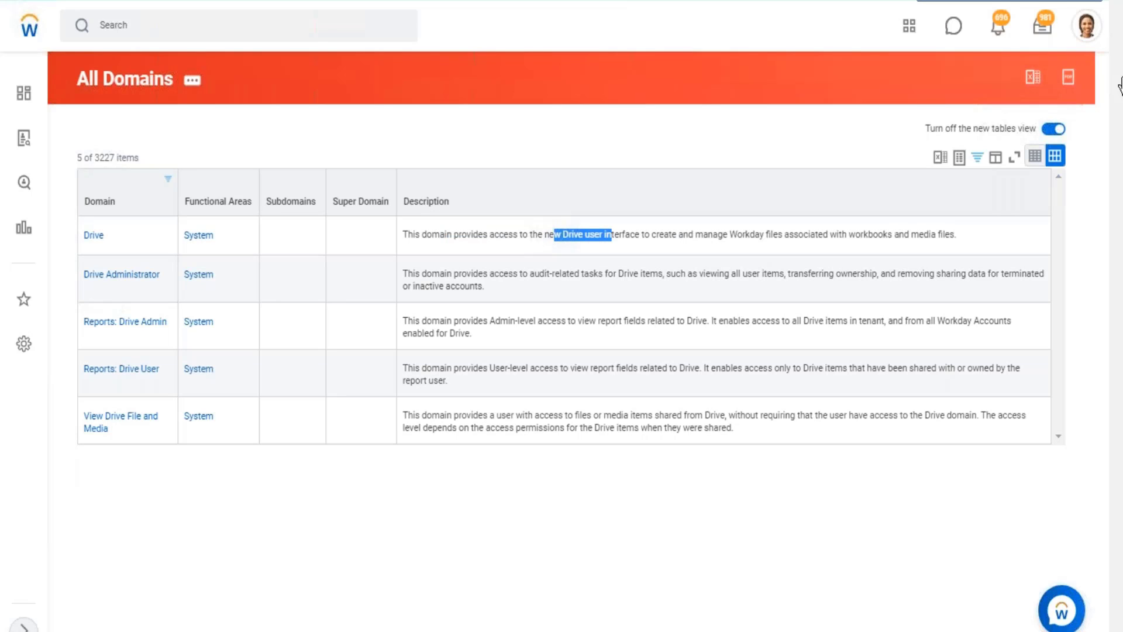
pyautogui.click(1080, 30)
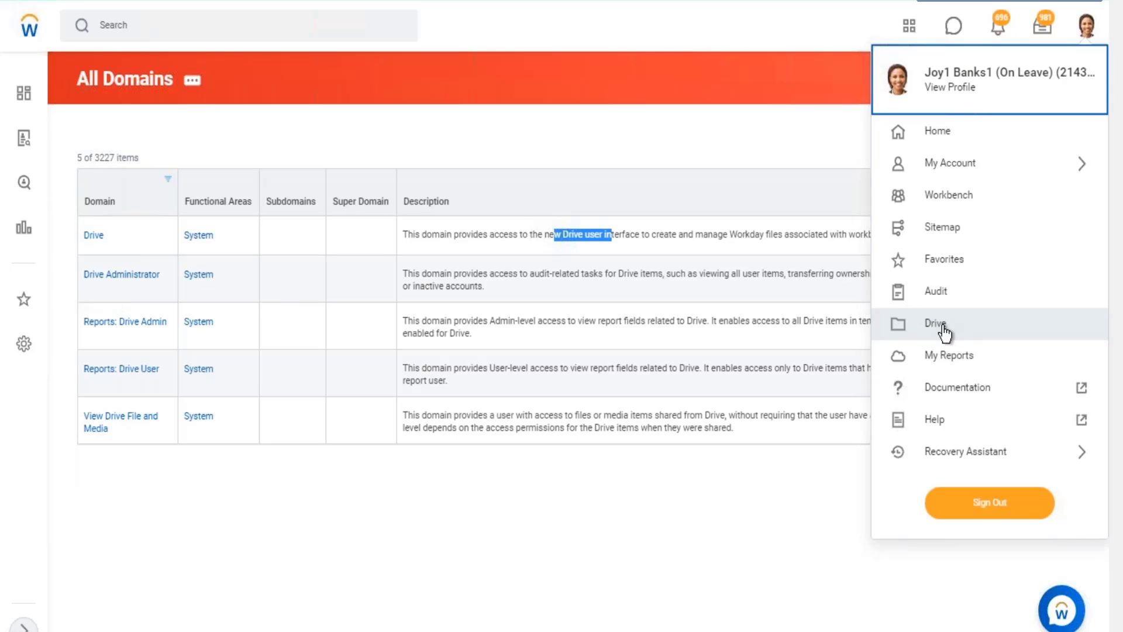
pyautogui.click(707, 145)
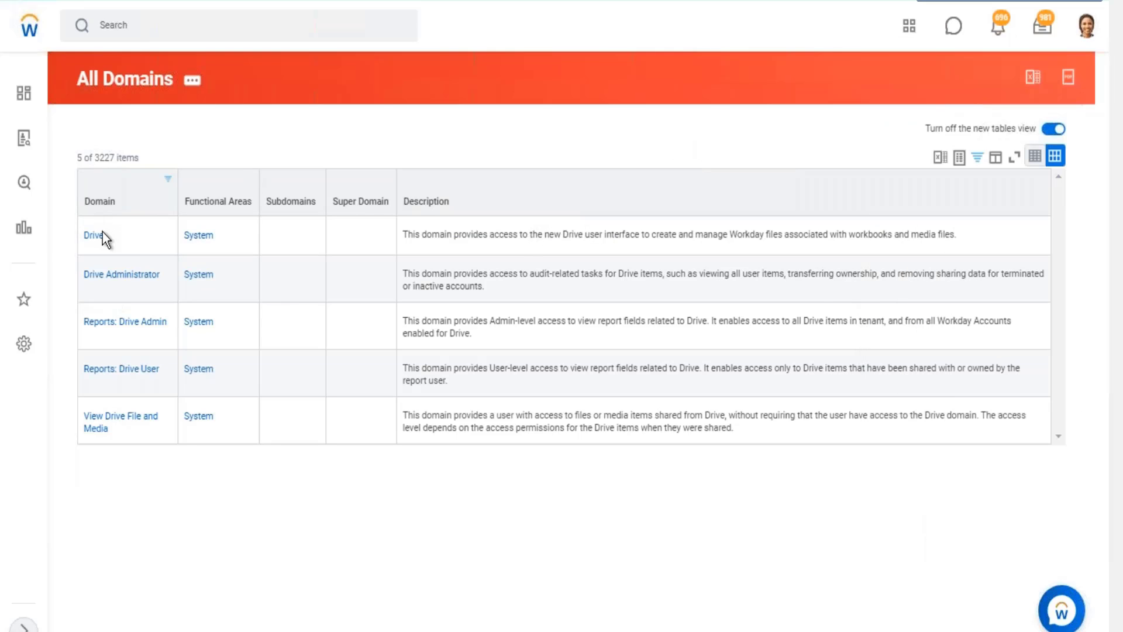
pyautogui.doubleClick(112, 237)
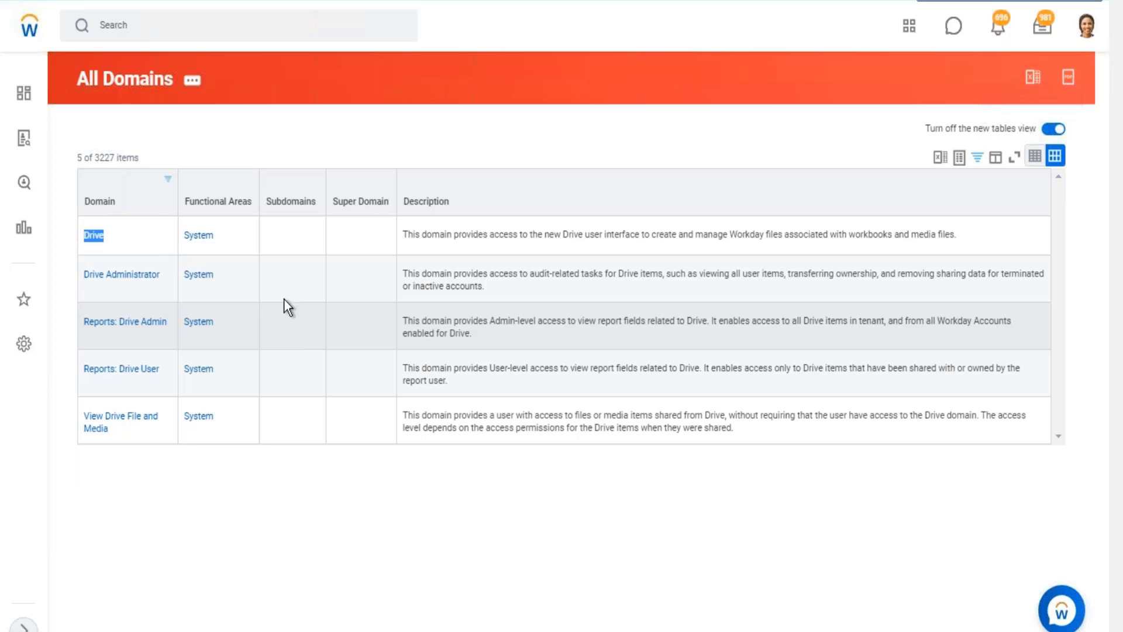
pyautogui.click(95, 237)
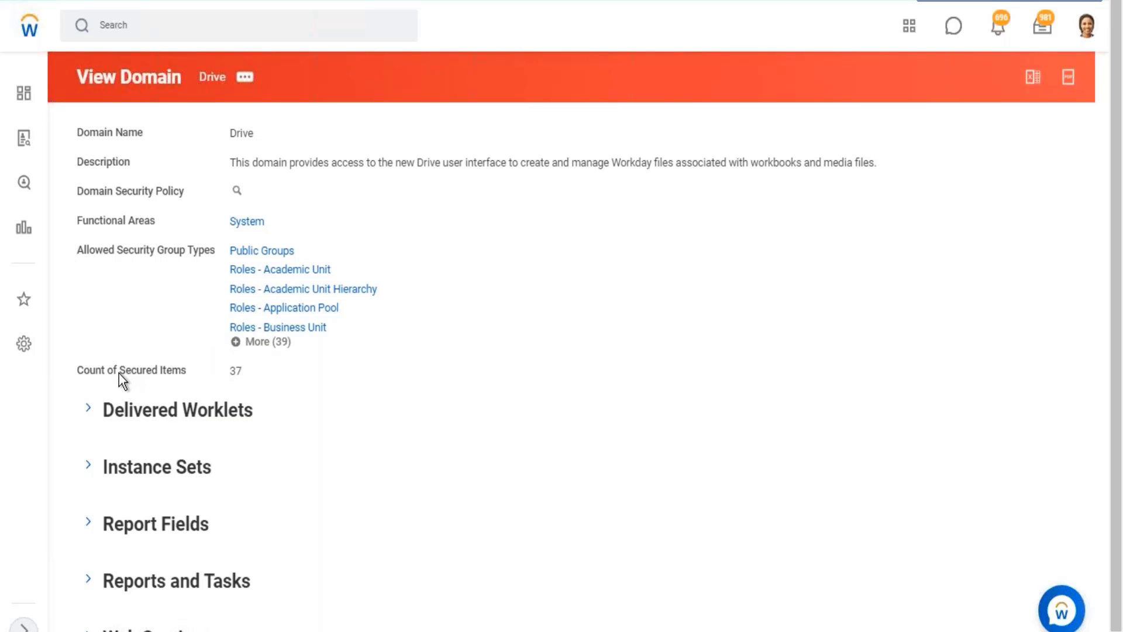
pyautogui.moveTo(120, 373); pyautogui.dragTo(240, 372)
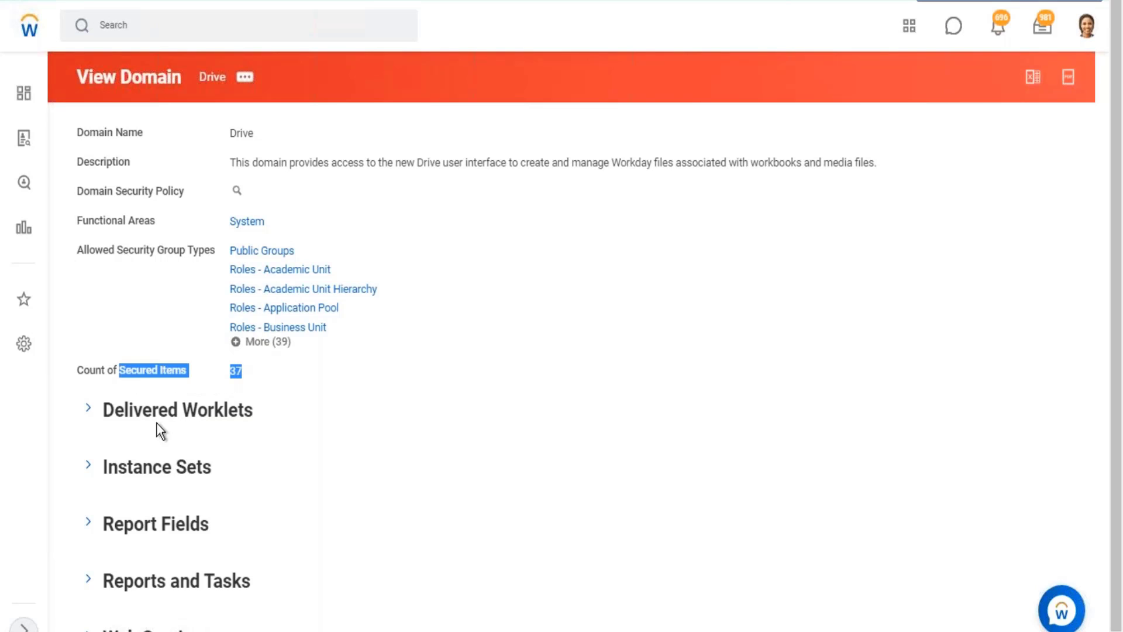
# Switch to Excel and review the securable item examples Prism Data Source and Create Sup Org under their domains.
pyautogui.click(1046, 2)
pyautogui.scroll(1, 982, 182)
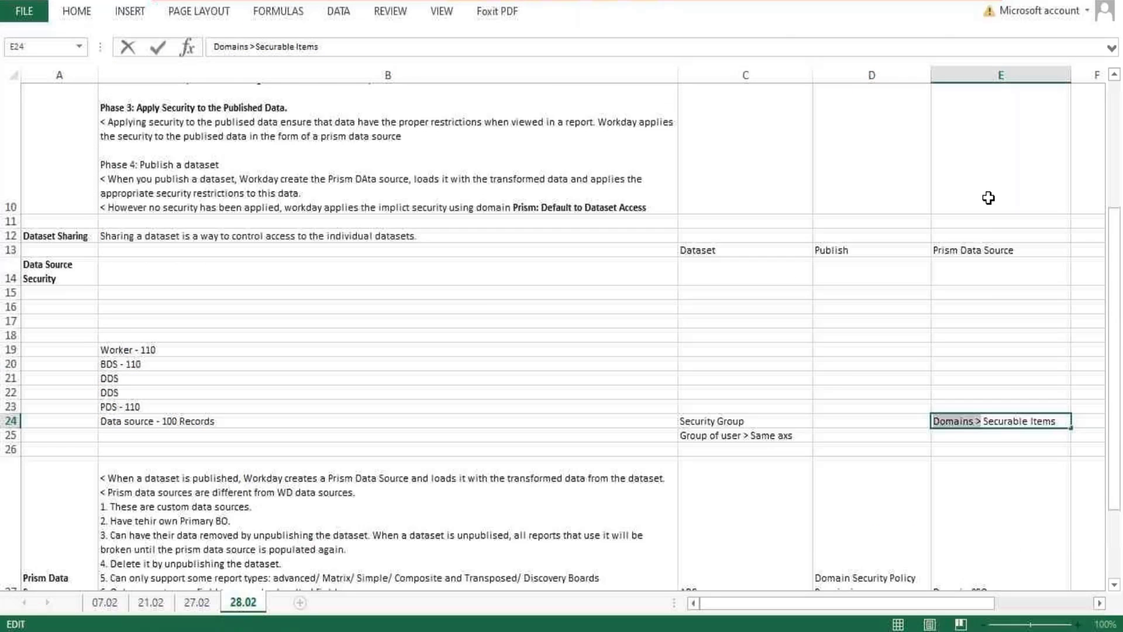
pyautogui.scroll(-3, 996, 258)
pyautogui.click(974, 423)
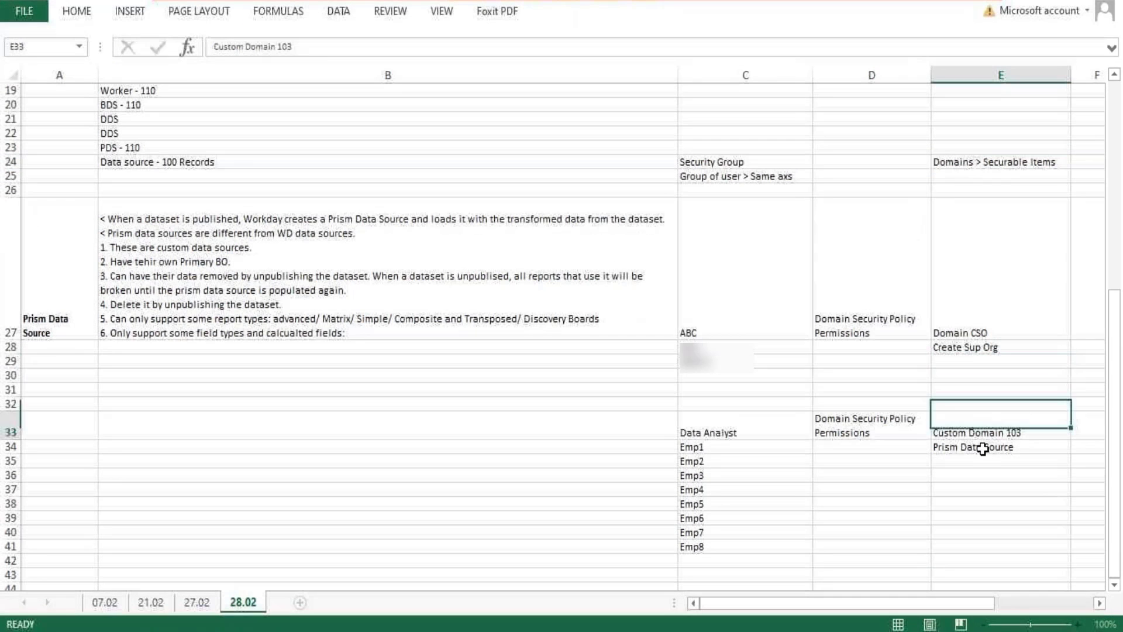
pyautogui.click(985, 447)
pyautogui.click(977, 352)
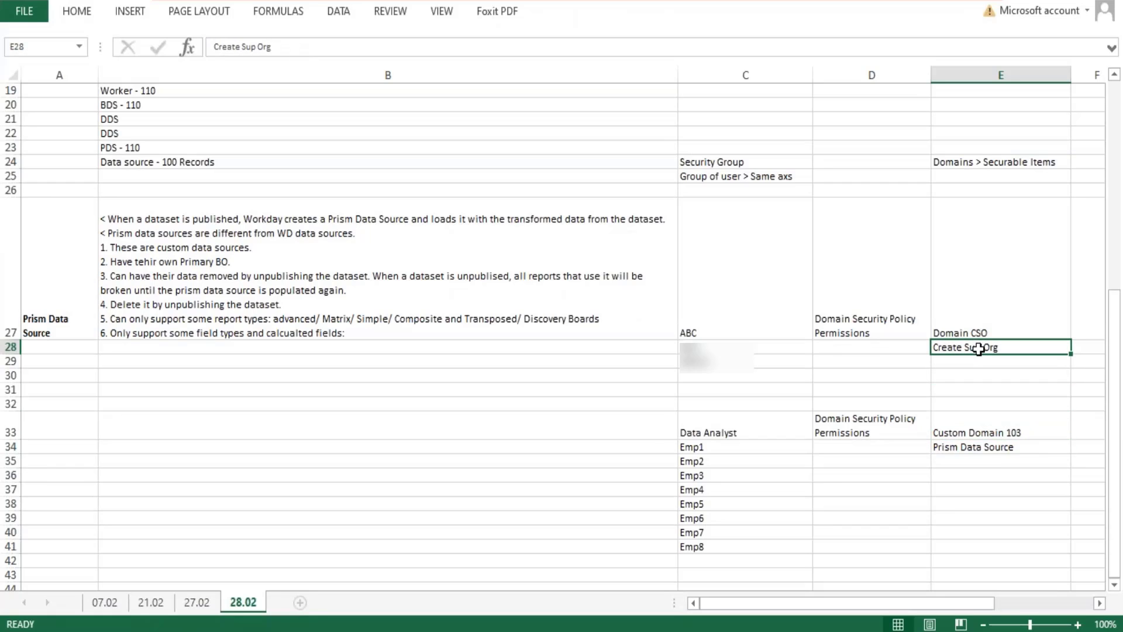
pyautogui.doubleClick(982, 347)
pyautogui.moveTo(998, 348); pyautogui.dragTo(918, 348)
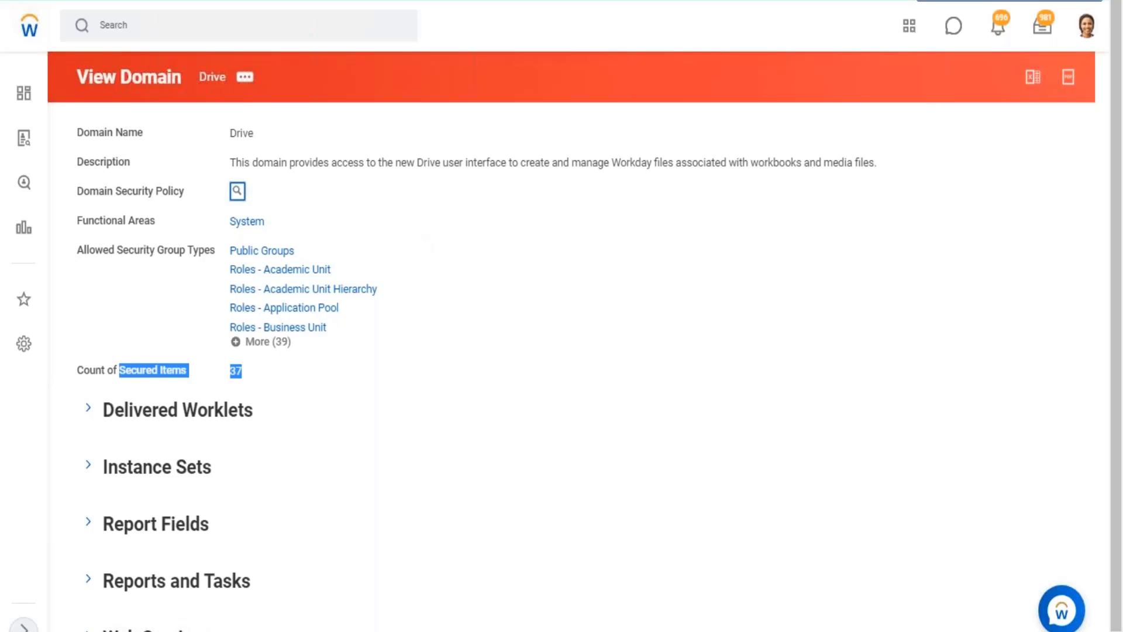
# Open the Drive domain's security policy in Workday and examine its report/task permissions by security group.
pyautogui.click(237, 191)
pyautogui.scroll(-4, 139, 527)
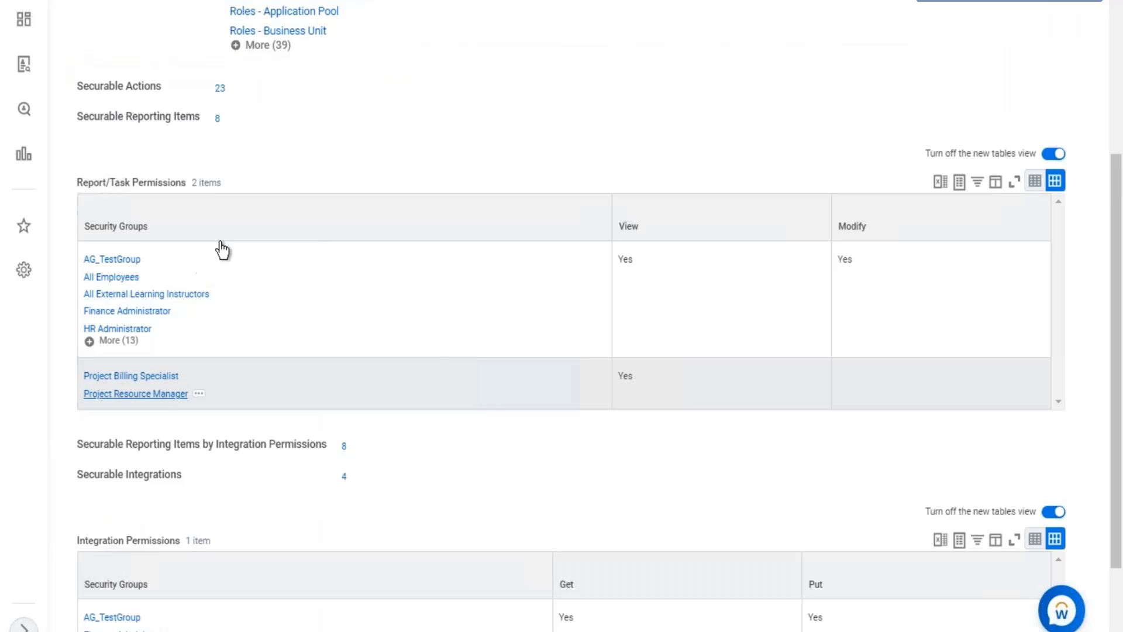
# Examine the Drive domain security policy's securable actions, securable reporting items and report/task permissions.
pyautogui.scroll(5, 119, 92)
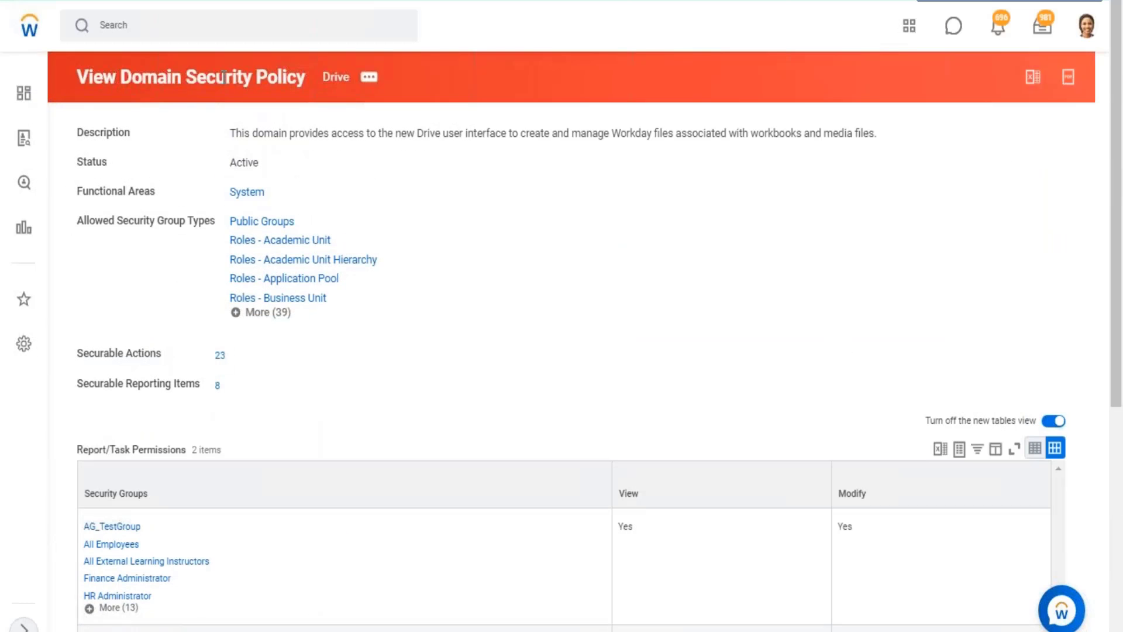
pyautogui.moveTo(116, 78); pyautogui.dragTo(301, 81)
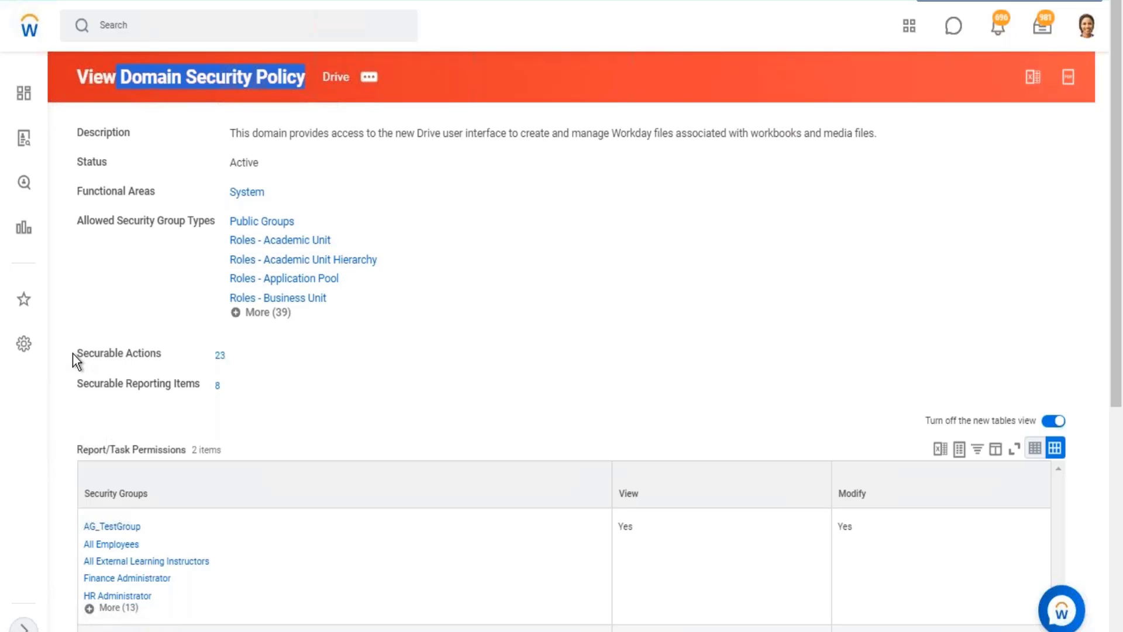
pyautogui.moveTo(74, 353); pyautogui.dragTo(165, 357)
pyautogui.moveTo(222, 387); pyautogui.dragTo(220, 387)
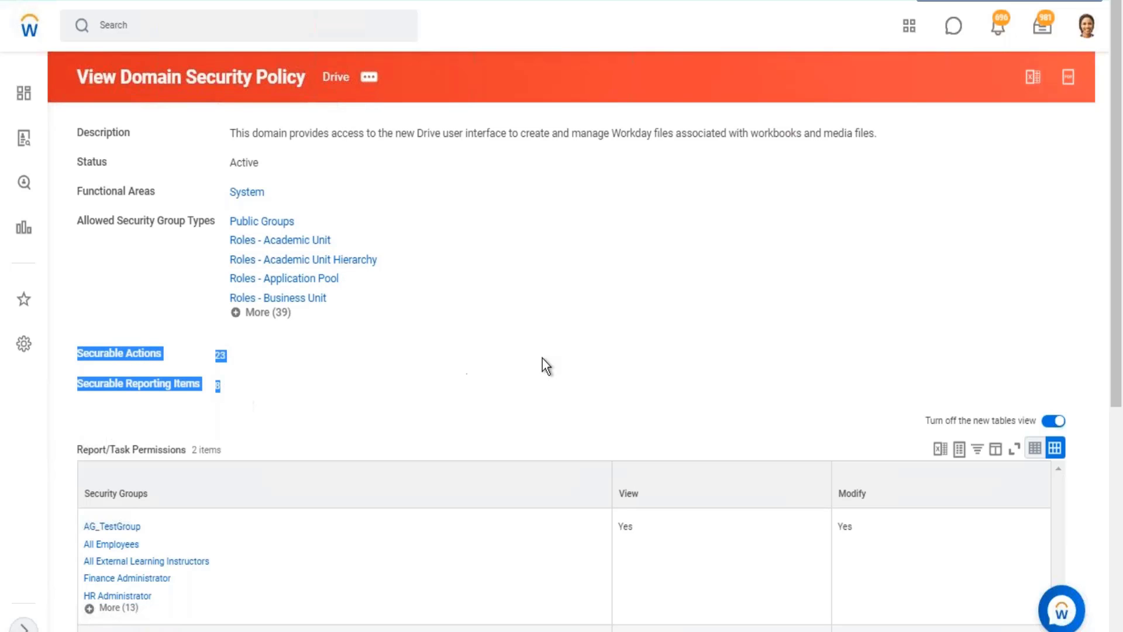
pyautogui.click(581, 329)
pyautogui.scroll(-5, 579, 330)
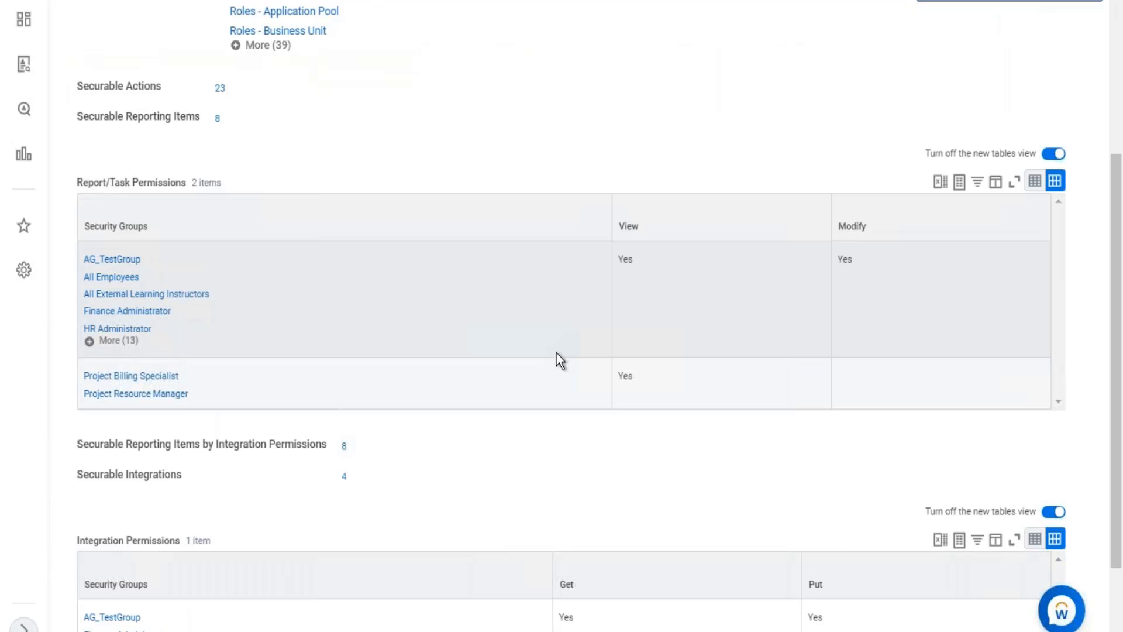
pyautogui.scroll(5, 582, 322)
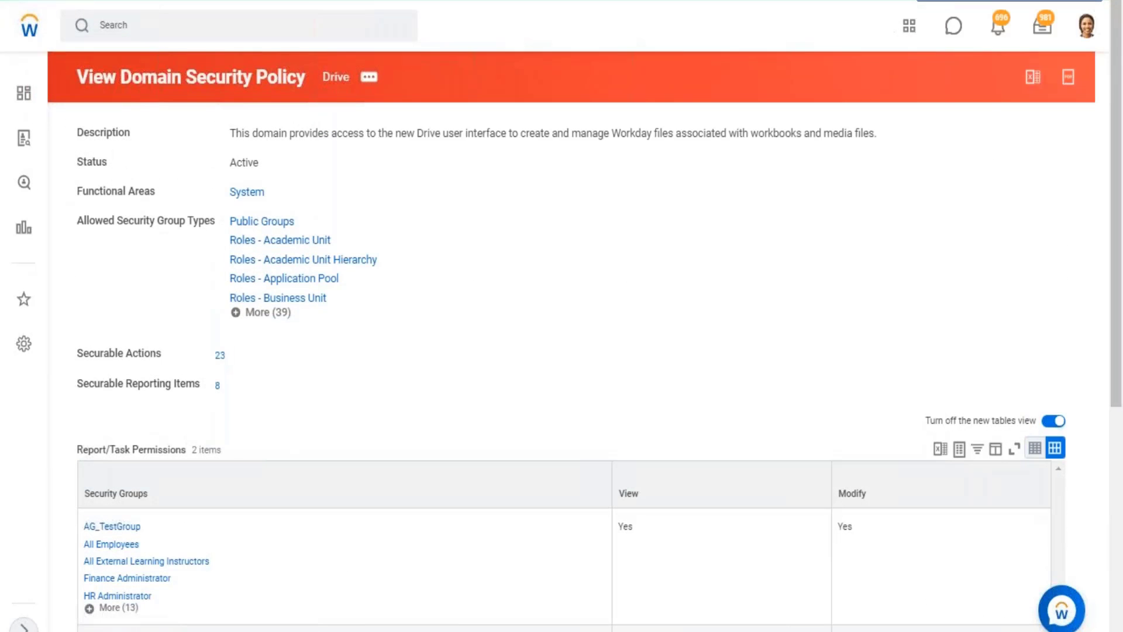
# Check the Drive option in the profile and expand the full list of security groups that have View and Modify permission.
pyautogui.click(1086, 25)
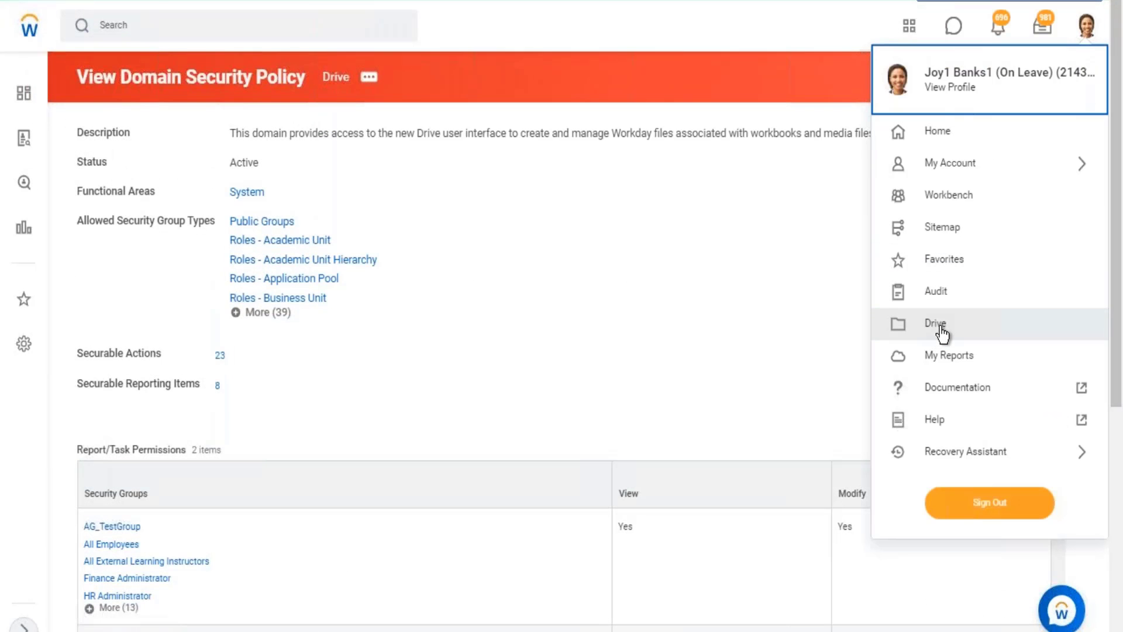
pyautogui.click(675, 296)
pyautogui.scroll(-3, 679, 301)
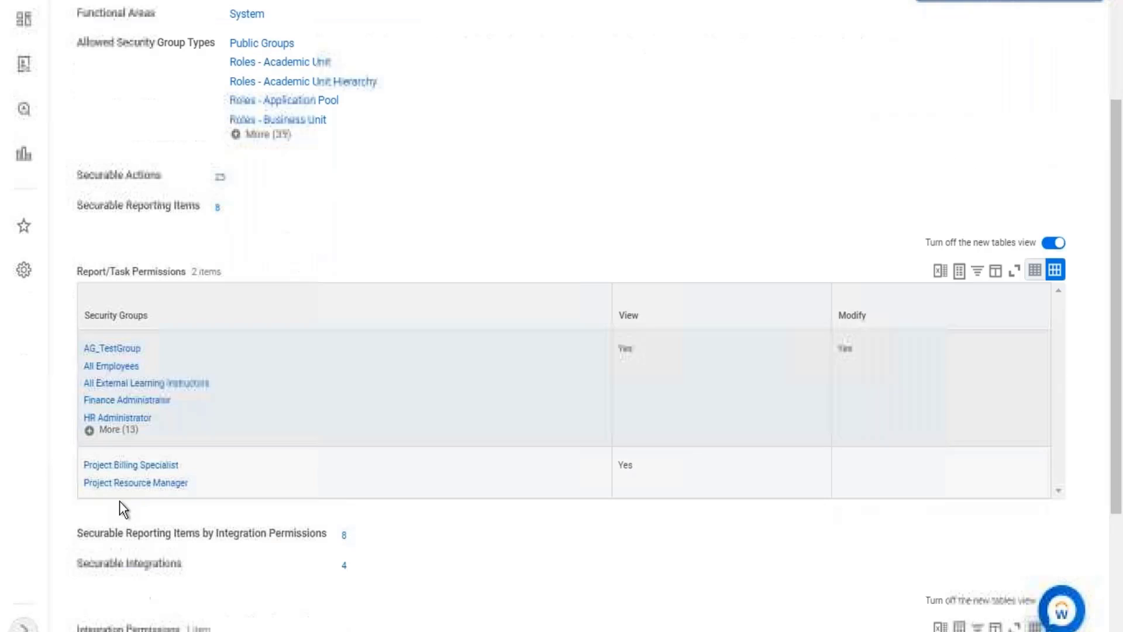
pyautogui.click(118, 431)
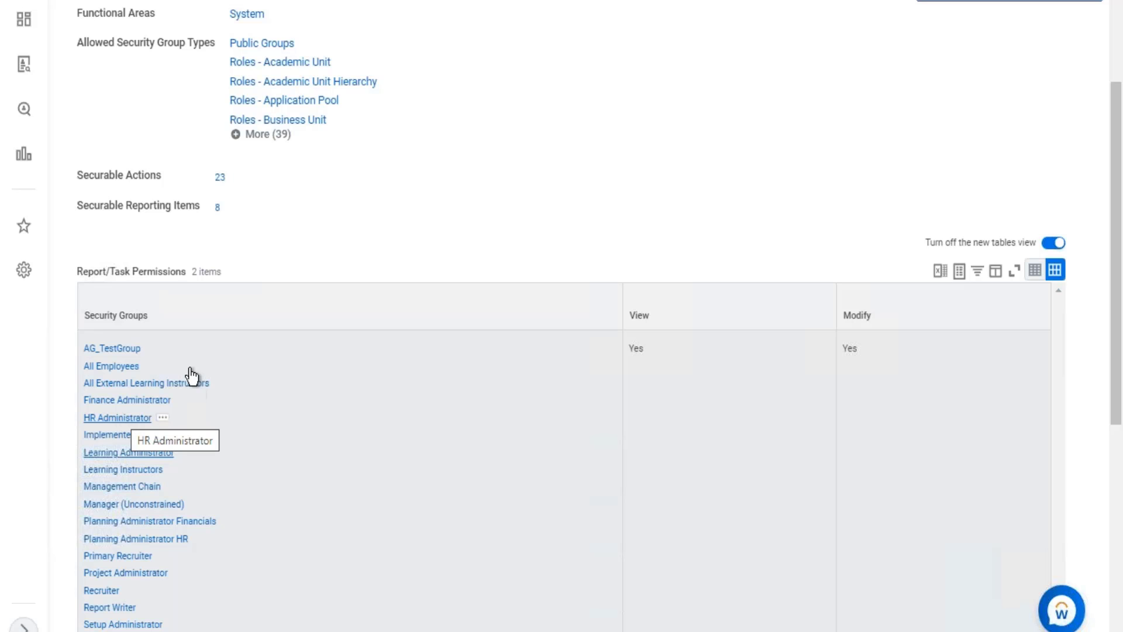
# Leave the domain security policy and open Drive from the profile options.
pyautogui.scroll(3, 314, 106)
pyautogui.click(1086, 27)
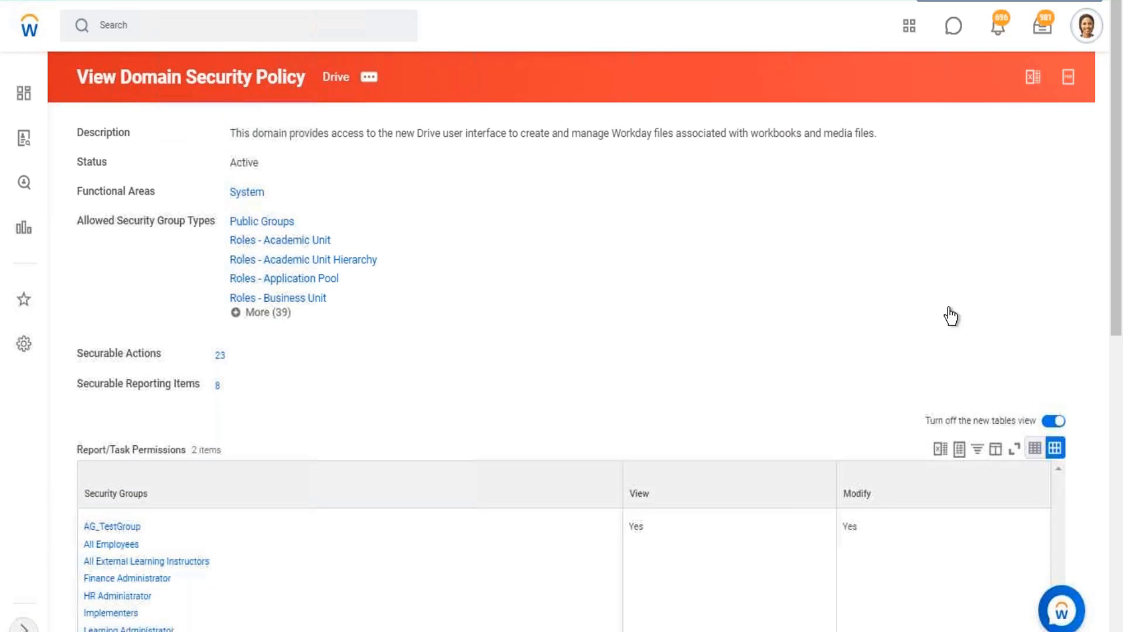
pyautogui.click(938, 325)
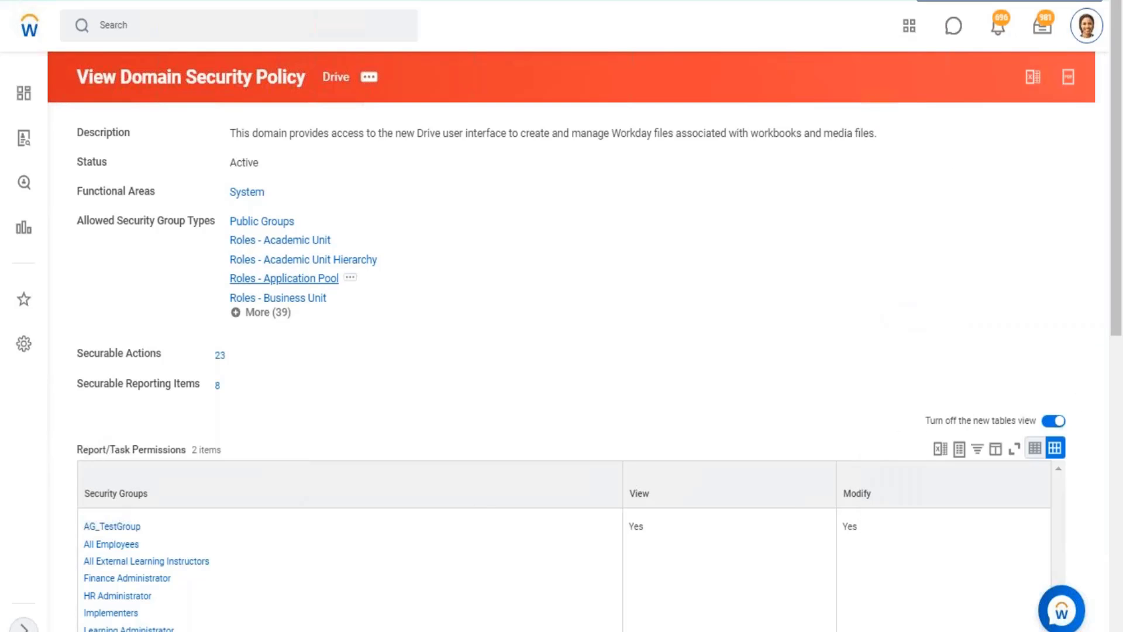
pyautogui.click(302, 278)
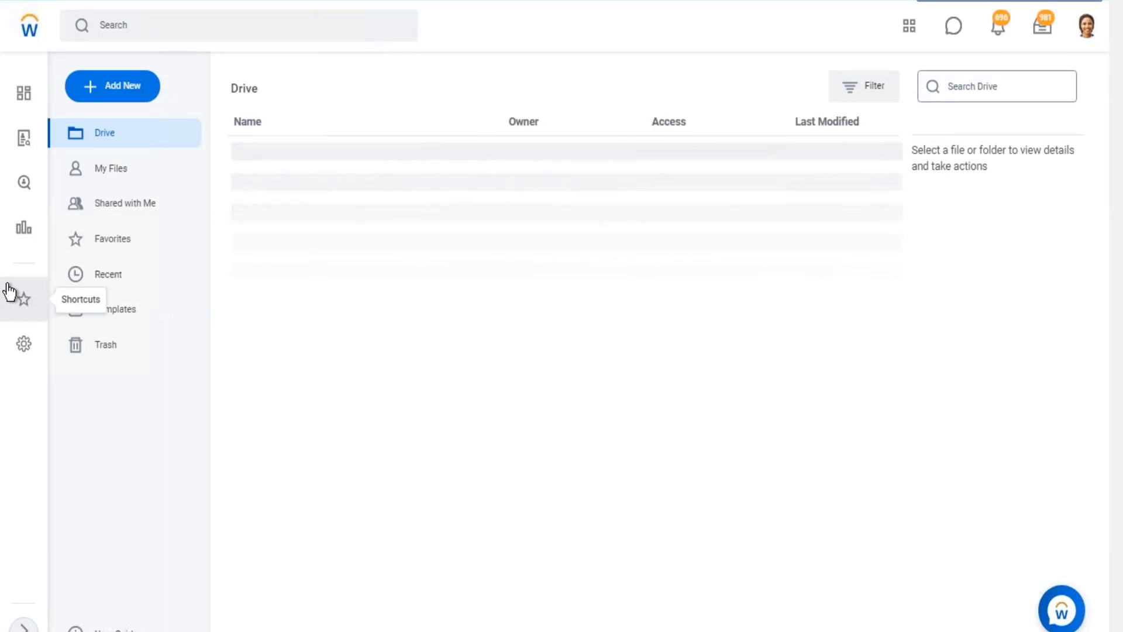
# Create a new discovery board in Drive named "Wb - Feb.07".
pyautogui.click(113, 88)
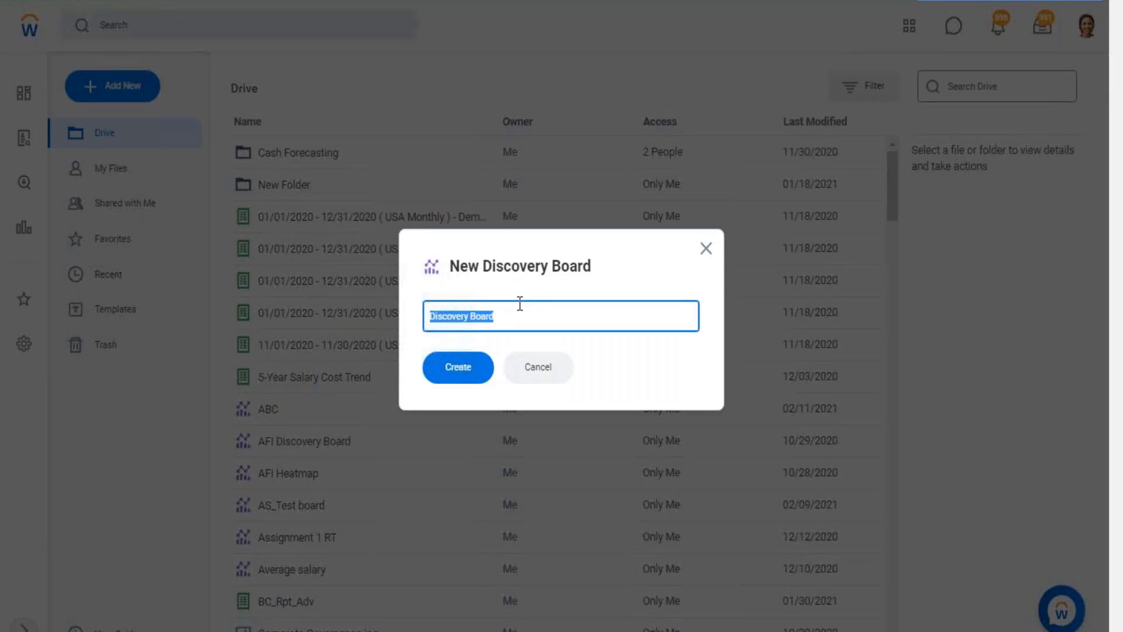
pyautogui.write('Wb - F')
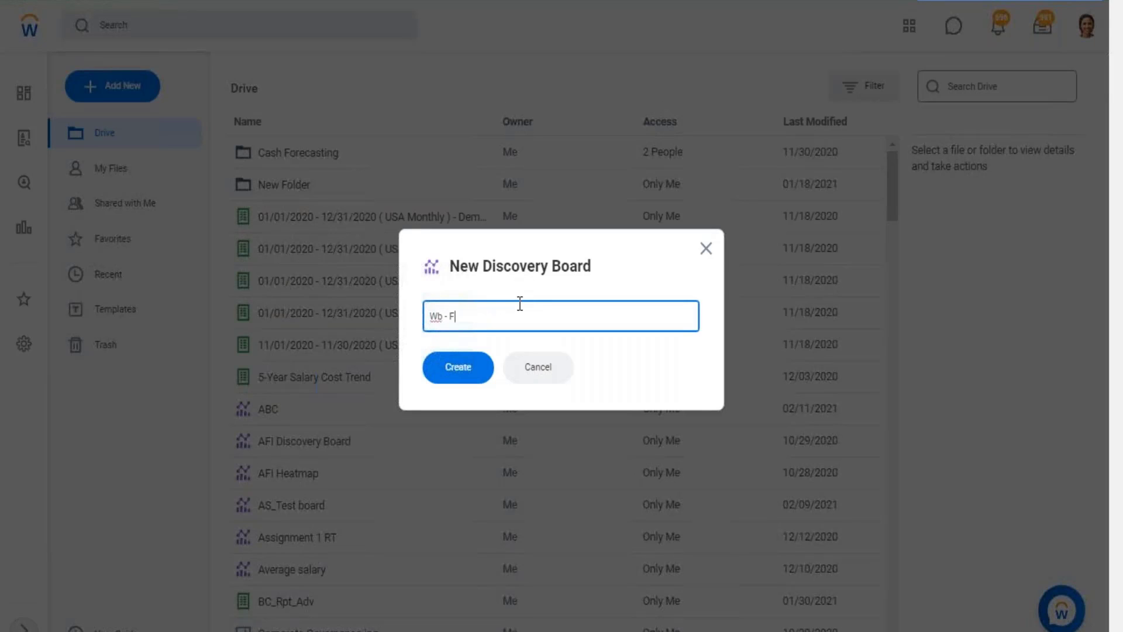
pyautogui.write('eb.07')
pyautogui.click(468, 369)
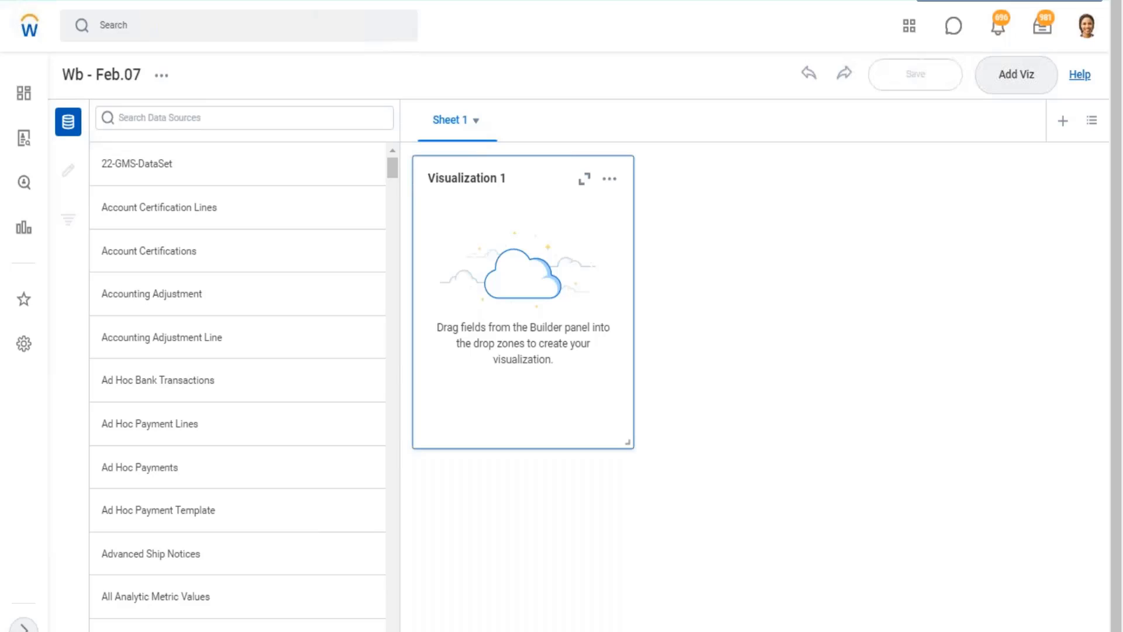
# Rename the discovery board's first sheet as "Emp Metrics".
pyautogui.click(476, 122)
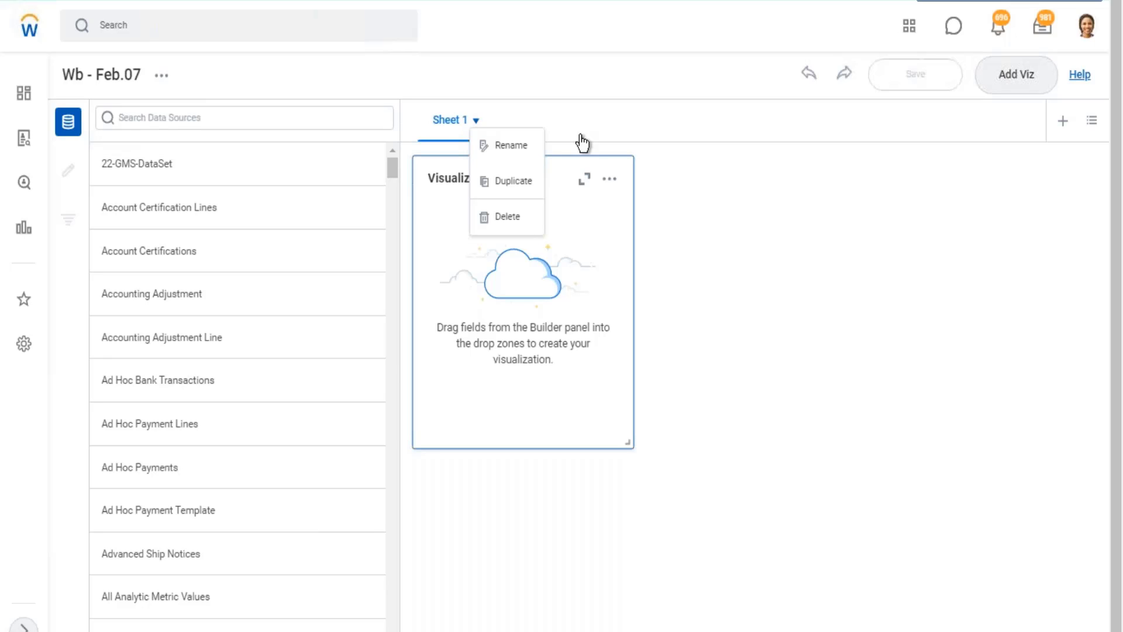
pyautogui.click(526, 153)
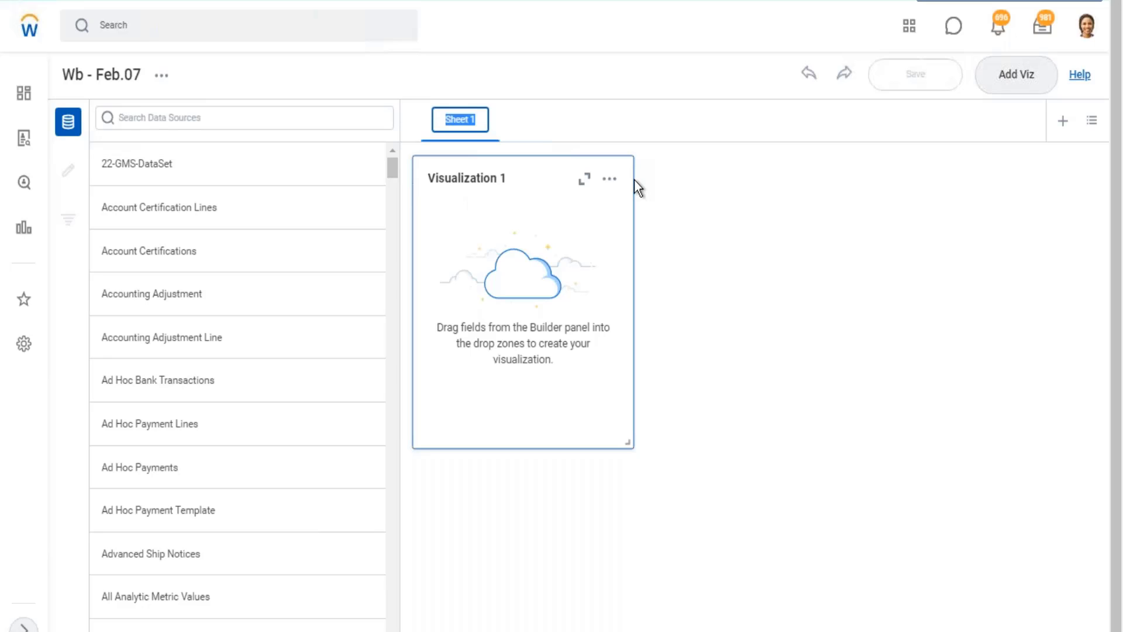
pyautogui.write('Emp')
pyautogui.press('BackSpace')
pyautogui.press('BackSpace')
pyautogui.press('BackSpace')
pyautogui.write('Metrics')
pyautogui.press('Return')
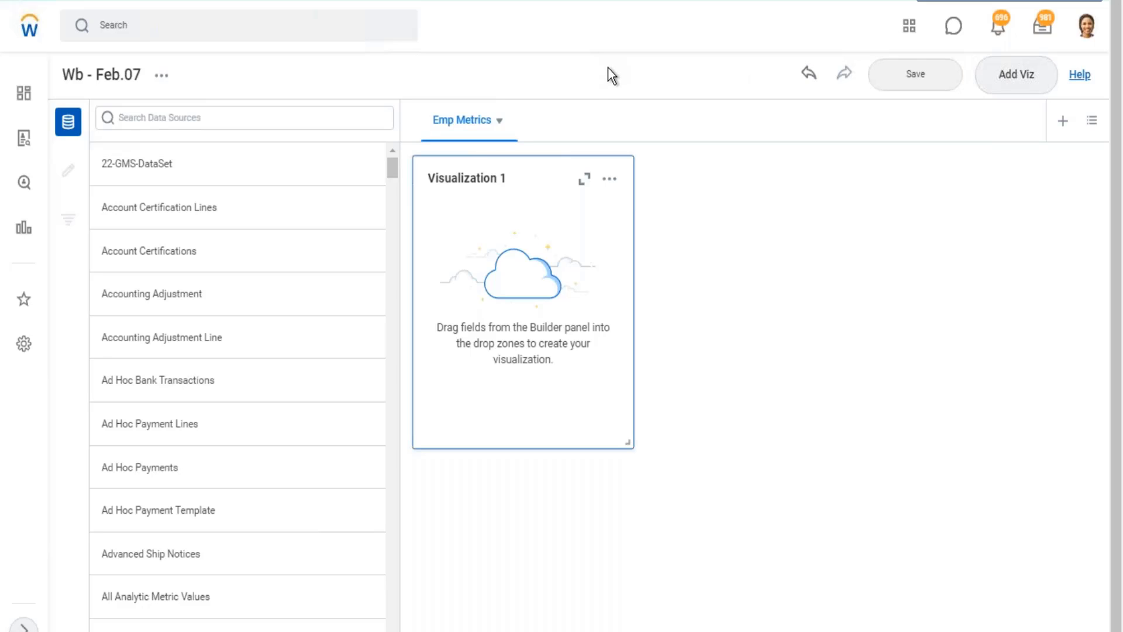
# Add a second sheet to the discovery board and name it "Org Metrics".
pyautogui.click(1063, 121)
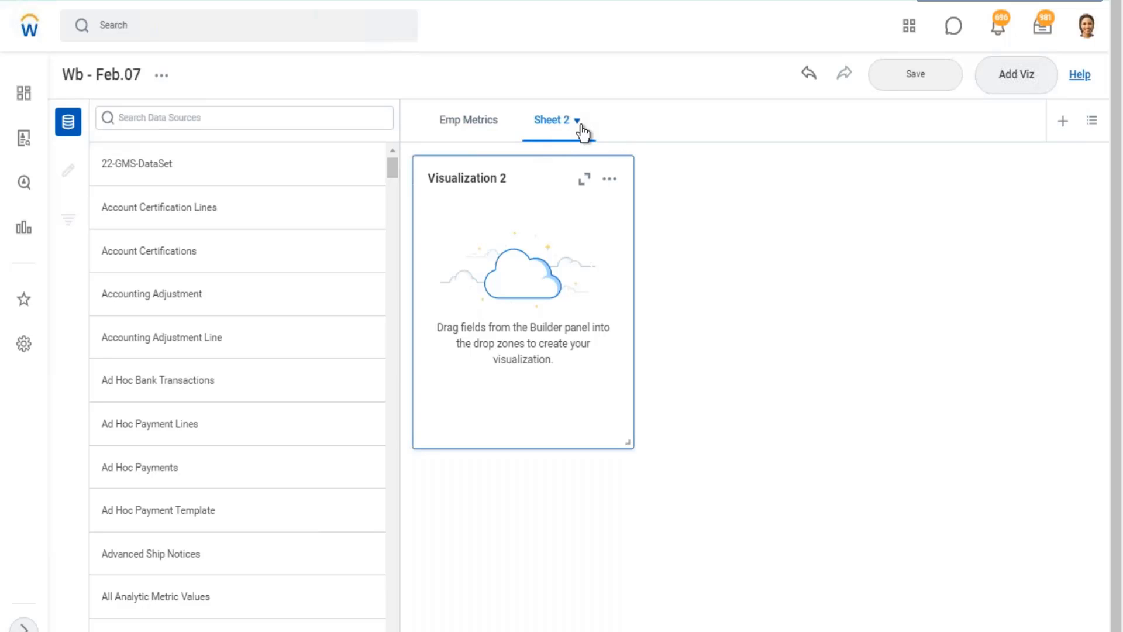
pyautogui.click(576, 123)
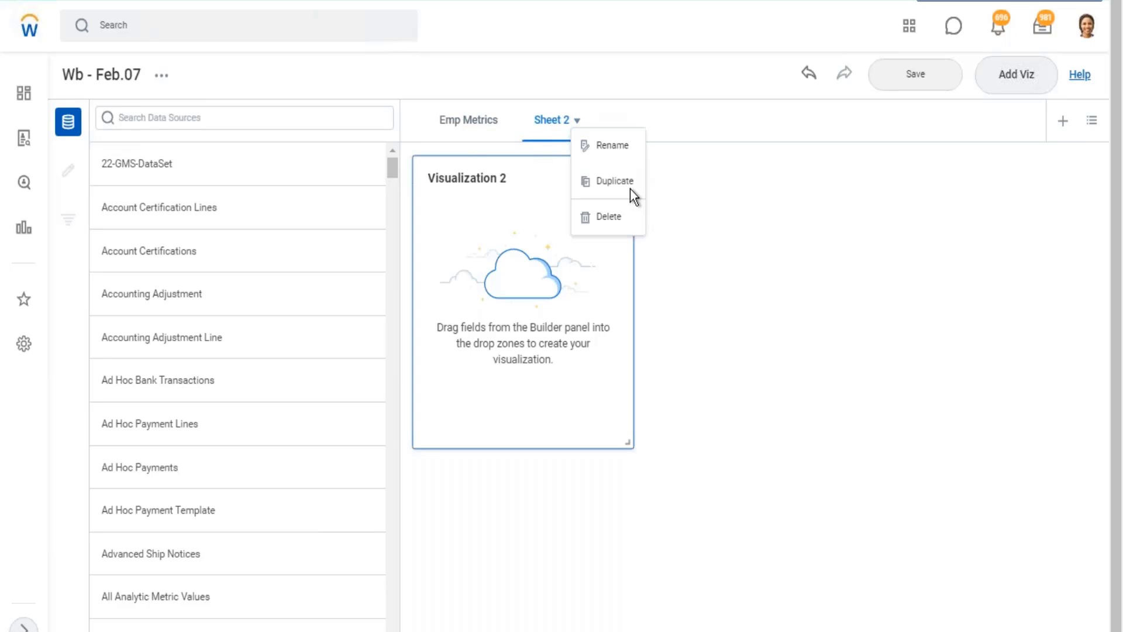
pyautogui.click(622, 151)
pyautogui.write('Org')
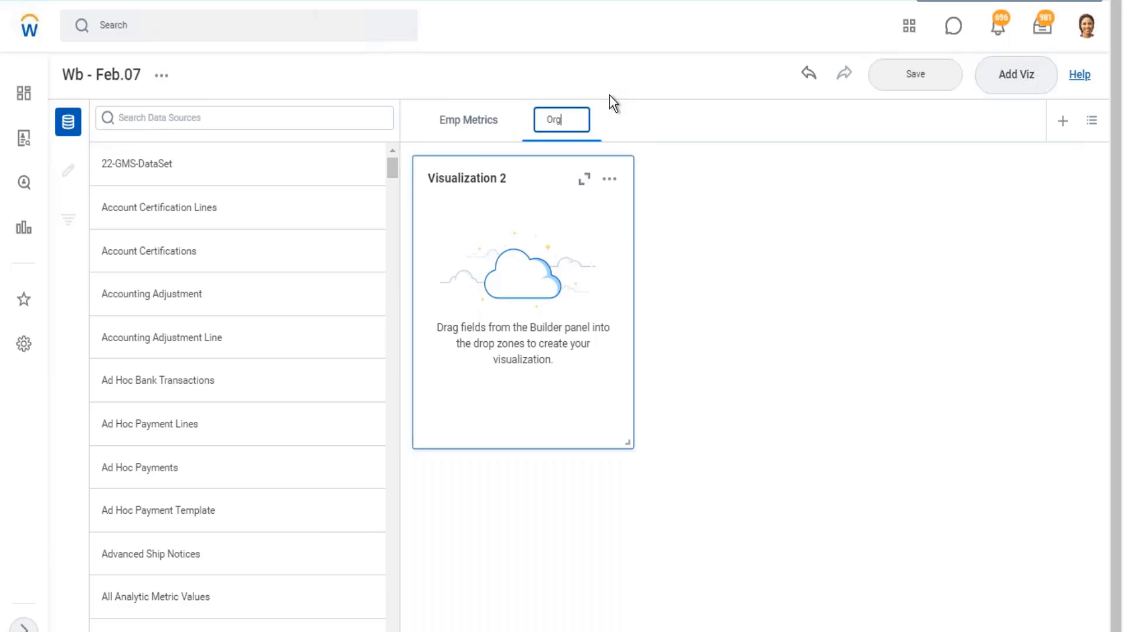
pyautogui.write(' Metrics')
pyautogui.press('Return')
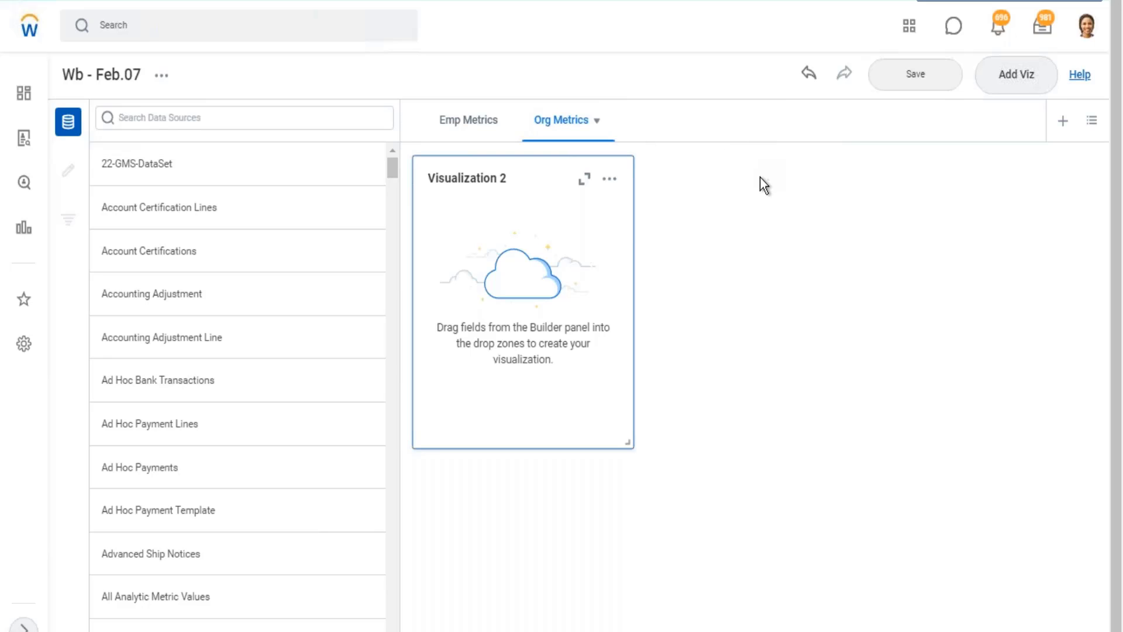
# On the Emp Metrics sheet, find the data source "WB - Feb.07 - DDS01 - 01 - Company Details", view its details and return to the source list.
pyautogui.click(471, 125)
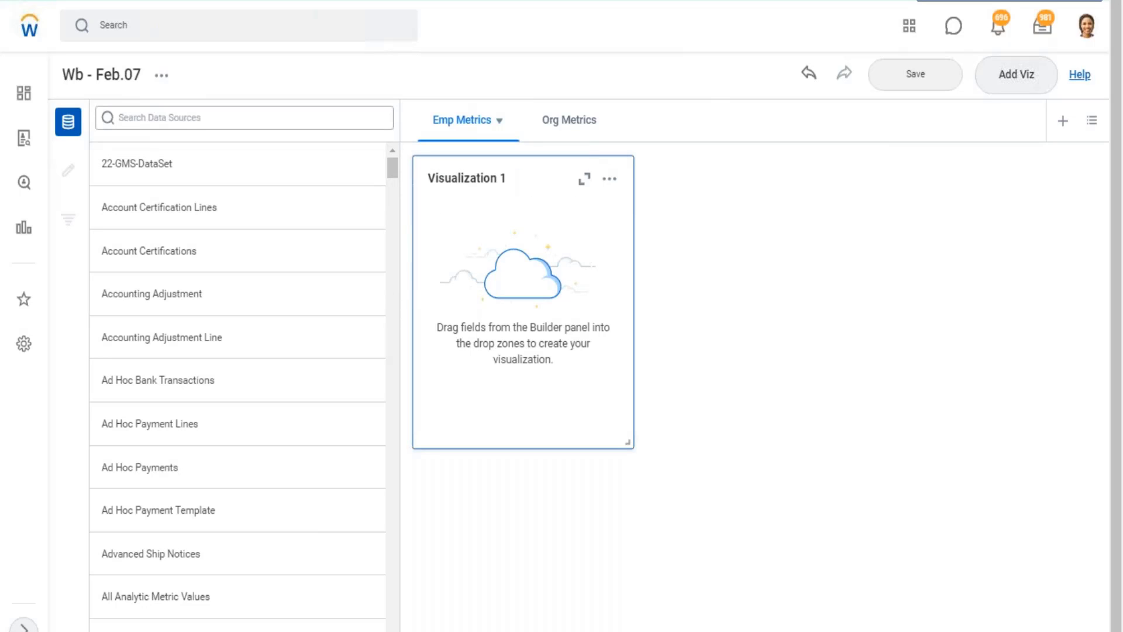
pyautogui.click(245, 118)
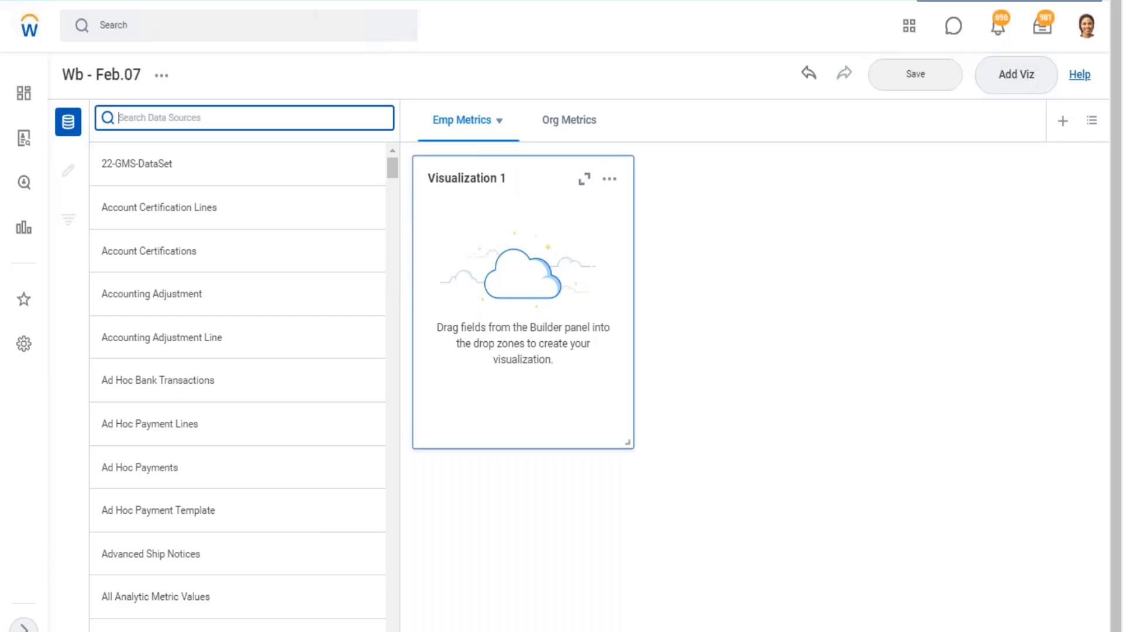
pyautogui.write('WB - Feb.07 - DDS01 - 01 - Company Details')
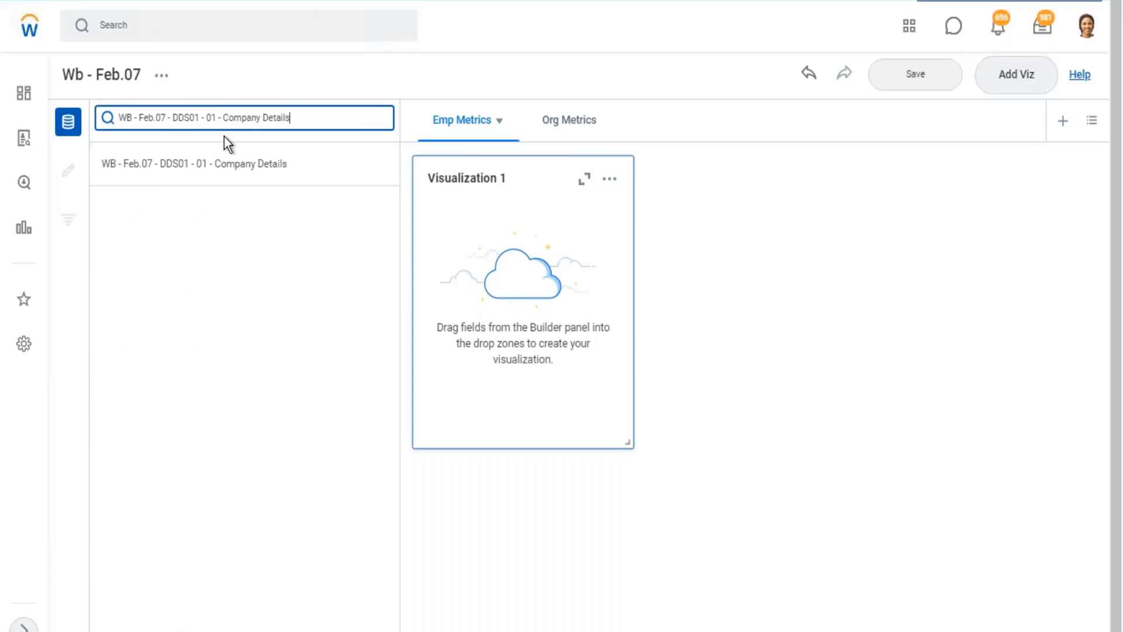
pyautogui.moveTo(225, 165)
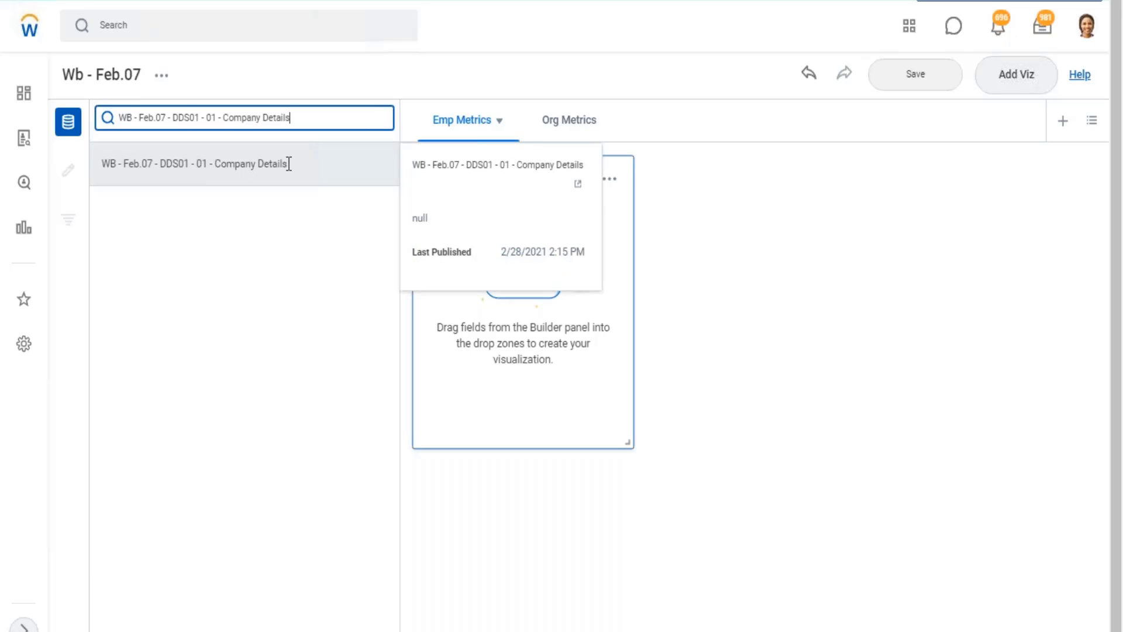
pyautogui.moveTo(286, 165); pyautogui.dragTo(103, 170)
pyautogui.hotkey('ctrl', 'c')
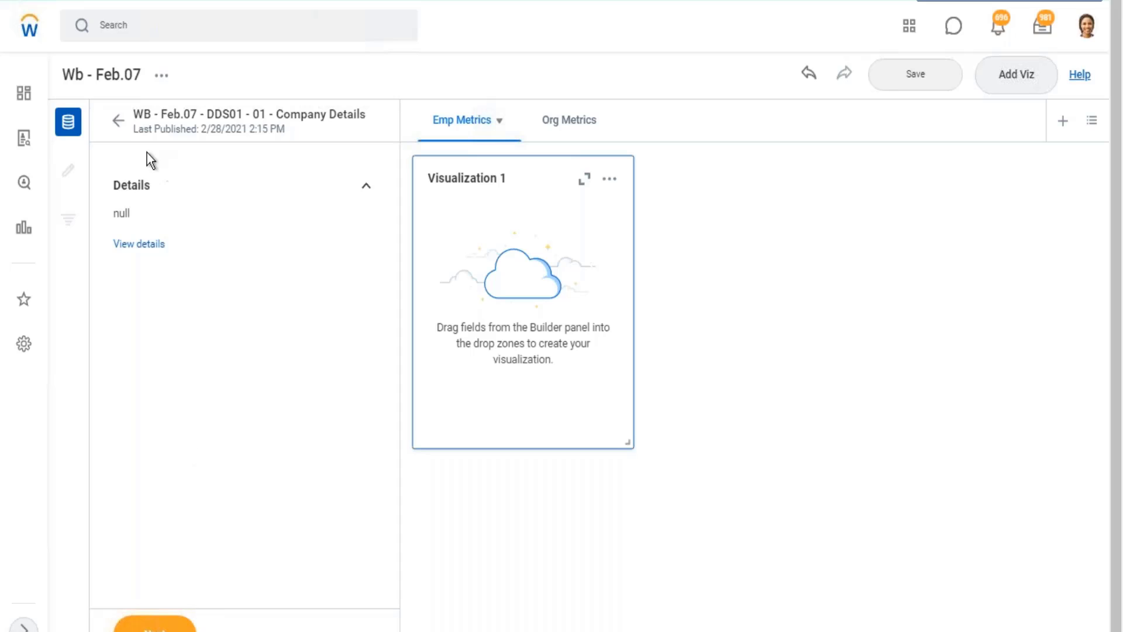
pyautogui.click(118, 123)
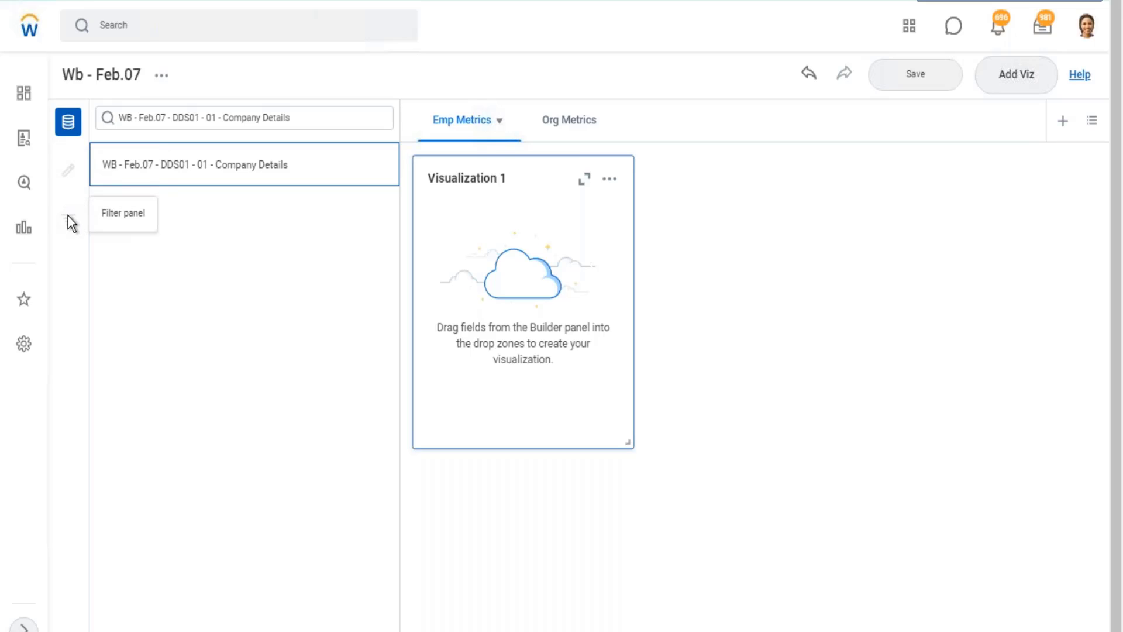
# Search the data sources for "worker for" and open Workers for HCM Reporting.
pyautogui.moveTo(254, 160)
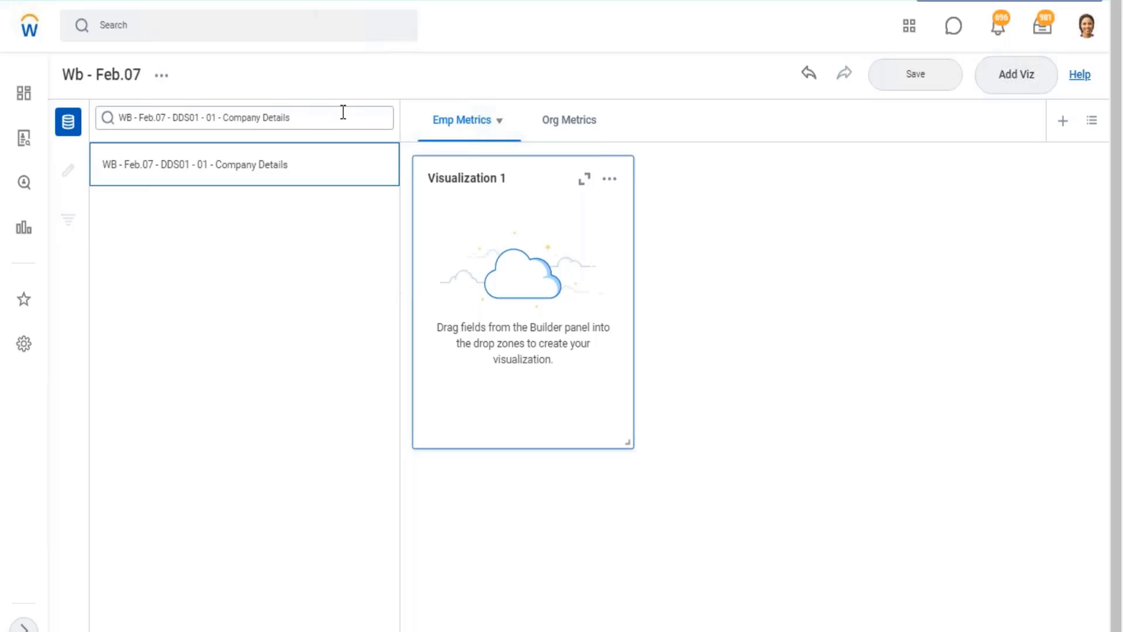
pyautogui.moveTo(316, 117); pyautogui.dragTo(97, 115)
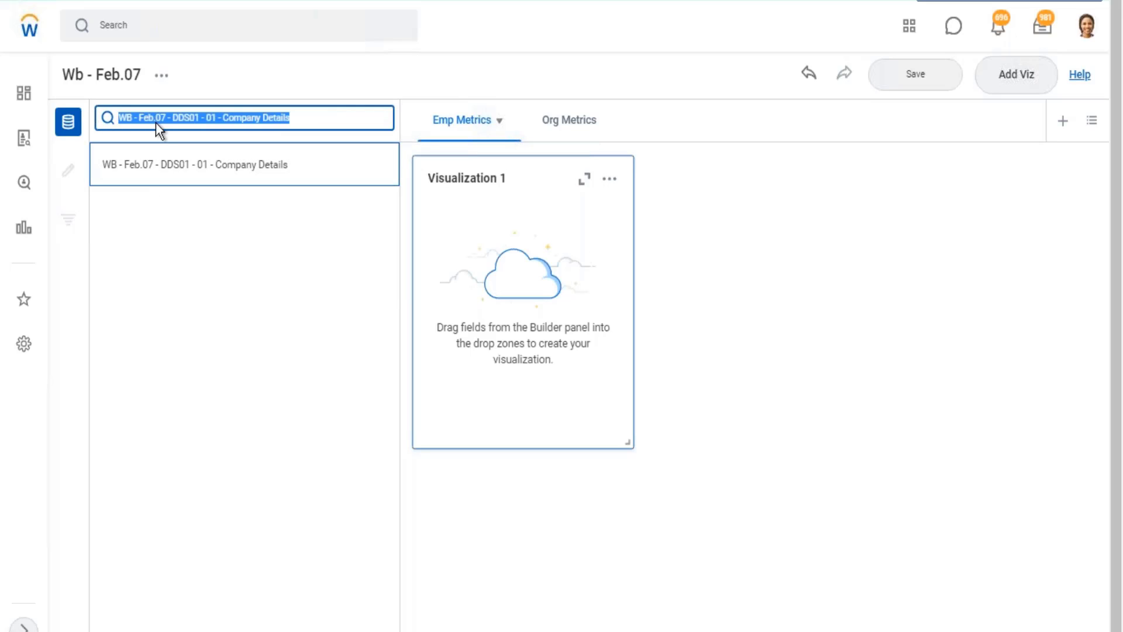
pyautogui.write('worke')
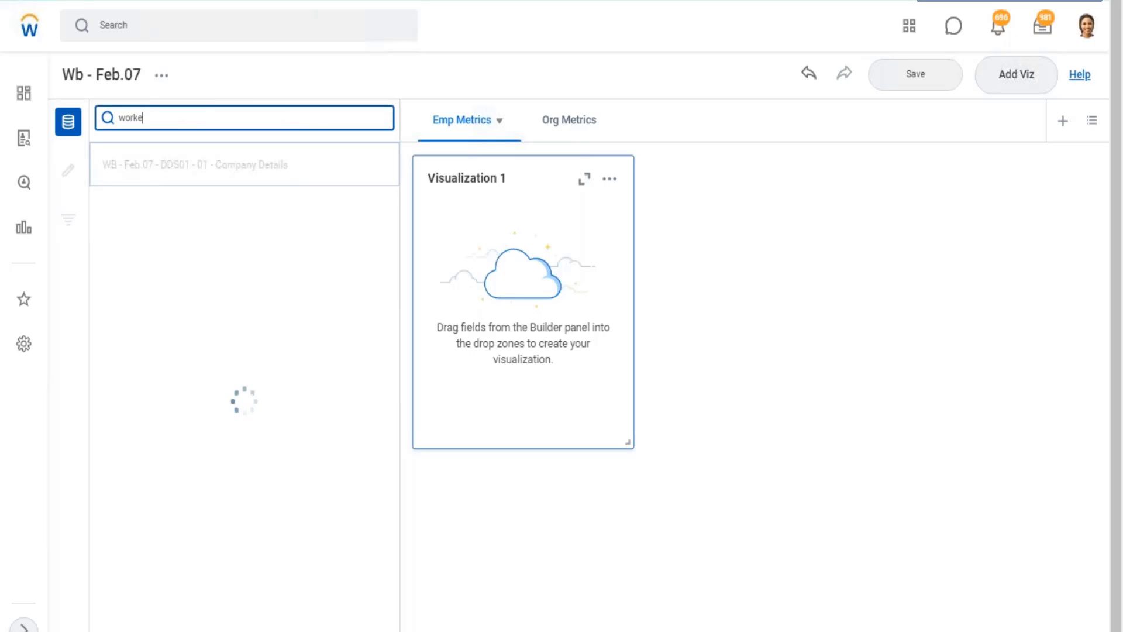
pyautogui.write('r for')
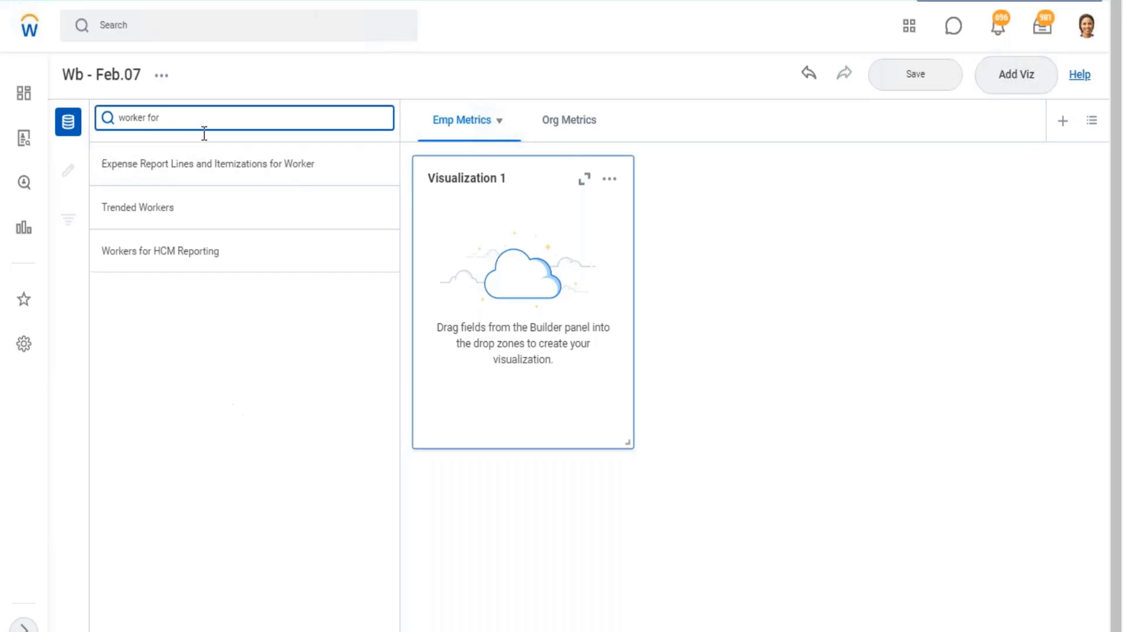
pyautogui.click(180, 248)
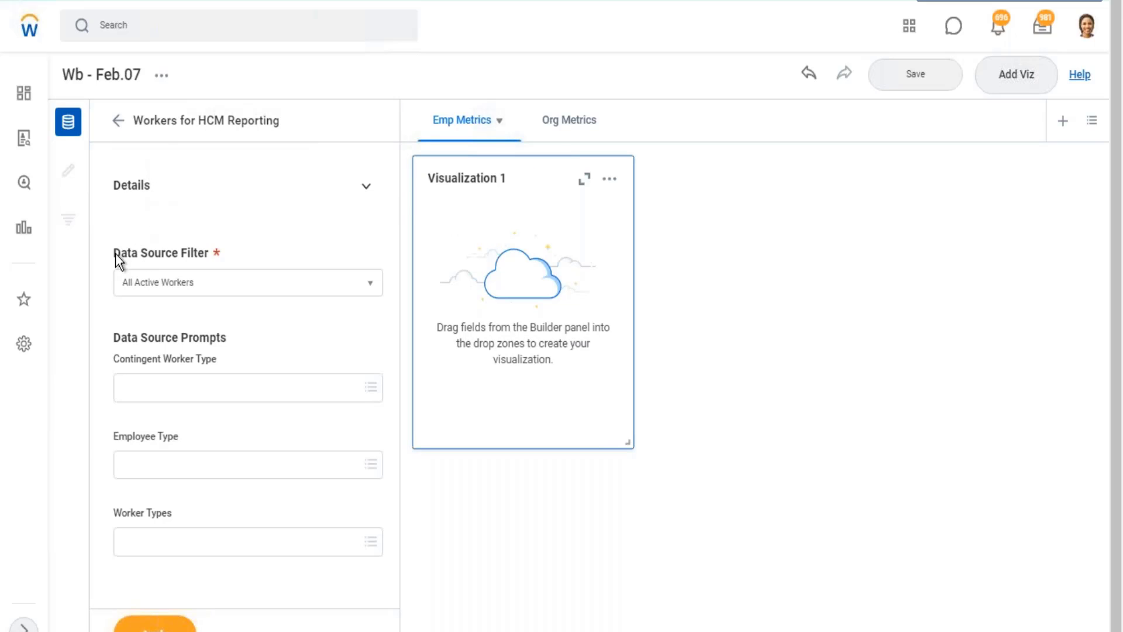
# Review the available Data Source Filter options for Workers for HCM Reporting without changing the selection.
pyautogui.moveTo(114, 254); pyautogui.dragTo(209, 266)
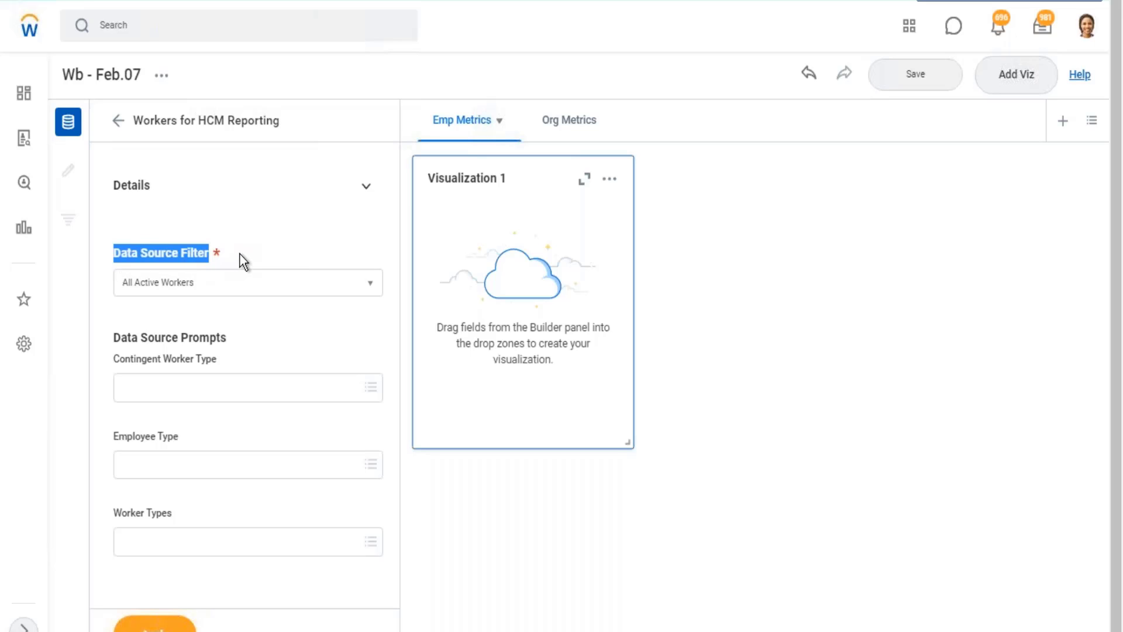
pyautogui.click(378, 288)
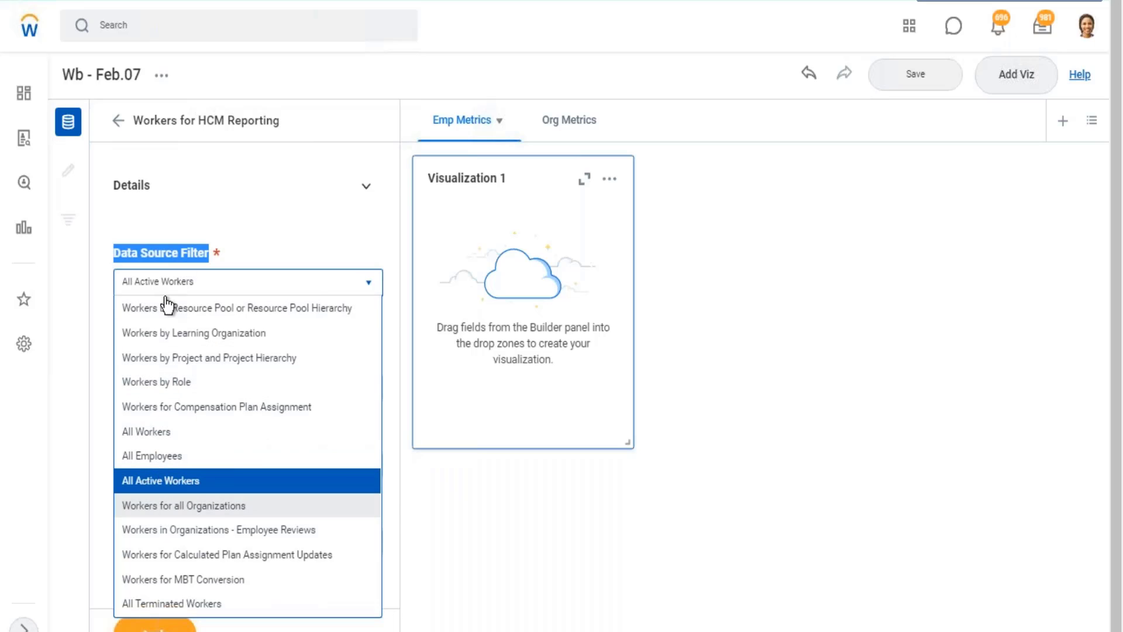
pyautogui.click(381, 215)
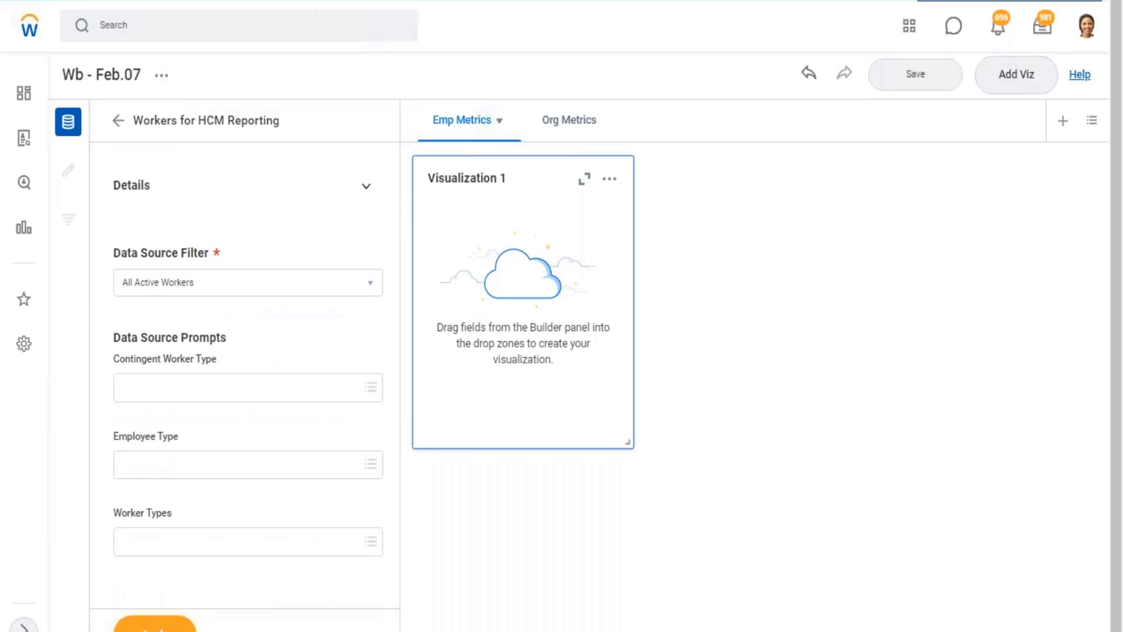
# Apply Workers for HCM Reporting with the All Active Workers filter and turn off showing only curated fields.
pyautogui.click(155, 624)
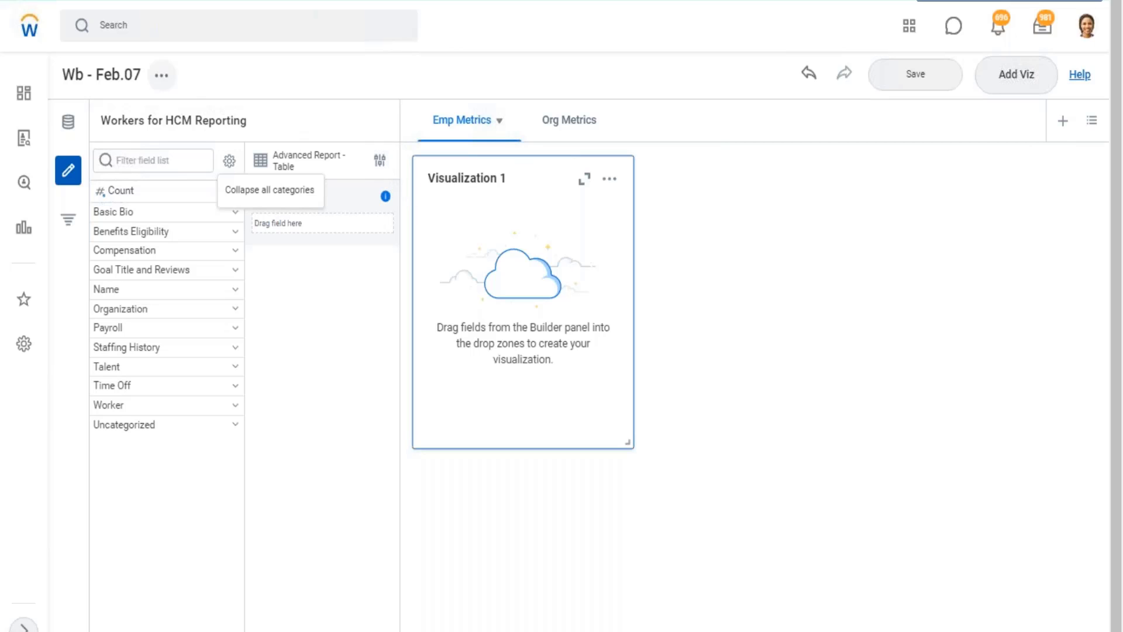
pyautogui.click(161, 75)
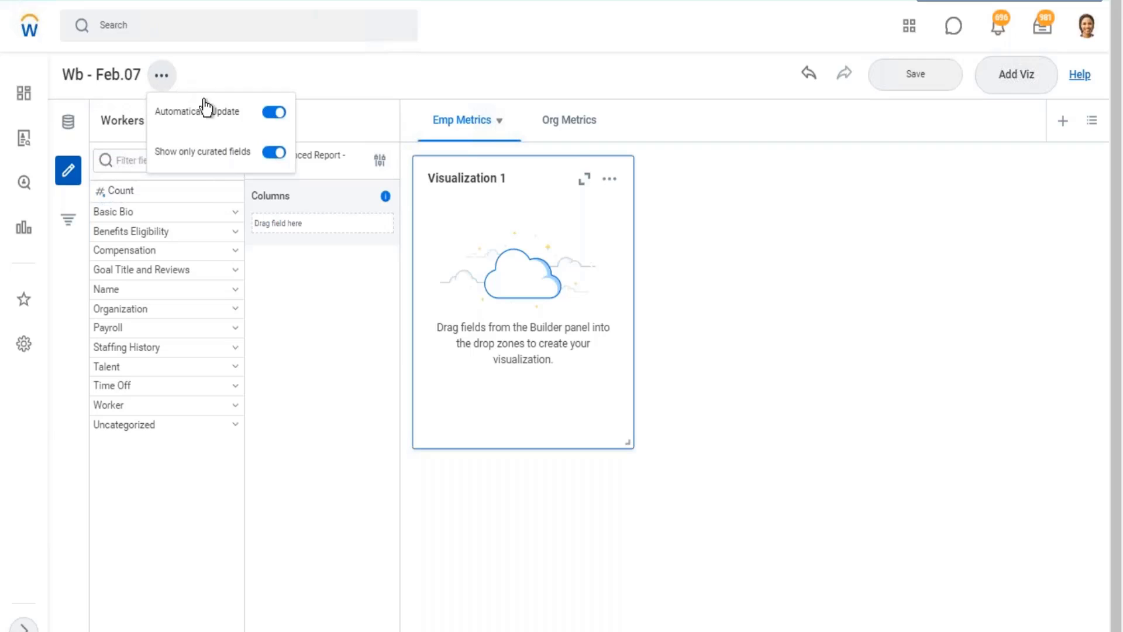
pyautogui.click(271, 153)
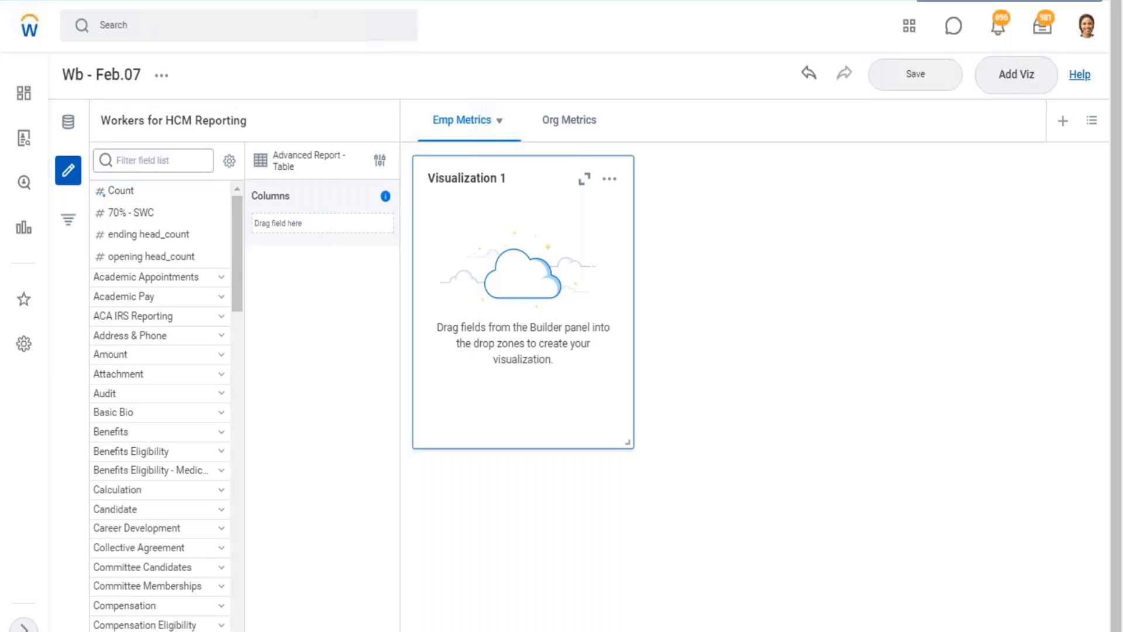
pyautogui.moveTo(111, 121); pyautogui.dragTo(234, 121)
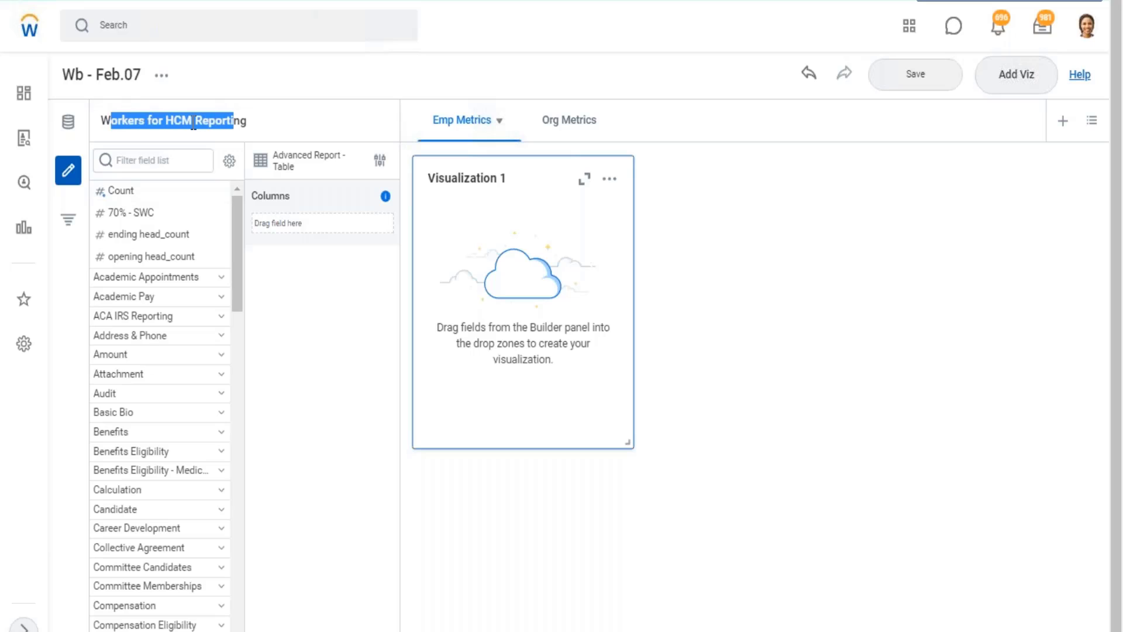
# Switch the visualization's data source to "WB - Feb.07 - DDS01 - 01 - Company Details".
pyautogui.click(67, 122)
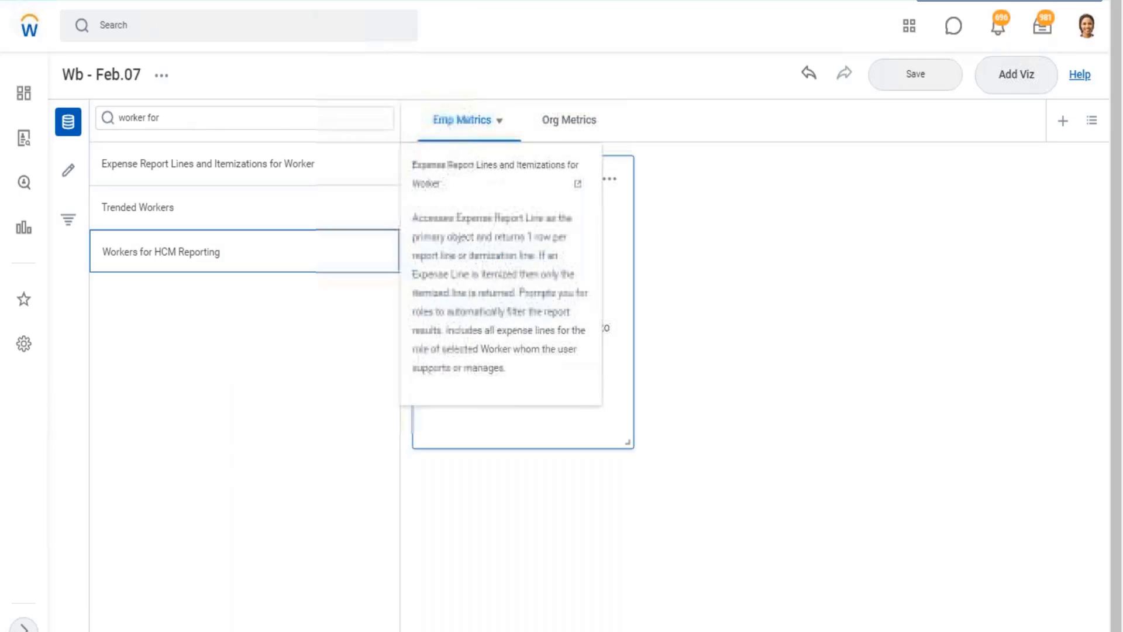
pyautogui.click(180, 121)
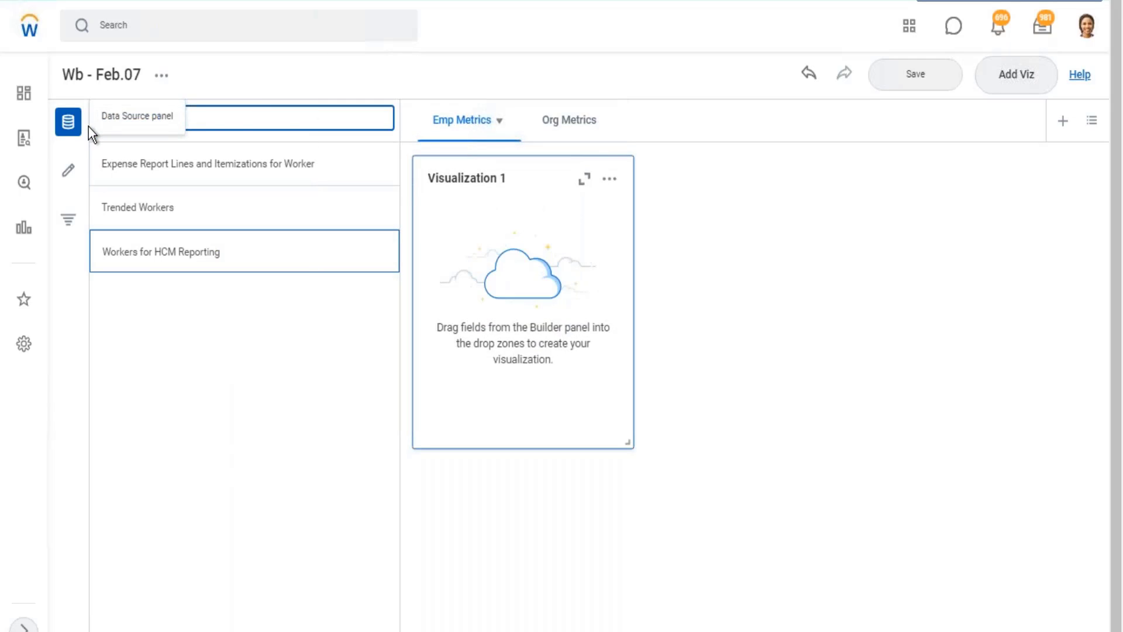
pyautogui.hotkey('ctrl', 'v')
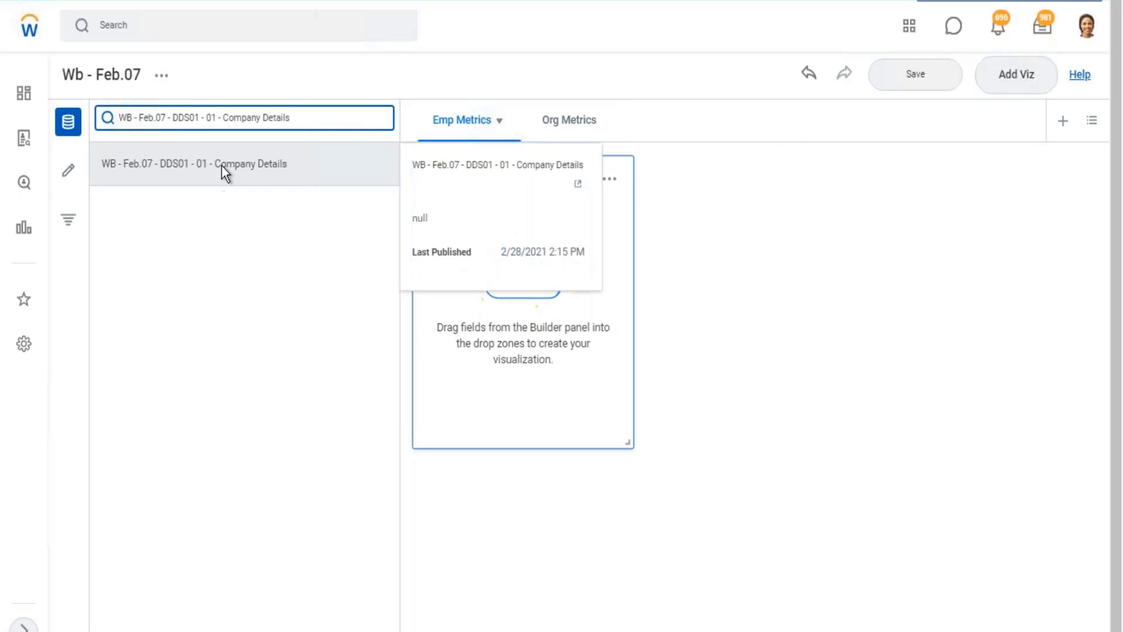
pyautogui.click(222, 166)
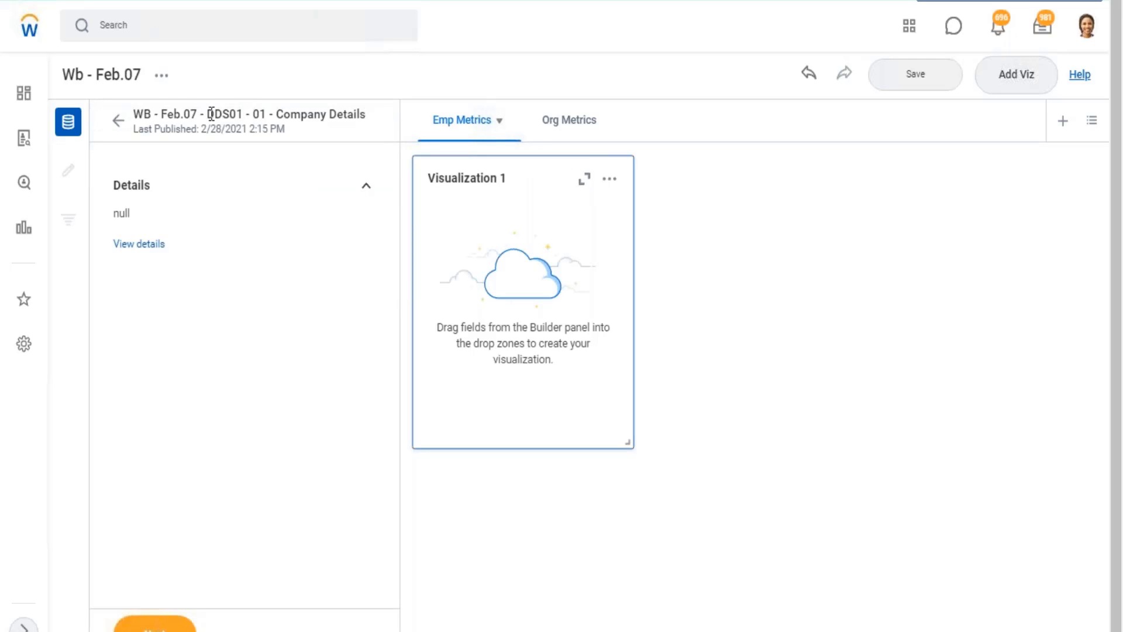
pyautogui.click(155, 625)
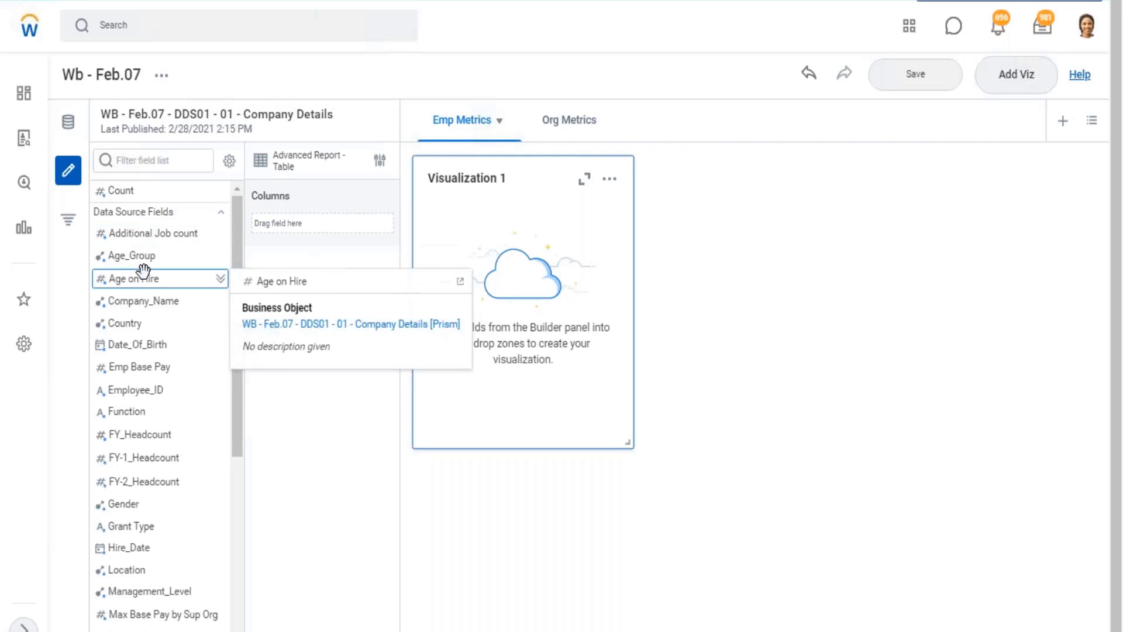
# Review the Company Details fields and the available visualization types, keeping the Advanced Report table.
pyautogui.scroll(-6, 156, 281)
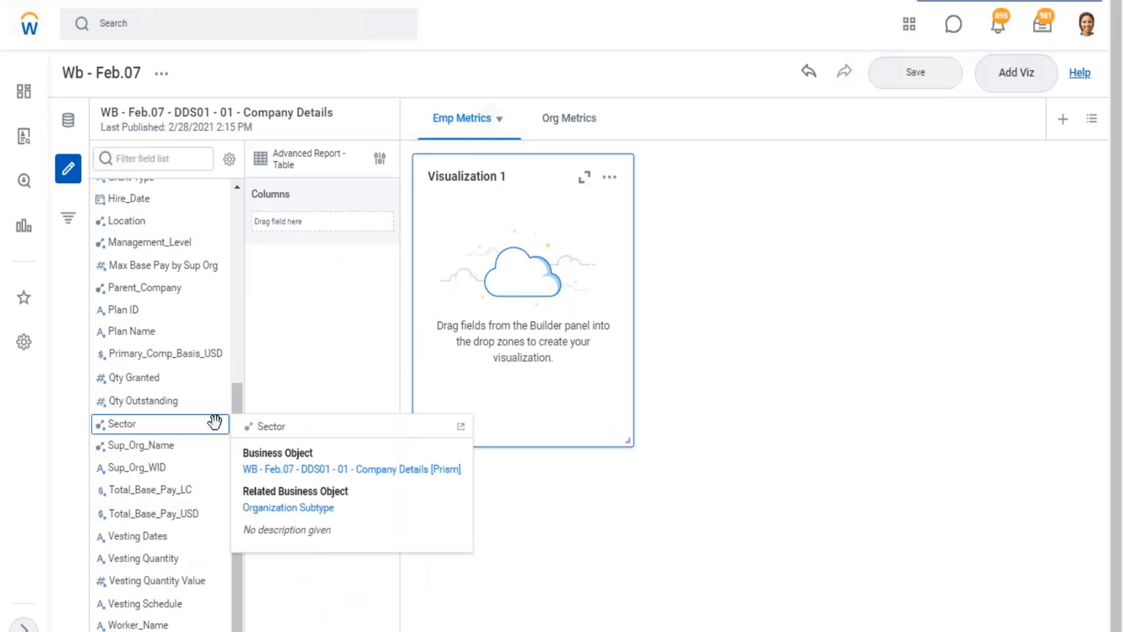
pyautogui.scroll(3, 217, 420)
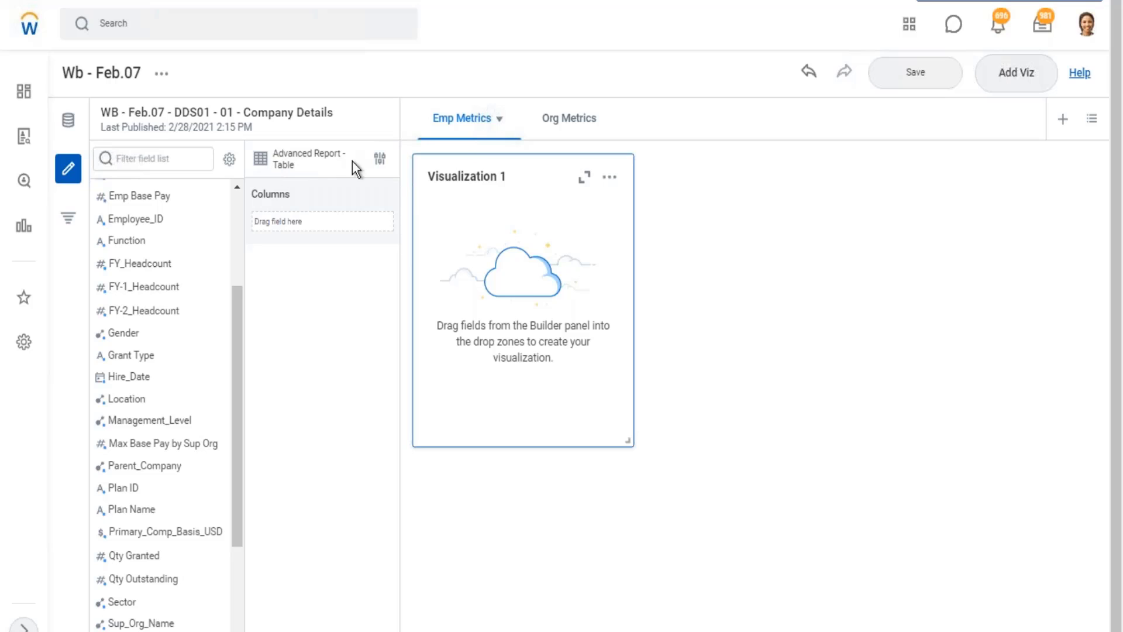
pyautogui.click(380, 161)
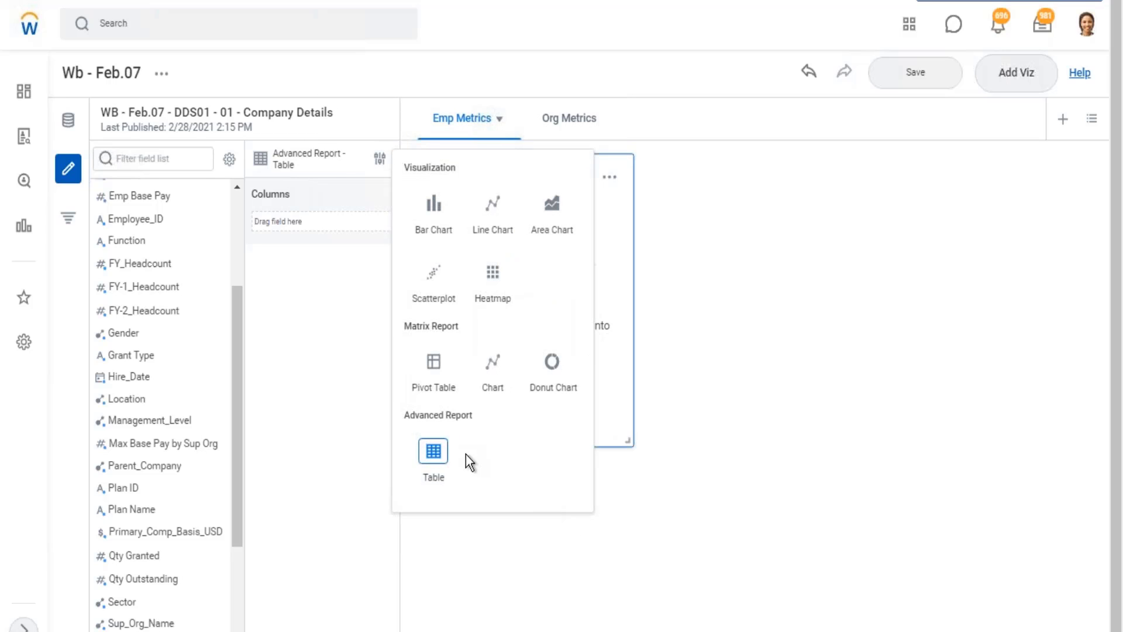
pyautogui.doubleClick(422, 454)
pyautogui.moveTo(471, 416); pyautogui.dragTo(408, 422)
pyautogui.click(337, 301)
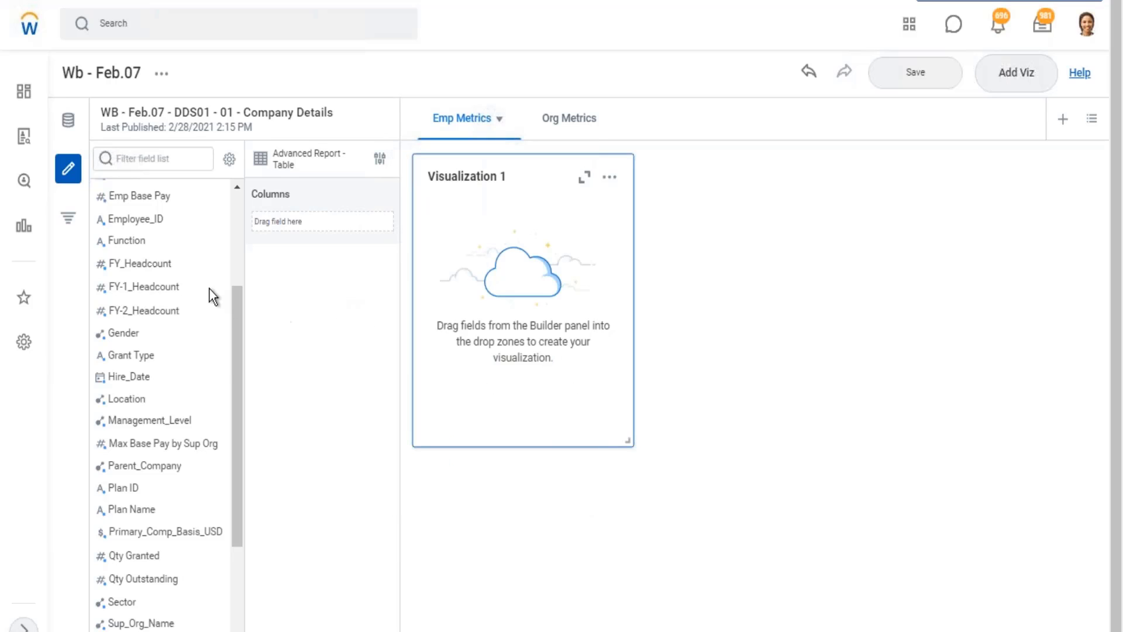
# Find the Worker_Name field in the Company Details source and add it as the table's first column.
pyautogui.scroll(-2, 147, 420)
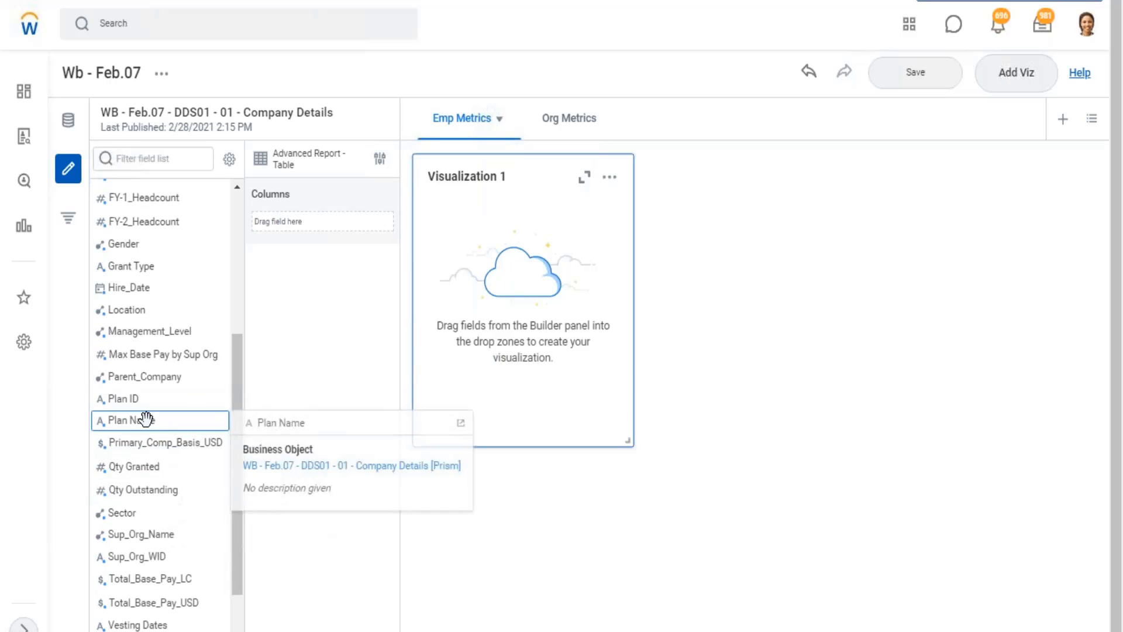
pyautogui.scroll(5, 176, 418)
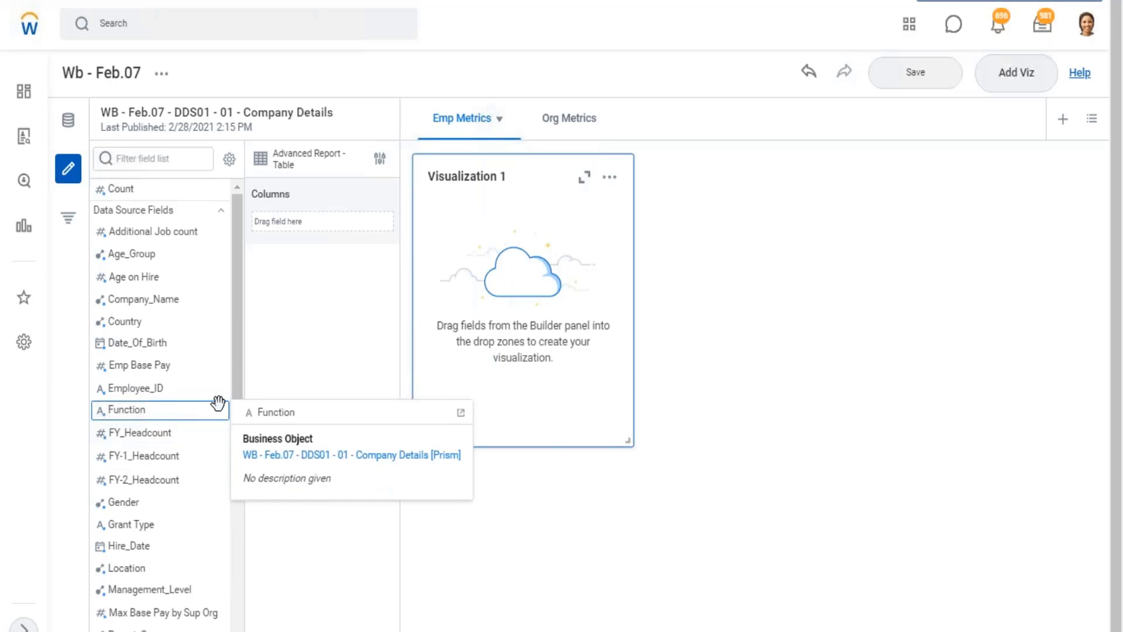
pyautogui.scroll(-8, 199, 427)
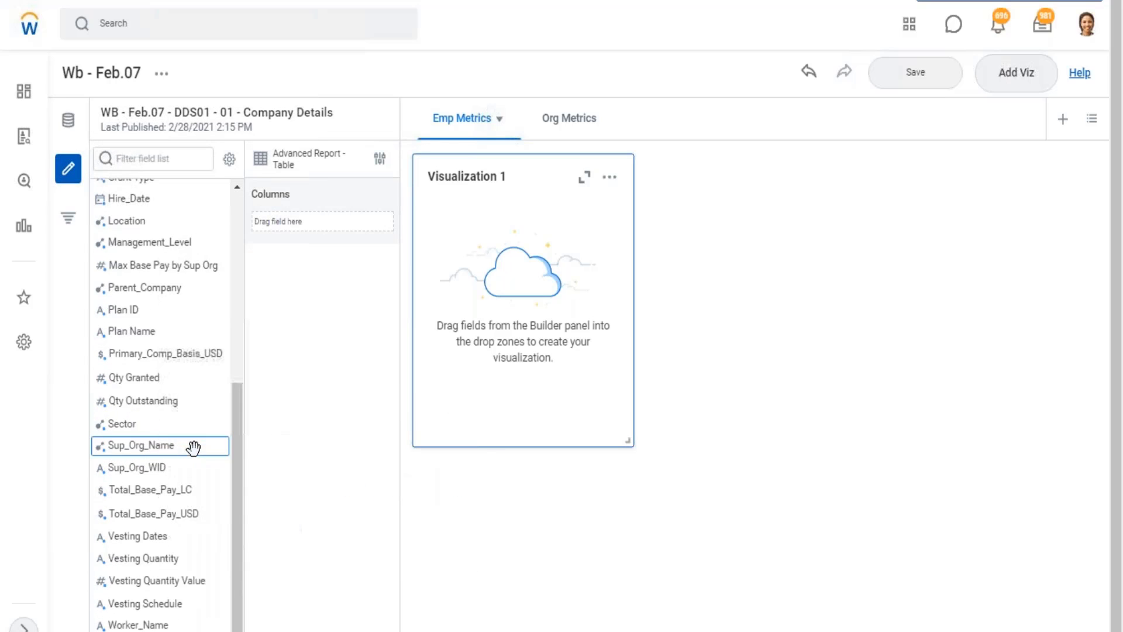
pyautogui.moveTo(266, 533); pyautogui.dragTo(311, 220)
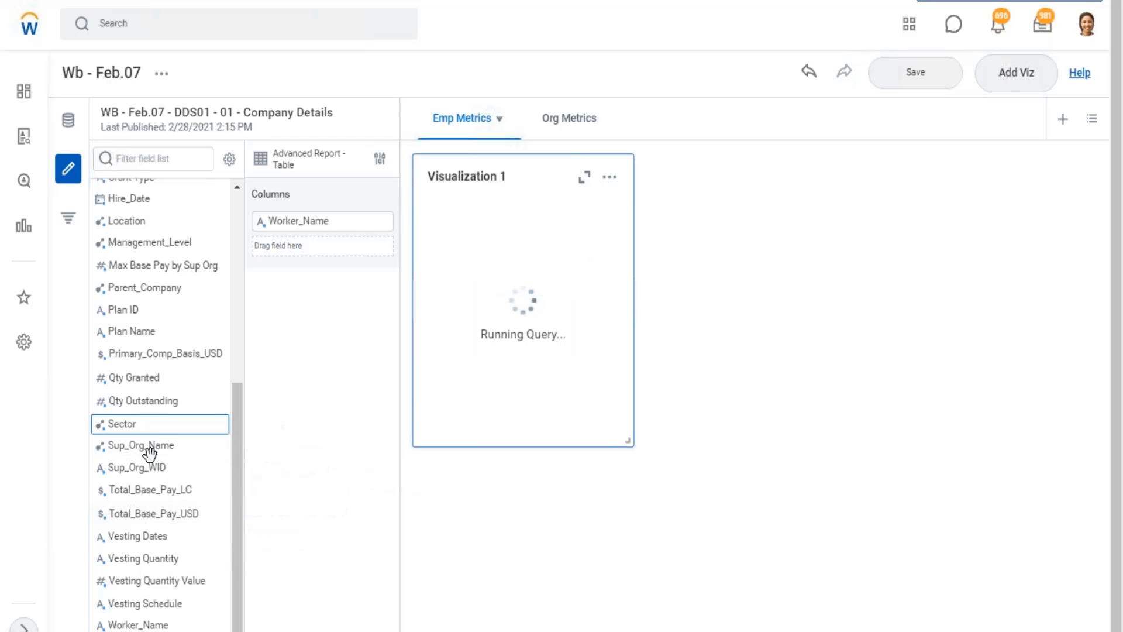
# Add the Gender field as a column after Worker_Name and look through the table's rows.
pyautogui.scroll(5, 147, 491)
pyautogui.scroll(3, 143, 263)
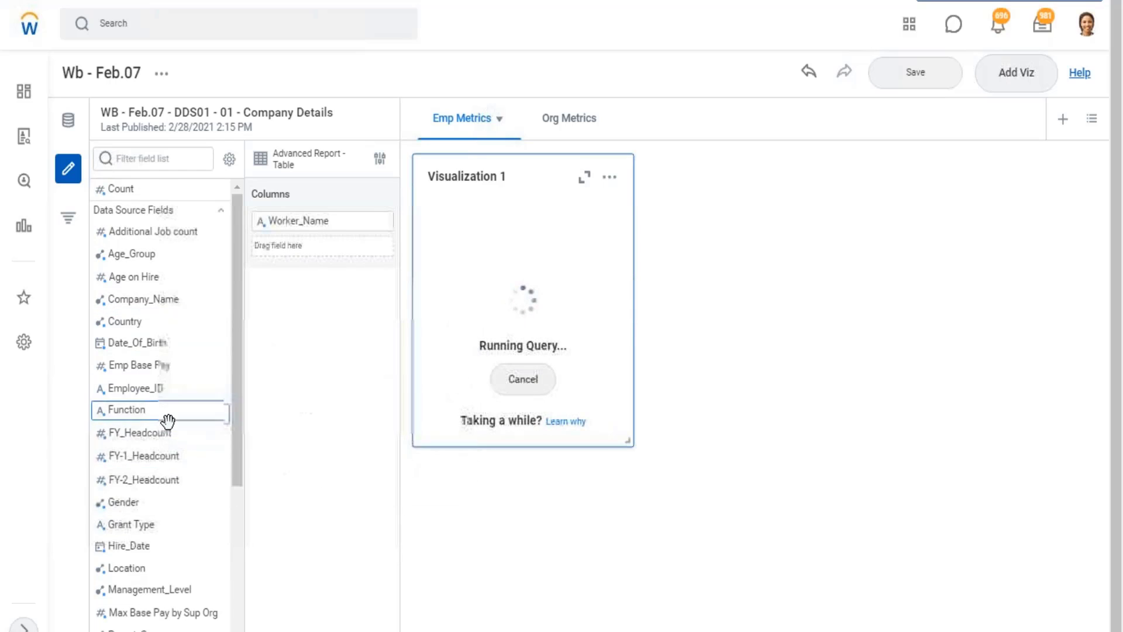
pyautogui.scroll(-3, 164, 427)
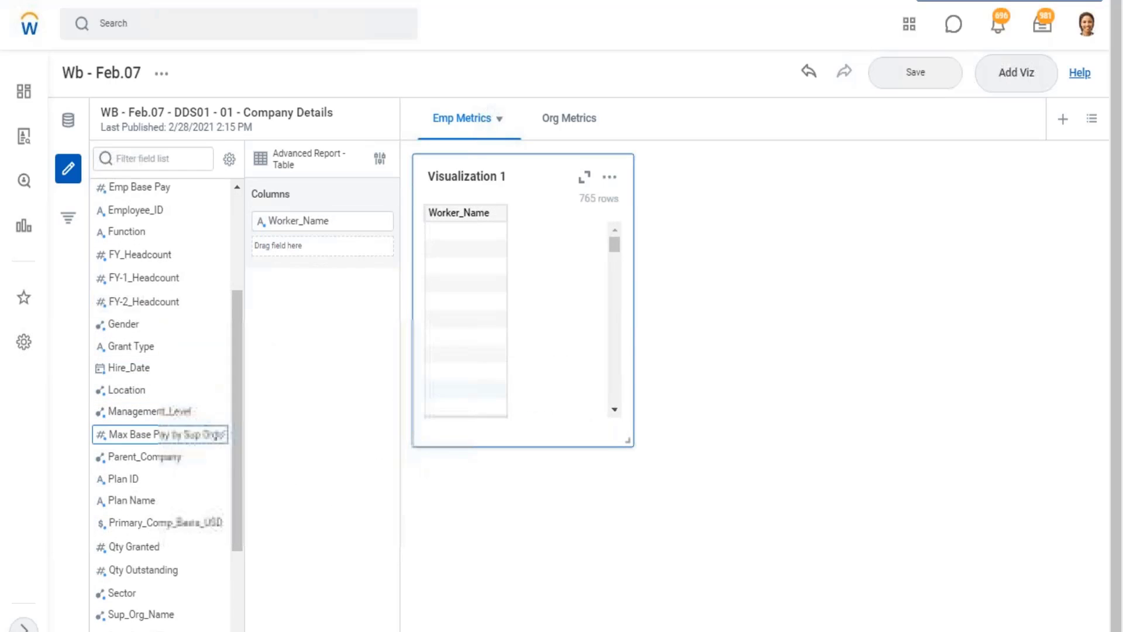
pyautogui.moveTo(126, 329); pyautogui.dragTo(295, 253)
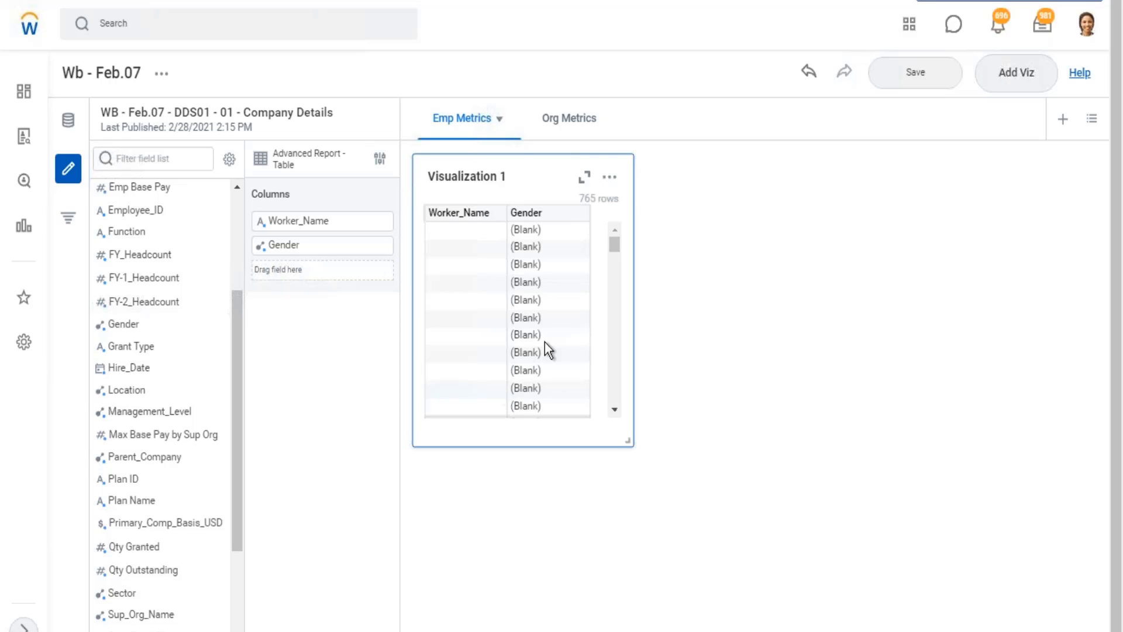
pyautogui.scroll(-3, 463, 317)
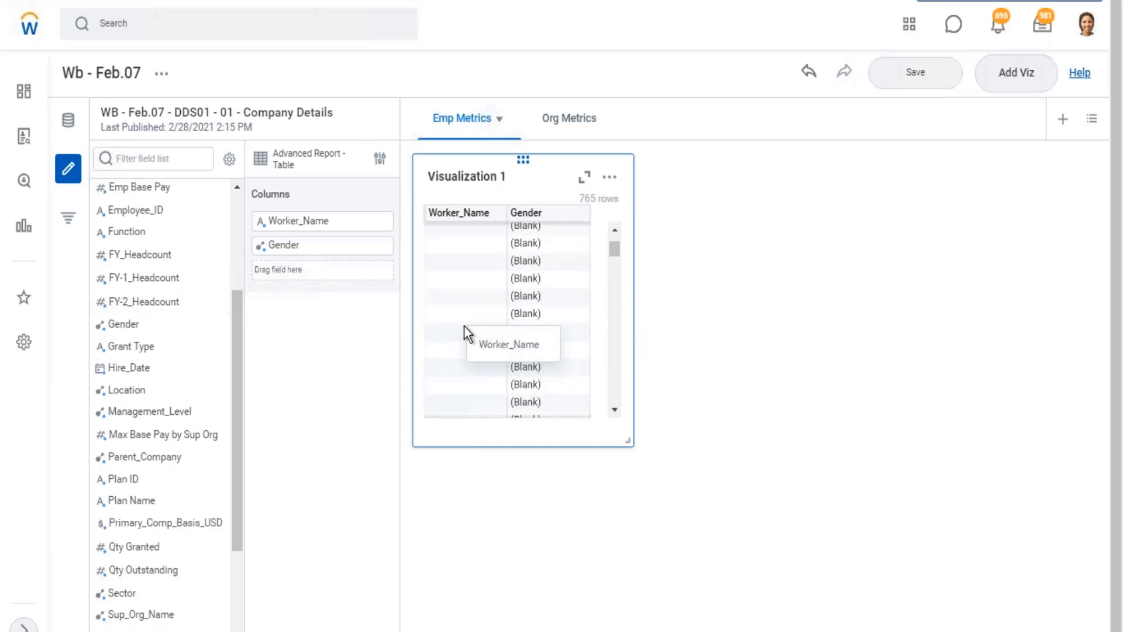
pyautogui.scroll(-3, 472, 342)
pyautogui.scroll(5, 472, 341)
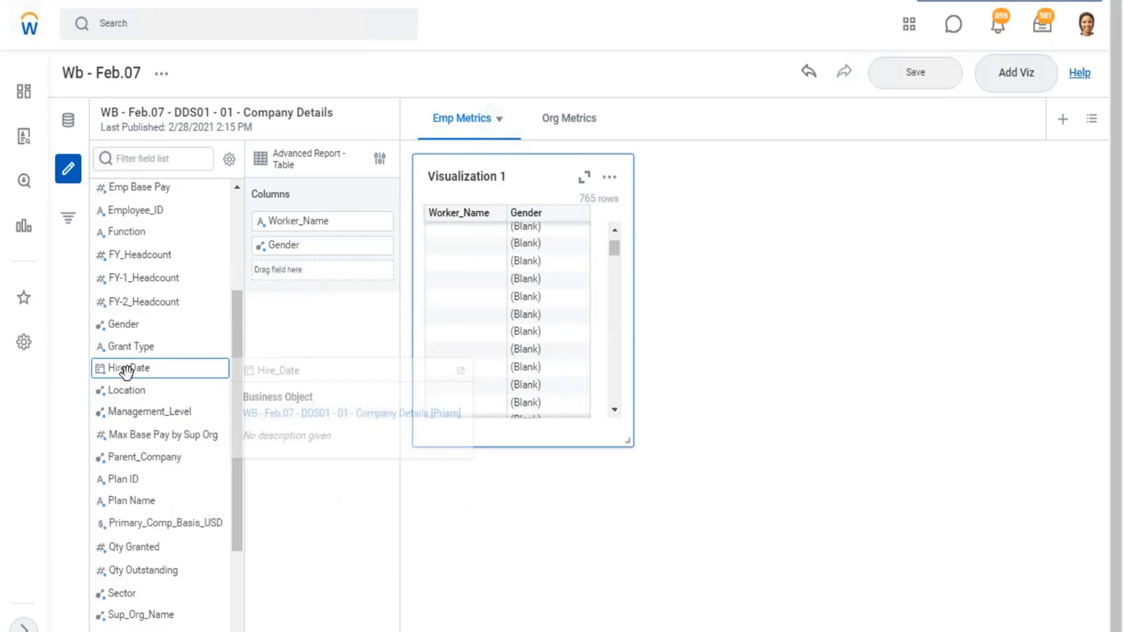
# Append Hire_Date and Management_Level as columns after Gender, and widen Visualization 1 to the full sheet width.
pyautogui.moveTo(126, 367); pyautogui.dragTo(280, 277)
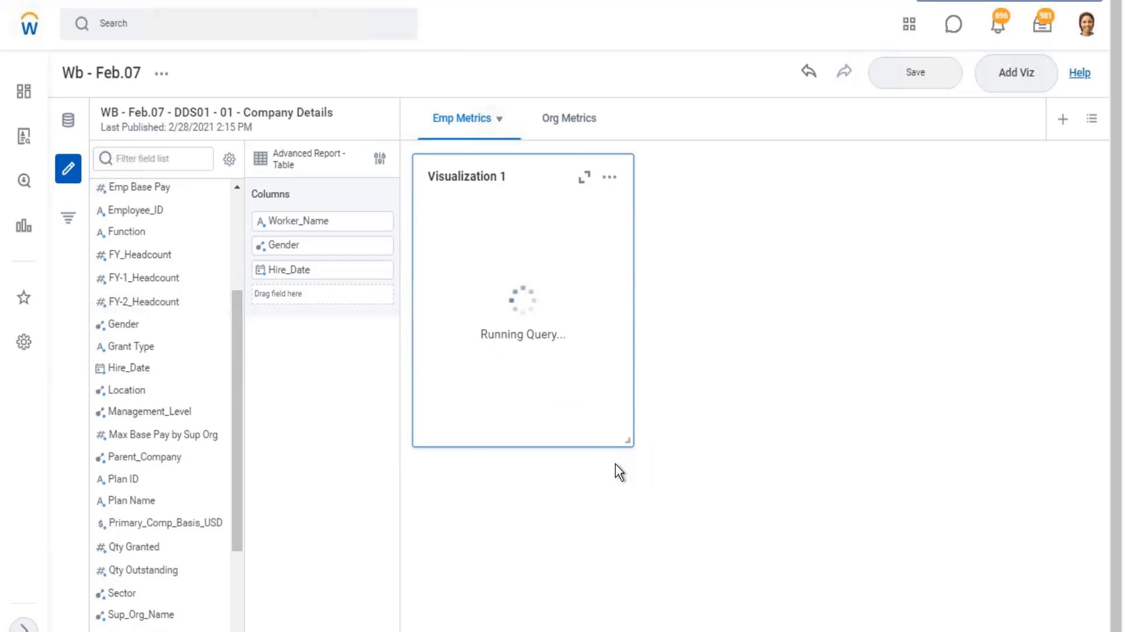
pyautogui.moveTo(876, 444); pyautogui.dragTo(1098, 445)
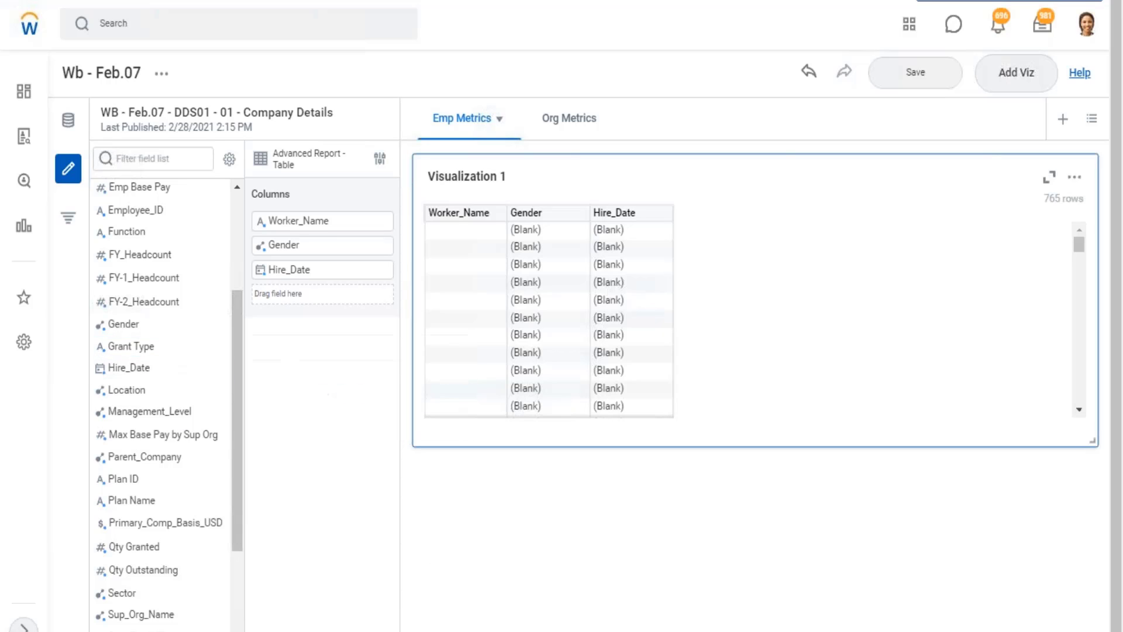
pyautogui.moveTo(151, 426)
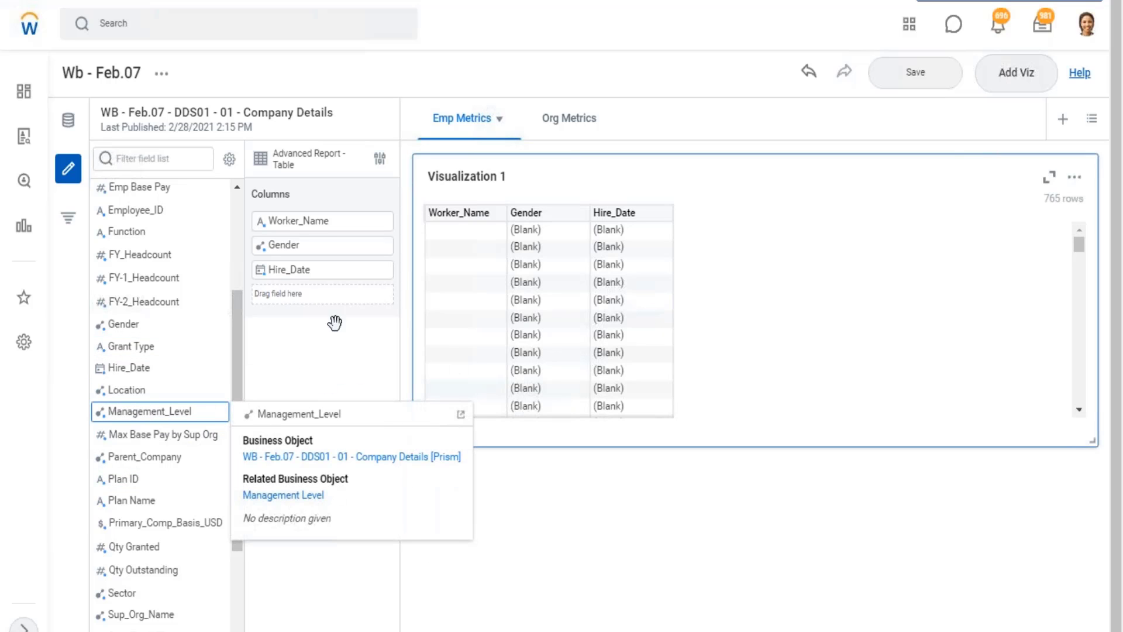
pyautogui.moveTo(335, 323); pyautogui.dragTo(289, 290)
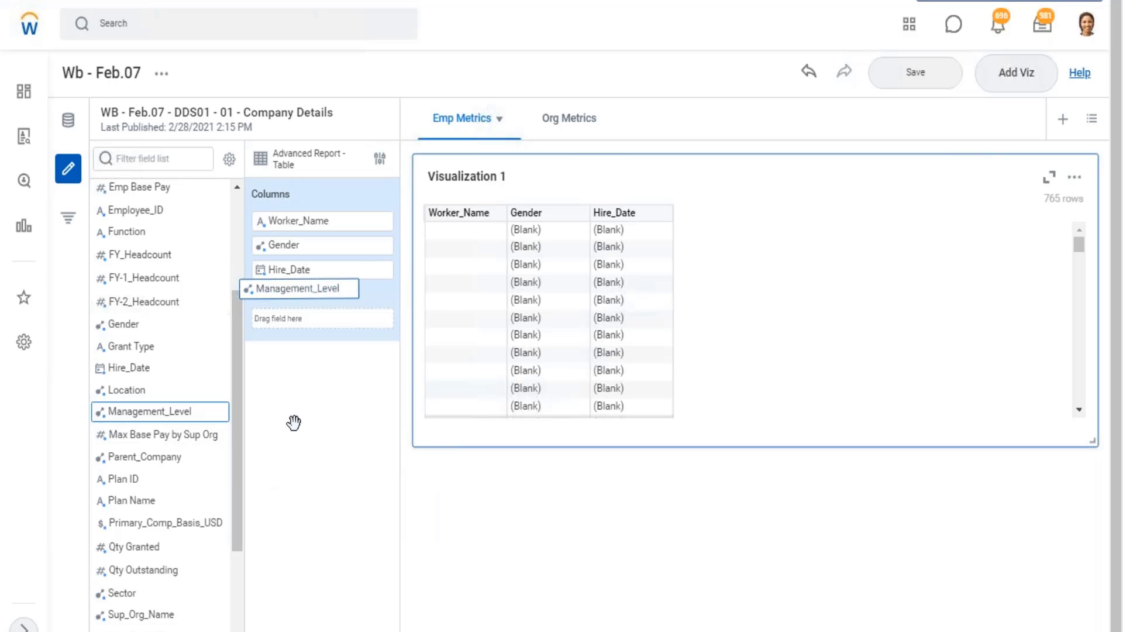
# Insert the Employee_ID field as the first column, ahead of Worker_Name, and look through the table's rows.
pyautogui.scroll(-3, 123, 537)
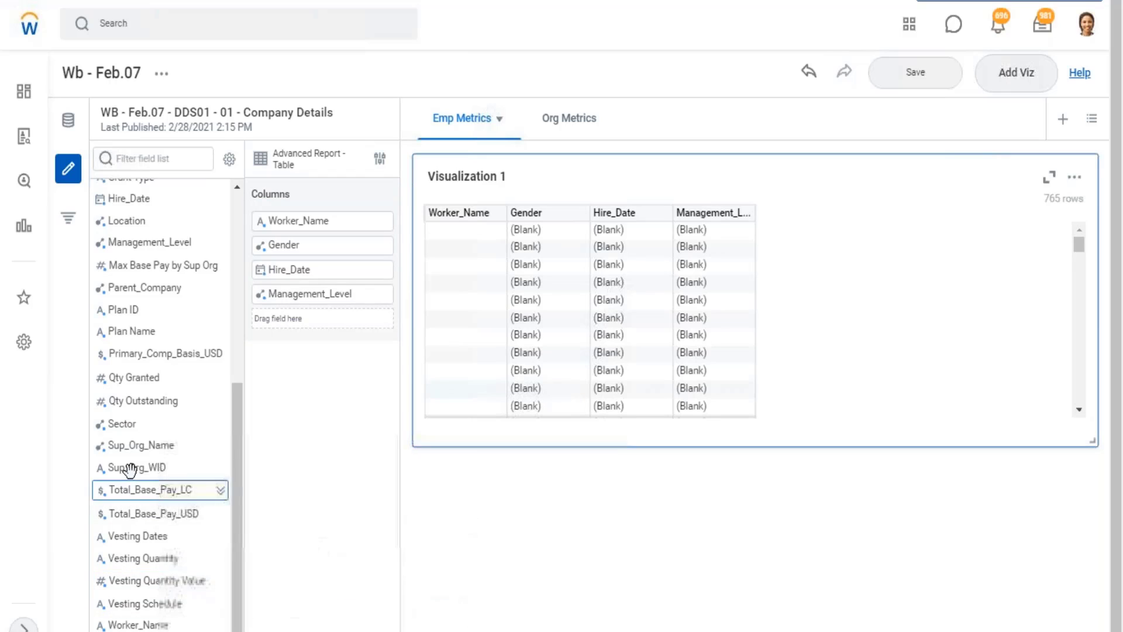
pyautogui.scroll(3, 135, 466)
pyautogui.scroll(-3, 146, 468)
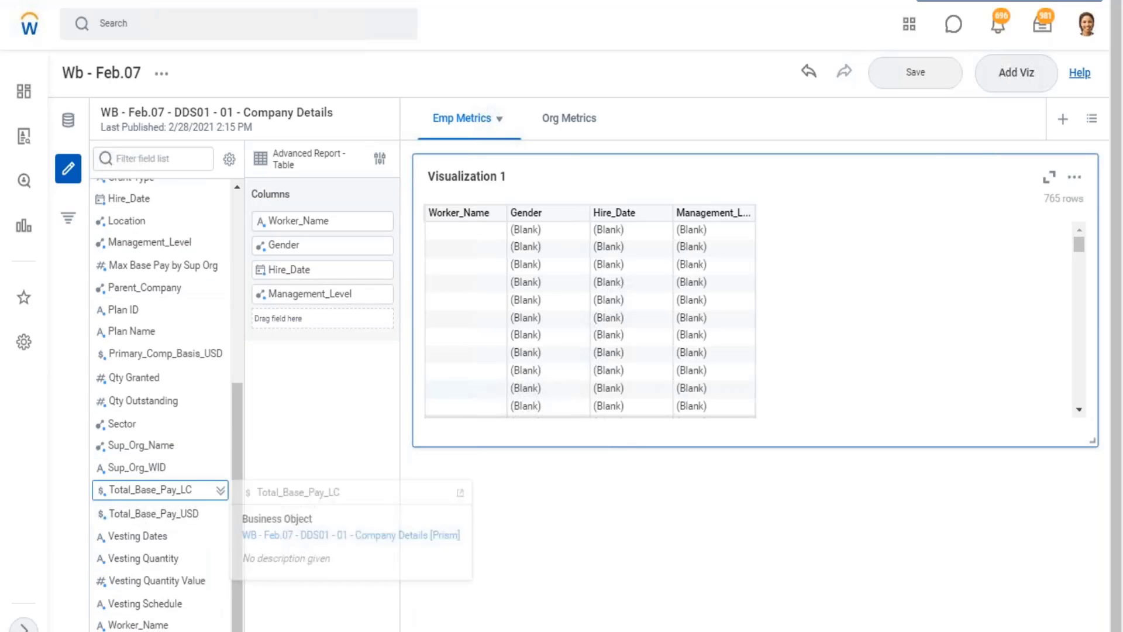
pyautogui.scroll(6, 151, 481)
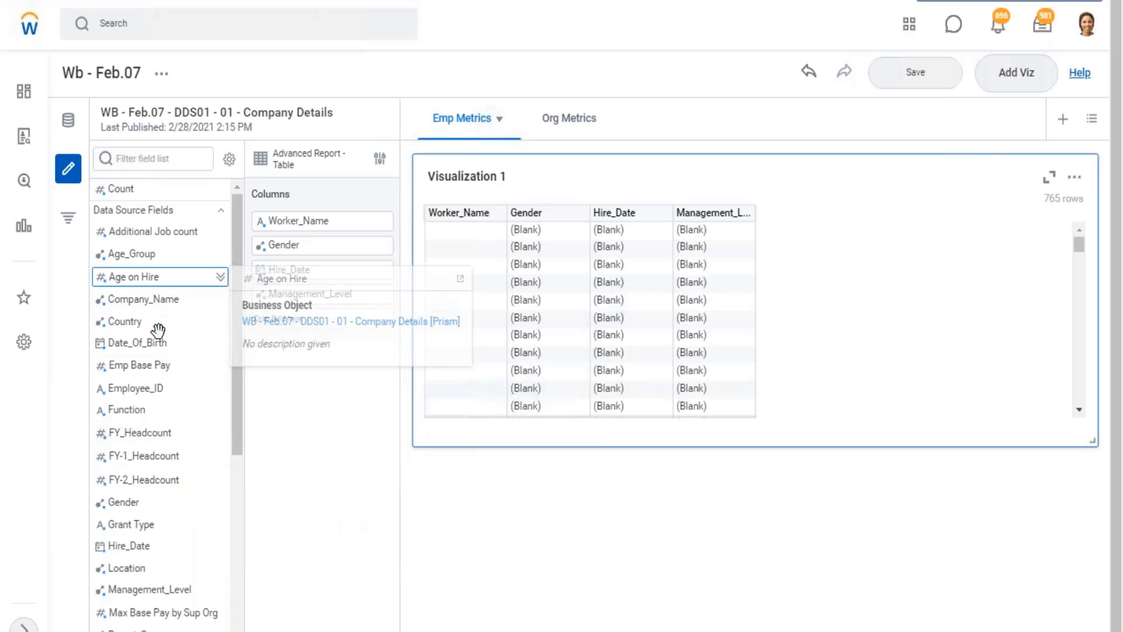
pyautogui.scroll(-2, 166, 424)
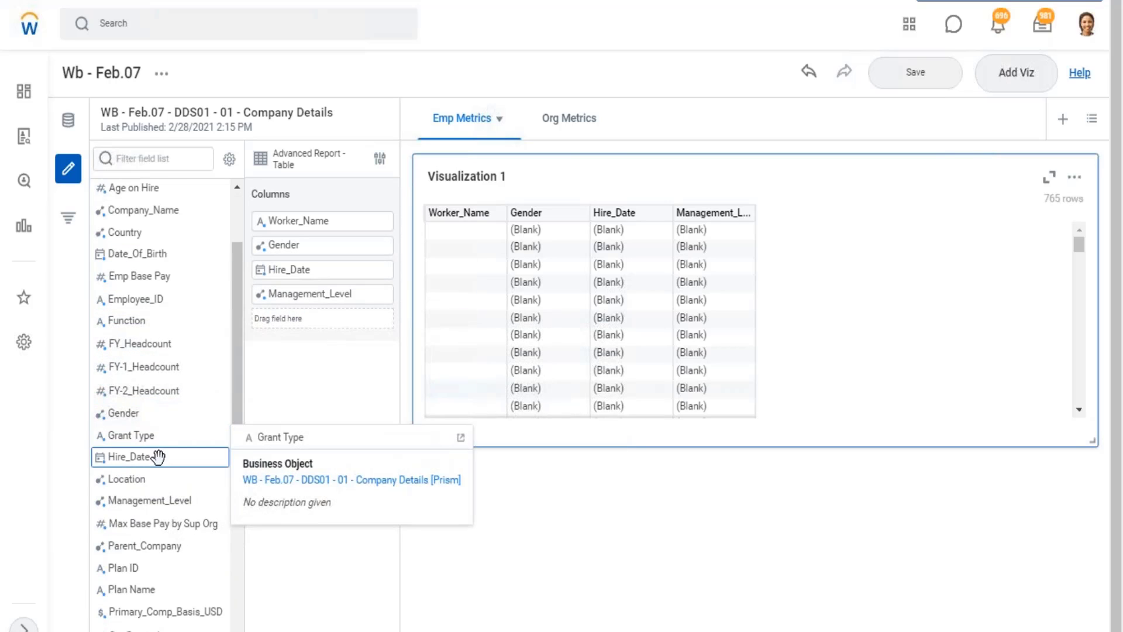
pyautogui.scroll(-2, 156, 456)
pyautogui.scroll(-4, 170, 509)
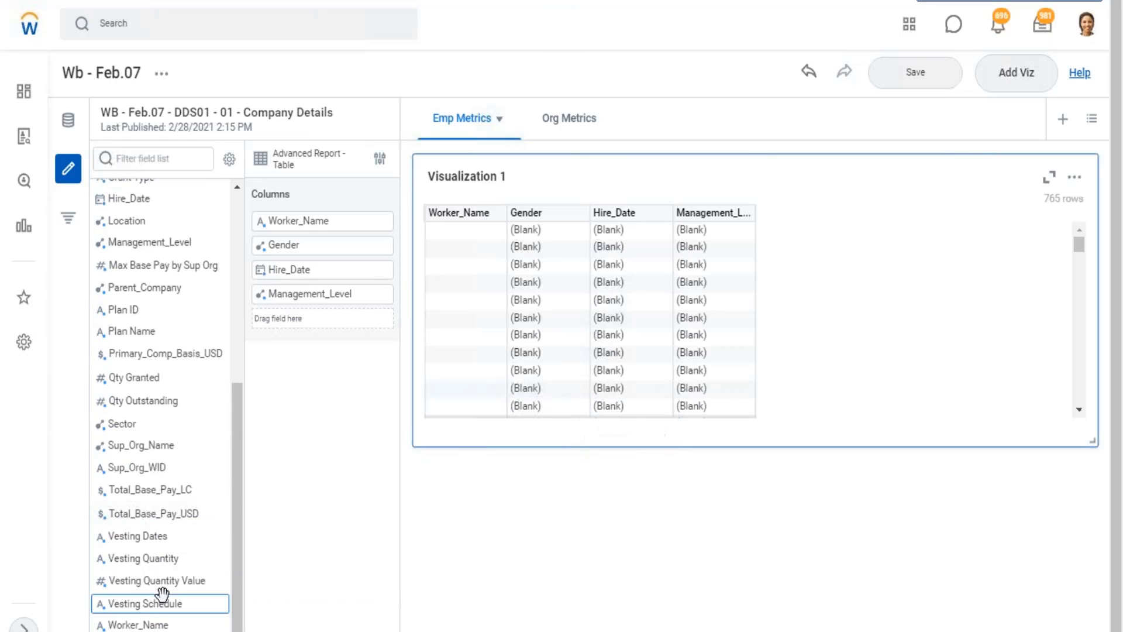
pyautogui.scroll(4, 164, 626)
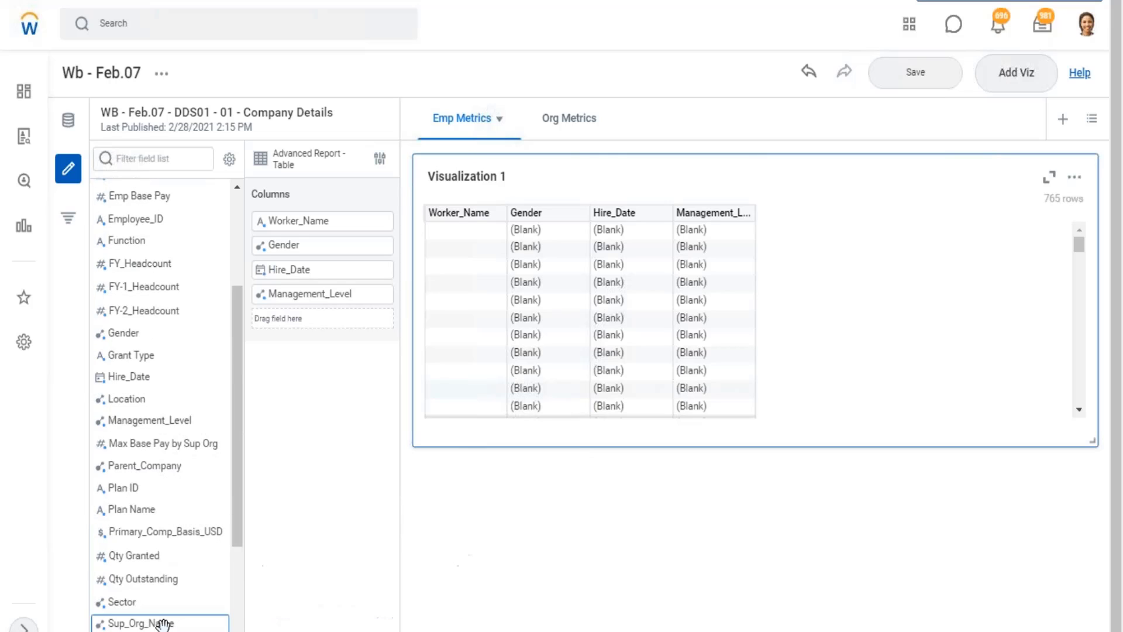
pyautogui.scroll(2, 155, 622)
pyautogui.scroll(2, 150, 492)
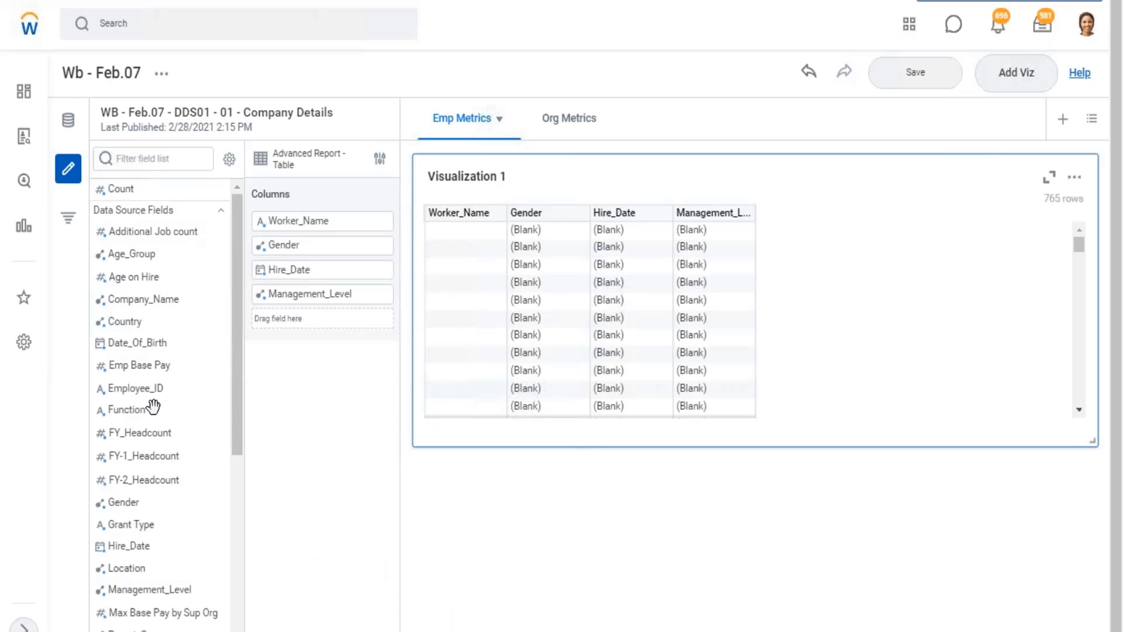
pyautogui.moveTo(304, 344); pyautogui.dragTo(308, 219)
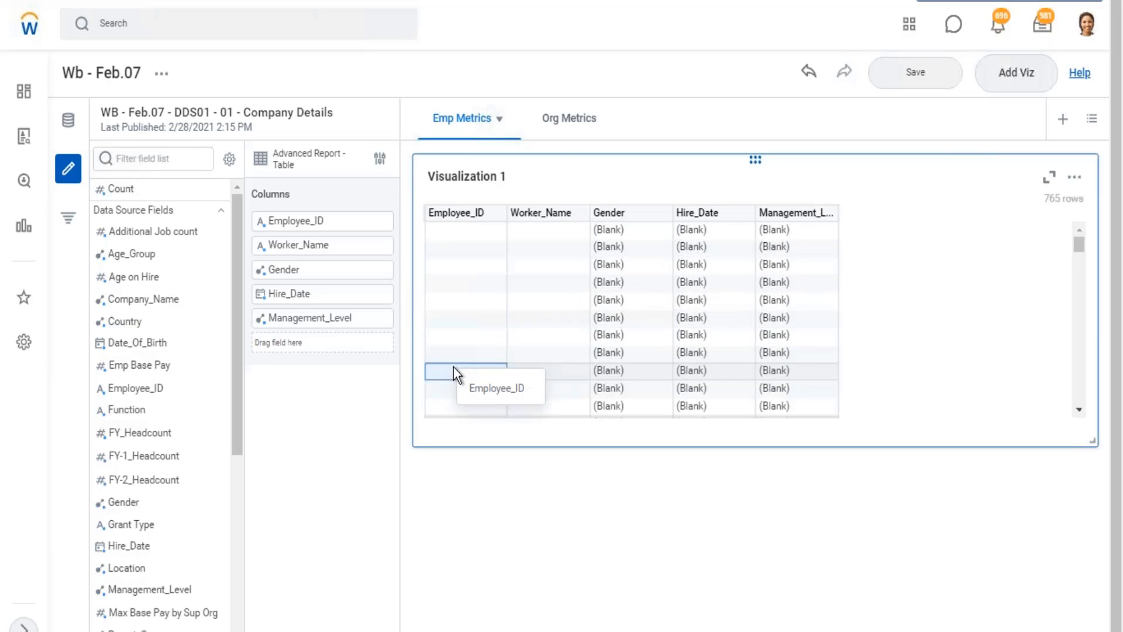
pyautogui.scroll(-4, 455, 367)
pyautogui.scroll(-5, 618, 387)
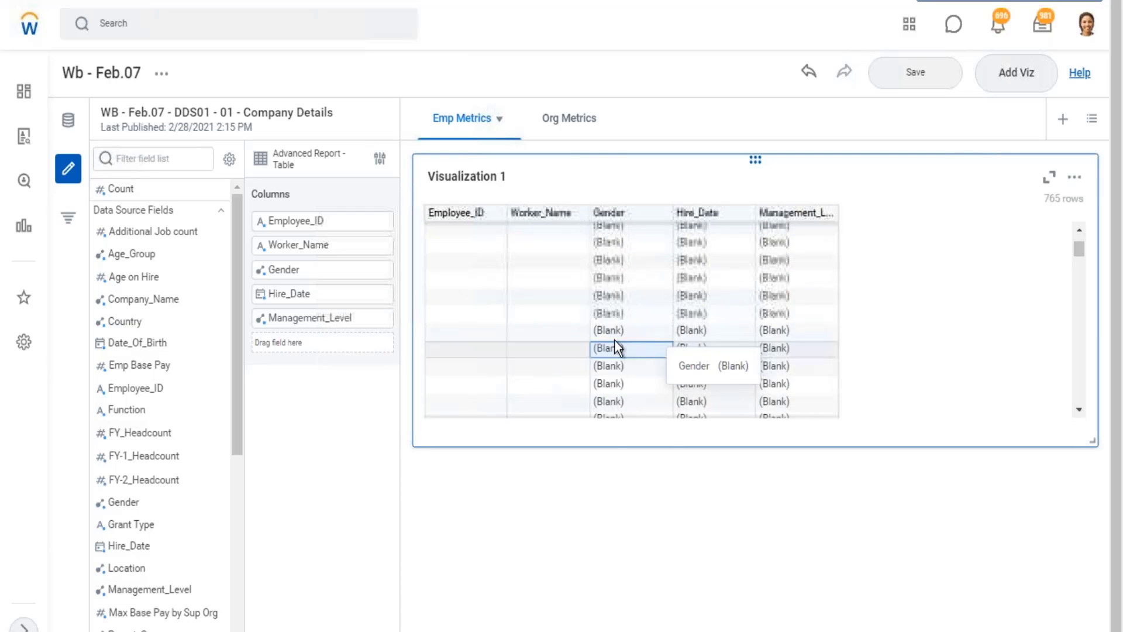
# Add a viz filter to Visualization 1 that keeps only rows where Employee_ID is not blank, and save the board.
pyautogui.scroll(4, 527, 307)
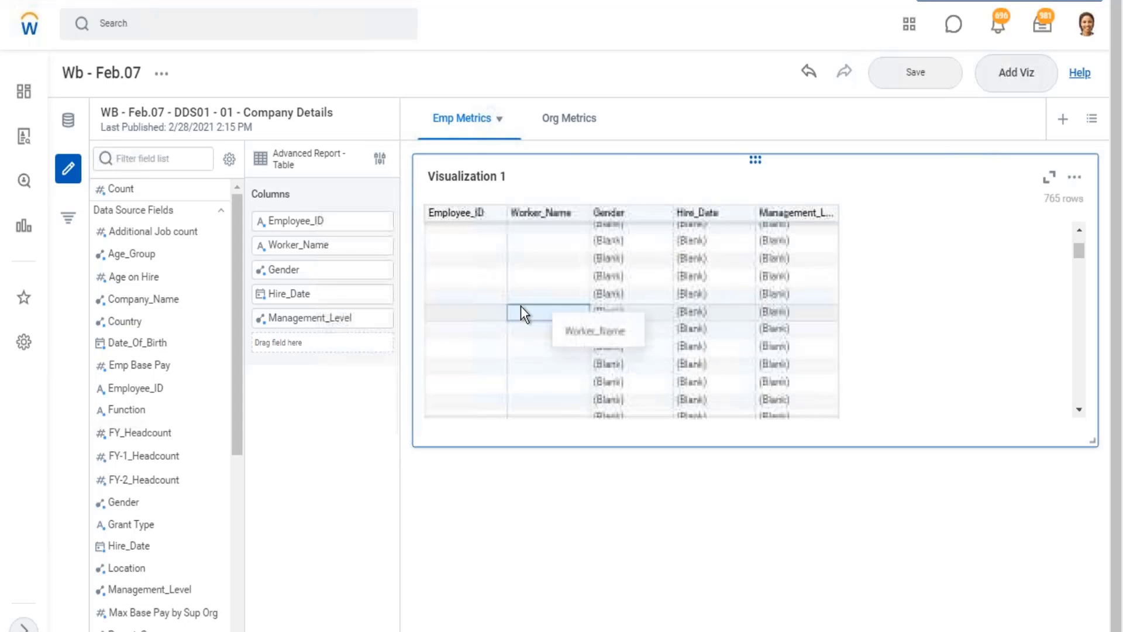
pyautogui.click(69, 225)
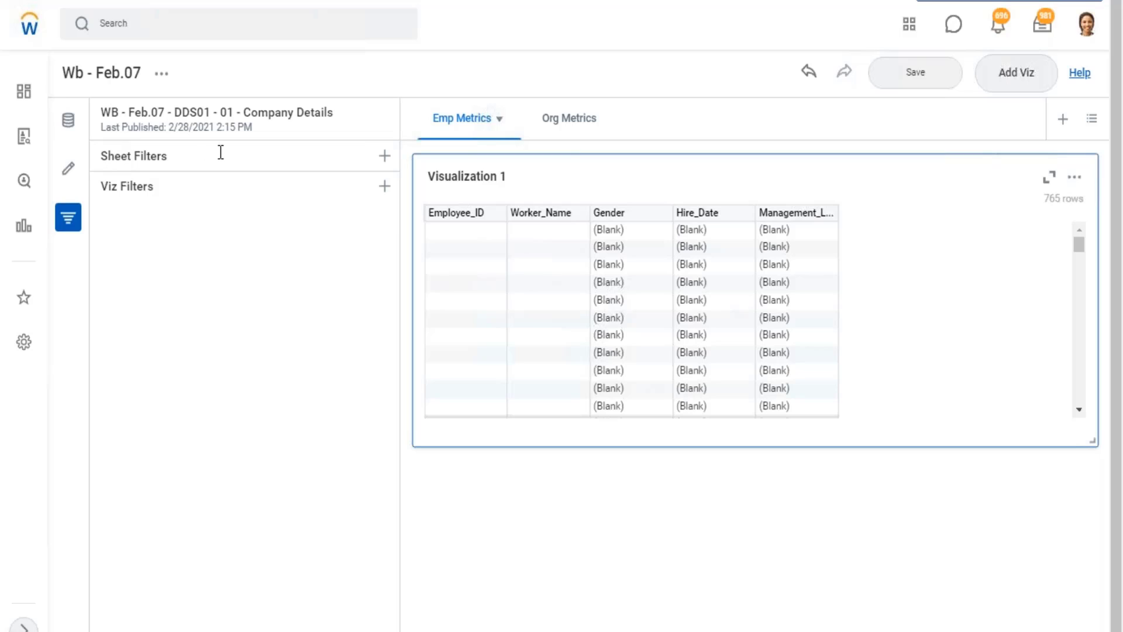
pyautogui.click(384, 186)
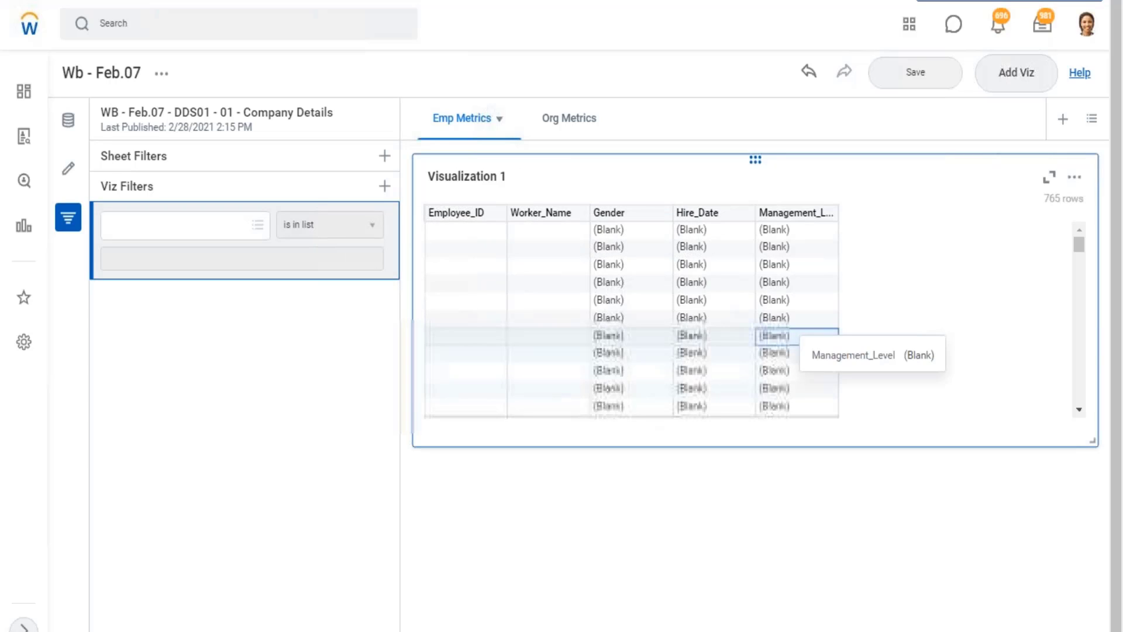
pyautogui.click(135, 237)
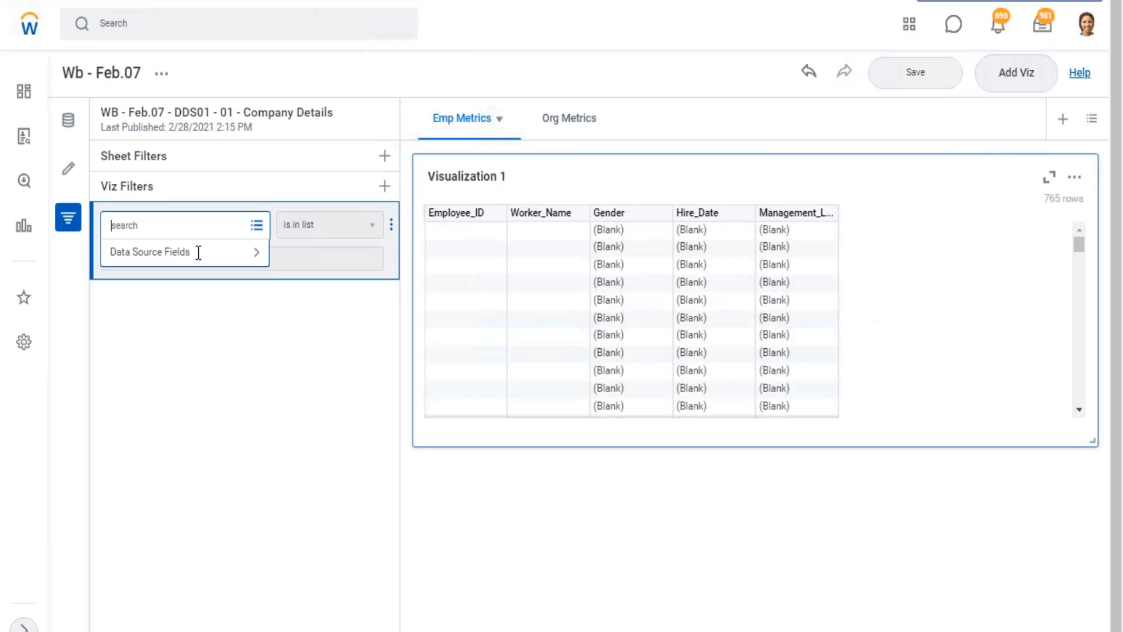
pyautogui.click(196, 261)
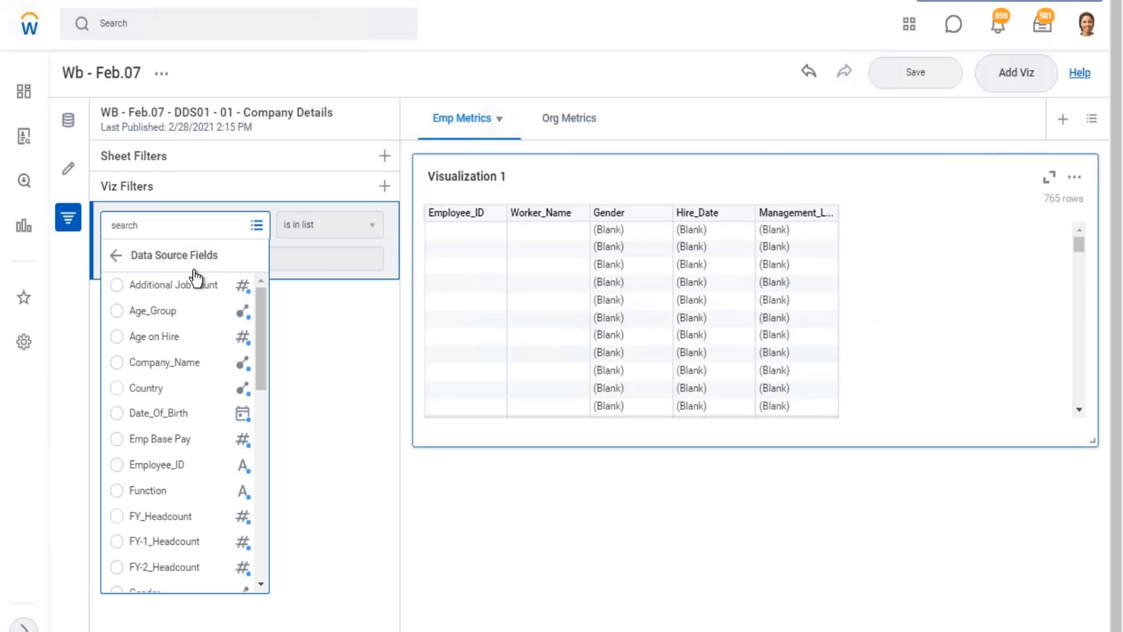
pyautogui.scroll(-2, 181, 434)
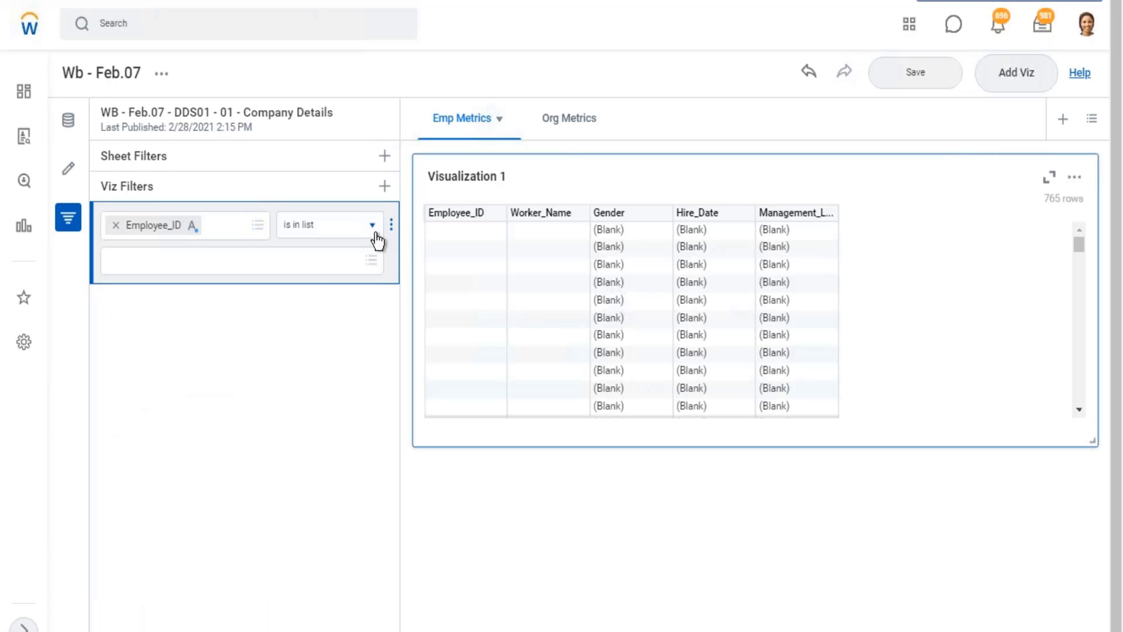
pyautogui.click(374, 231)
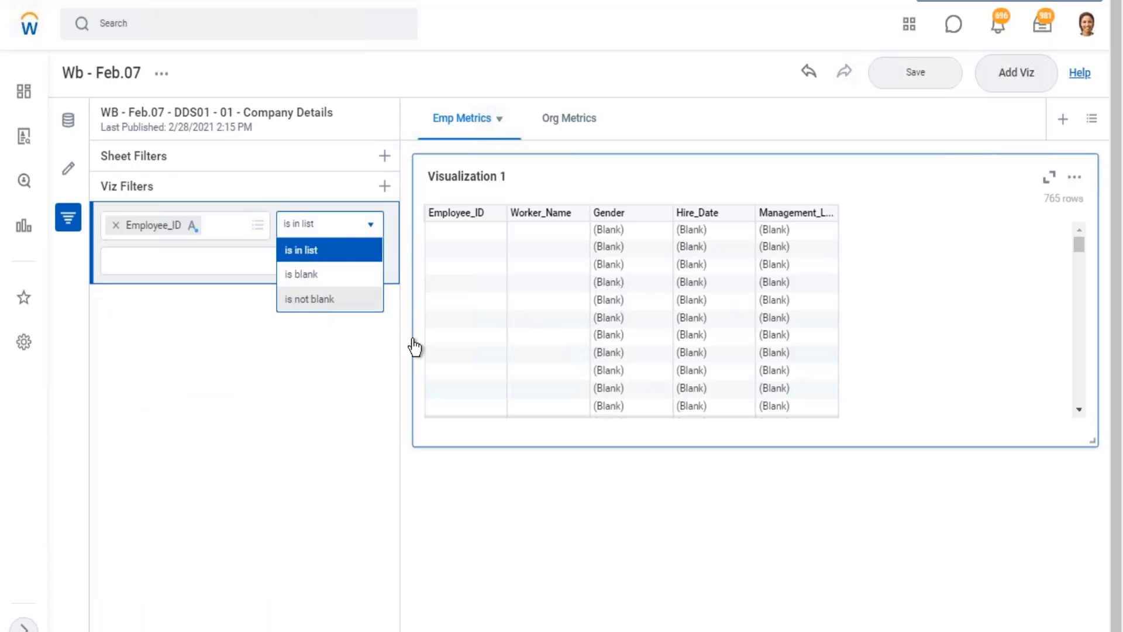
pyautogui.click(351, 299)
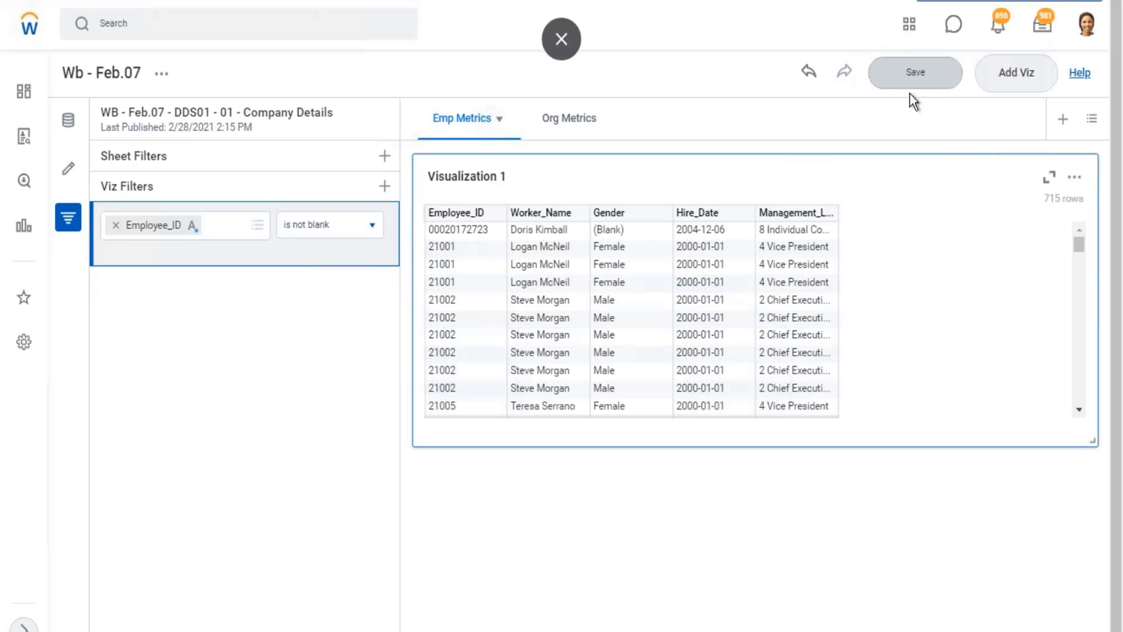
pyautogui.click(917, 79)
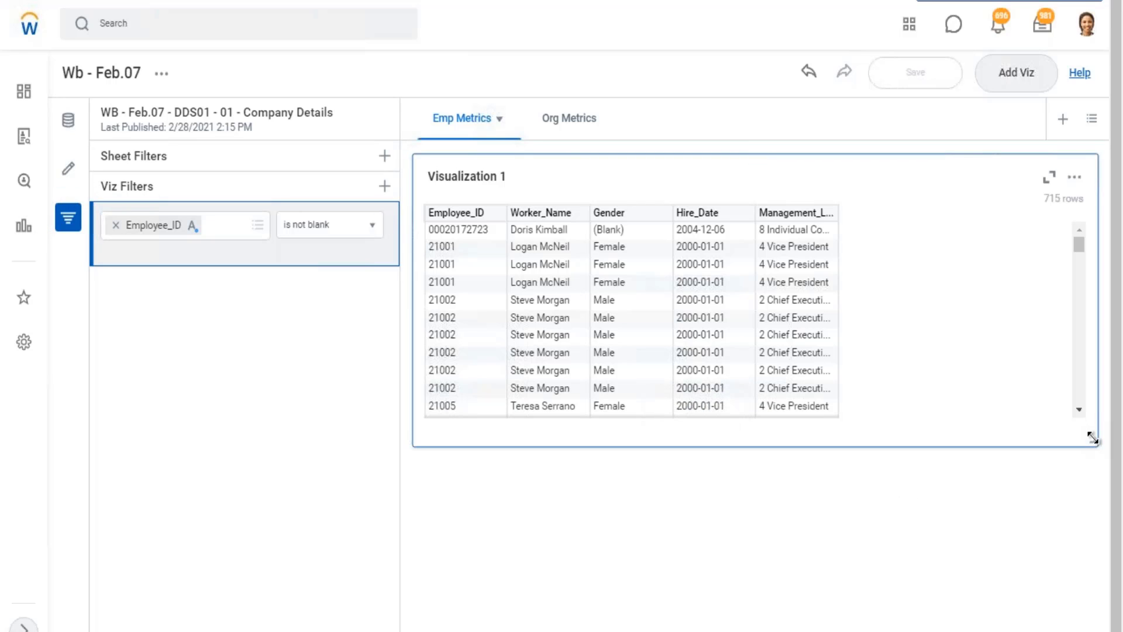
# Narrow Visualization 1 to about the width of its five columns and duplicate it on the Emp Metrics sheet.
pyautogui.moveTo(1094, 439); pyautogui.dragTo(975, 421)
pyautogui.moveTo(858, 509); pyautogui.dragTo(858, 511)
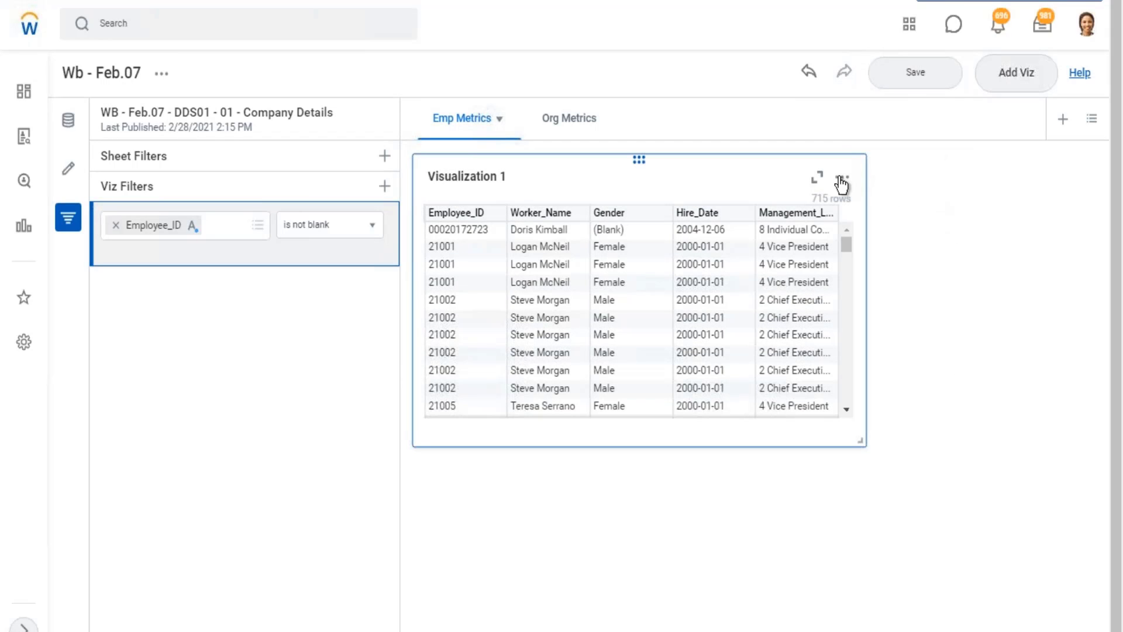
pyautogui.click(841, 179)
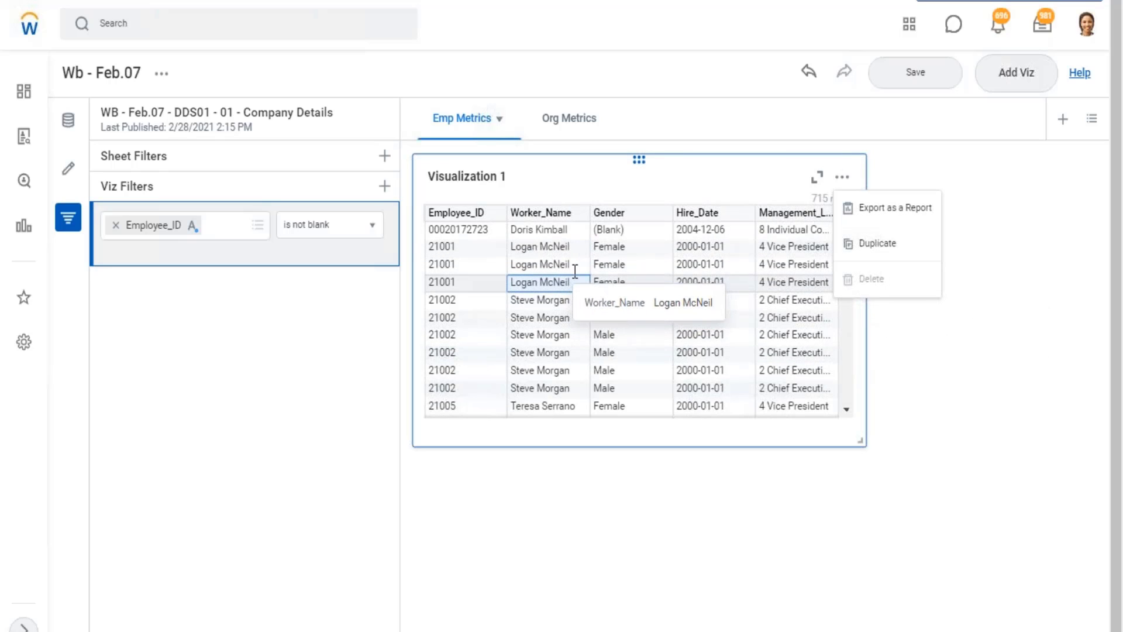
pyautogui.click(1033, 264)
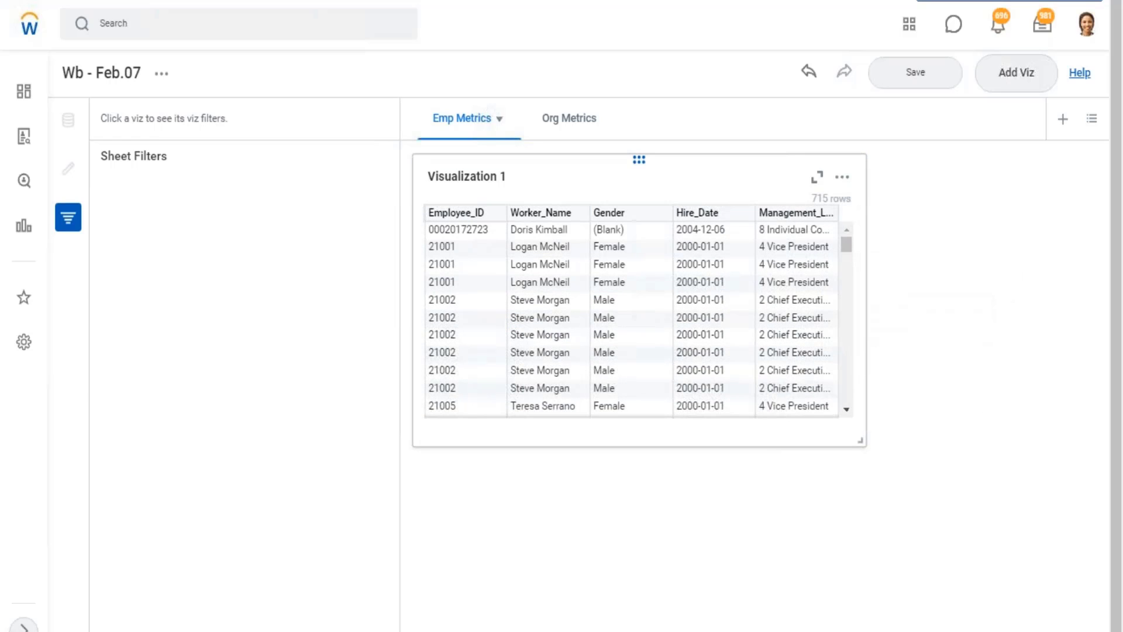
pyautogui.click(843, 182)
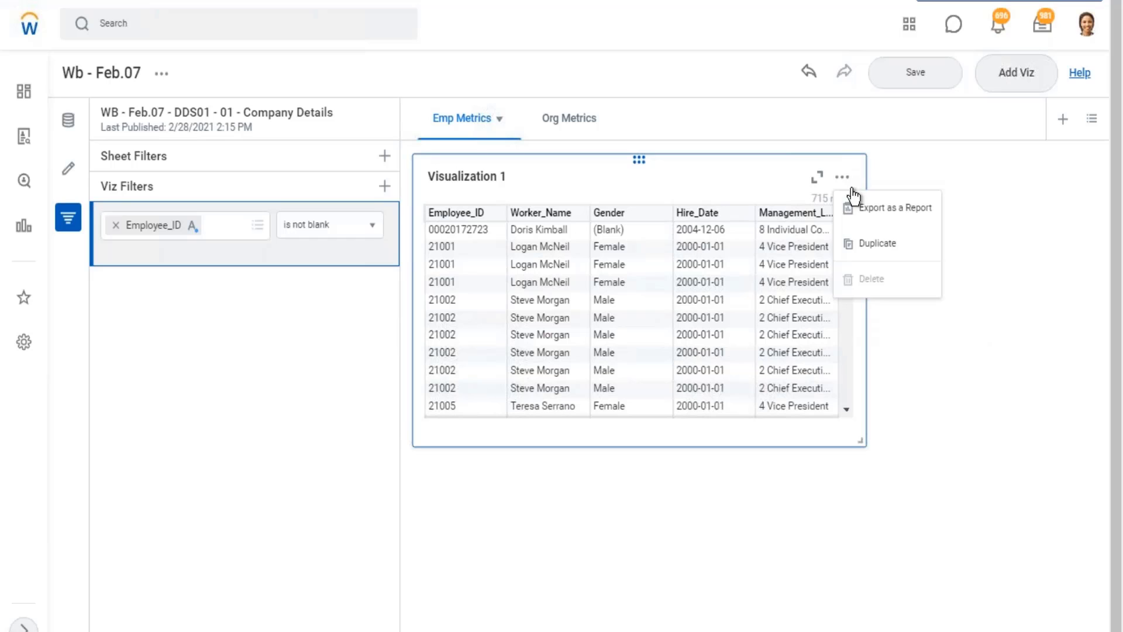
pyautogui.click(890, 252)
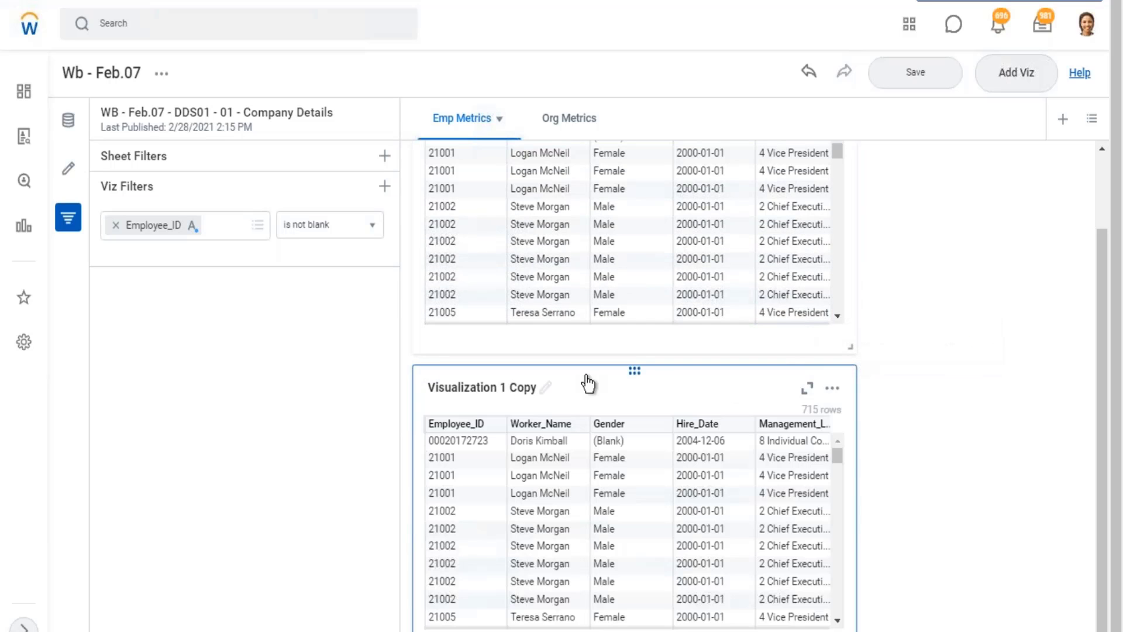
# Rename the original visualization "Employee Details" and its copy "Gender Details".
pyautogui.click(512, 179)
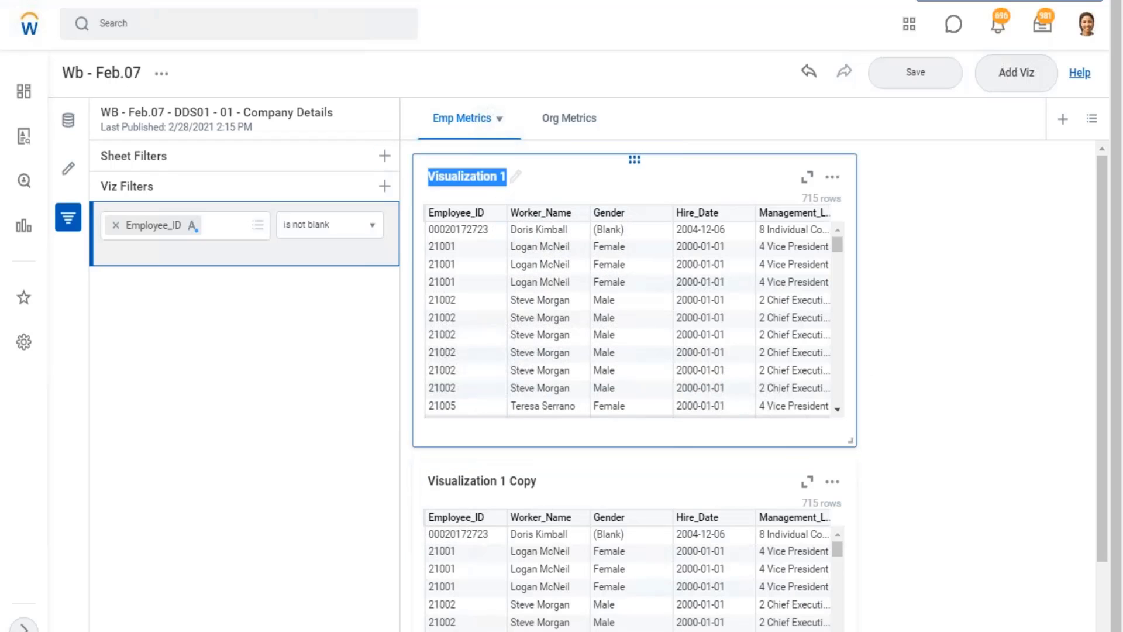
pyautogui.write('Employee Details')
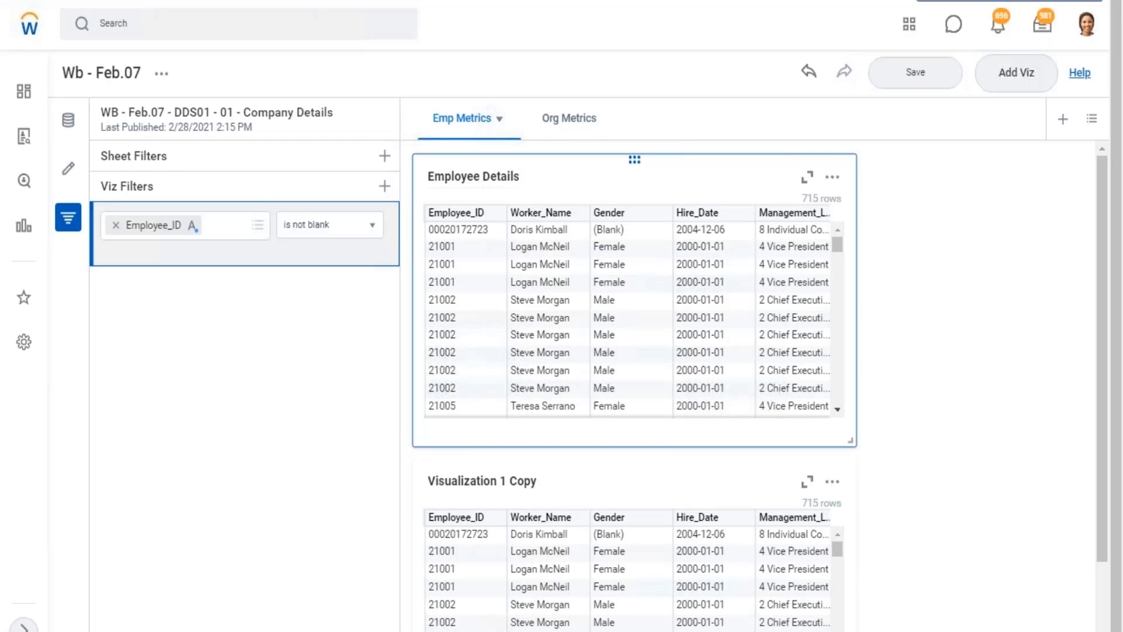
pyautogui.click(532, 482)
pyautogui.write('Gender Details')
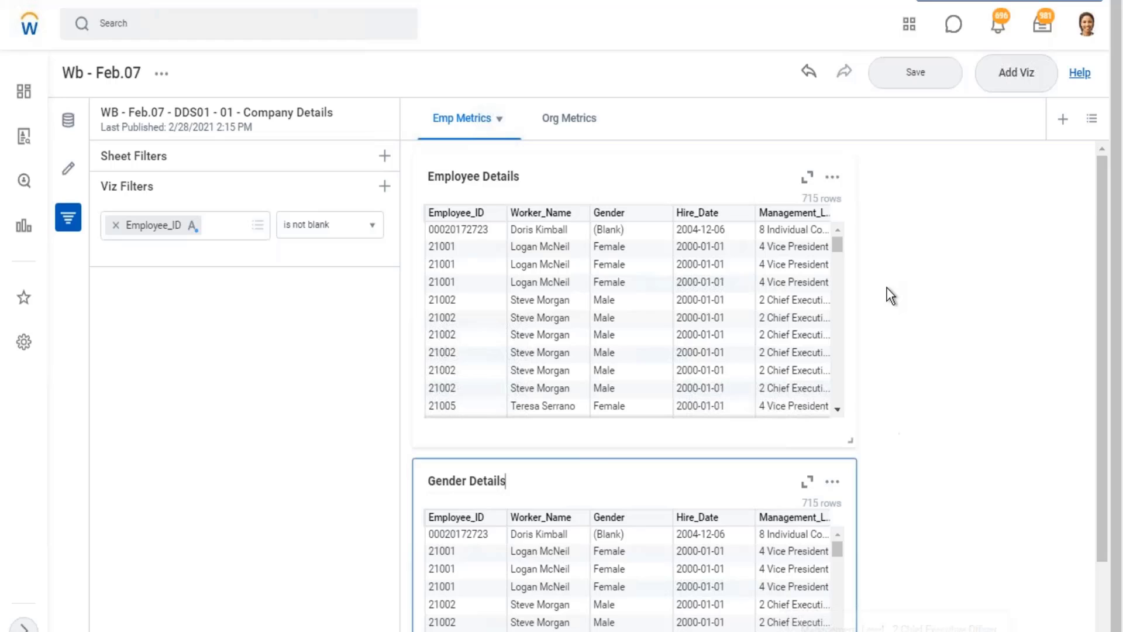
# Convert Gender Details to a Matrix Report chart and remove every X-axis field except Gender.
pyautogui.scroll(-2, 887, 288)
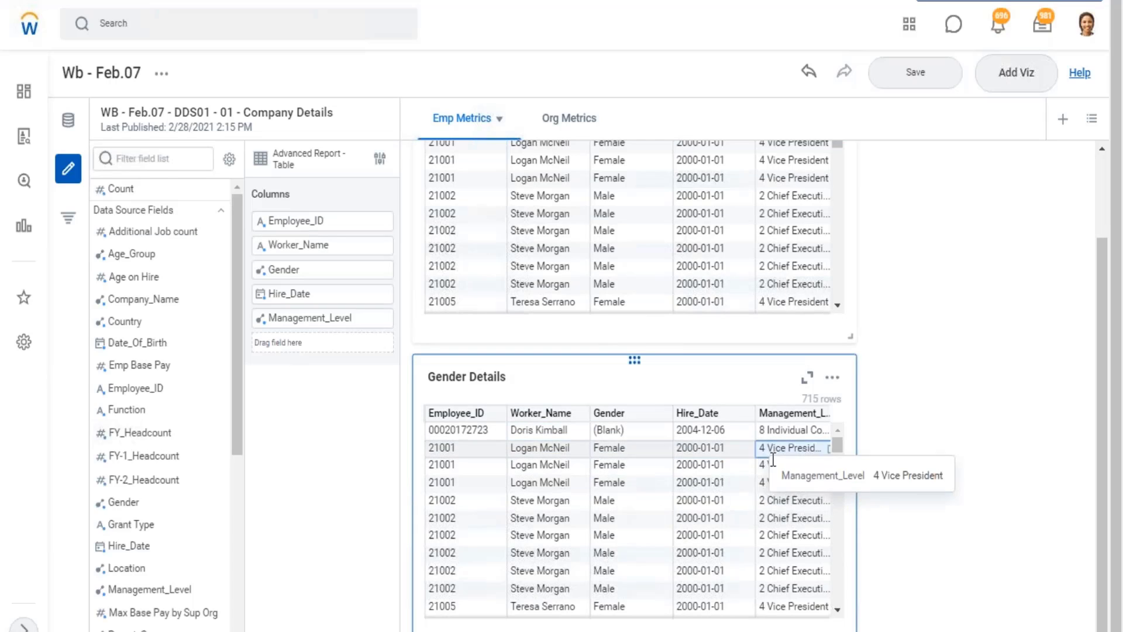
pyautogui.click(380, 159)
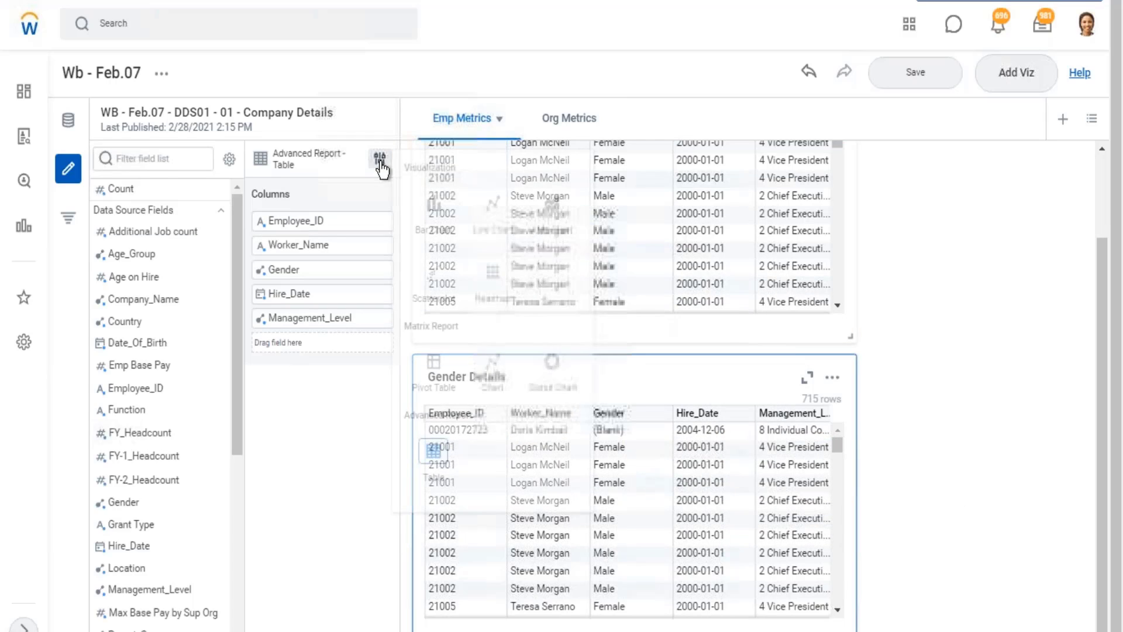
pyautogui.click(493, 373)
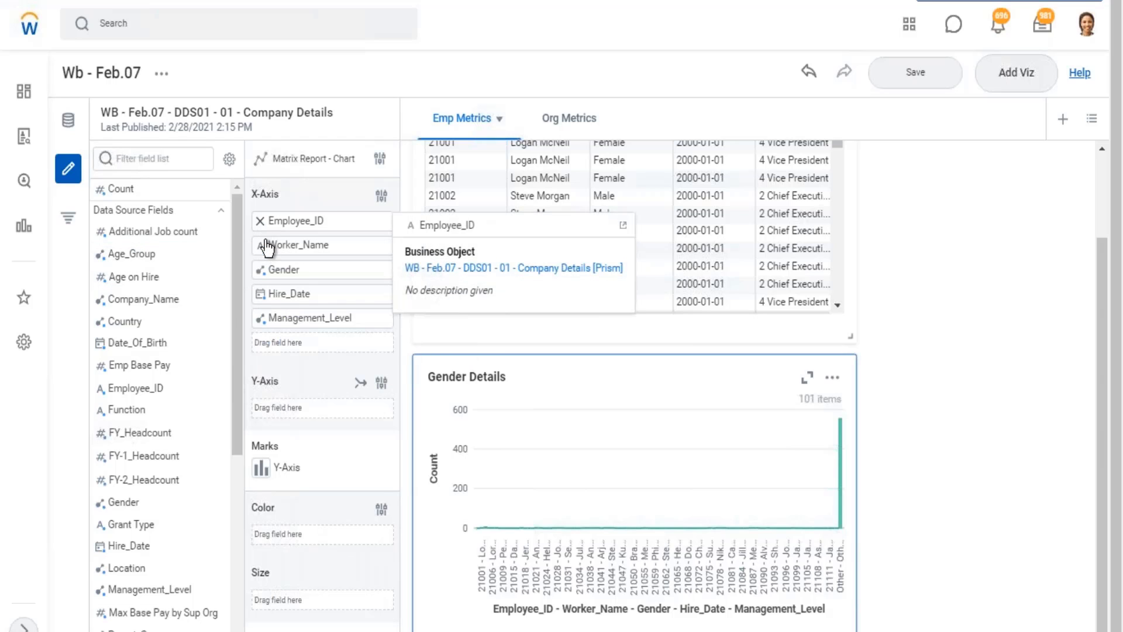
pyautogui.click(260, 222)
pyautogui.click(261, 222)
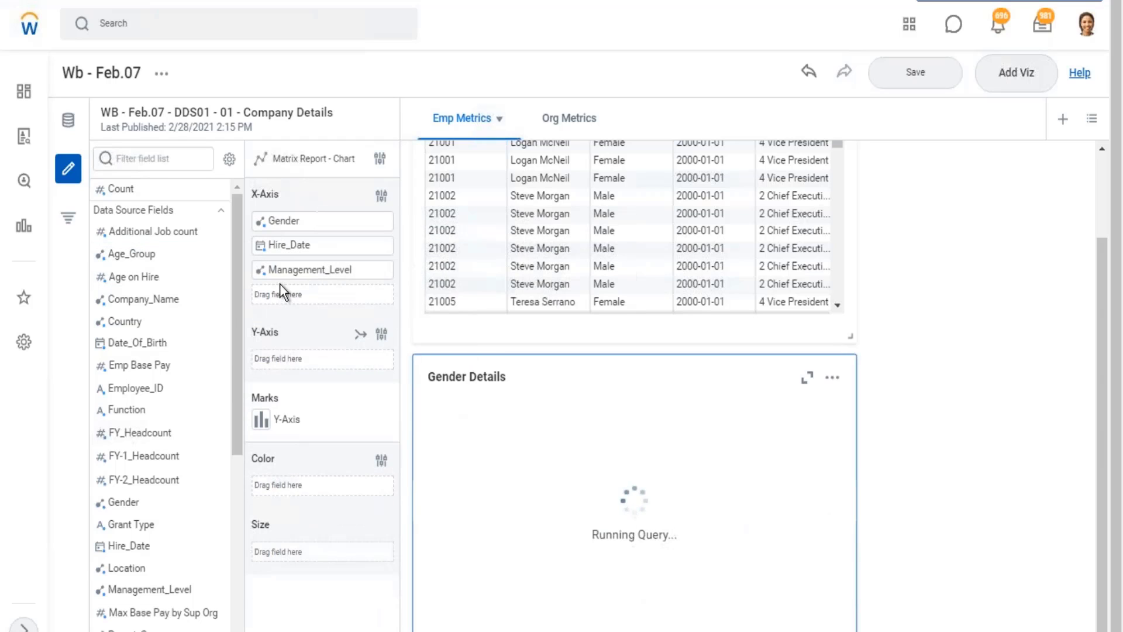
pyautogui.click(261, 245)
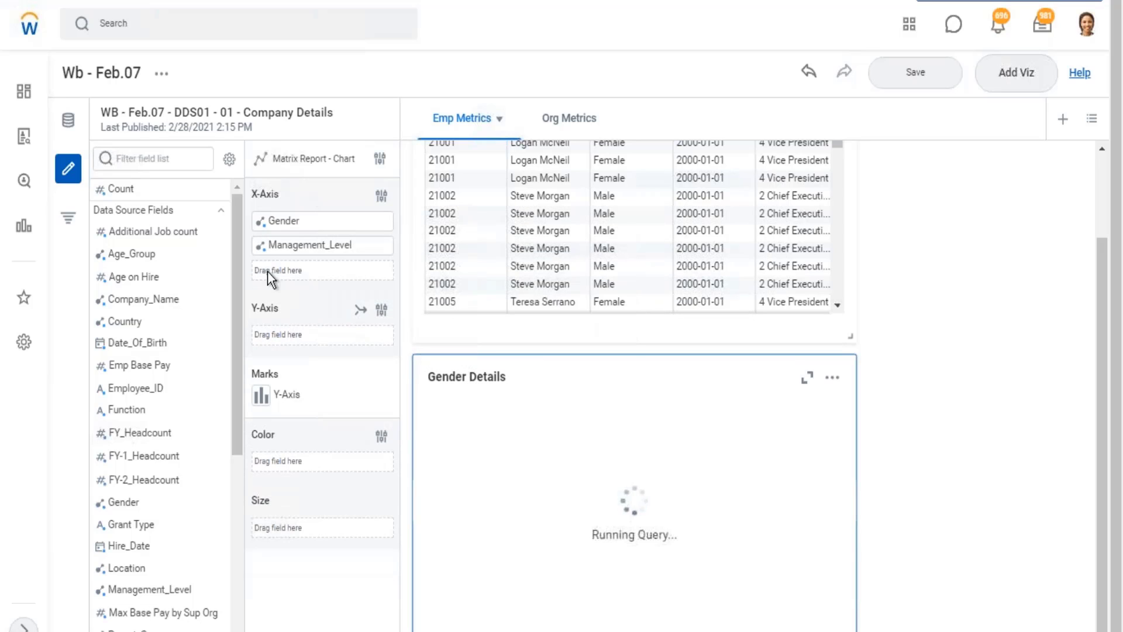
pyautogui.click(261, 244)
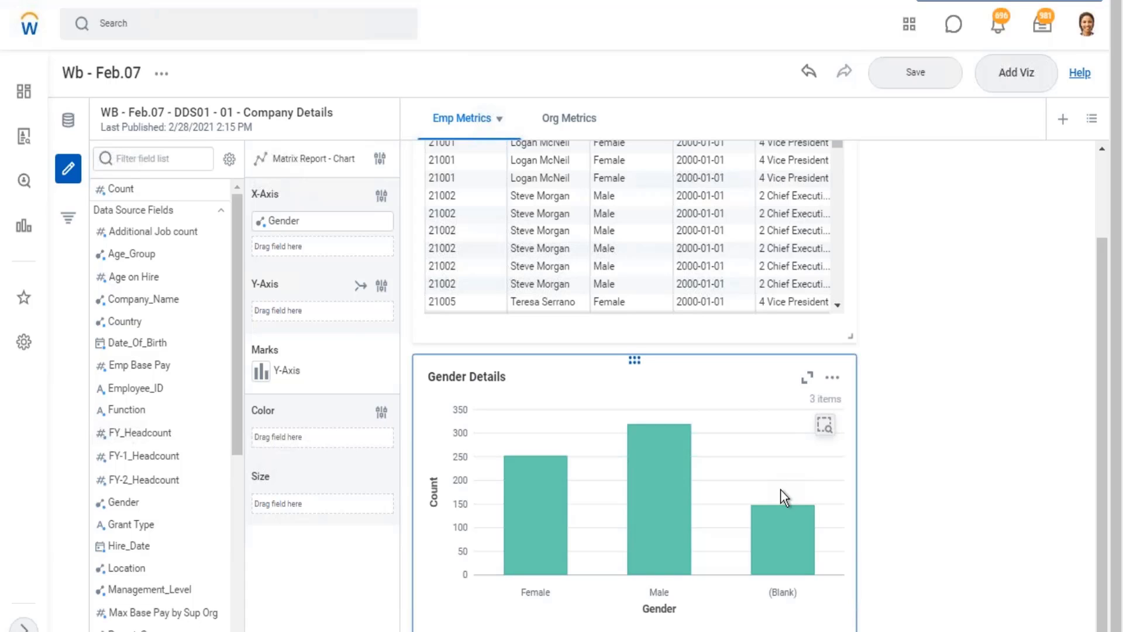
# Inspect the bars of the Gender Details chart and the aggregation options of the Additional Job count field.
pyautogui.moveTo(780, 517)
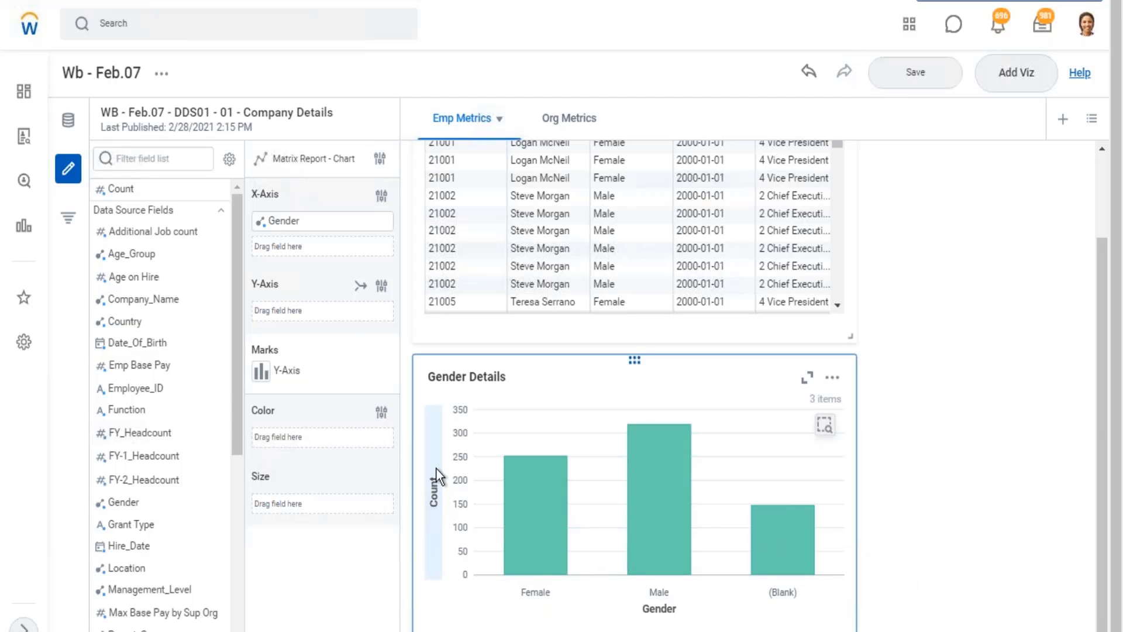
pyautogui.moveTo(125, 189)
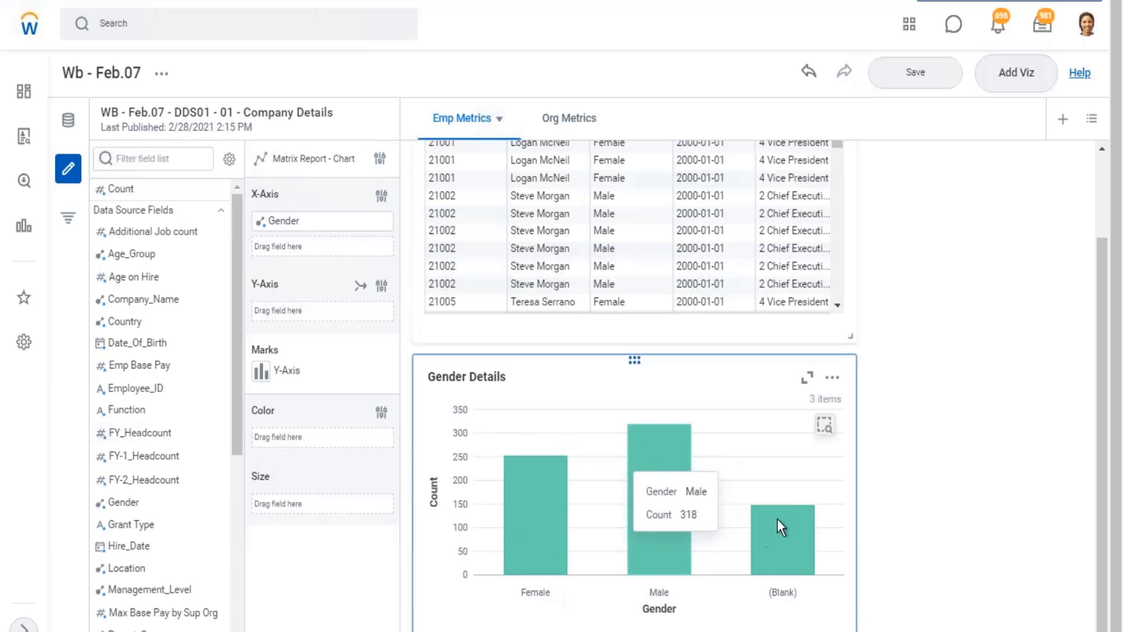
pyautogui.moveTo(795, 557)
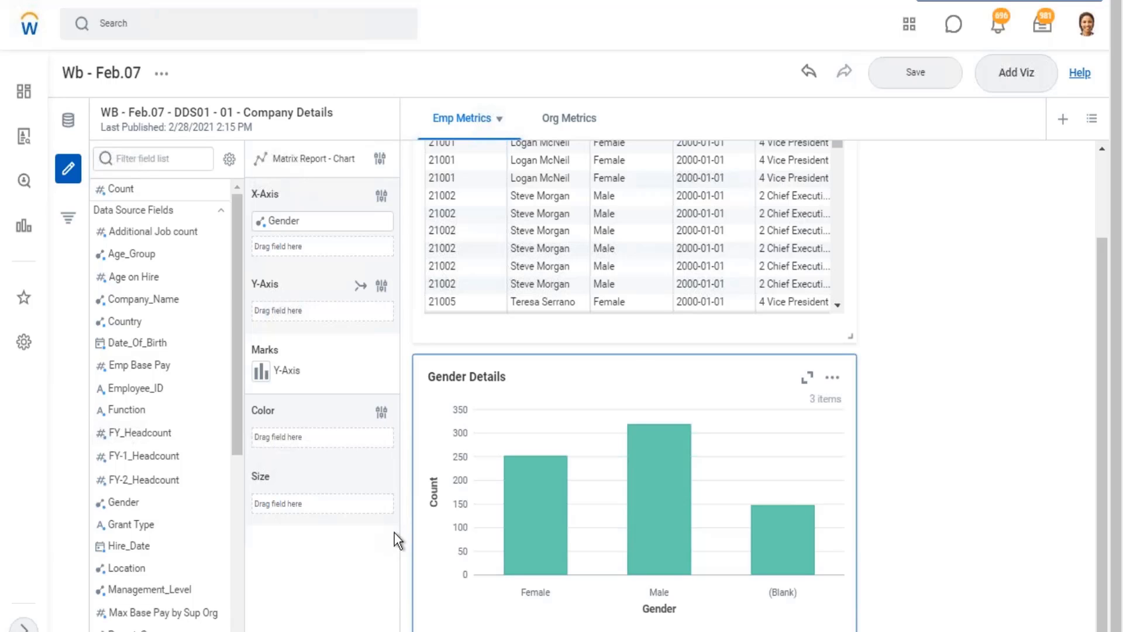
pyautogui.moveTo(131, 255)
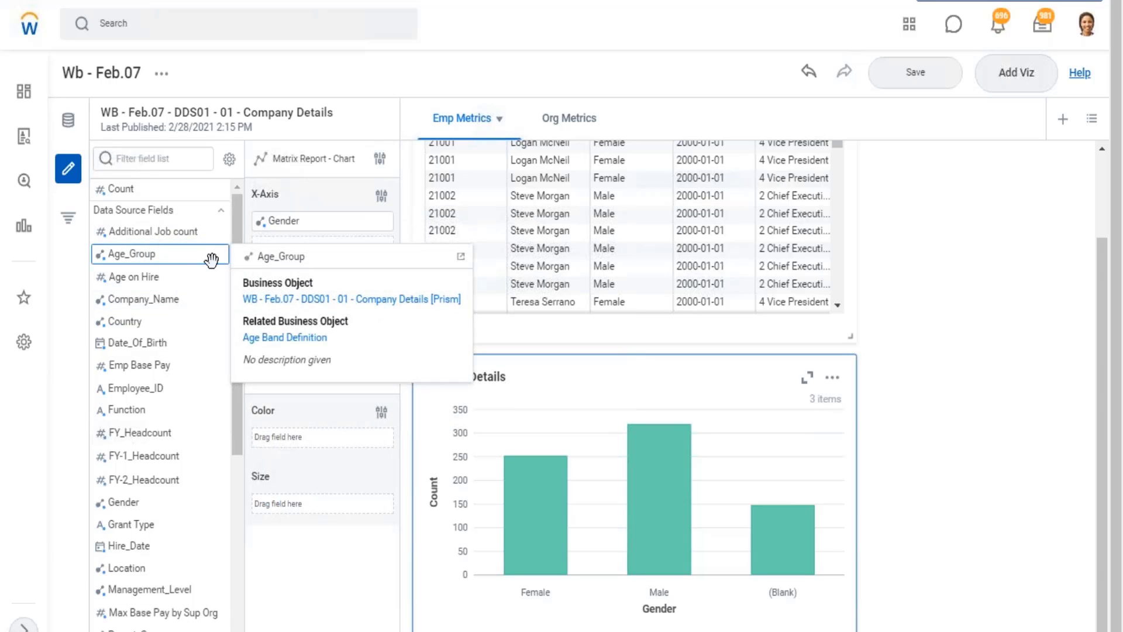
pyautogui.moveTo(213, 230)
pyautogui.click(222, 232)
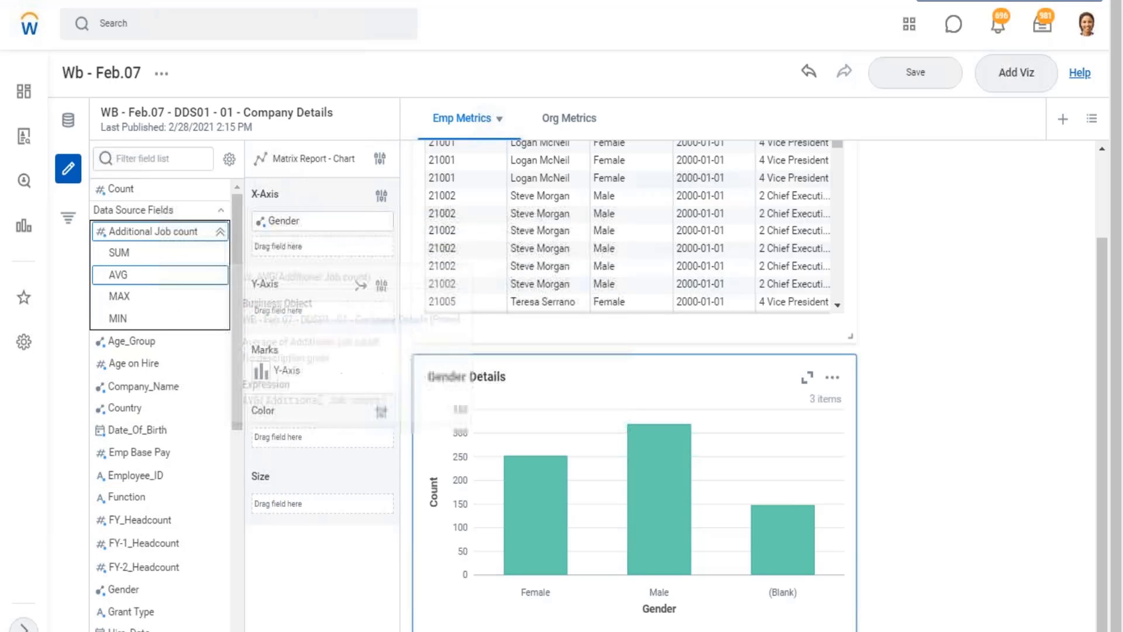
pyautogui.moveTo(129, 320)
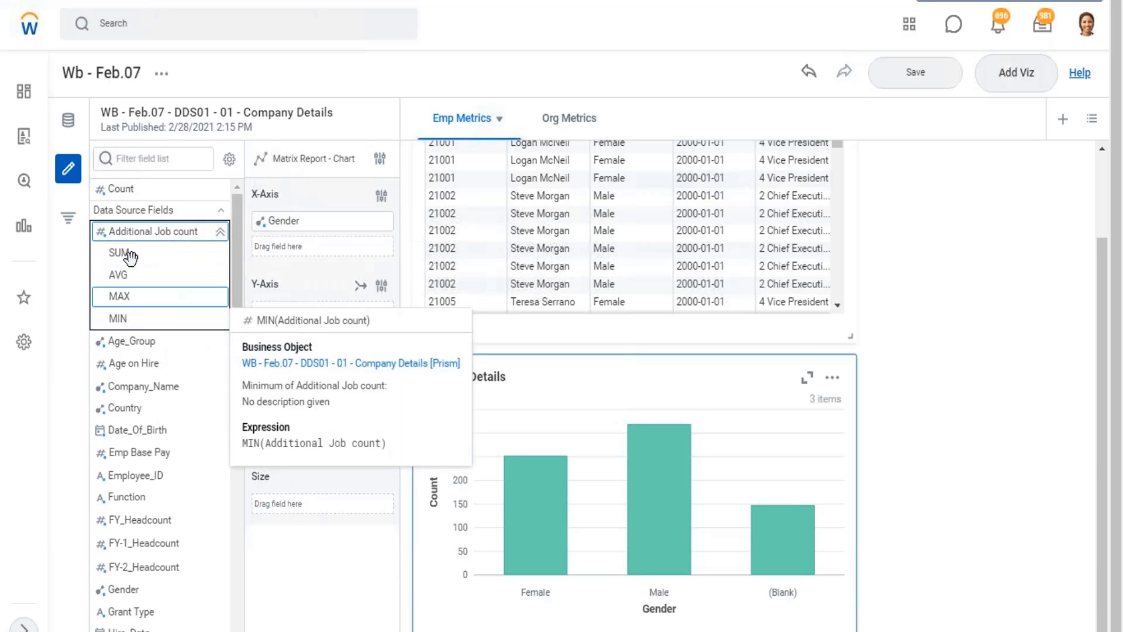
pyautogui.click(220, 233)
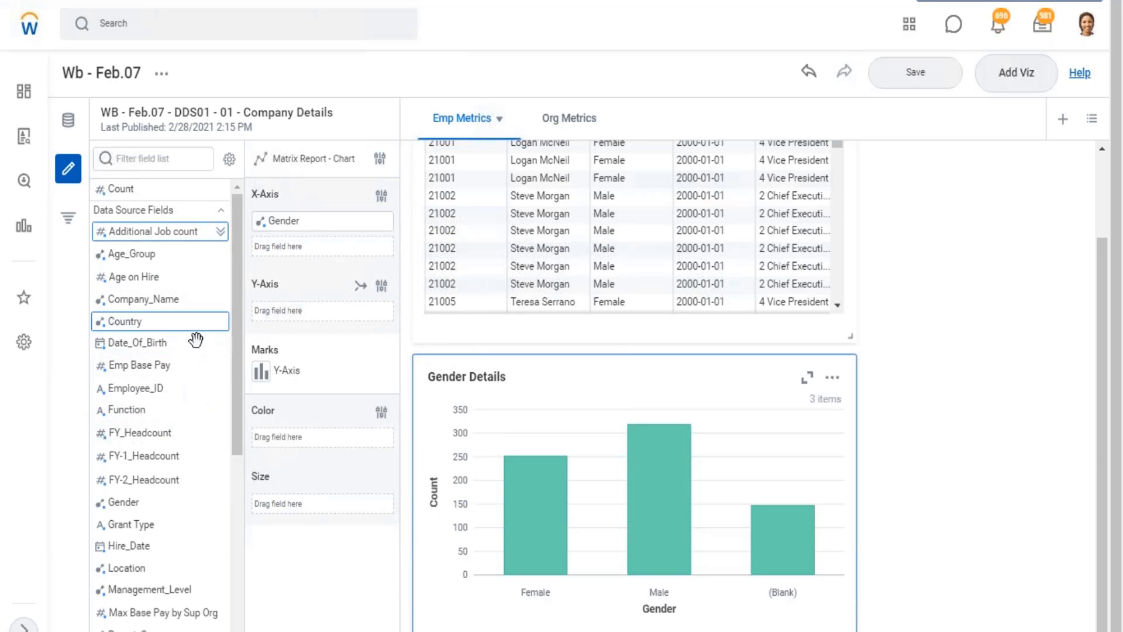
# Look through the rest of the Company Details fields and check the aggregation options of Total_Base_Pay_LC.
pyautogui.scroll(-5, 196, 339)
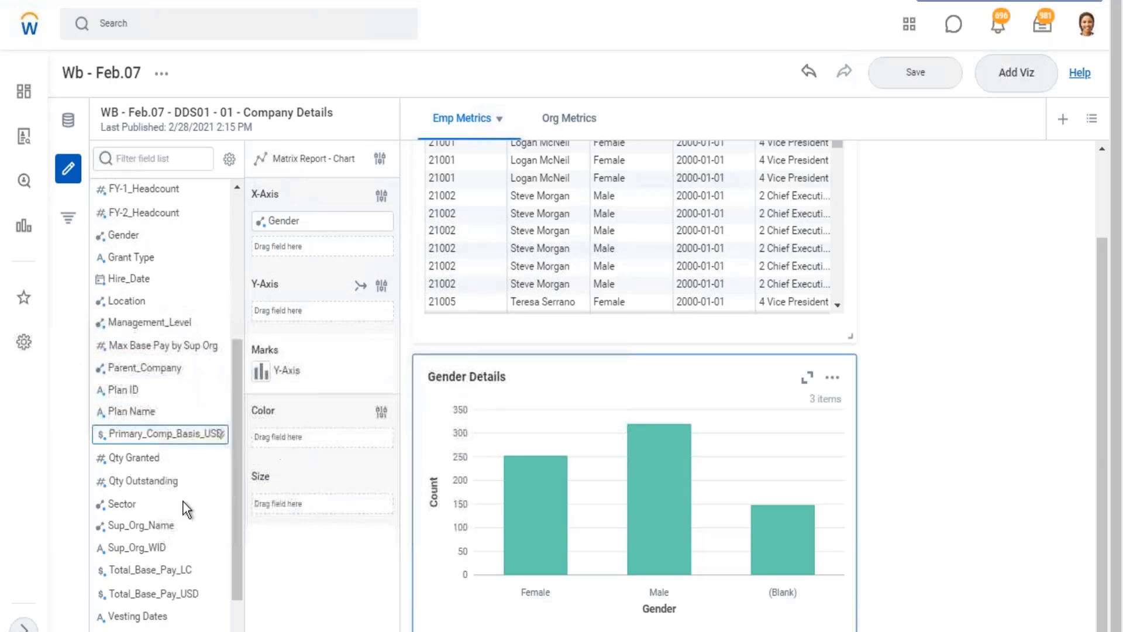
pyautogui.scroll(-3, 213, 485)
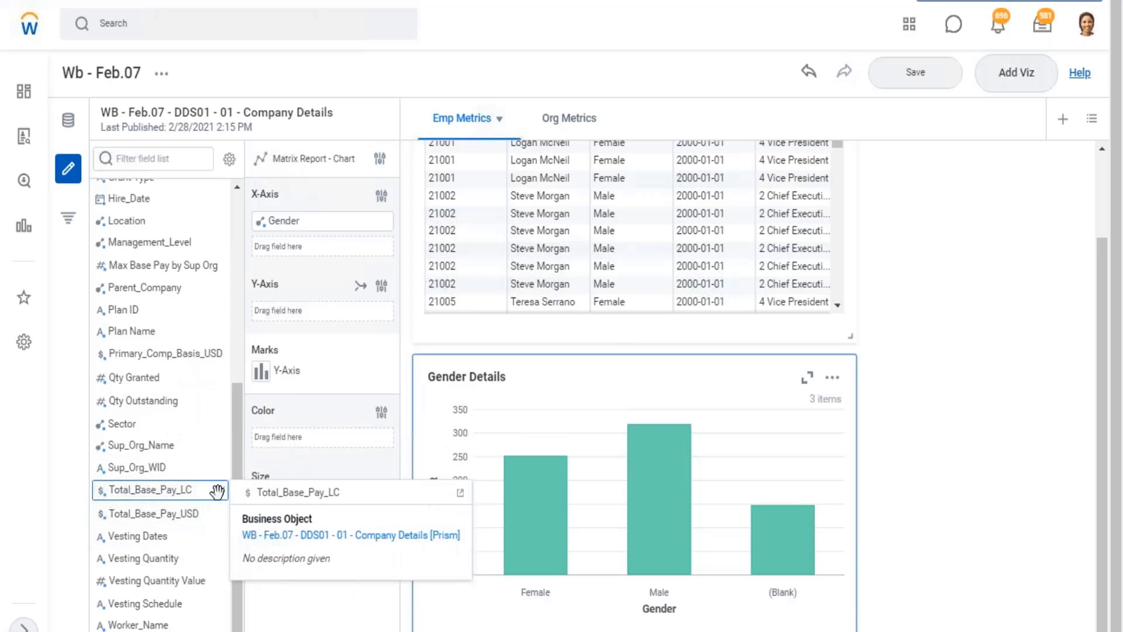
pyautogui.click(219, 495)
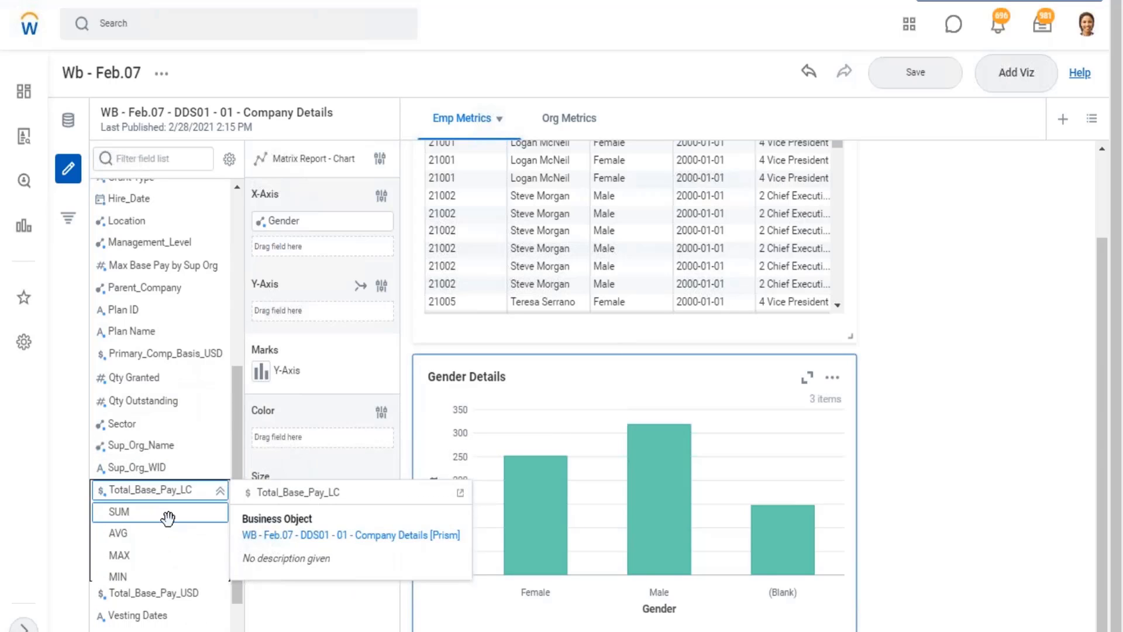
pyautogui.click(220, 491)
pyautogui.scroll(6, 146, 355)
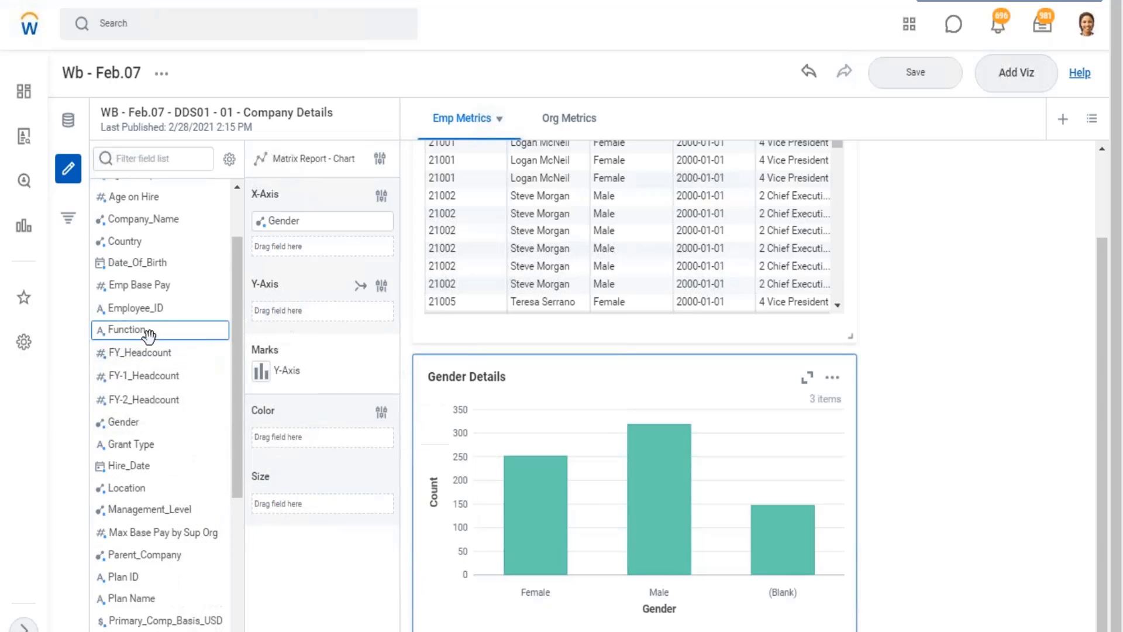
pyautogui.scroll(-3, 167, 351)
pyautogui.scroll(5, 171, 342)
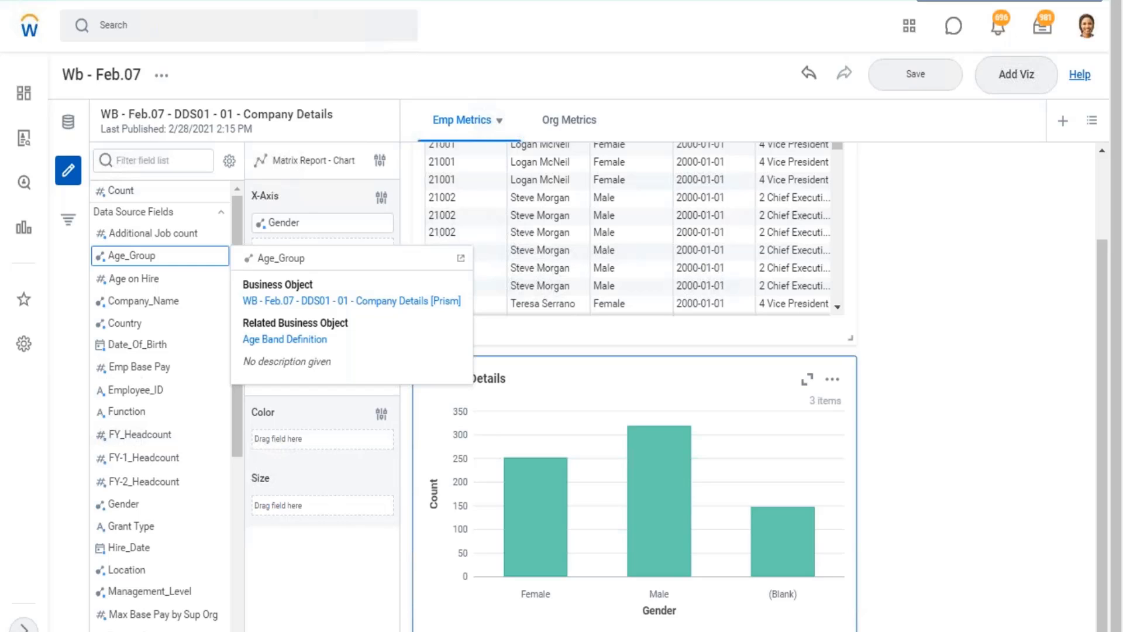
# Look through the Company Details field list and view the description of the Qty Granted field.
pyautogui.scroll(-6, 190, 310)
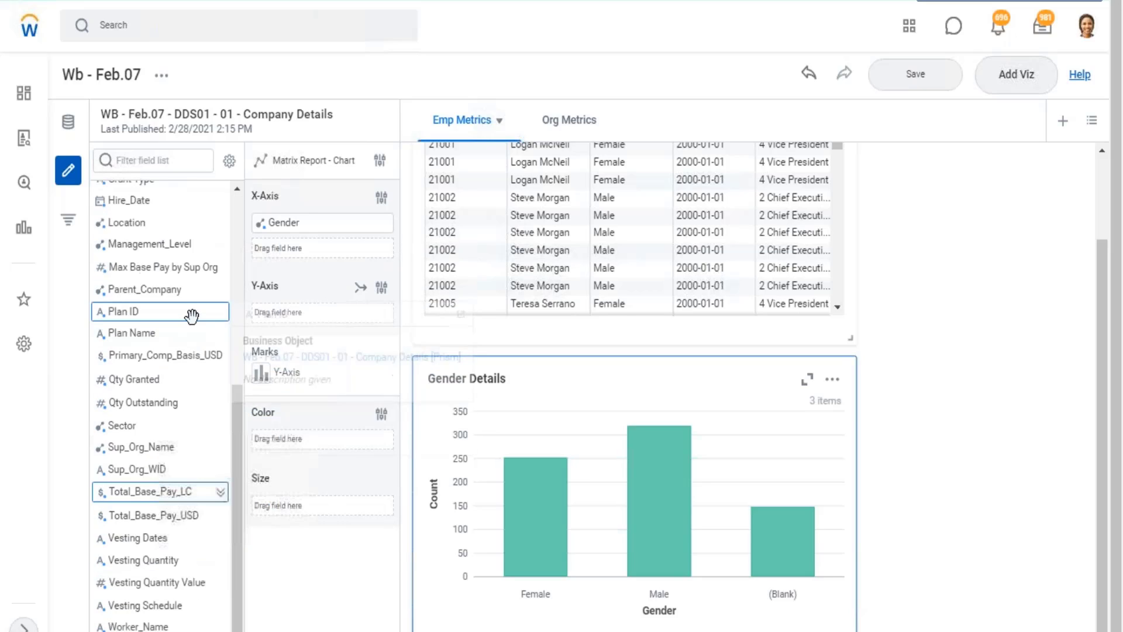
pyautogui.moveTo(198, 346)
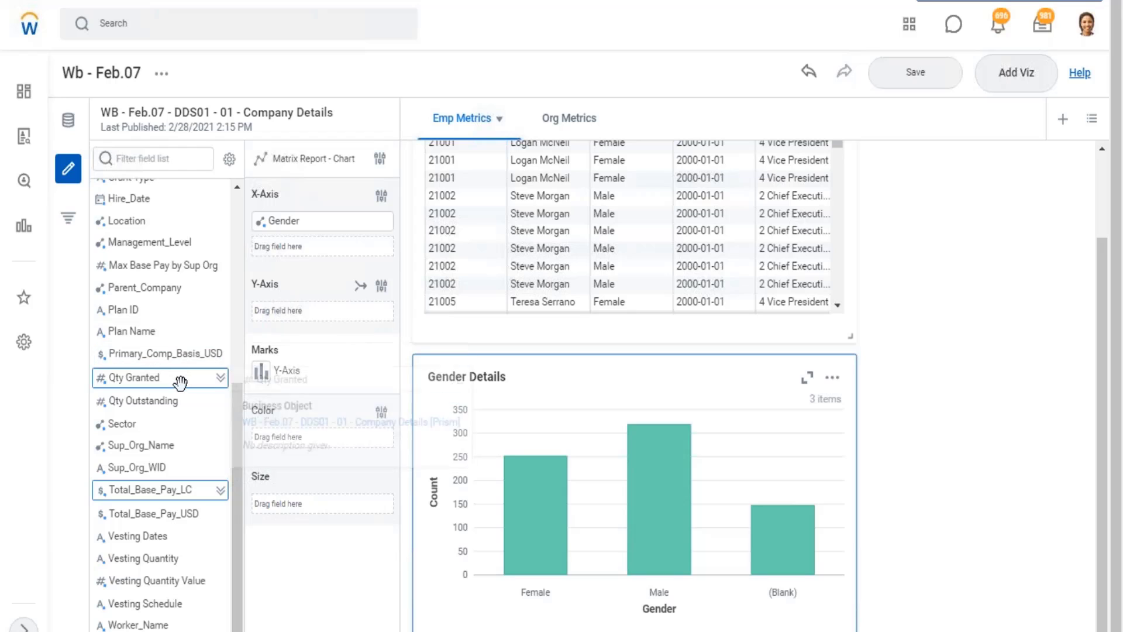
pyautogui.moveTo(180, 385)
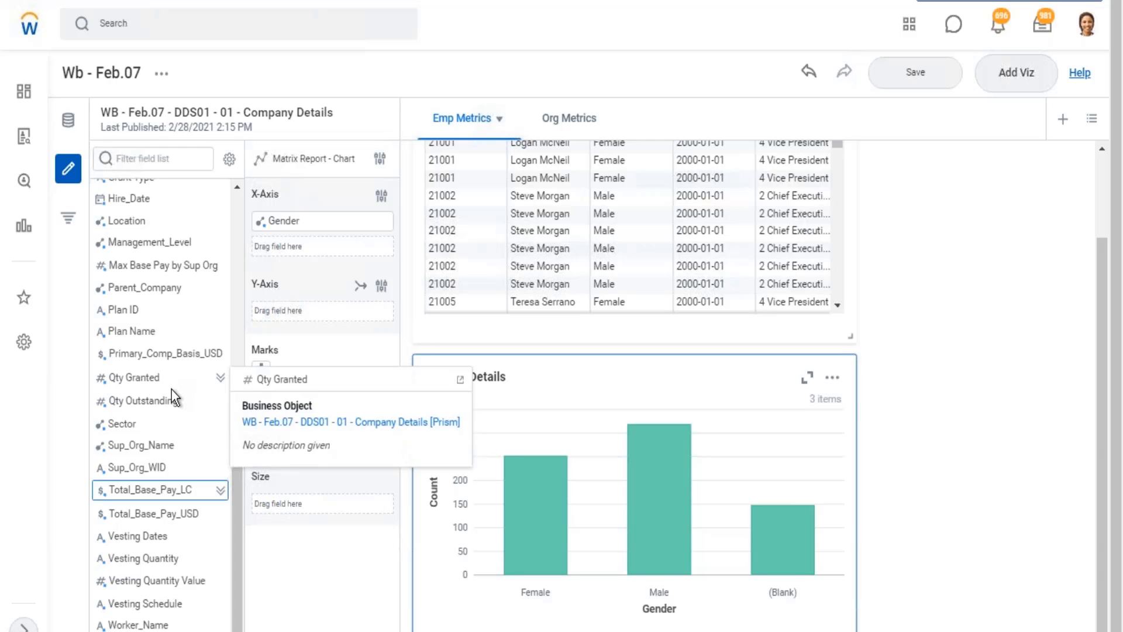
pyautogui.scroll(3, 164, 386)
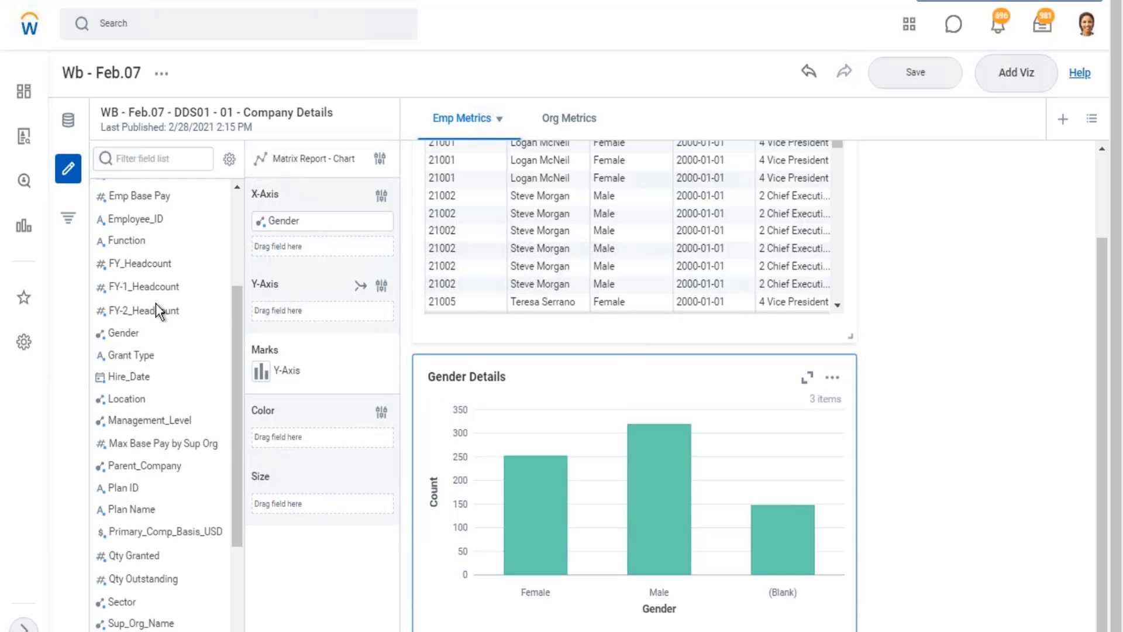
pyautogui.scroll(3, 156, 303)
# Show the aggregations of Additional Job count and put its SUM on the Y-axis of the Gender Details chart.
pyautogui.click(218, 231)
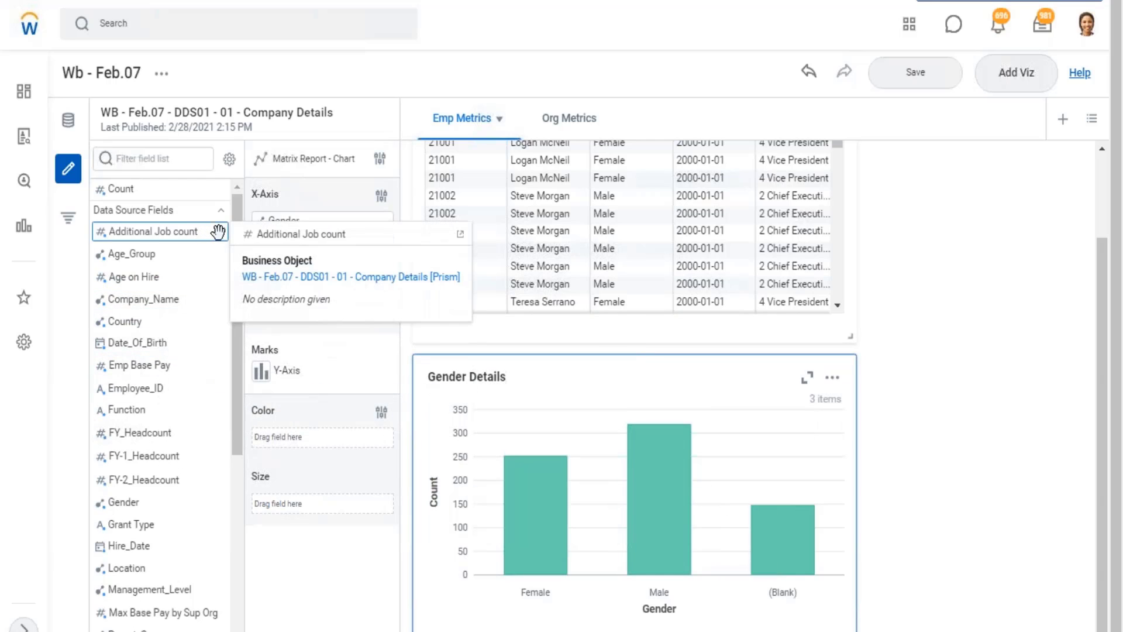
pyautogui.click(221, 232)
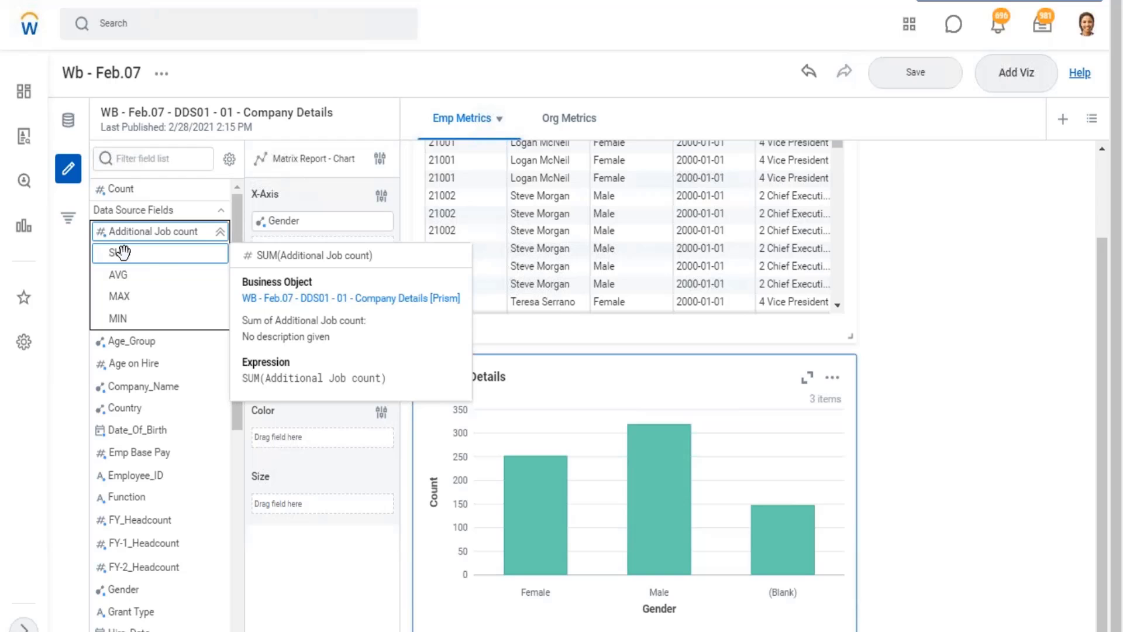
pyautogui.moveTo(192, 271); pyautogui.dragTo(282, 220)
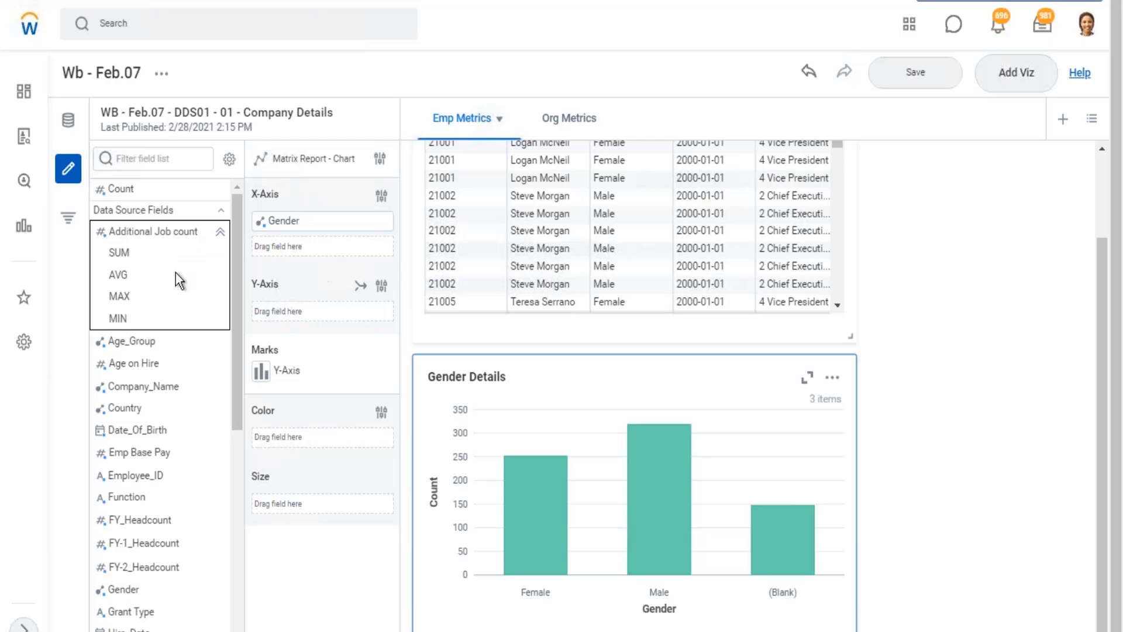
pyautogui.moveTo(151, 231)
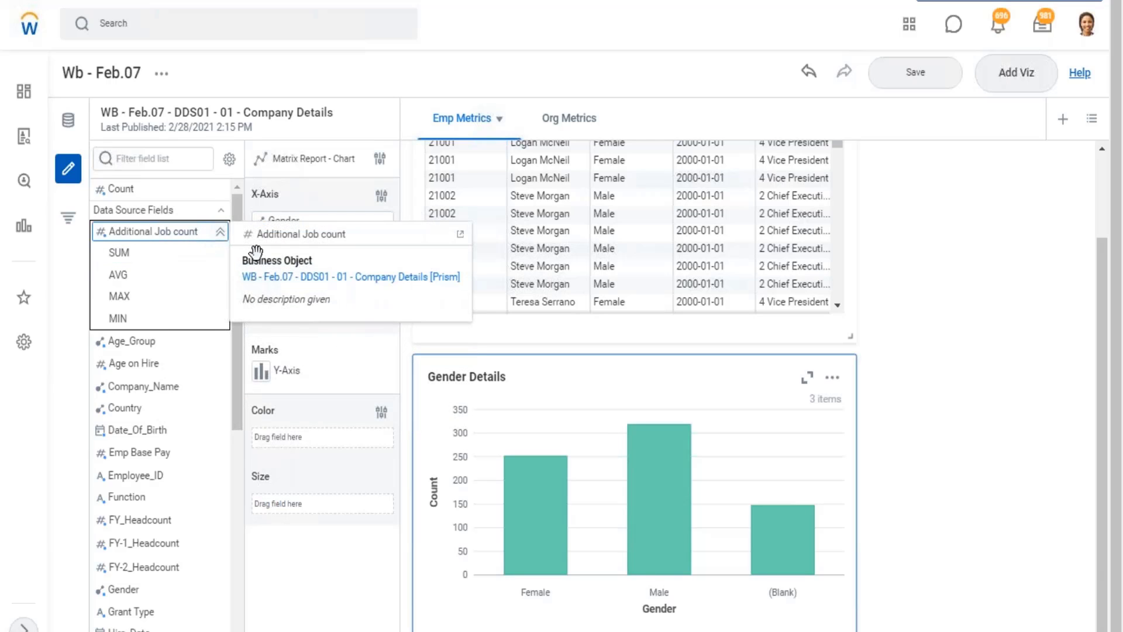
pyautogui.moveTo(175, 231); pyautogui.dragTo(125, 227)
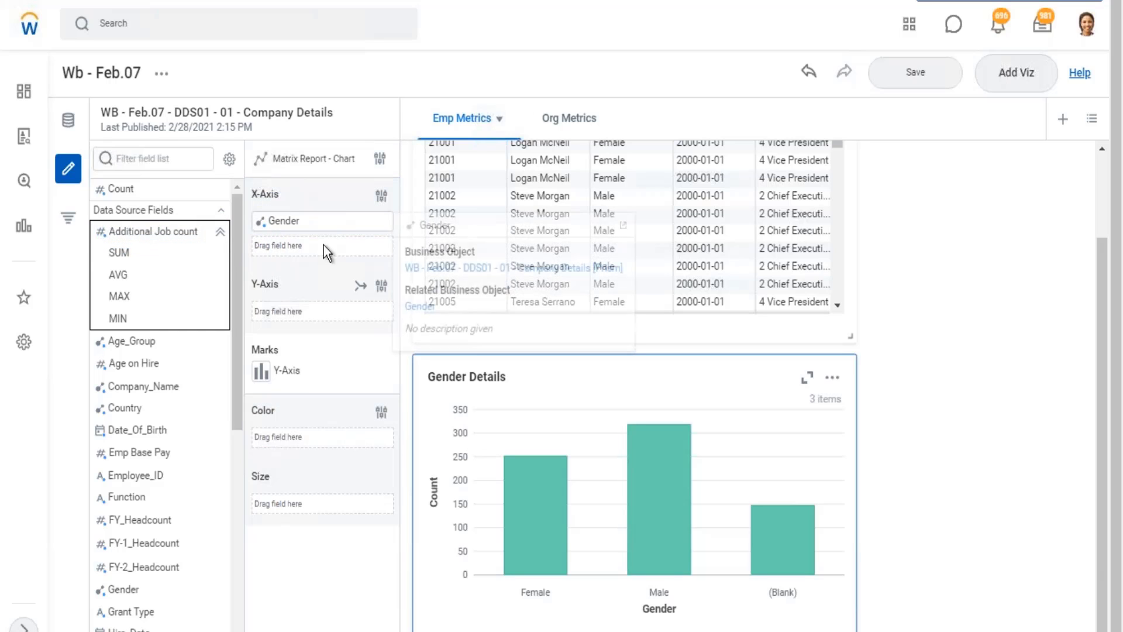
pyautogui.moveTo(147, 233)
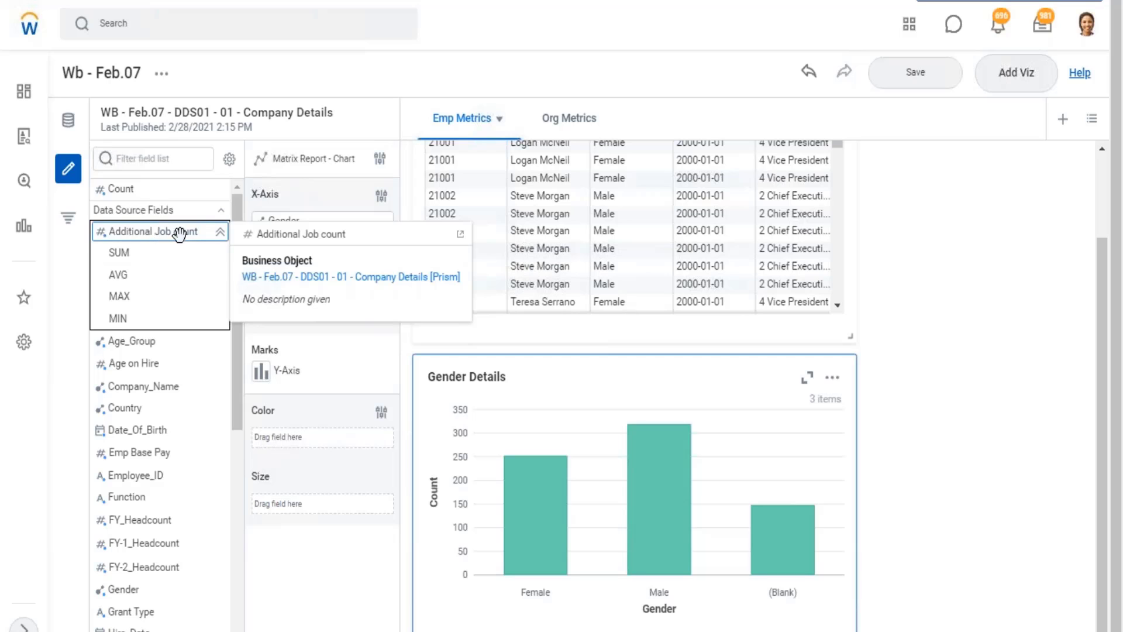
pyautogui.moveTo(154, 265)
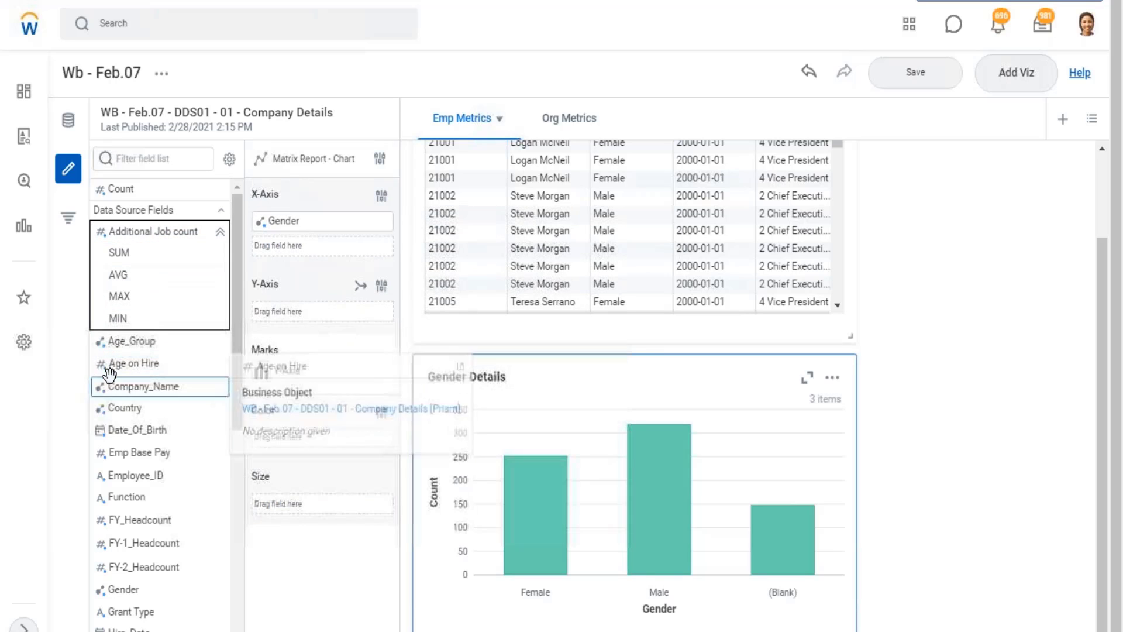
pyautogui.moveTo(104, 381)
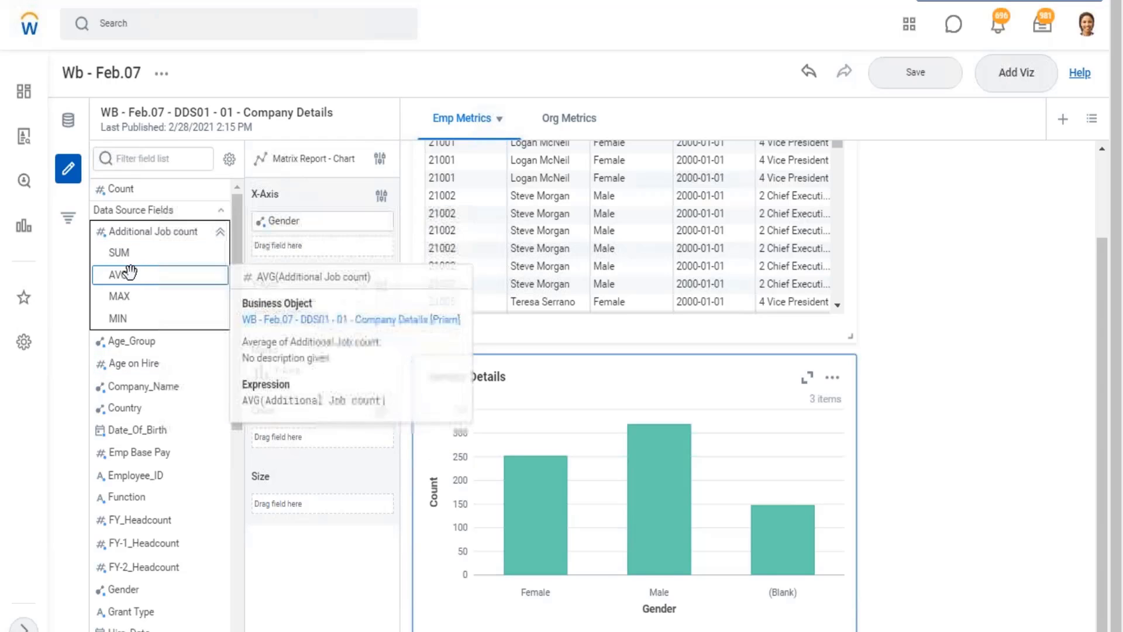
pyautogui.moveTo(127, 254); pyautogui.dragTo(286, 316)
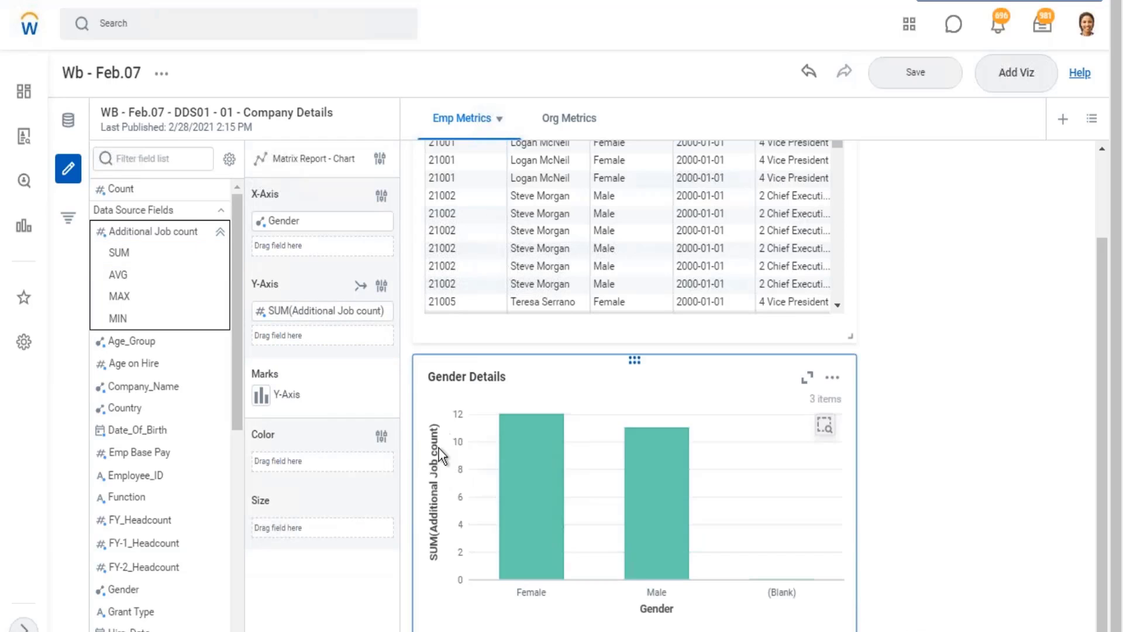
pyautogui.moveTo(522, 433)
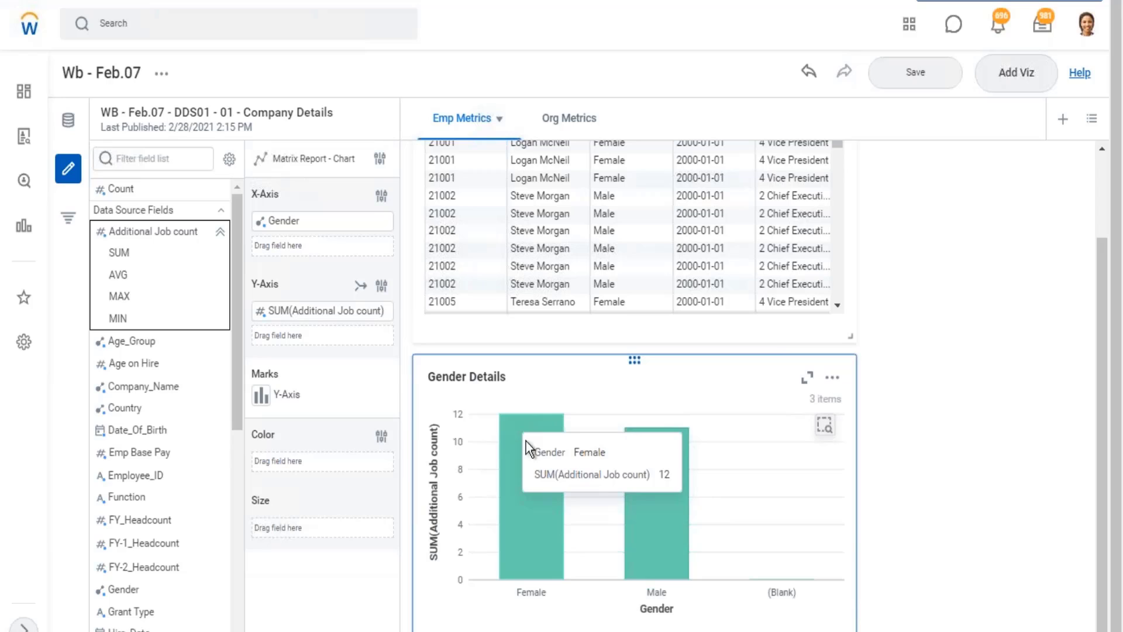
pyautogui.moveTo(667, 501)
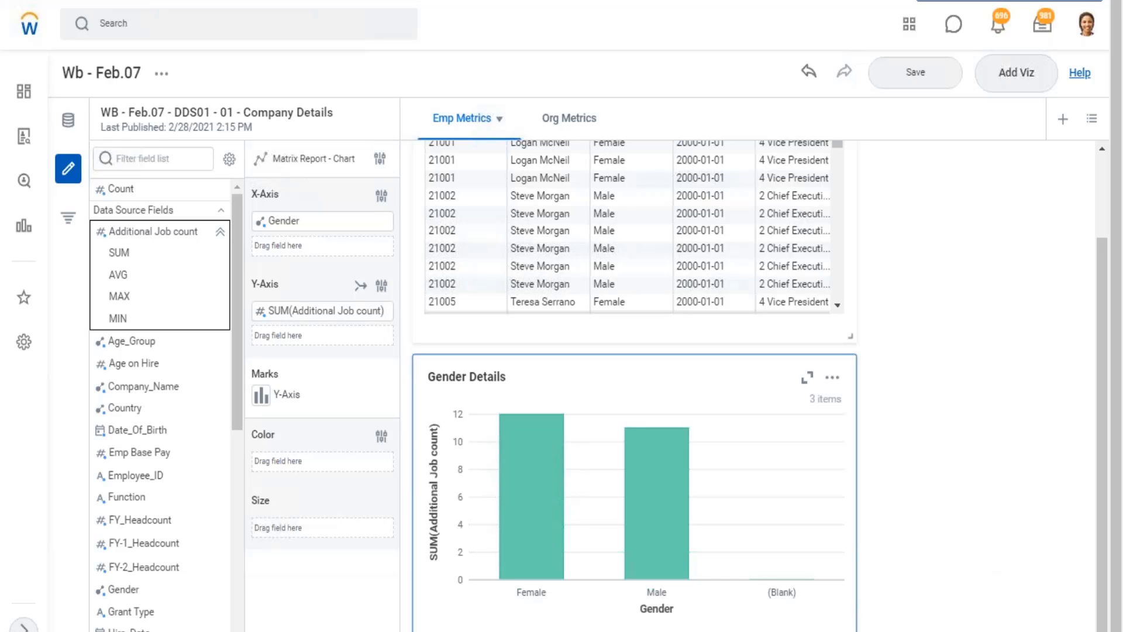
pyautogui.click(220, 231)
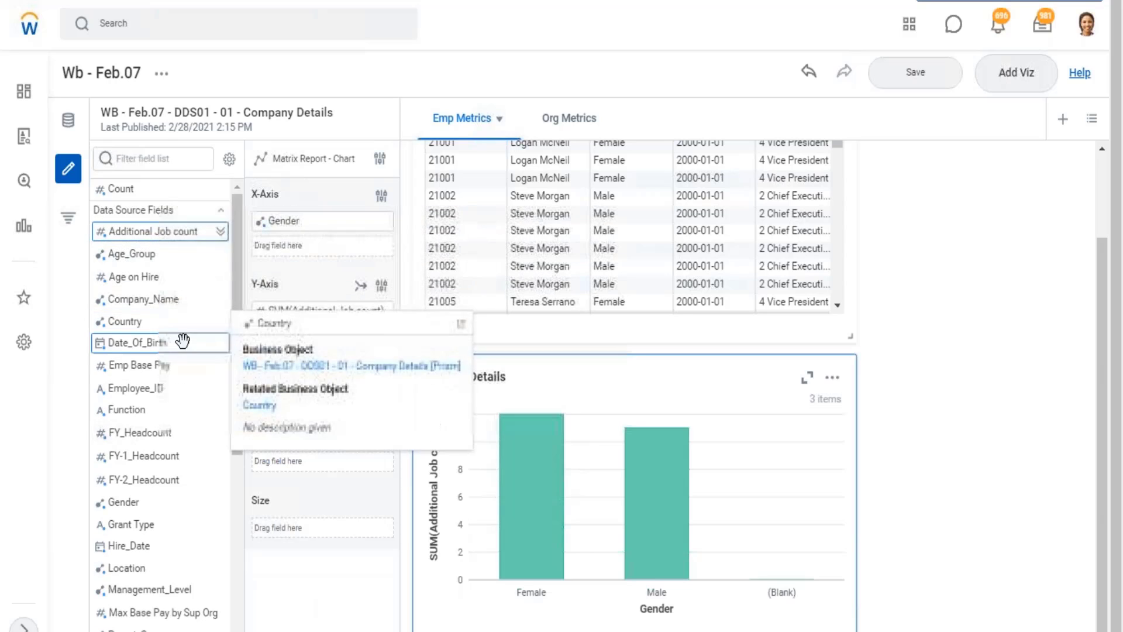
# Color the Gender Details bars by Management_Level and inspect the segments of the Female bar.
pyautogui.scroll(-3, 193, 351)
pyautogui.moveTo(523, 508)
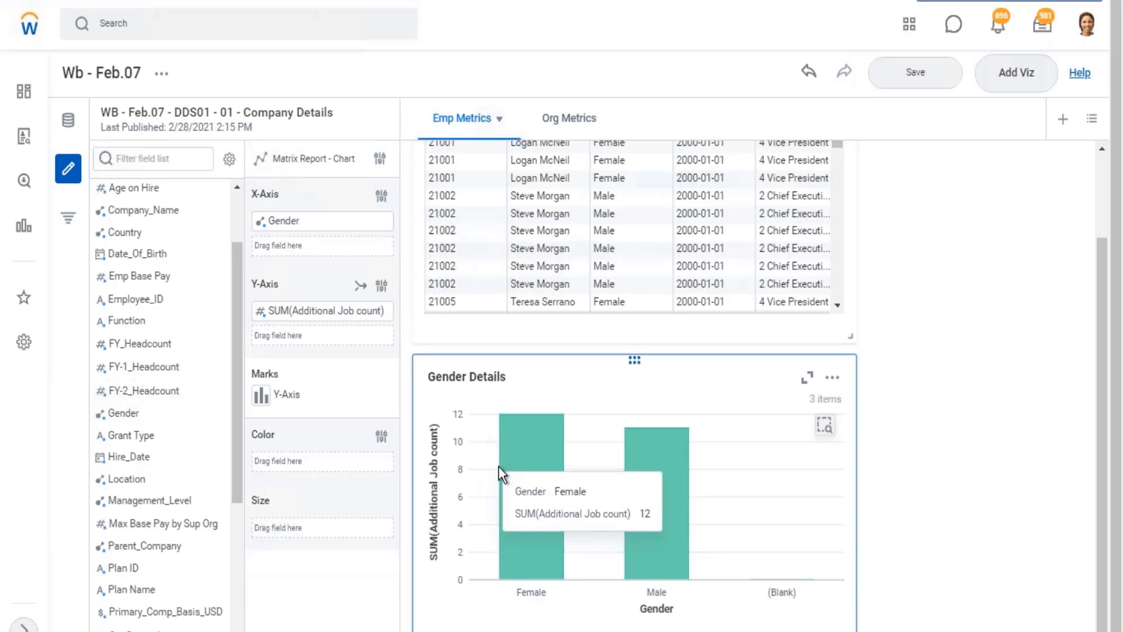
pyautogui.moveTo(165, 501)
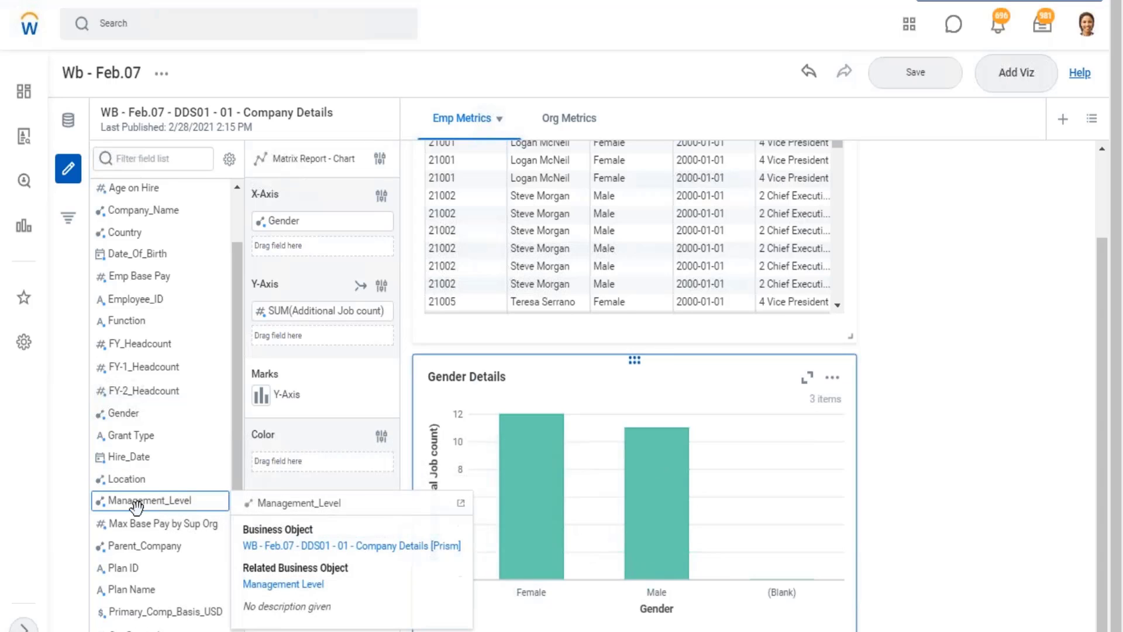
pyautogui.moveTo(166, 501); pyautogui.dragTo(300, 465)
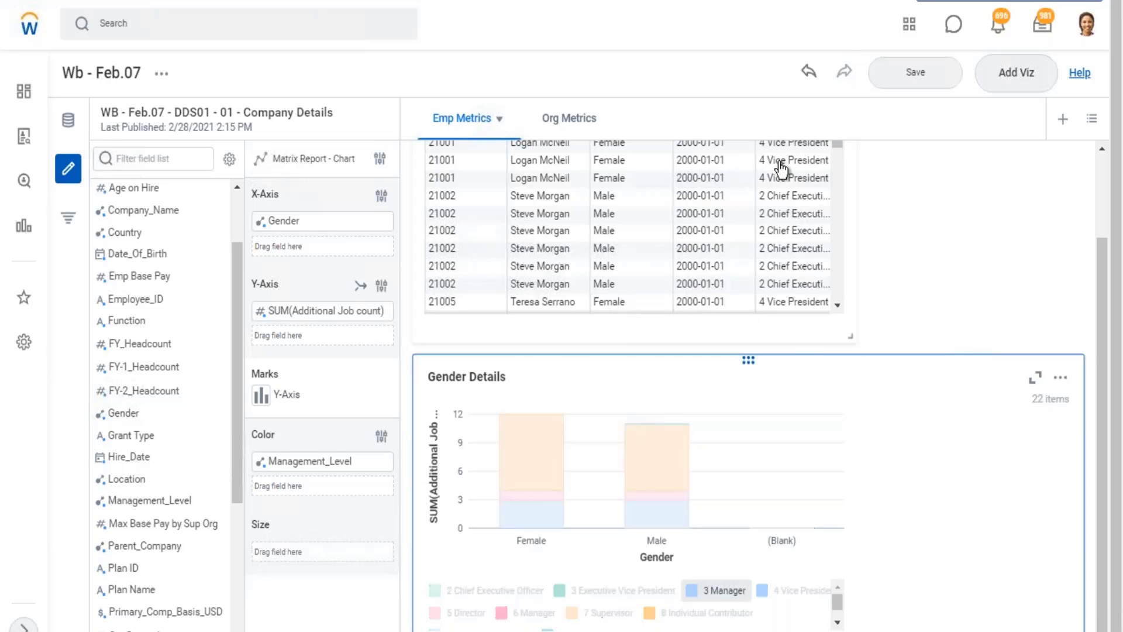
pyautogui.scroll(-5, 781, 176)
pyautogui.moveTo(571, 519)
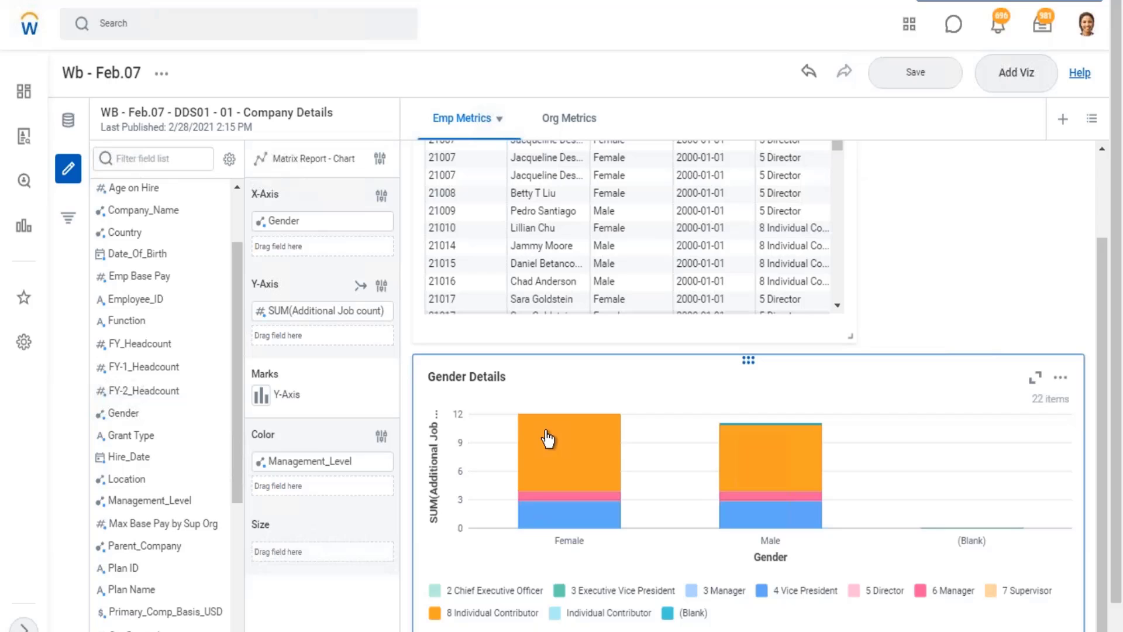
pyautogui.click(584, 509)
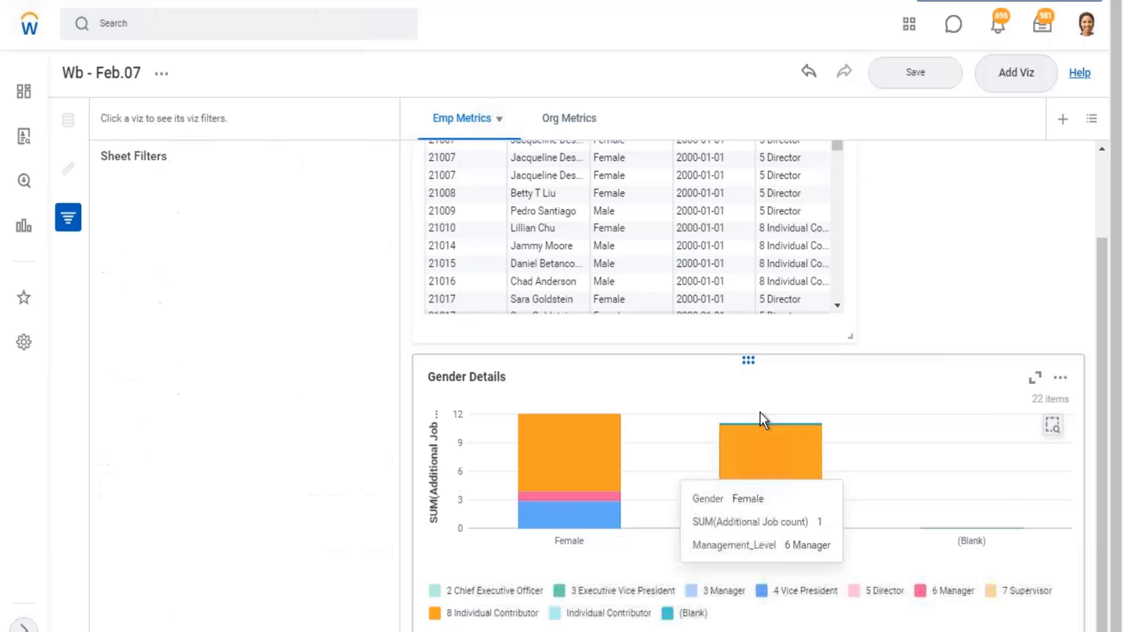
pyautogui.click(576, 521)
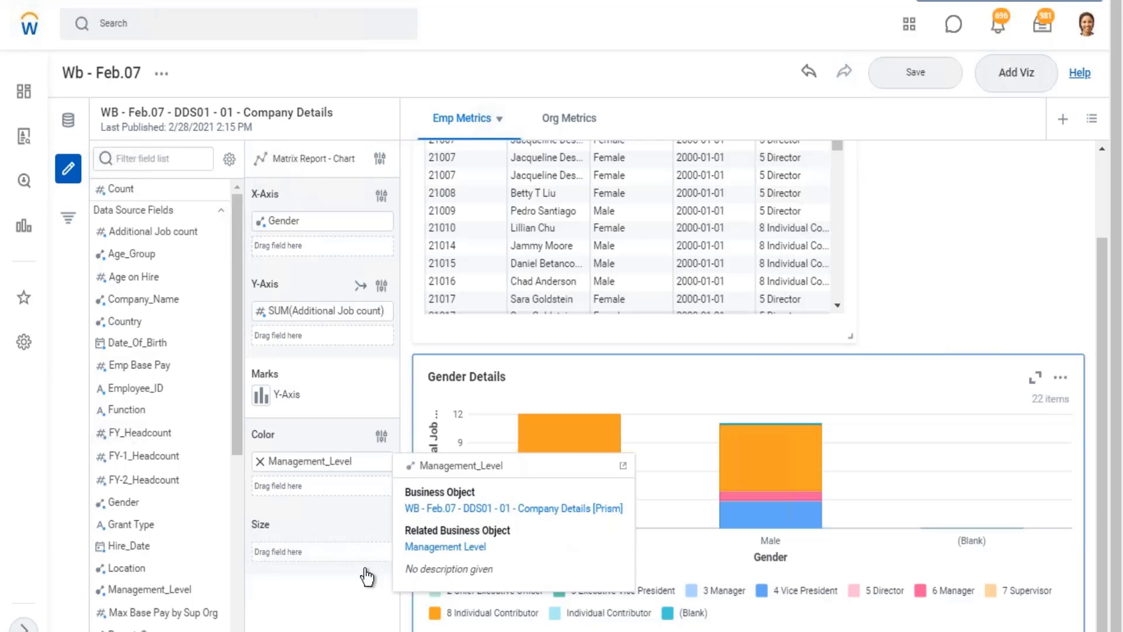
# Remove Management_Level from the color setting of the Gender Details chart and save the board.
pyautogui.click(260, 462)
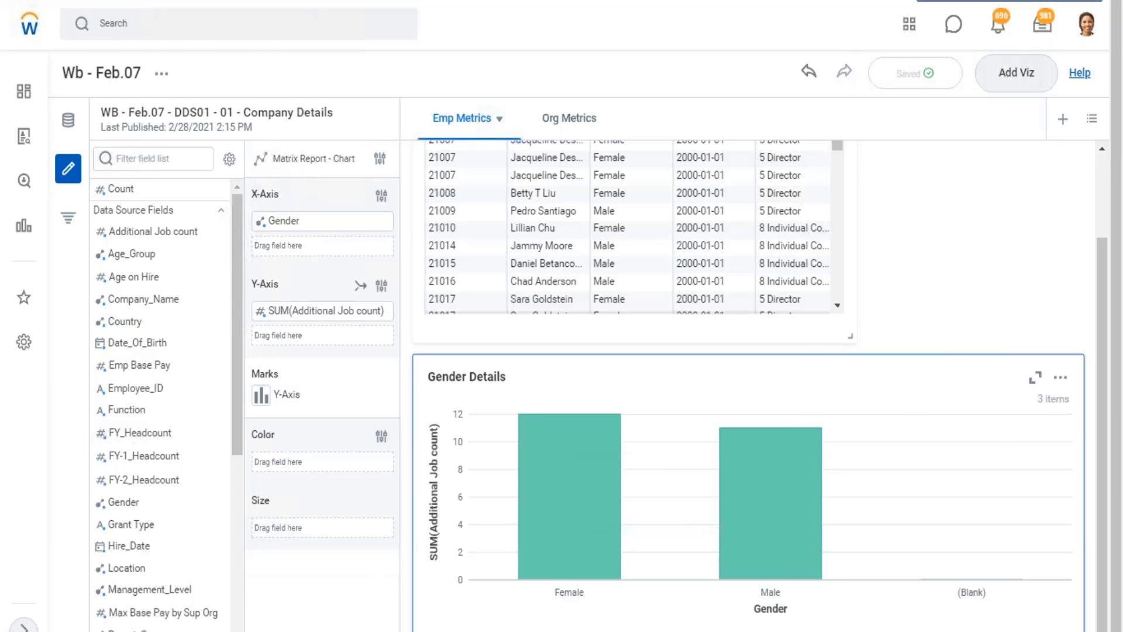
pyautogui.hotkey('alt', 'Tab')
pyautogui.hotkey('alt', 'Tab')
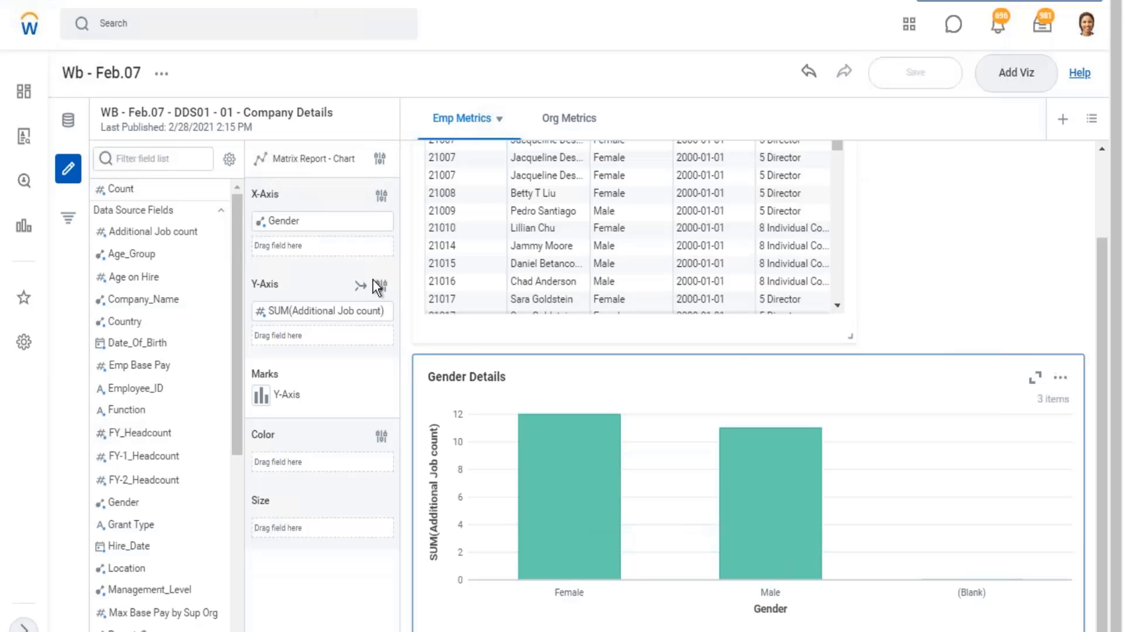
# Review the visualization types available for Gender Details, including Matrix Report, and the report type and columns of the Employee Details table.
pyautogui.click(379, 164)
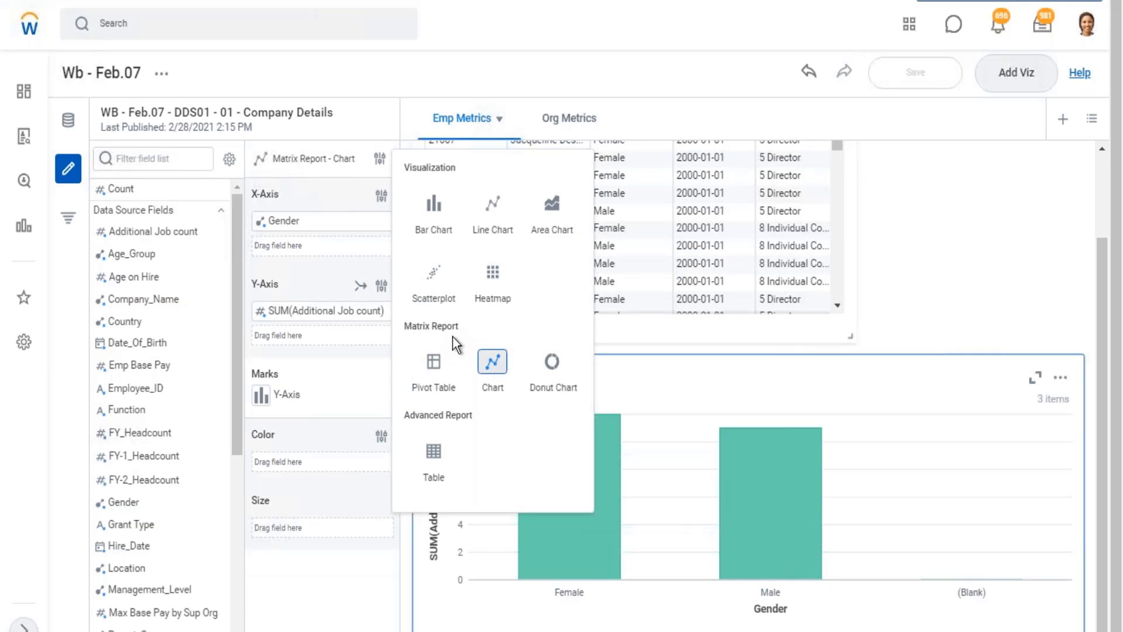
pyautogui.moveTo(462, 325); pyautogui.dragTo(408, 321)
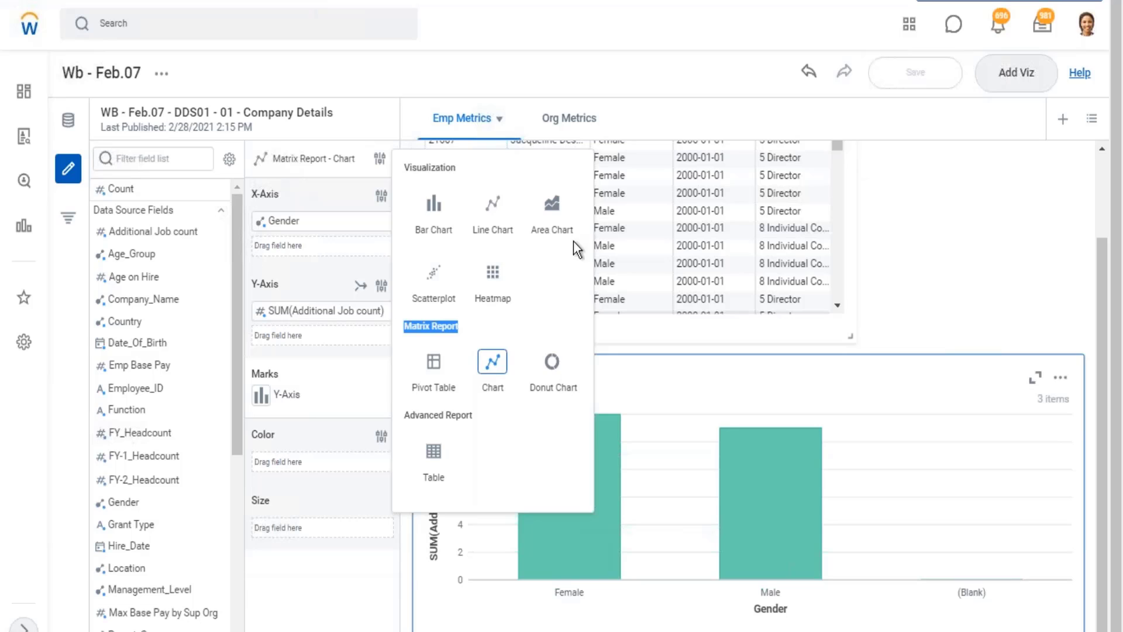
pyautogui.click(827, 193)
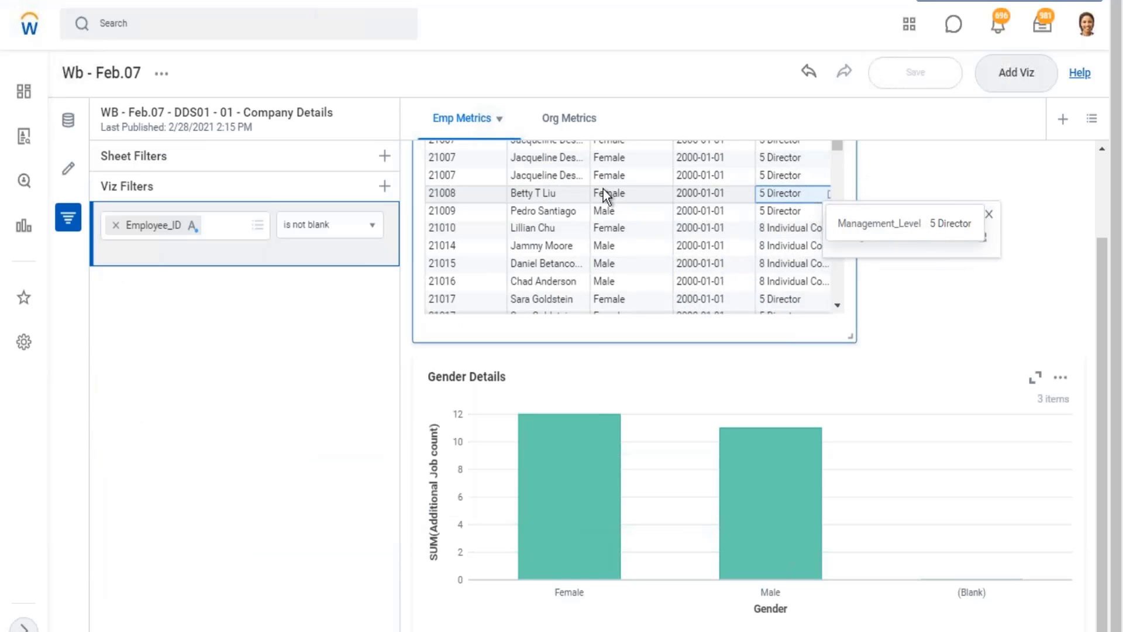
pyautogui.click(68, 168)
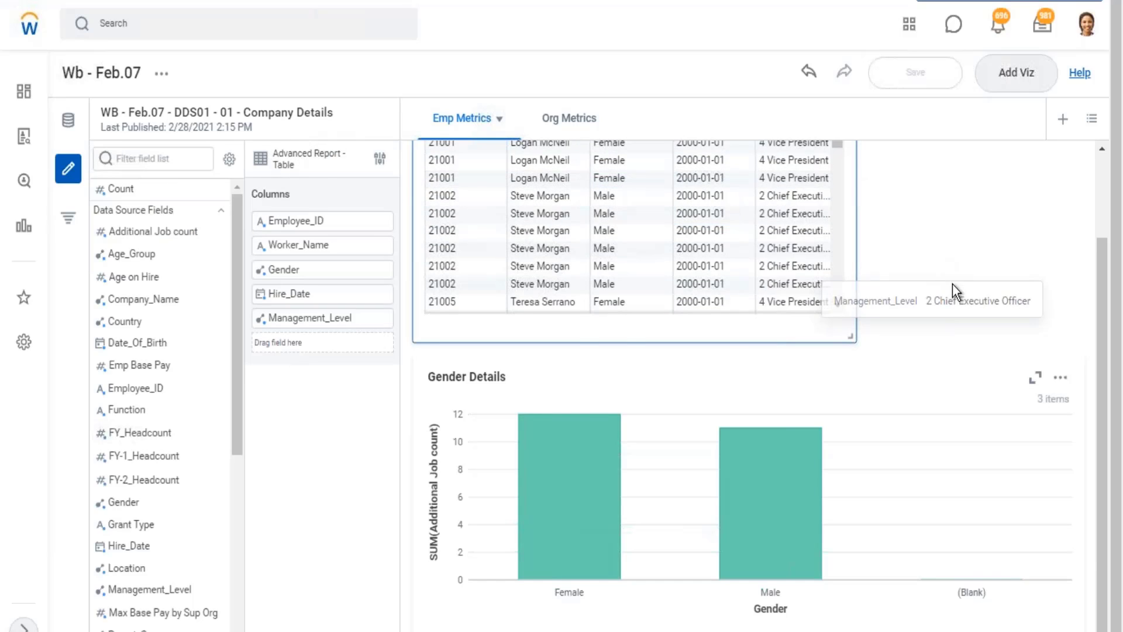
pyautogui.scroll(2, 953, 283)
pyautogui.click(379, 160)
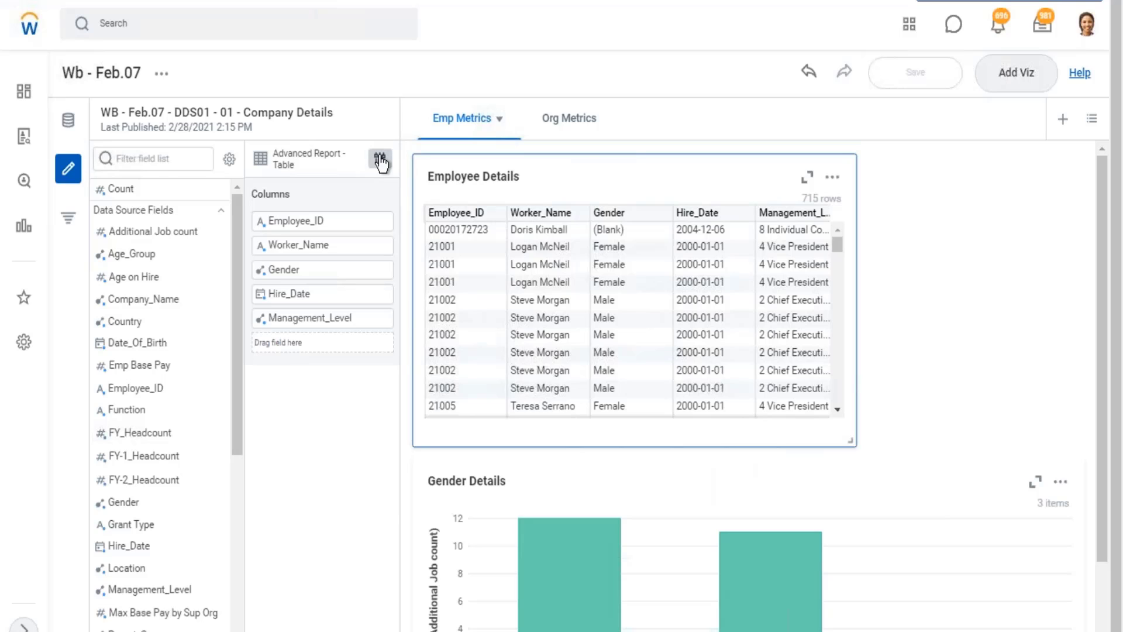
pyautogui.click(639, 230)
pyautogui.click(960, 218)
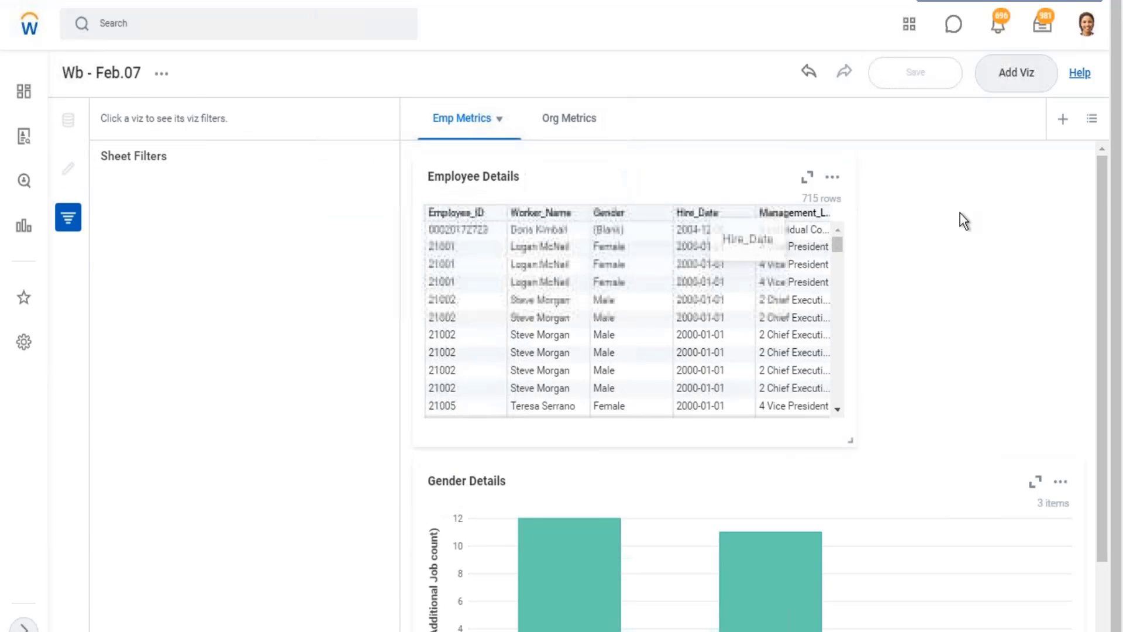
# Compare the export options of Employee Details and Gender Details, and review the Advanced Report and Matrix Report visualization types.
pyautogui.click(830, 181)
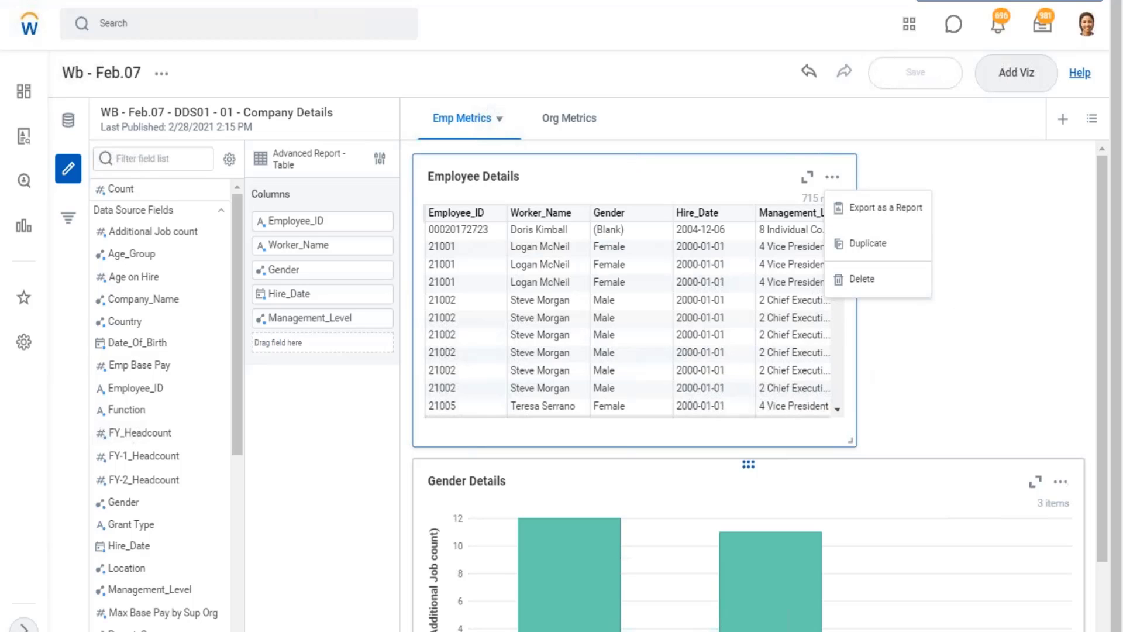
pyautogui.click(1062, 487)
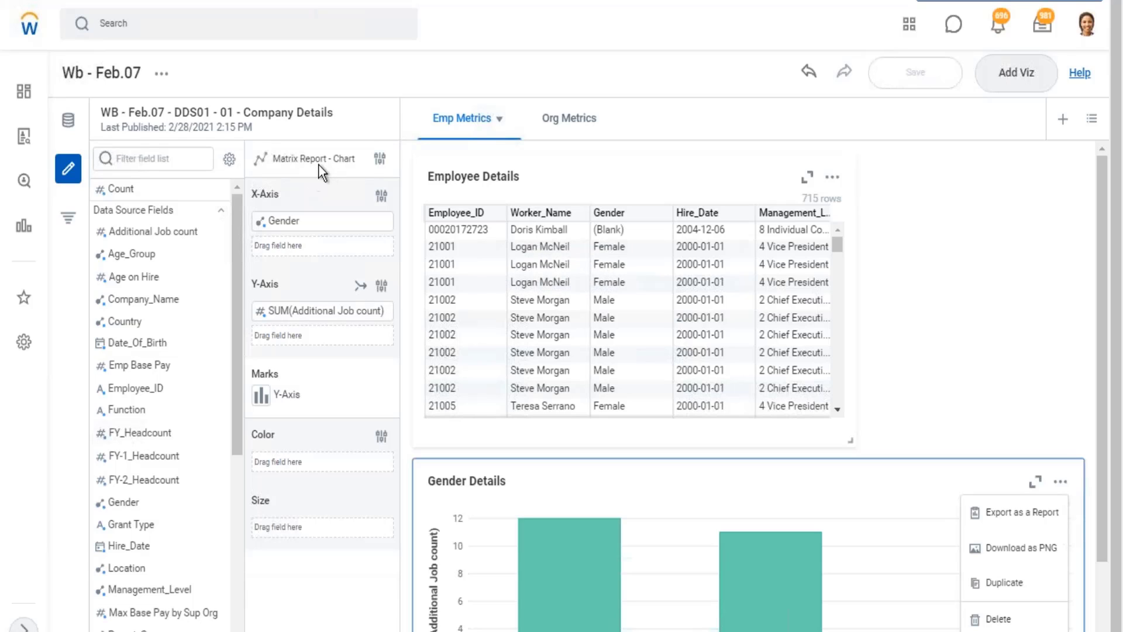
pyautogui.click(381, 160)
pyautogui.click(439, 461)
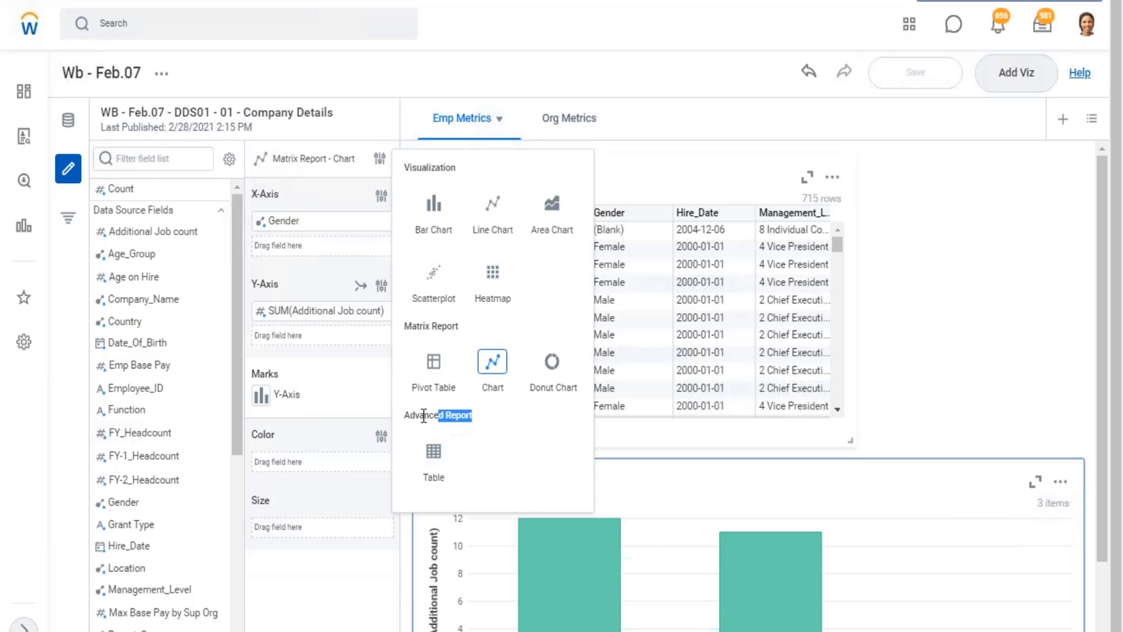
pyautogui.moveTo(424, 416); pyautogui.dragTo(403, 415)
pyautogui.click(434, 327)
pyautogui.moveTo(458, 326); pyautogui.dragTo(399, 343)
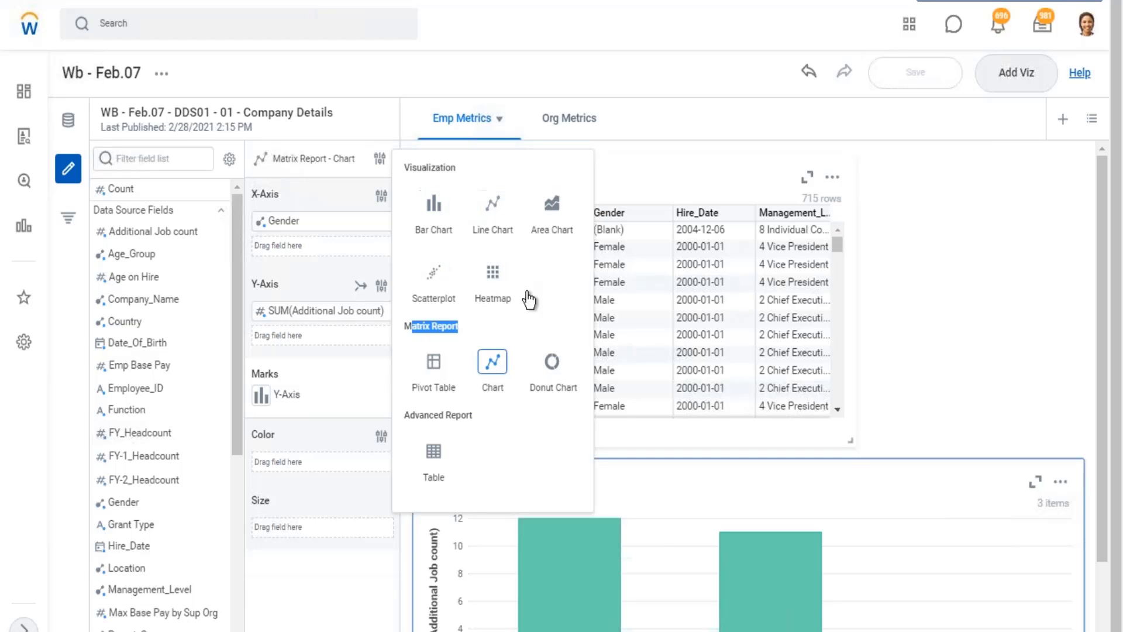
pyautogui.click(927, 237)
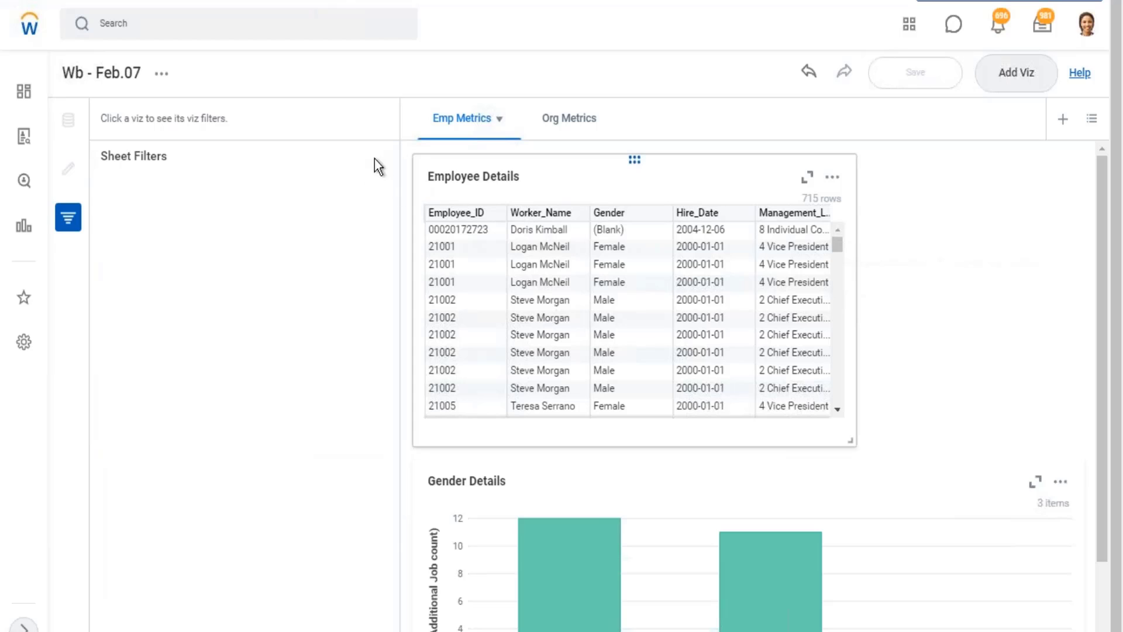
# Export the Gender Details chart as a report named Gender Details and view the exported report's chart.
pyautogui.click(487, 156)
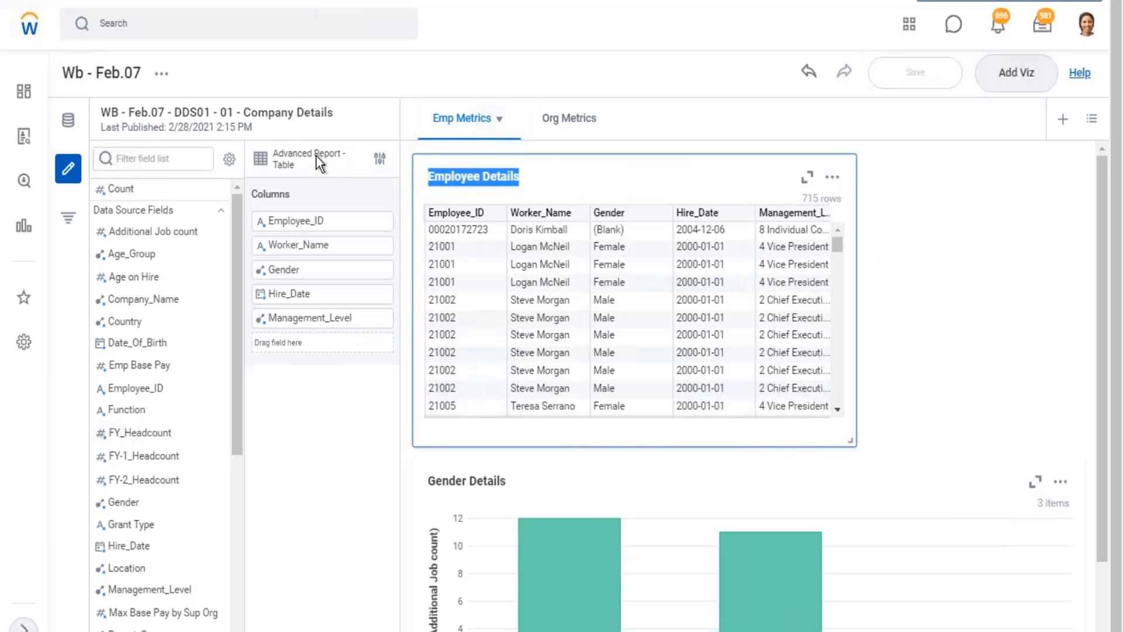
pyautogui.click(913, 507)
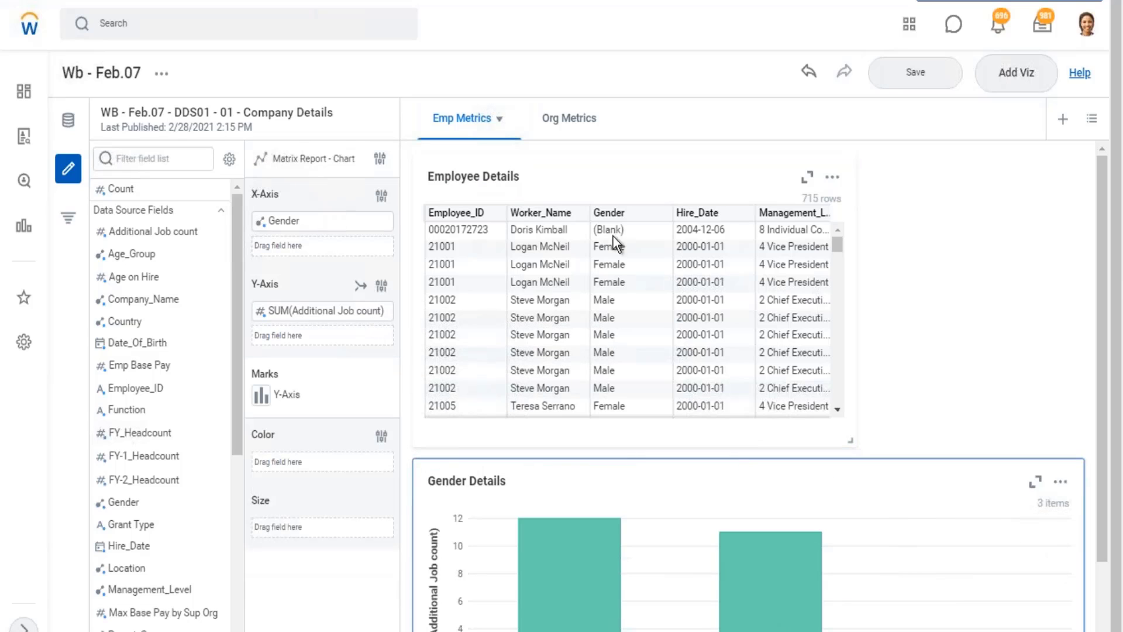
pyautogui.click(1066, 485)
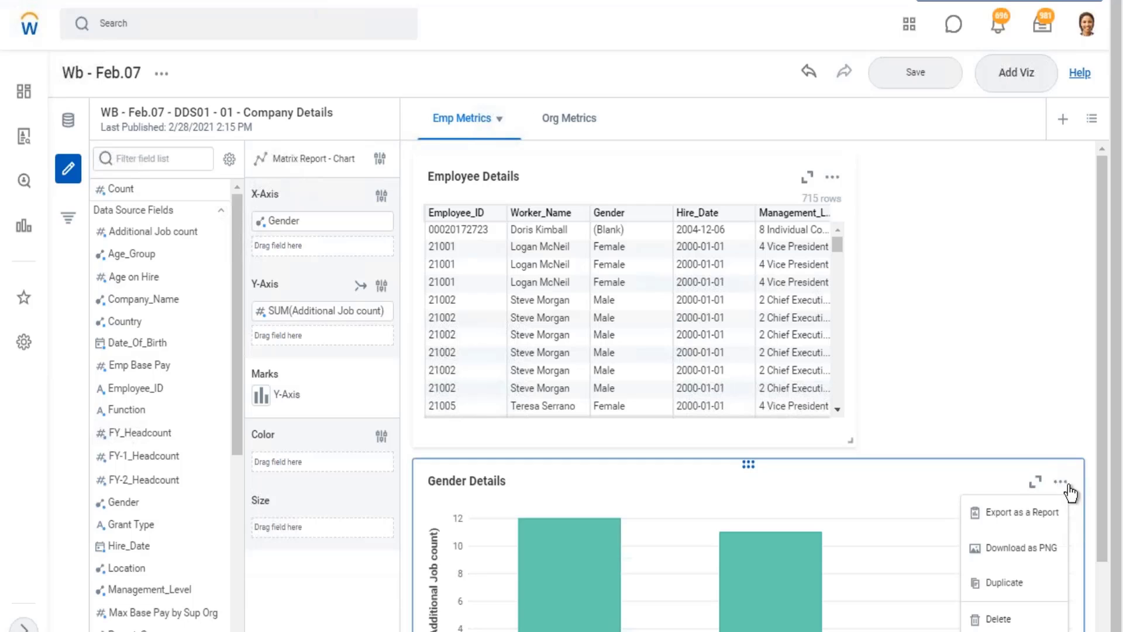
pyautogui.click(1021, 514)
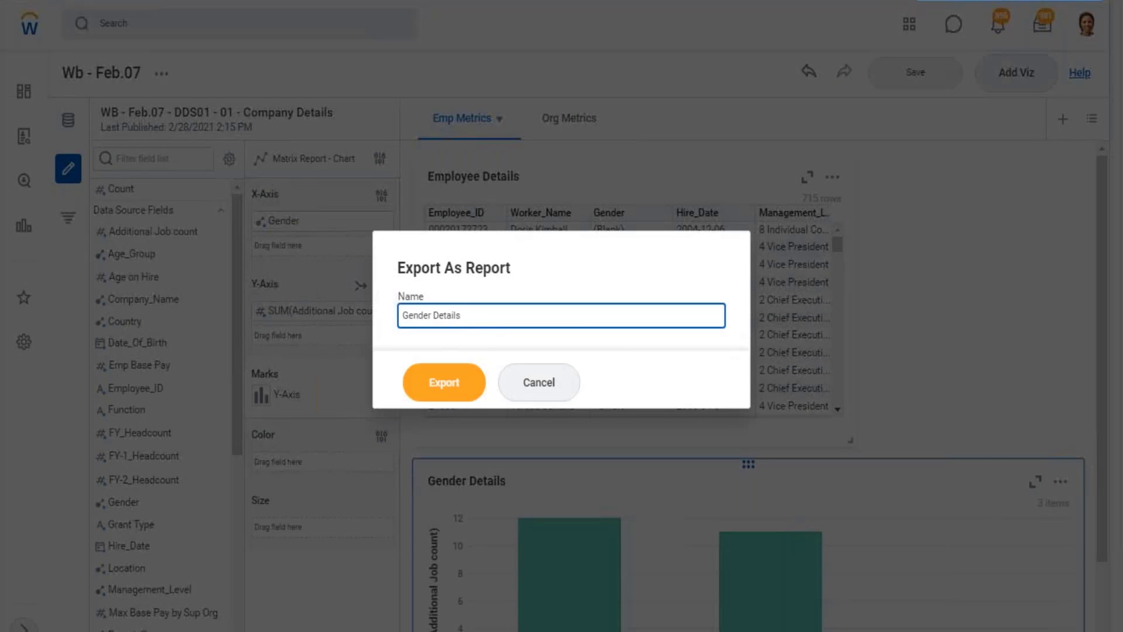
pyautogui.click(442, 393)
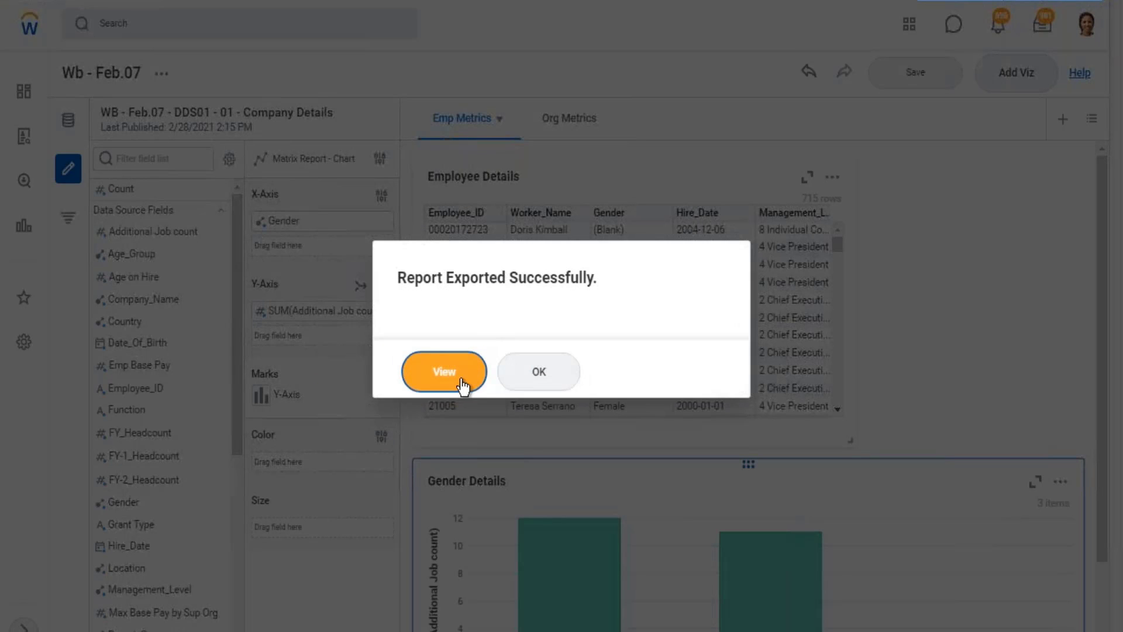
pyautogui.click(451, 386)
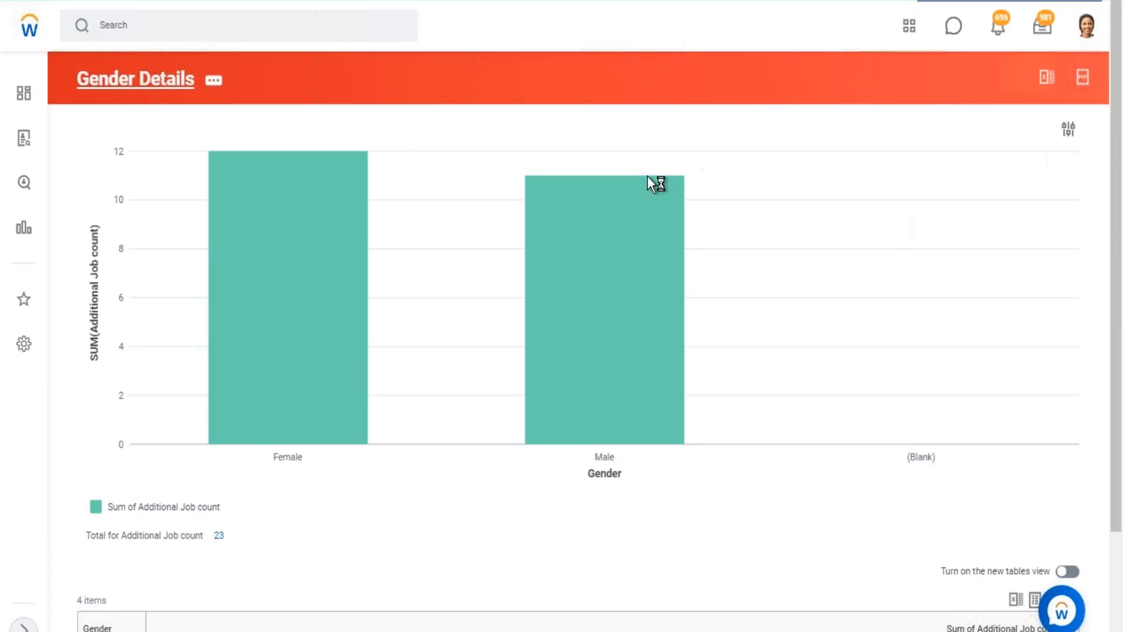
pyautogui.moveTo(659, 184)
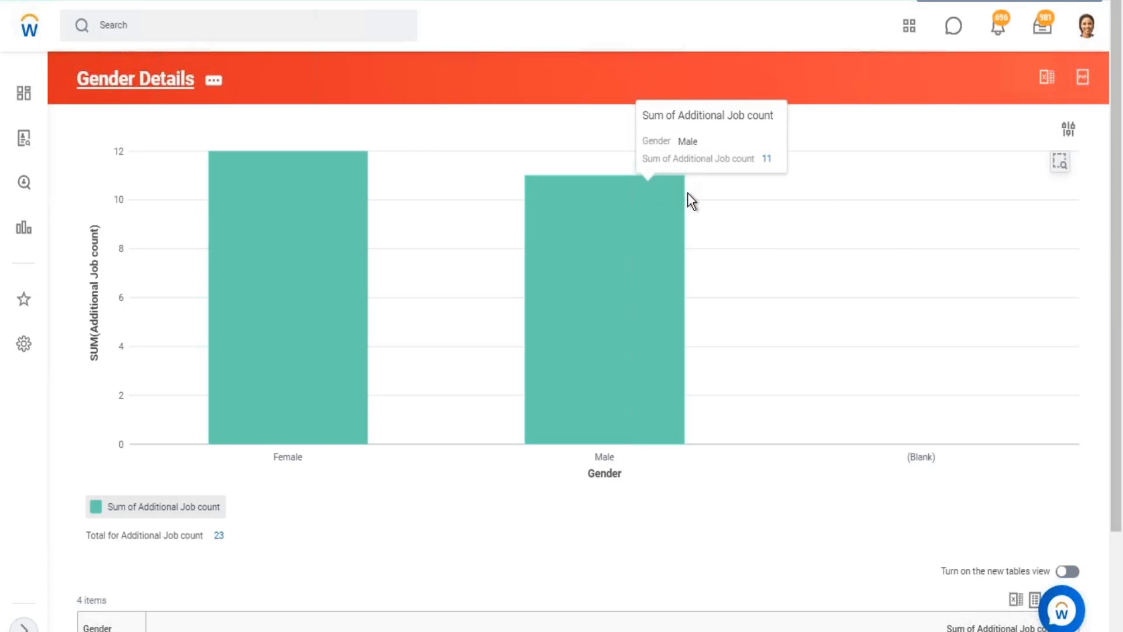
# Open the custom report definition of Gender Details and check its report type, data source and primary business object.
pyautogui.click(143, 81)
pyautogui.moveTo(205, 162); pyautogui.dragTo(648, 191)
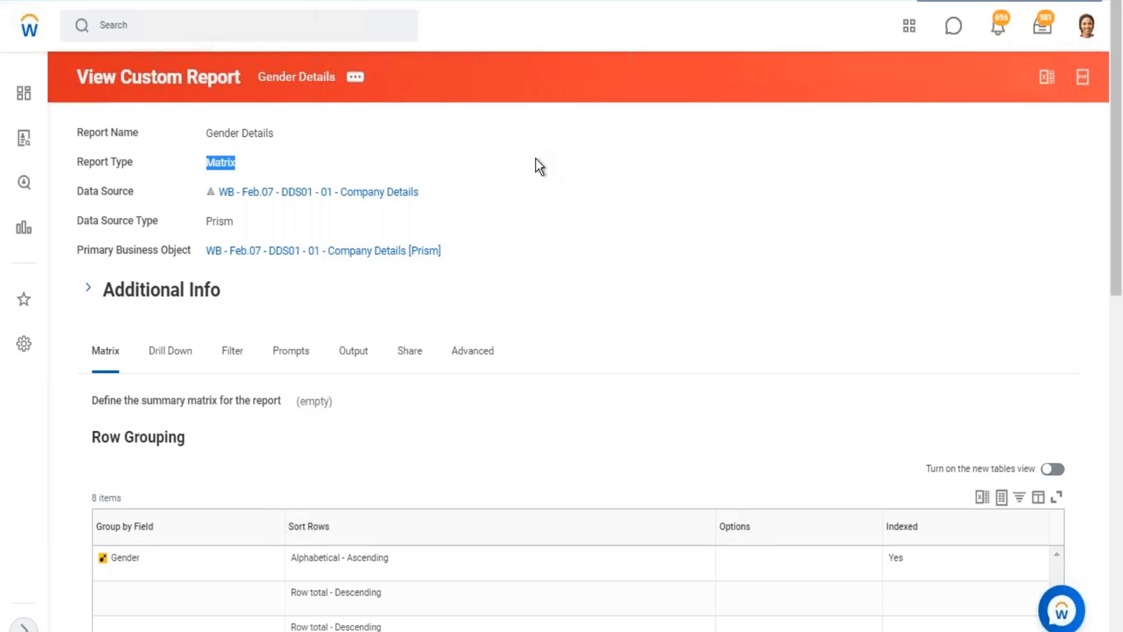
pyautogui.moveTo(454, 192); pyautogui.dragTo(209, 192)
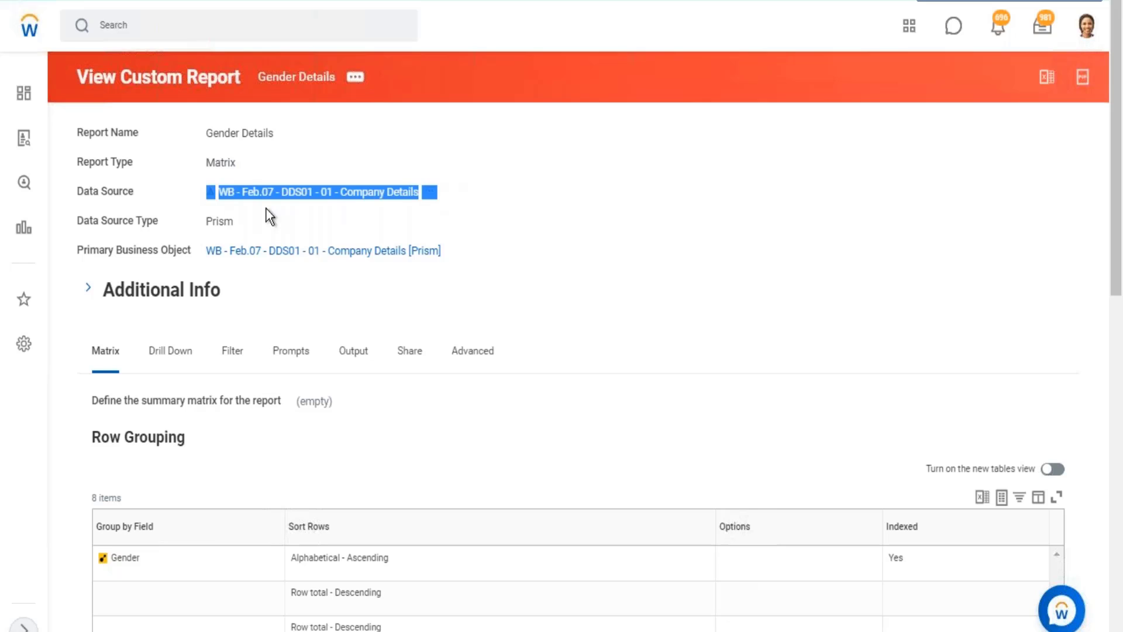
pyautogui.moveTo(467, 252); pyautogui.dragTo(235, 235)
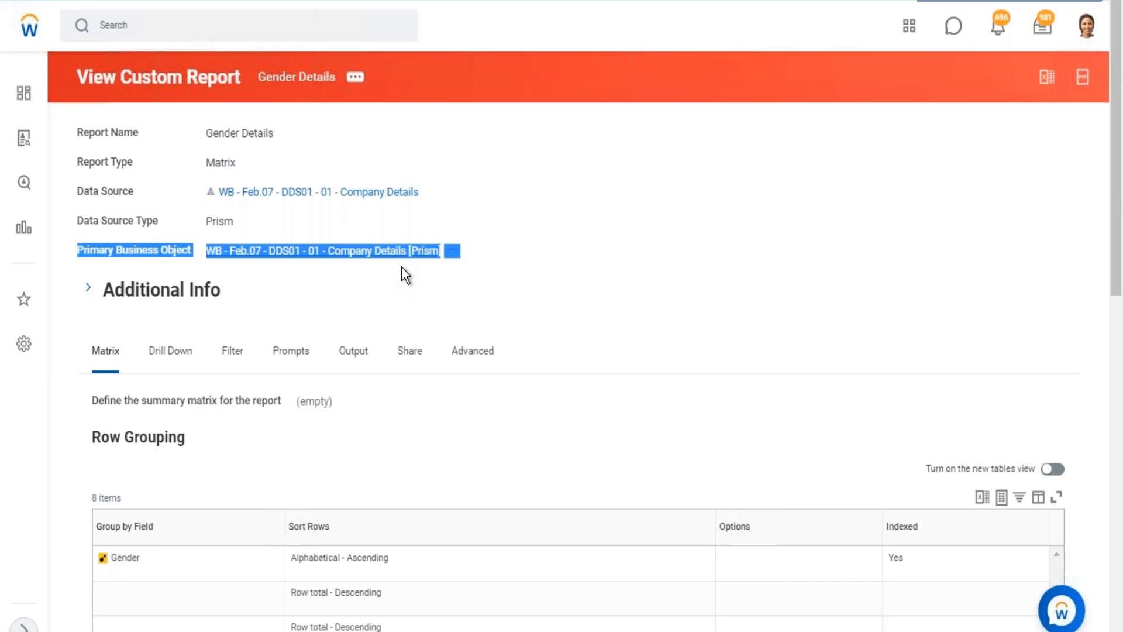
# Review the row grouping, column grouping and summarization field in the matrix definition of the Gender Details report.
pyautogui.scroll(-8, 401, 266)
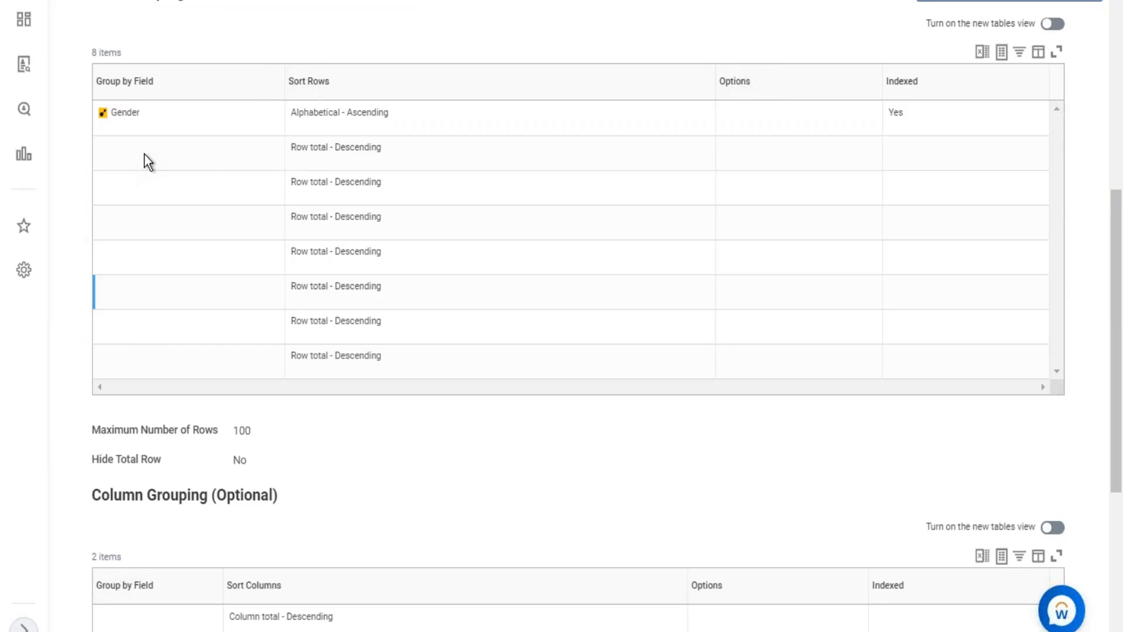
pyautogui.doubleClick(129, 117)
pyautogui.scroll(-5, 272, 248)
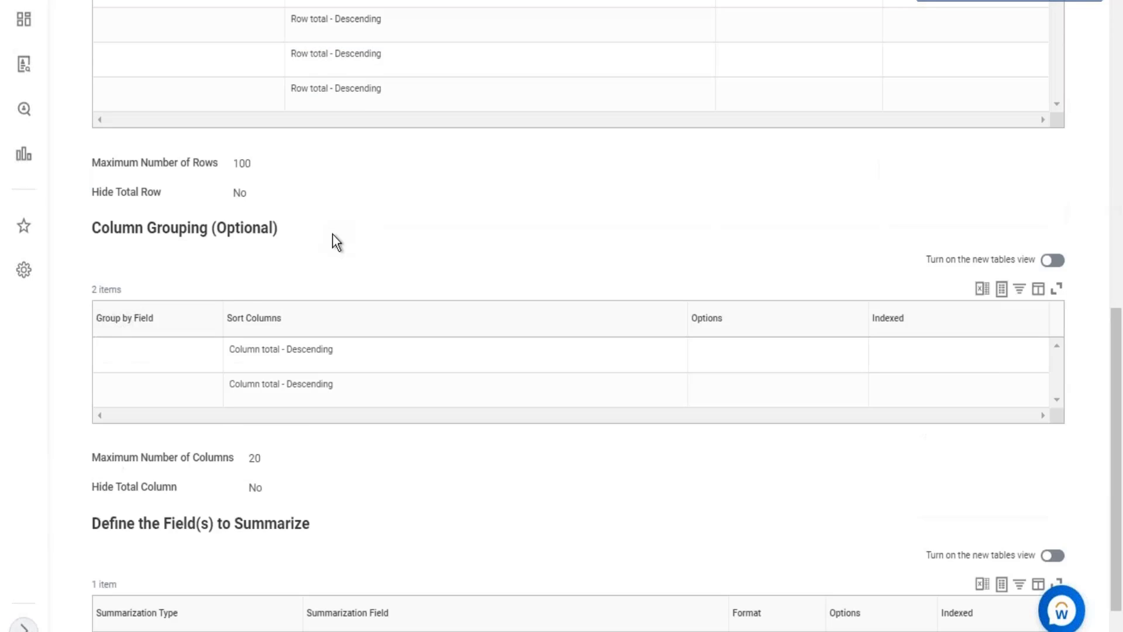
pyautogui.scroll(-1, 334, 241)
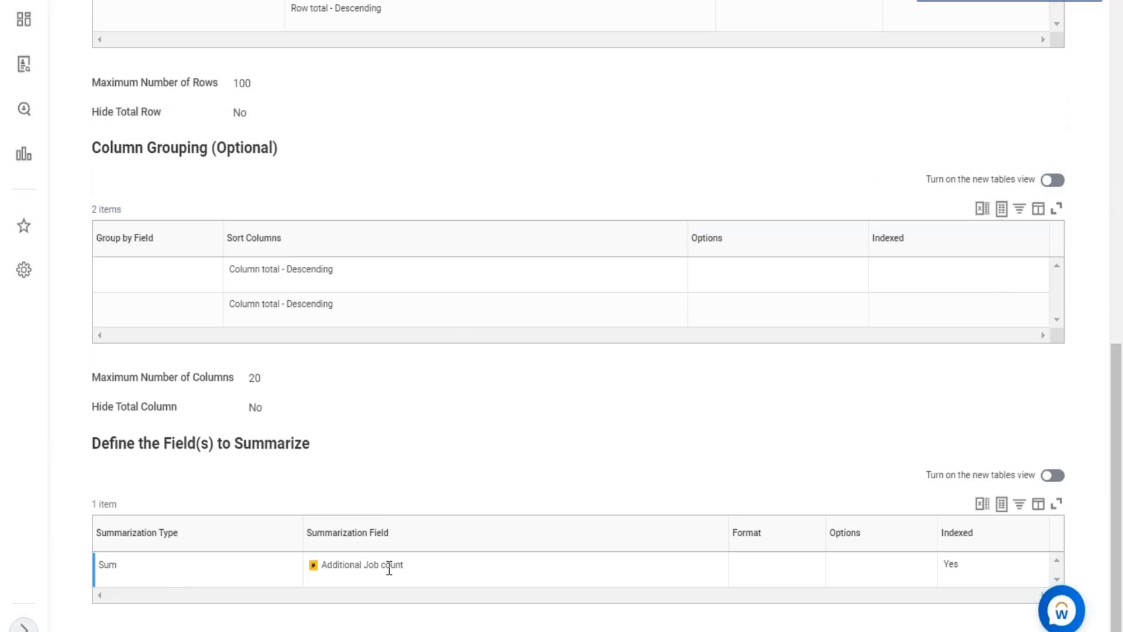
pyautogui.moveTo(401, 565); pyautogui.dragTo(345, 565)
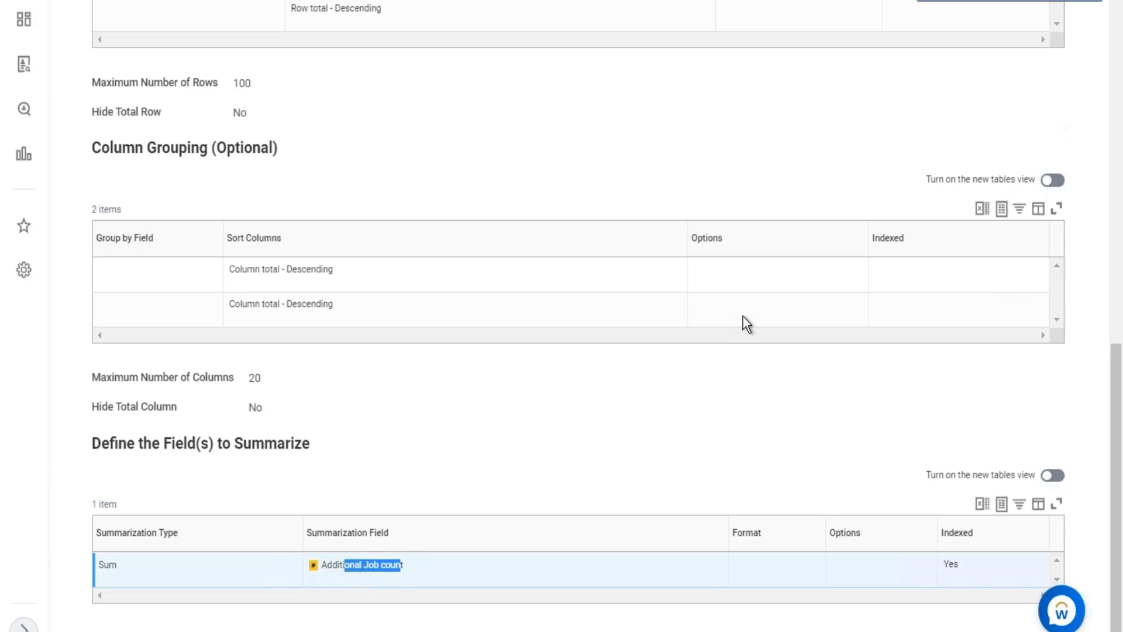
pyautogui.scroll(10, 746, 324)
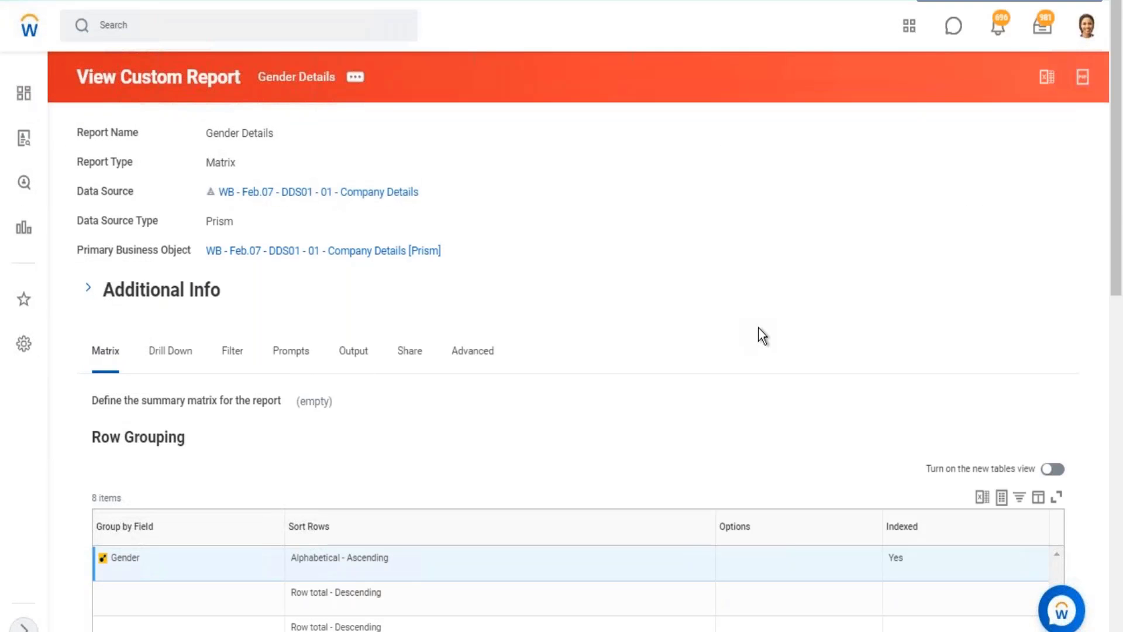